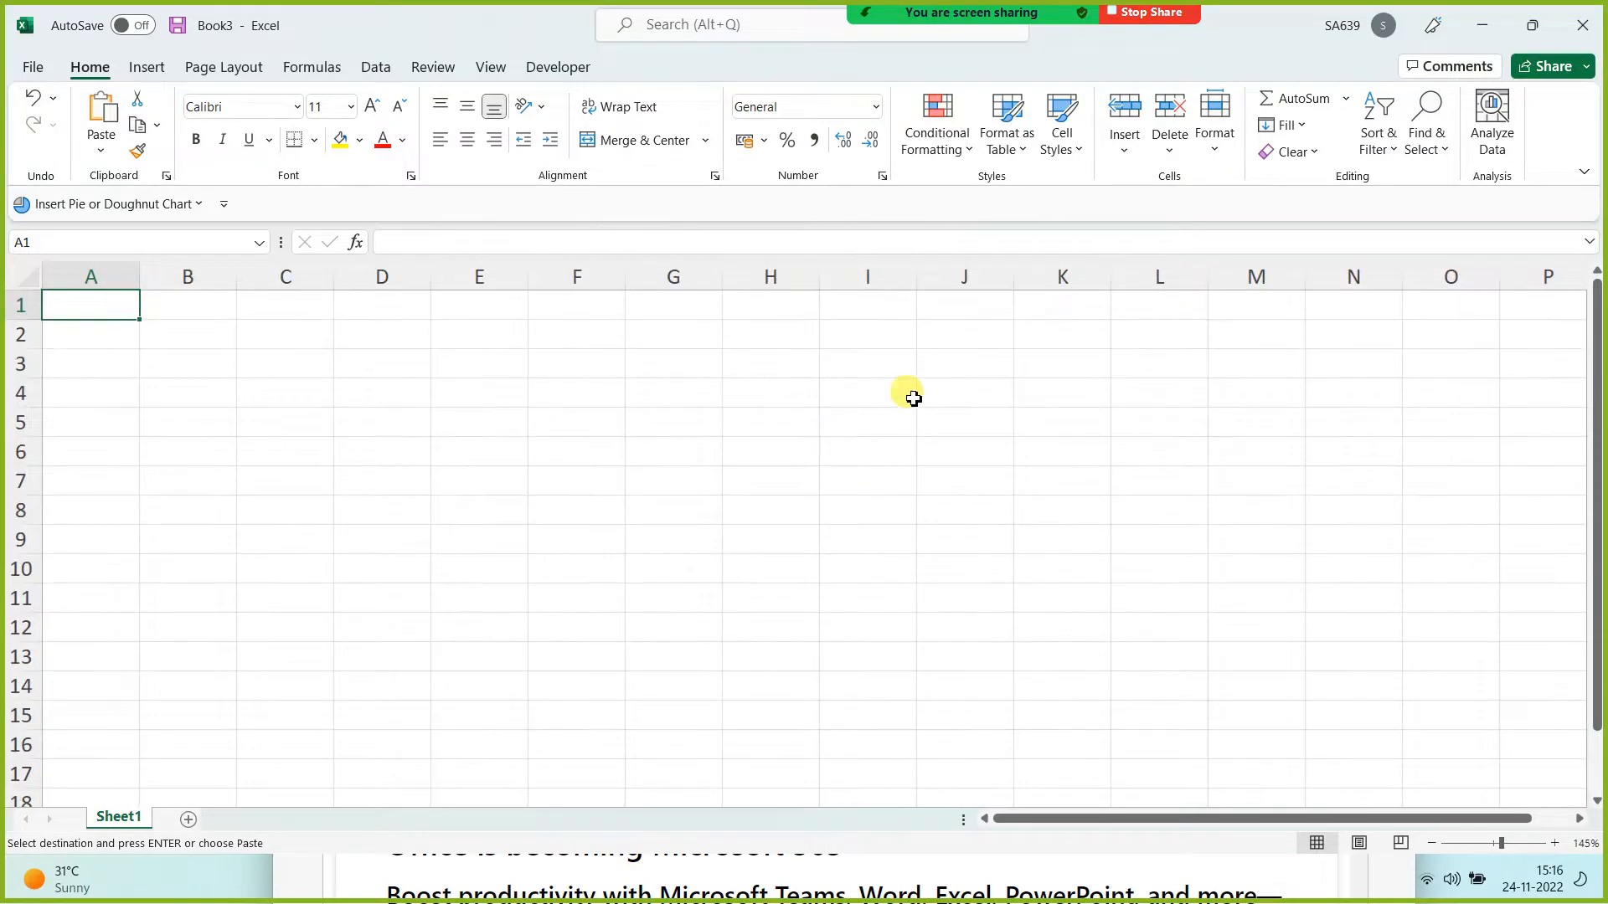
Step: Paste the copied notes into J1 and autofit column J
click(950, 303)
text(***Name Manager Type 1 -namebox Type 2-Define Name Type 3-Name Manager Type 4- Create from Selection)
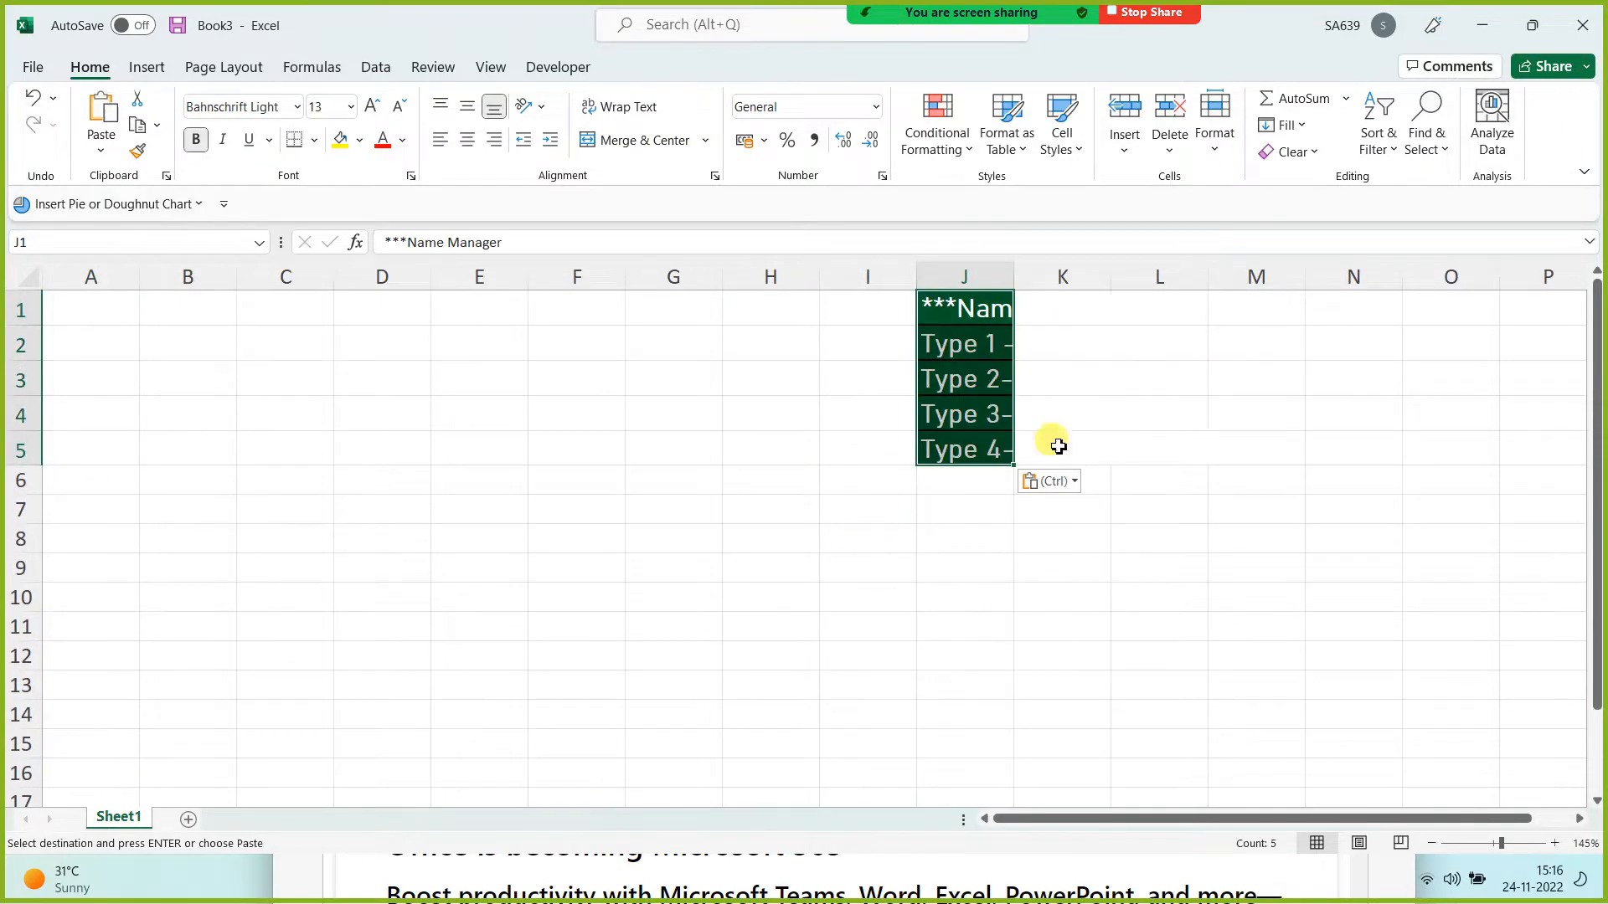
double_click(1015, 273)
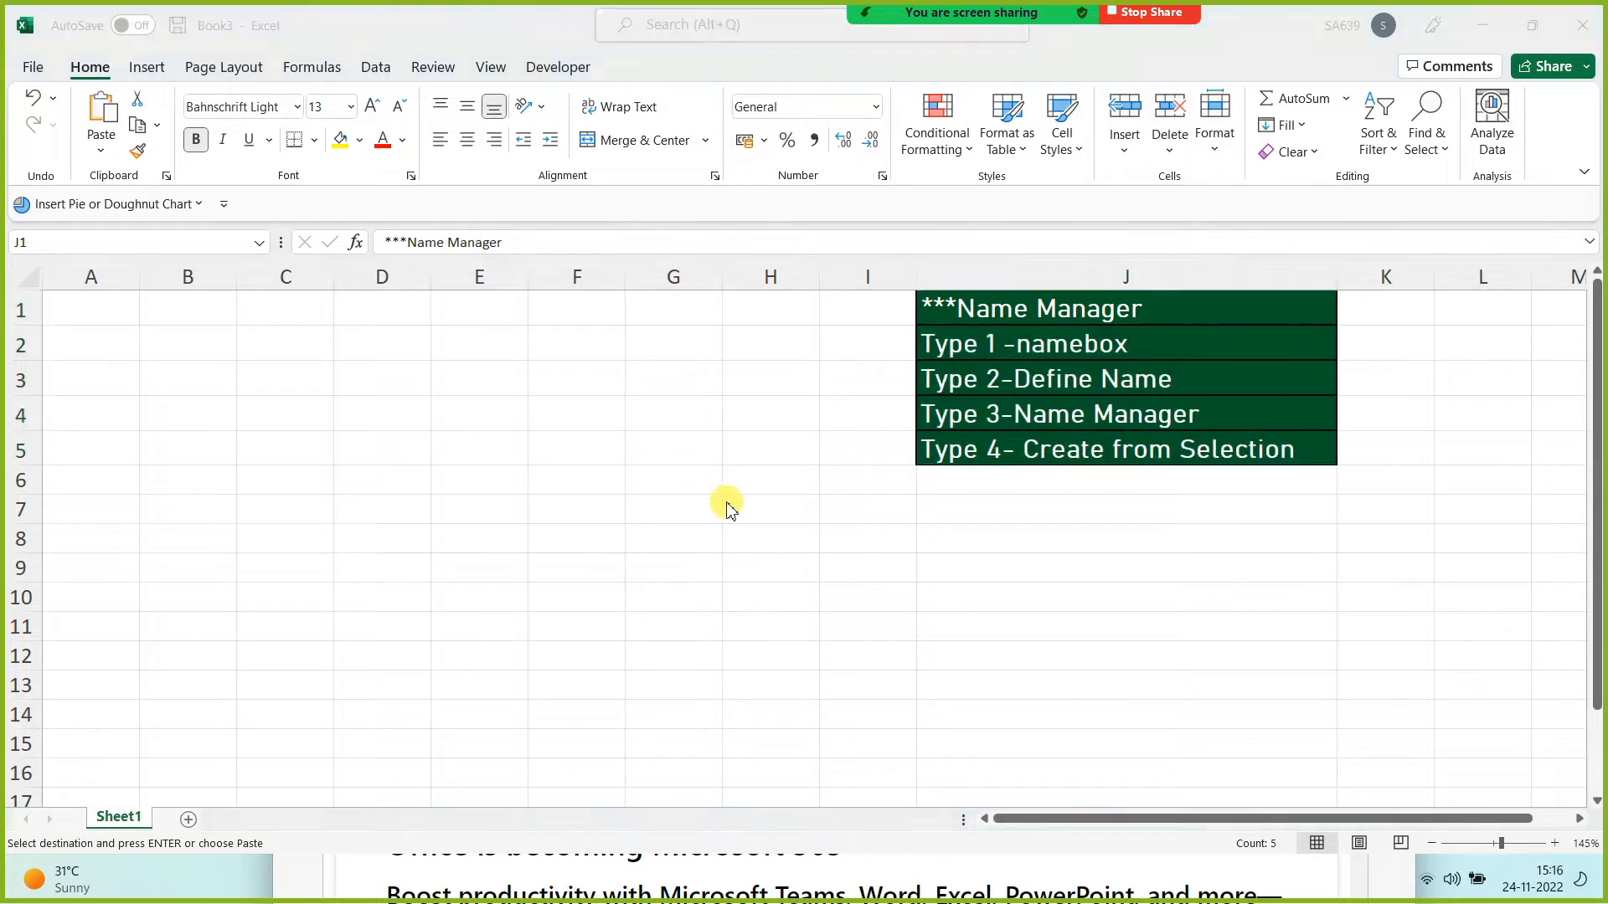
Step: Cancel the pending copy in the Tab Options for All workbook and return to Book3
key(alt+Tab)
click(573, 225)
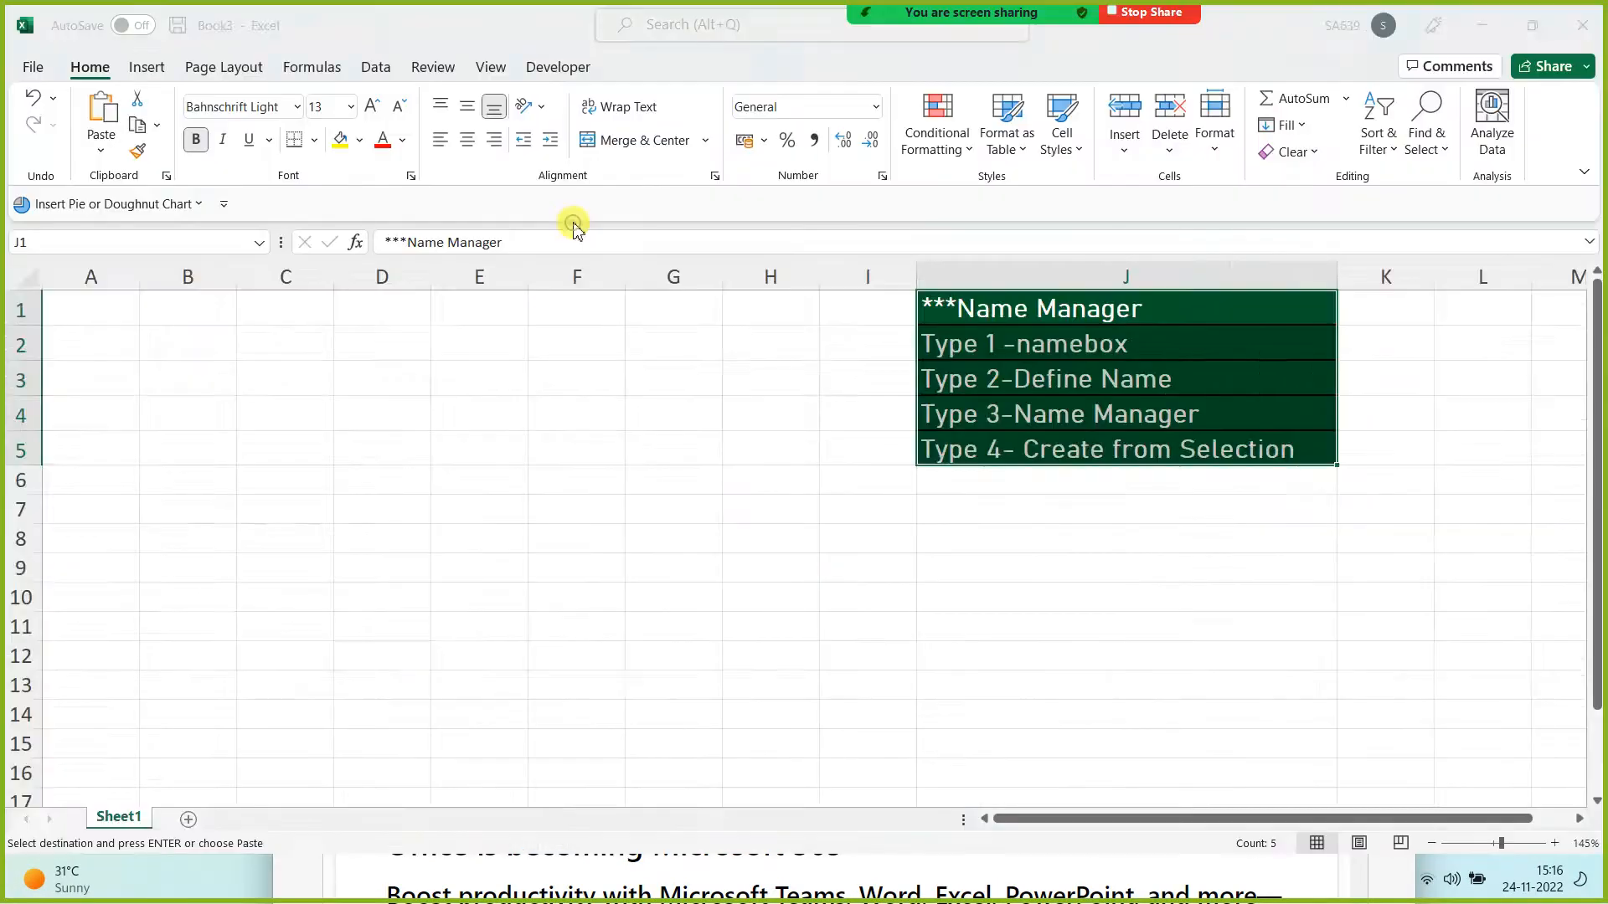
click(680, 747)
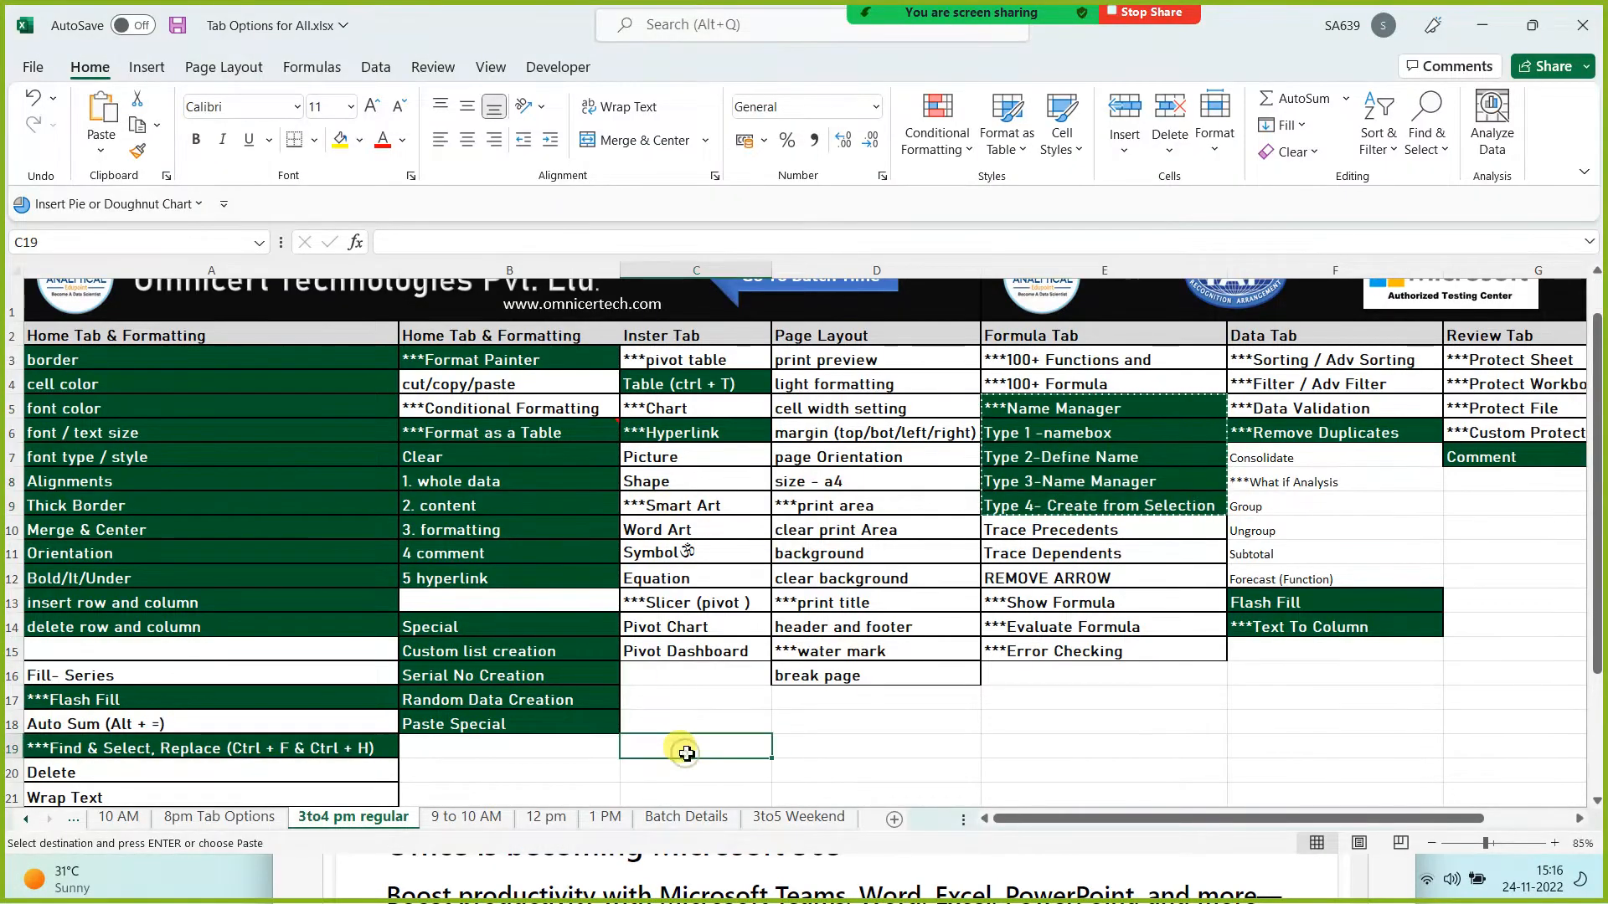
key(Escape)
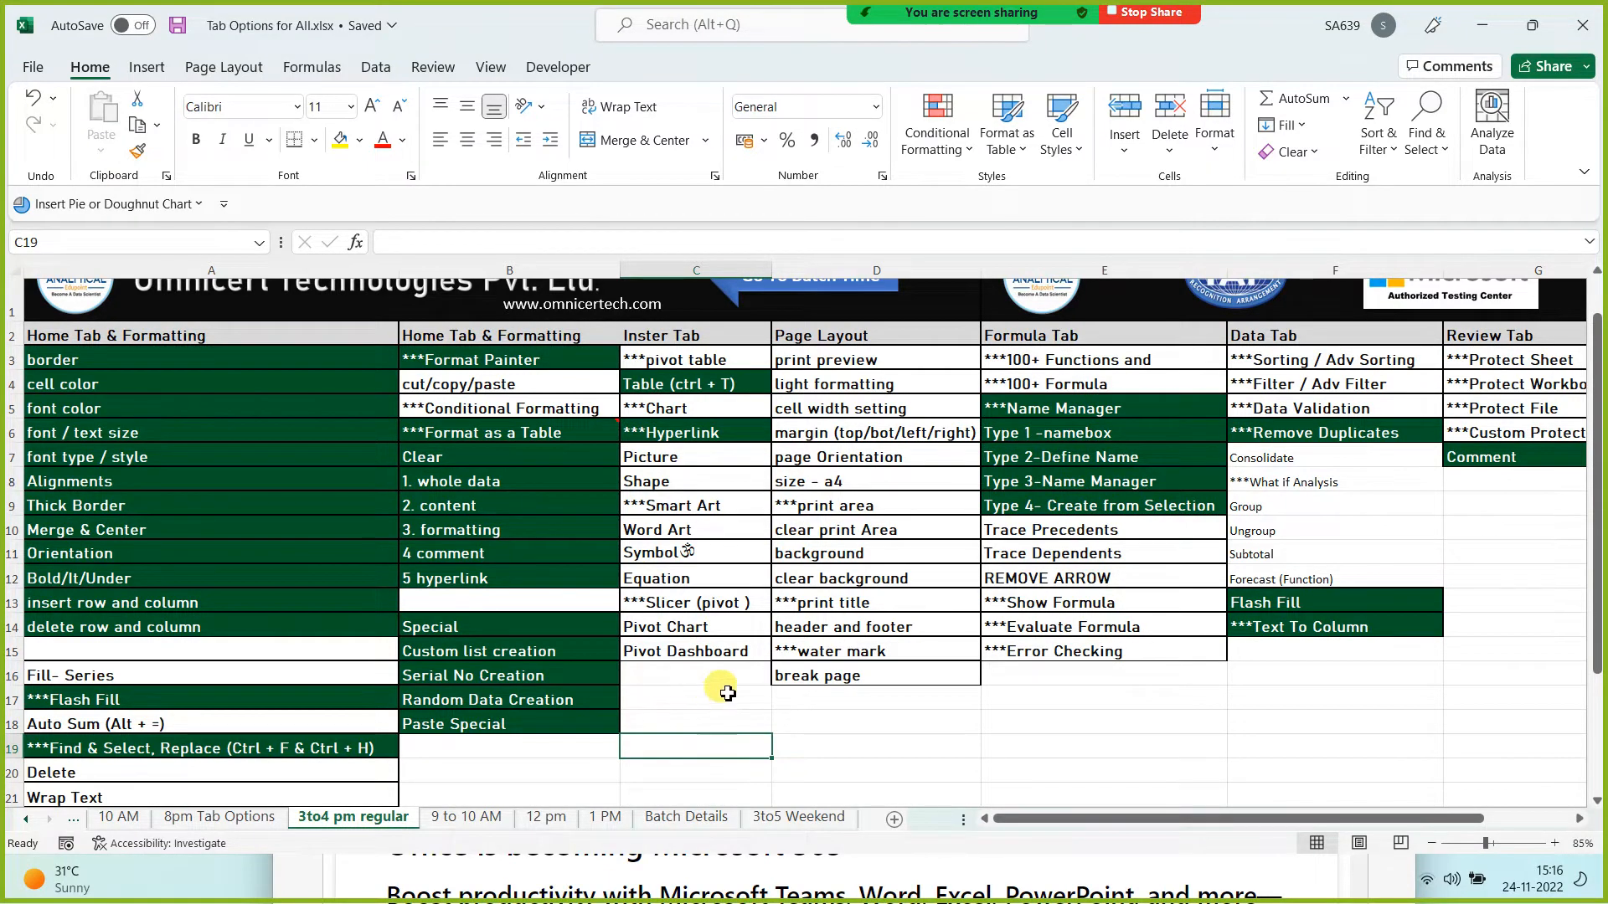
key(alt+Tab)
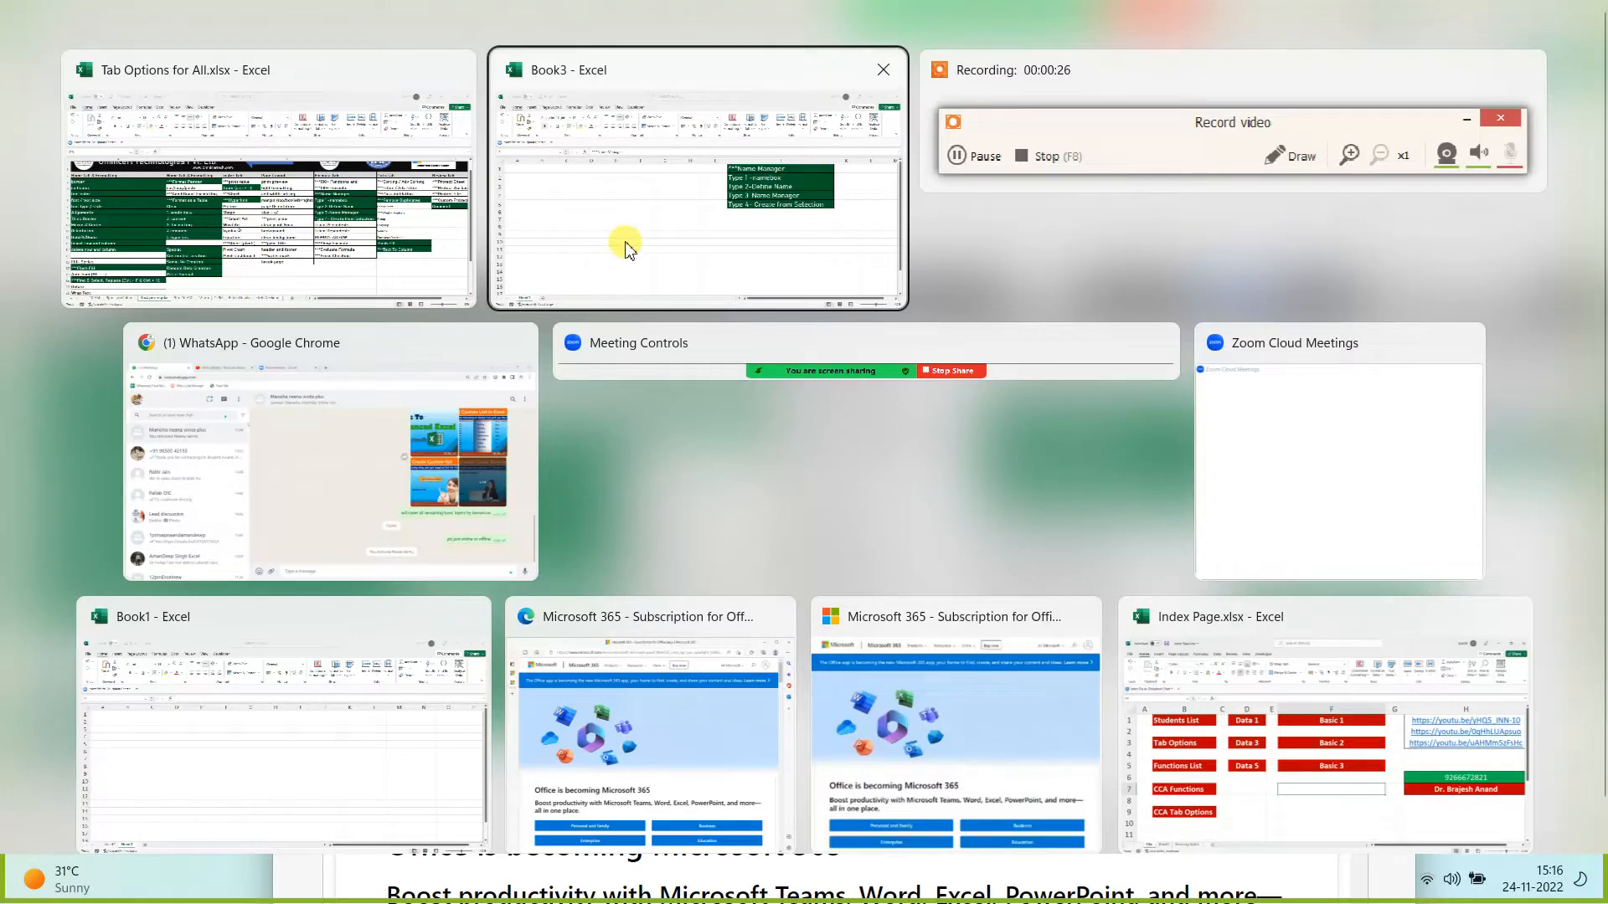
click(627, 241)
click(314, 413)
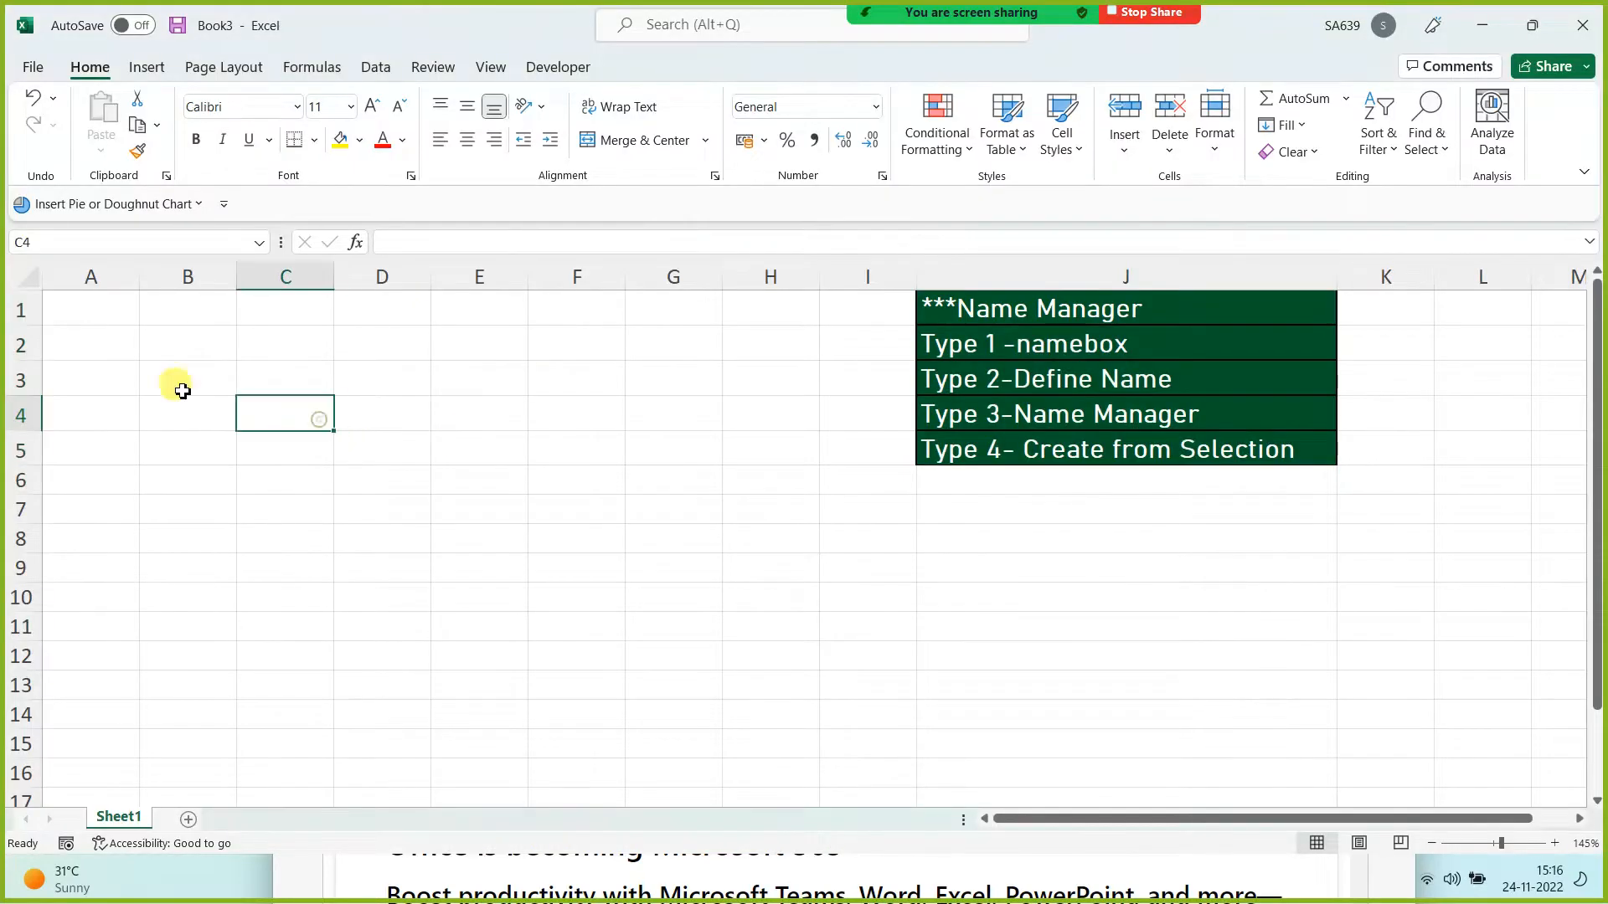
click(113, 301)
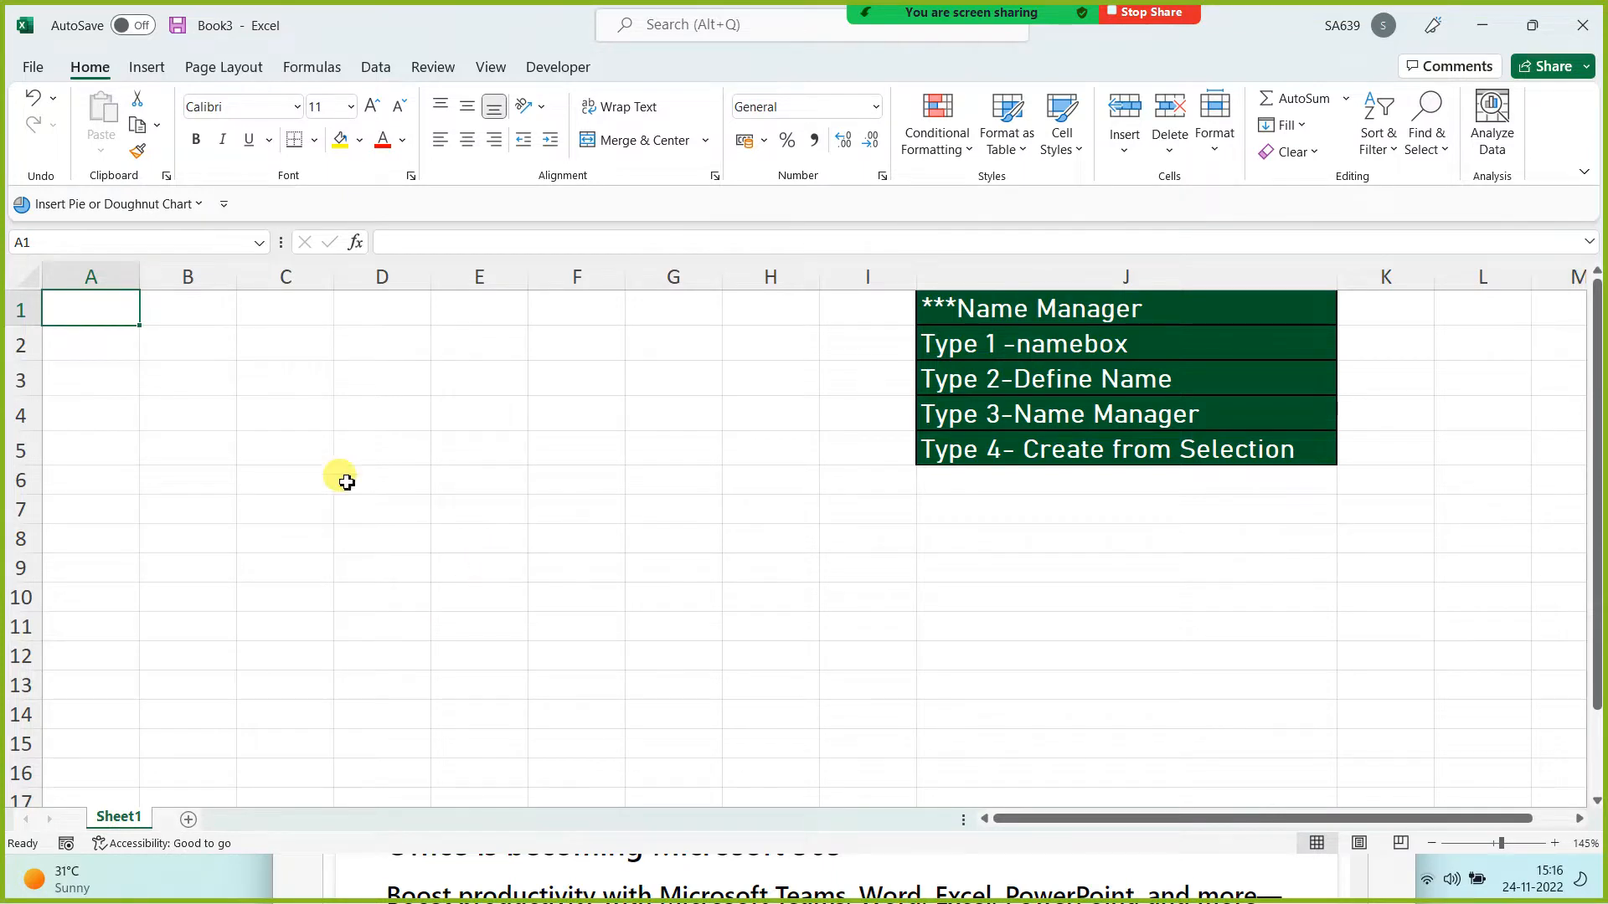
drag(118, 305, 541, 593)
click(424, 506)
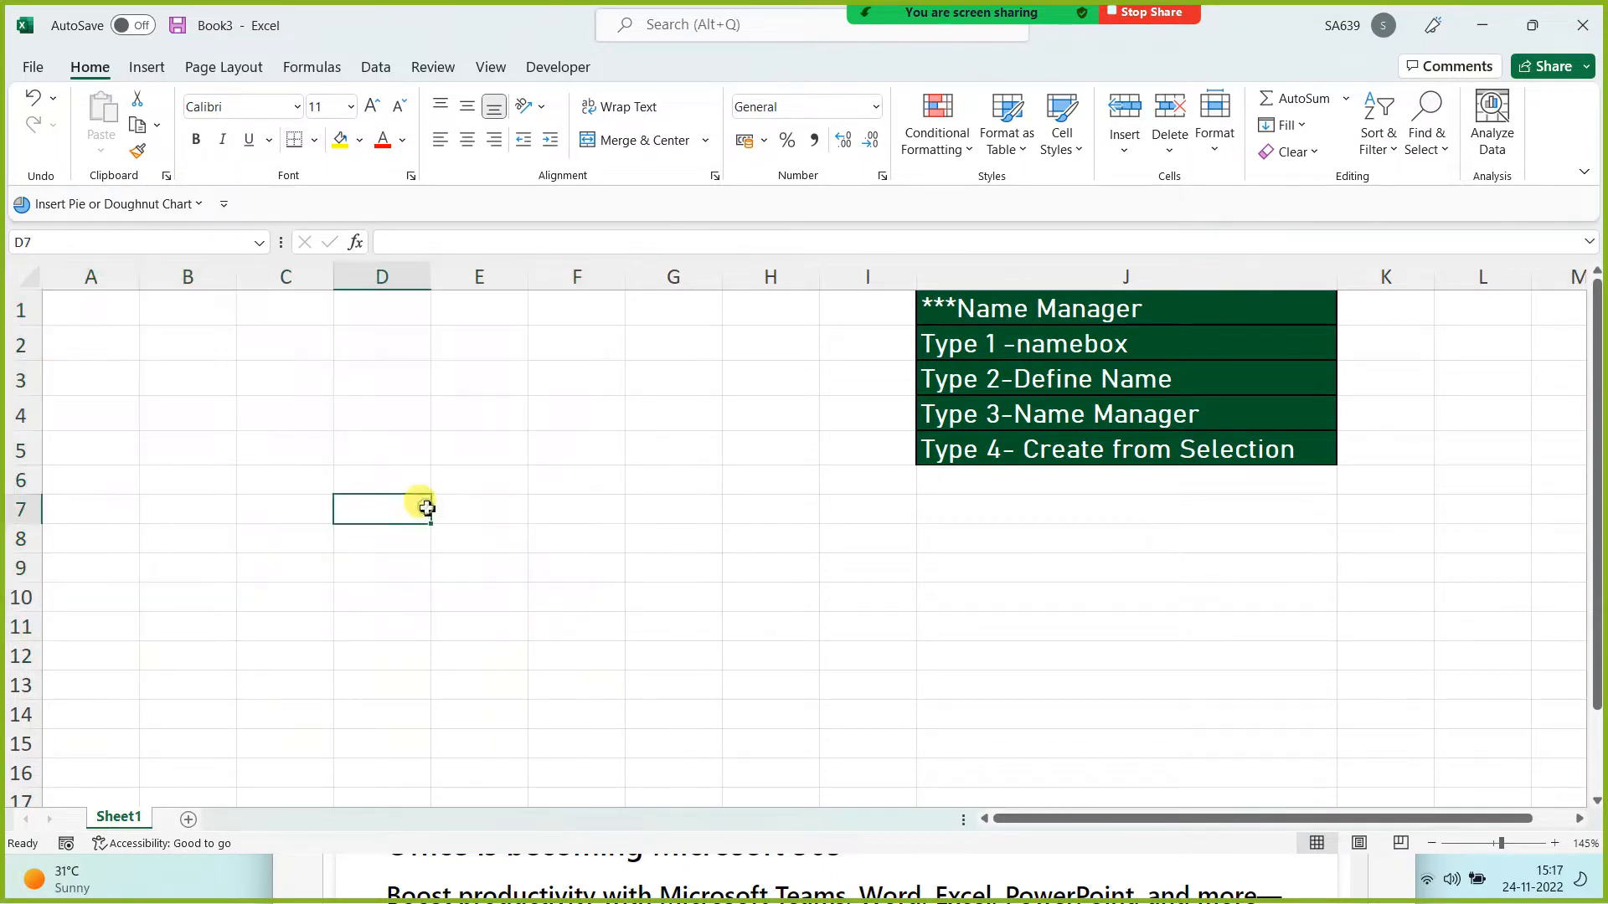
drag(105, 305, 699, 697)
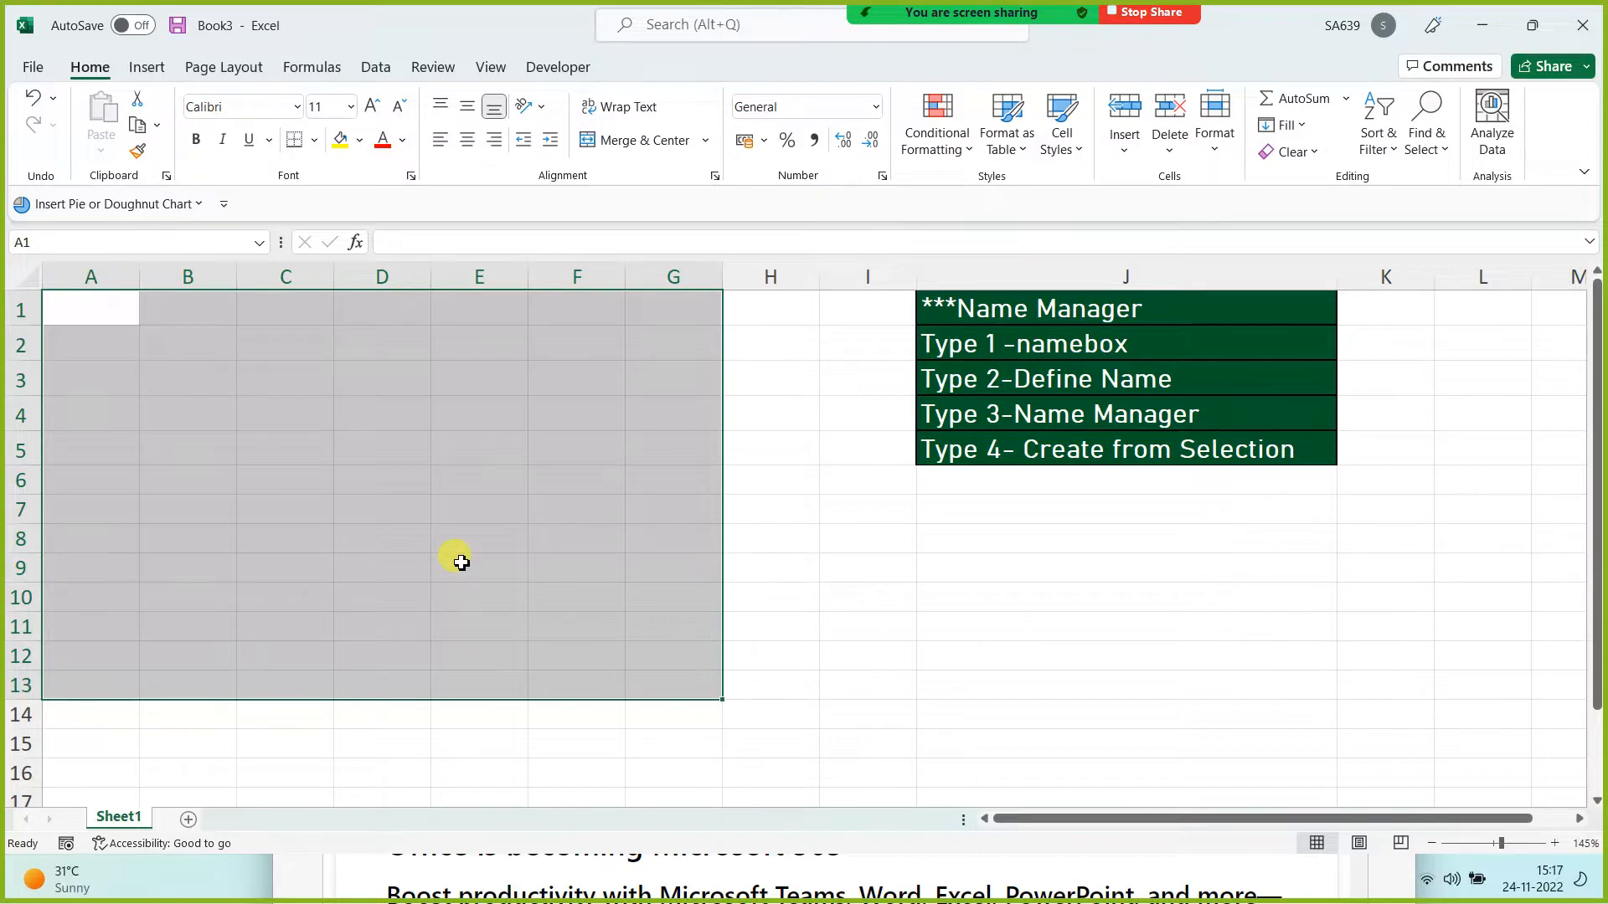
click(1007, 314)
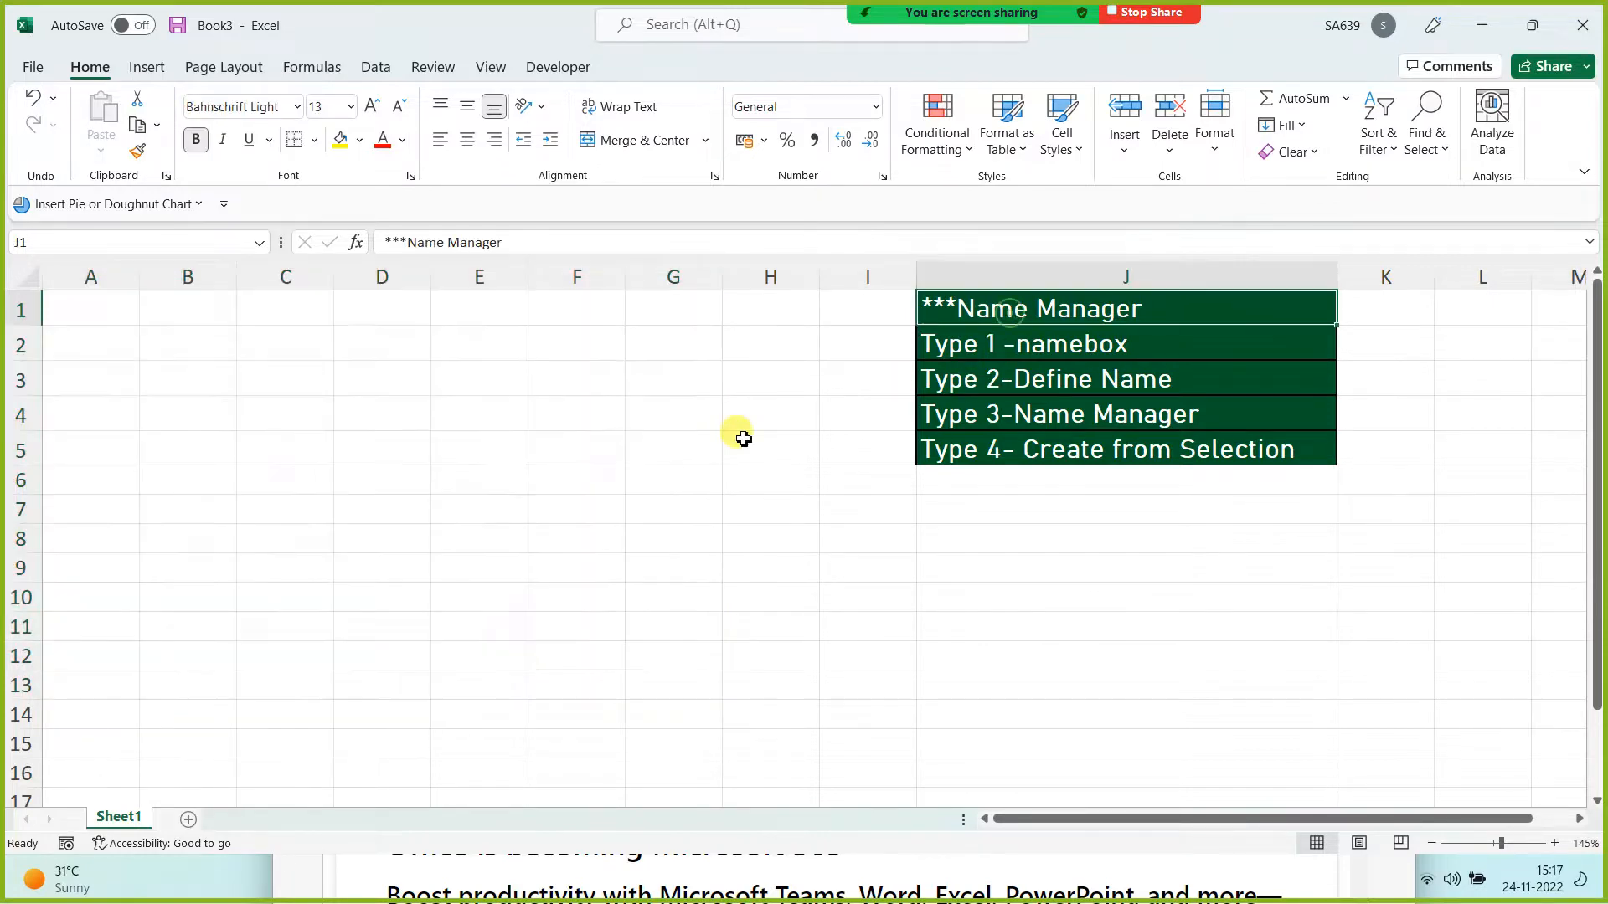
click(95, 305)
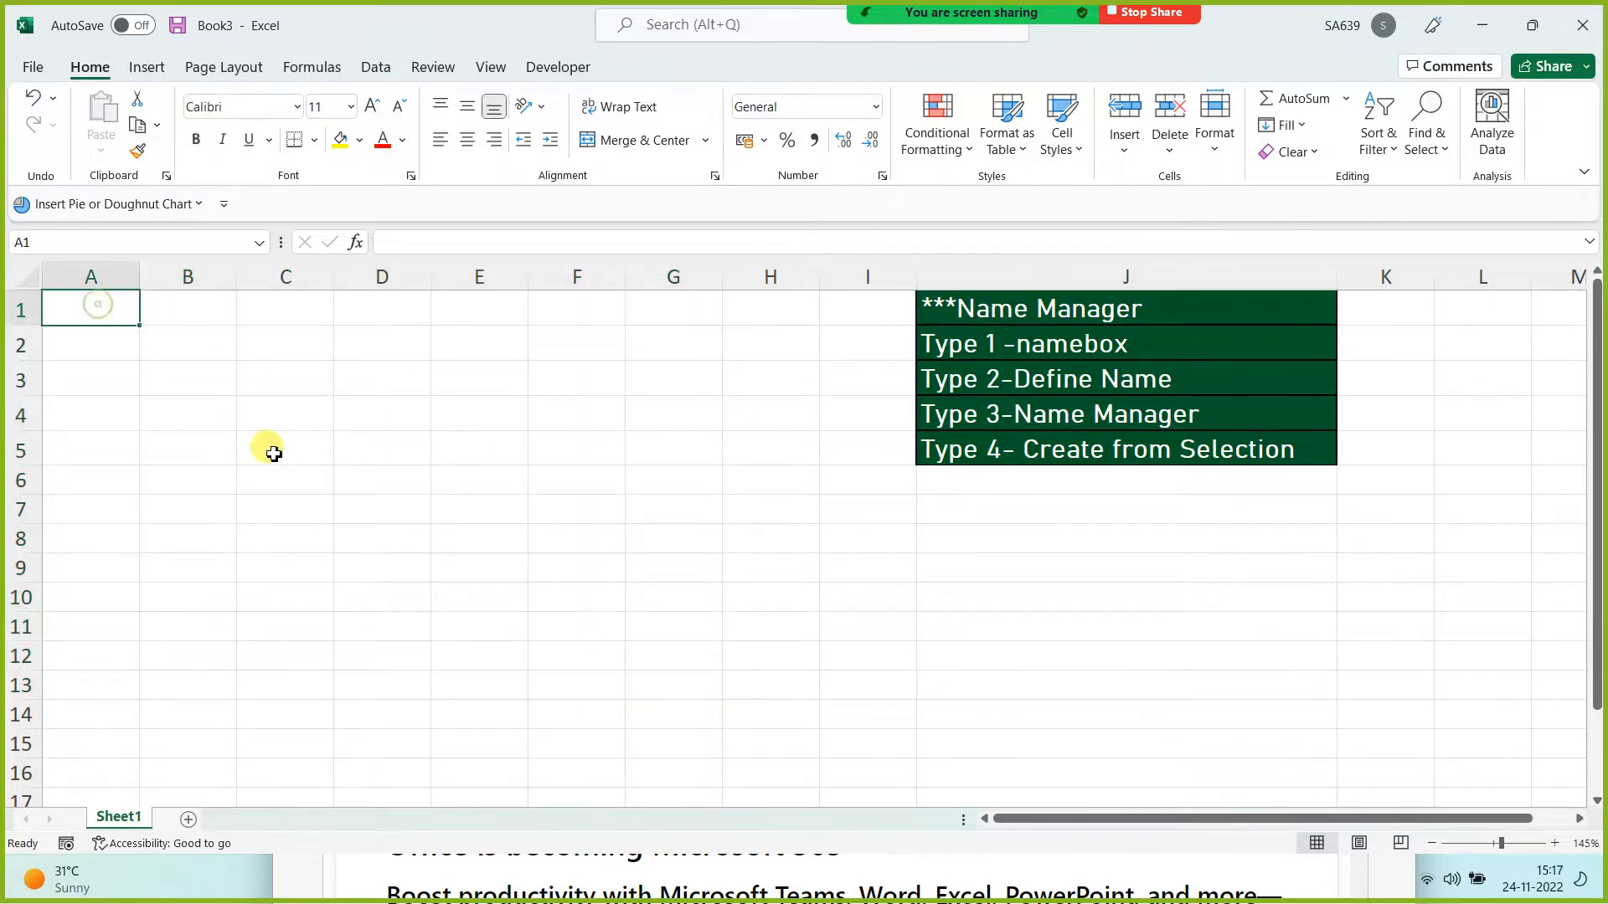
Step: Enter the Name header in A1 and Brajesh in A2, then fill down to A12
text(Name)
key(Return)
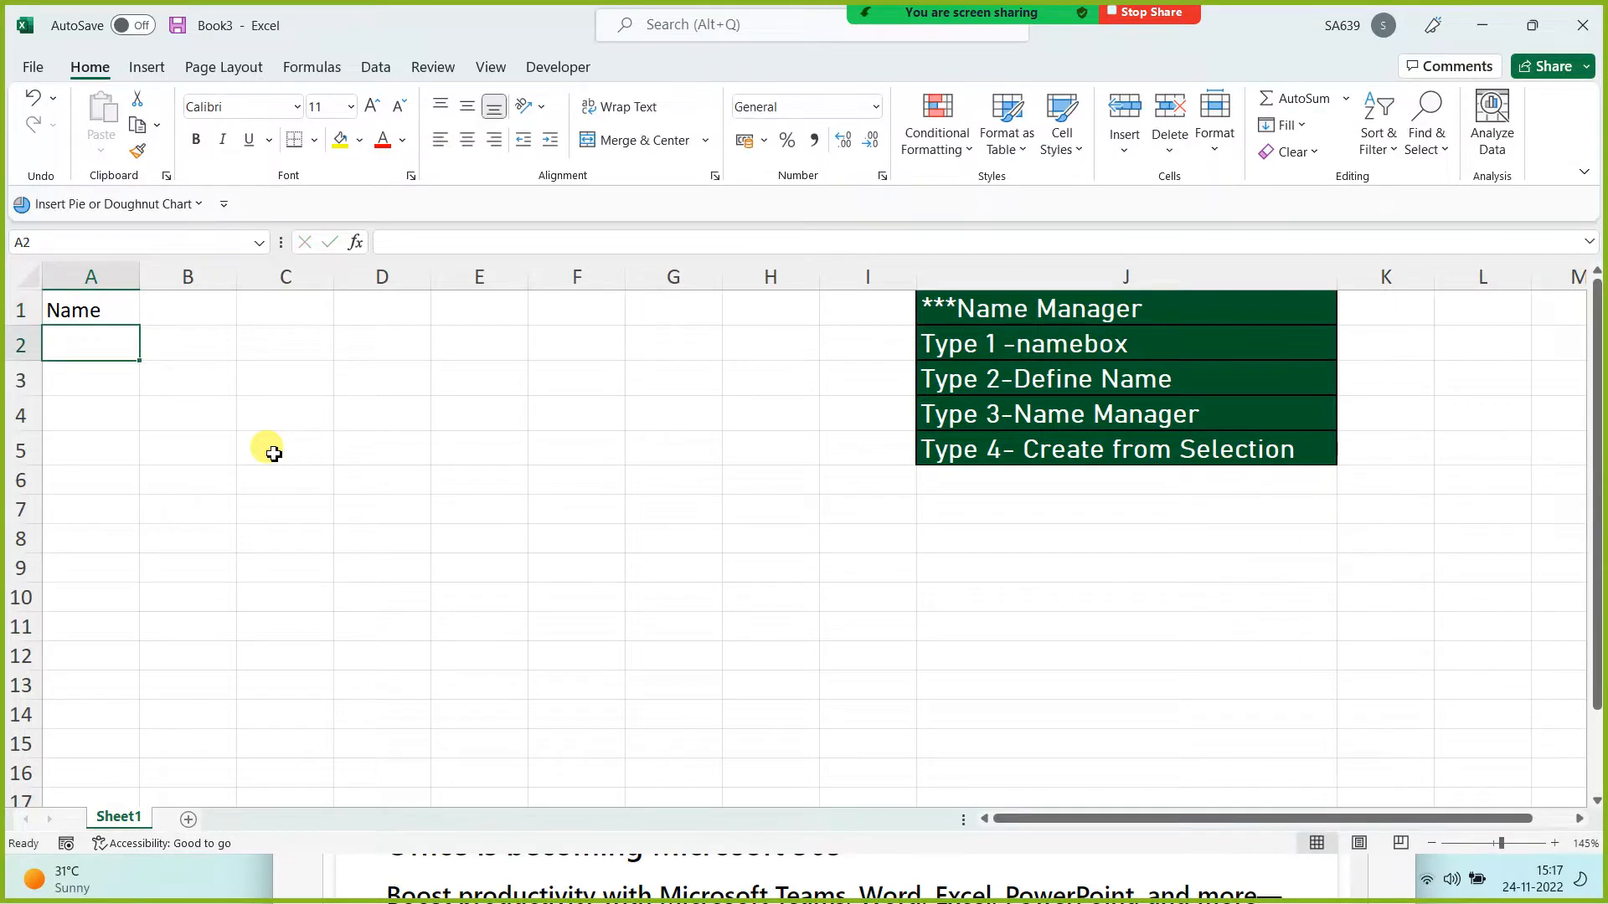
text(Brajesh)
click(274, 453)
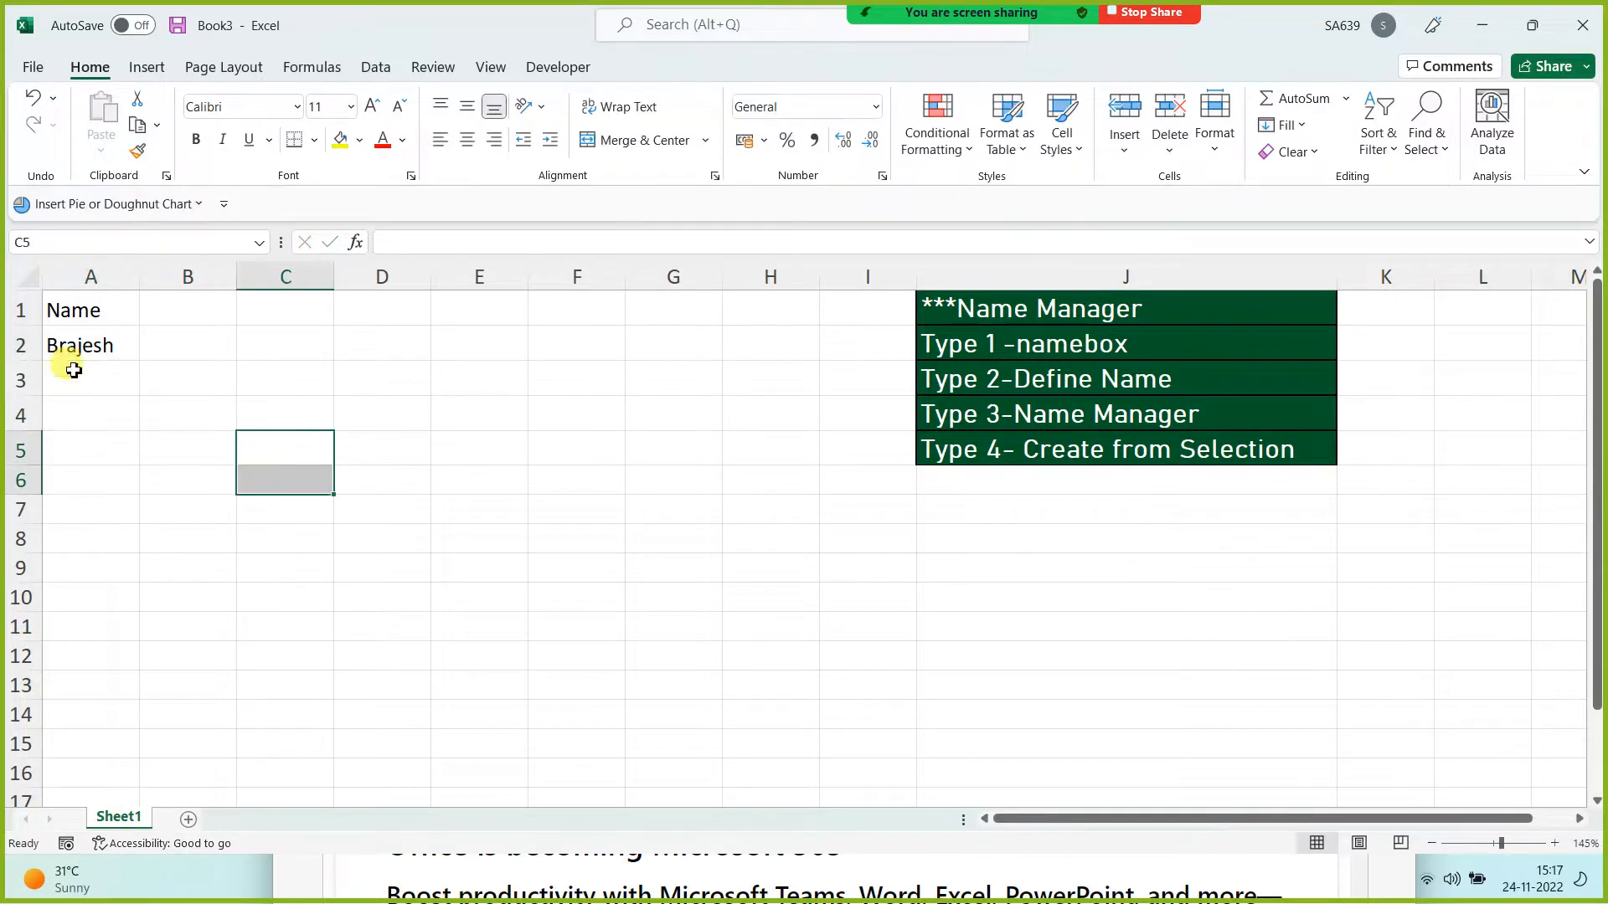
click(79, 352)
drag(139, 362, 129, 660)
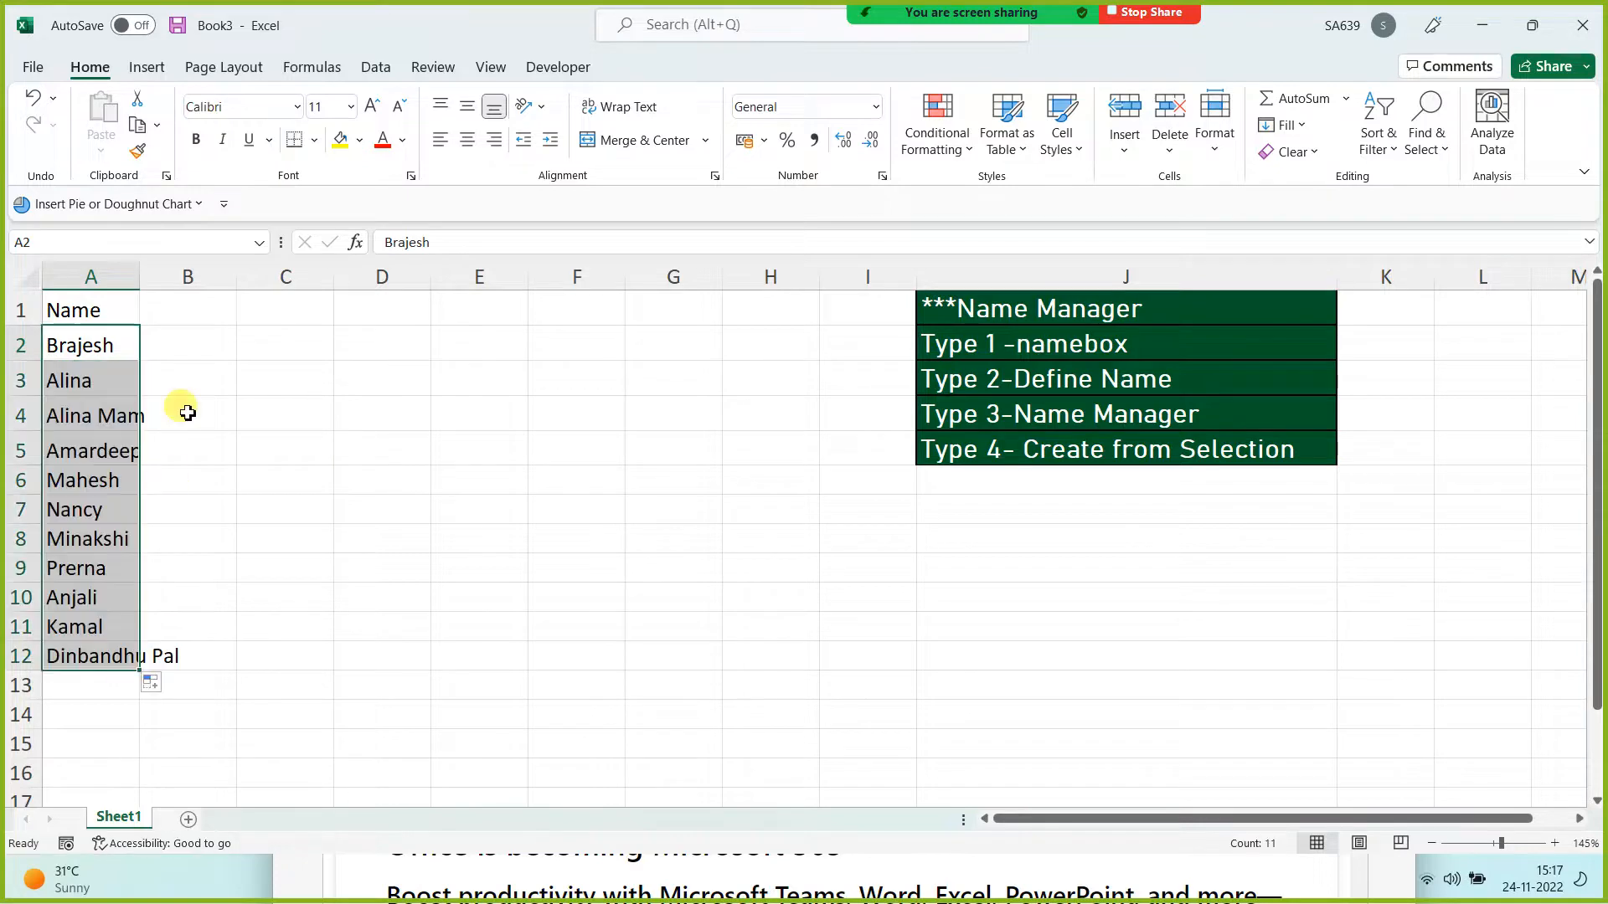
click(186, 307)
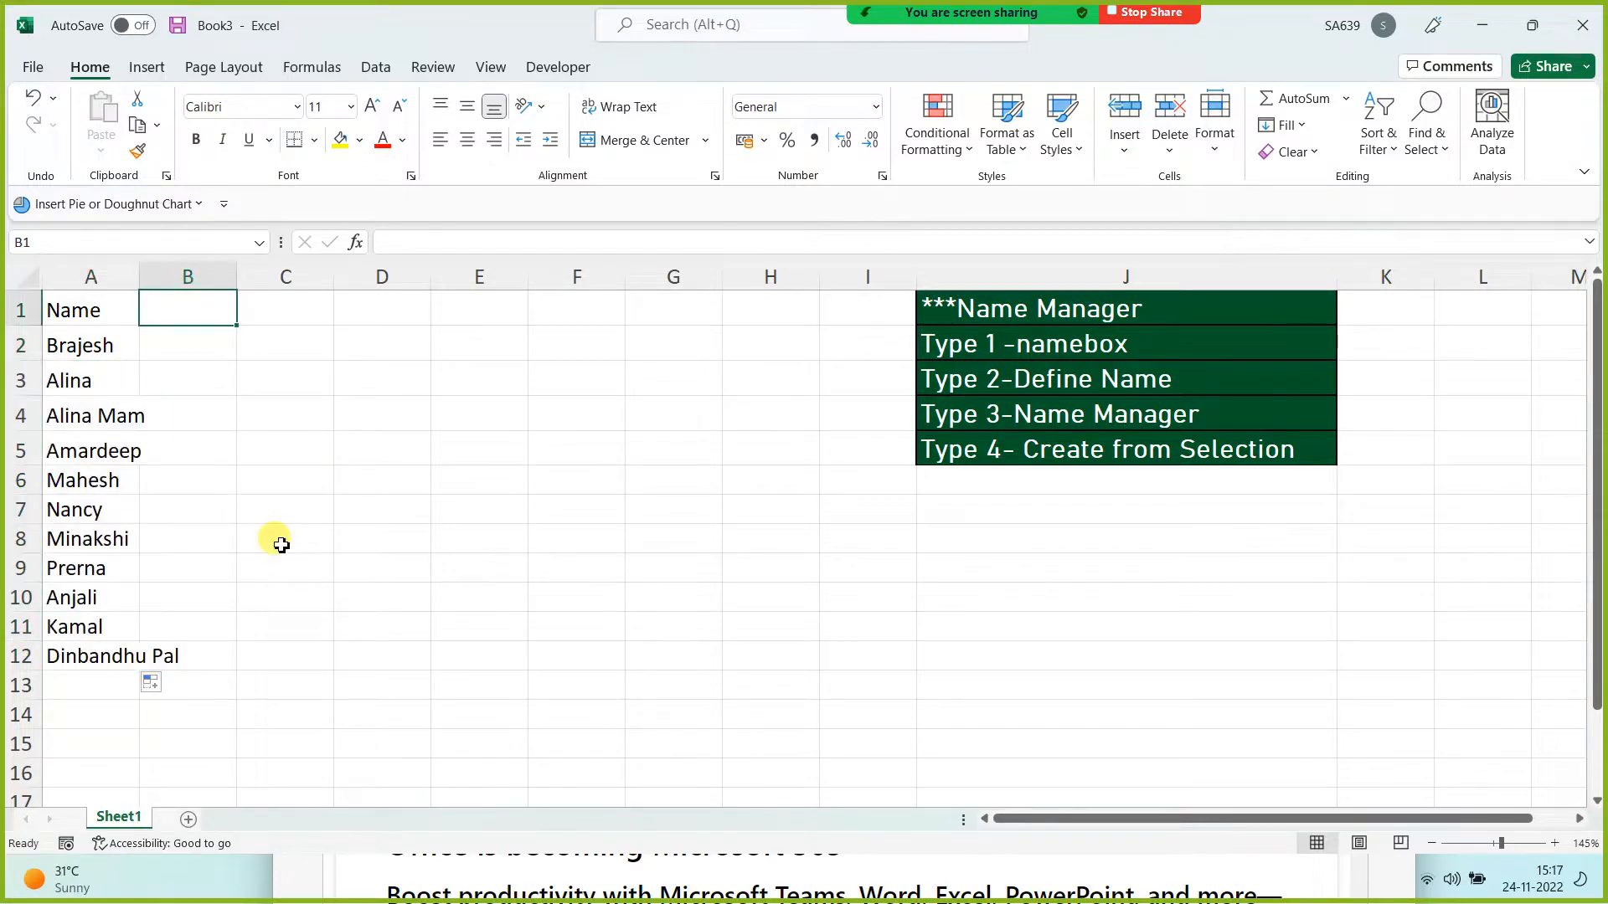
Step: Change A4 to Manisha and A12 to Vanshika, add Jasme in A13, and autofit column A
click(117, 417)
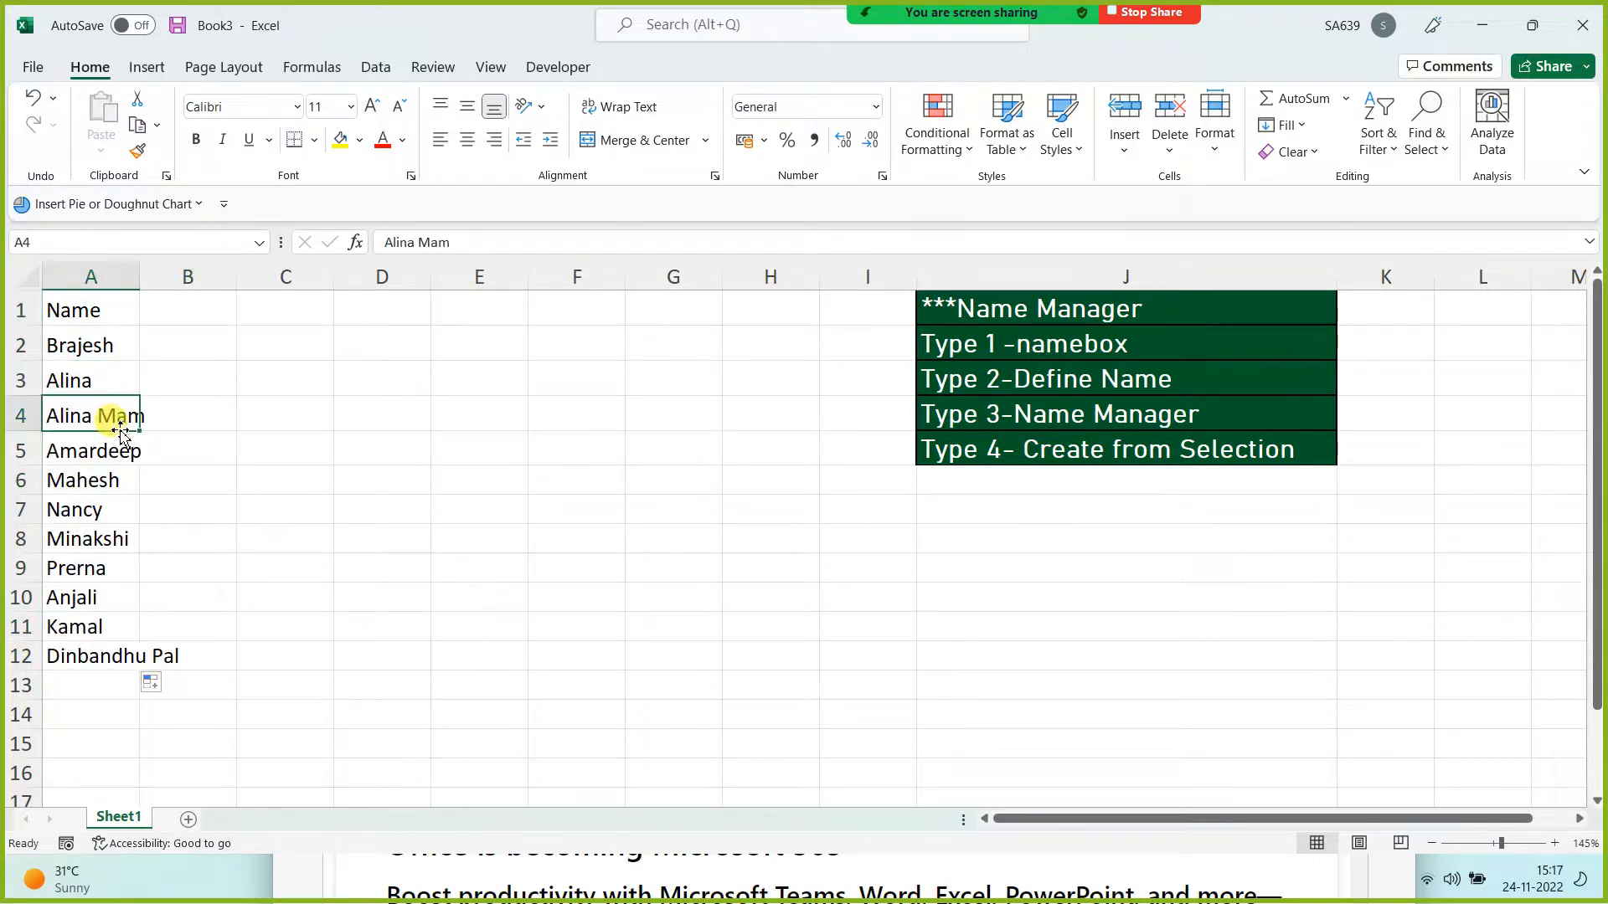
key(Delete)
text(Manisha)
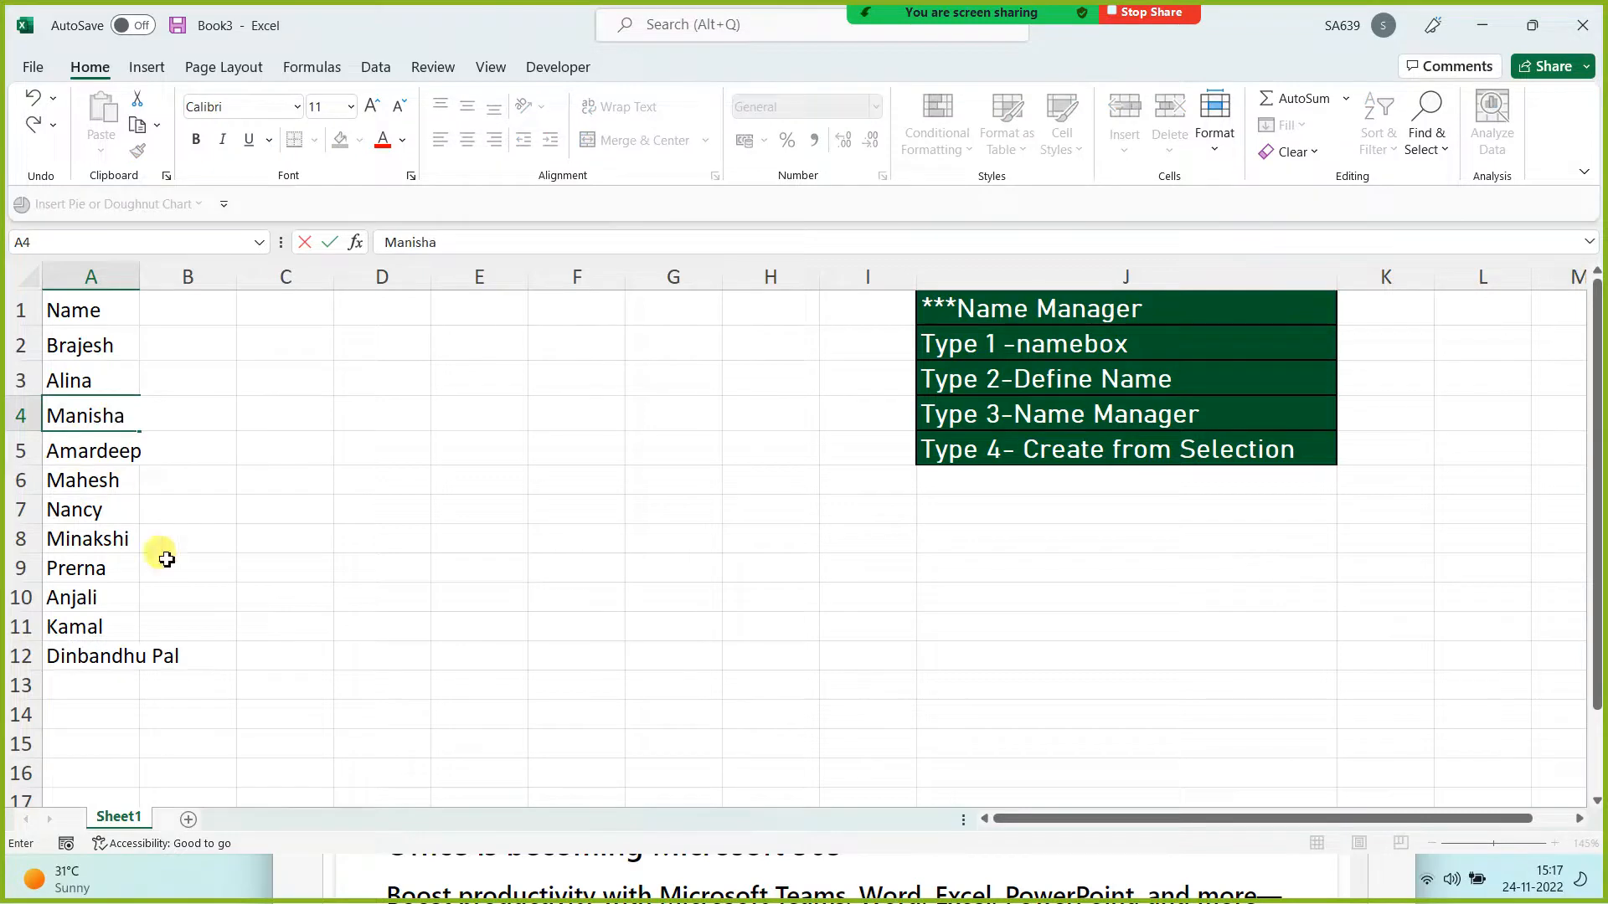
click(98, 654)
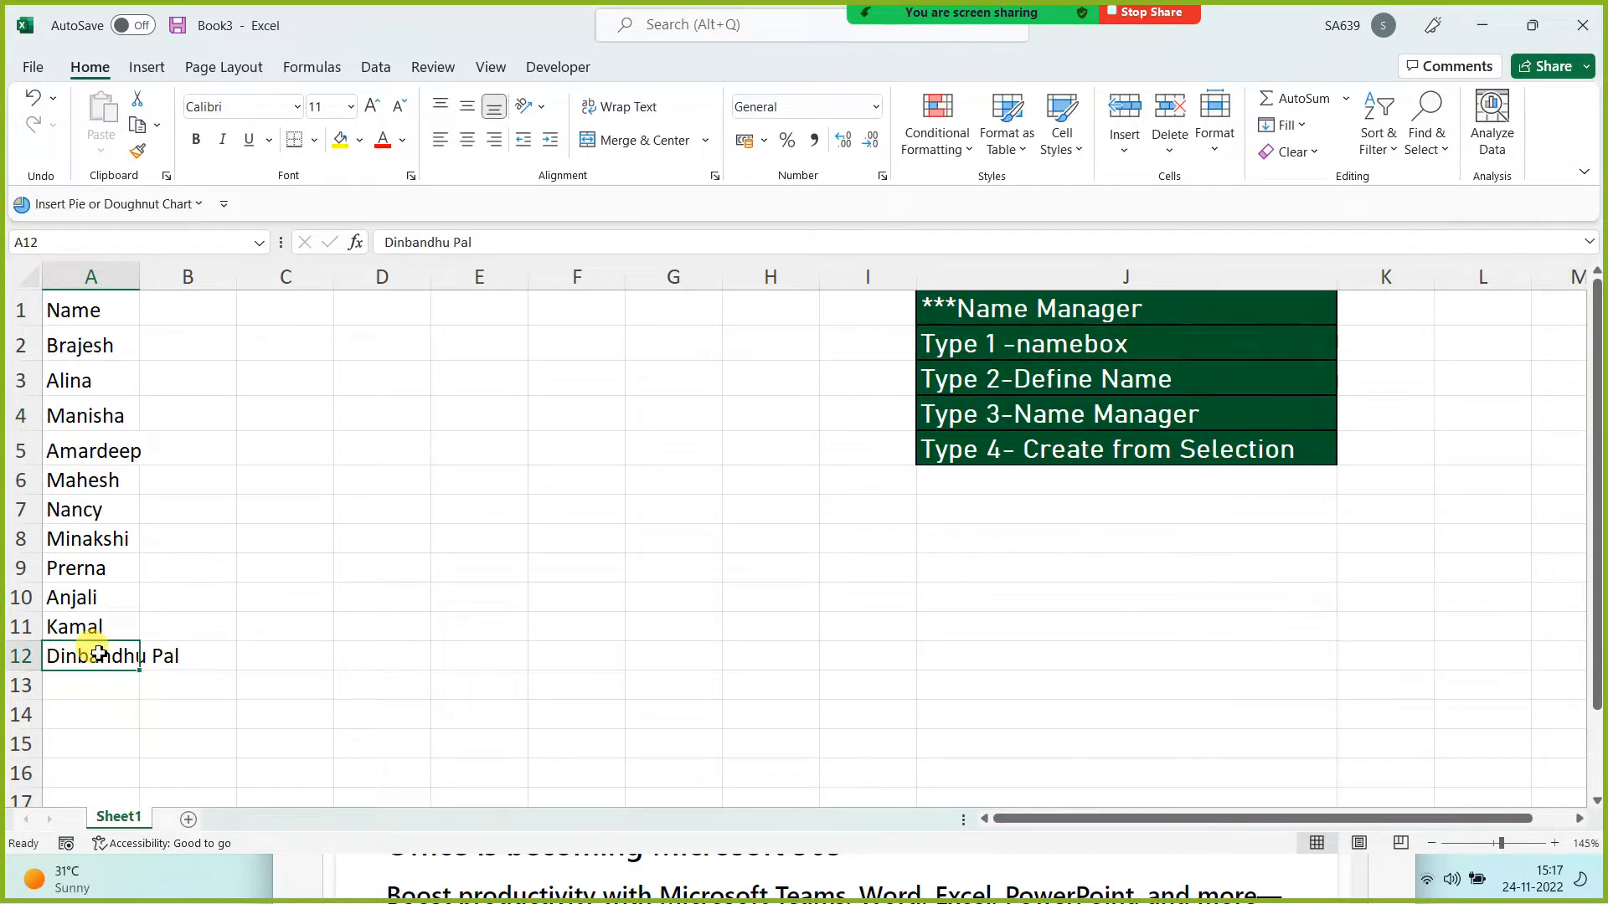
text(Vanshika)
key(Return)
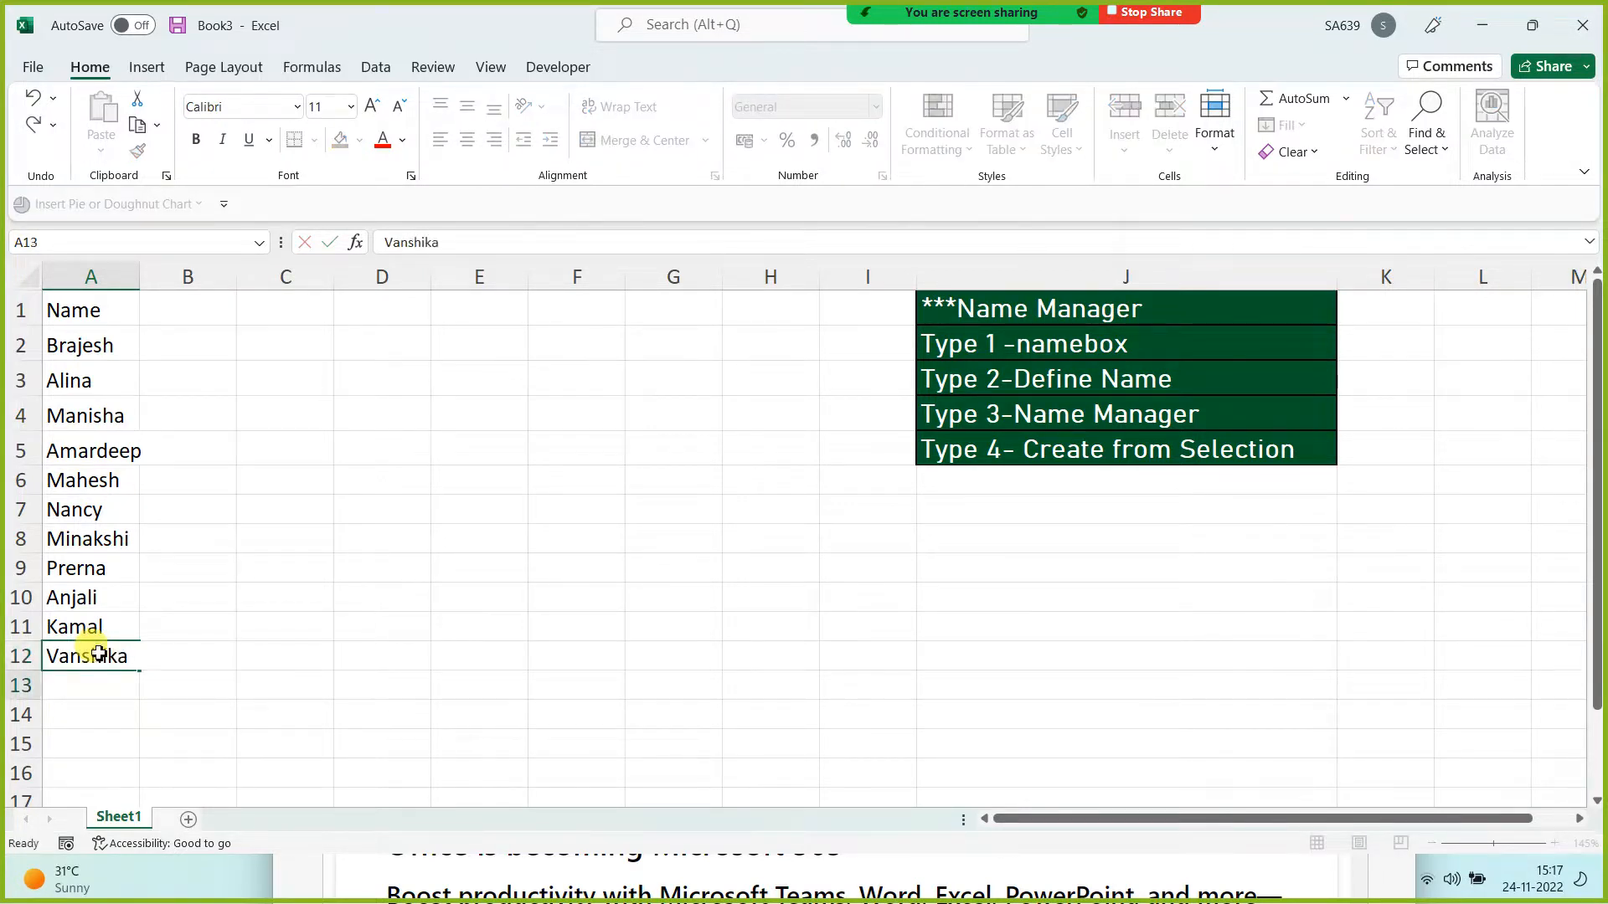
text(Jasmeet)
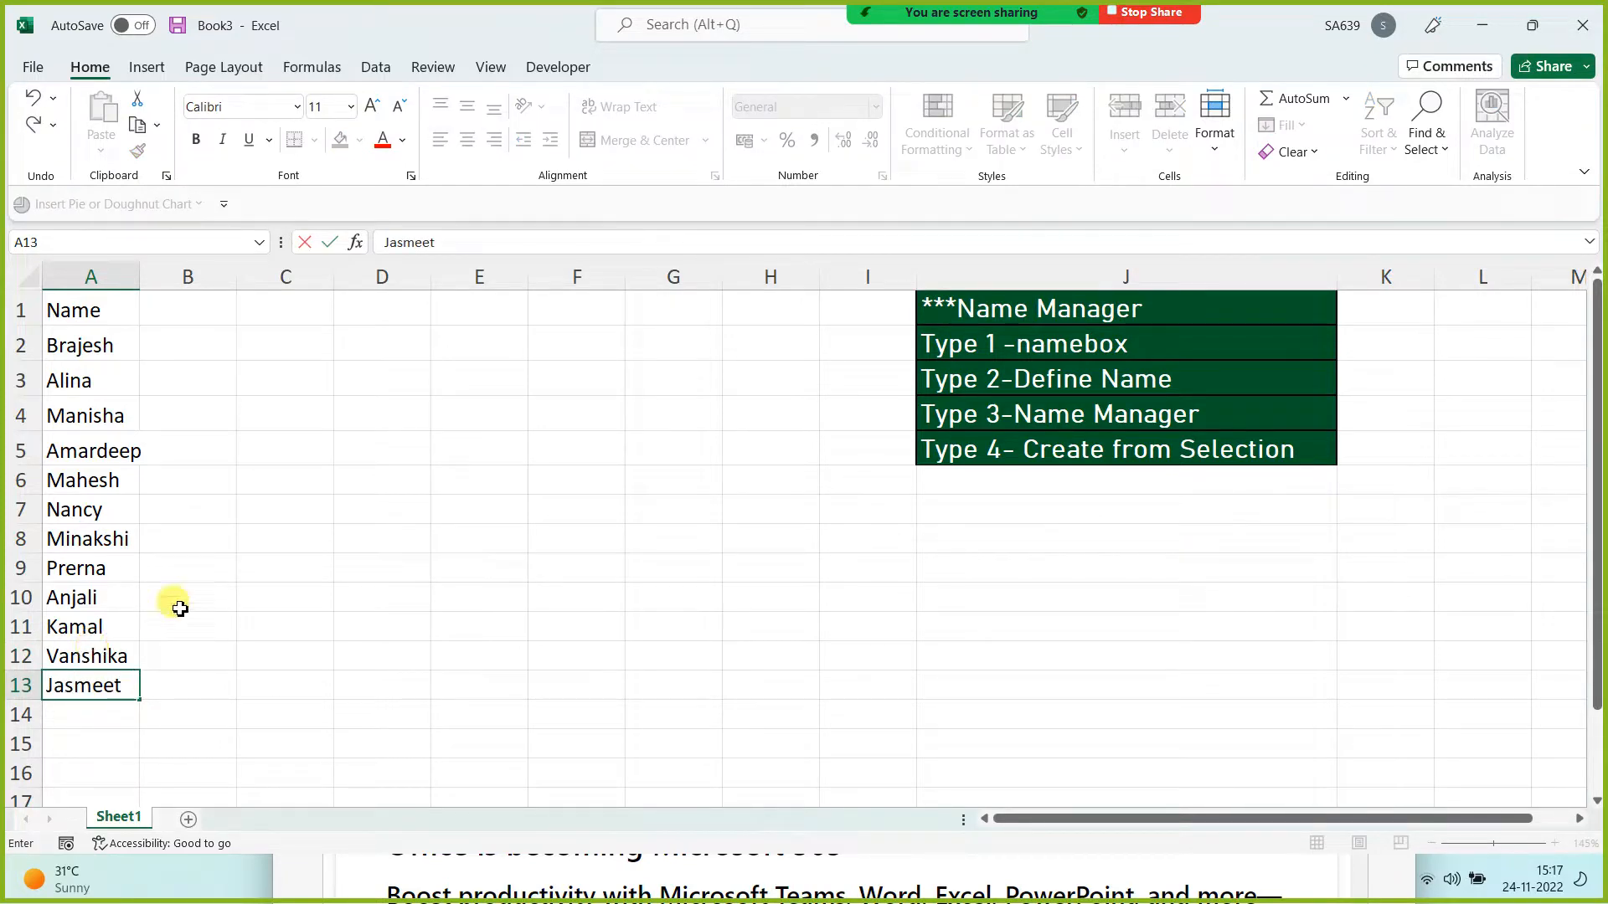
click(276, 592)
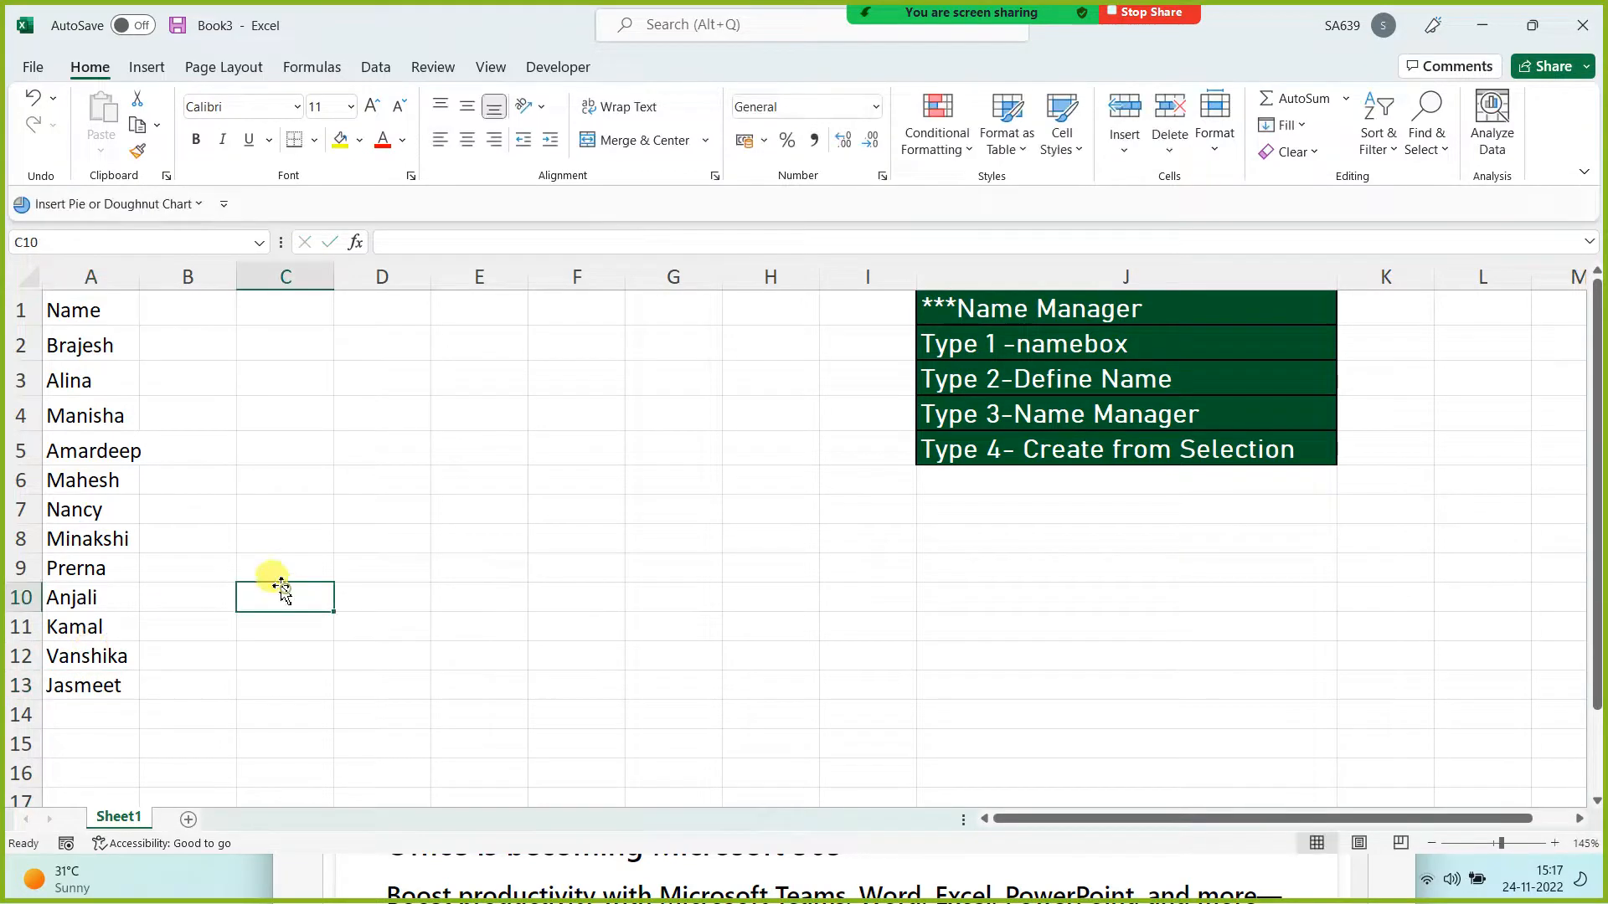
double_click(143, 267)
click(168, 306)
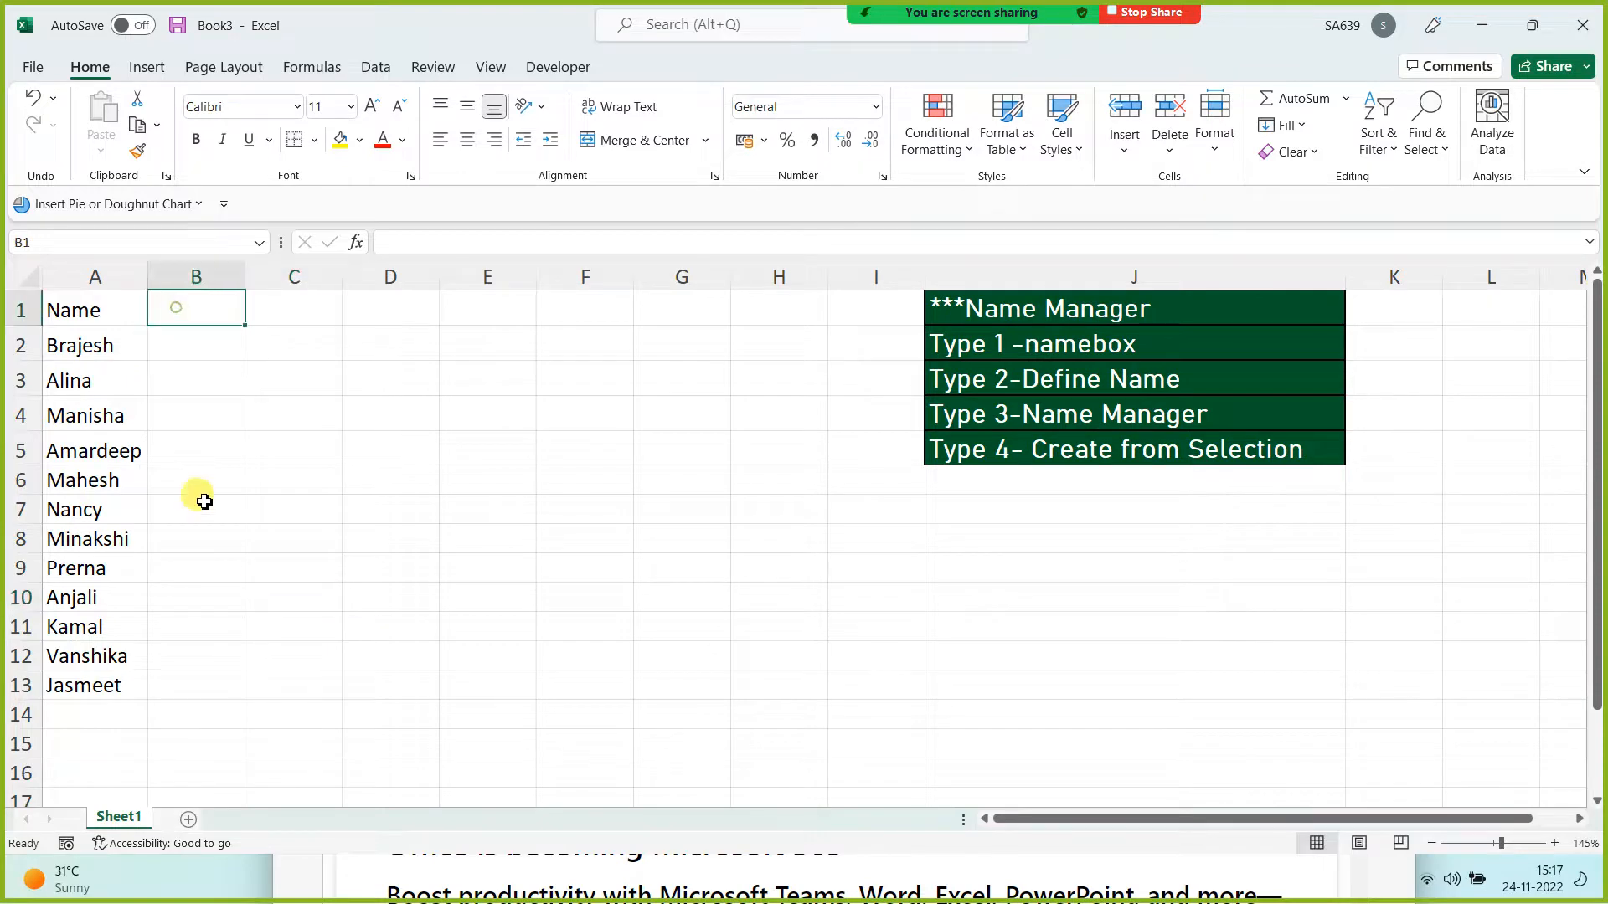
Step: Enter Monday in B1 and fill the weekday headers across to Friday in F1
text(Monday)
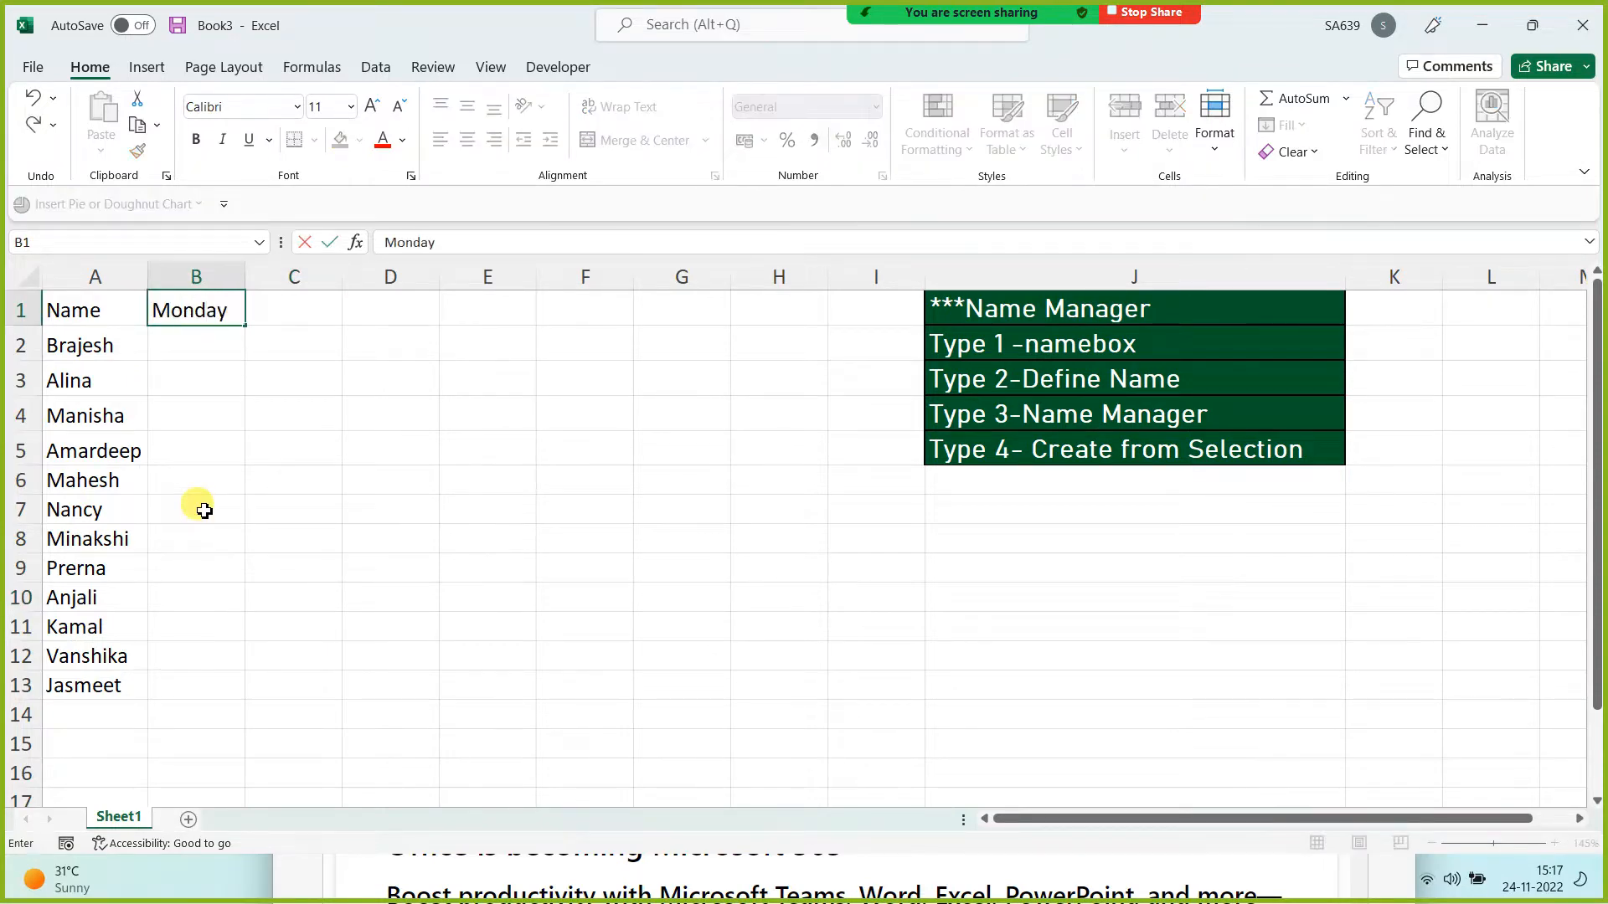
click(204, 509)
click(193, 307)
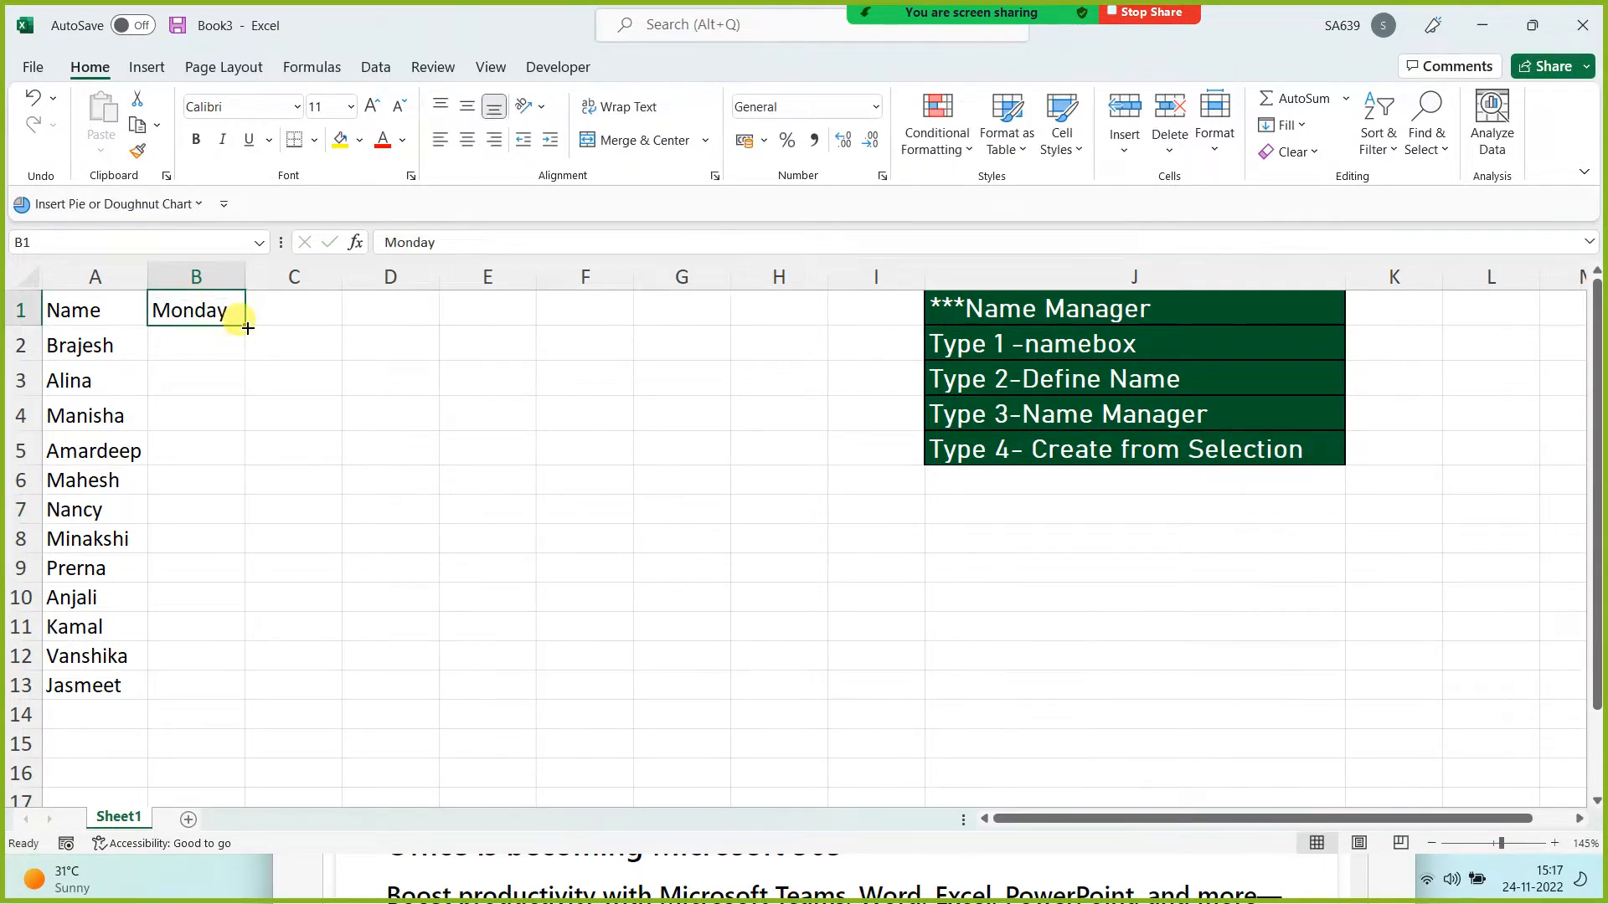
drag(245, 326, 586, 314)
Step: Enter =RANDBETWEEN(1000,10000) in B2 and fill it through B2:F13
click(180, 343)
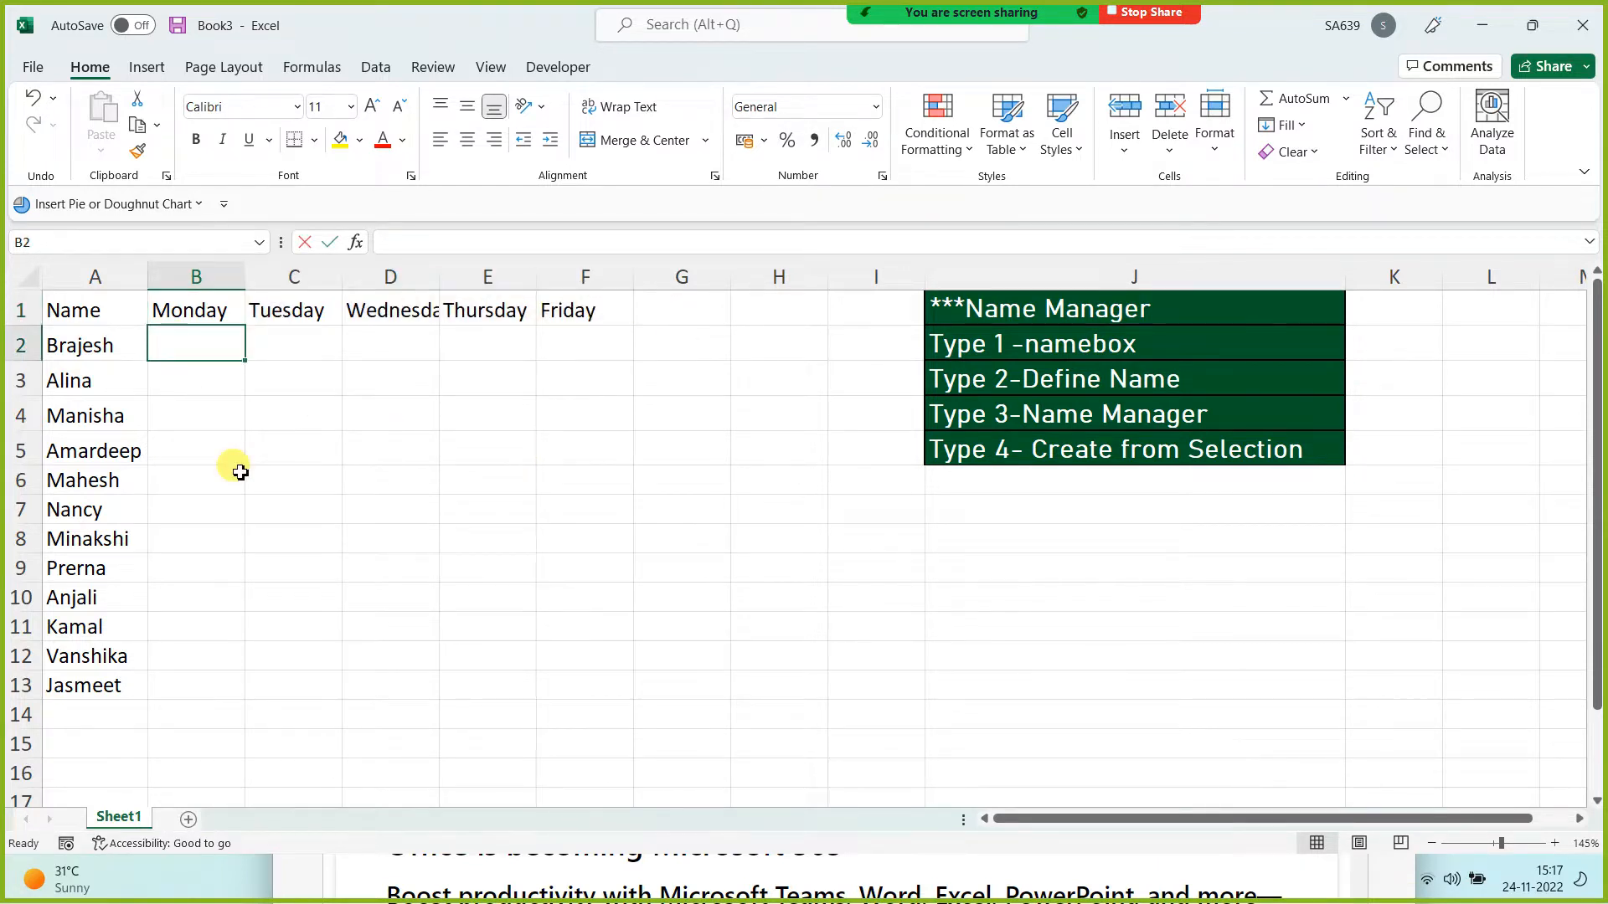
text(=rand)
key(Down)
key(Down)
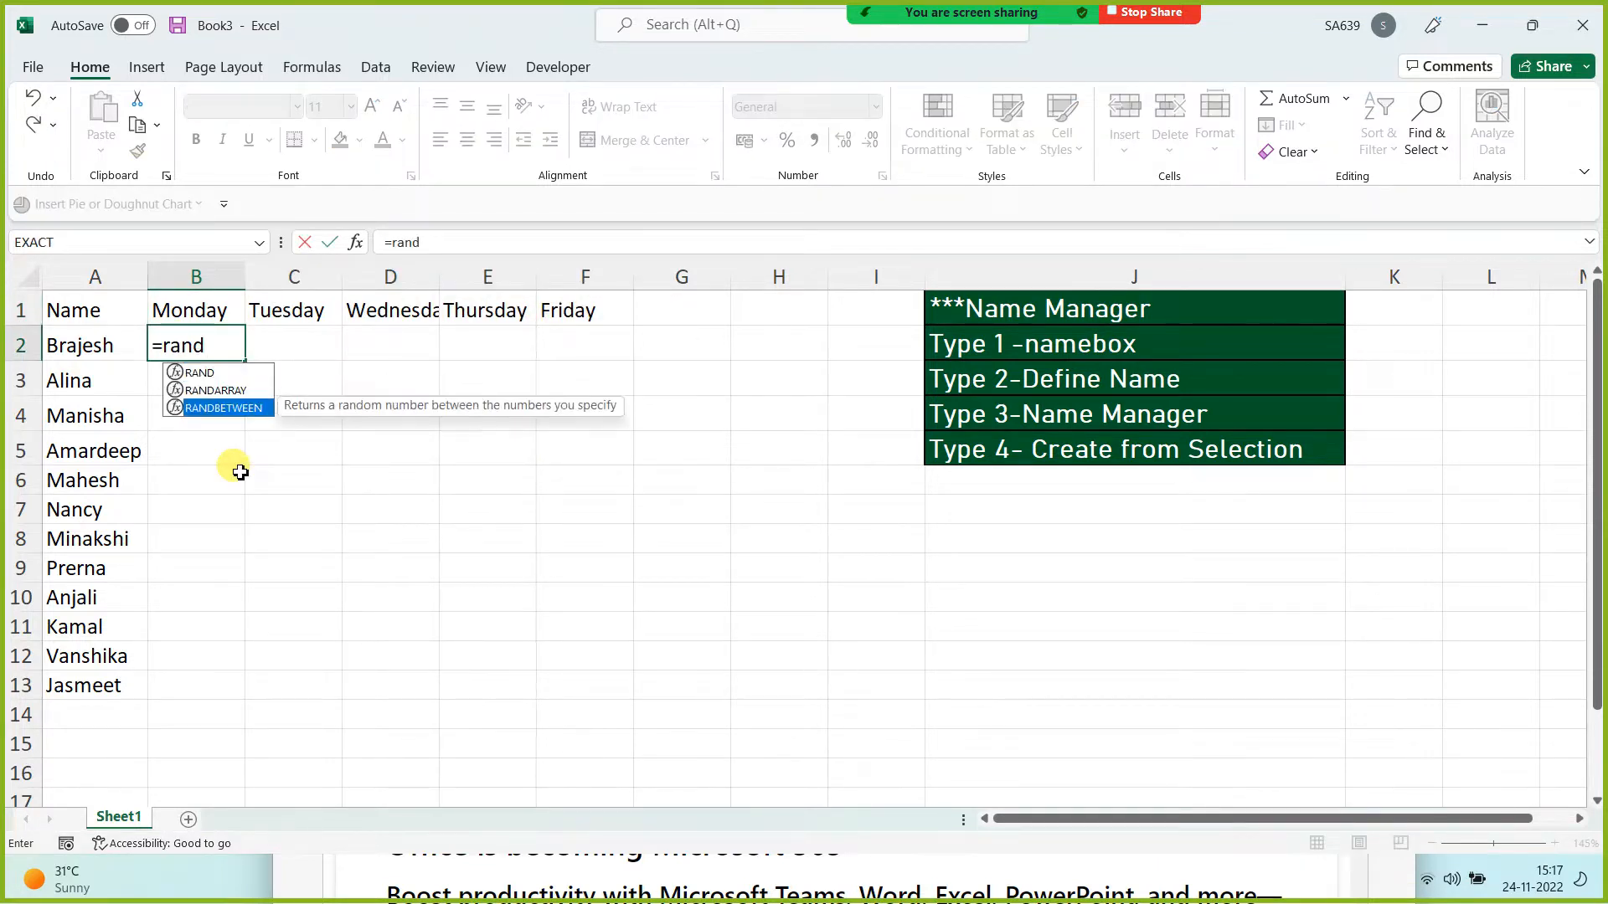
key(Tab)
text(1000)
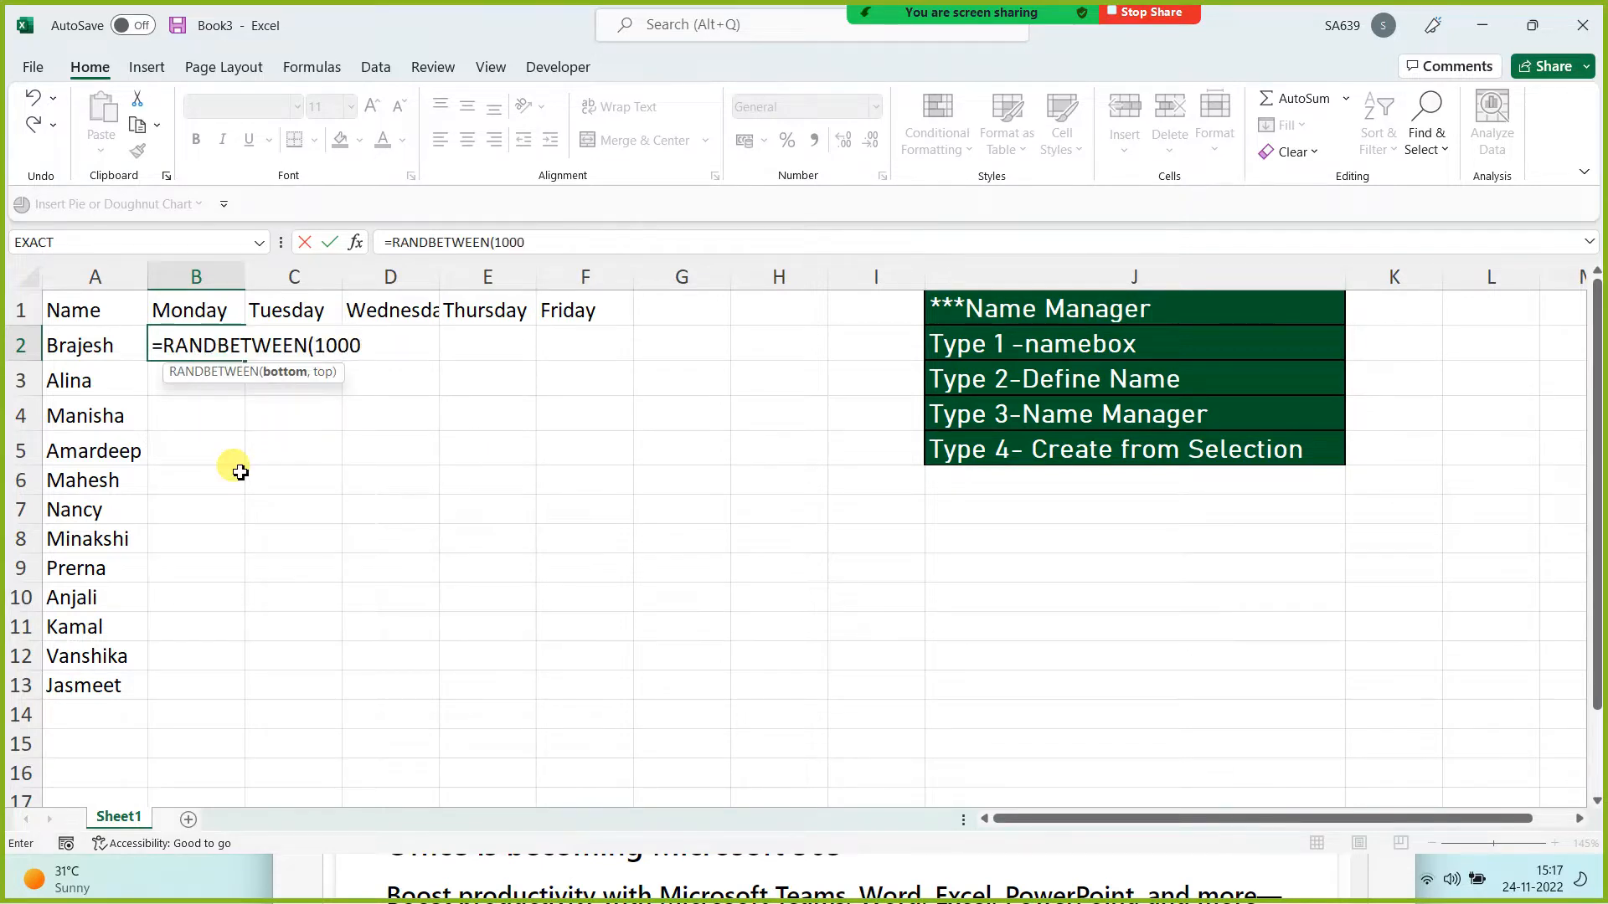
text(,1000)
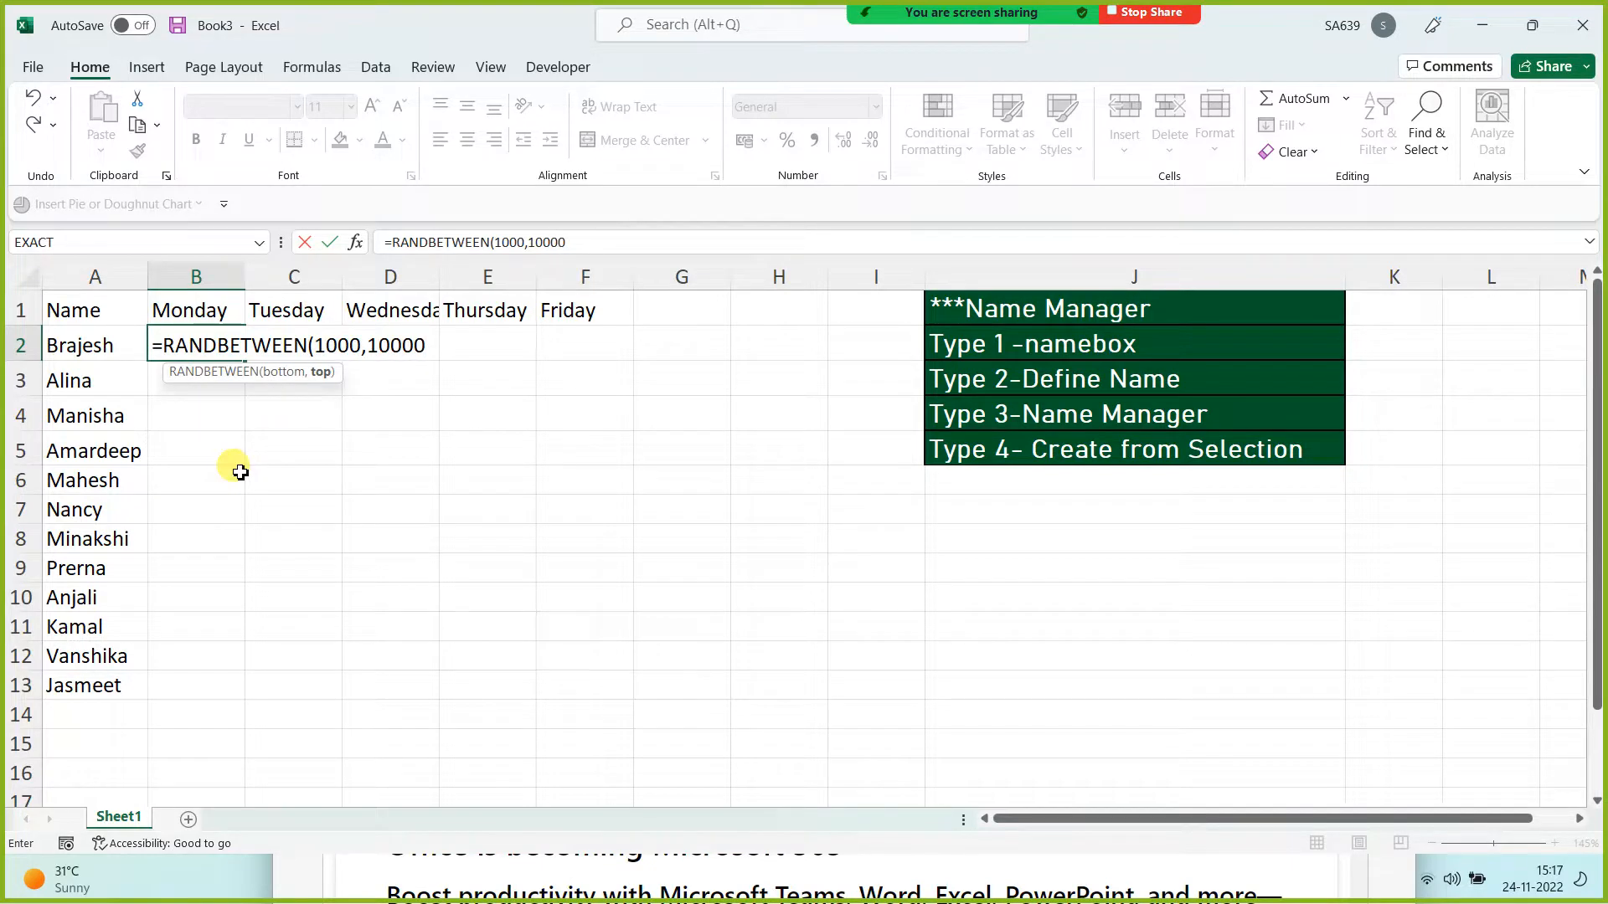
text(0)
key(Return)
click(211, 337)
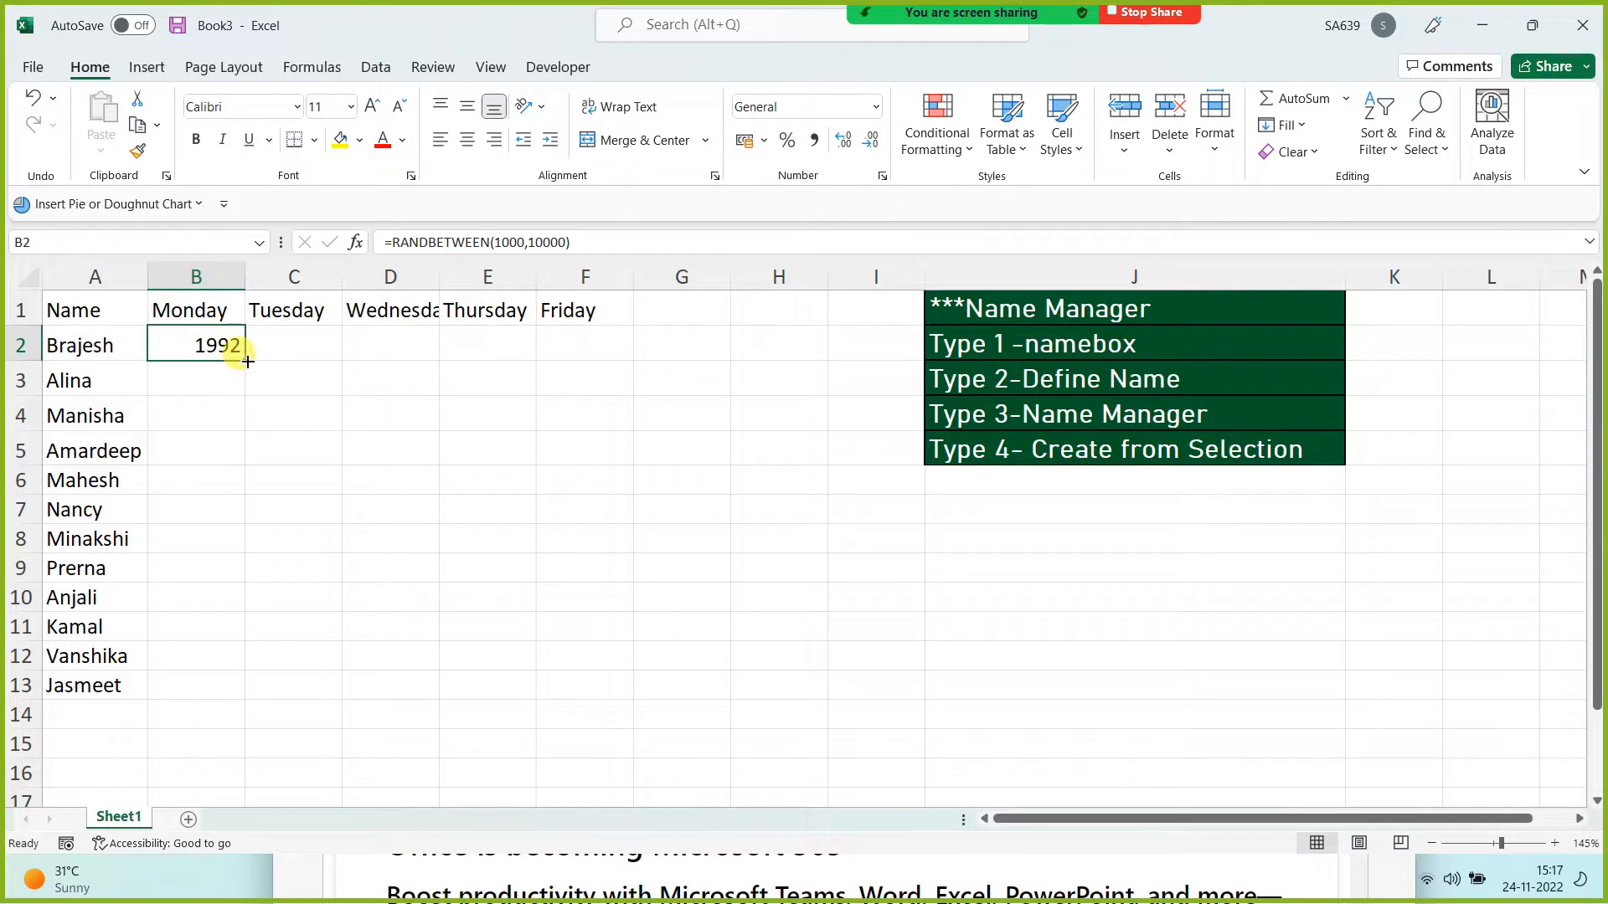
drag(247, 361, 624, 702)
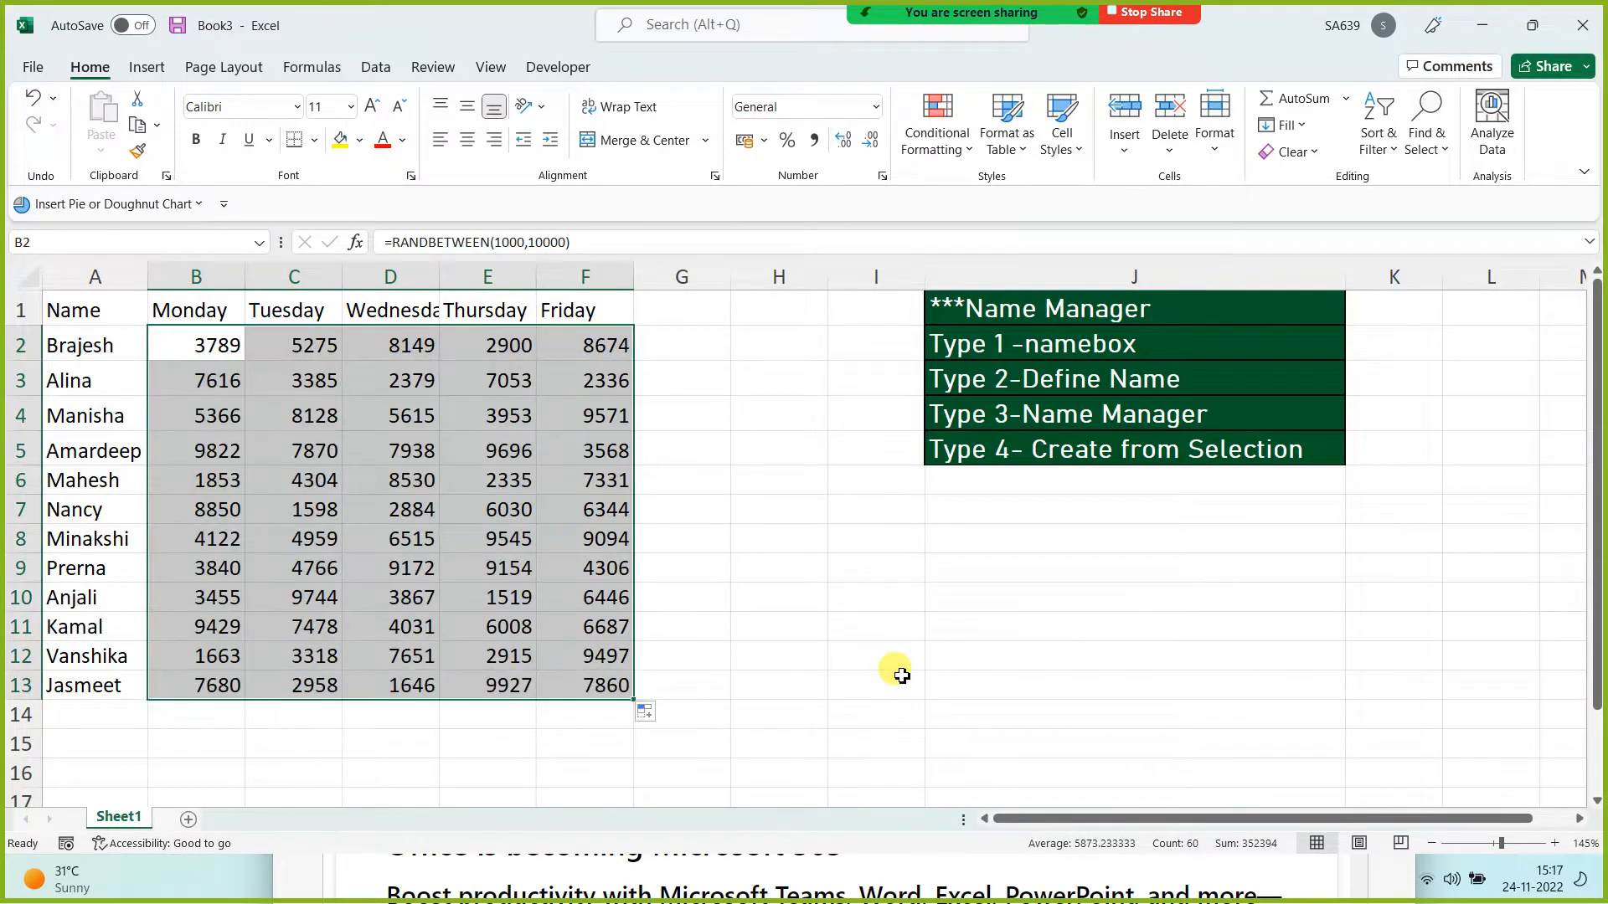
Step: Copy B2:F13 and paste it back as values only
key(ctrl+c)
key(ctrl+alt+v)
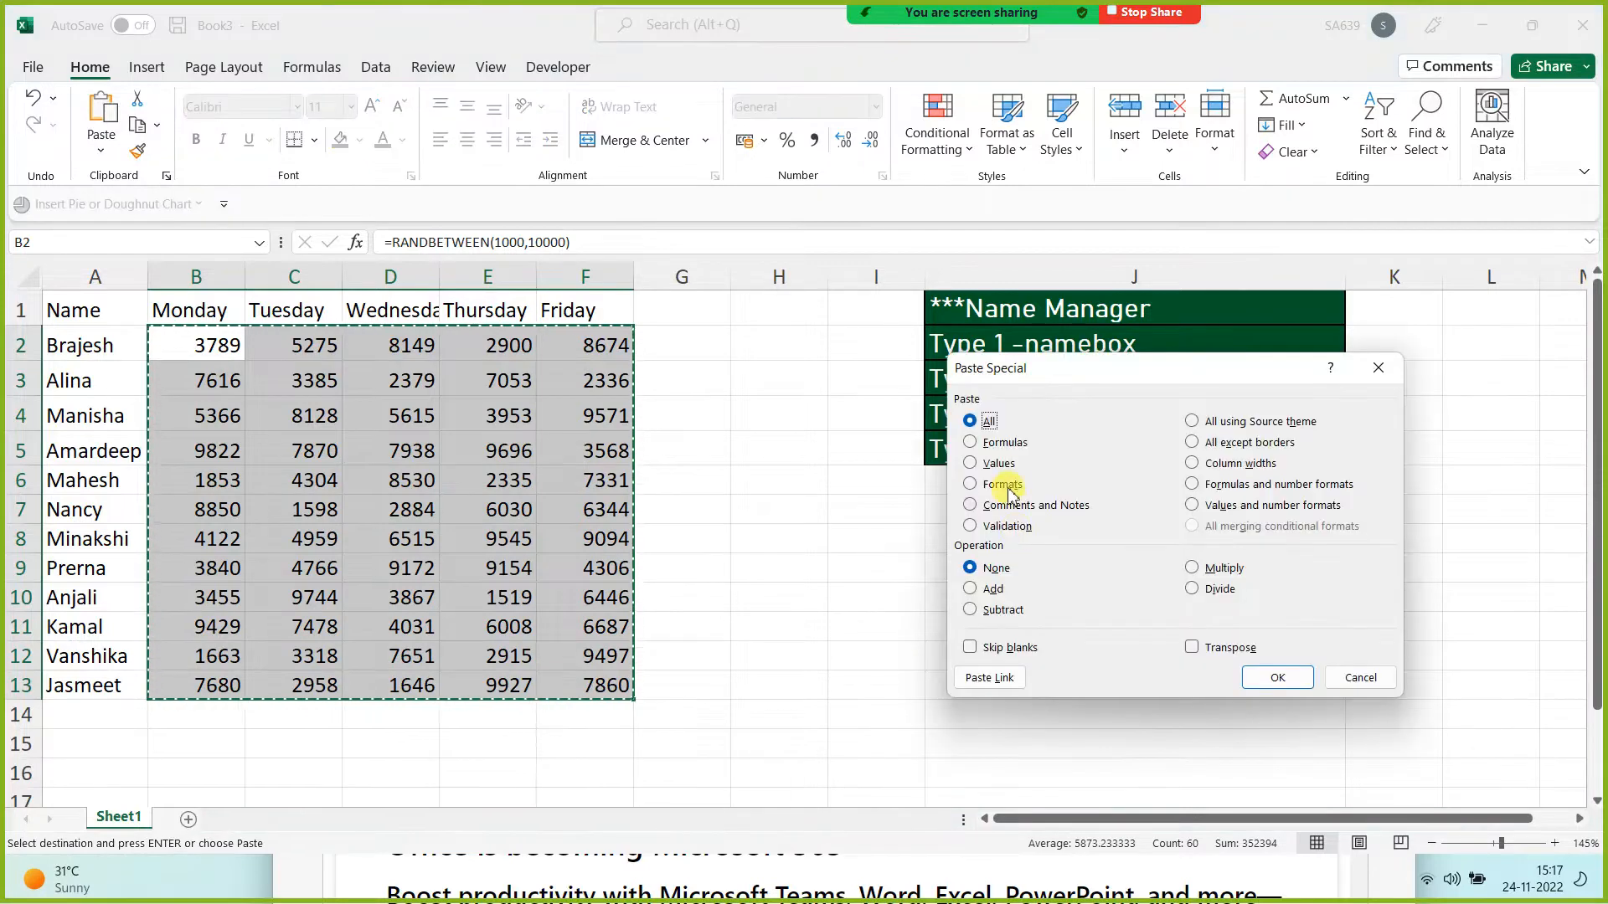
click(1000, 463)
click(1273, 675)
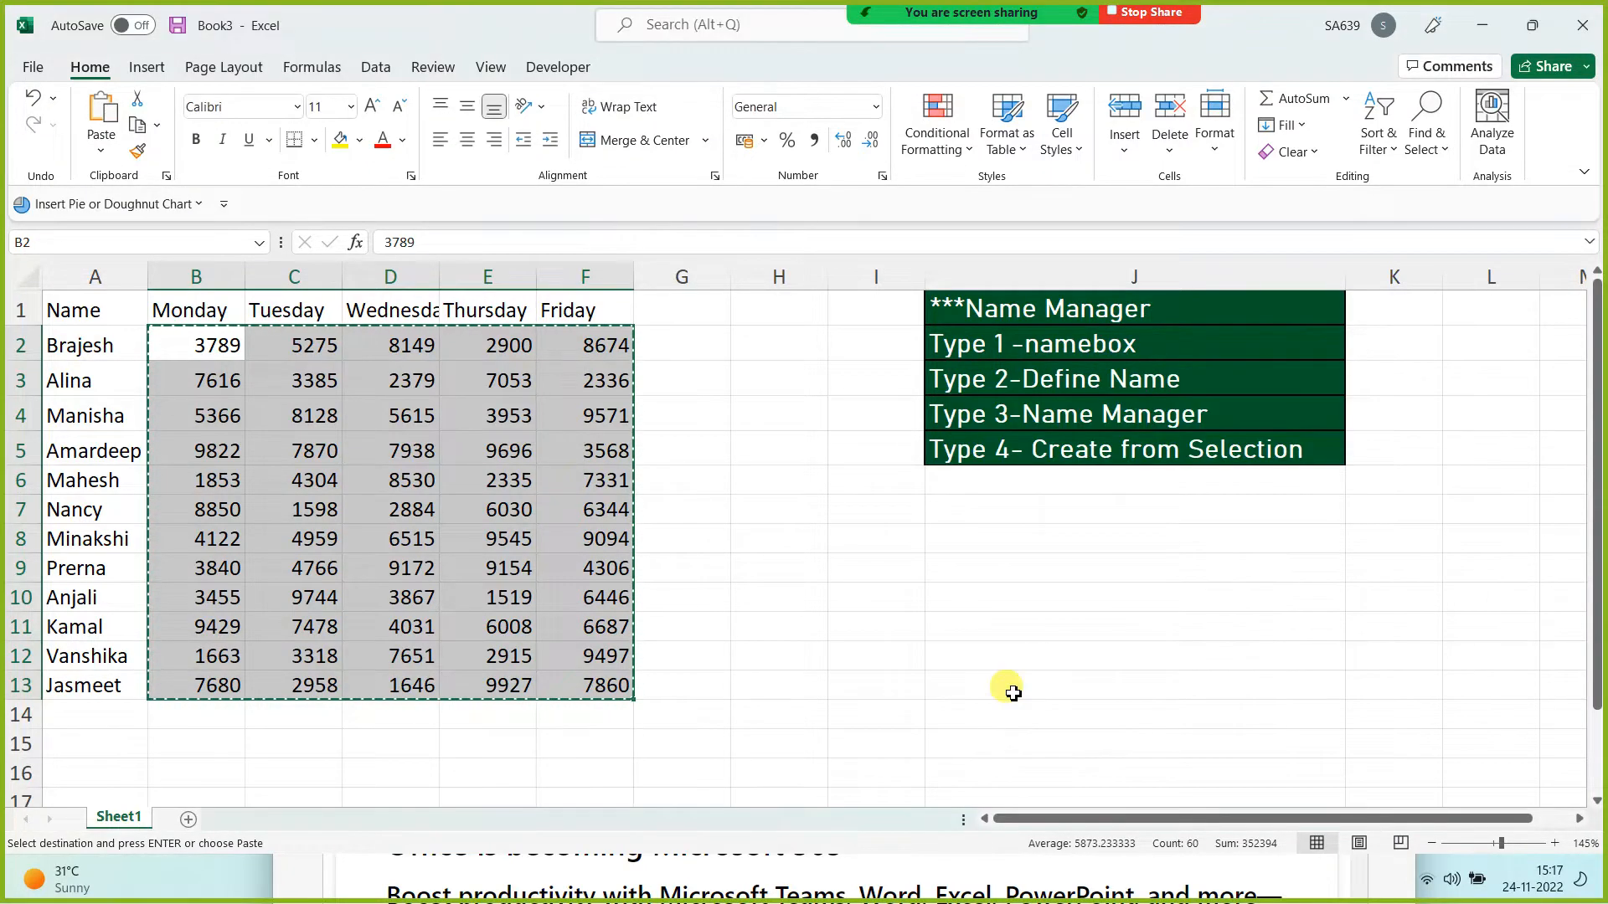
click(885, 656)
key(Escape)
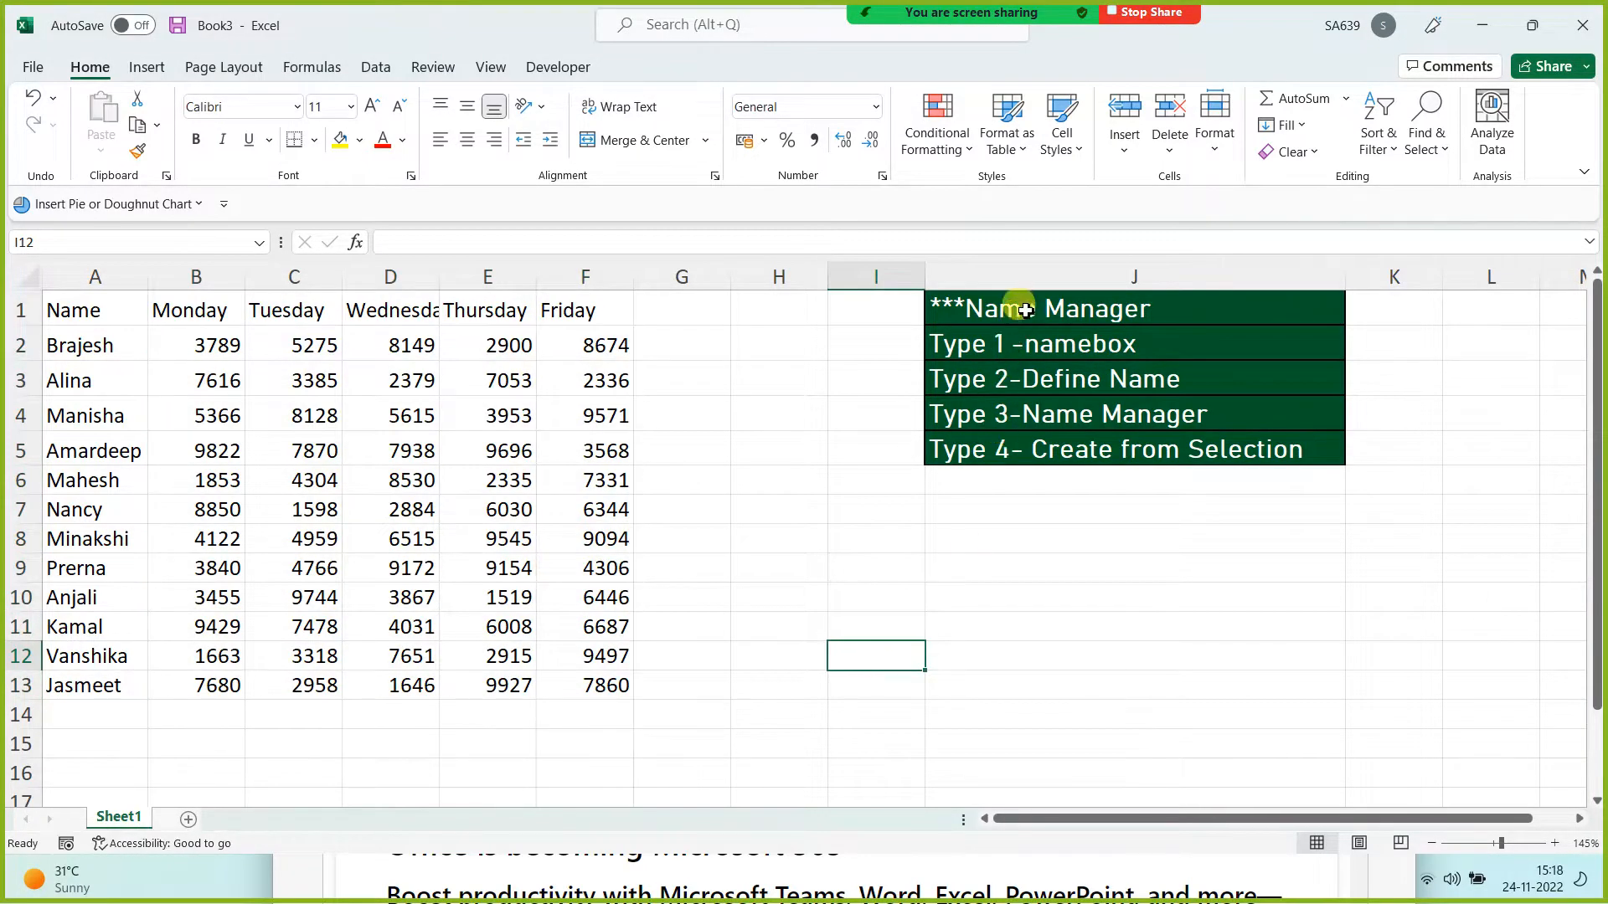
Step: Apply a yellow fill and red font colour to the Name Manager heading in J1
click(1025, 310)
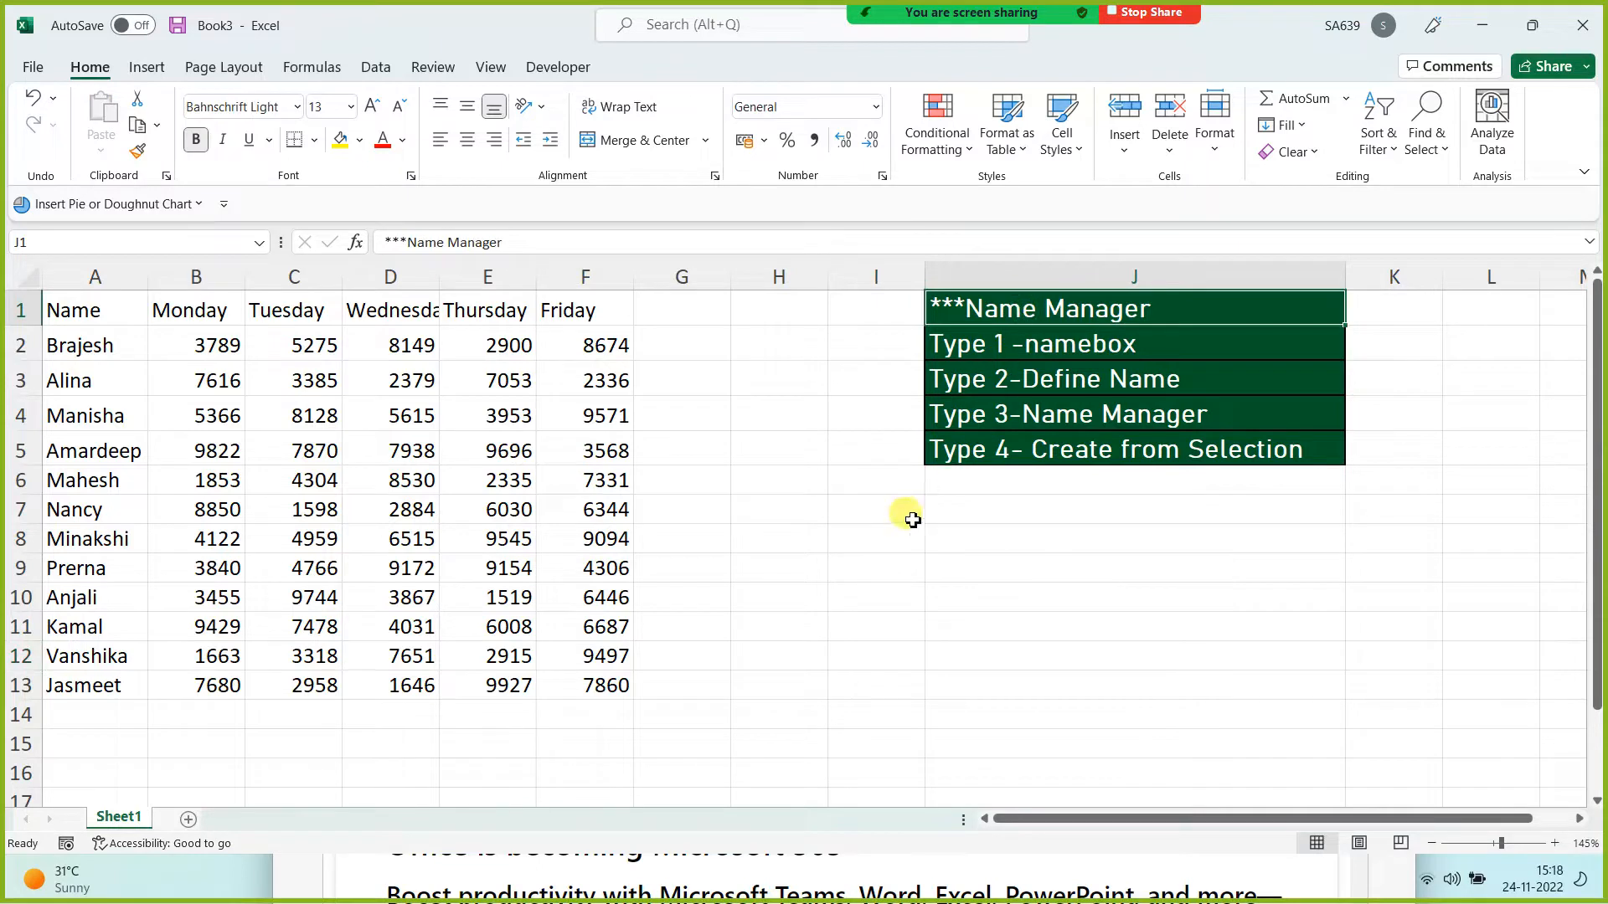
click(340, 141)
click(383, 141)
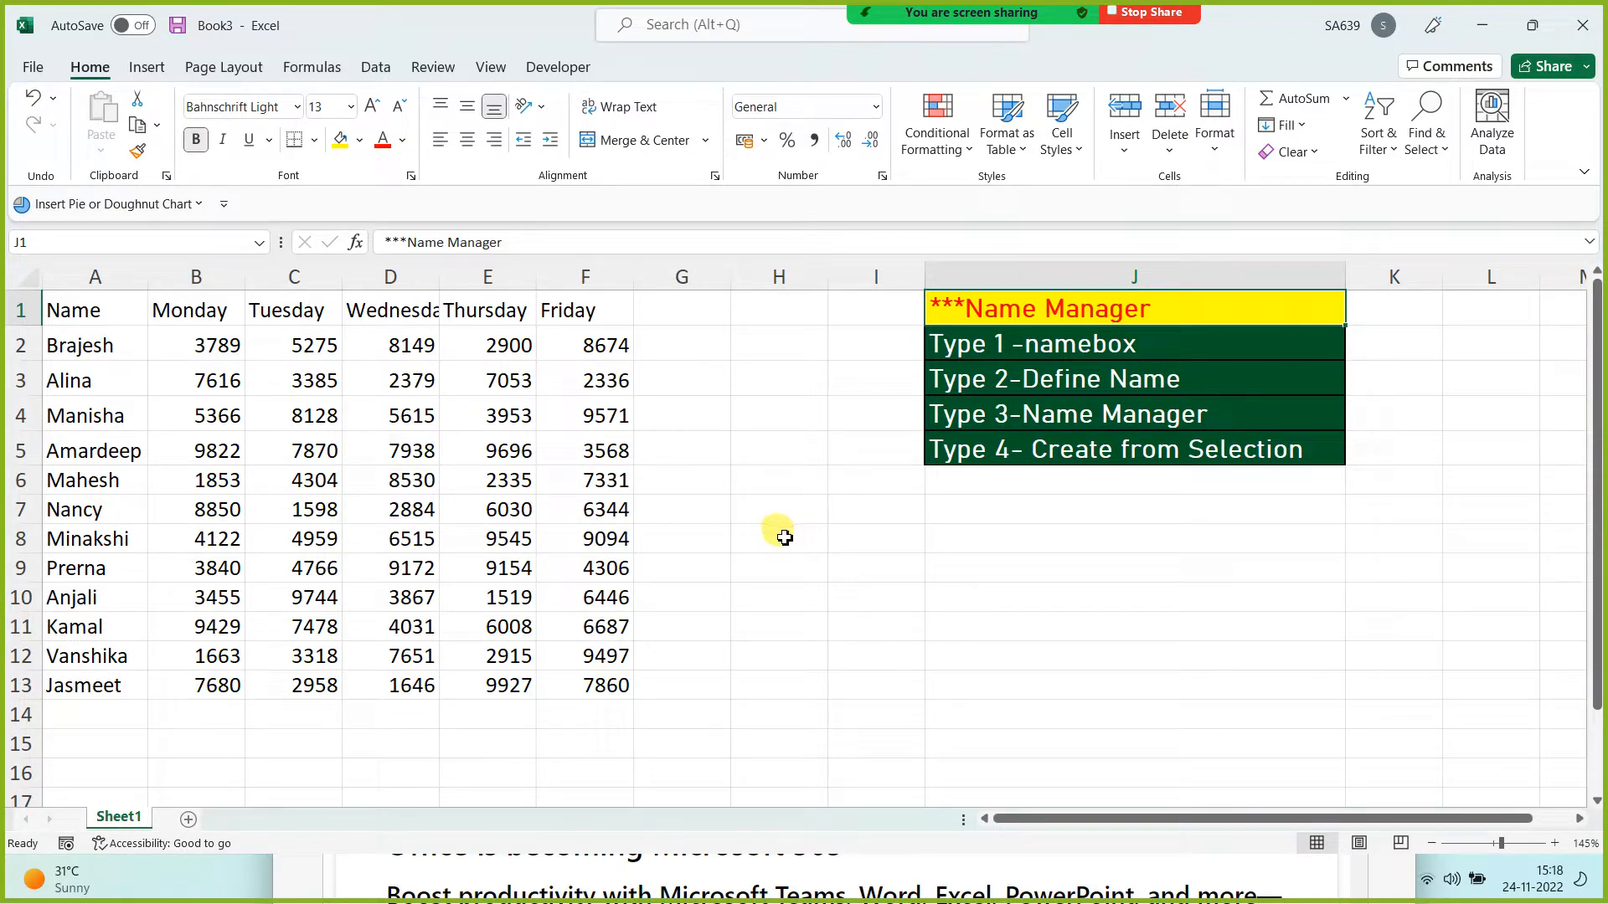
click(589, 312)
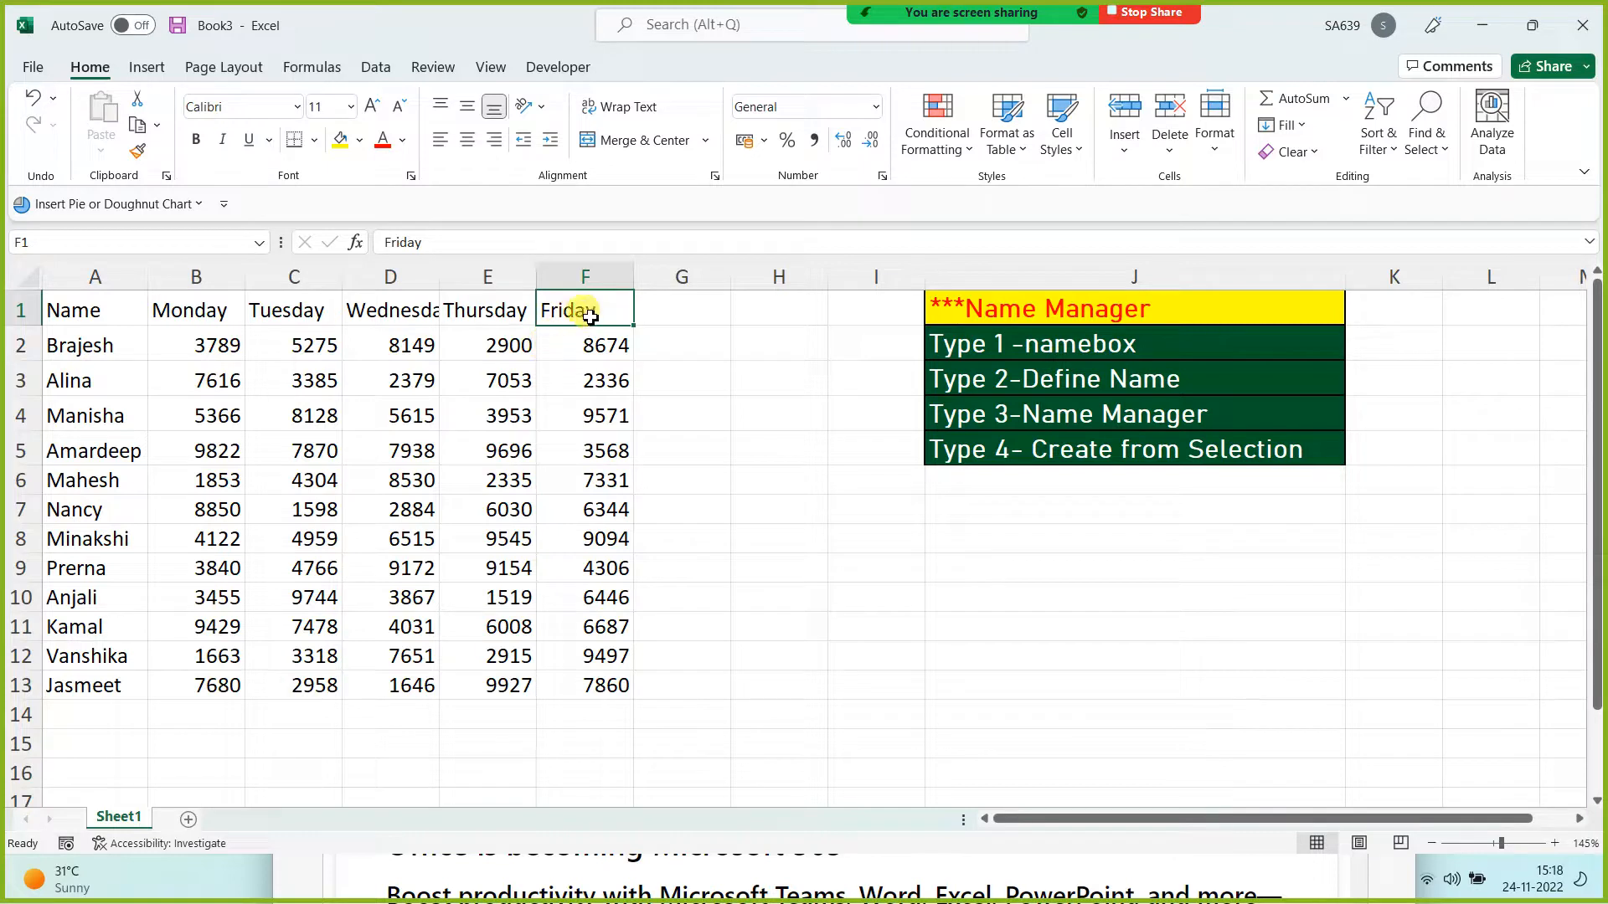
Step: Select the table A1:F13 and type 'masterdata' into the Name Box
drag(593, 361, 586, 688)
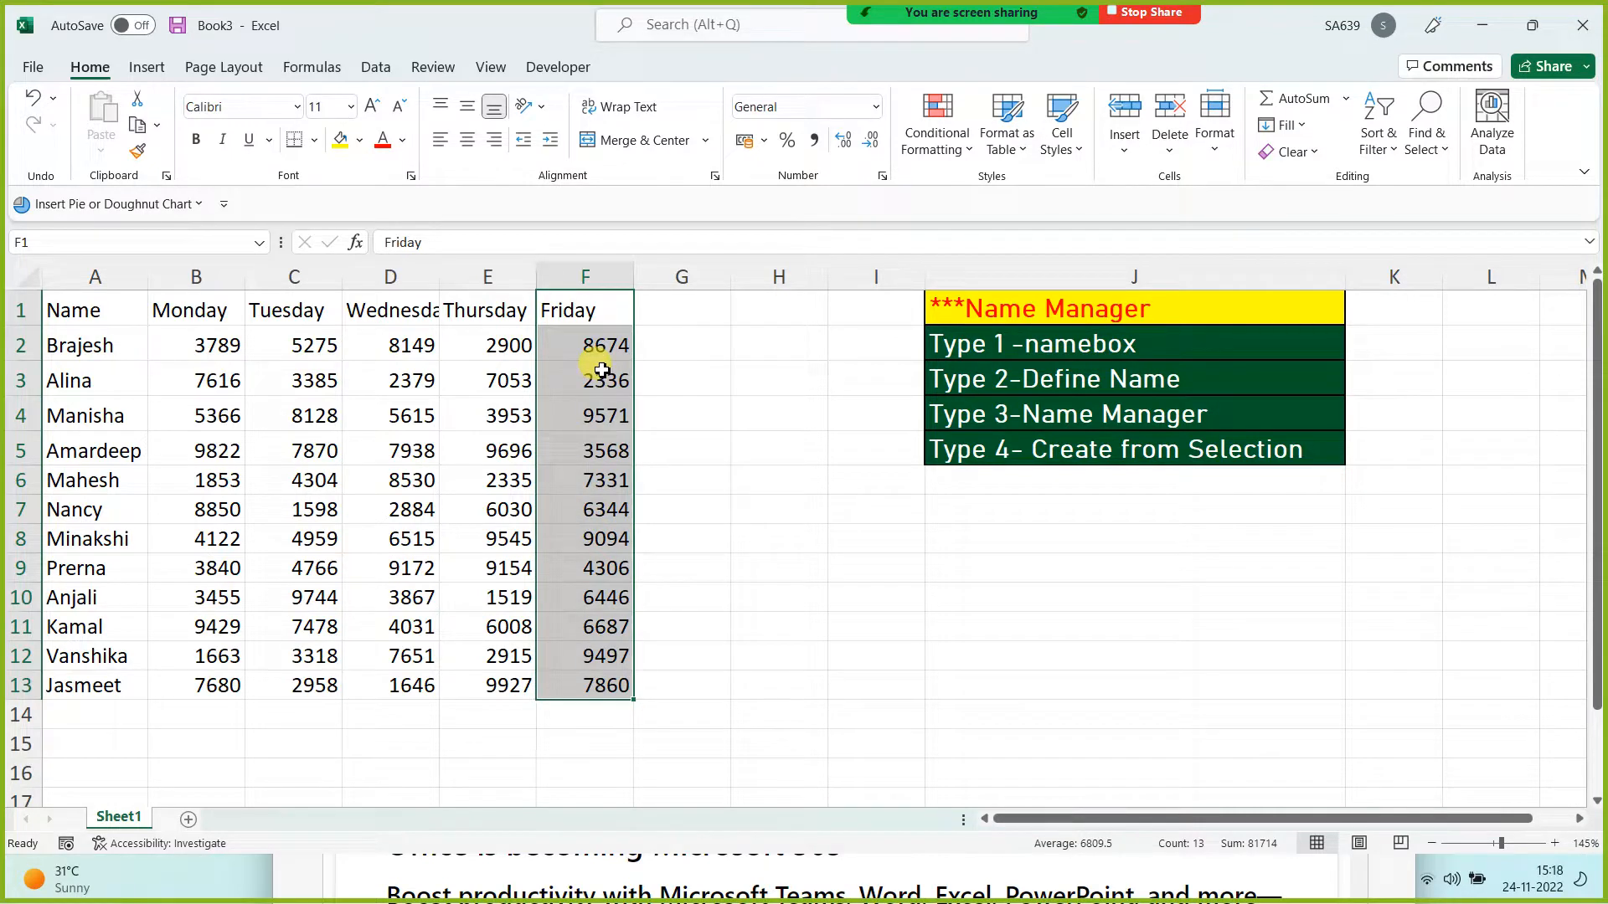
click(83, 310)
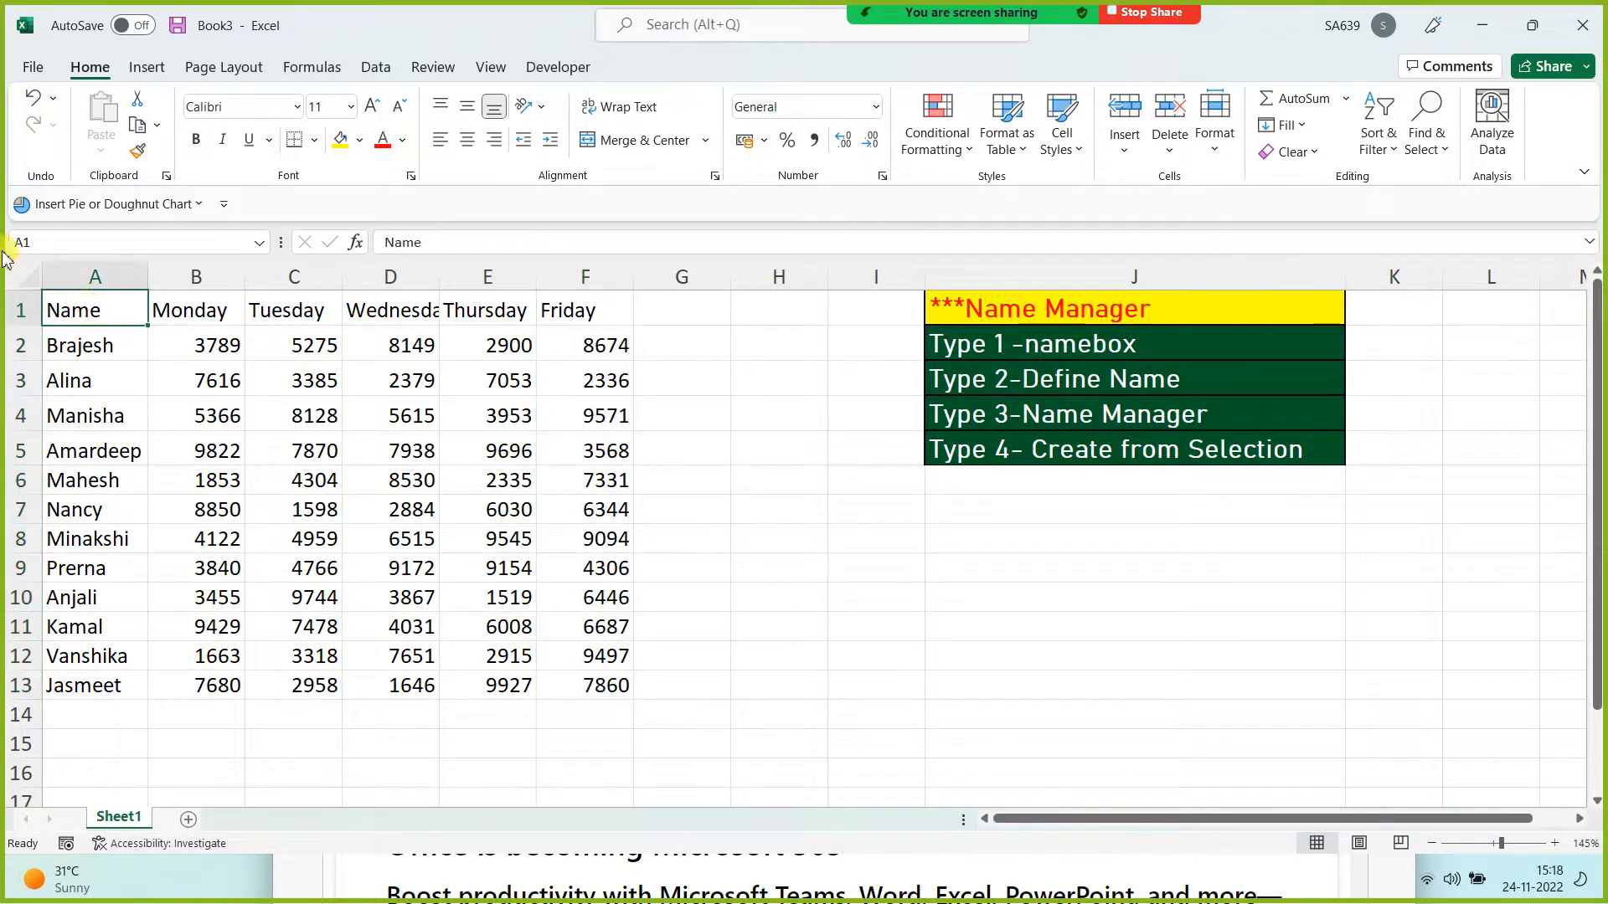
drag(88, 308, 568, 681)
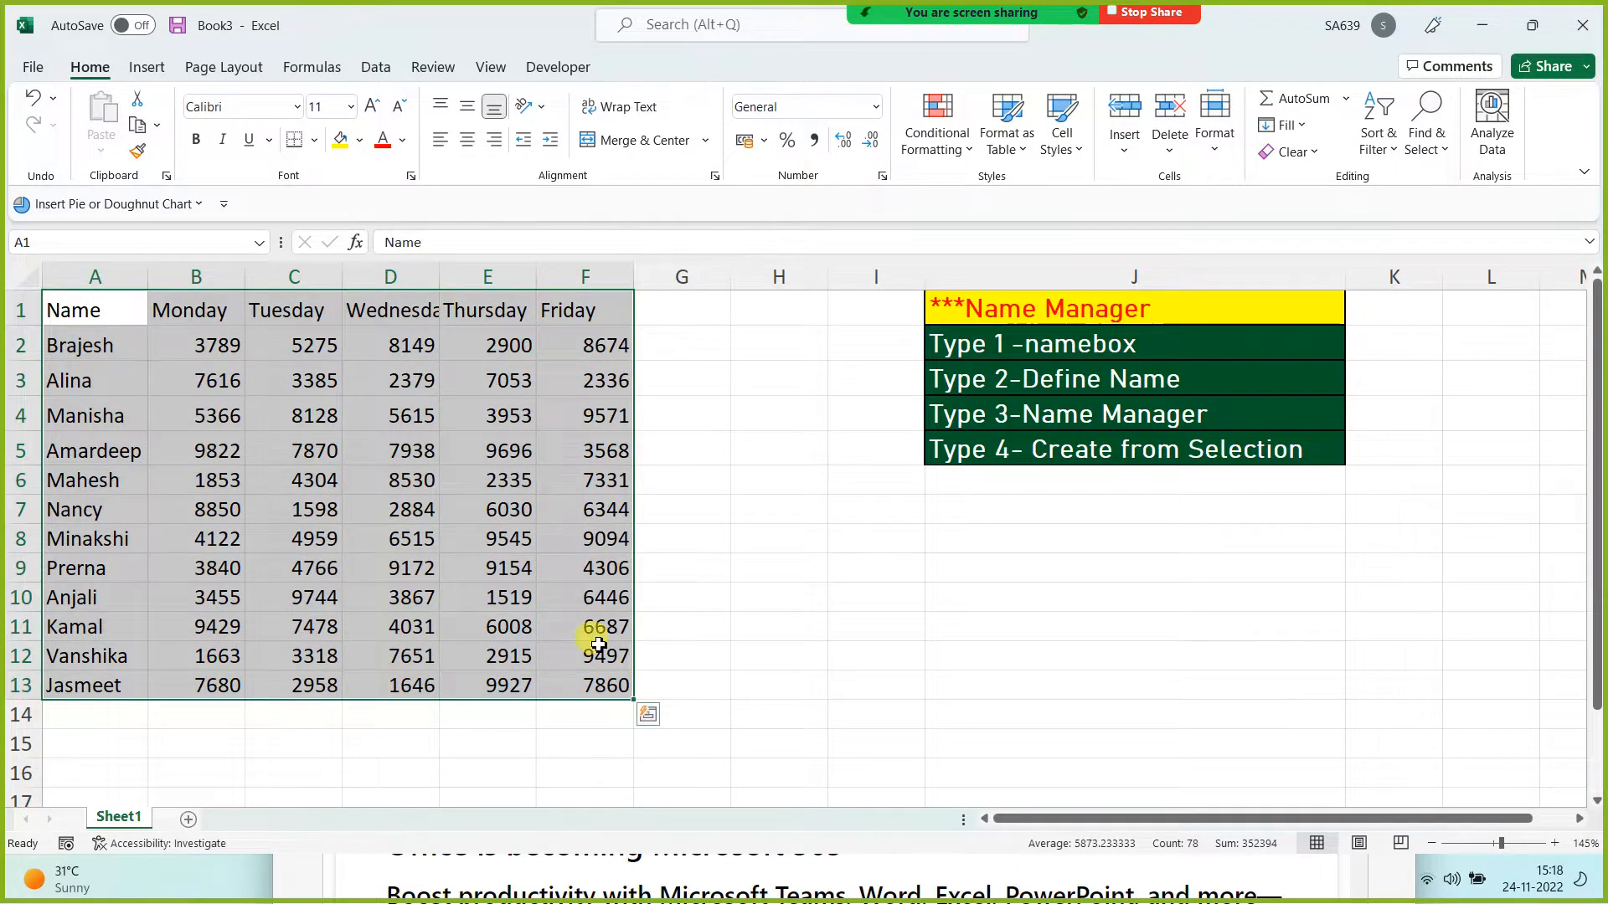
click(65, 242)
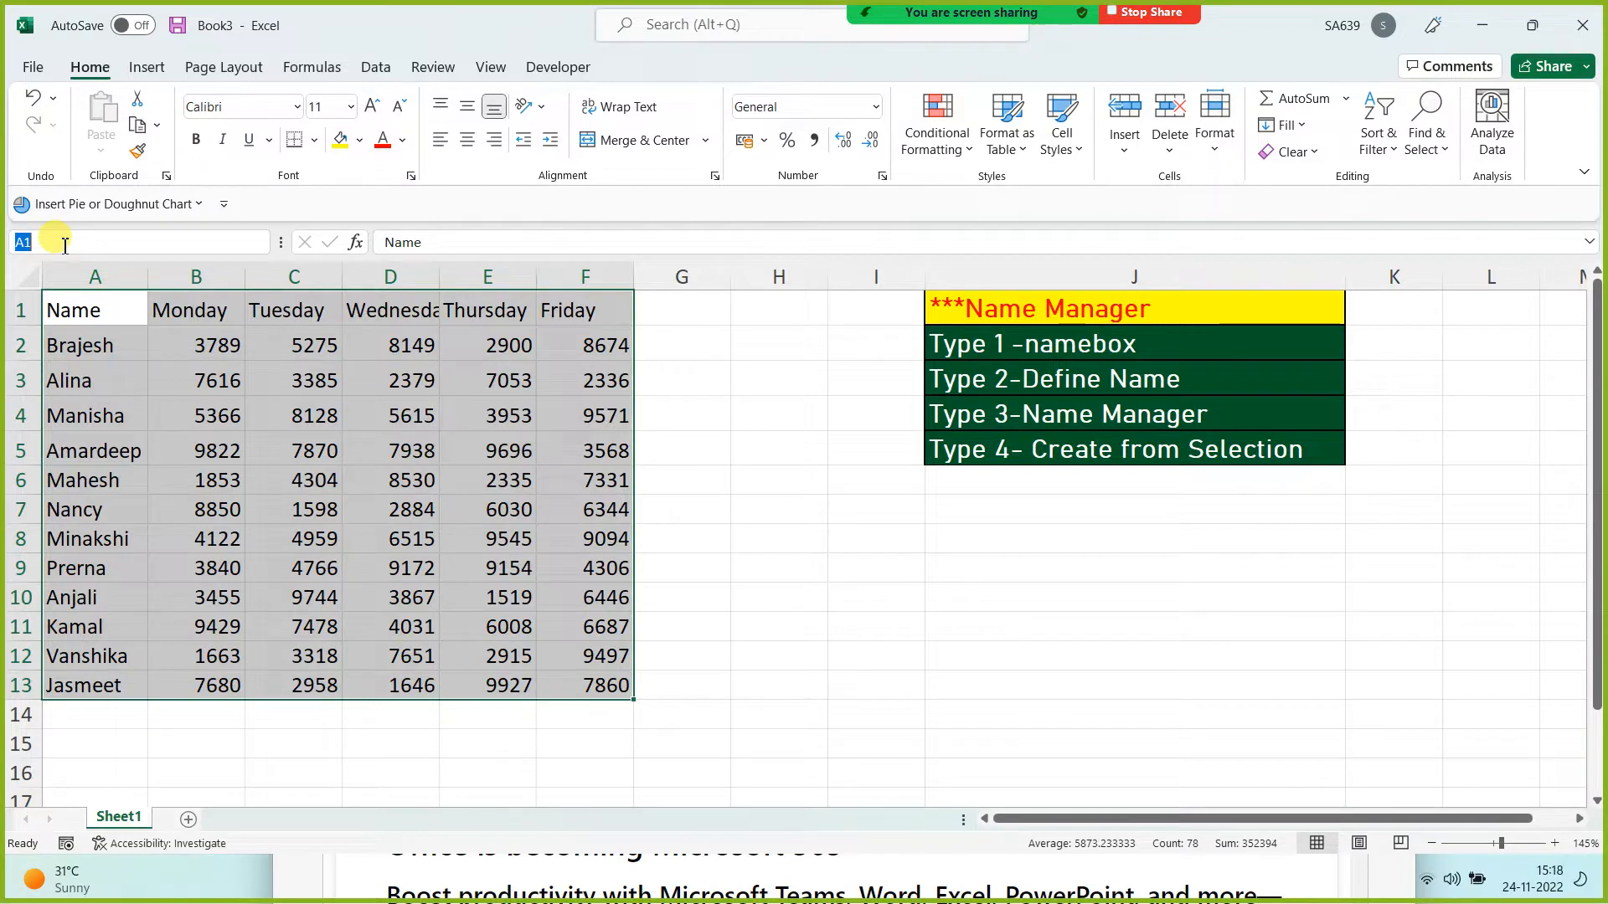
text(masterdata)
Step: Dismiss the invalid-name warning and name A1:F13 'Master_Data' through the Name Box
key(Return)
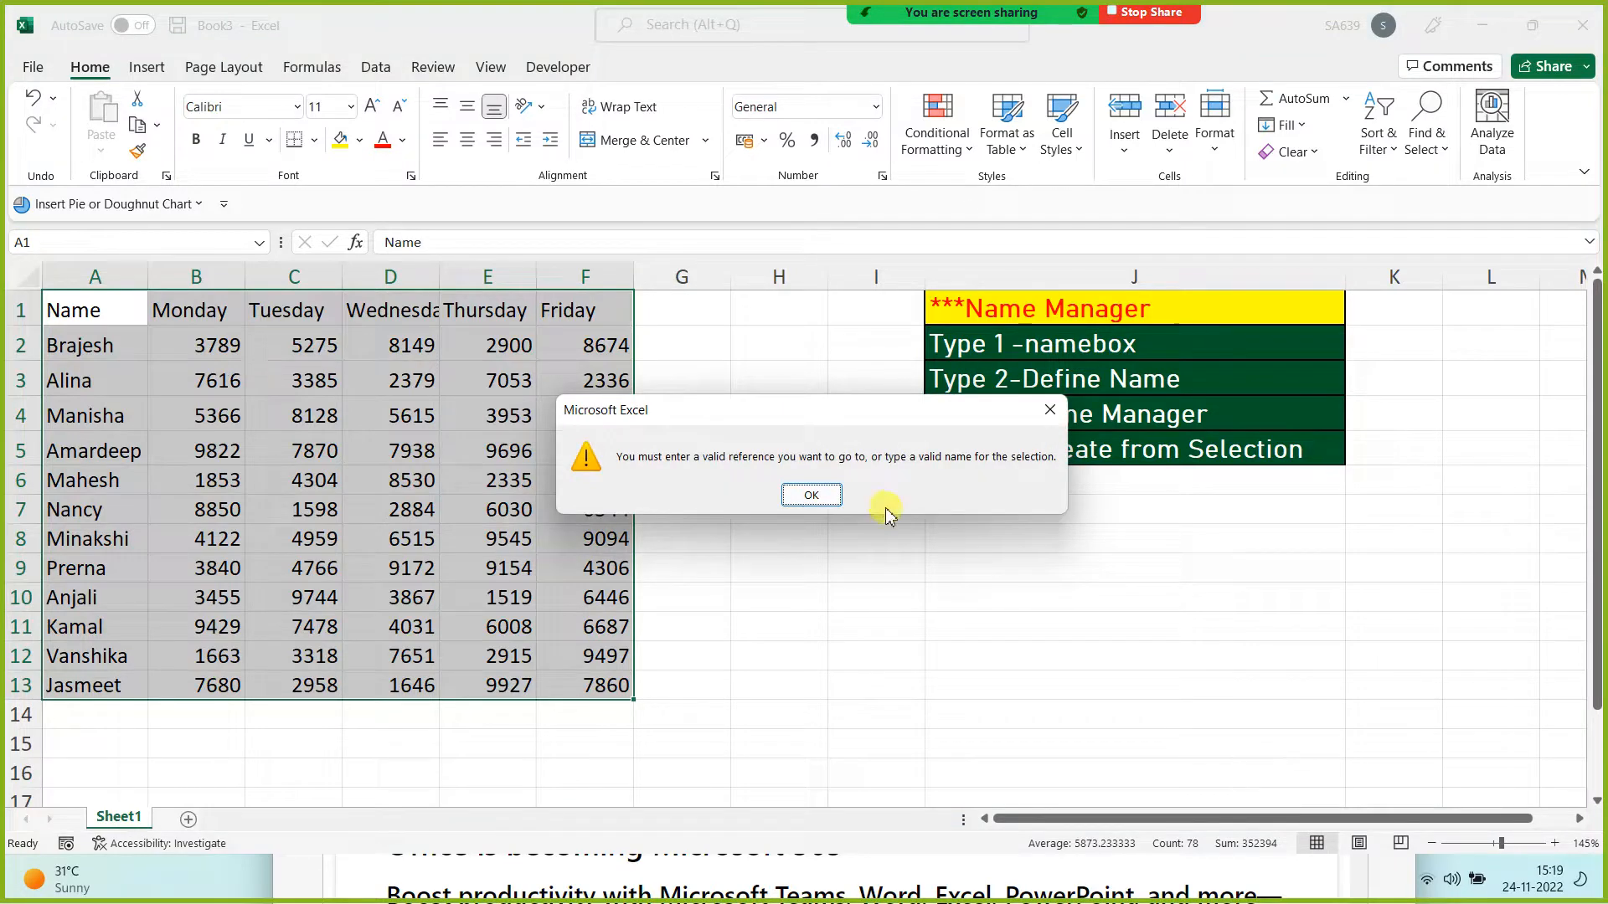
click(833, 494)
click(53, 242)
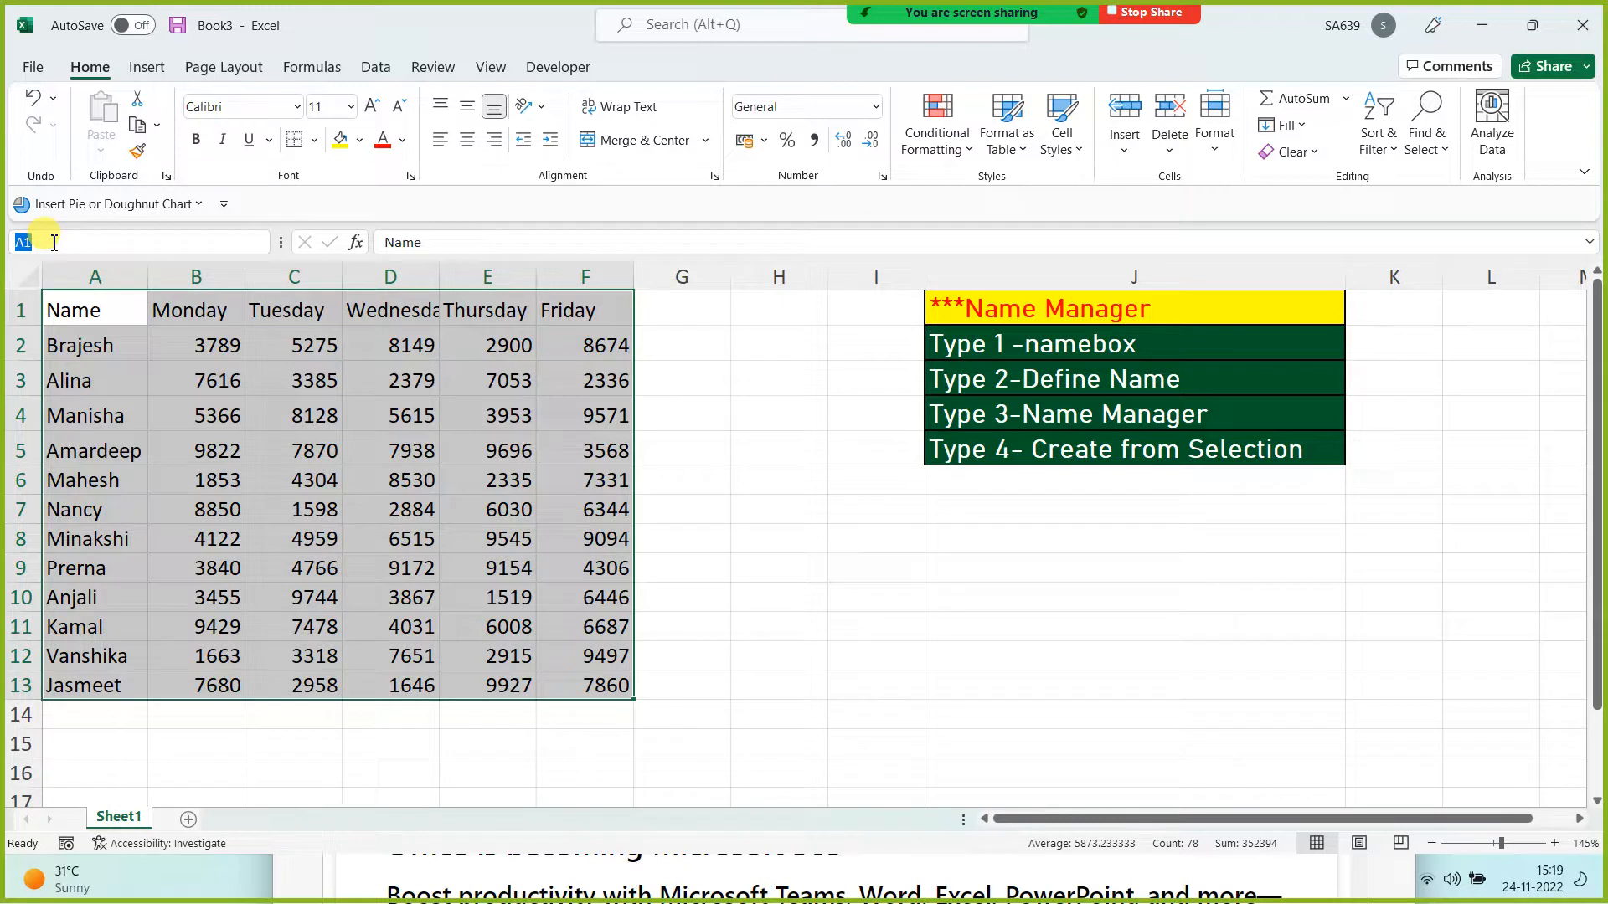
text(Master_DAta)
key(Return)
key(Return)
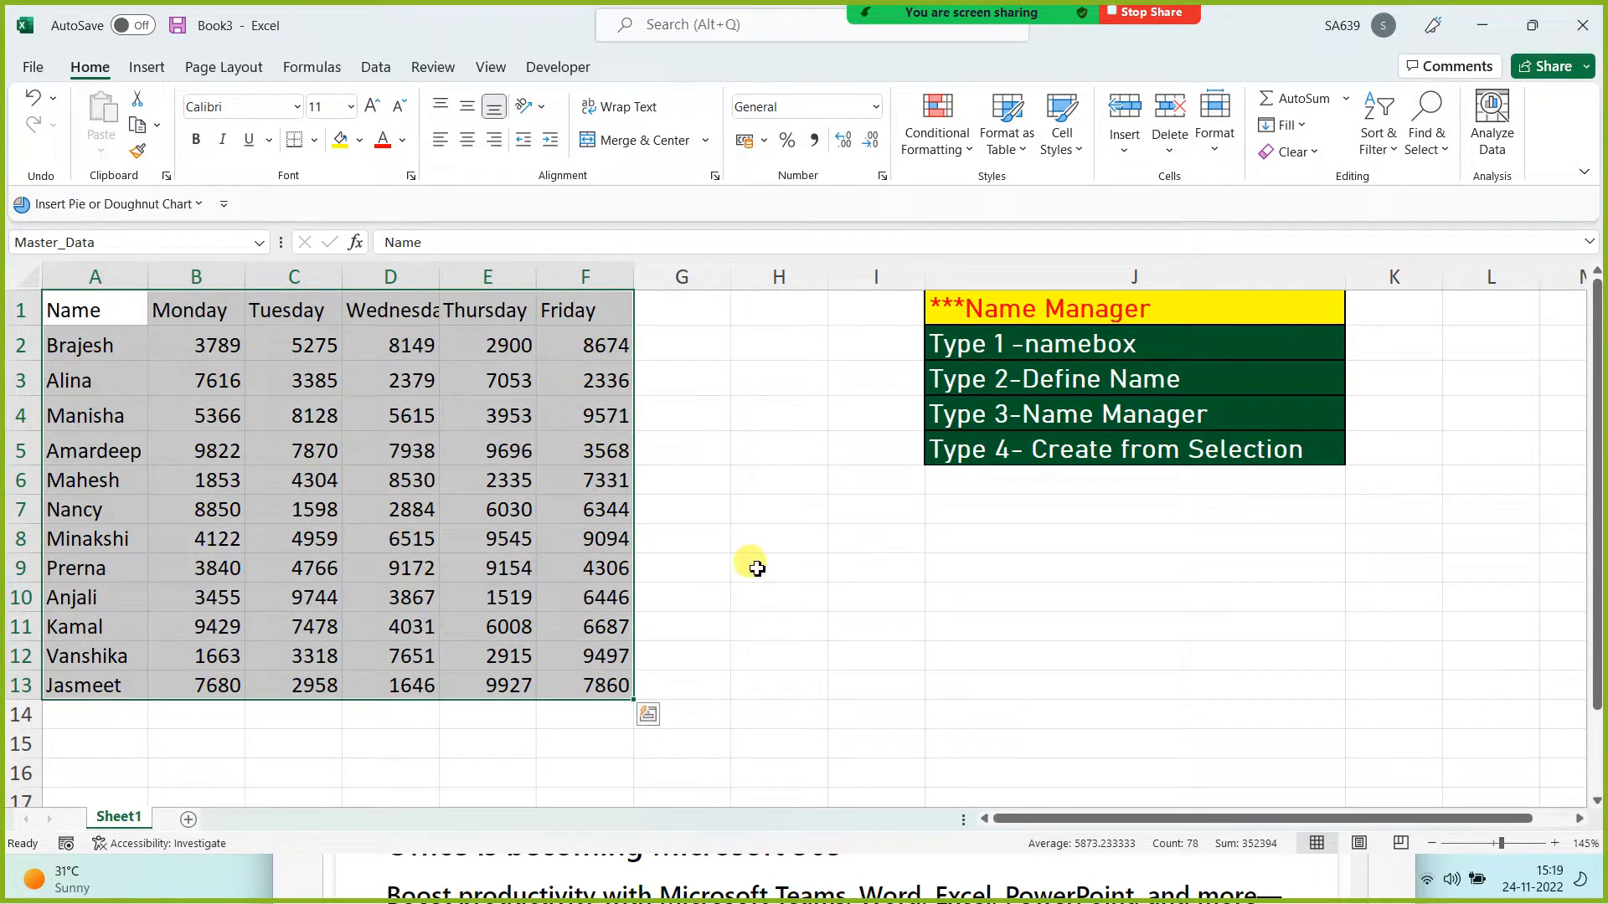
click(871, 567)
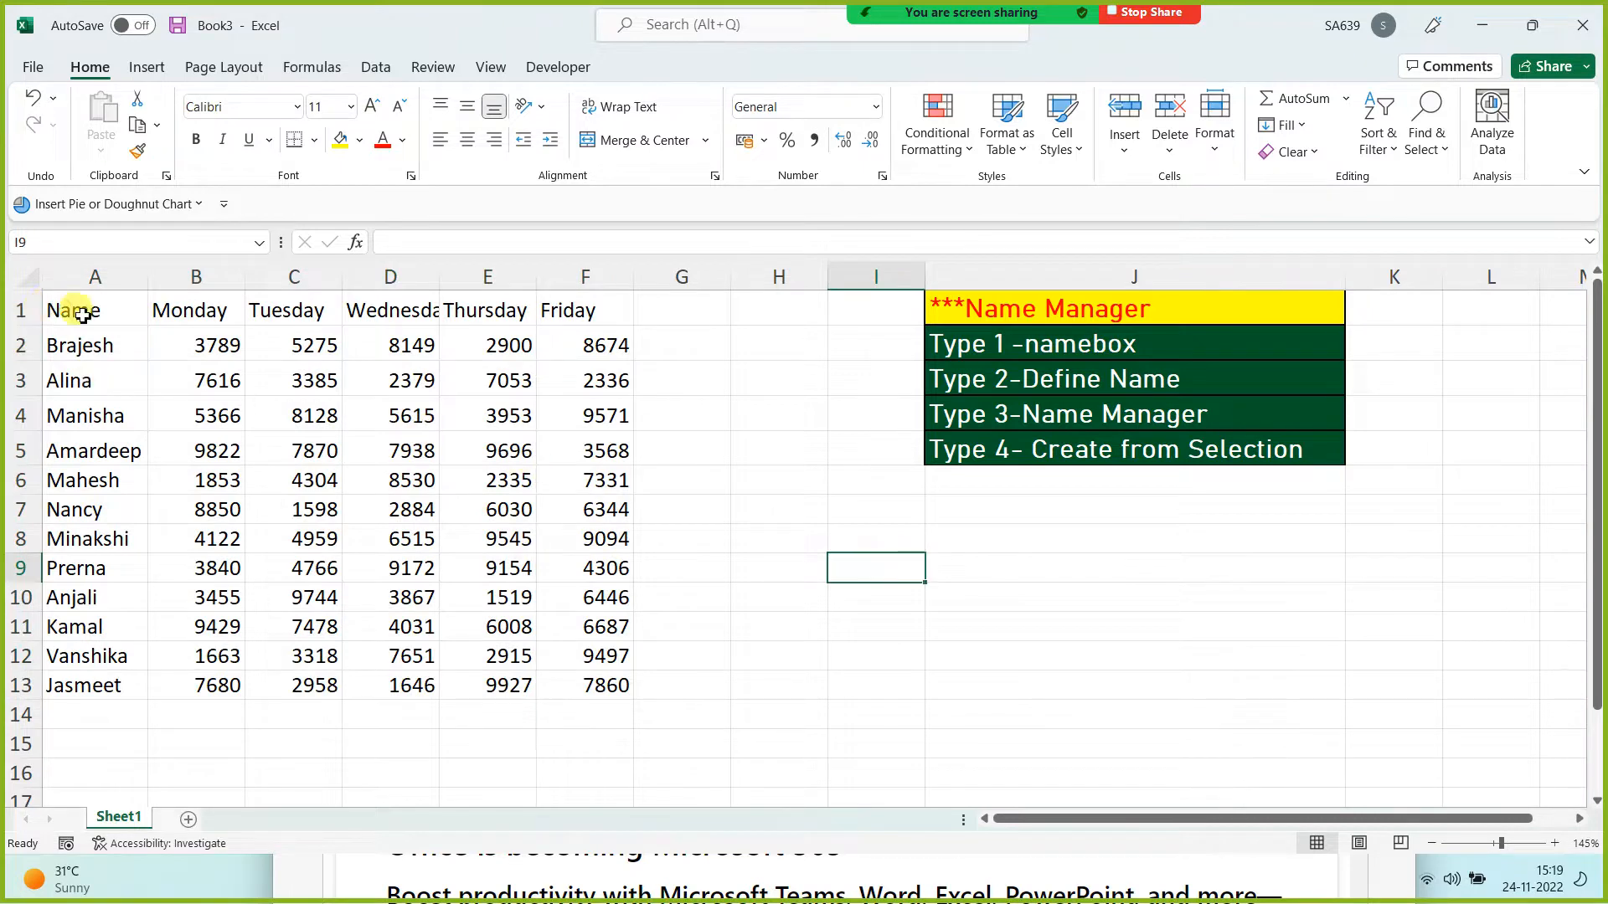
drag(83, 315, 603, 682)
Step: Enter =SUM(Master_Data) in J9 to get 352394
click(1043, 572)
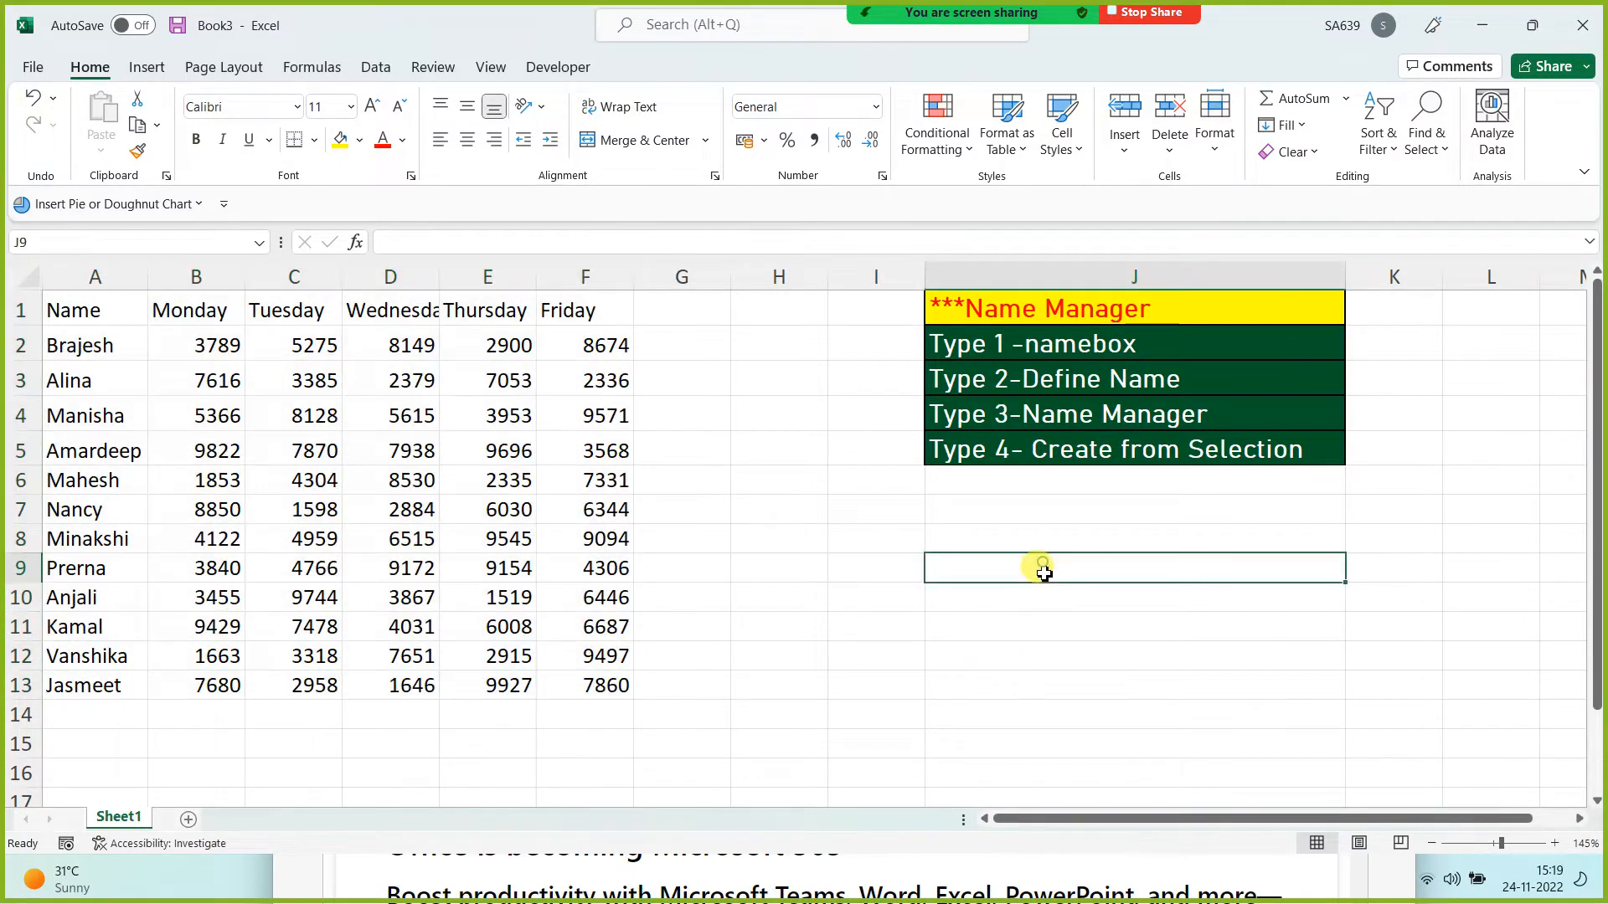
text(=)
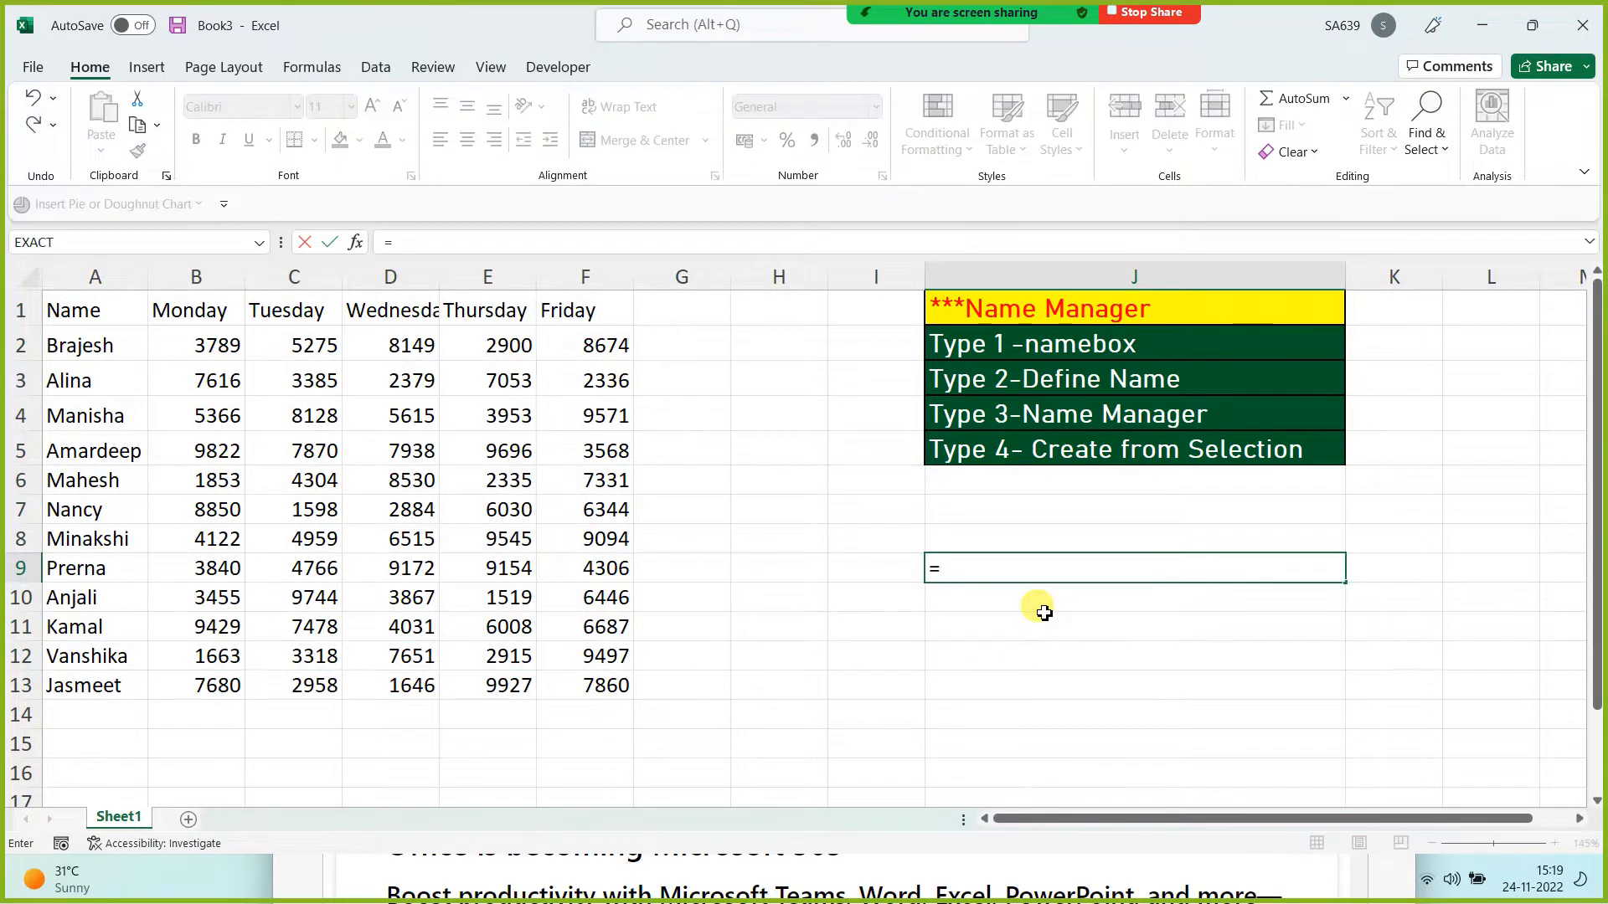
text(sum(ma)
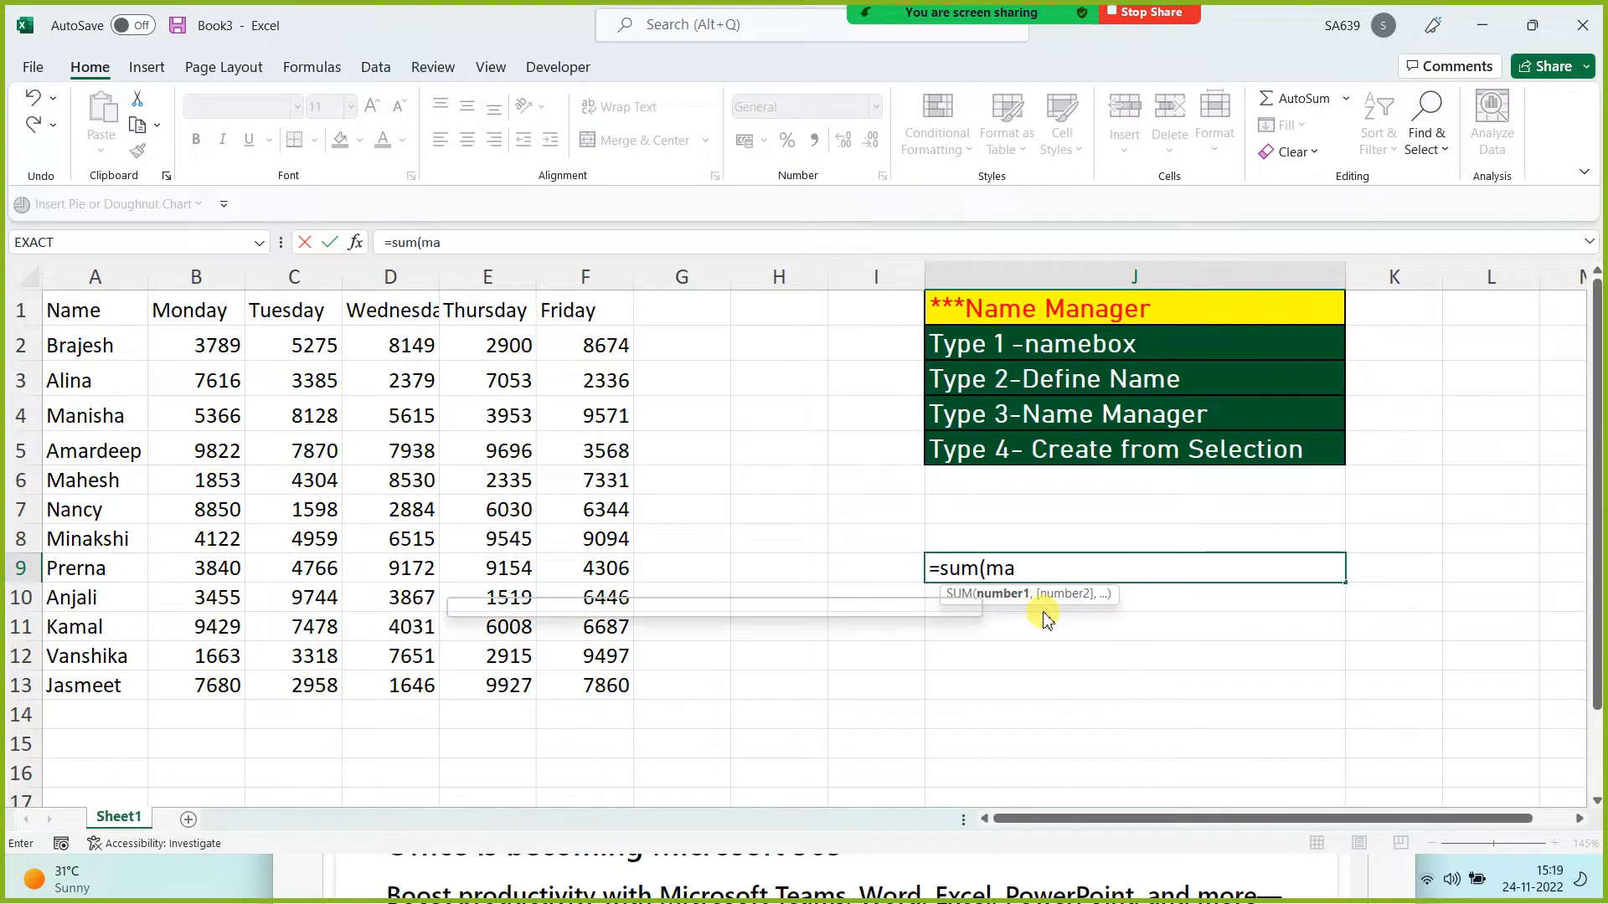
text(st)
double_click(1043, 610)
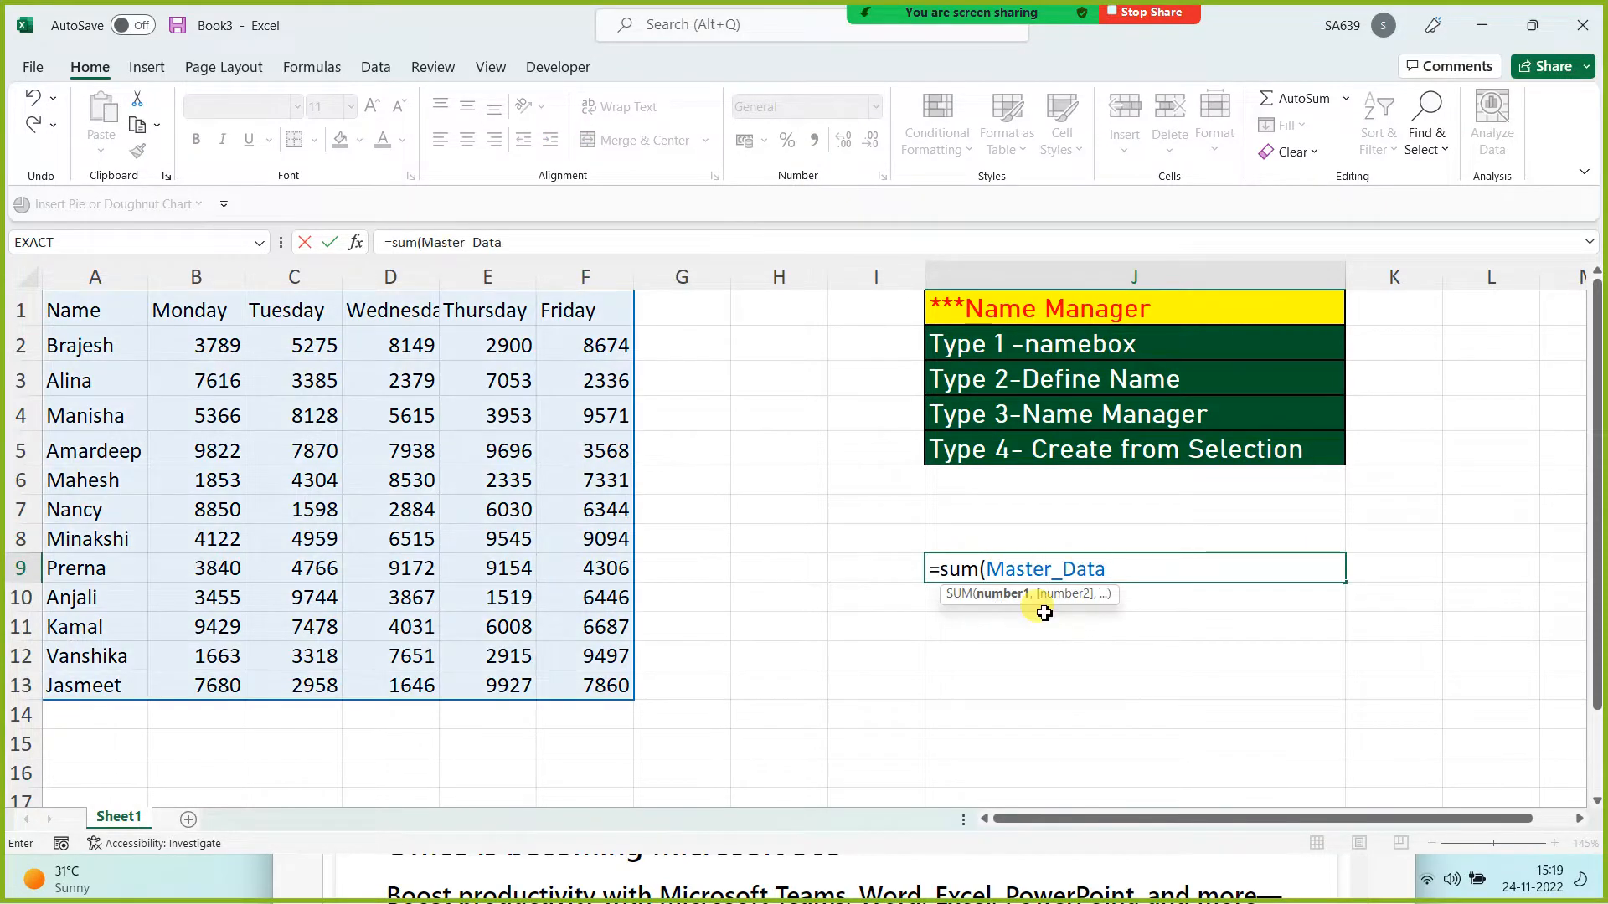
text())
key(Return)
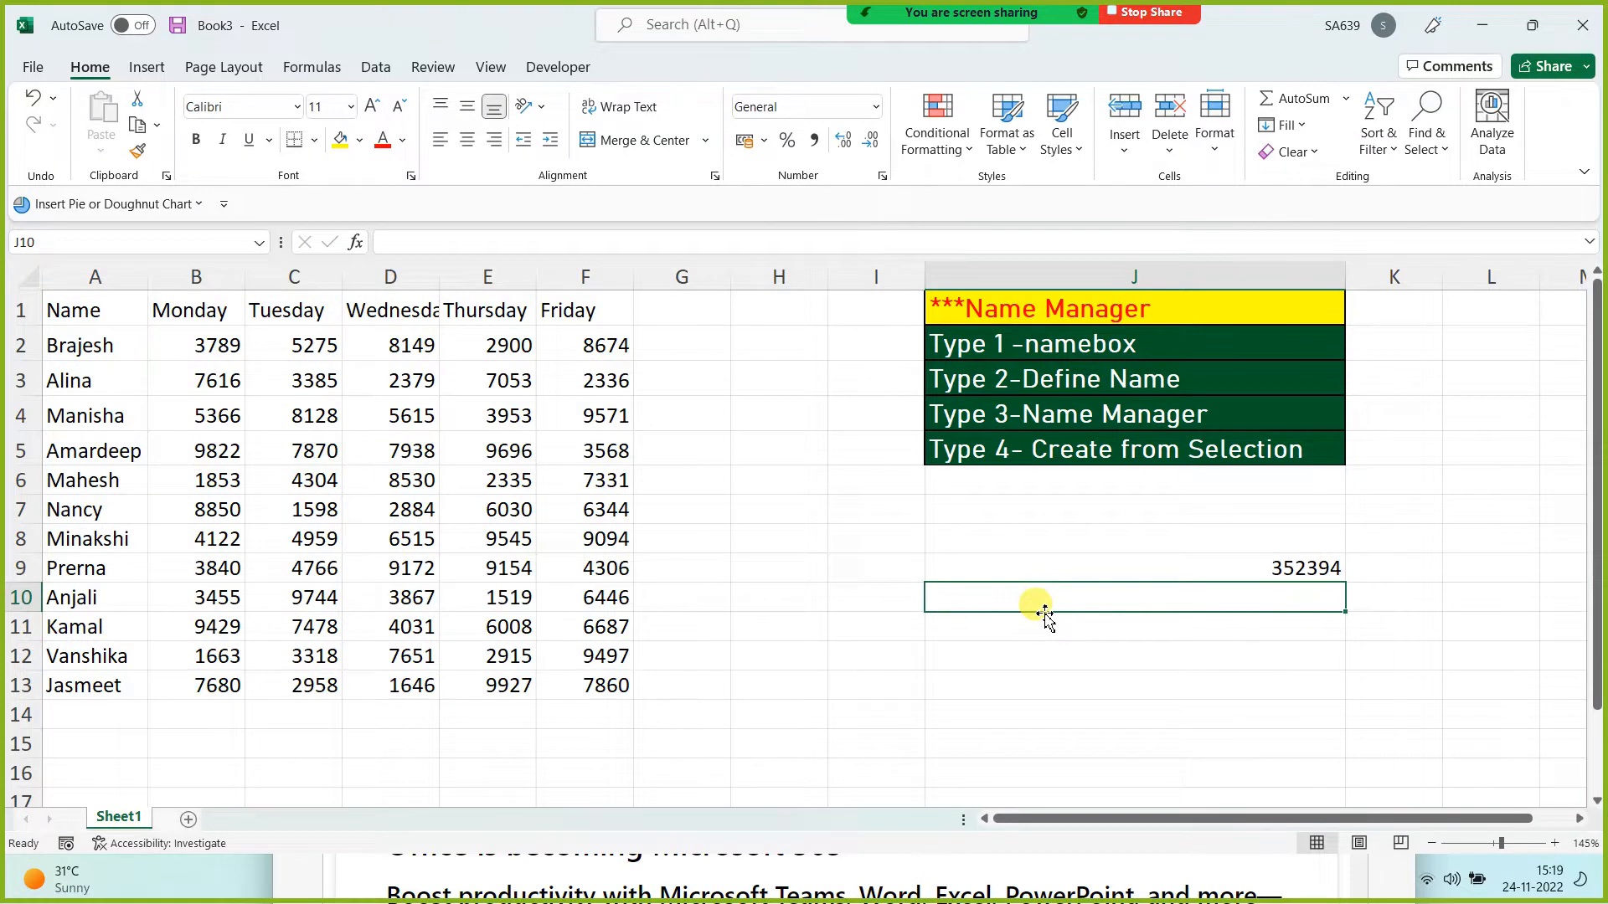
Step: Enter =MIN(Master_Data) in J10 to get 1519, then reselect A1:F13
text(=min)
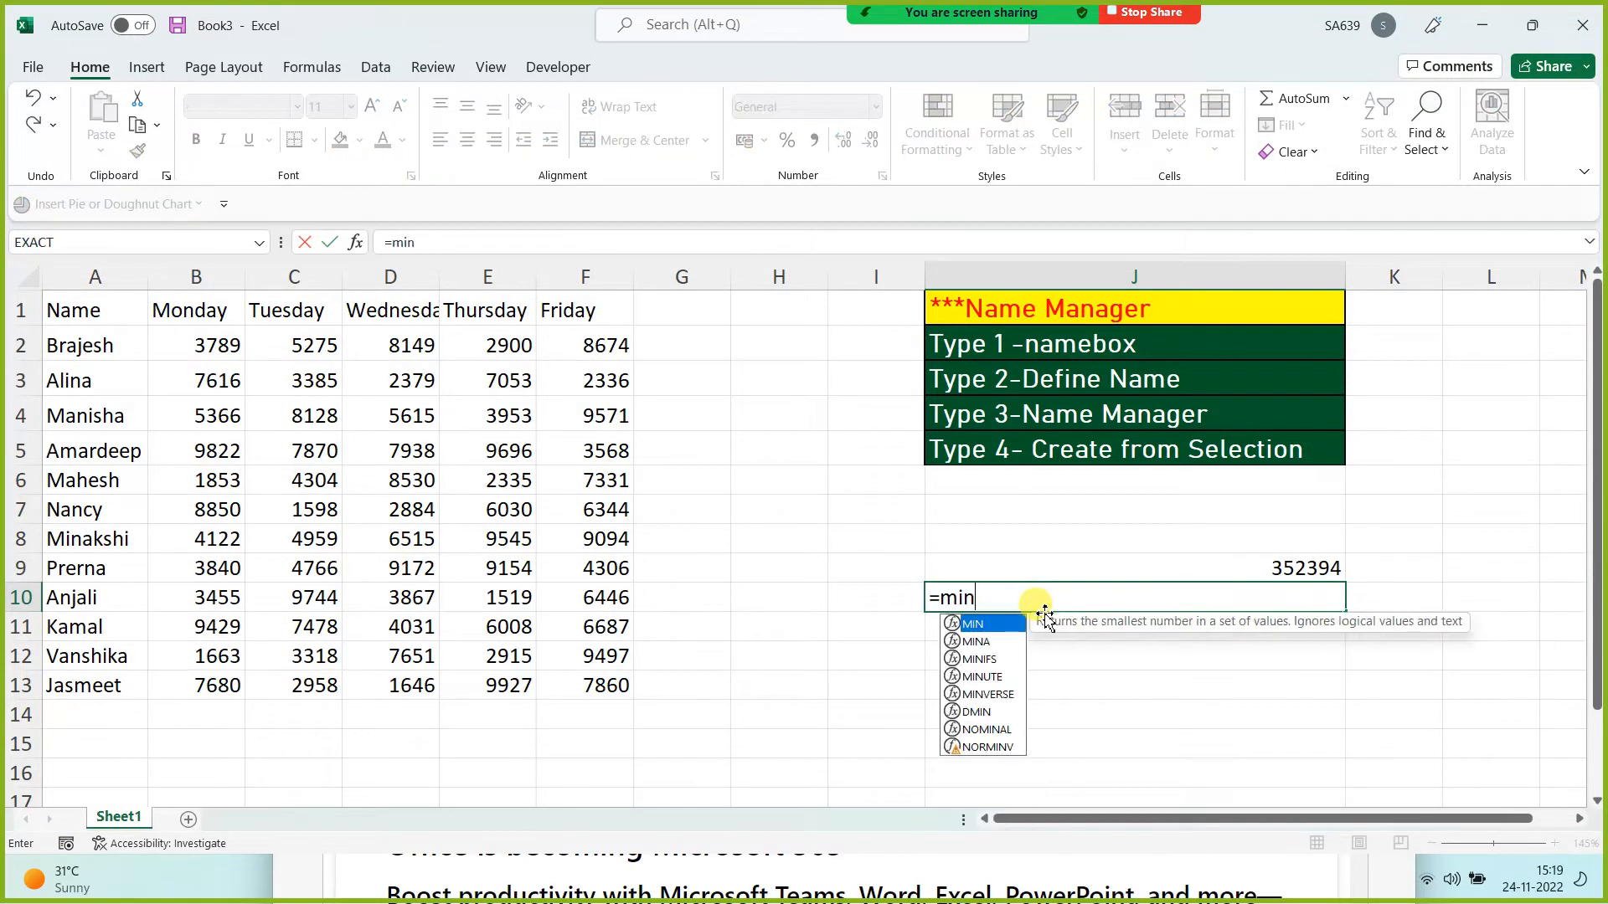
text((mas)
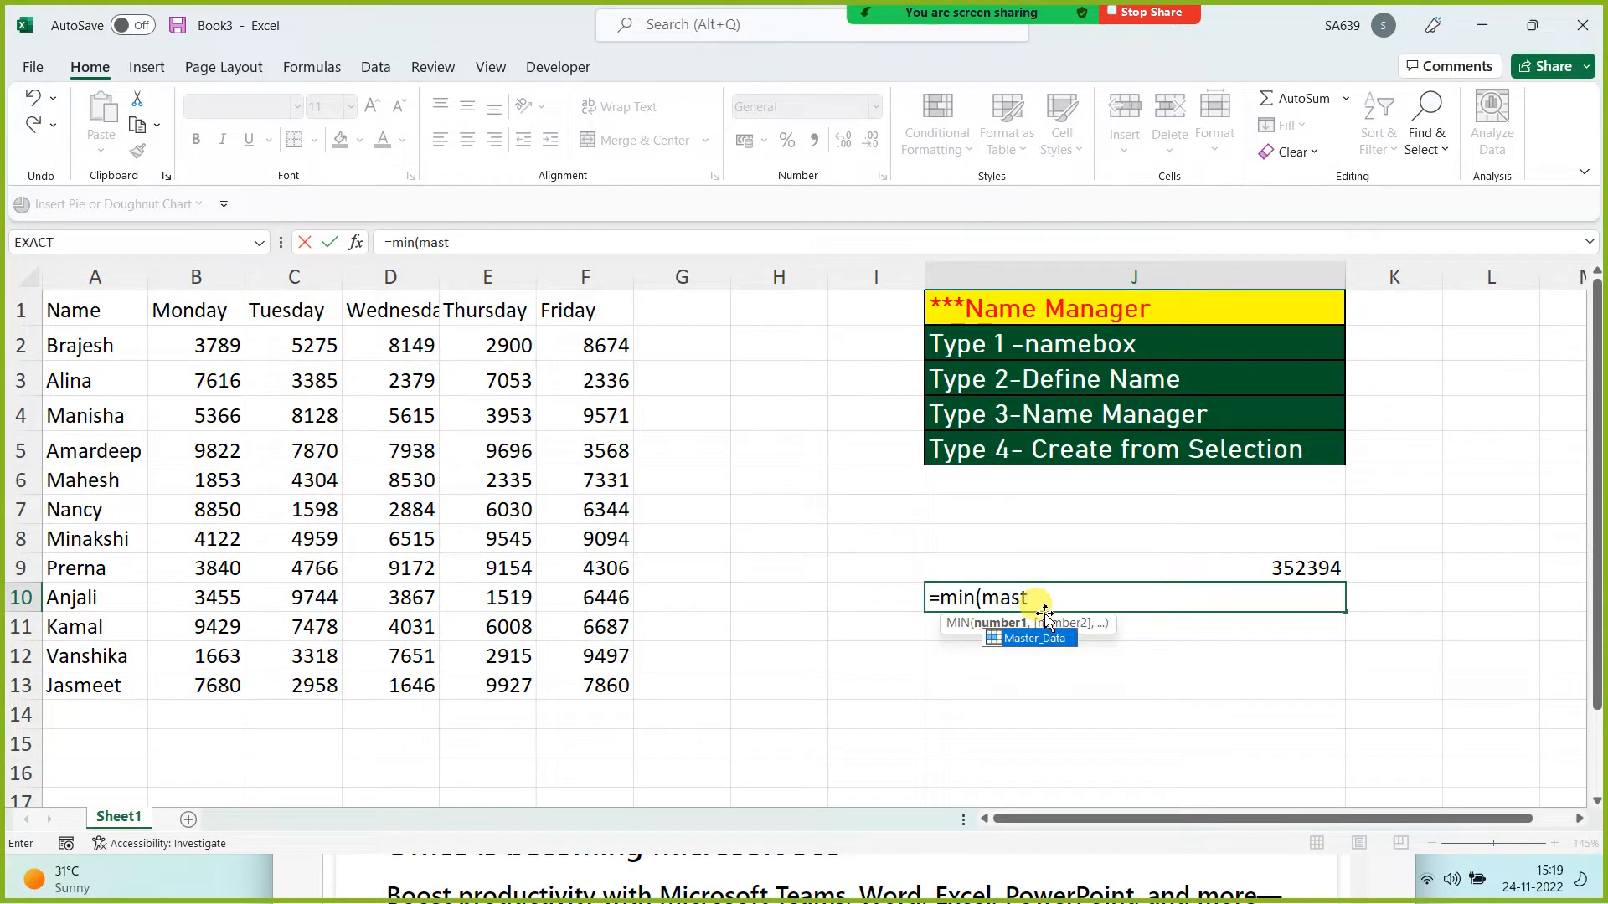
text(t)
key(Tab)
text())
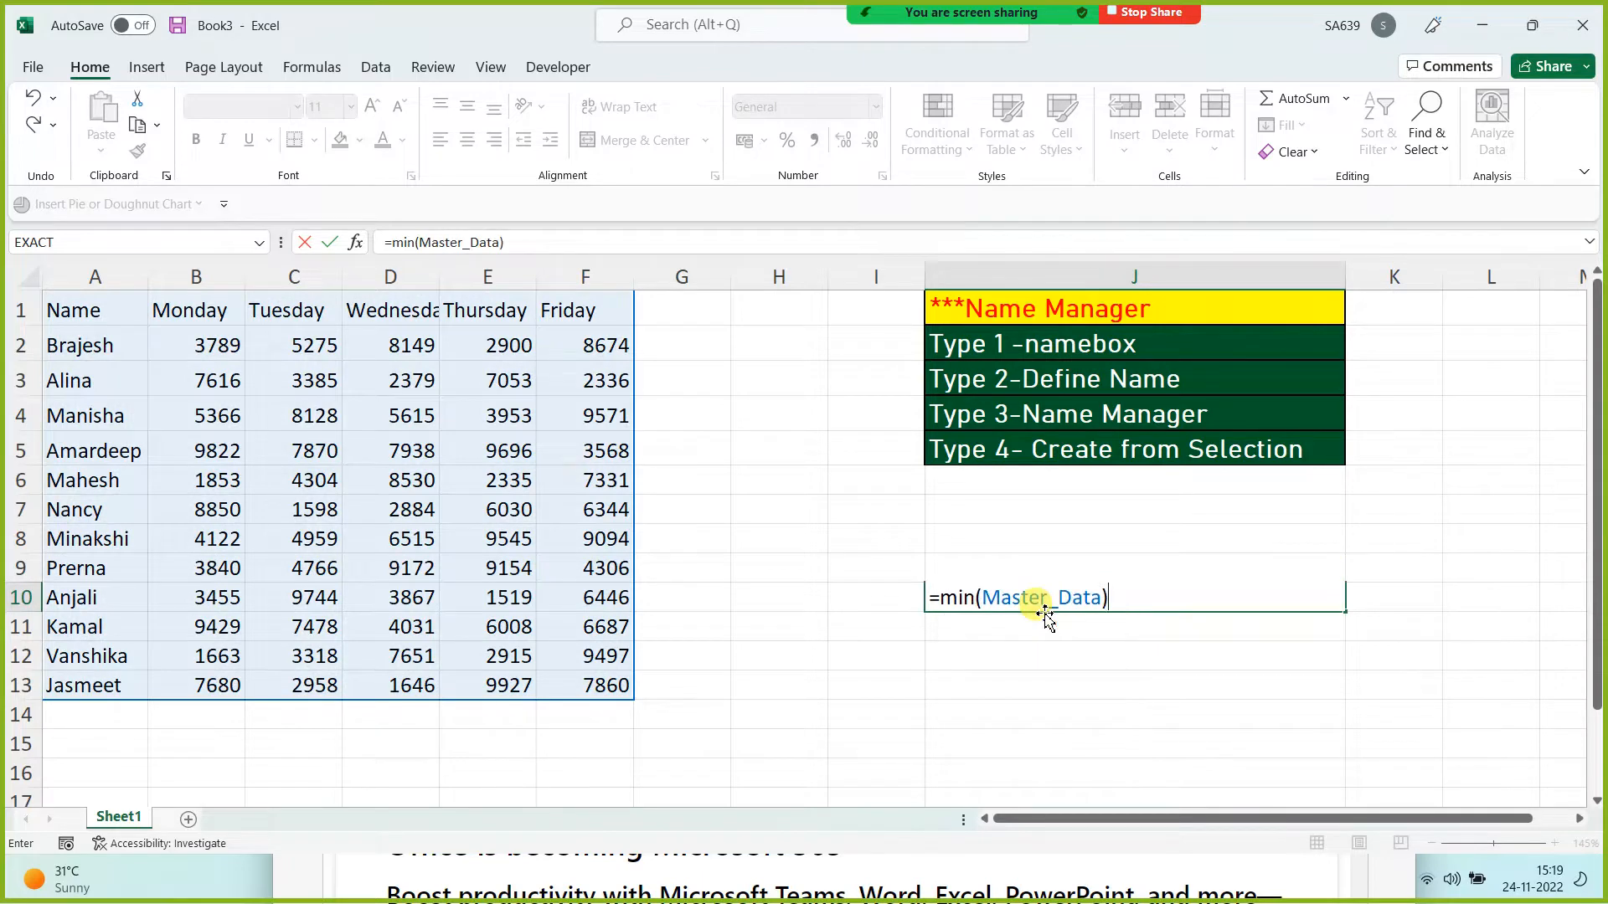
key(Return)
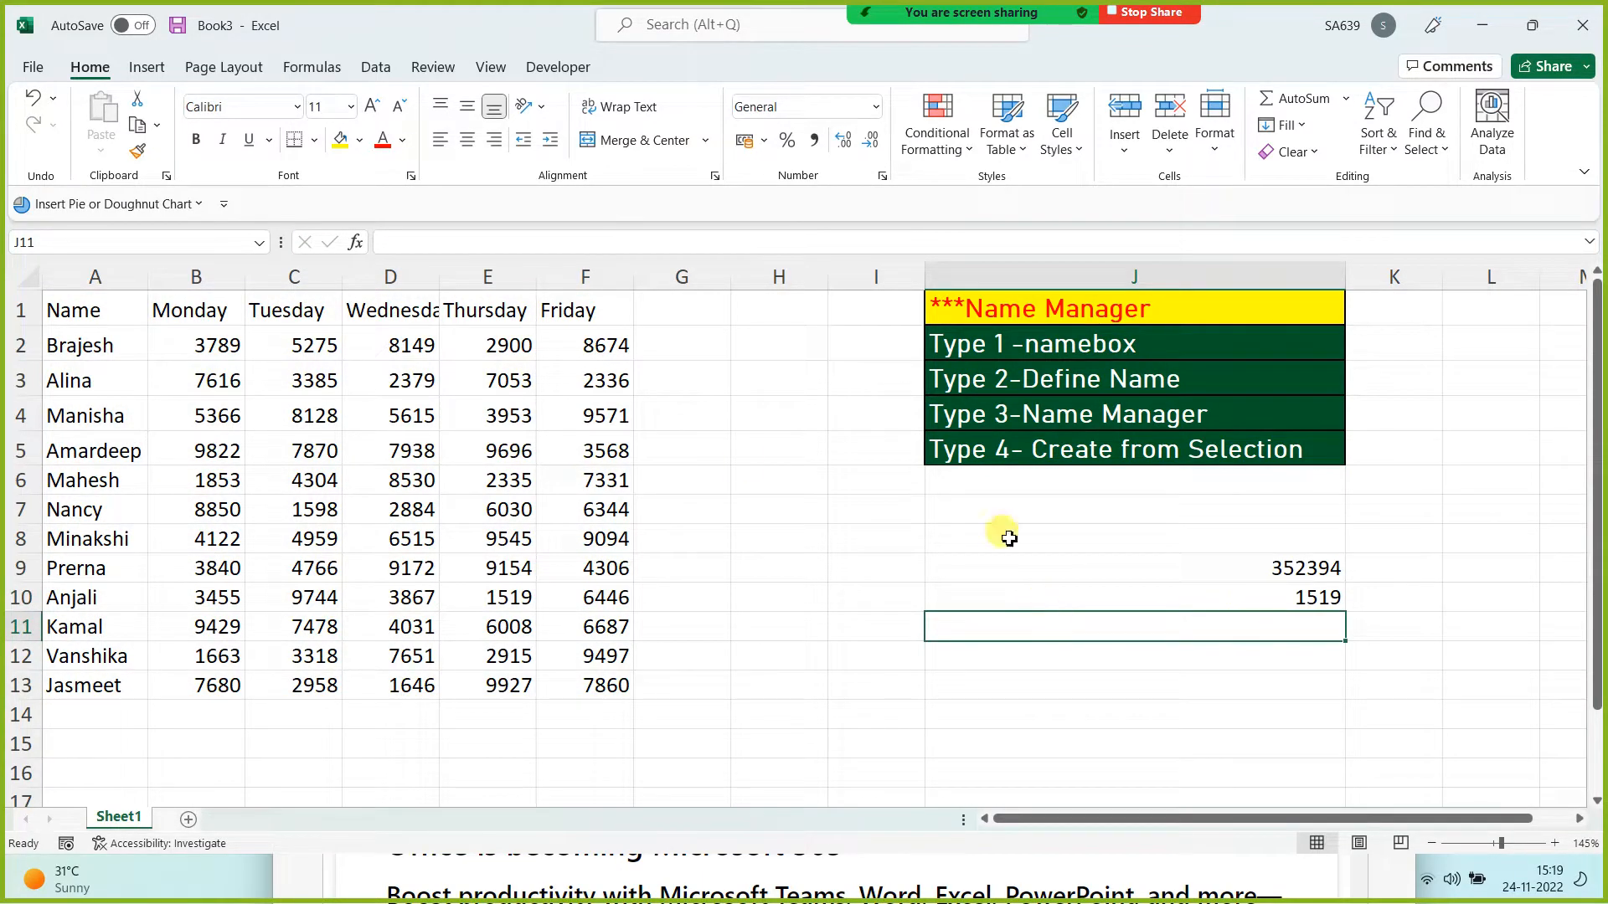
drag(93, 312, 617, 685)
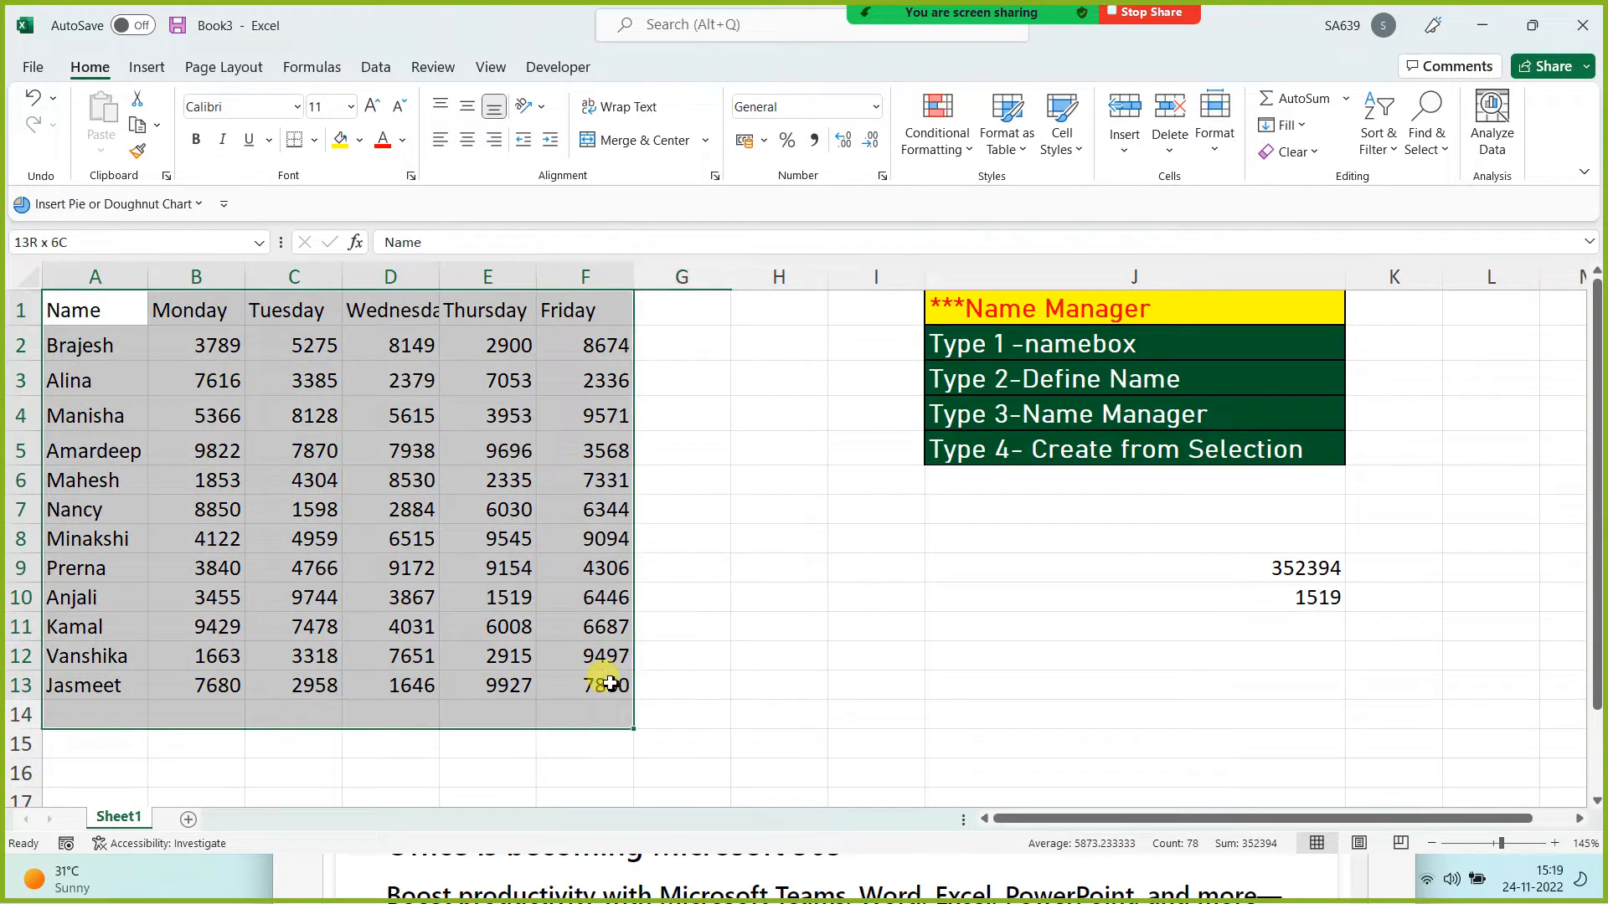
Step: Apply a blue fill to the 'Type 1 -namebox' cell J2 and 'Type 2-Define Name' cell J3
click(1018, 685)
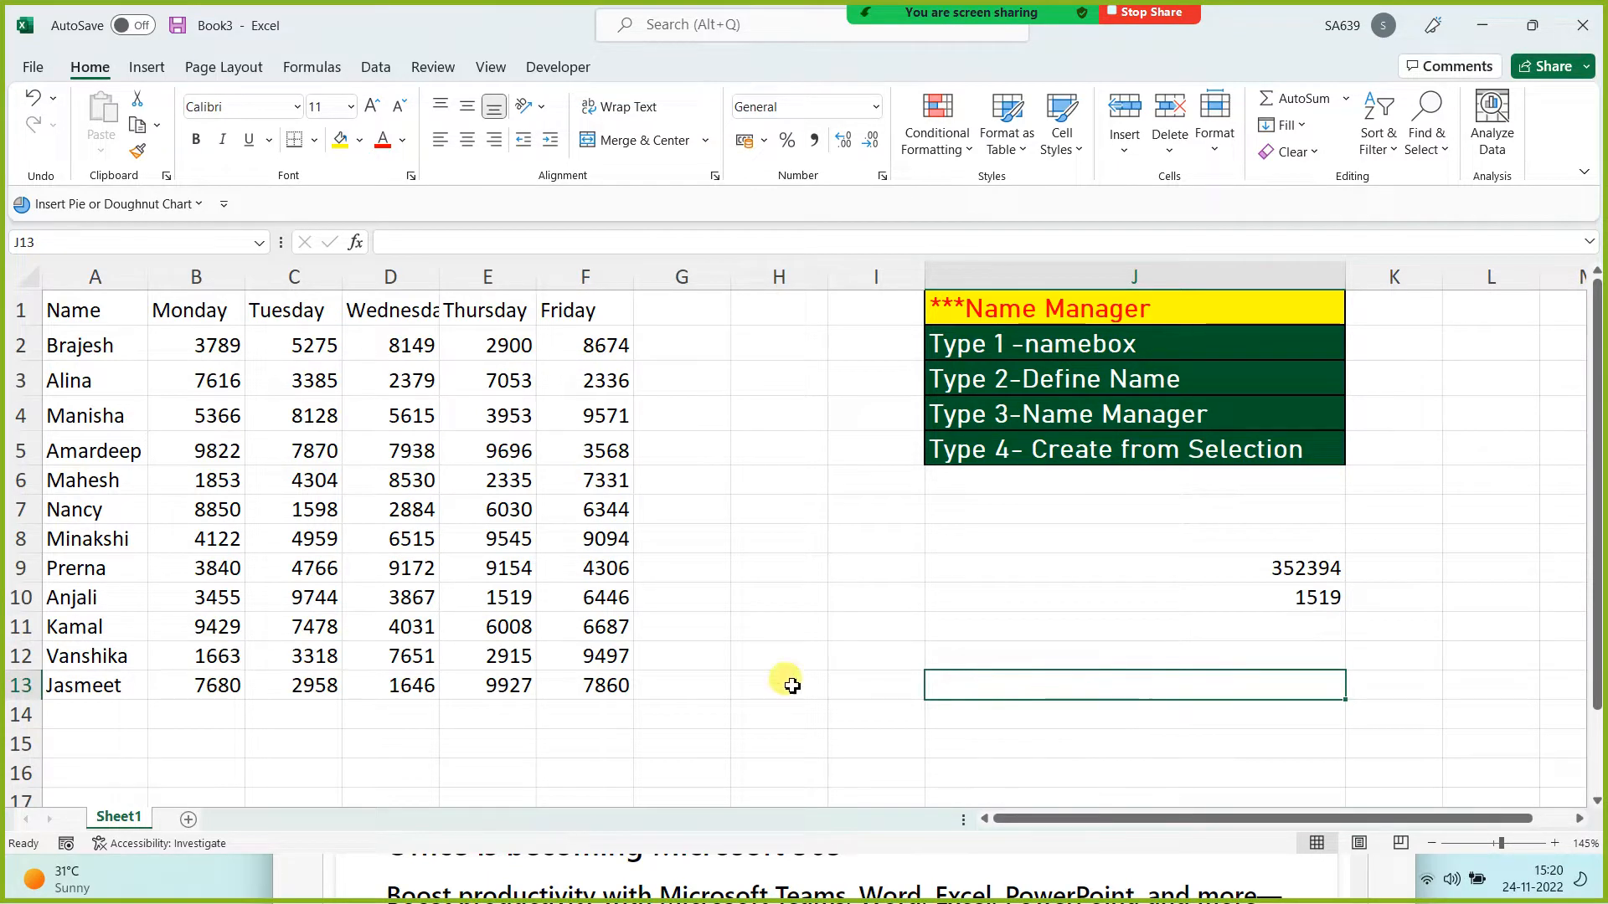
click(1021, 353)
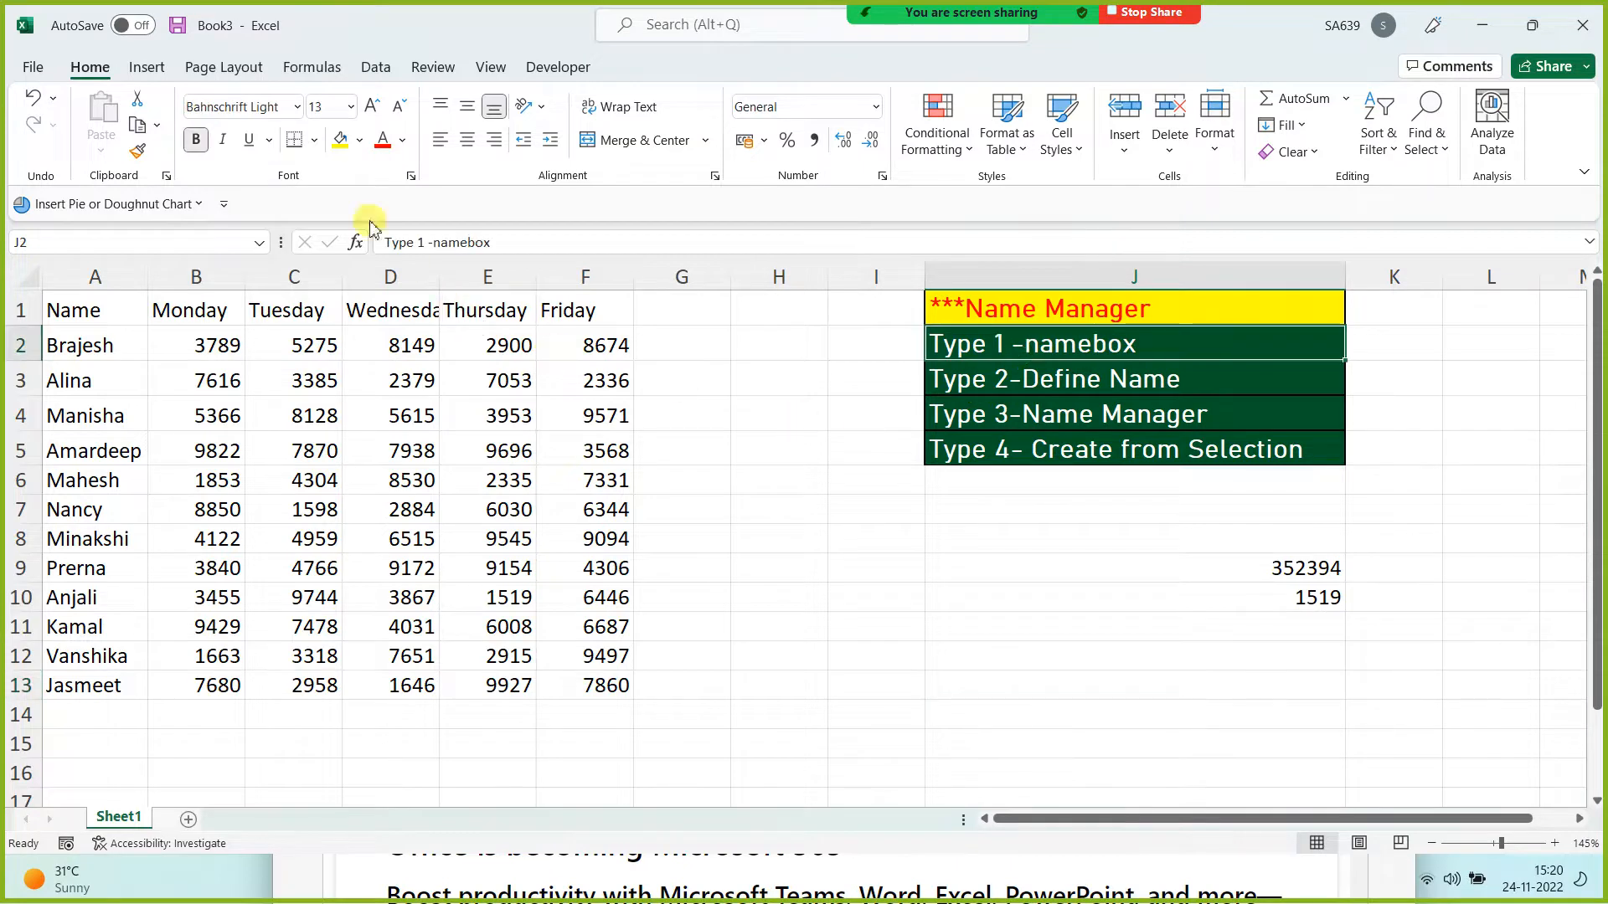
click(359, 140)
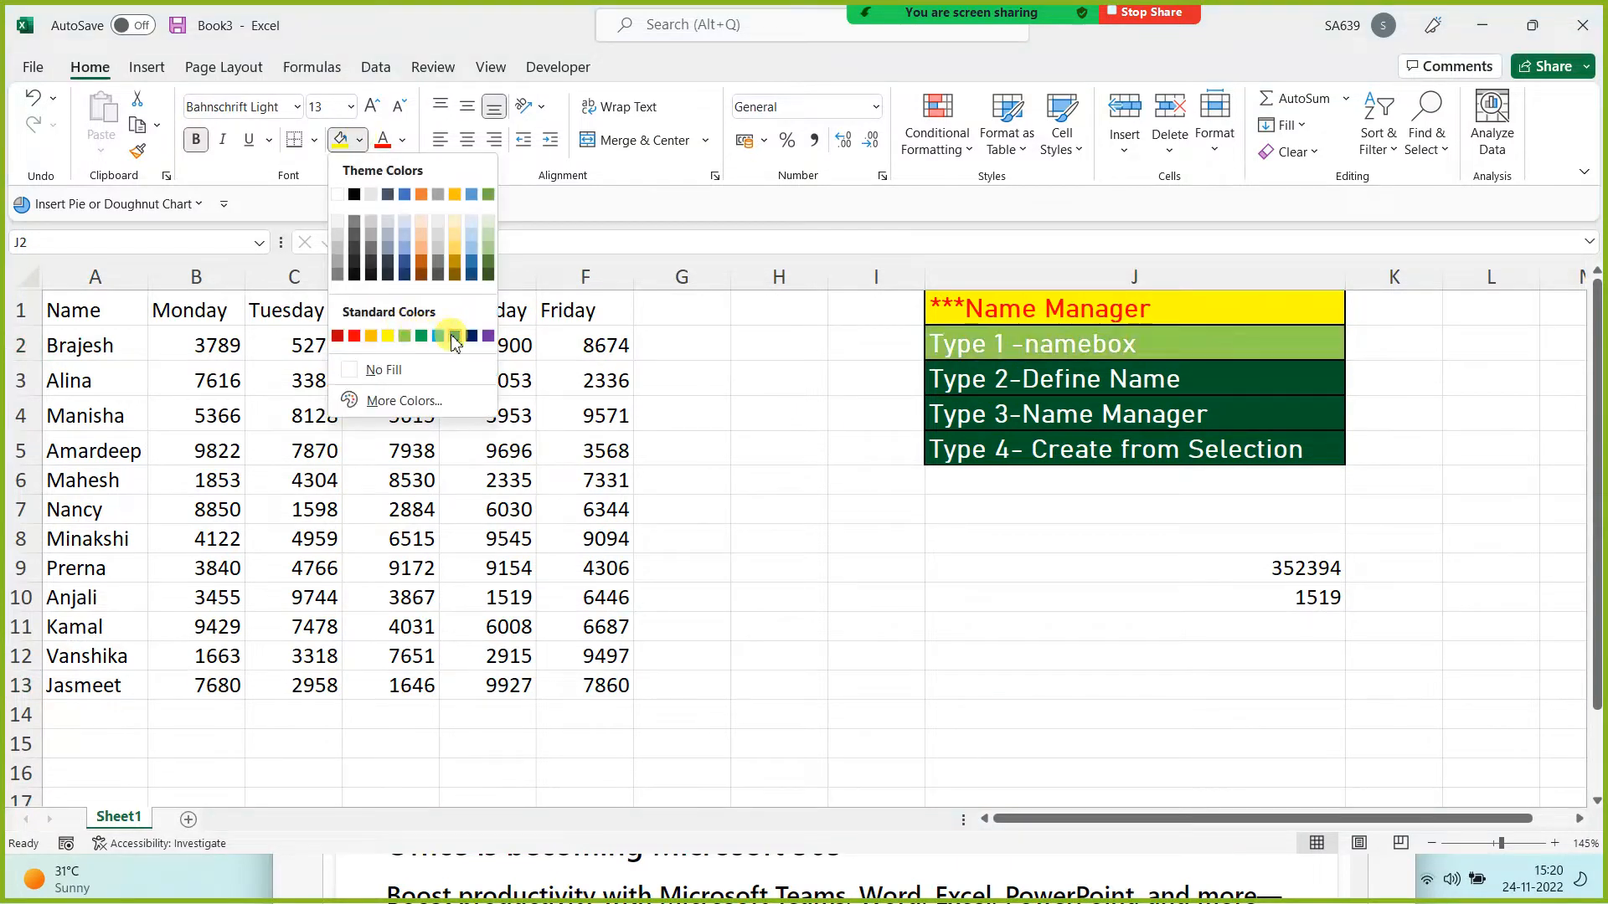
click(454, 325)
click(852, 651)
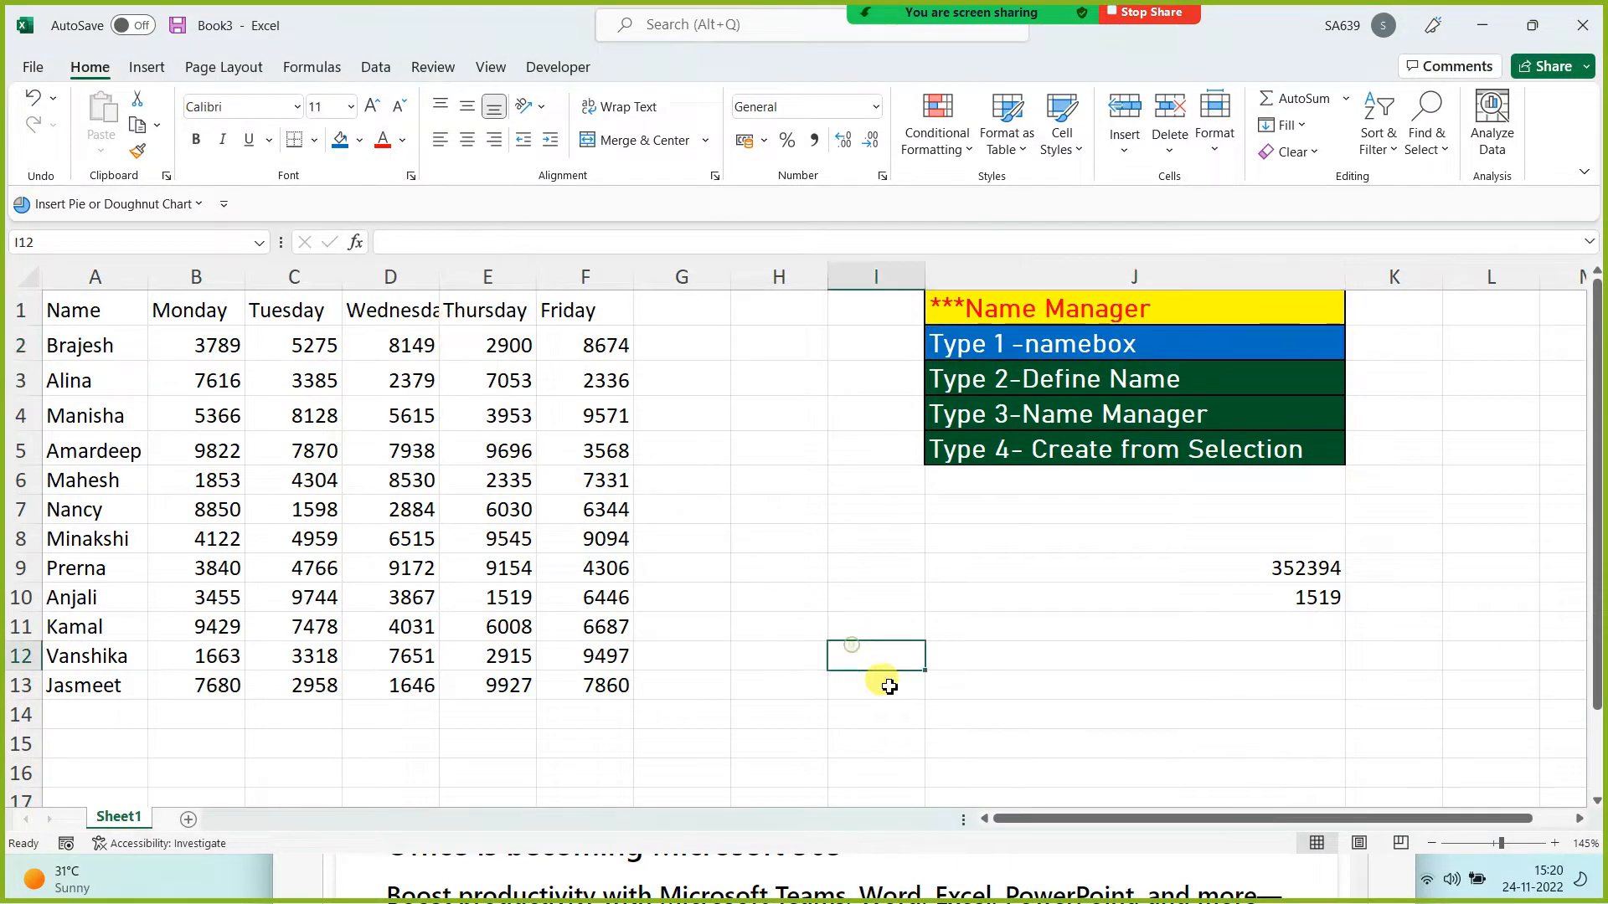
click(972, 390)
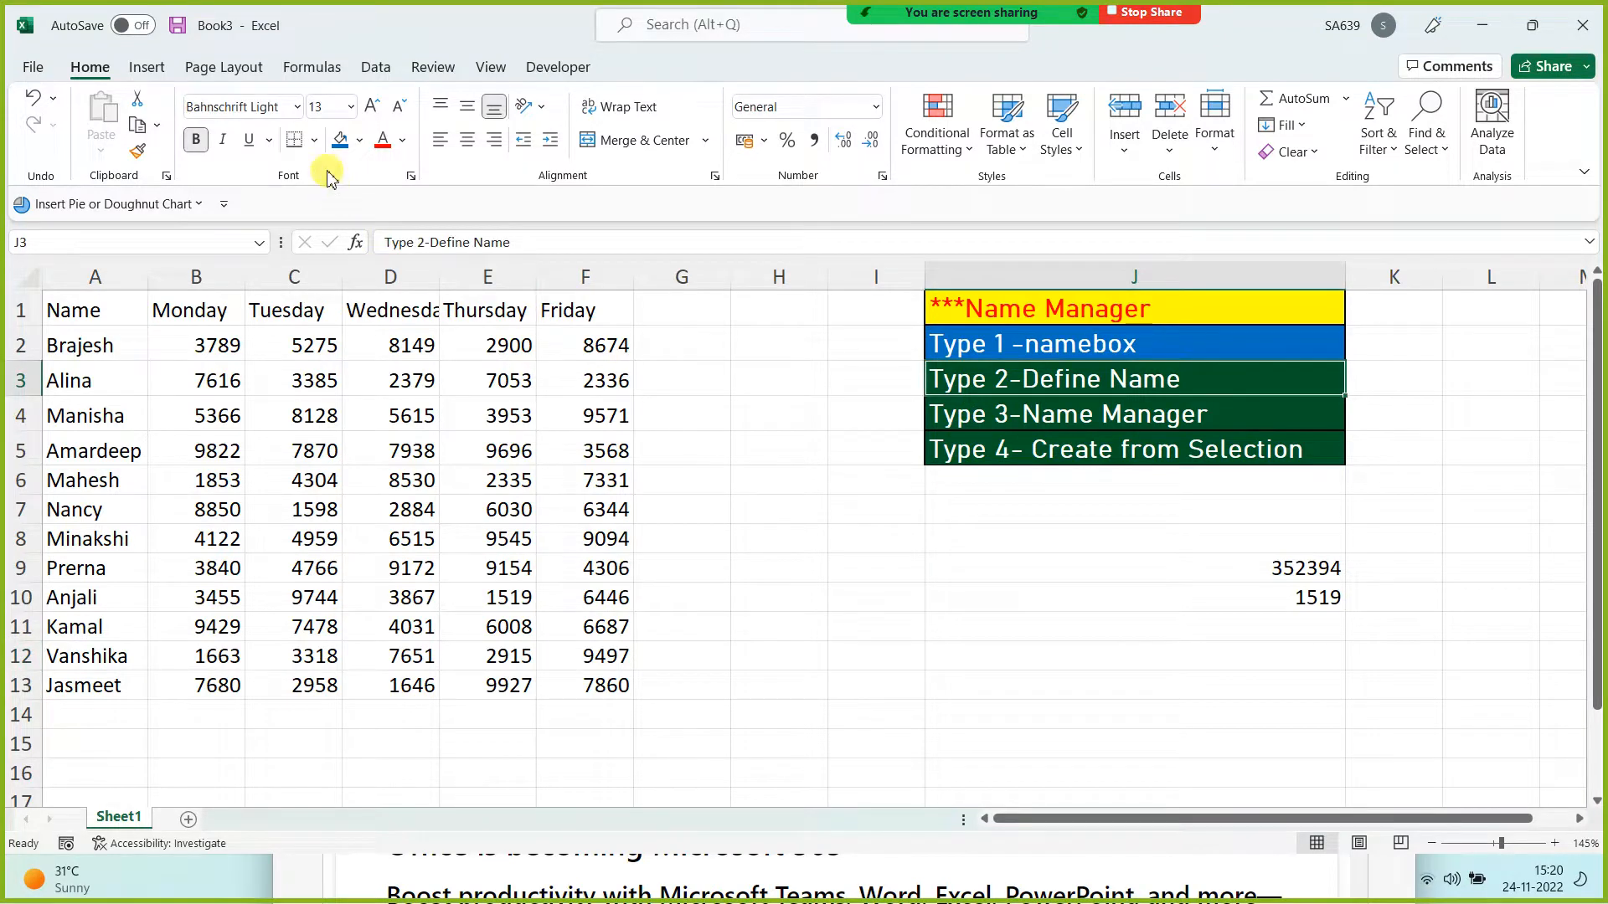
click(341, 141)
click(834, 559)
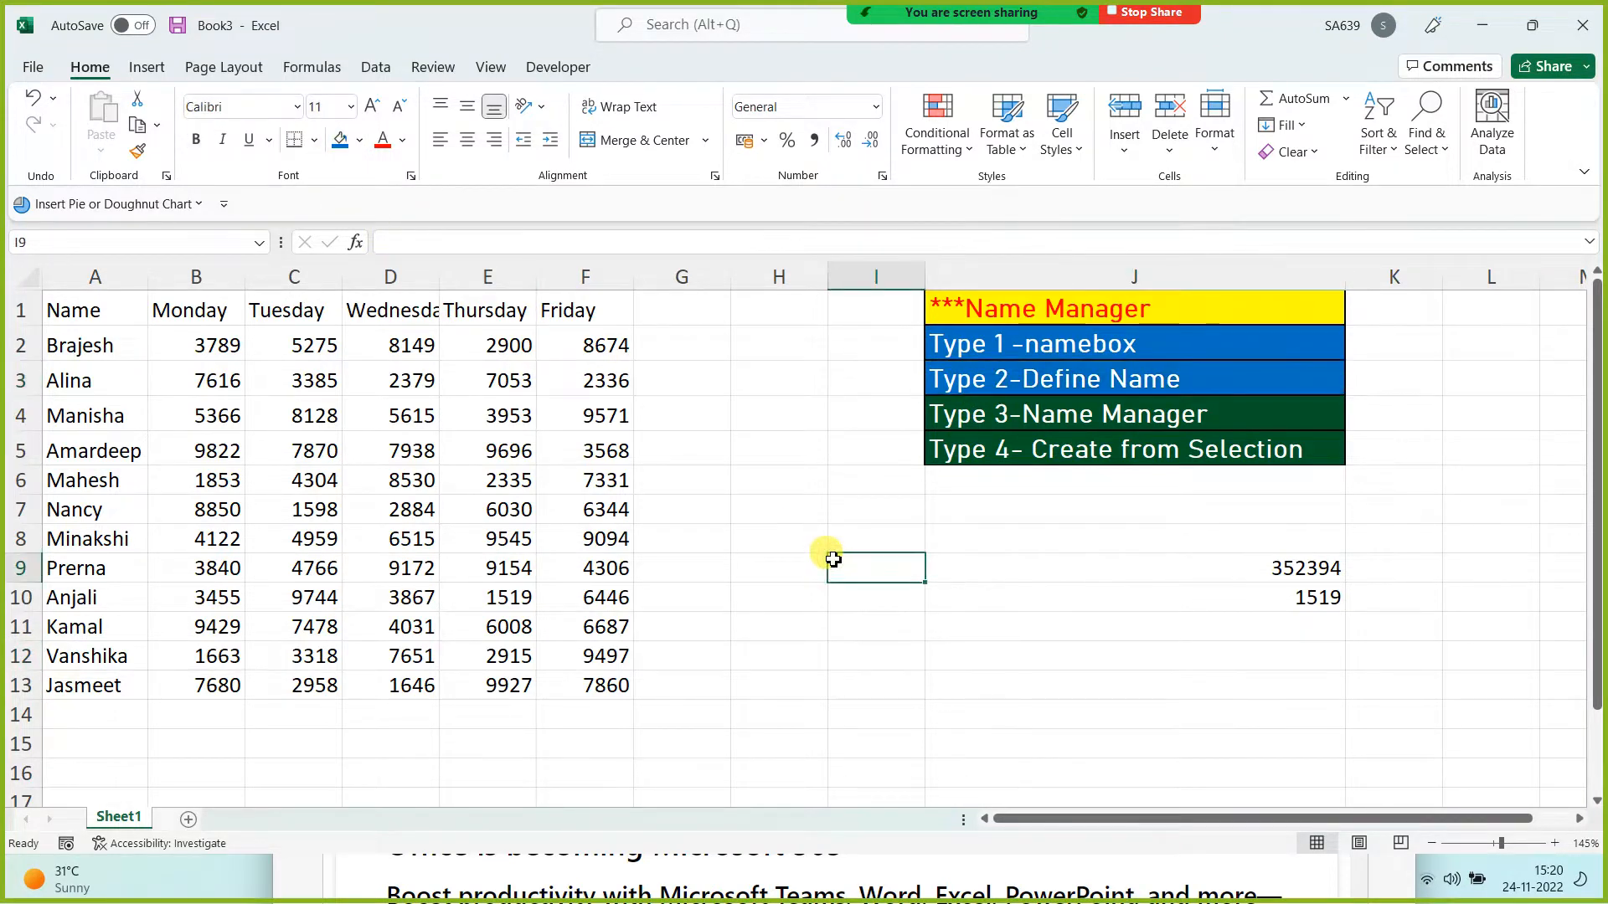
click(1061, 373)
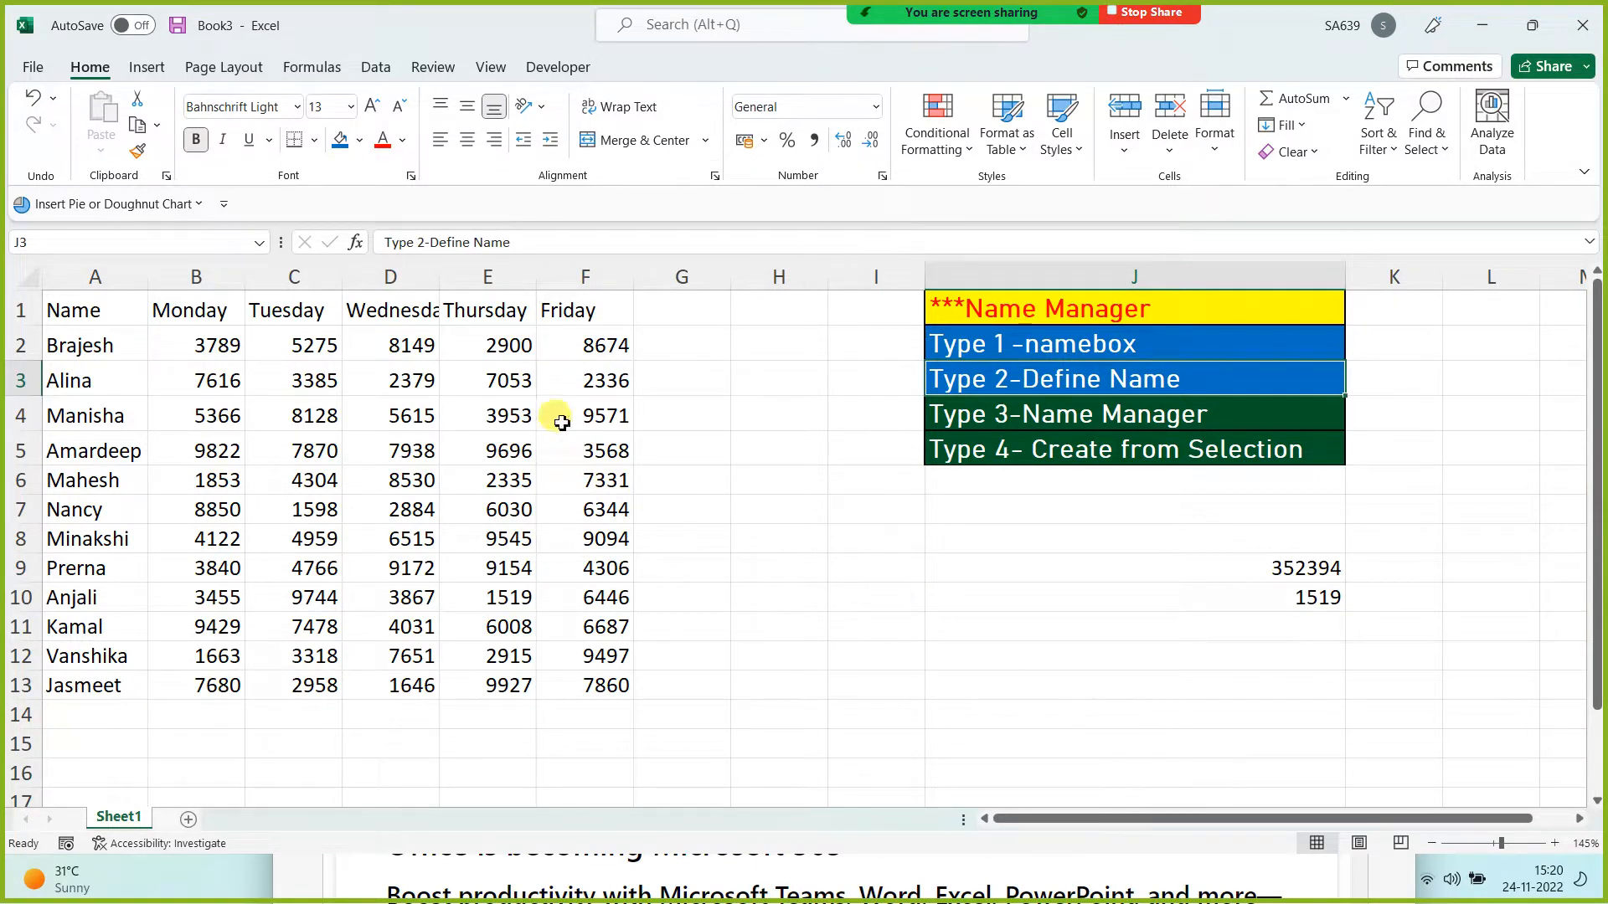
Step: Select the Friday column F1:F13 and switch to the Formulas ribbon
drag(585, 311, 593, 691)
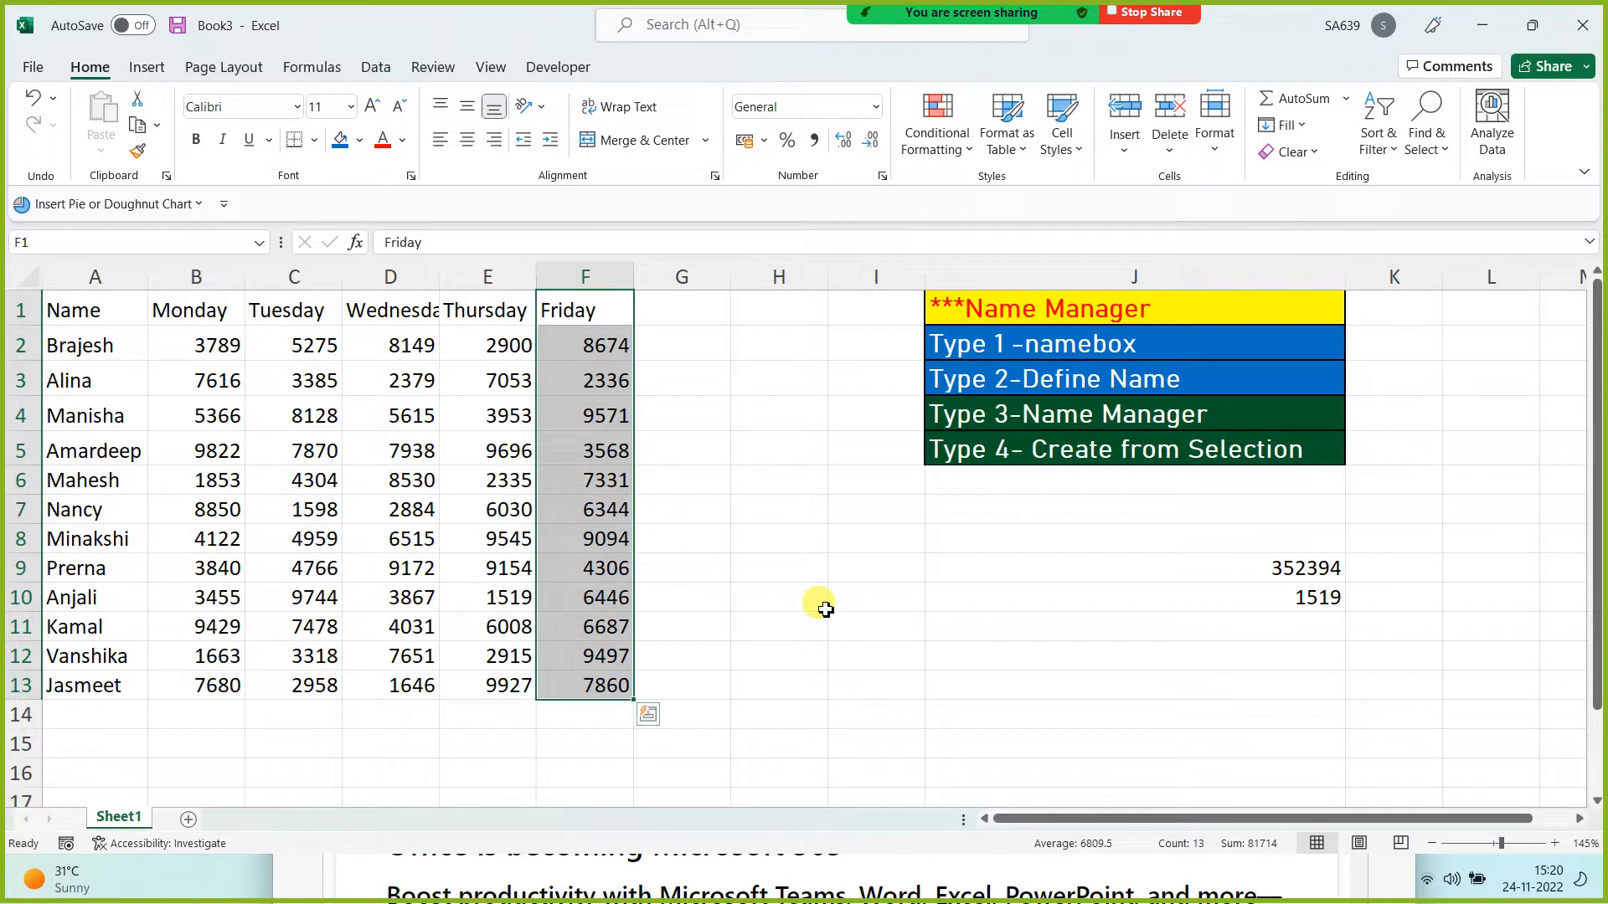
click(820, 602)
drag(592, 307, 592, 700)
click(590, 712)
click(889, 661)
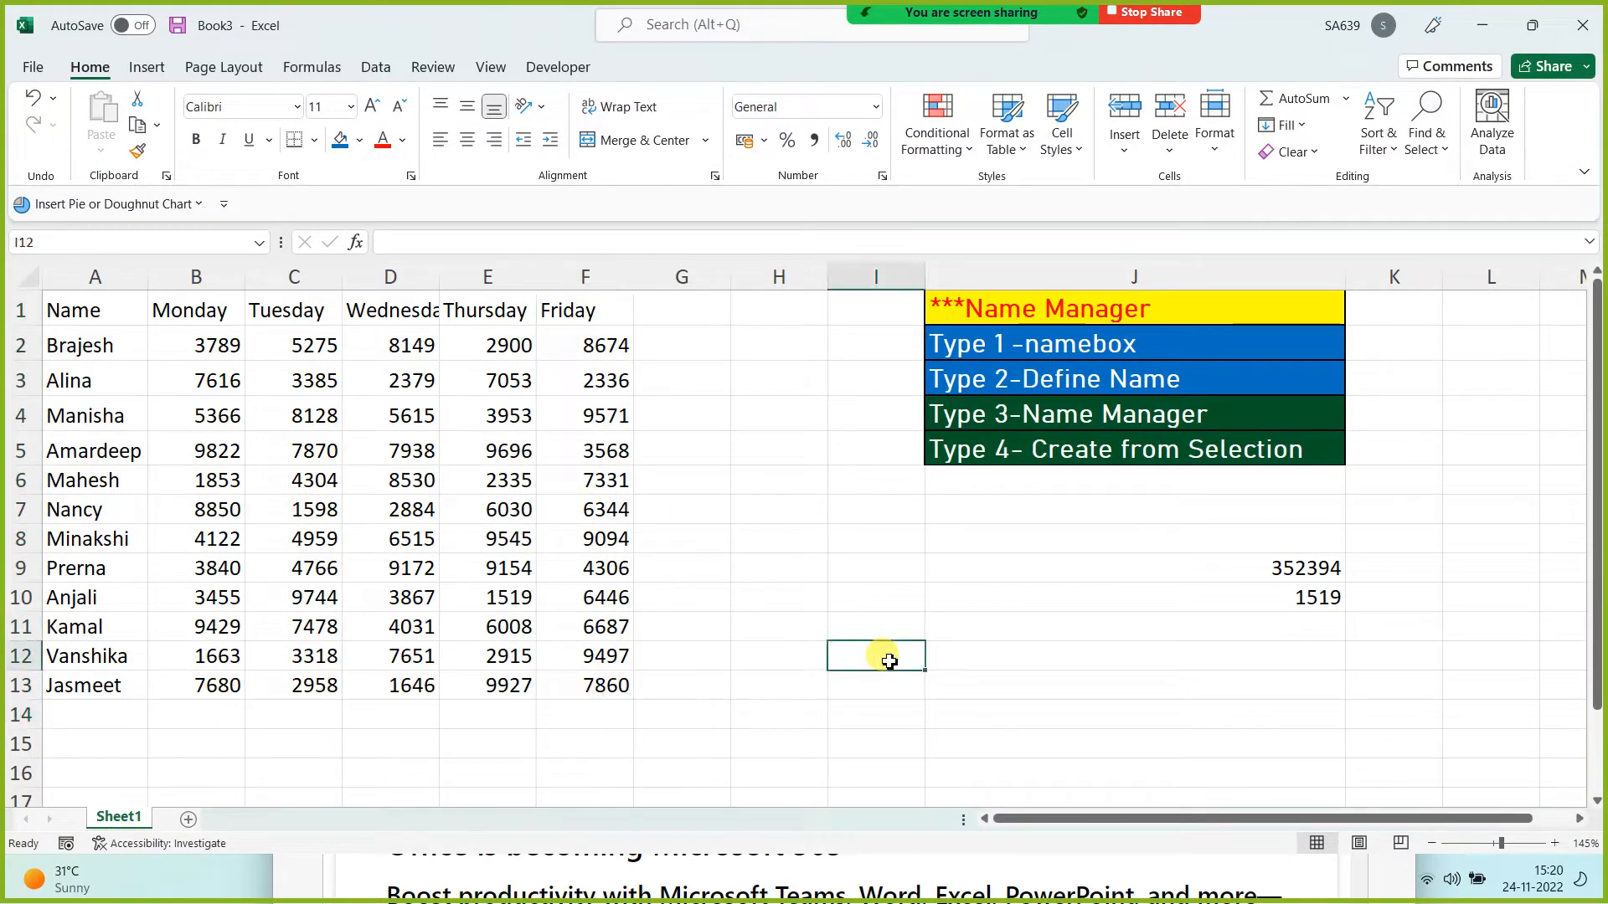
drag(603, 306, 600, 688)
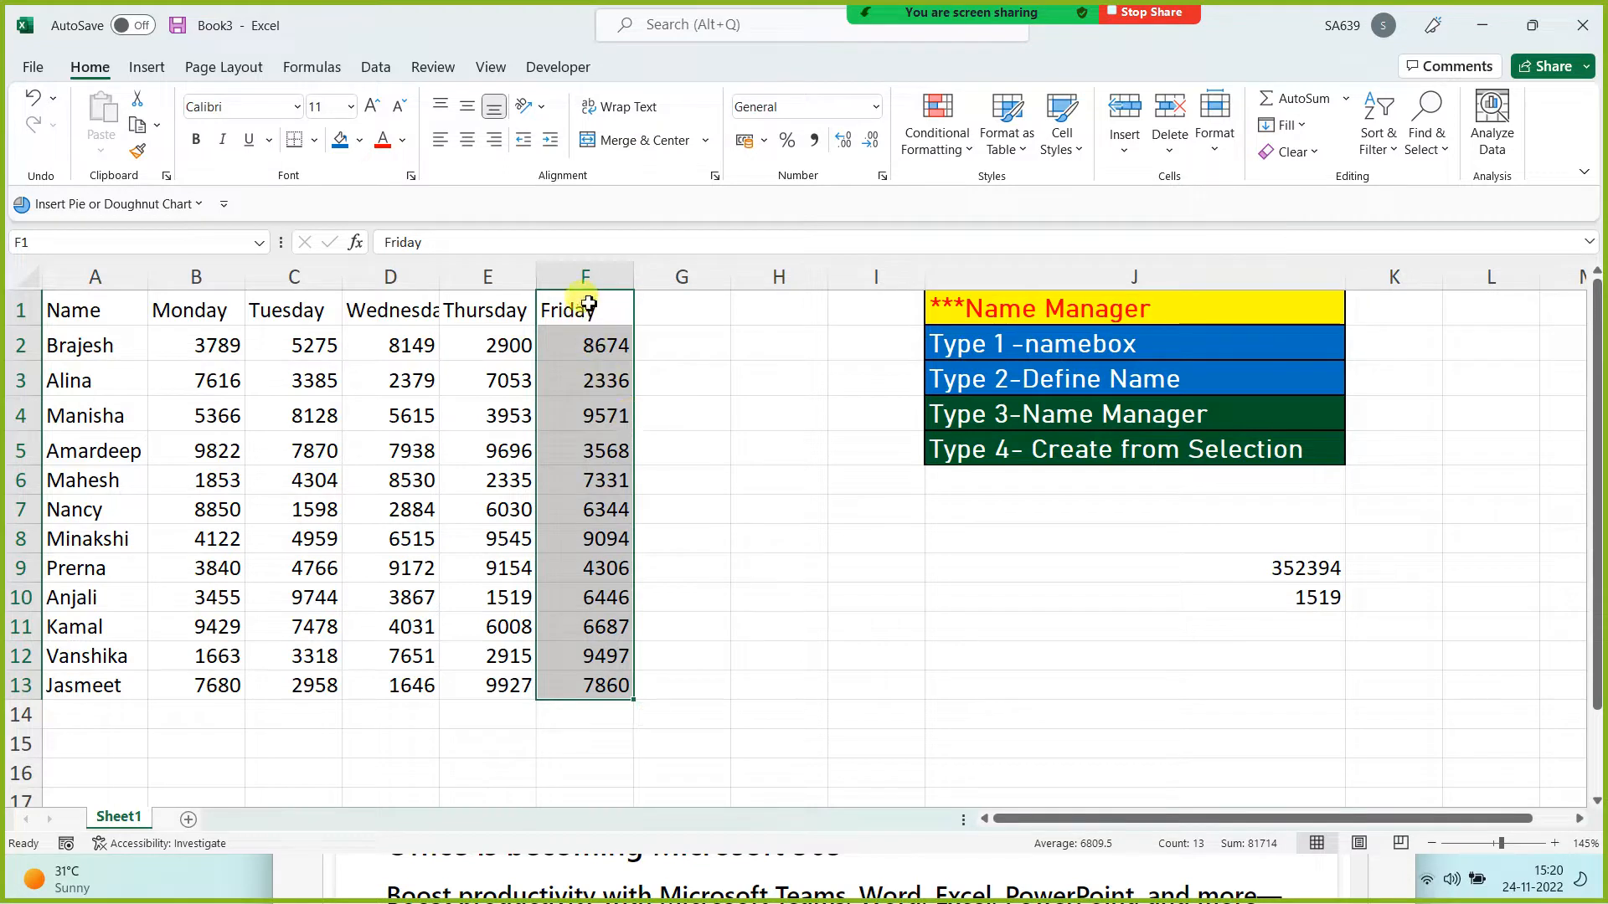
drag(590, 308, 596, 685)
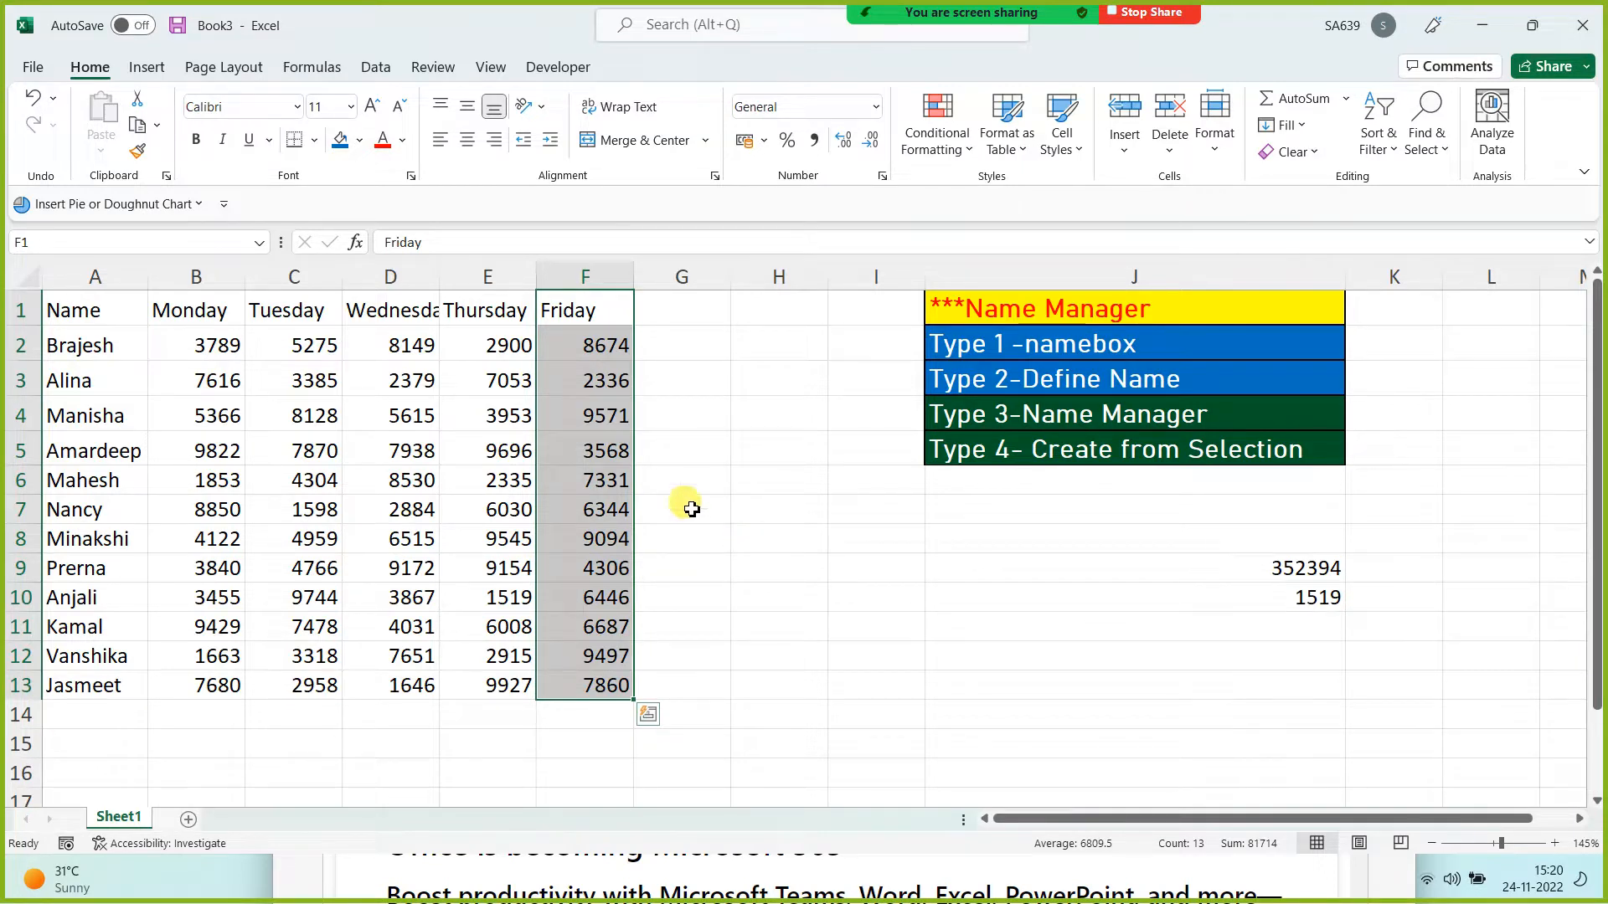
click(716, 628)
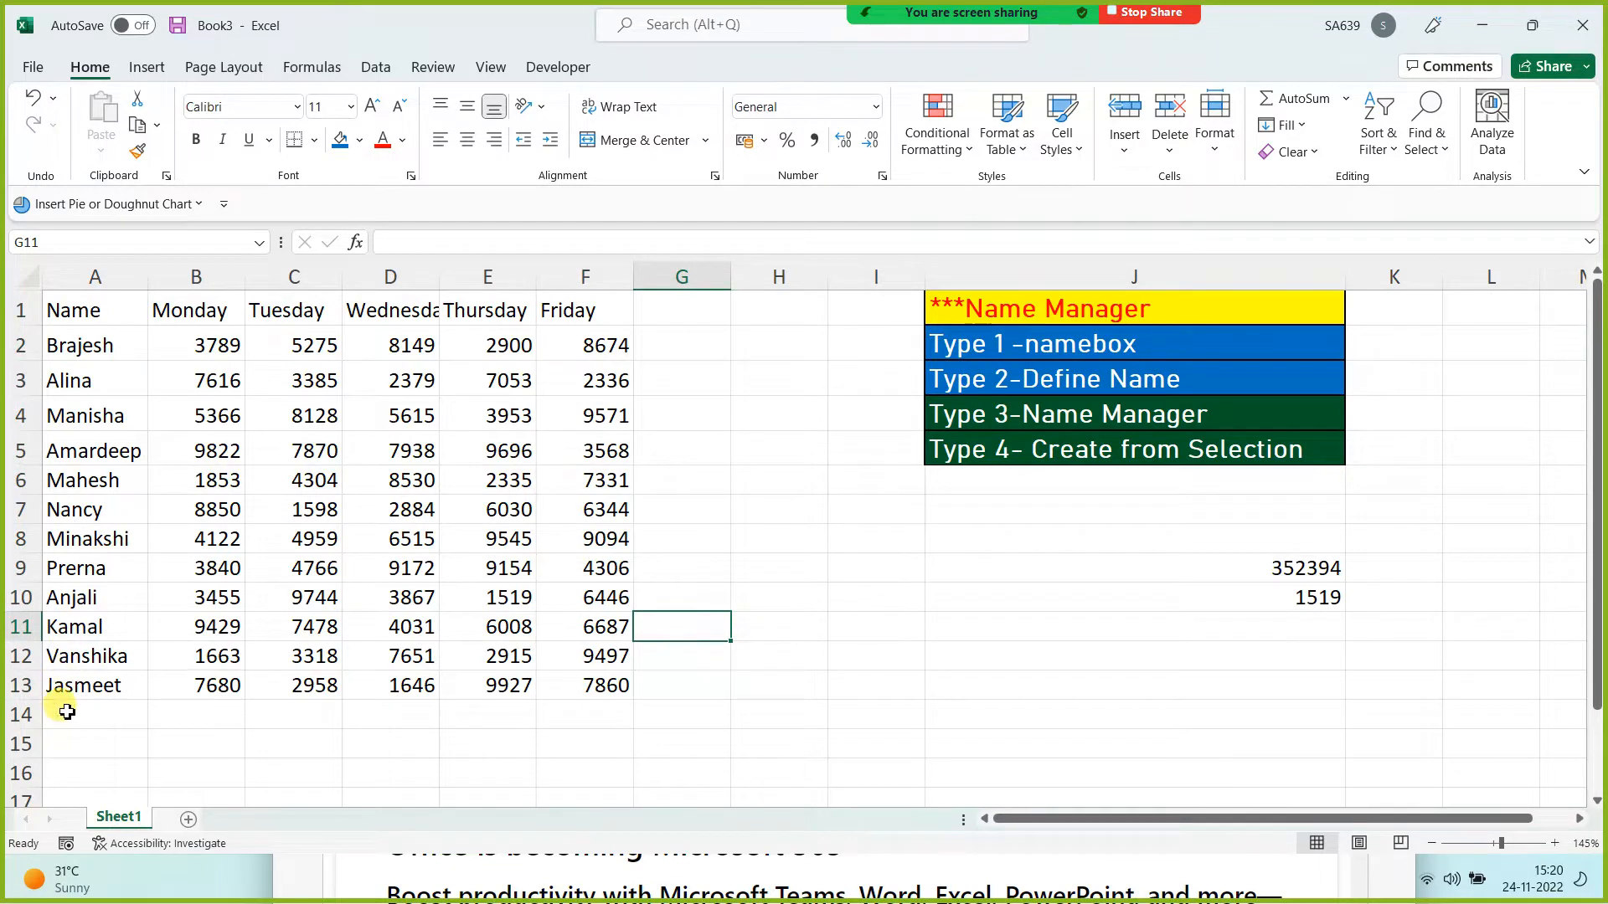
drag(76, 656, 596, 656)
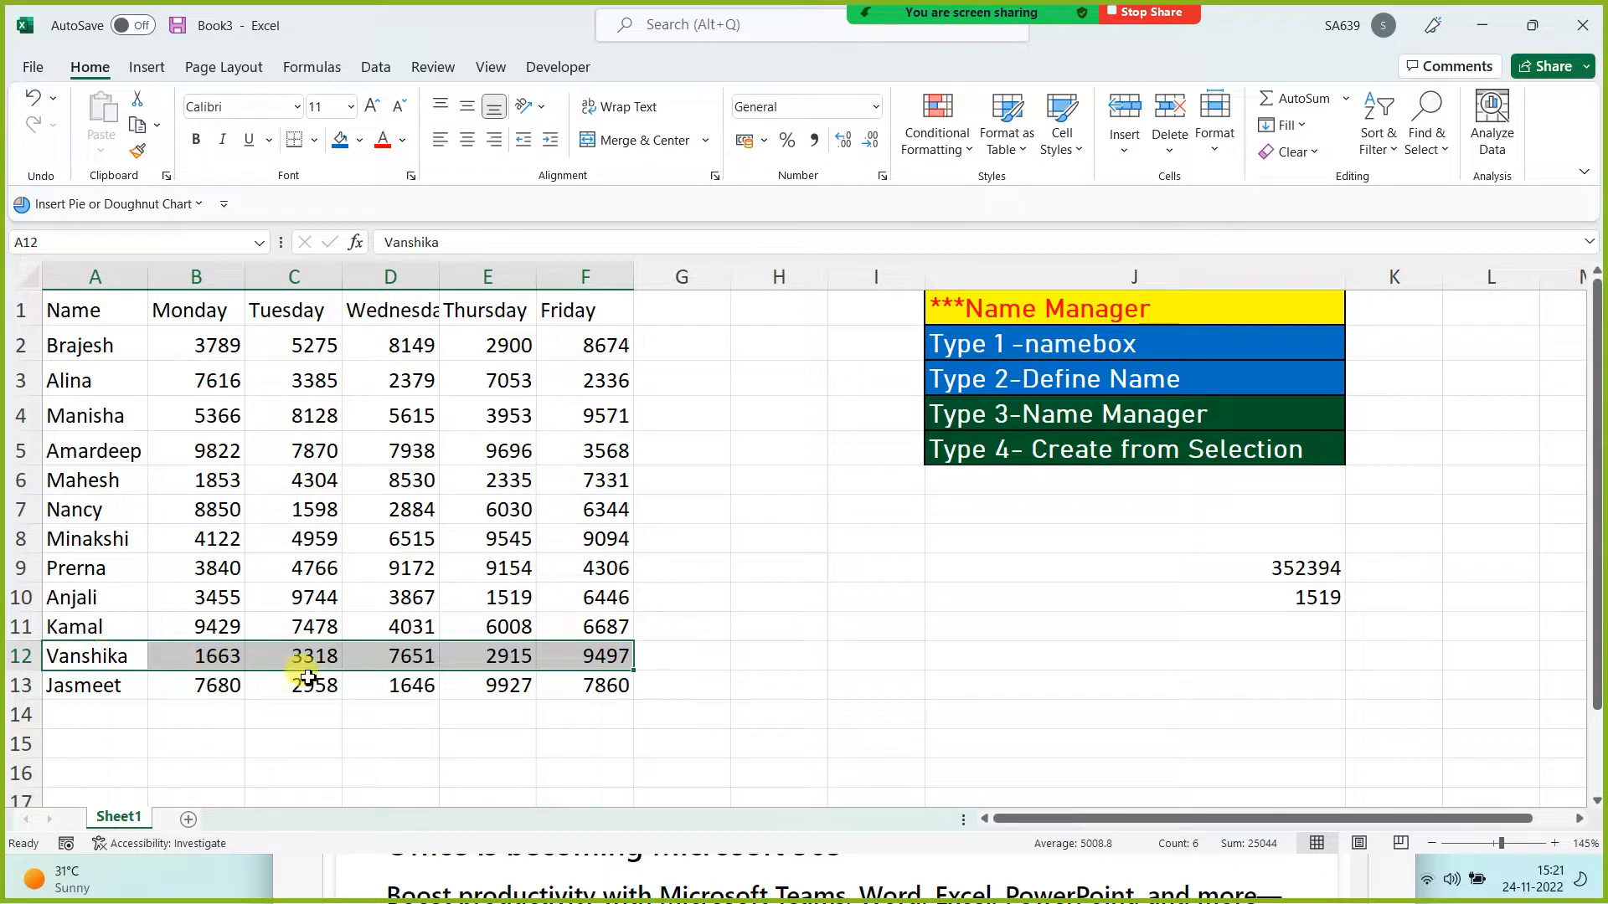
click(814, 696)
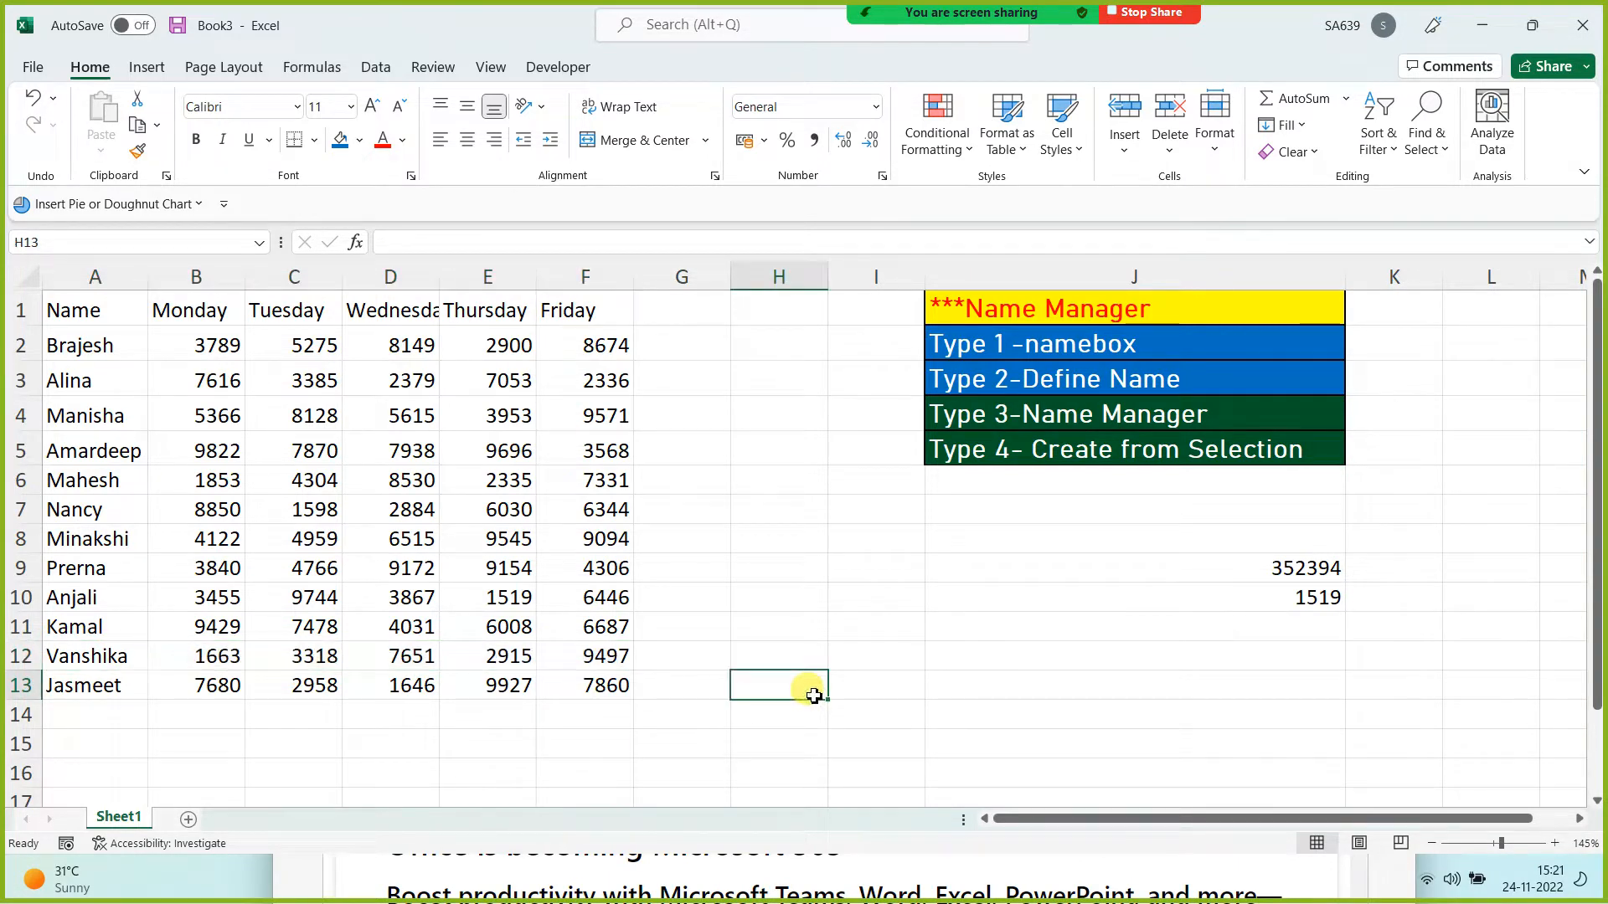
drag(585, 313, 598, 693)
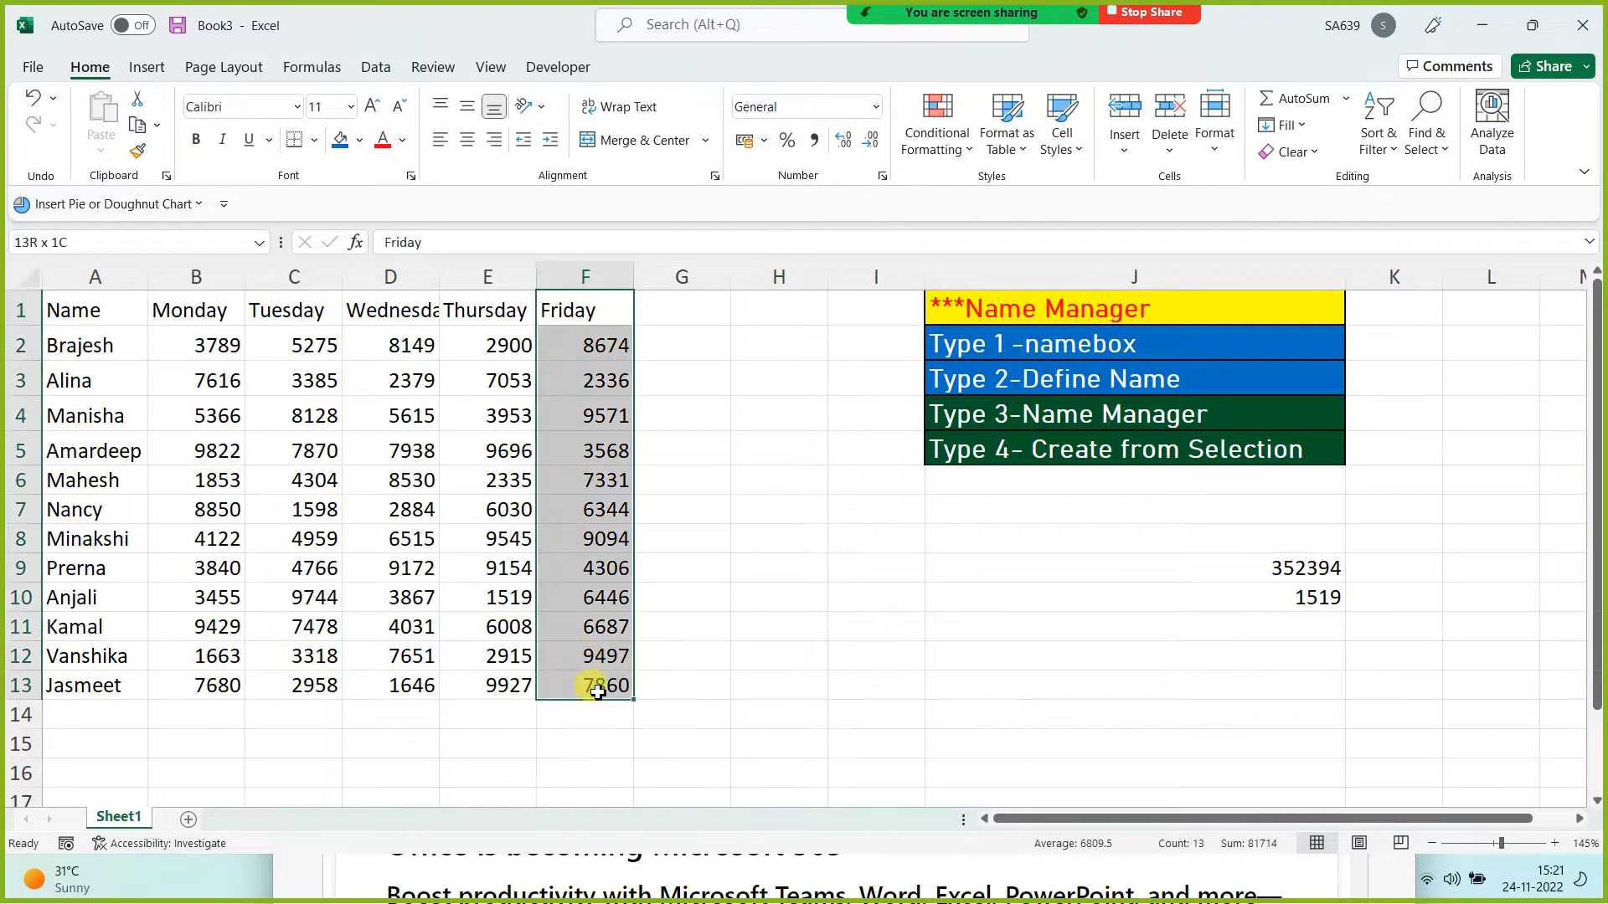
click(315, 70)
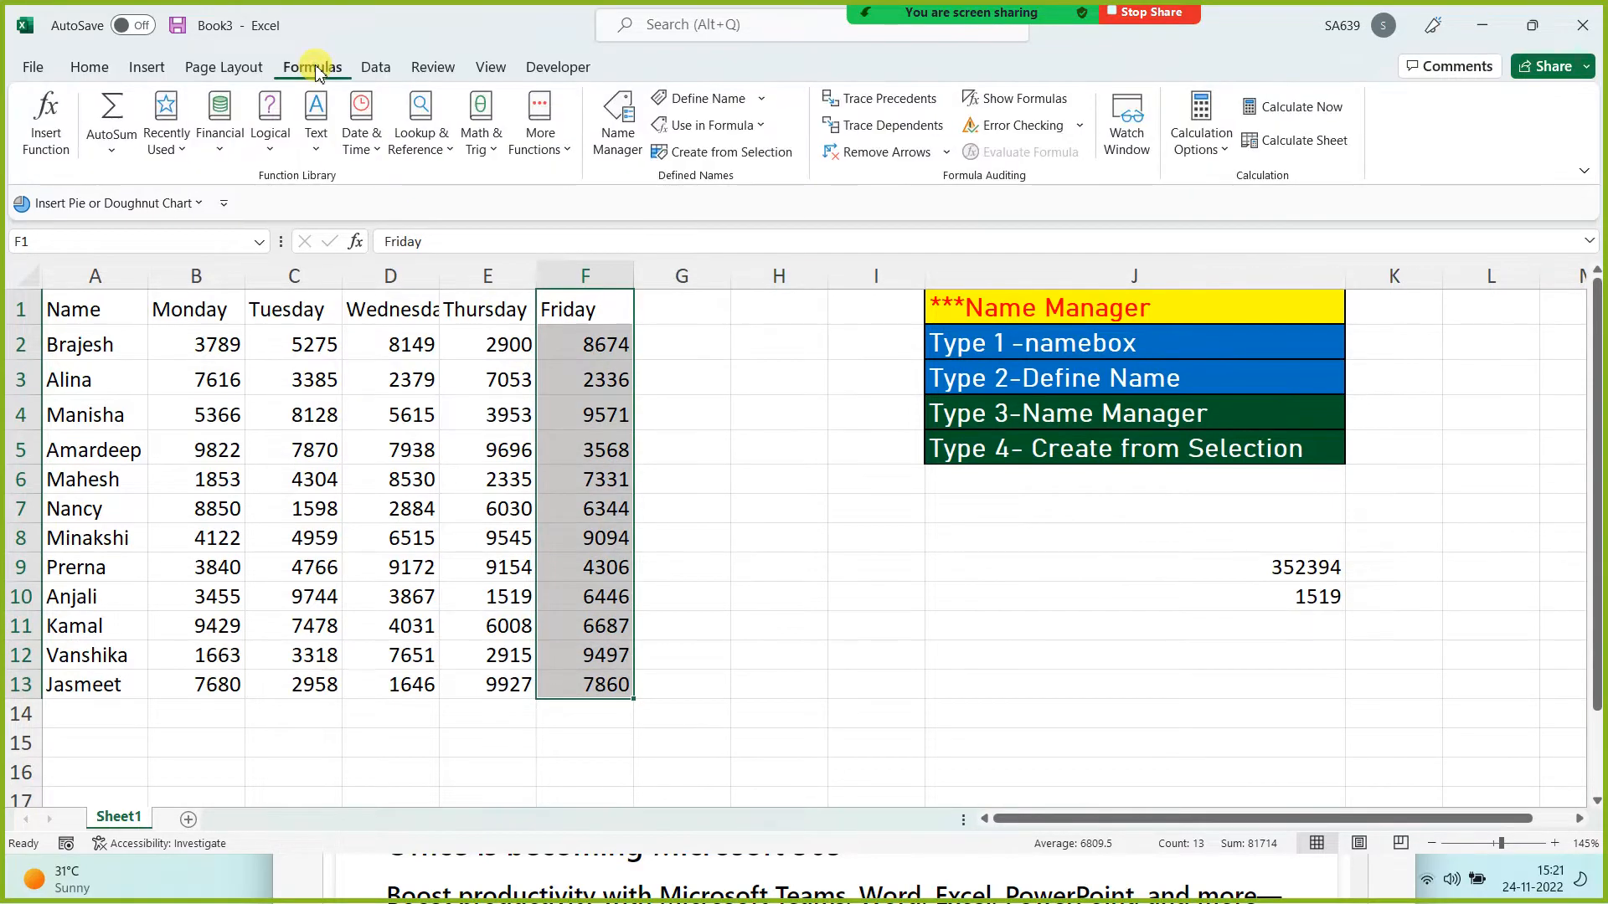
Step: Define the name Friday for F1:F13 and enter =SUM(Friday) in J12, giving 81714
click(706, 105)
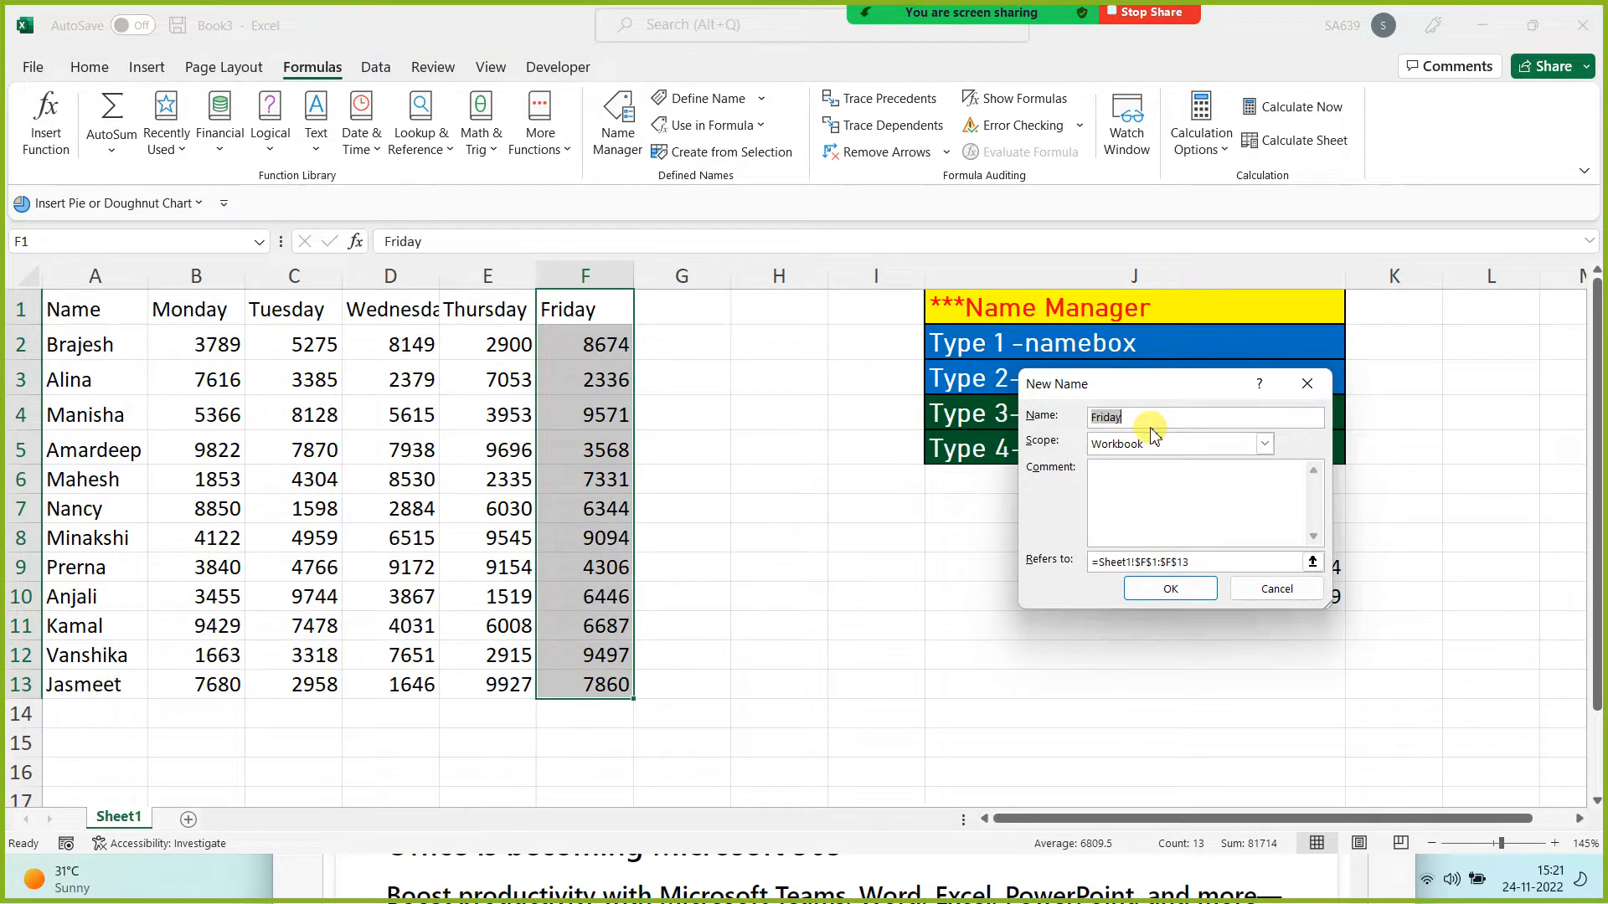
click(1170, 587)
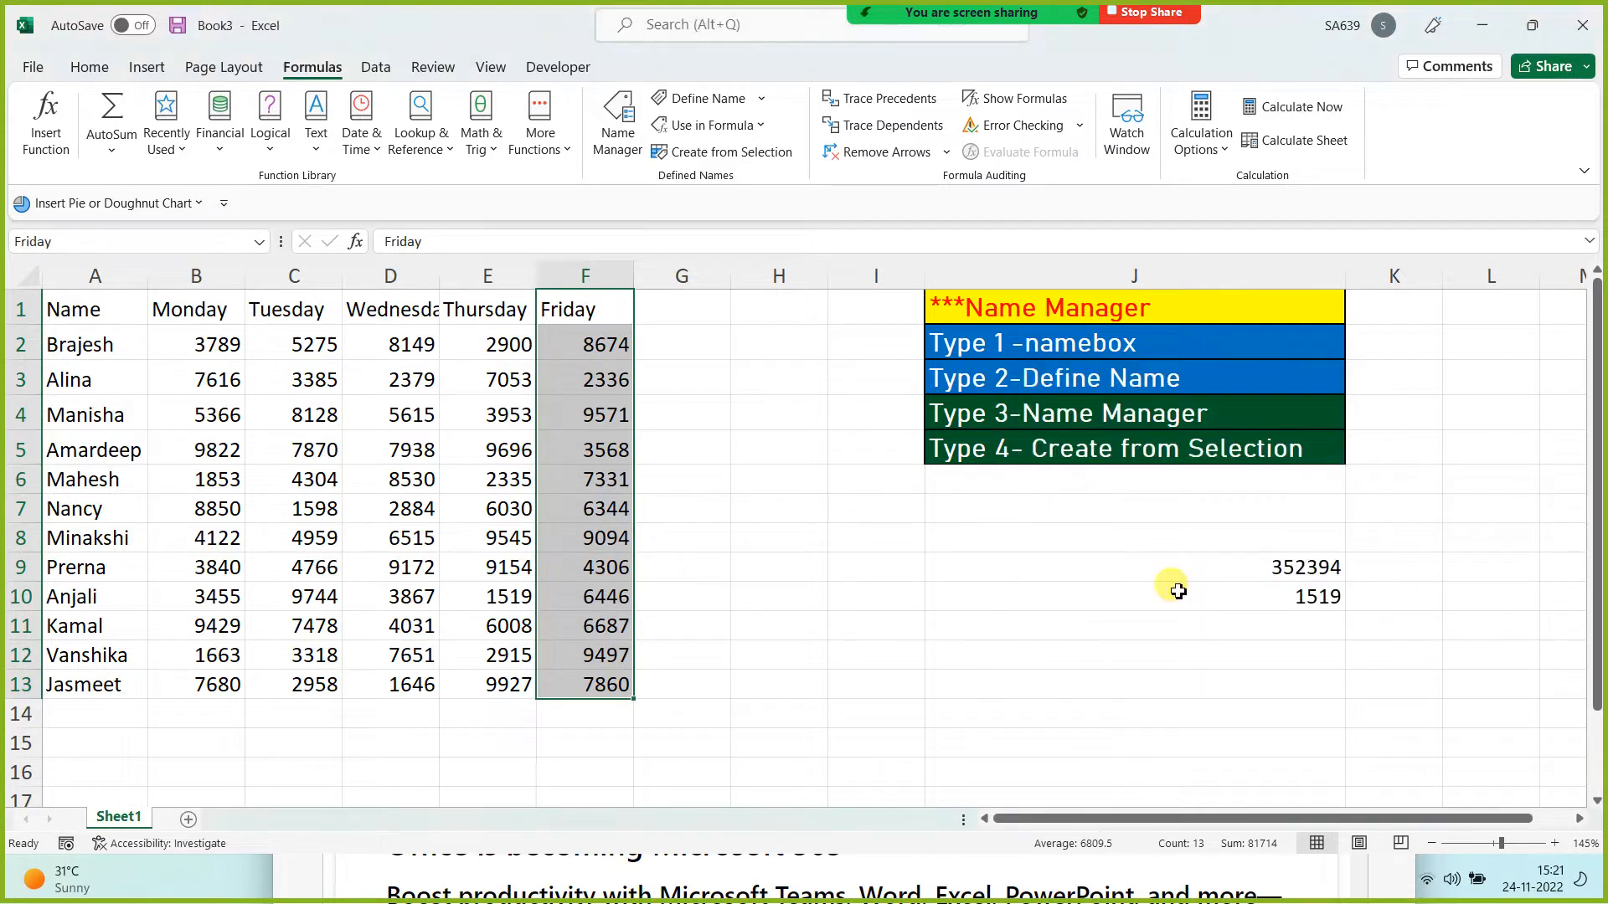
click(1170, 653)
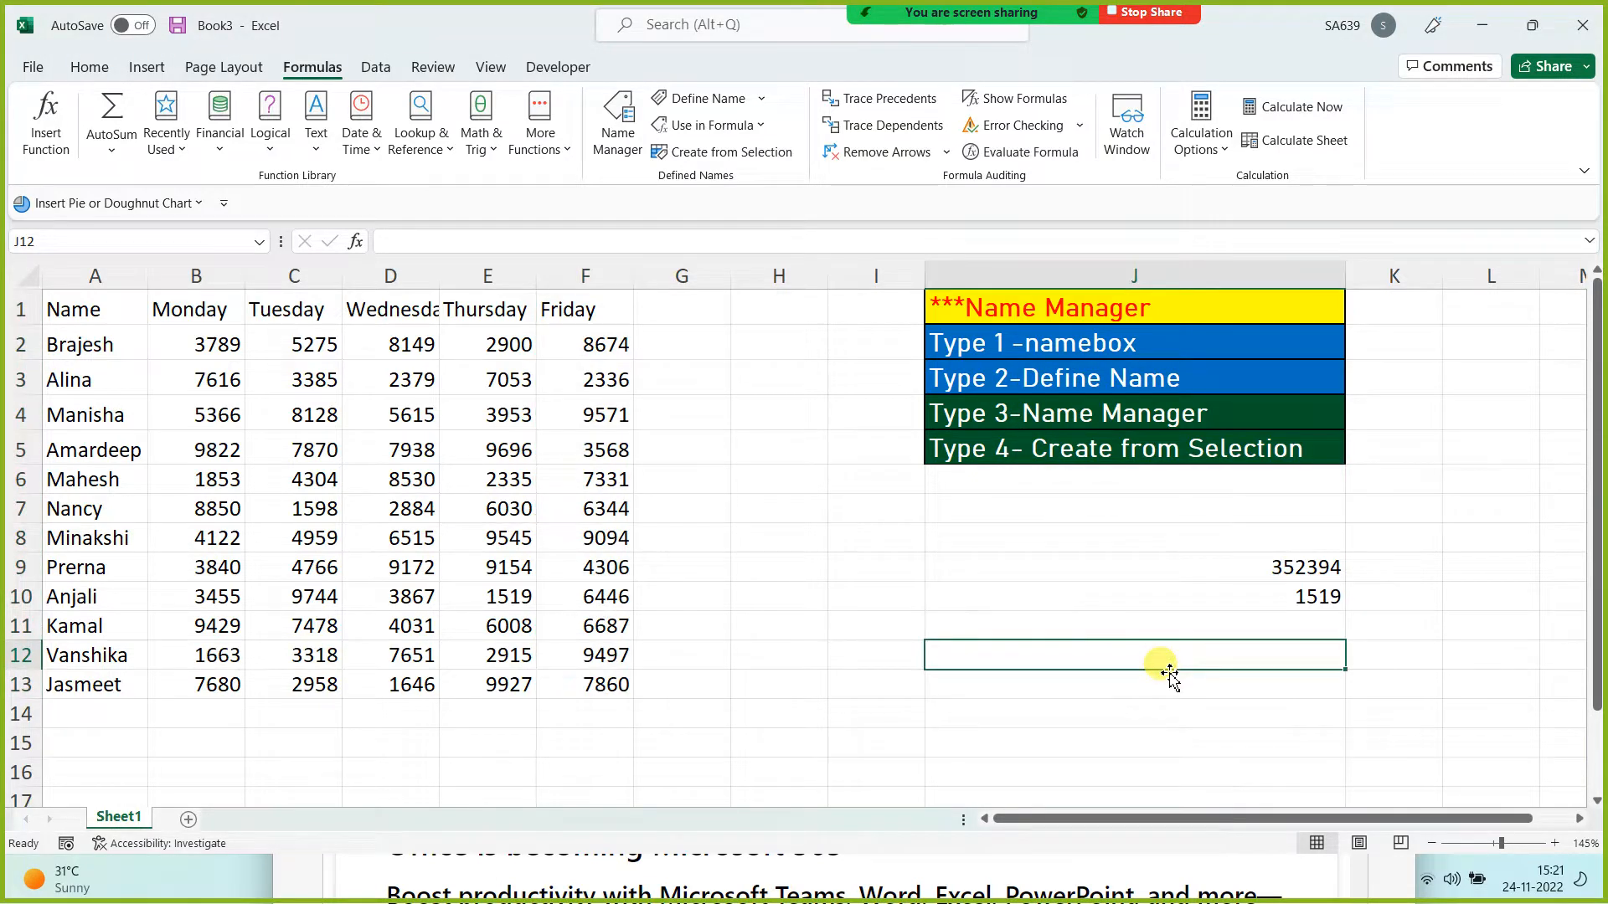
text(=)
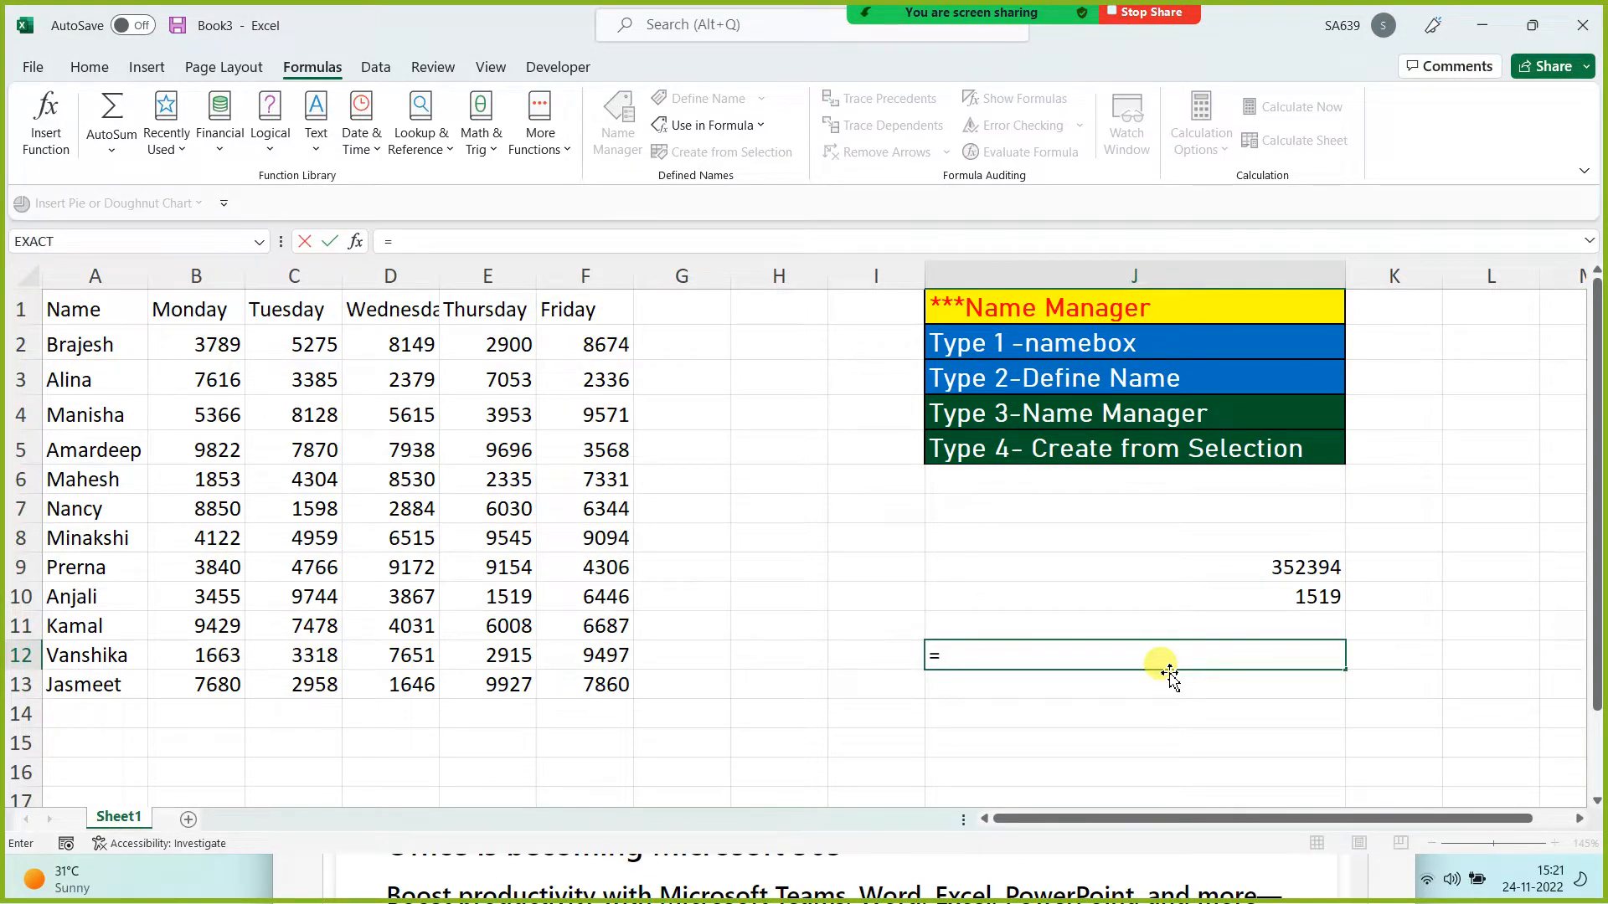
text(sum(fri)
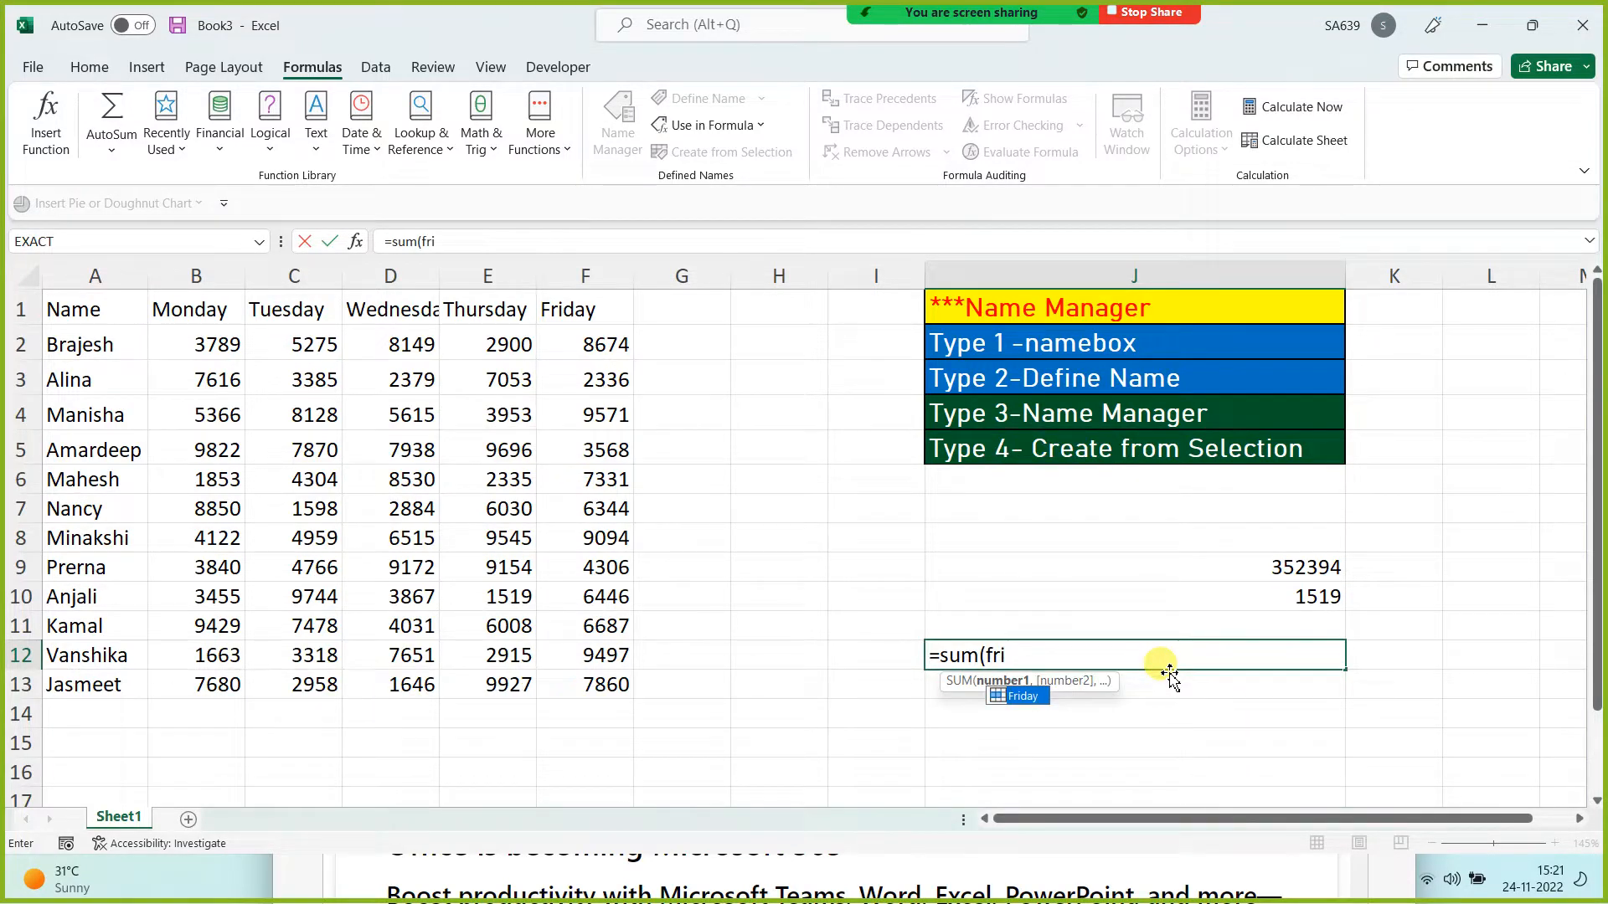
key(Tab)
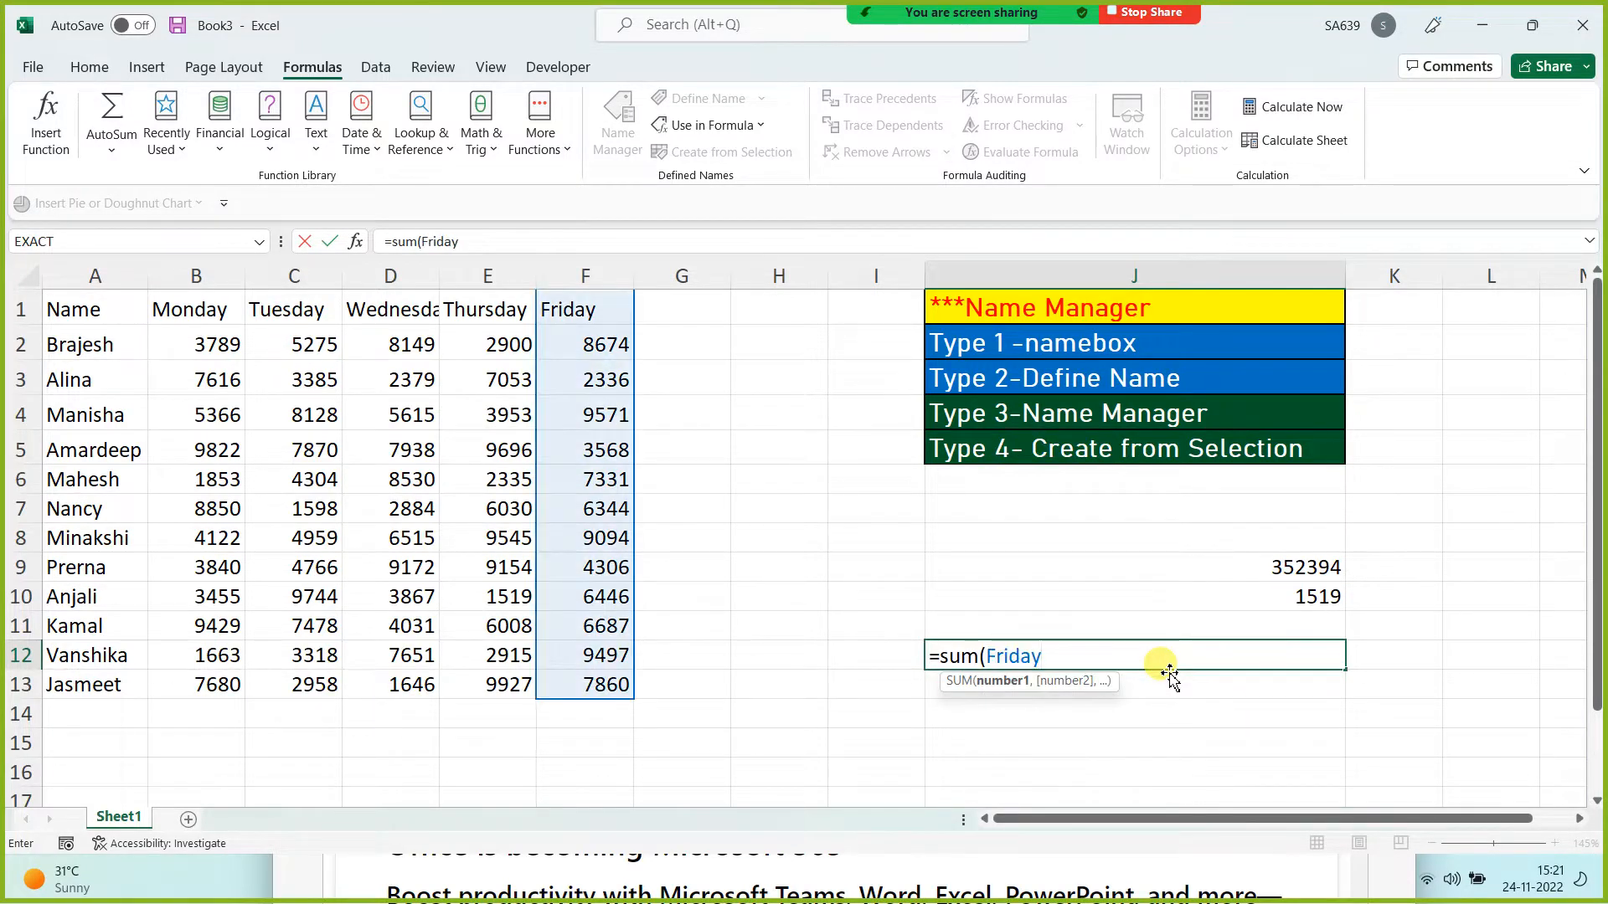
text())
key(Return)
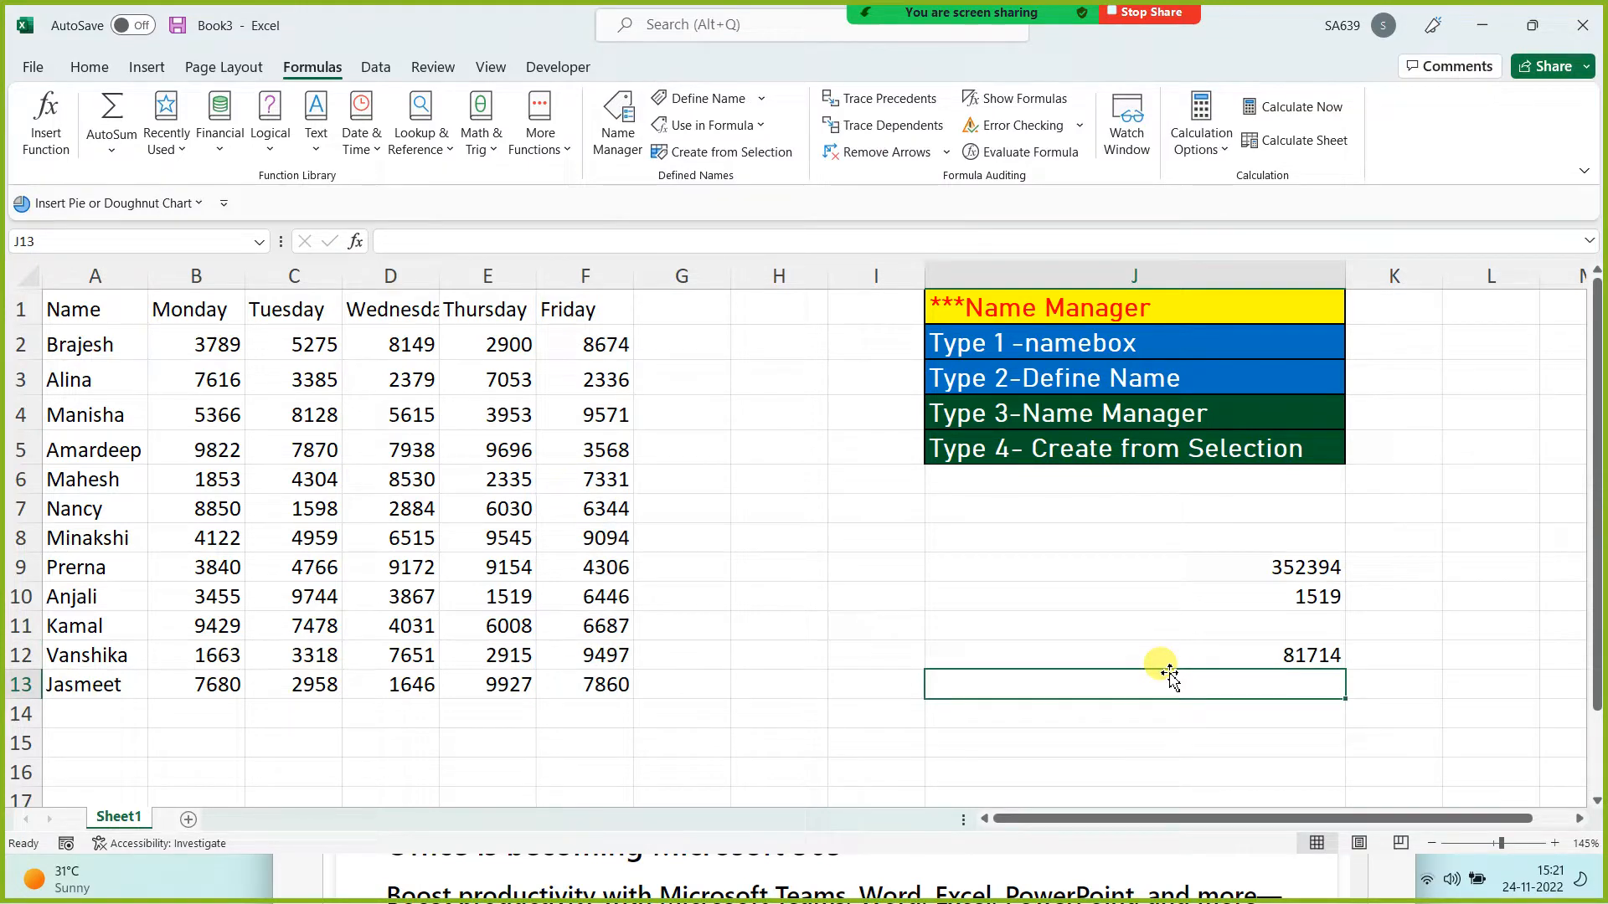
Step: Define the name Vanshika for row 12's data A12:F12
drag(91, 652, 591, 655)
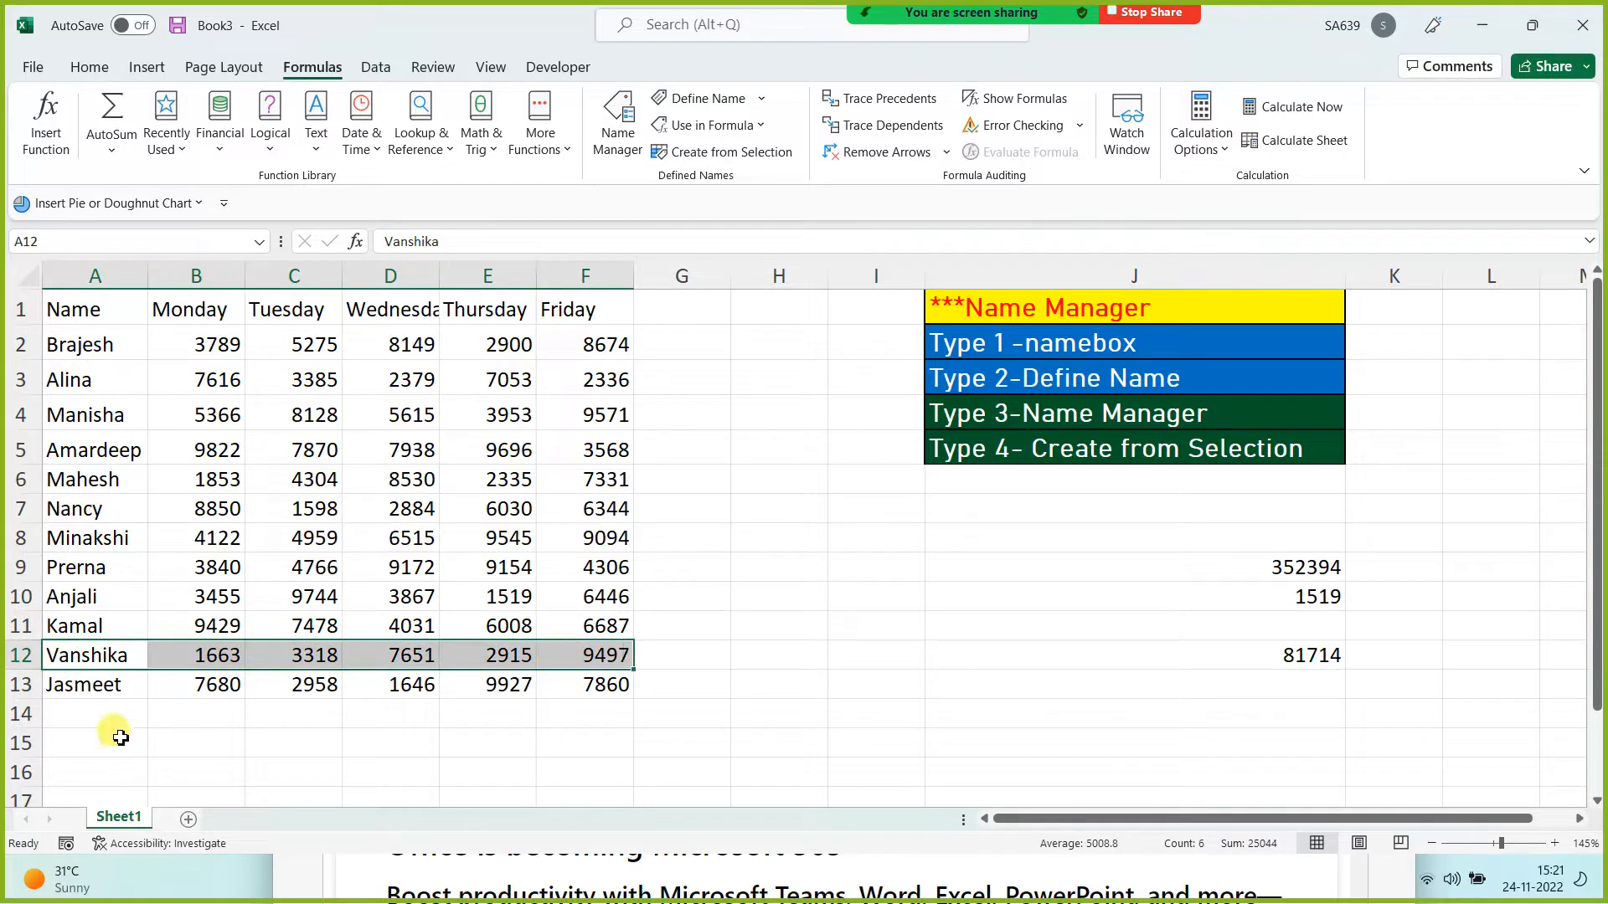
click(710, 98)
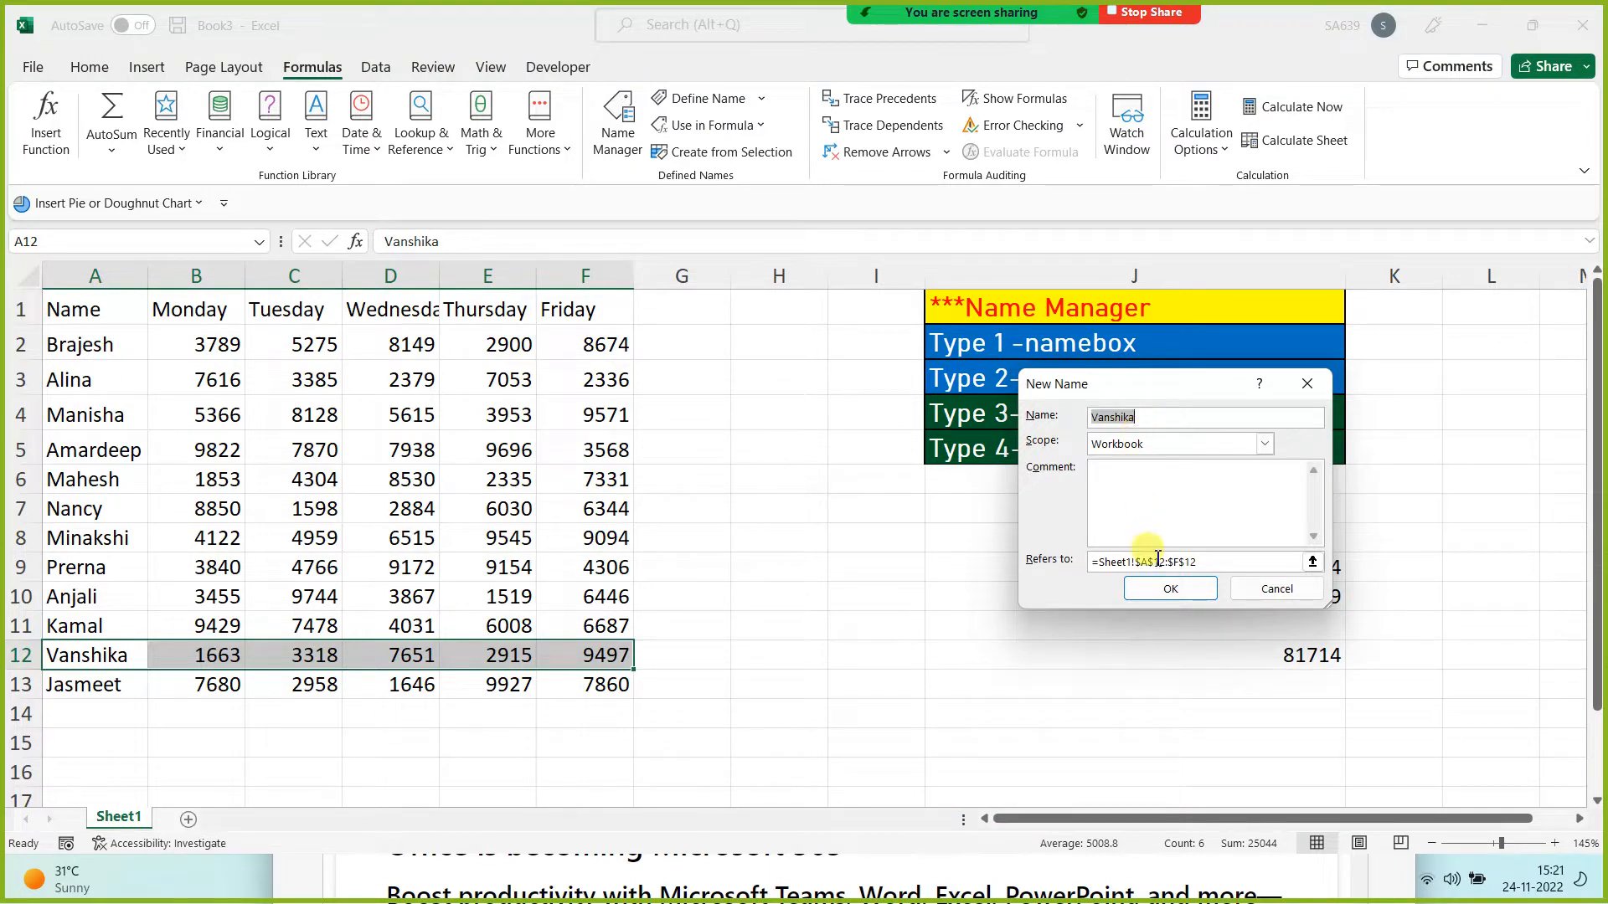
click(1169, 588)
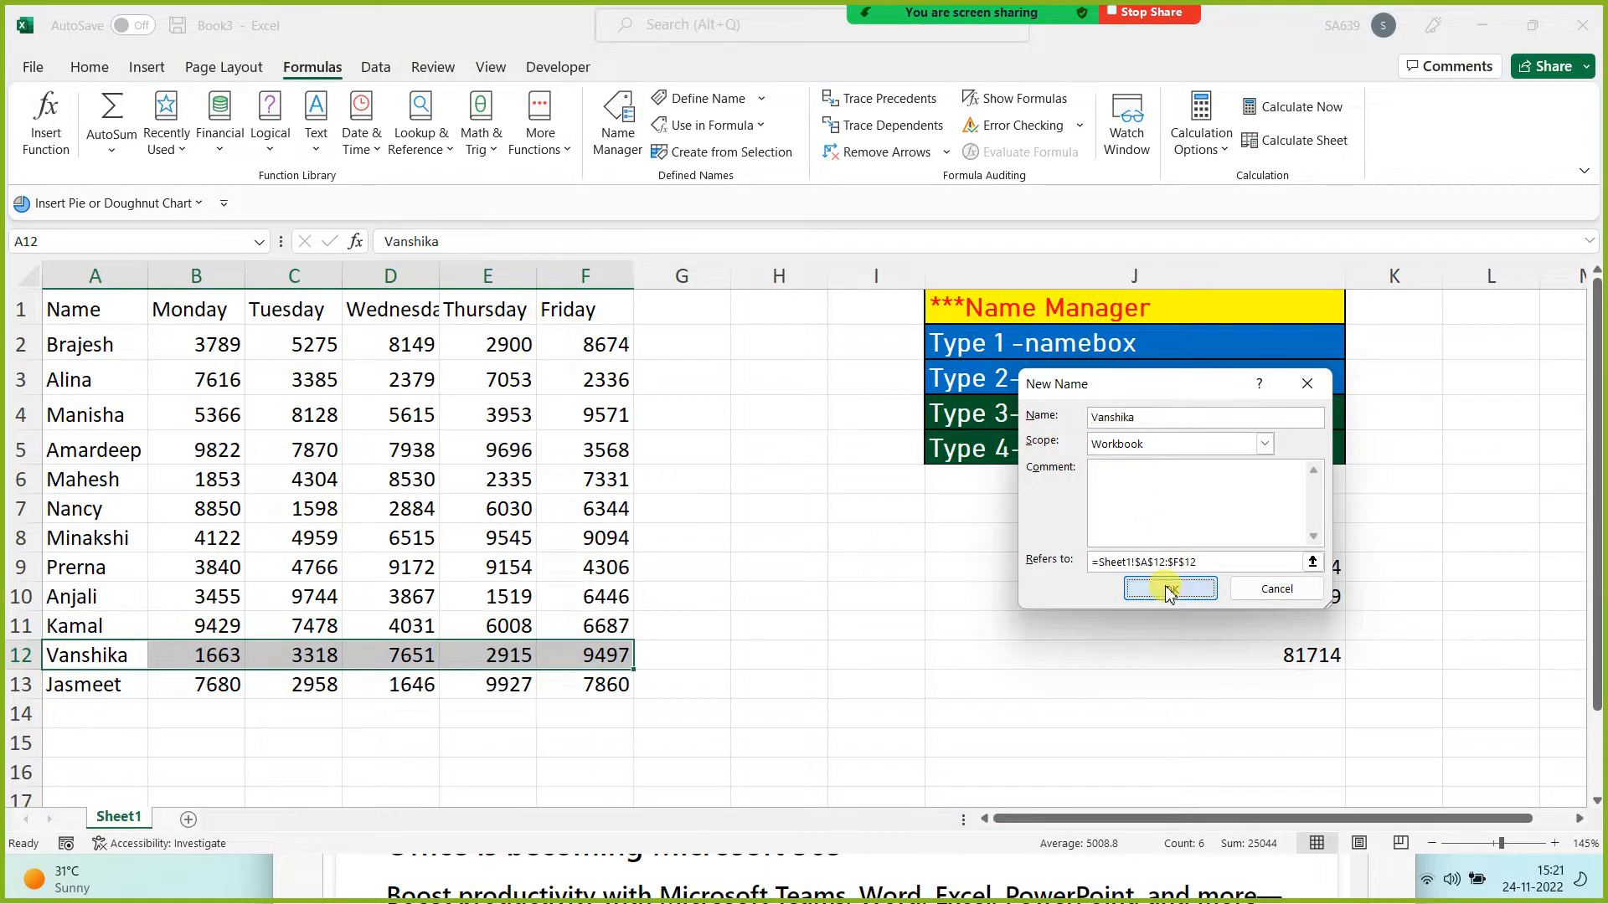
Step: Enter =MIN(Vanshika) in J13 so it returns 1663
click(1220, 696)
text(=min()
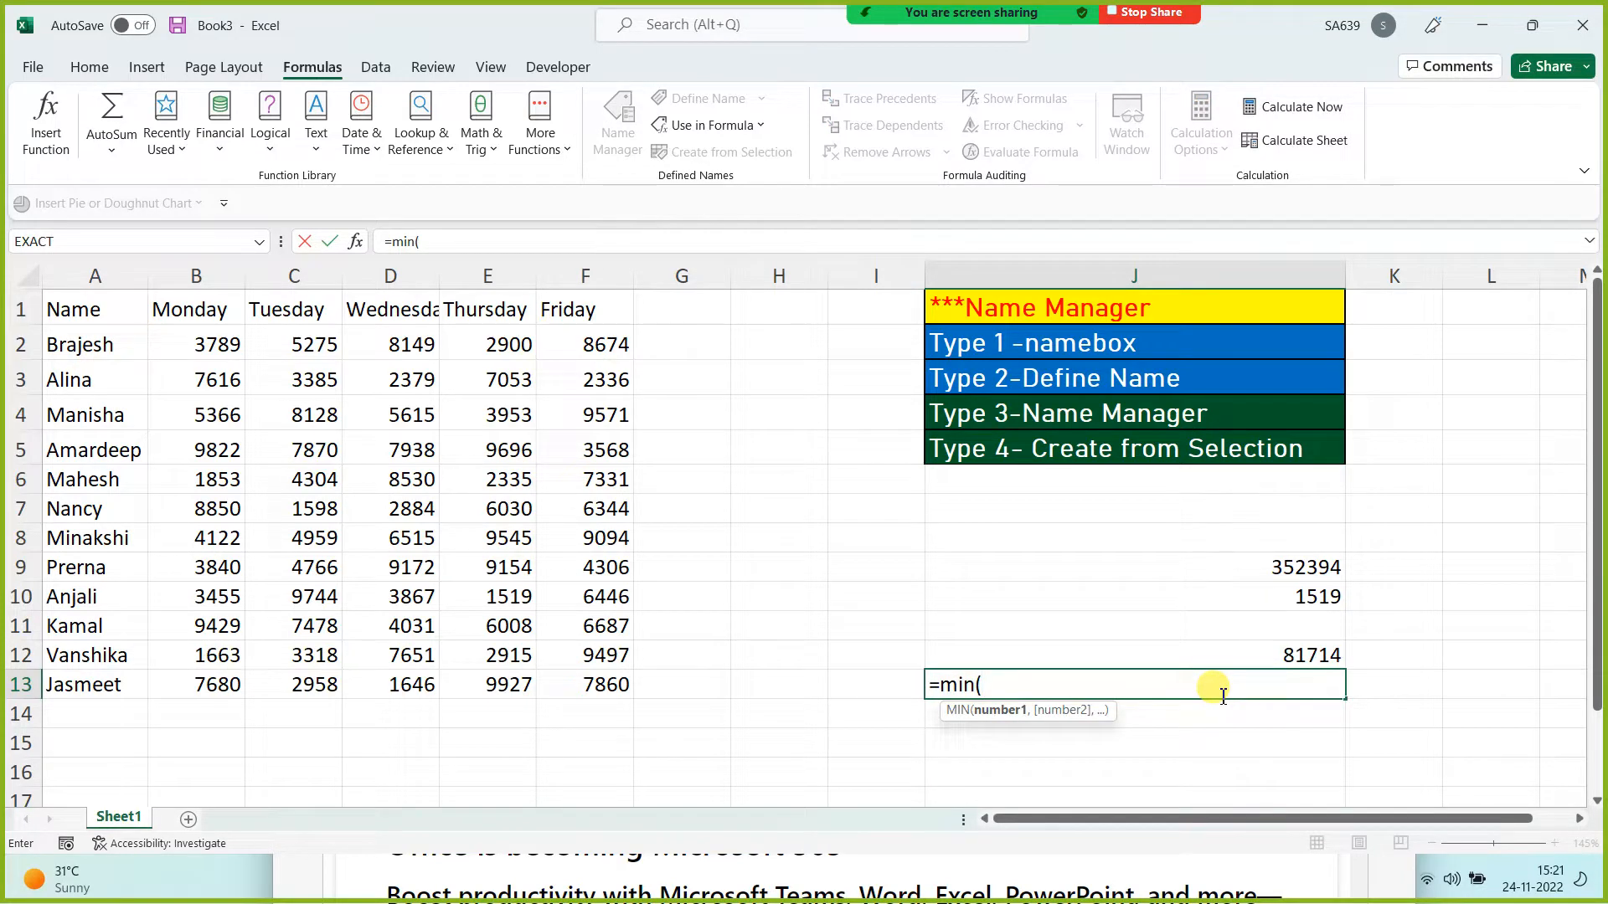
text(van)
key(Tab)
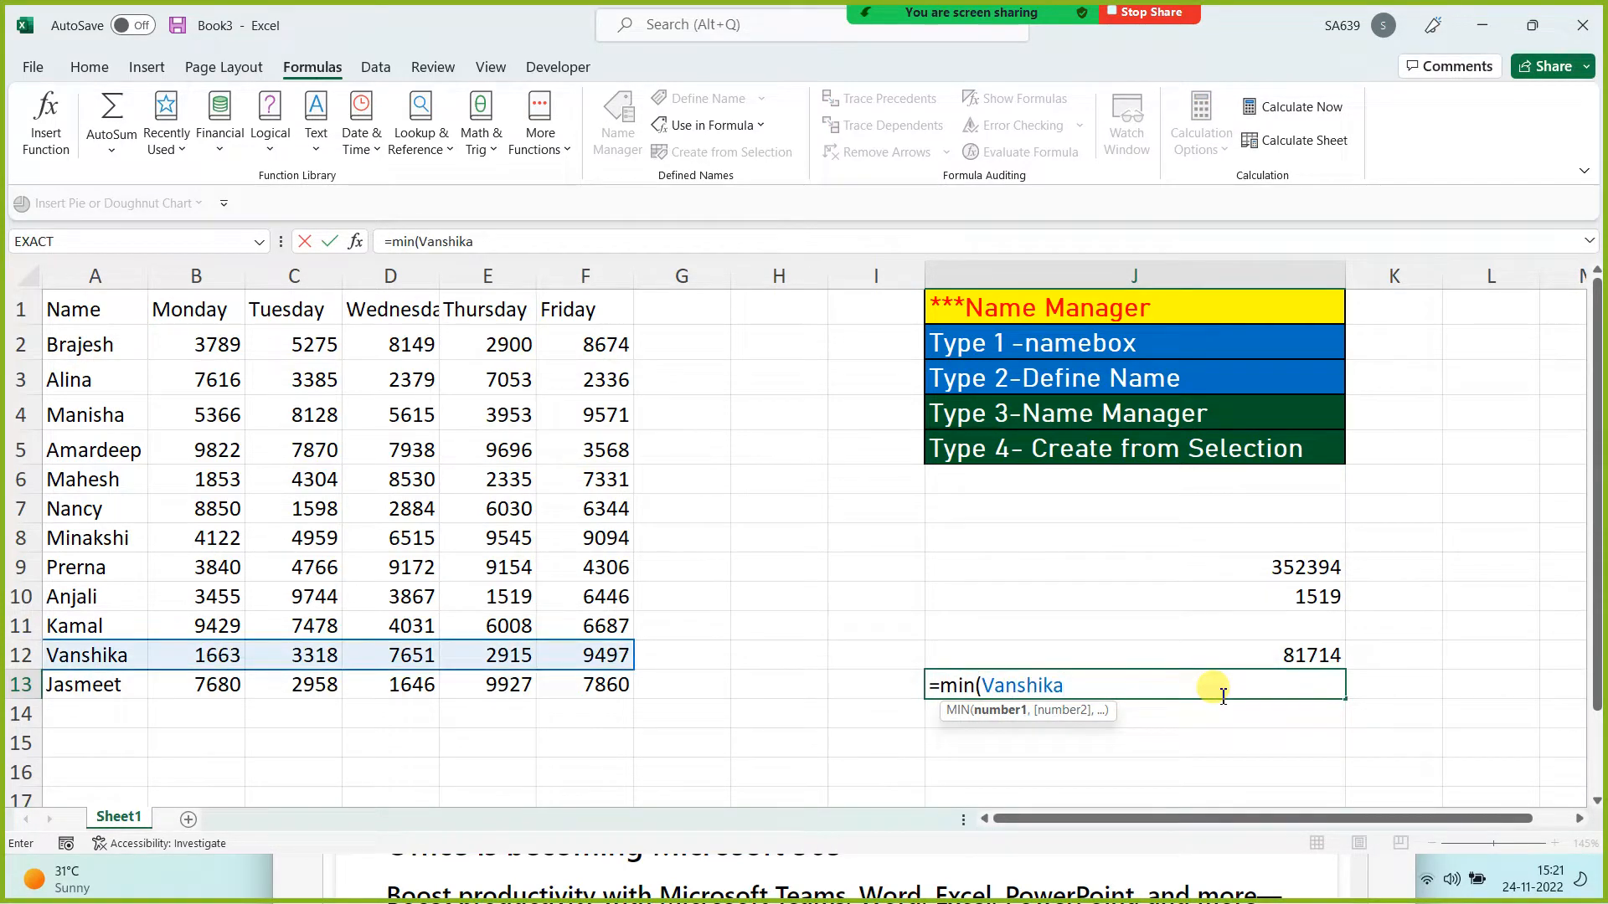
text())
key(Return)
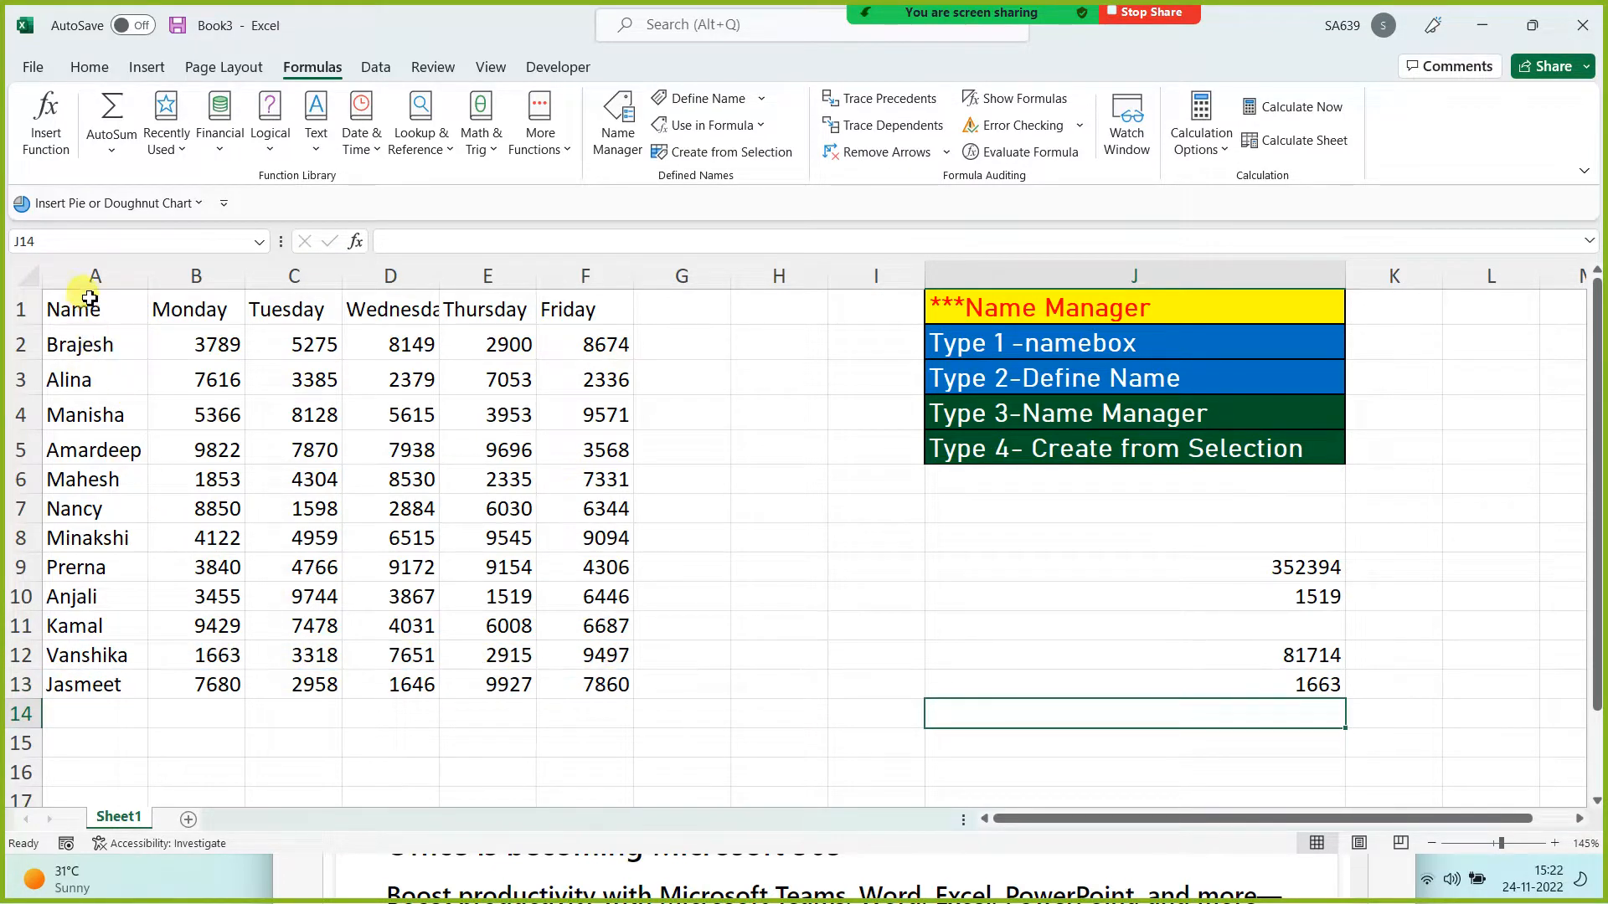
drag(90, 297, 568, 690)
click(831, 661)
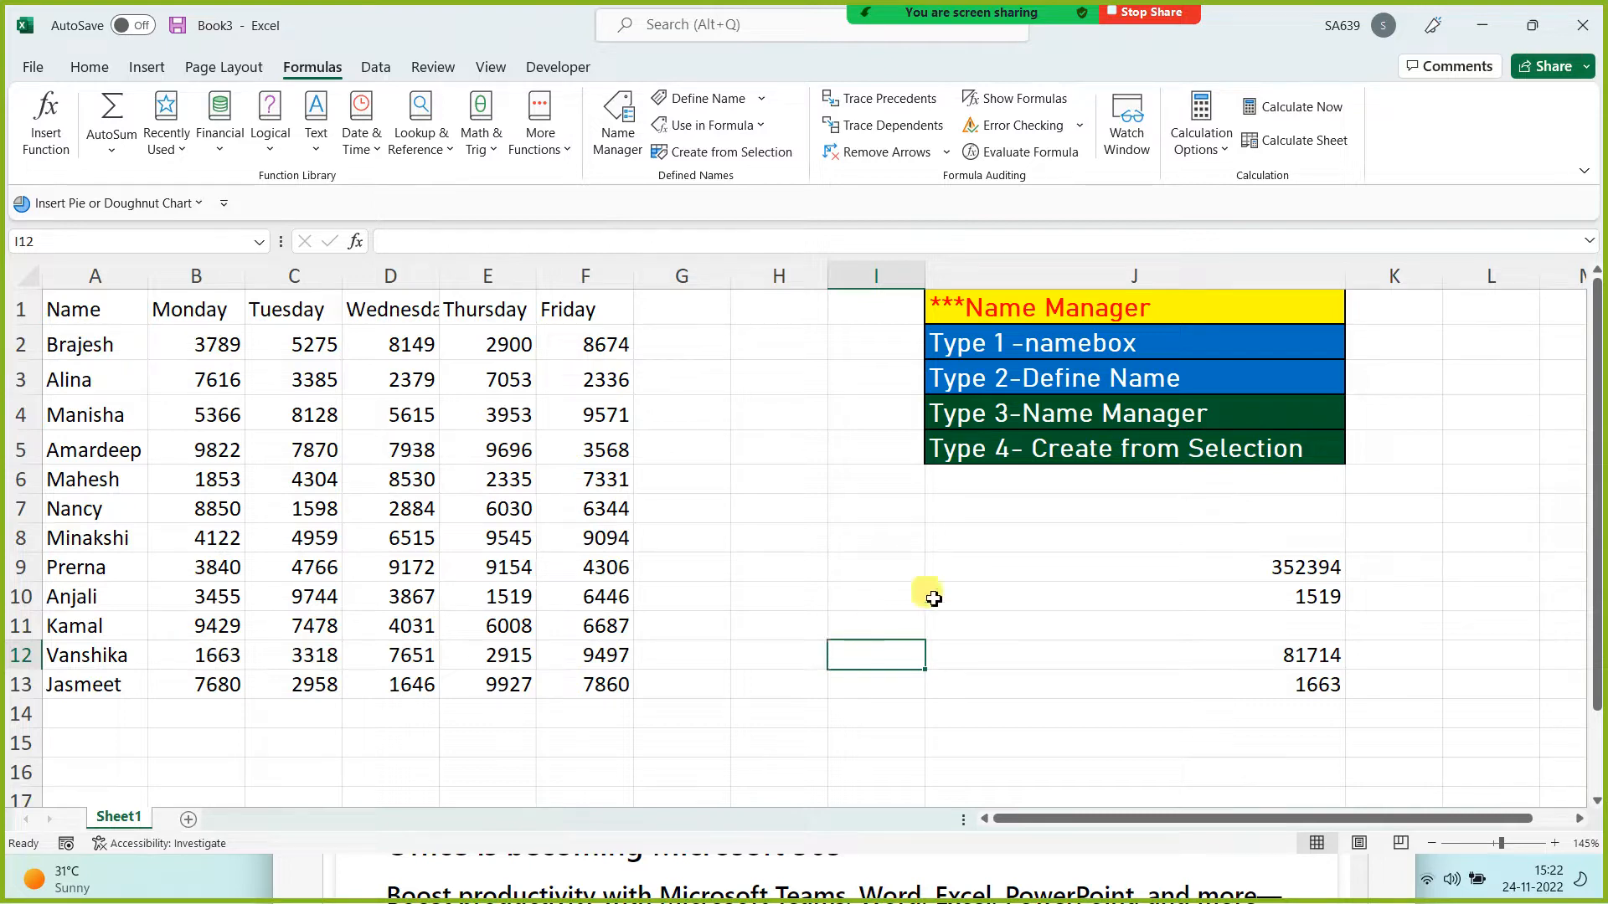
Step: Fill the Type 3-Name Manager note in J4 with blue, leaving the column J results visible
click(1010, 413)
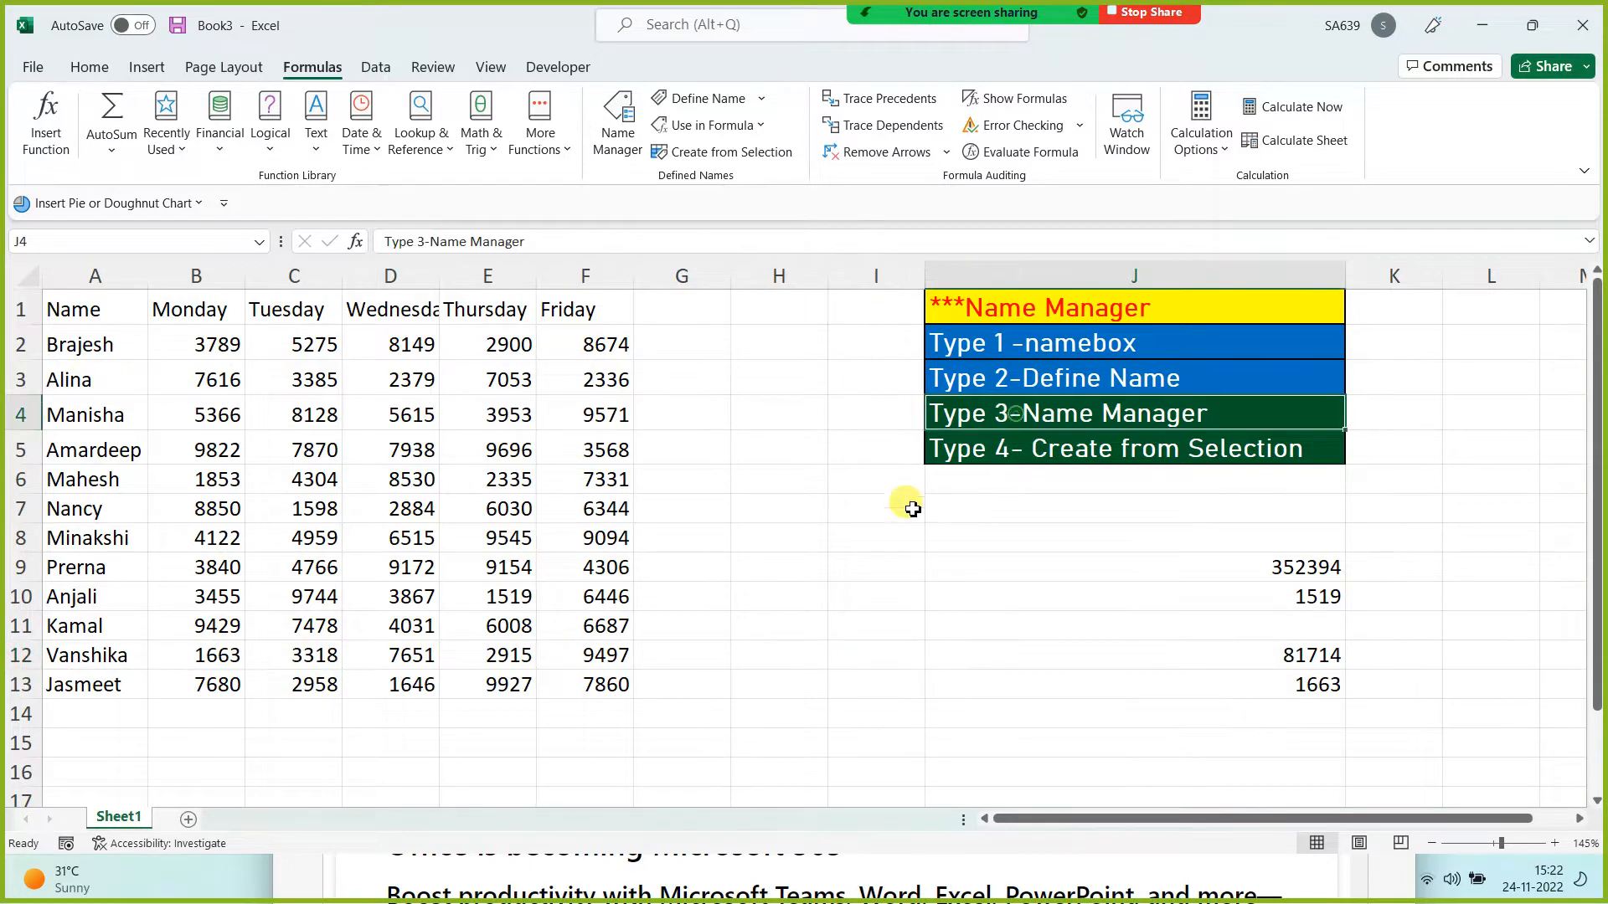
click(89, 67)
click(340, 139)
click(911, 524)
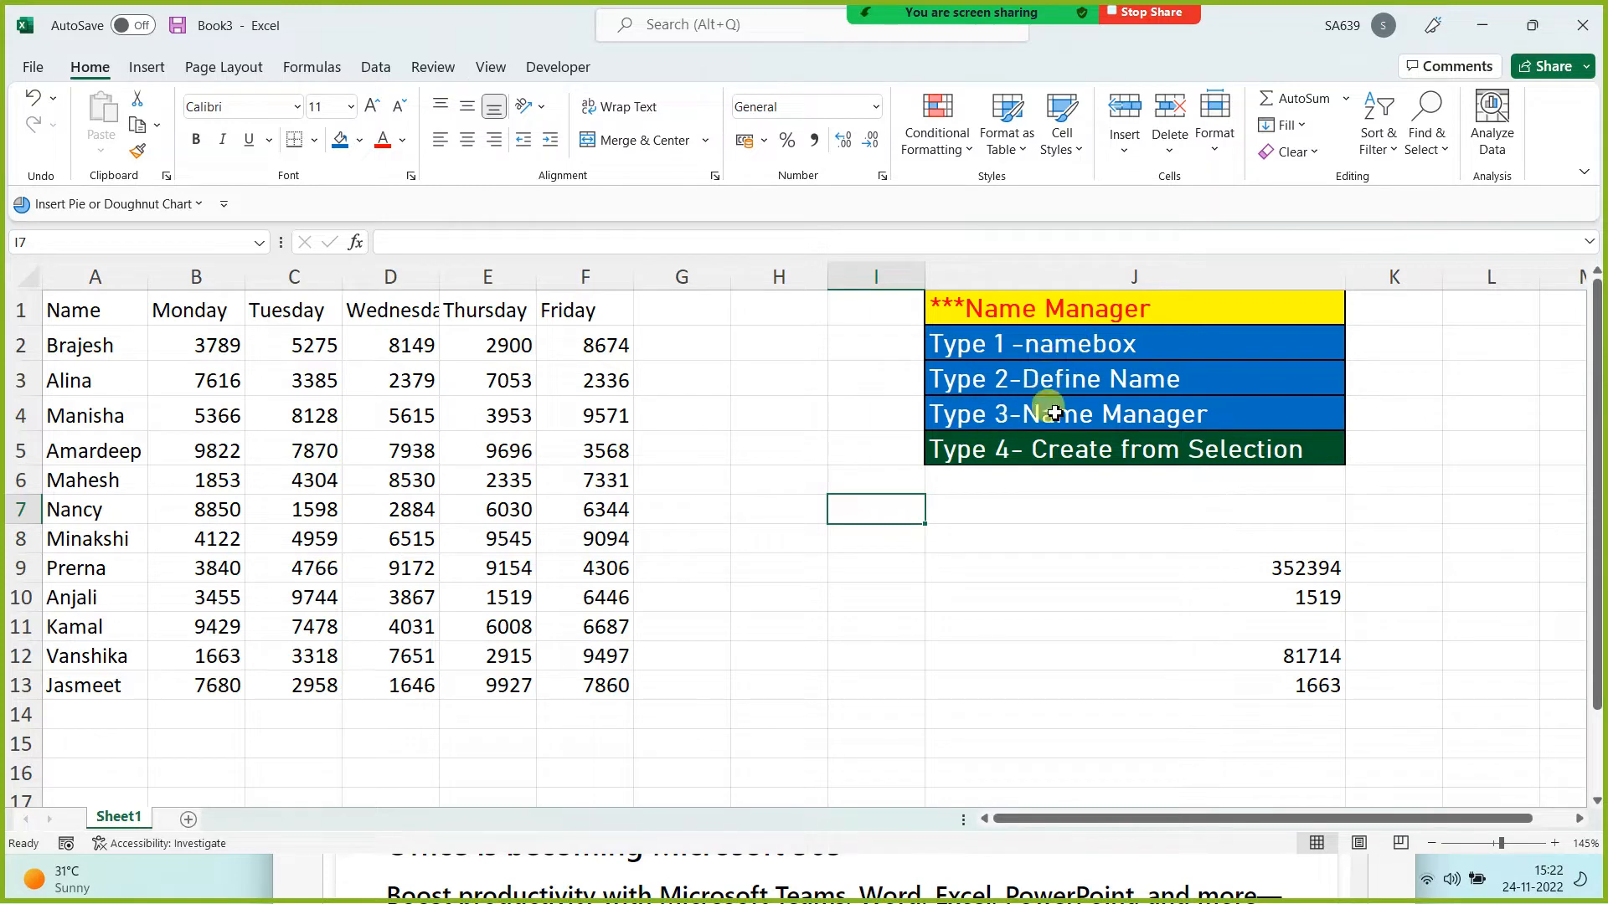
click(876, 595)
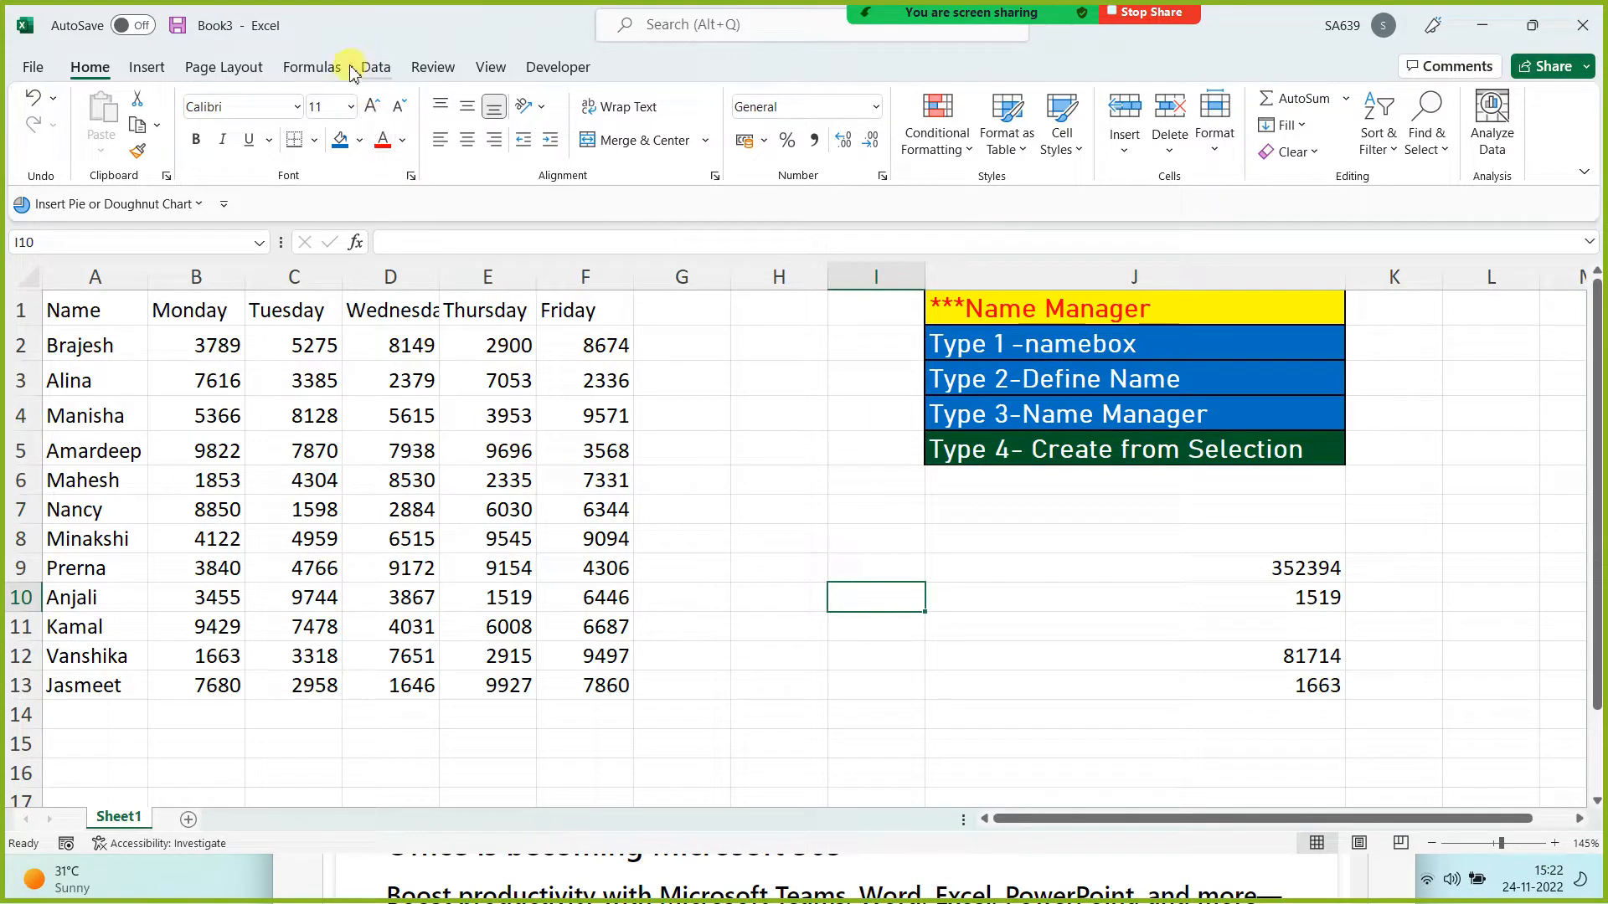
click(310, 67)
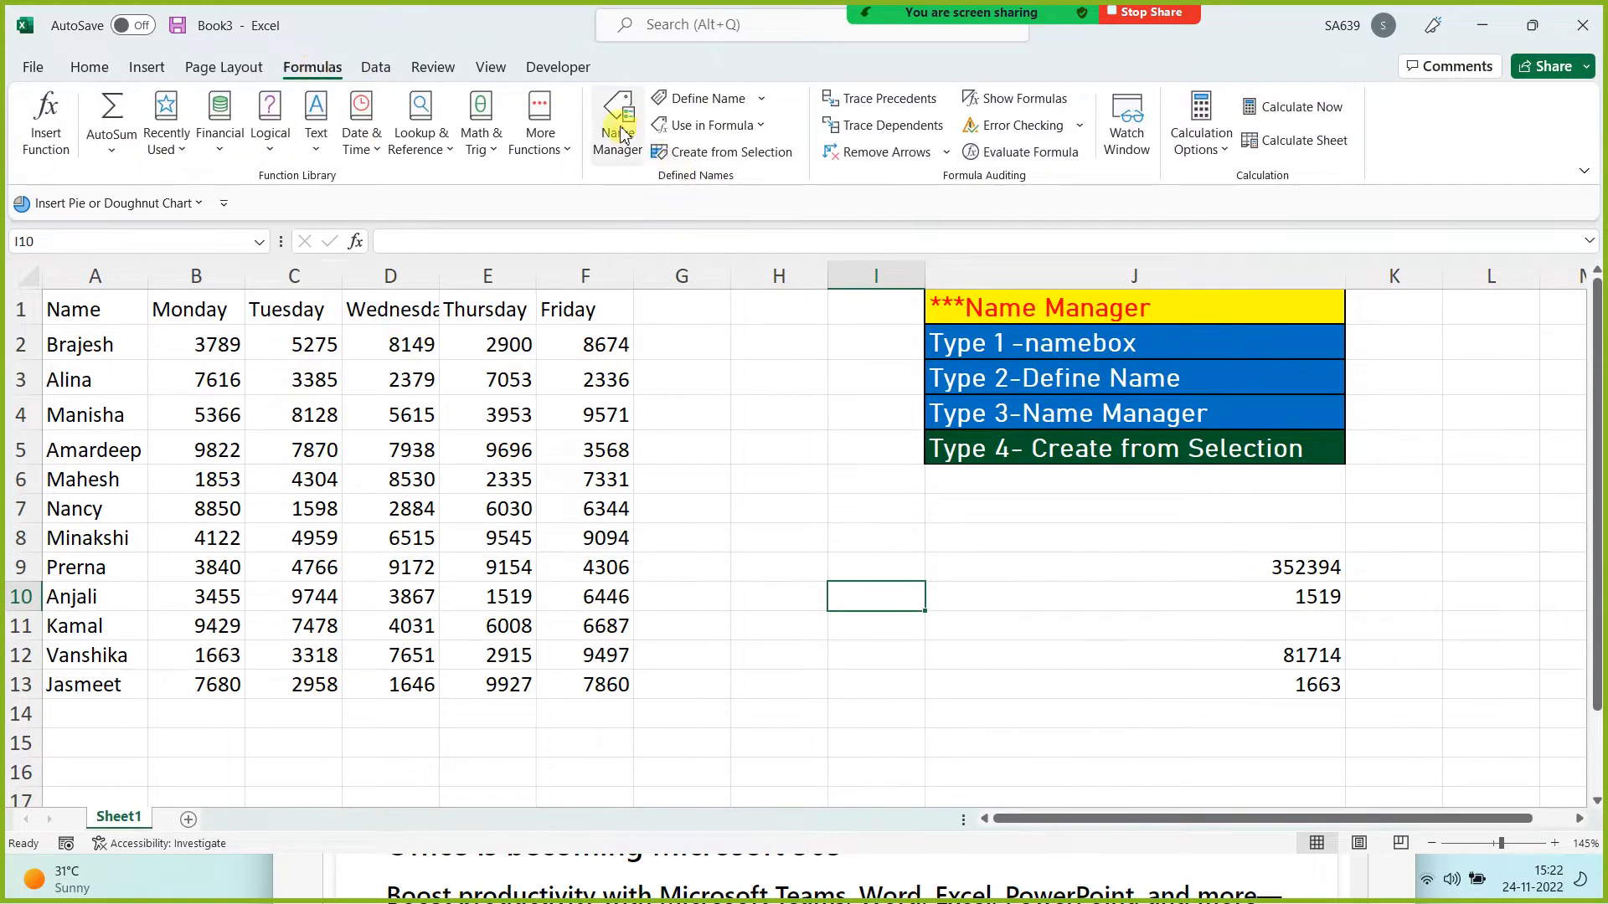
click(618, 132)
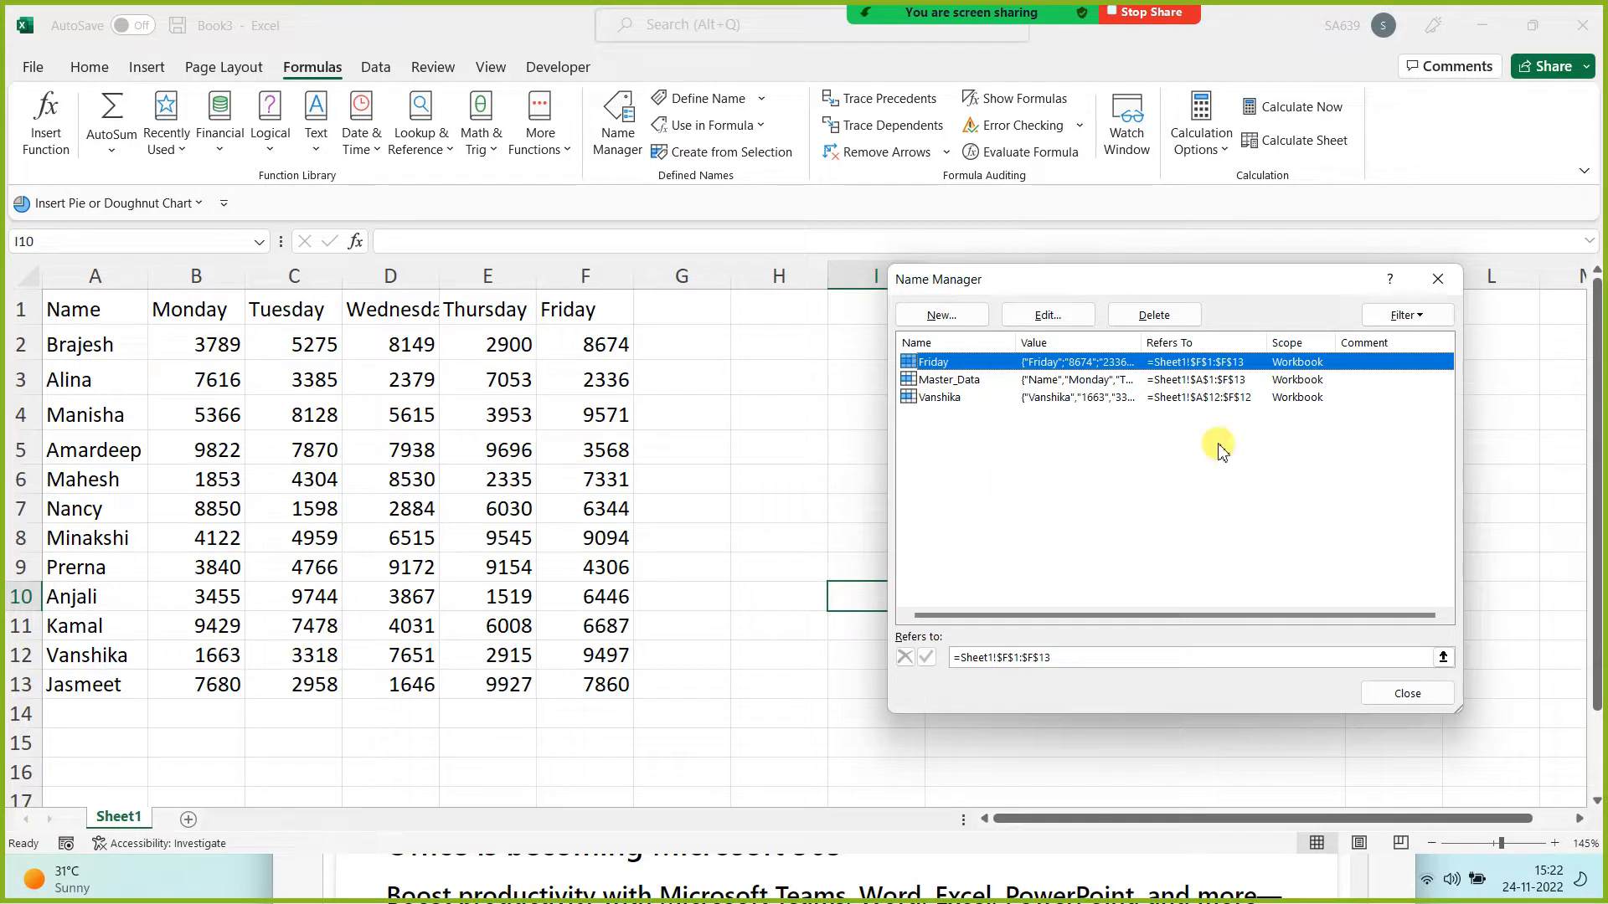
click(1438, 279)
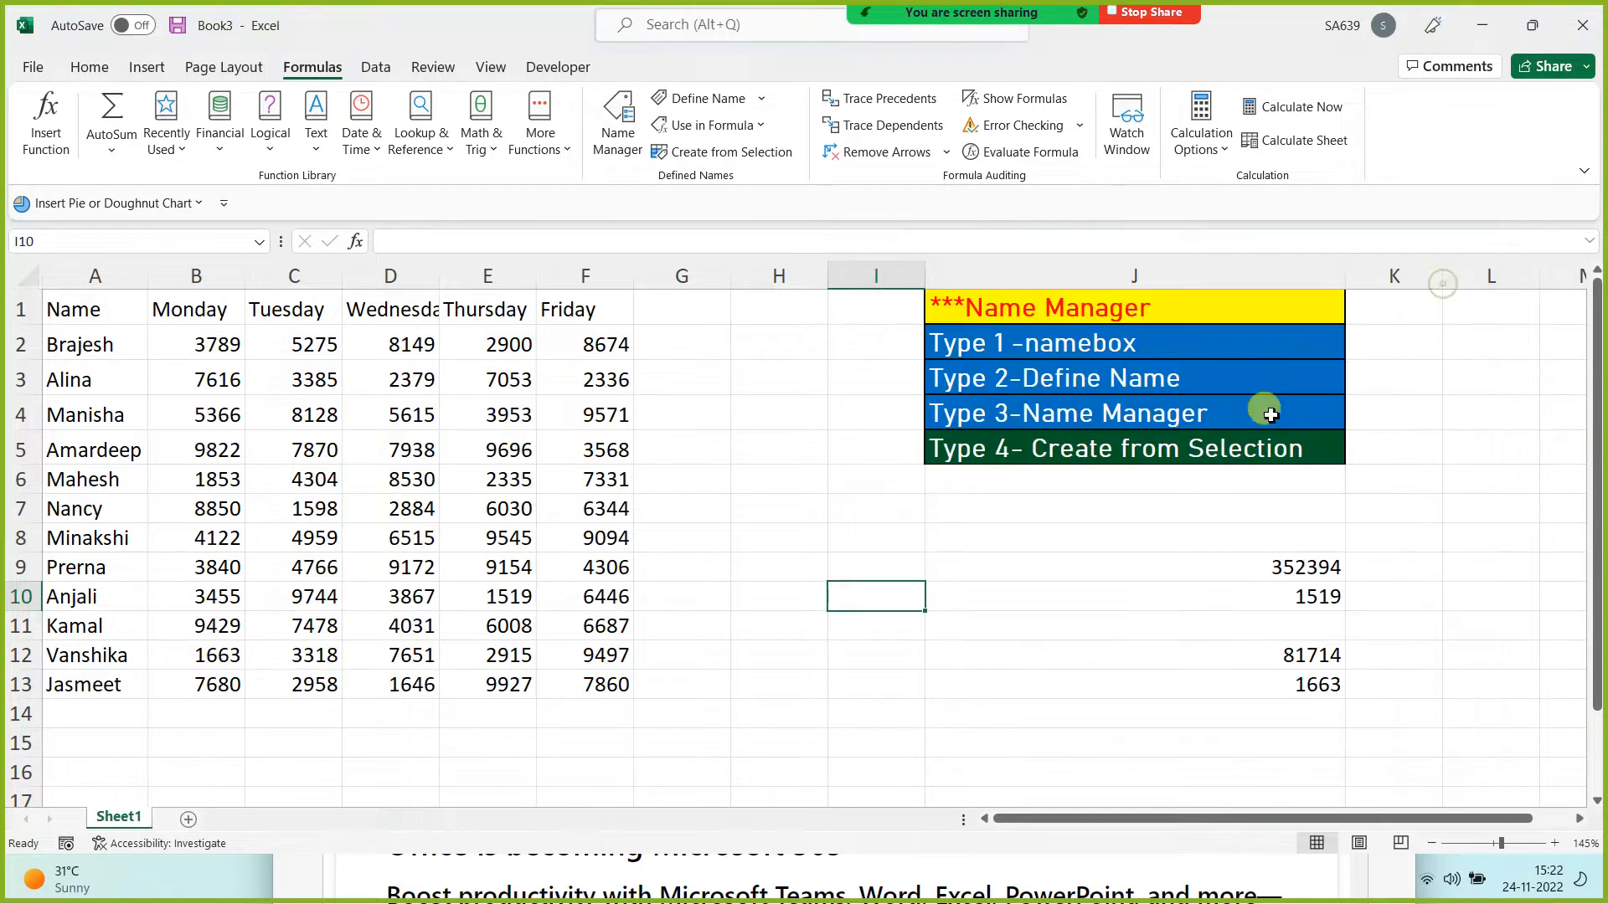
Step: Add a new name for Nancy's row A7:F7 in Name Manager, accepting the suggested name
click(771, 546)
drag(72, 508, 594, 515)
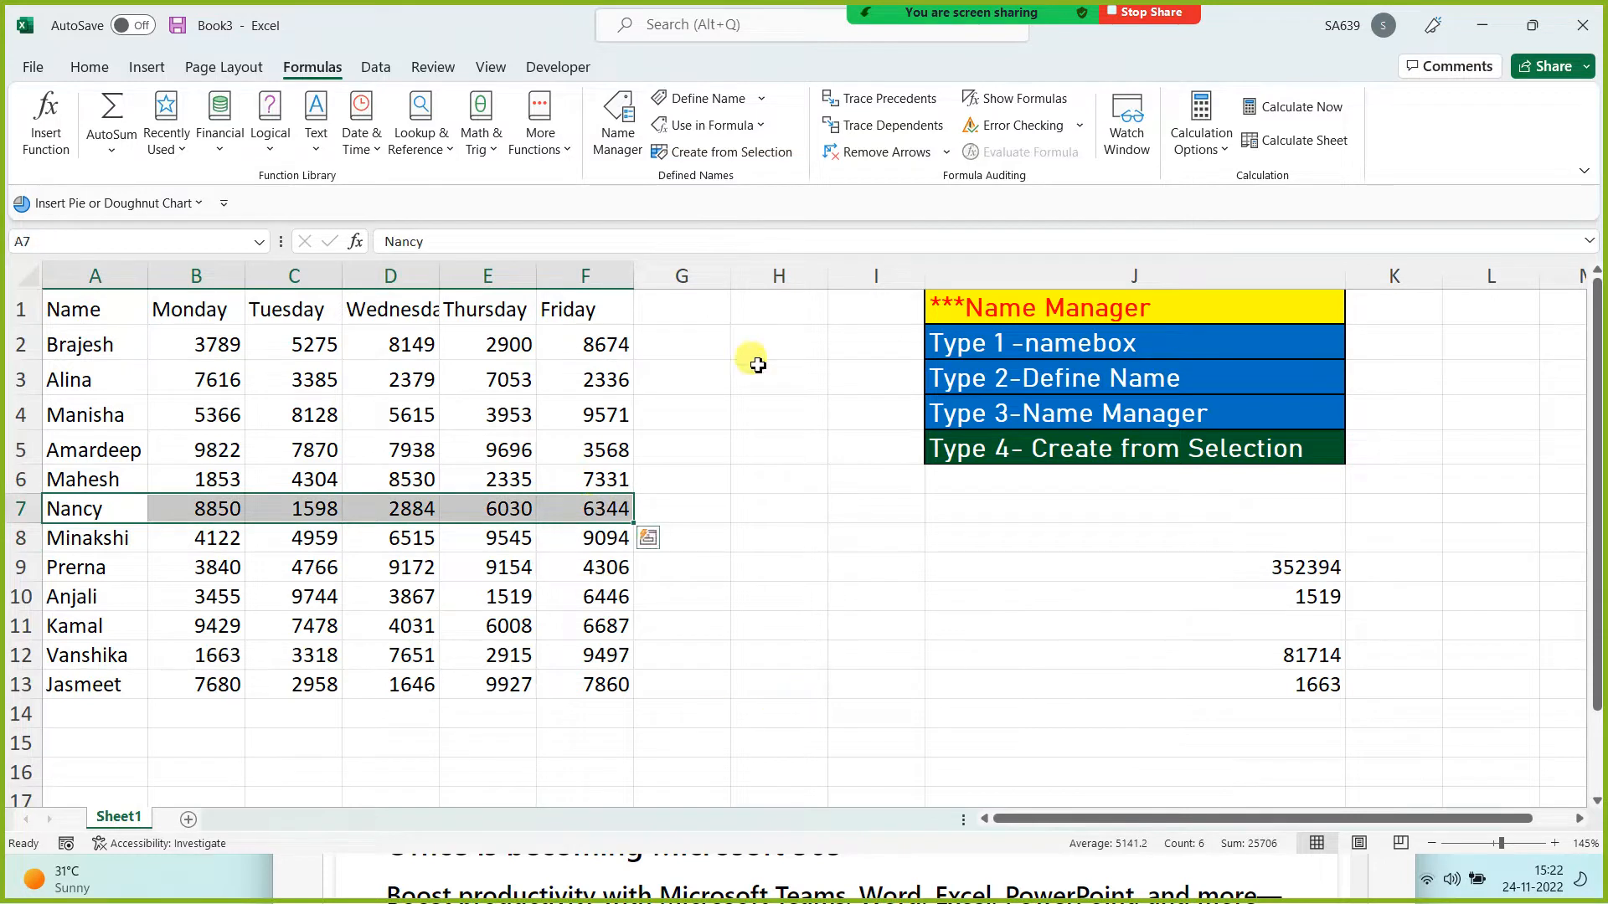
click(618, 119)
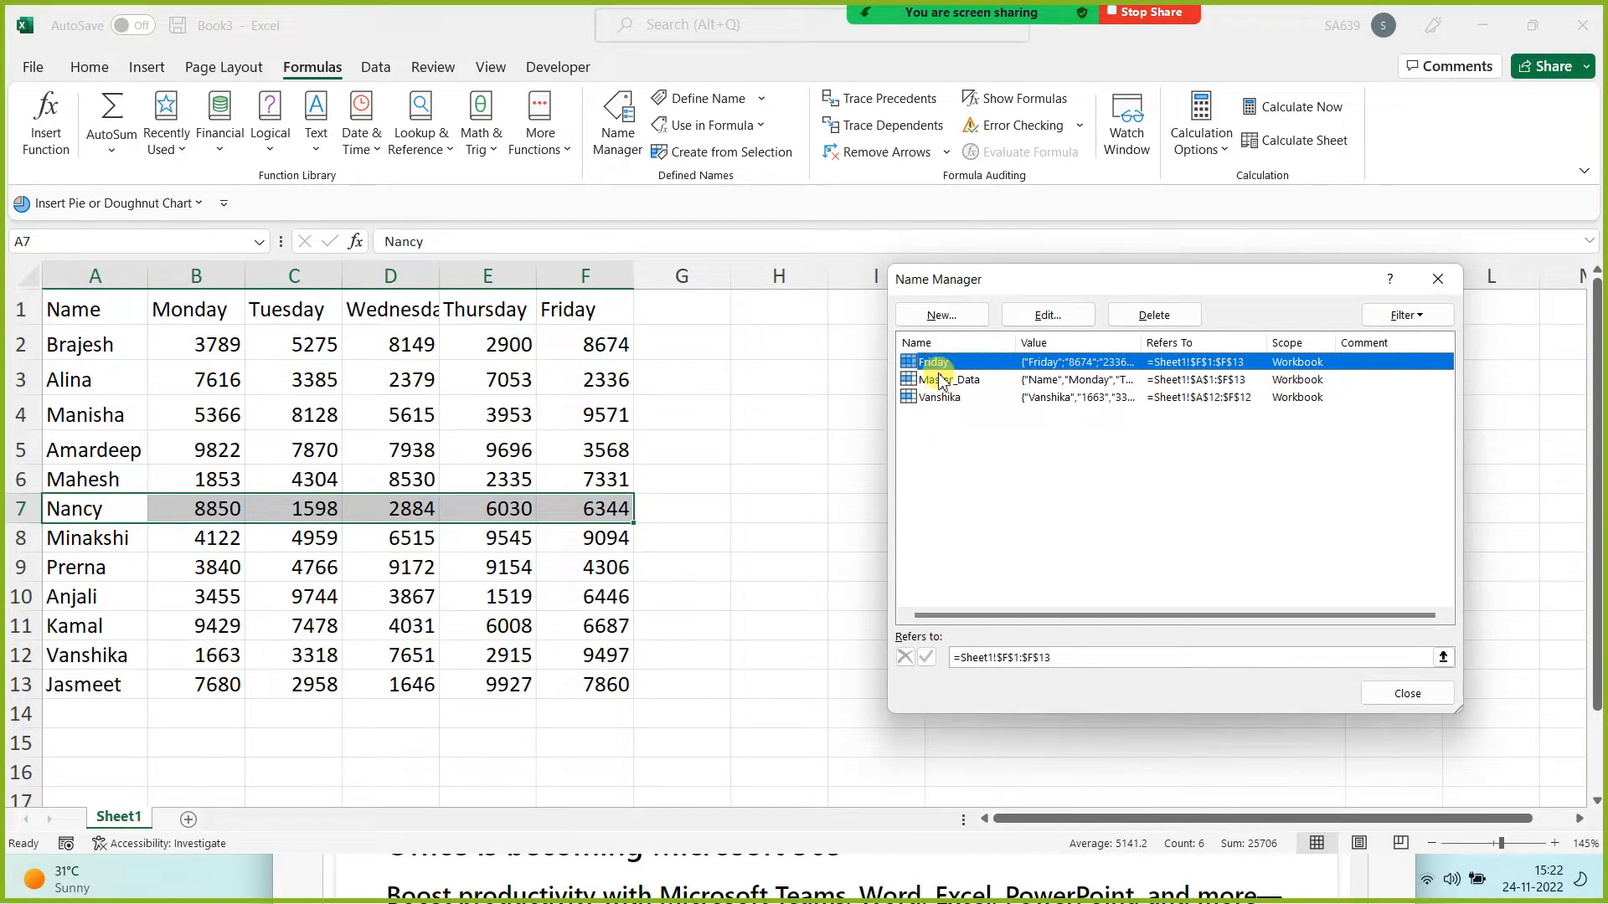
click(941, 315)
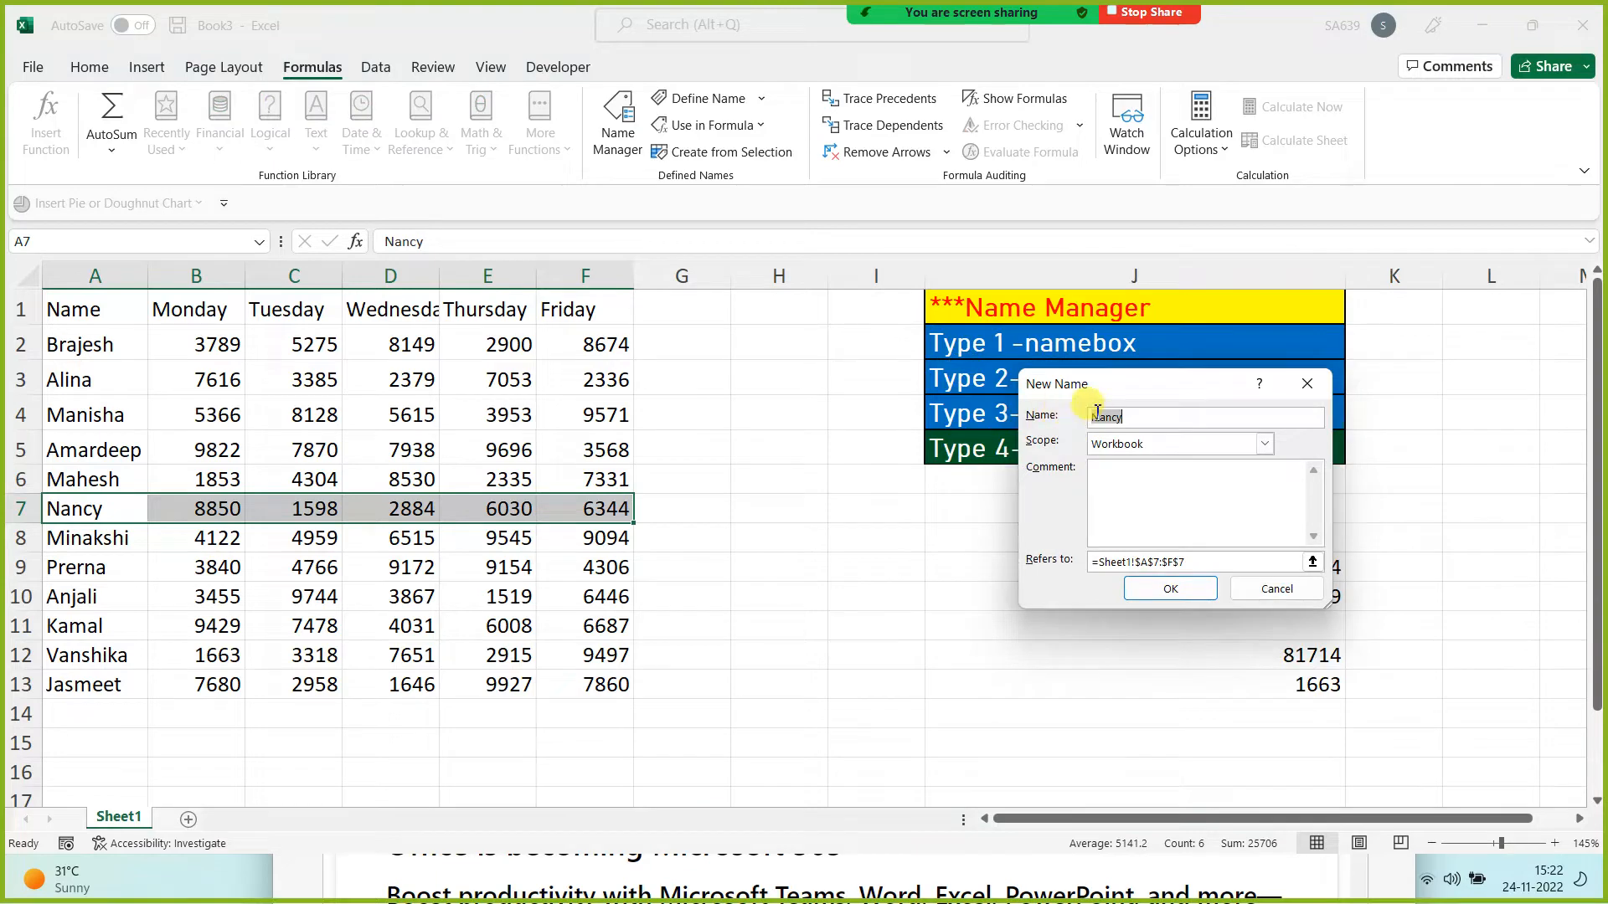
click(1172, 589)
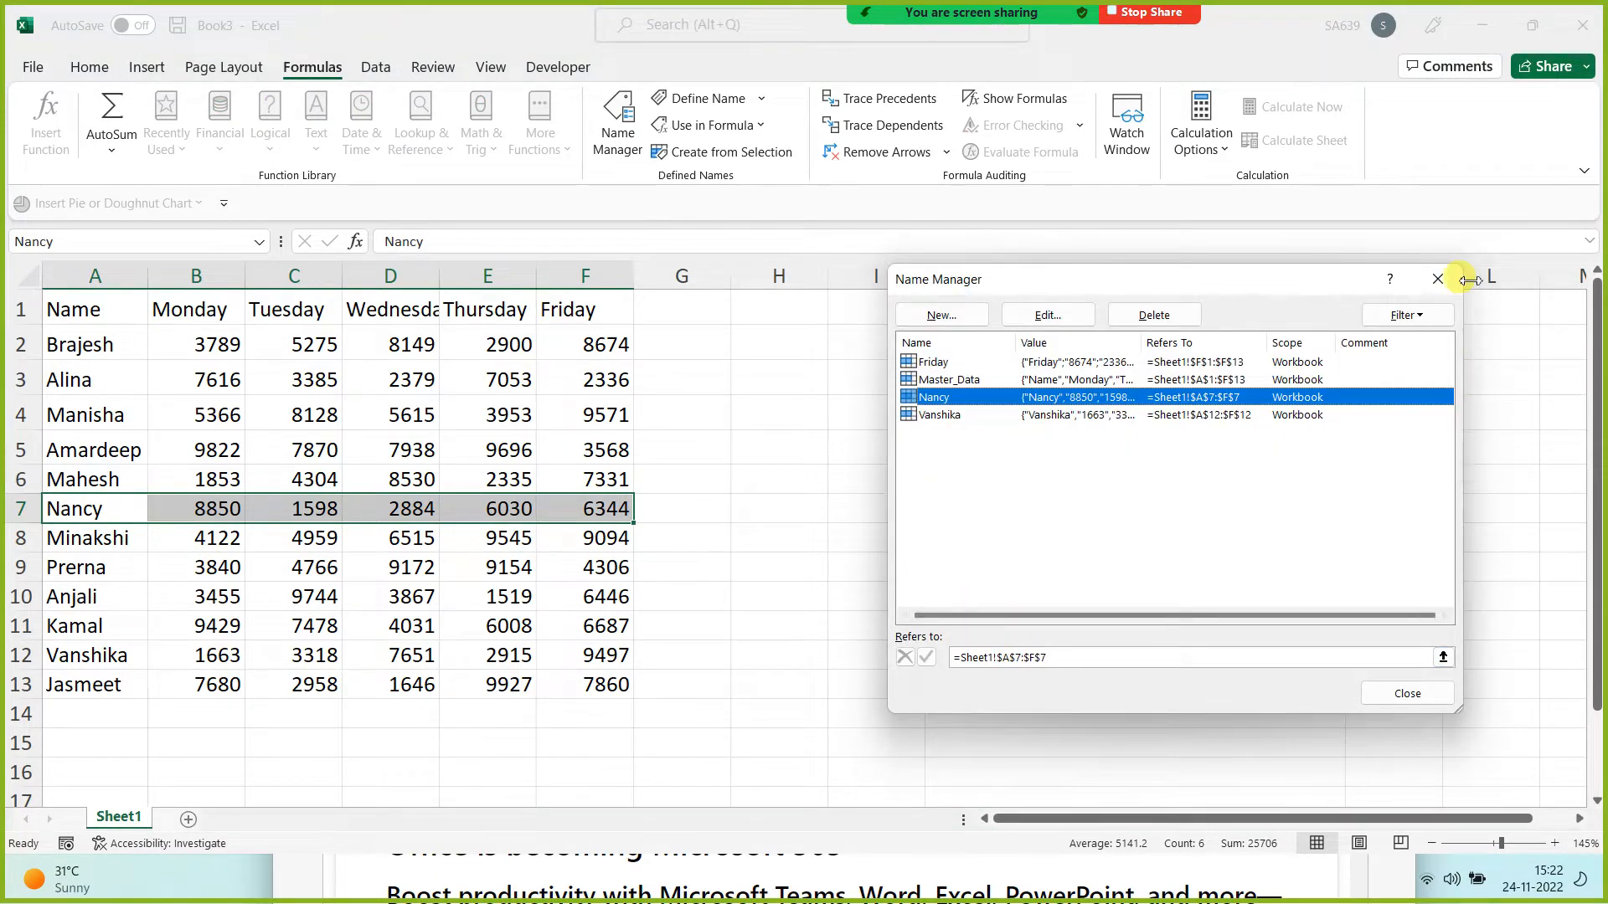
click(1437, 279)
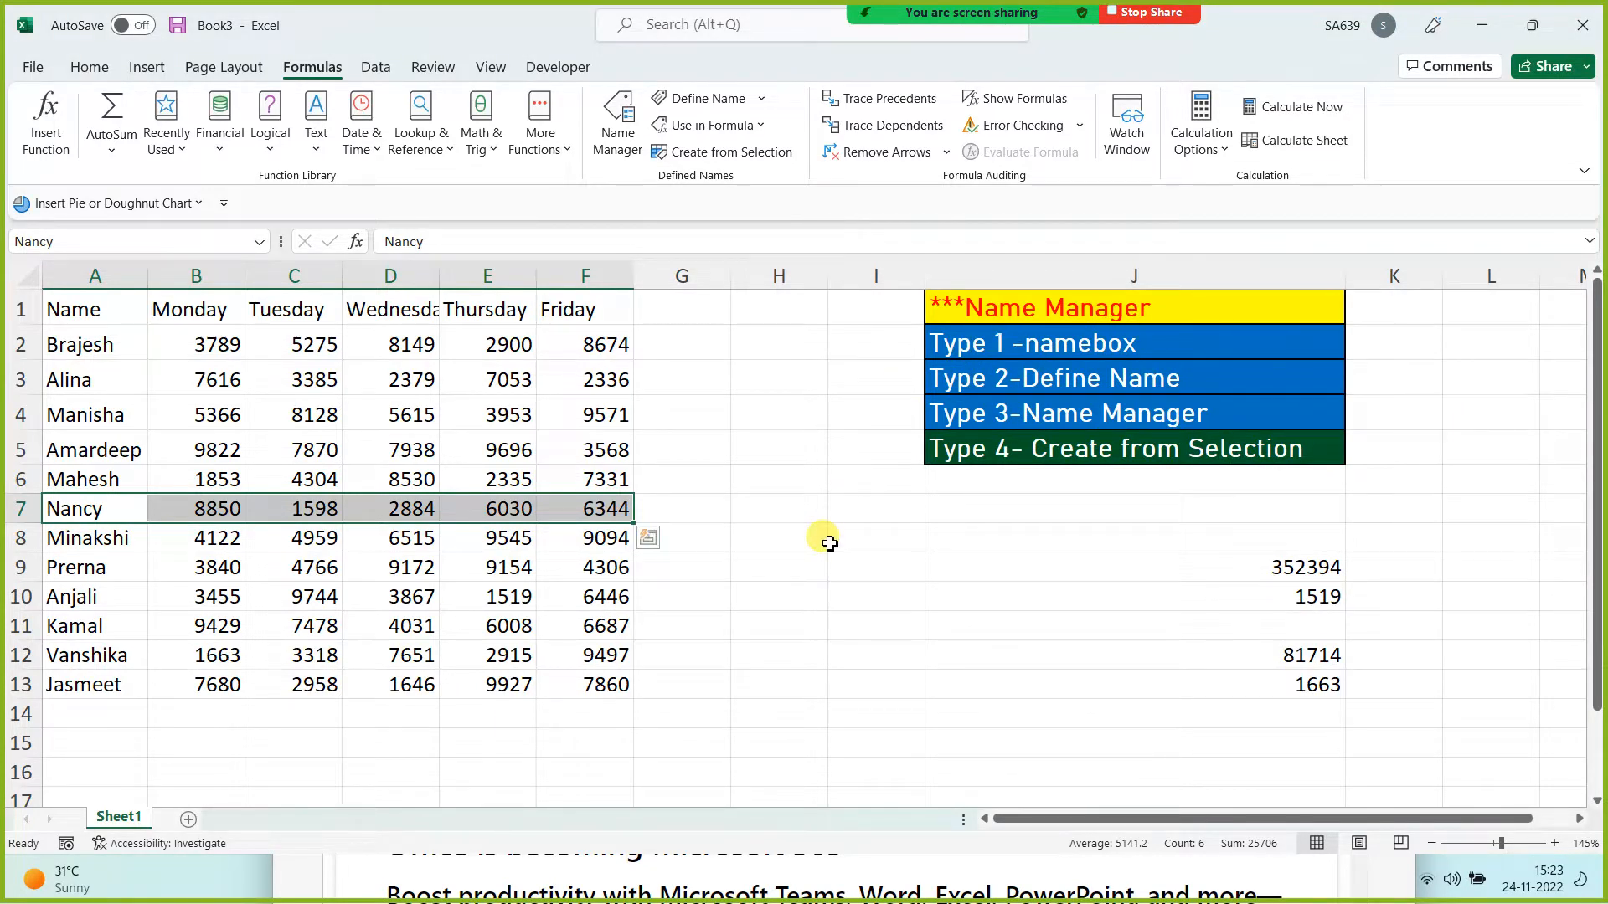
Step: Delete the defined names covering A12:F12 and A7:F7 in Name Manager
click(814, 563)
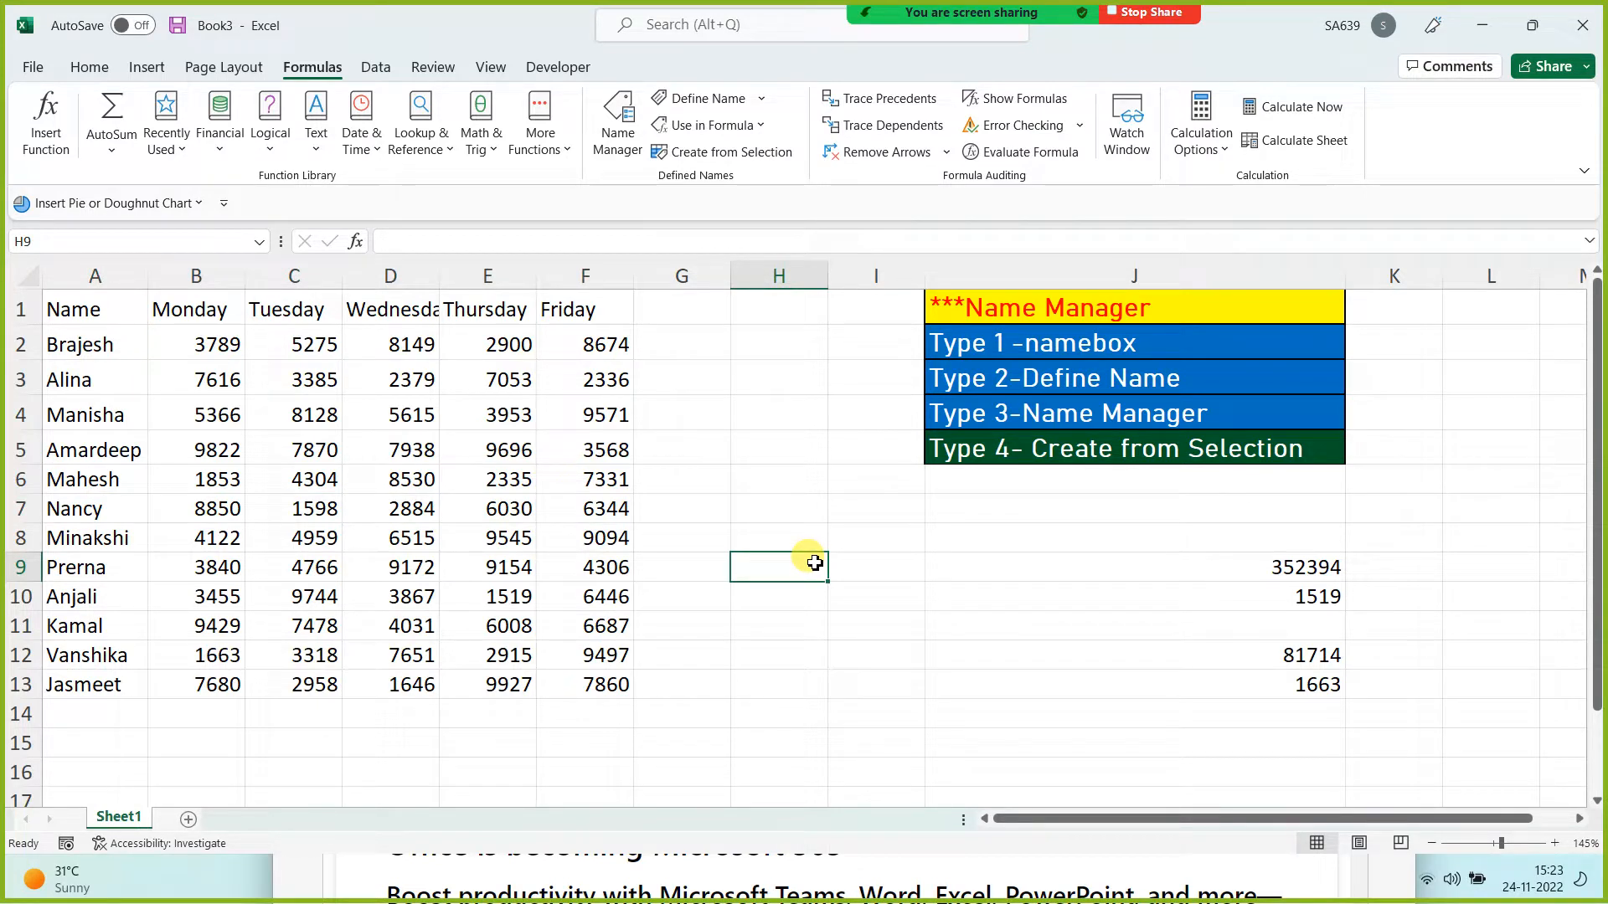
click(616, 124)
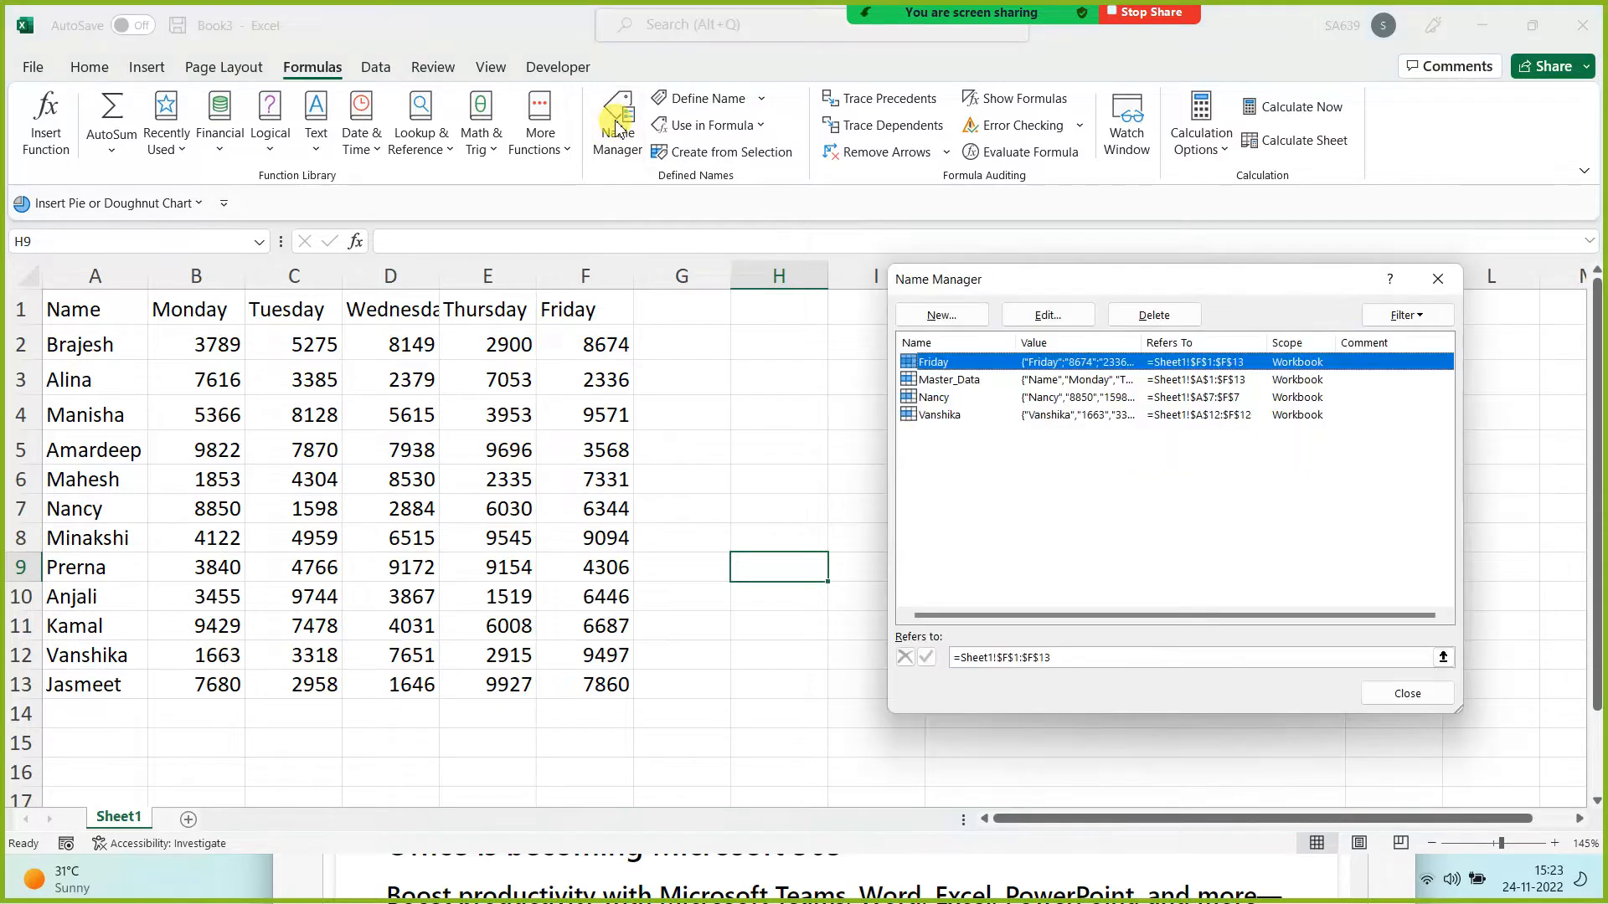
click(939, 415)
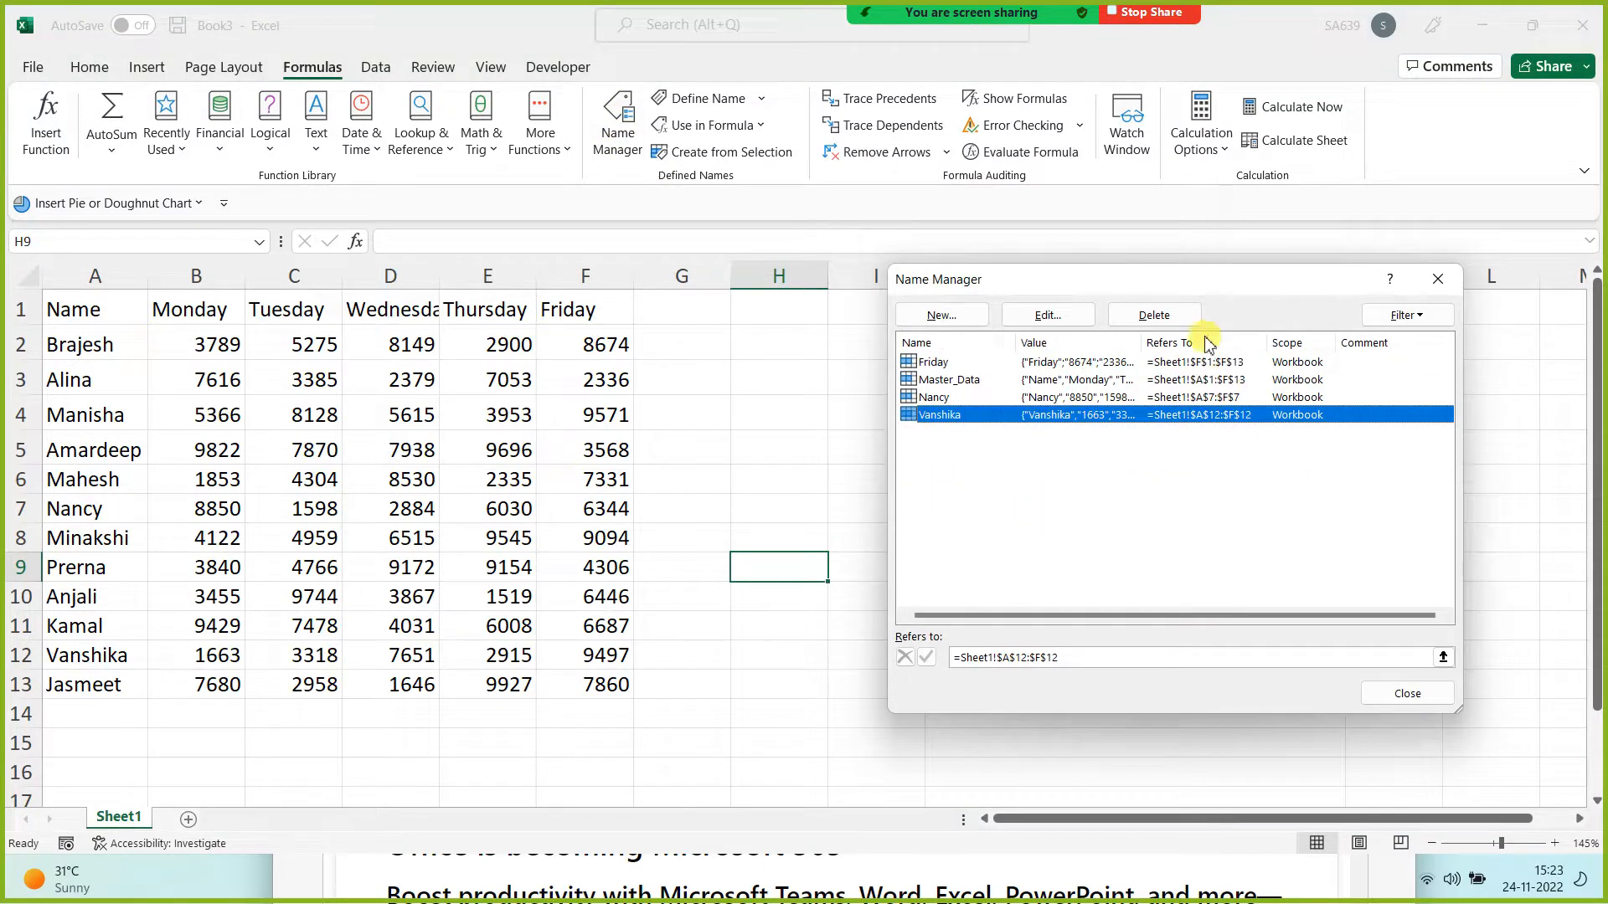
click(1154, 315)
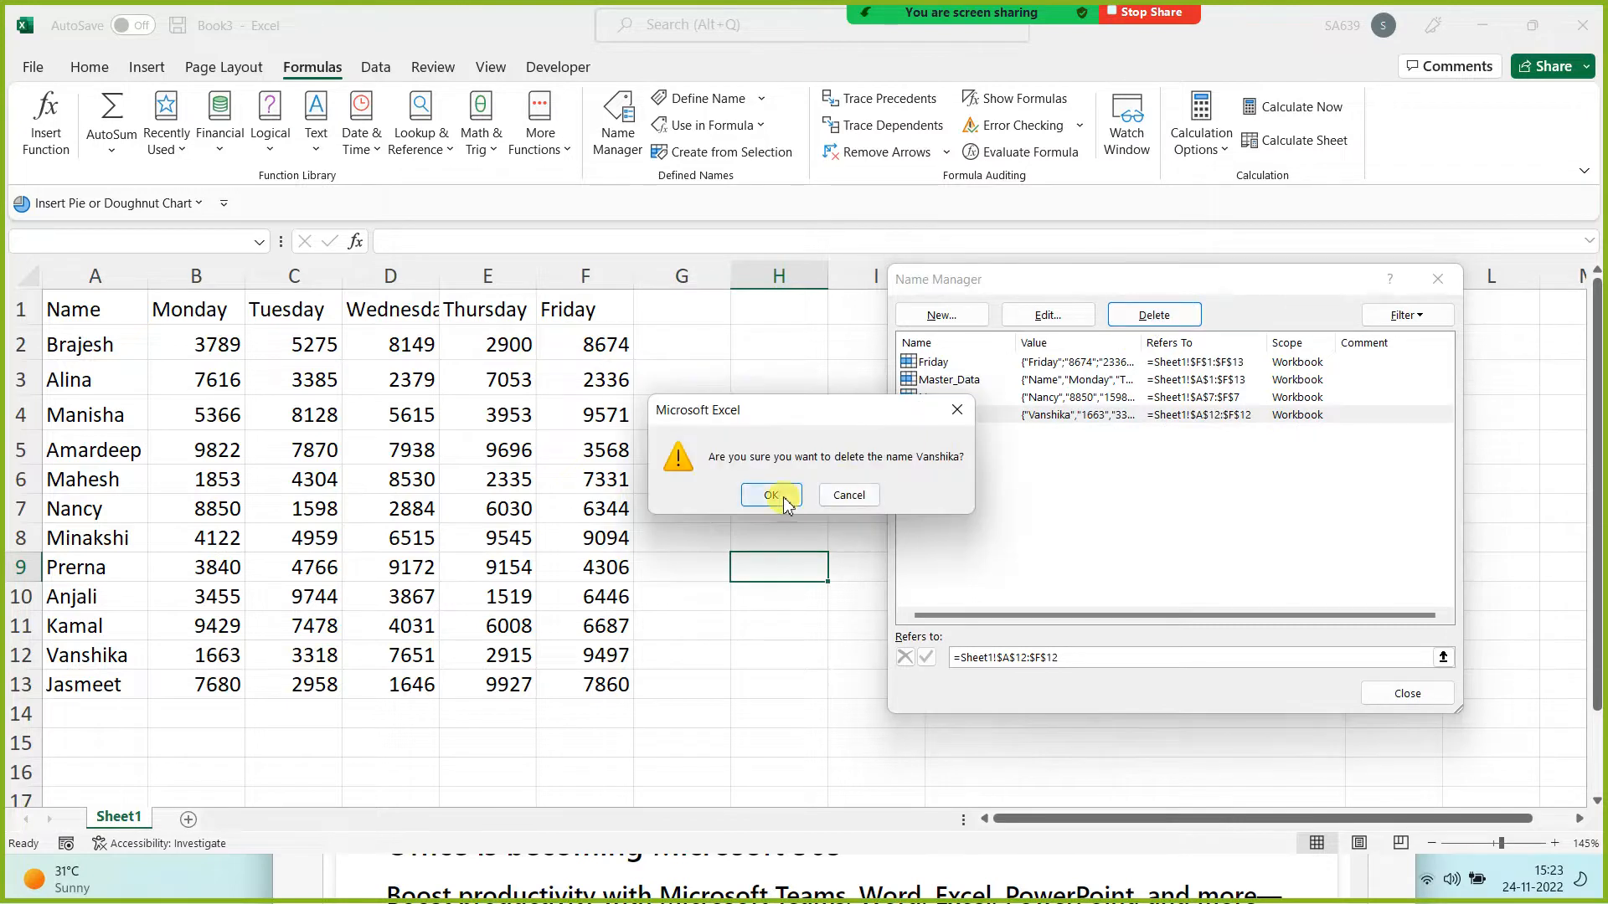
click(767, 495)
click(954, 397)
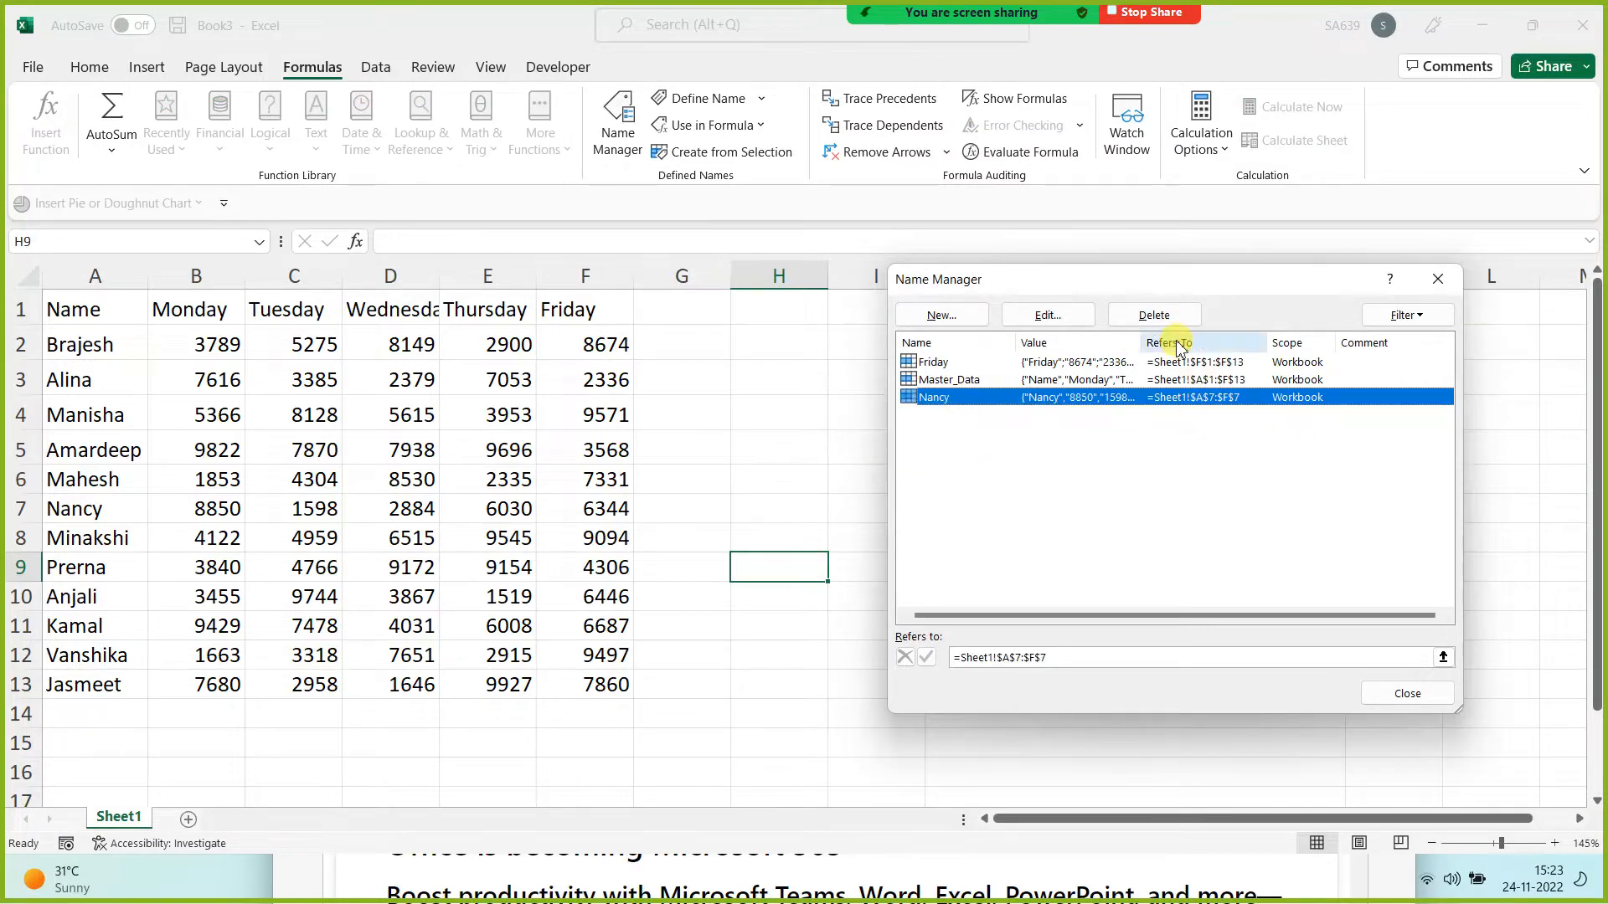
click(1154, 314)
click(781, 498)
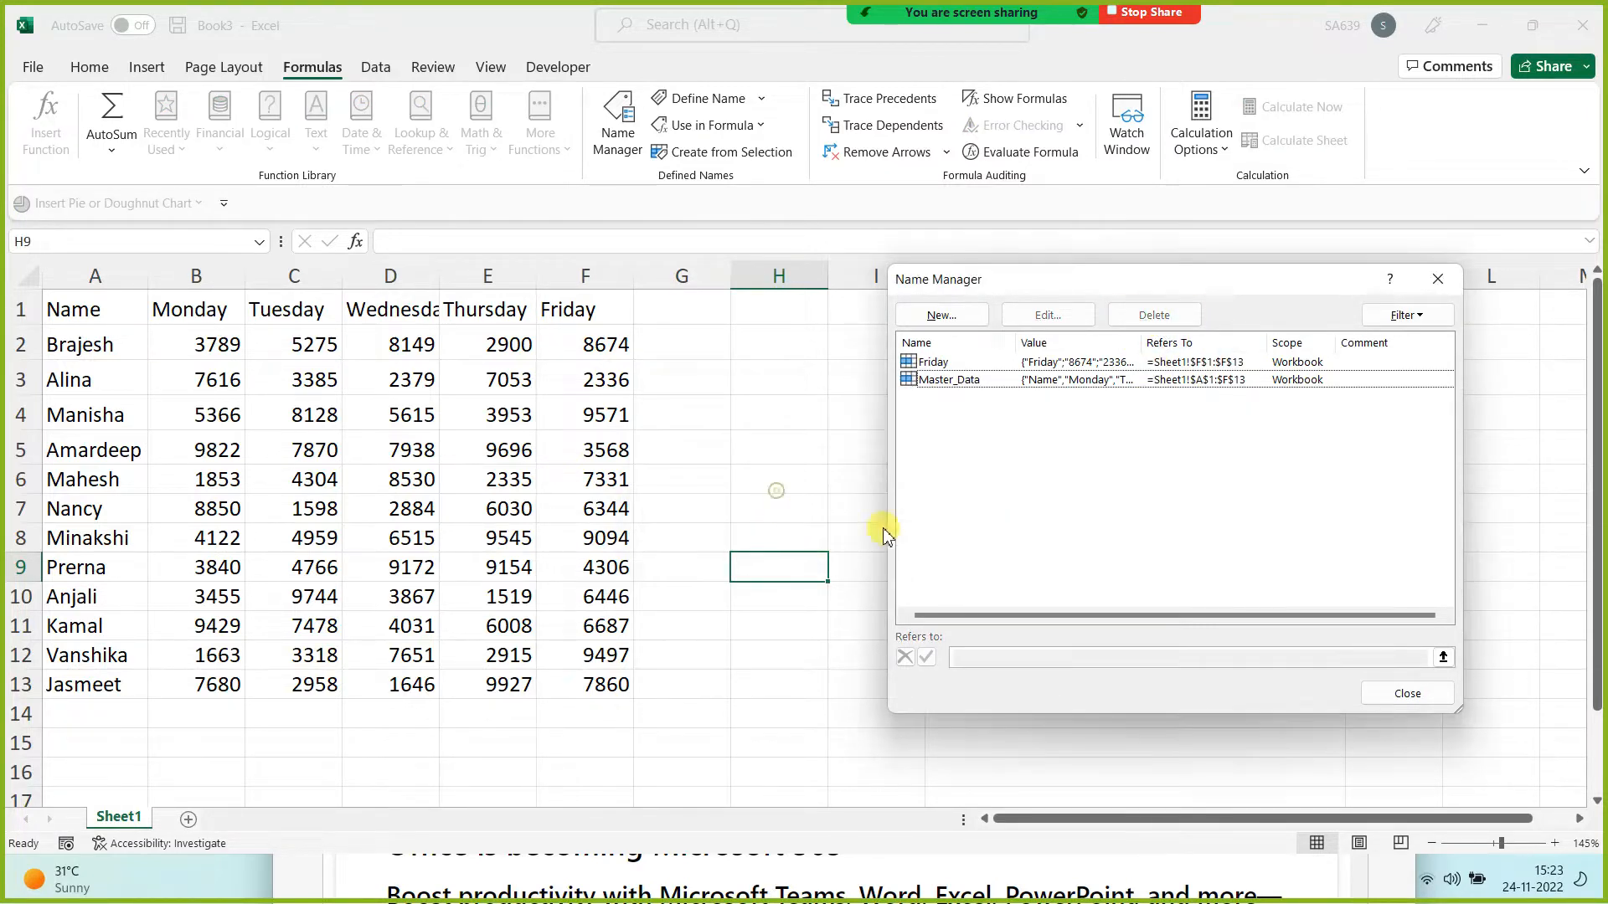
Step: Delete the remaining Friday and Master_Data names, leaving the list empty
drag(999, 523, 763, 253)
click(1147, 325)
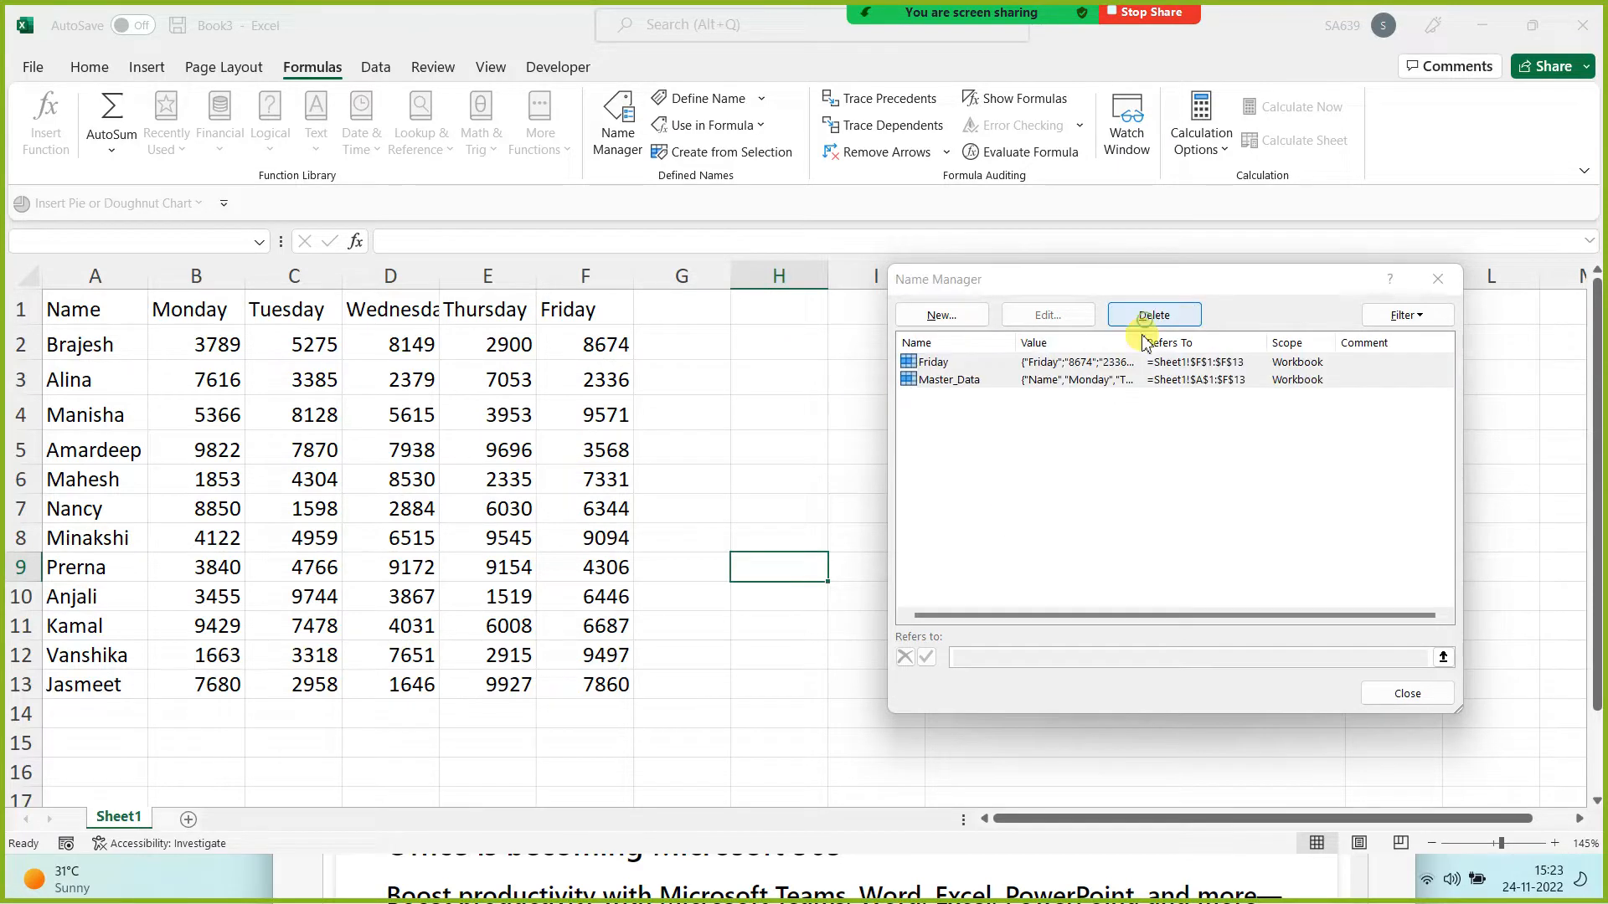
click(784, 495)
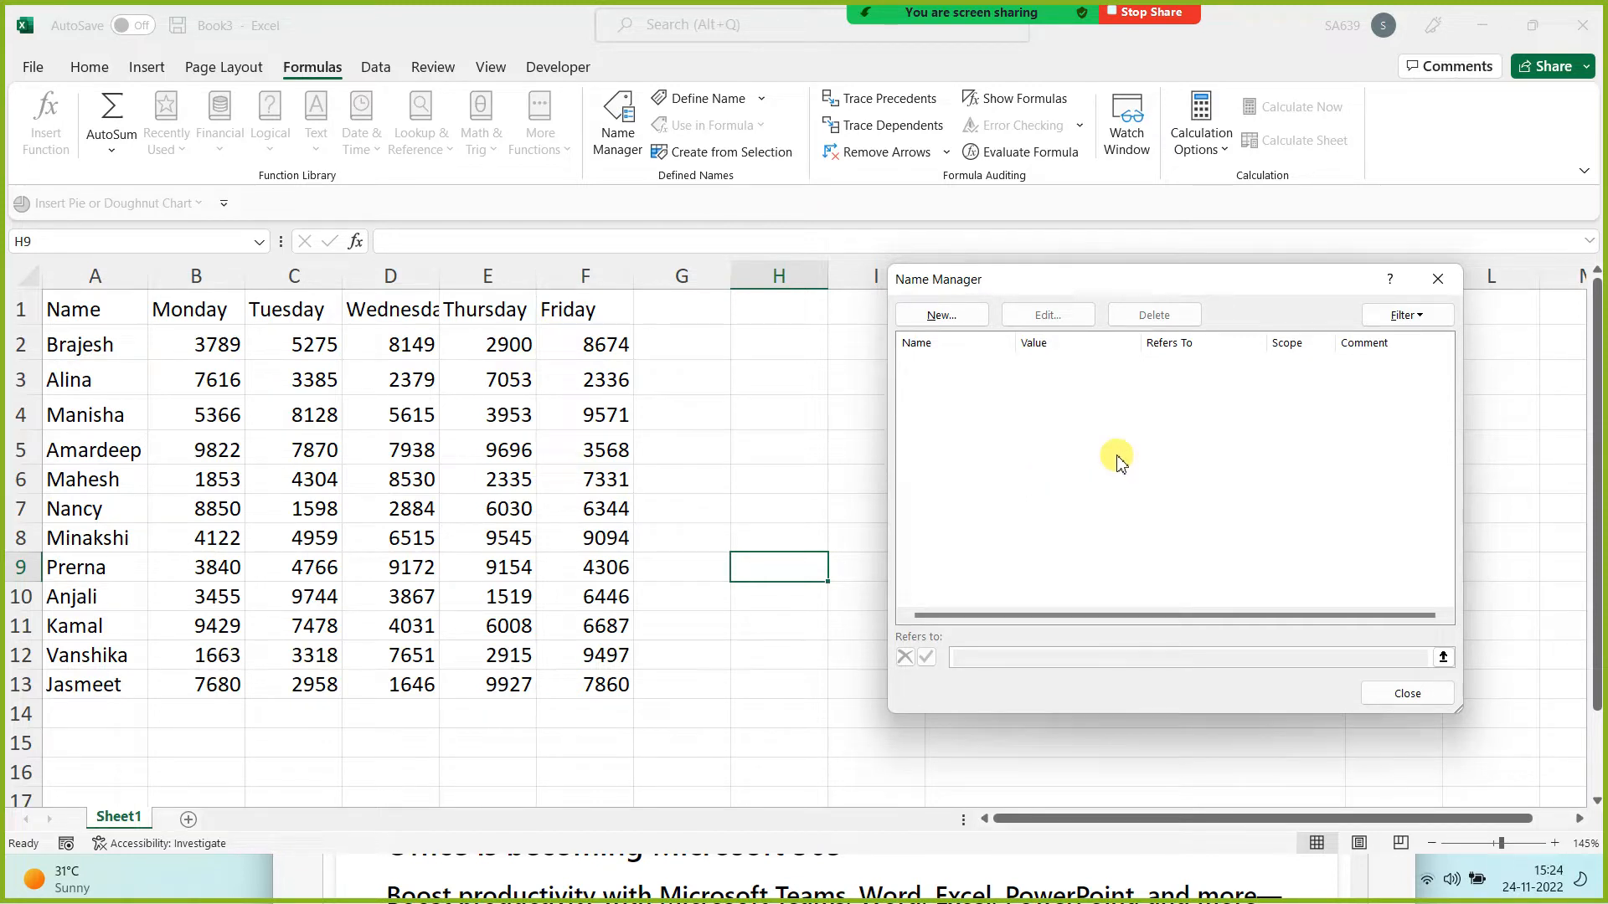
click(1438, 284)
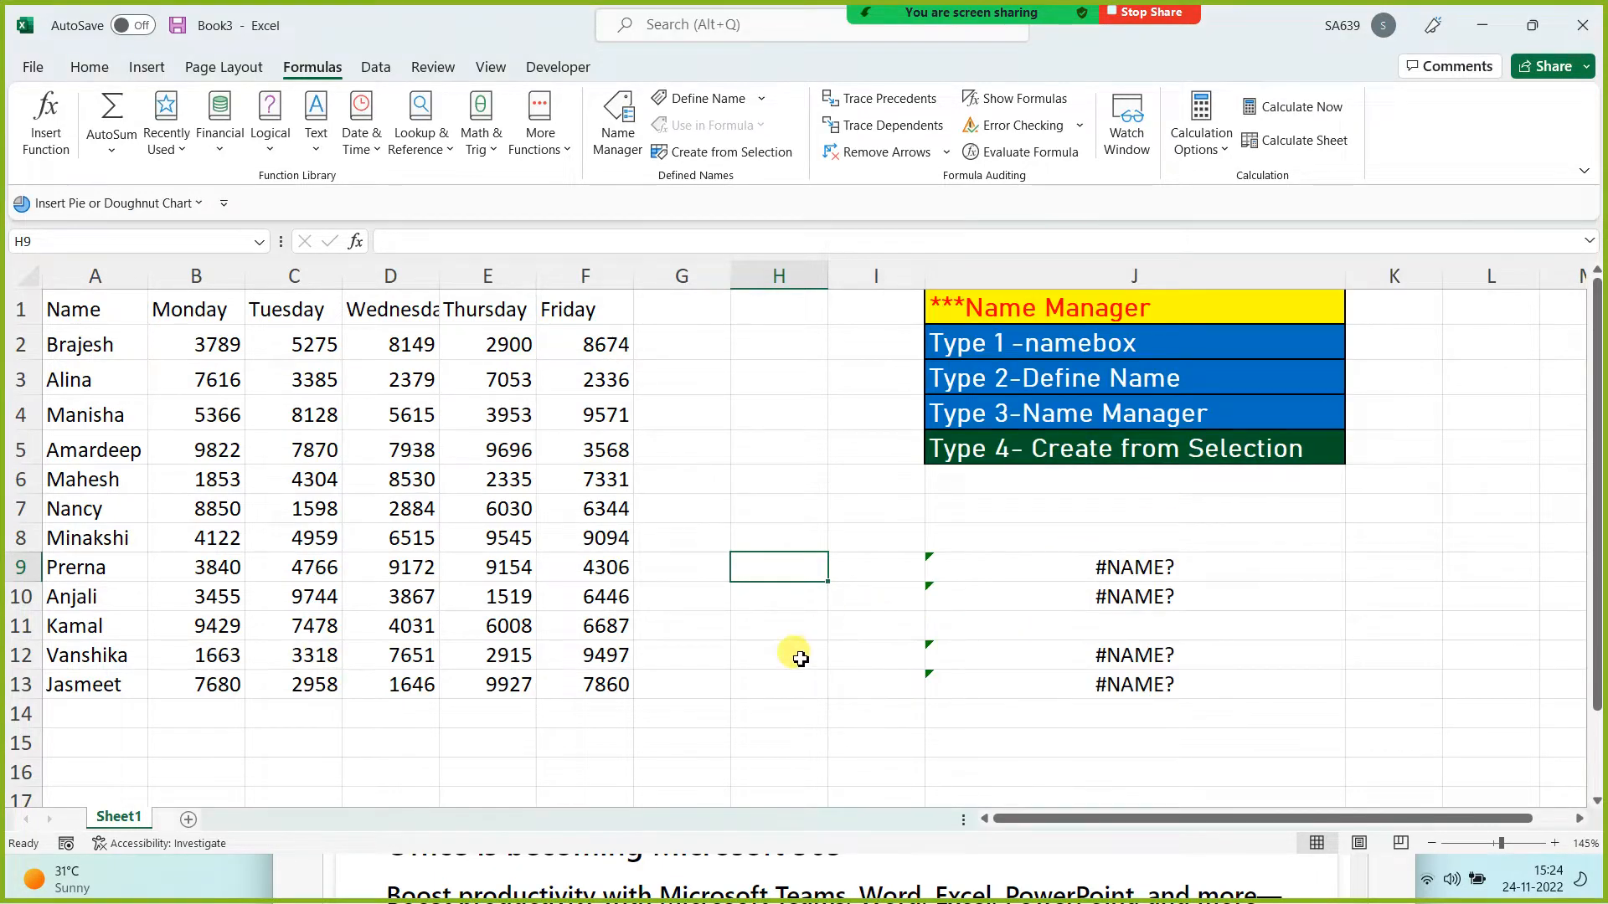
Step: Inspect J9's =SUM(Master_Data) and J13's =MIN(Vanshika), both now showing #NAME?
drag(1114, 502, 1104, 778)
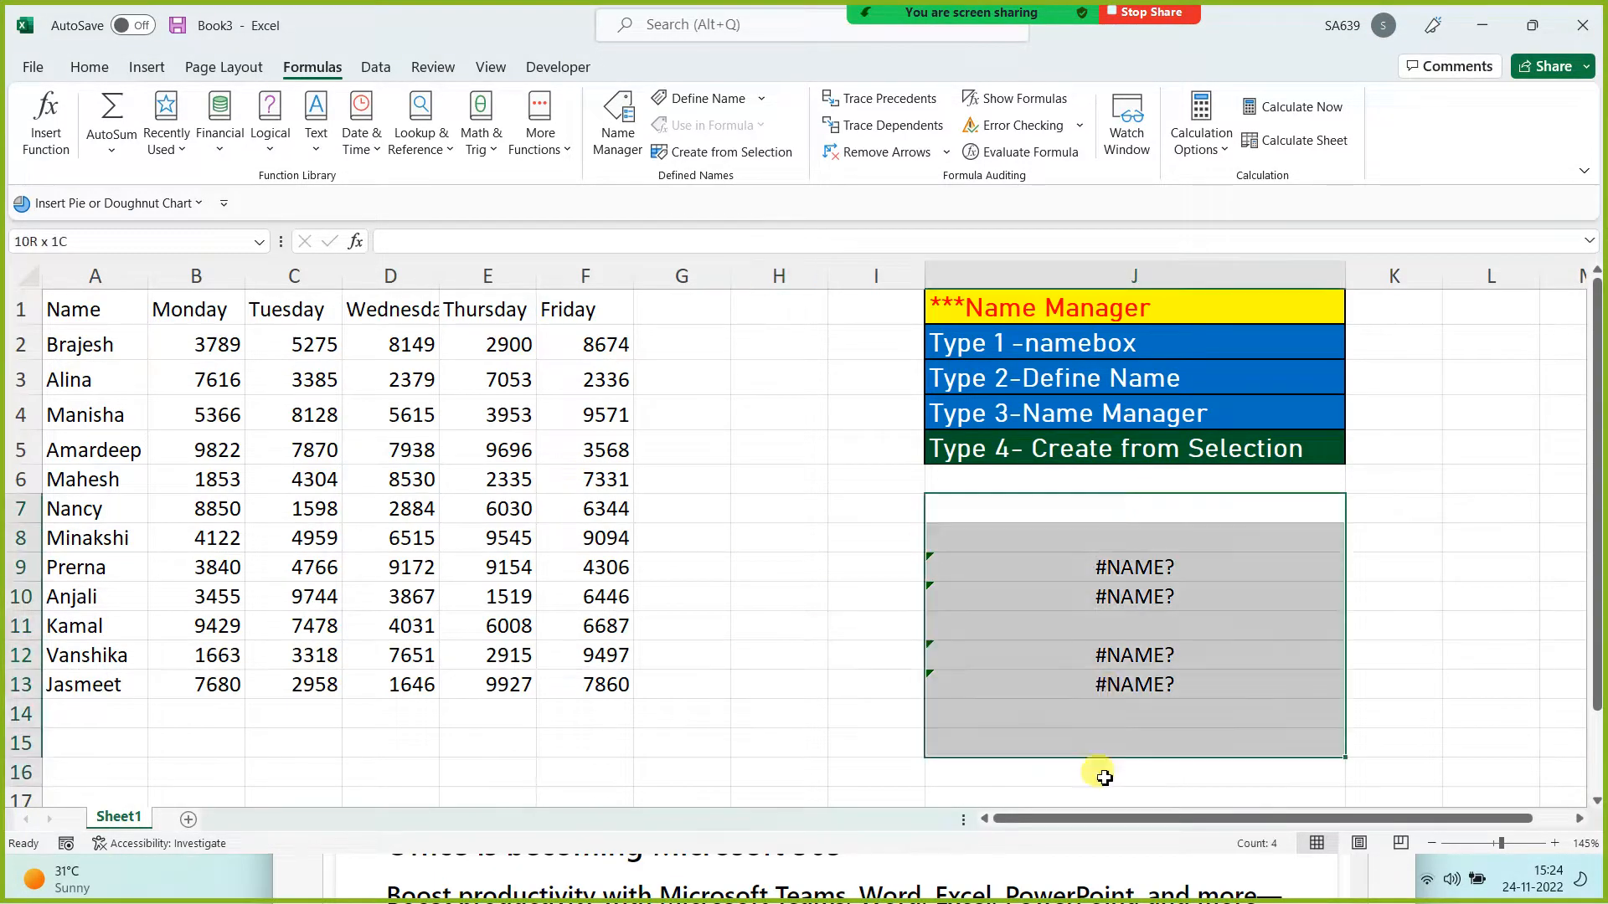
click(791, 685)
click(1122, 568)
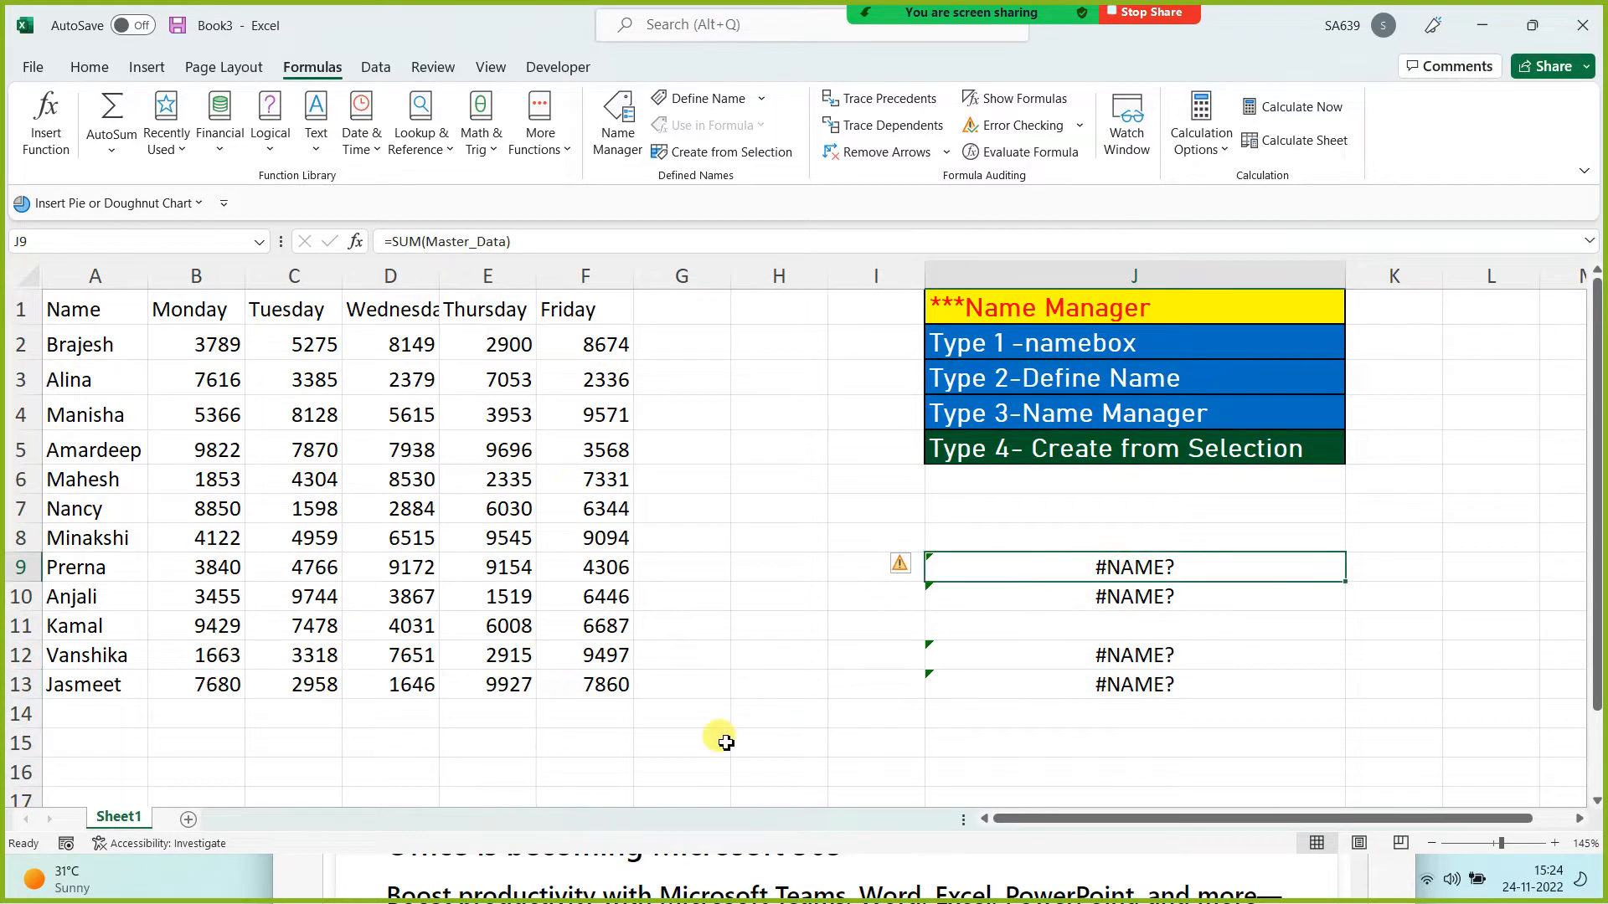
drag(1154, 618, 1154, 606)
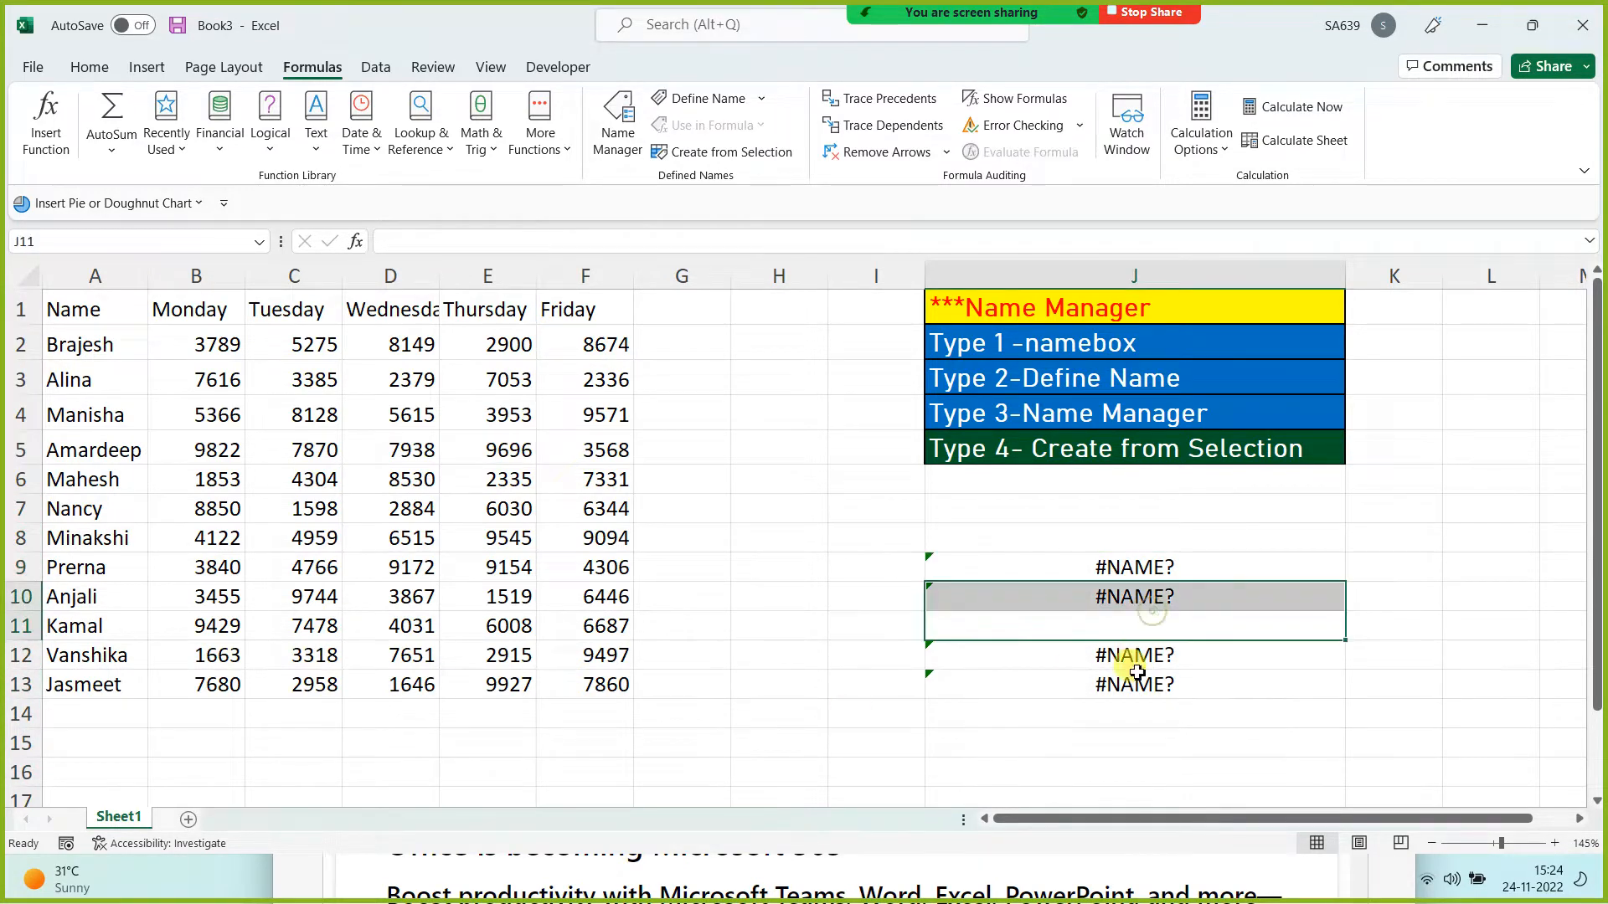
click(1138, 676)
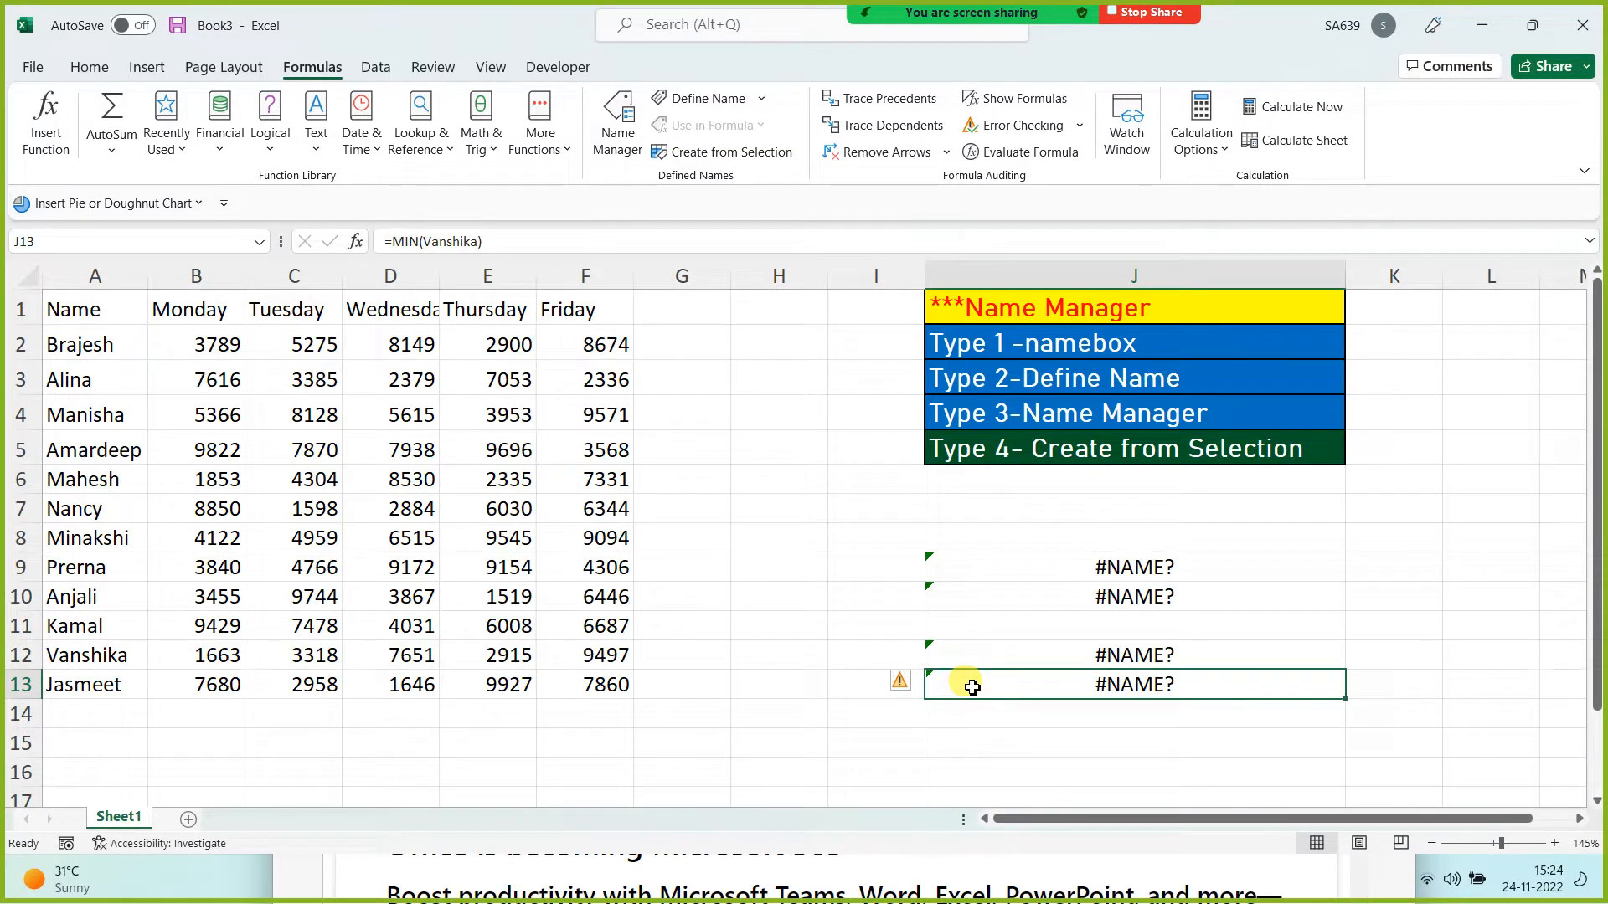
click(1047, 445)
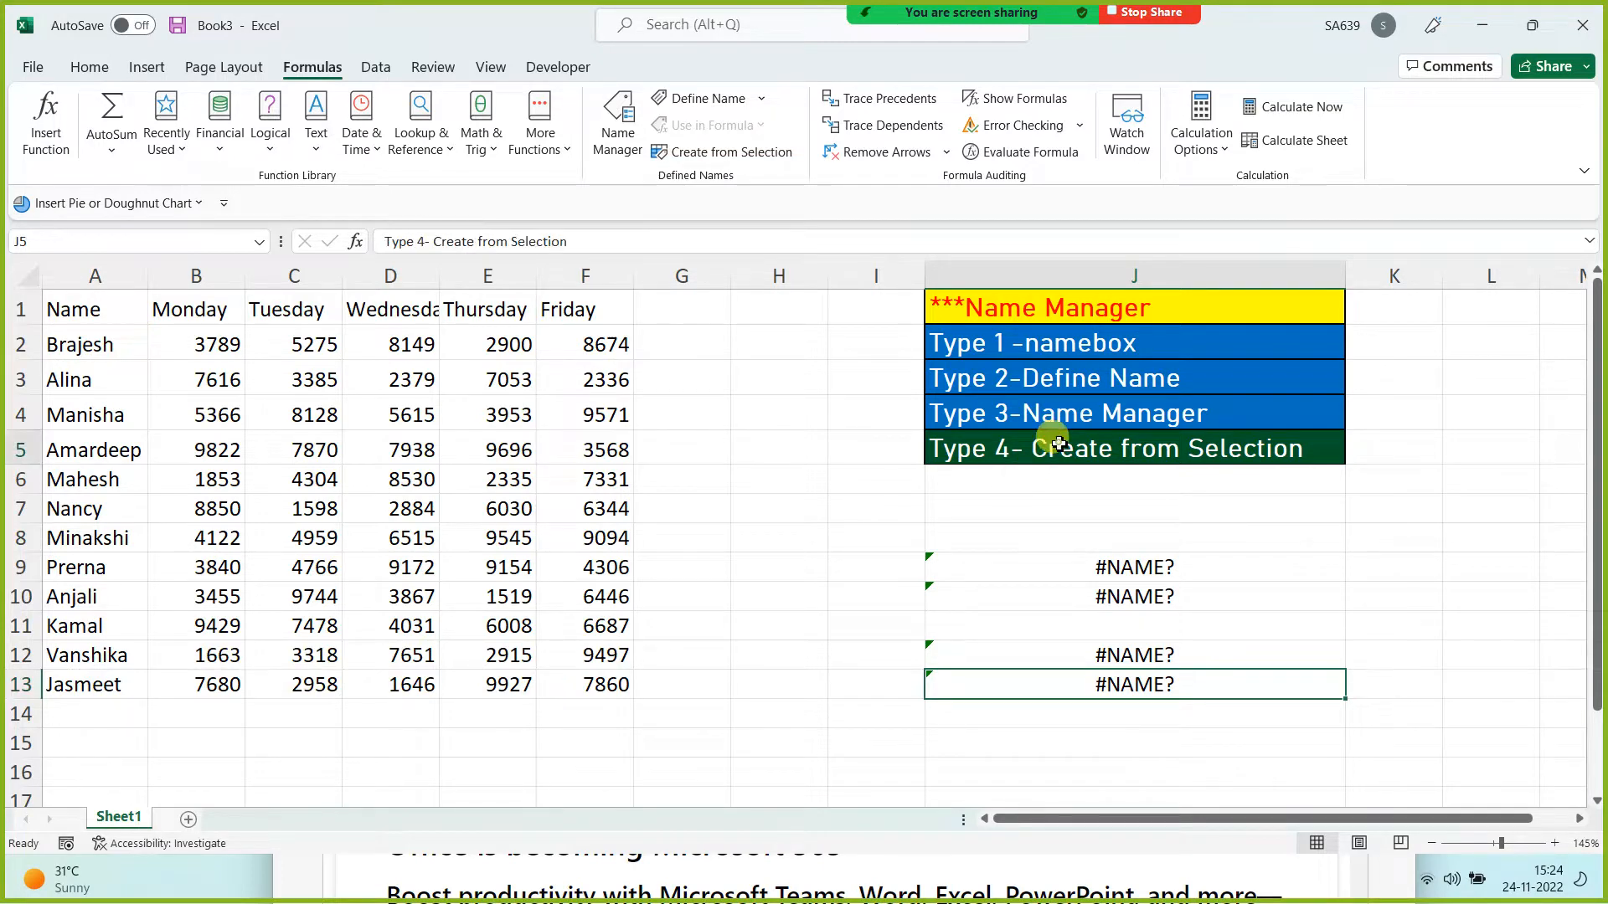
Step: Practise selecting the full table, the Friday and Thursday columns, and rows 10 and 11
click(84, 67)
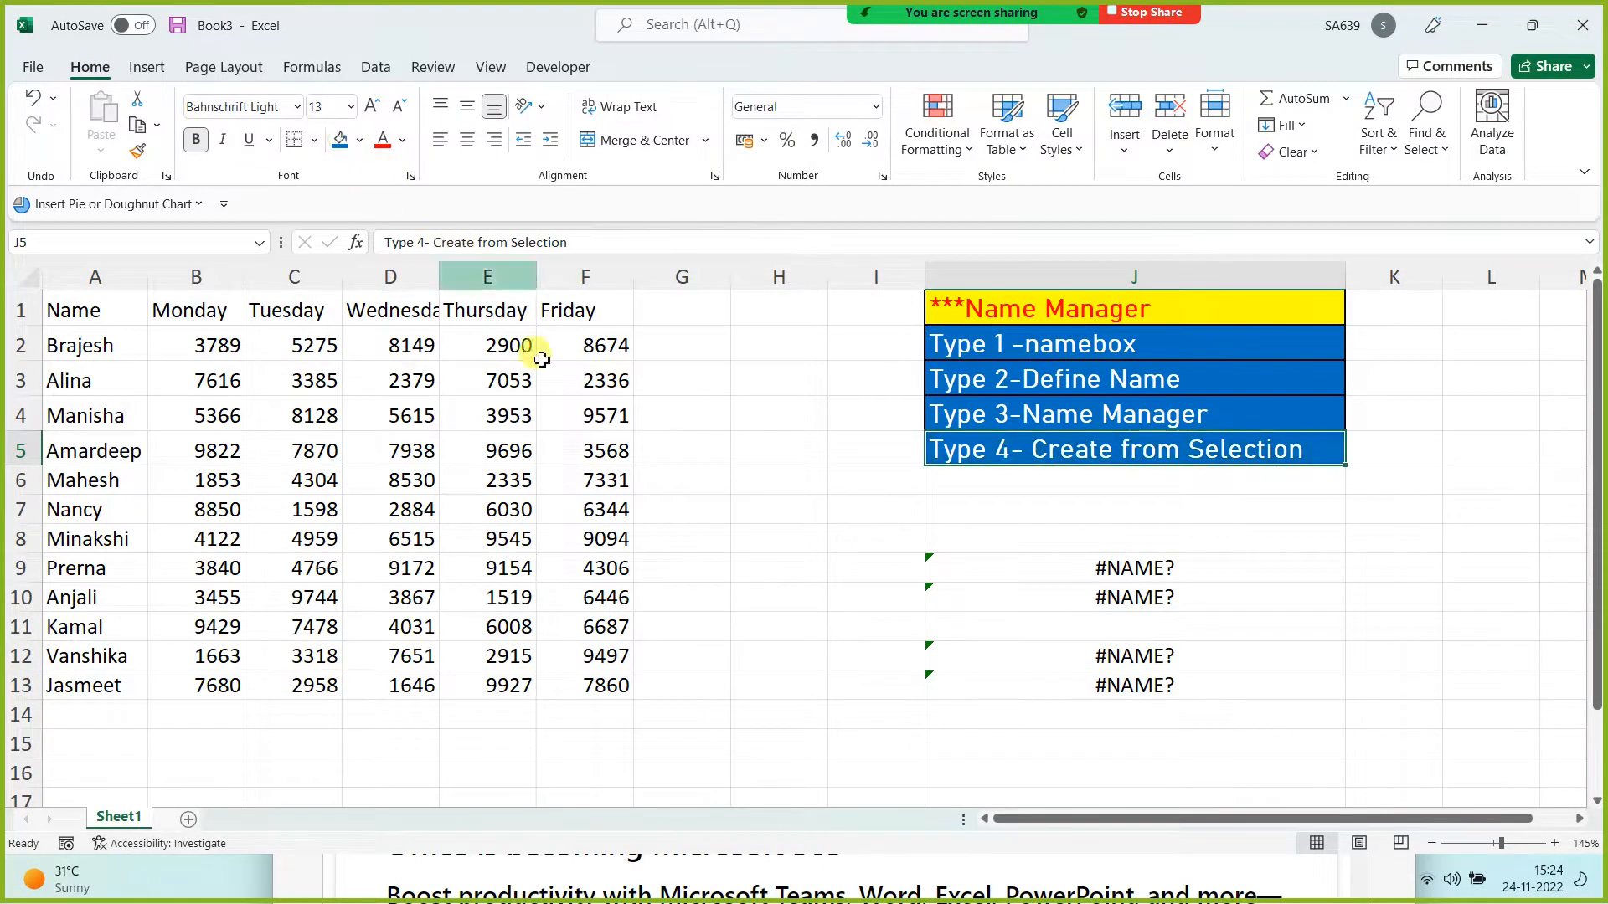
click(753, 567)
drag(72, 308, 592, 689)
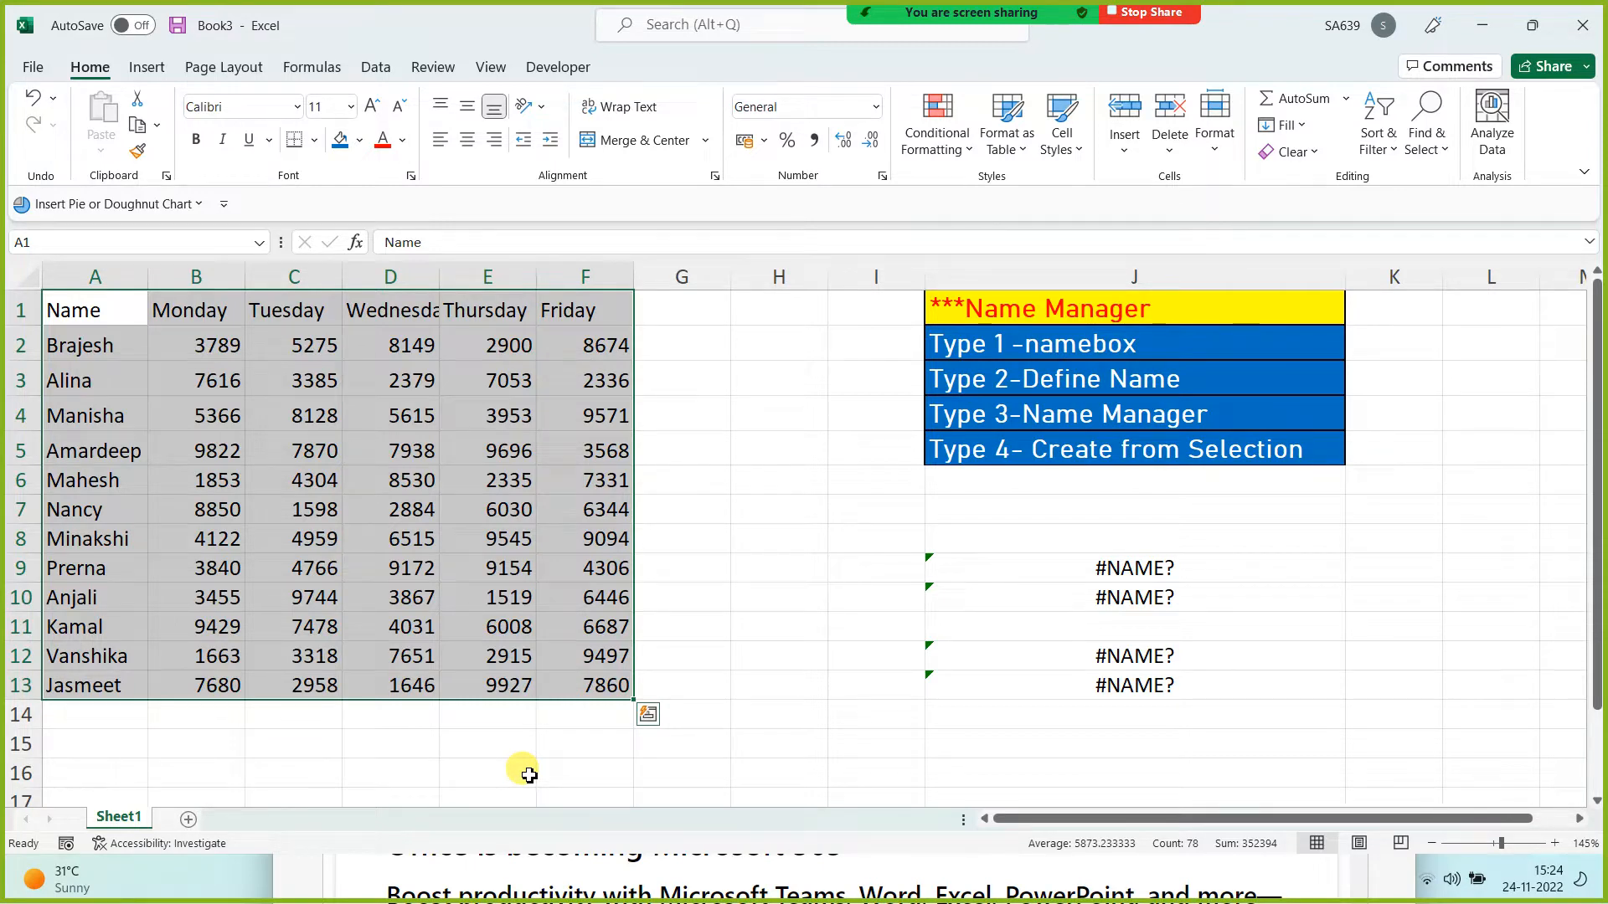
drag(576, 306, 572, 638)
drag(477, 311, 482, 710)
drag(83, 626, 569, 623)
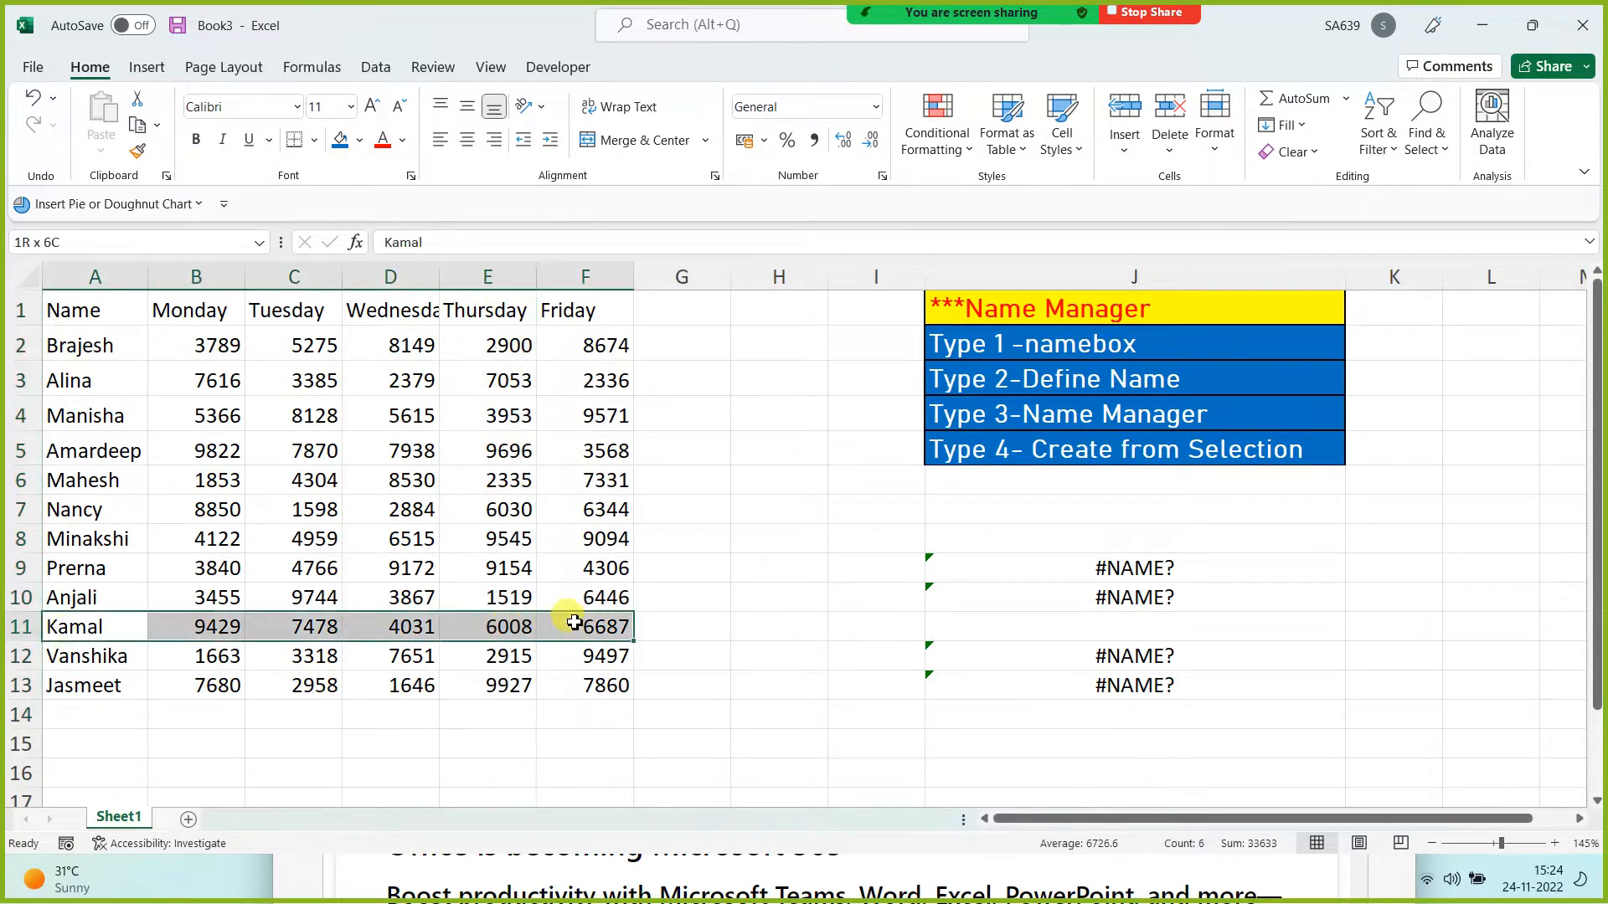
drag(110, 597, 628, 591)
click(467, 741)
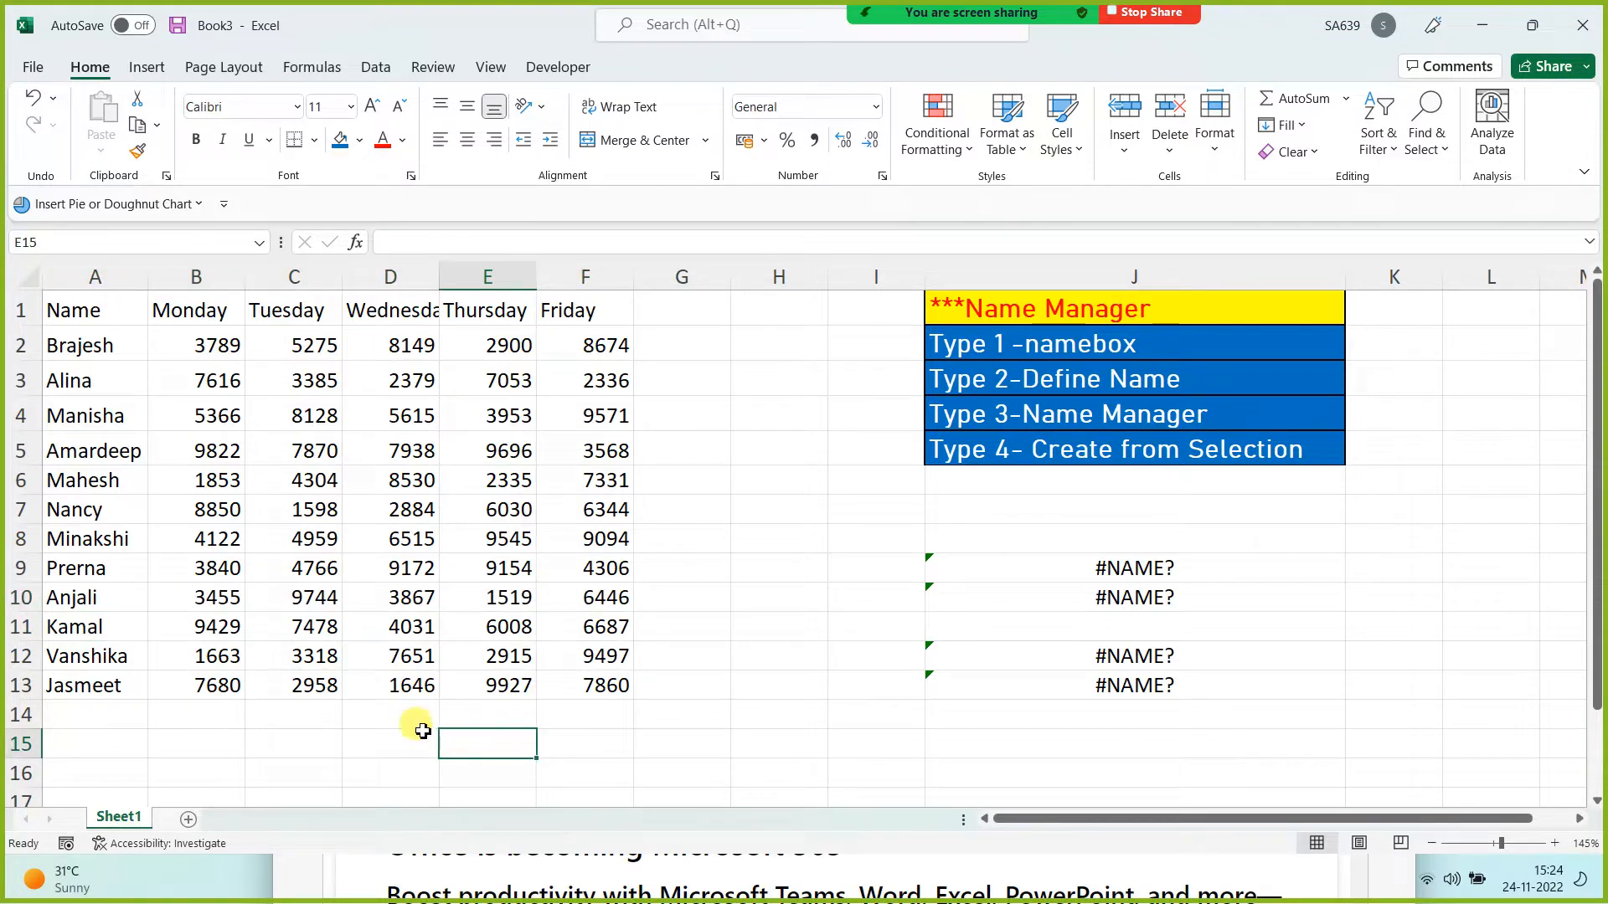
Step: Select blocks A1:B4, A1:D6, A2:D6, A7:F11, the header row and names, ending on A1:F13
drag(79, 311, 214, 416)
drag(109, 313, 386, 491)
drag(81, 344, 360, 481)
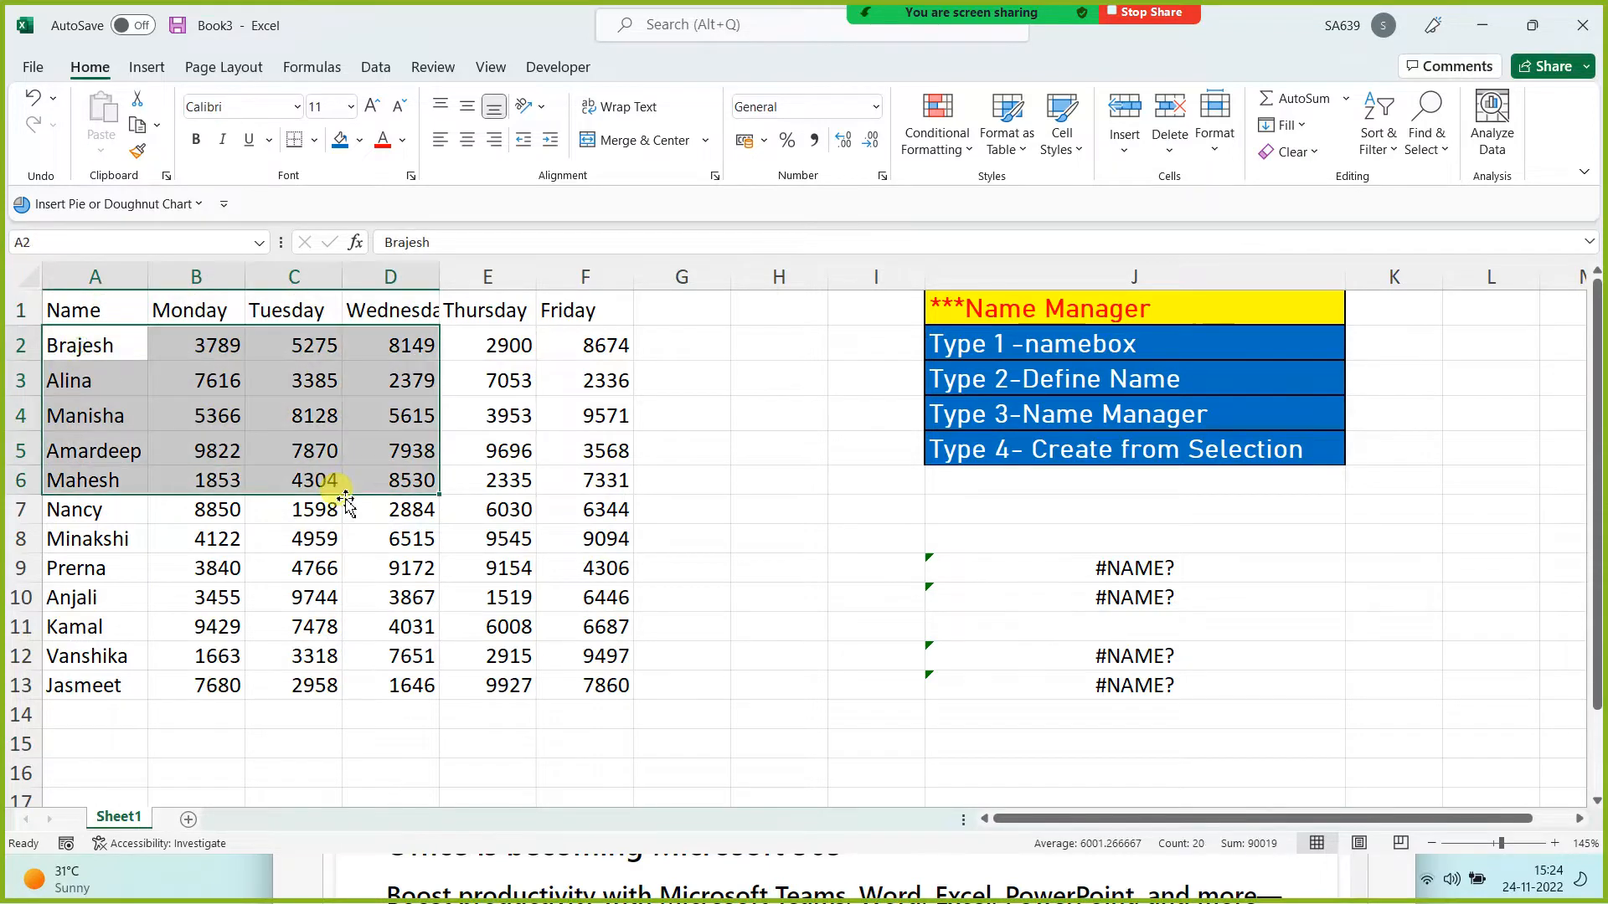
drag(108, 510, 542, 618)
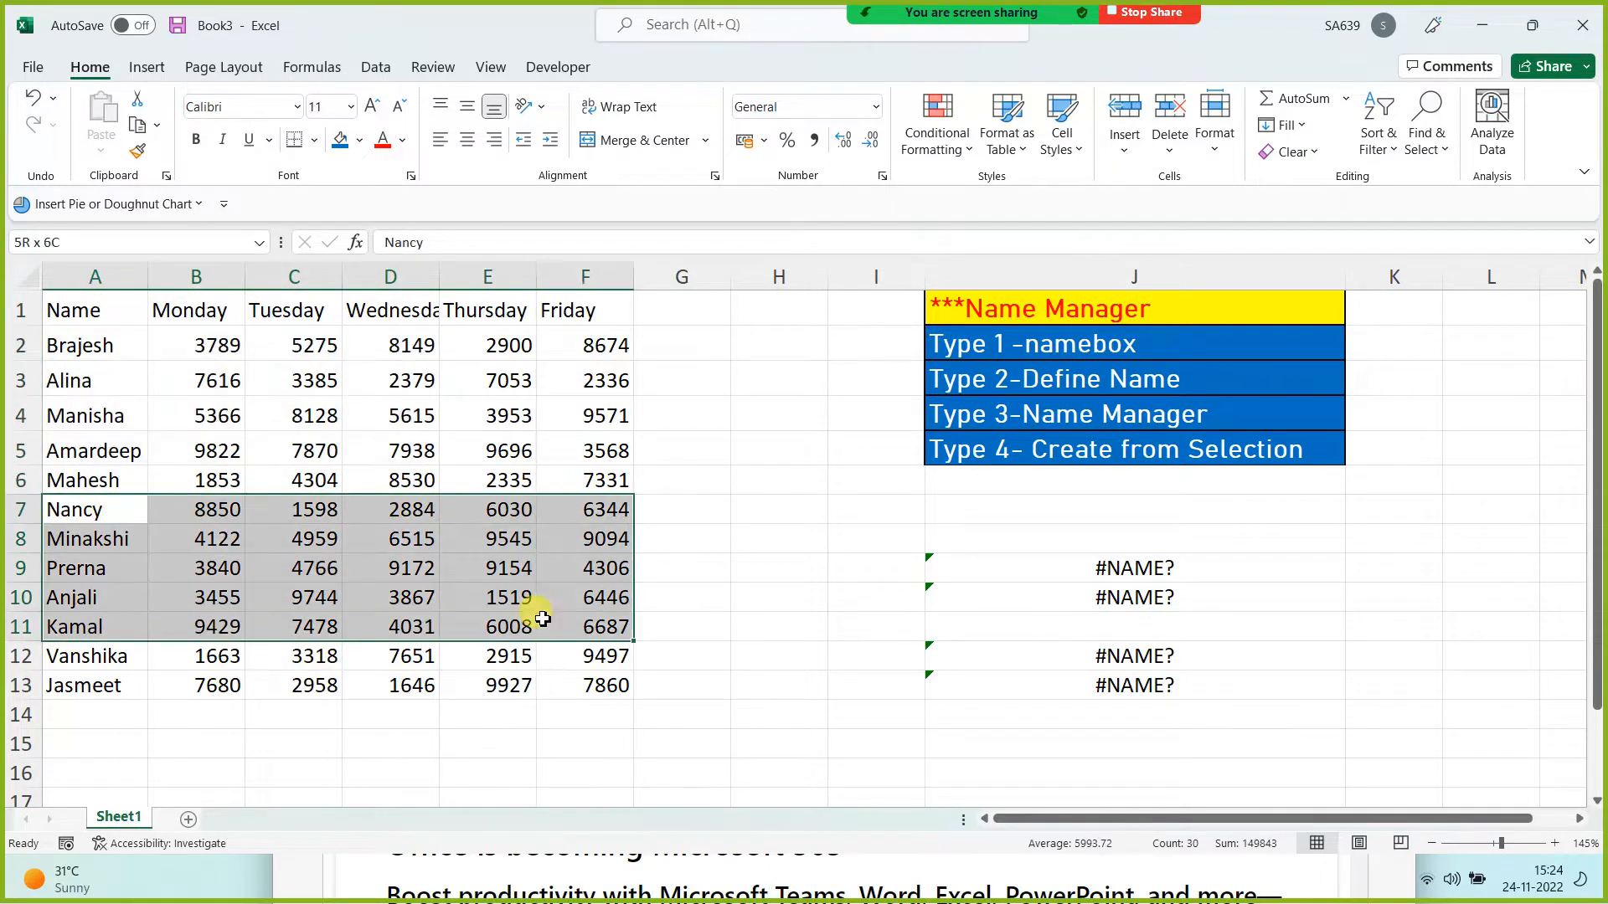
click(405, 714)
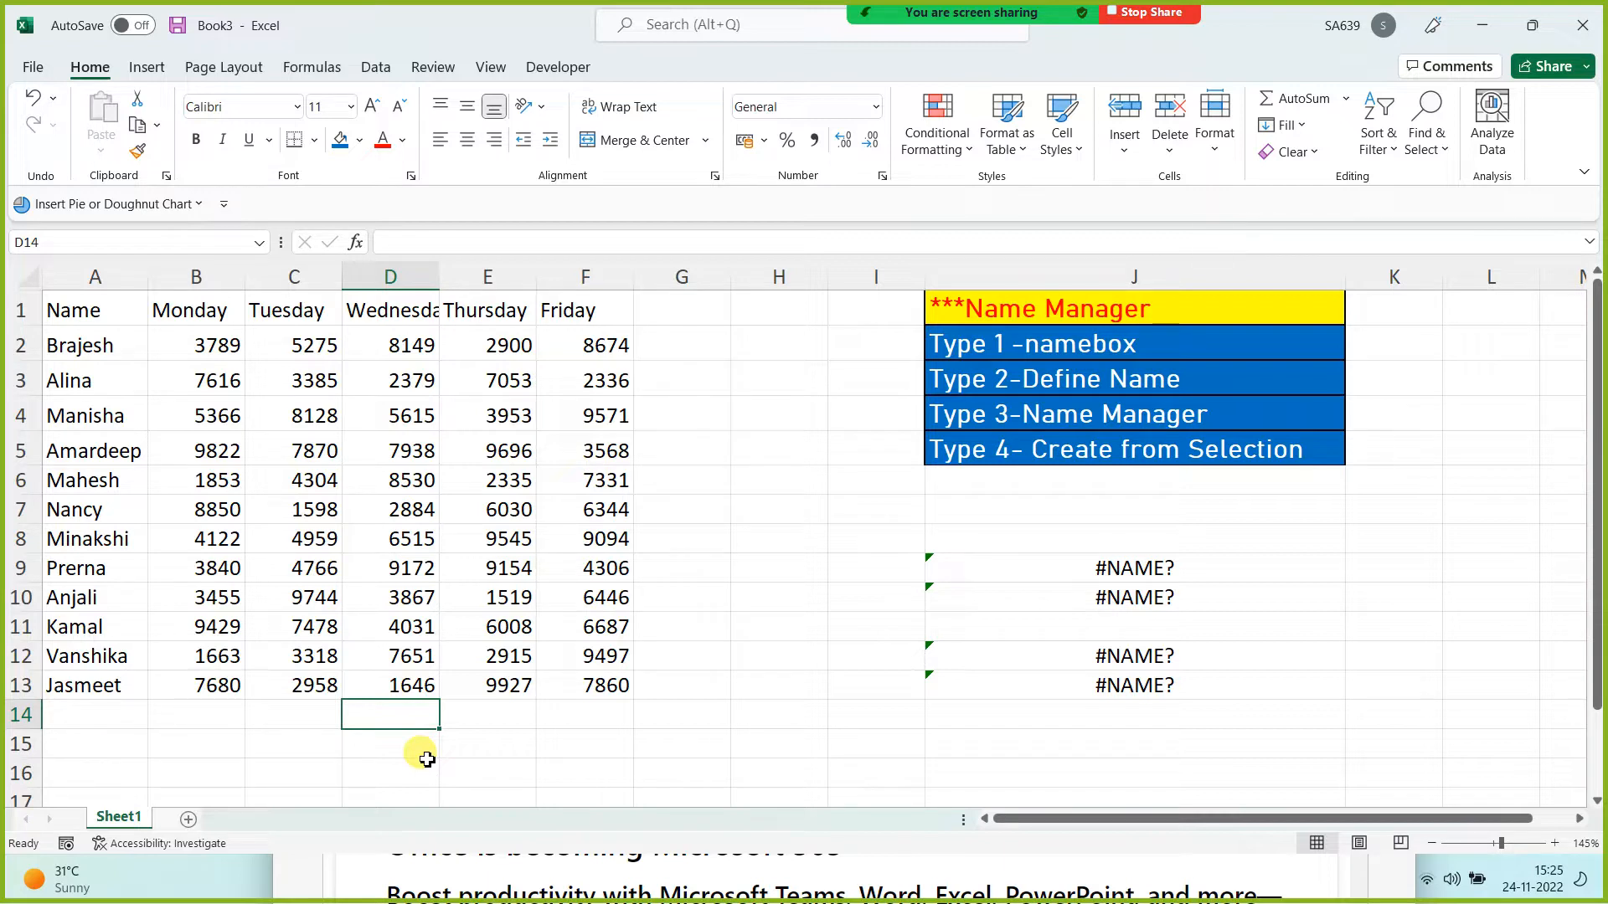
drag(84, 308, 601, 310)
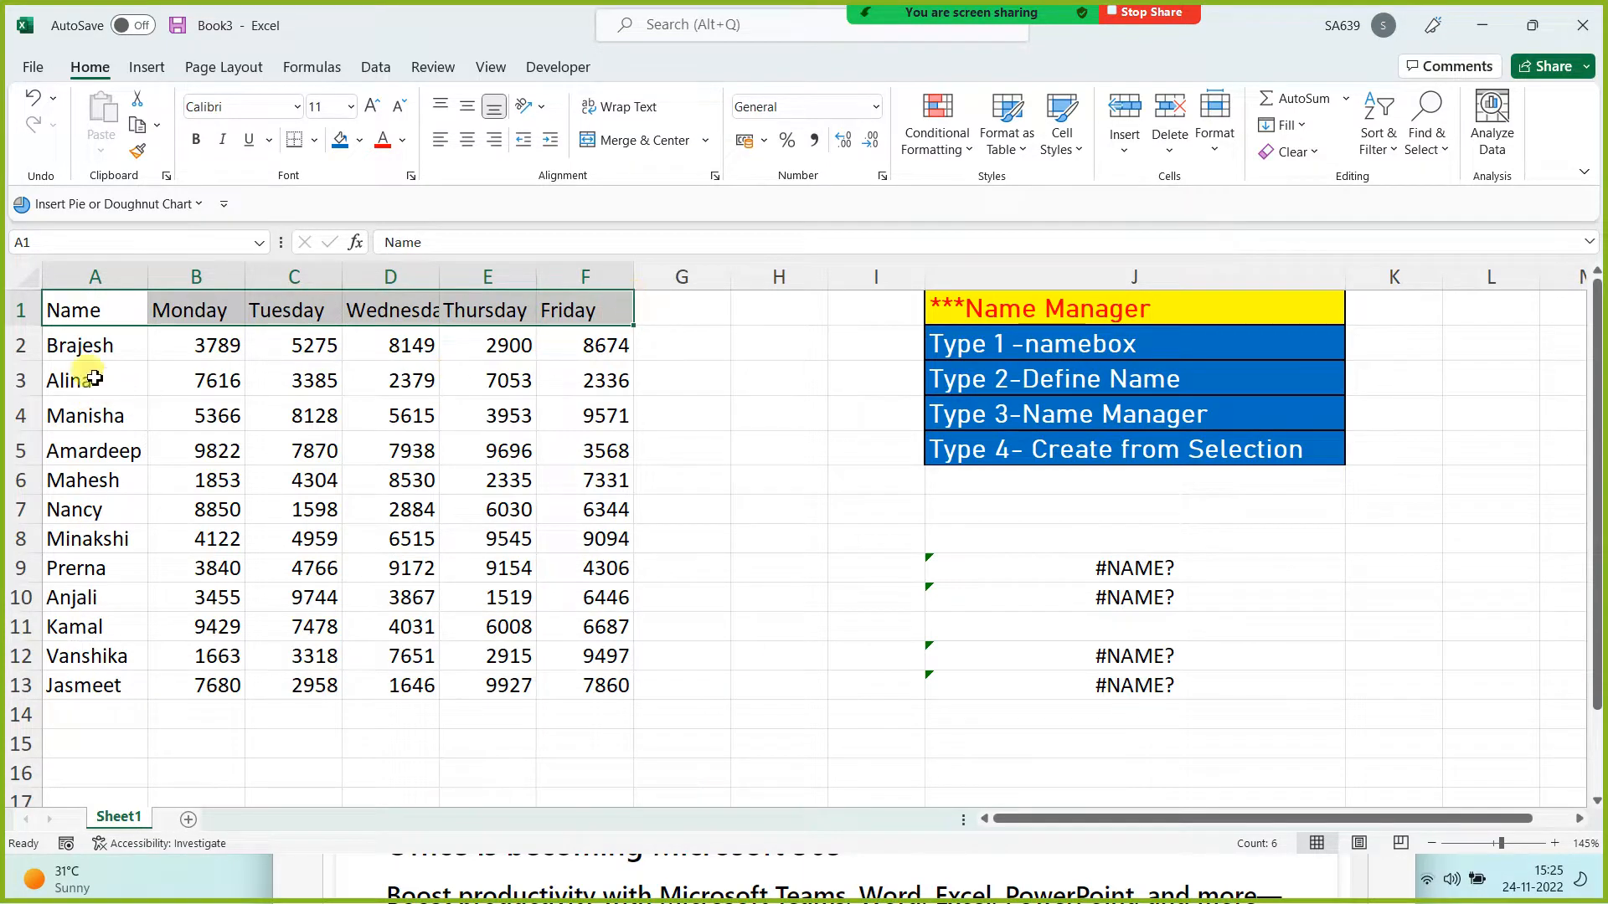
drag(84, 345, 79, 685)
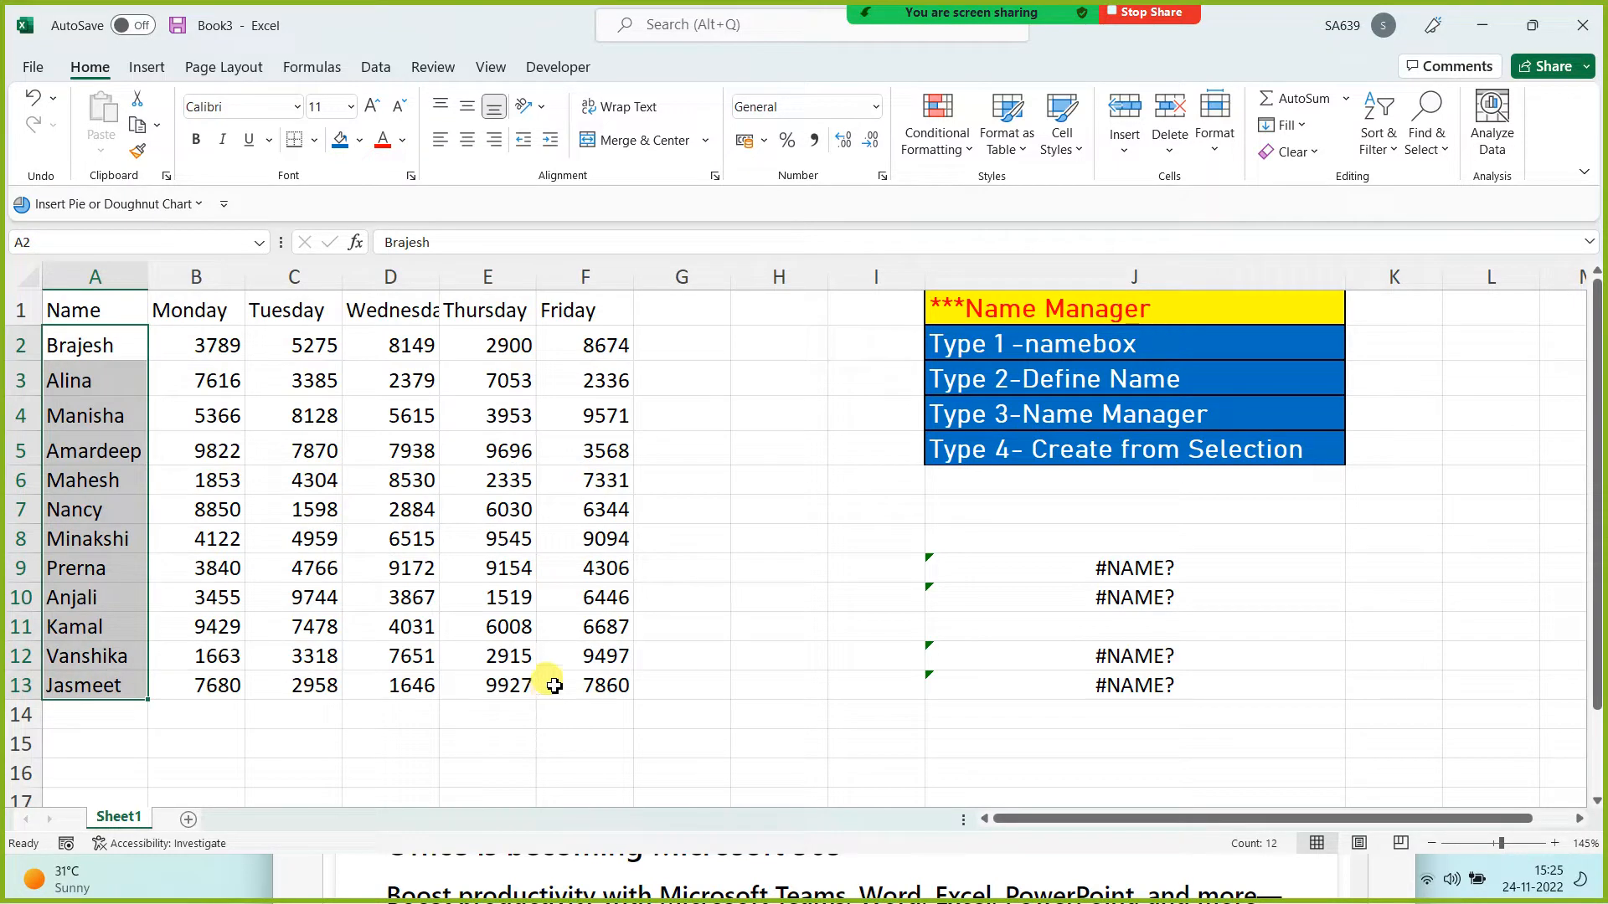
click(716, 682)
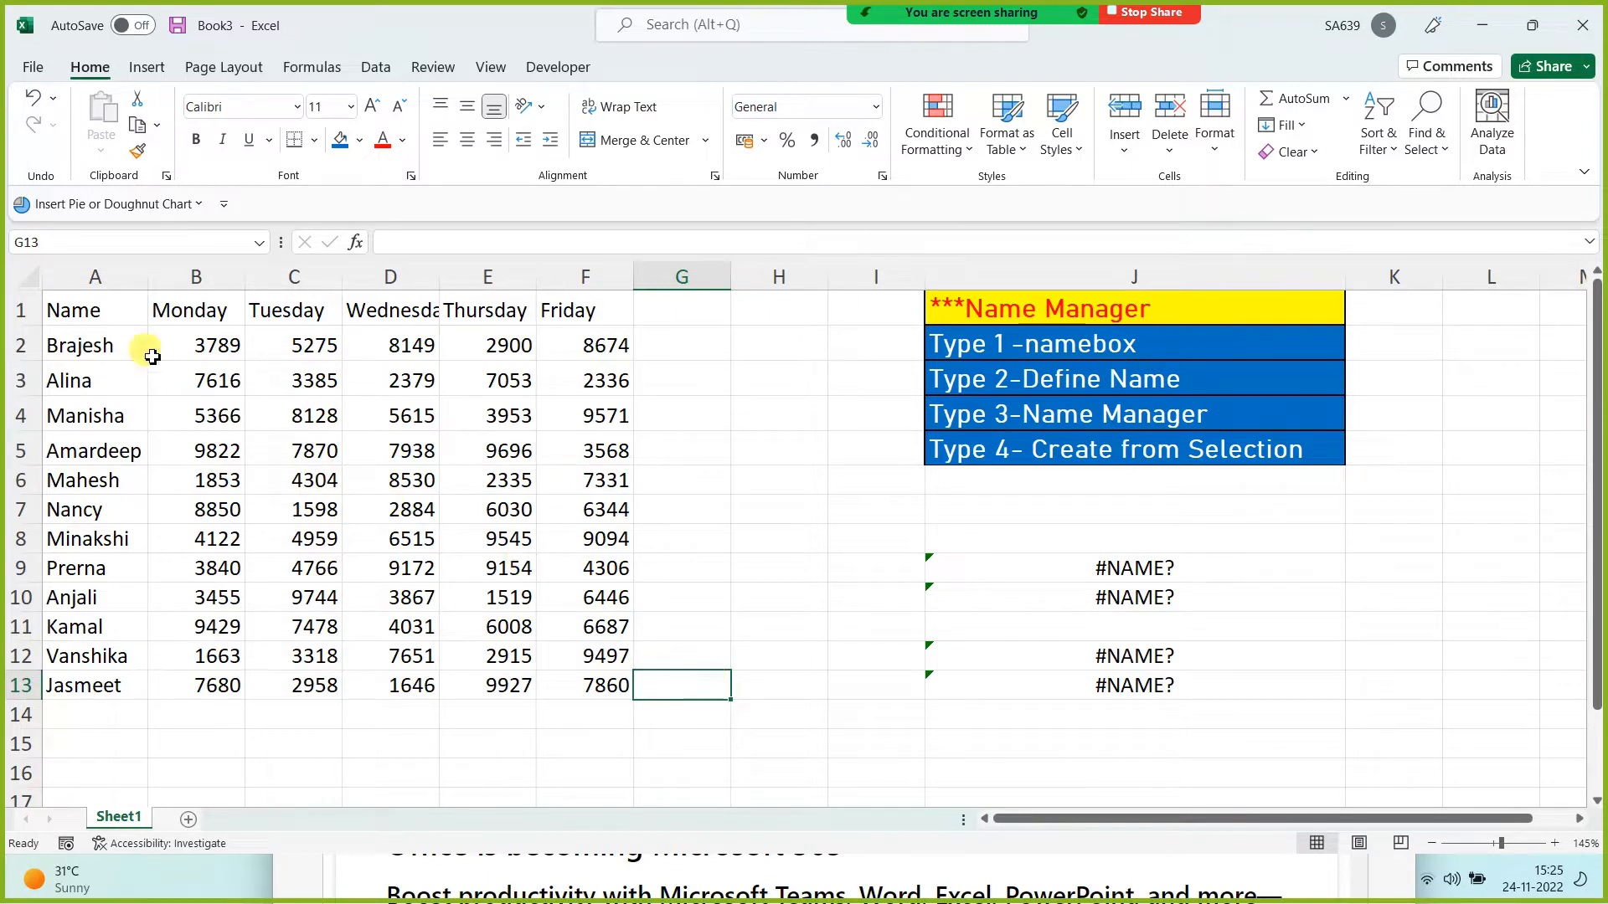
drag(84, 308, 590, 687)
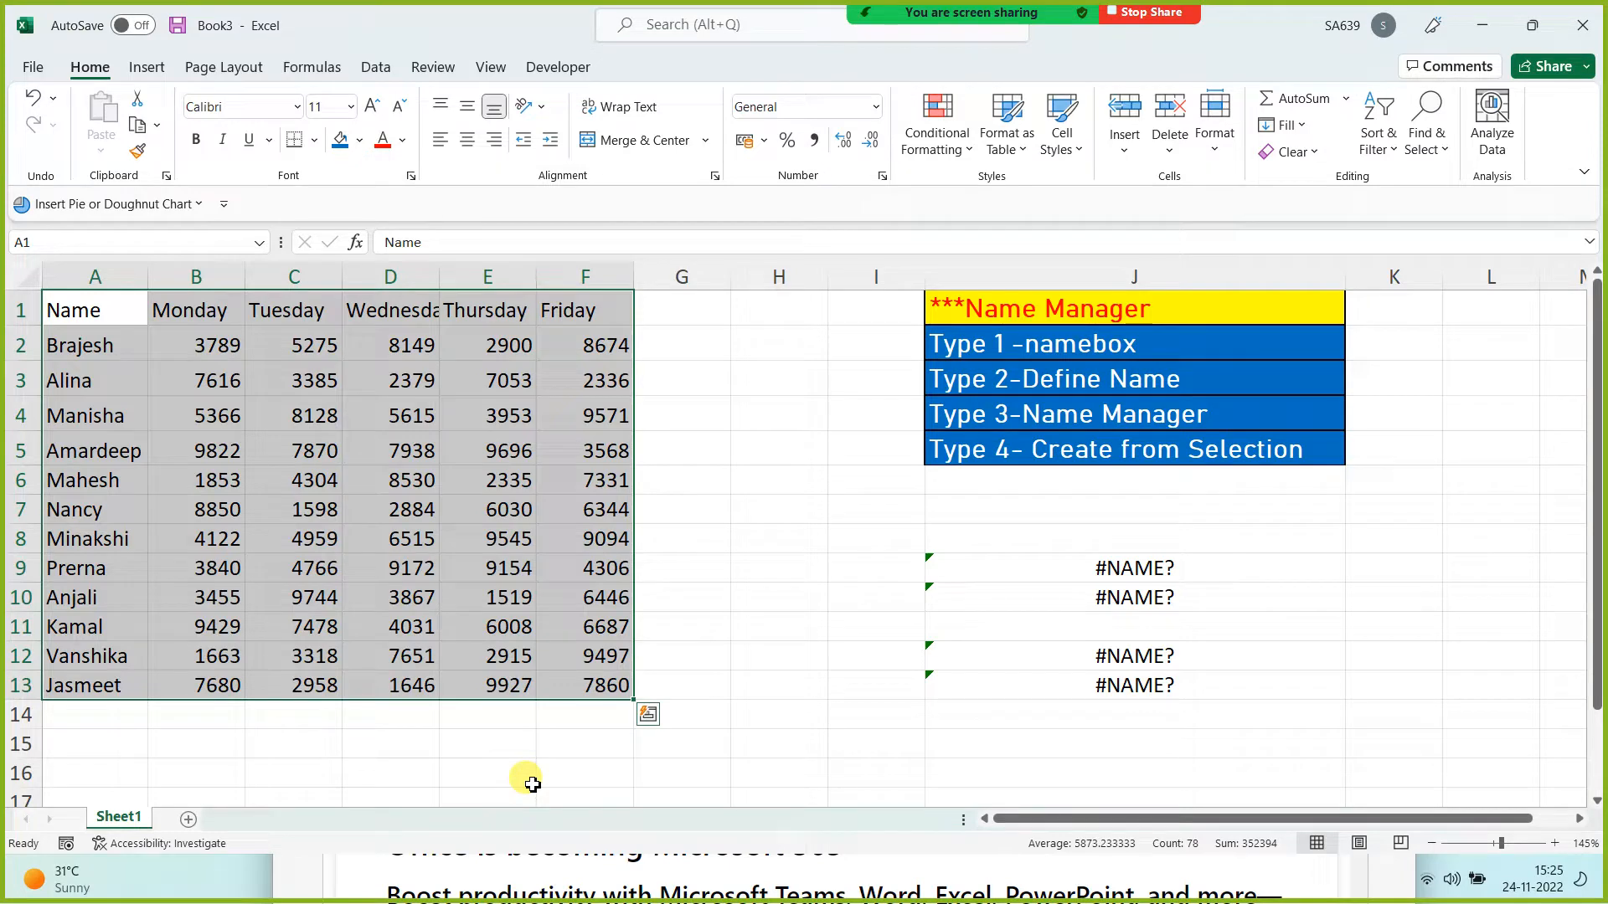
Step: Create names from A1:F13's top row and left column, restoring 81714 and 1663 in J12:J13
click(311, 67)
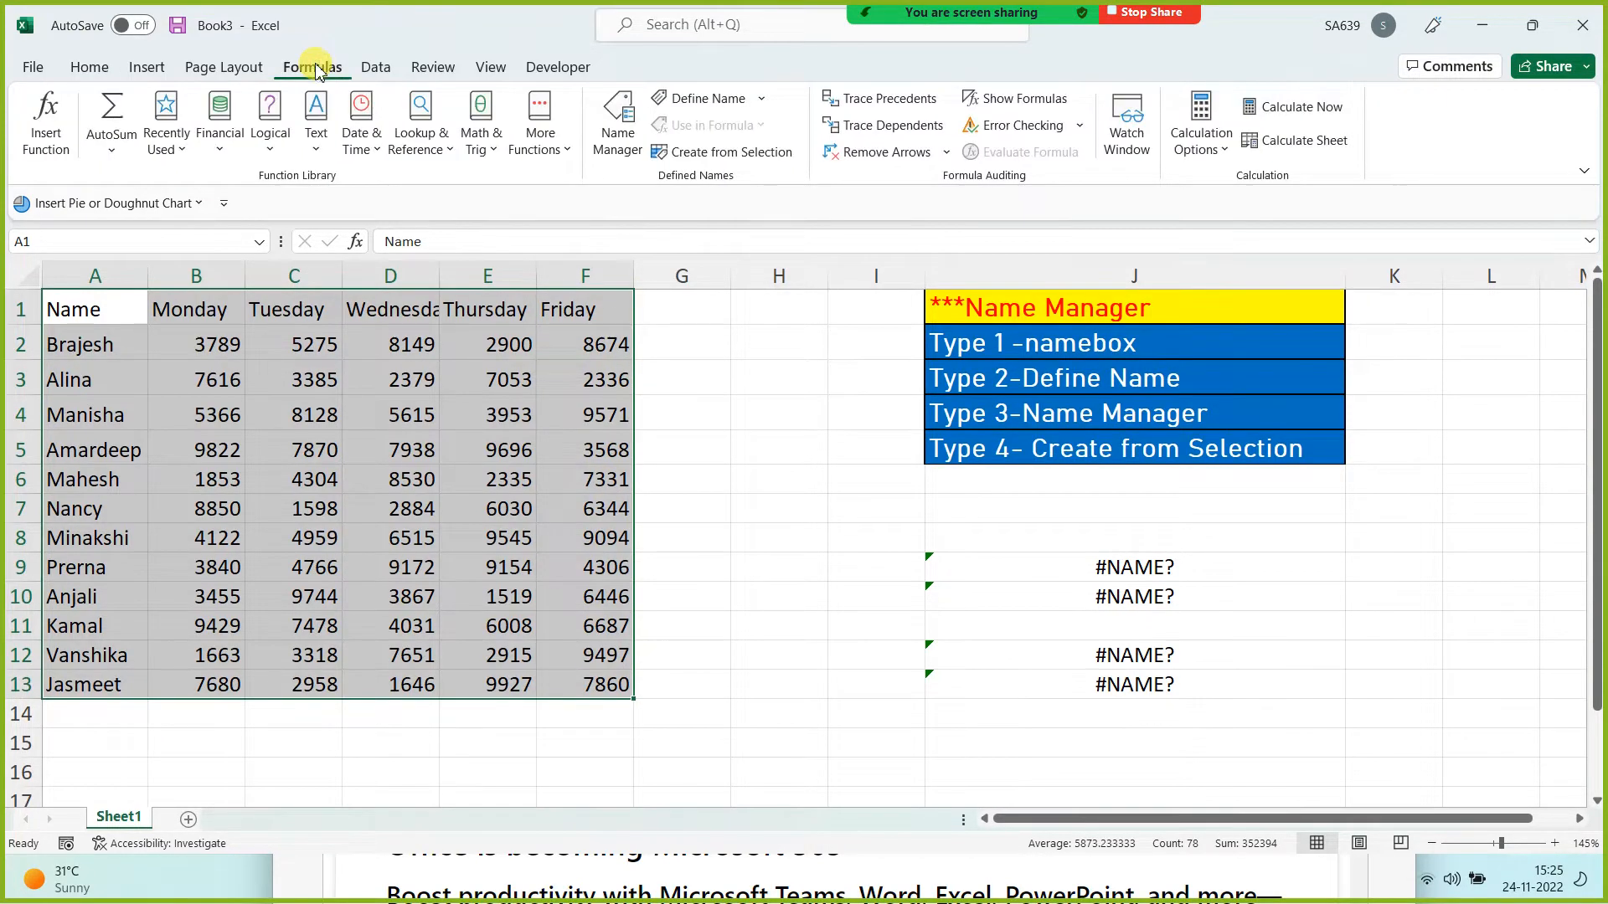
click(735, 153)
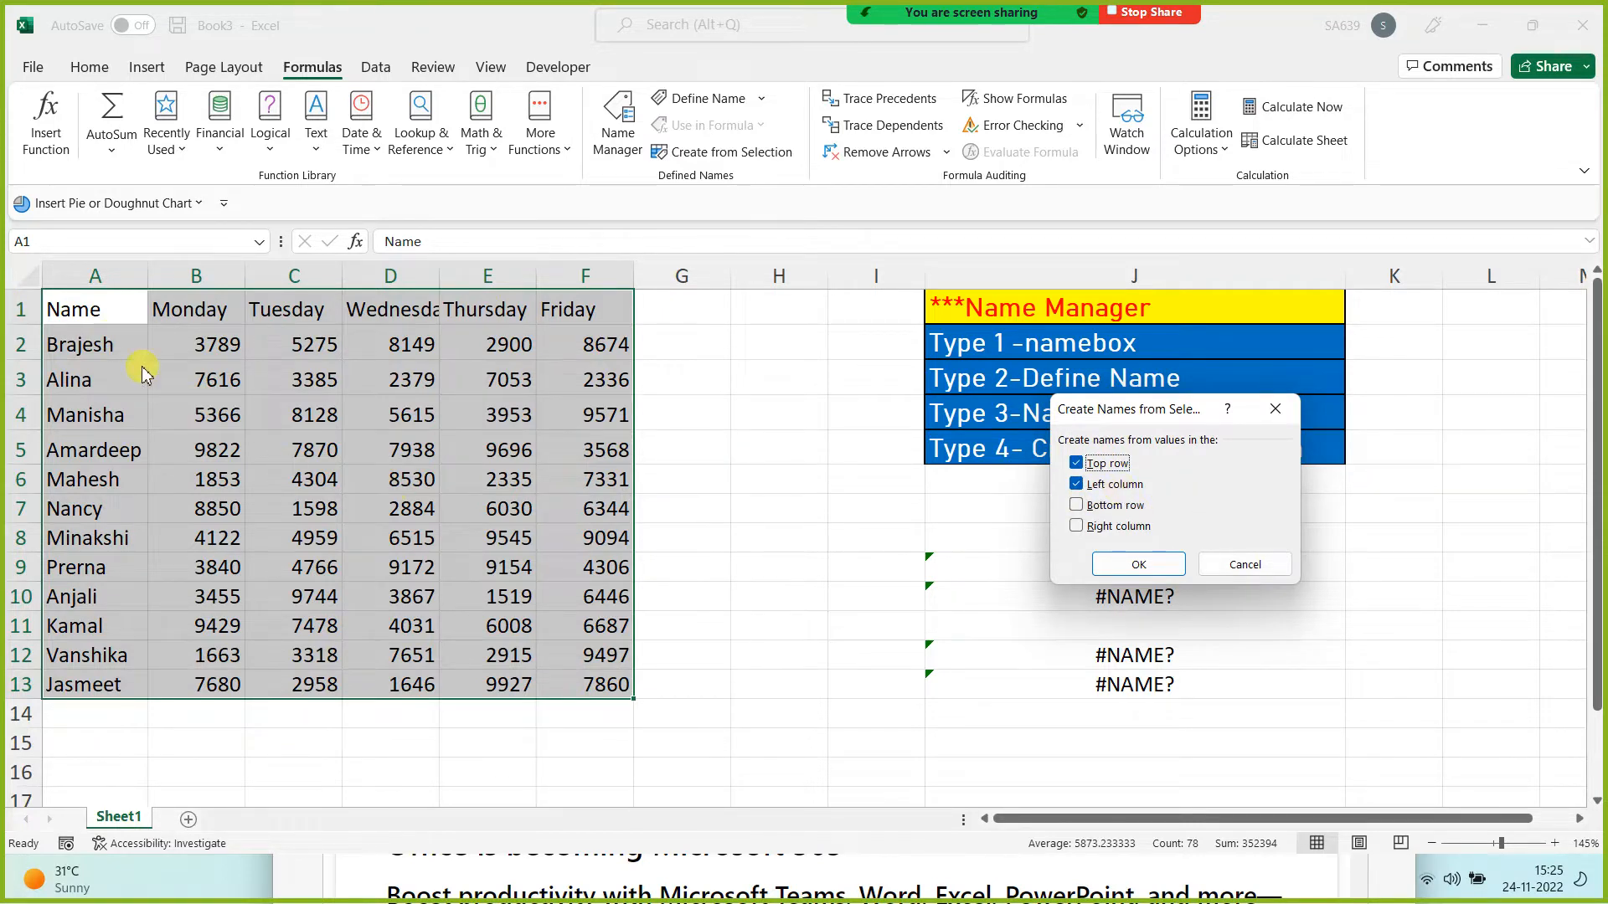
click(1143, 566)
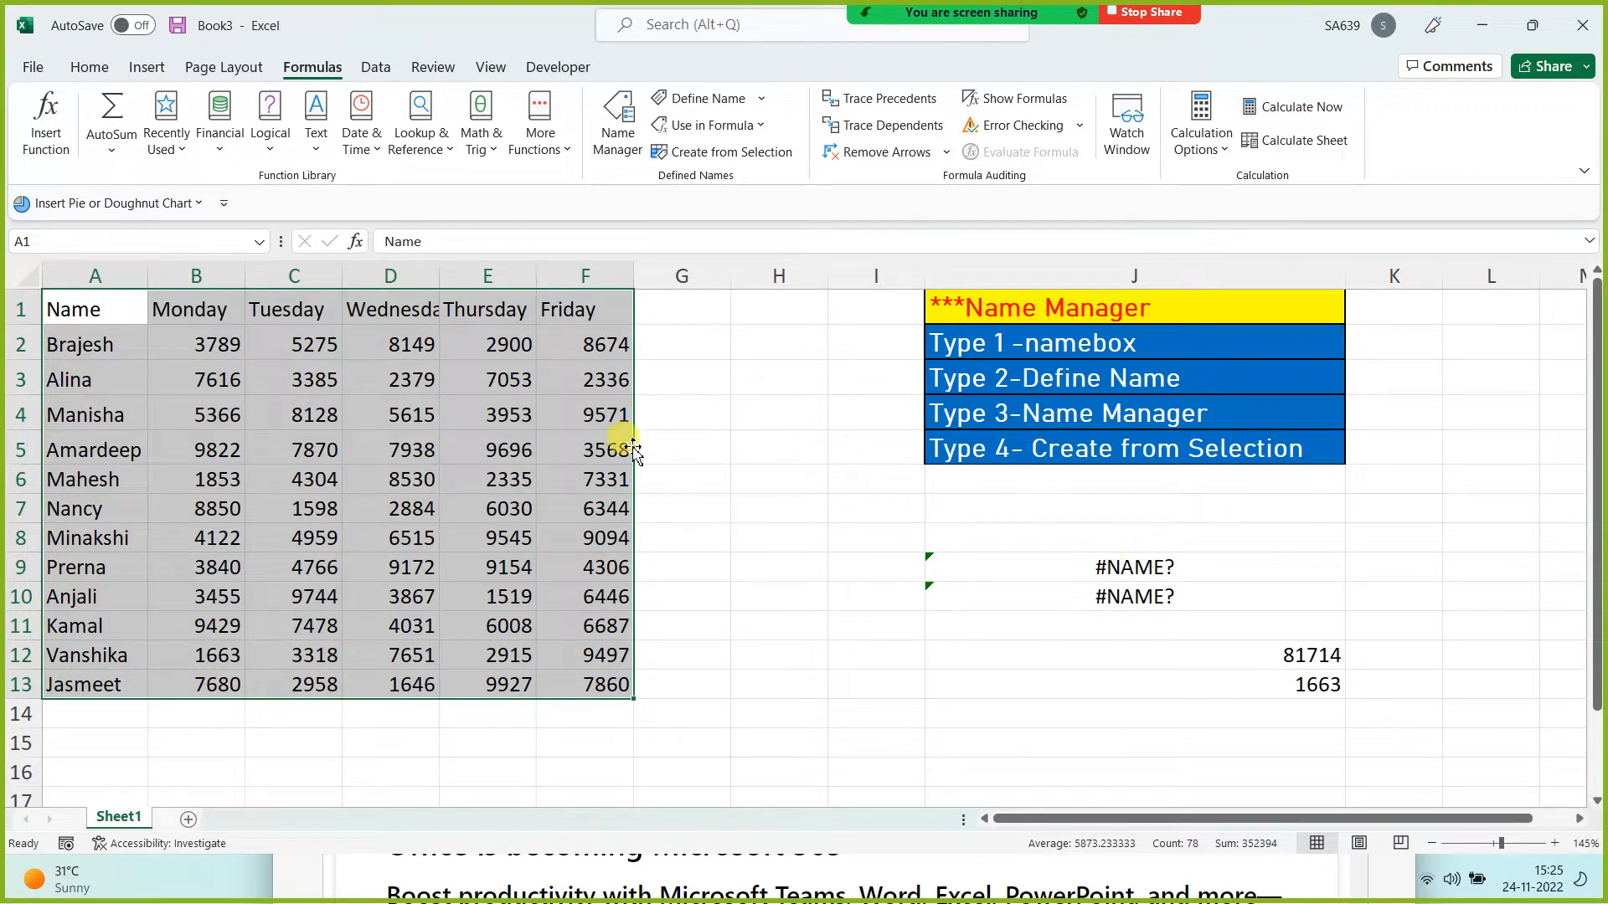
click(732, 433)
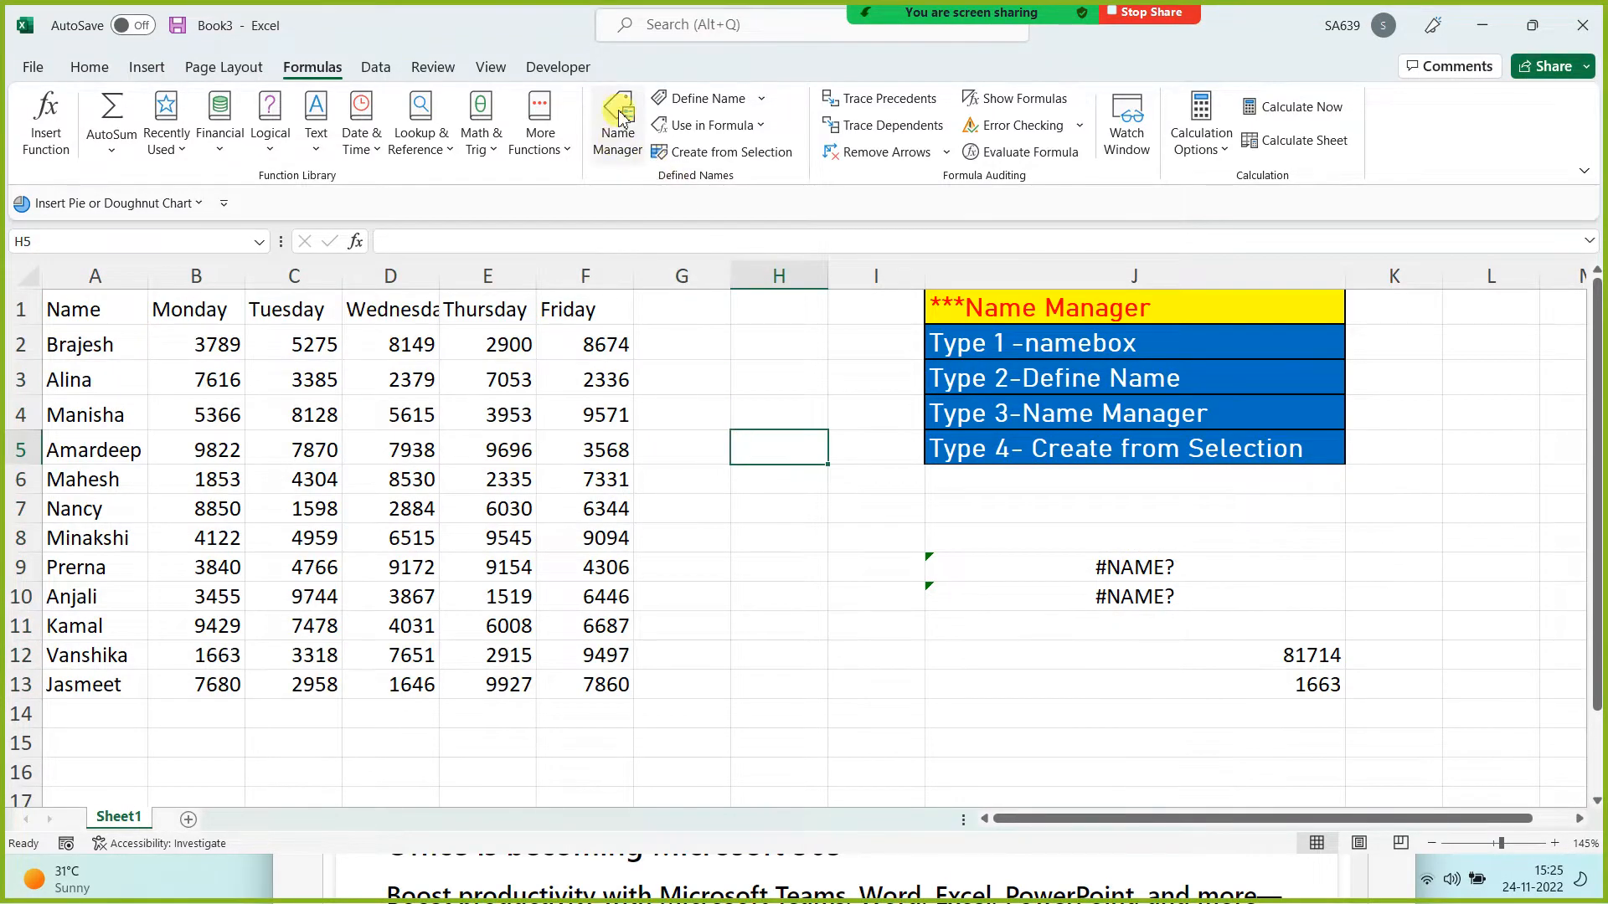
click(618, 120)
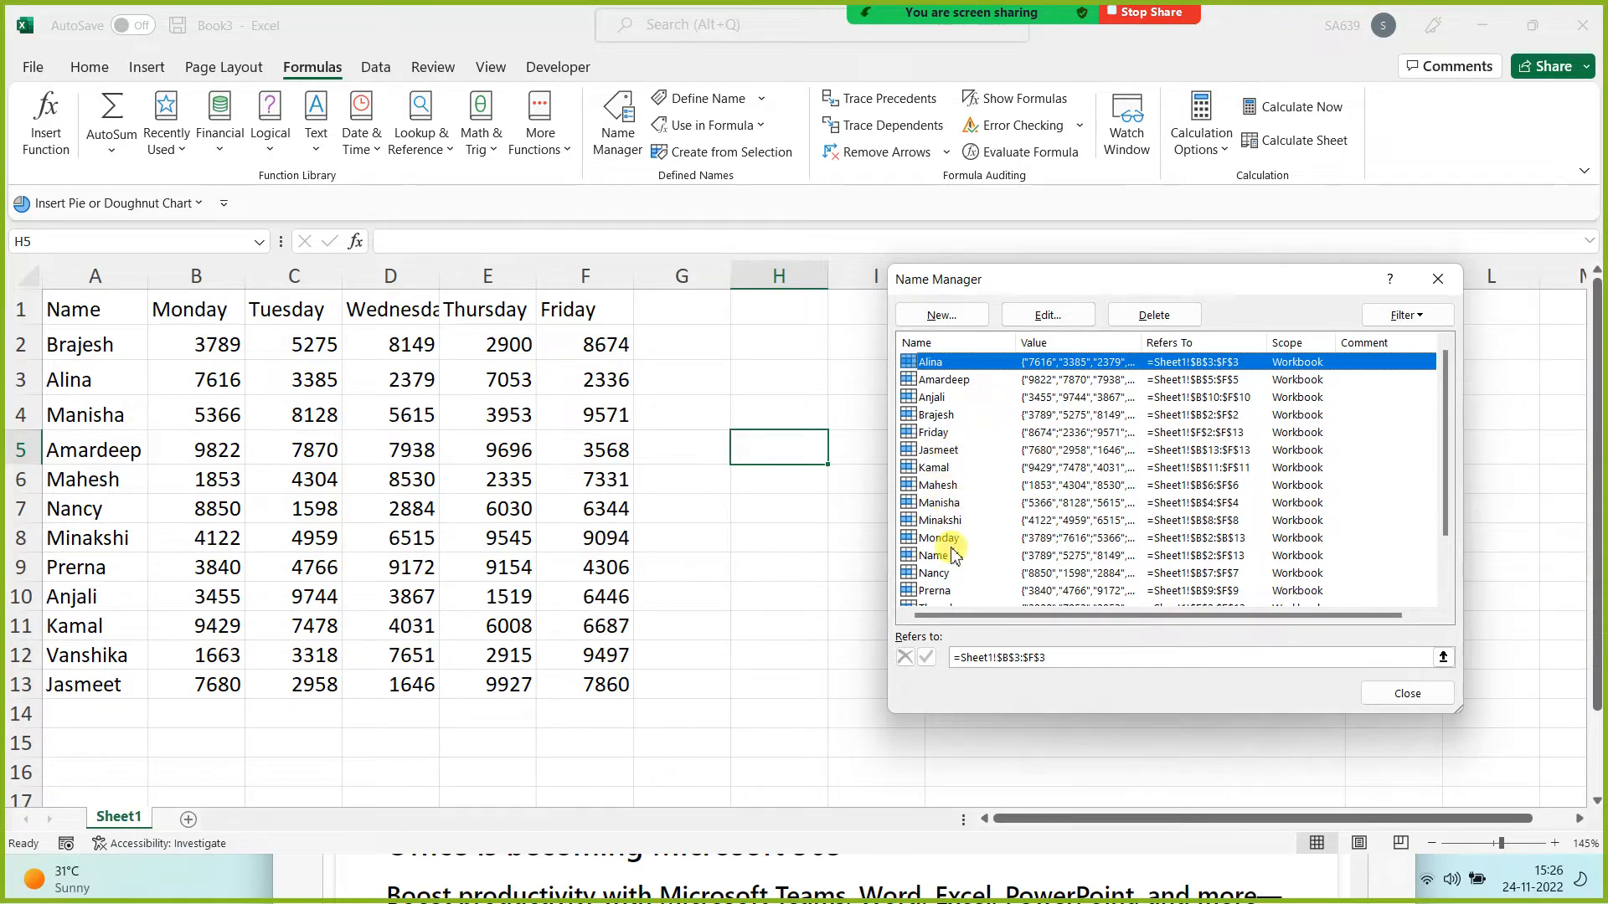
scroll(942, 548, down, 2)
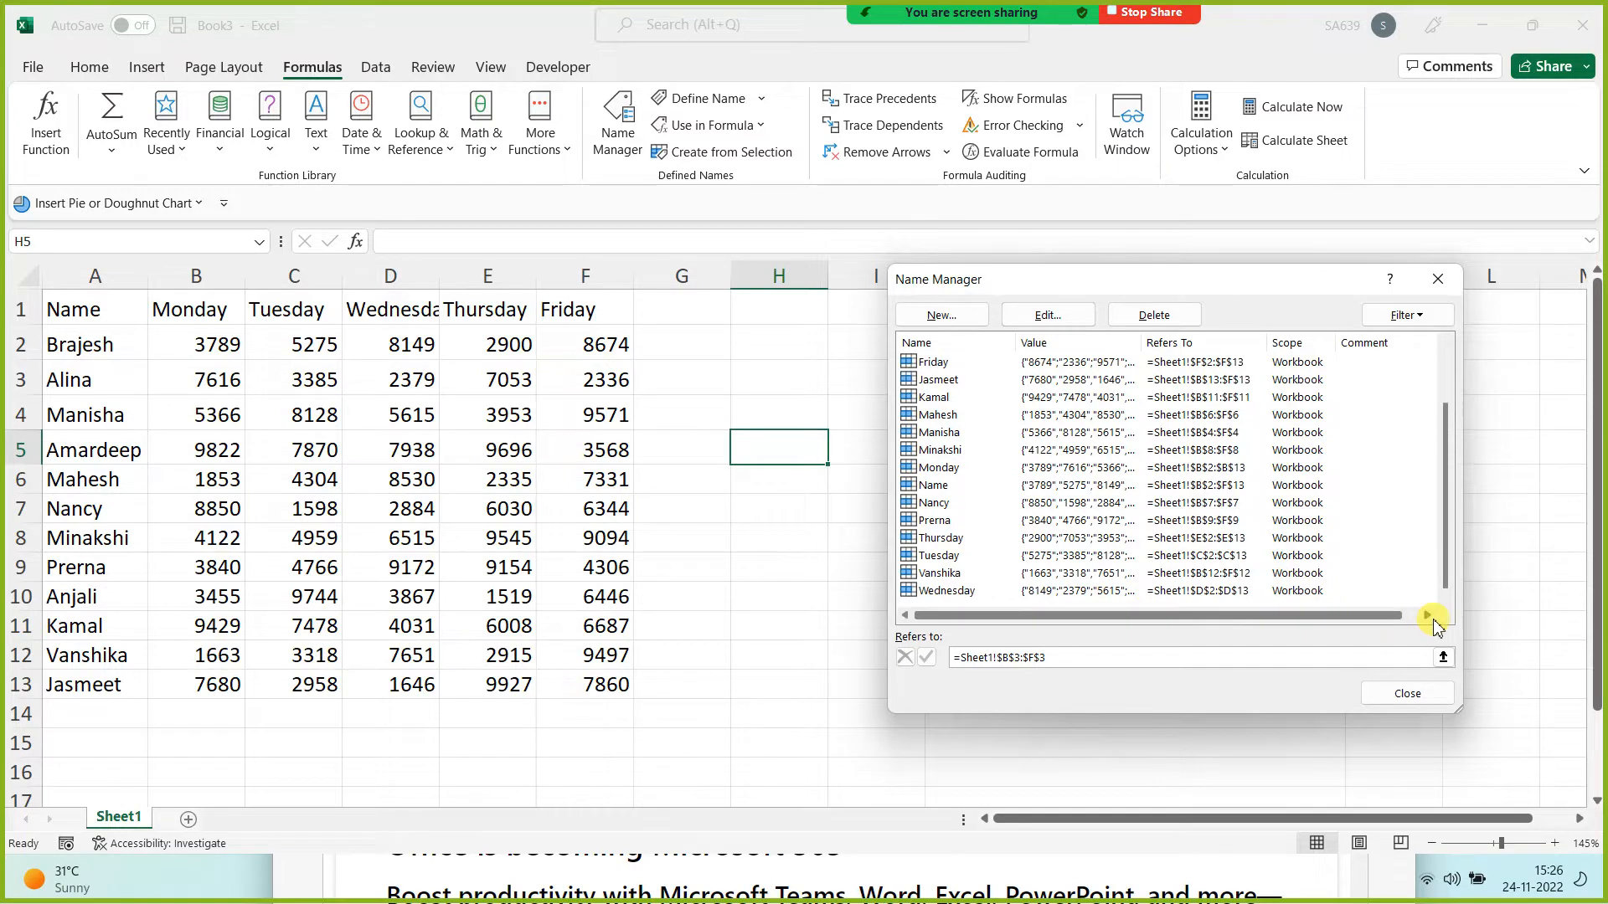
click(1438, 279)
click(706, 650)
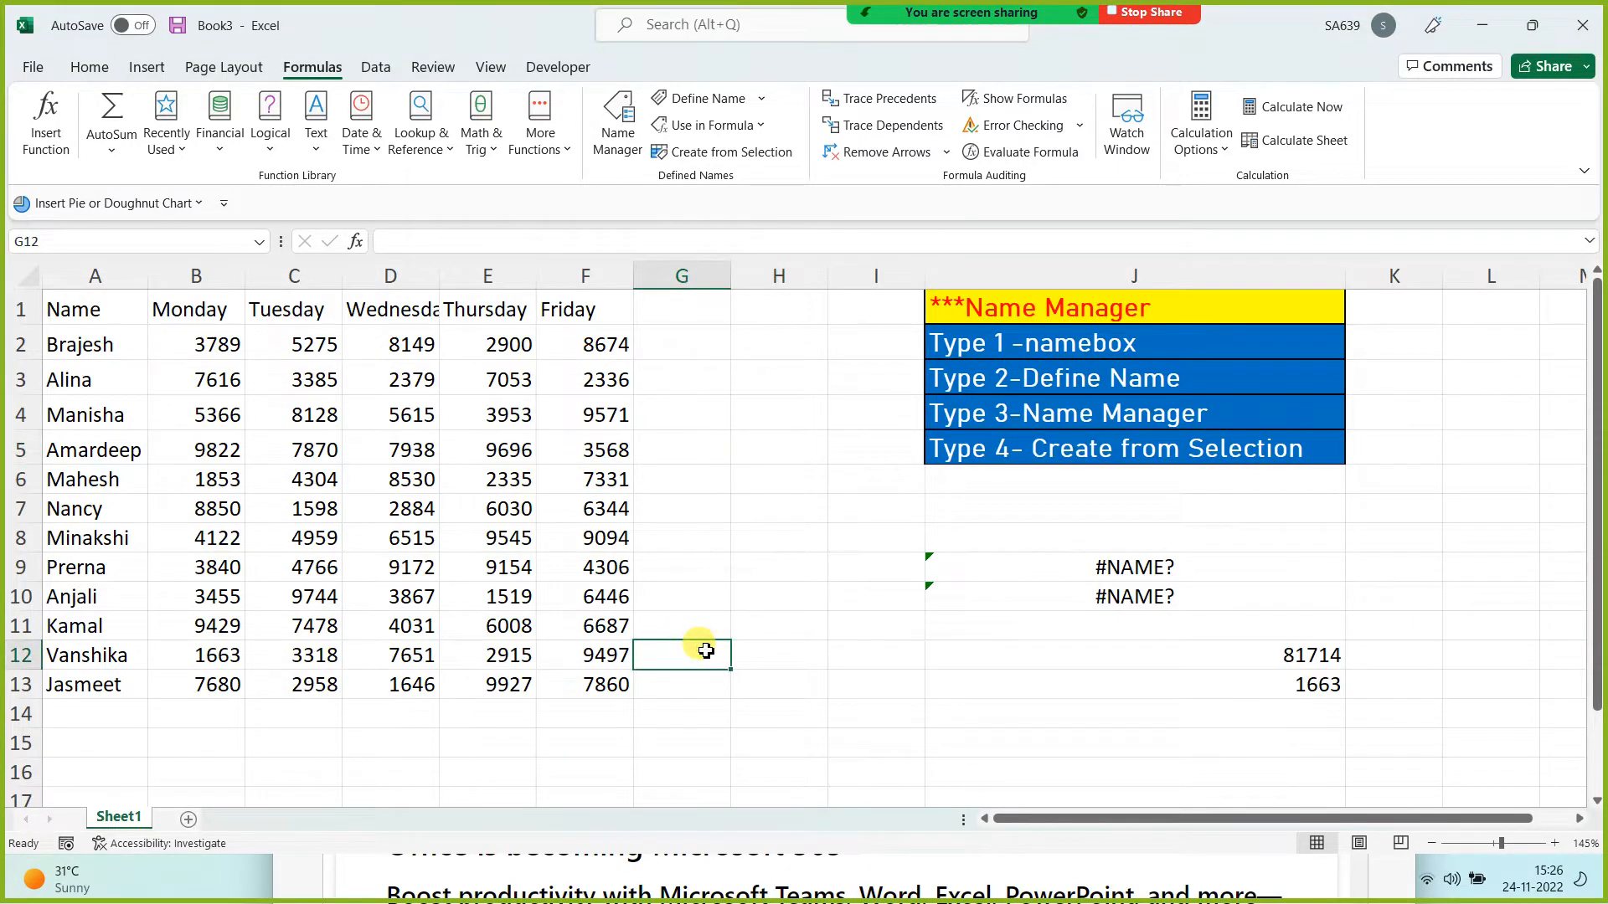
drag(1172, 569, 1156, 596)
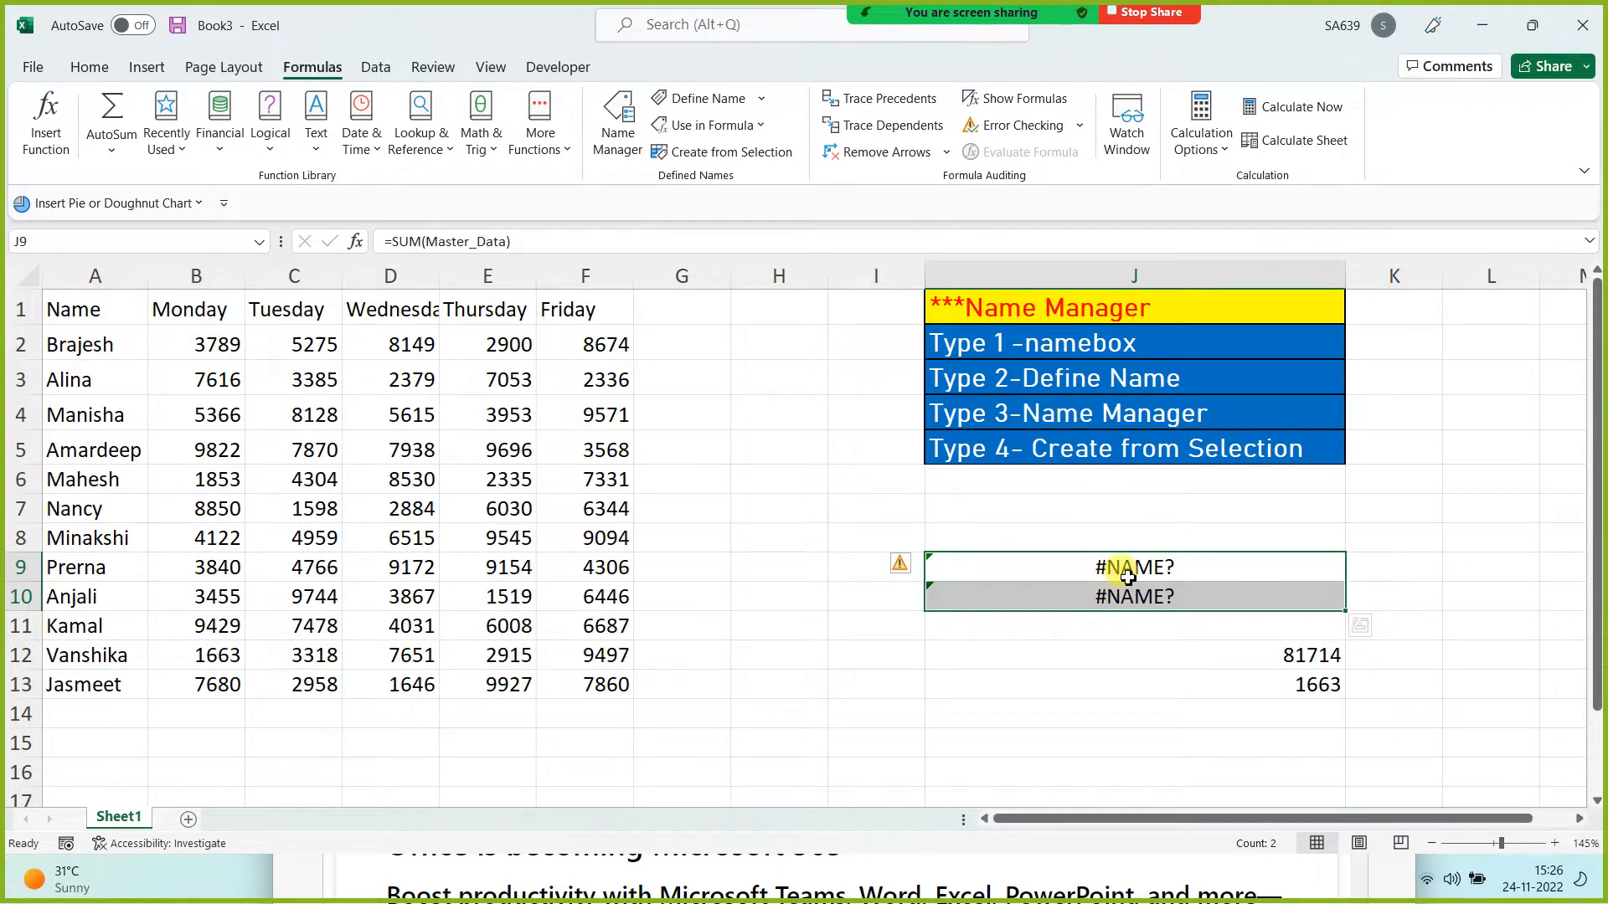
click(1159, 657)
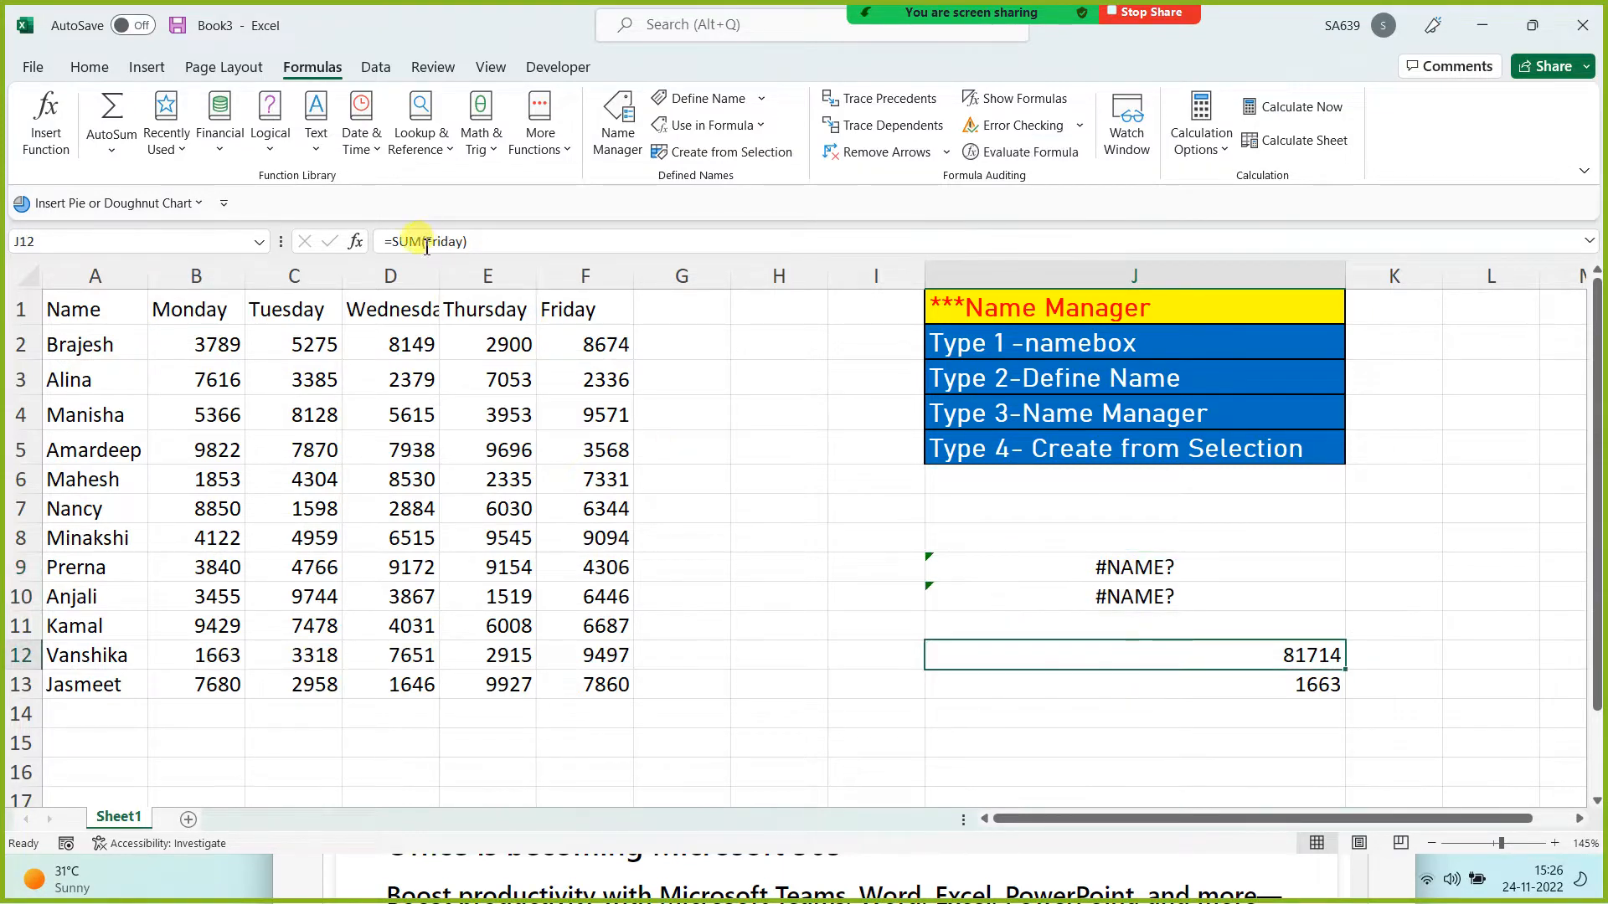
click(1168, 683)
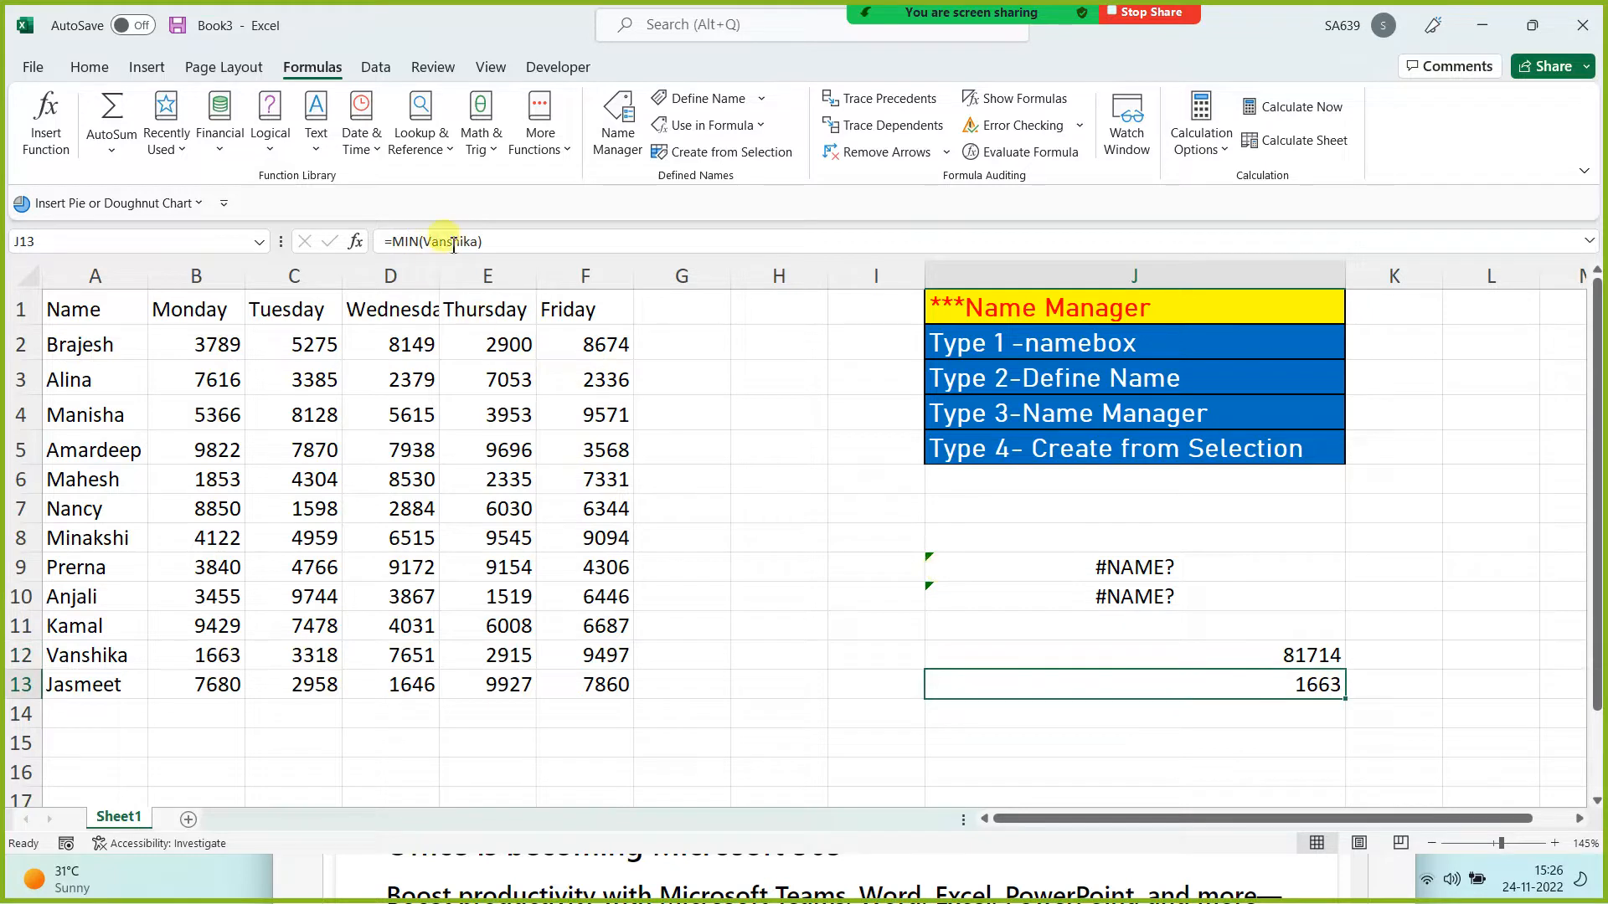
Step: Point out the J12:J13 results alongside the Friday header and Vanshika name cells
drag(1284, 649, 1283, 687)
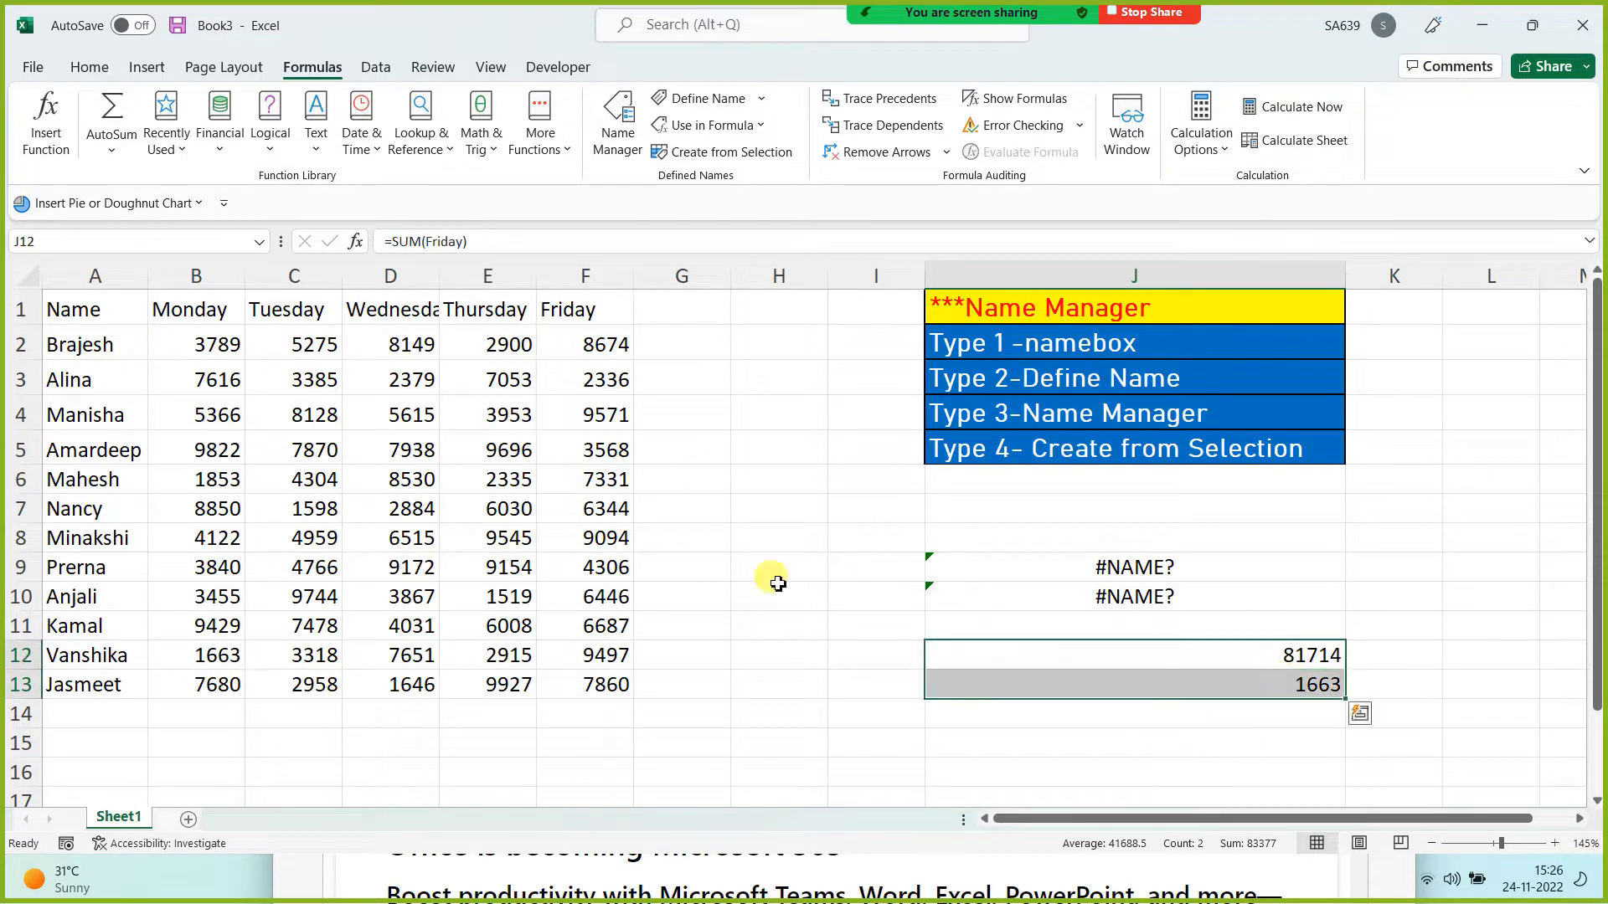
click(548, 308)
click(67, 651)
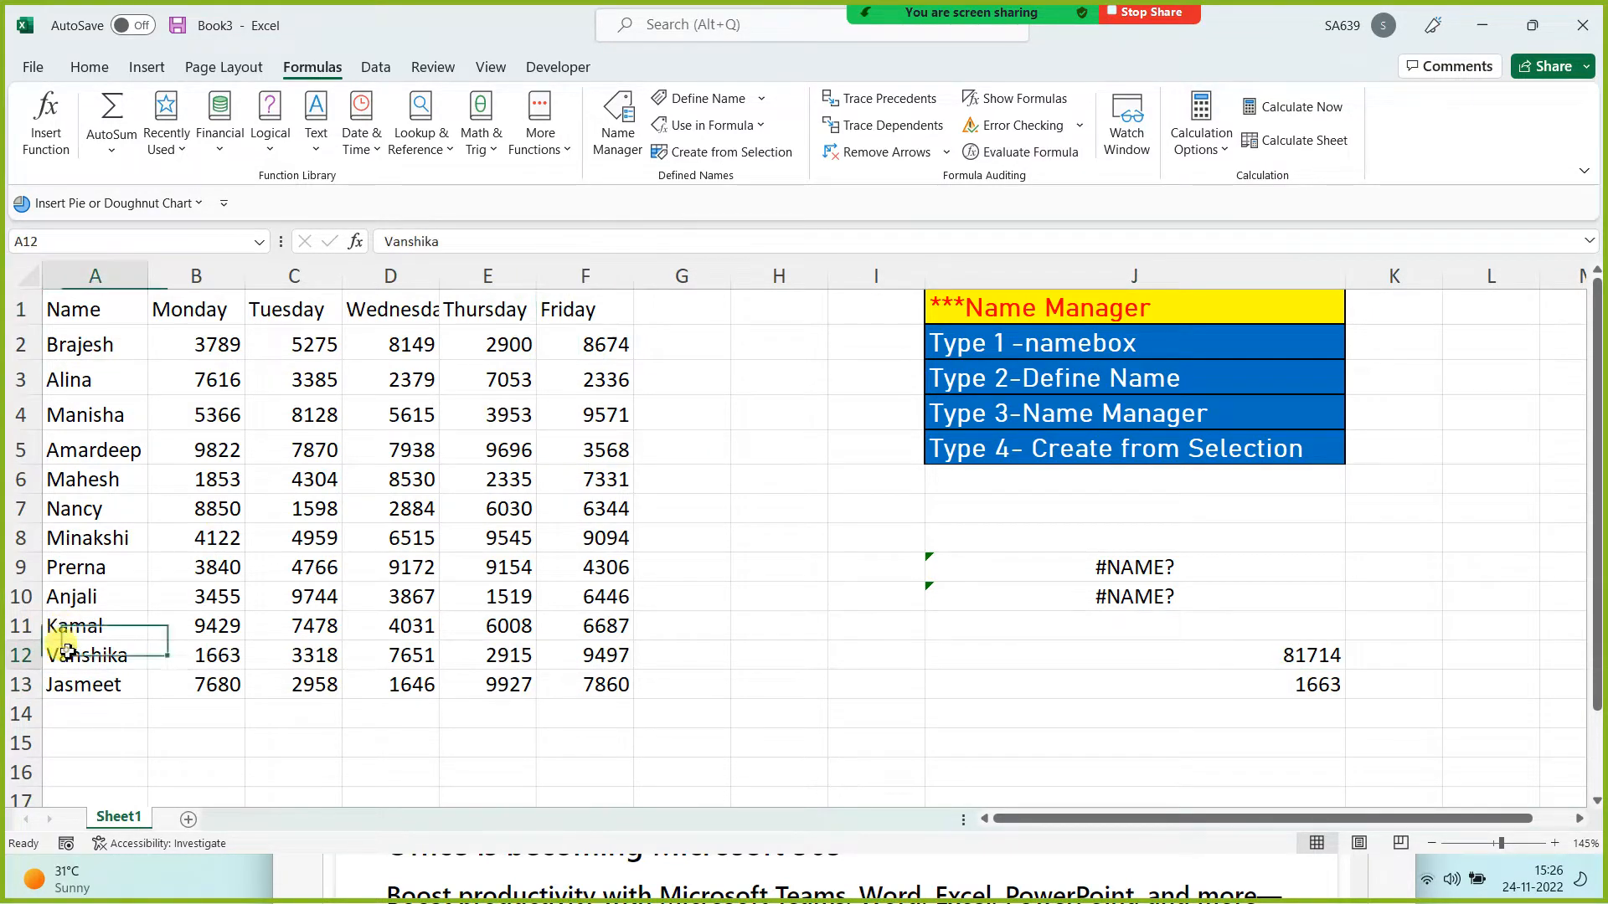
drag(1209, 651, 1189, 687)
click(856, 732)
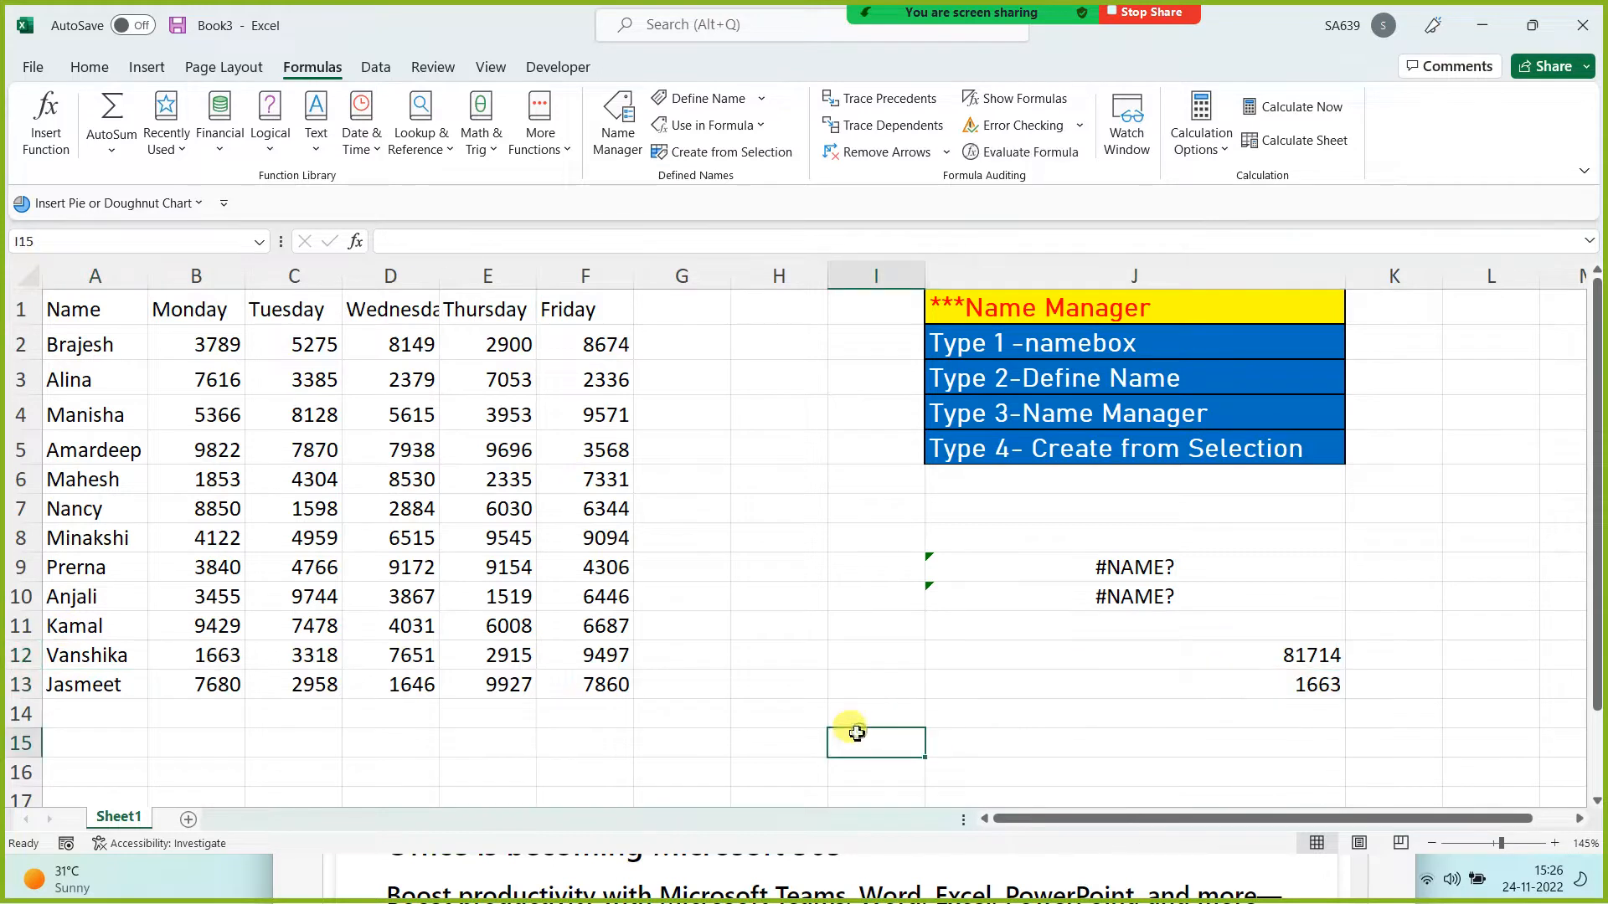
Step: Clear the #NAME? errors from J8:J10
drag(1072, 546, 1072, 606)
key(Delete)
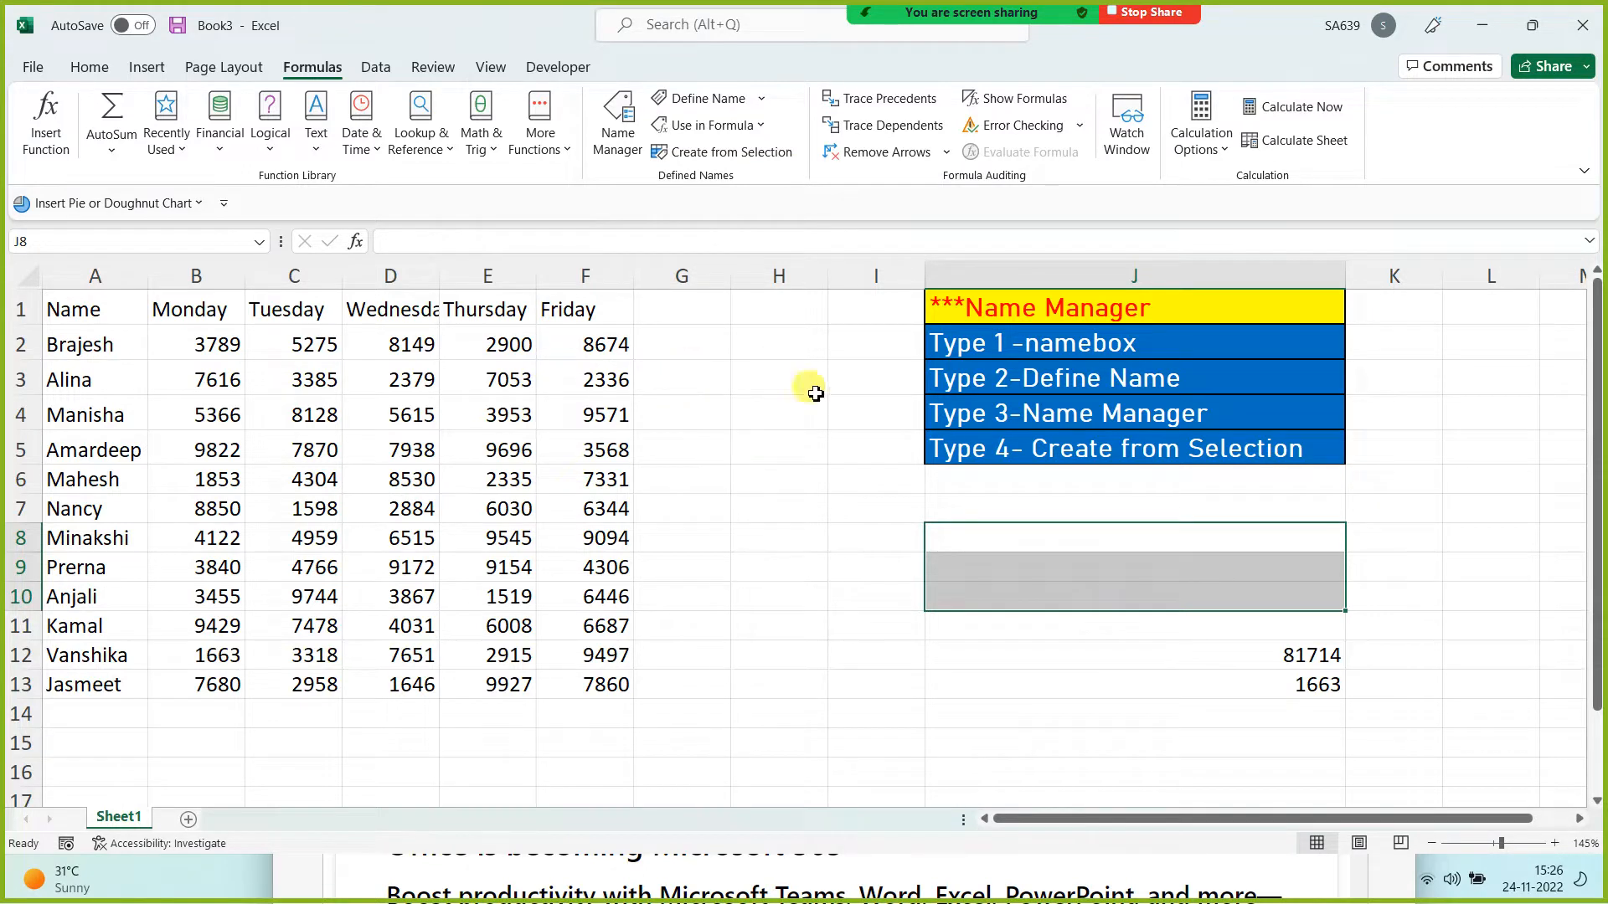
click(780, 532)
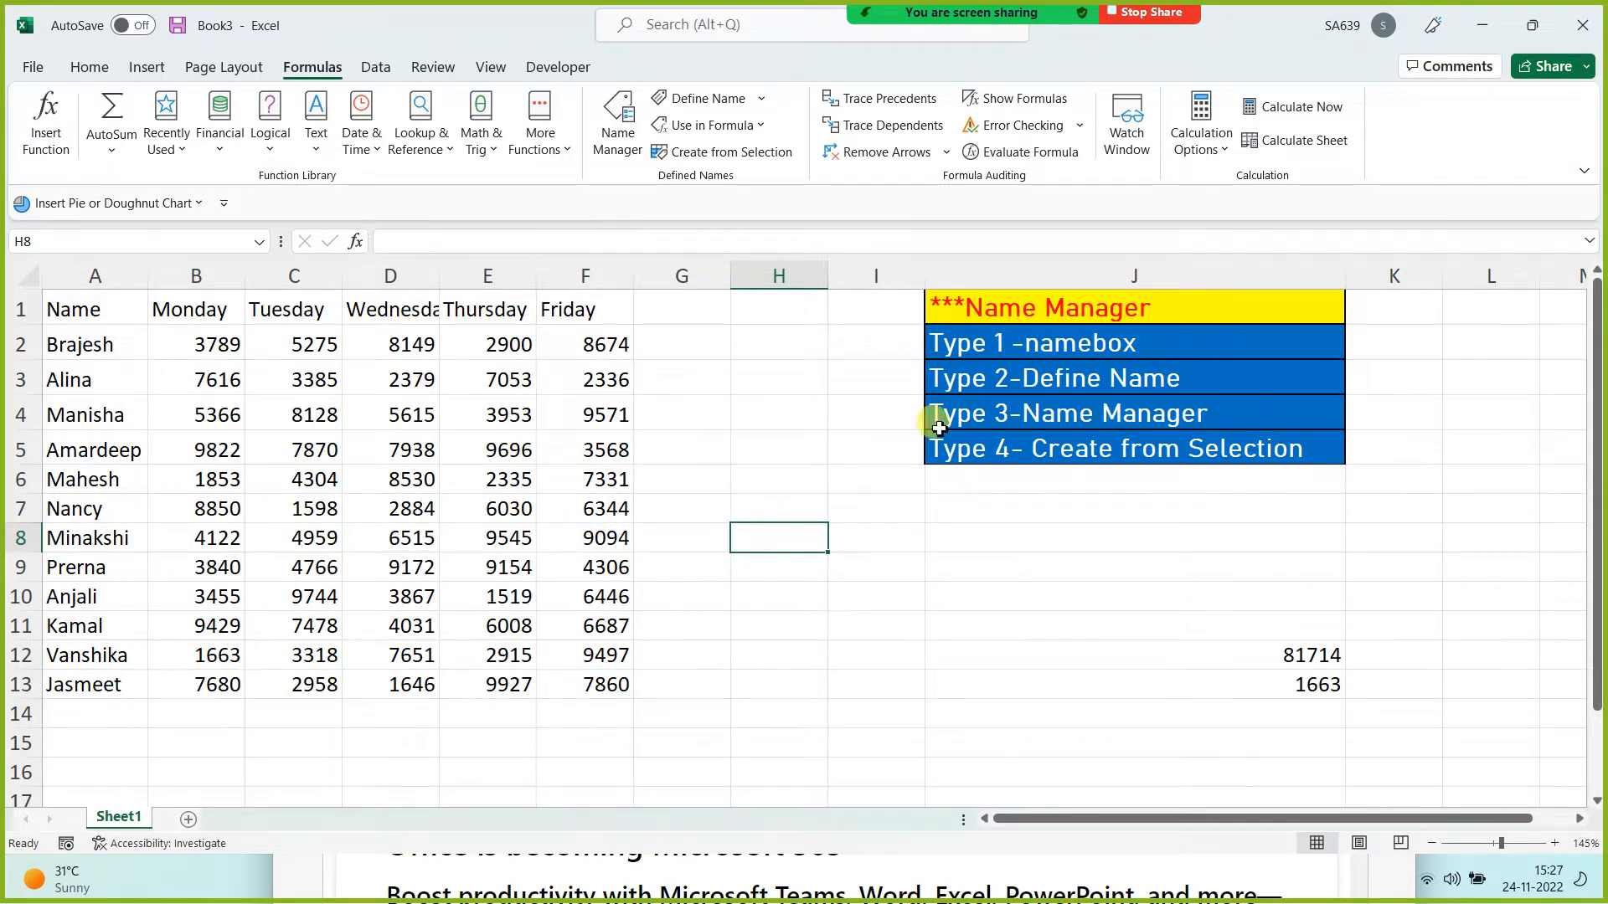
Step: Rename Sheet1 to 'Name Manager'
double_click(113, 817)
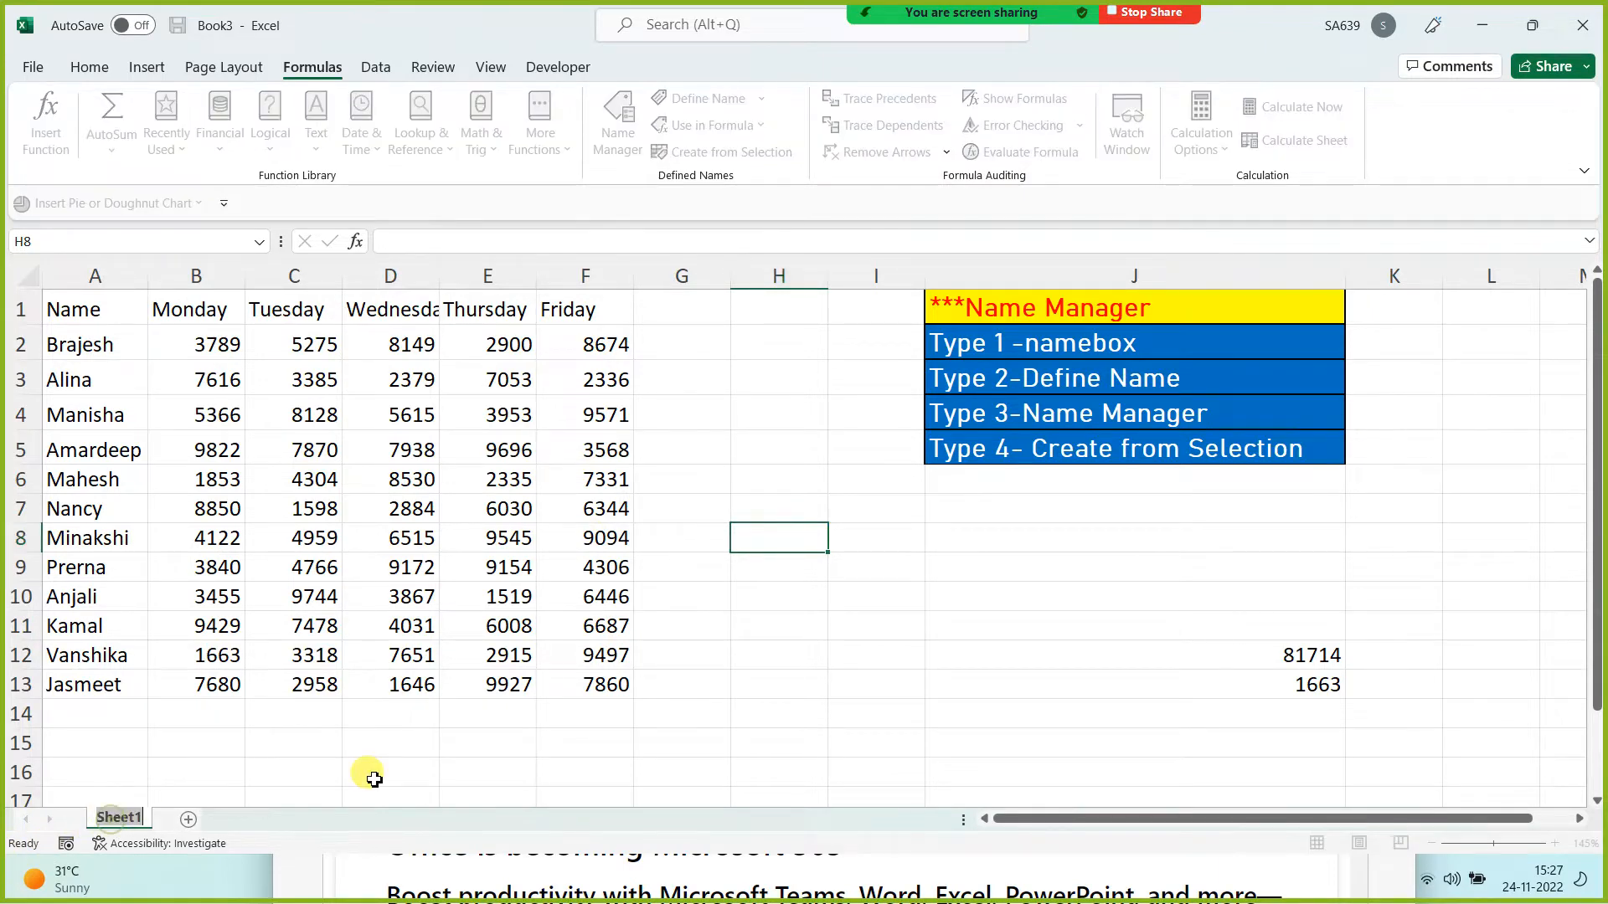
text(Name Manager)
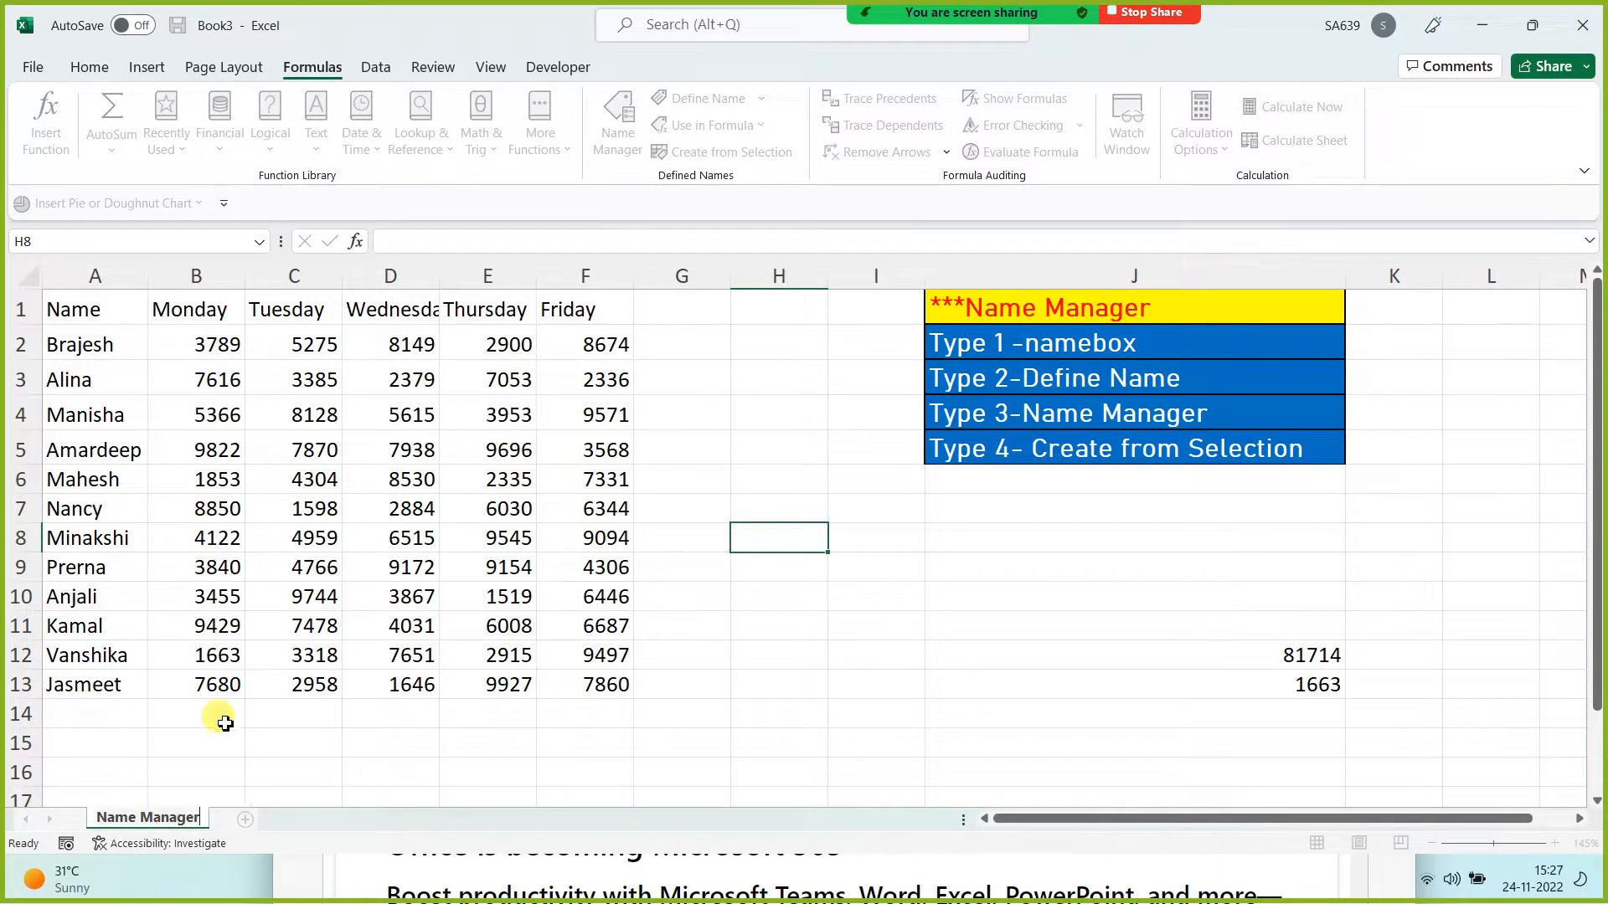
click(152, 741)
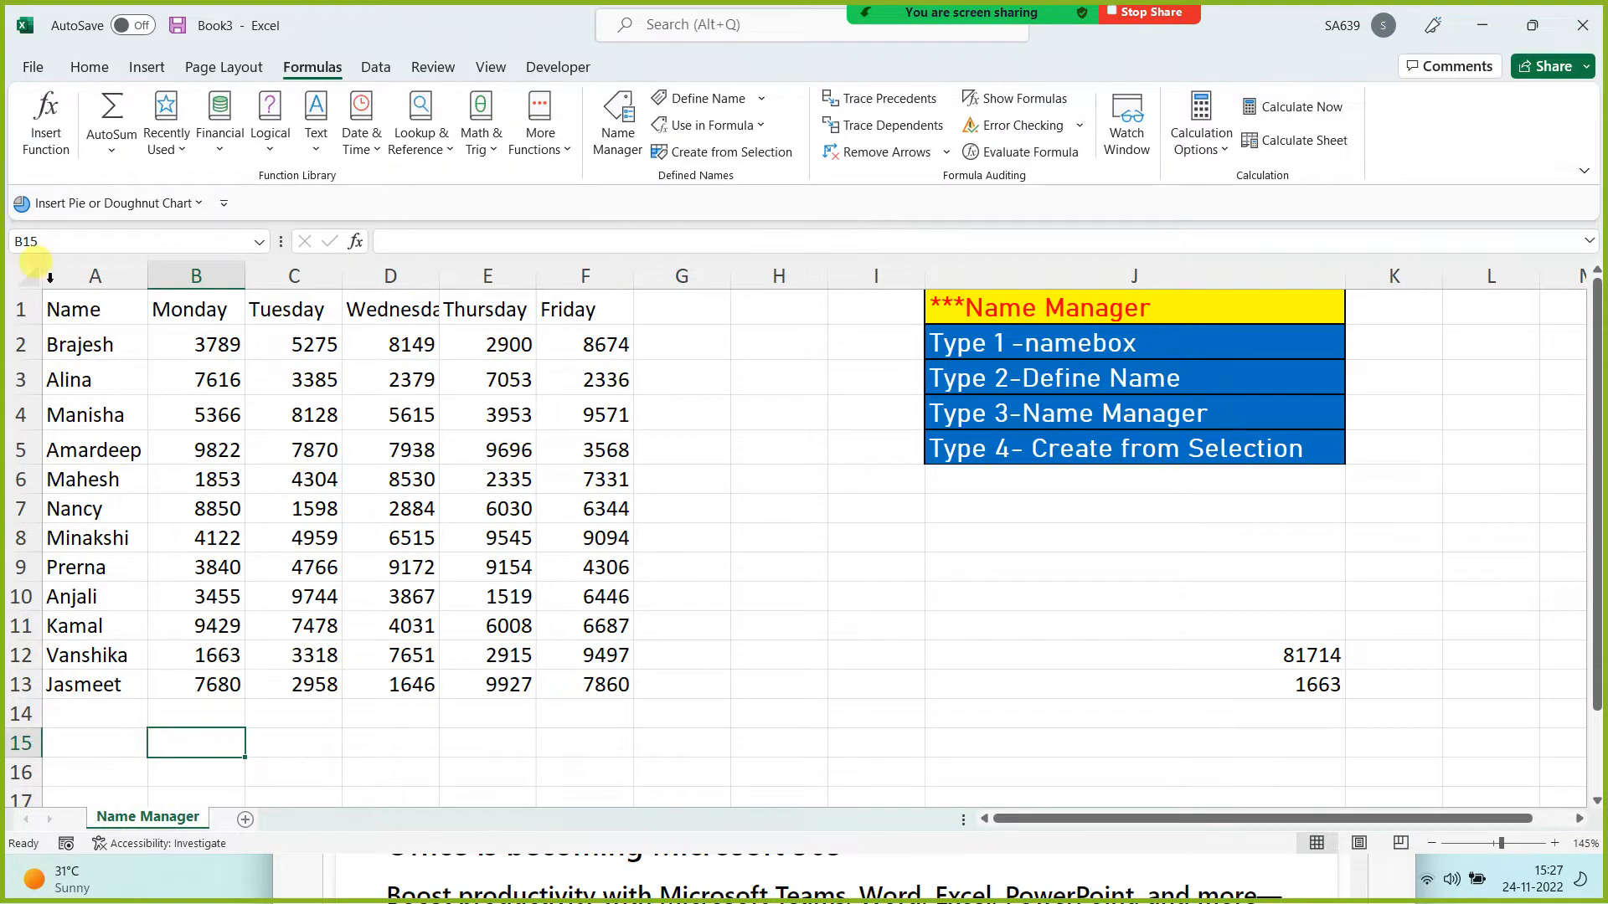
Step: Save the workbook as 'Name Manager PLus.xlsx' in the Class Work Data folder
click(31, 71)
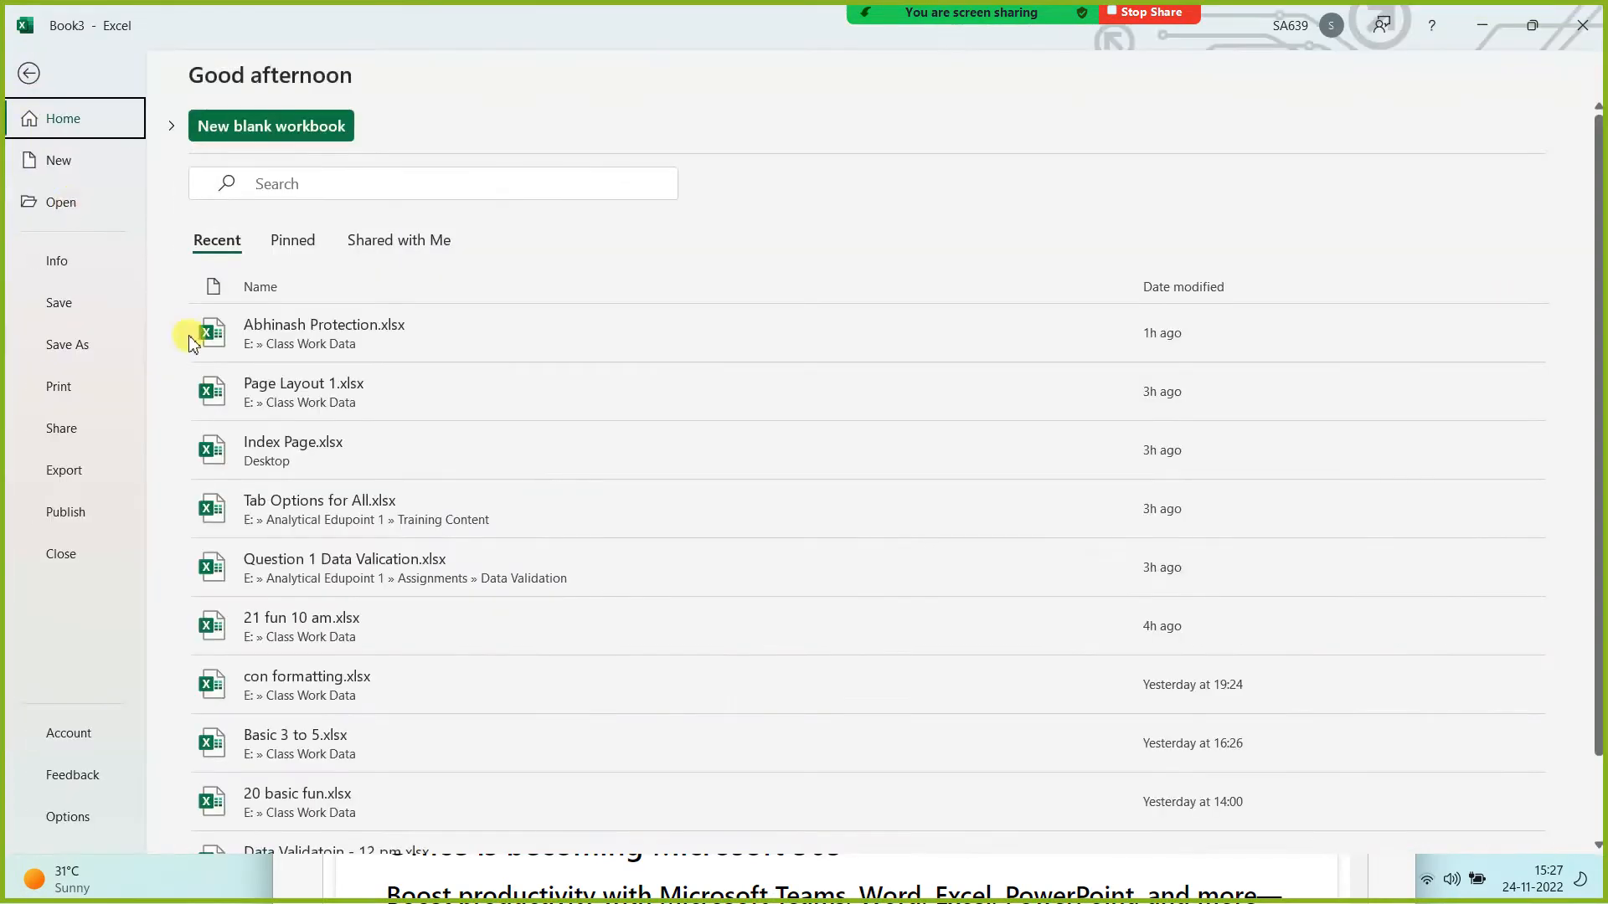
click(84, 348)
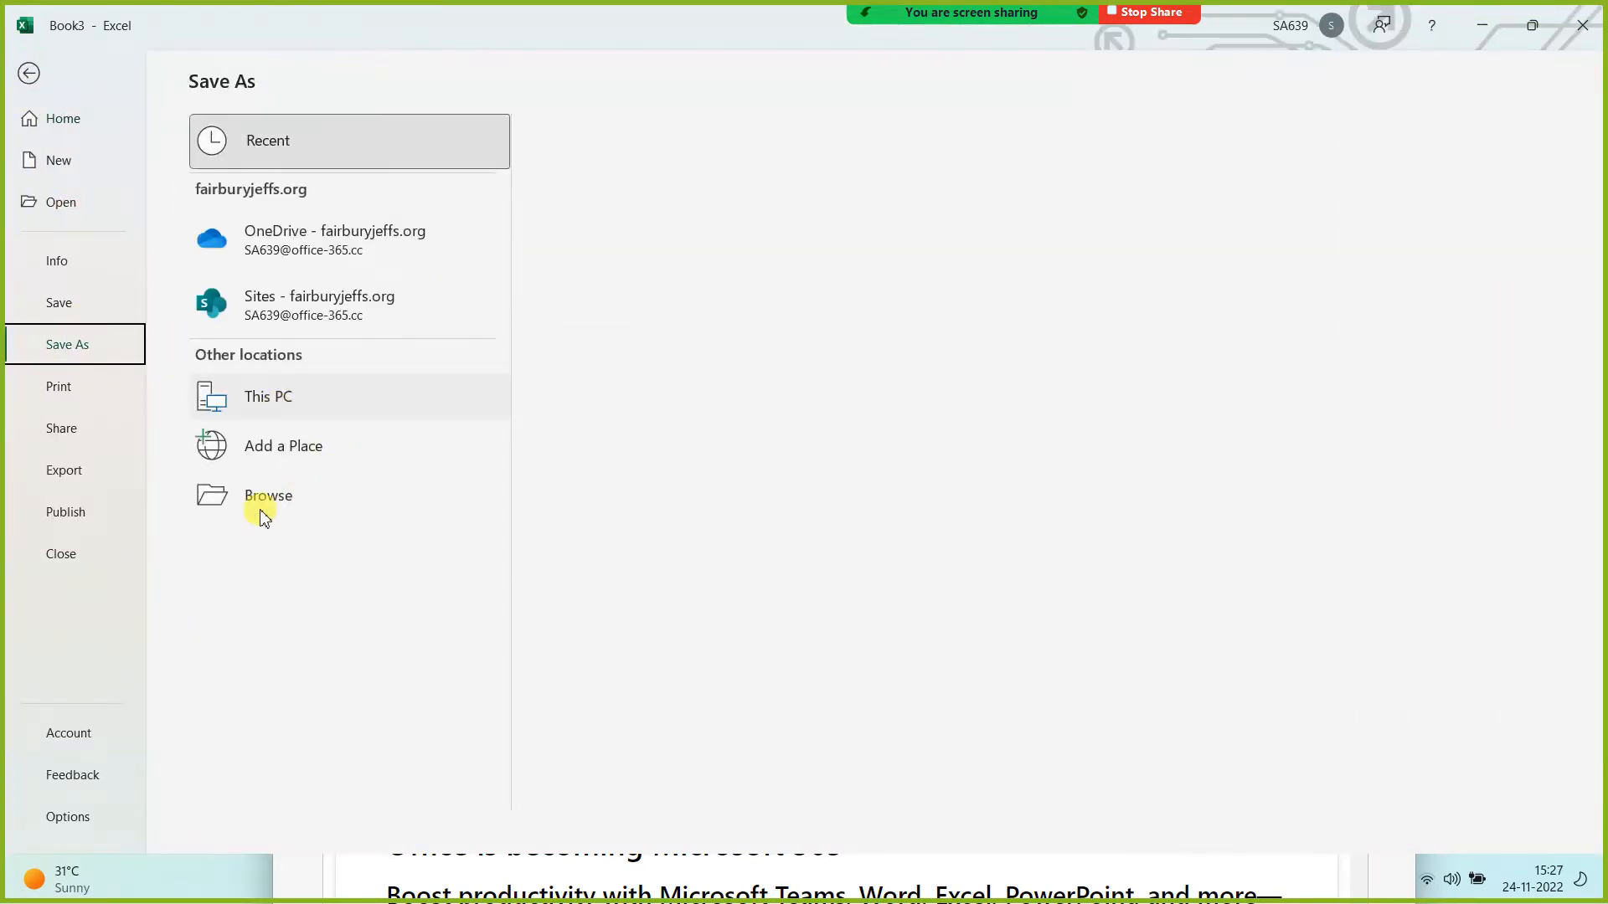
click(259, 503)
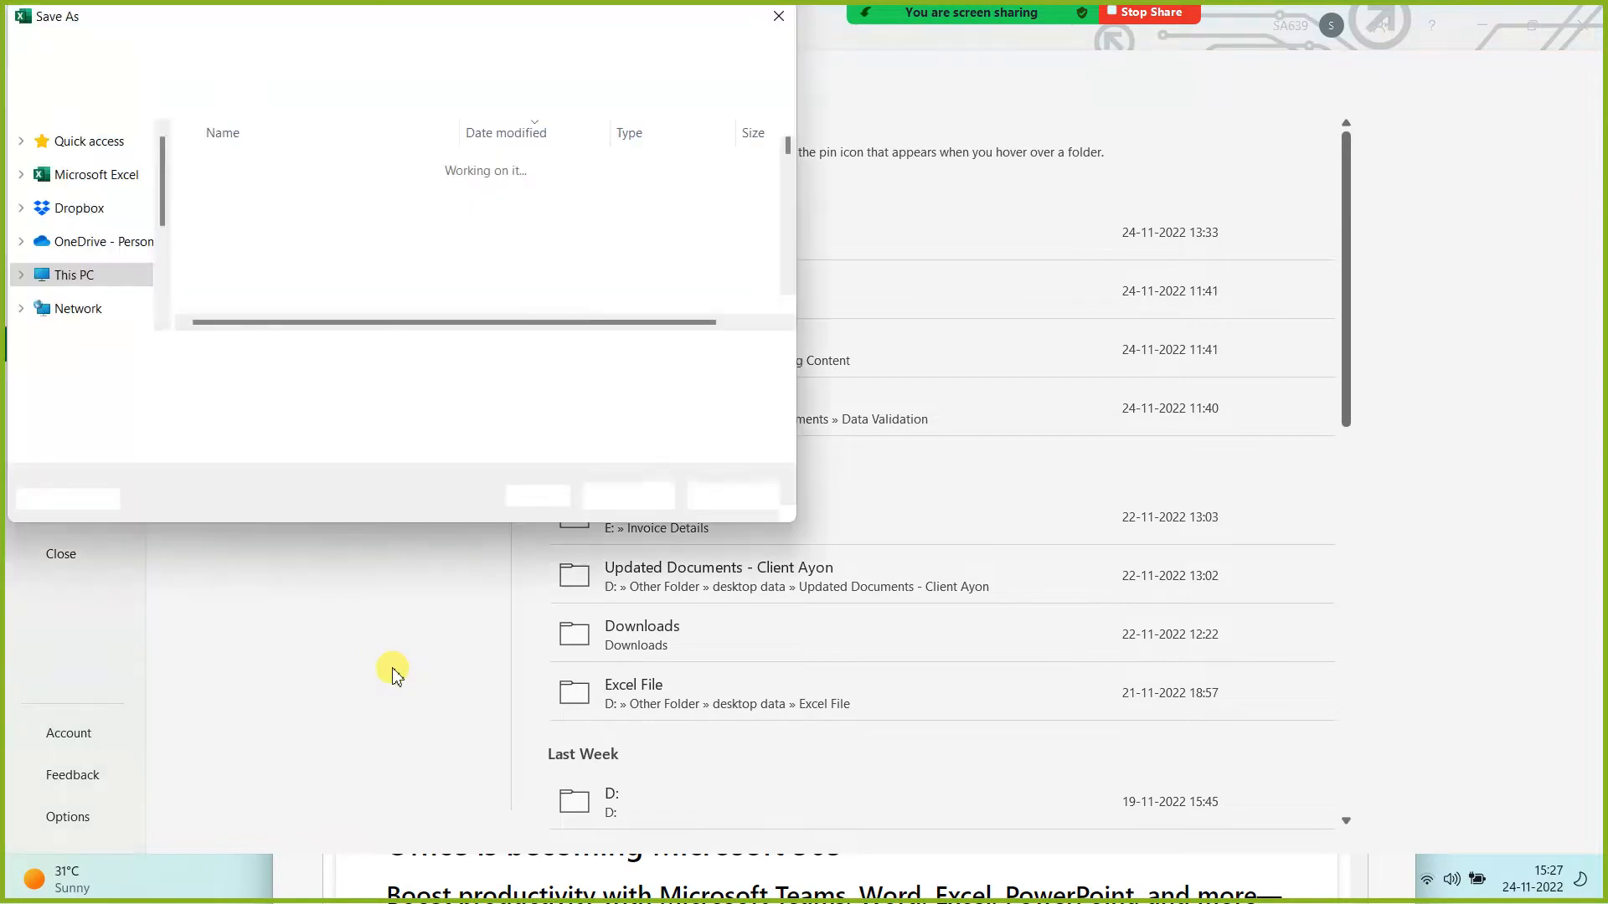
text(Name Manag)
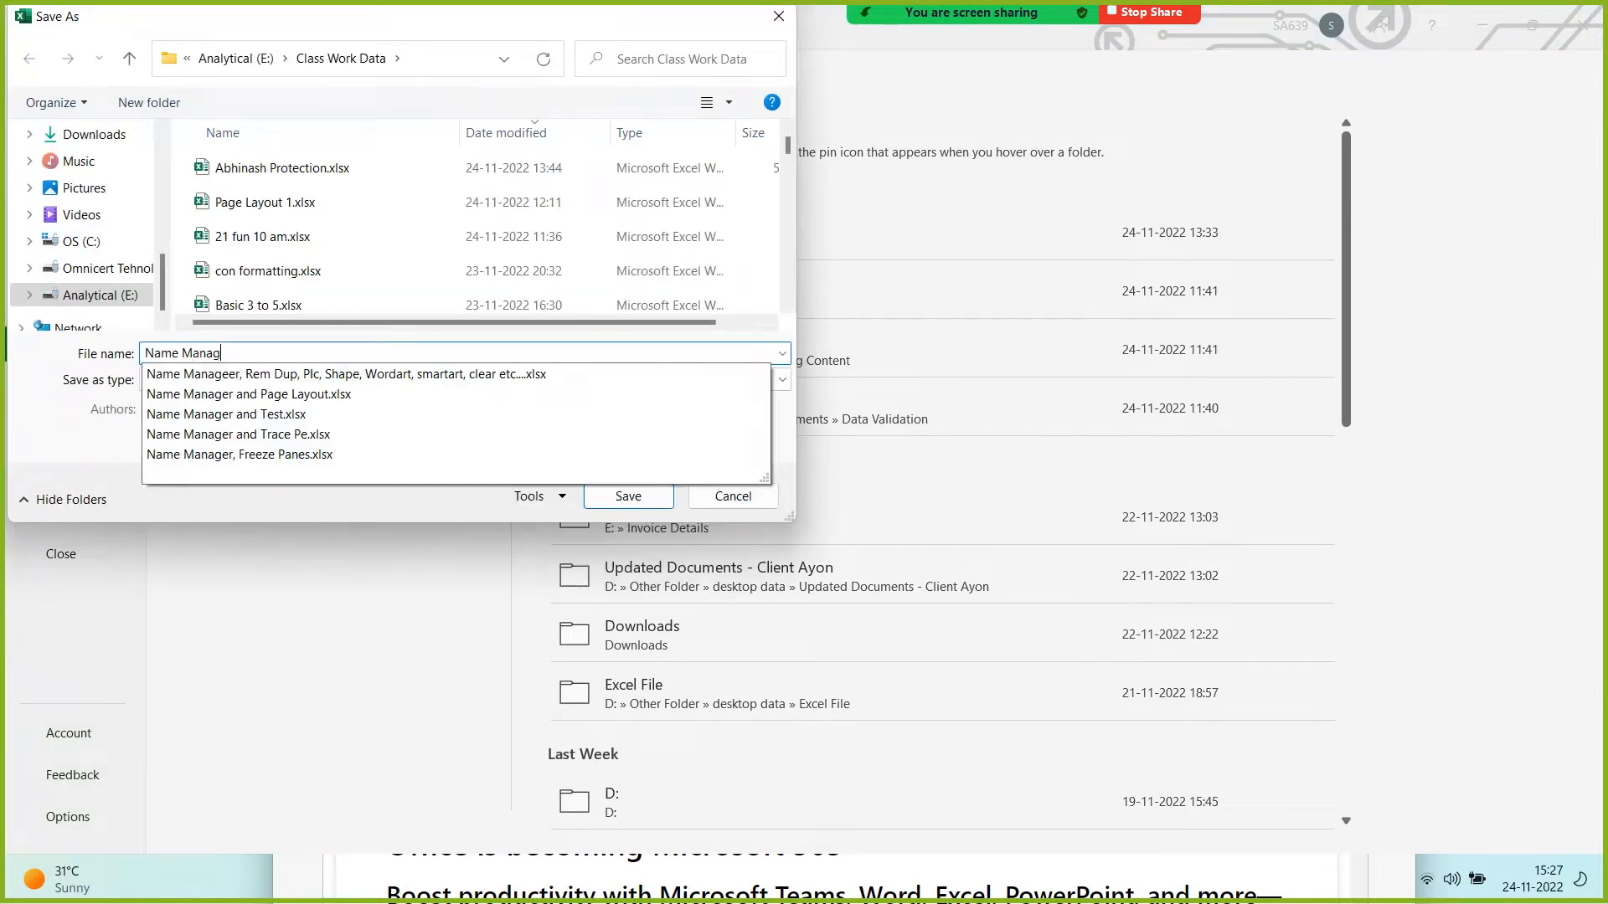
text(er PLus)
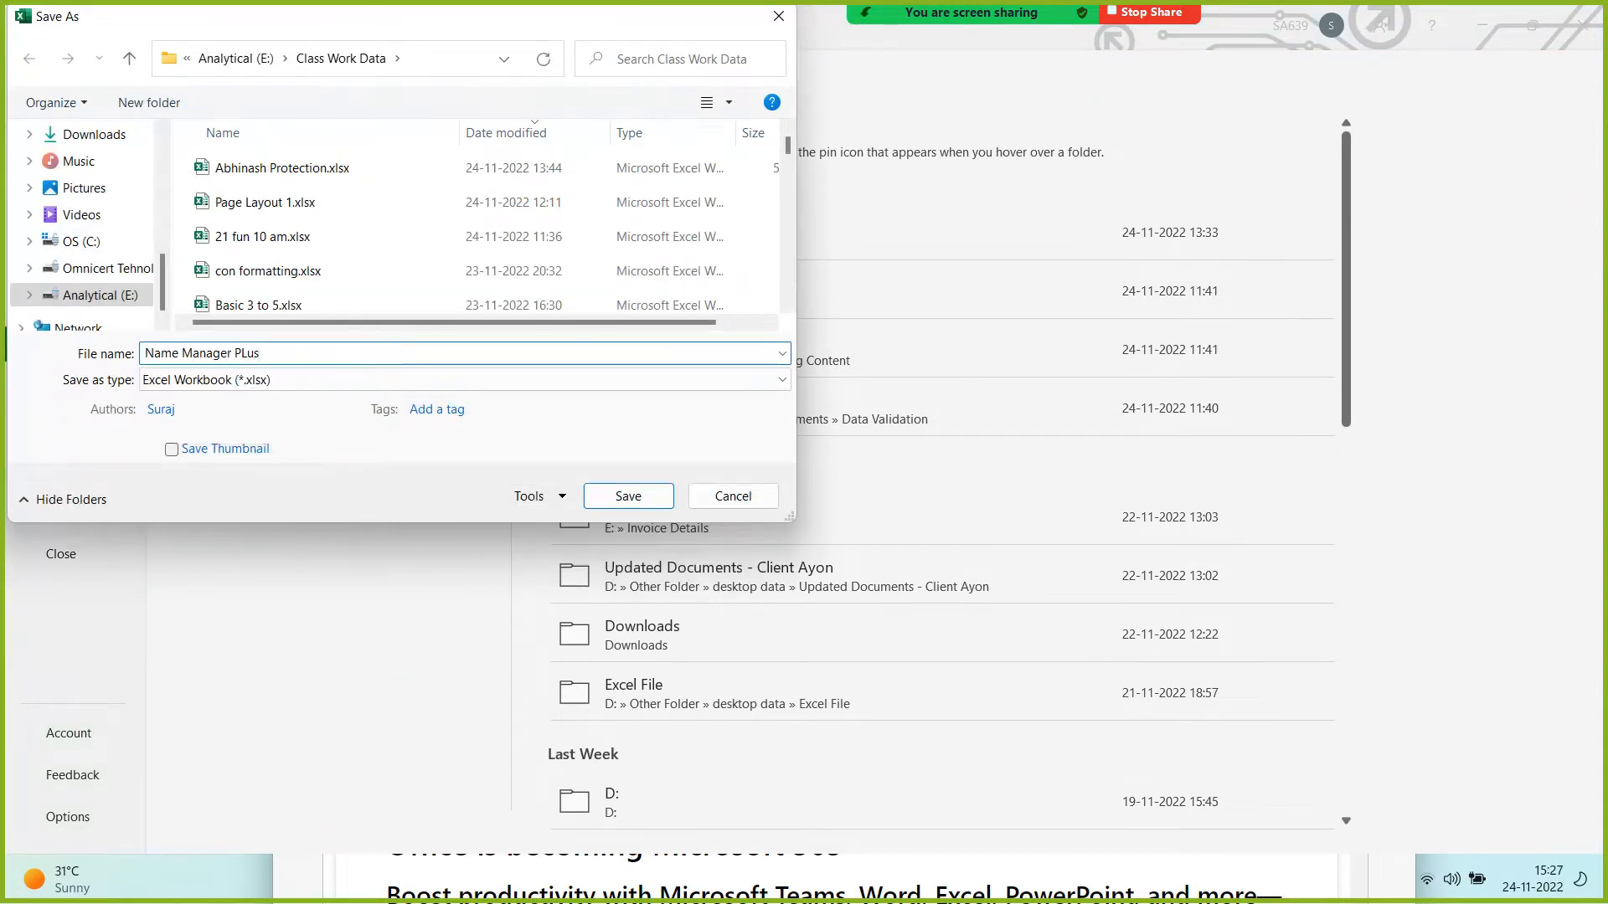
click(628, 495)
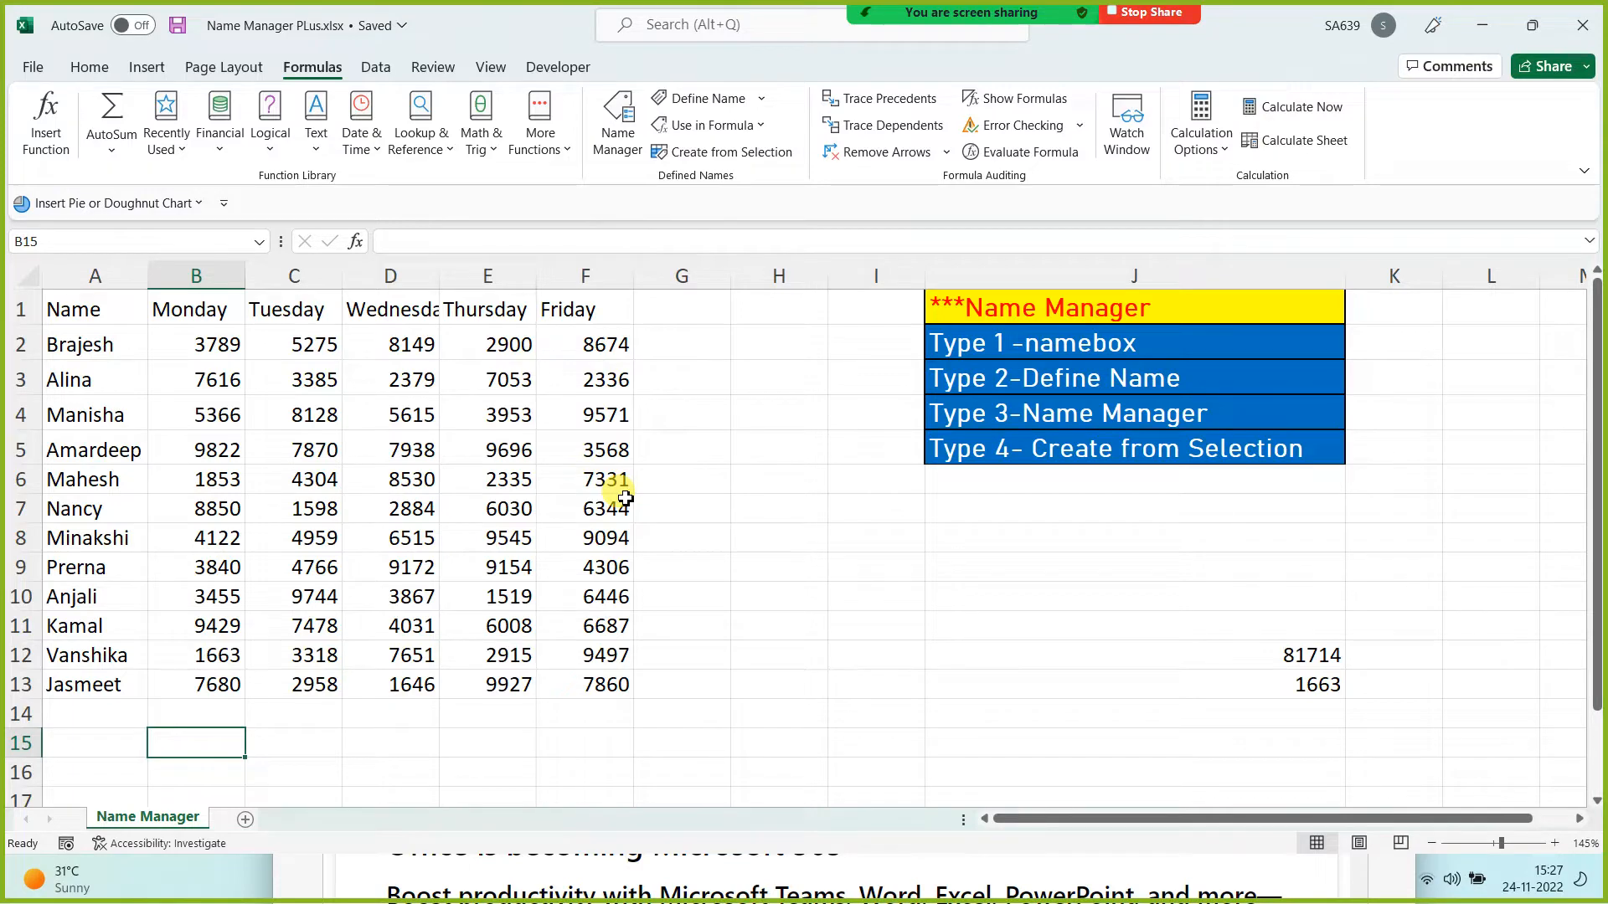
Step: Add a new worksheet named 'Freeze Panes'
click(245, 819)
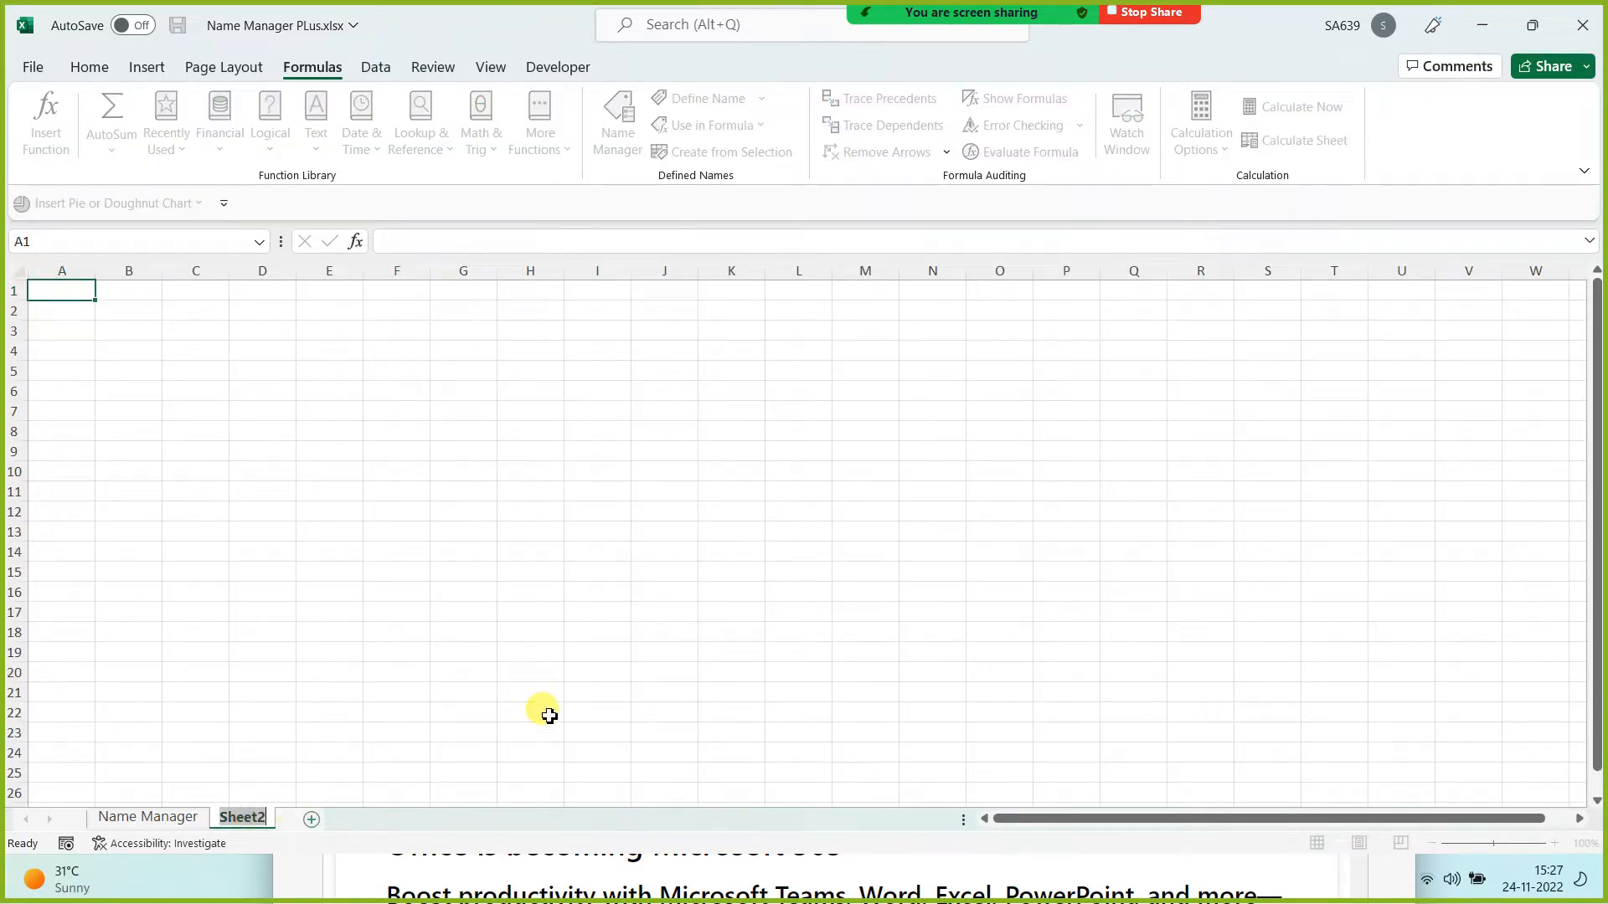
text(Freeze Panes)
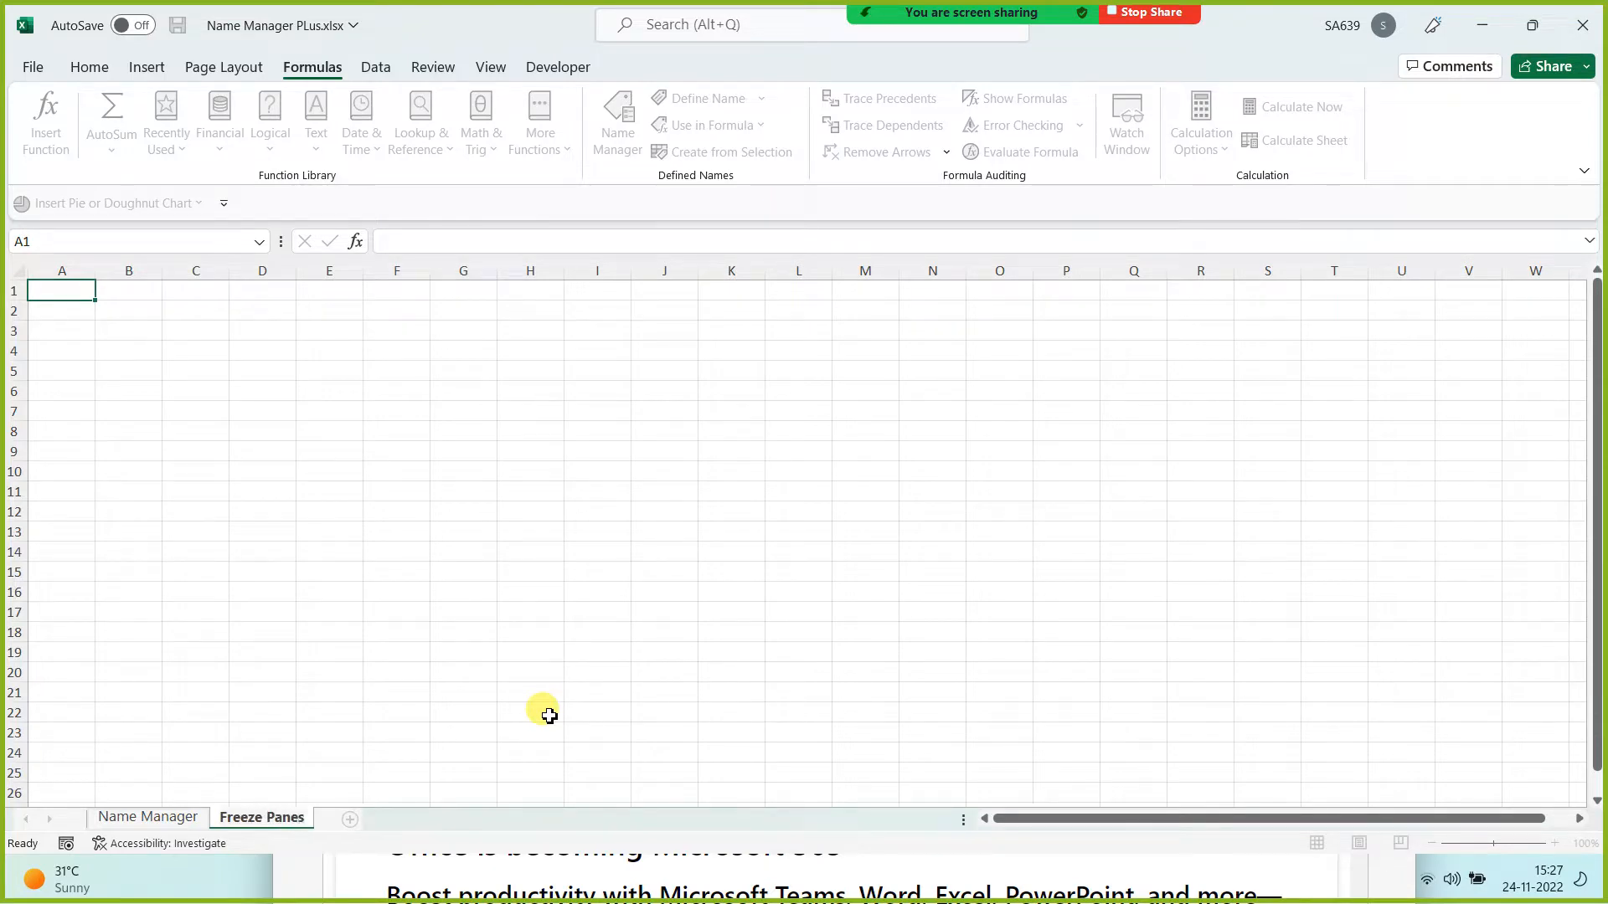
click(410, 569)
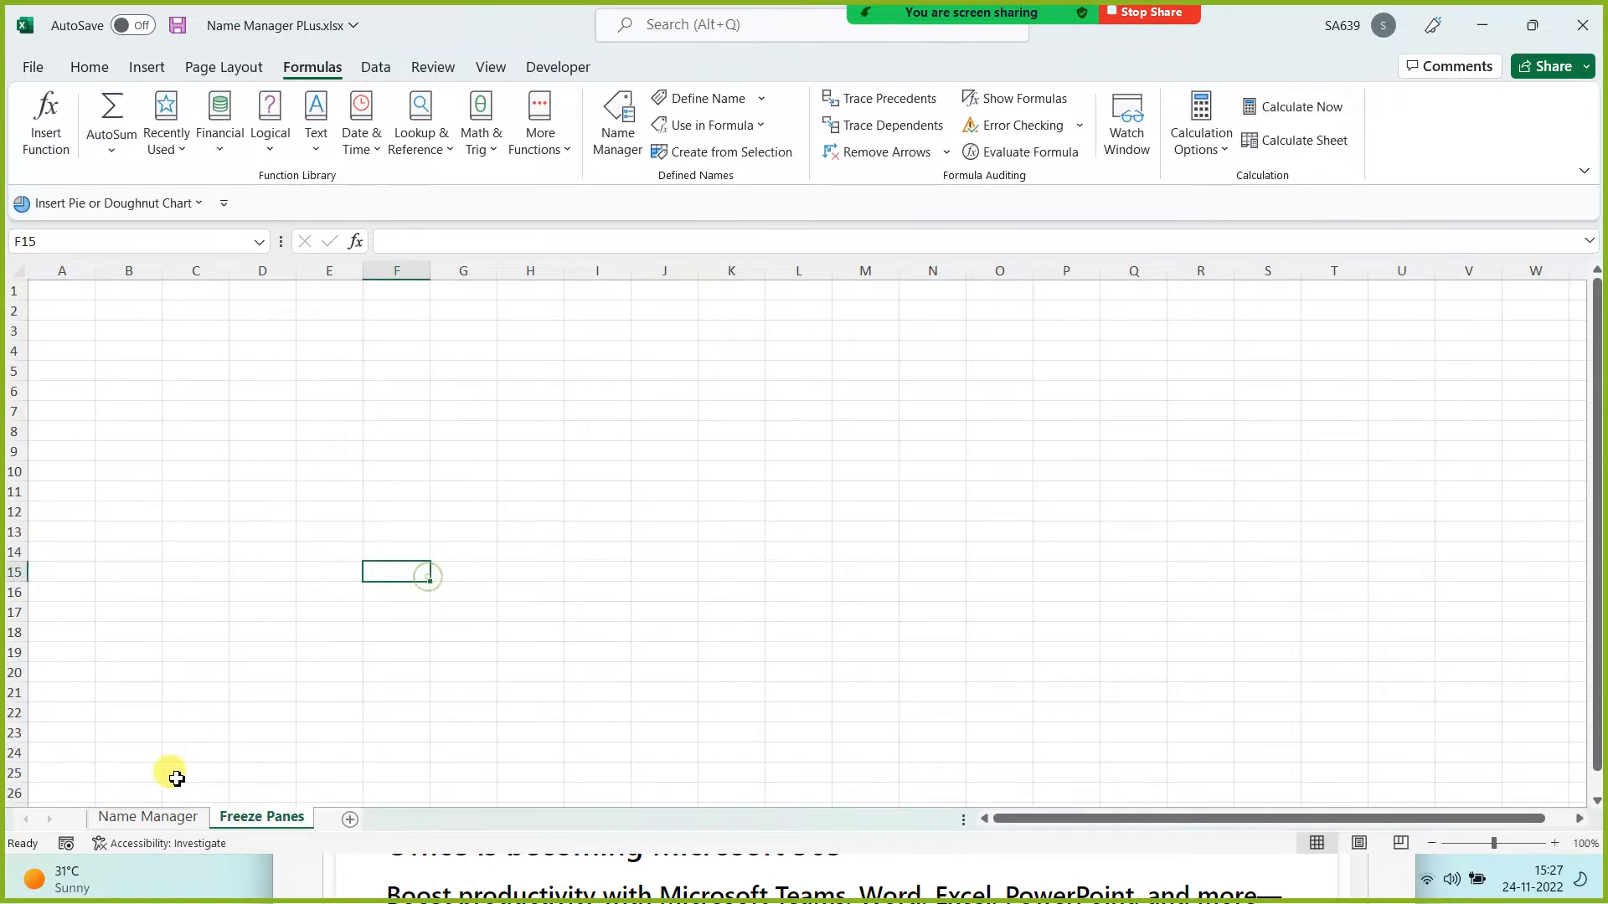
Step: Copy table A1:F13 from Name Manager into Freeze Panes at A1, then undo the paste
click(189, 818)
drag(90, 309, 589, 696)
key(ctrl+c)
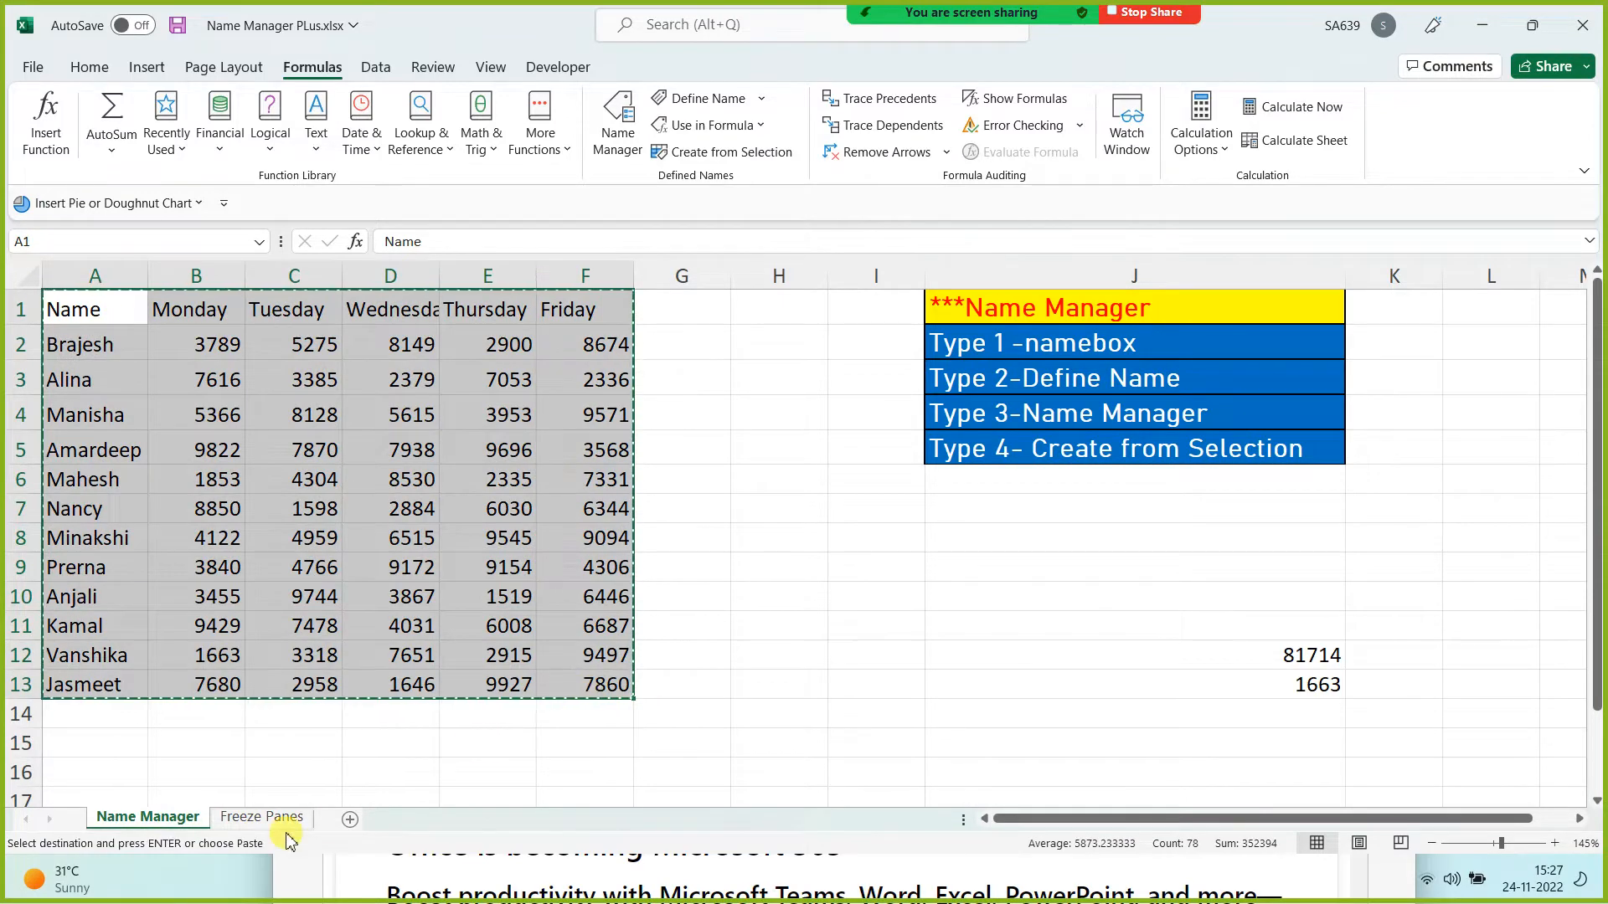
click(272, 817)
click(54, 295)
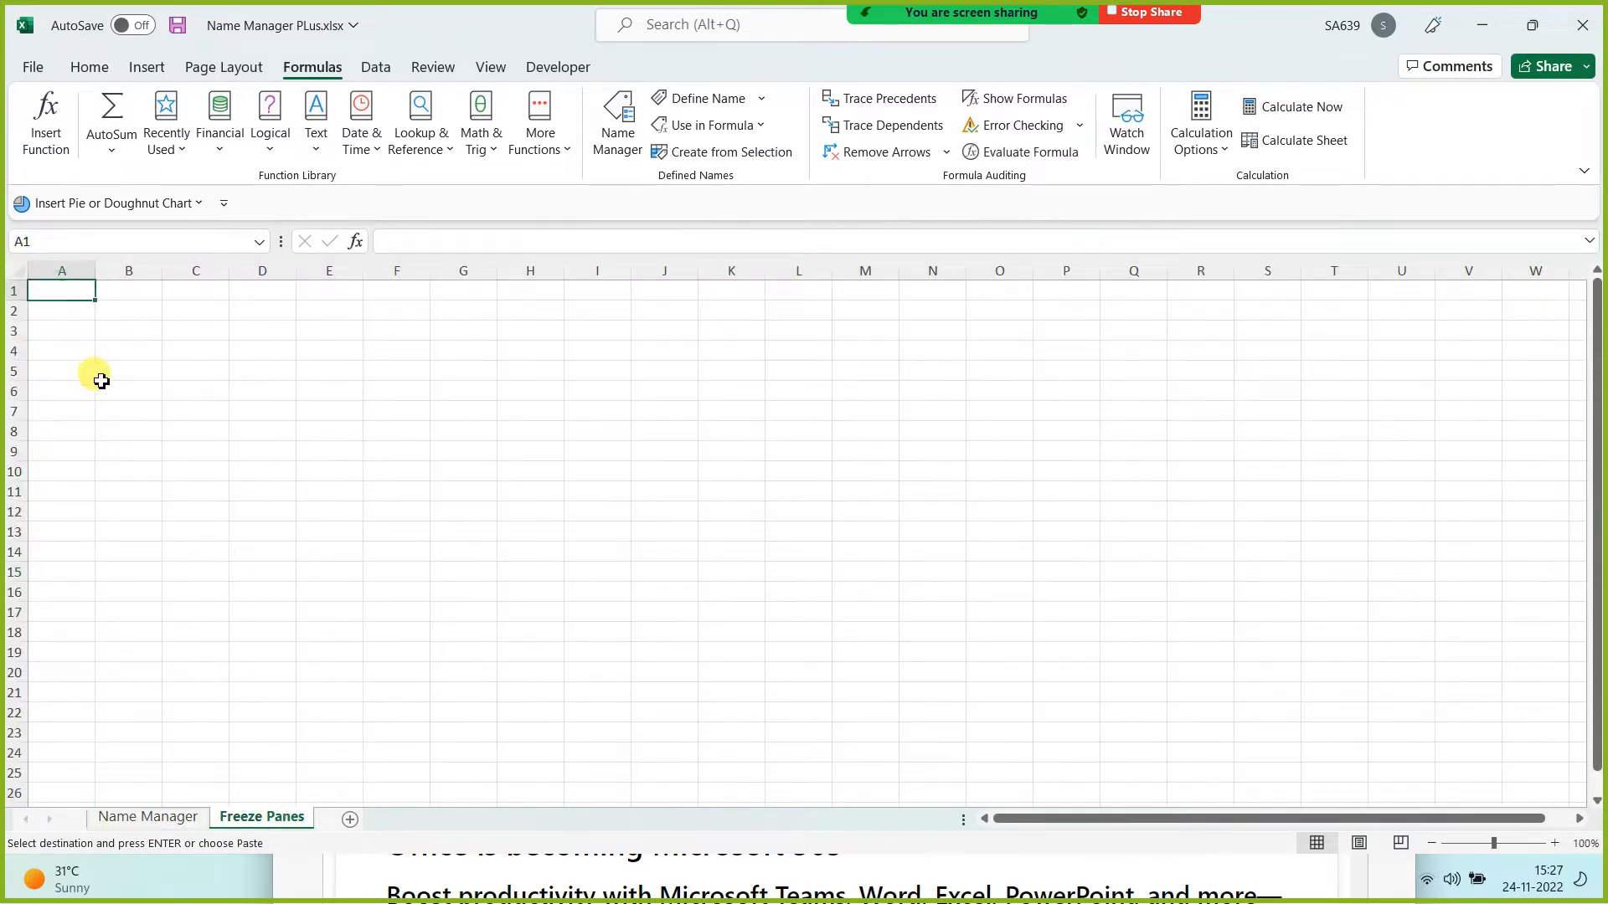
key(ctrl+v)
key(ctrl+z)
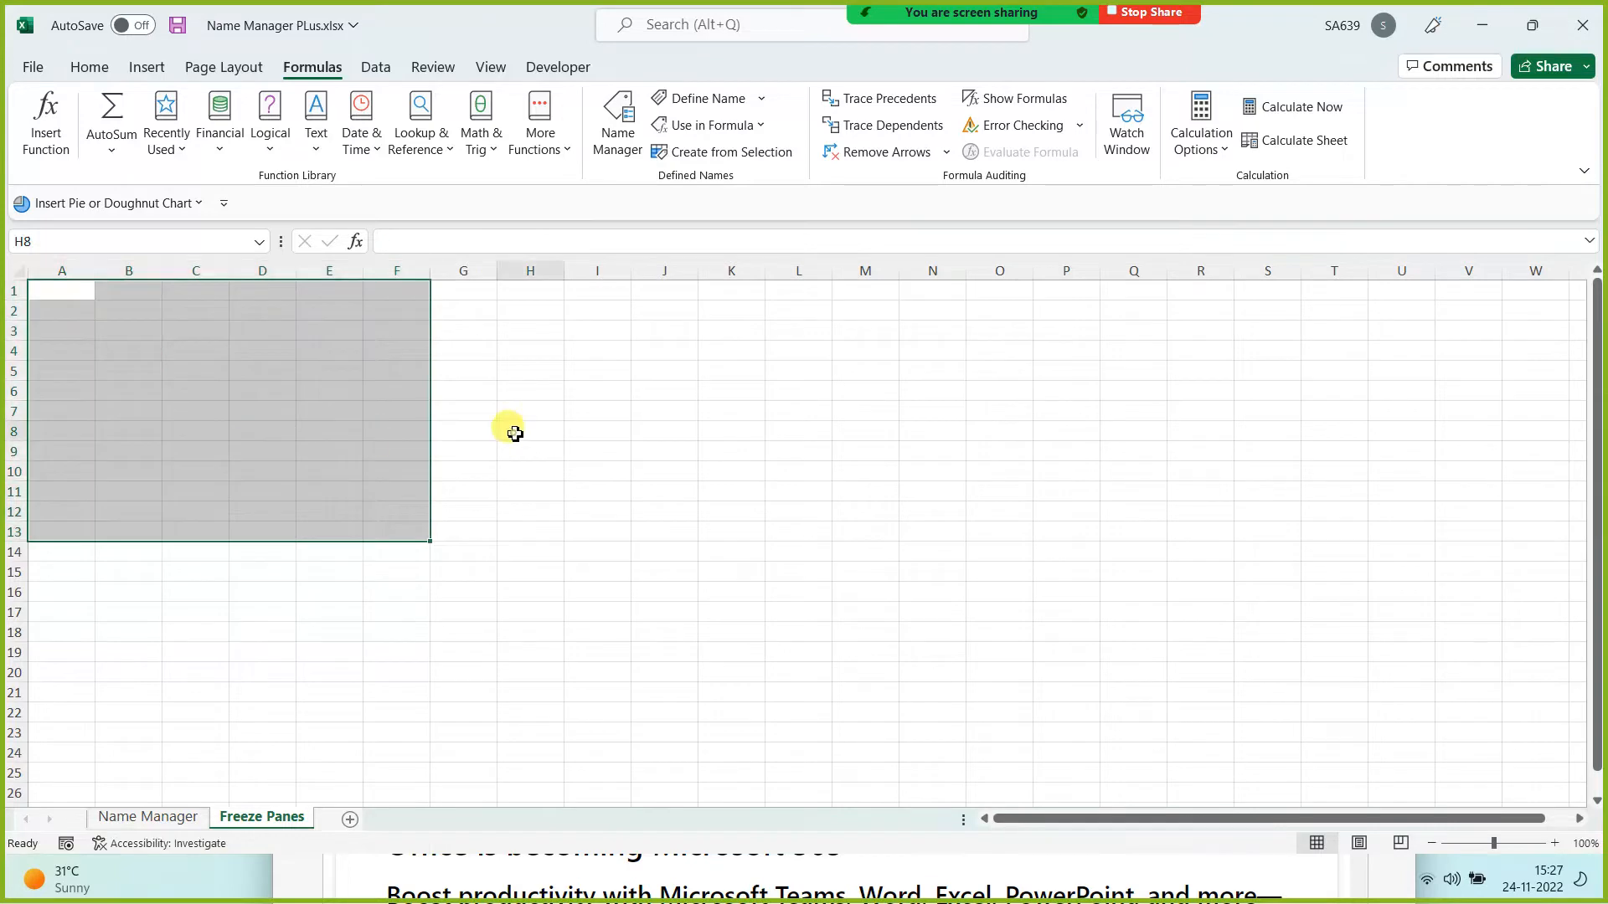
click(527, 430)
Step: Open the Data For Practice - Real.xlsx workbook by searching recent files for 'prac'
click(31, 68)
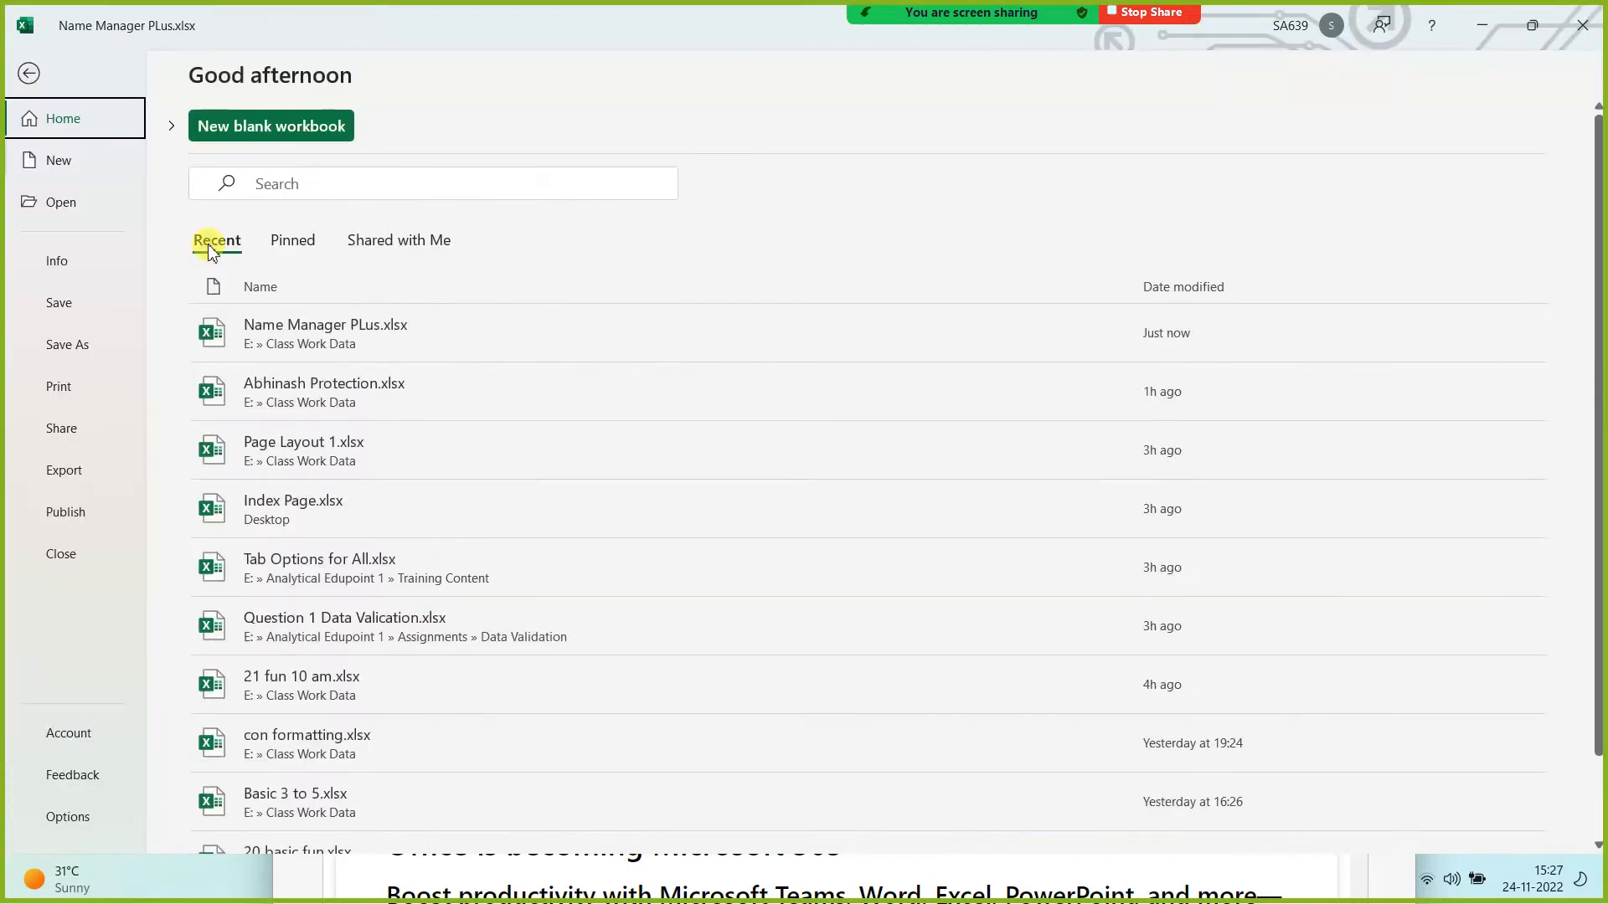
click(326, 185)
text(prac)
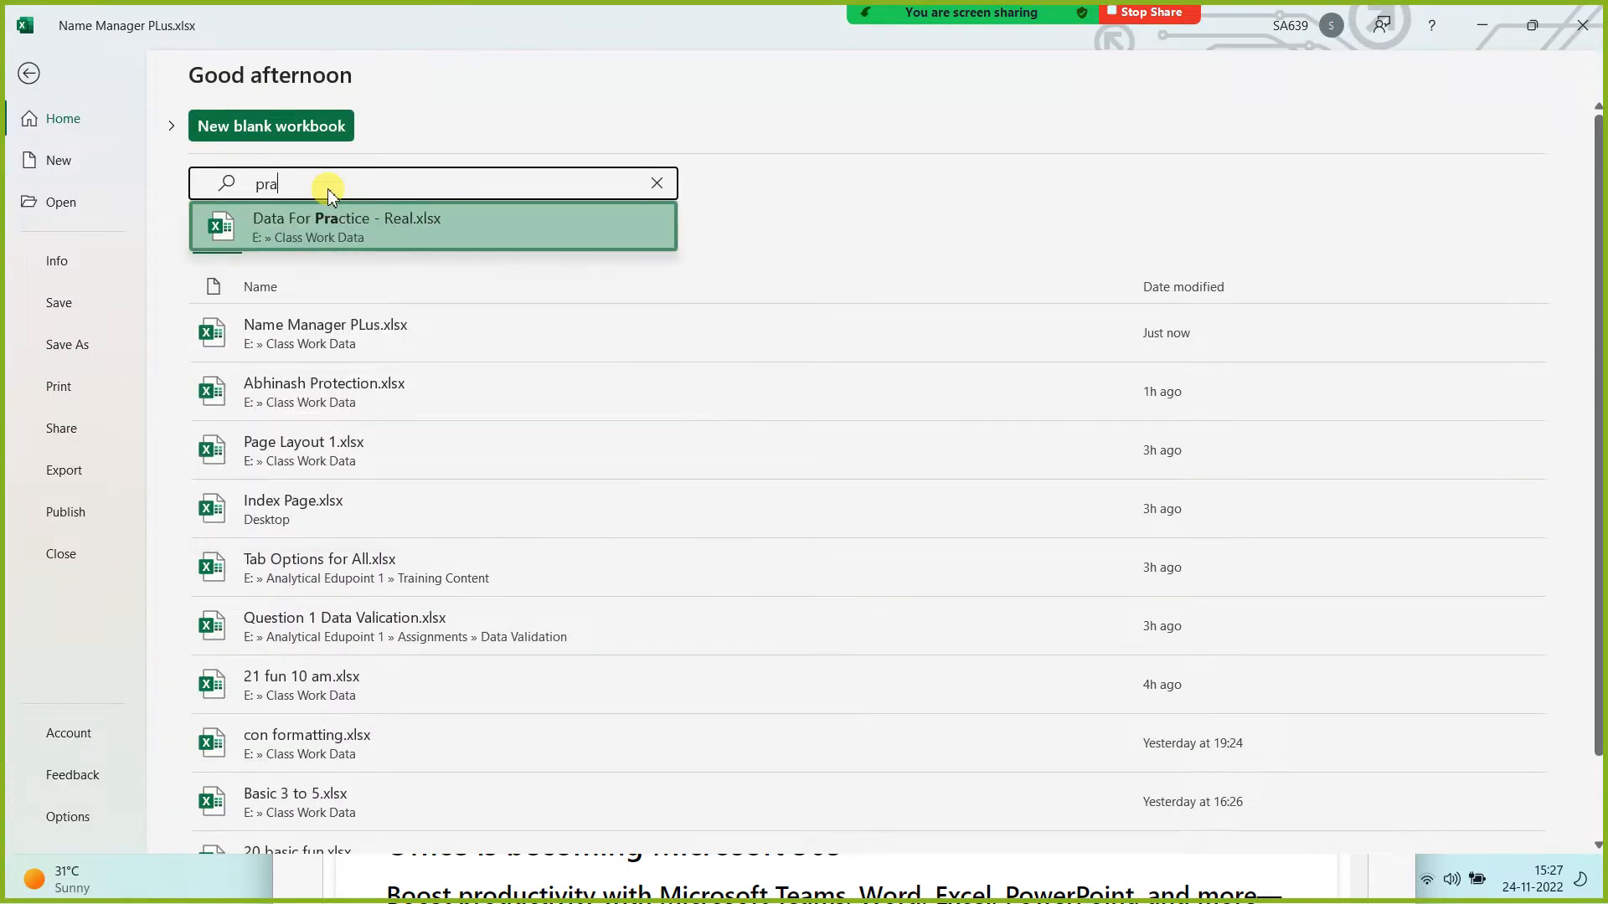
click(330, 219)
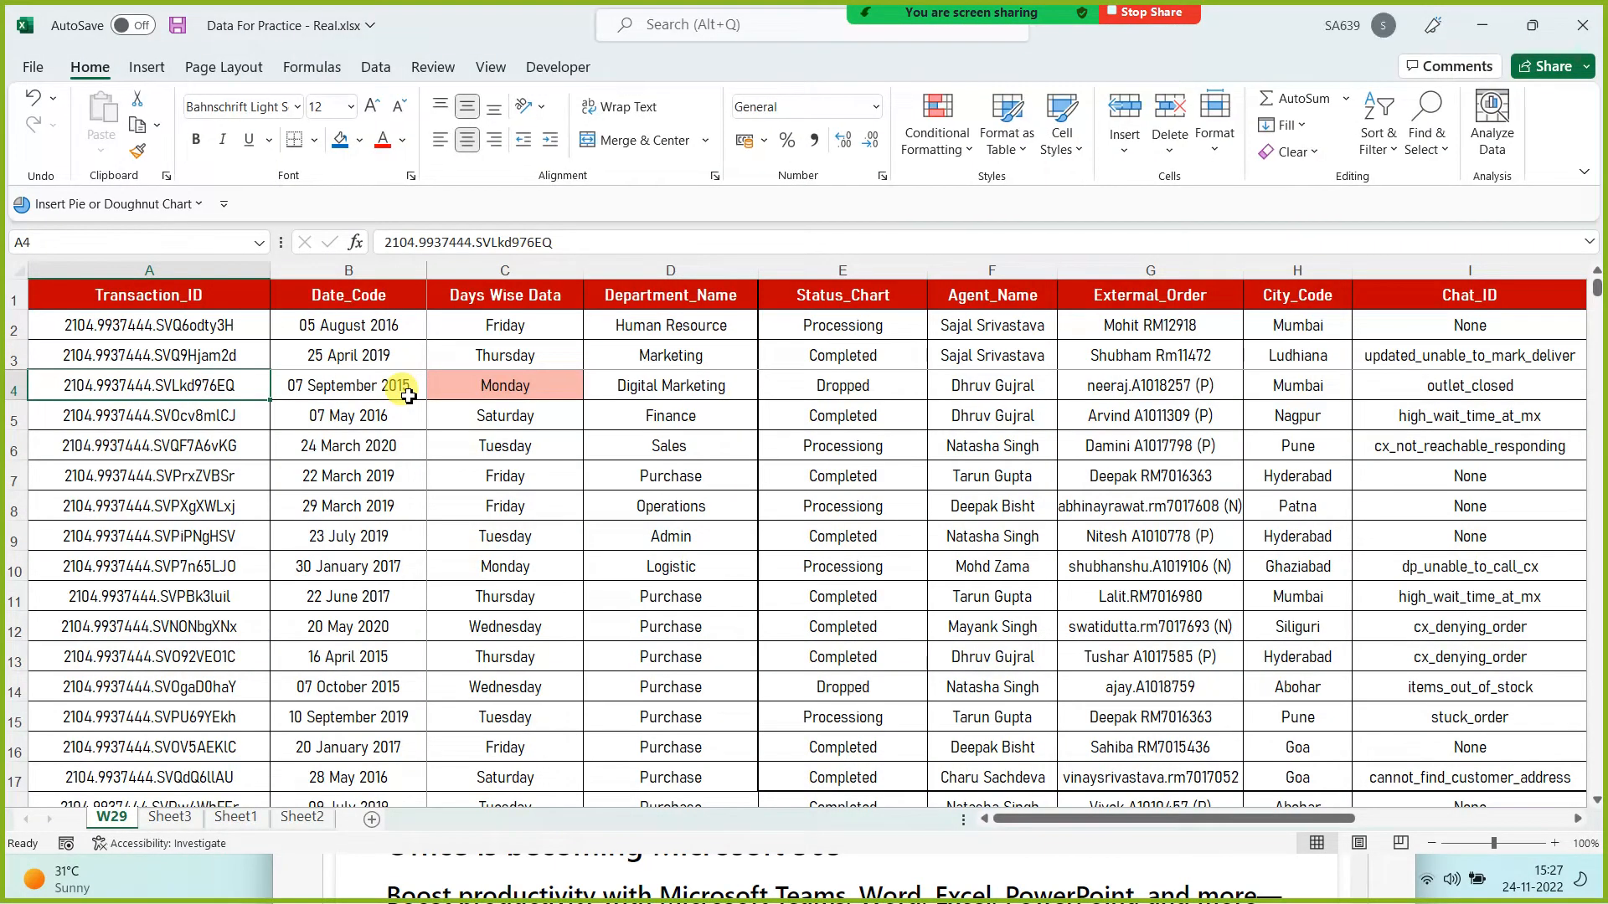
Step: Copy the entire transaction table from W29 with Ctrl+A and Ctrl+C, then switch to Sheet3
key(ctrl+a)
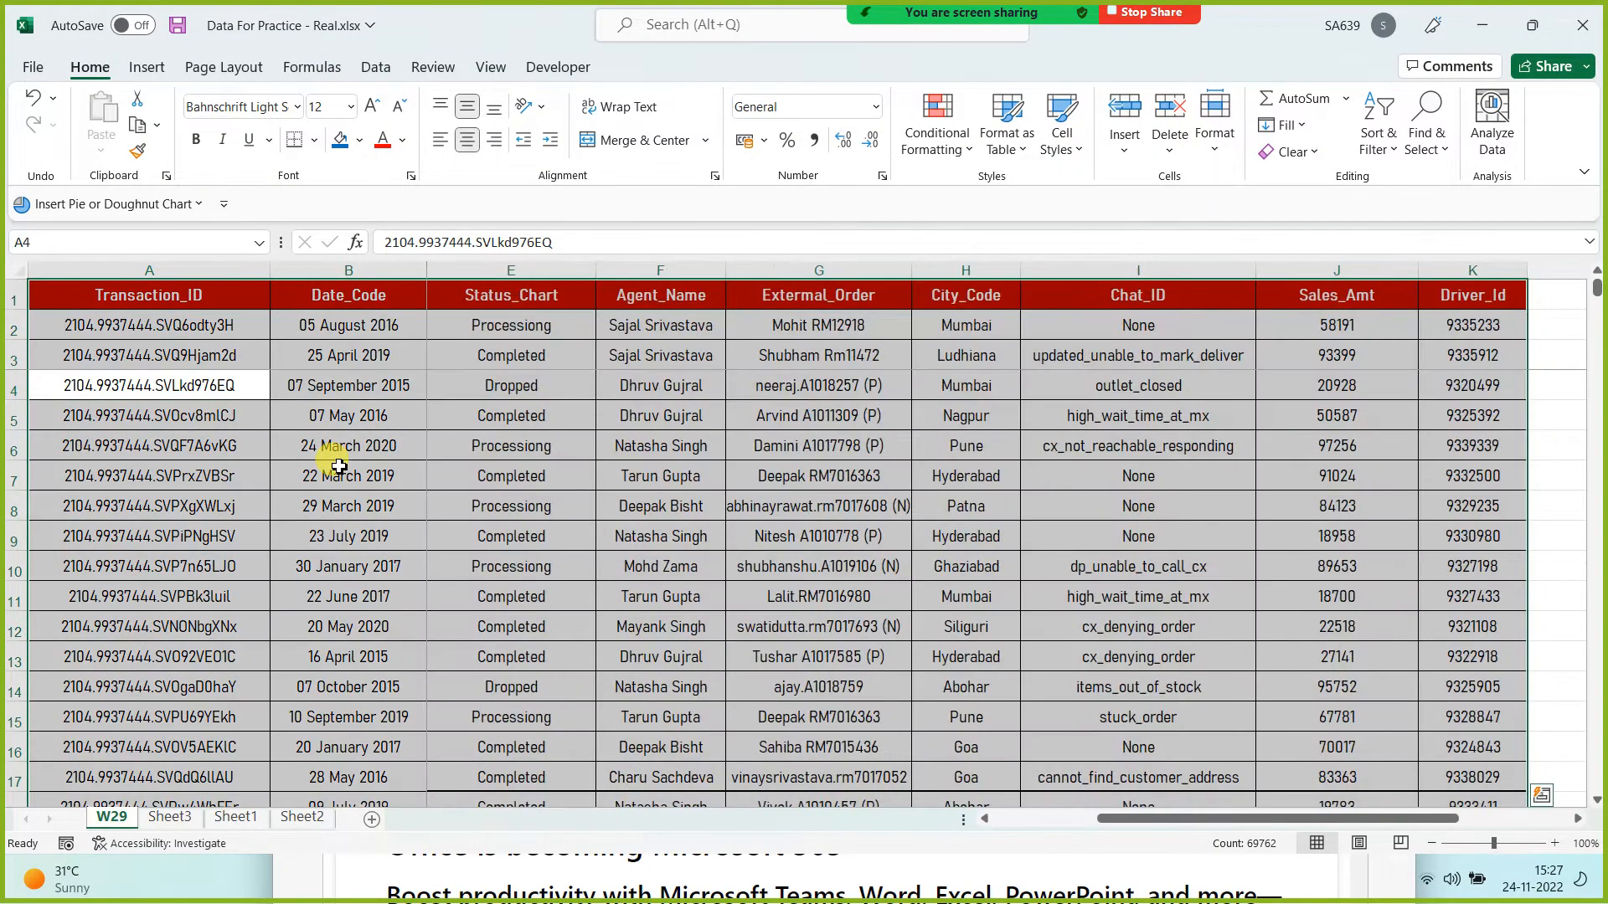
key(ctrl+c)
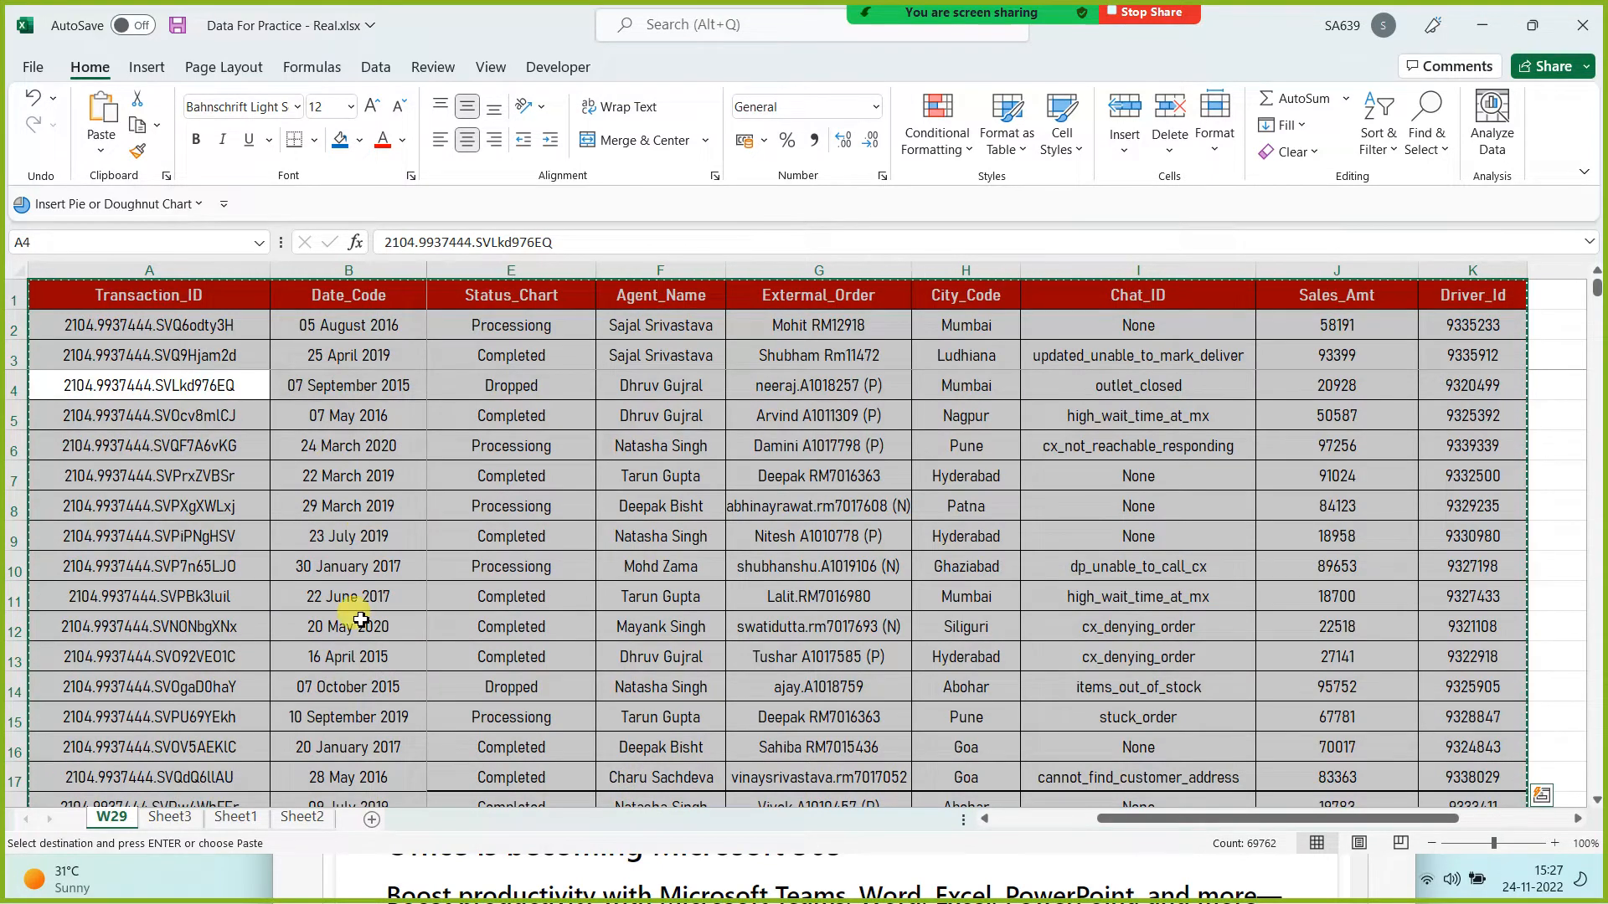
click(170, 816)
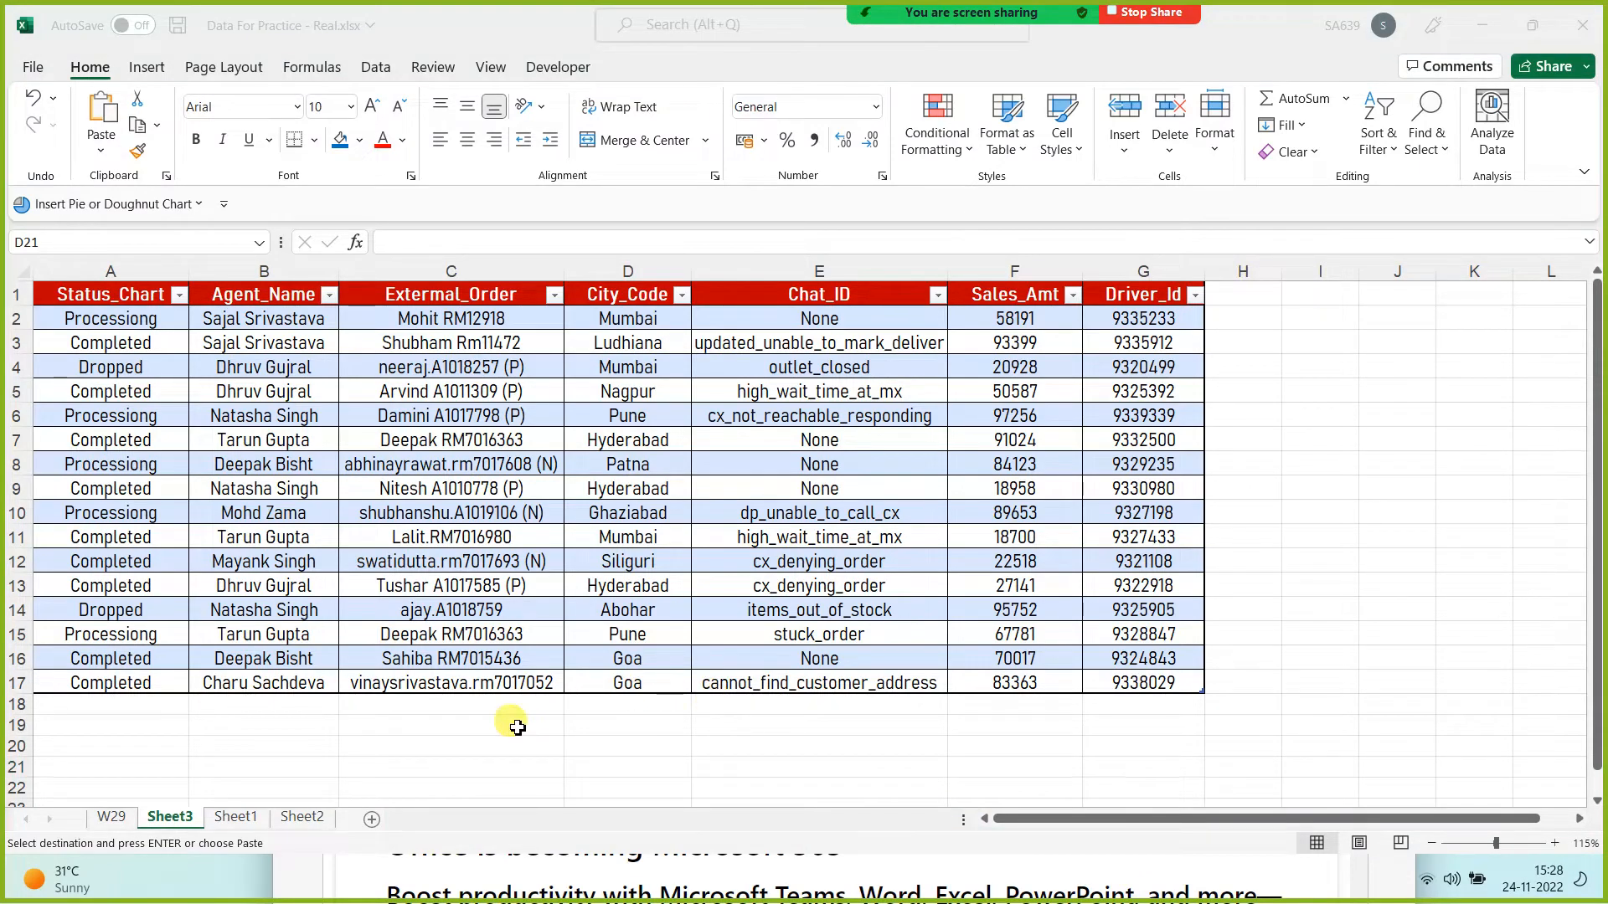
Step: Switch among the open workbook windows, restore the window to full screen, and show Task View
key(alt+Tab)
key(alt+Tab)
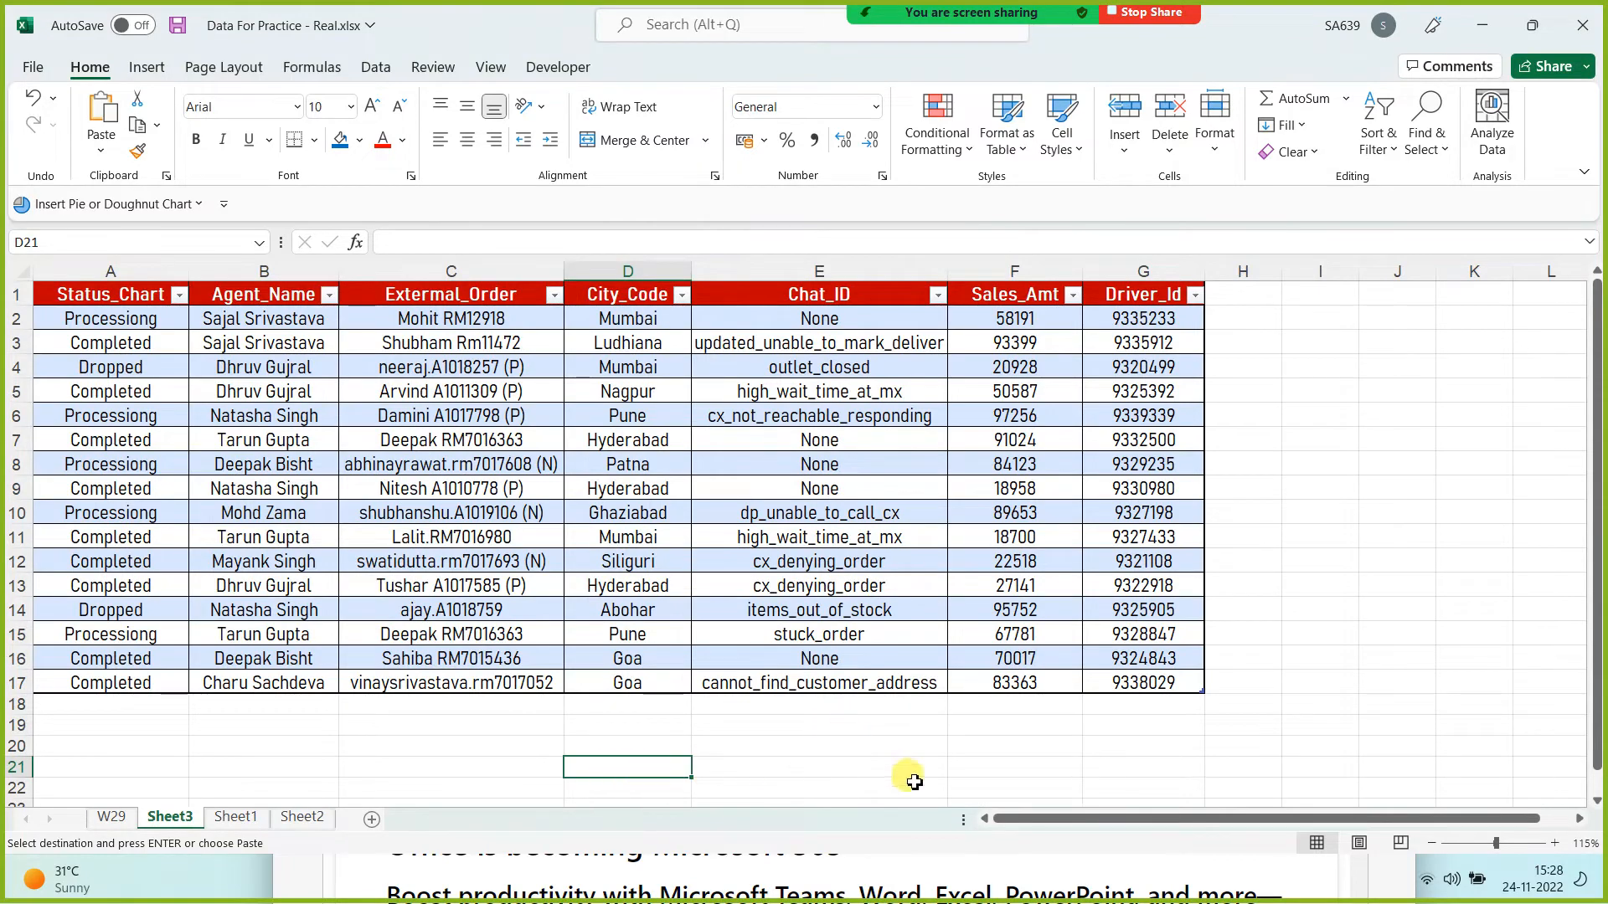
click(1533, 25)
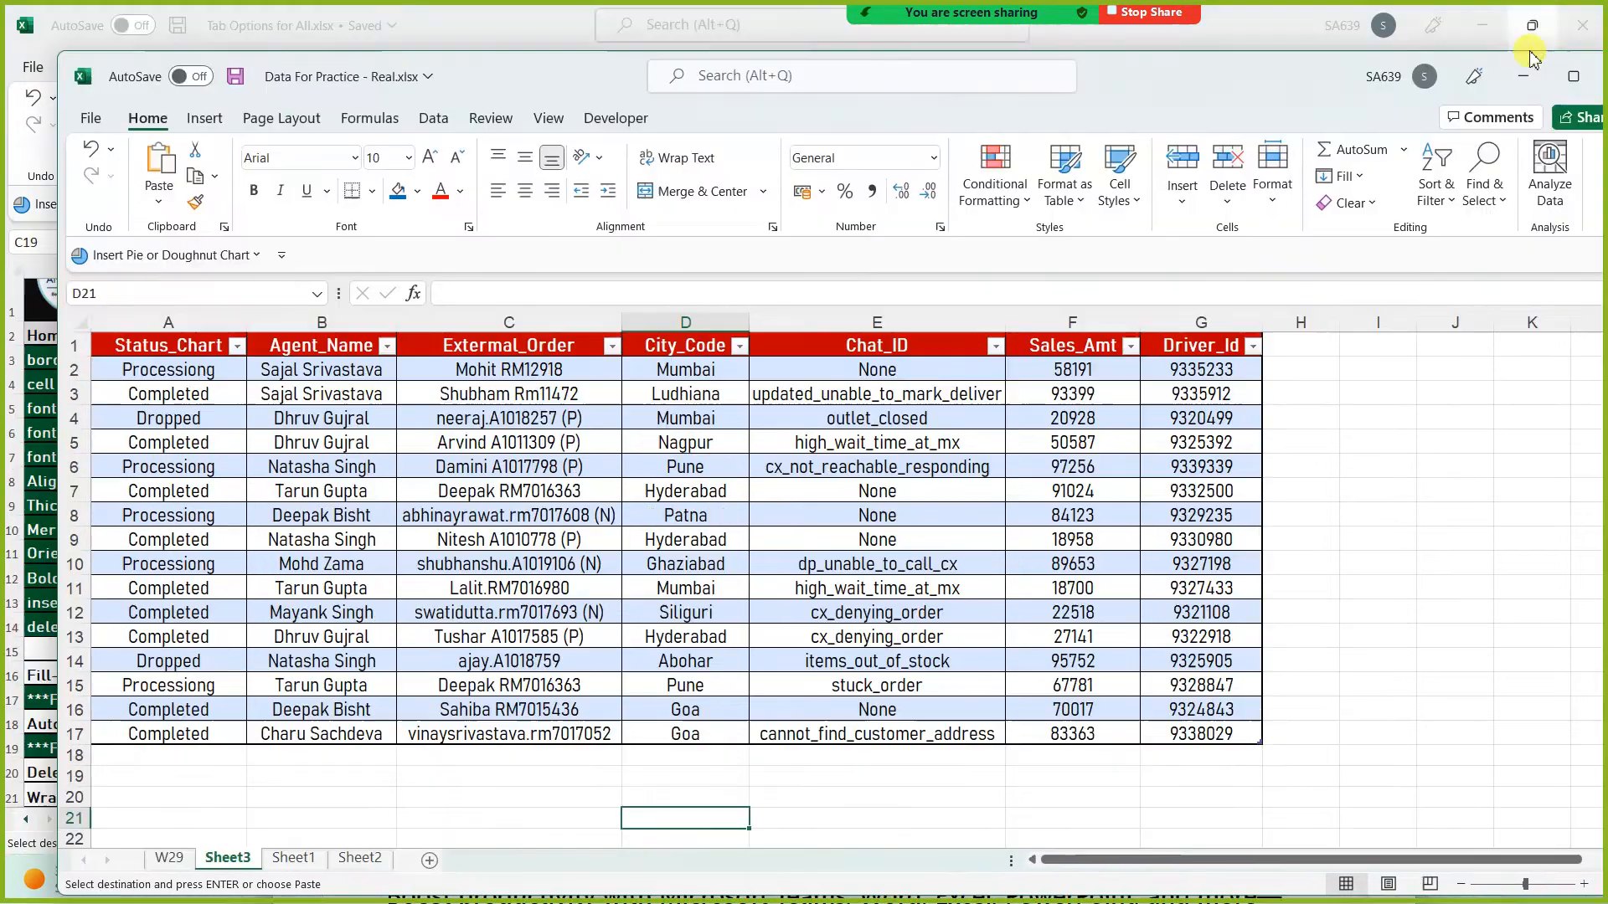
click(1574, 77)
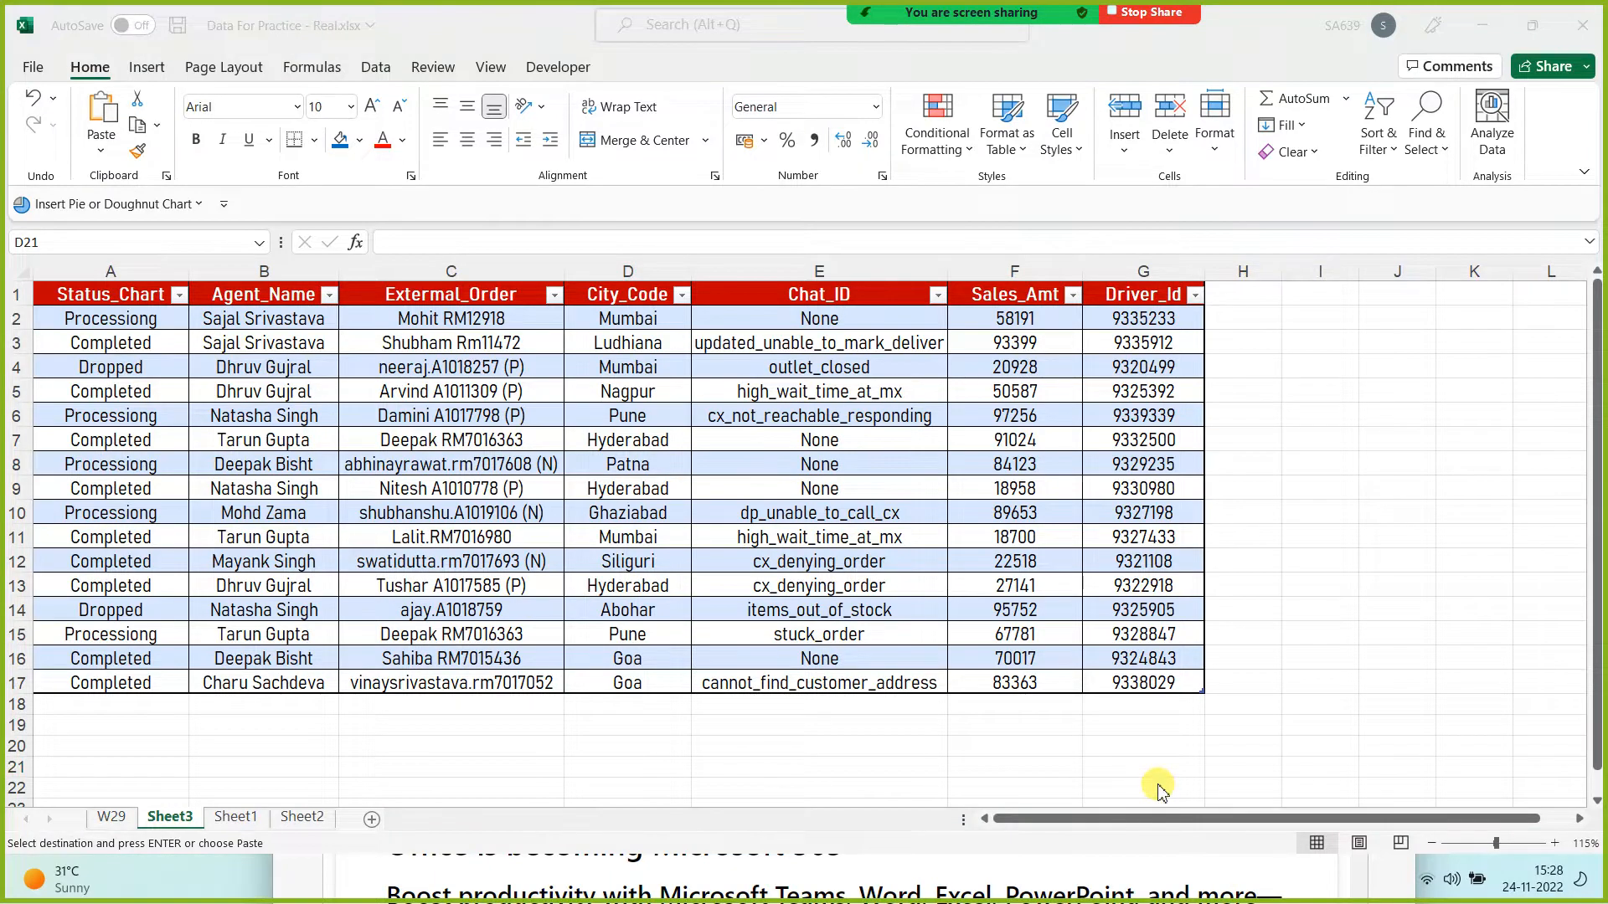
key(super+Tab)
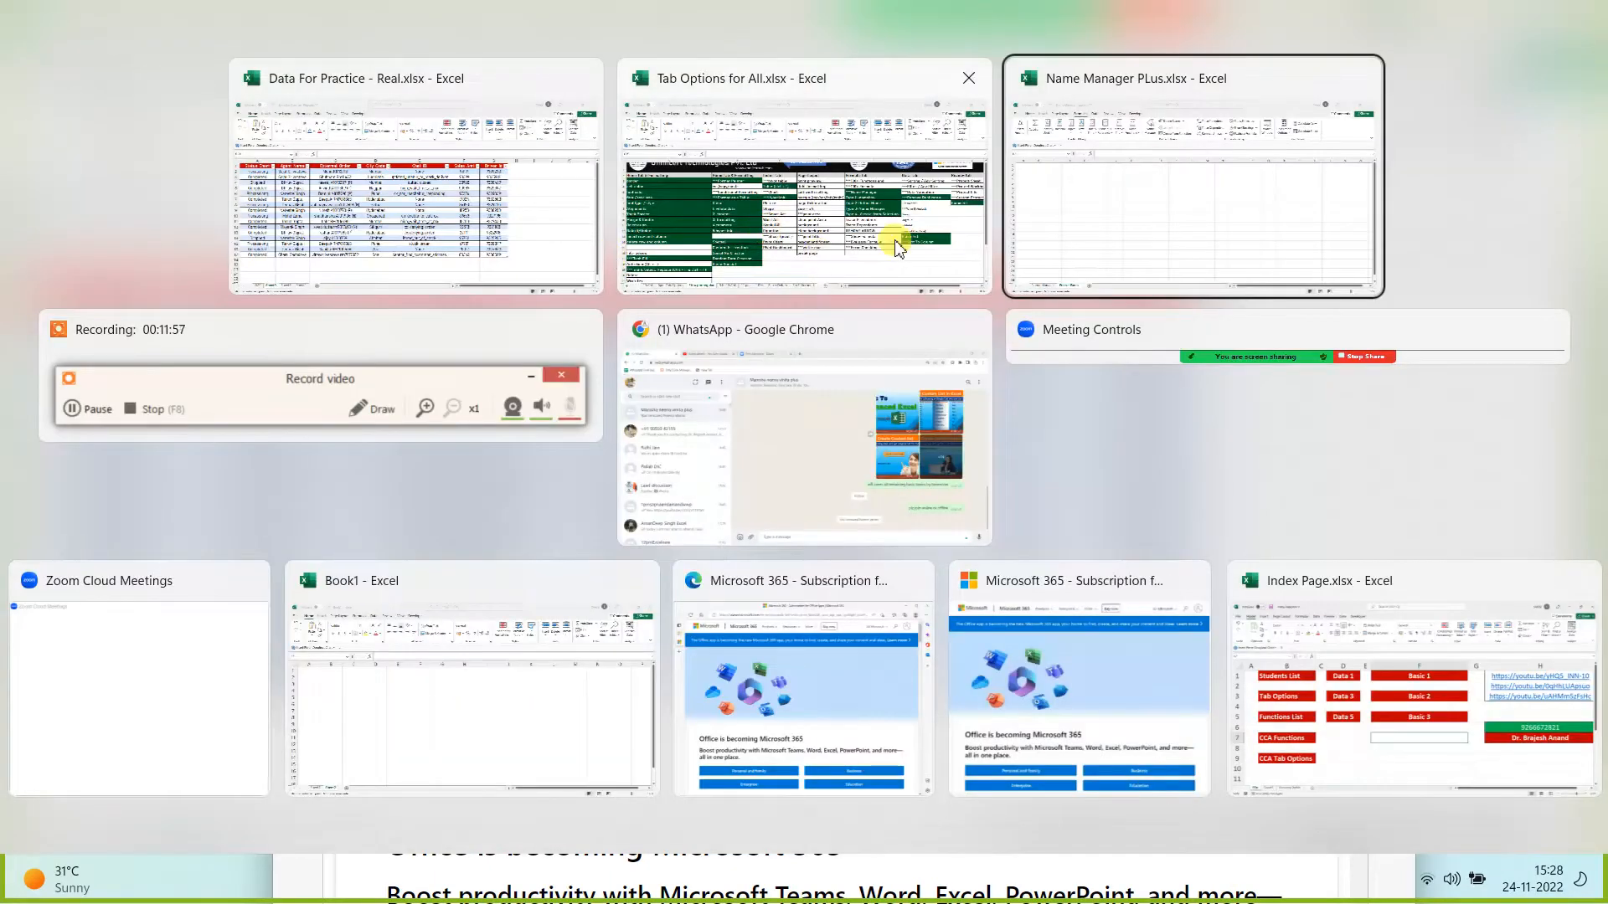
click(1076, 231)
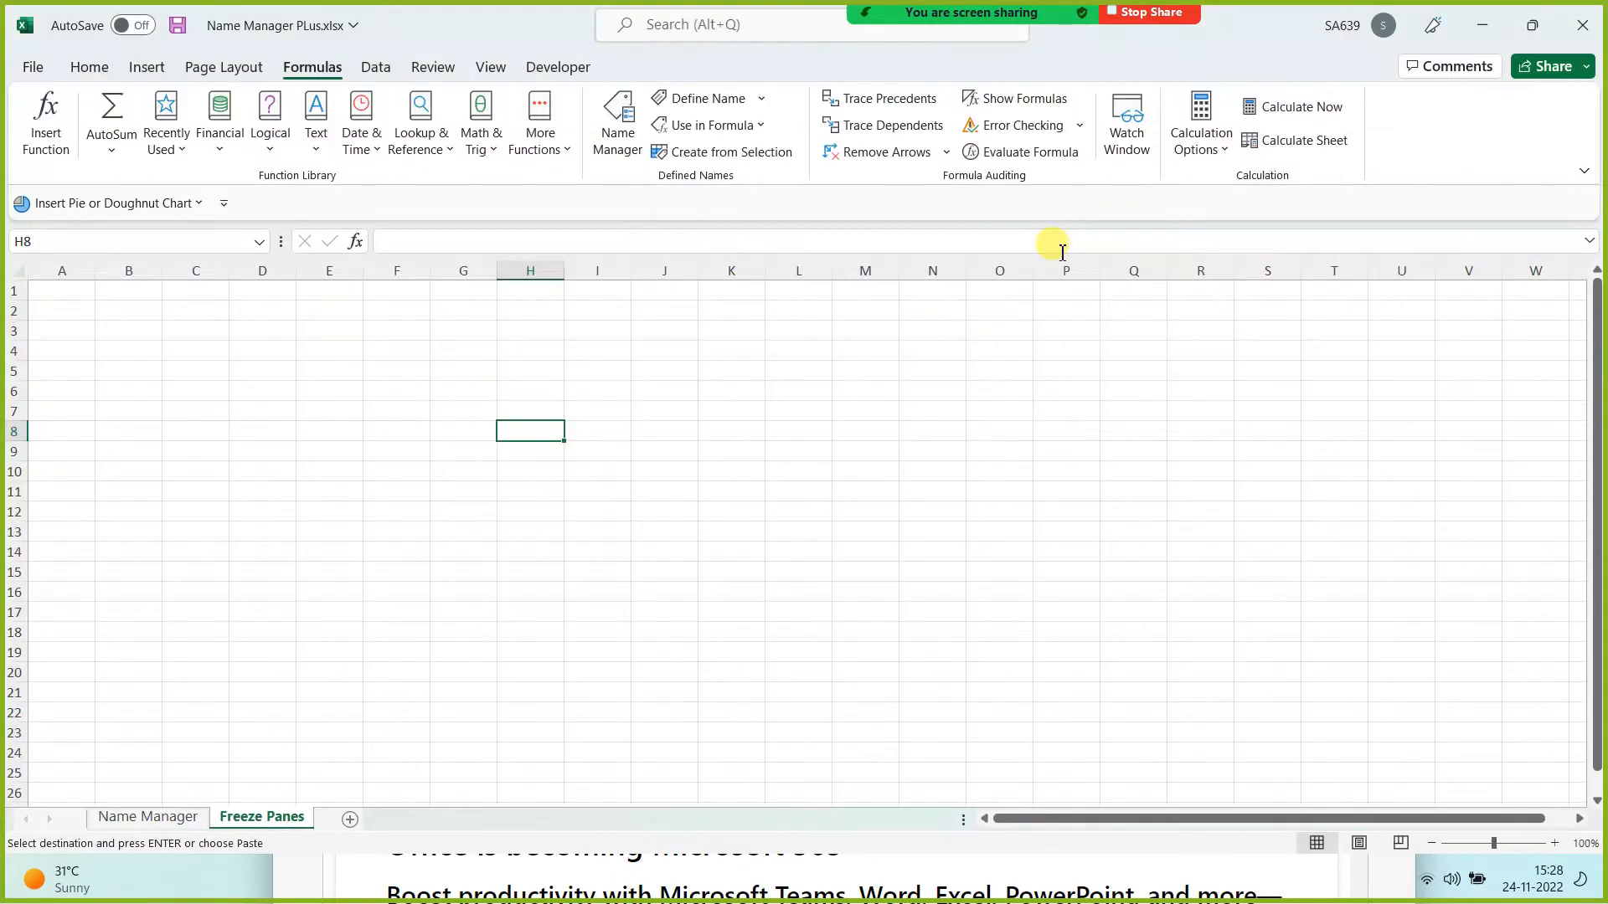
click(60, 276)
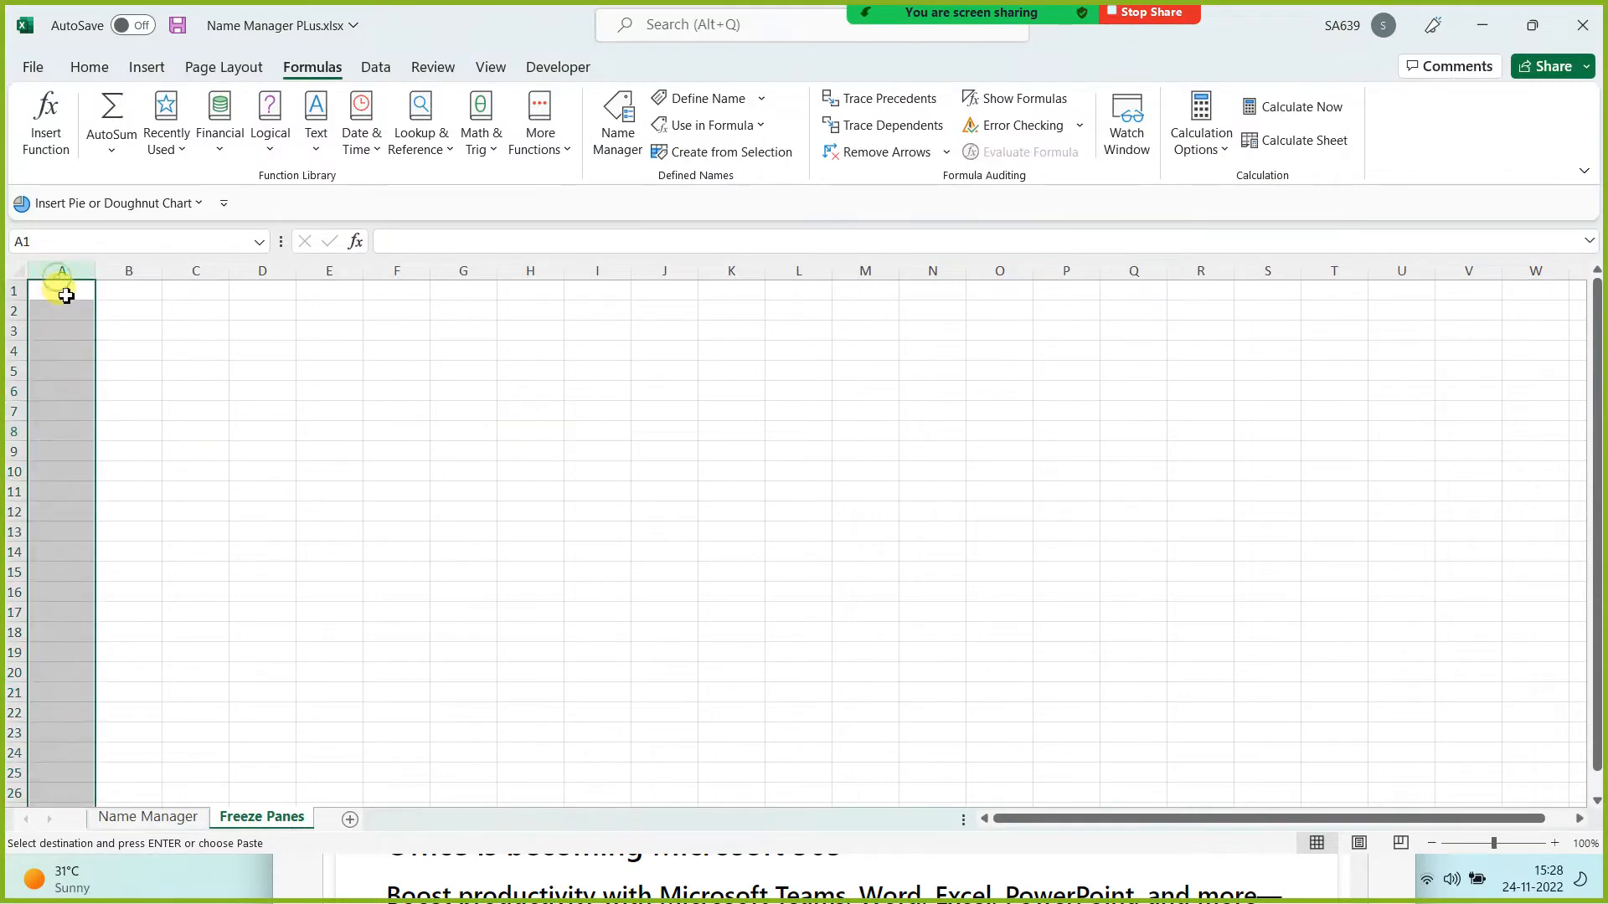
click(65, 294)
key(ctrl+v)
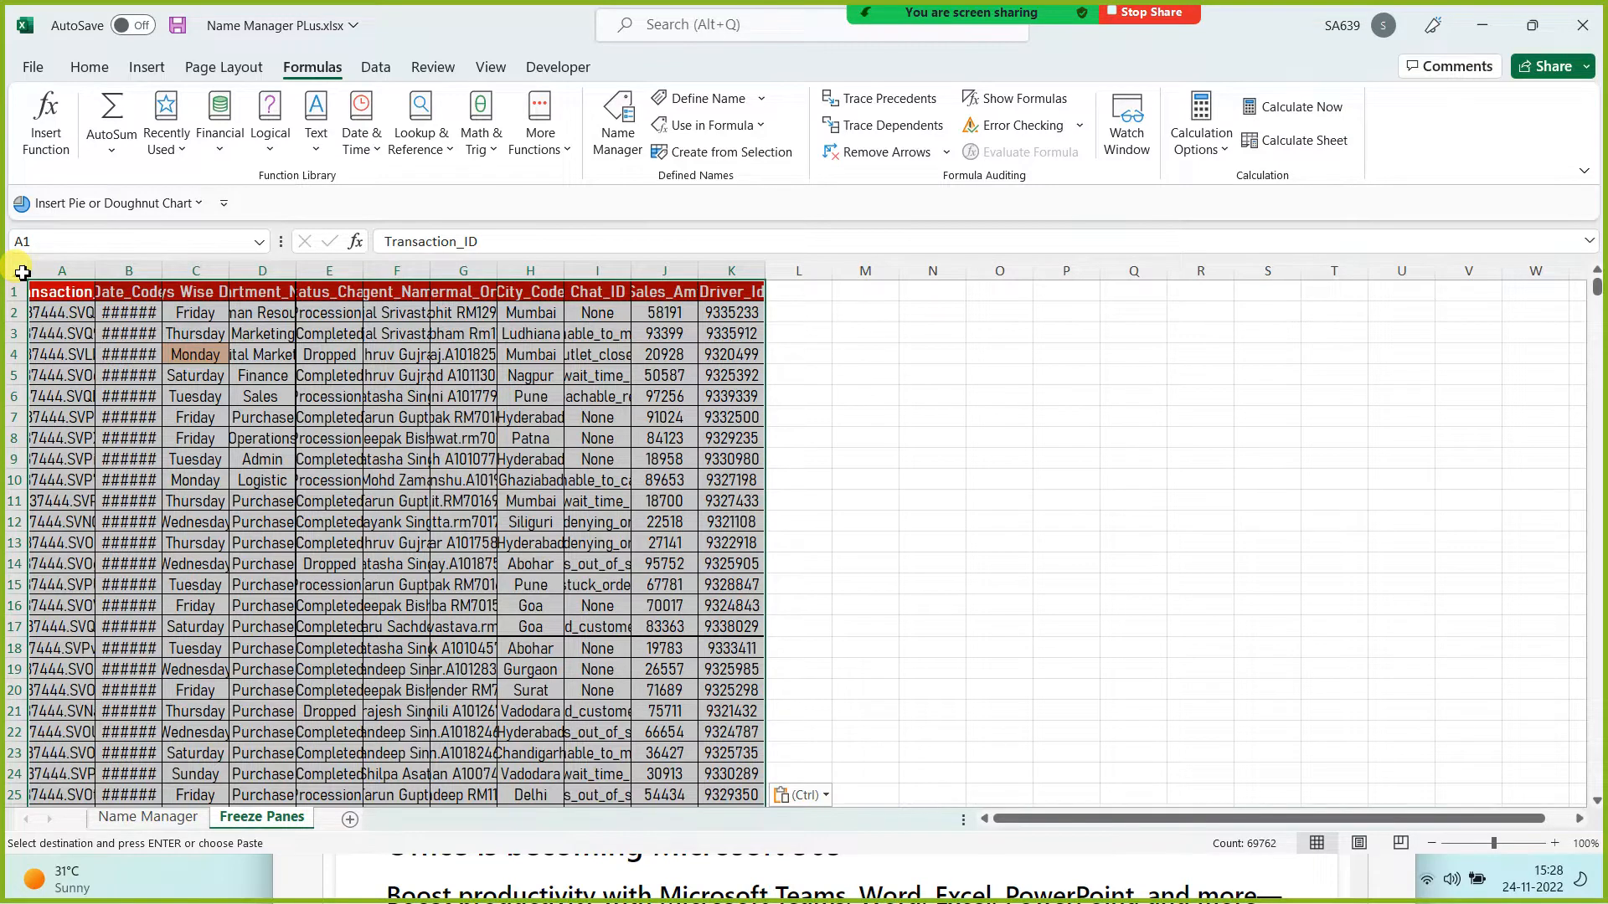
click(22, 272)
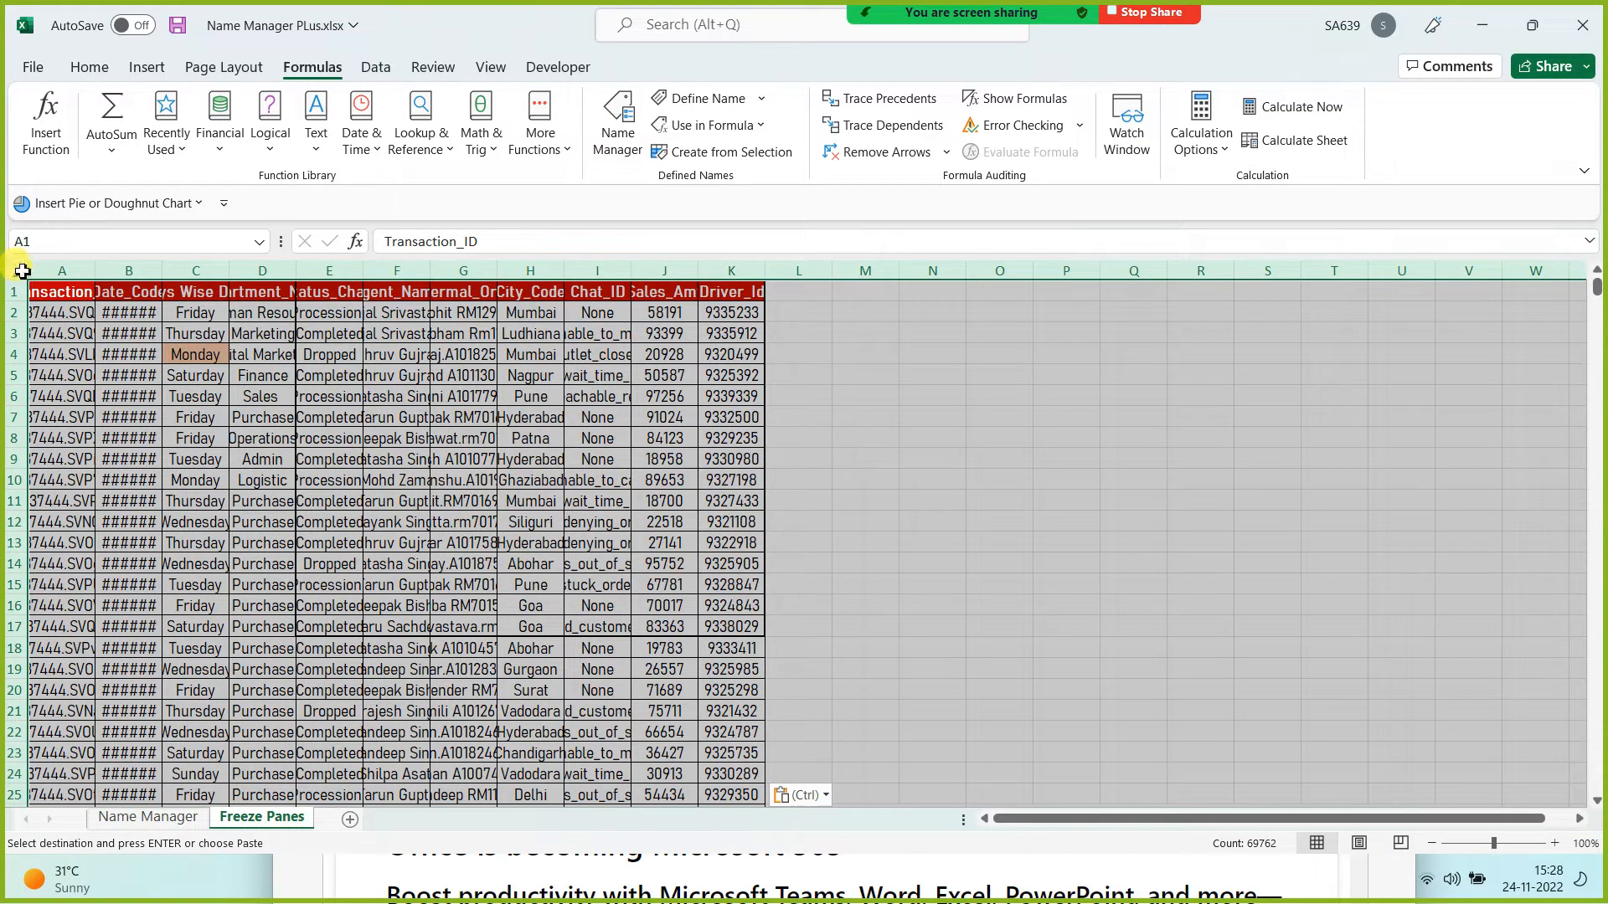
double_click(97, 271)
click(457, 507)
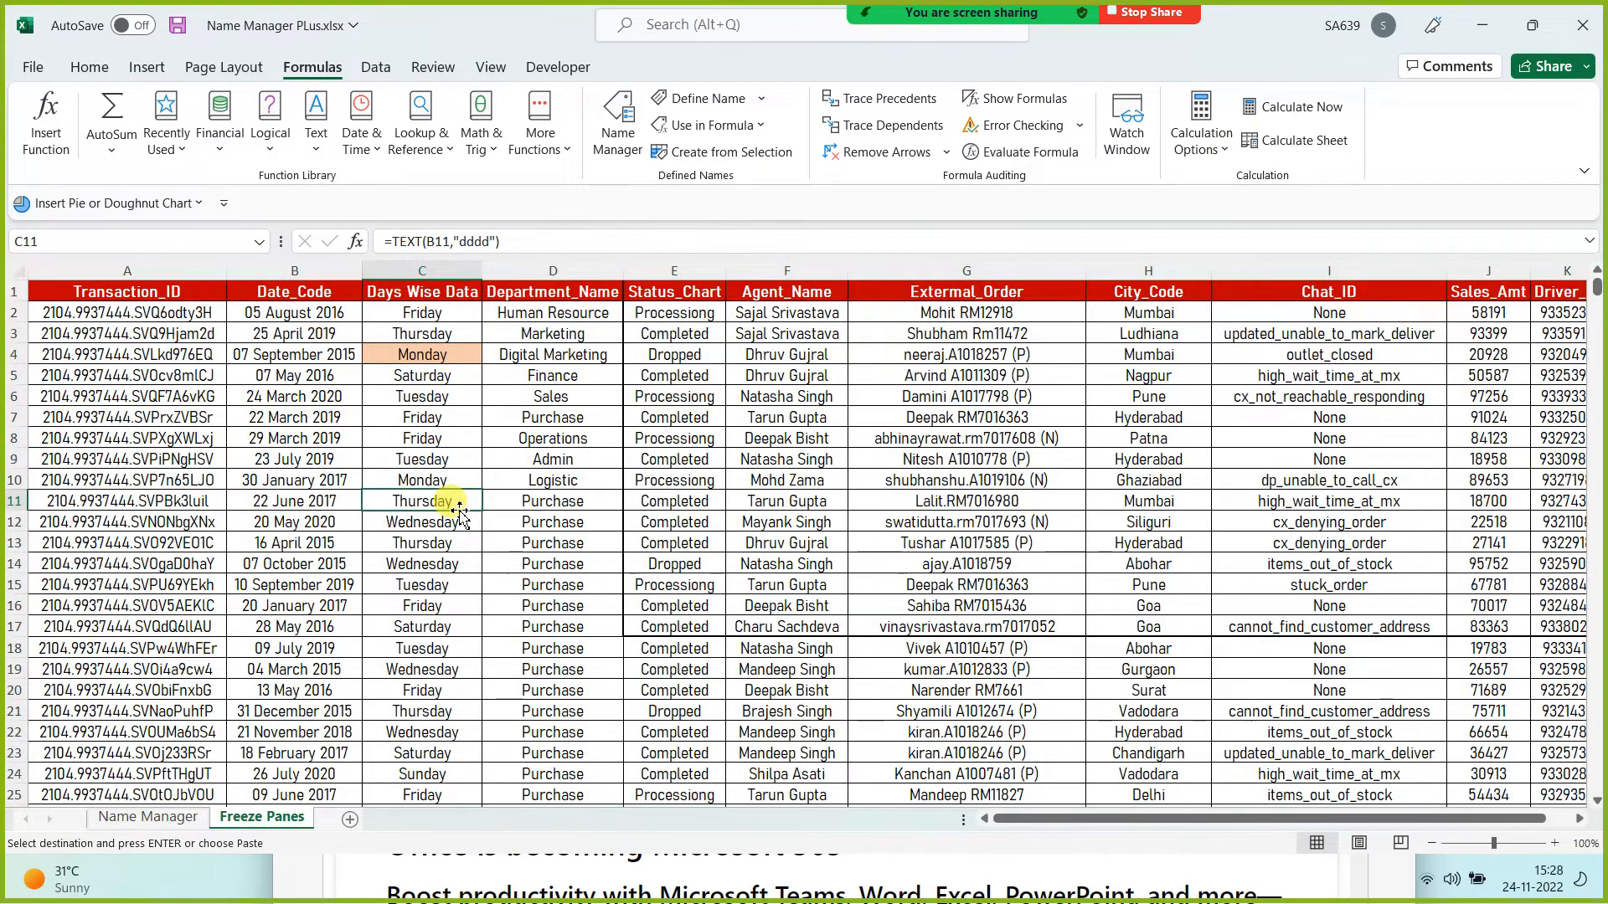
key(ctrl+z)
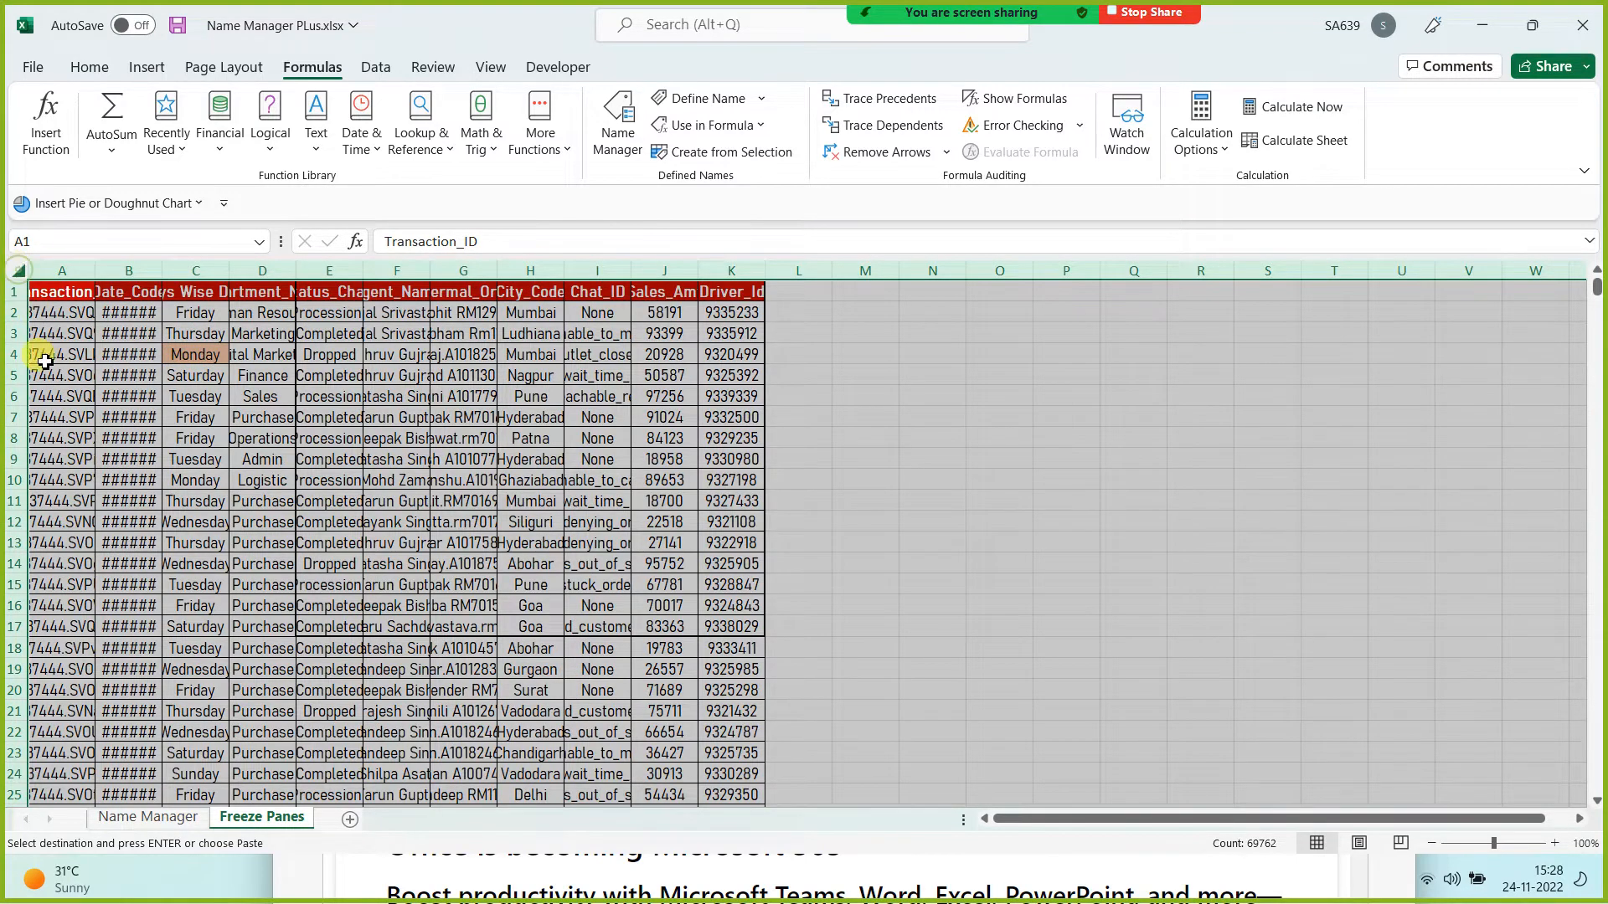
double_click(100, 268)
click(243, 503)
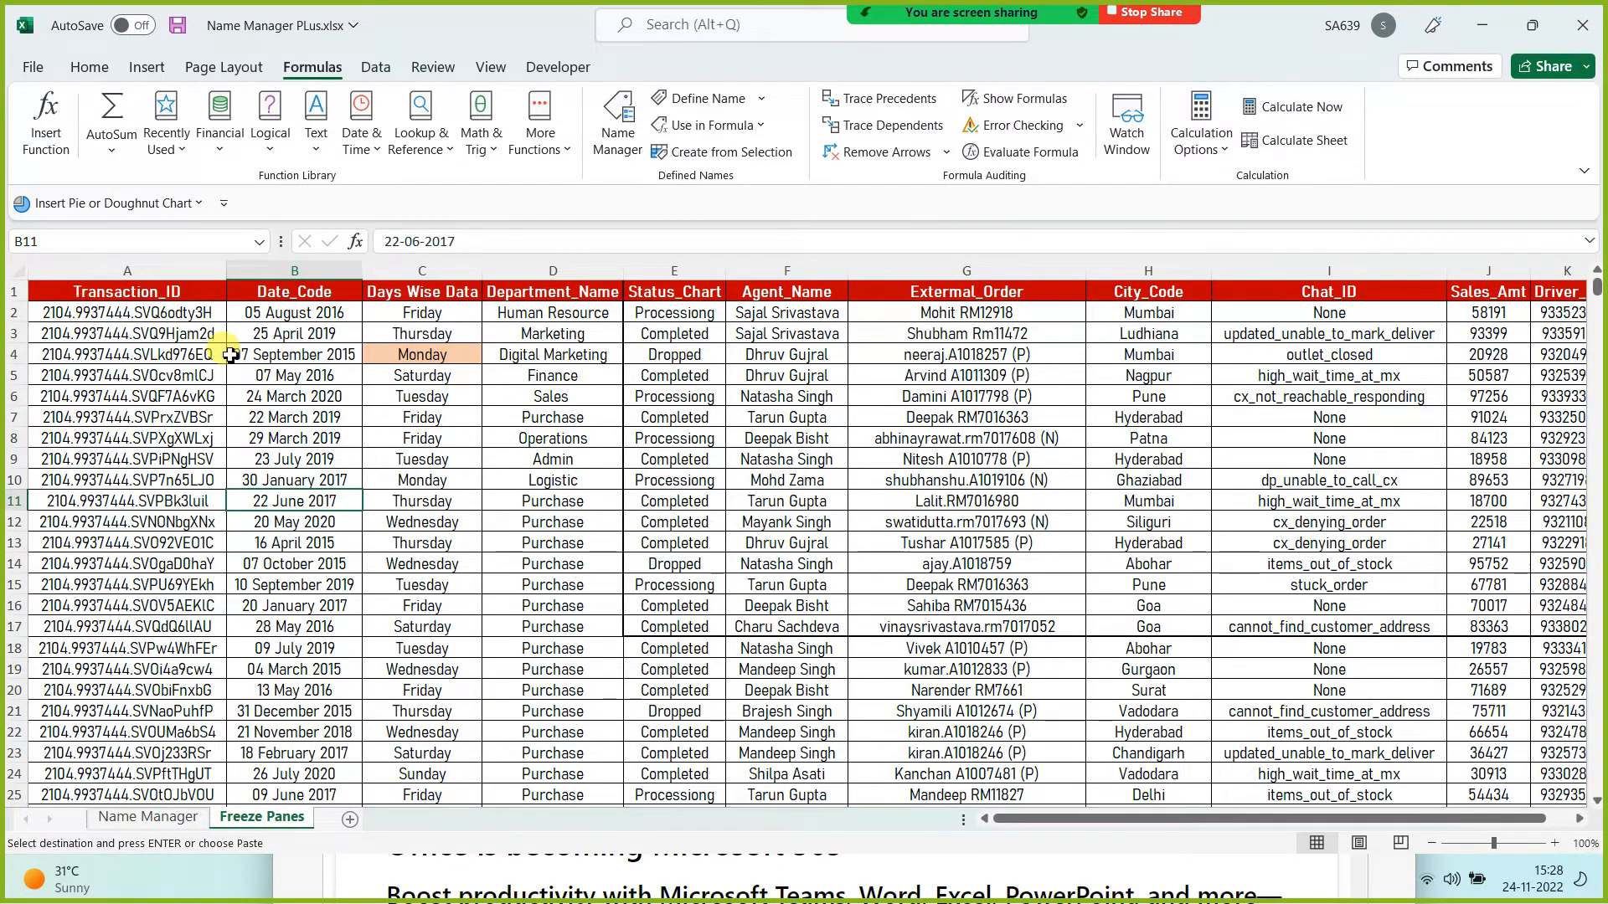
scroll(134, 318, right, 2)
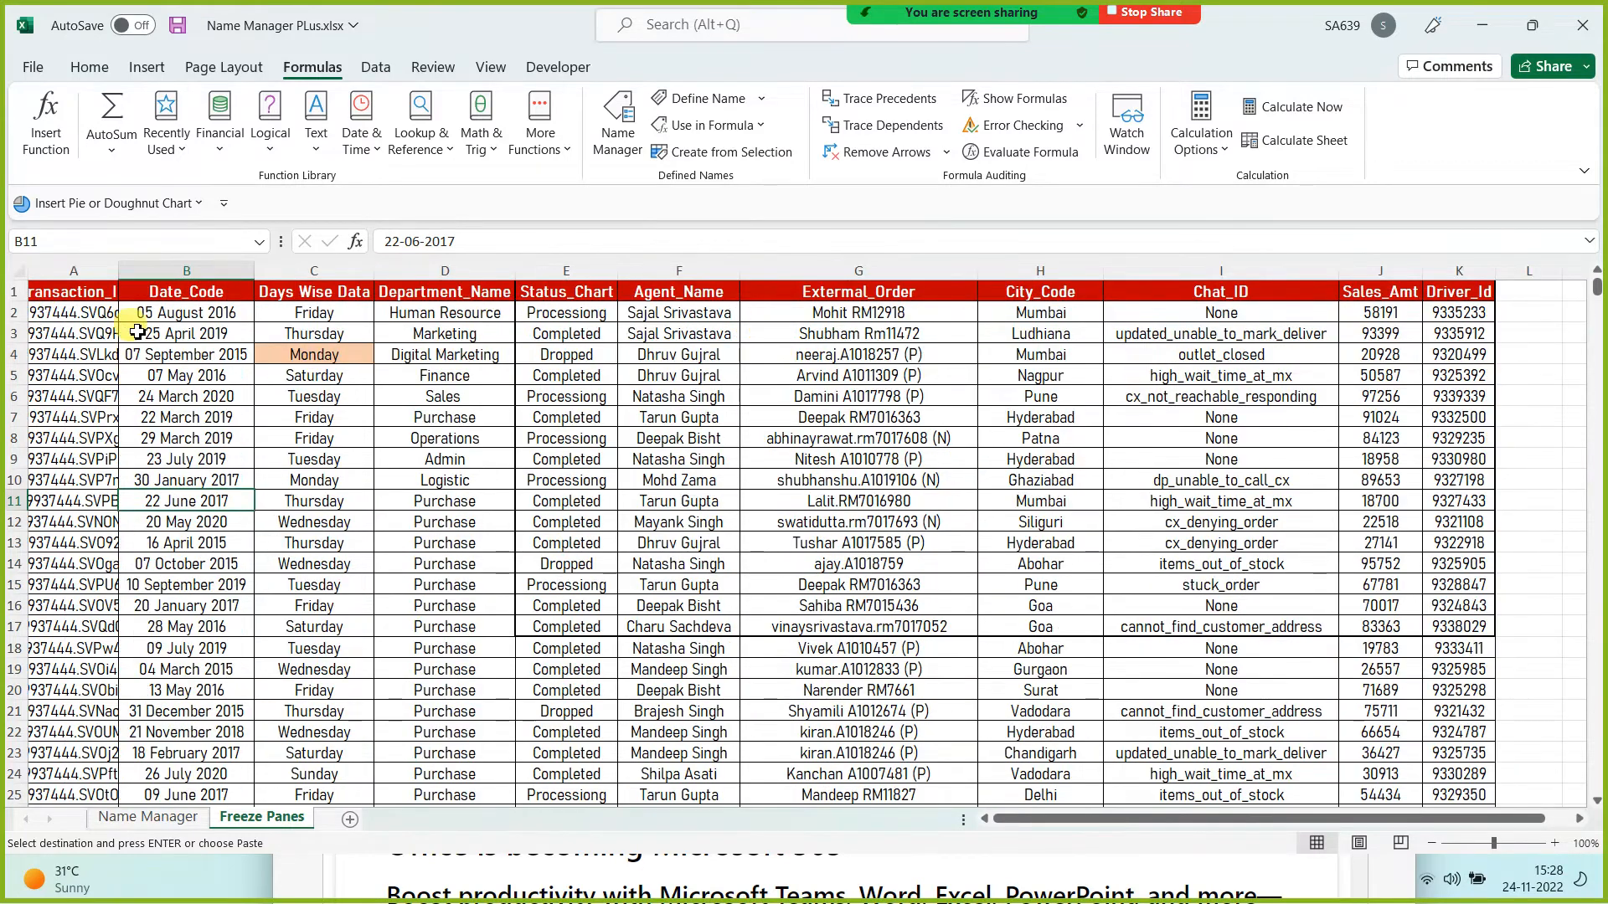
scroll(117, 267, left, 2)
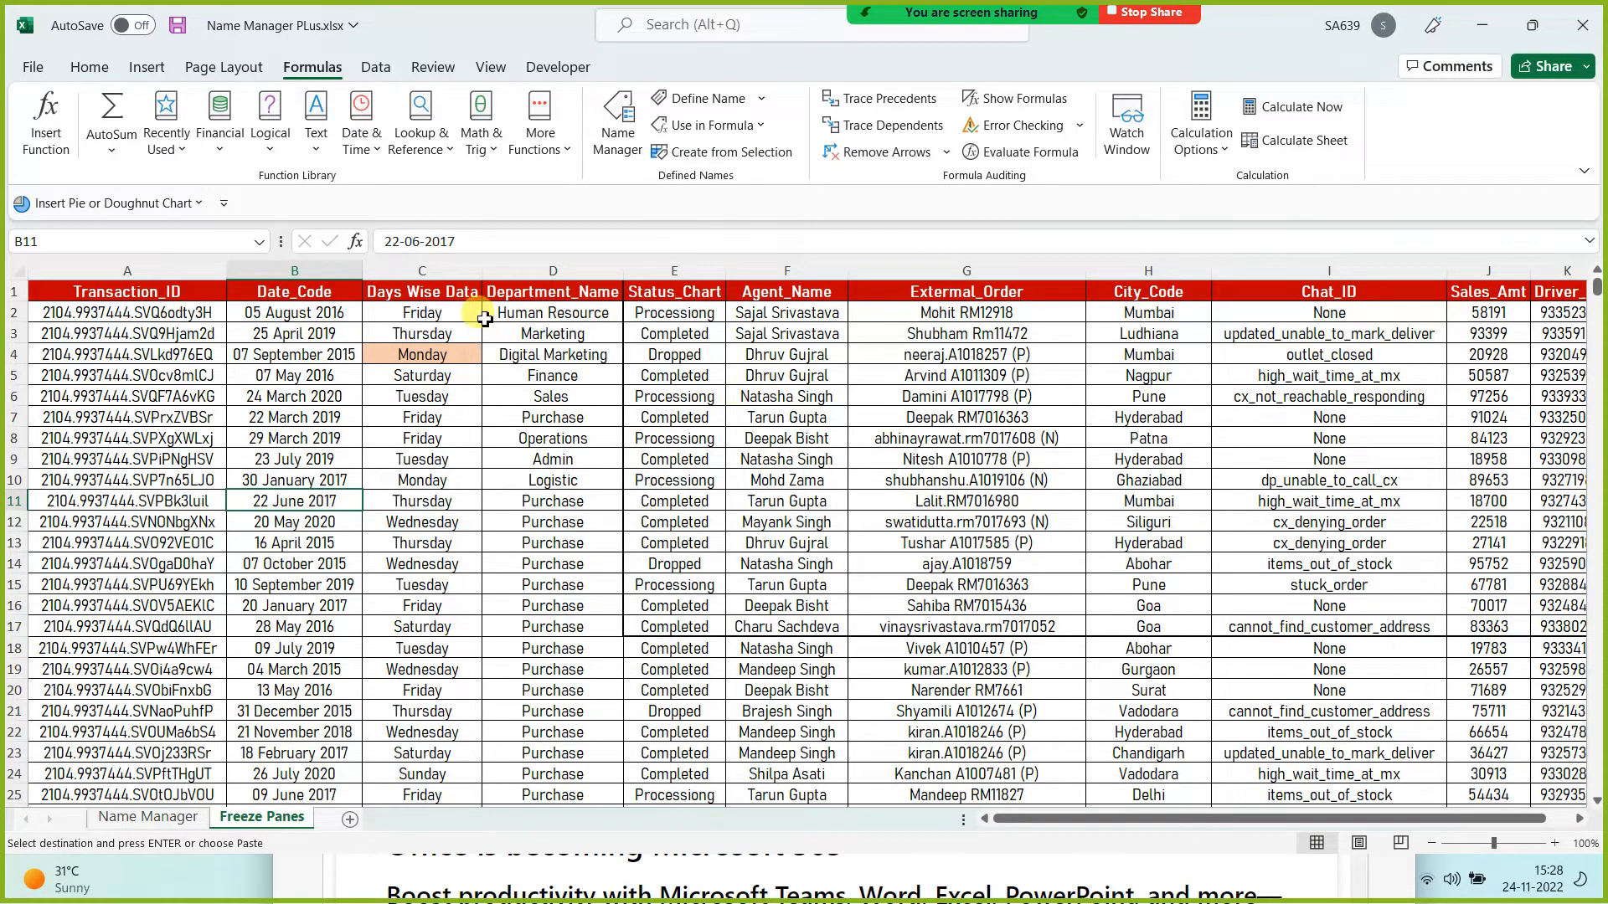
drag(482, 272, 495, 273)
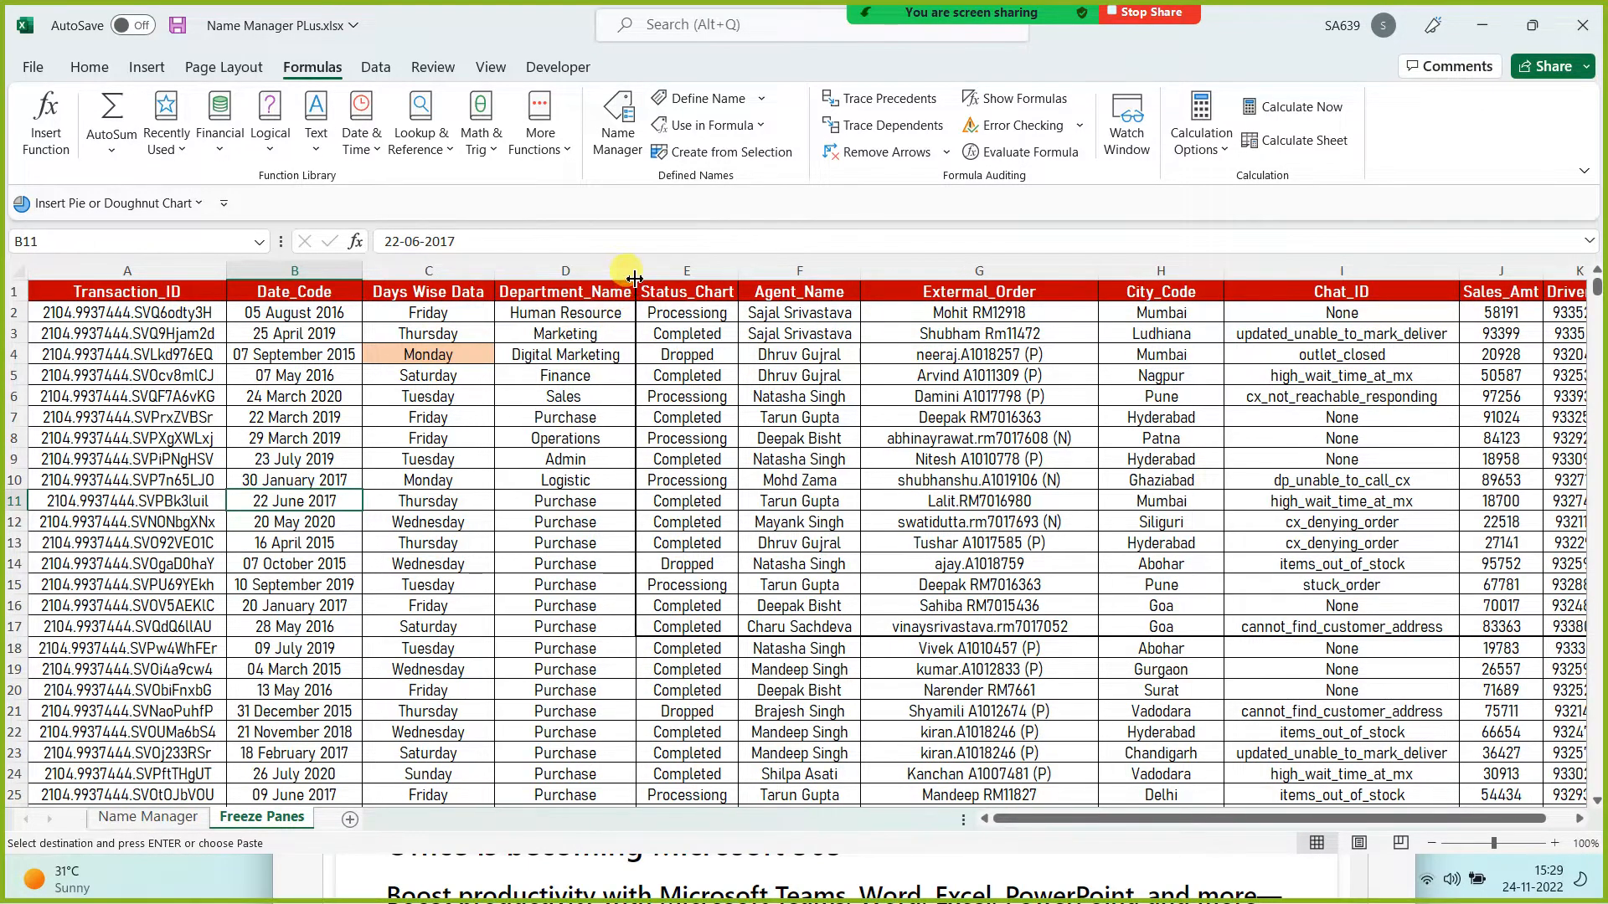
drag(637, 272, 653, 274)
drag(757, 277, 785, 276)
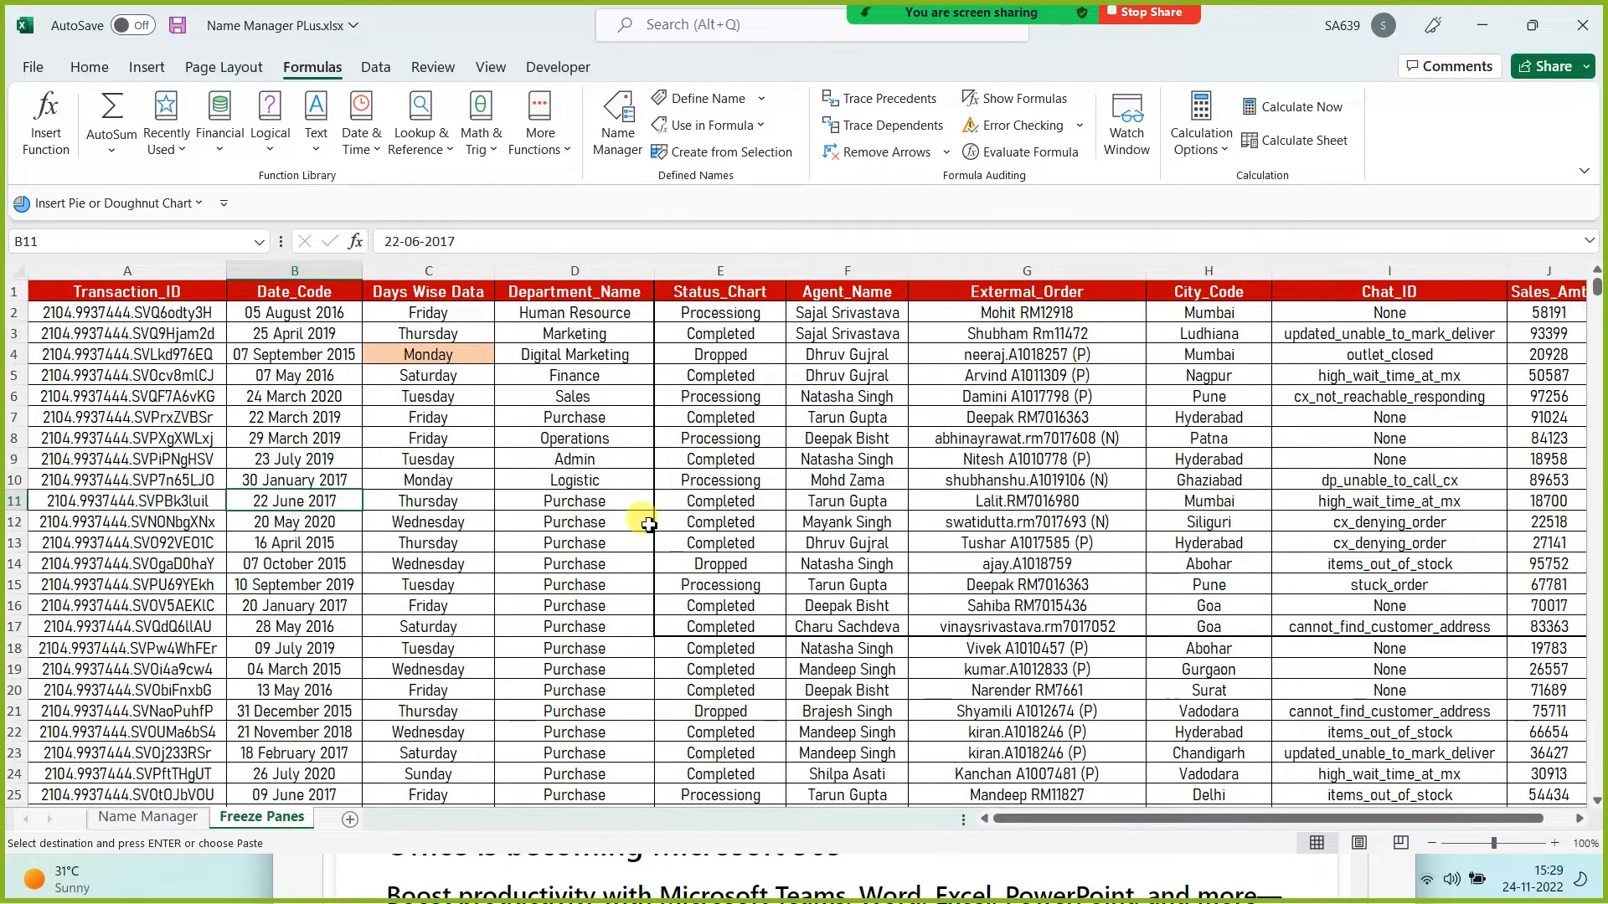
click(549, 526)
click(314, 440)
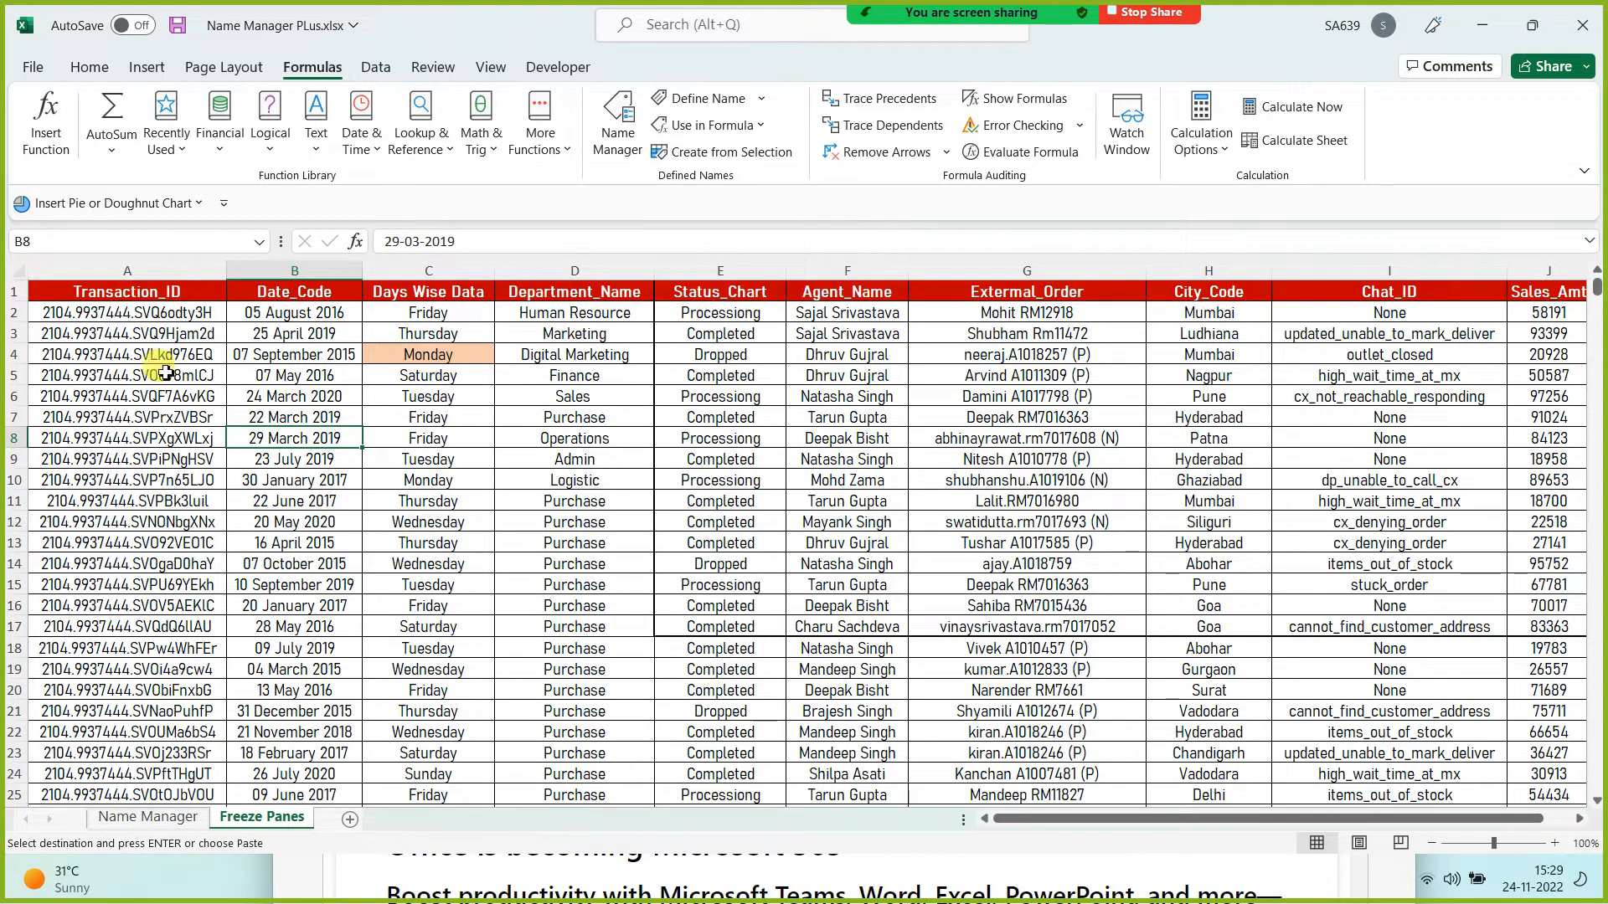
drag(93, 312, 77, 783)
click(381, 611)
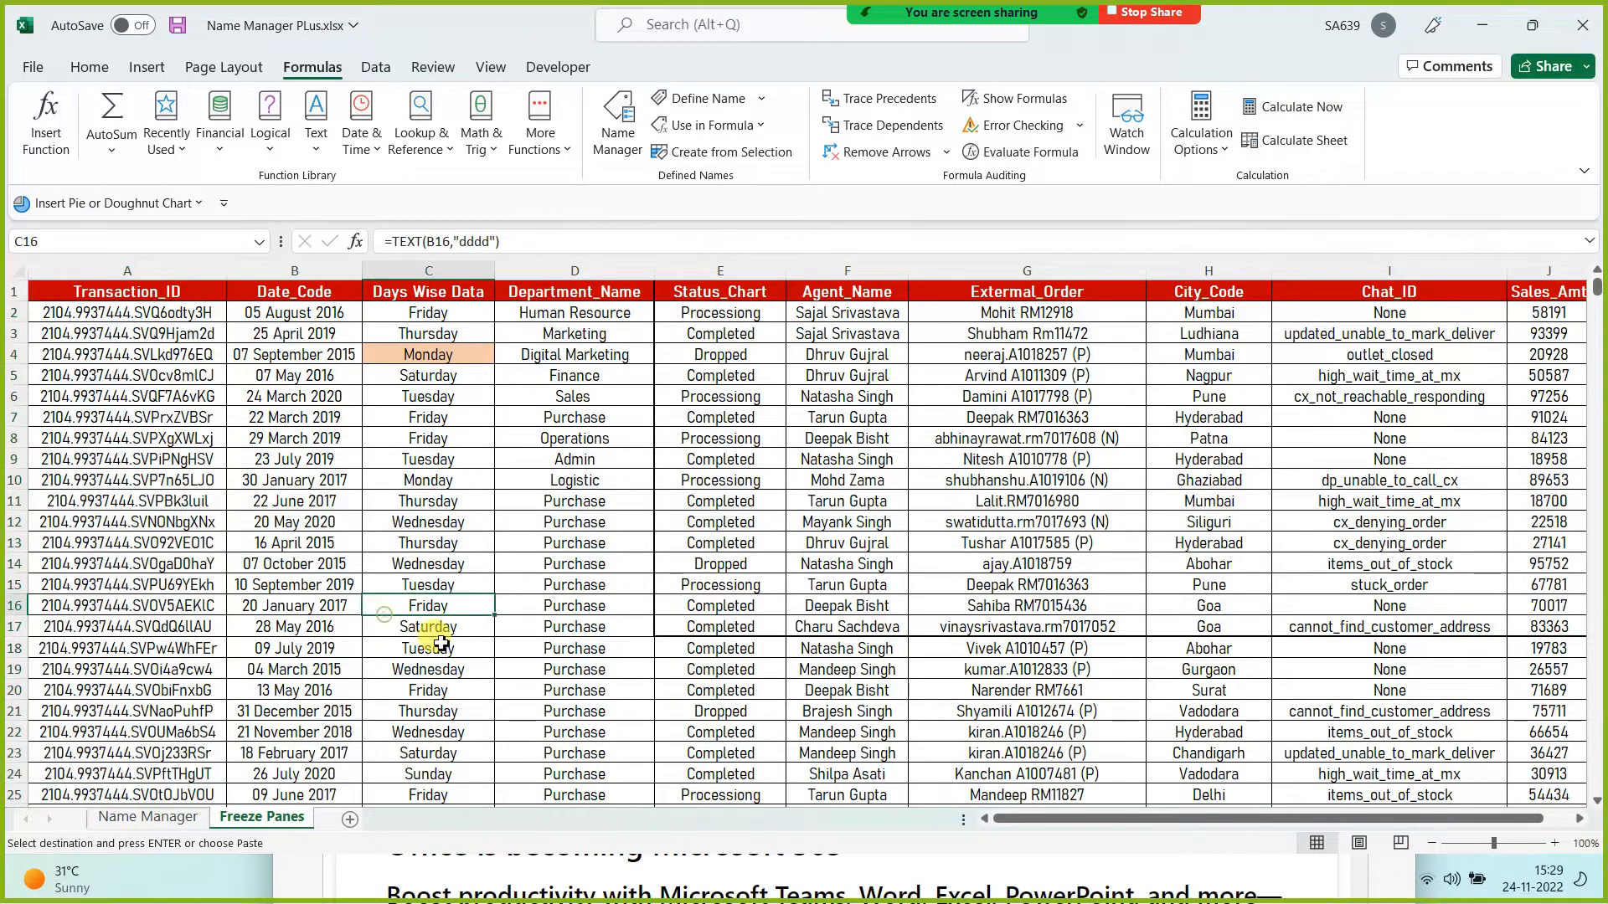
scroll(436, 628, up, 2)
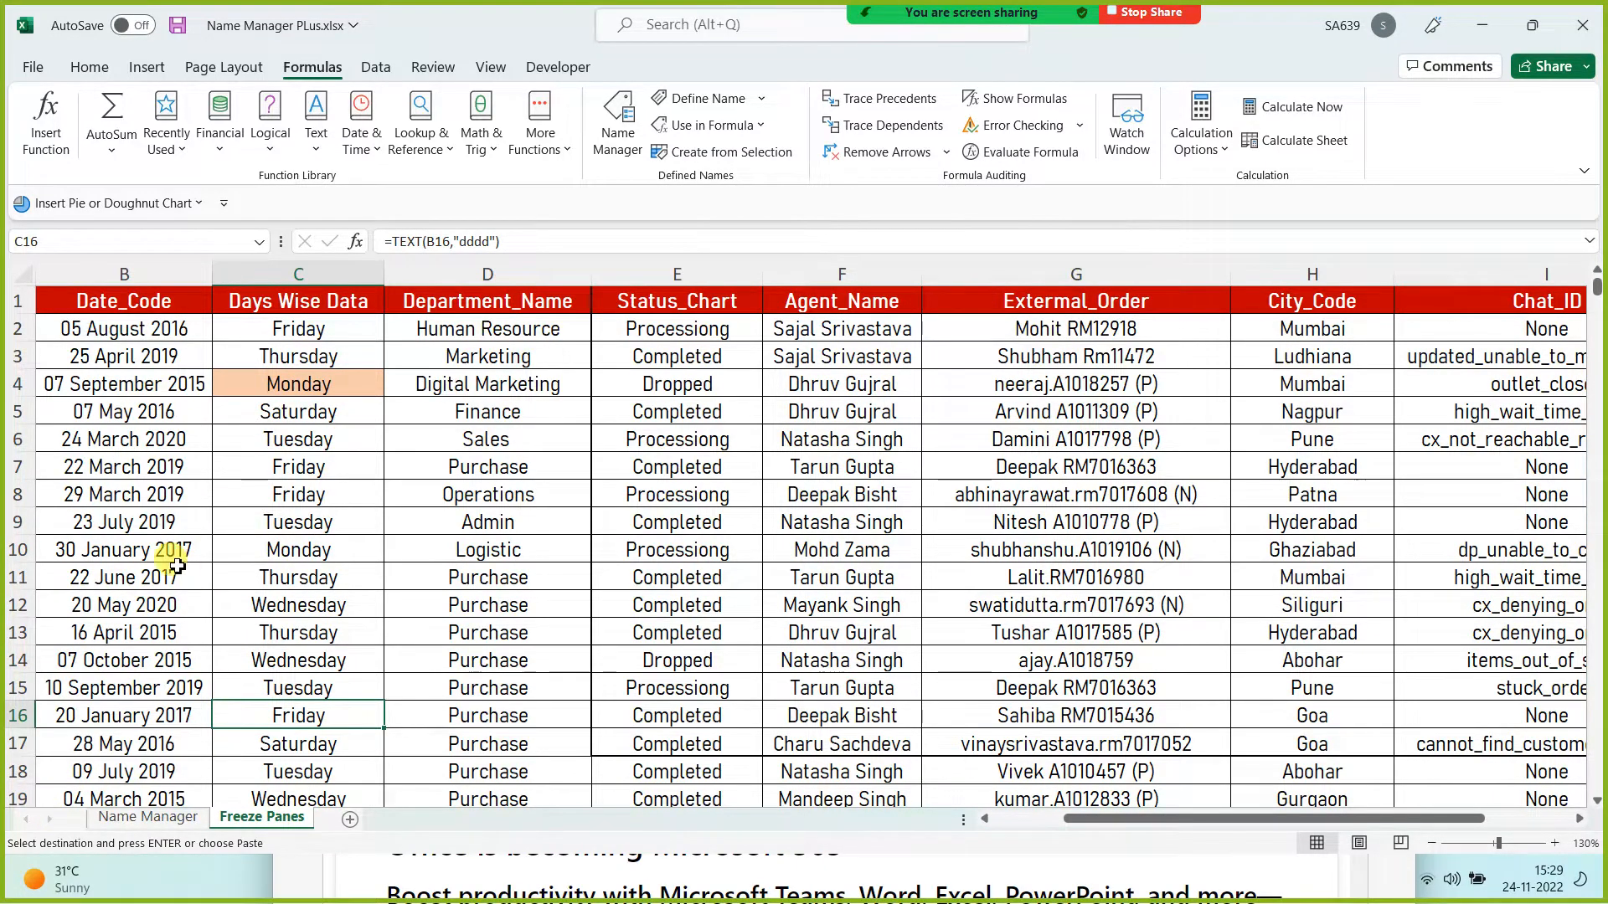
click(127, 433)
key(Down)
key(Down)
key(Down)
key(Down)
key(Down)
key(Down)
key(Down)
key(Down)
key(Down)
key(Down)
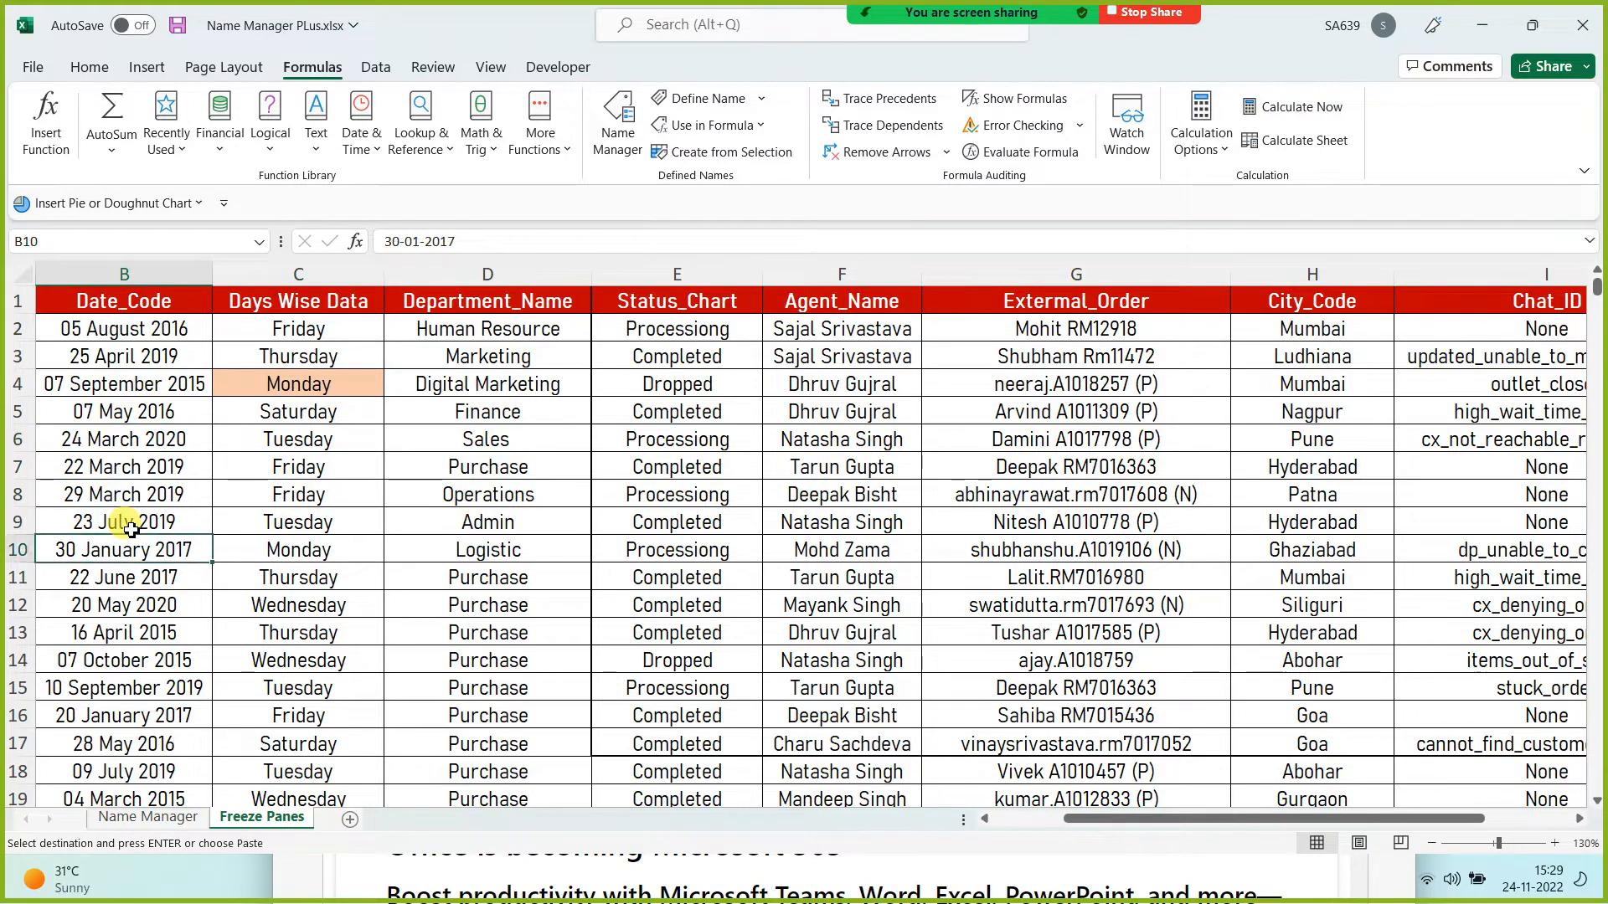
key(Down)
key(Down)
key(Down)
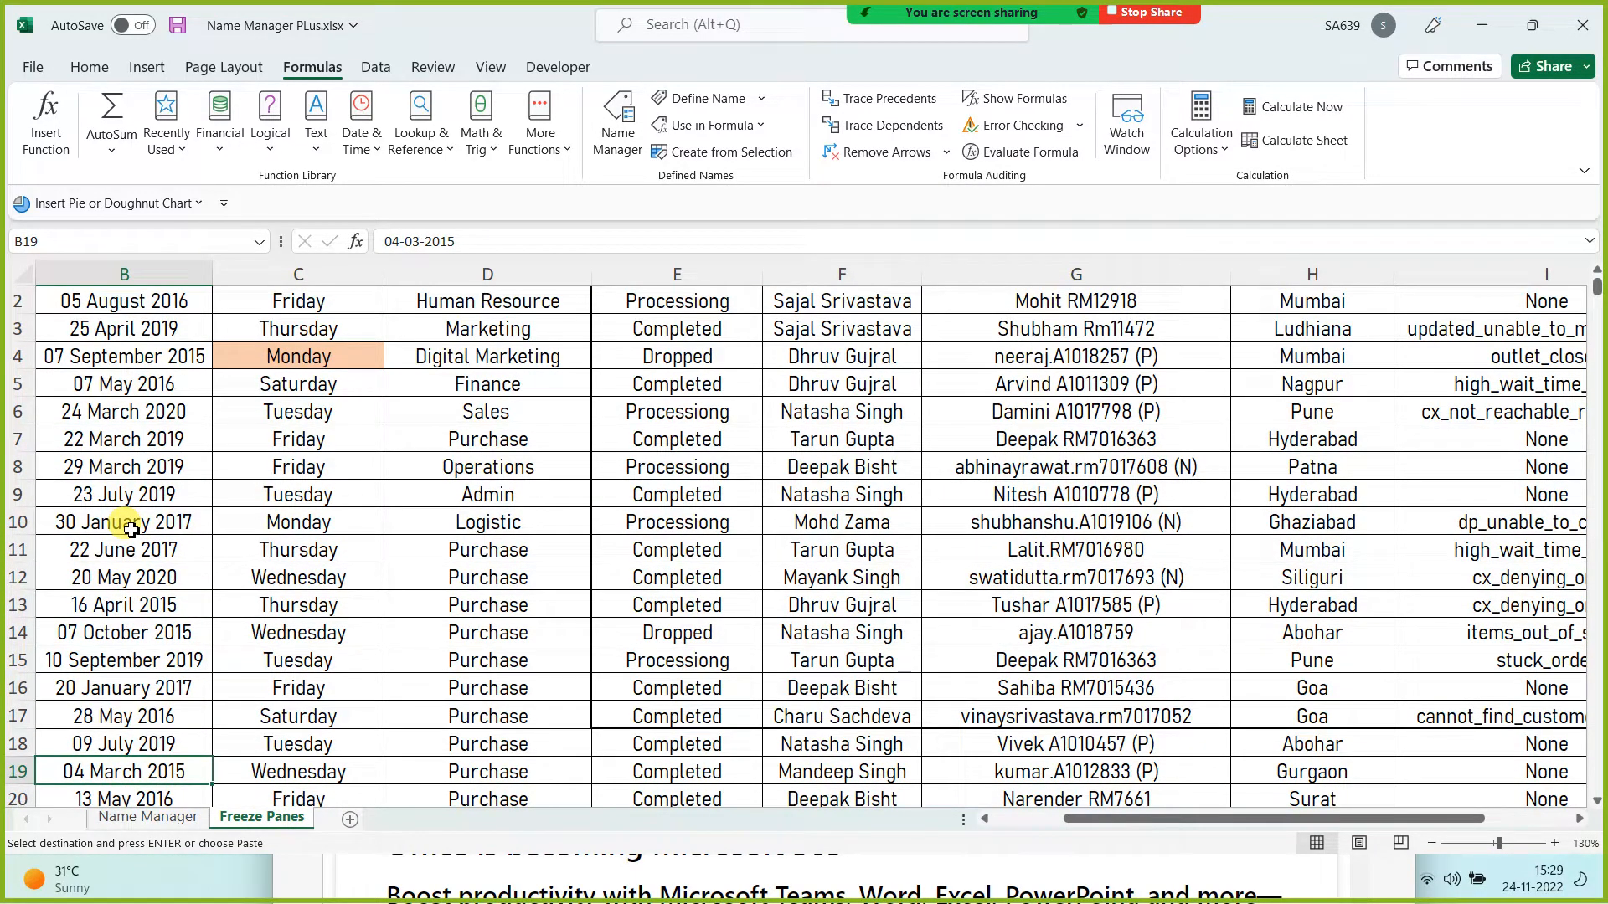
key(Up)
key(Up)
key(Up)
key(Up)
key(Up)
key(Up)
key(Up)
key(Up)
key(Up)
key(Up)
key(Up)
key(Up)
key(Up)
key(Up)
key(Up)
key(Up)
key(Up)
key(Up)
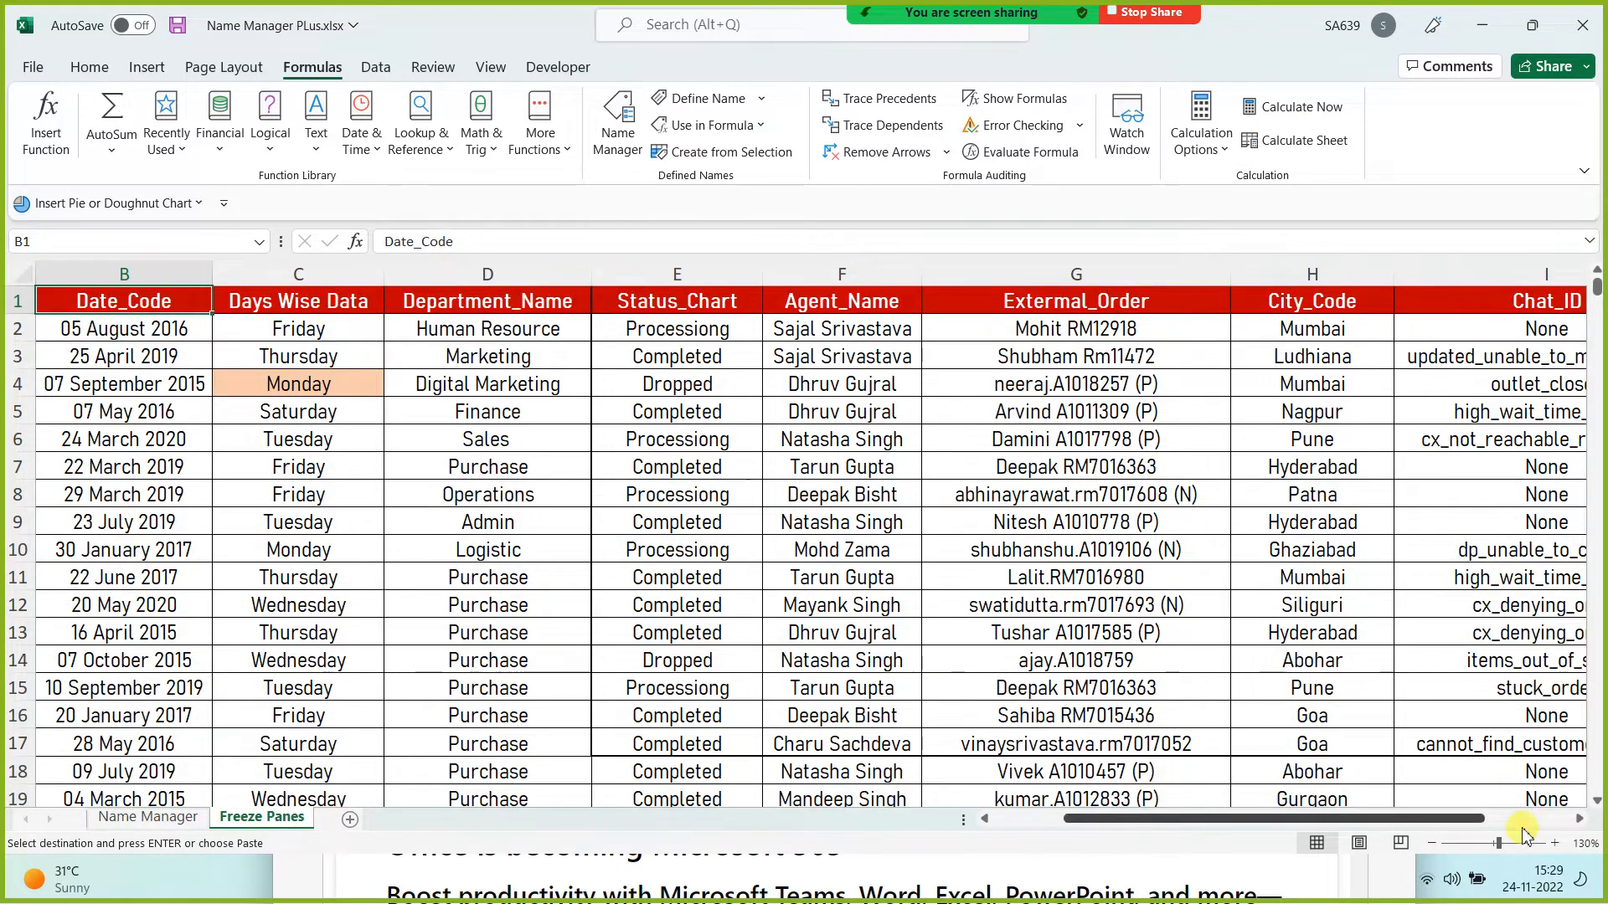
mouse_move(1499, 843)
mouse_down()
mouse_move(1482, 847)
mouse_move(1529, 849)
mouse_move(1507, 849)
mouse_up()
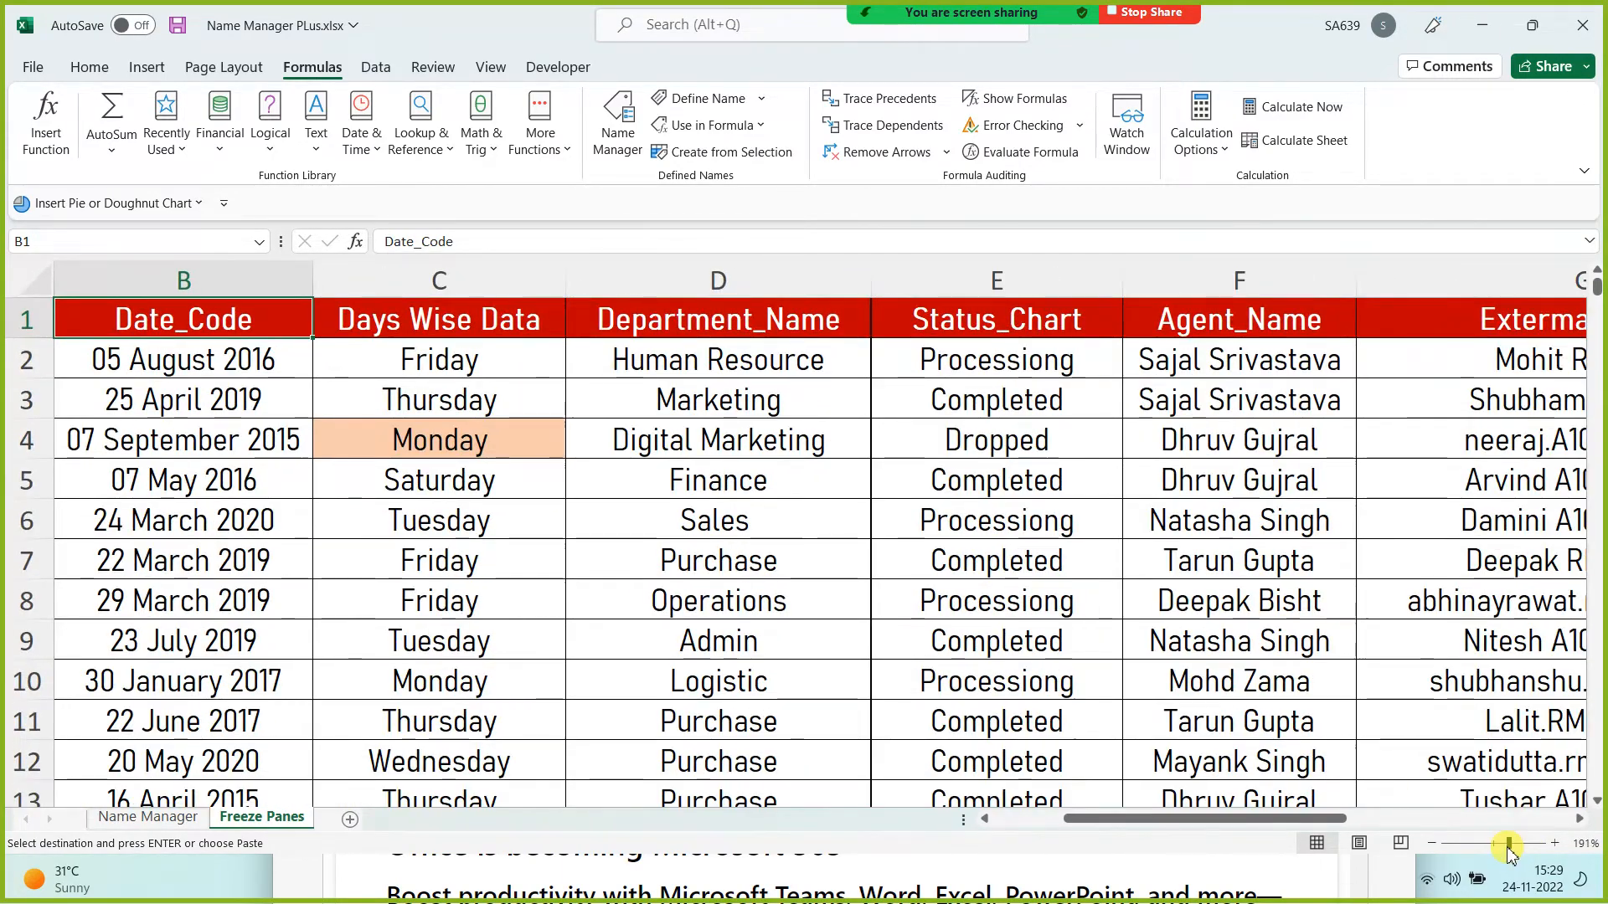
click(443, 562)
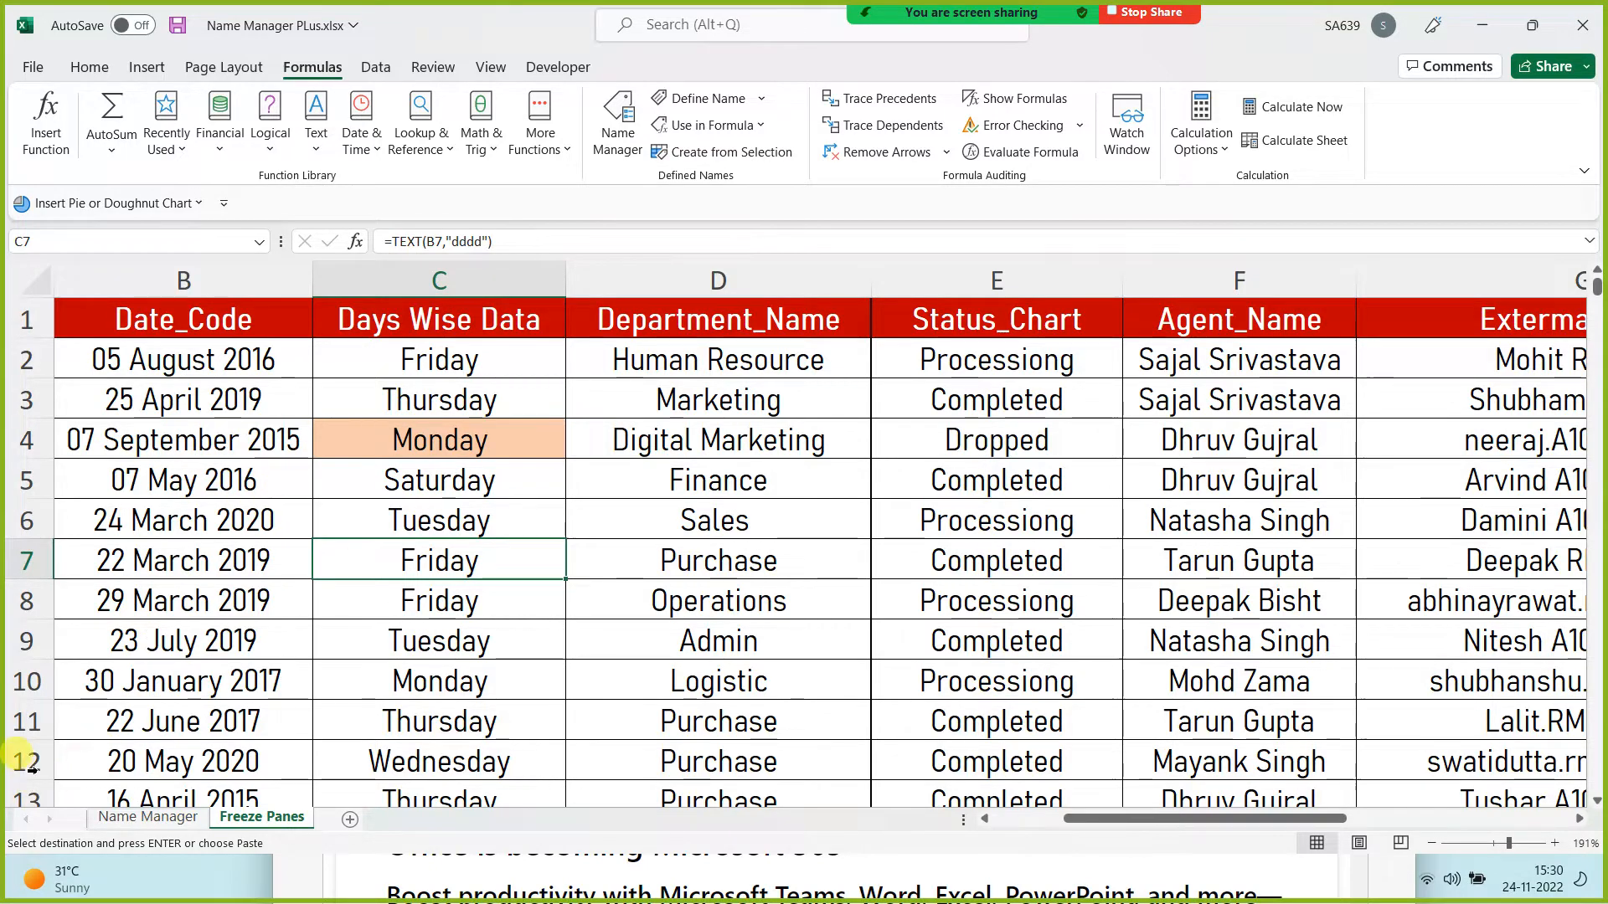
ctrl+scroll(171, 674, down, 2)
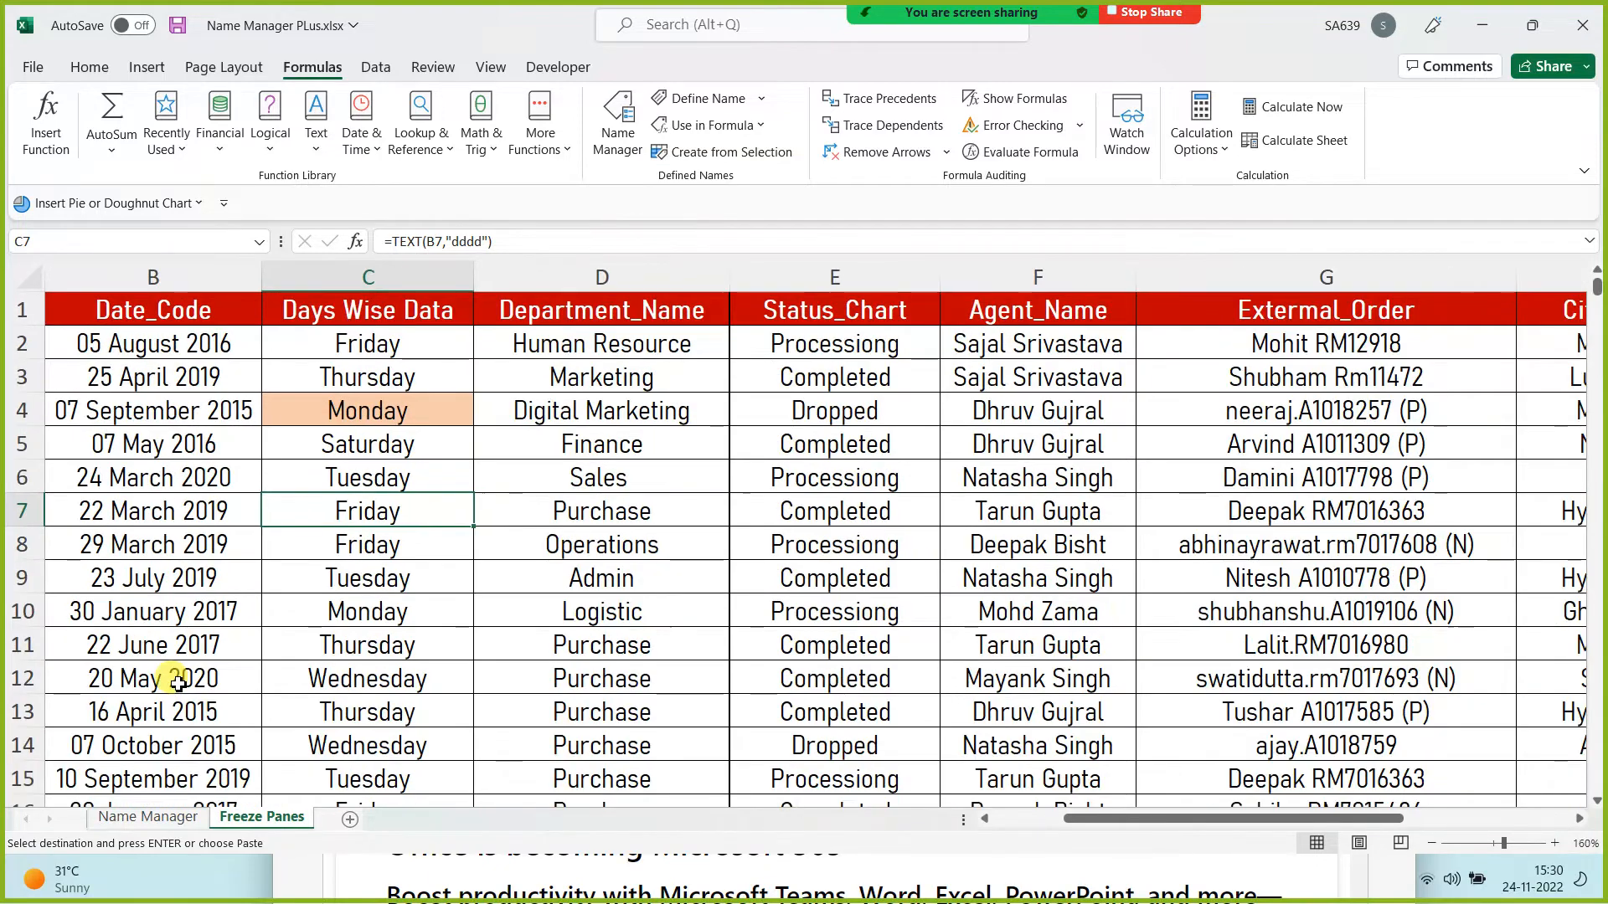
scroll(224, 634, down, 1)
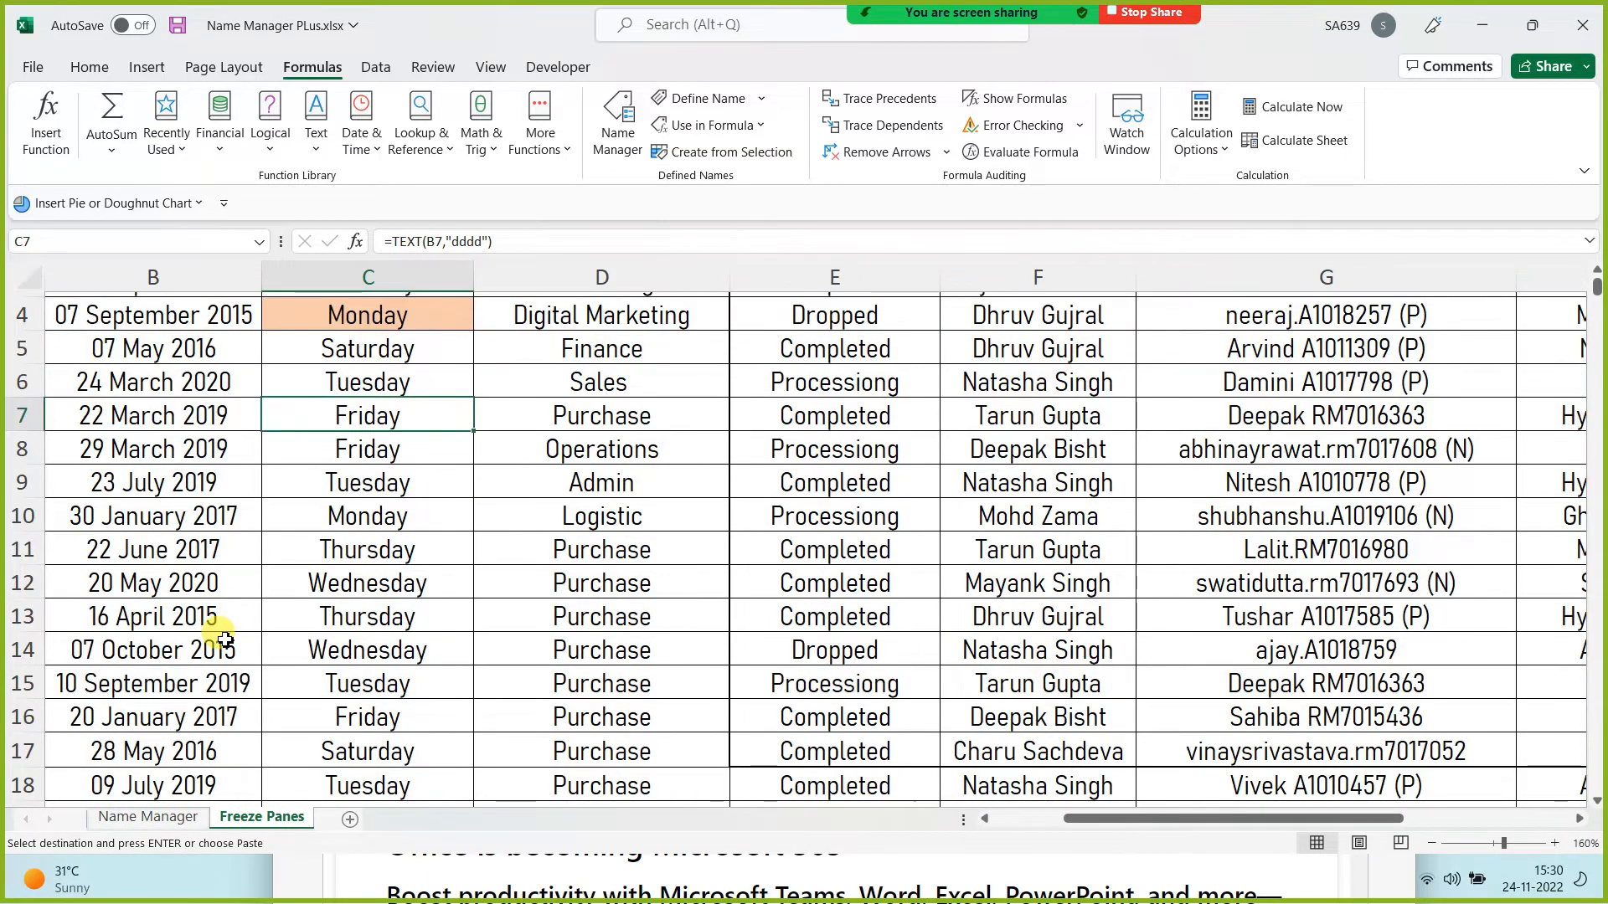
scroll(215, 619, up, 1)
scroll(476, 452, down, 1)
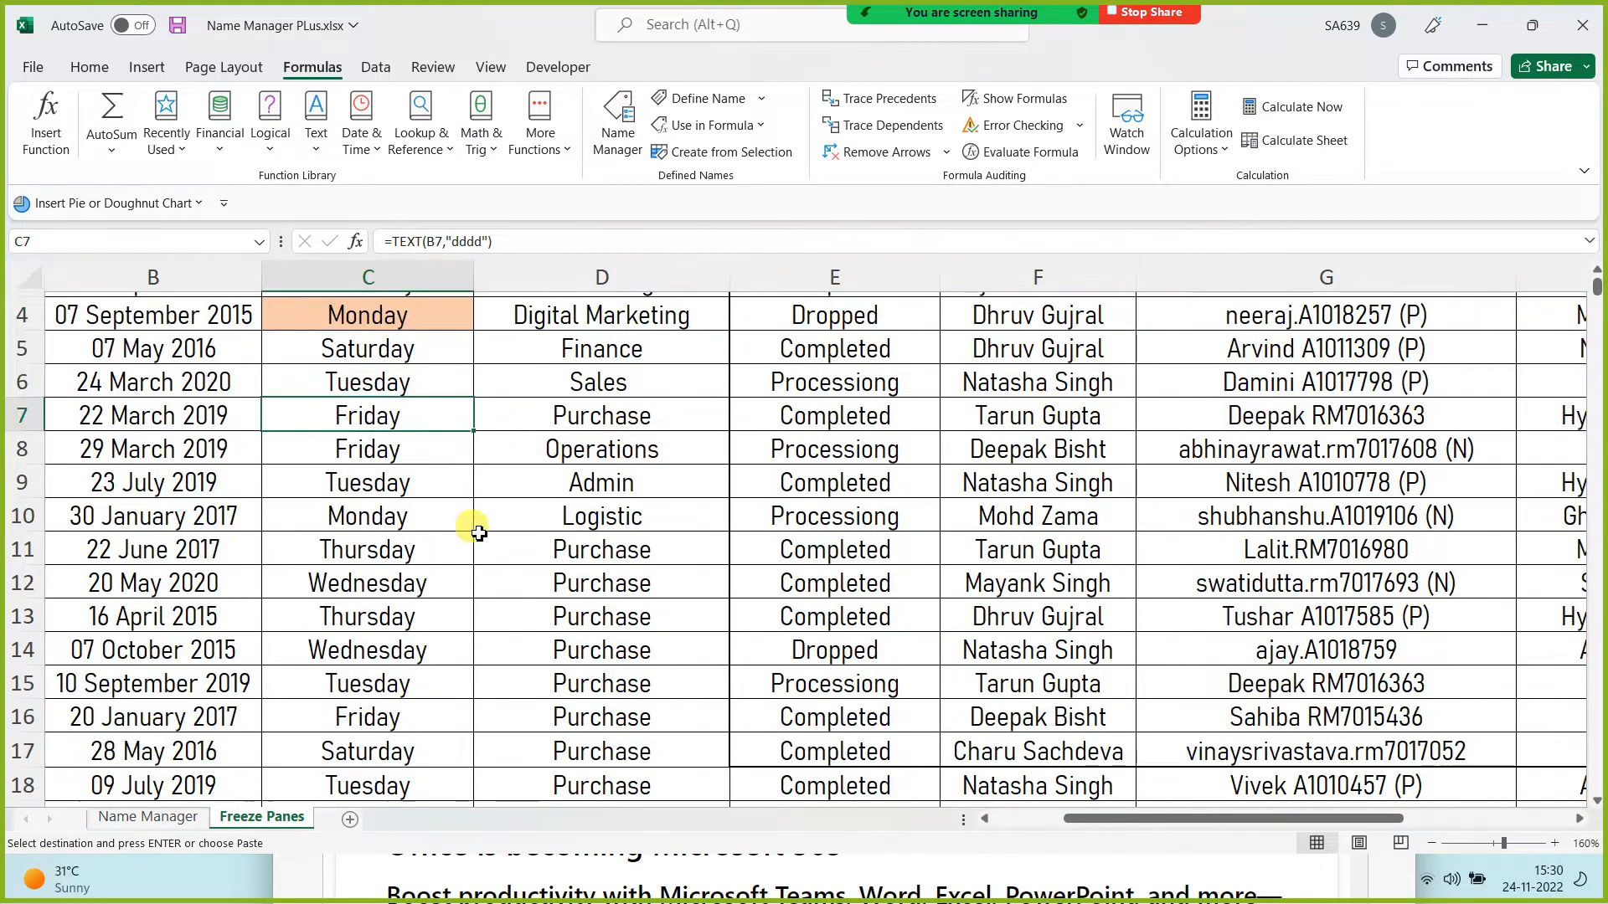
scroll(617, 666, down, 1)
drag(180, 711, 1145, 684)
click(829, 713)
key(ctrl+Up)
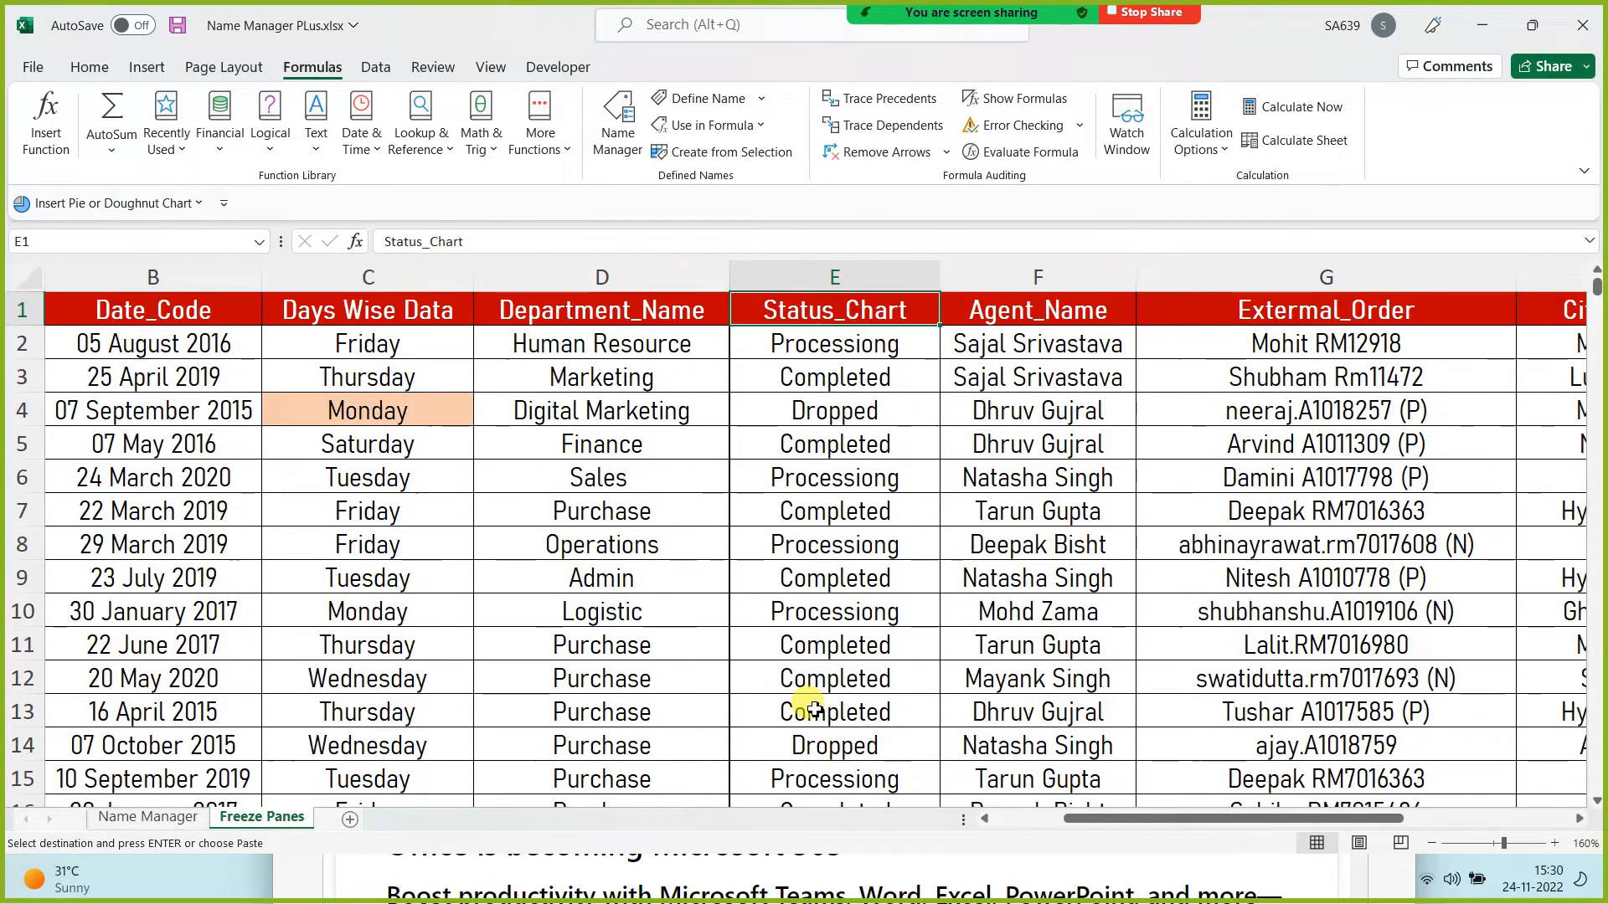
key(Down)
key(Down)
key(Down)
key(Down)
key(Down)
key(Down)
key(Down)
key(Down)
key(Down)
key(Down)
key(Down)
key(Down)
key(Down)
key(Down)
key(Down)
key(Down)
key(Down)
key(Down)
key(Down)
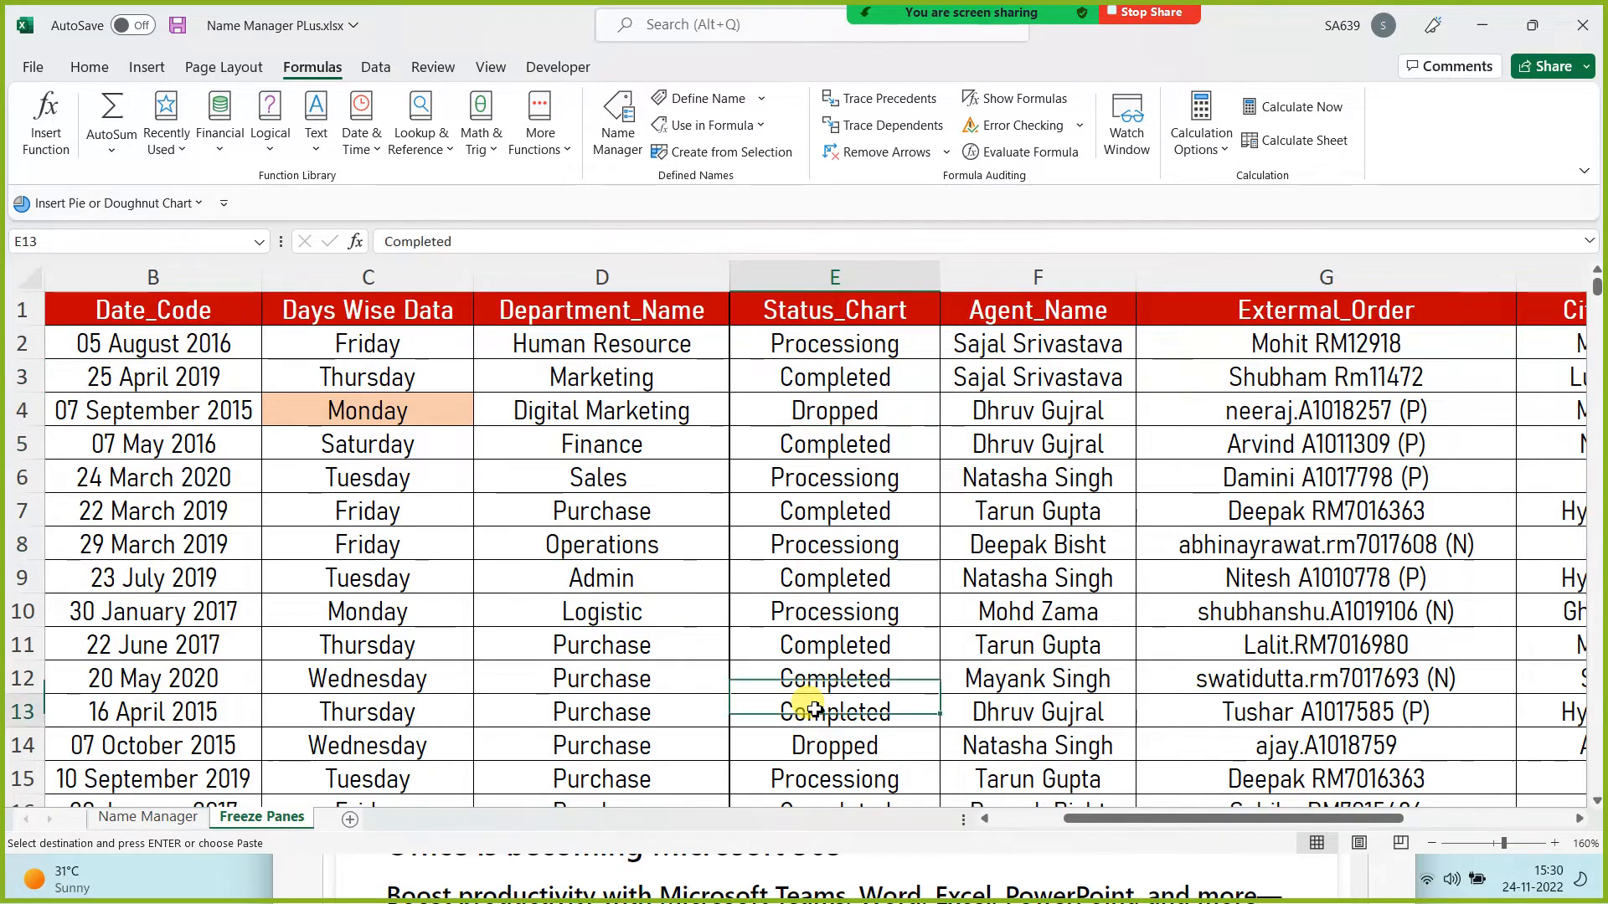
key(Right)
key(ctrl+Up)
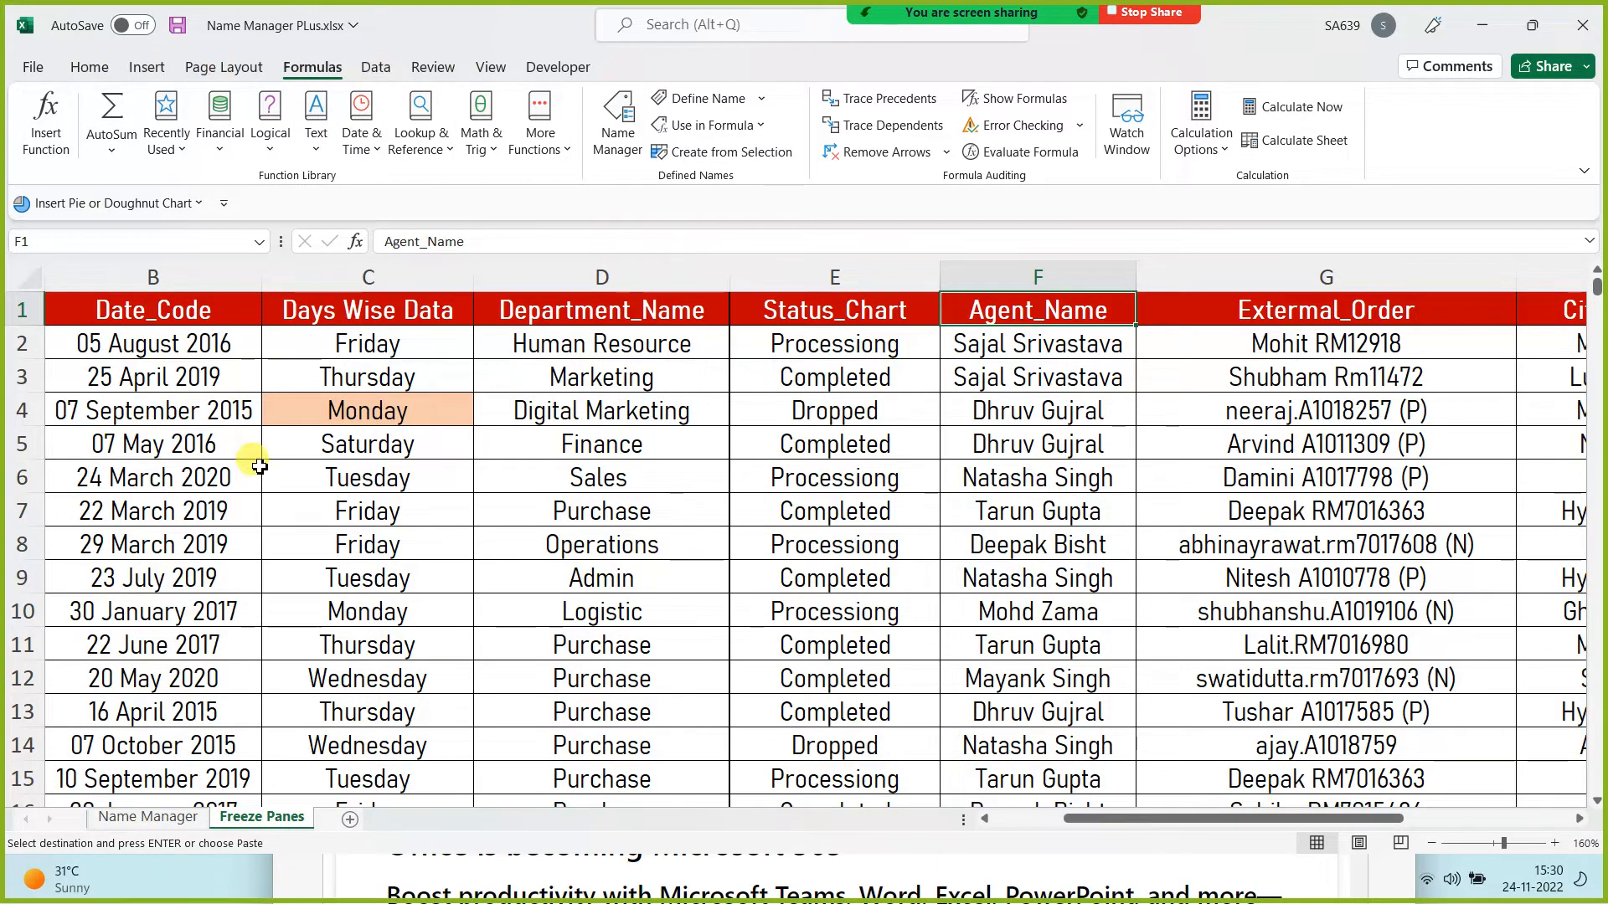
Step: Apply Freeze Top Row, then scroll the transaction data to confirm the red header stays visible
click(493, 67)
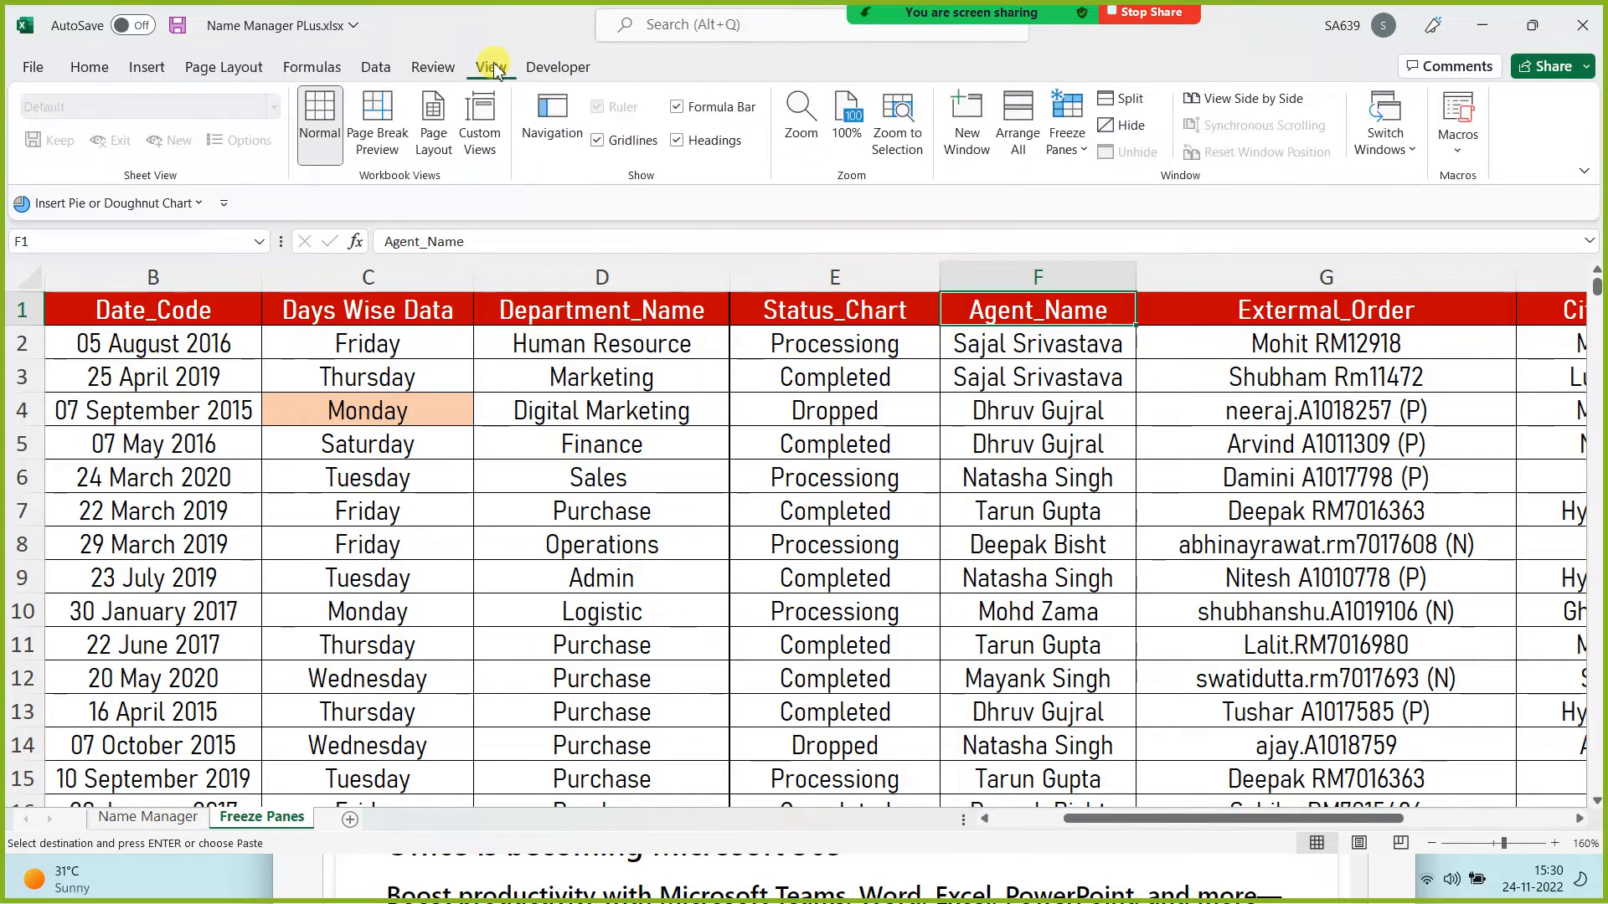
click(1074, 150)
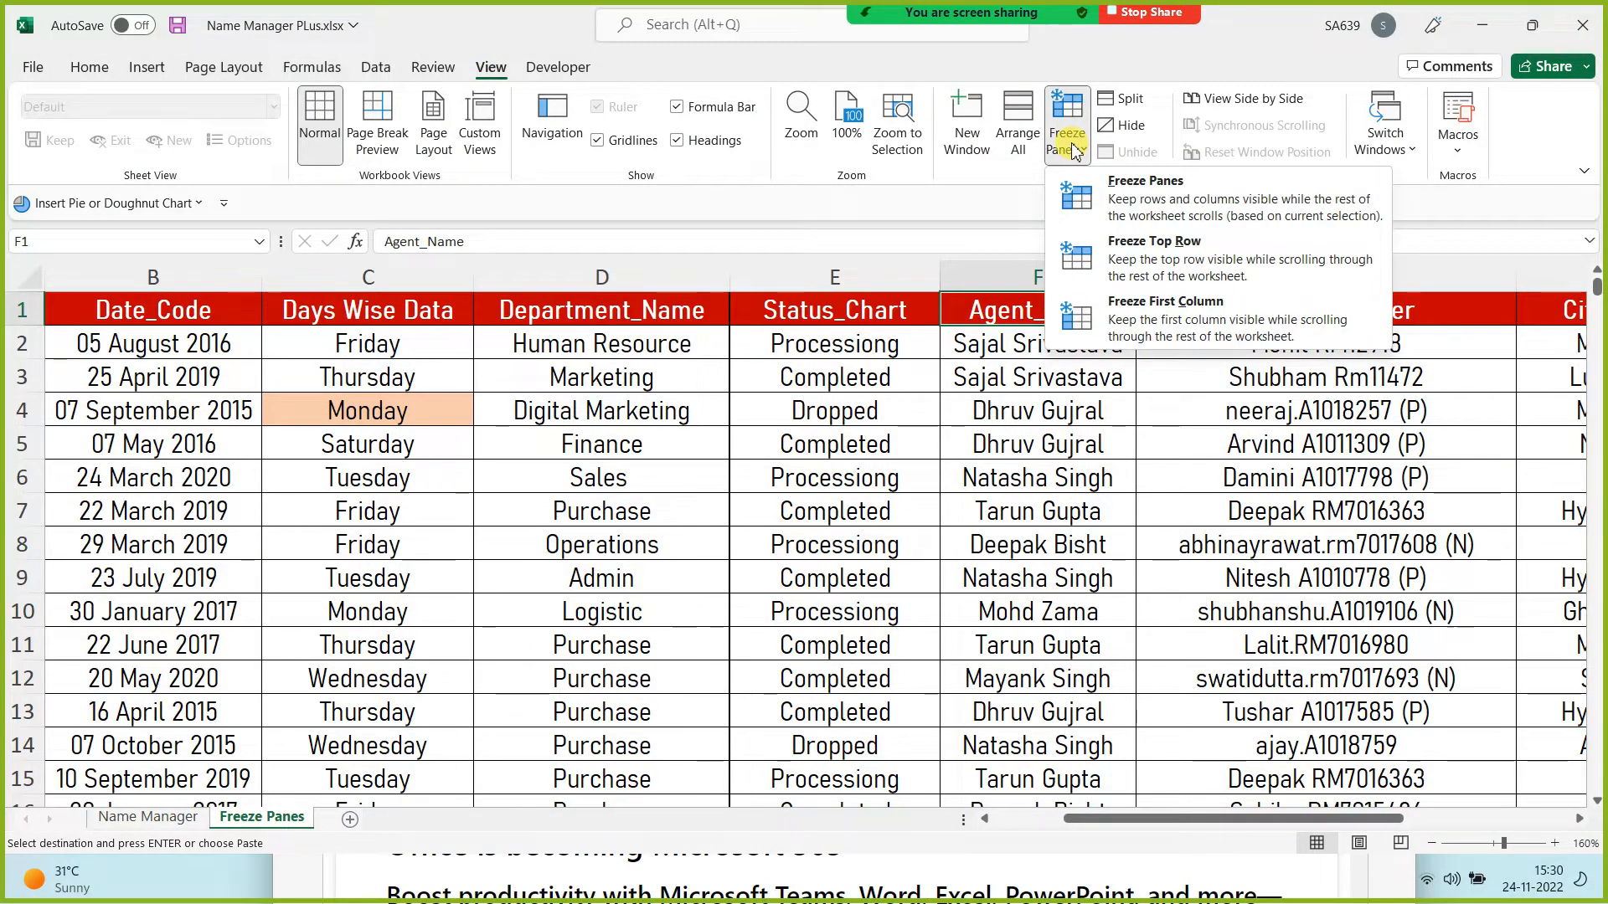
click(1155, 261)
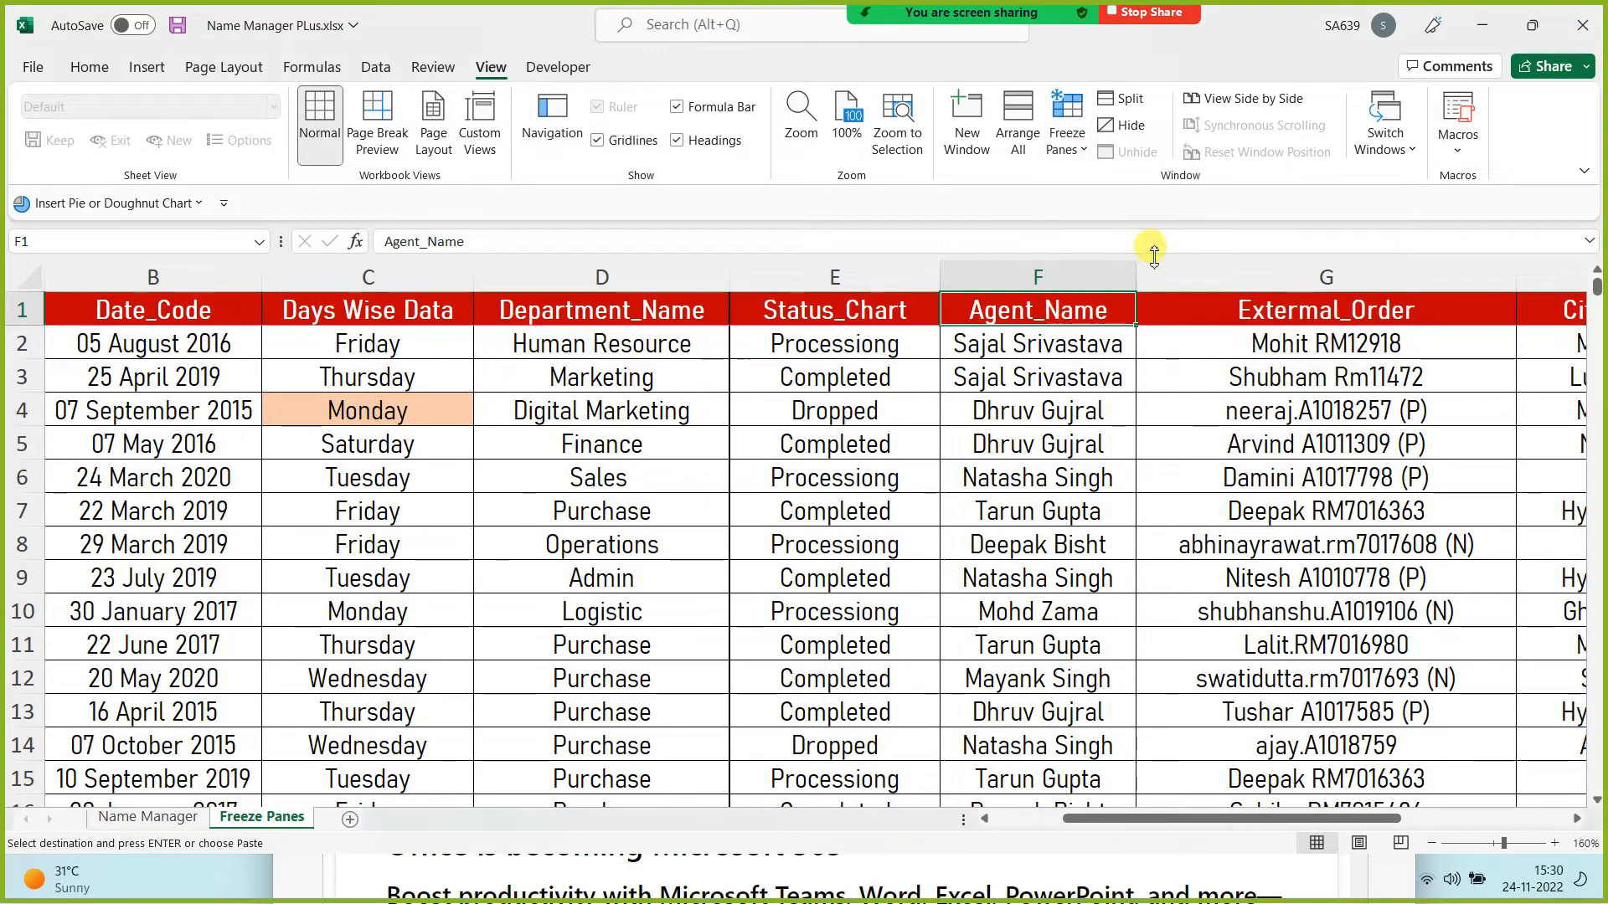
scroll(845, 418, down, 3)
scroll(854, 469, down, 15)
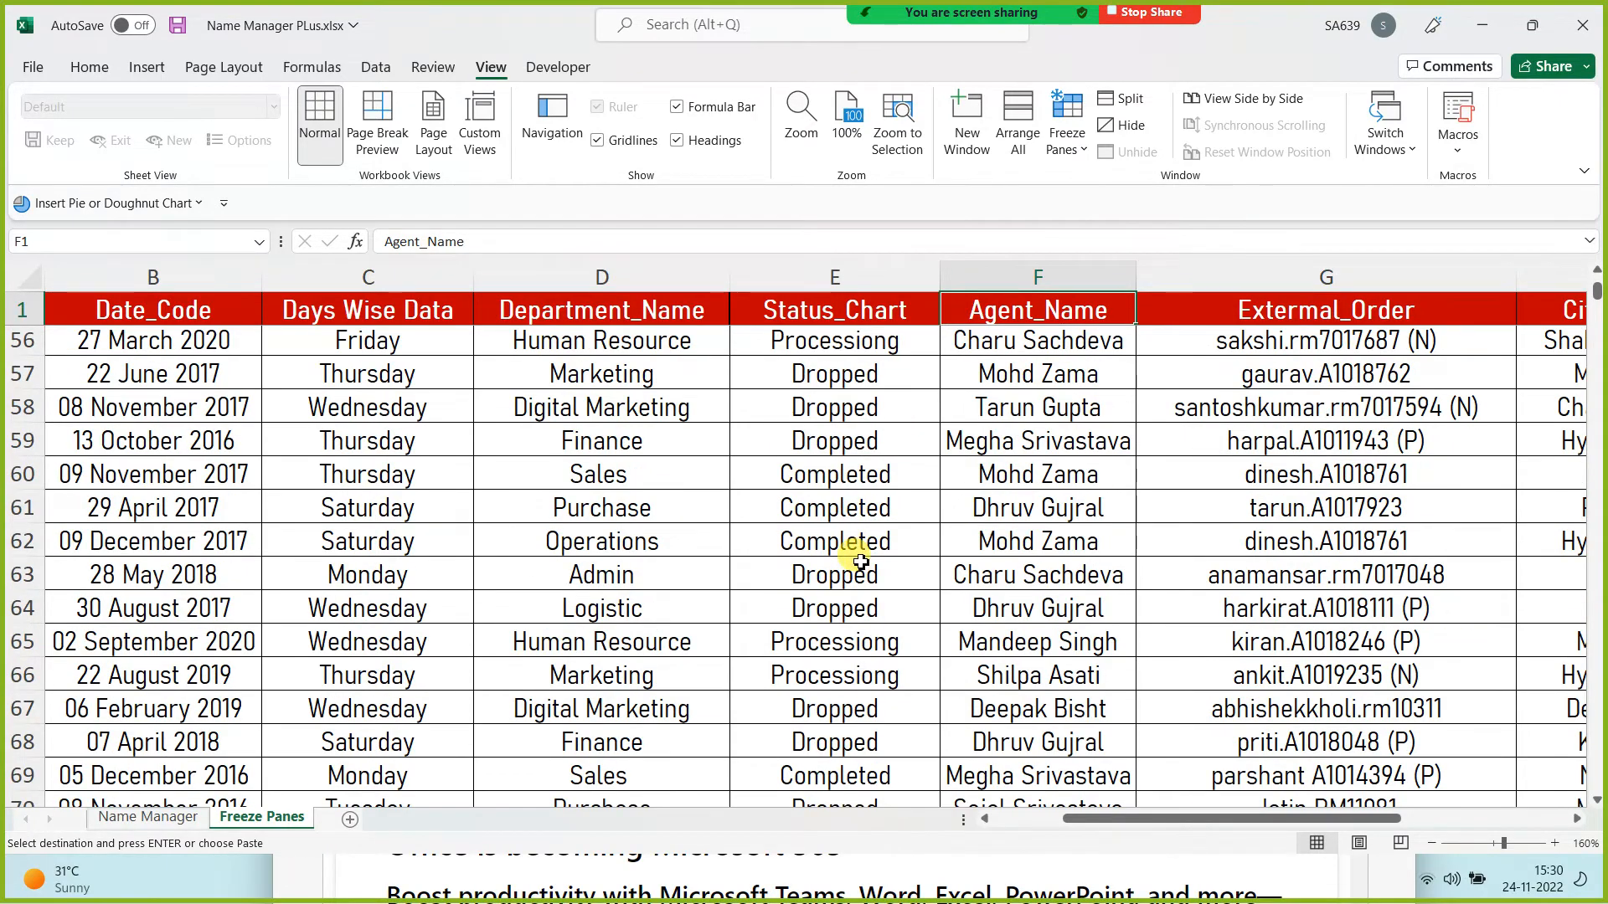
scroll(863, 560, up, 18)
scroll(861, 561, down, 20)
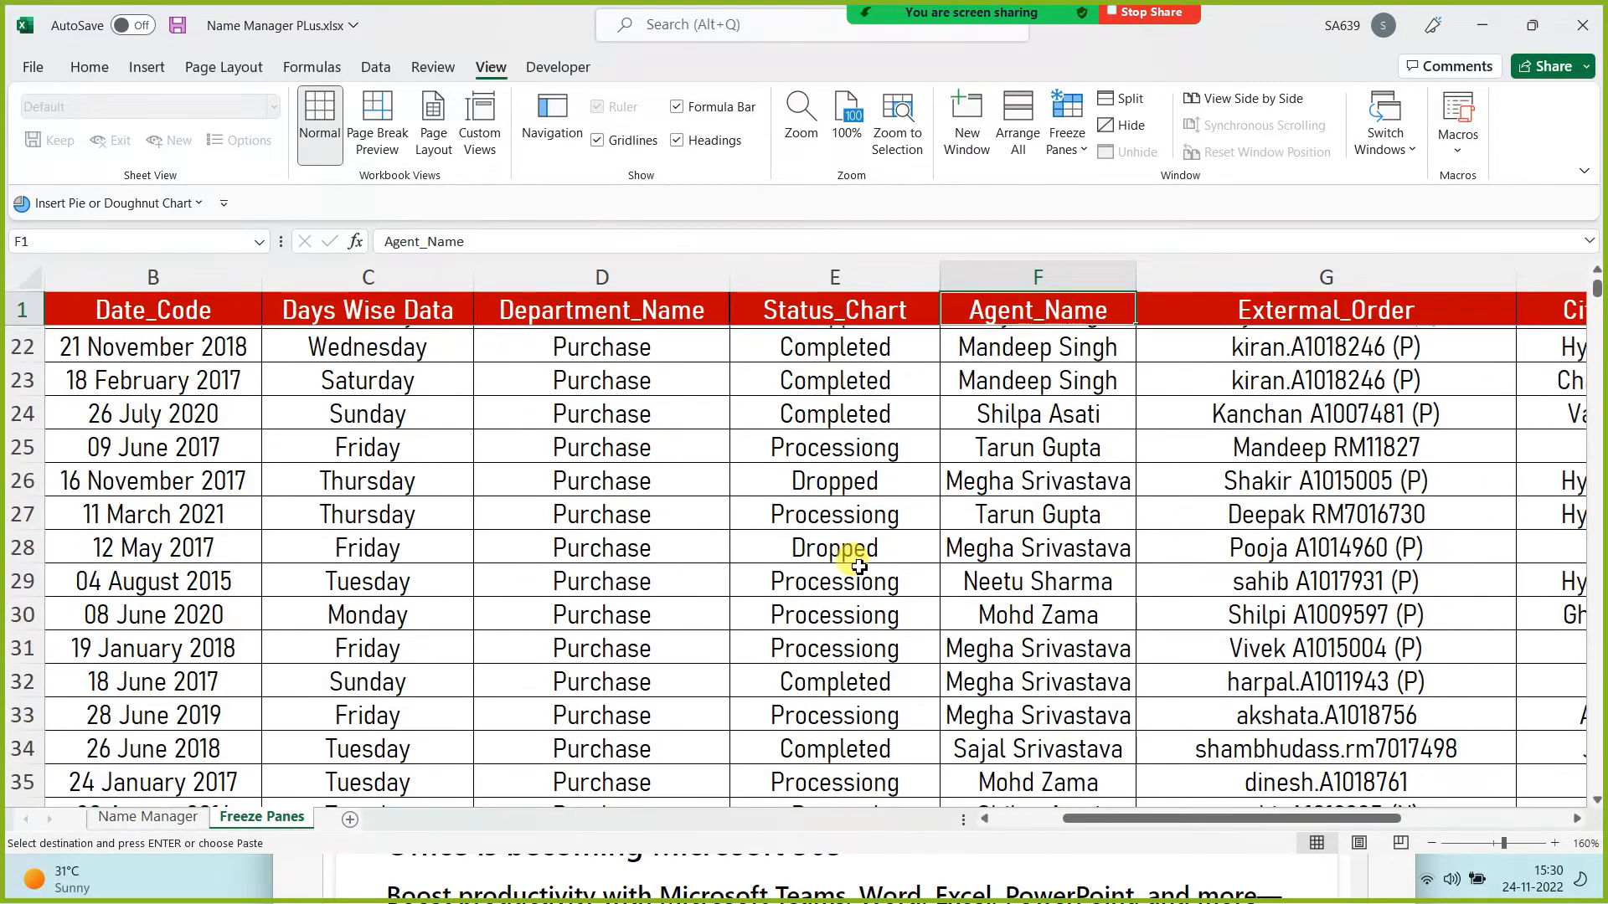
scroll(763, 576, down, 1)
scroll(745, 570, down, 2)
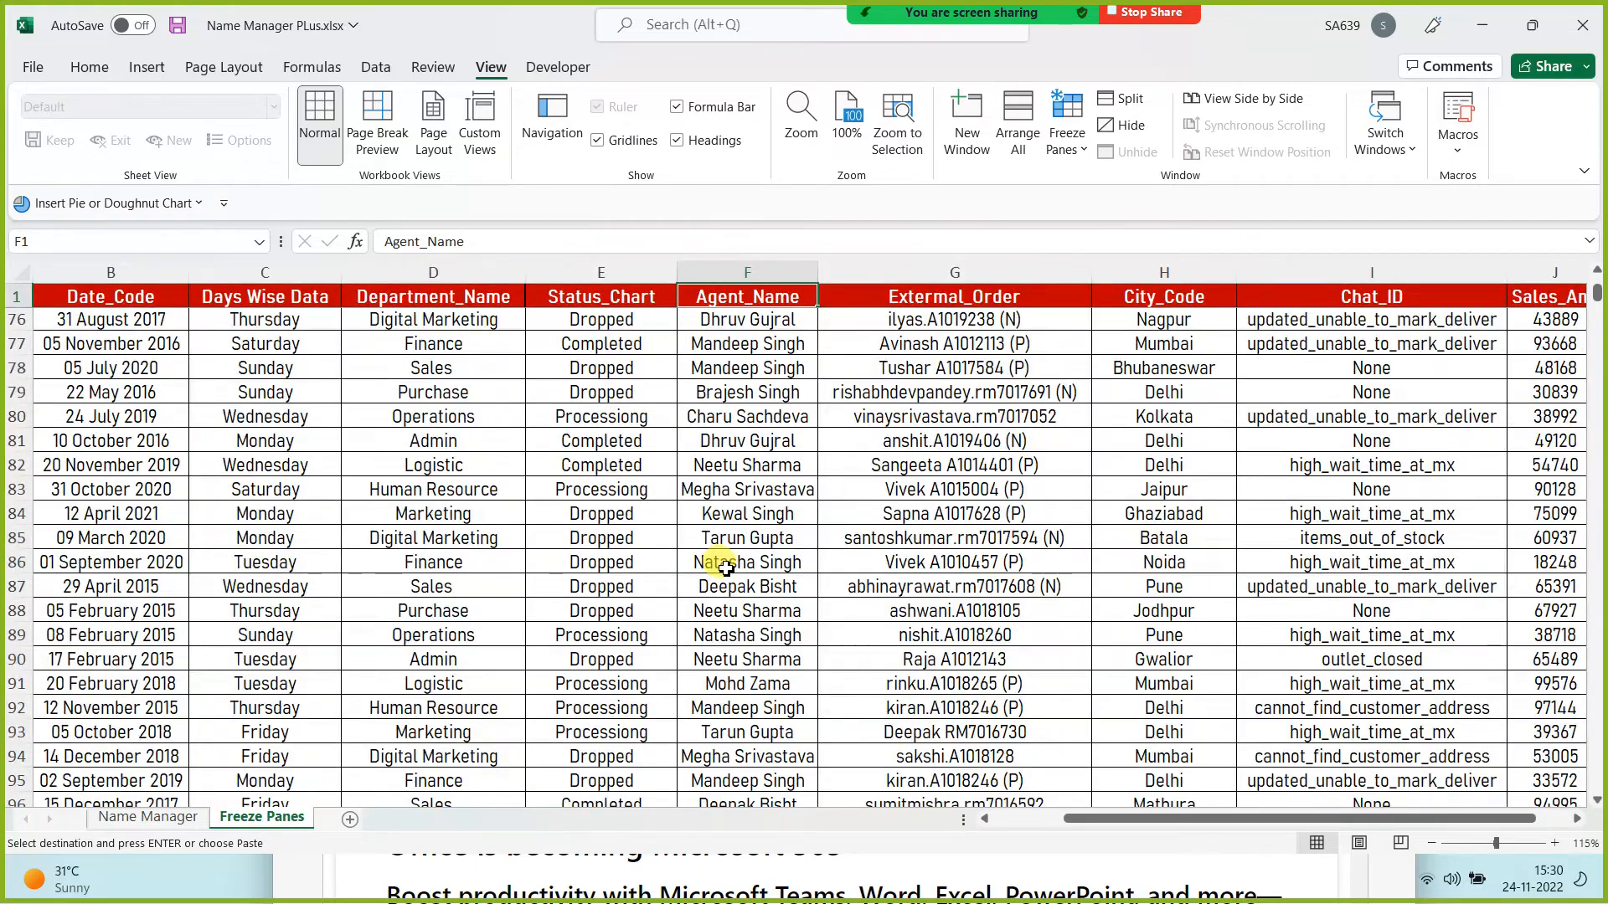
scroll(720, 561, down, 14)
scroll(720, 586, up, 20)
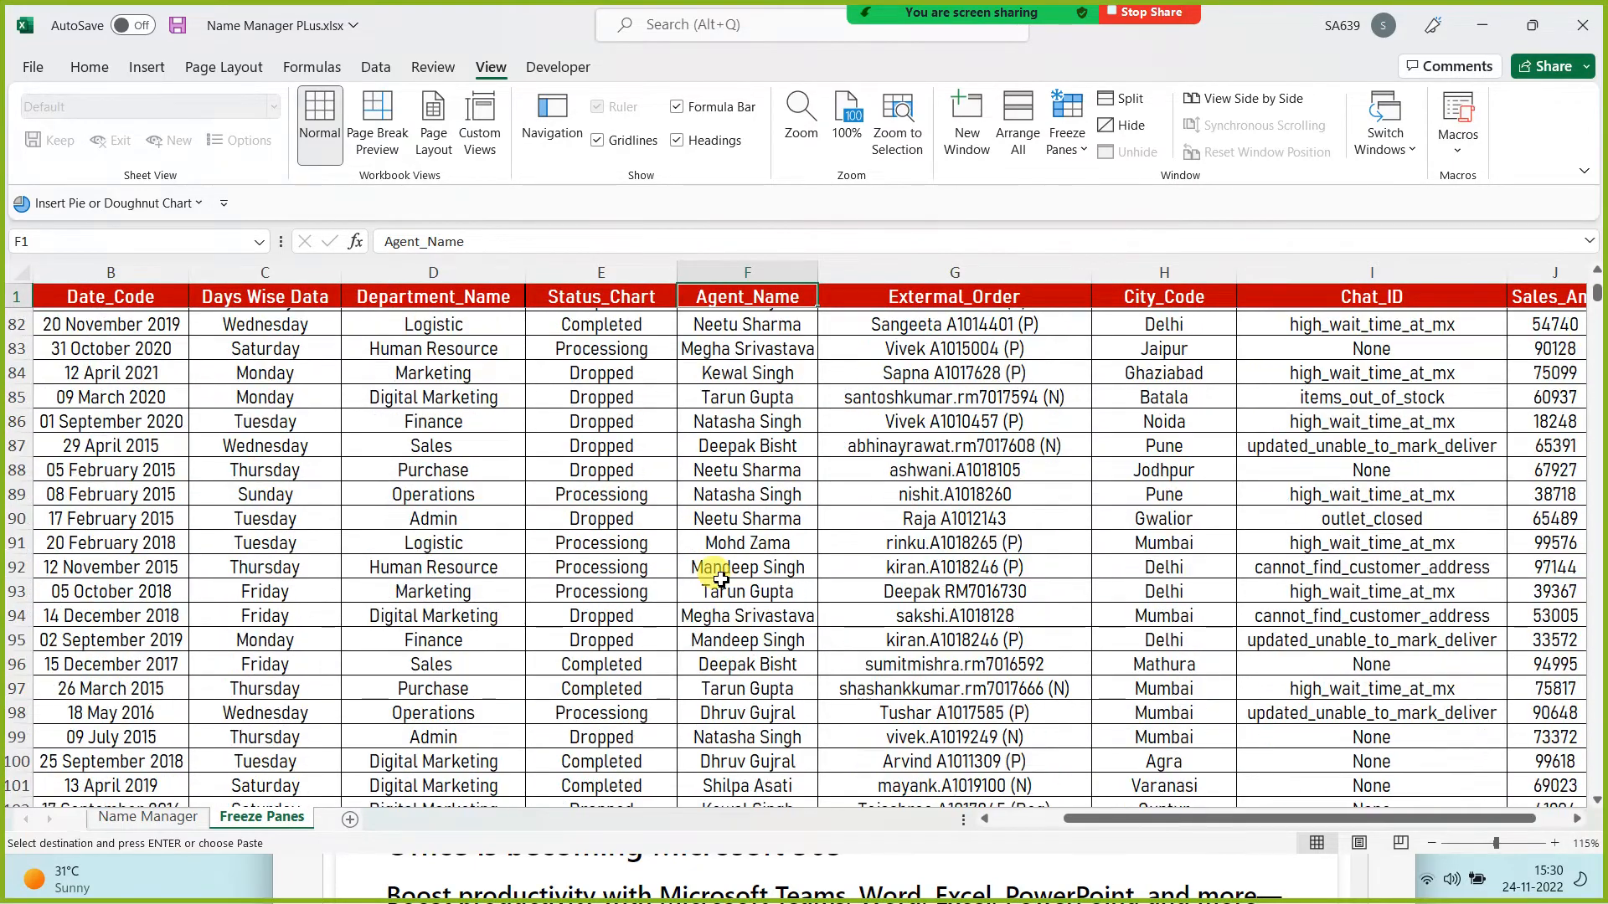
scroll(720, 578, up, 3)
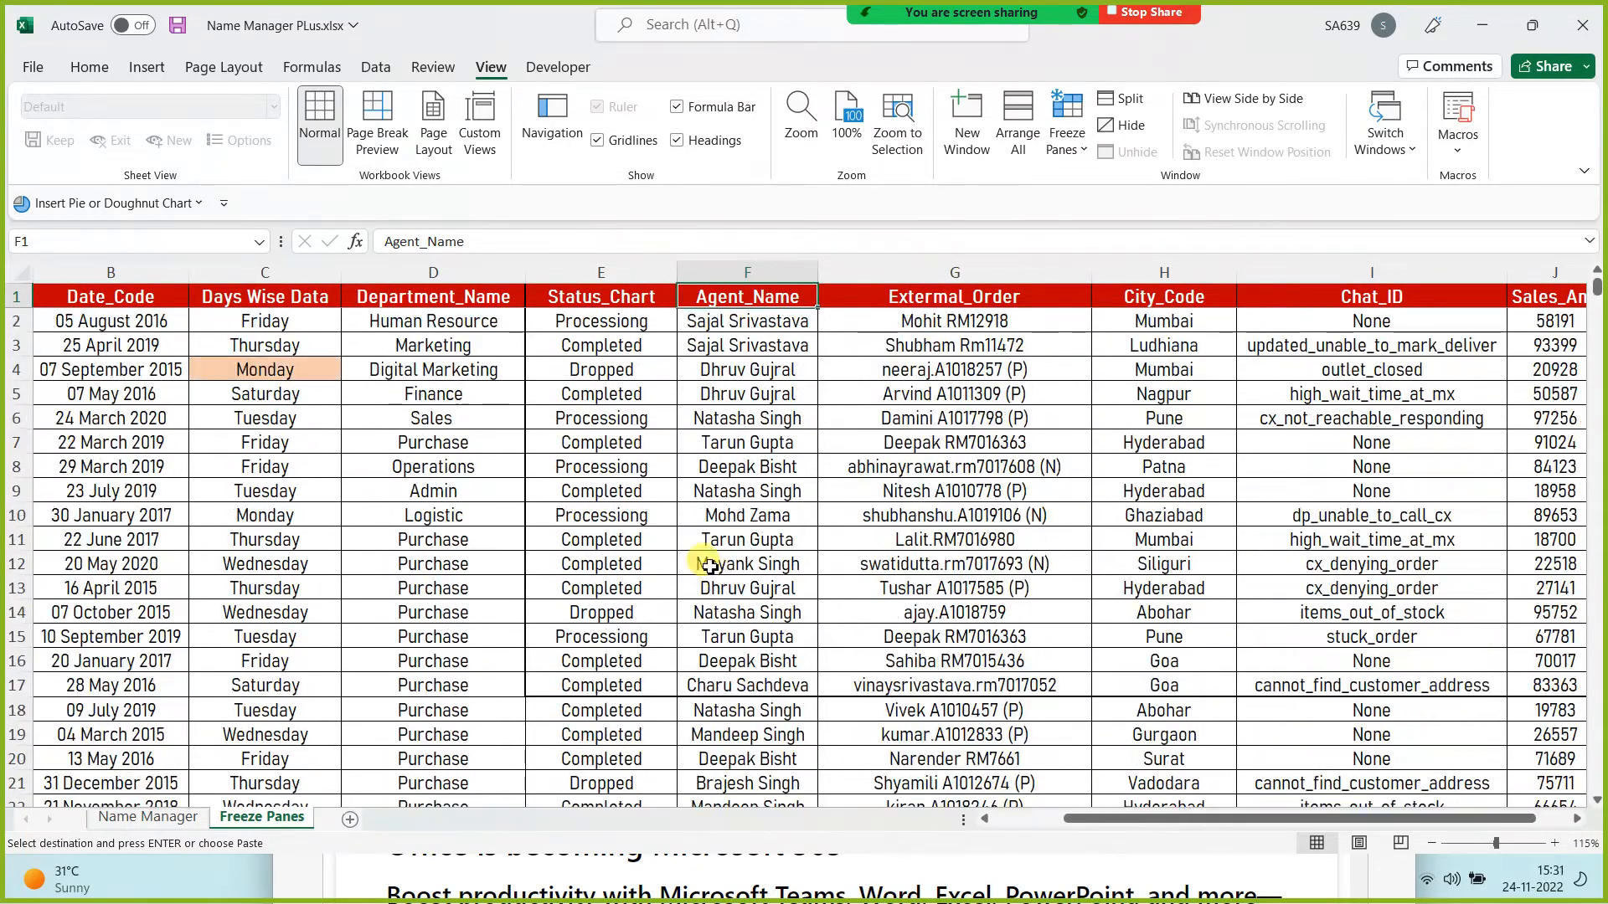
Step: Jump to the last data row (6342) and back to A1, then reopen the Freeze Panes options
click(225, 323)
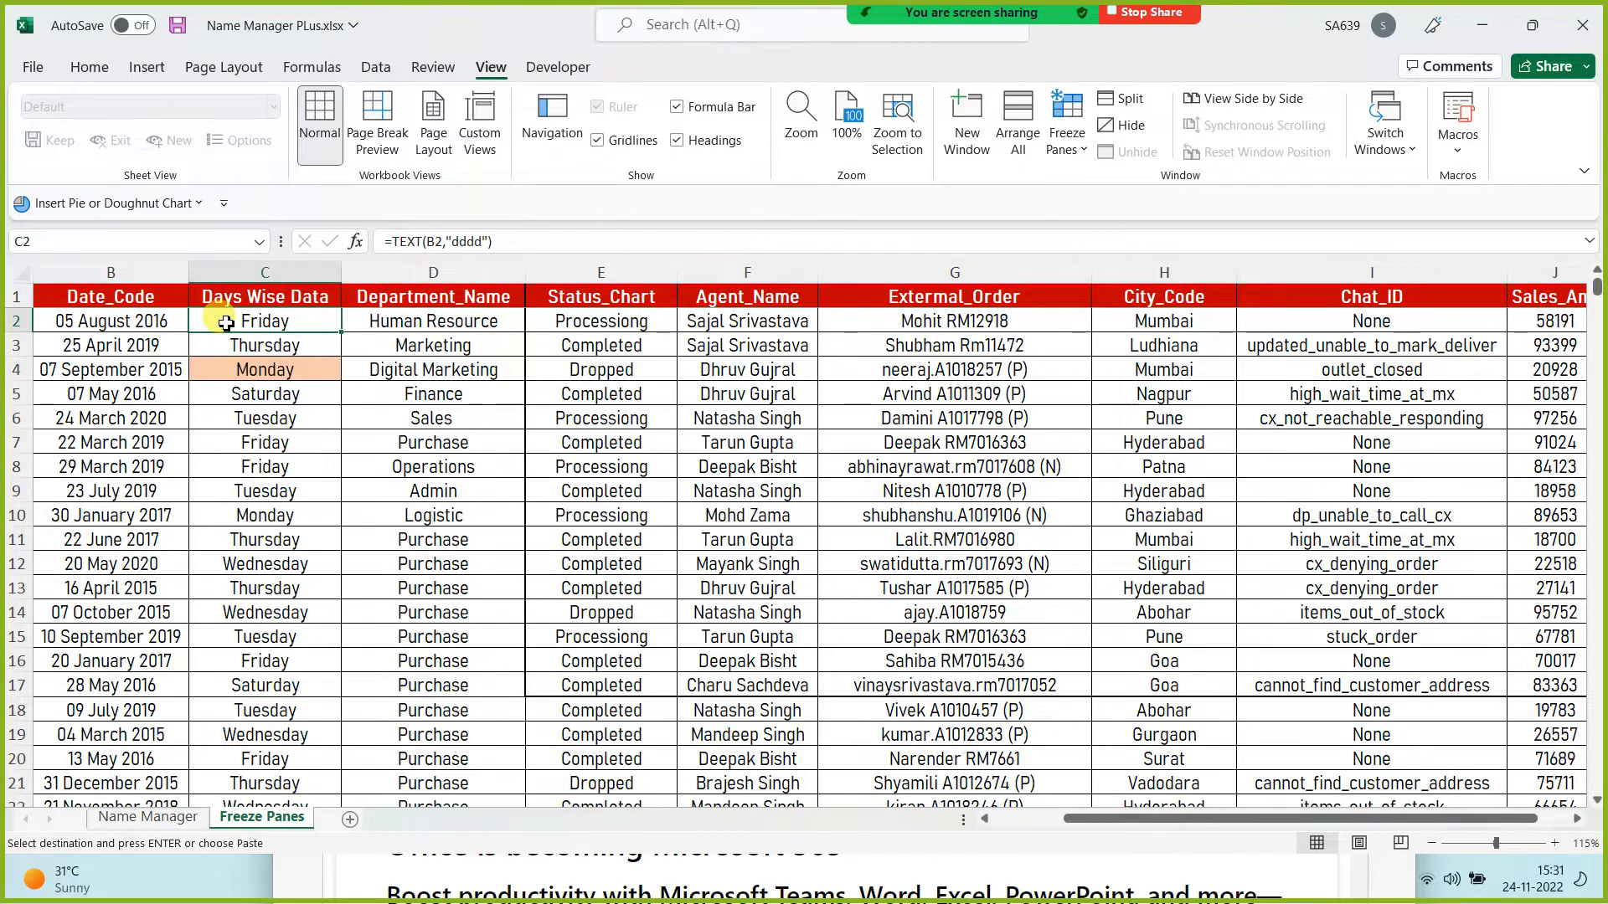
key(Left)
key(ctrl+Down)
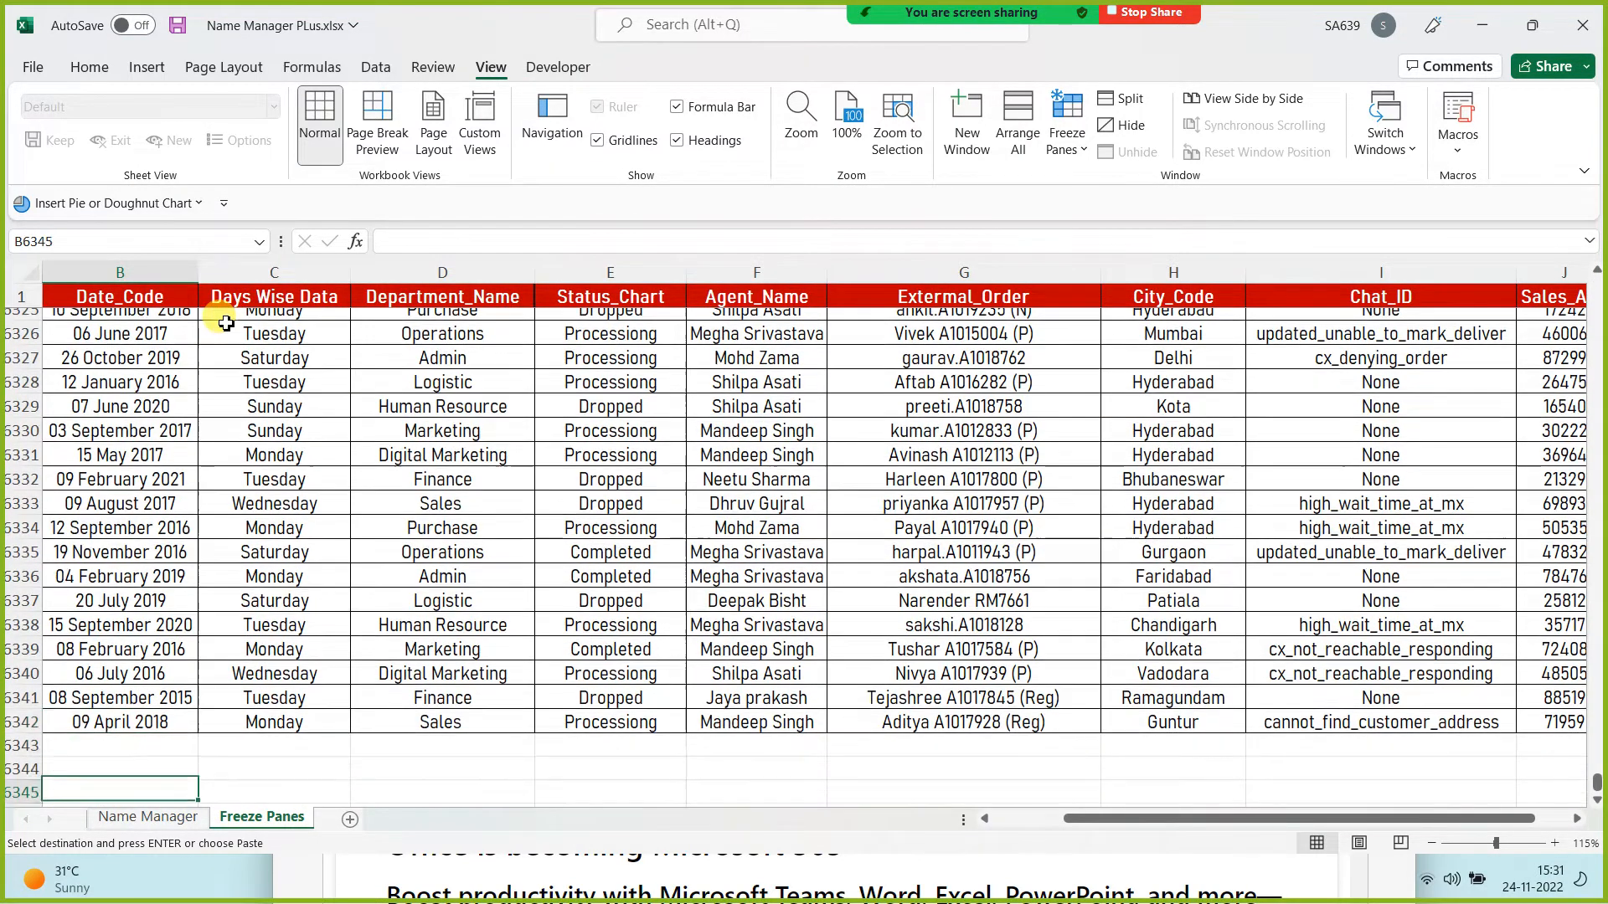
key(Down)
key(Up)
key(ctrl+Up)
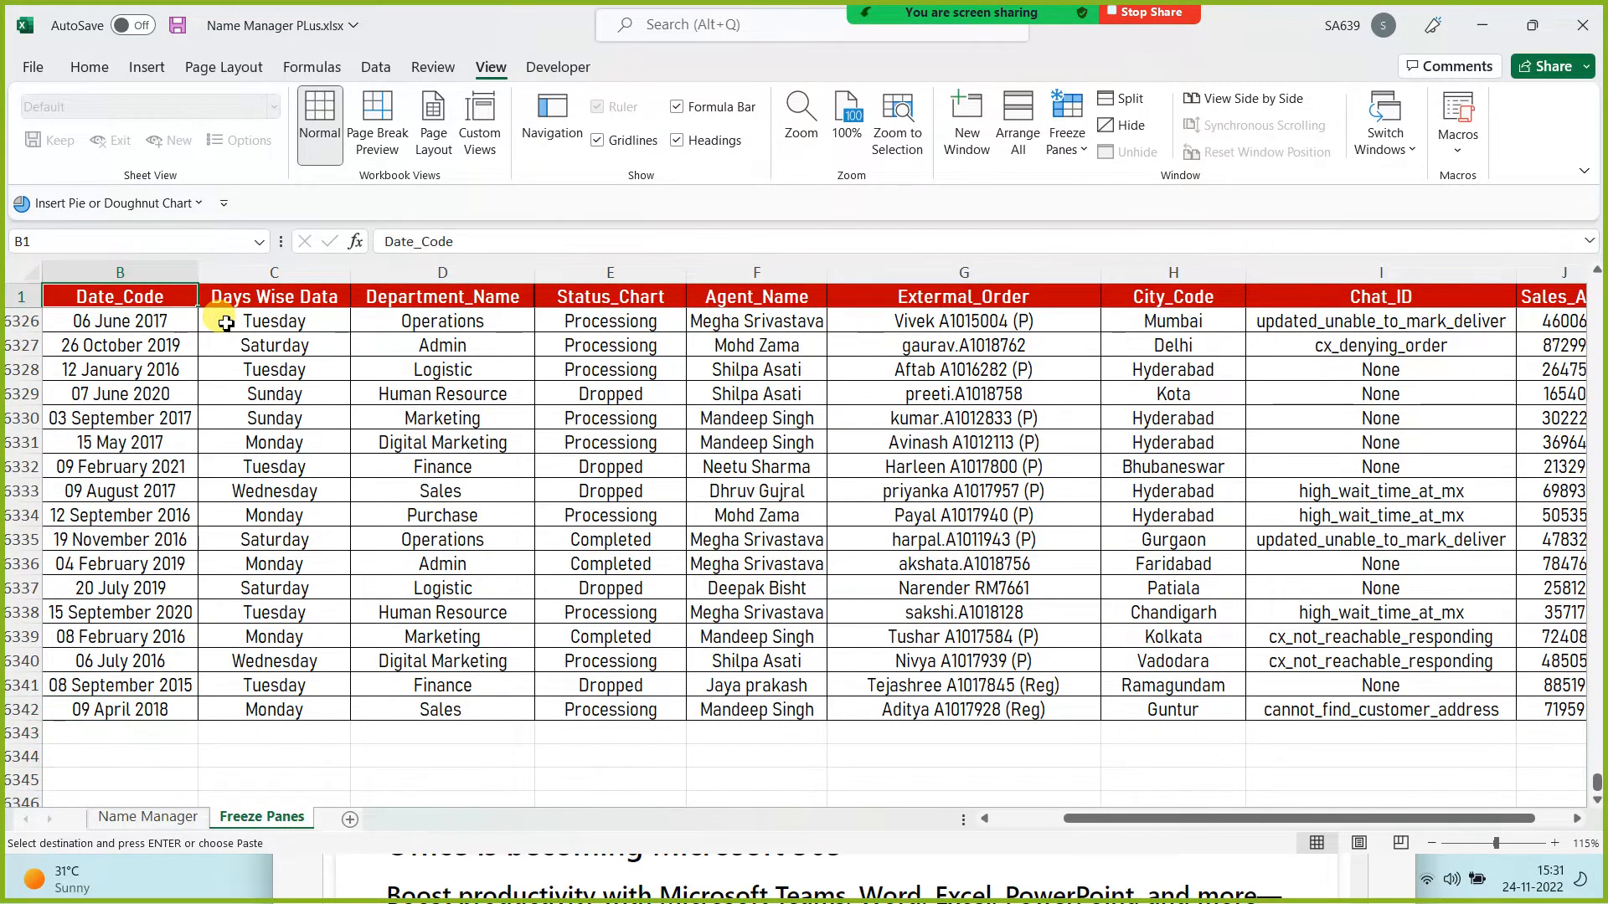
key(Right)
key(Right)
key(Right)
key(Right)
key(Right)
key(Right)
key(Right)
key(Right)
key(Right)
key(Right)
key(Right)
key(Right)
key(Right)
key(Right)
key(Right)
key(Right)
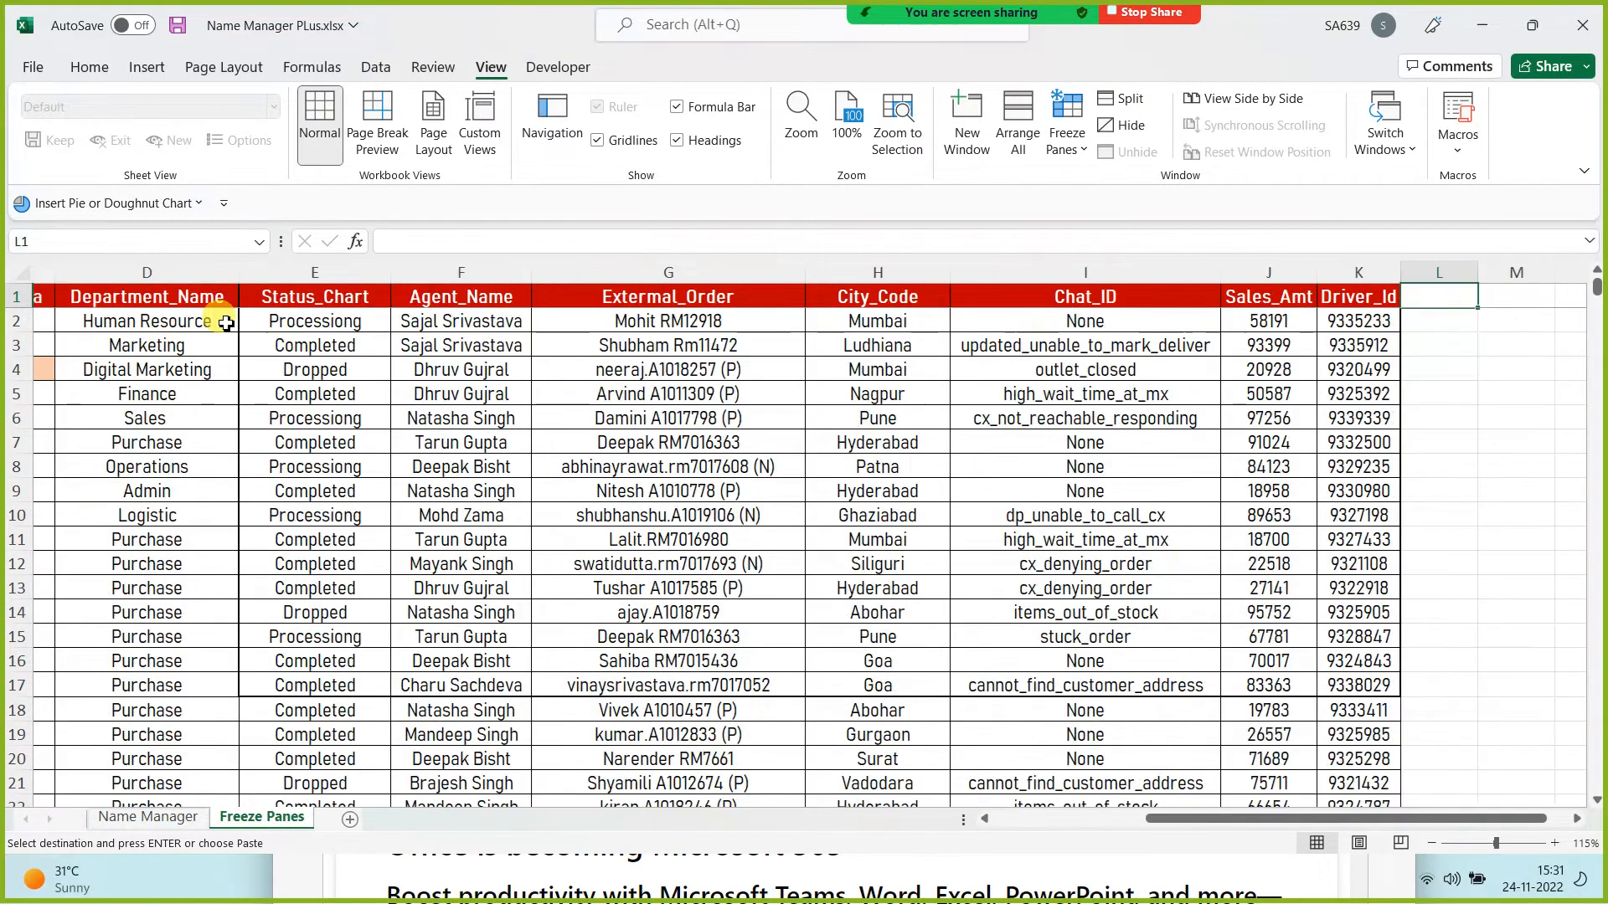
key(Left)
key(Left)
key(Left)
key(Left)
key(Left)
key(Left)
key(Left)
key(Left)
key(Left)
key(Left)
key(Left)
key(Left)
key(Left)
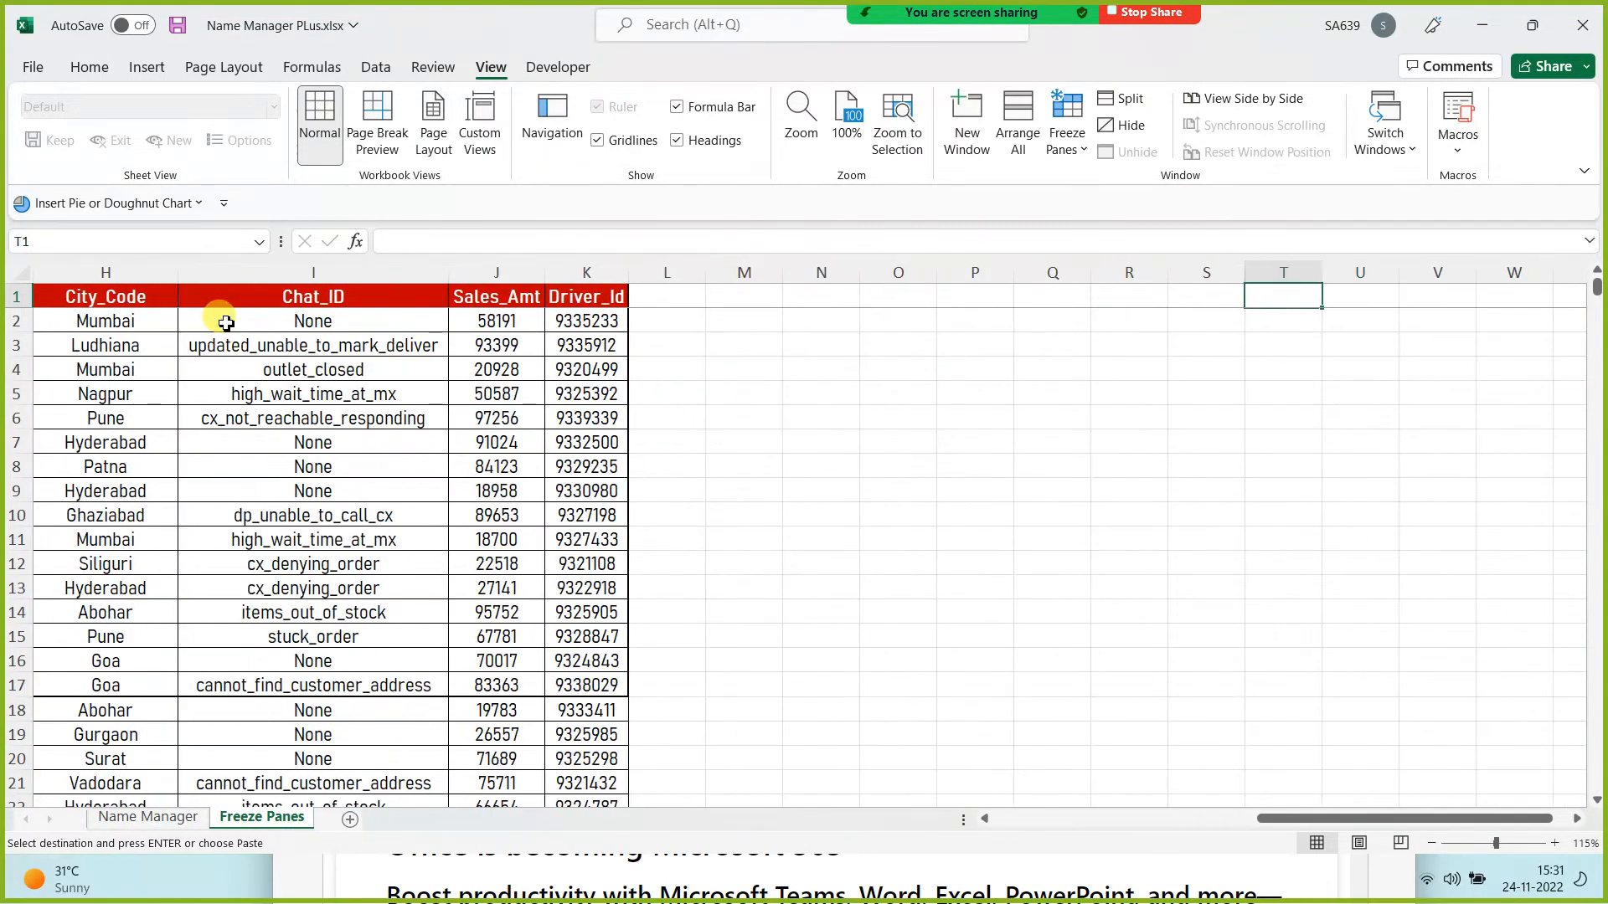
key(Left)
key(Left)
key(Left)
key(Left)
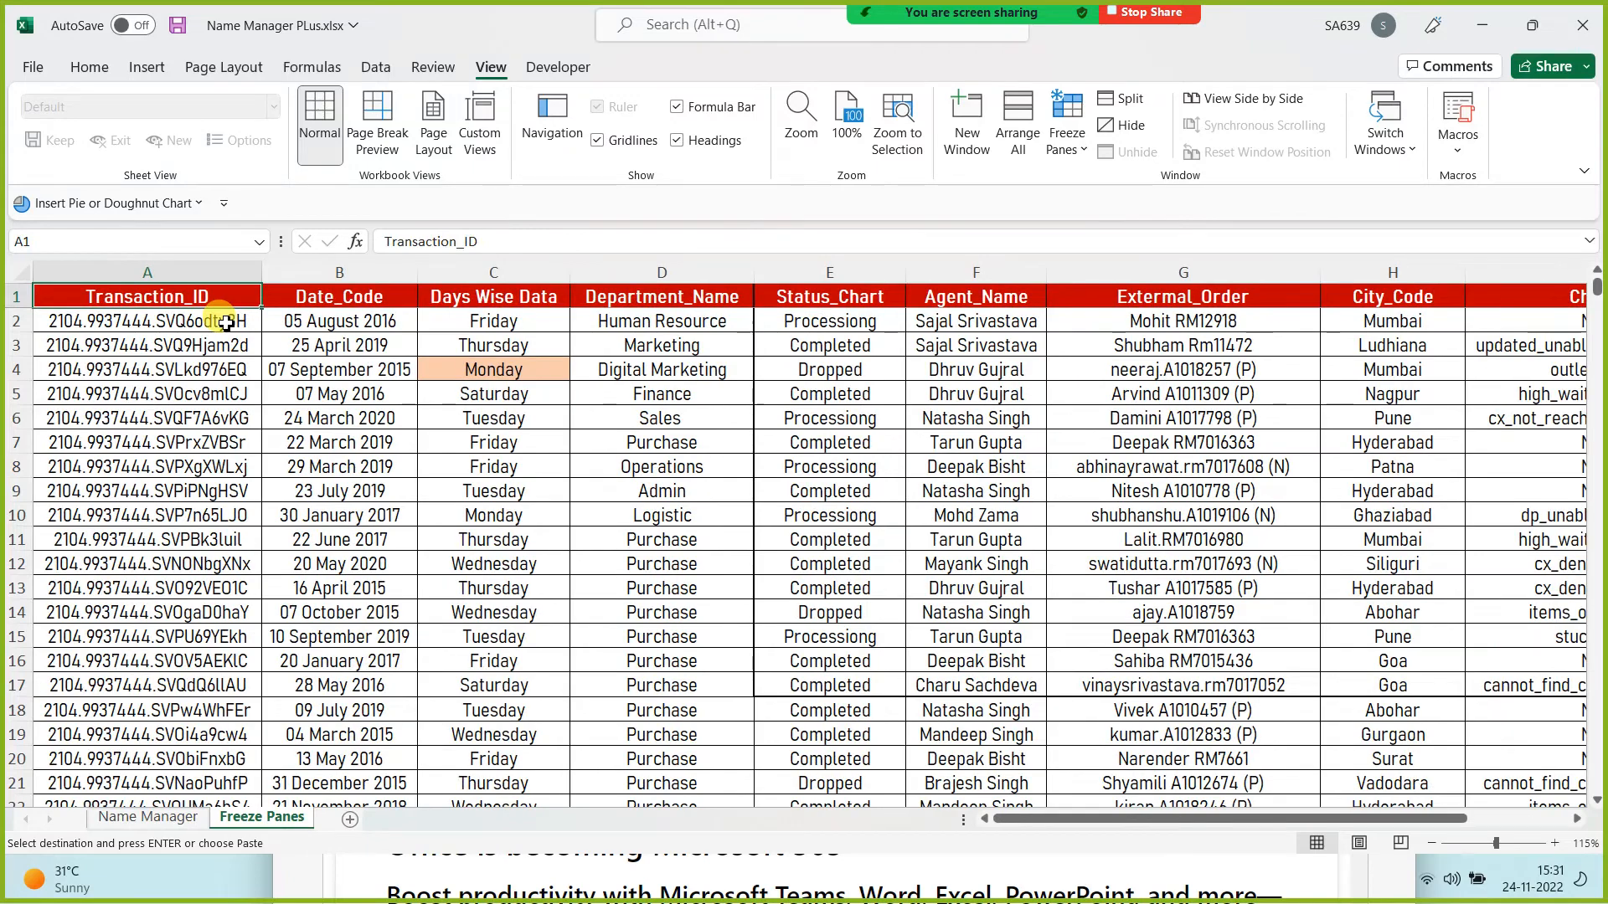
click(1074, 148)
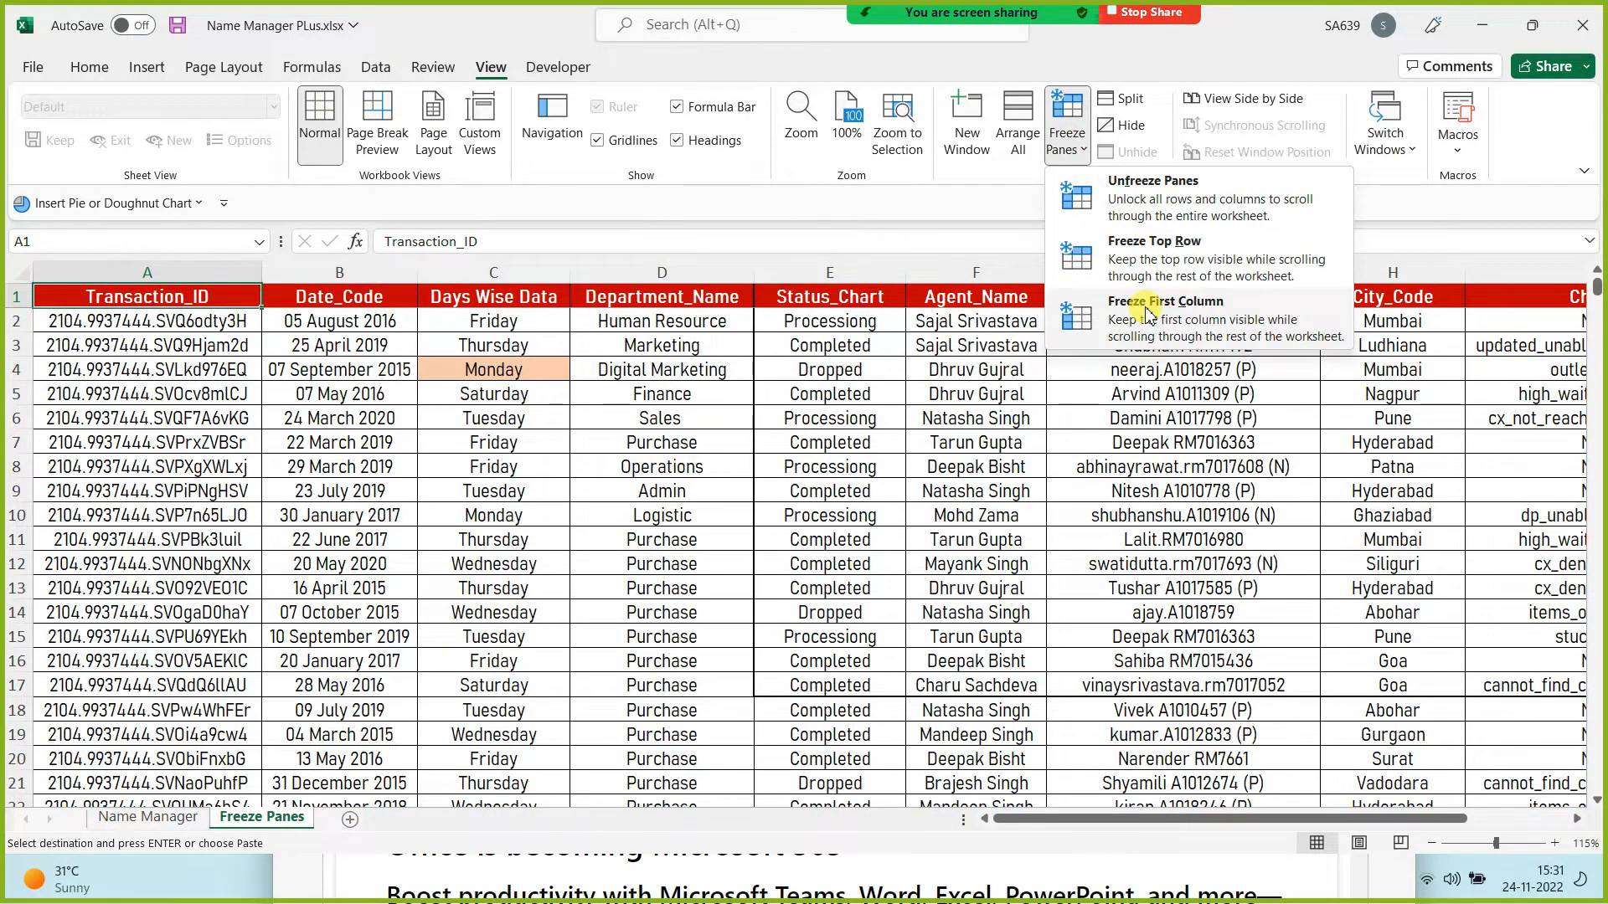
click(1148, 314)
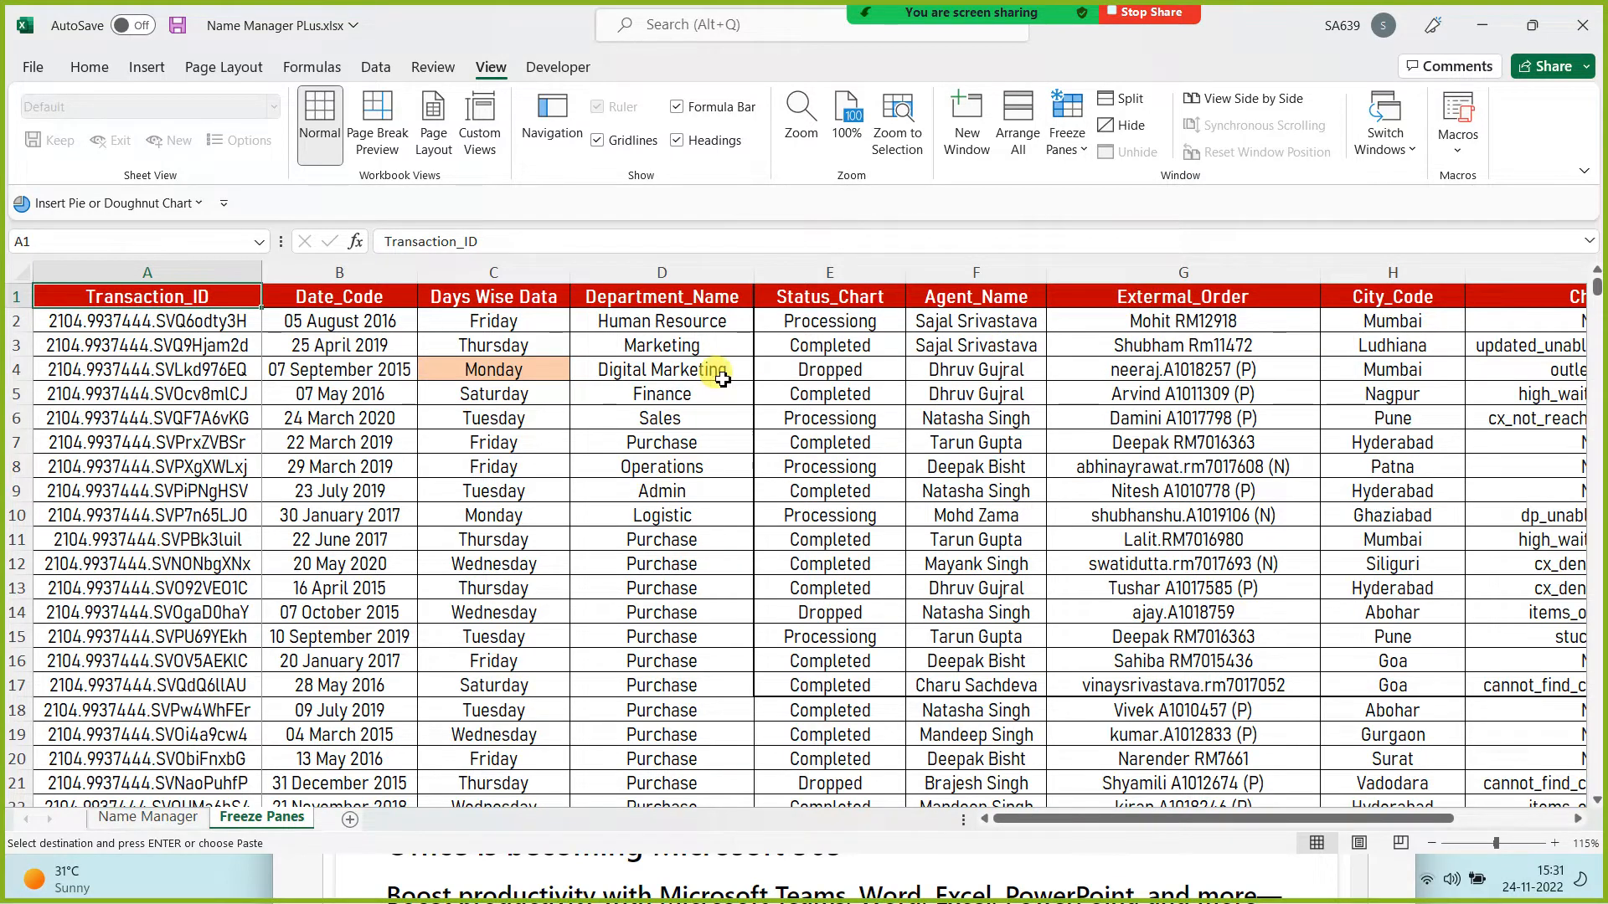
key(Right)
key(Right)
key(Right)
key(Right)
key(Right)
key(Right)
key(Right)
key(Right)
key(Right)
key(Right)
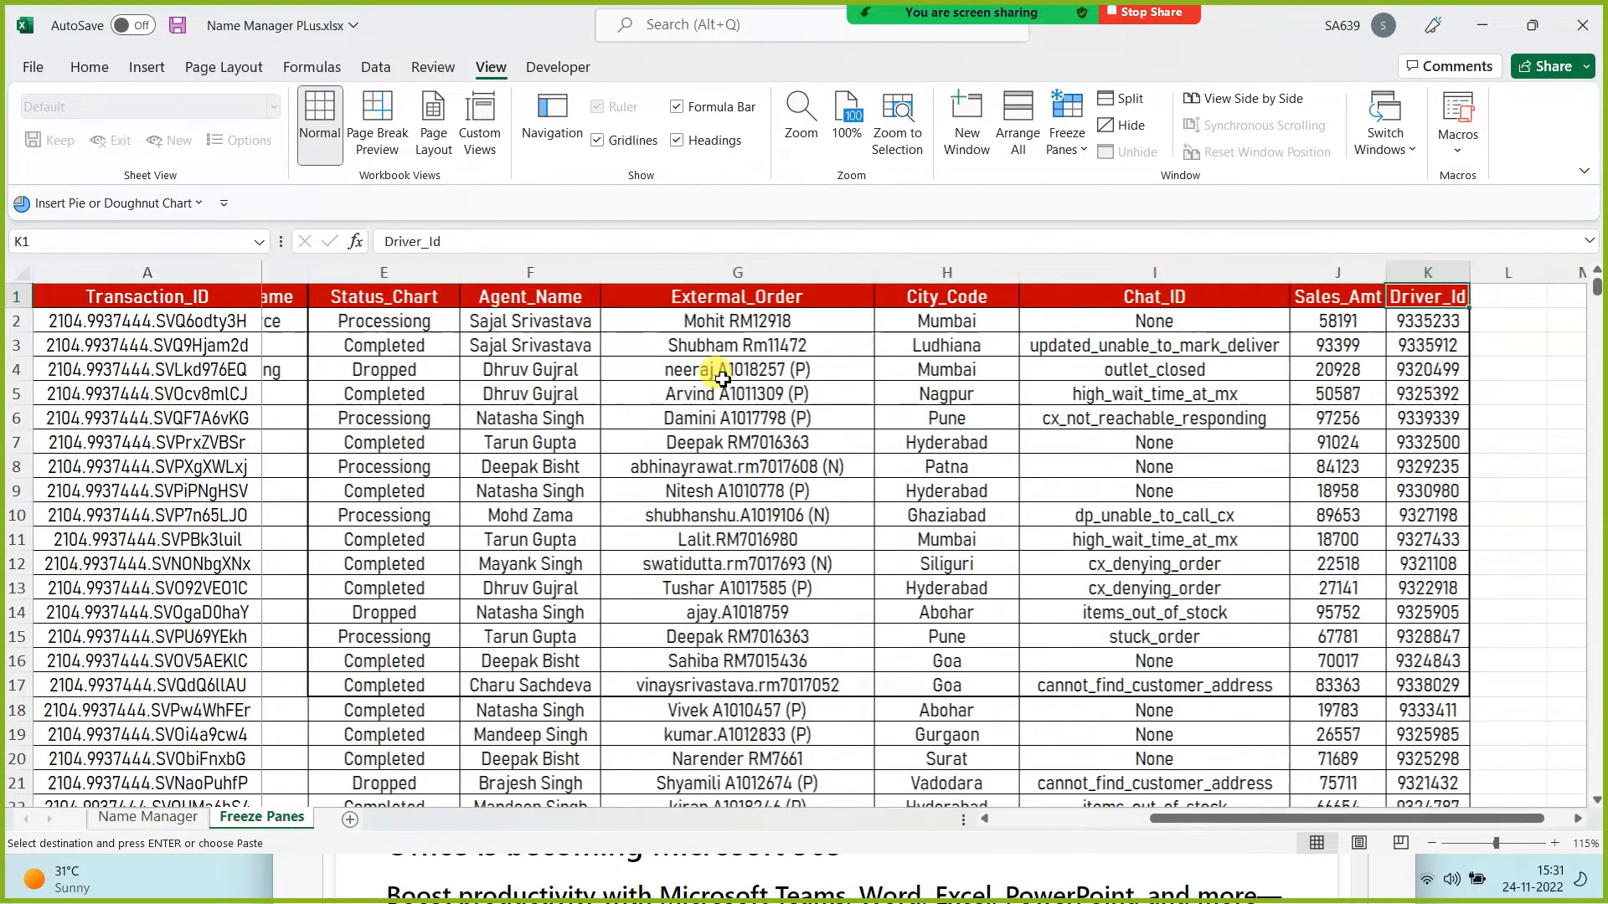
key(Right)
key(Right)
key(Right)
key(Right)
key(Right)
key(Right)
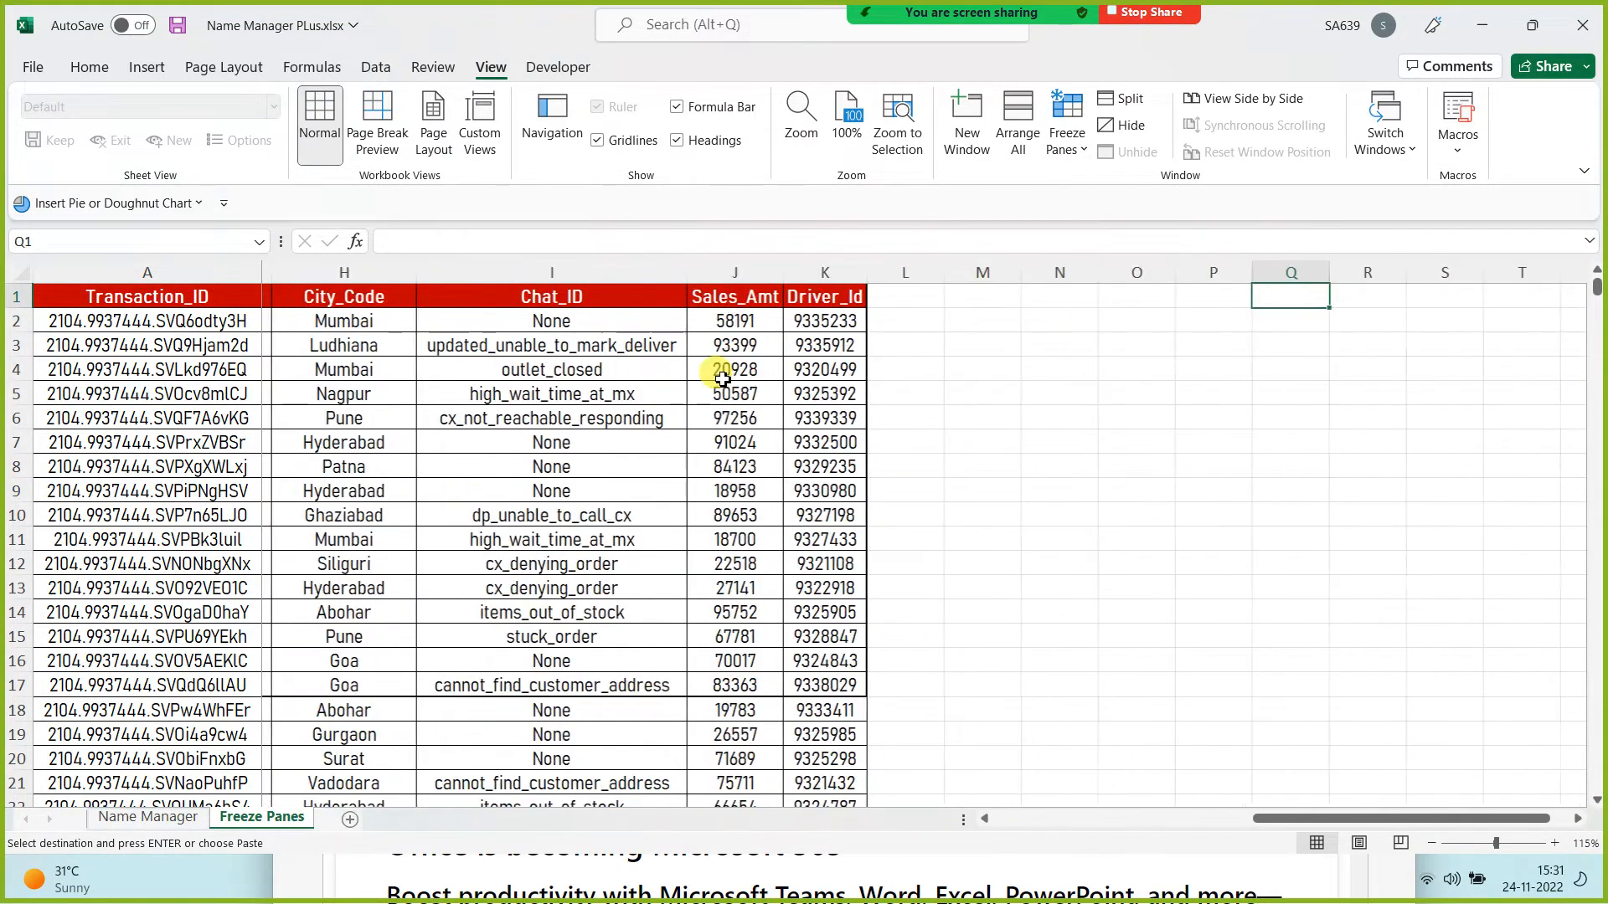
key(Left)
key(Left)
key(Left)
key(Left)
key(Left)
key(Left)
key(Left)
key(Left)
key(Left)
key(Left)
key(Left)
key(Left)
key(Left)
key(Left)
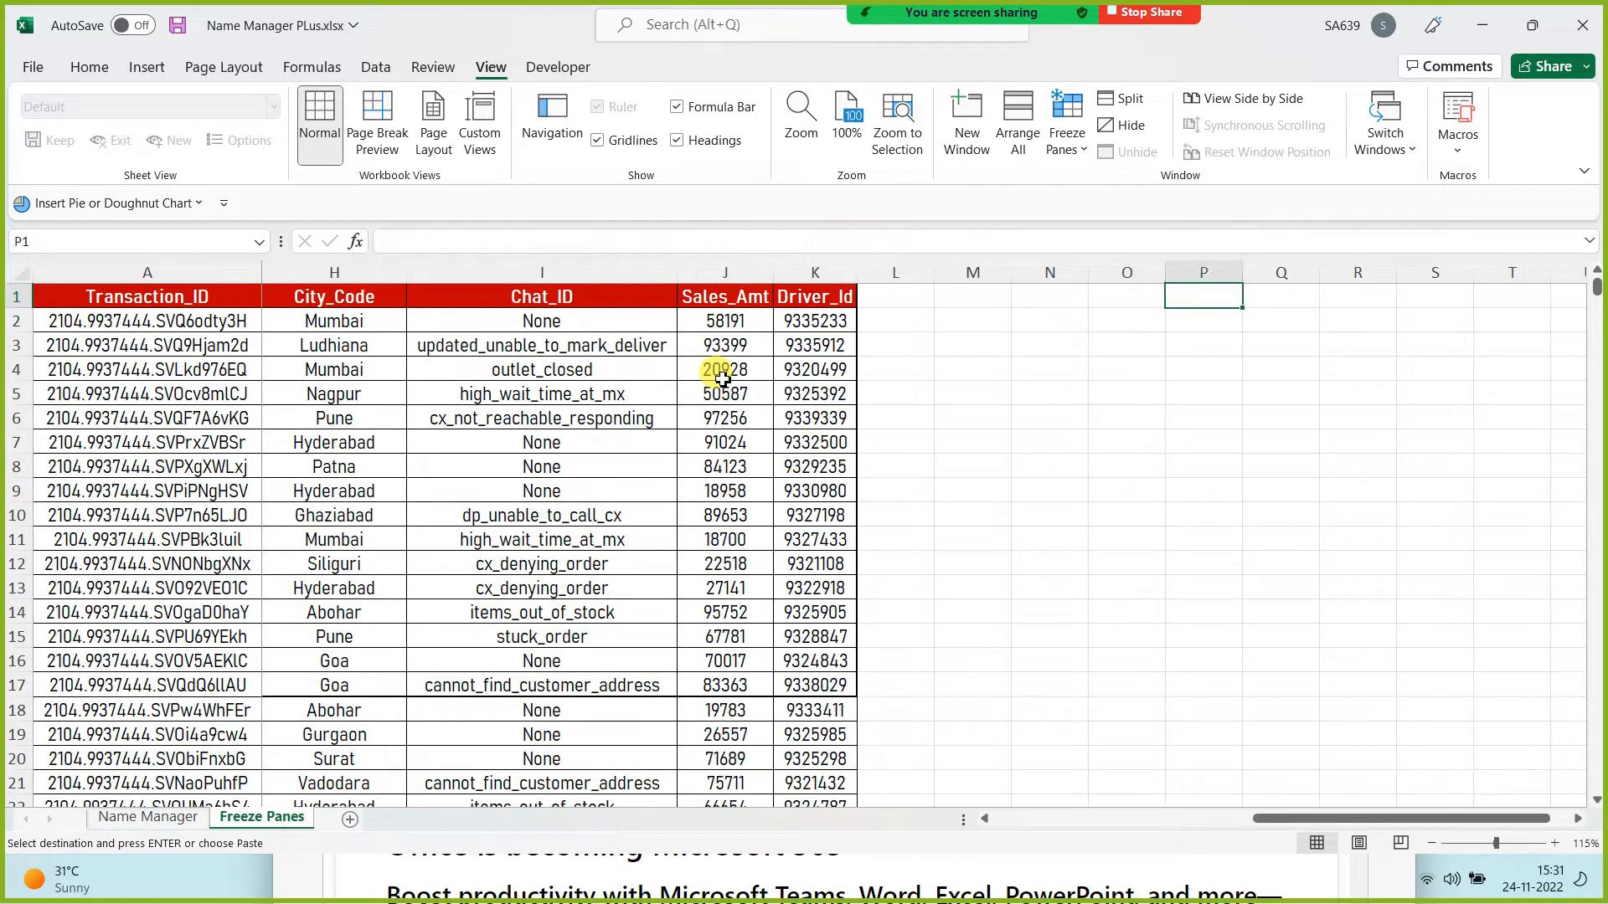
key(Left)
key(Left)
key(Left)
key(Left)
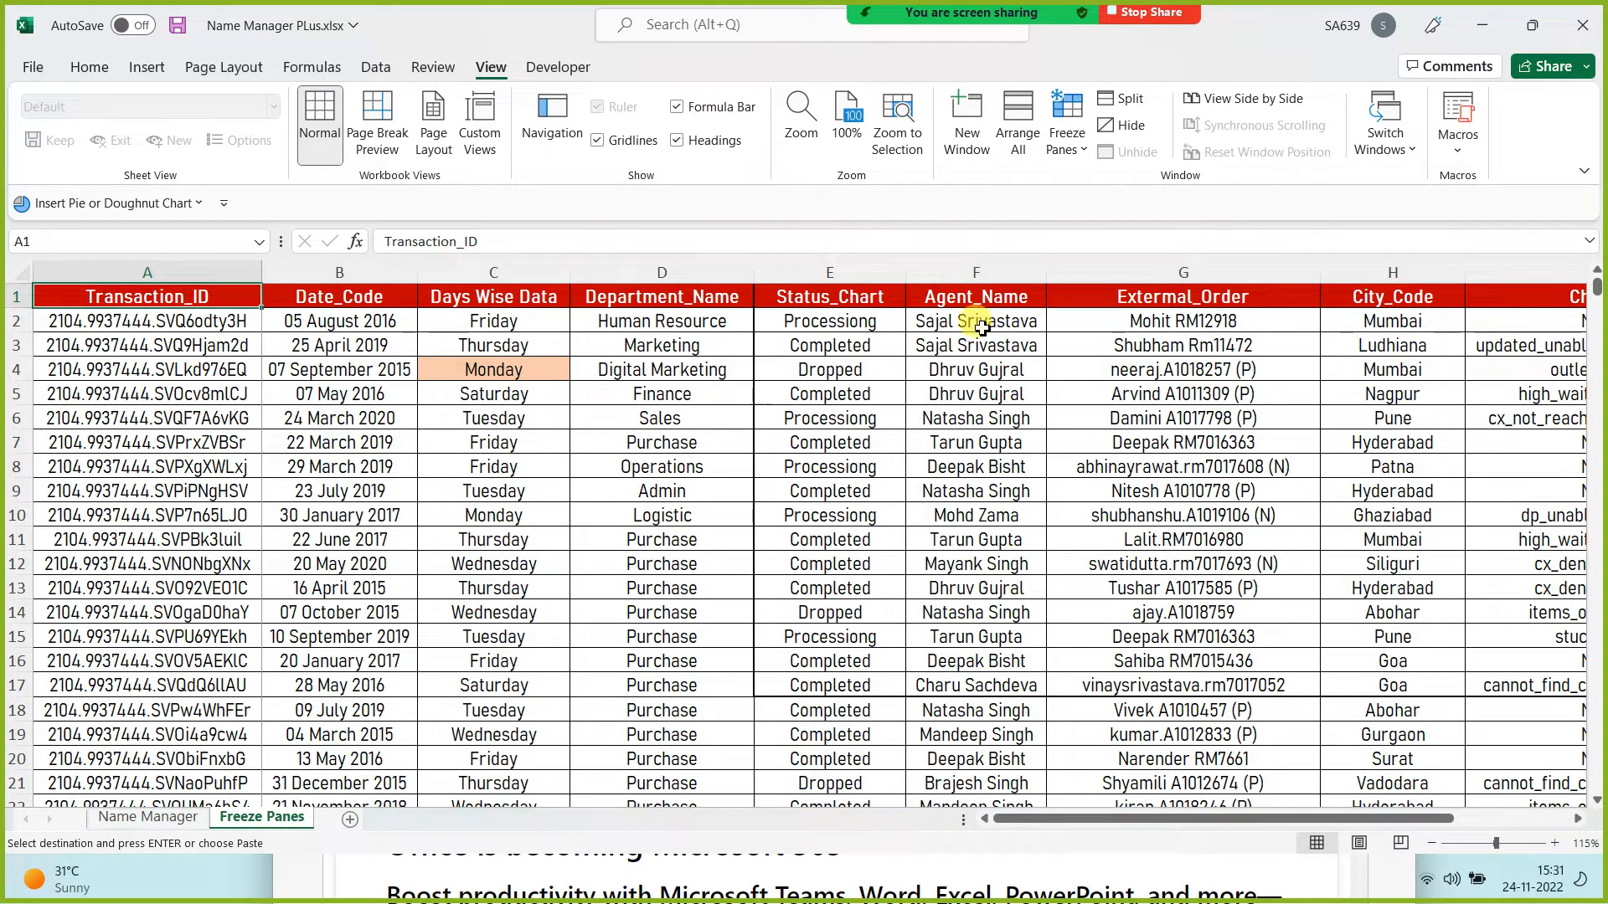
Step: With A9 selected choose Unfreeze Panes, then scroll and arrow along row 7 to confirm nothing stays pinned
click(885, 299)
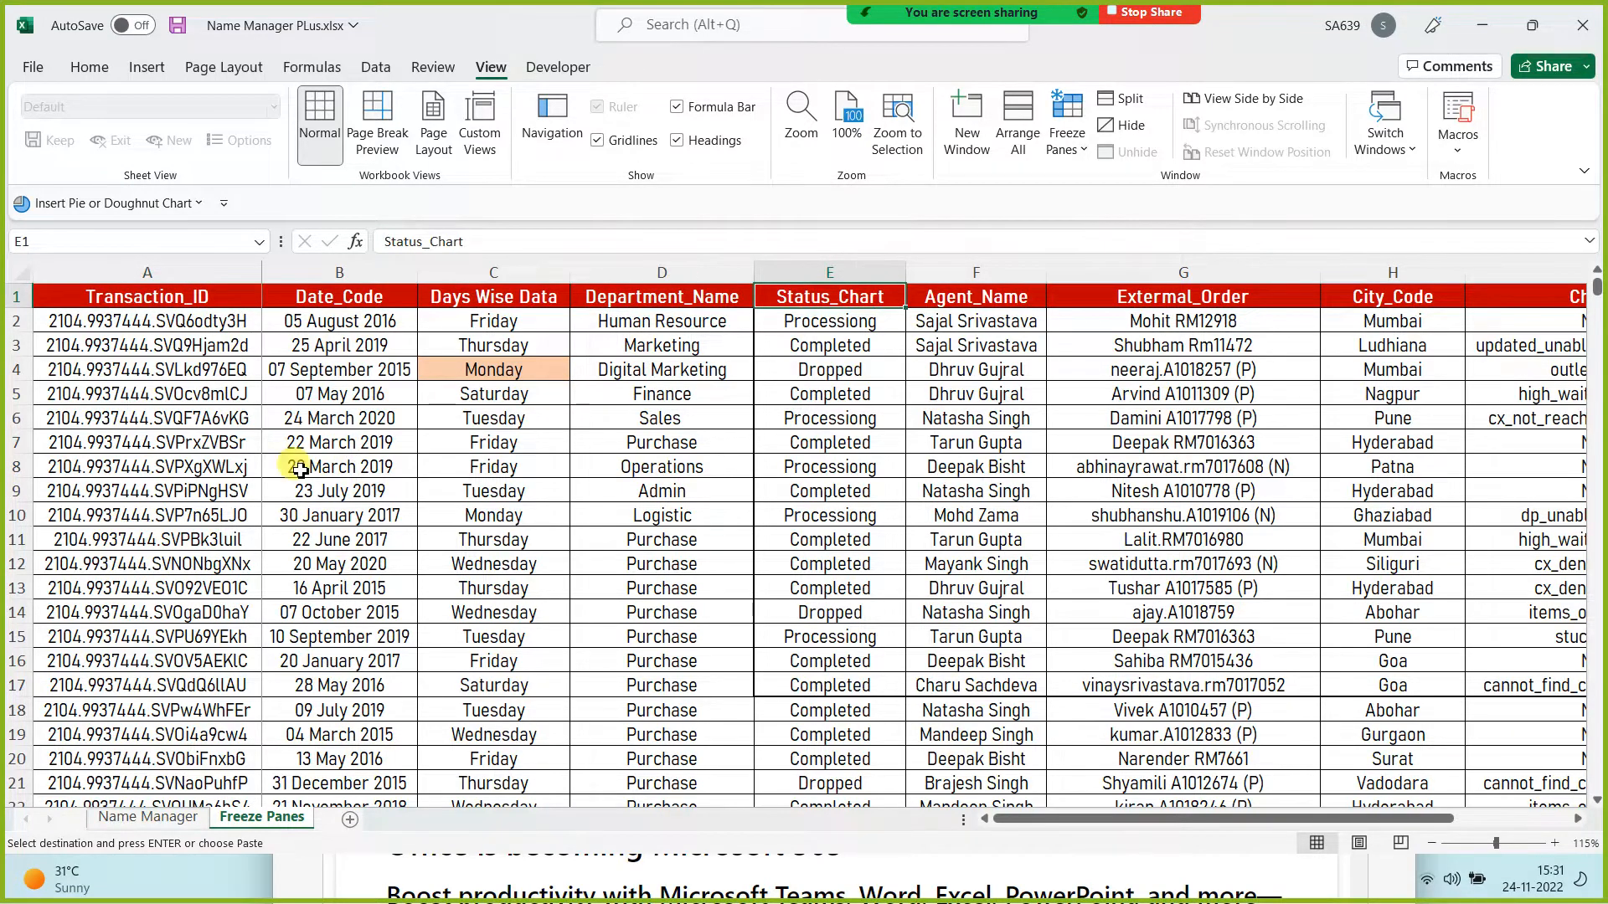
click(184, 485)
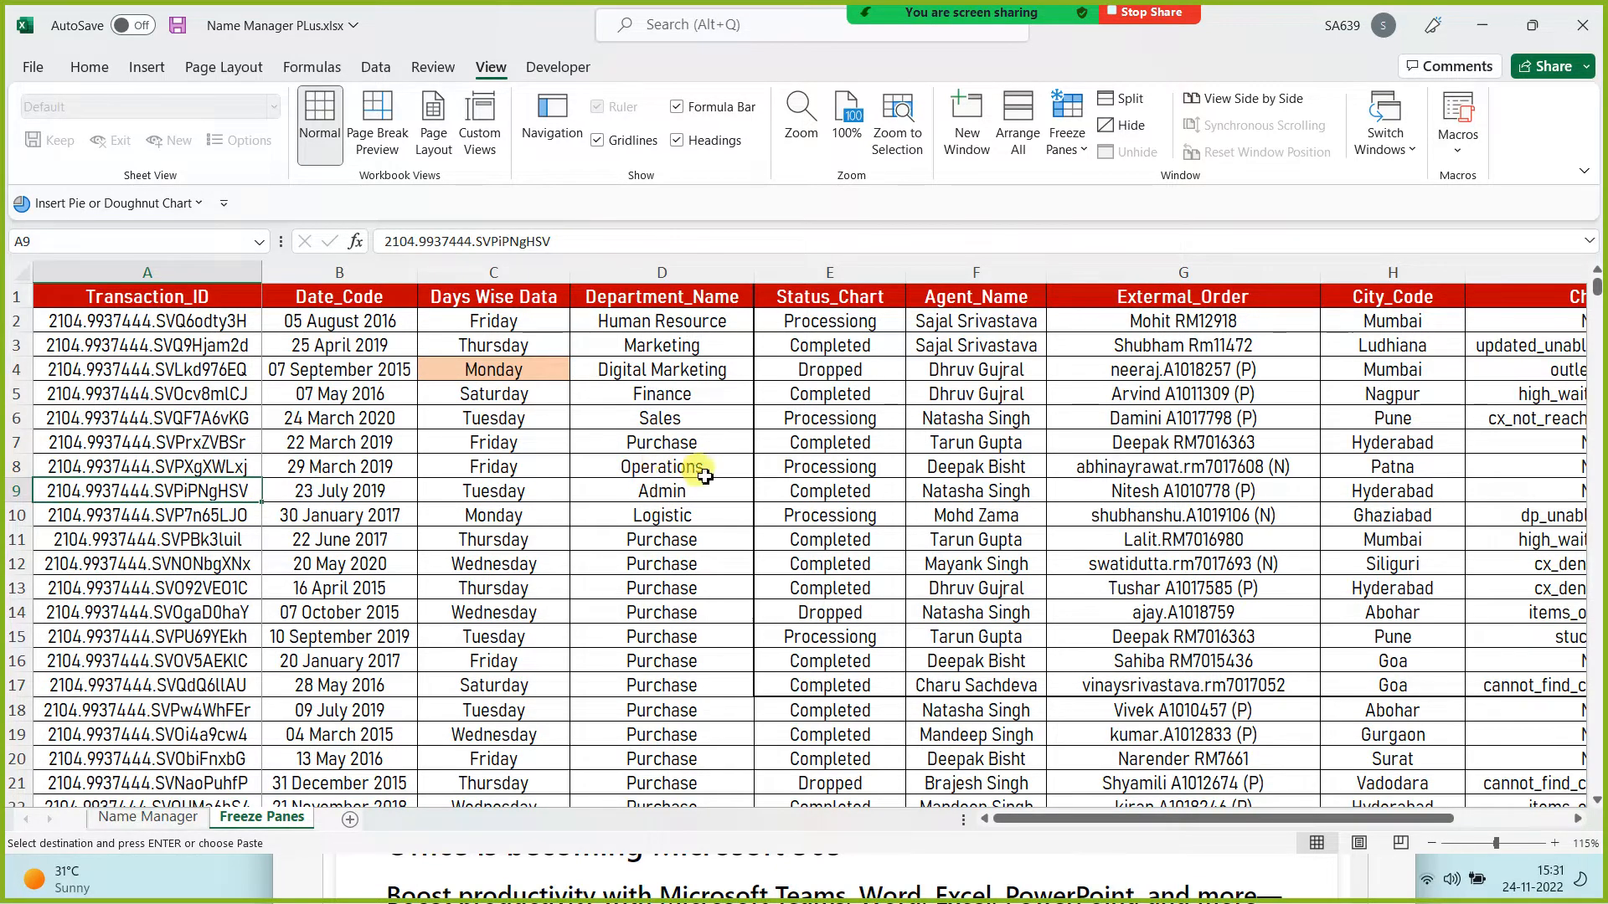
click(1066, 124)
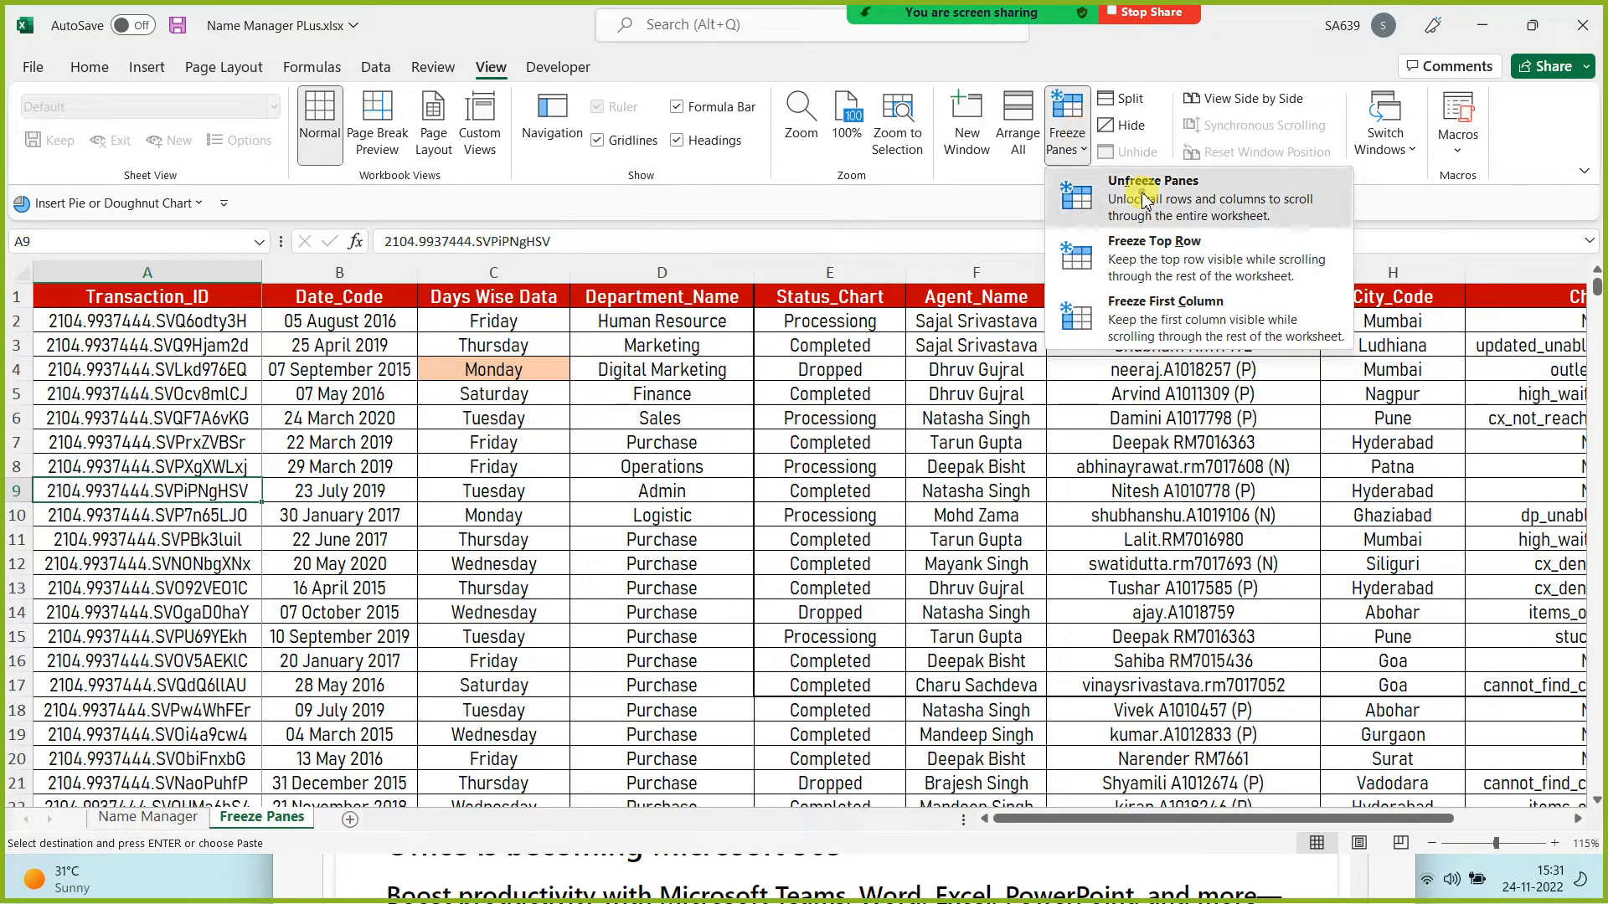
click(1111, 185)
scroll(810, 422, down, 2)
scroll(810, 423, down, 2)
scroll(798, 462, up, 4)
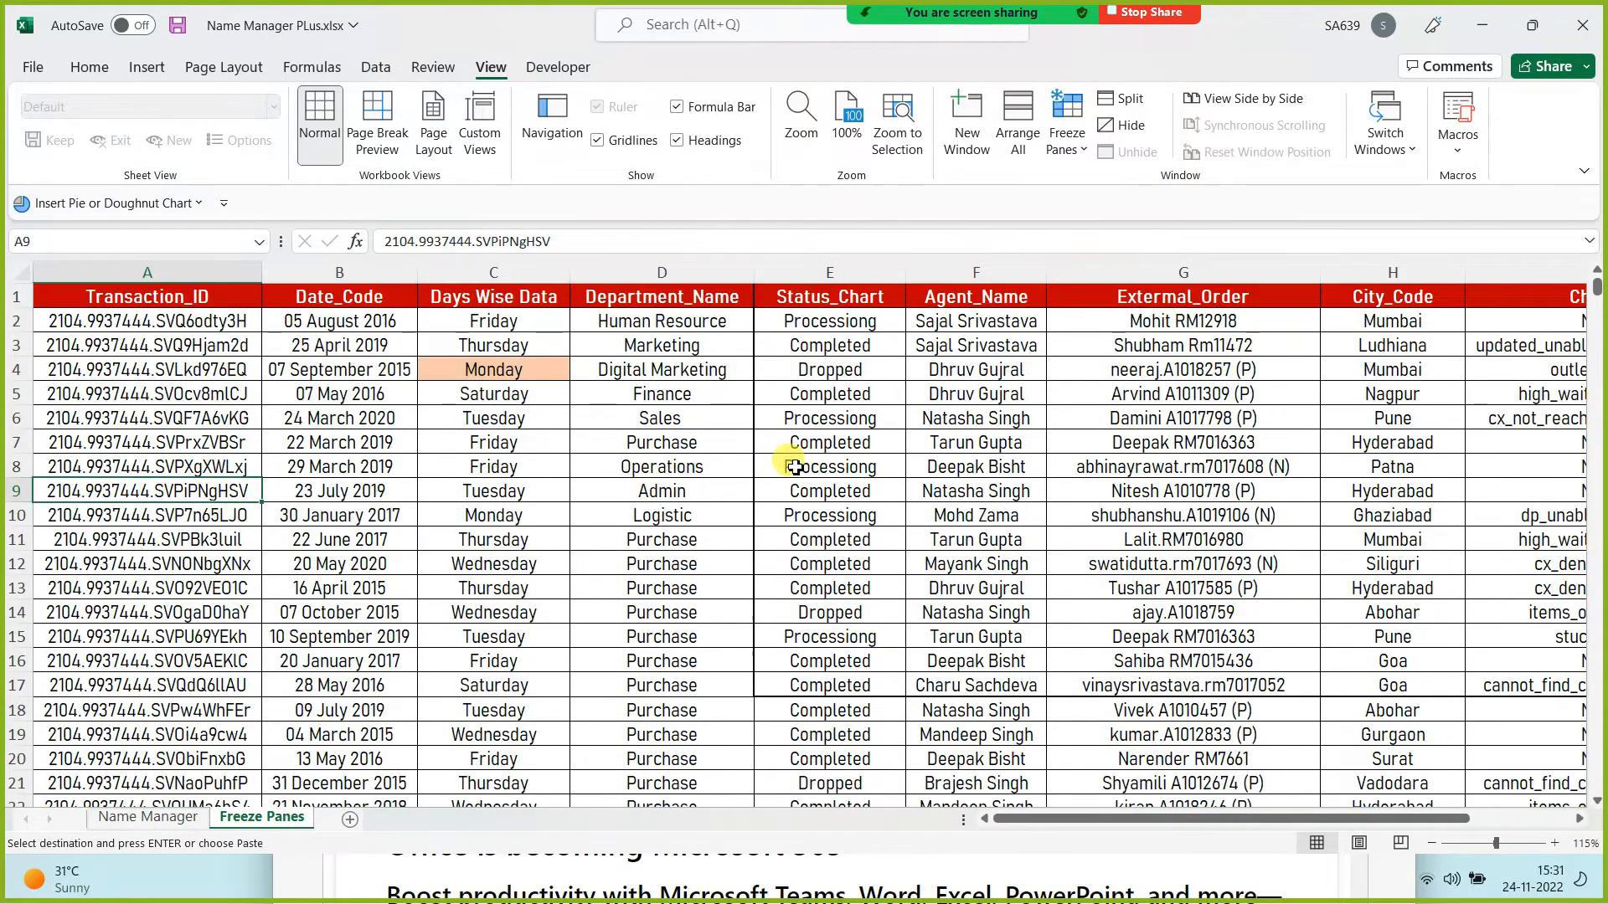
click(749, 448)
key(Right)
key(Right)
key(Right)
key(Right)
key(Right)
key(Right)
key(Right)
key(Right)
key(Right)
key(Right)
key(Right)
key(Right)
key(Right)
key(Right)
key(Right)
key(Right)
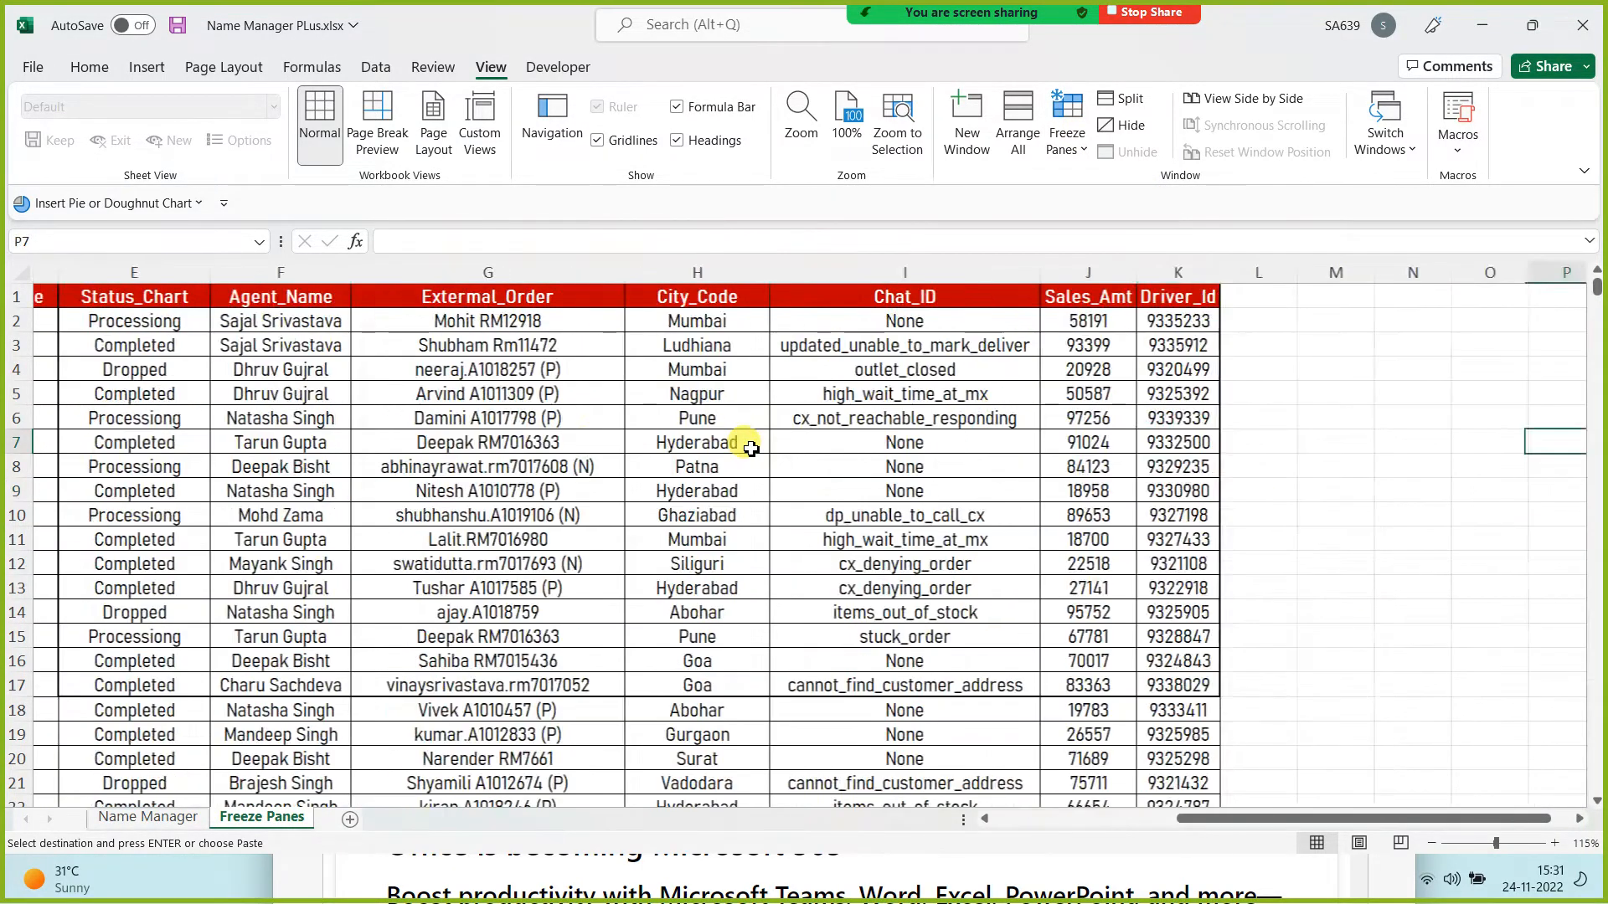
key(Left)
key(Left)
key(Left)
key(Left)
key(Left)
key(Left)
key(Left)
key(Left)
key(Left)
key(Left)
key(Left)
key(Left)
key(Left)
key(Left)
key(Left)
key(Left)
key(Left)
key(Left)
key(Left)
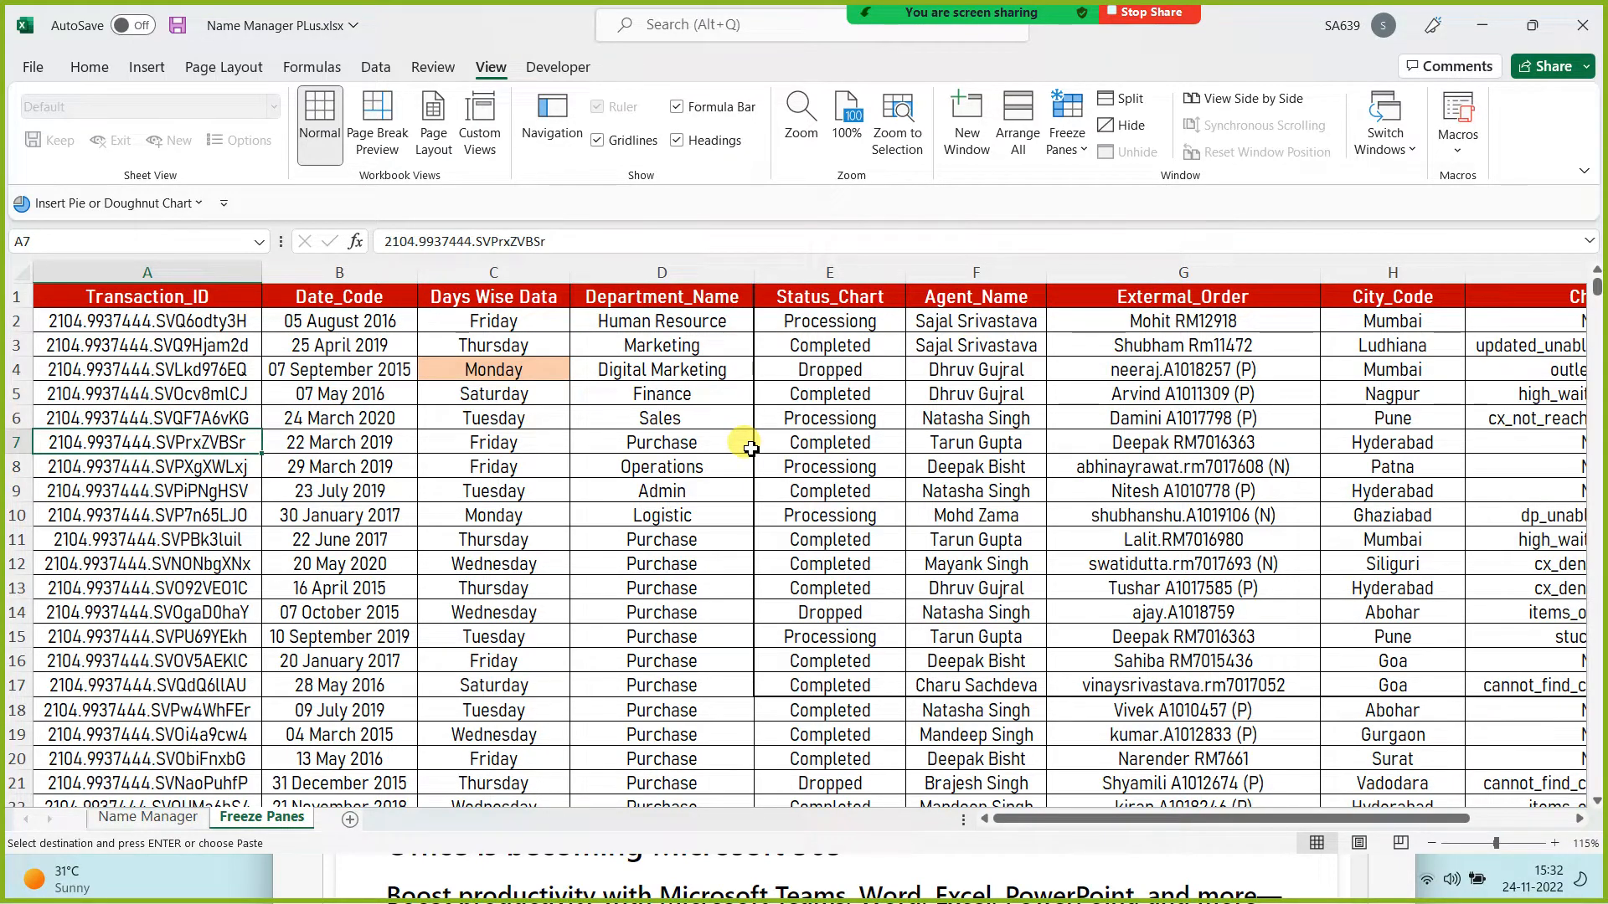
key(Up)
key(ctrl+Home)
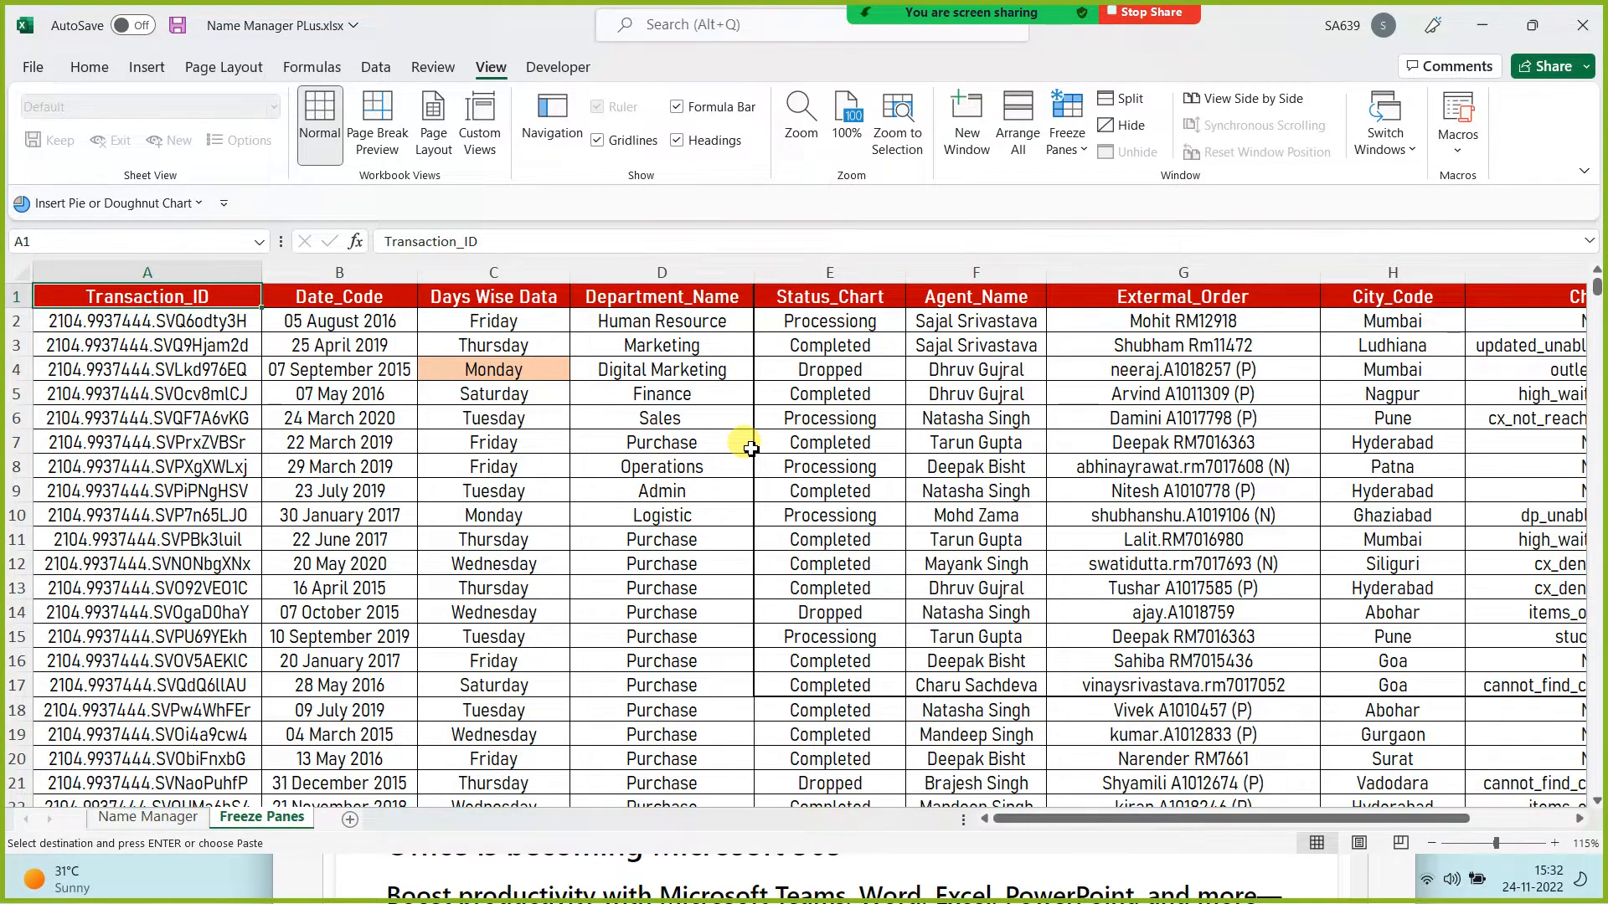
key(ctrl+Down)
key(ctrl+Up)
scroll(607, 374, down, 3)
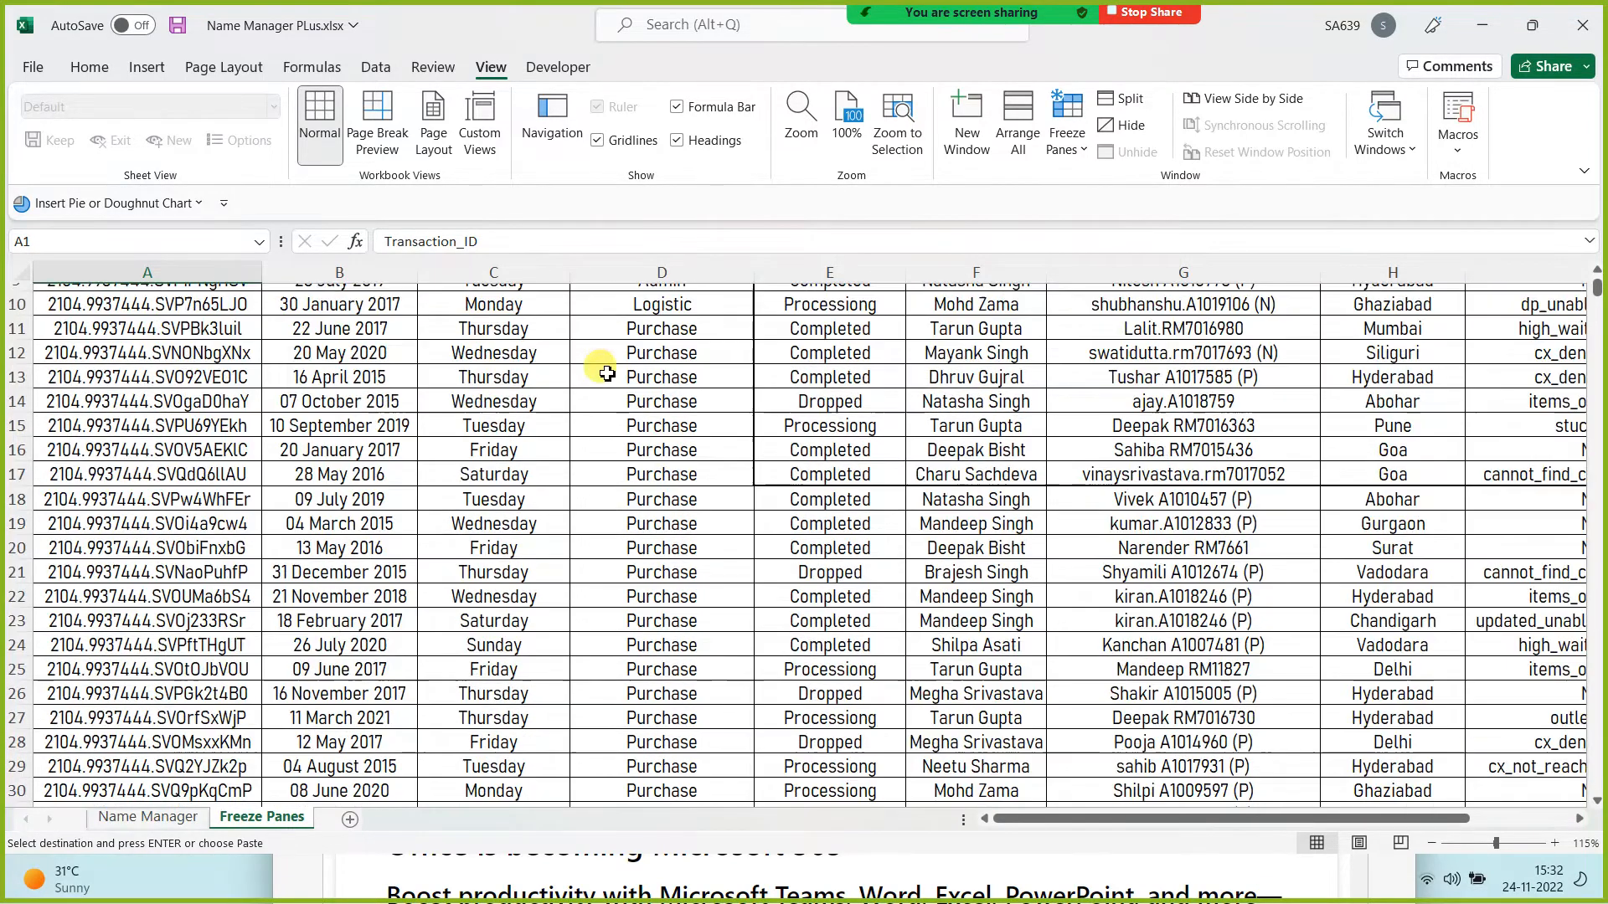
scroll(607, 374, up, 3)
click(280, 361)
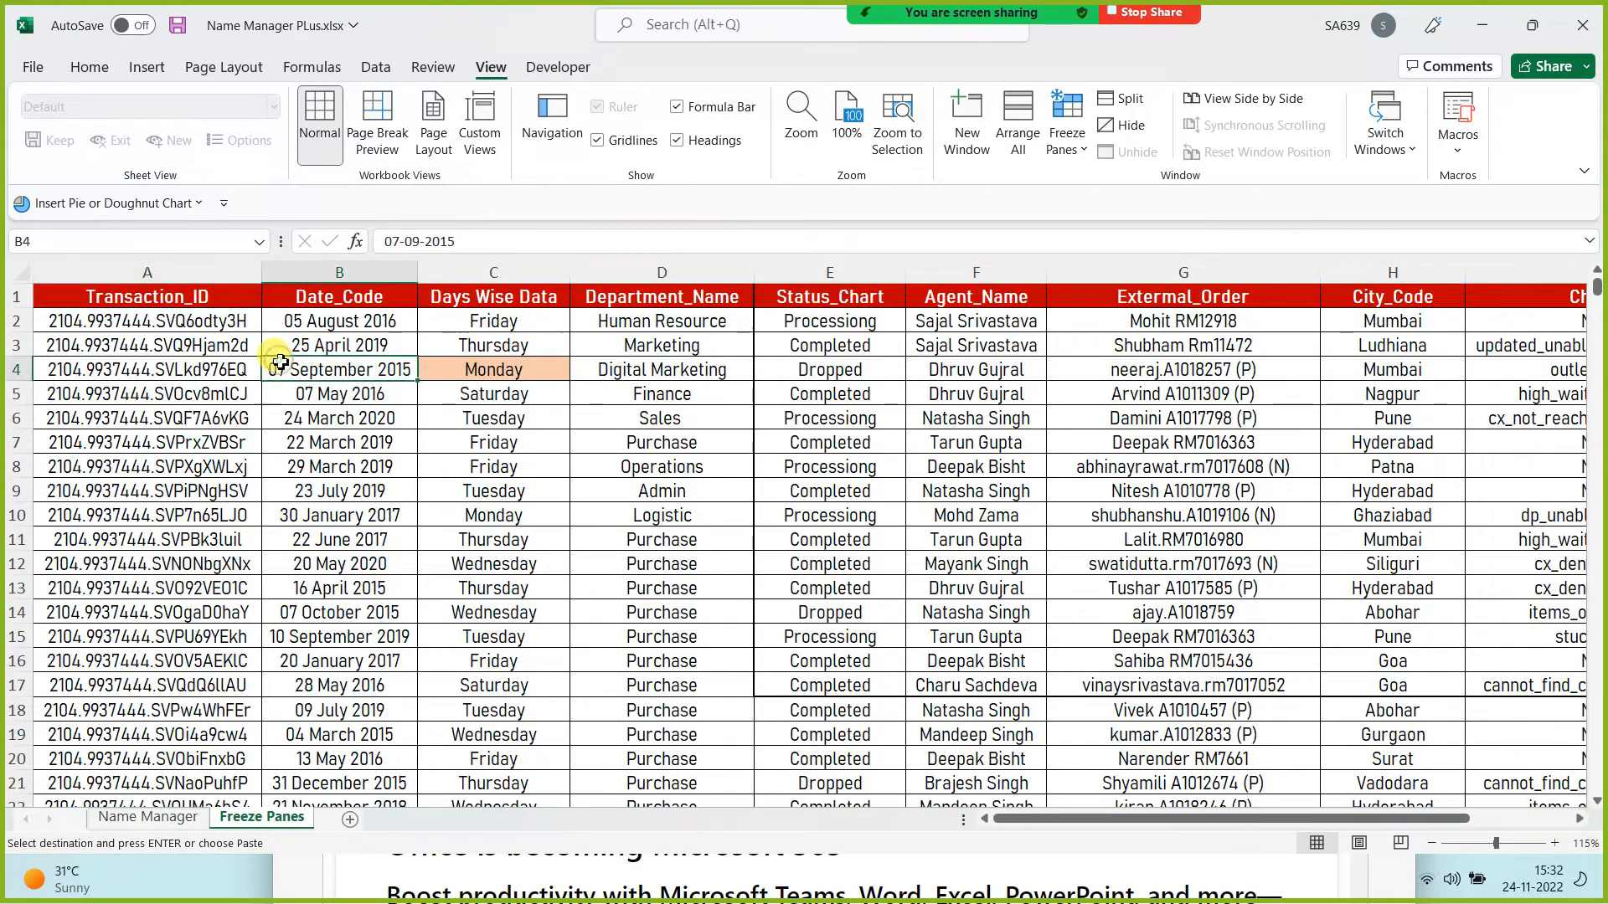
key(Left)
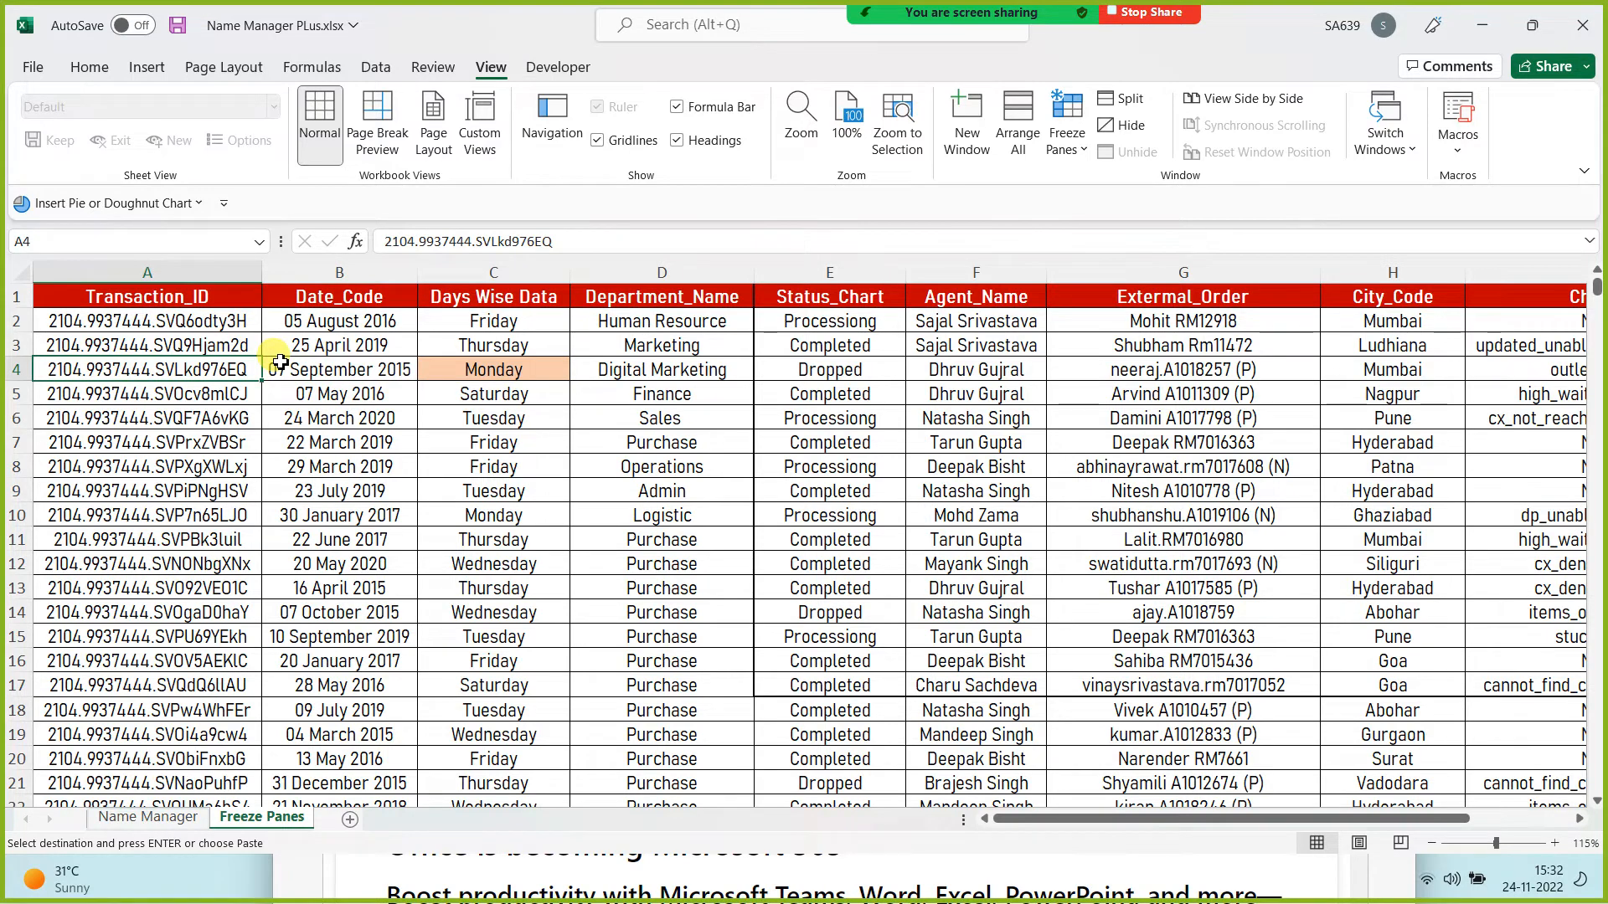
key(Right)
key(Up)
key(Up)
key(Up)
key(Right)
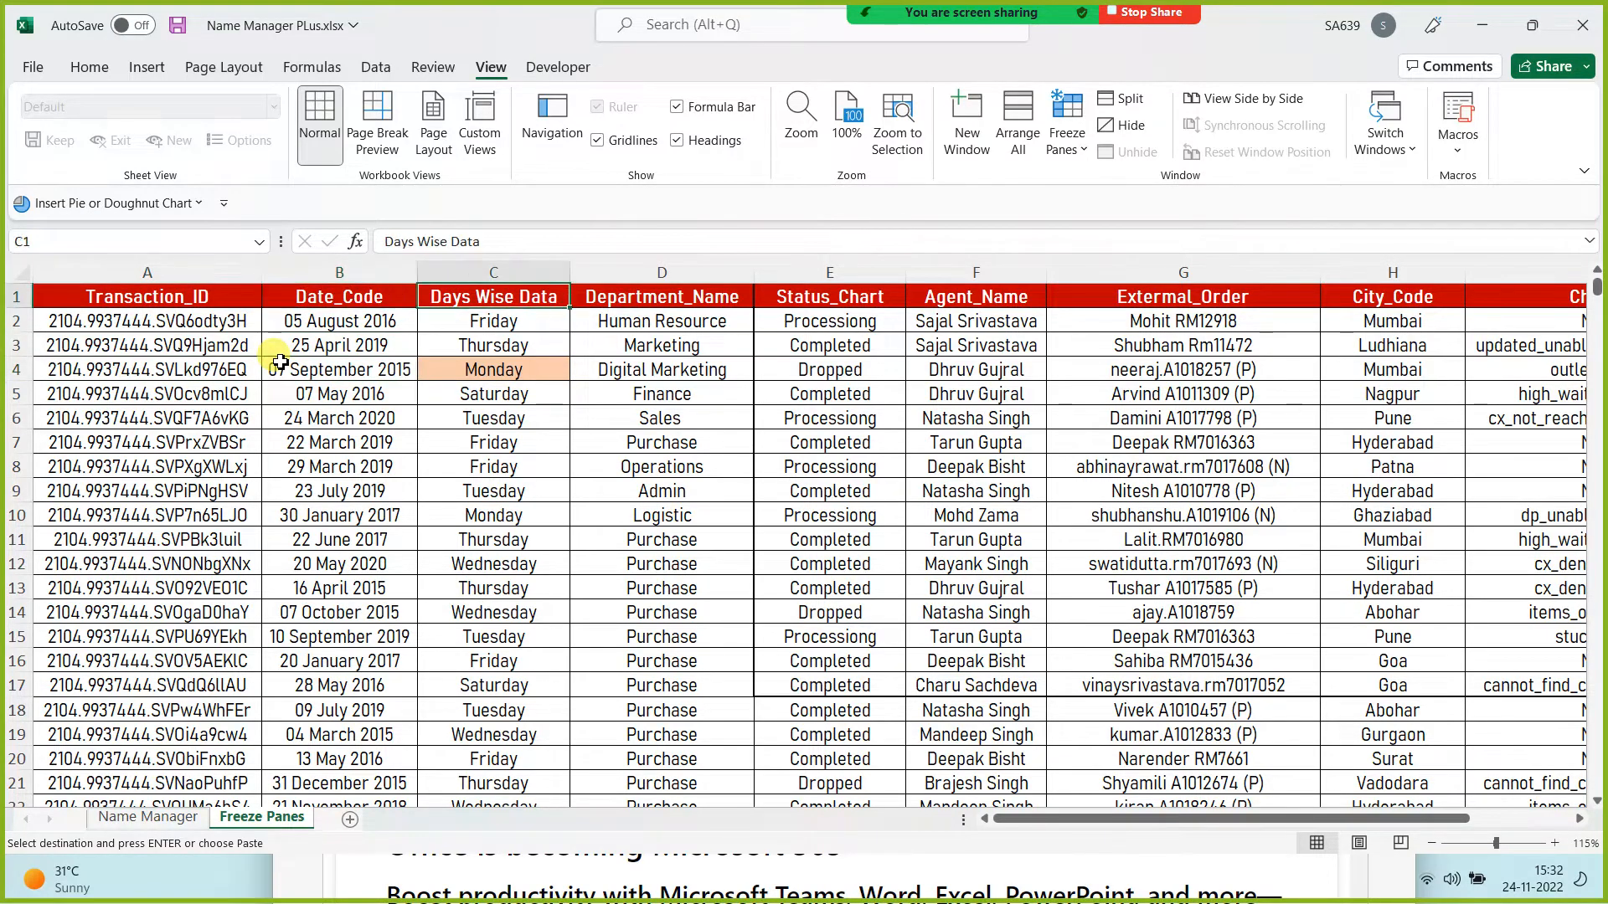
key(Right)
key(Right)
key(Right)
key(Right)
key(Right)
key(Right)
key(Right)
key(Right)
key(Right)
key(Right)
key(Right)
key(Right)
key(Left)
key(Left)
key(Left)
key(Left)
key(Left)
key(Left)
key(Left)
key(Left)
key(Left)
key(Left)
key(Left)
key(Left)
key(Left)
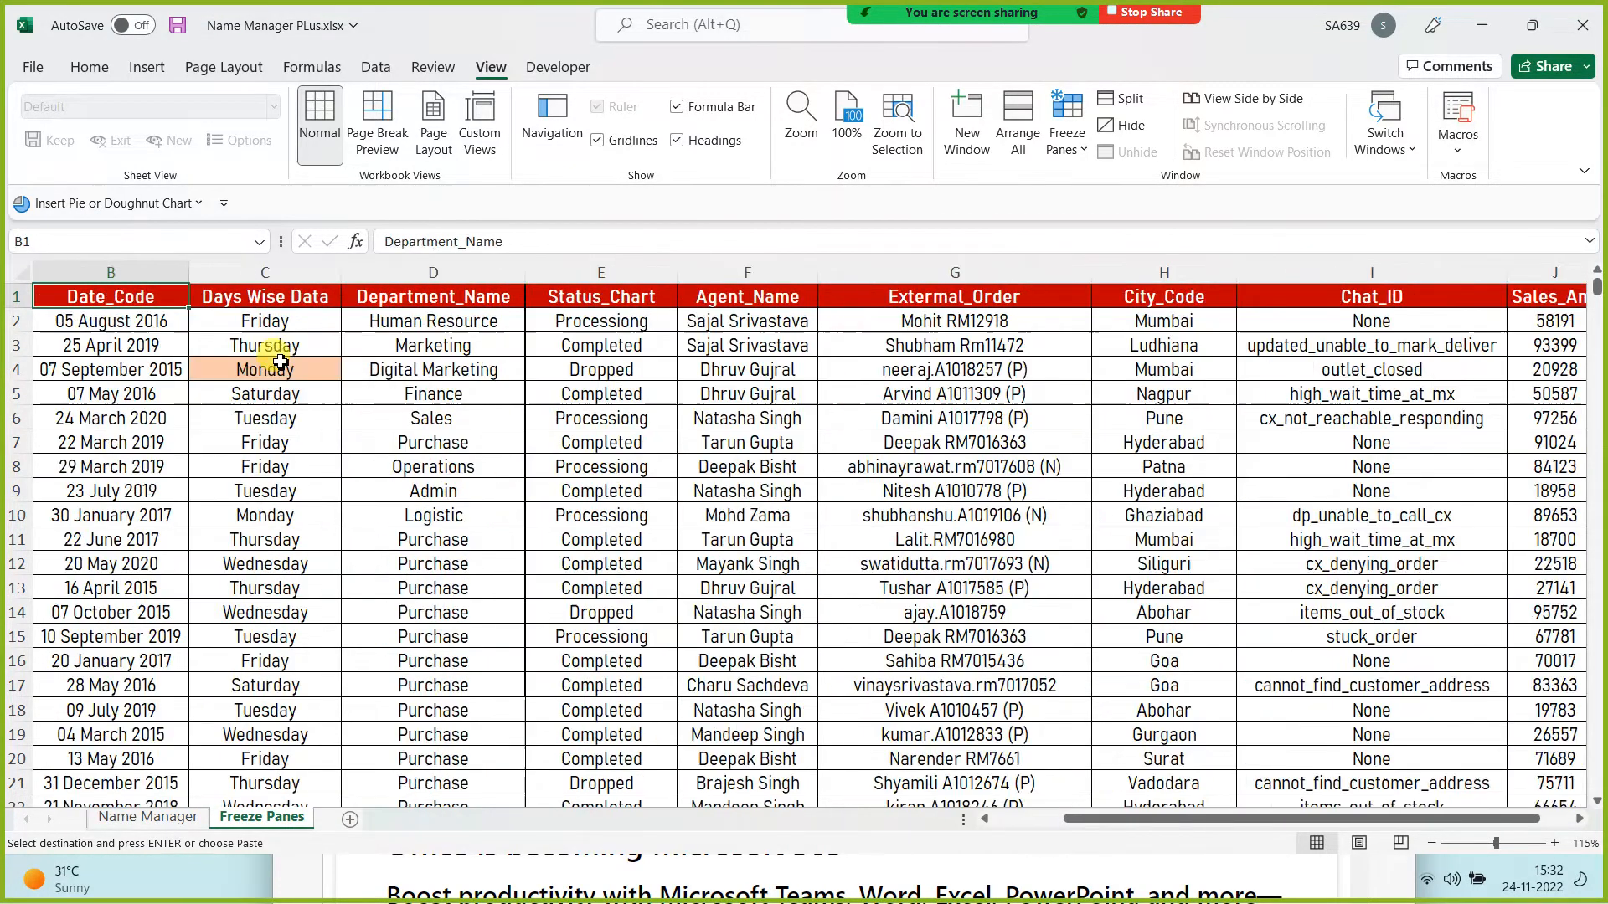
key(Left)
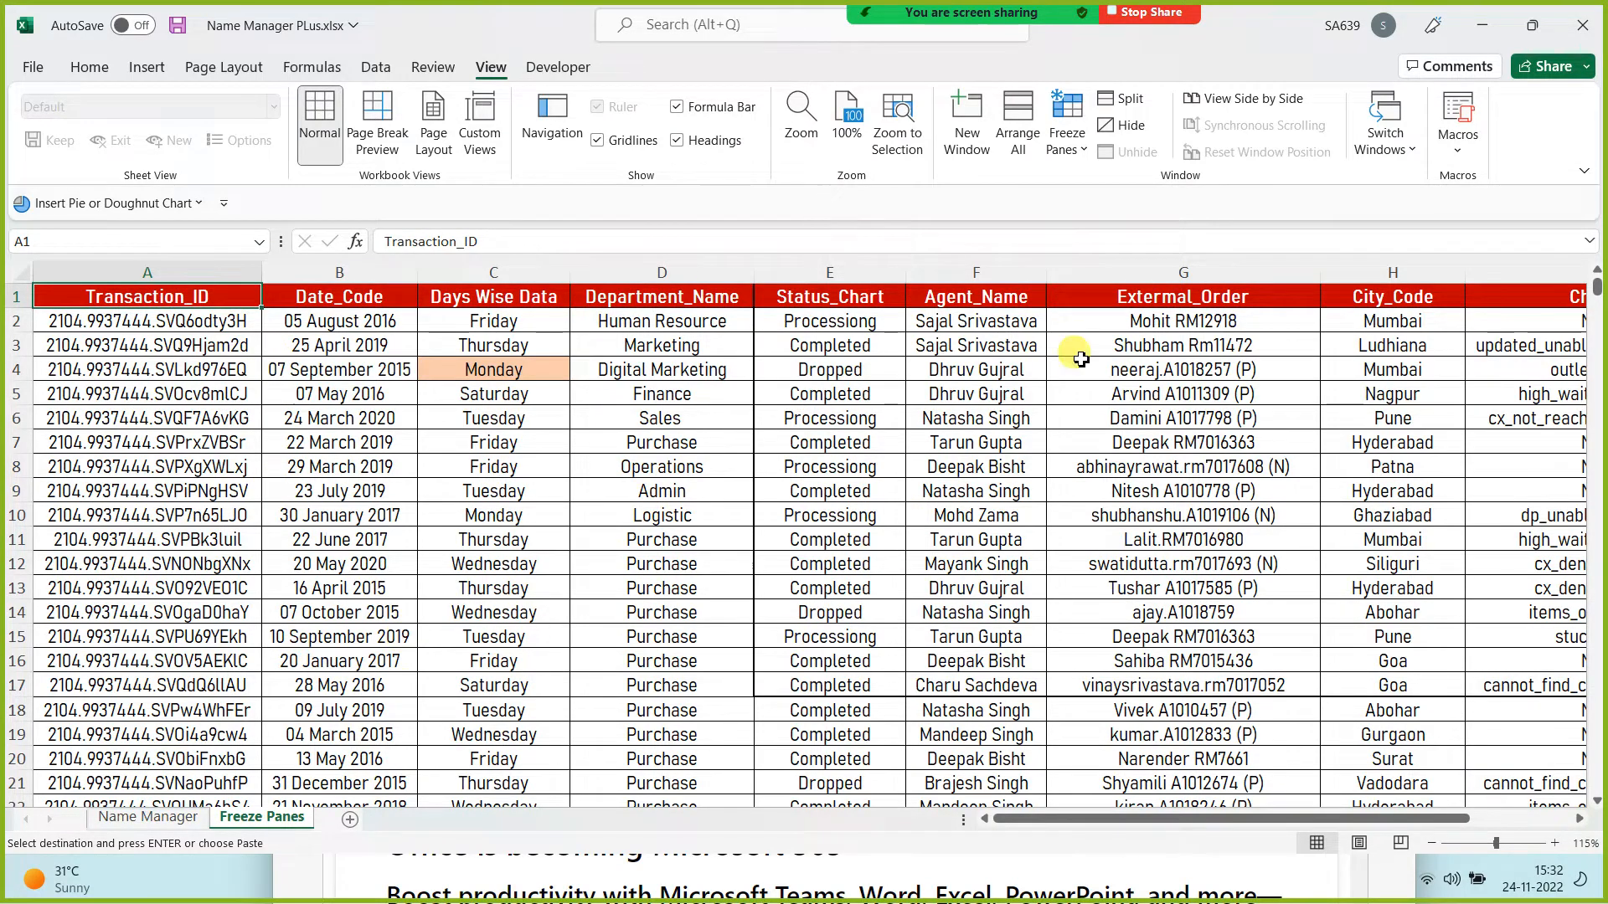
click(1160, 783)
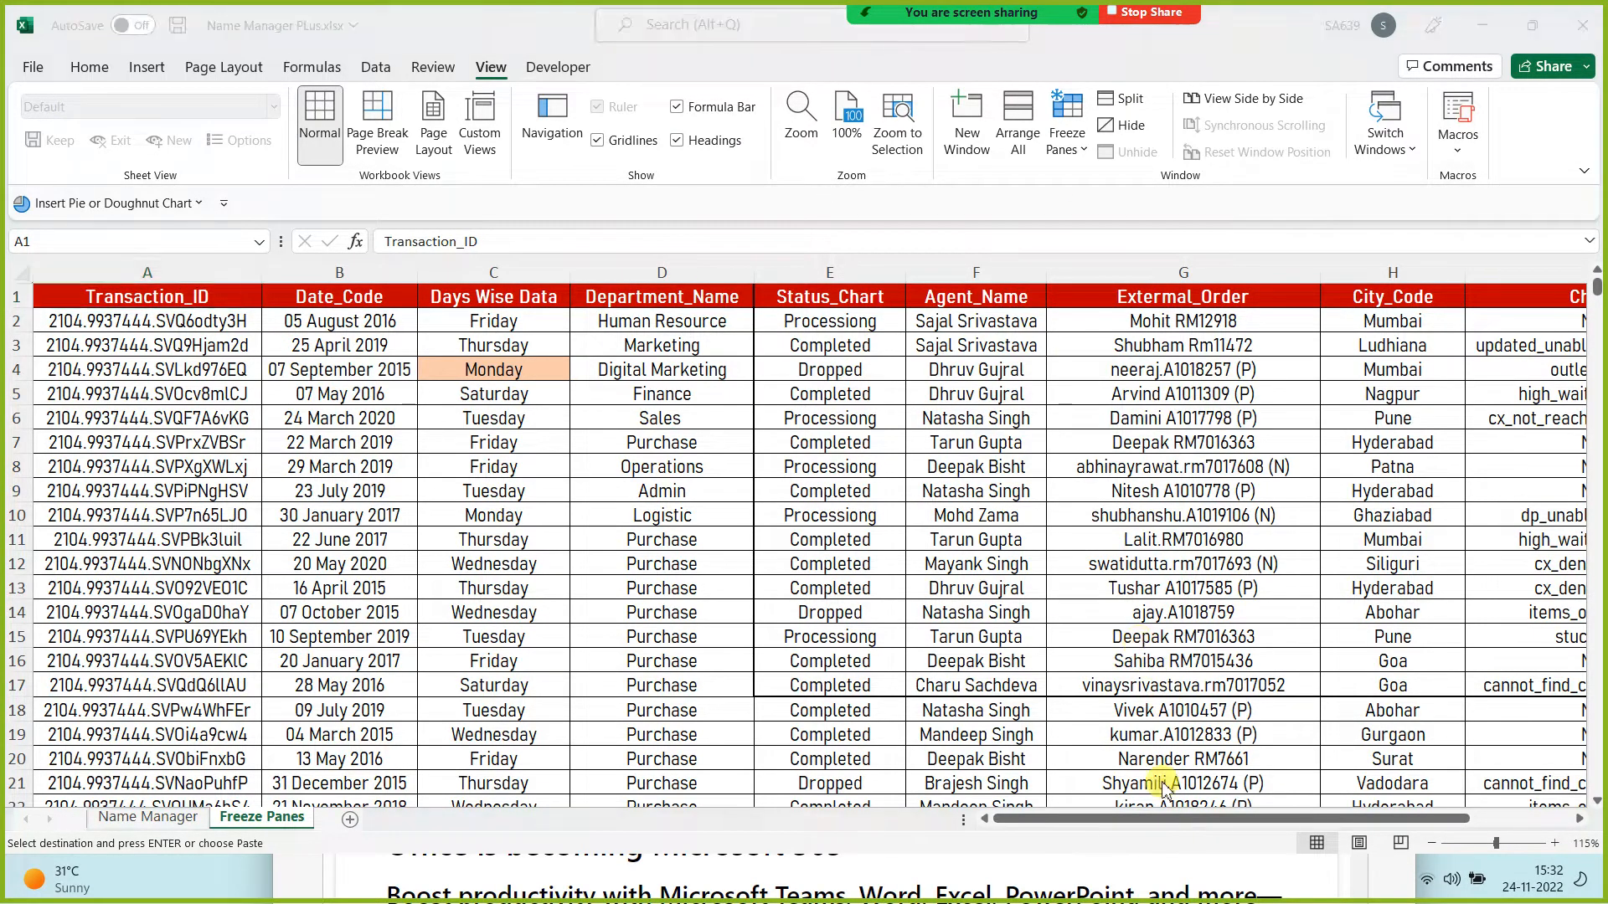
click(1331, 747)
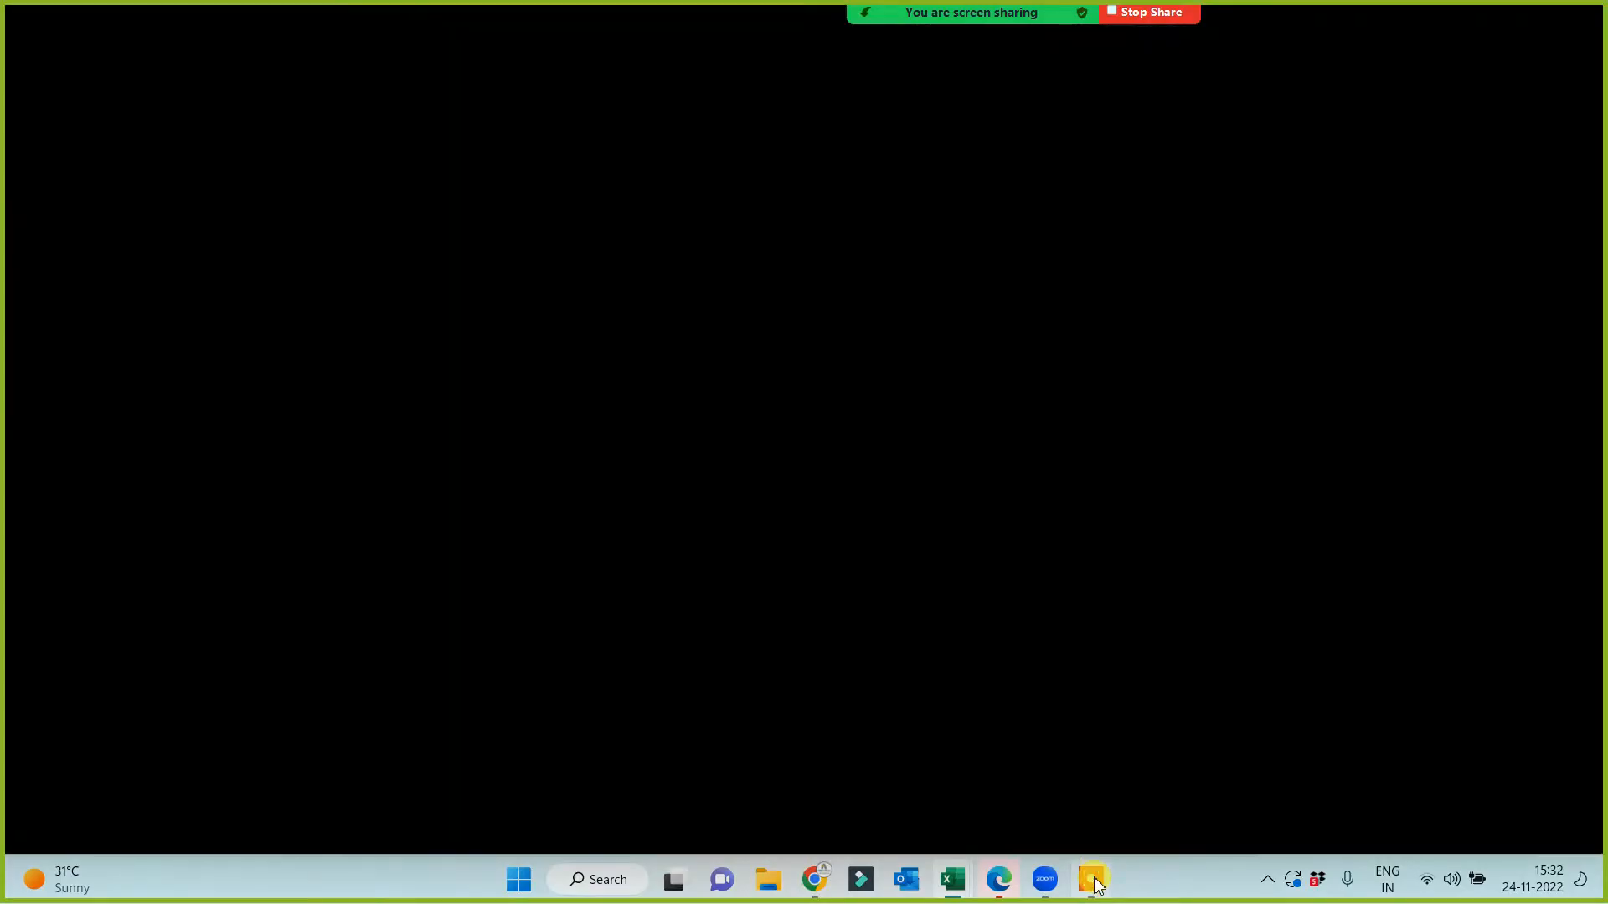
click(1092, 881)
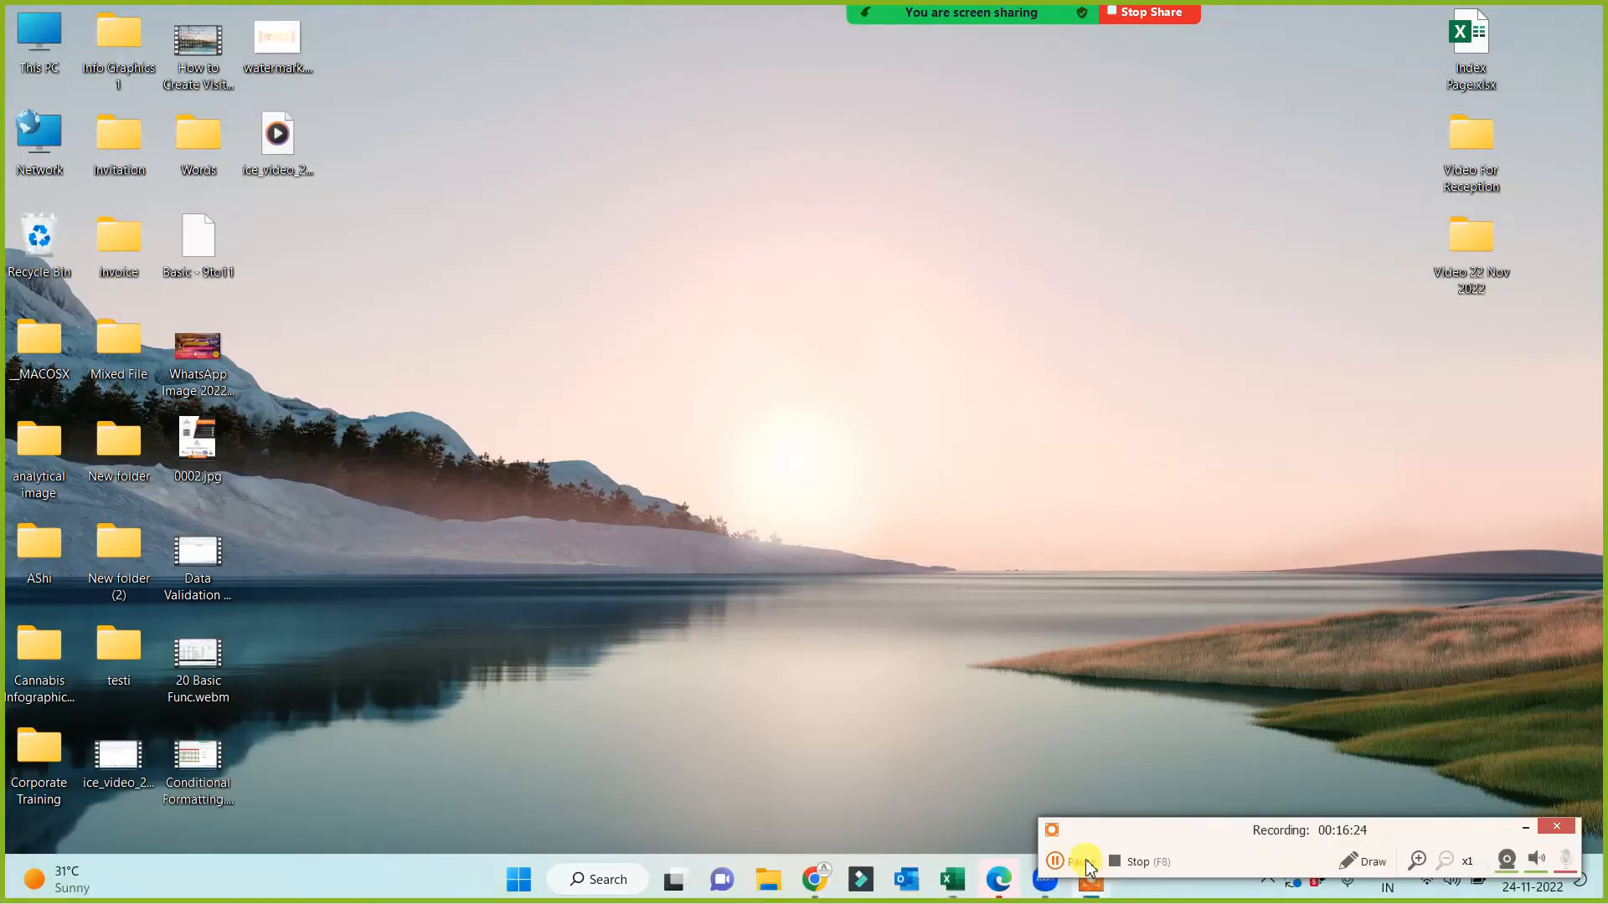
click(1077, 862)
click(1556, 827)
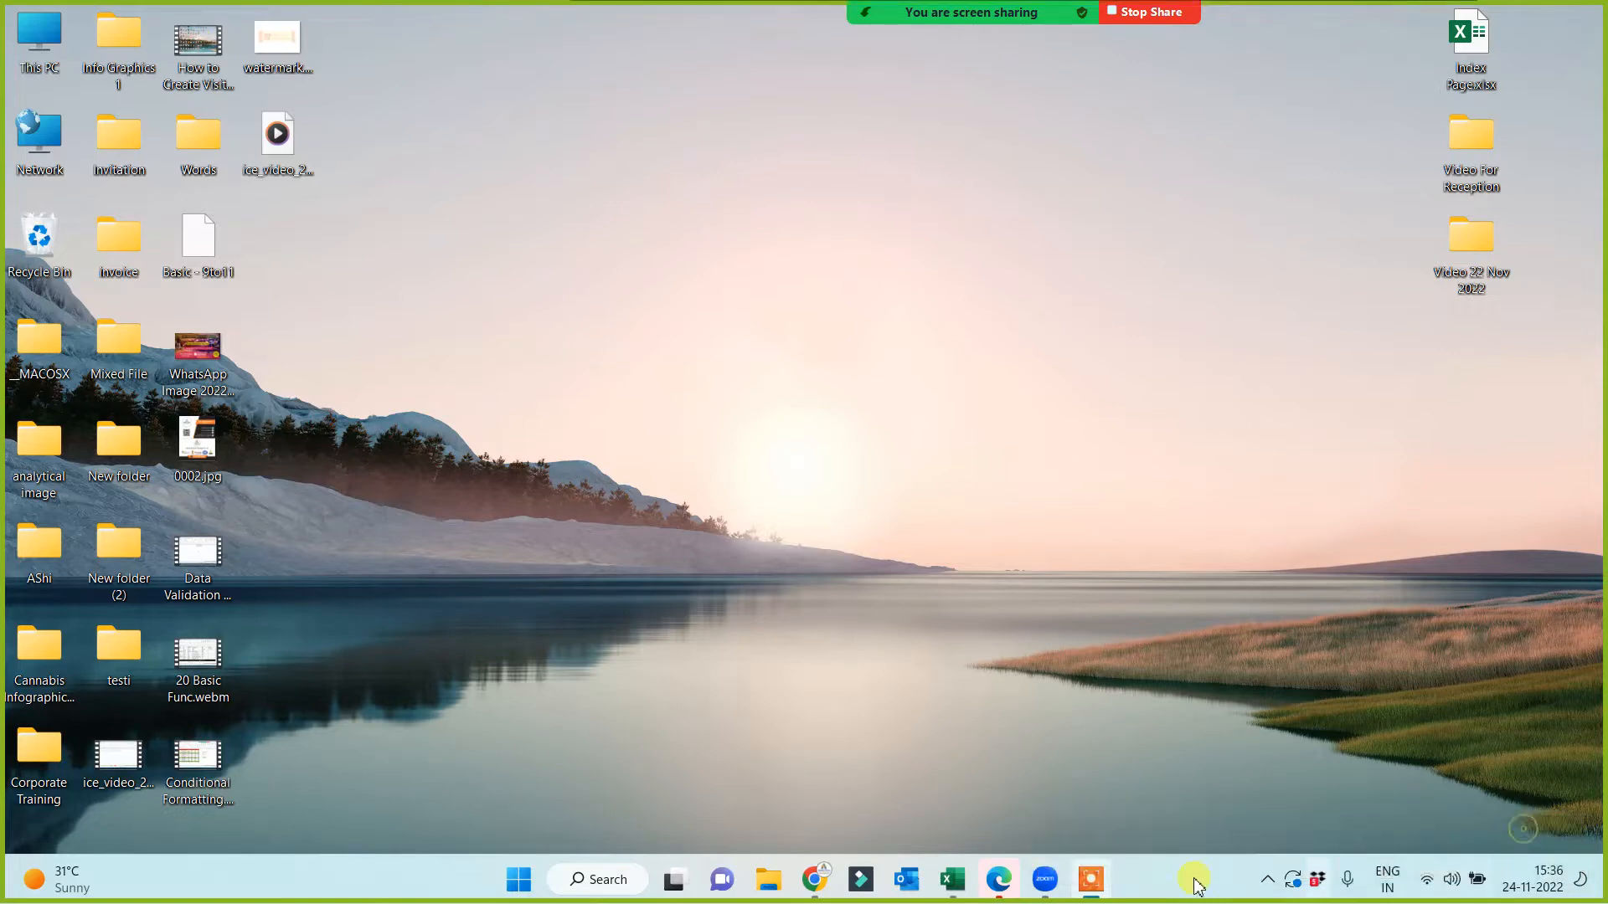
mouse_move(954, 879)
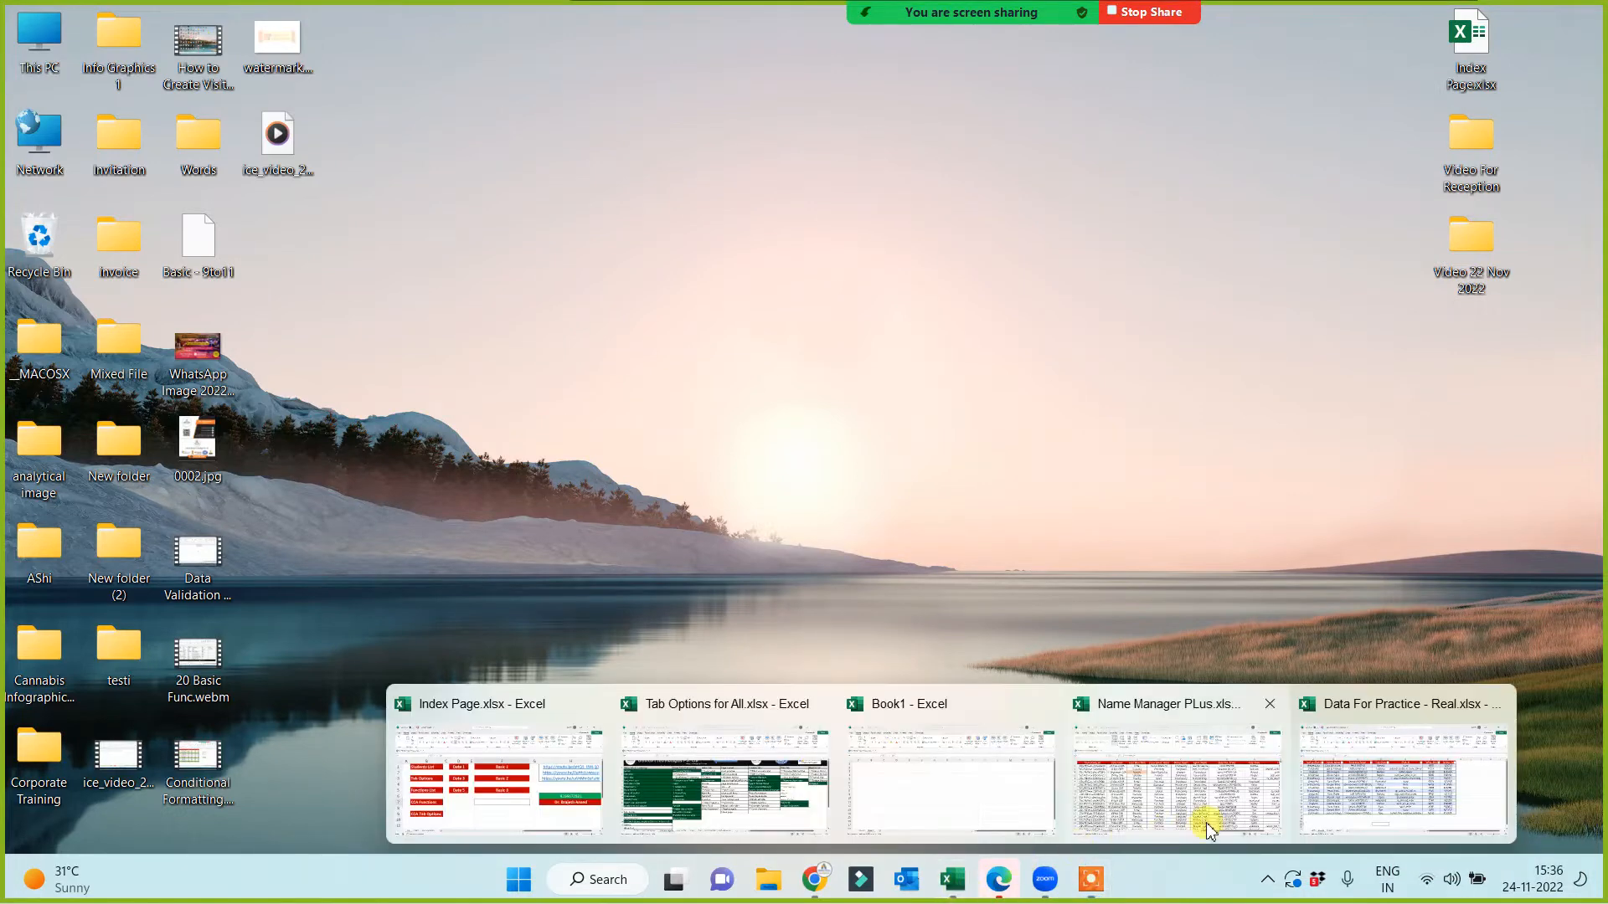
click(1357, 802)
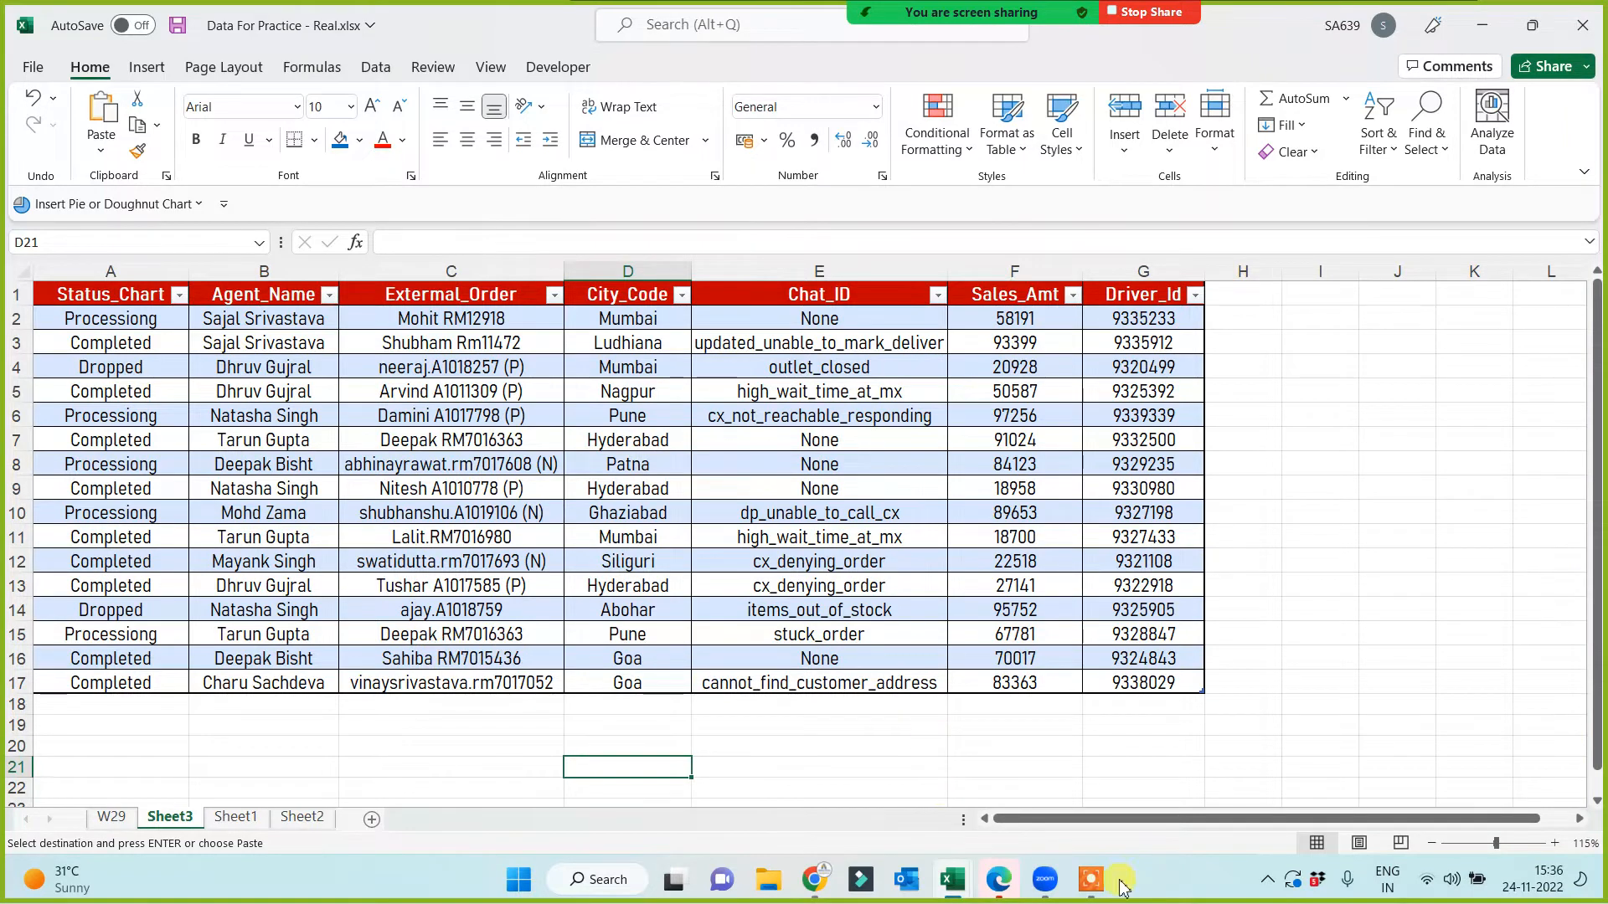
mouse_move(948, 891)
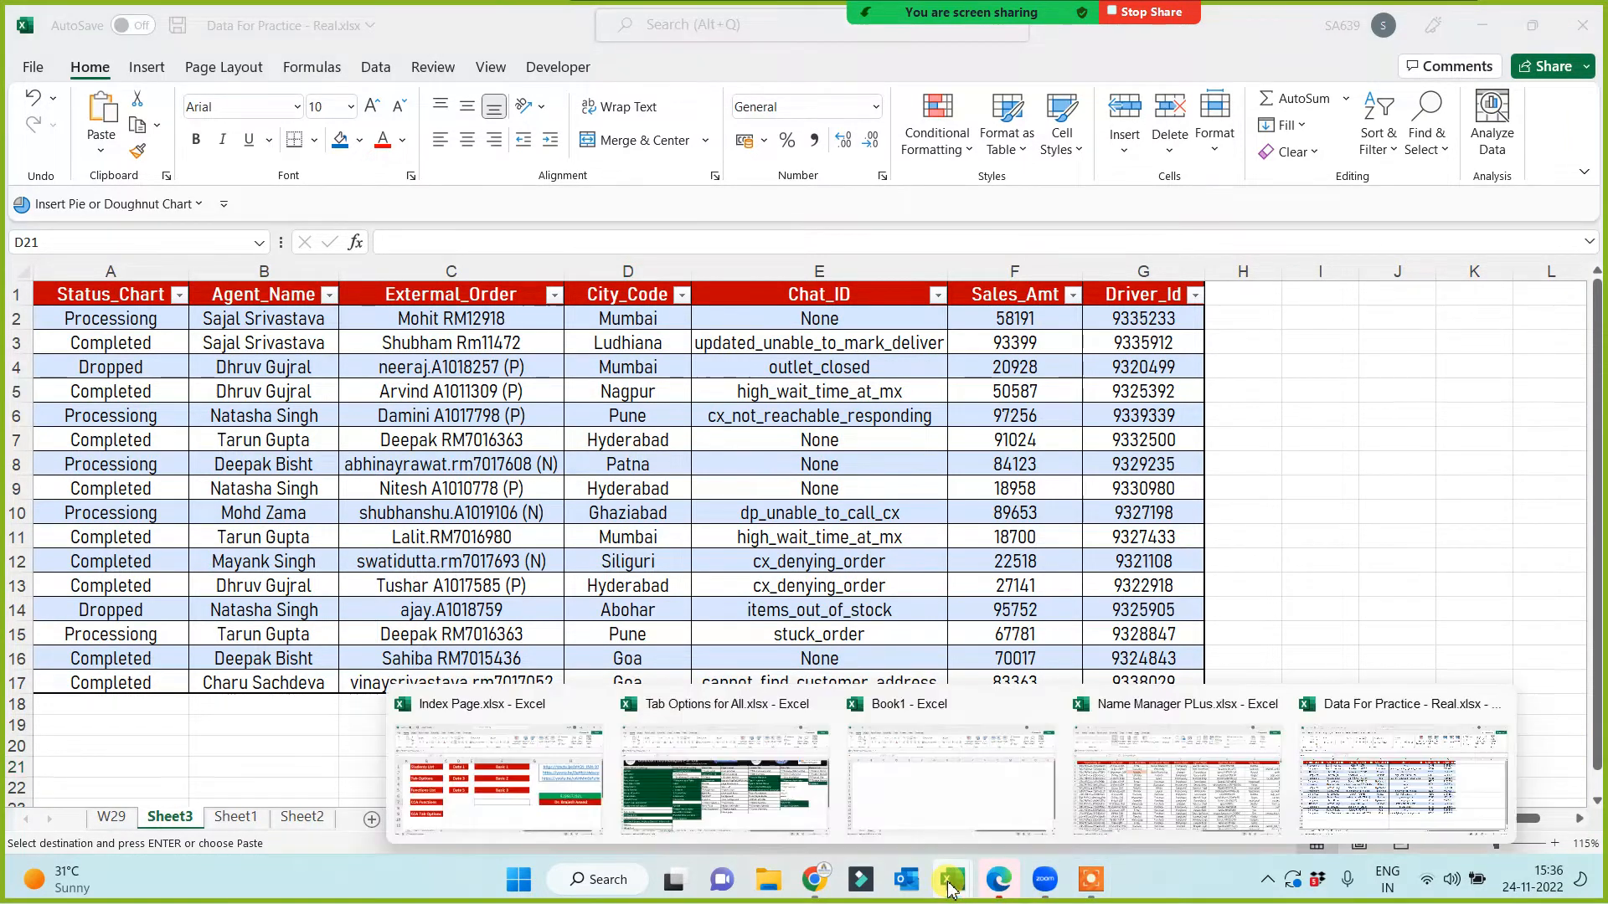
click(1160, 791)
Step: Select columns A and B, then the Days Wise Data cells C1 to C18
scroll(586, 607, down, 3)
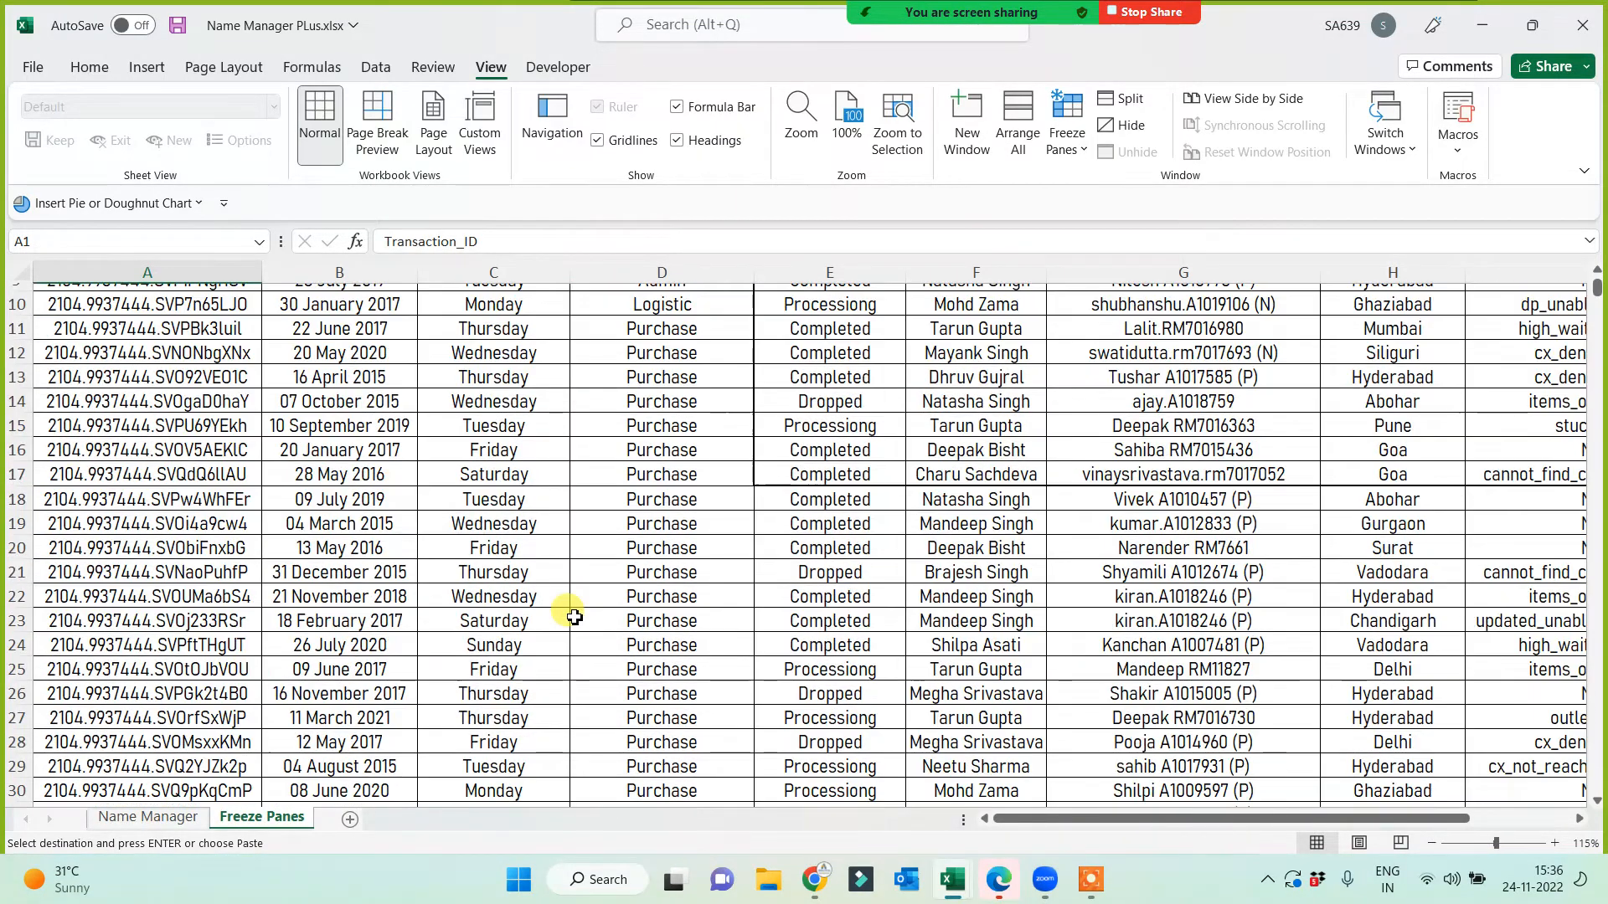
scroll(590, 609, up, 3)
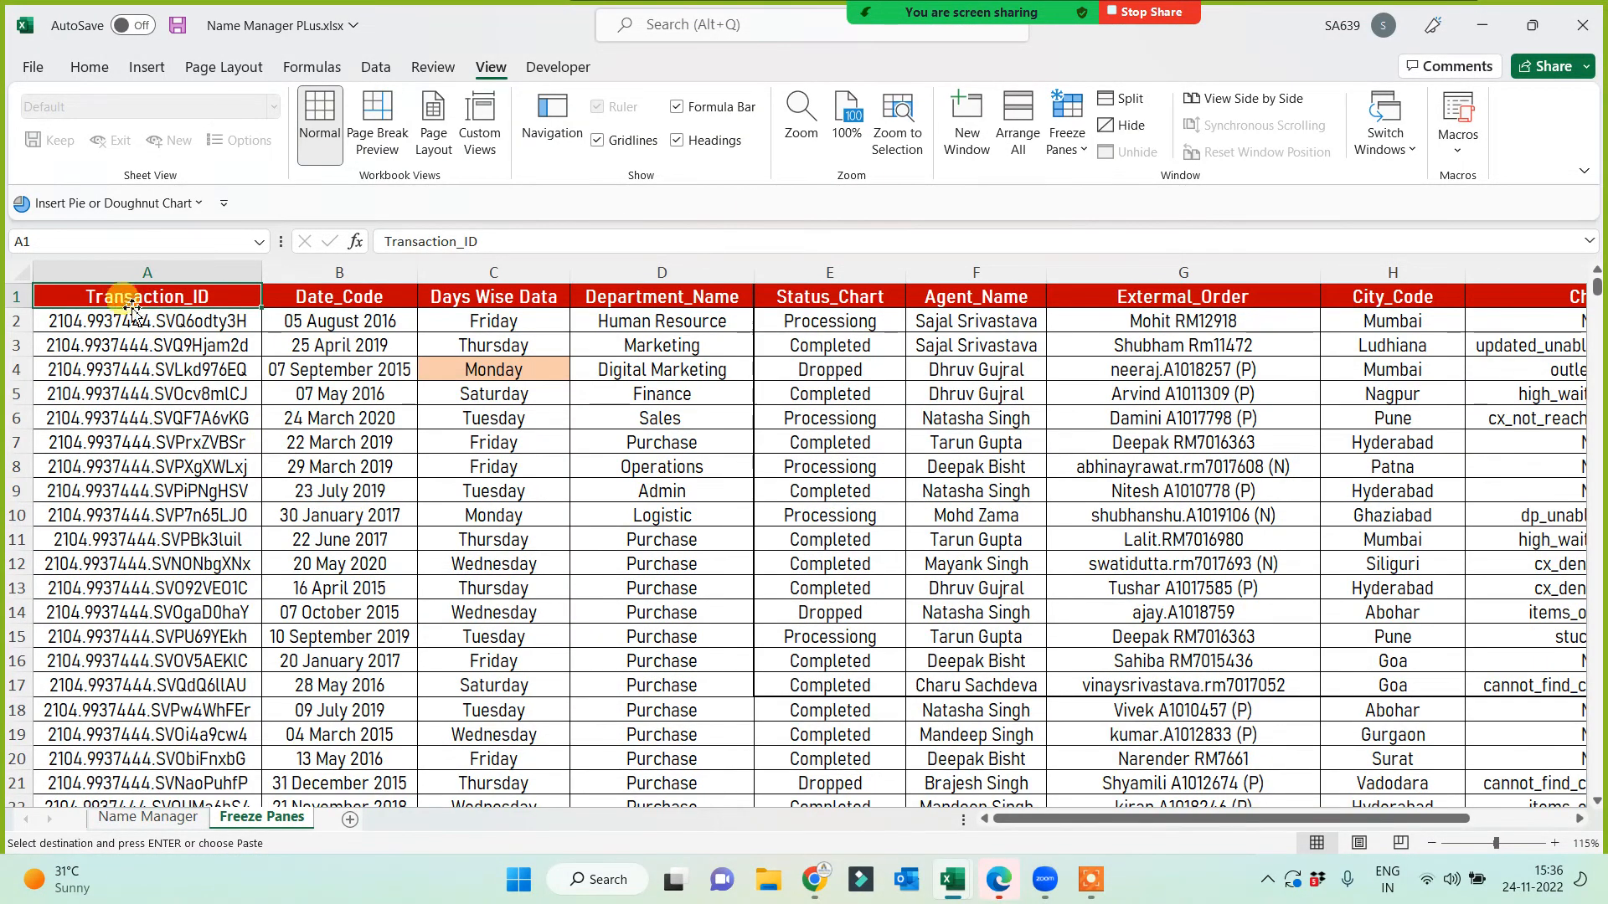
click(140, 272)
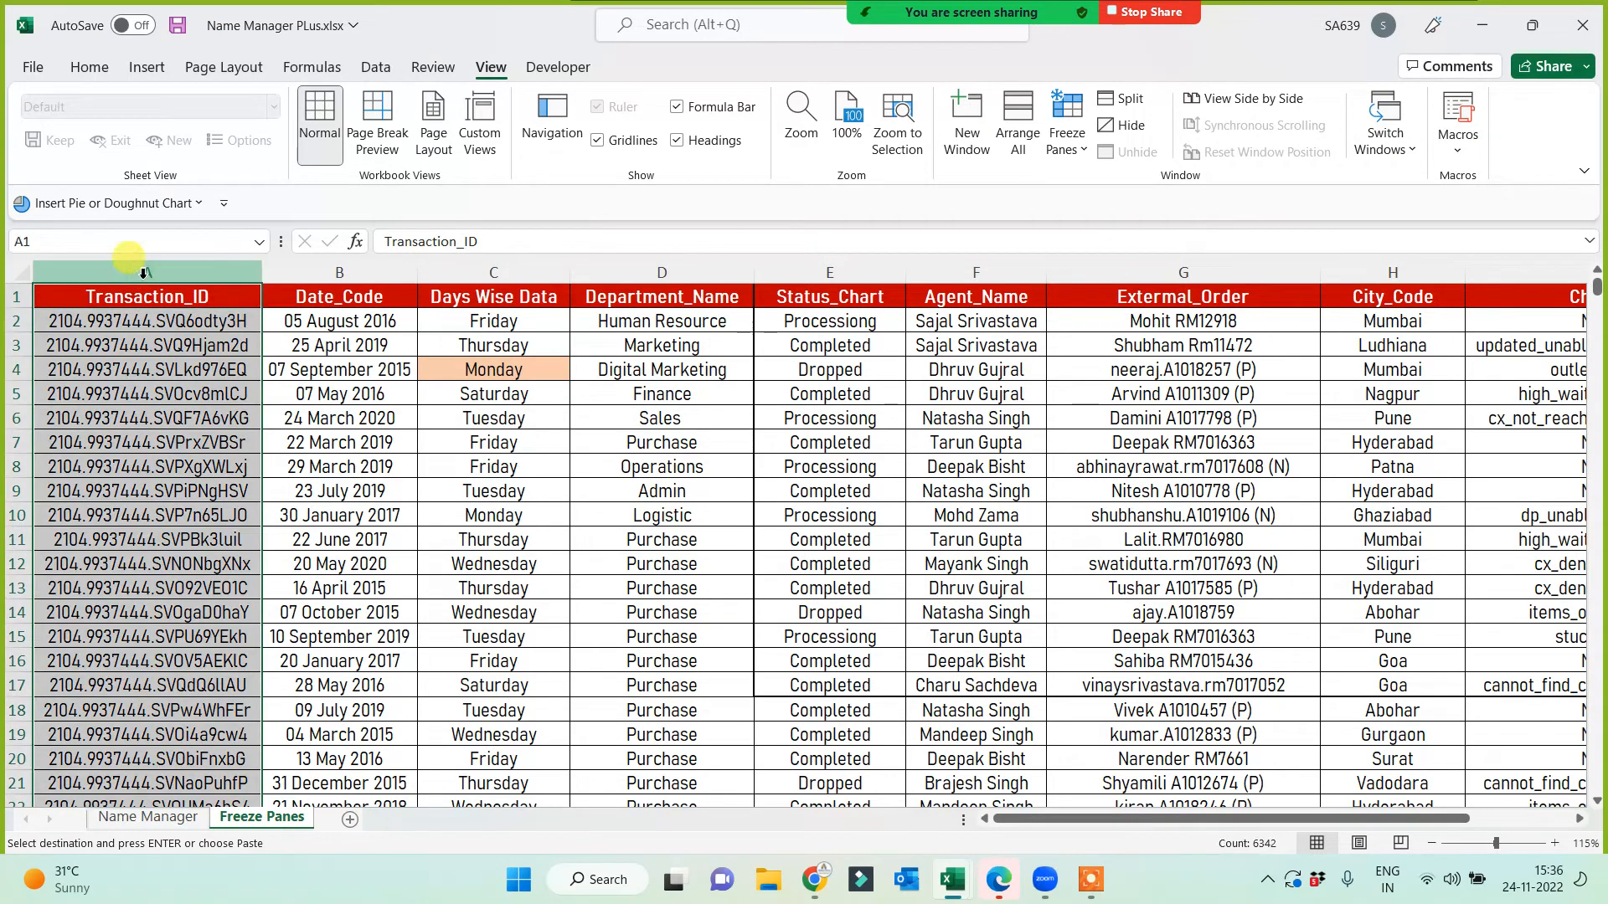
click(315, 274)
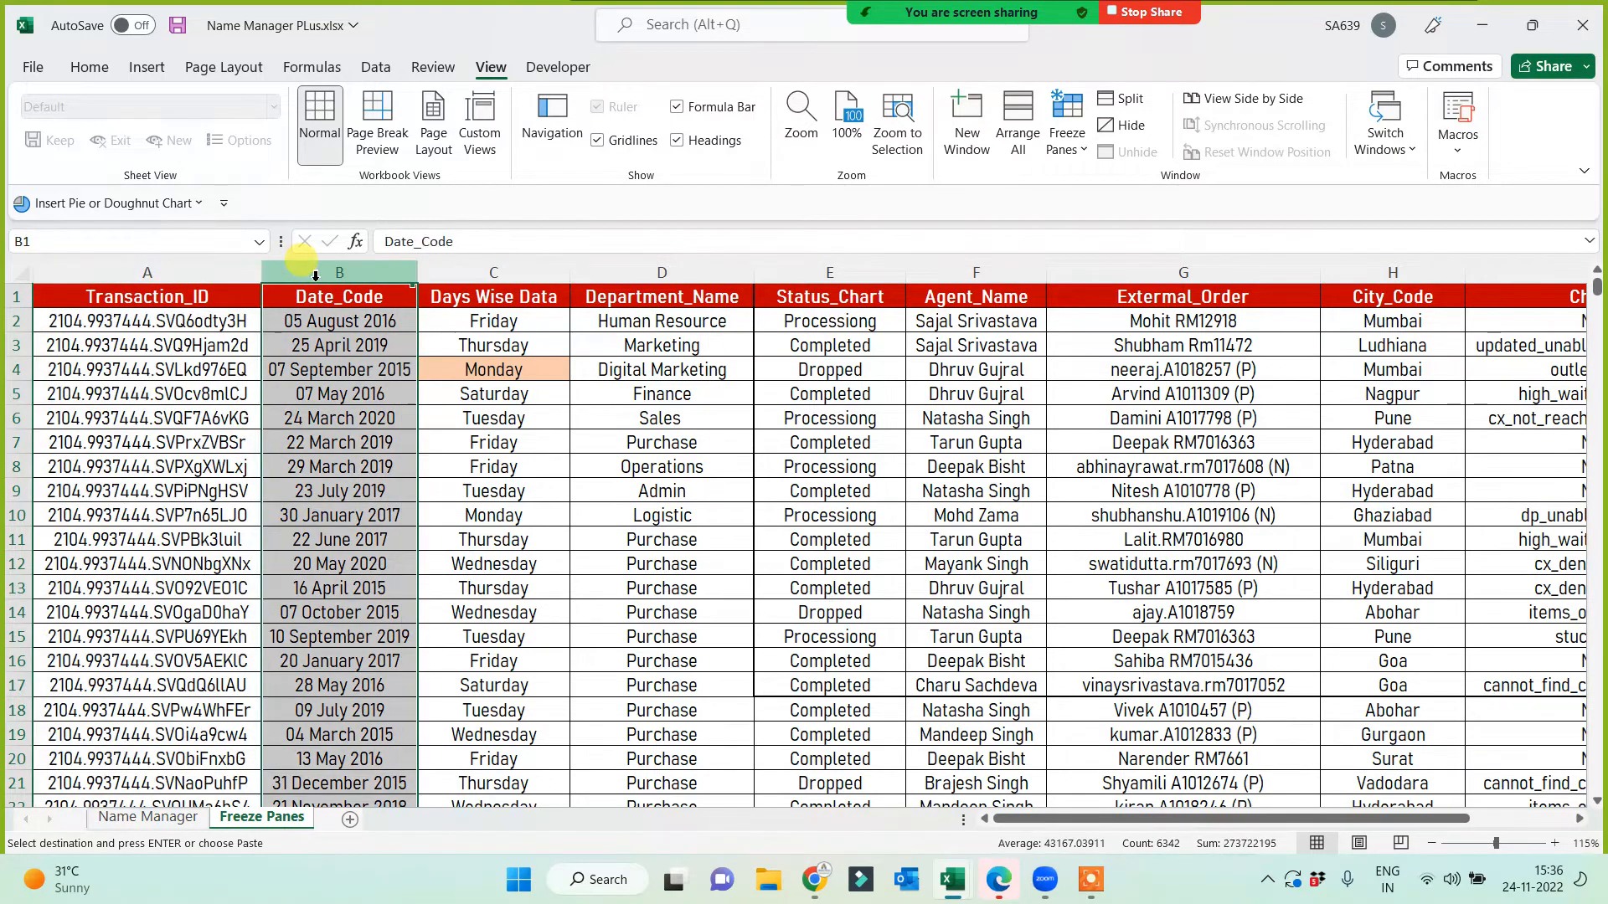
click(172, 295)
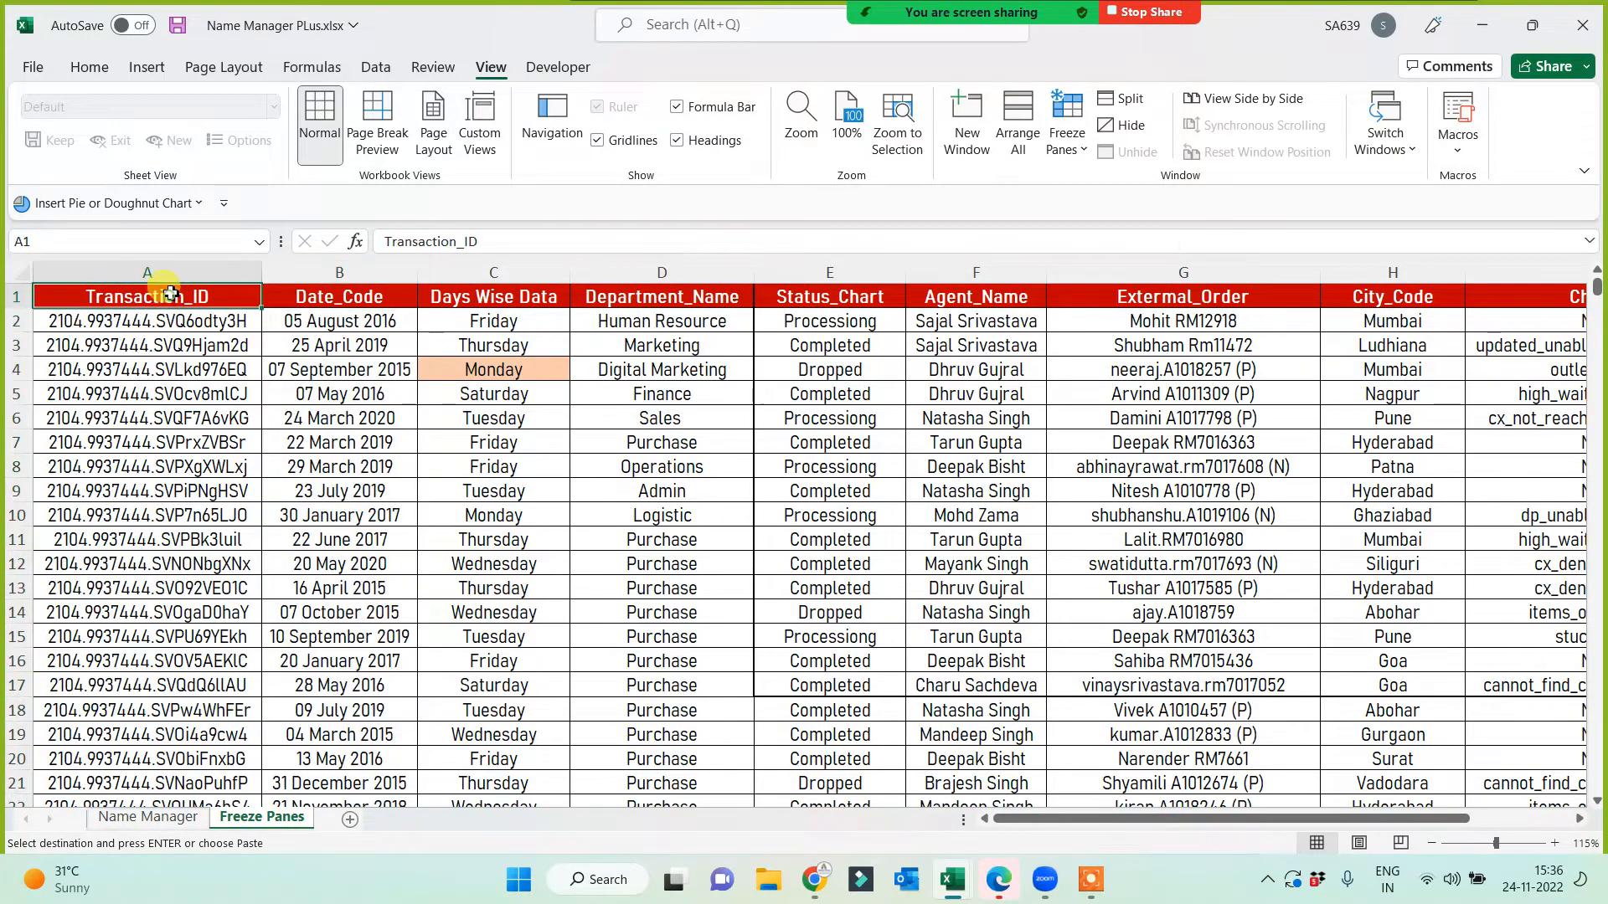
key(ctrl+space)
key(shift+Right)
drag(461, 298, 486, 710)
Step: Fill cell C2 ('Friday') with blue from the Home tab's Fill Color
click(490, 323)
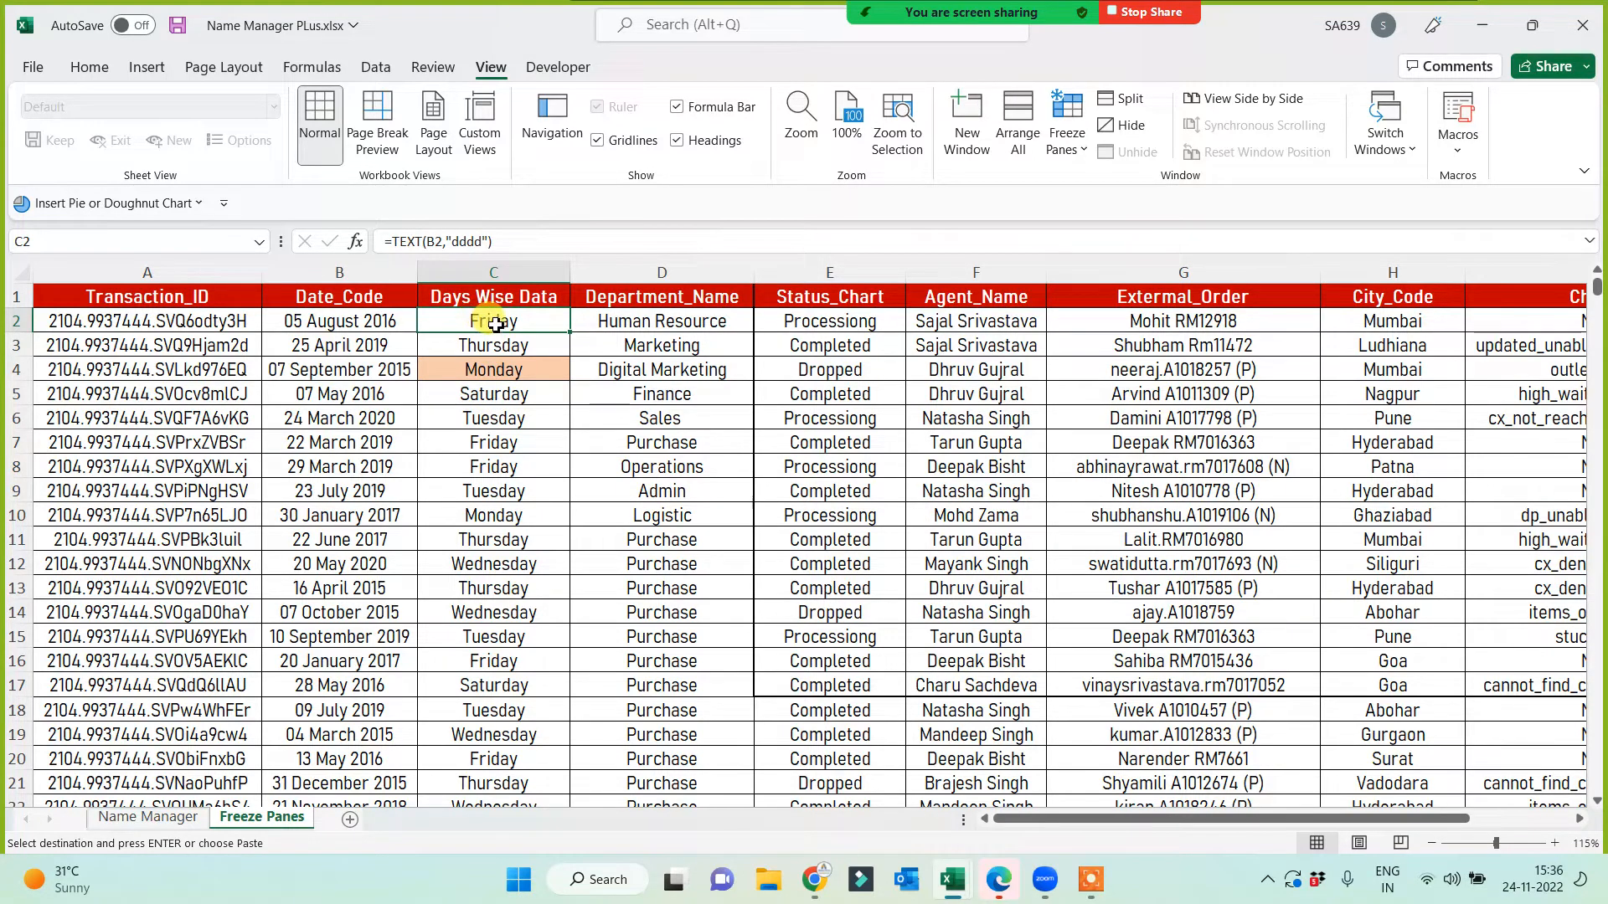
click(90, 66)
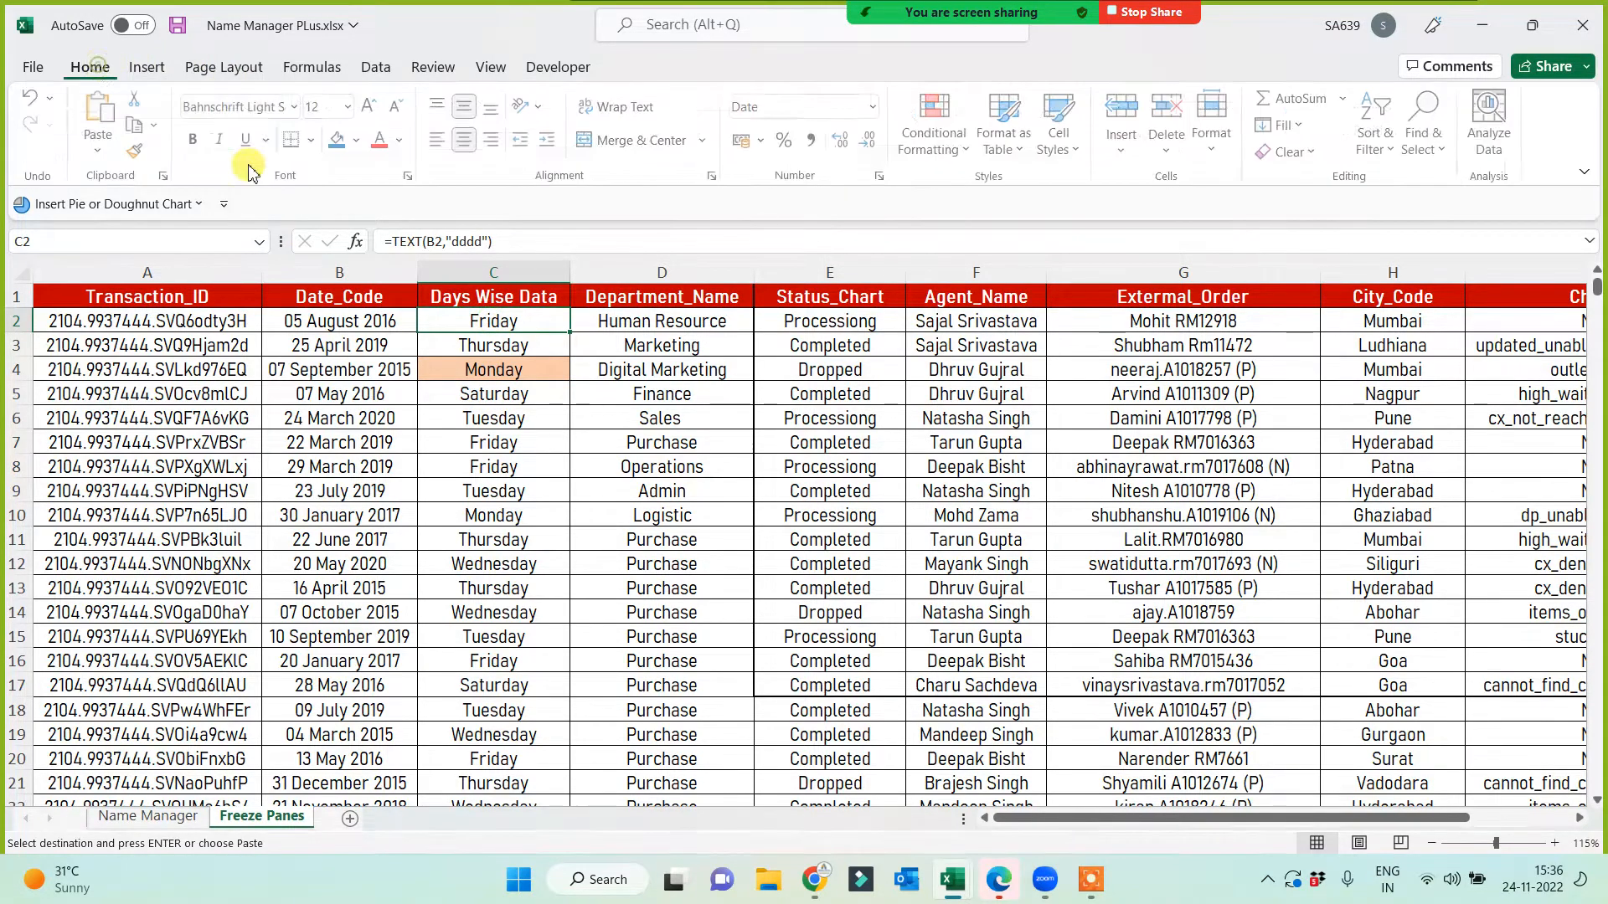
click(340, 139)
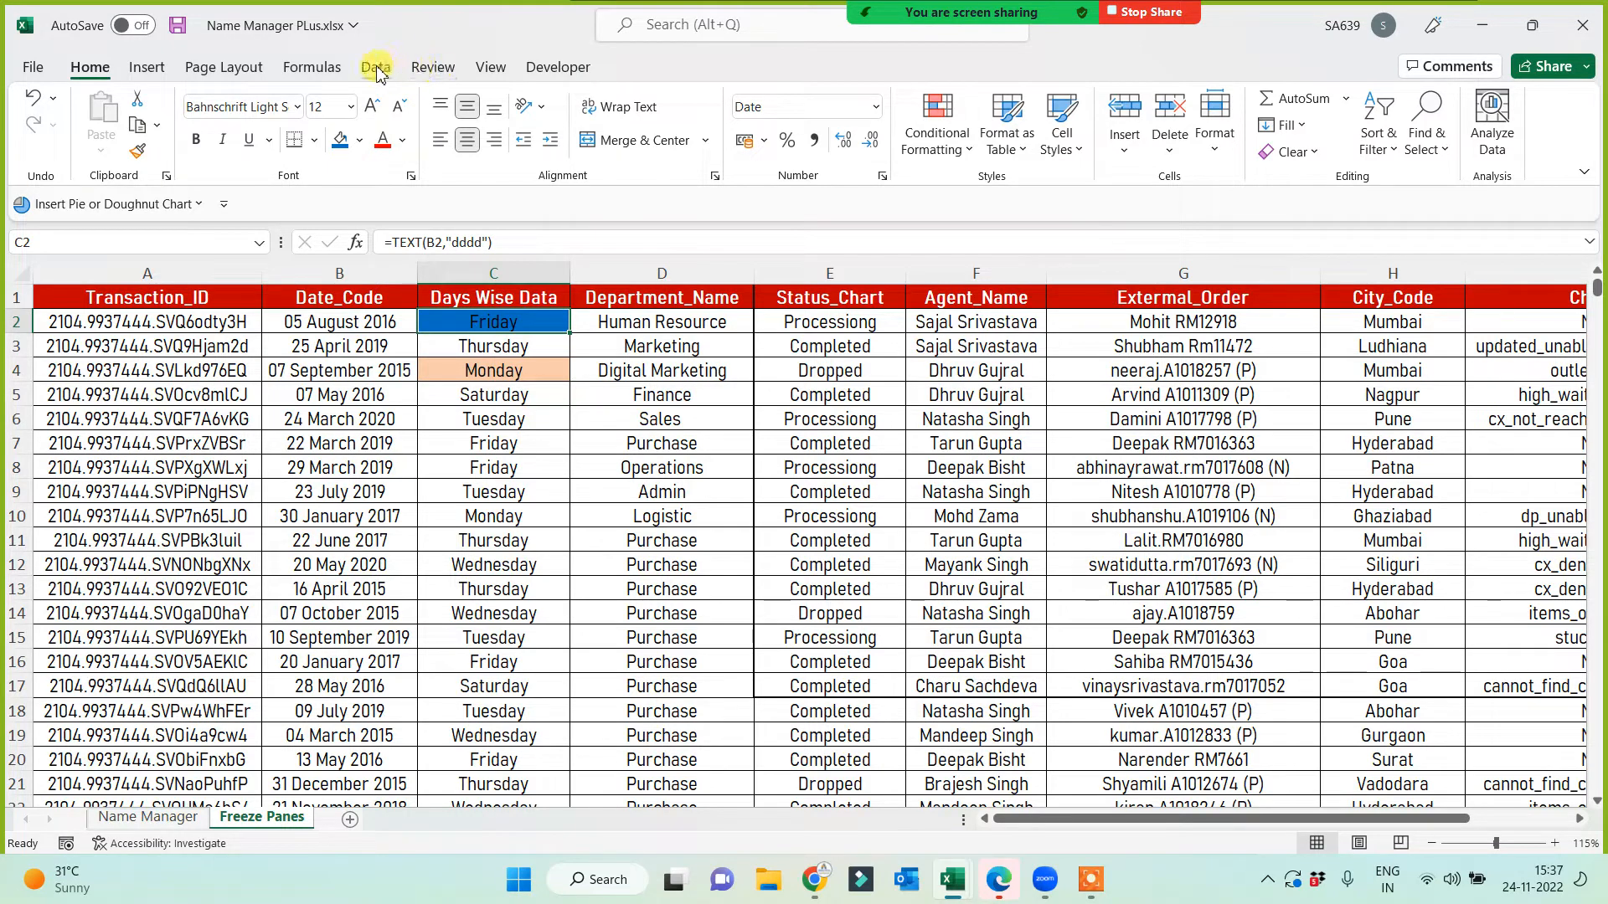
click(489, 68)
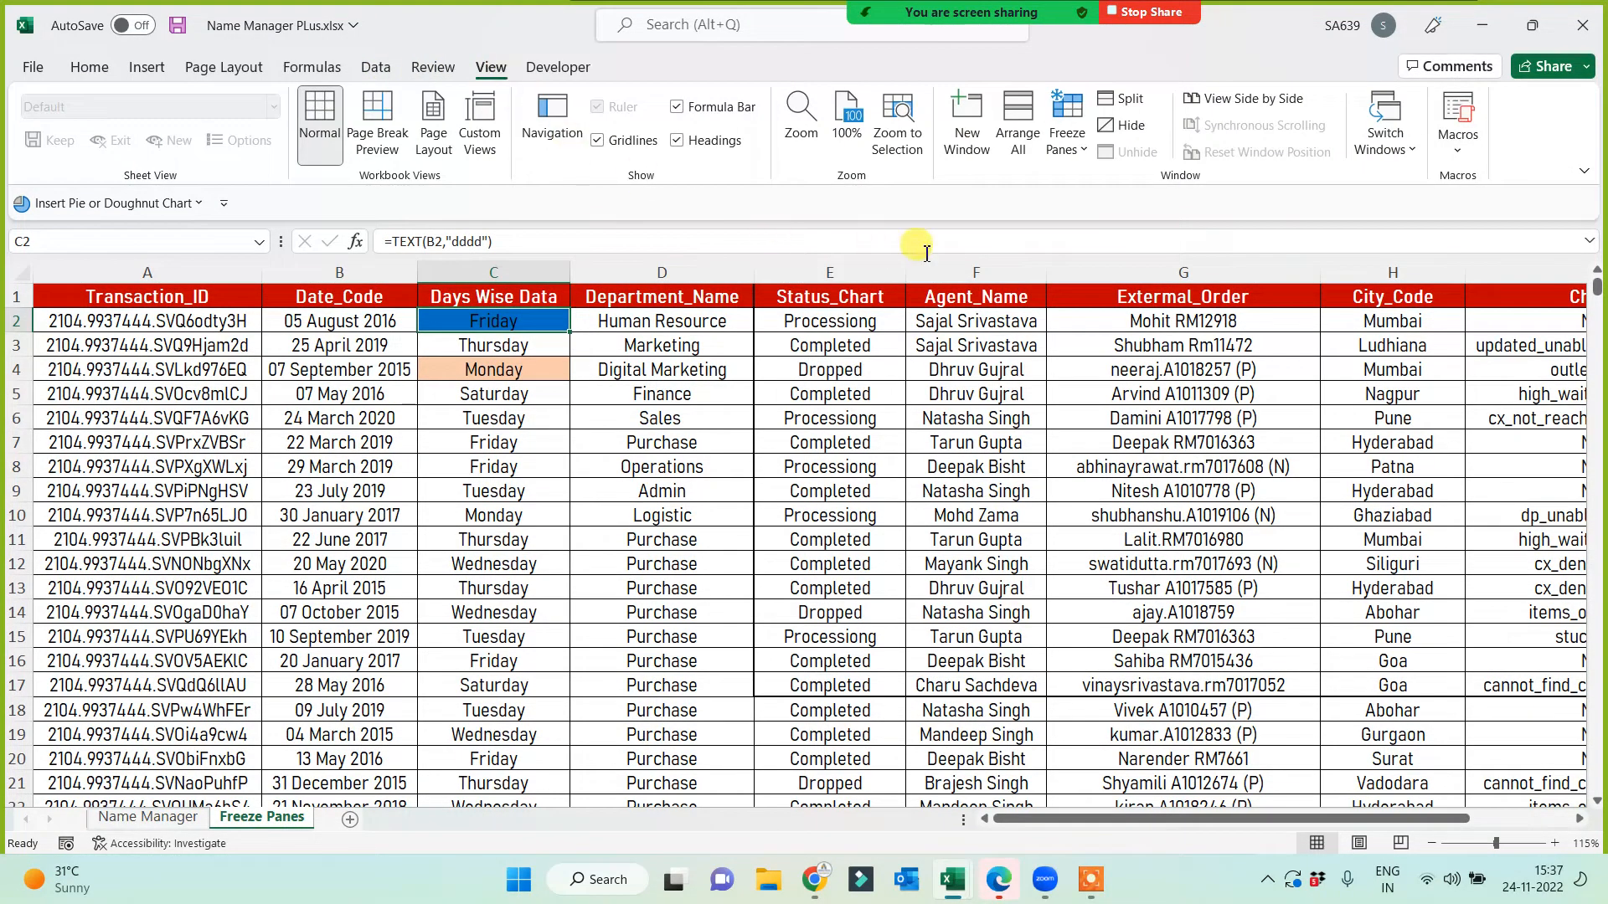
Step: Freeze panes at C2, then scroll and arrow along row 2 to test that row 1 and columns A–B stay fixed
click(1062, 141)
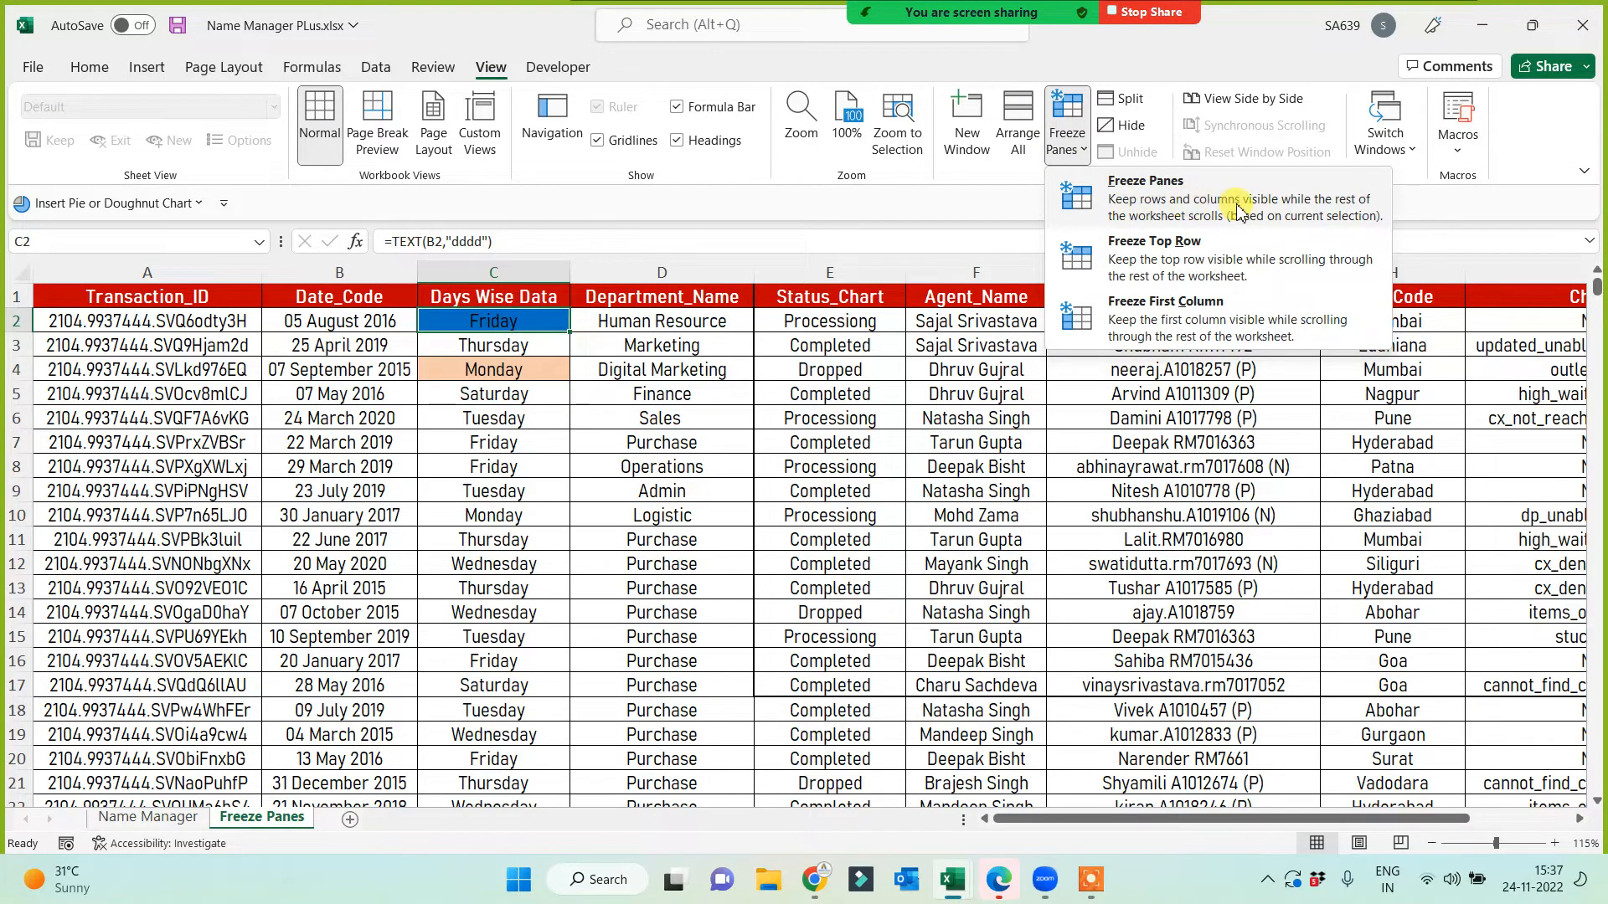
click(1172, 207)
scroll(536, 427, down, 5)
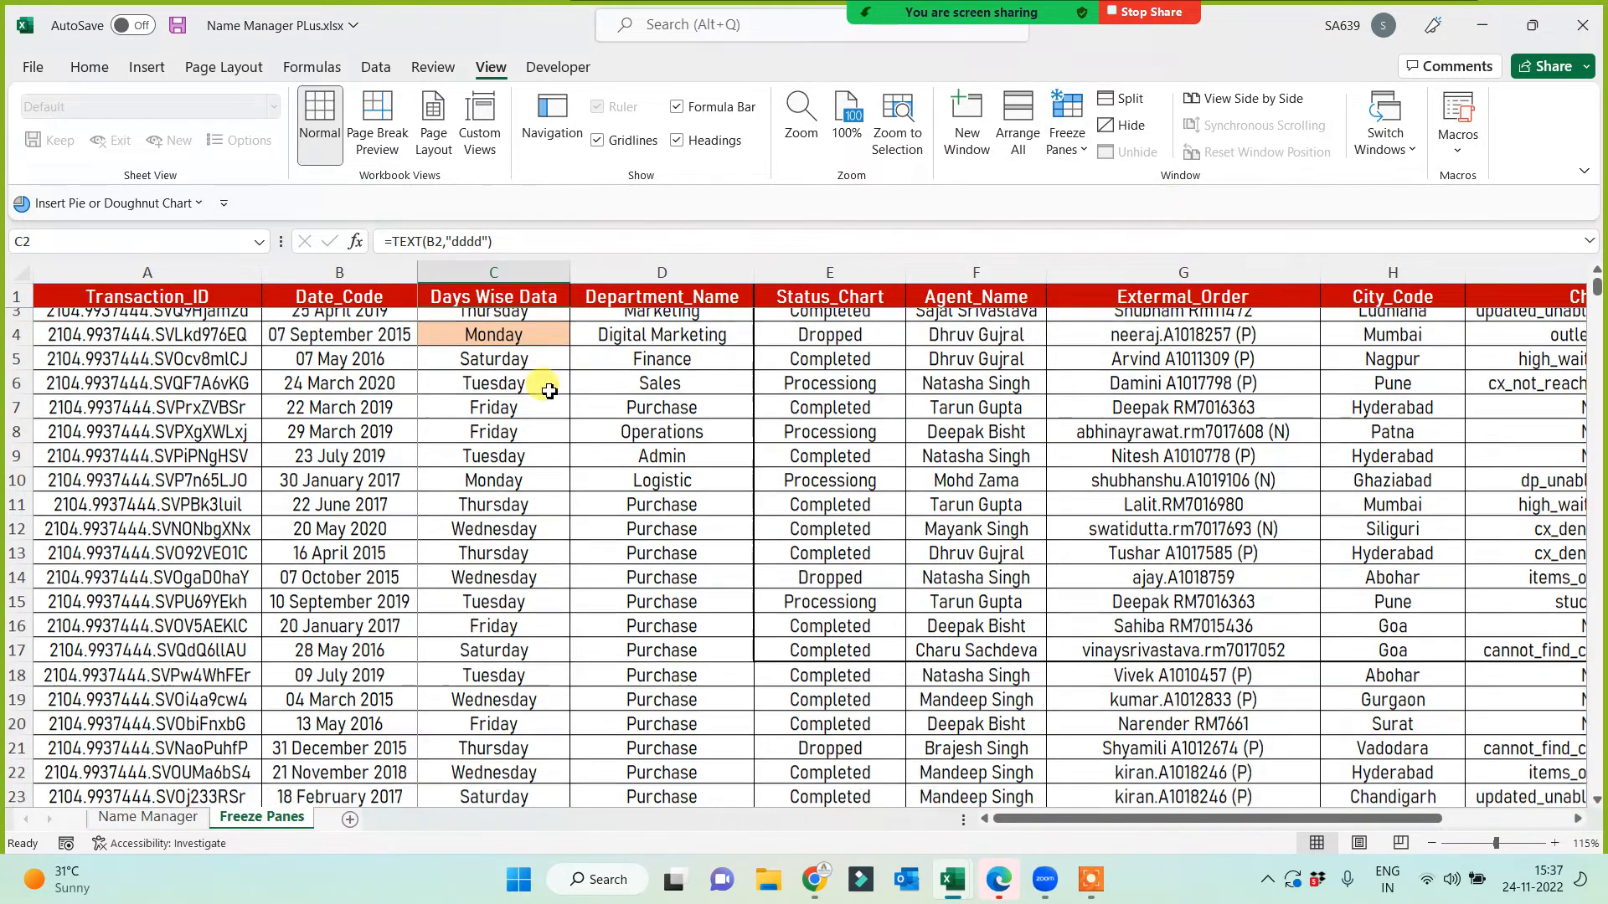
scroll(540, 442, up, 5)
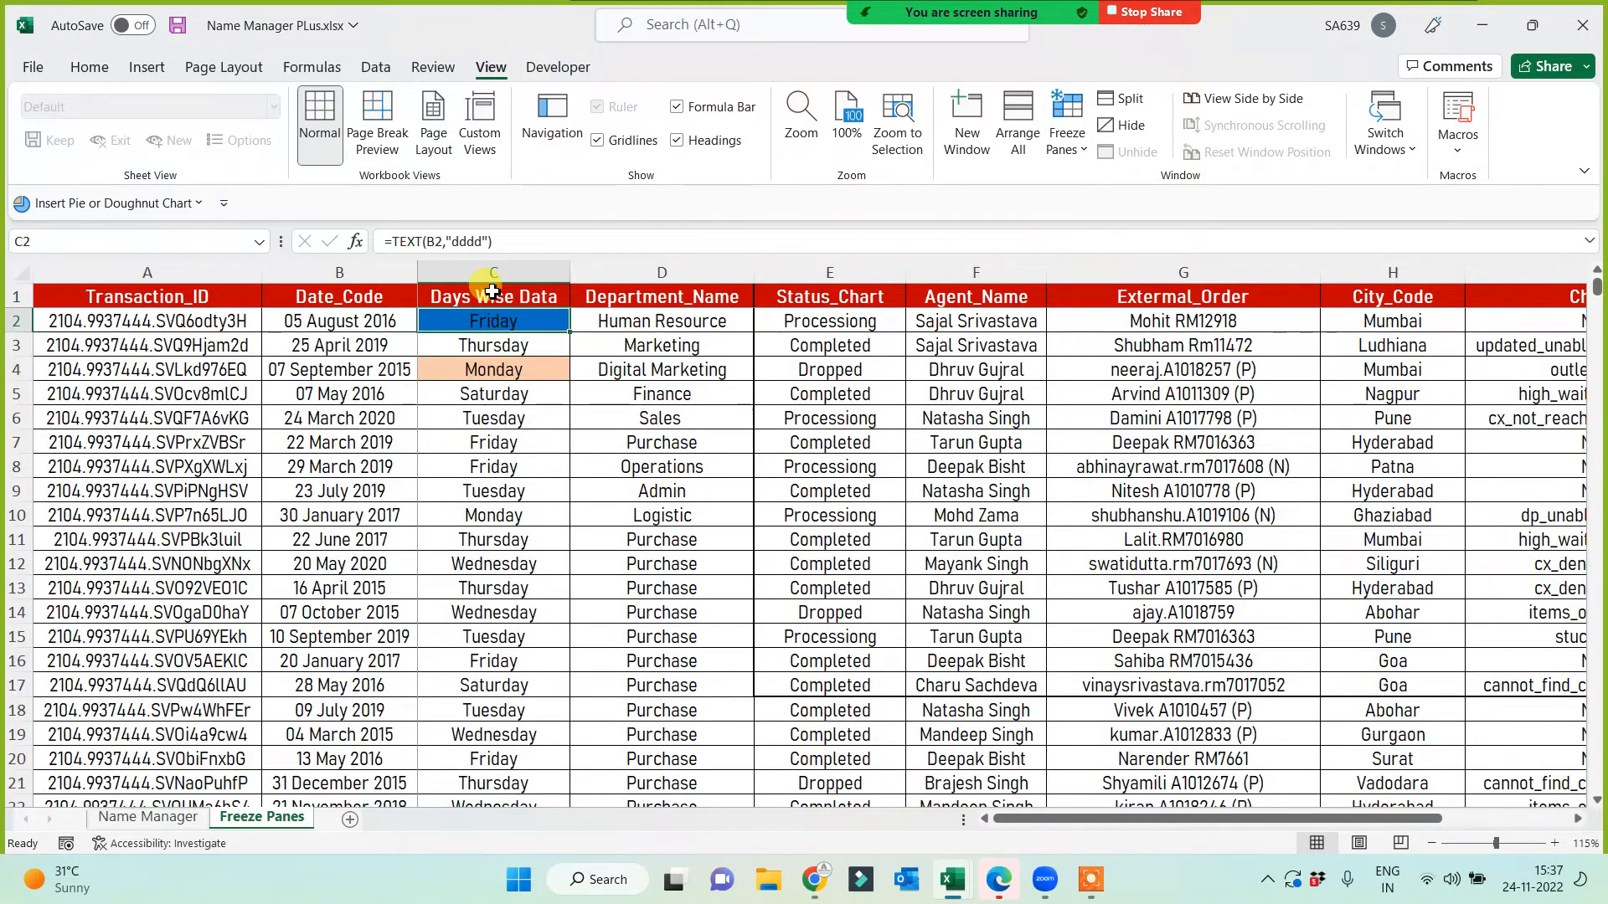
scroll(486, 431, down, 3)
scroll(497, 442, up, 3)
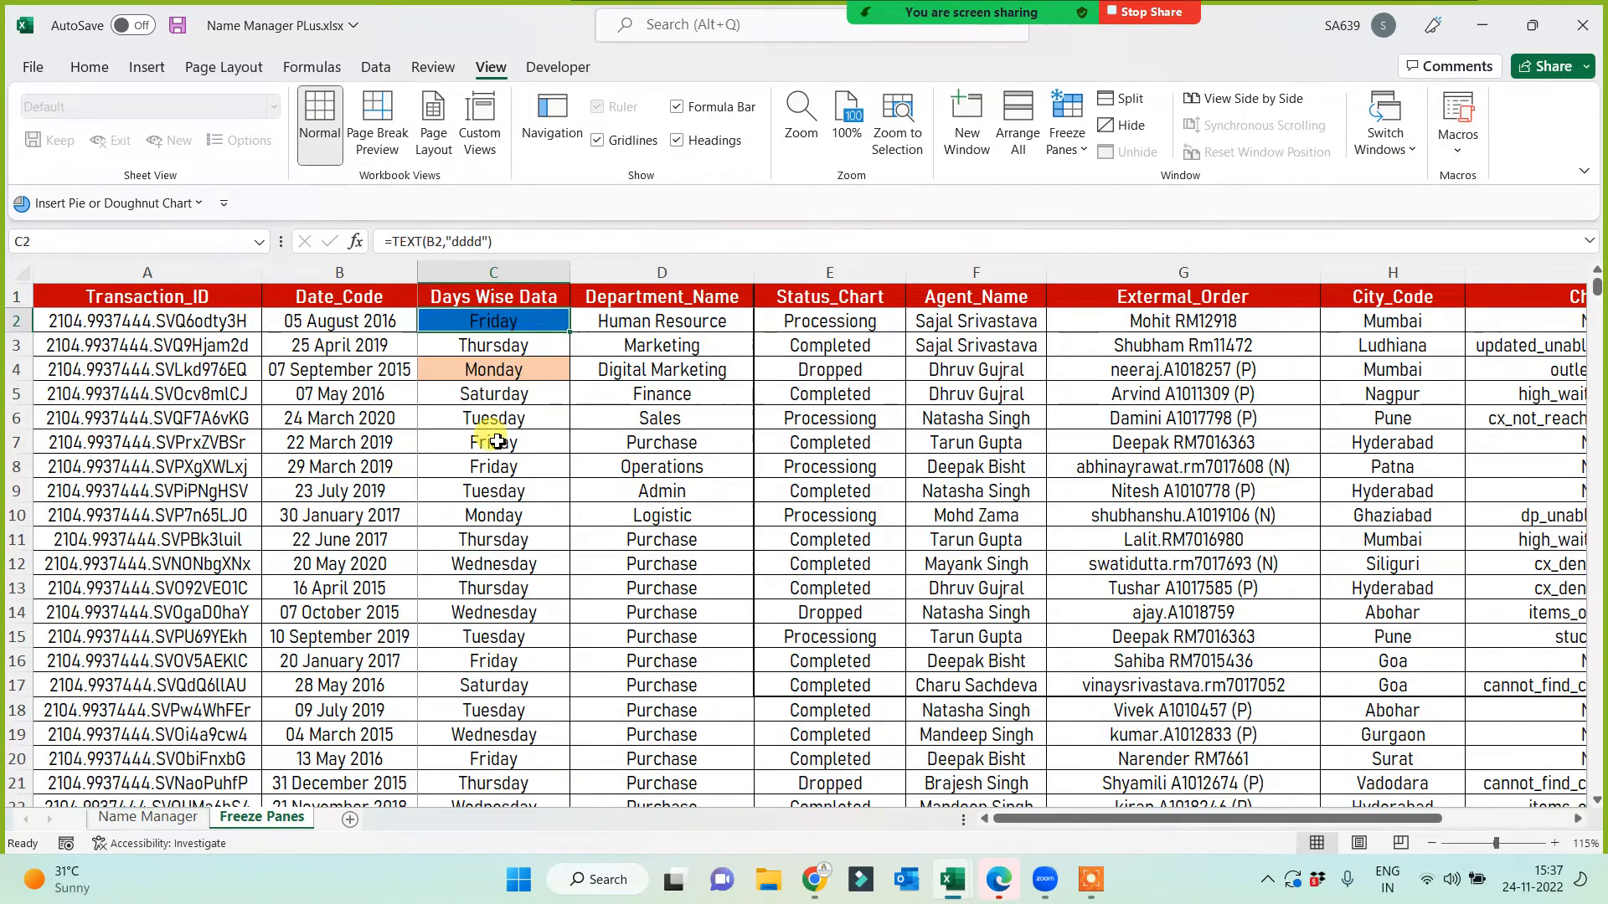
key(Right)
key(Right)
key(Right)
key(Right)
key(Right)
key(Right)
key(Right)
key(Right)
key(Right)
key(Right)
key(Right)
key(Right)
key(Right)
key(Right)
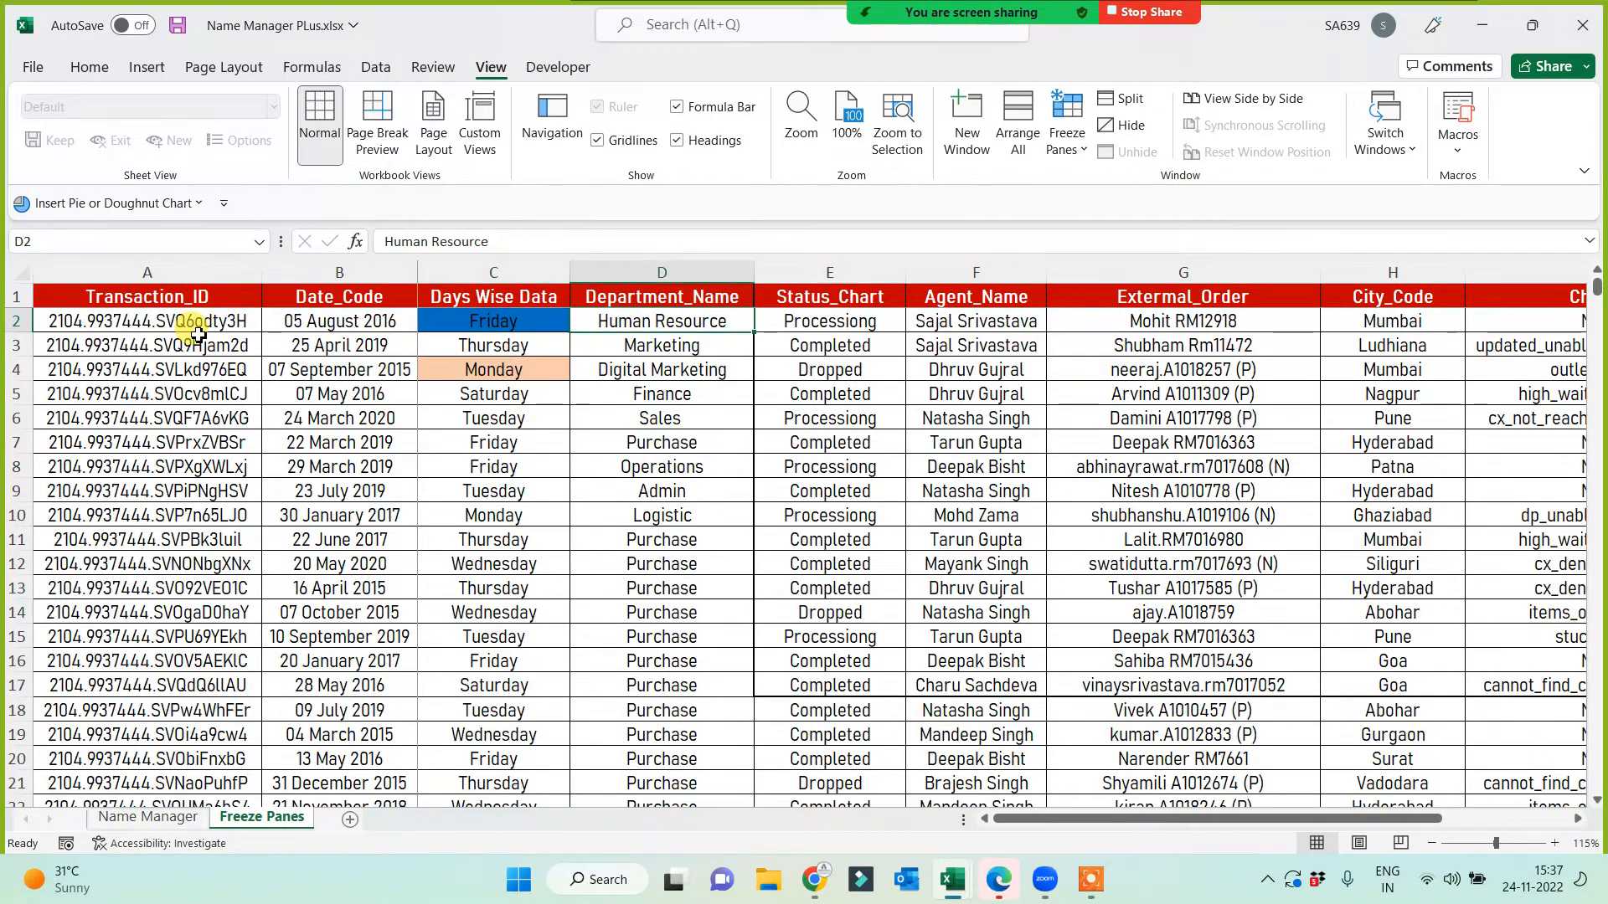
key(Left)
key(Left)
key(Left)
key(Left)
key(Left)
key(Left)
key(Left)
key(Left)
key(Left)
key(Left)
key(Left)
key(Left)
key(Left)
key(Left)
key(Left)
key(Left)
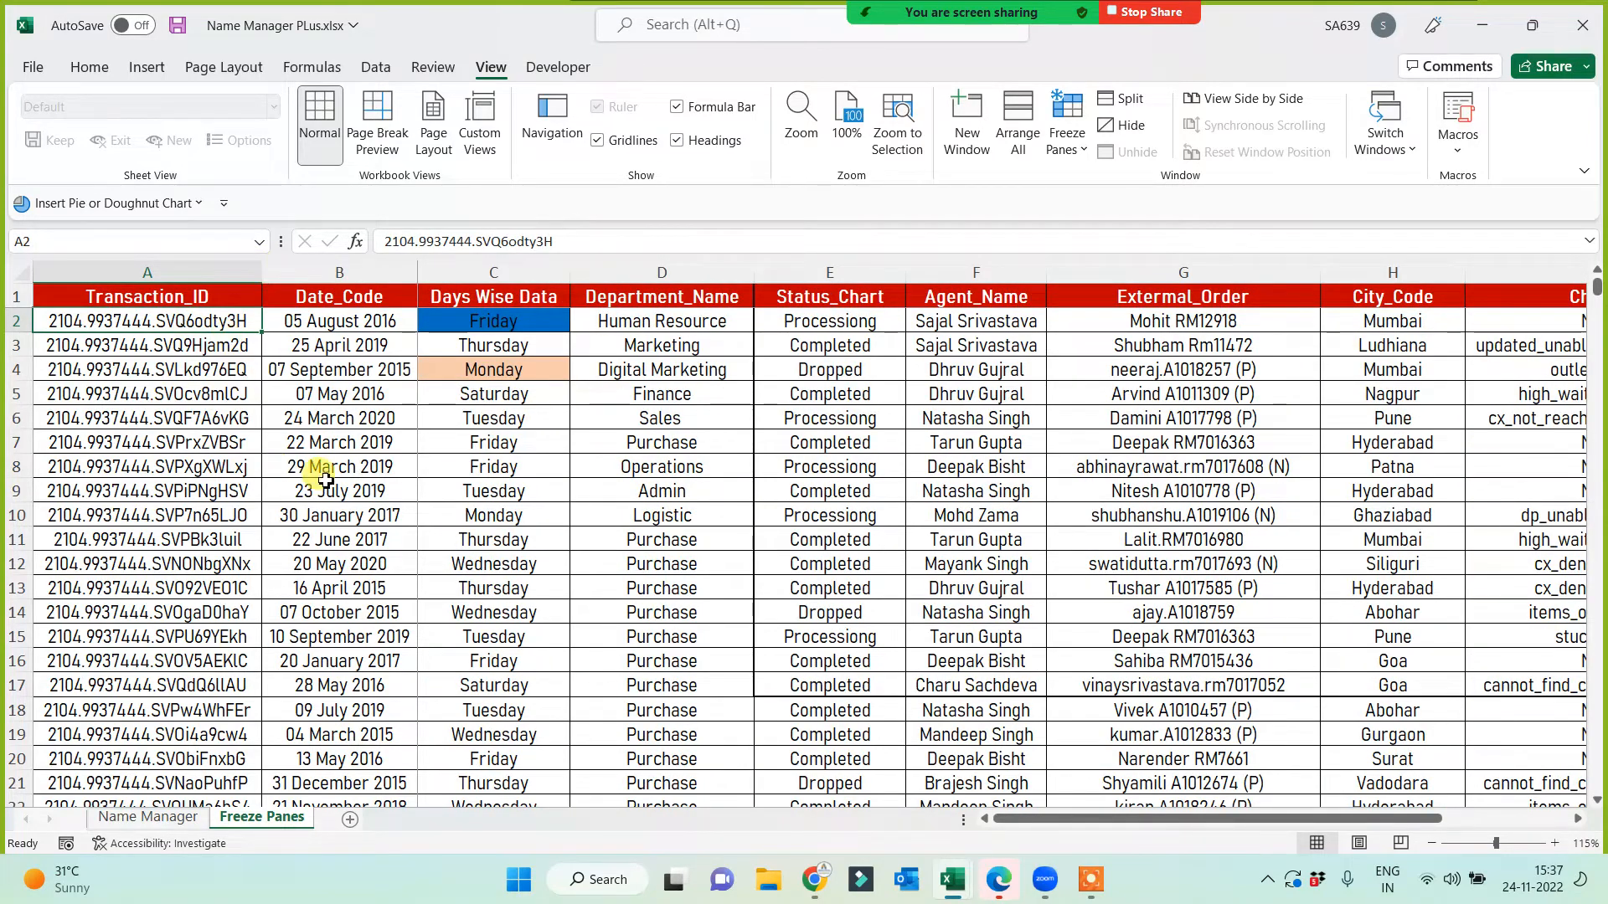
Step: Fill cell E8 ('Processiong') with Yellow from the Standard Colors
click(802, 466)
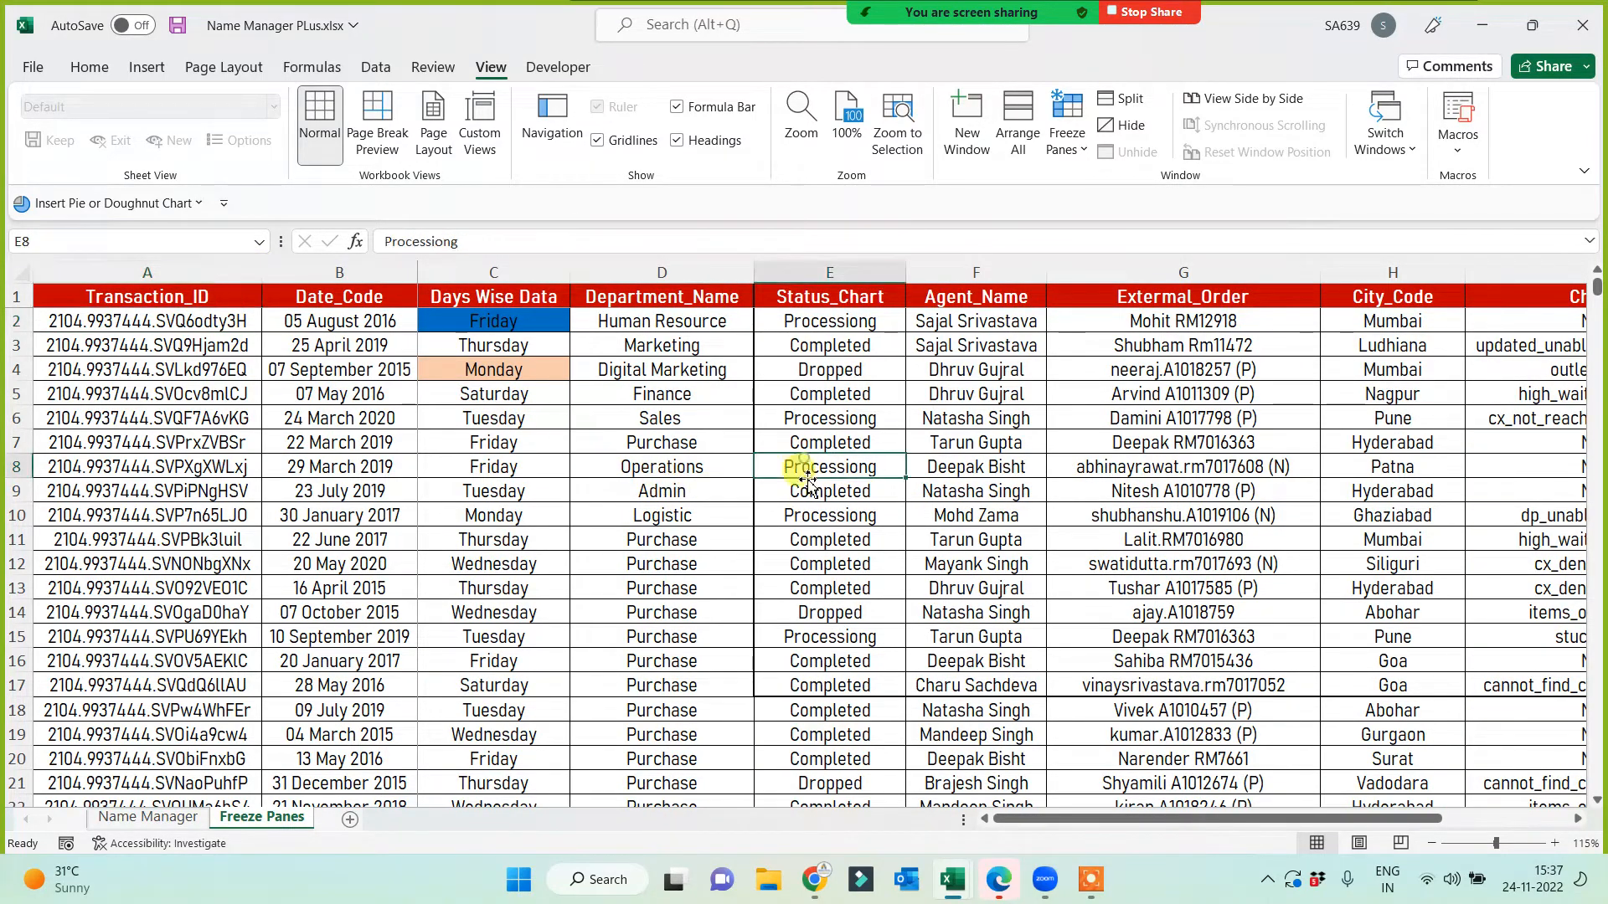
click(97, 73)
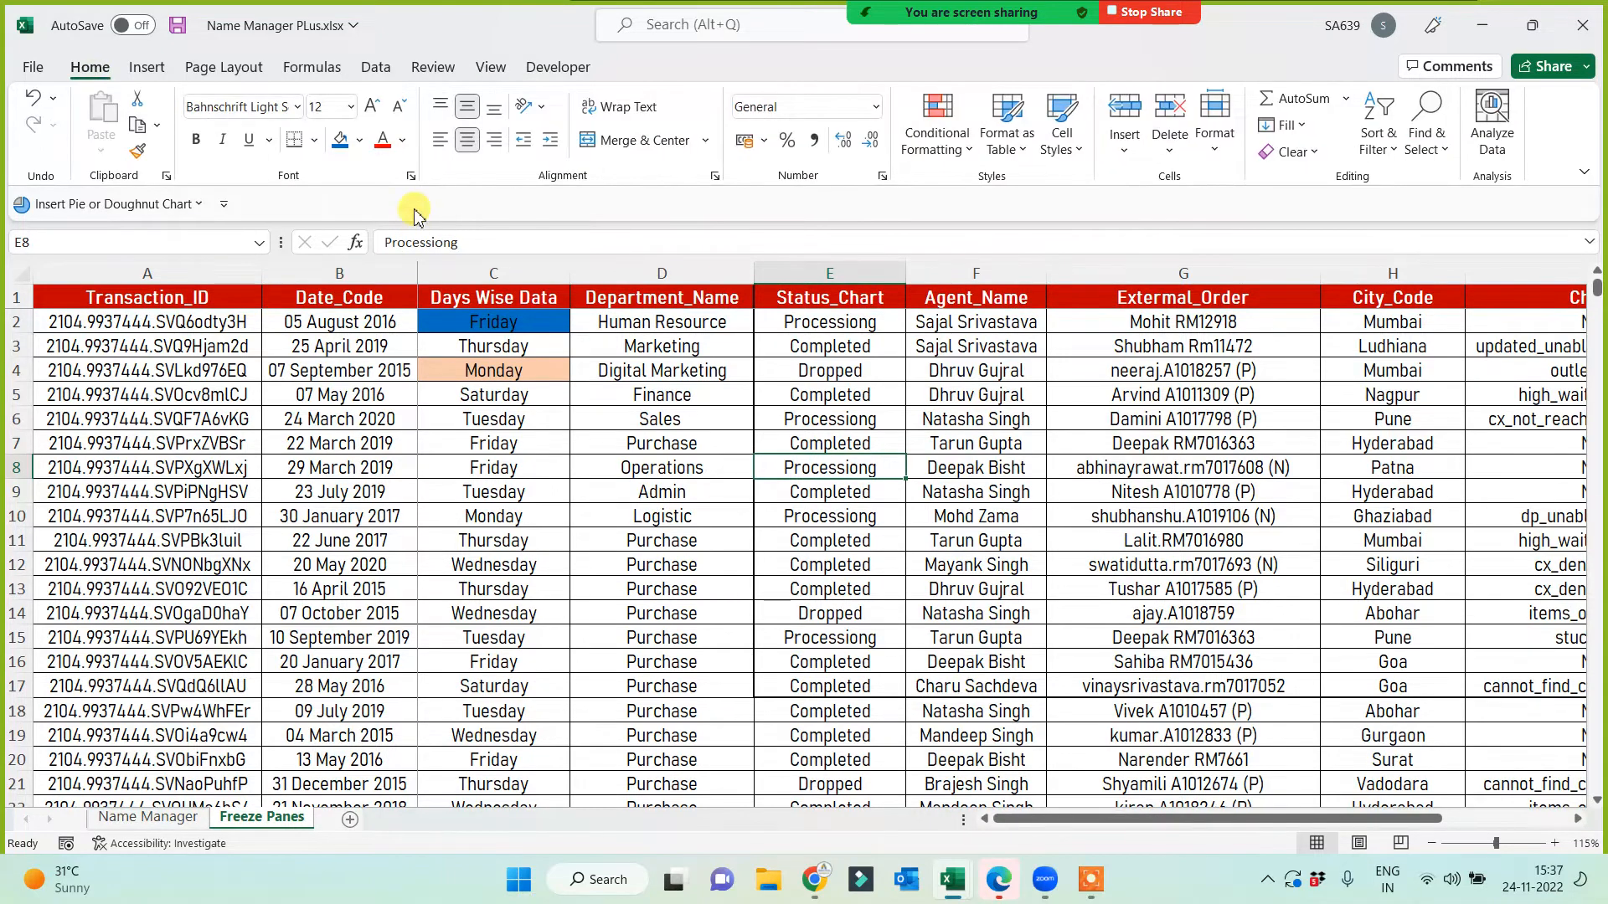
click(359, 140)
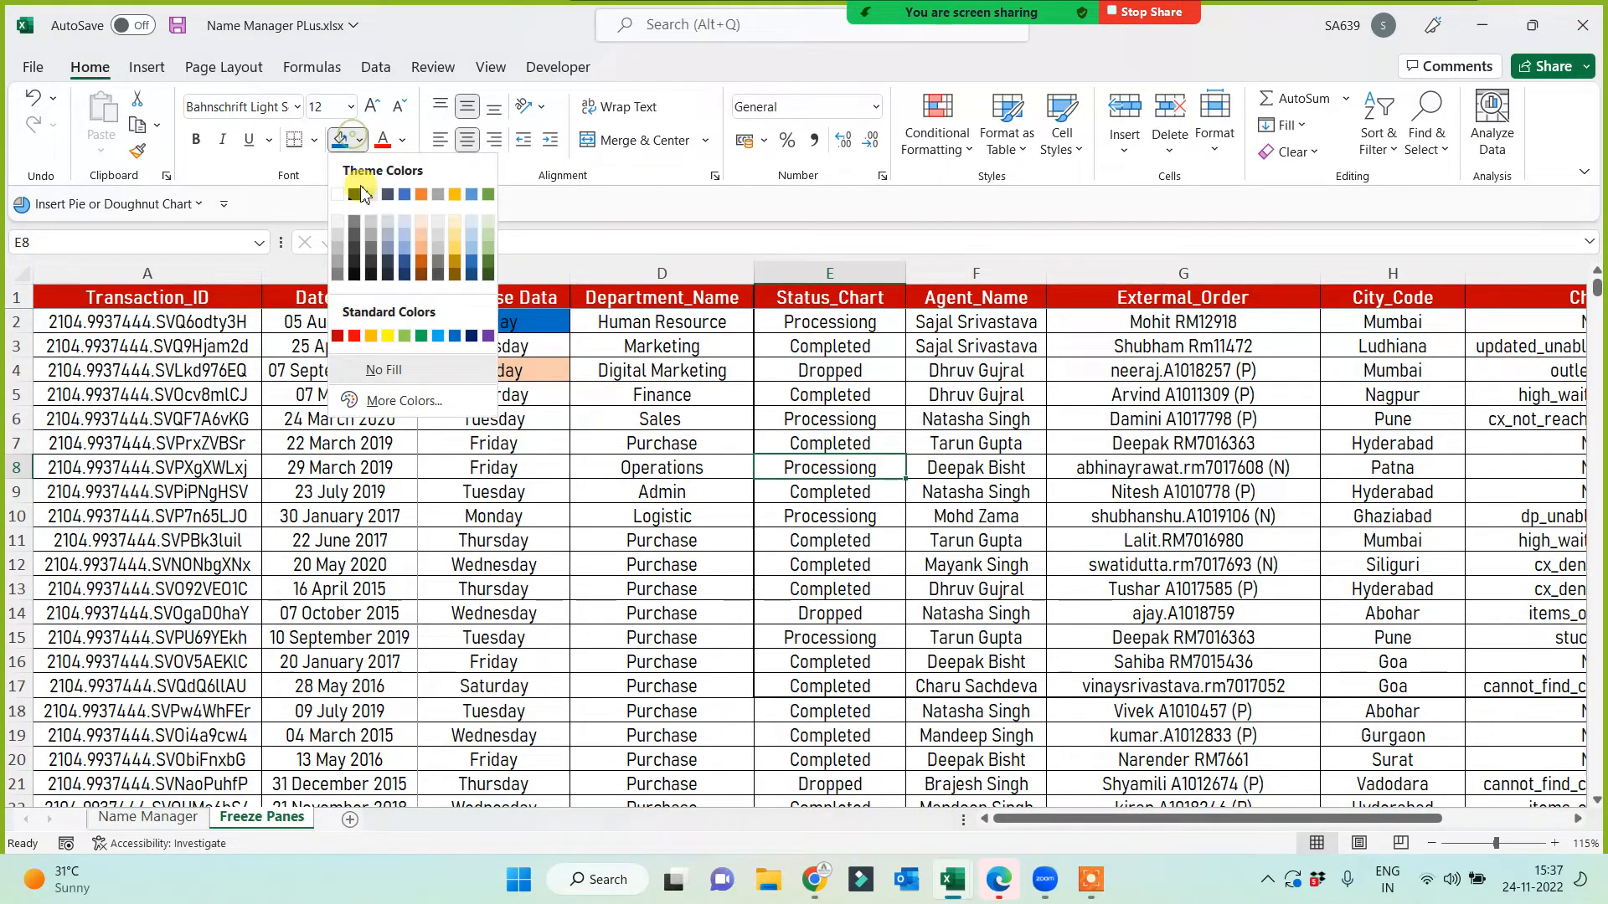
click(388, 336)
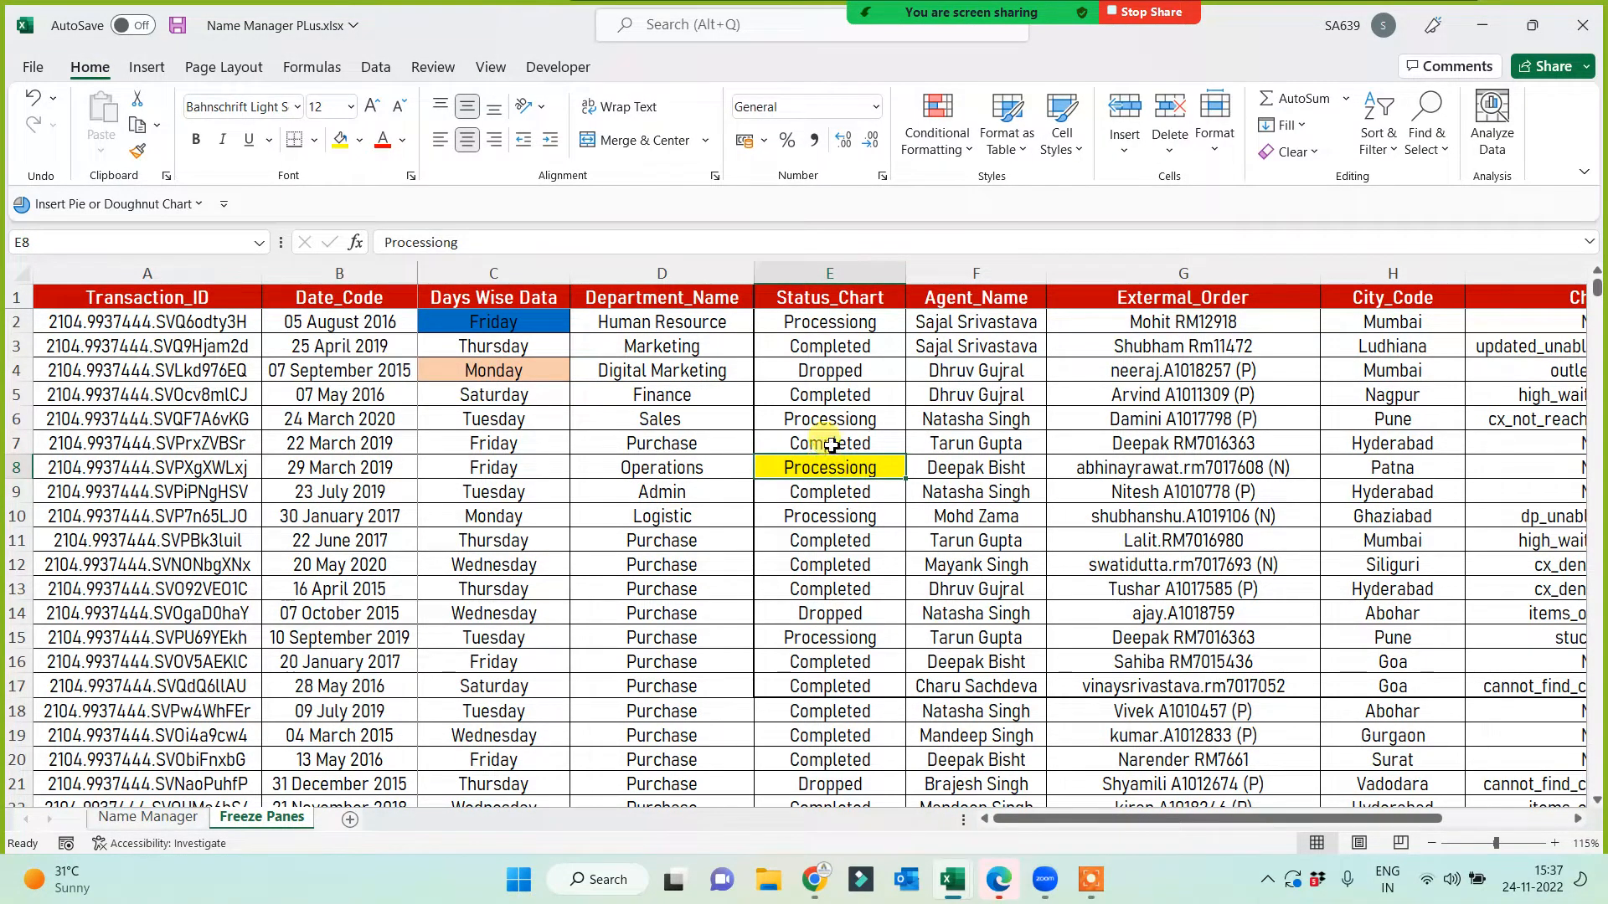
Step: Mark the rows above and columns left of E8, then reselect E8 as the freeze point
drag(831, 445, 829, 297)
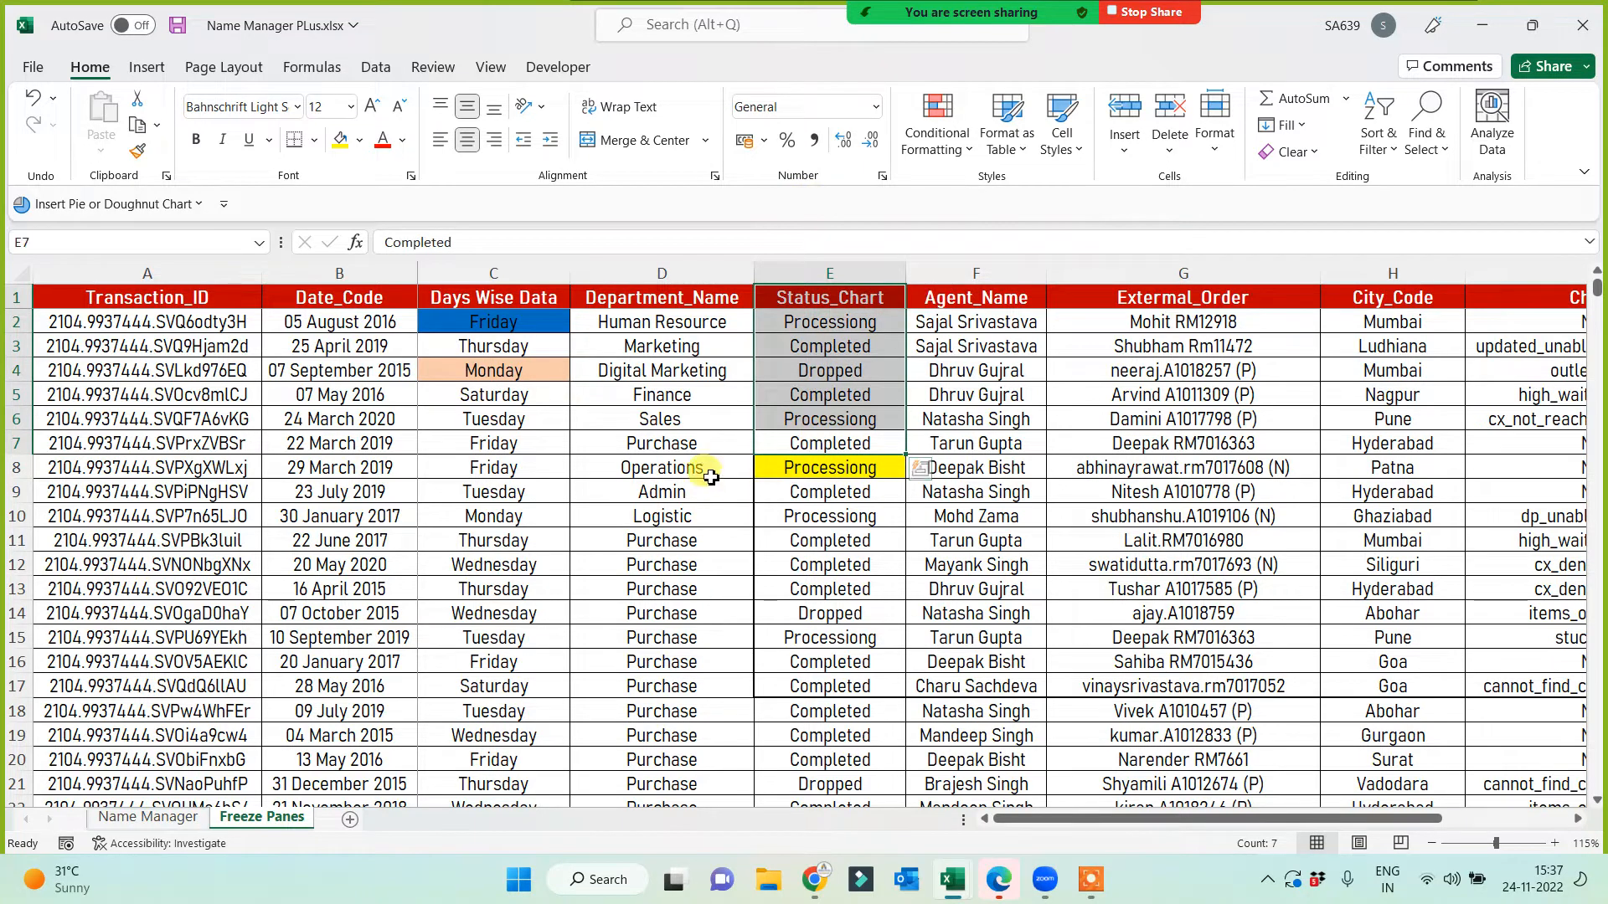
drag(711, 478, 142, 443)
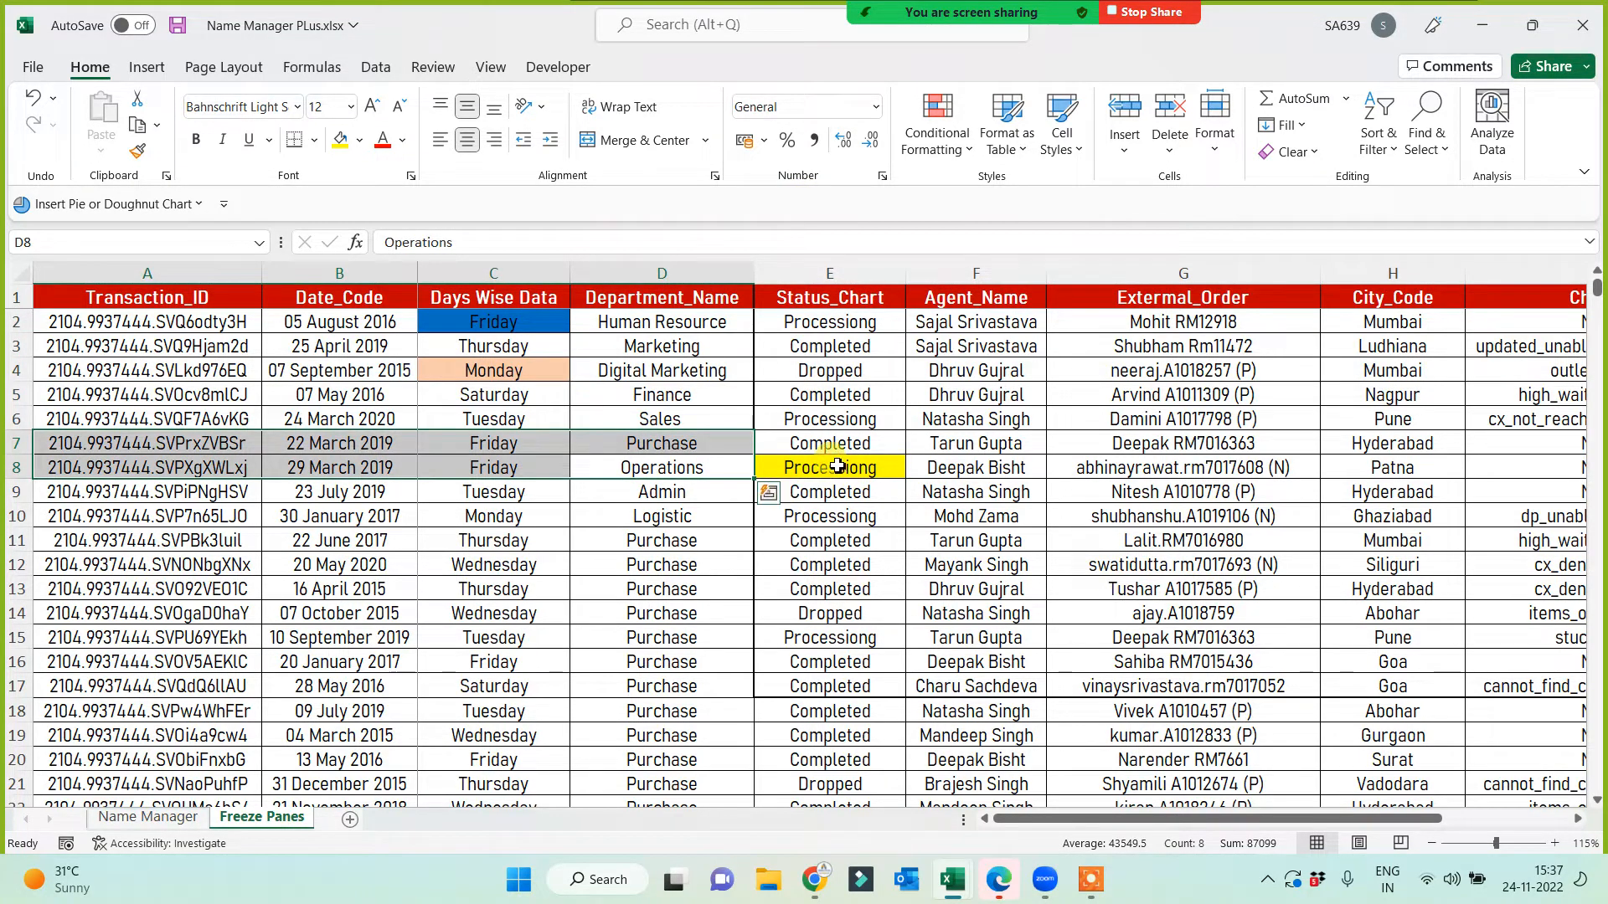
click(837, 466)
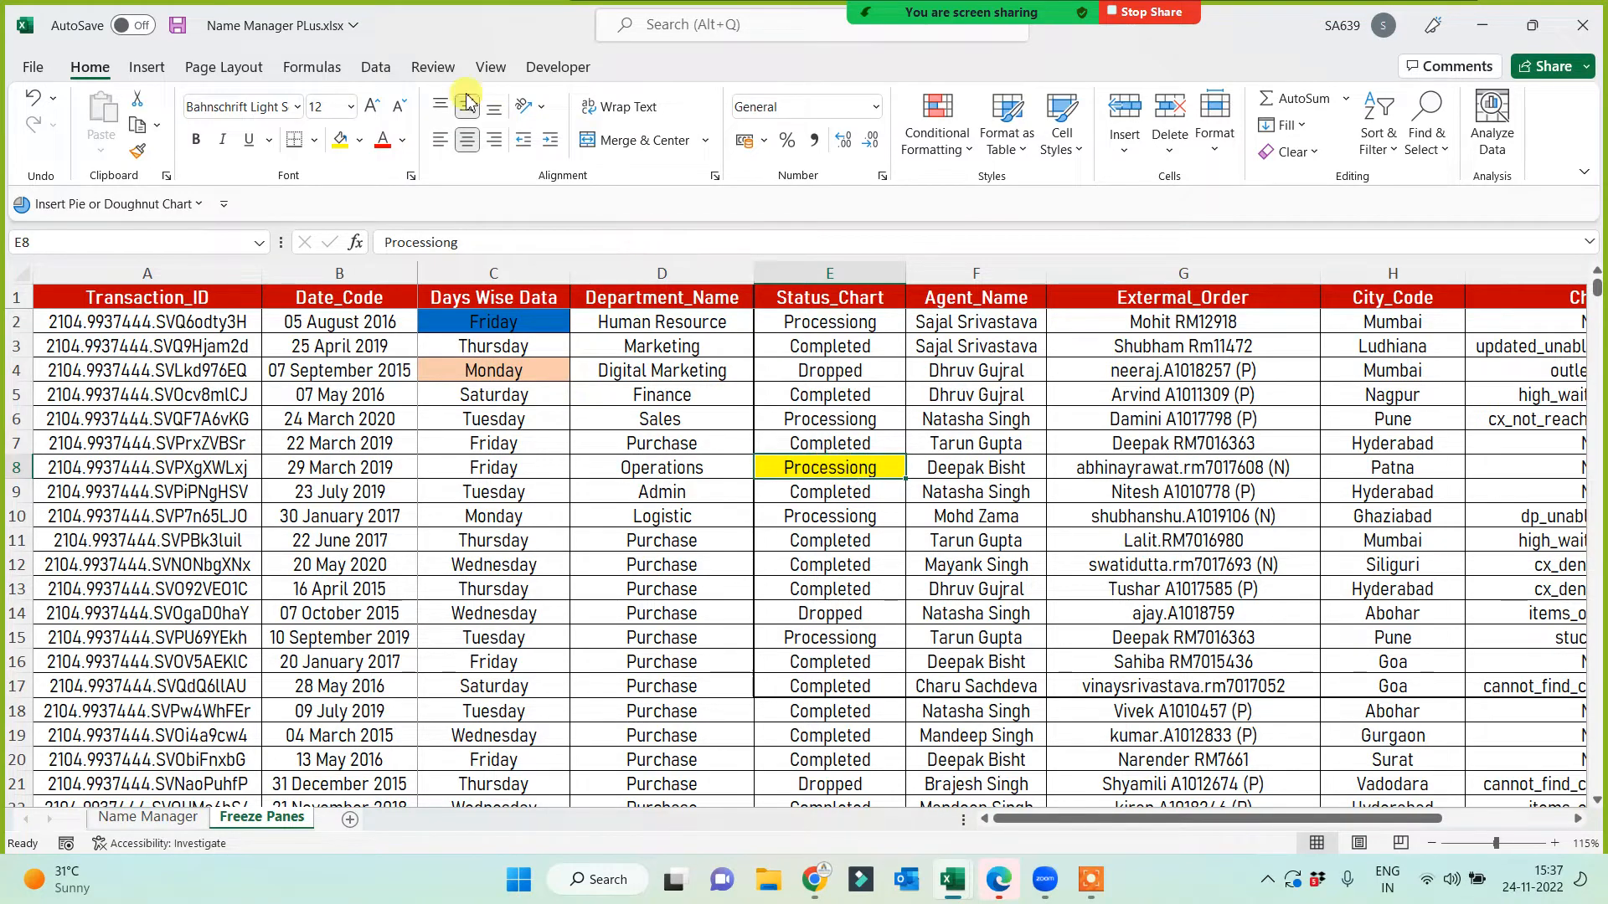
Step: Remove the C2 freeze and freeze panes at E8 instead
click(488, 68)
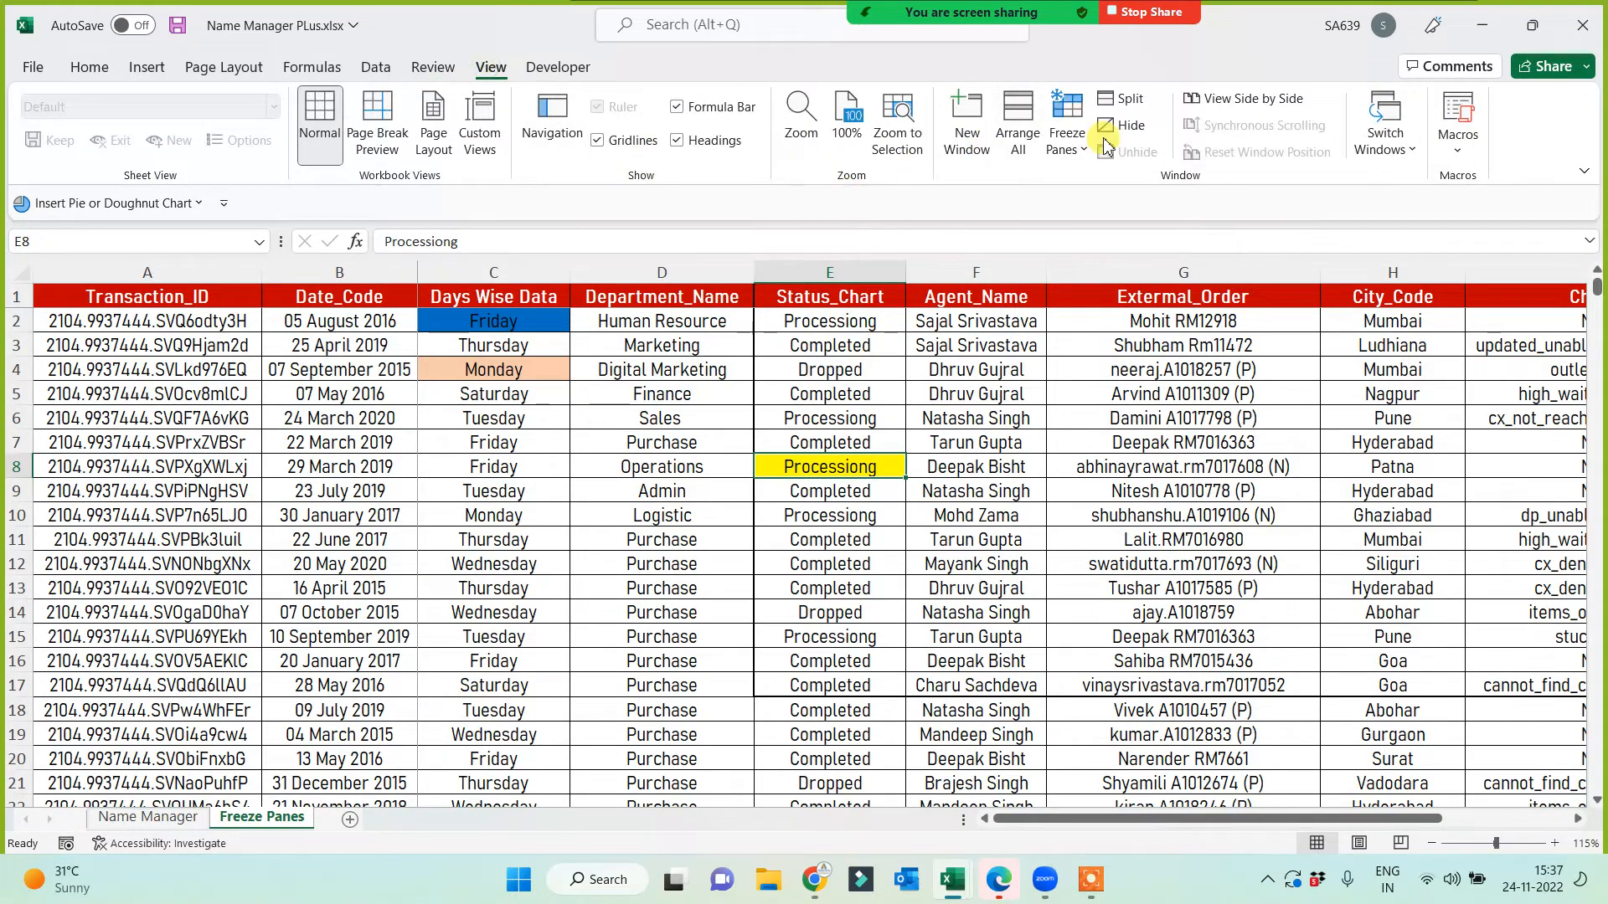
click(1065, 129)
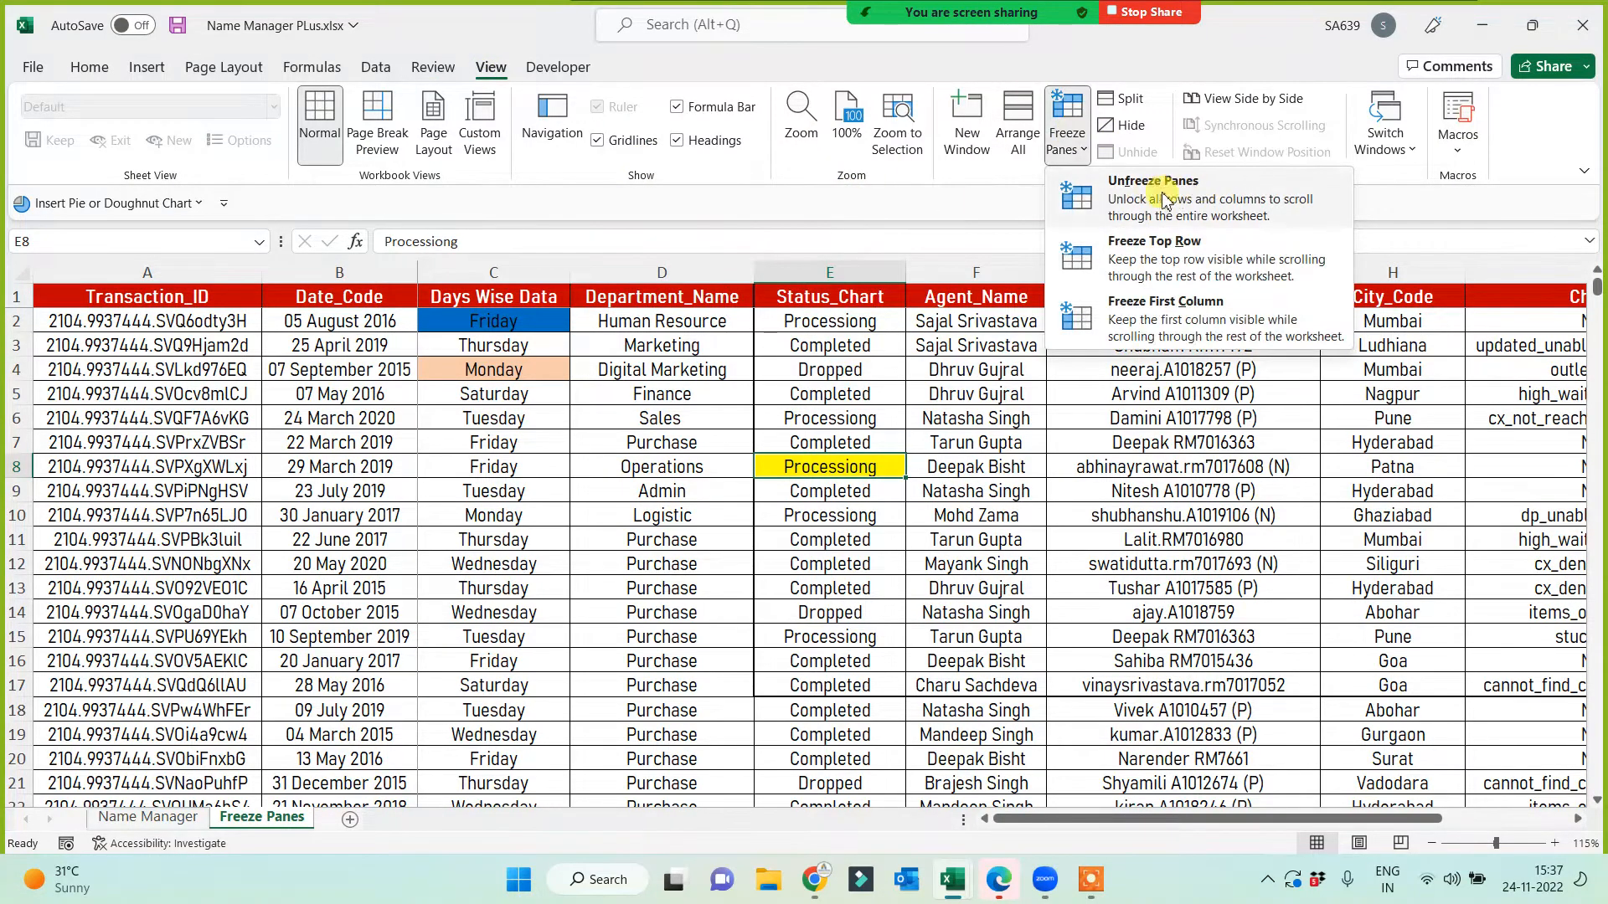
click(1123, 208)
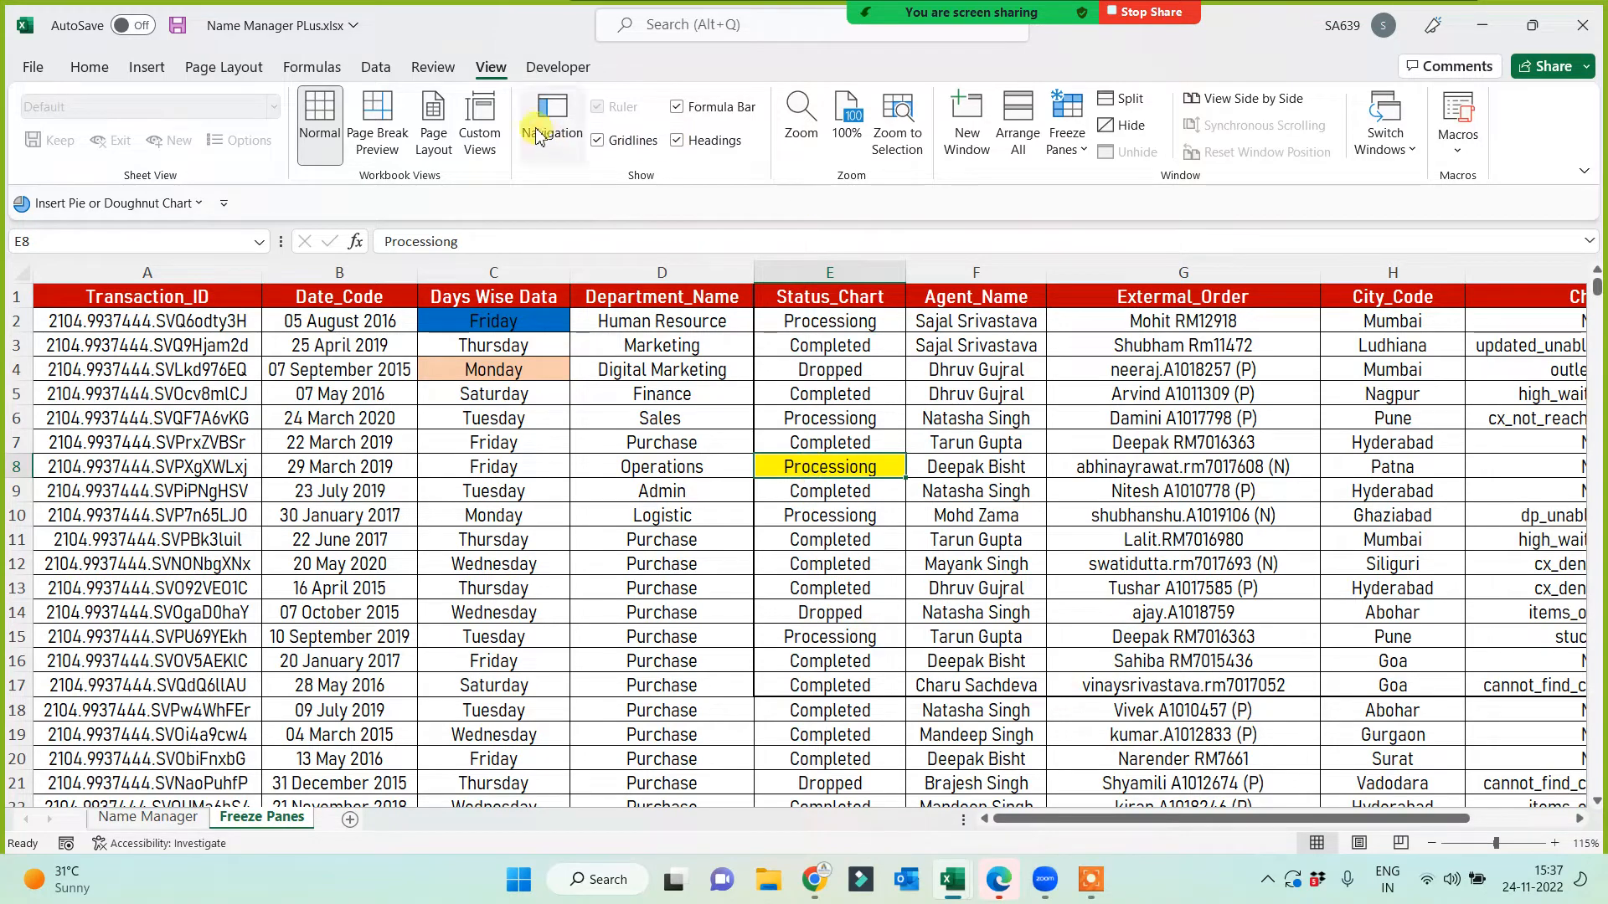
click(1066, 138)
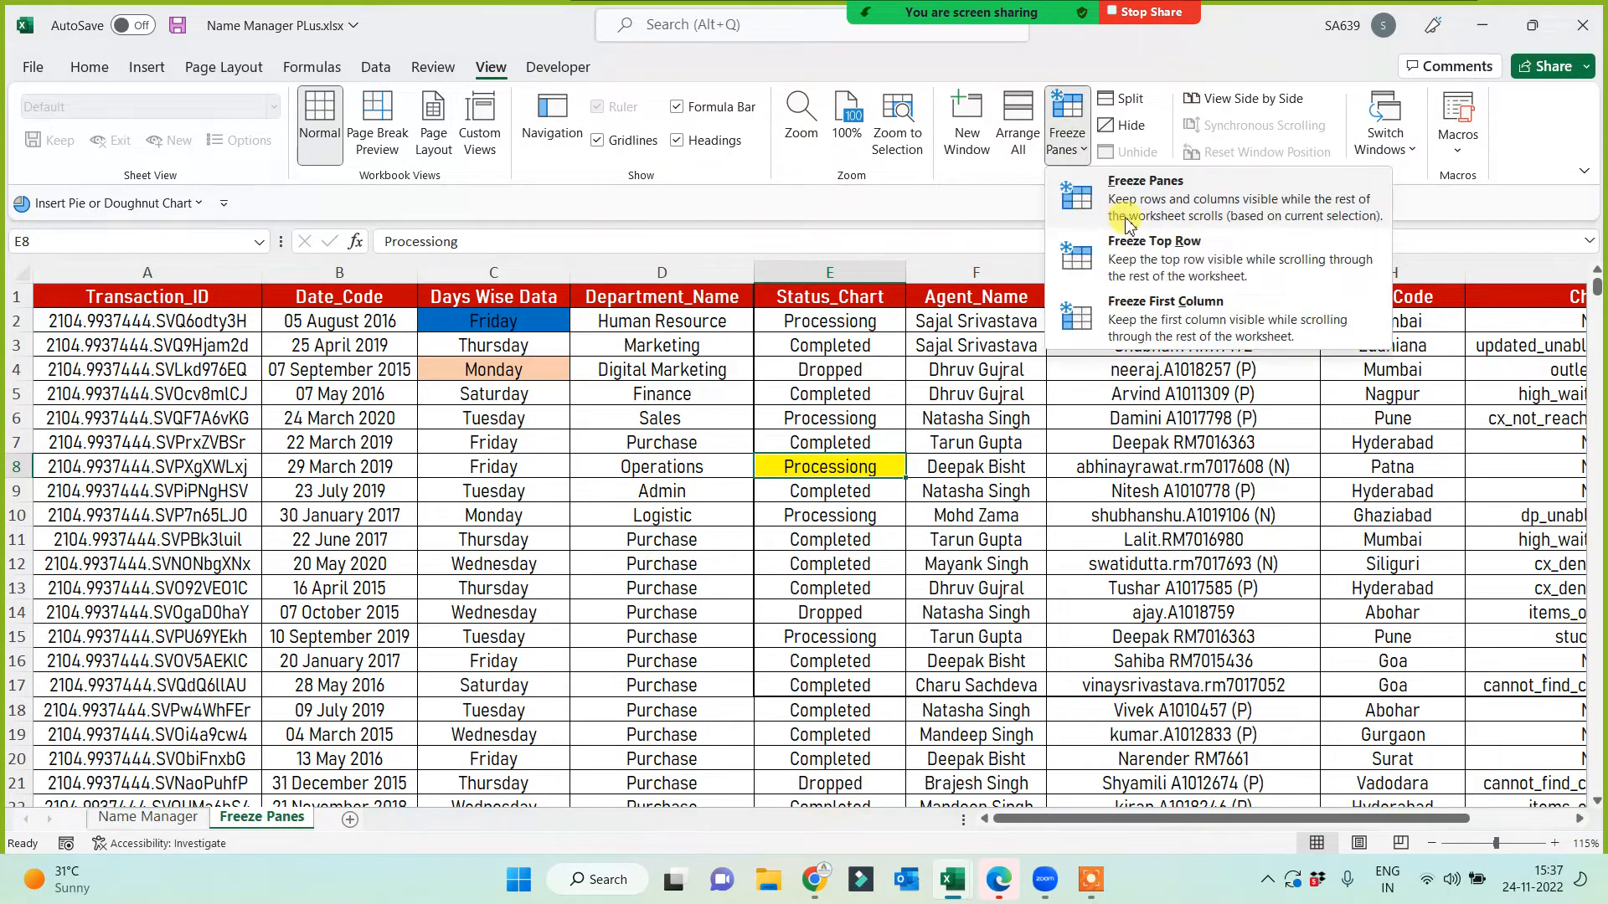
click(1141, 198)
Step: Scroll and arrow along row 8 to confirm rows 1–7 and columns A–D stay fixed
scroll(974, 503, down, 8)
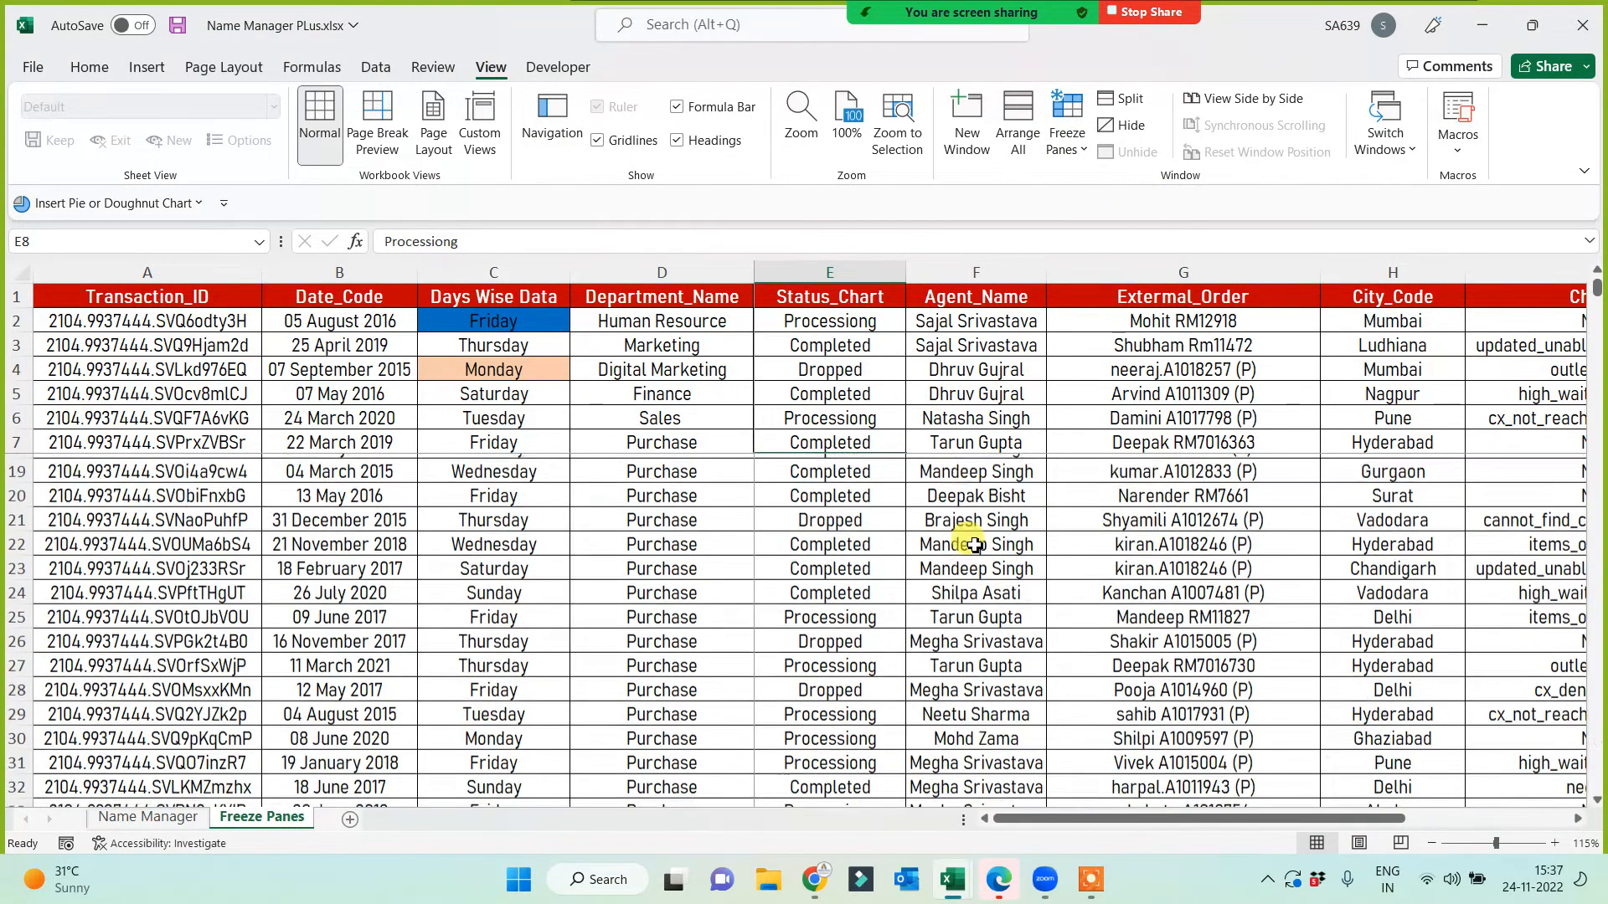
scroll(975, 557, down, 4)
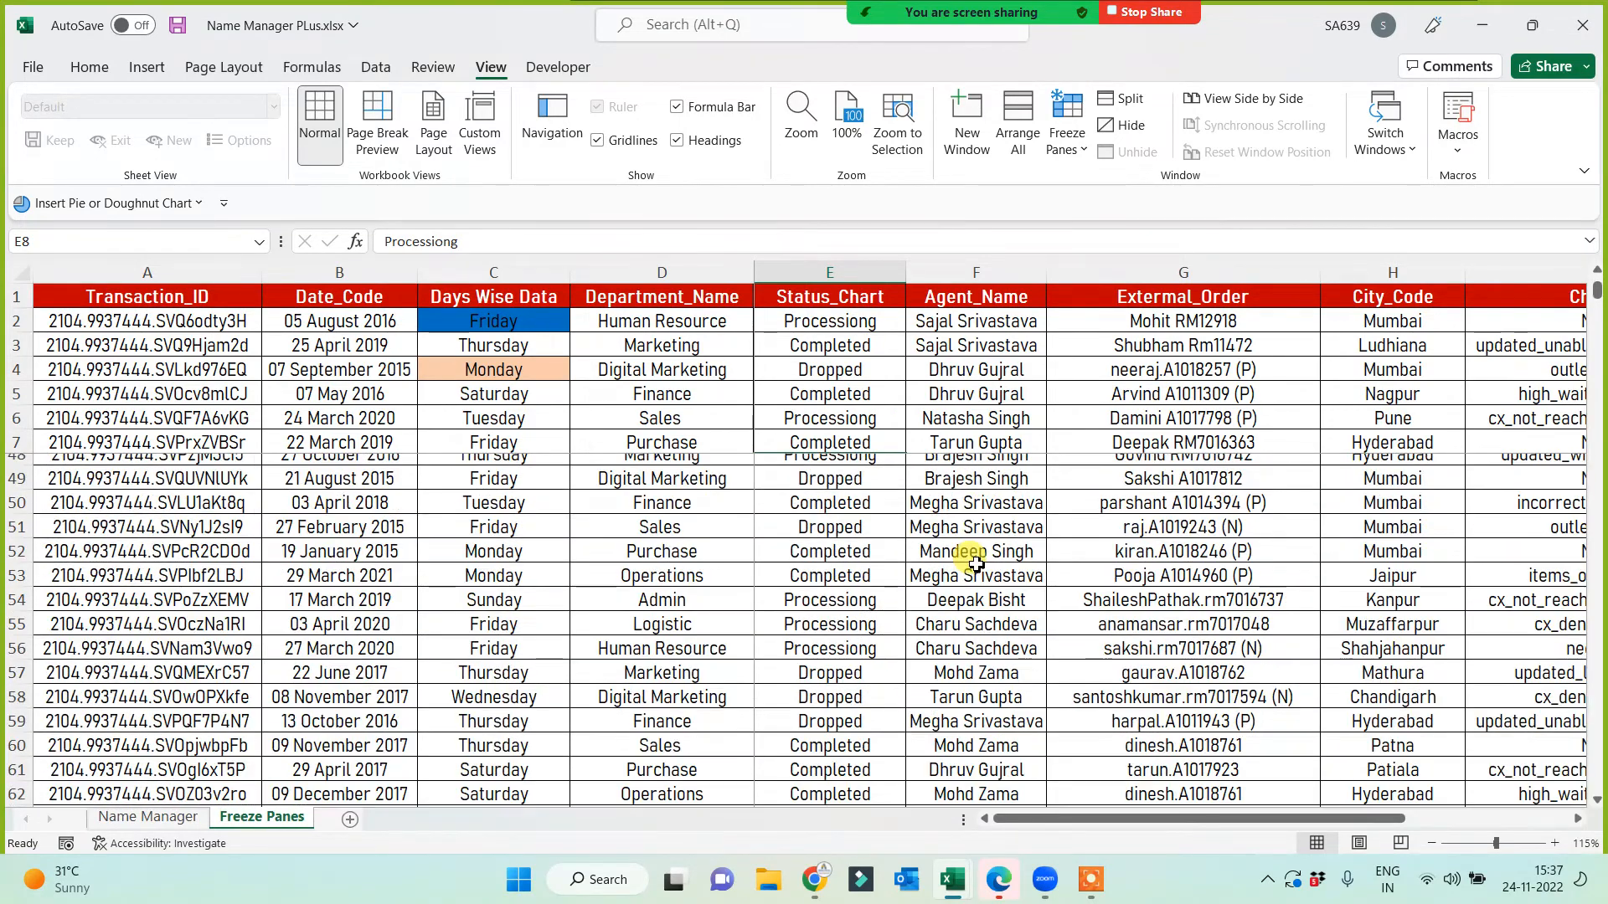
scroll(976, 564, up, 12)
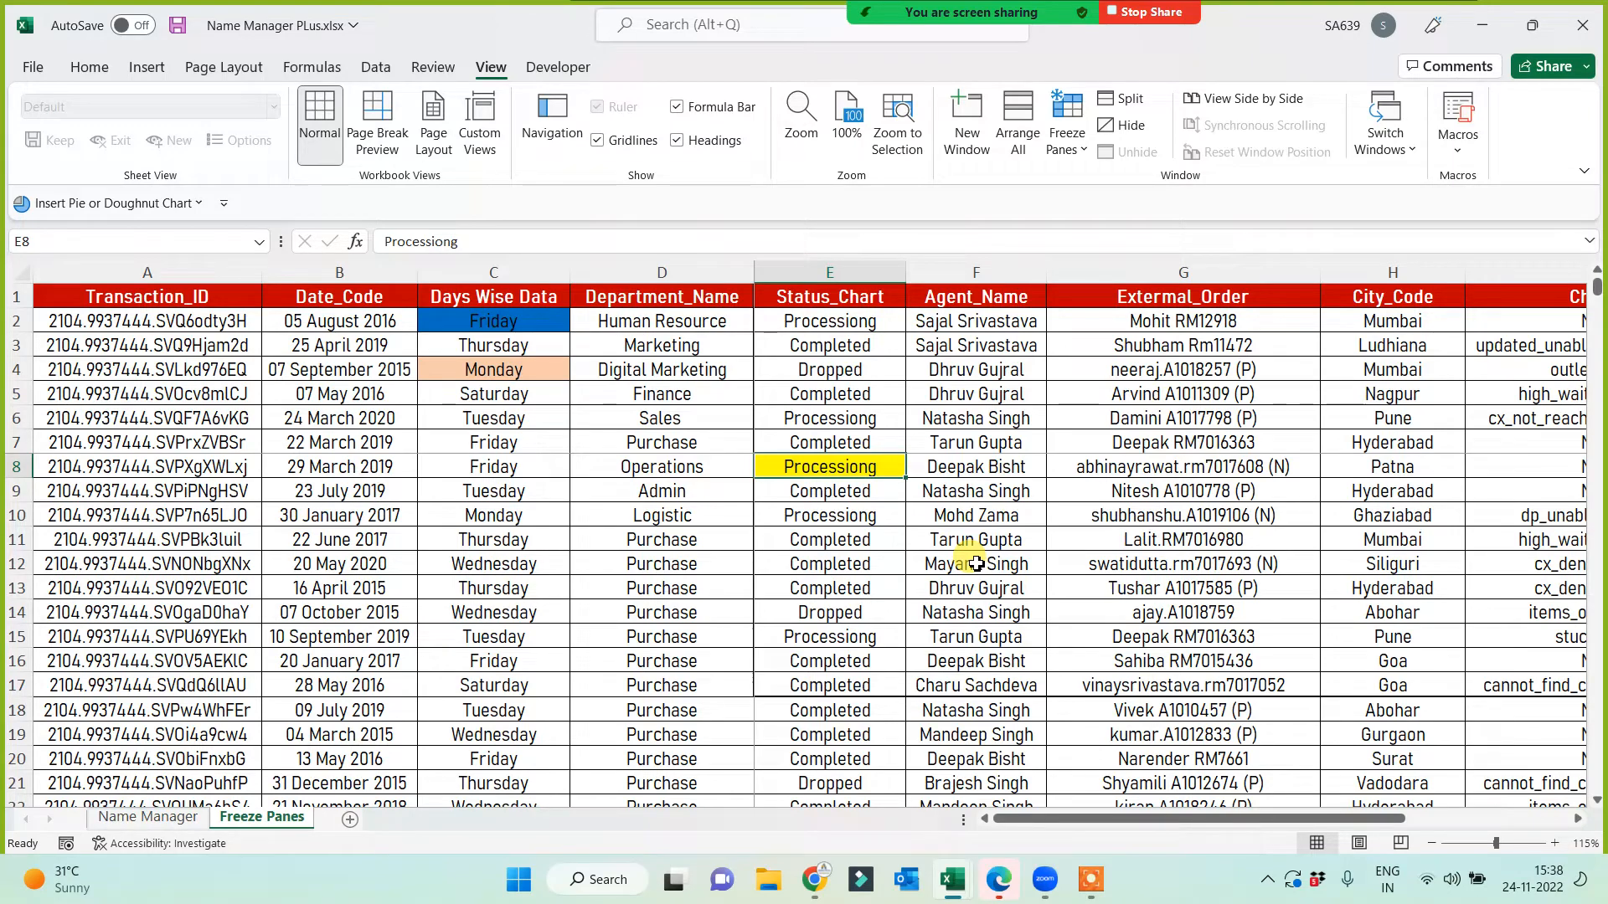
key(Right)
key(Right)
key(Right)
key(Right)
key(Right)
key(Right)
key(Right)
key(Right)
key(Right)
key(Right)
key(Right)
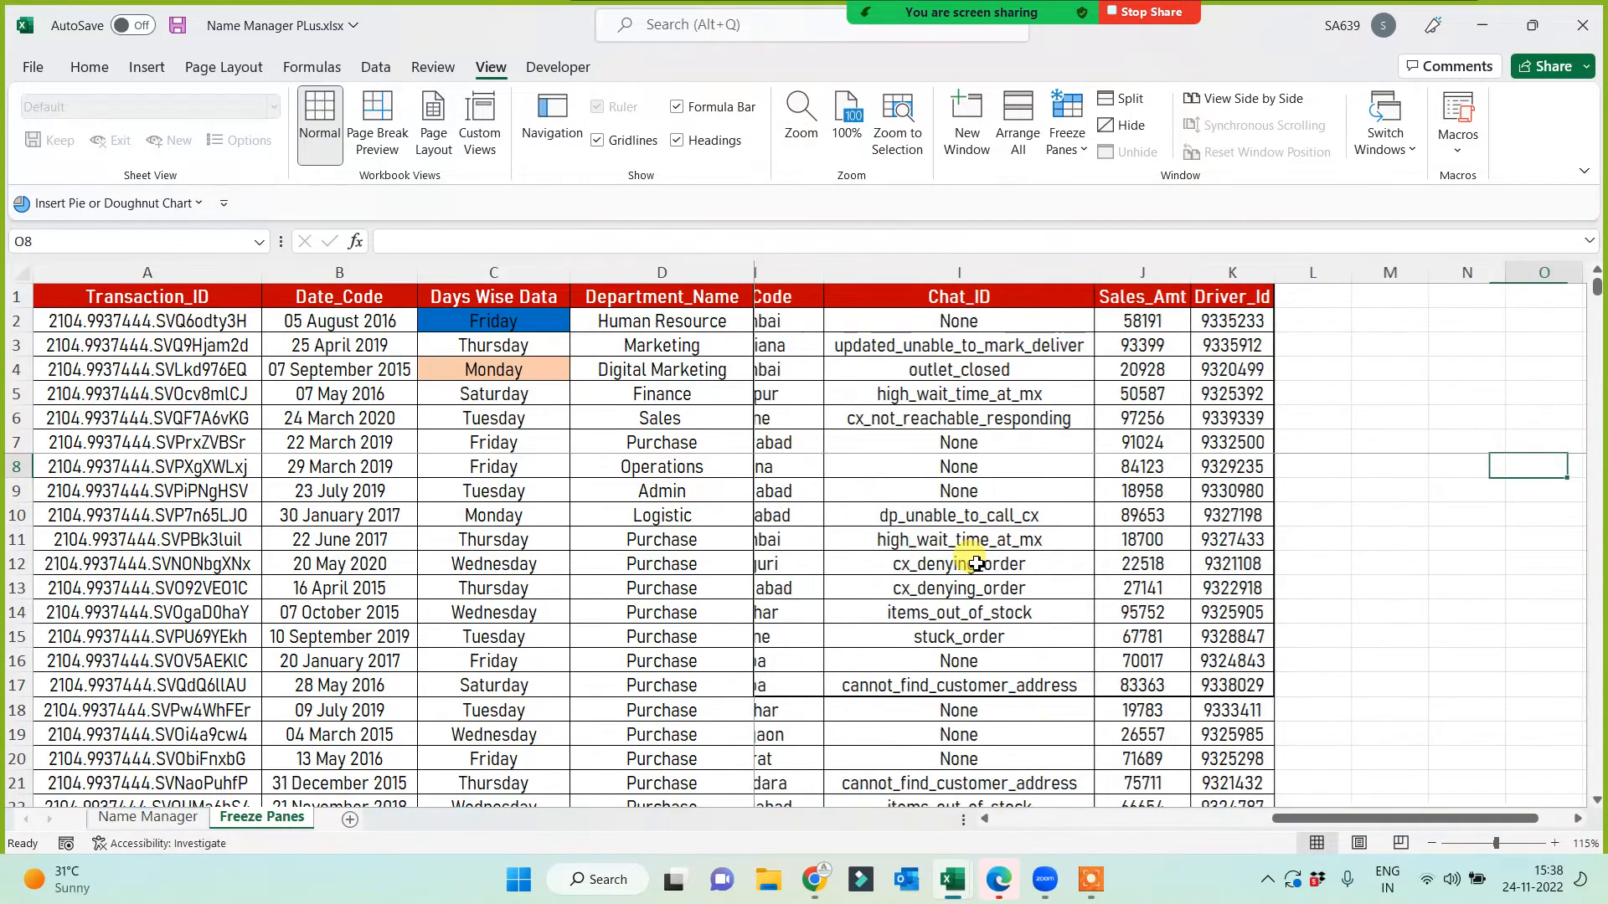
key(Left)
key(Left)
key(Left)
key(Left)
key(Left)
key(Left)
key(Left)
key(Left)
key(Left)
key(Left)
key(Left)
key(Left)
key(Left)
key(Left)
key(Left)
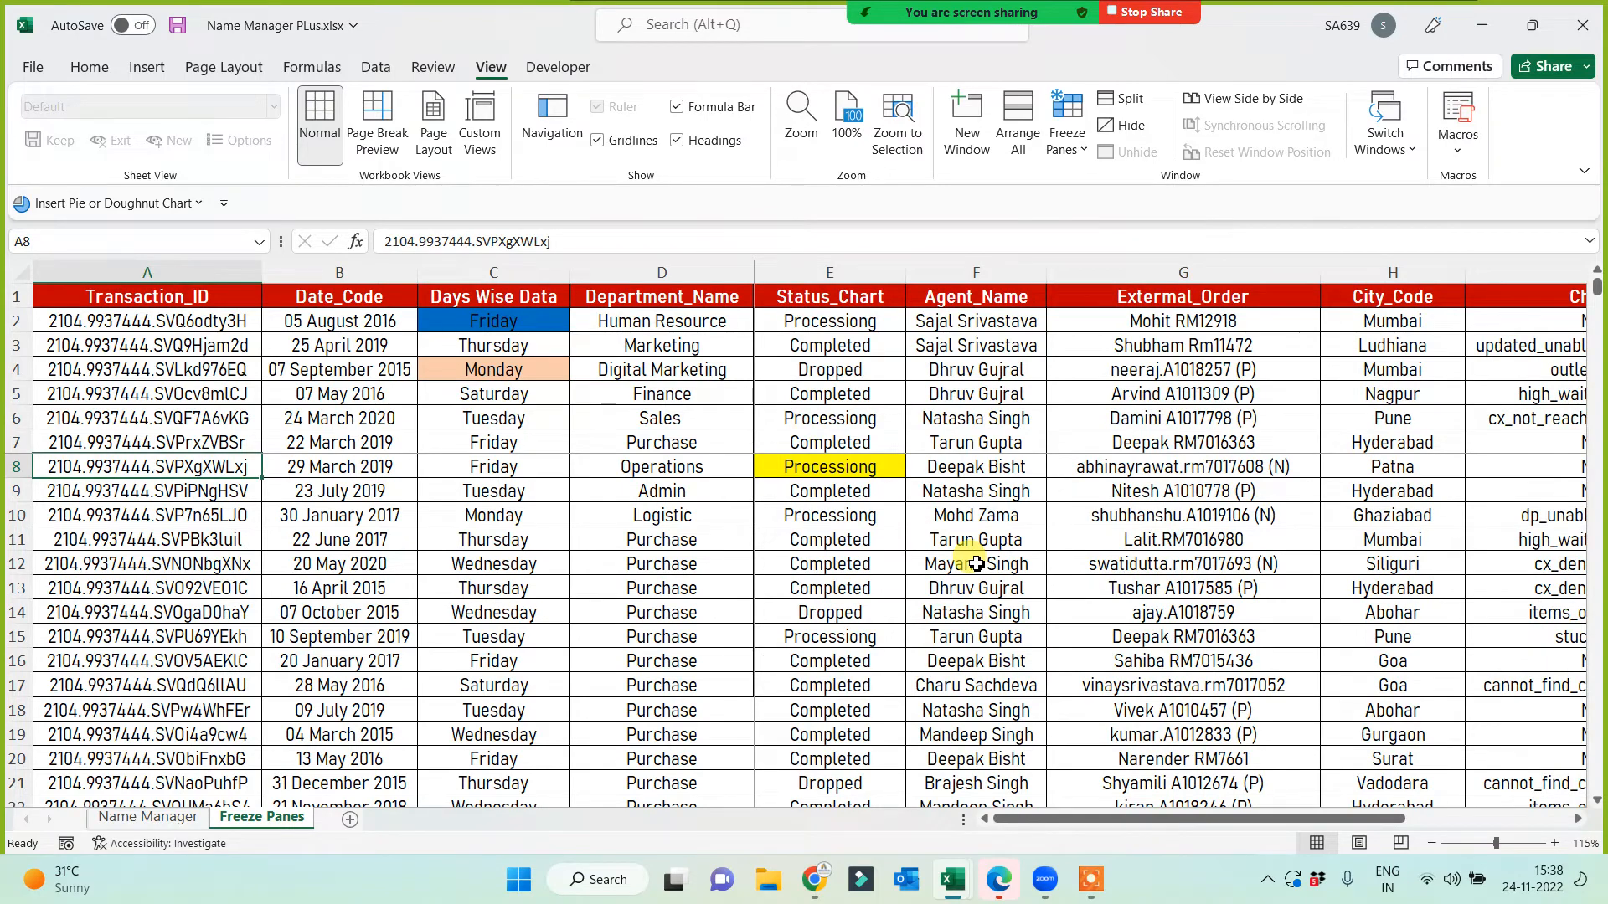
key(Right)
key(Right)
key(Right)
key(Right)
key(Right)
key(Right)
key(Right)
key(Right)
key(Right)
key(Right)
key(Right)
key(Right)
key(Right)
key(Right)
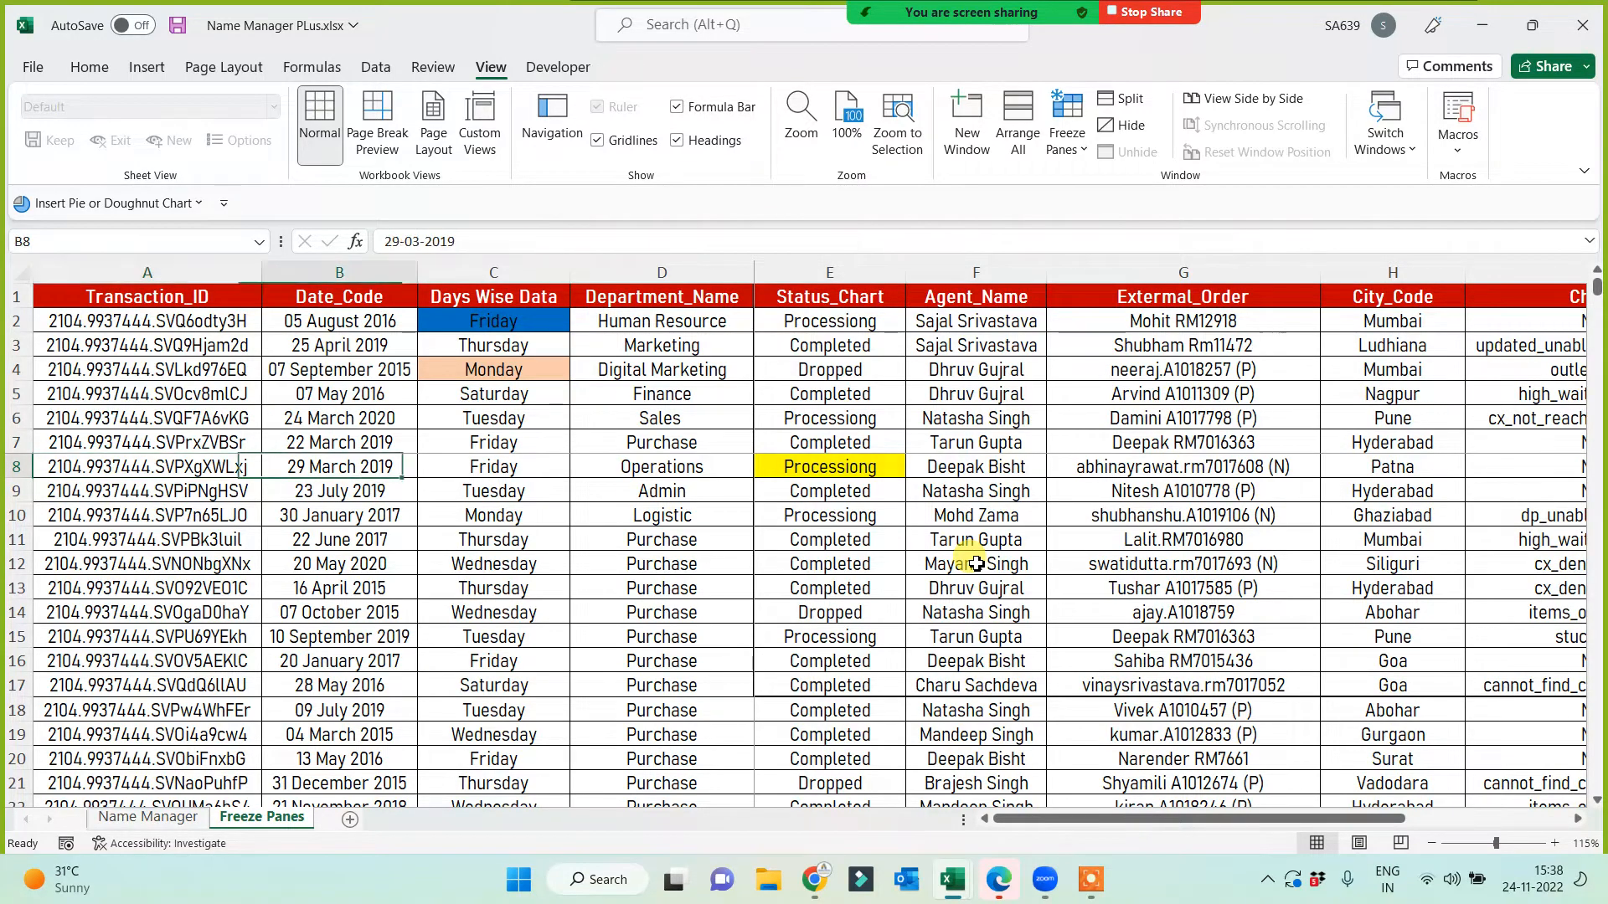
key(Right)
key(Right)
key(Right)
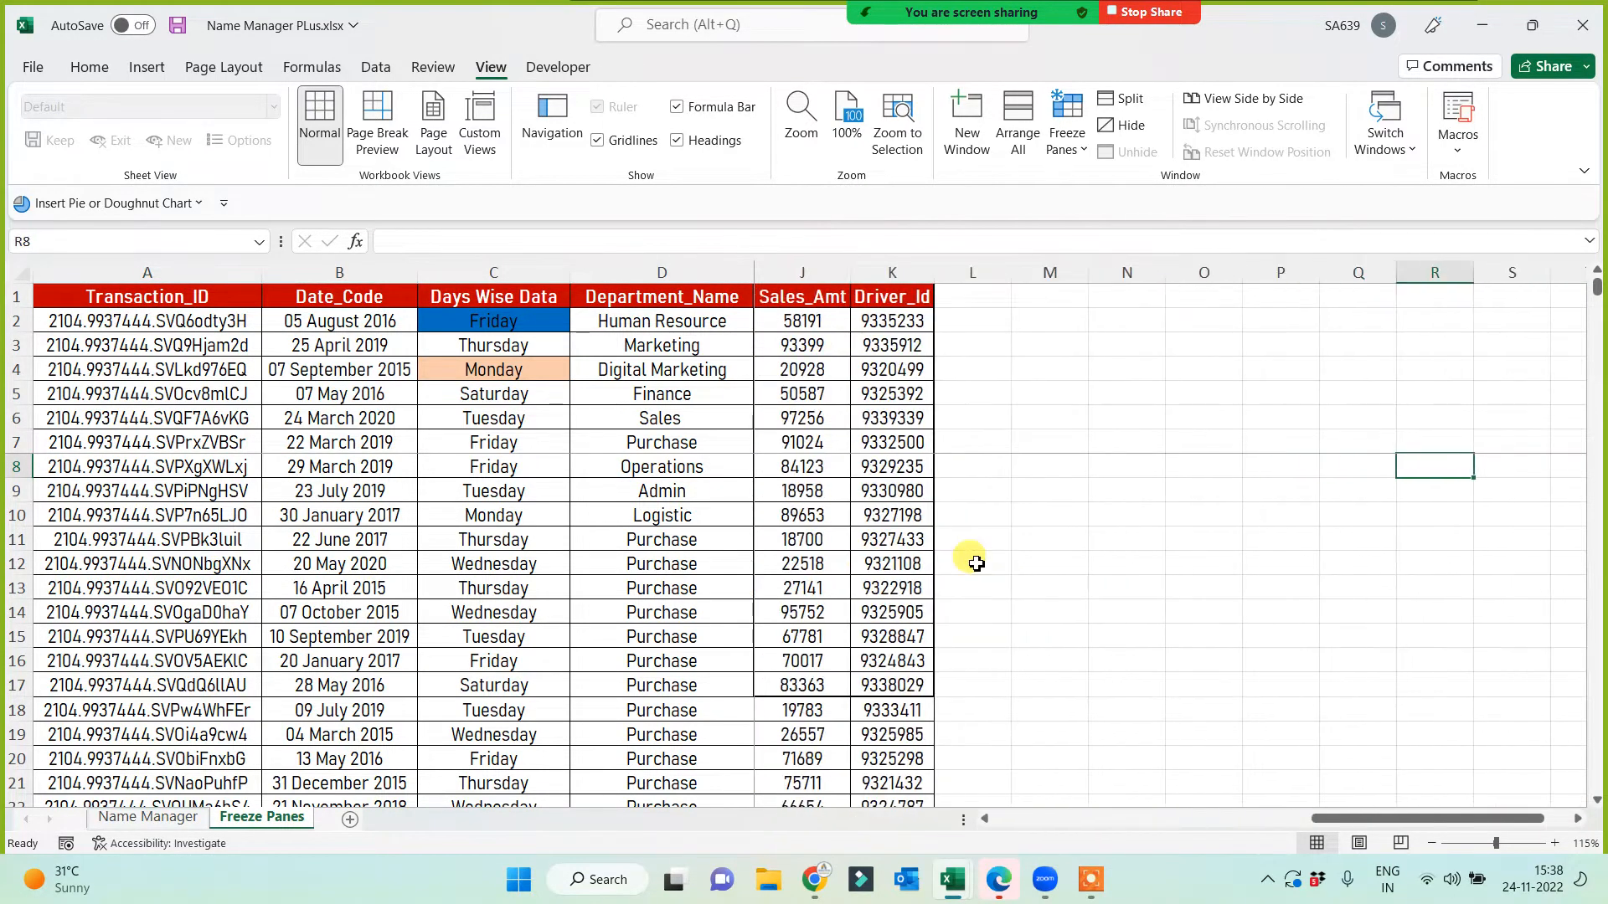
click(1100, 399)
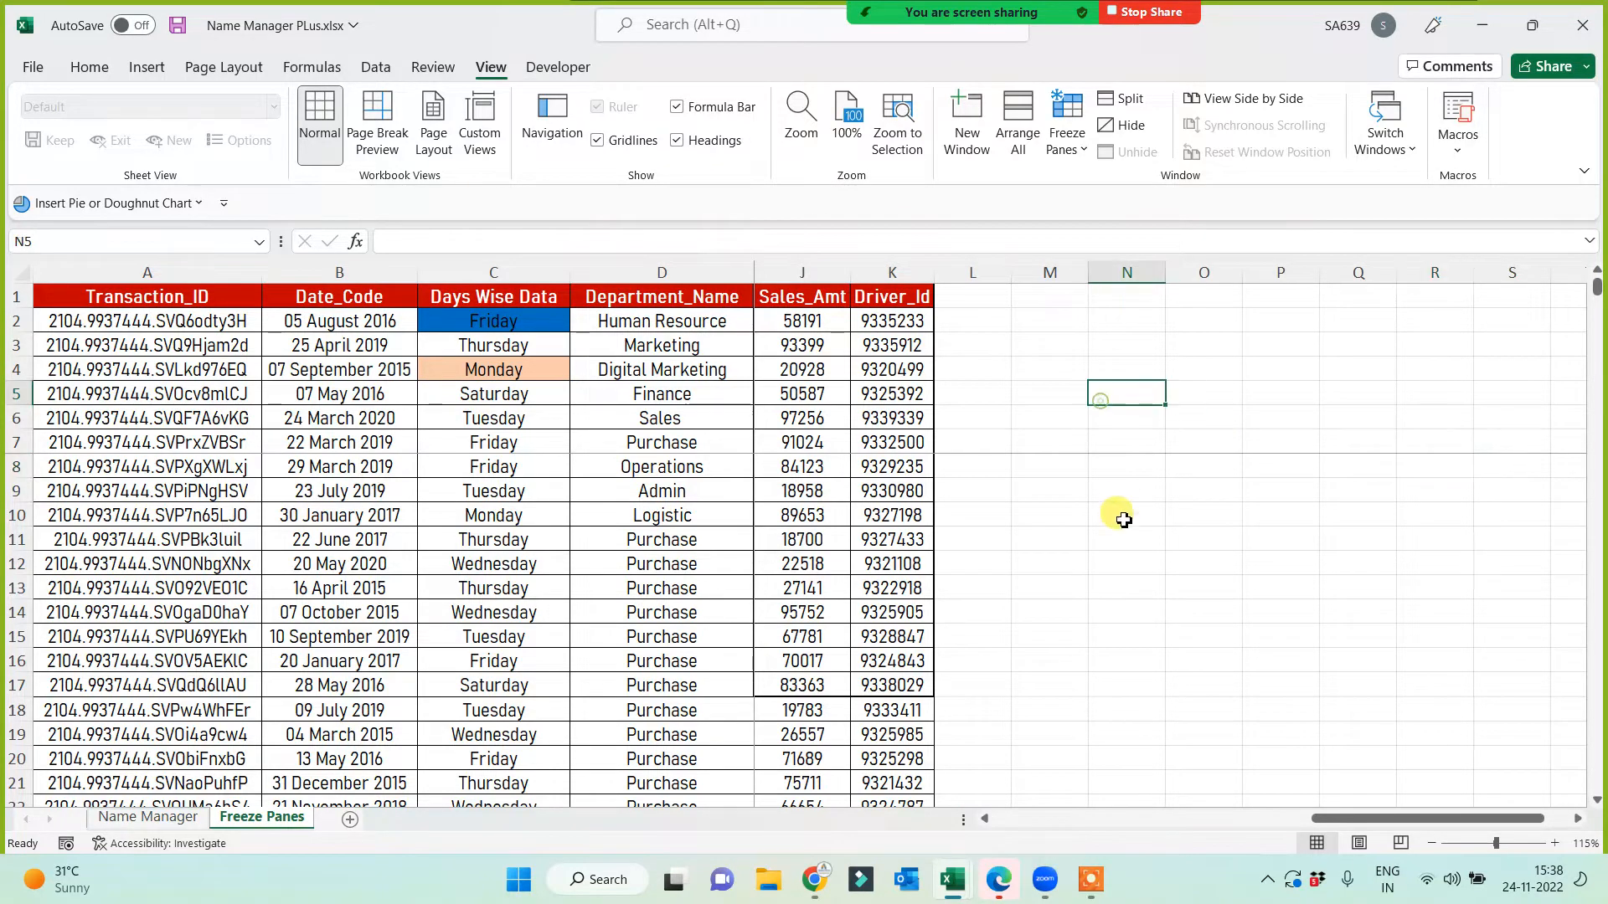
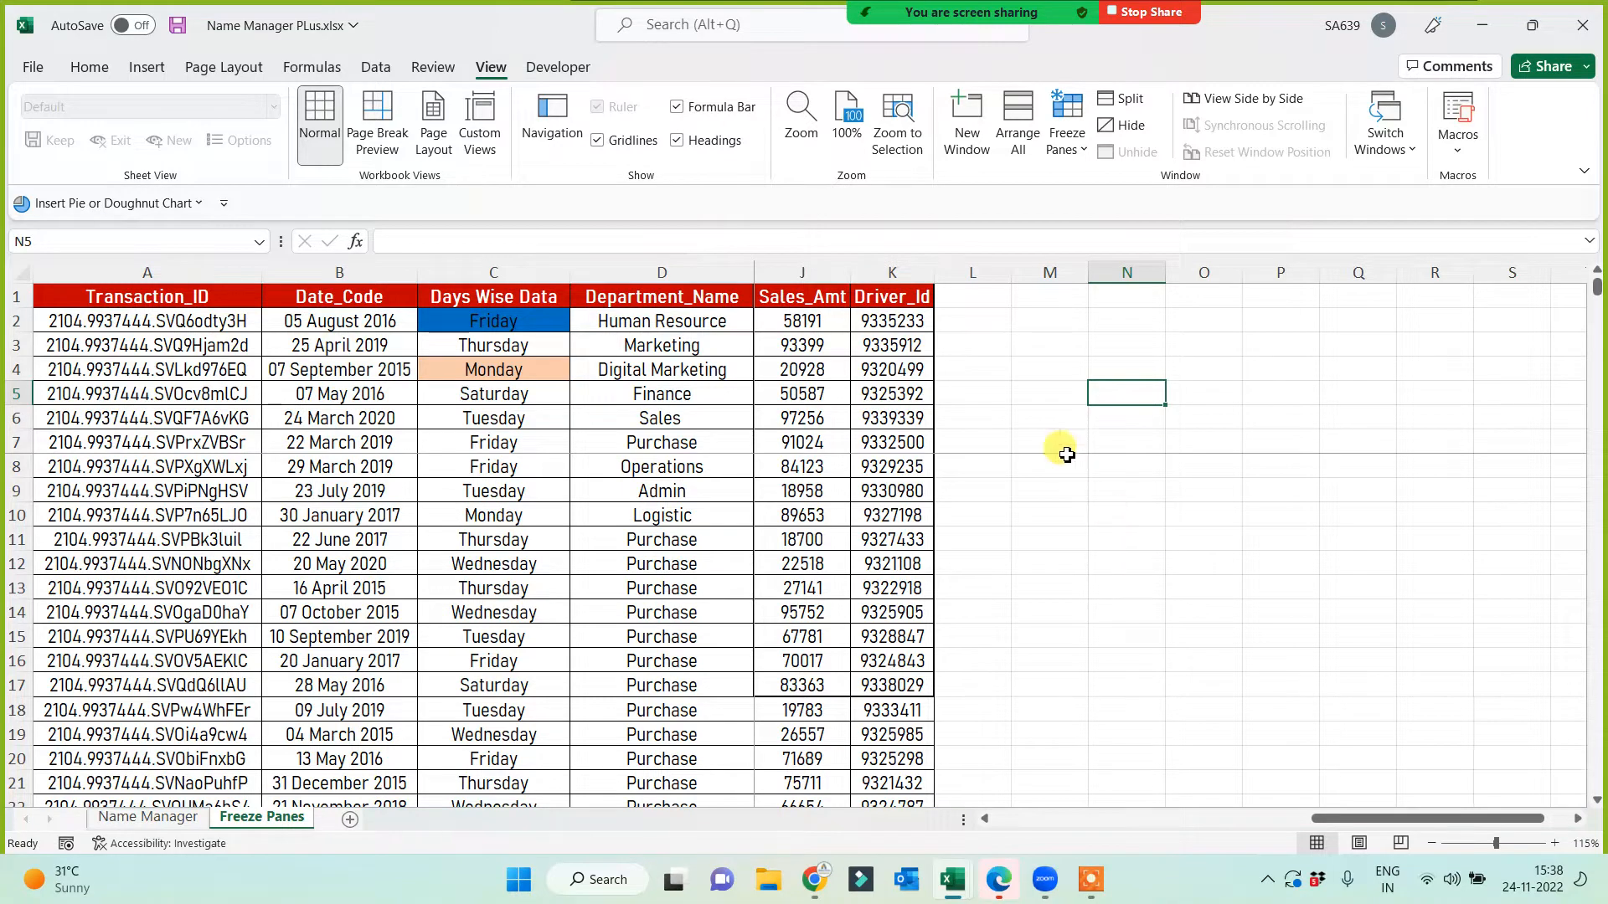
Step: Select a few blocks of empty cells beside the table on the current sheet
drag(1016, 344, 1332, 564)
drag(1028, 300, 1298, 294)
drag(1053, 330, 1220, 520)
click(1223, 522)
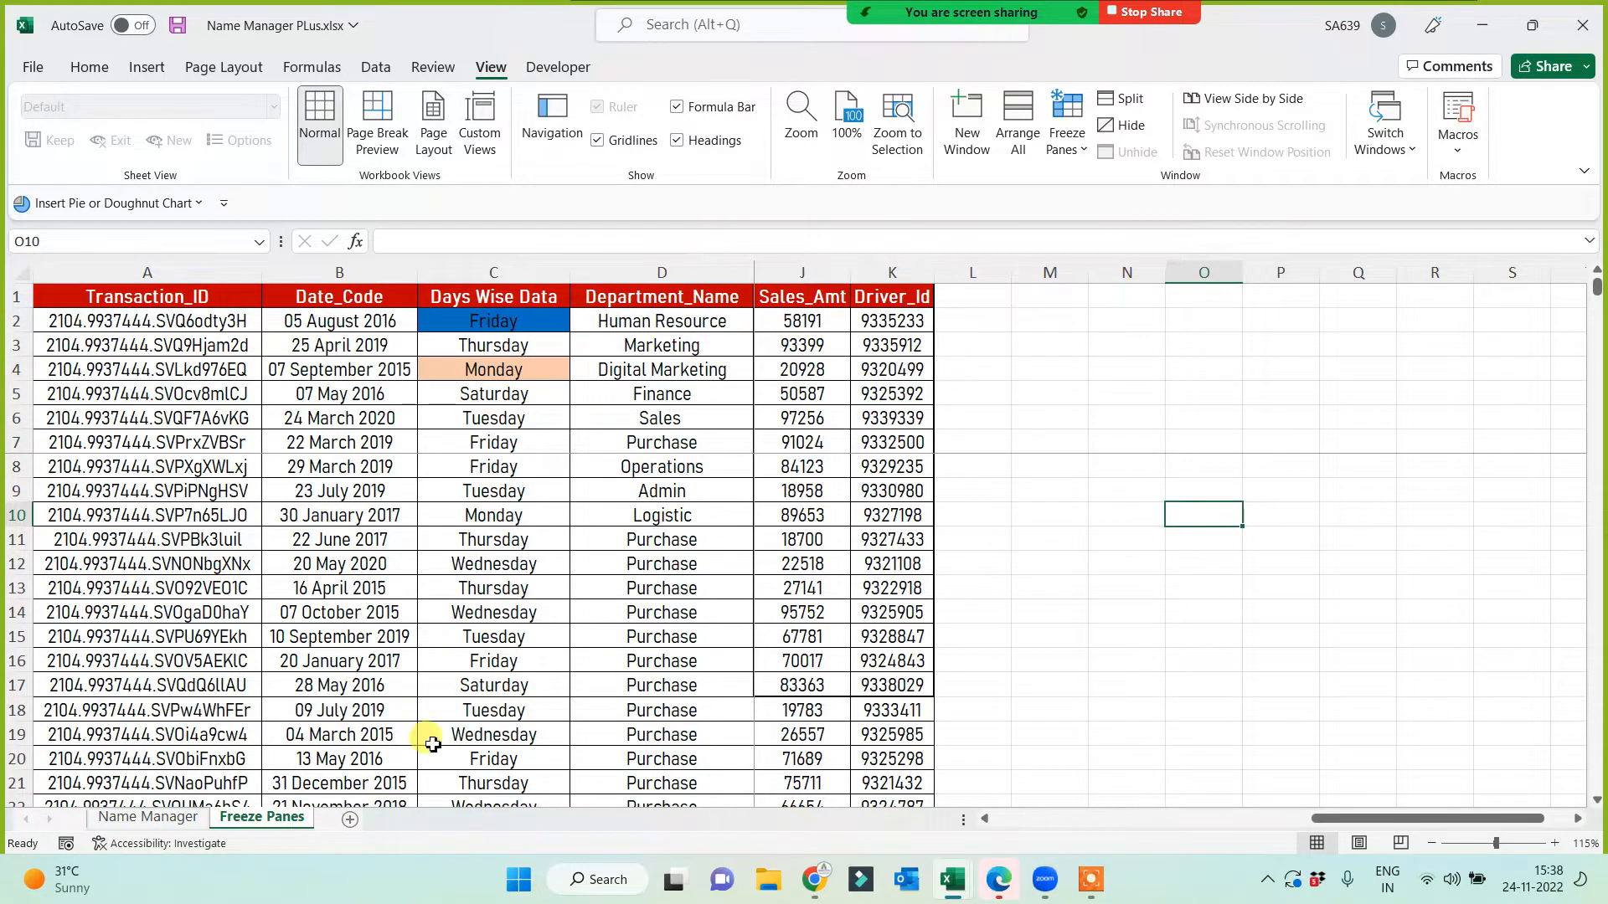
Step: On the Name Manager sheet, insert blank rows above the table and a blank column before it
click(138, 816)
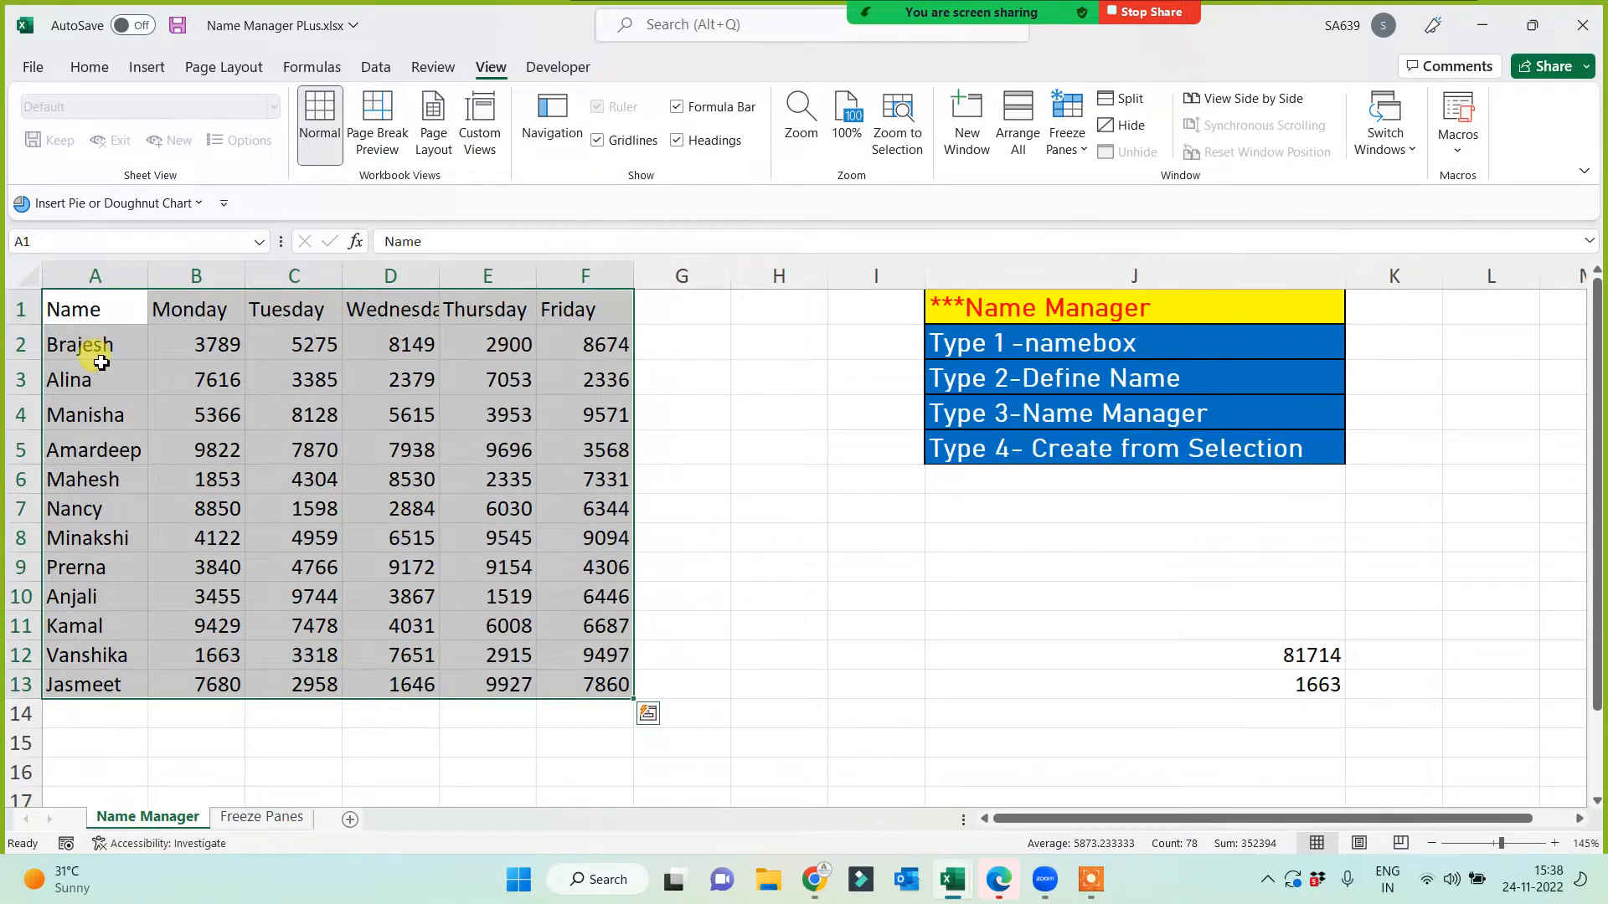
click(22, 311)
key(ctrl+shift+plus)
key(ctrl+shift+plus)
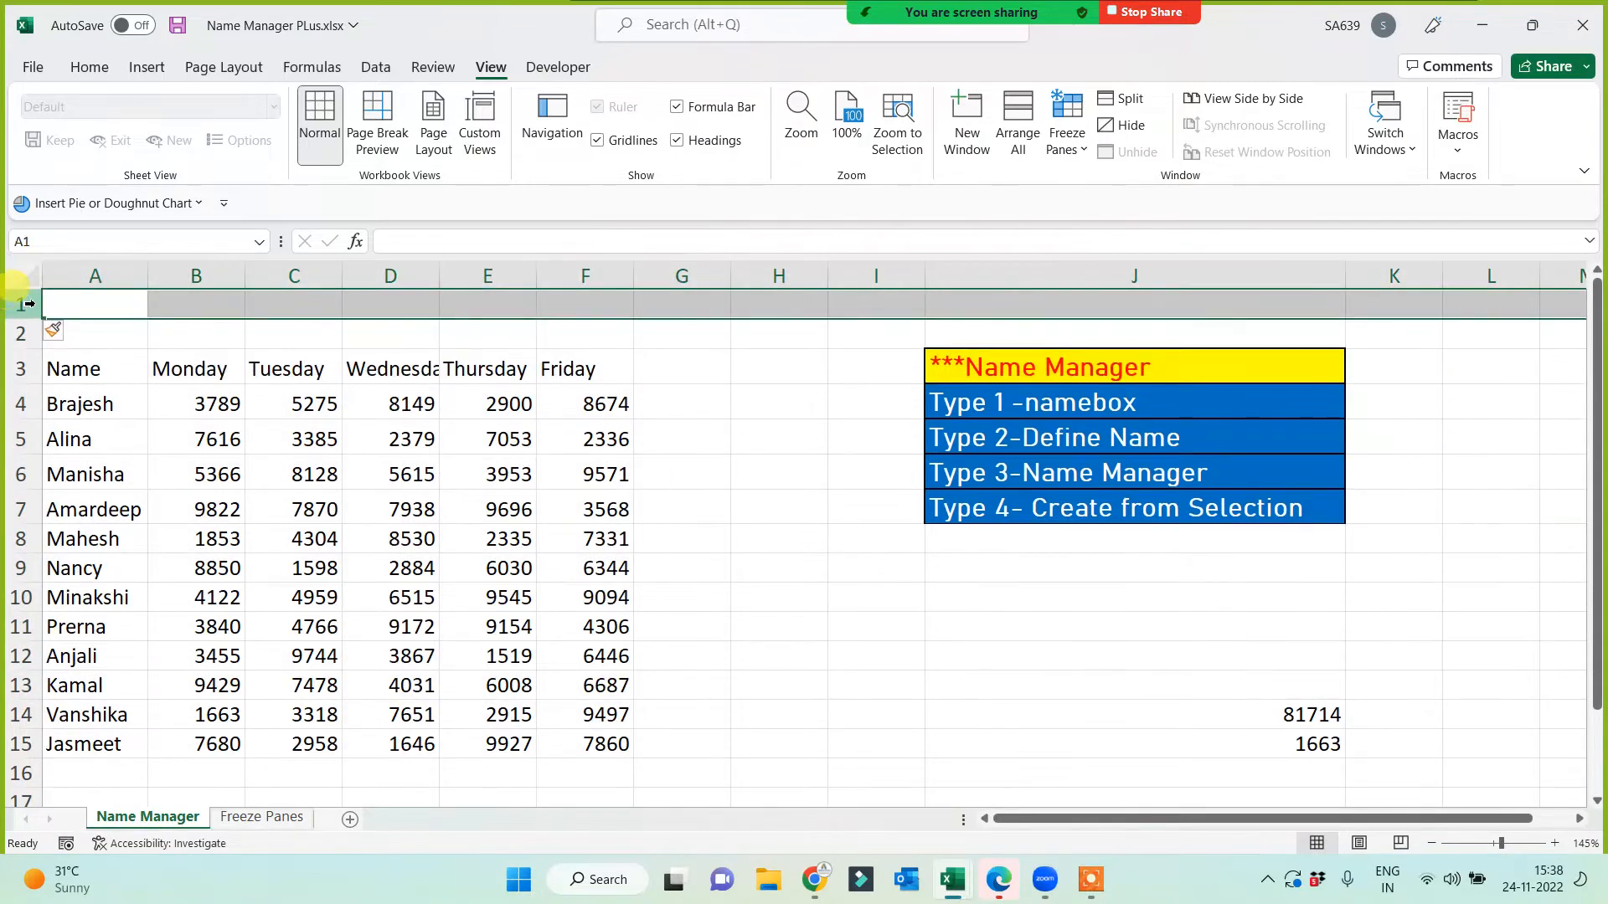
click(67, 277)
key(ctrl+shift+plus)
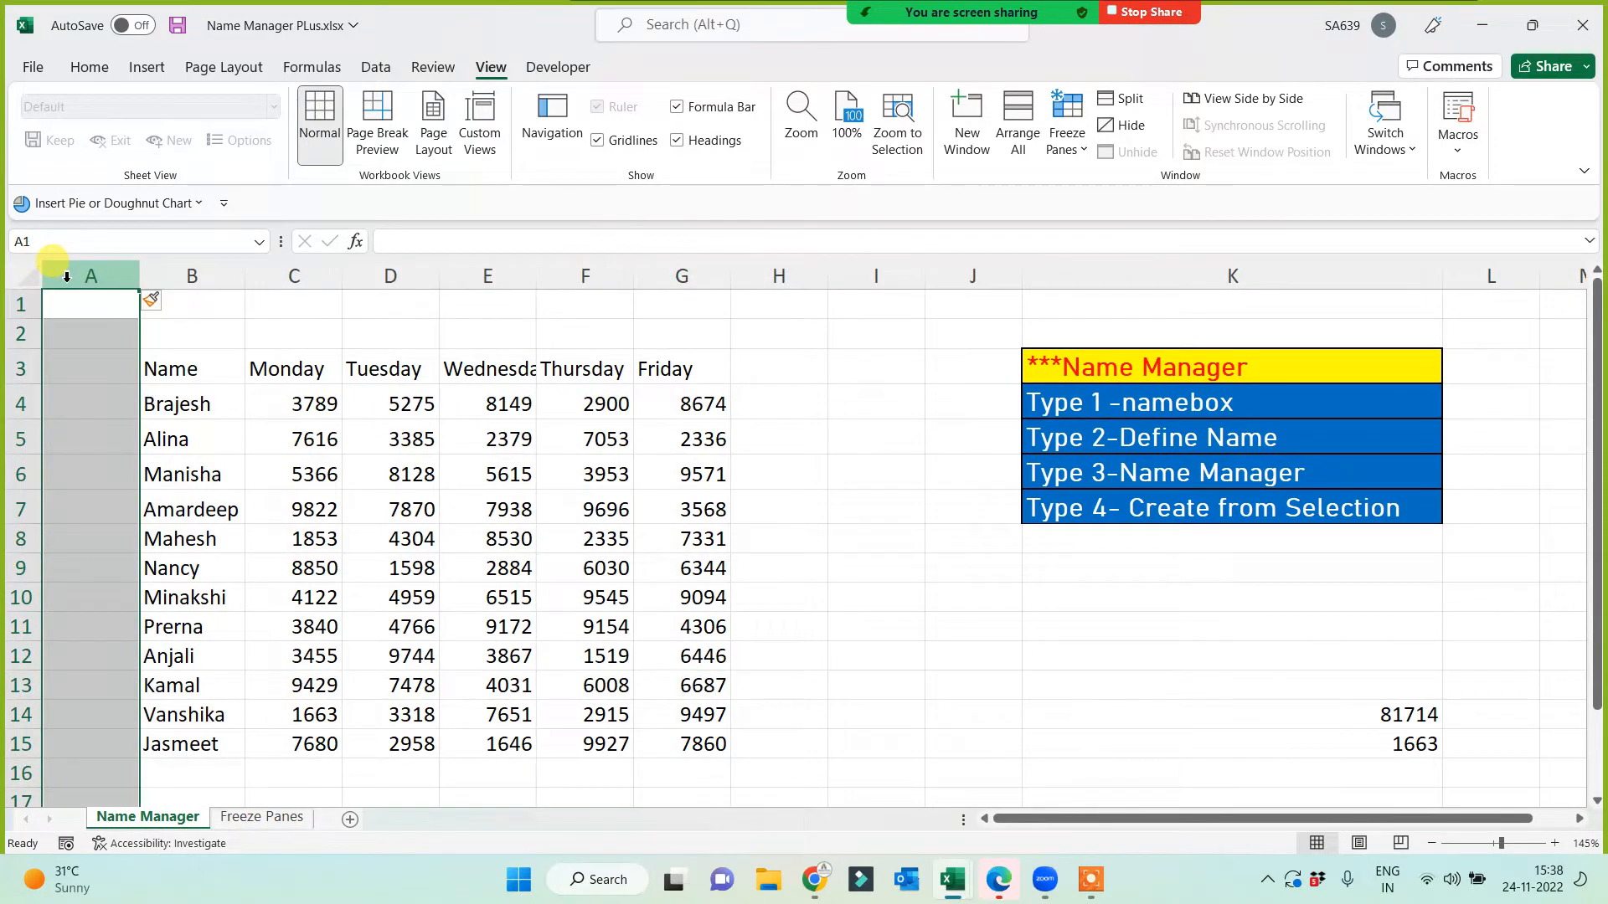
Step: Freeze the top row, scroll to check it stays fixed, then select C4
click(933, 627)
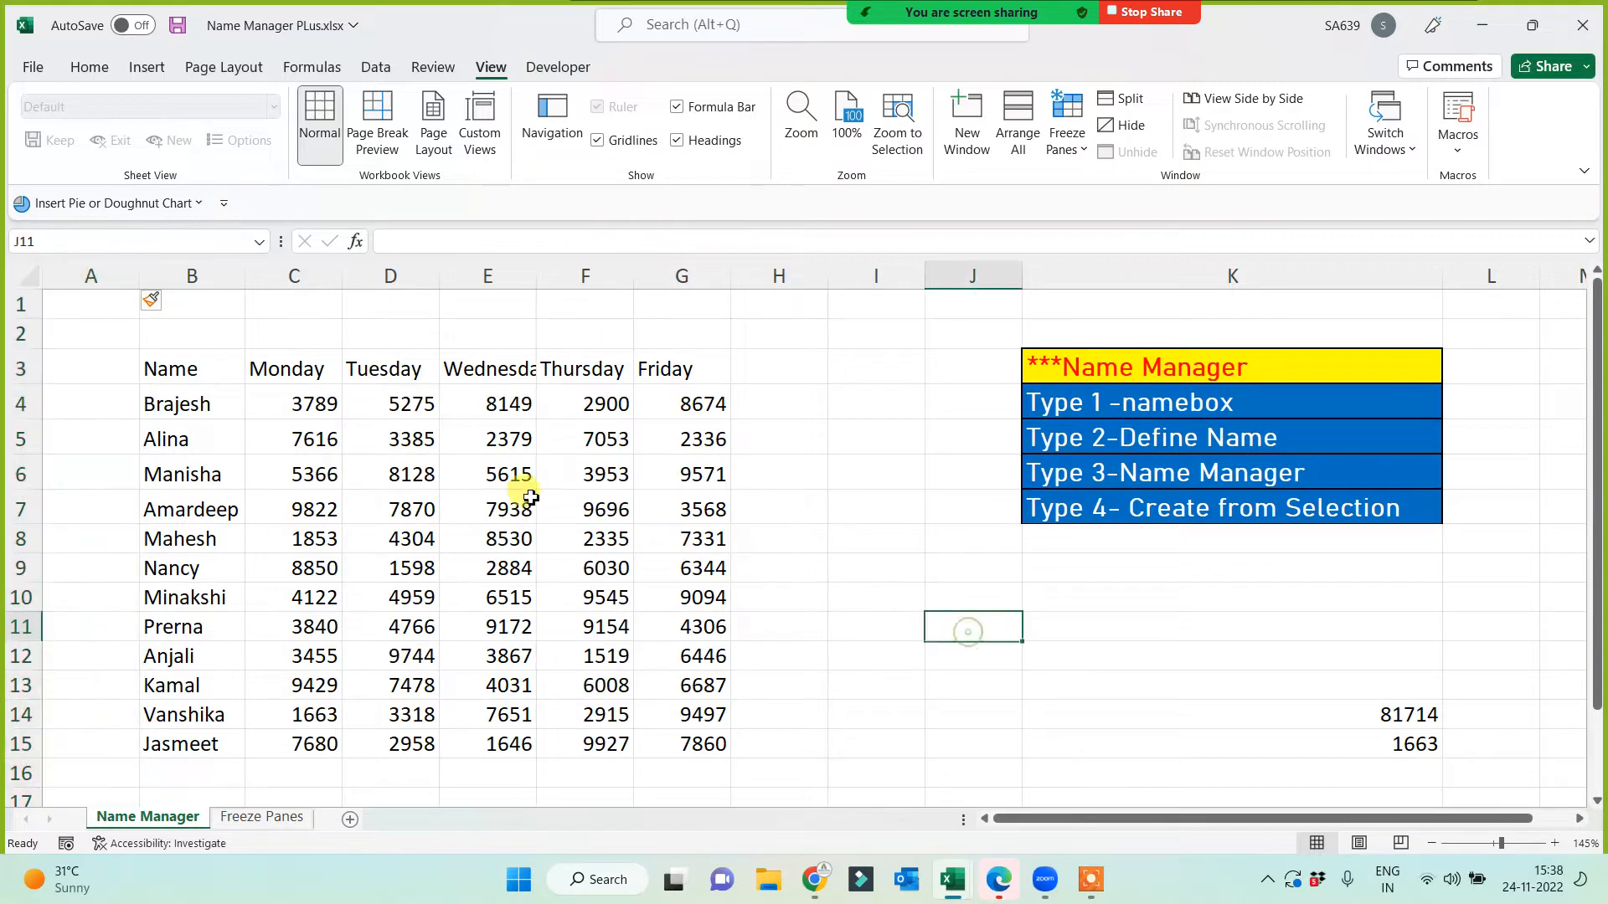
click(251, 304)
click(1066, 134)
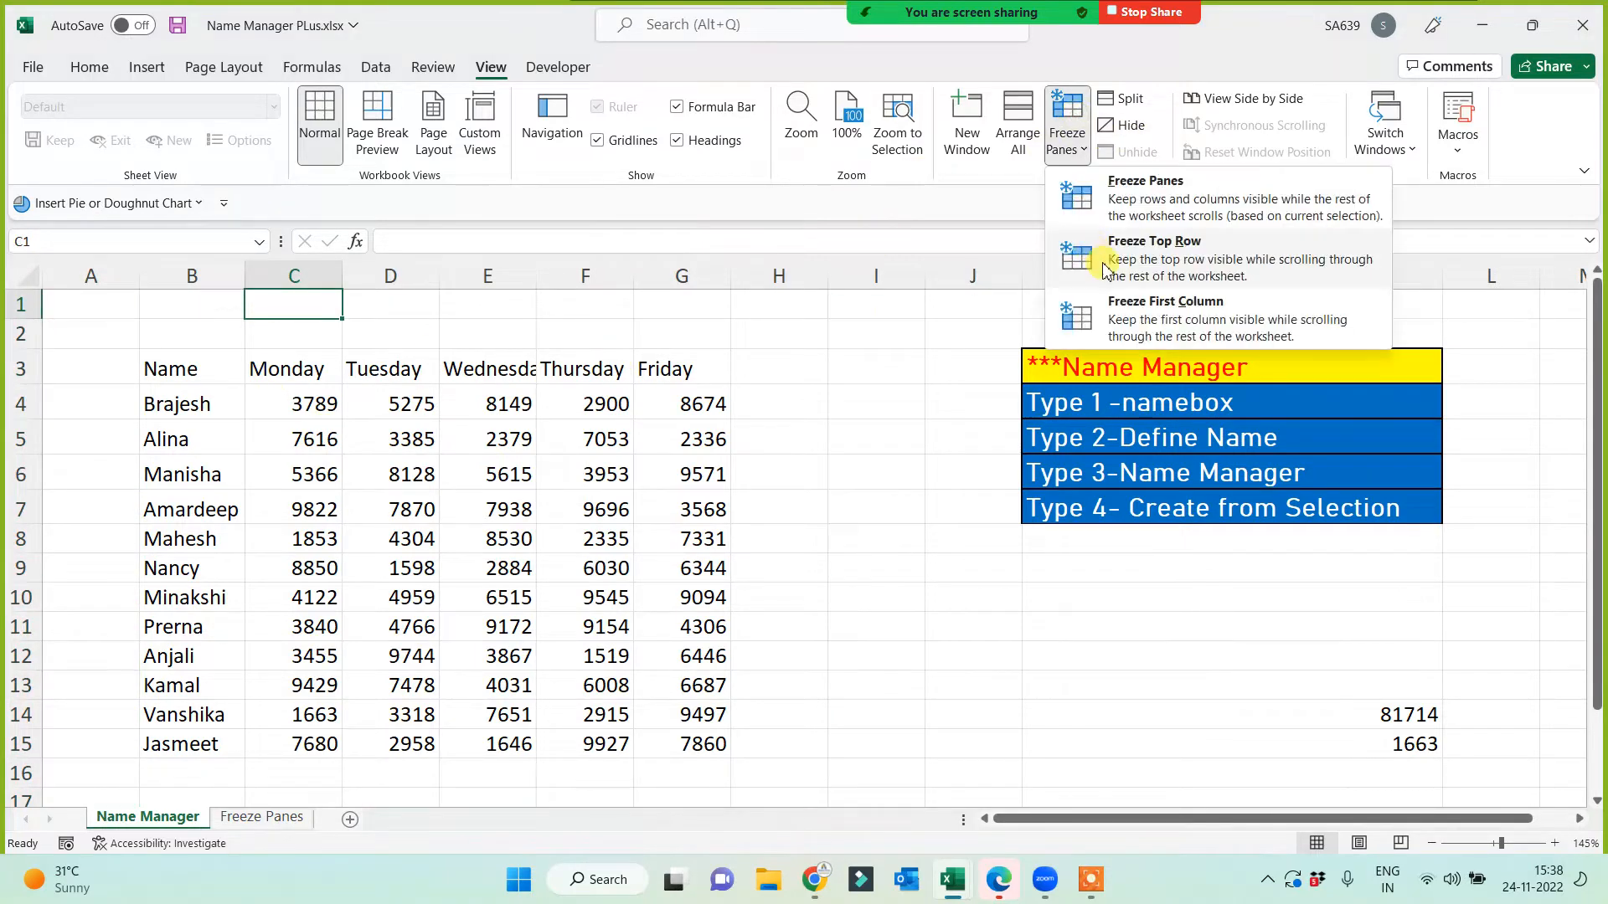
click(1171, 251)
scroll(812, 617, down, 8)
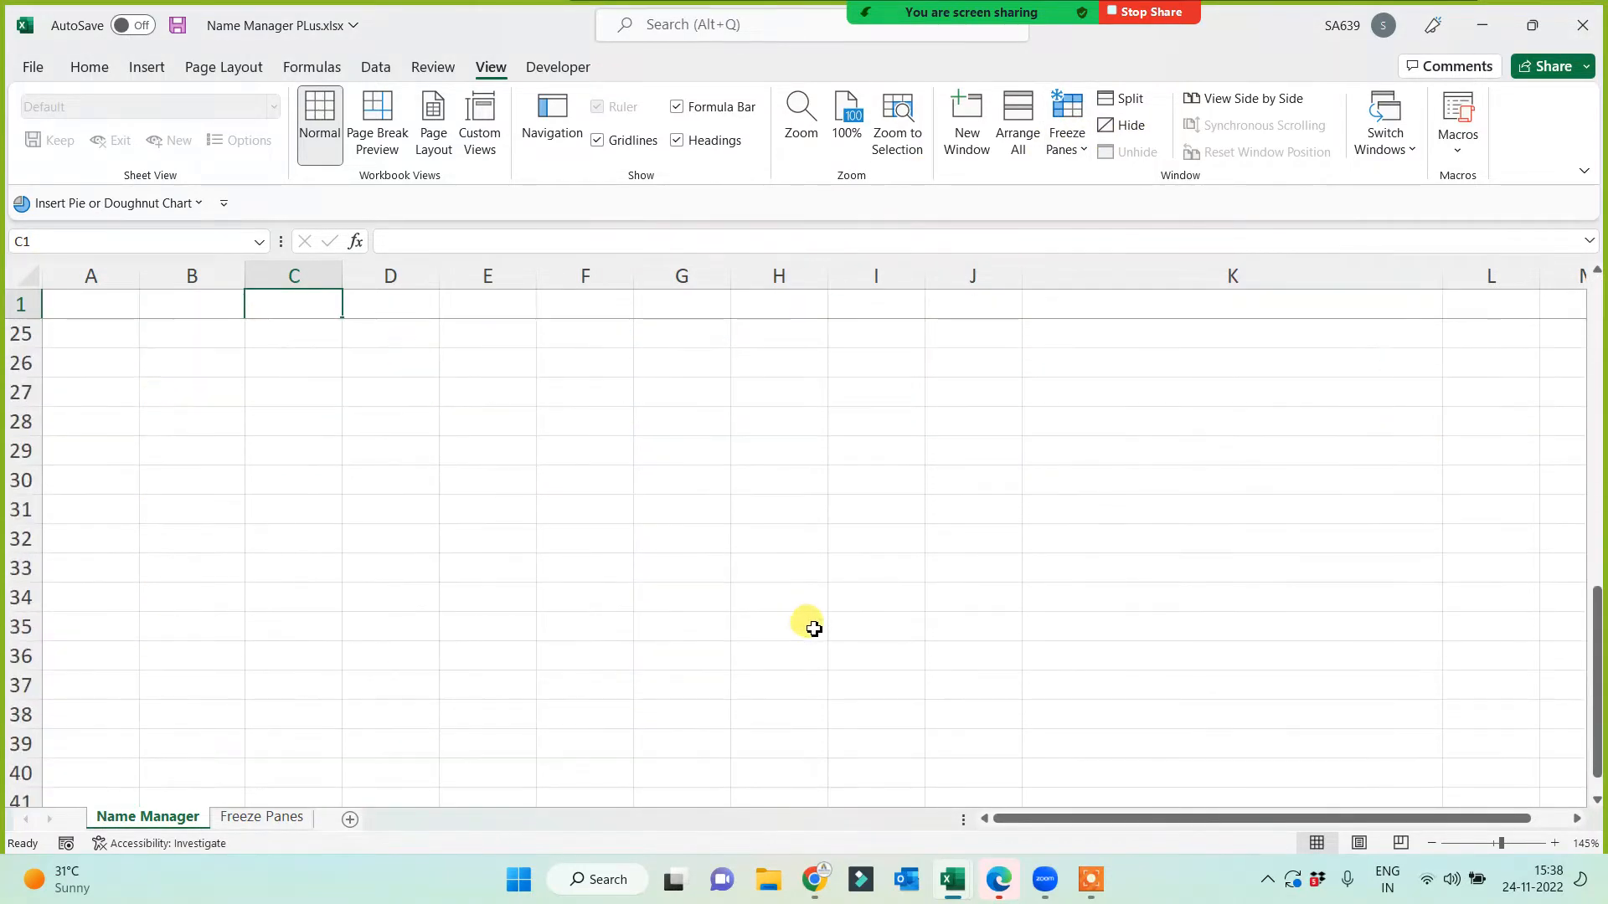
scroll(813, 632, up, 3)
scroll(811, 630, up, 5)
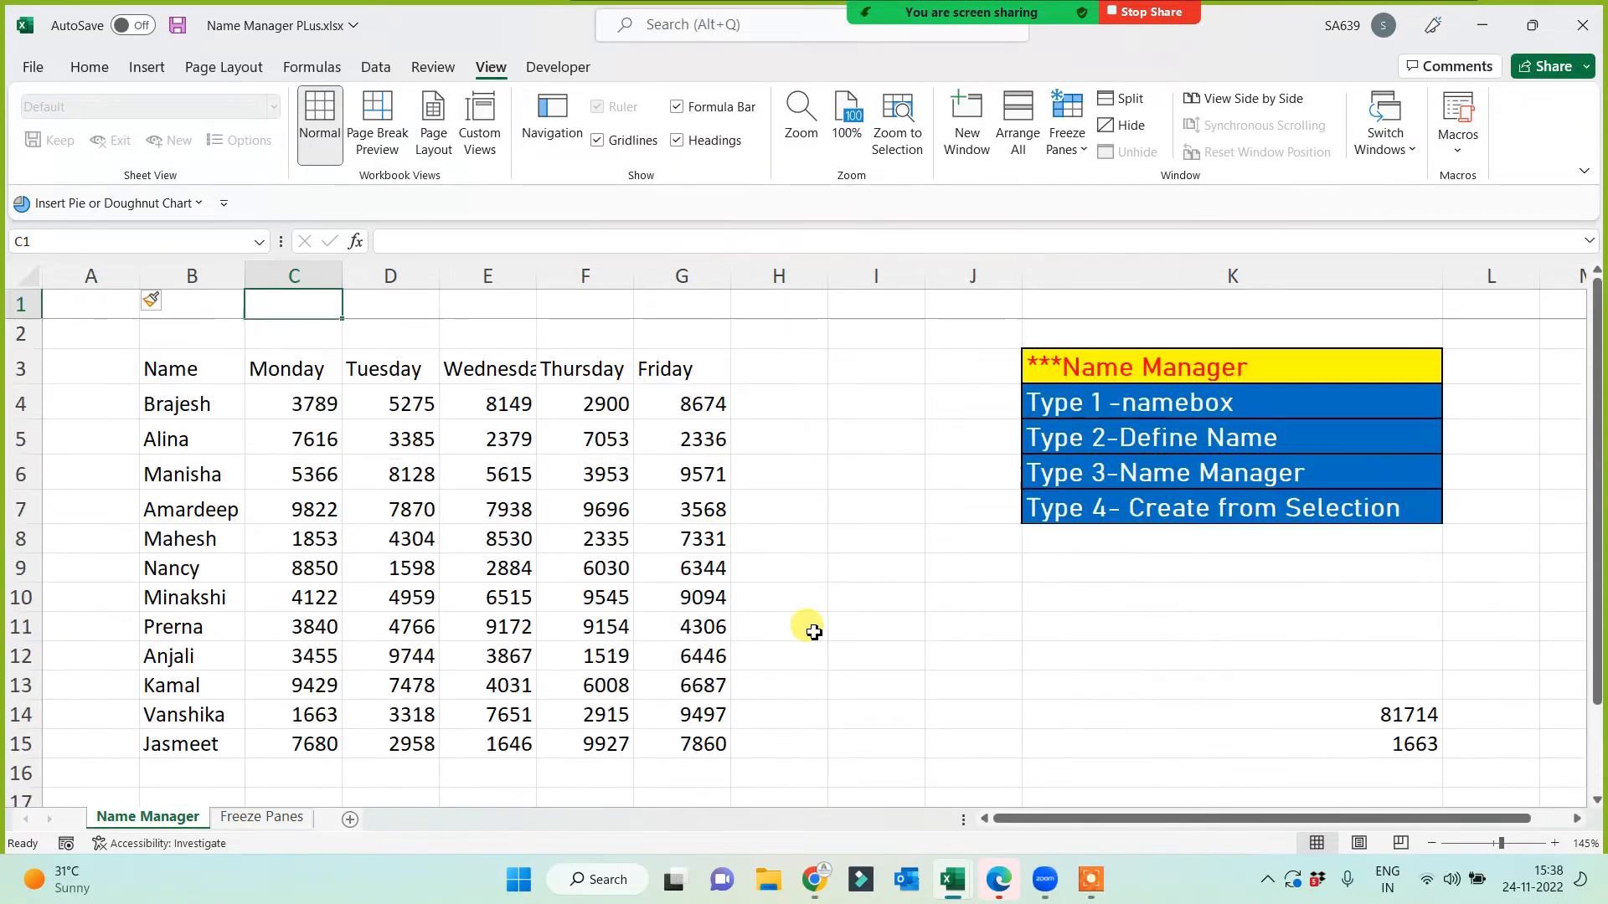
click(272, 401)
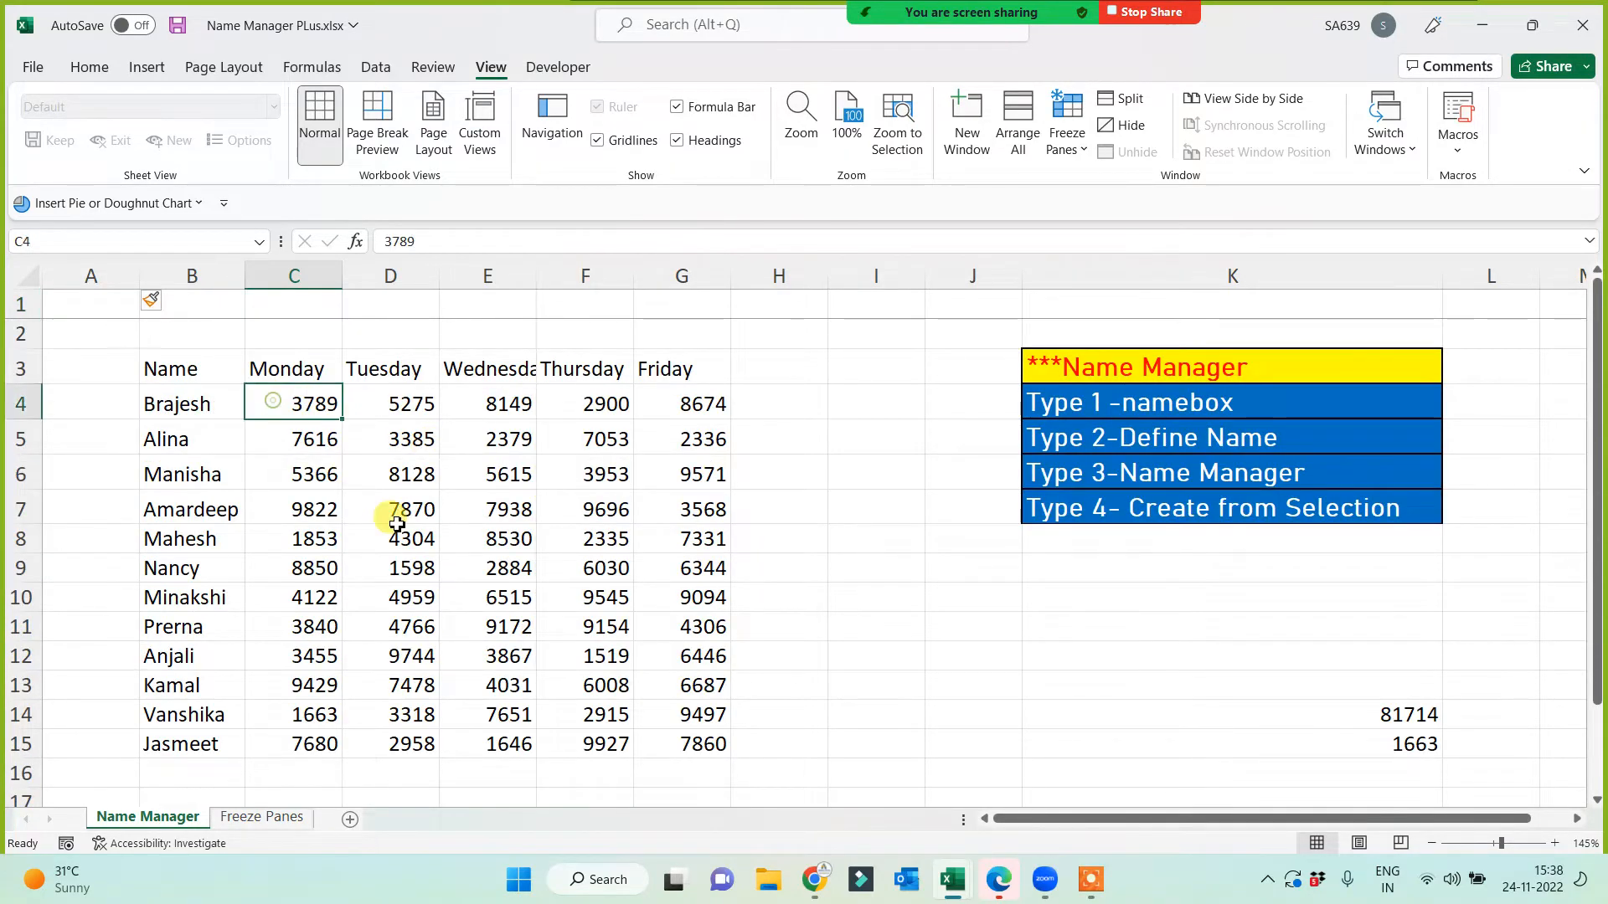
Step: Unfreeze the top row, then freeze it again and scroll to check it
click(1070, 146)
click(1084, 188)
click(1065, 134)
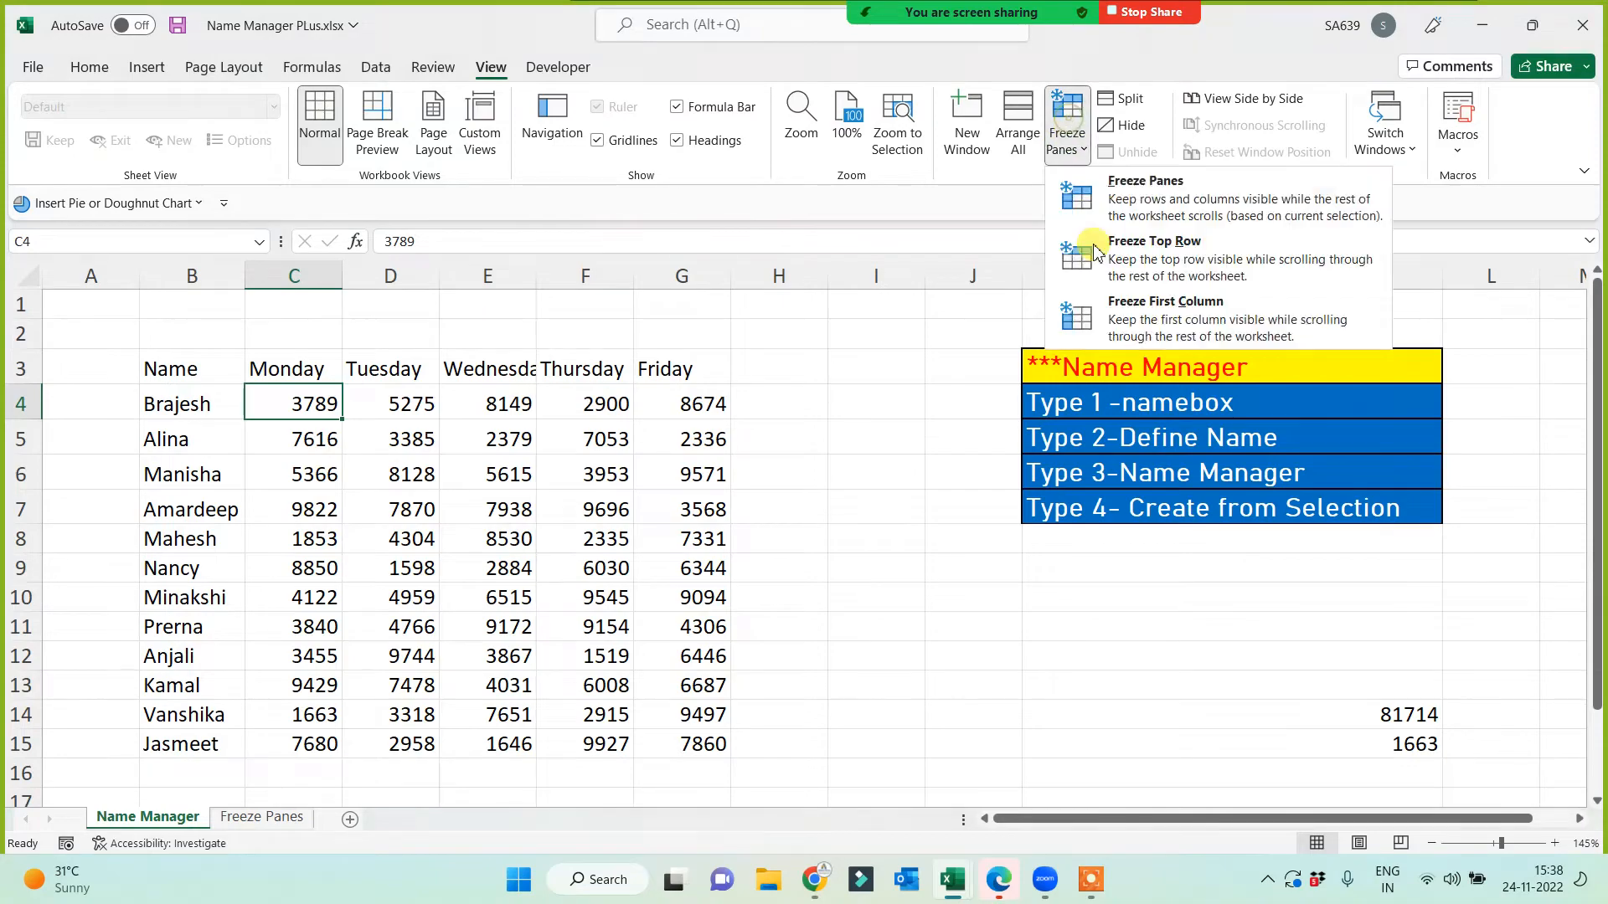
click(1118, 250)
scroll(782, 524, down, 3)
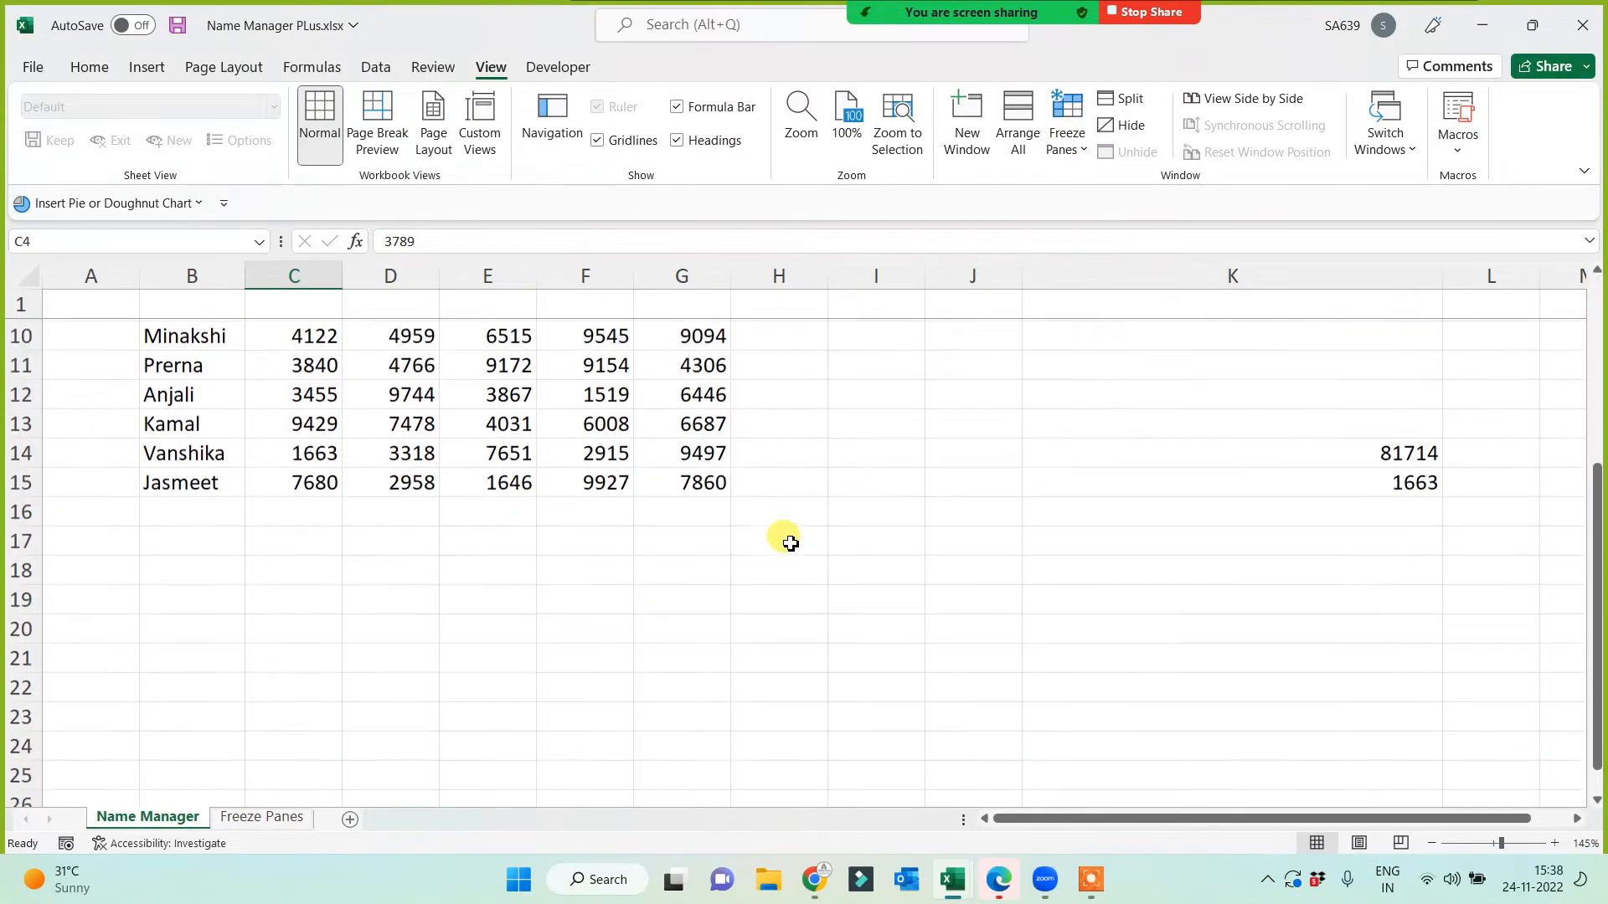
scroll(782, 539, up, 3)
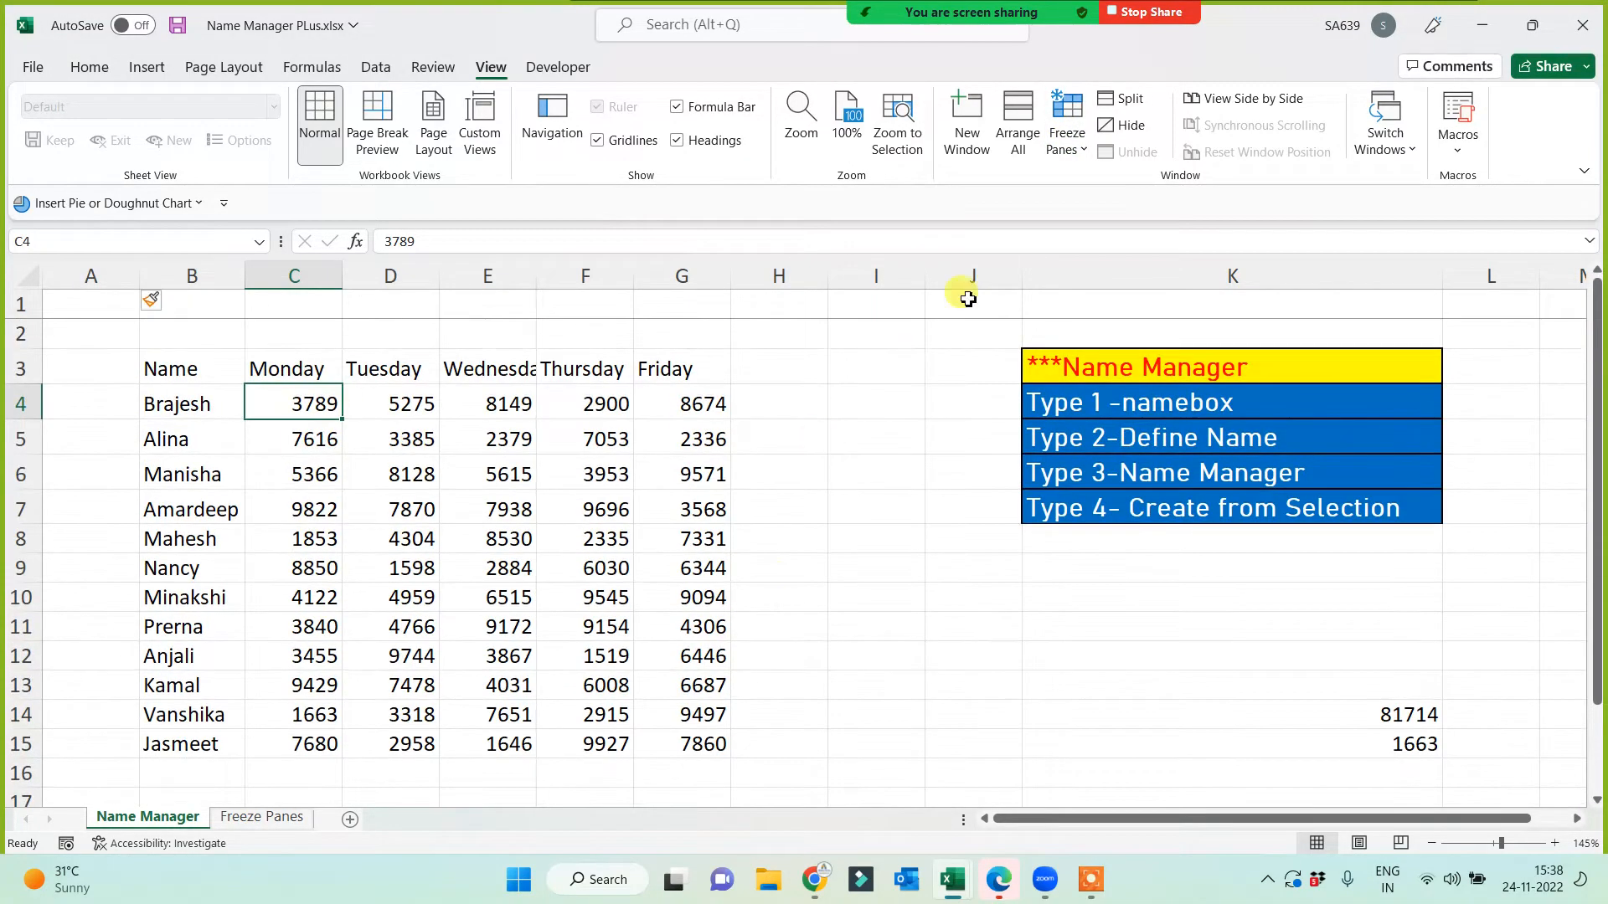
Step: Replace the top-row freeze with panes frozen at C4, testing with scrolling and arrow keys
click(1074, 149)
click(1089, 194)
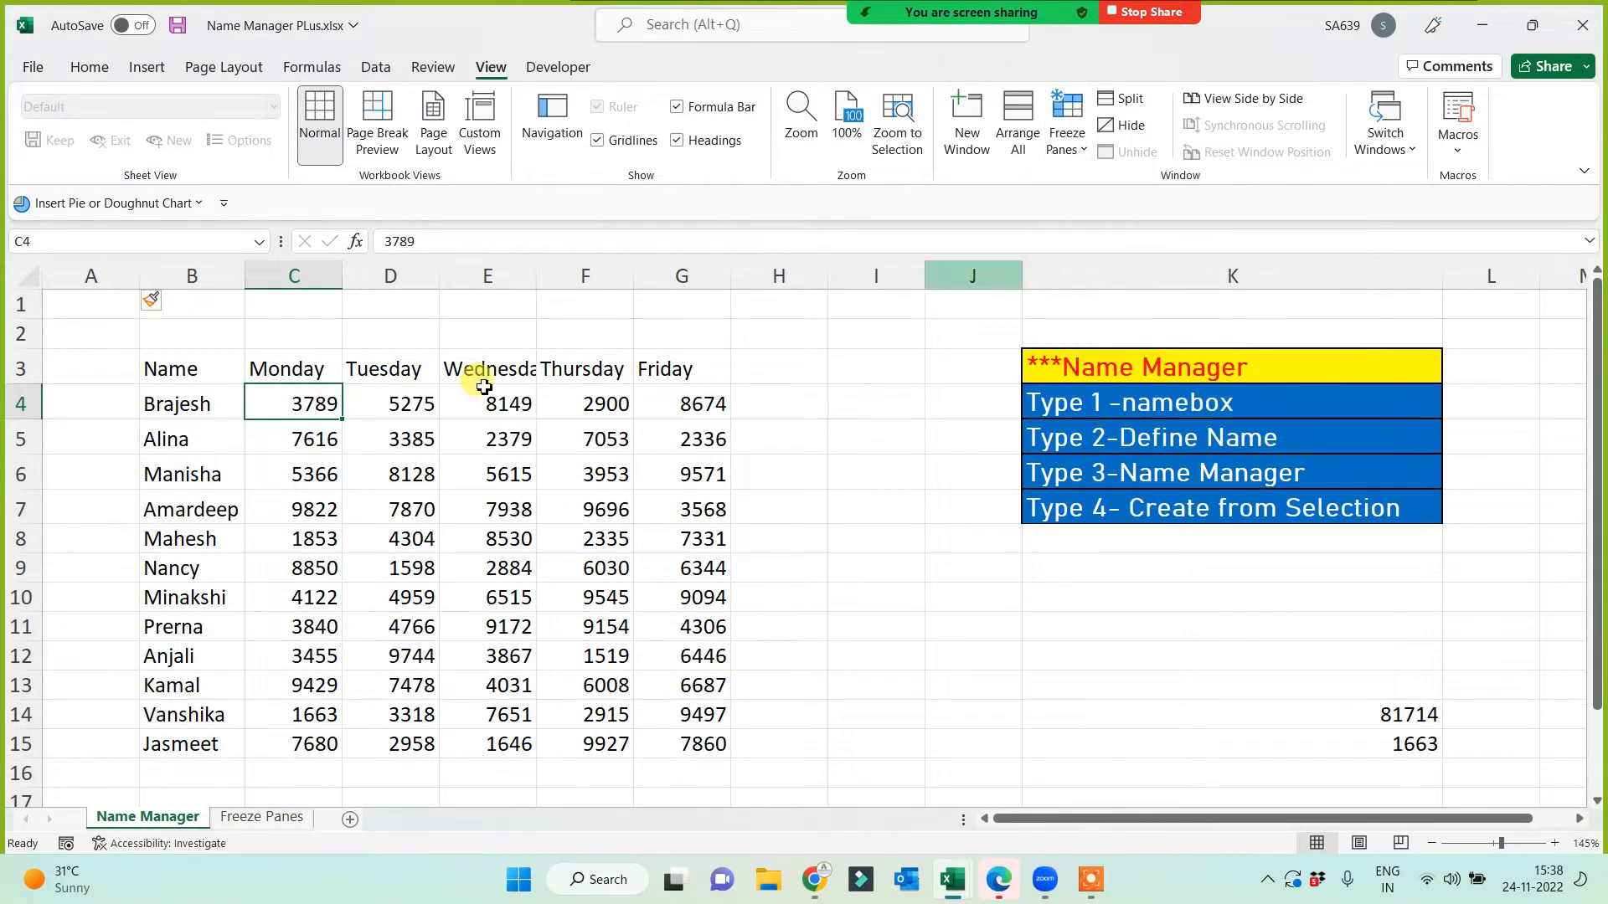
click(1065, 126)
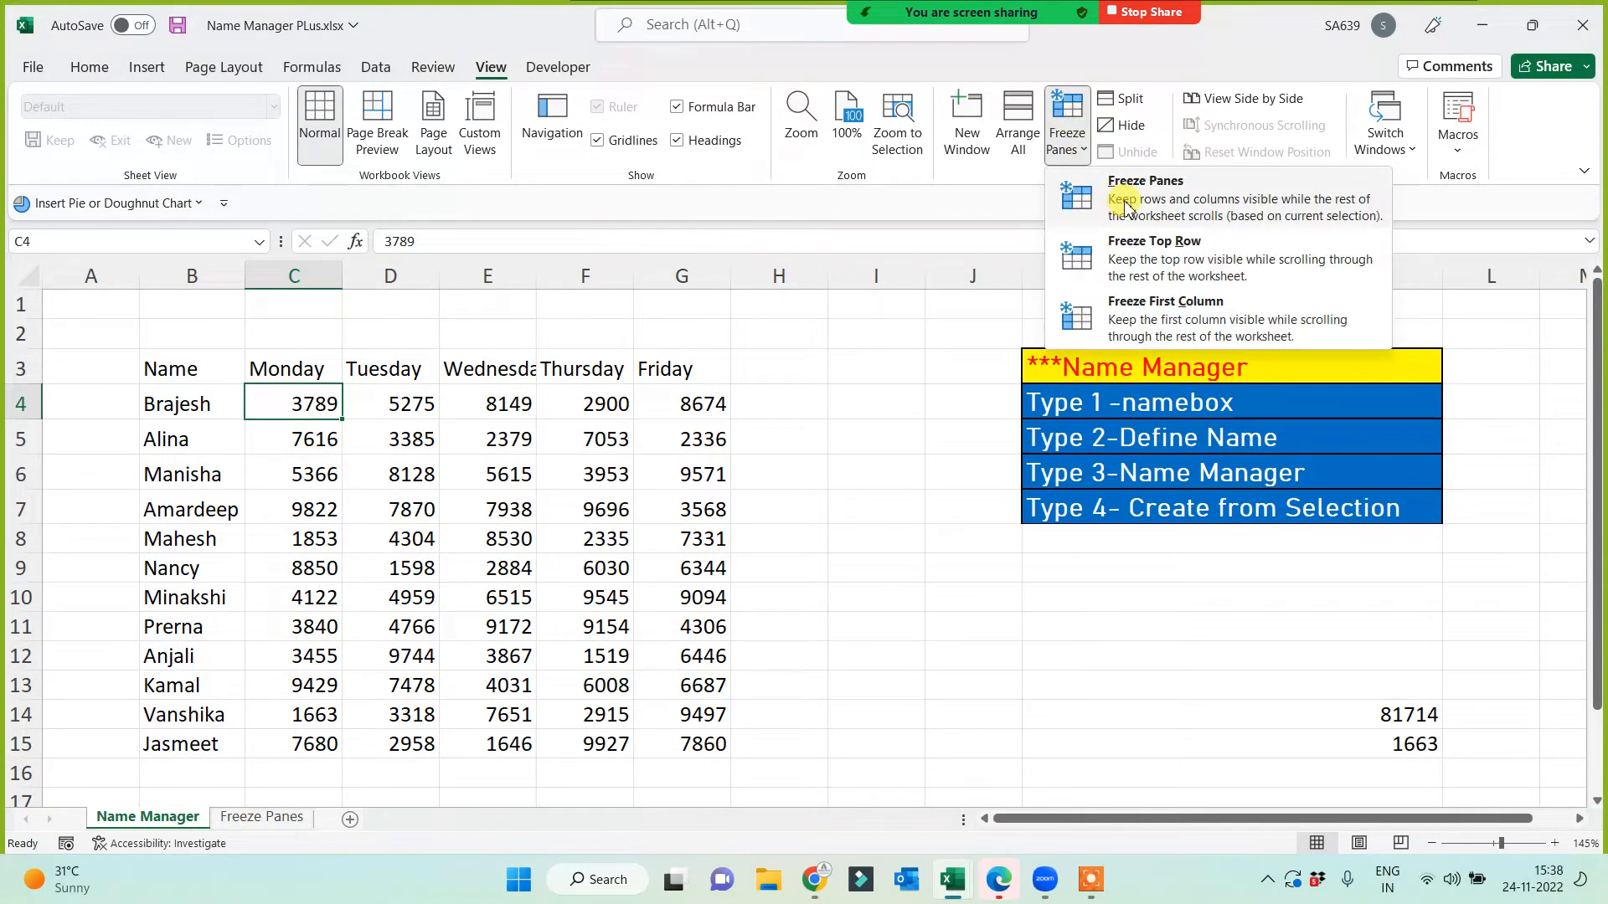
click(1080, 197)
scroll(494, 538, down, 2)
scroll(492, 586, up, 2)
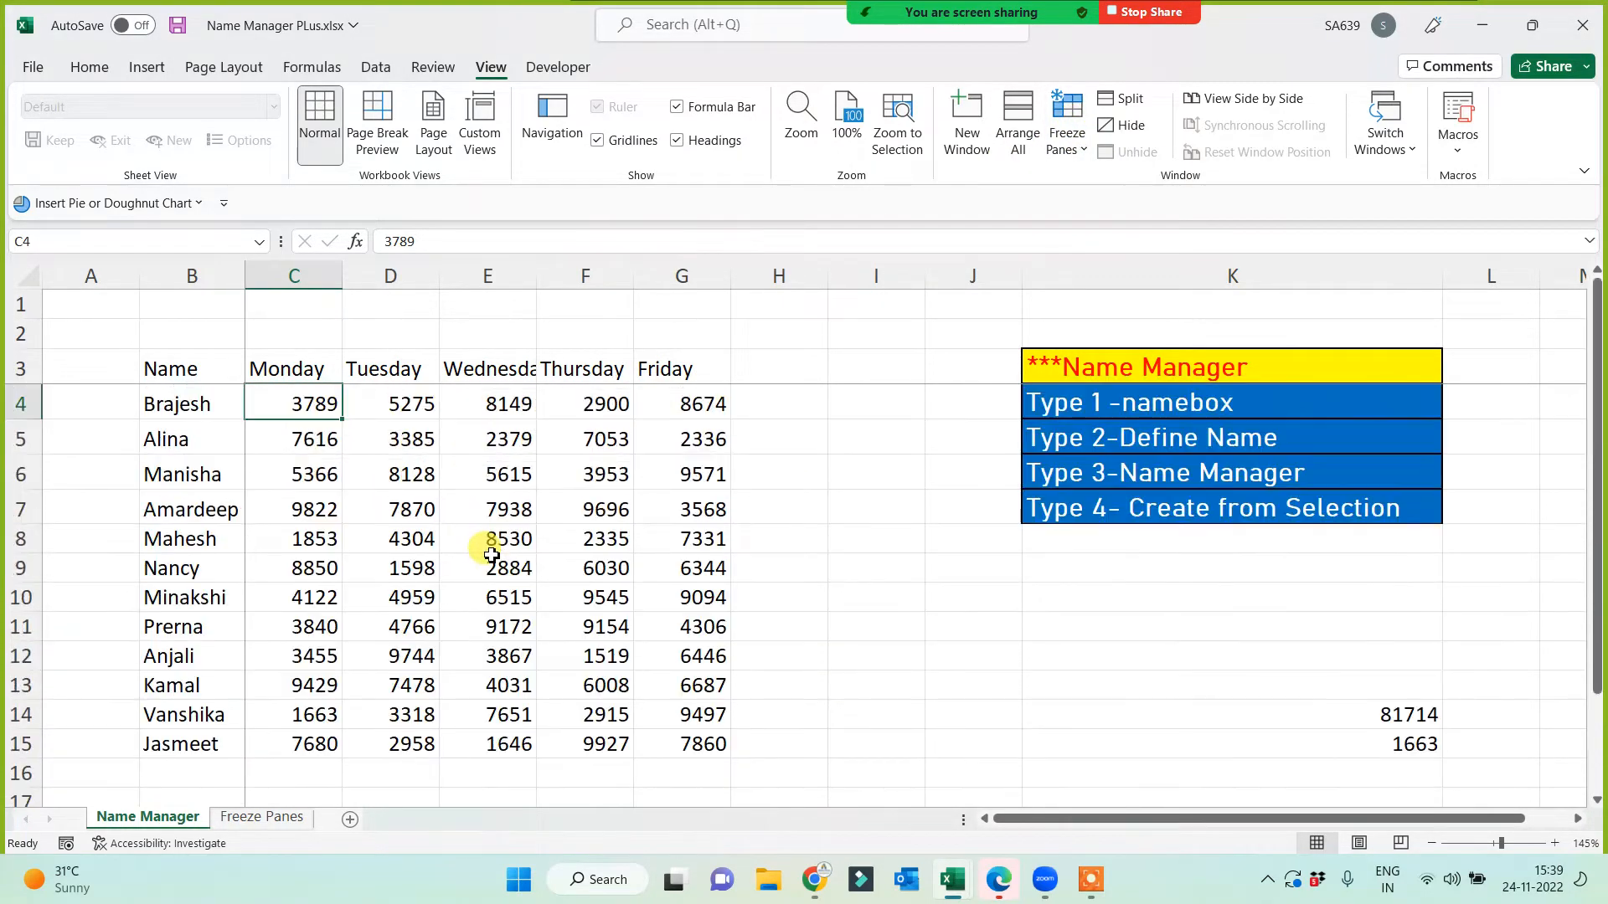
scroll(493, 587, down, 2)
scroll(491, 554, up, 2)
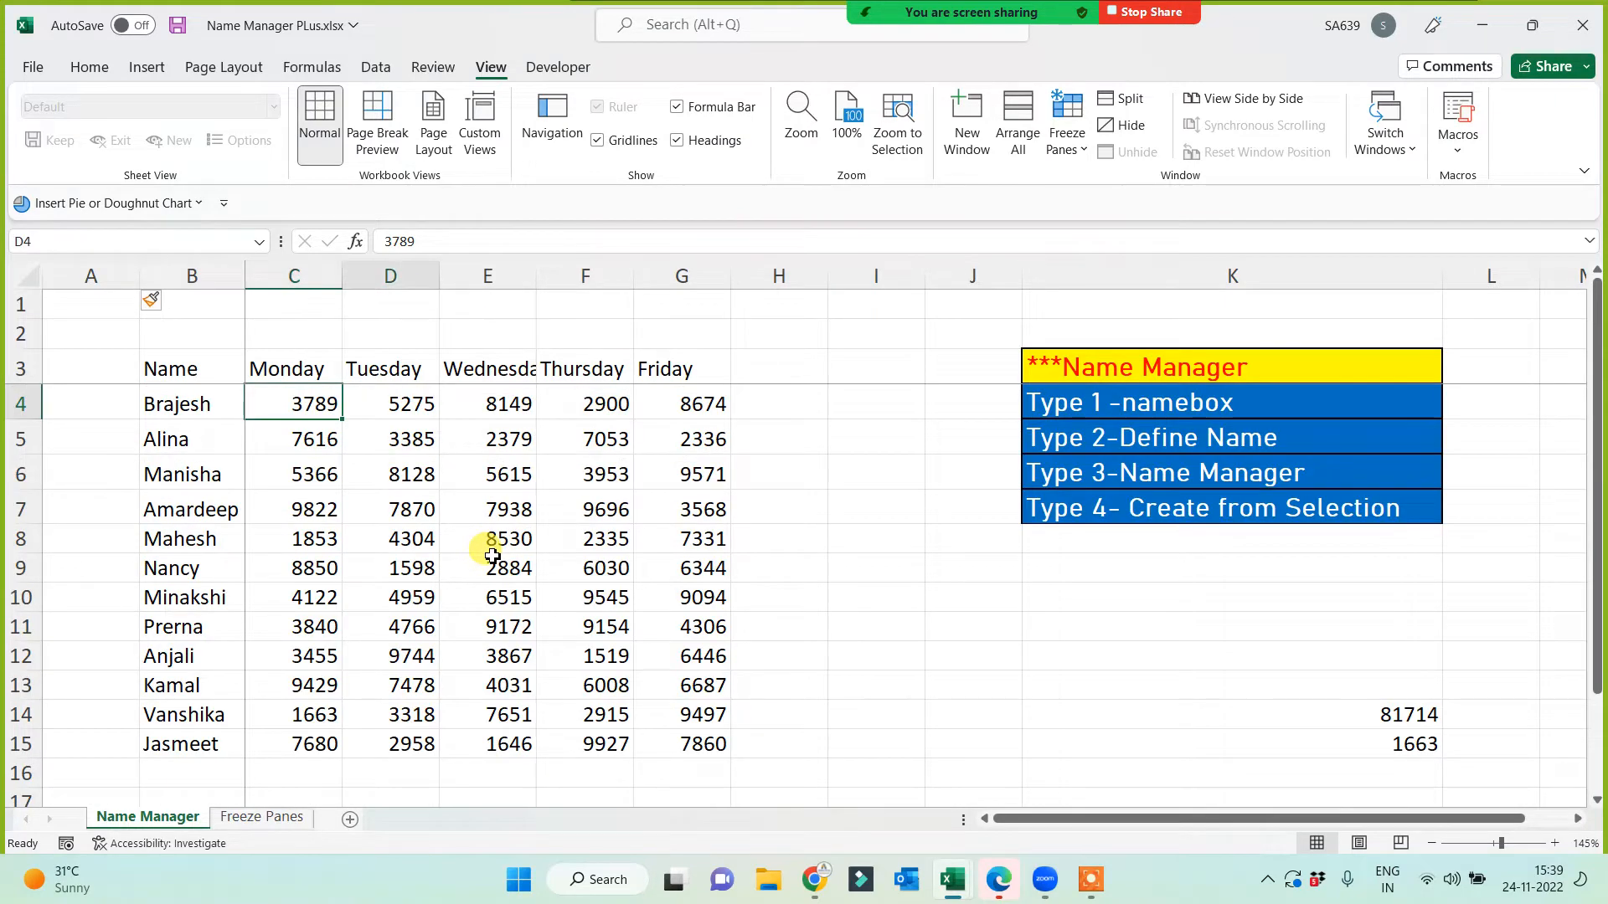
key(Right)
key(Right)
key(Right)
key(Right)
key(Right)
key(Right)
key(Right)
key(Right)
key(Right)
key(Right)
key(Right)
key(Right)
key(Right)
key(Left)
key(Left)
key(Left)
key(Left)
key(Left)
key(Left)
key(Left)
key(Left)
key(Left)
key(Left)
key(Left)
key(Left)
key(Left)
key(Left)
key(Left)
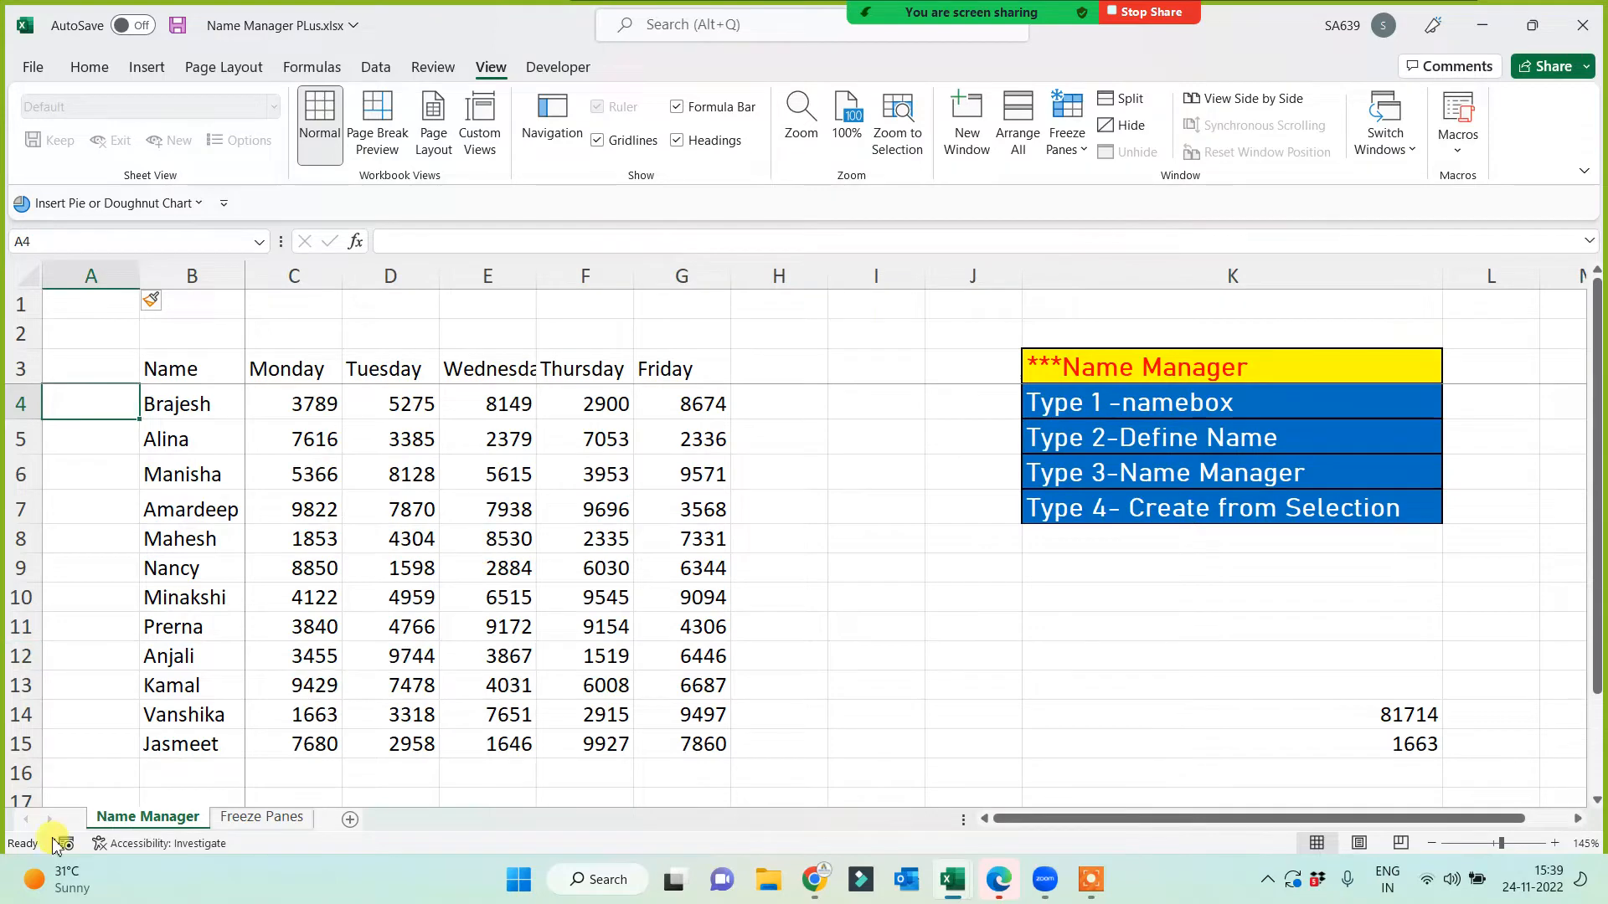
Step: Go to the Freeze Panes sheet, then bring the Tab Options for All workbook forward
click(264, 821)
click(961, 598)
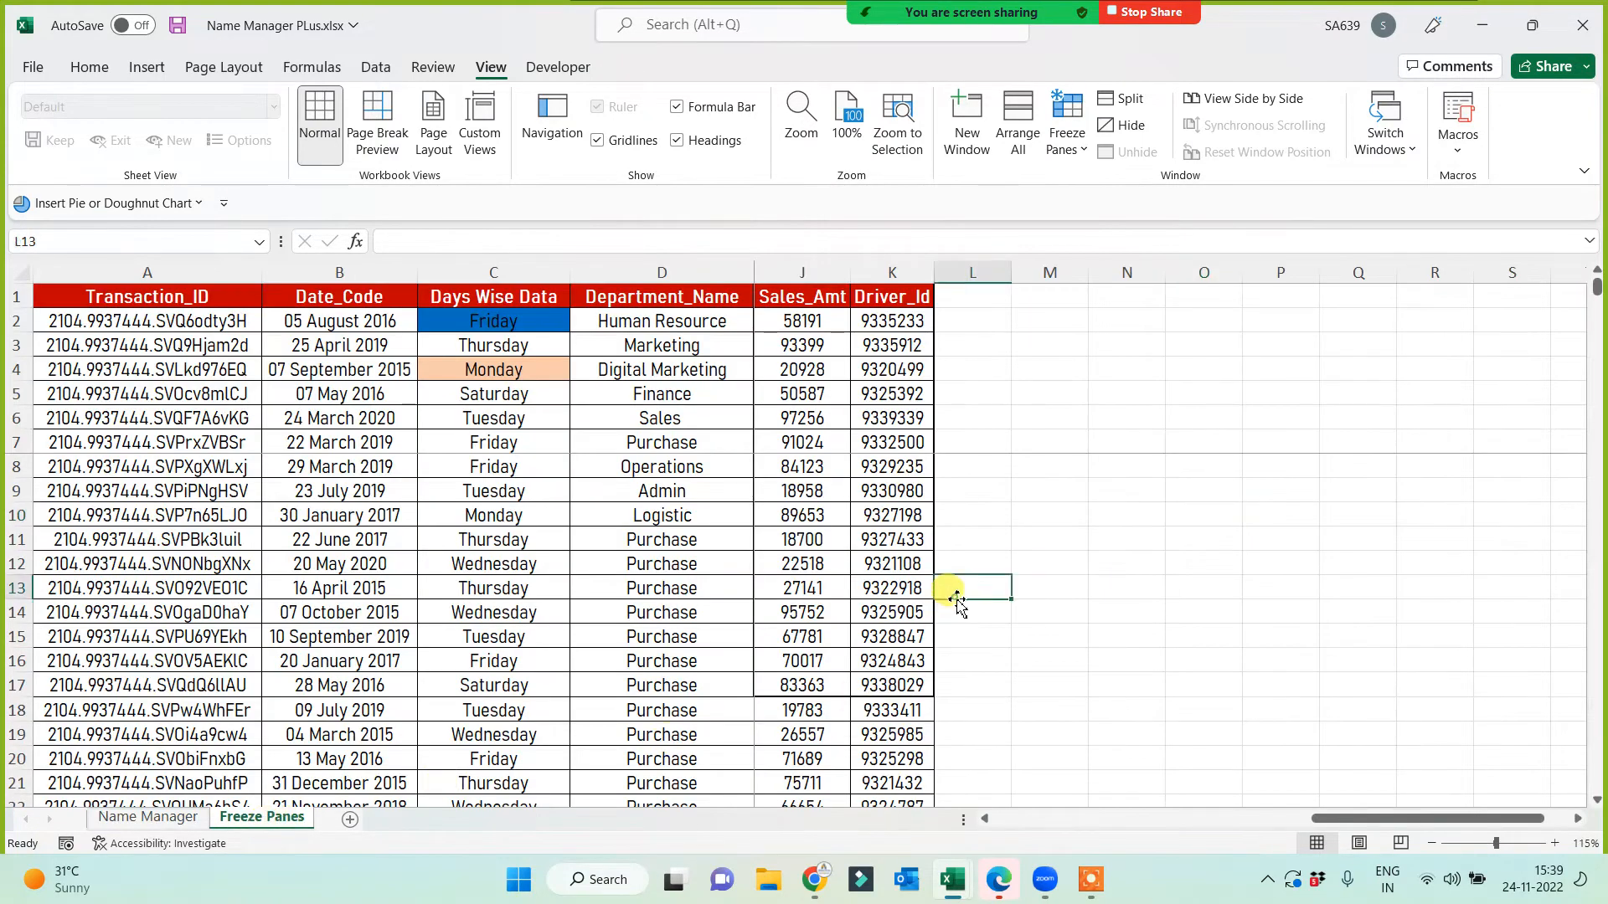
click(1101, 395)
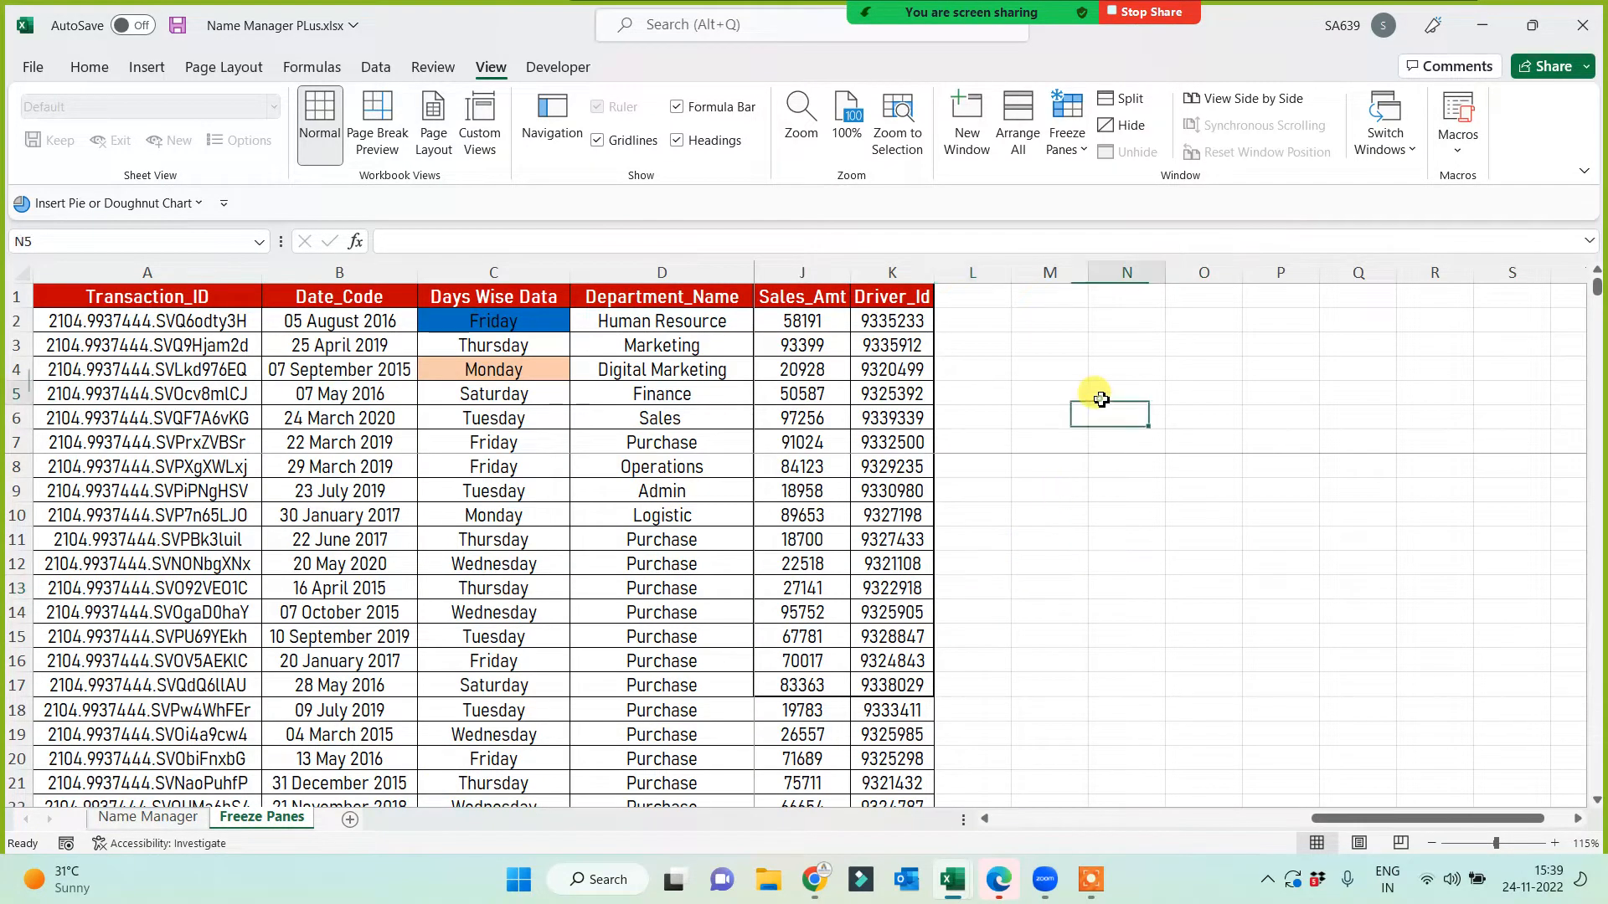
click(951, 878)
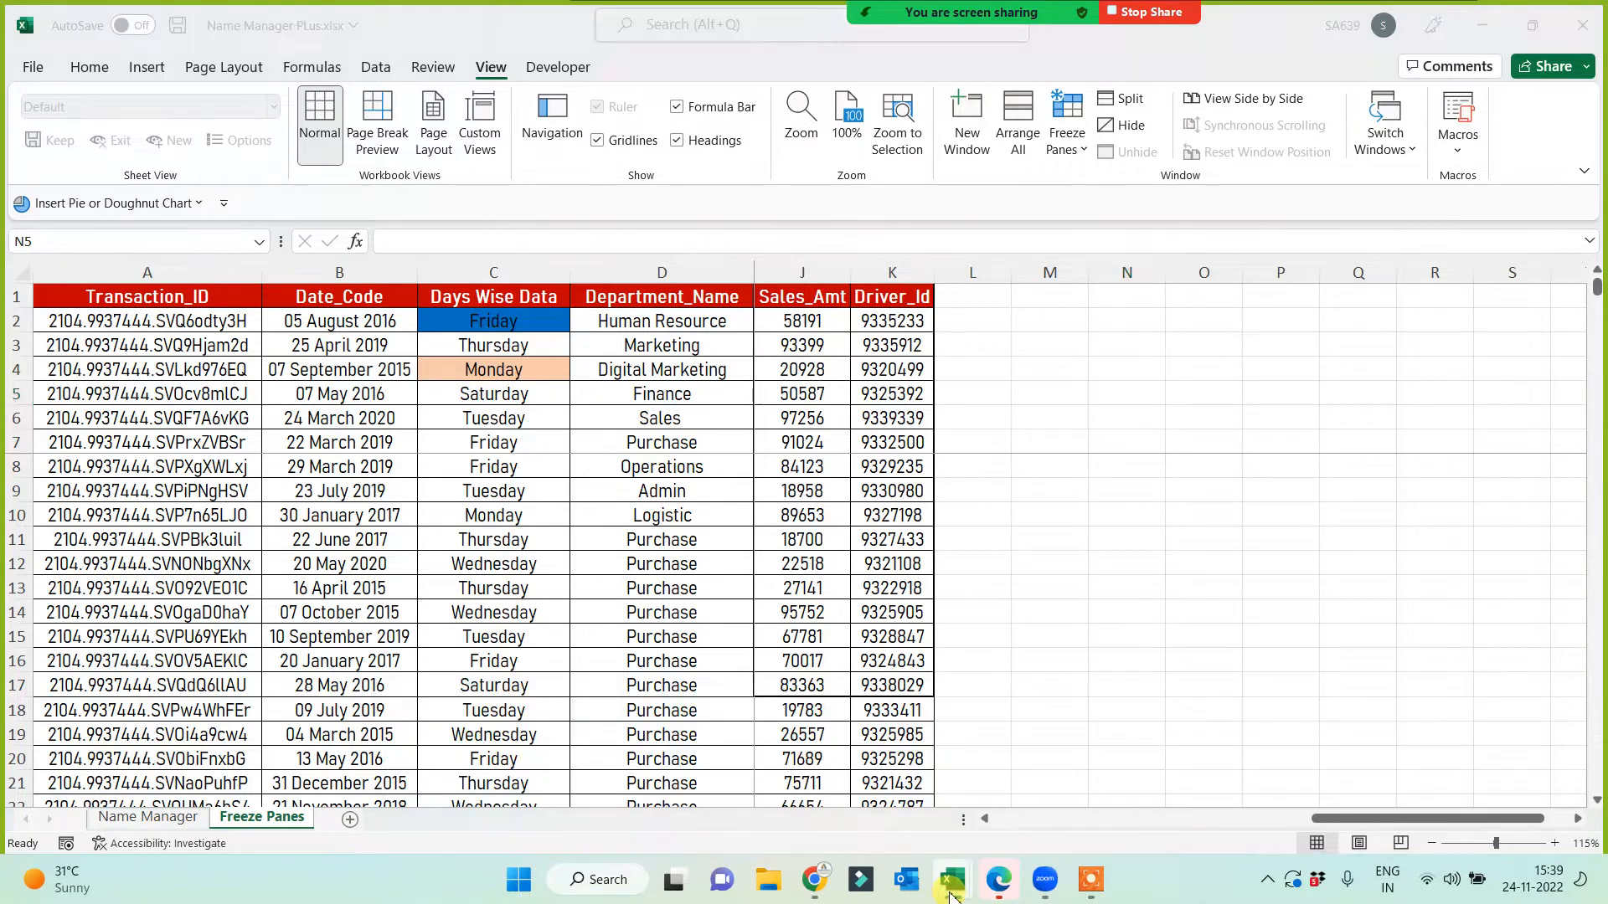
click(656, 793)
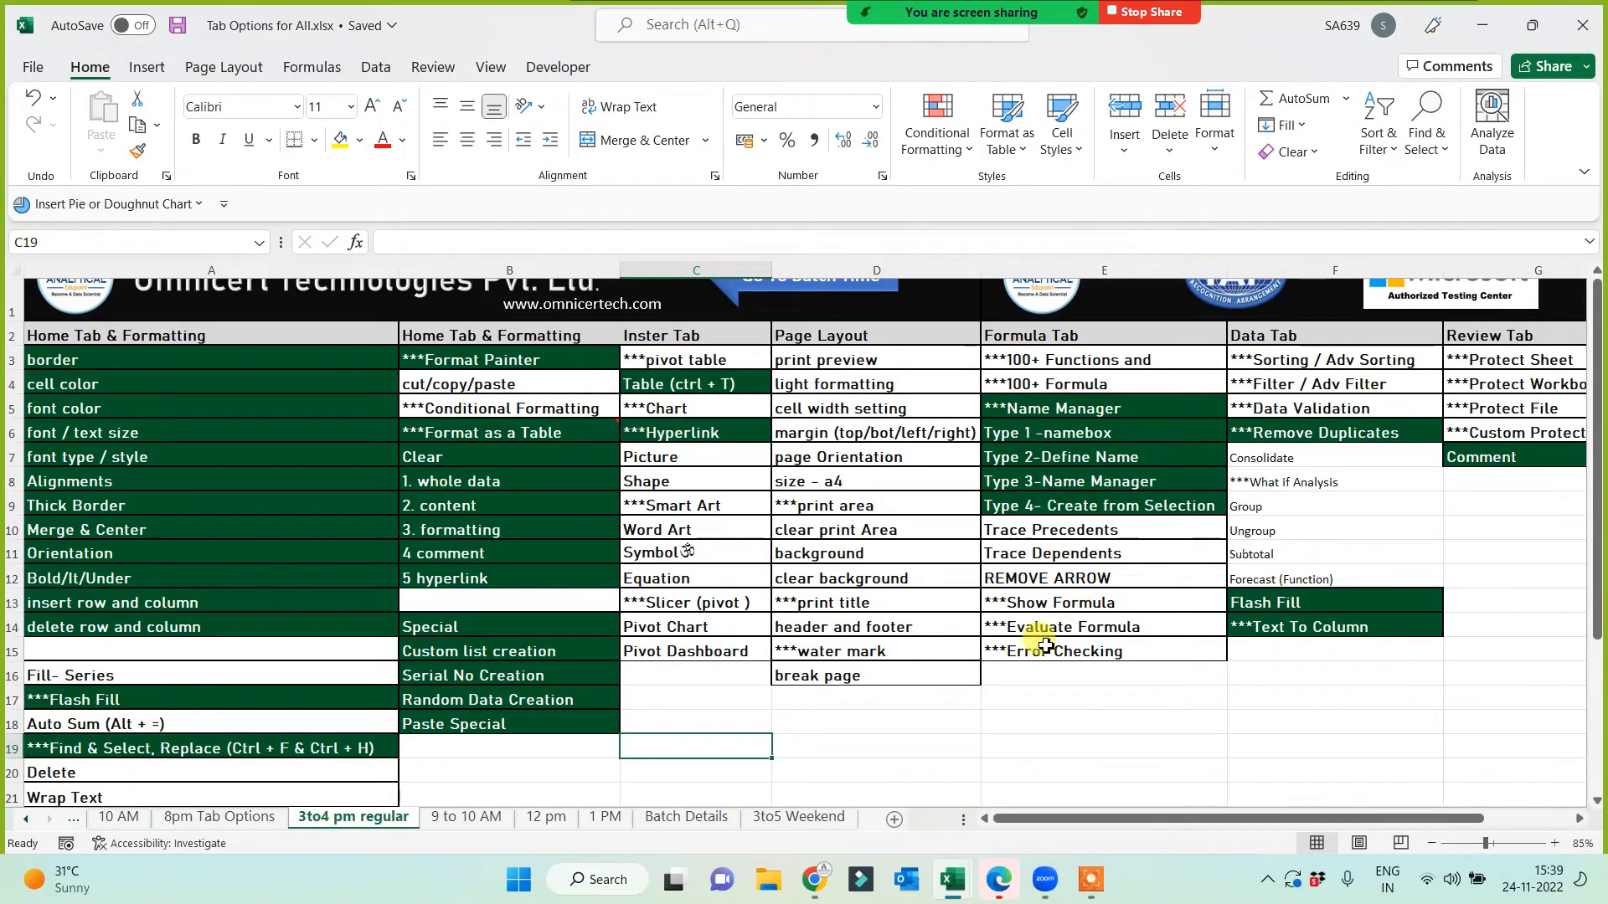
Step: Paint Type 3-Name Manager's dark green style onto the five freeze-pane entries and copy them
drag(1376, 819, 1467, 818)
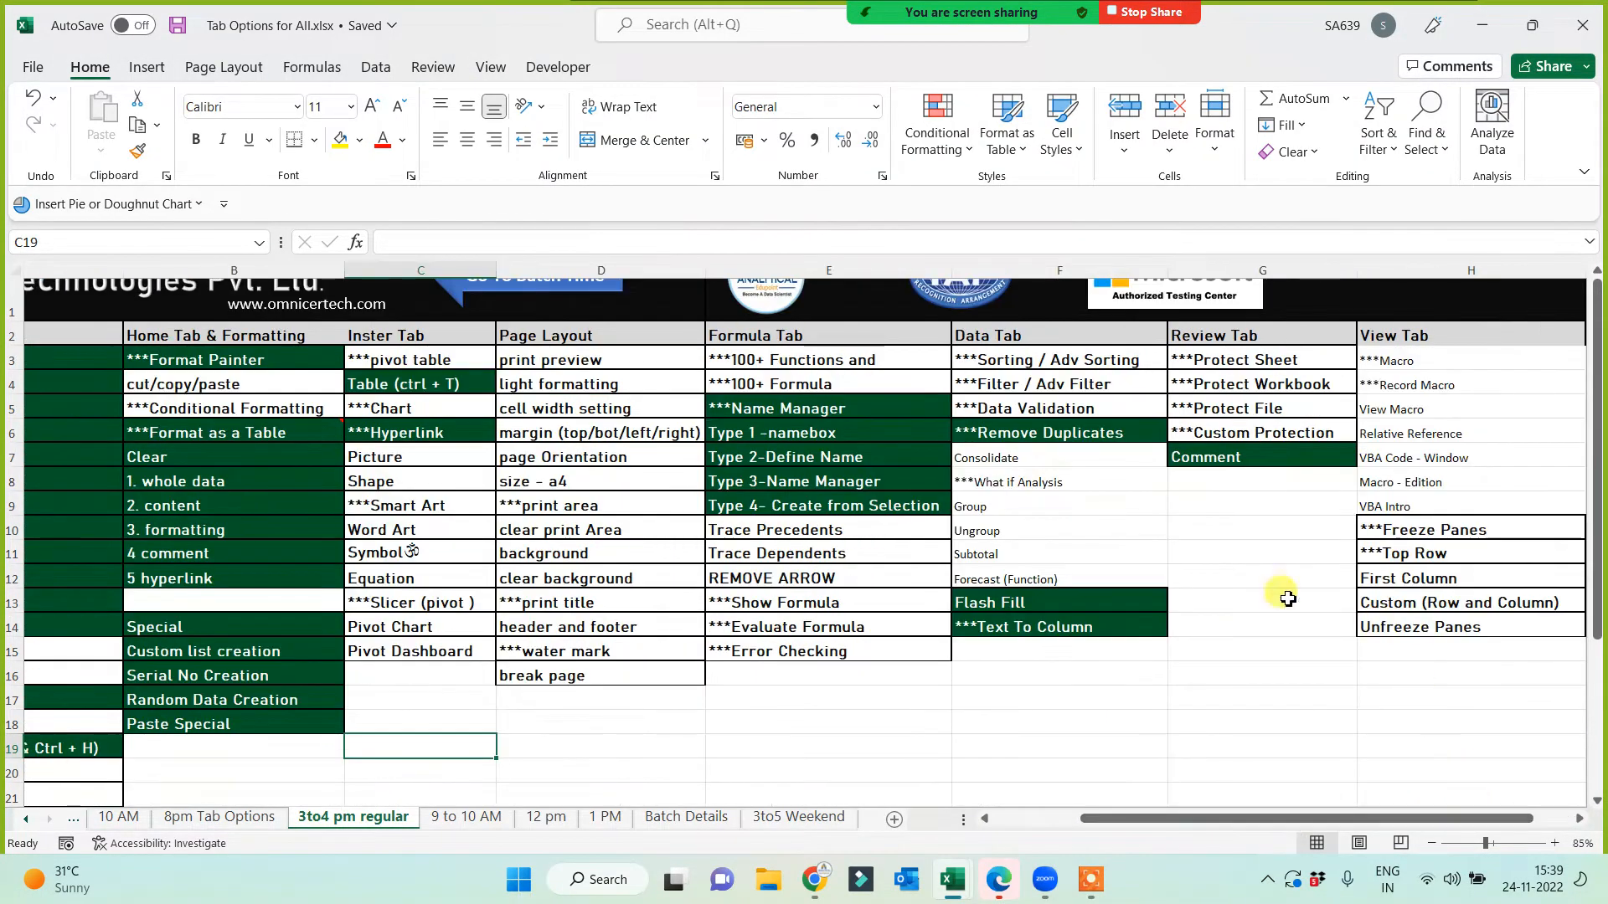
click(779, 479)
click(137, 151)
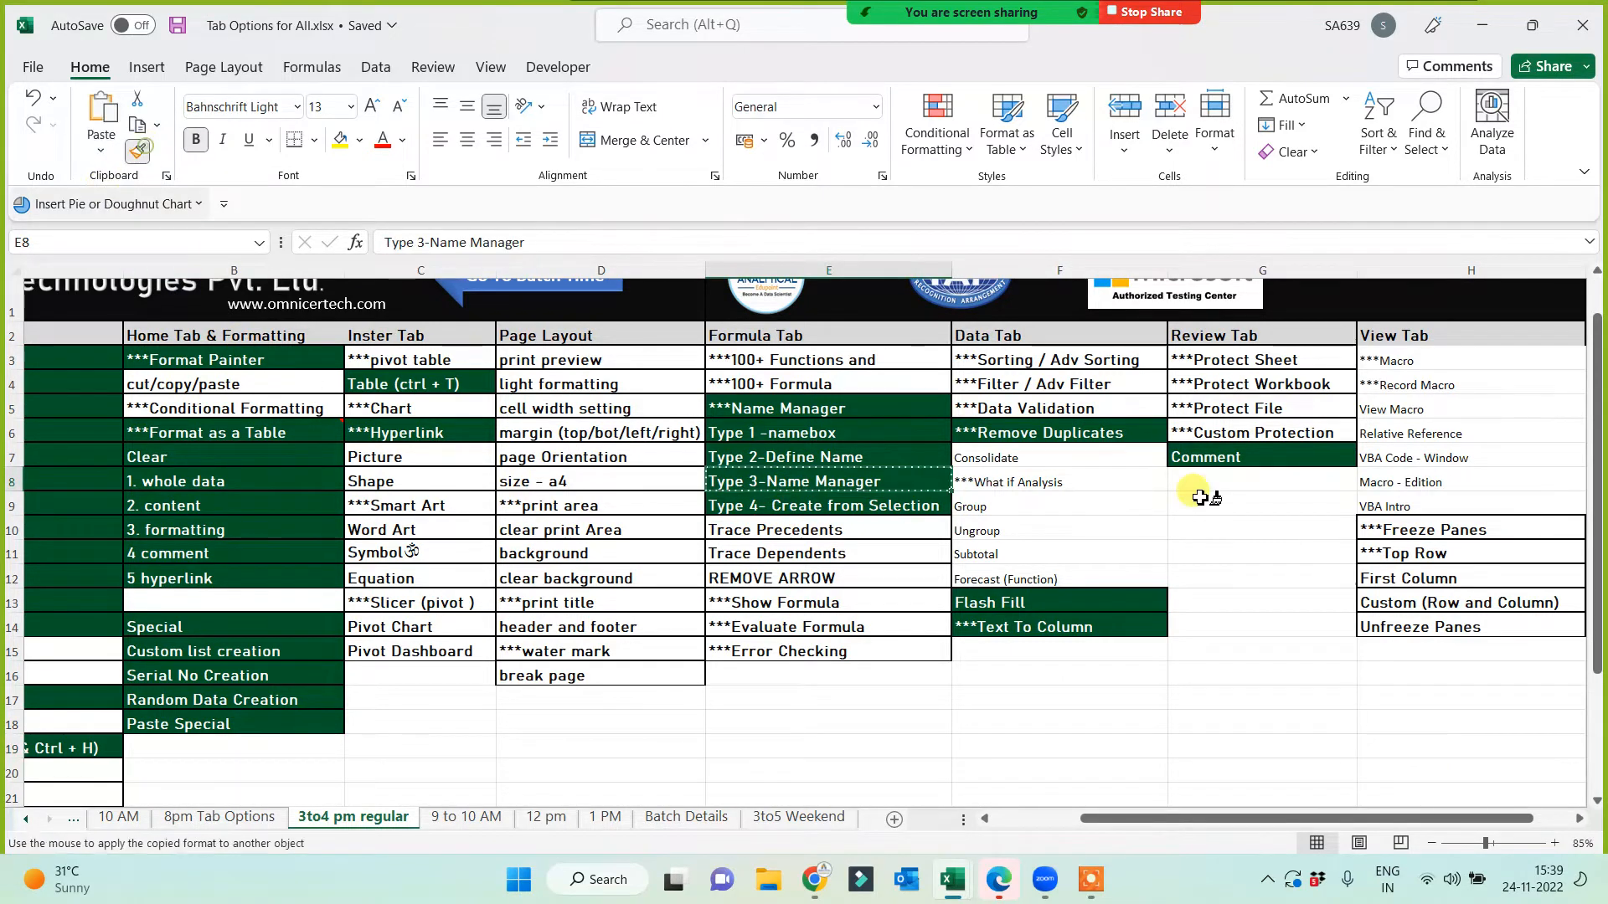
drag(1392, 530, 1403, 630)
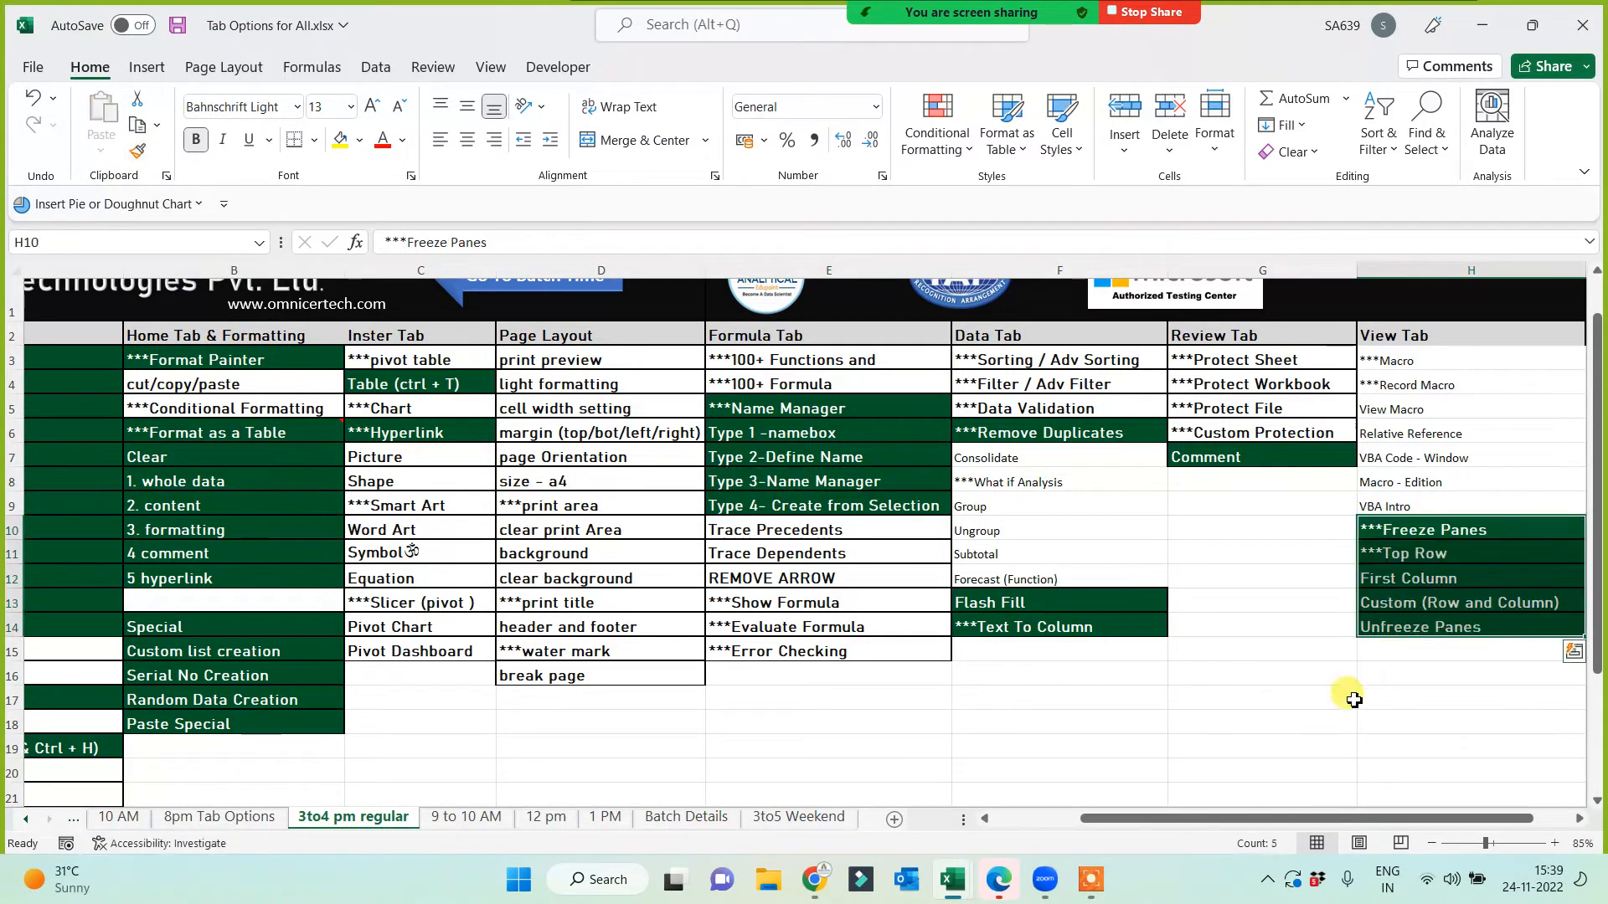
key(ctrl+c)
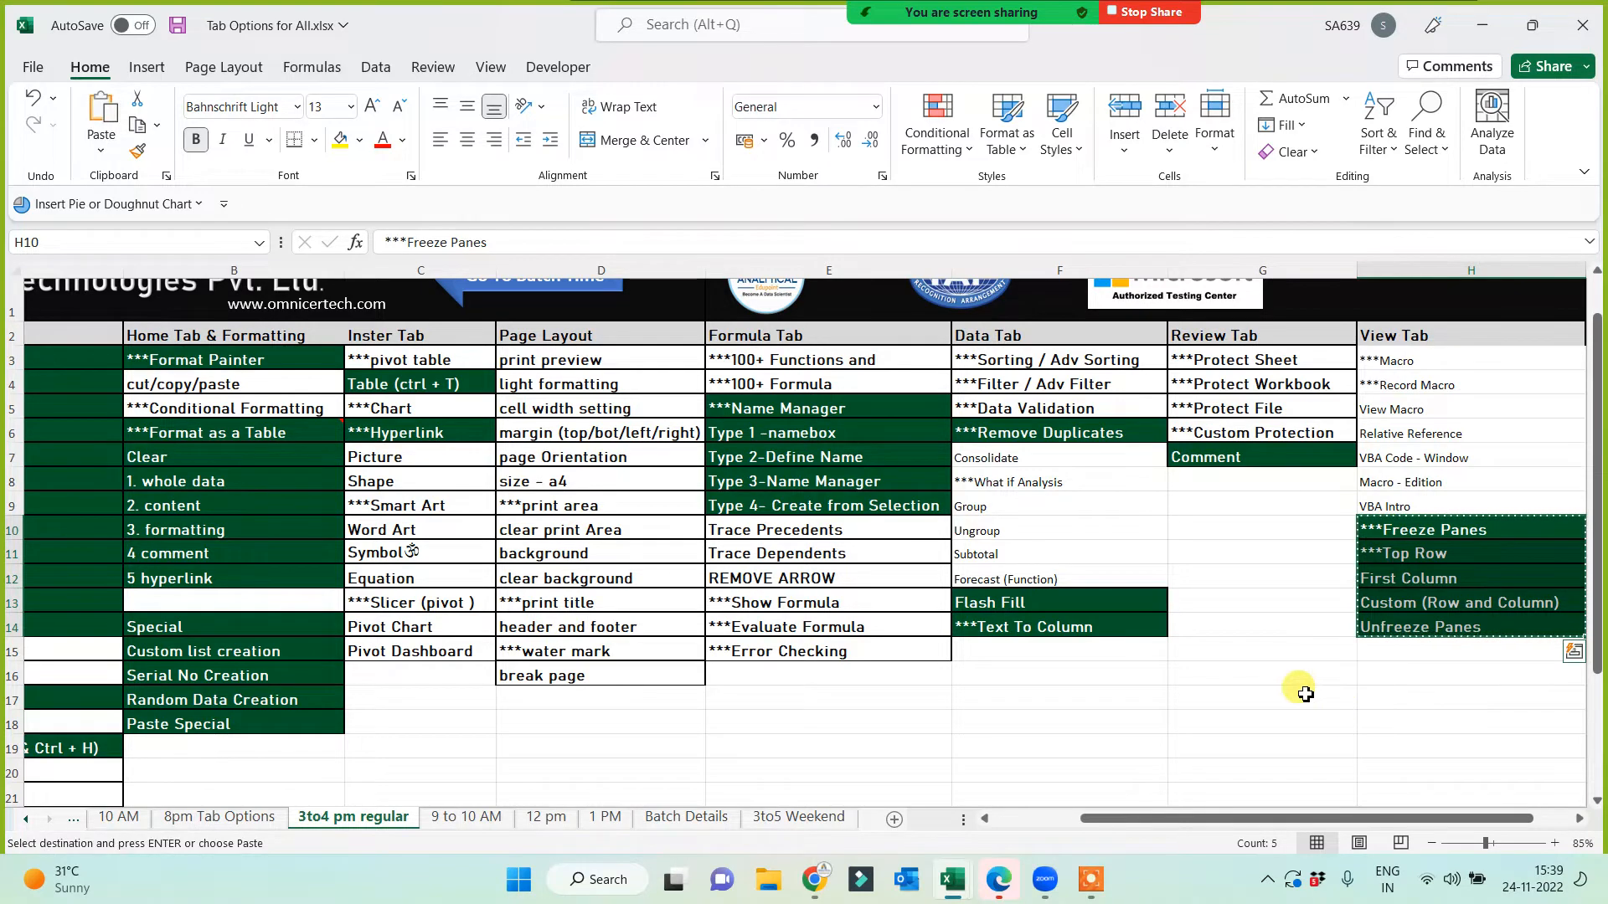
key(super+Tab)
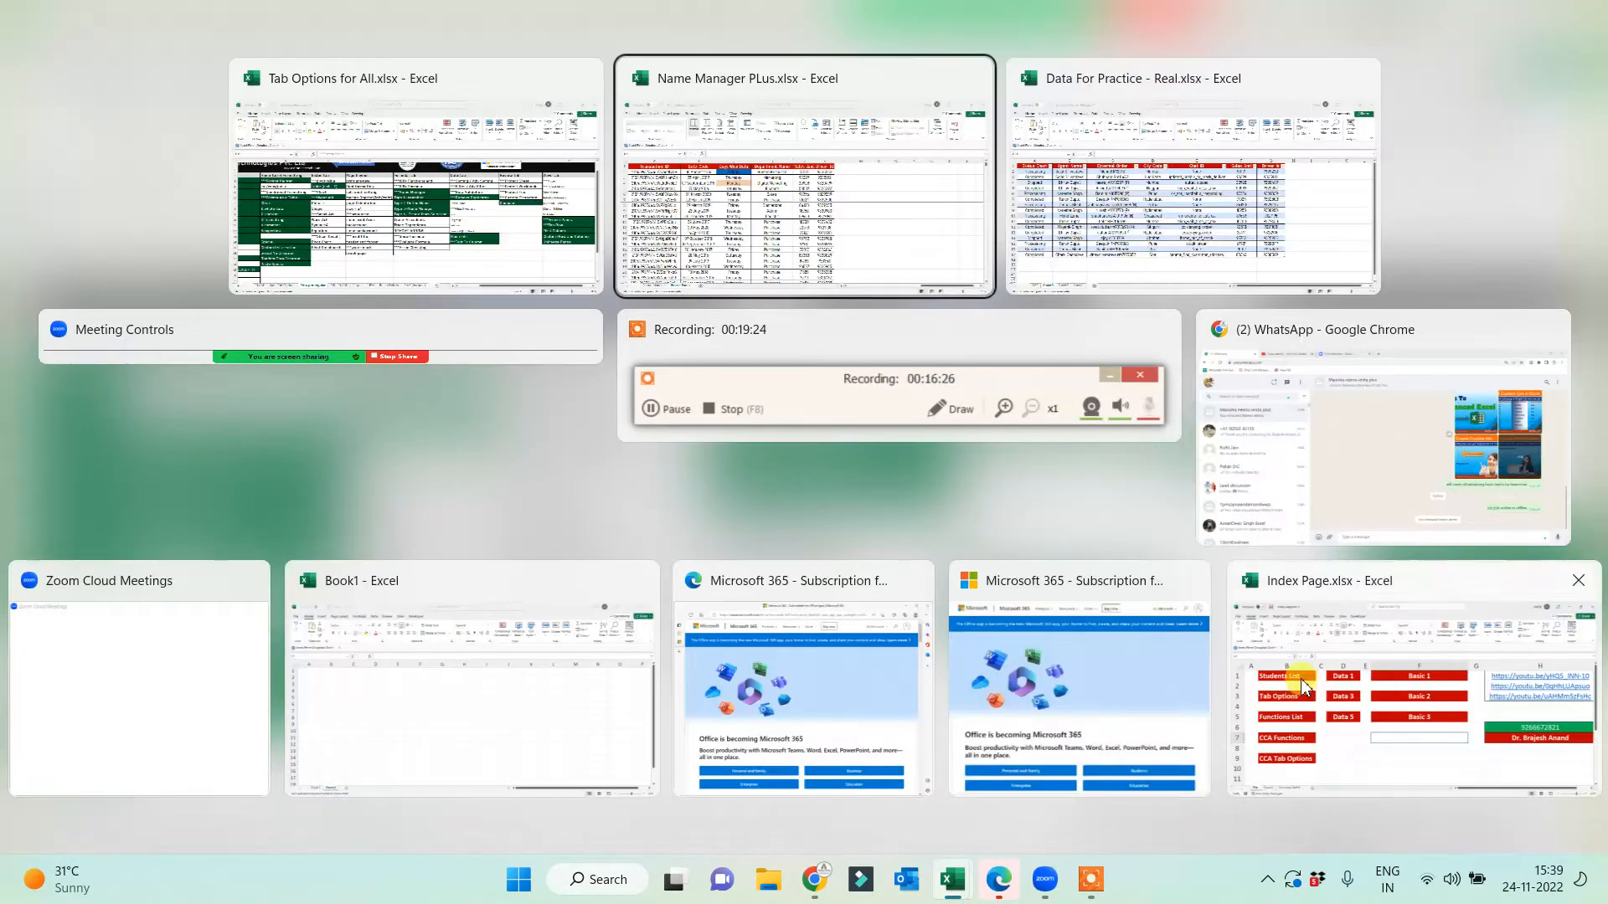
Step: Paste the five freeze-pane entries into N6 of Name Manager PLus, save, and add a new sheet
click(871, 225)
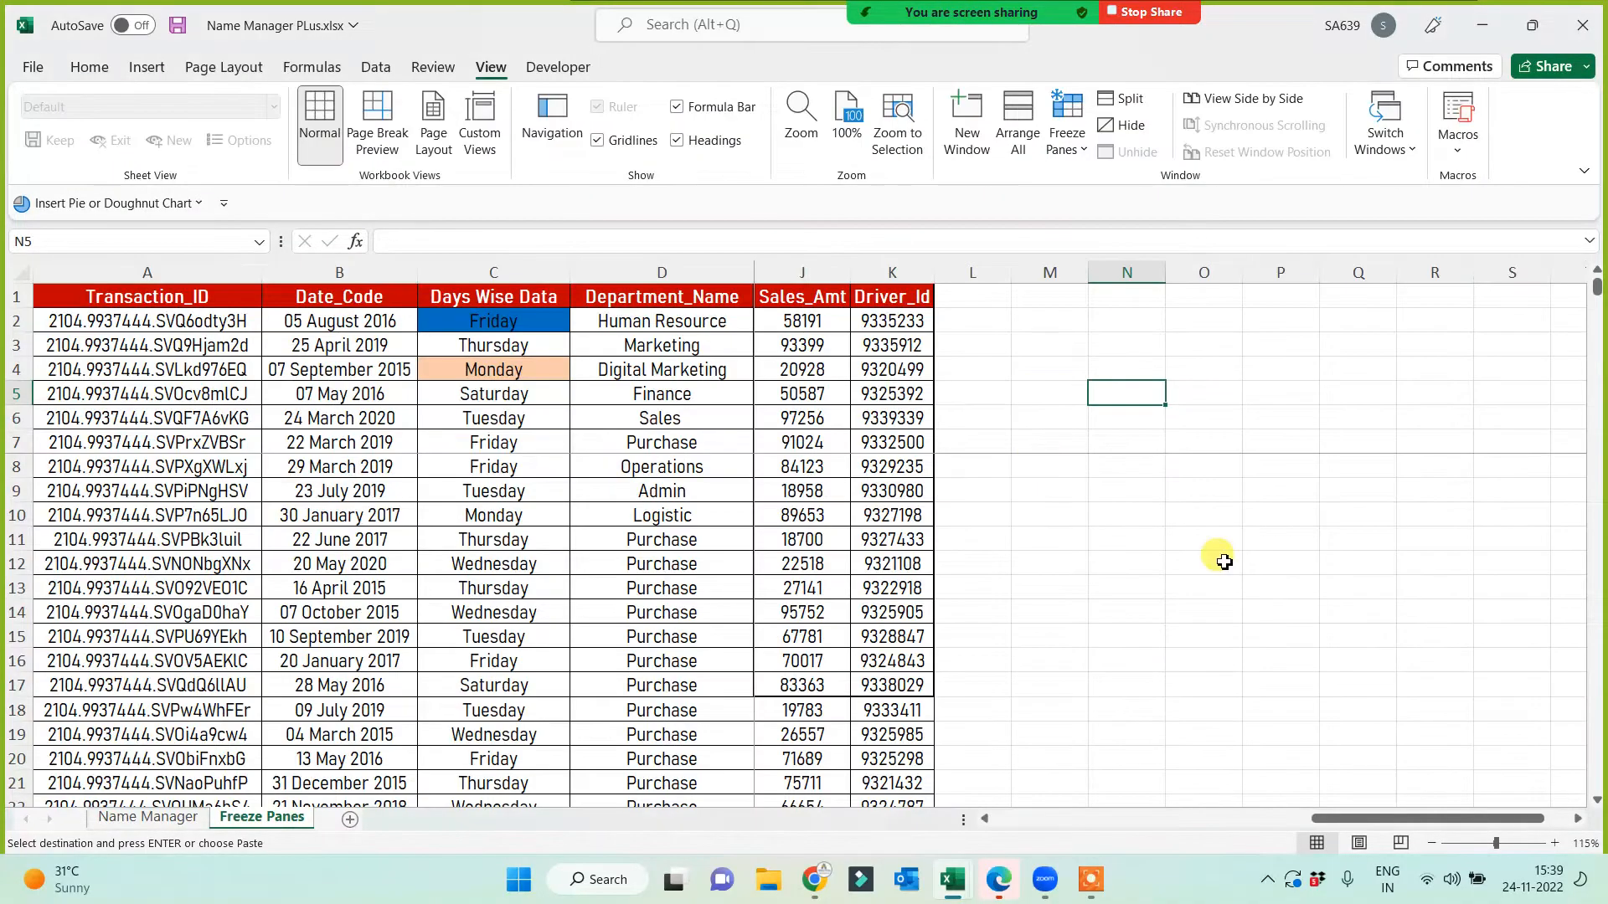
key(ctrl+v)
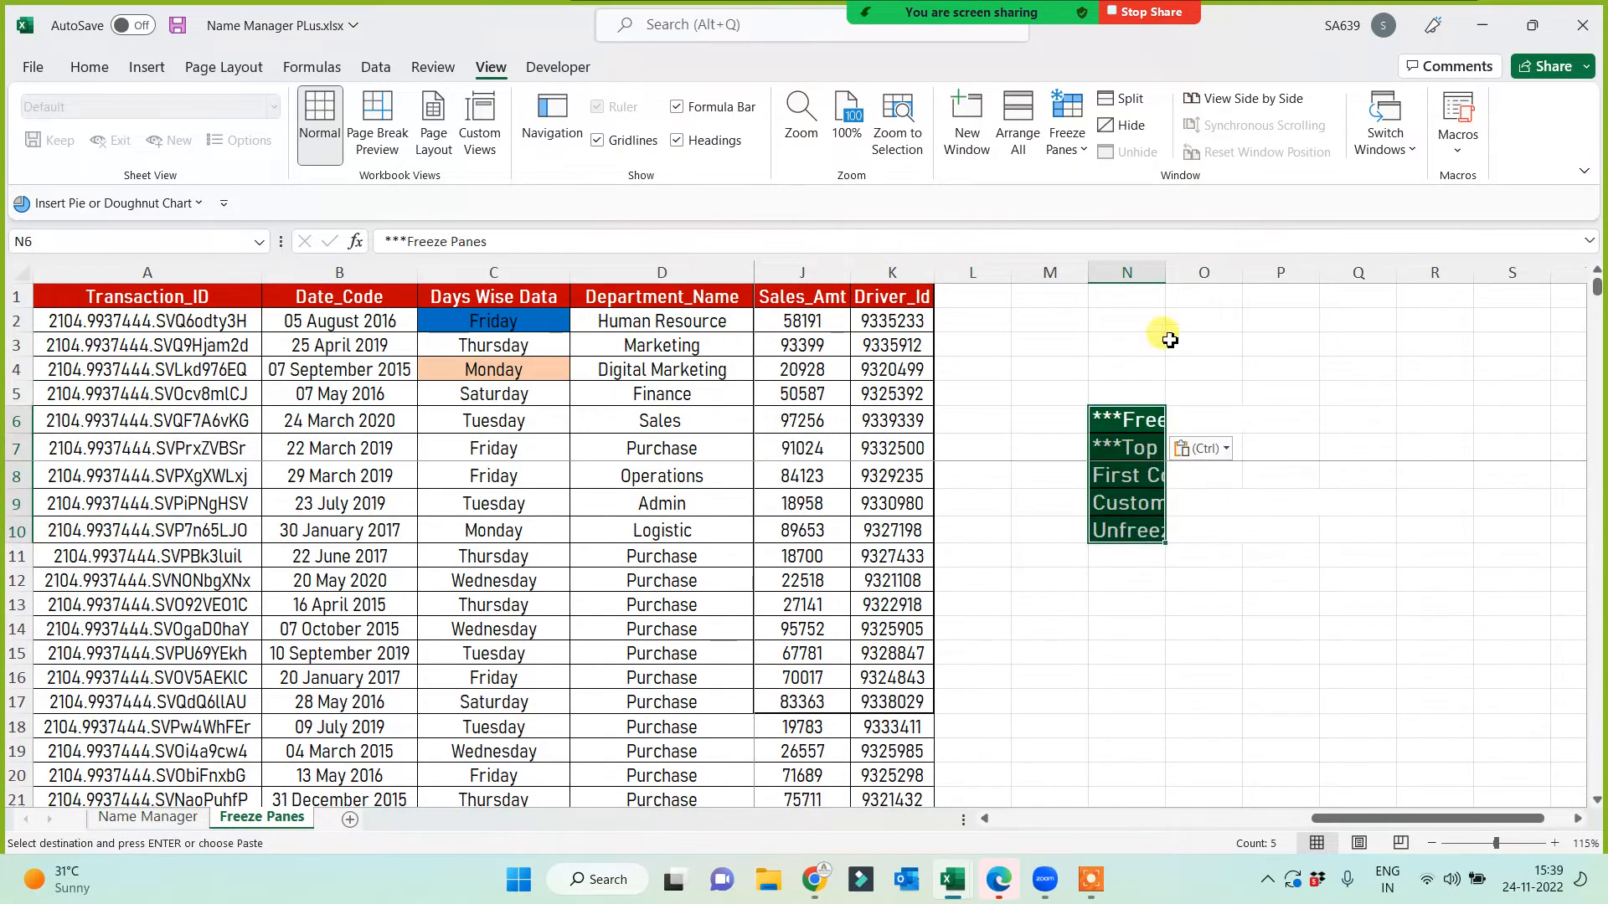
click(1092, 635)
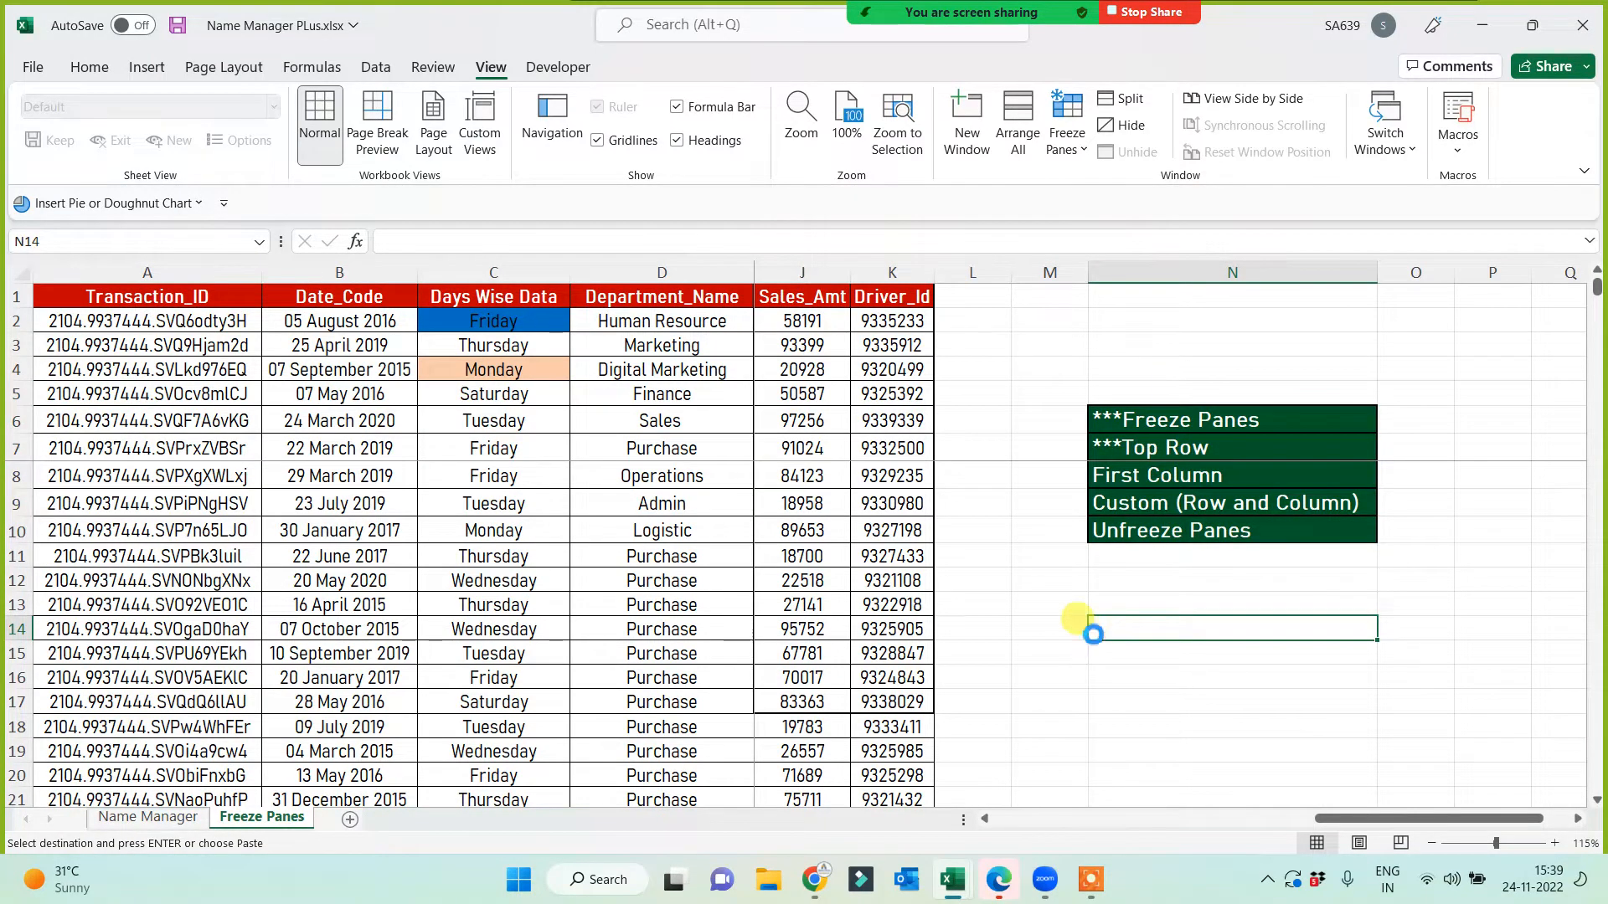
key(ctrl+s)
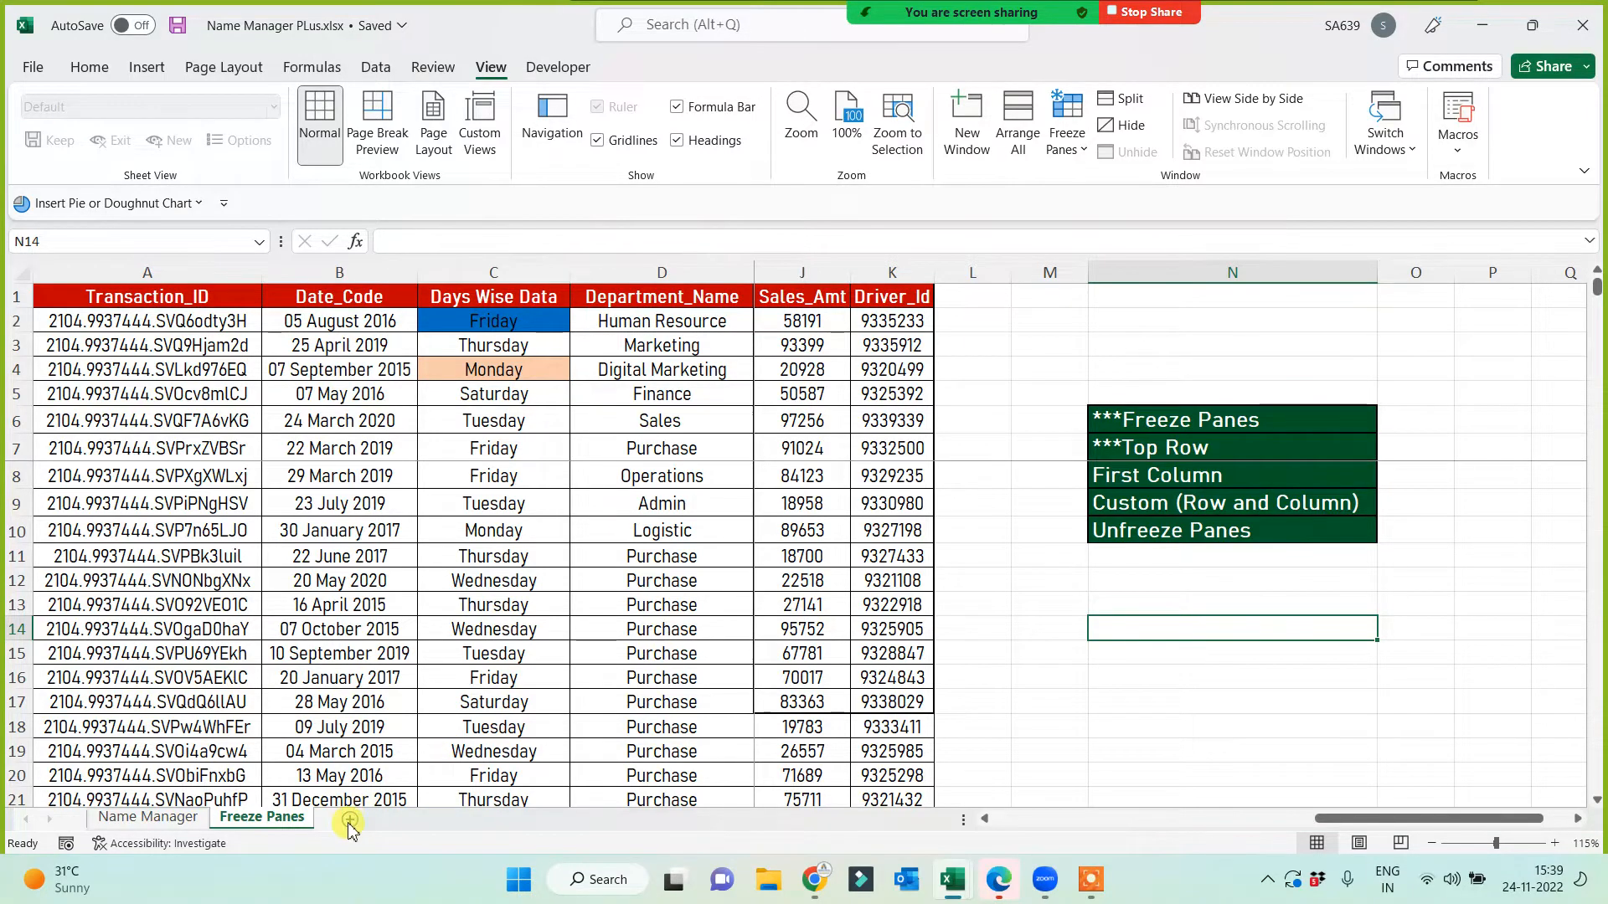
click(350, 819)
Step: In Tab Options for All, paint A13's green style onto Fill- Series through Shrink to Fit and copy them
mouse_move(967, 877)
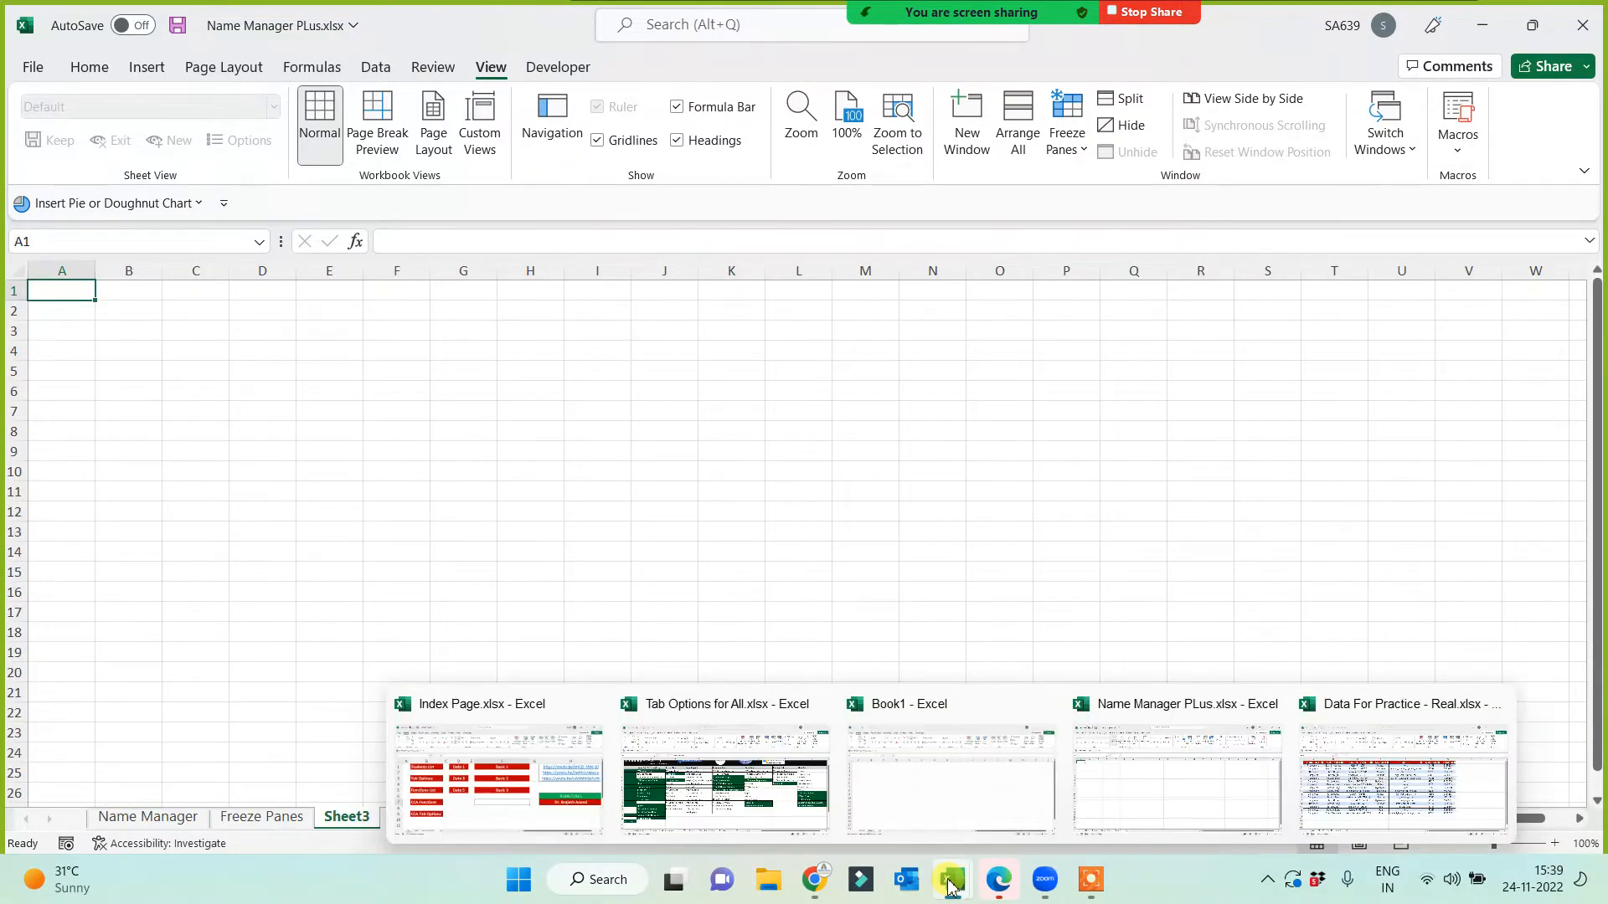
click(775, 810)
click(912, 704)
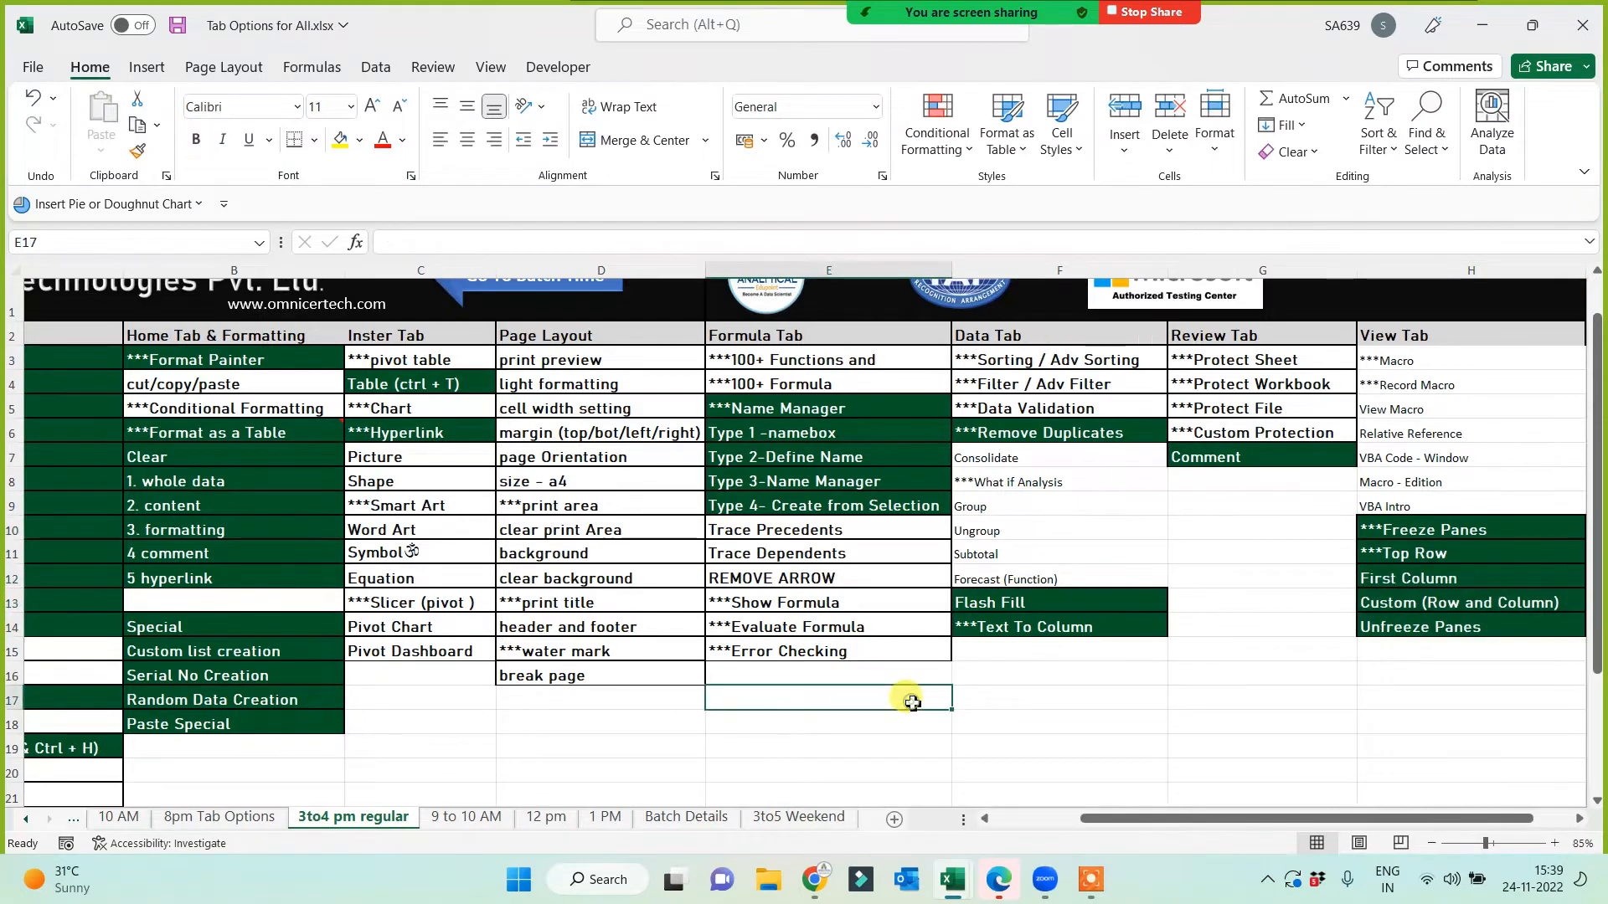
scroll(907, 700, up, 1)
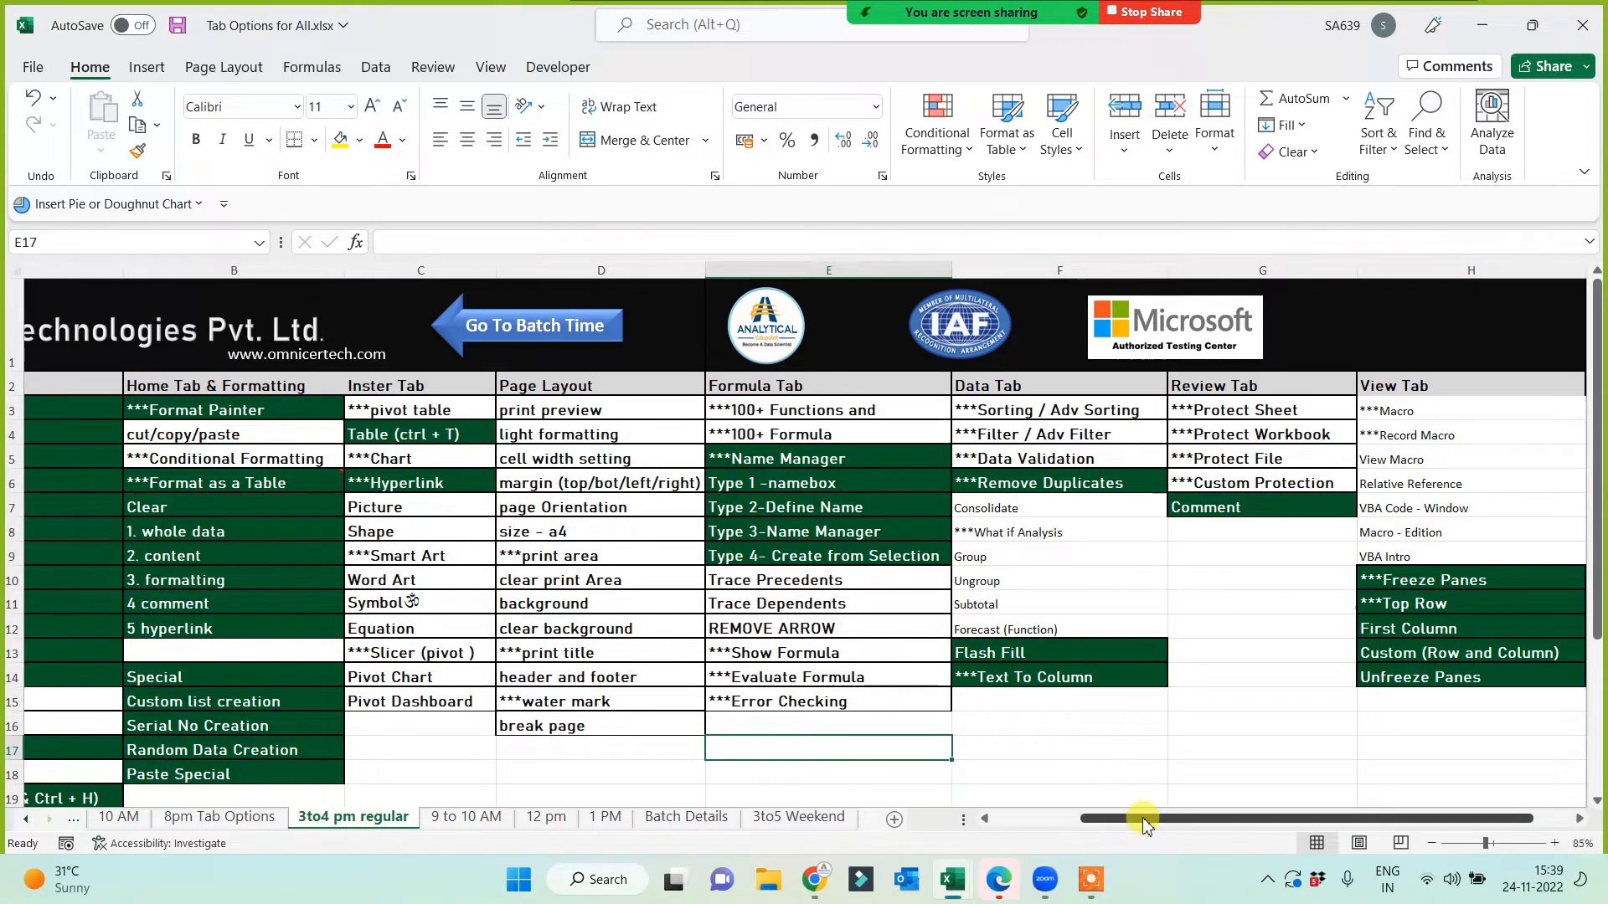
drag(1134, 818, 1046, 818)
scroll(83, 662, down, 2)
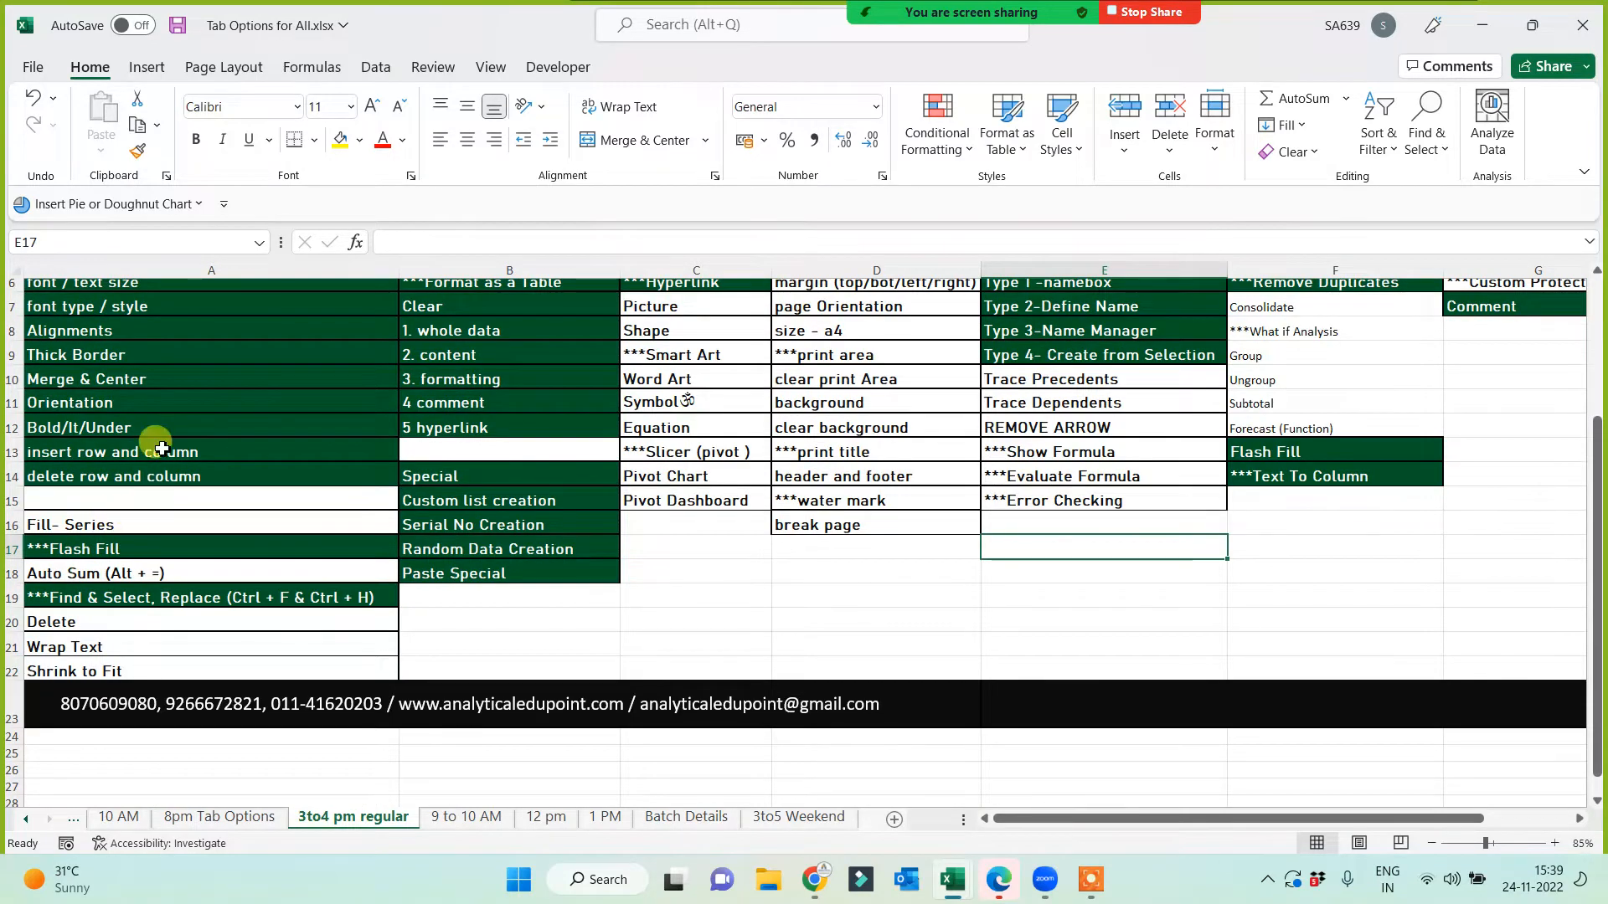
click(208, 451)
click(138, 150)
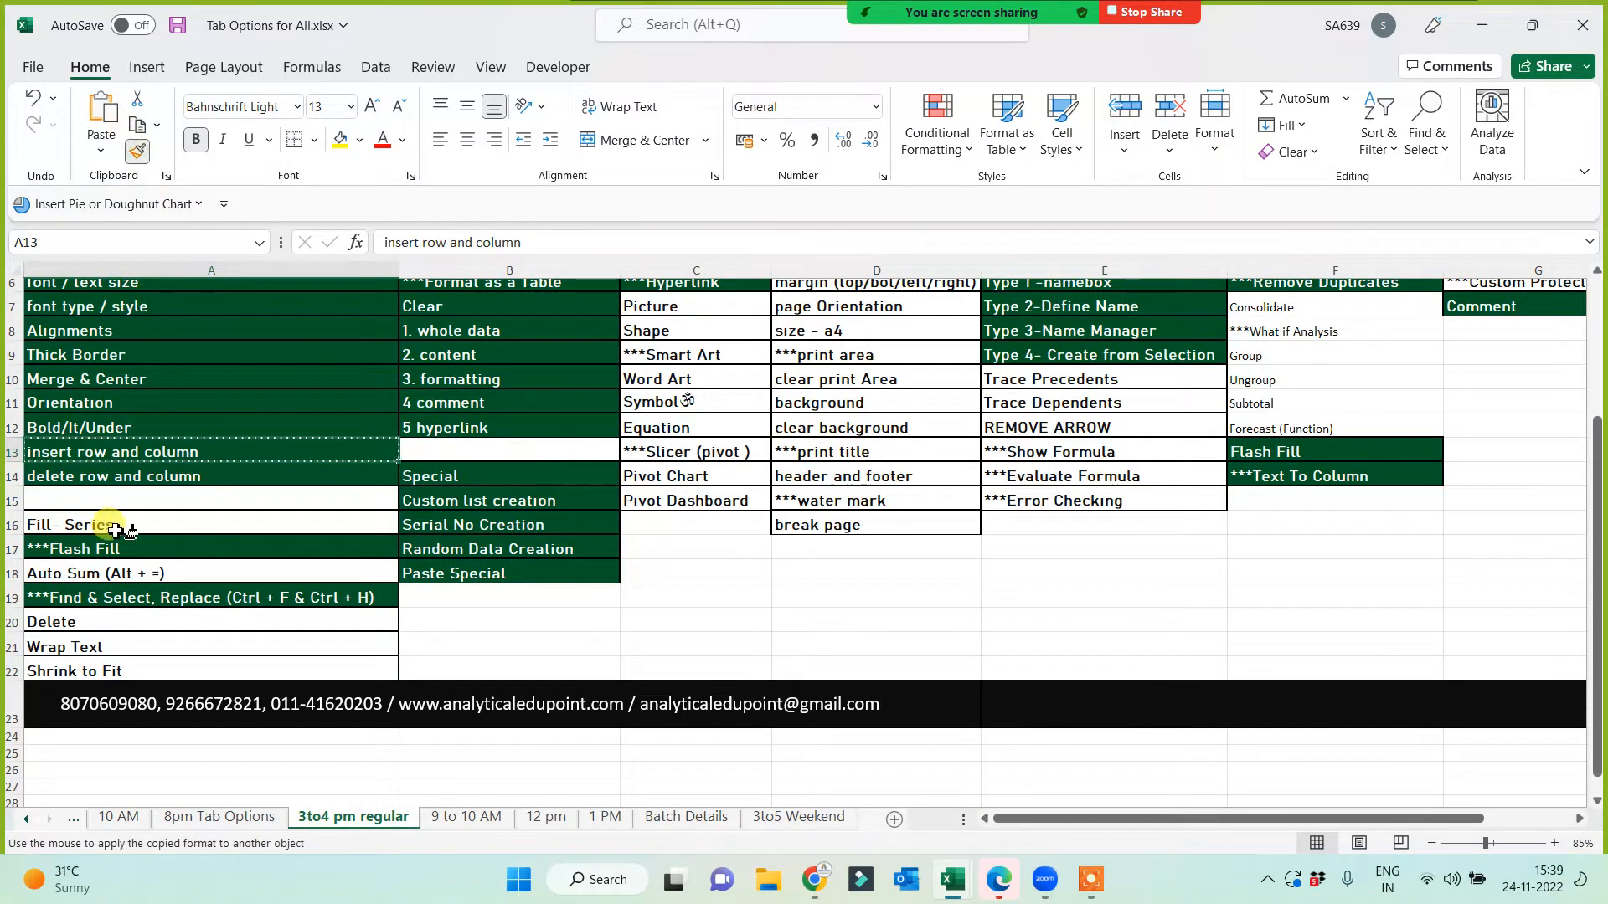
mouse_move(109, 524)
mouse_down()
mouse_move(107, 670)
mouse_move(248, 609)
mouse_up()
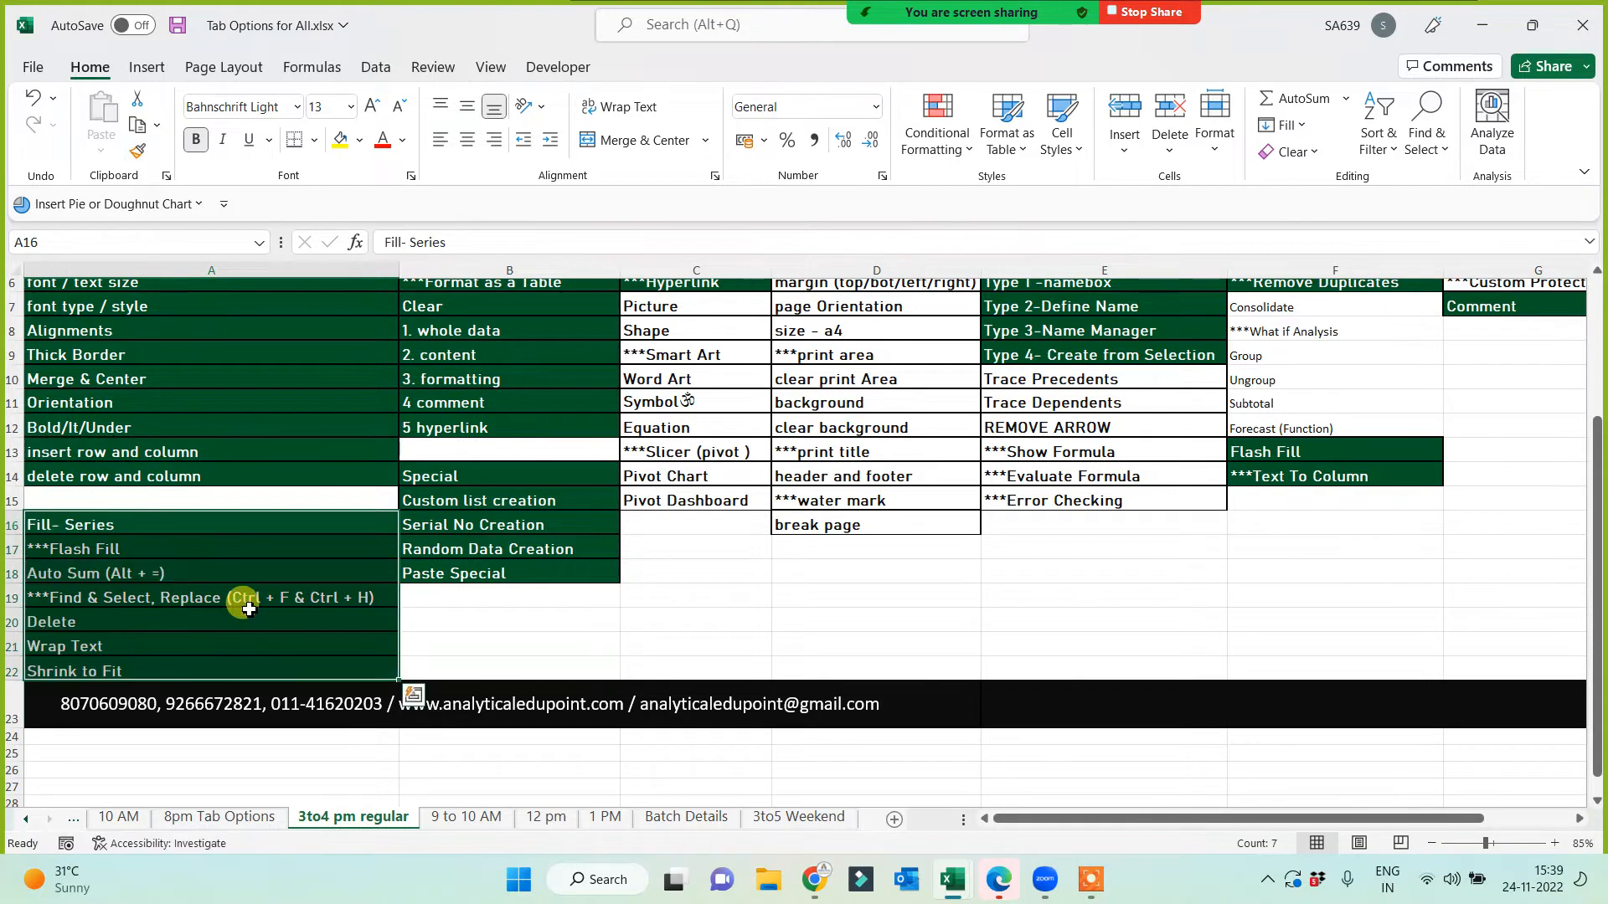
key(ctrl+c)
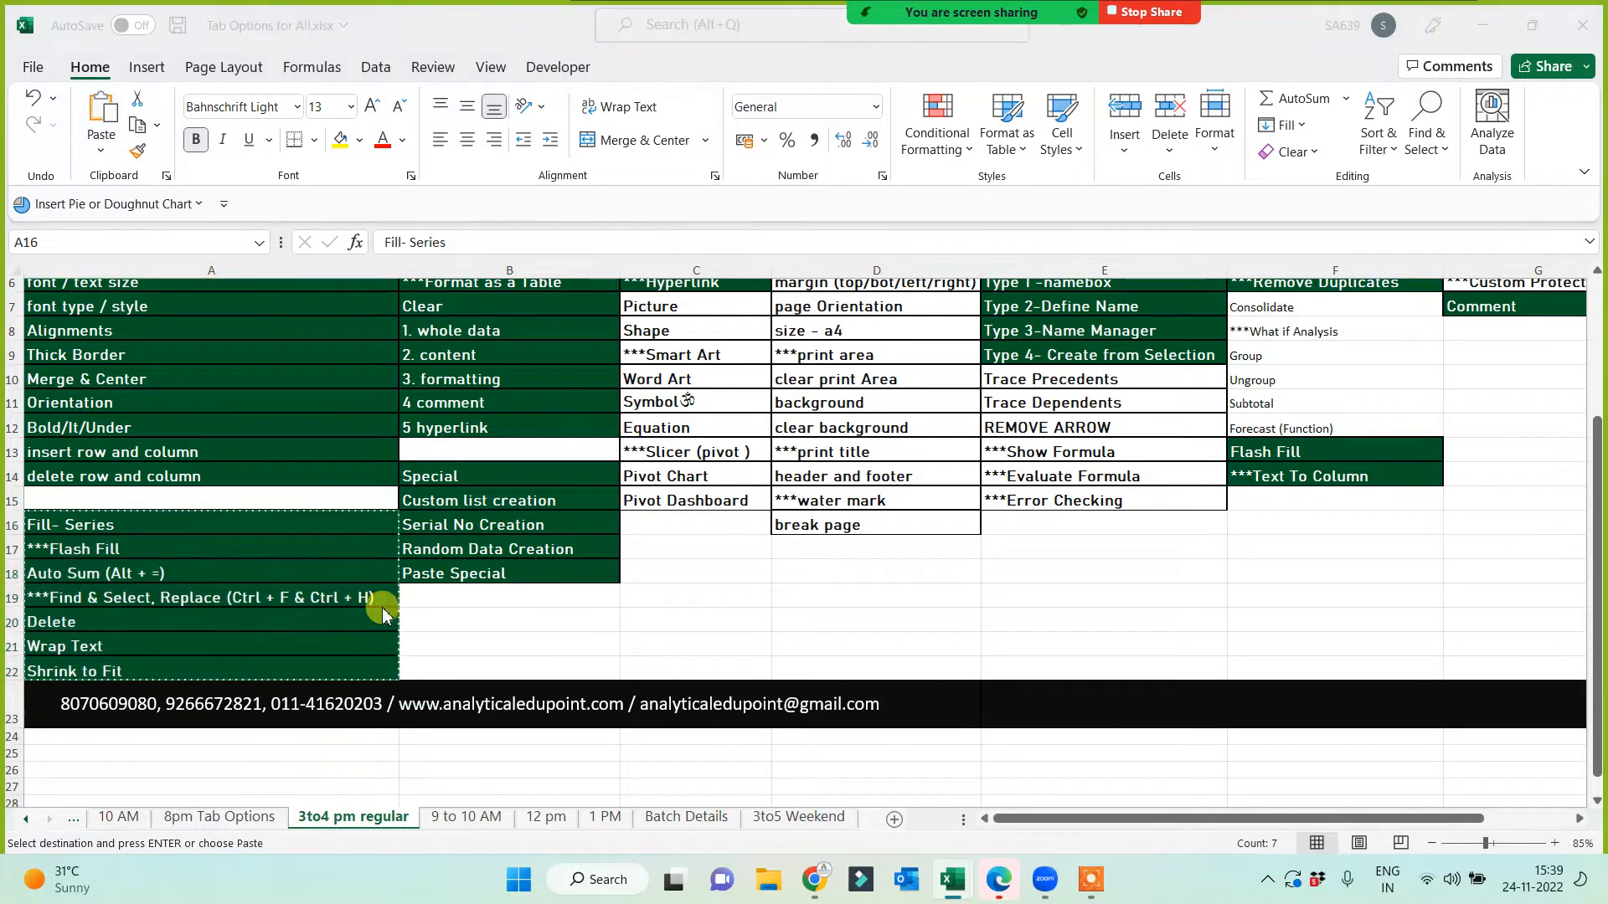
Step: Paste the topic list into J1 of Sheet3 in Name Manager PLus and auto-fit column J
key(alt+Tab)
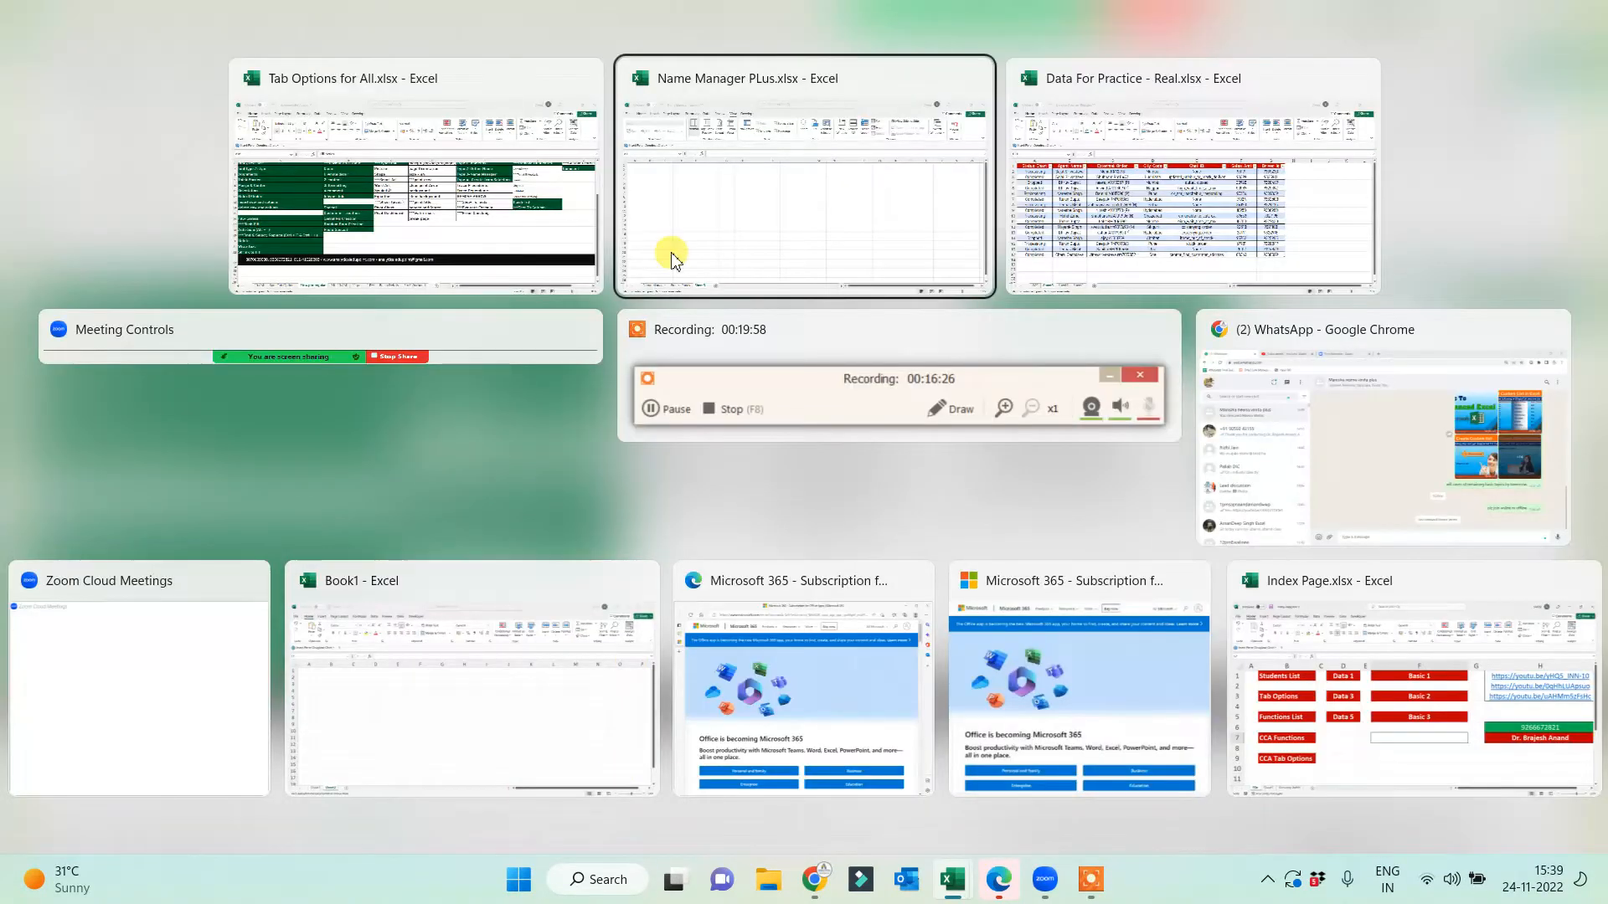
click(714, 216)
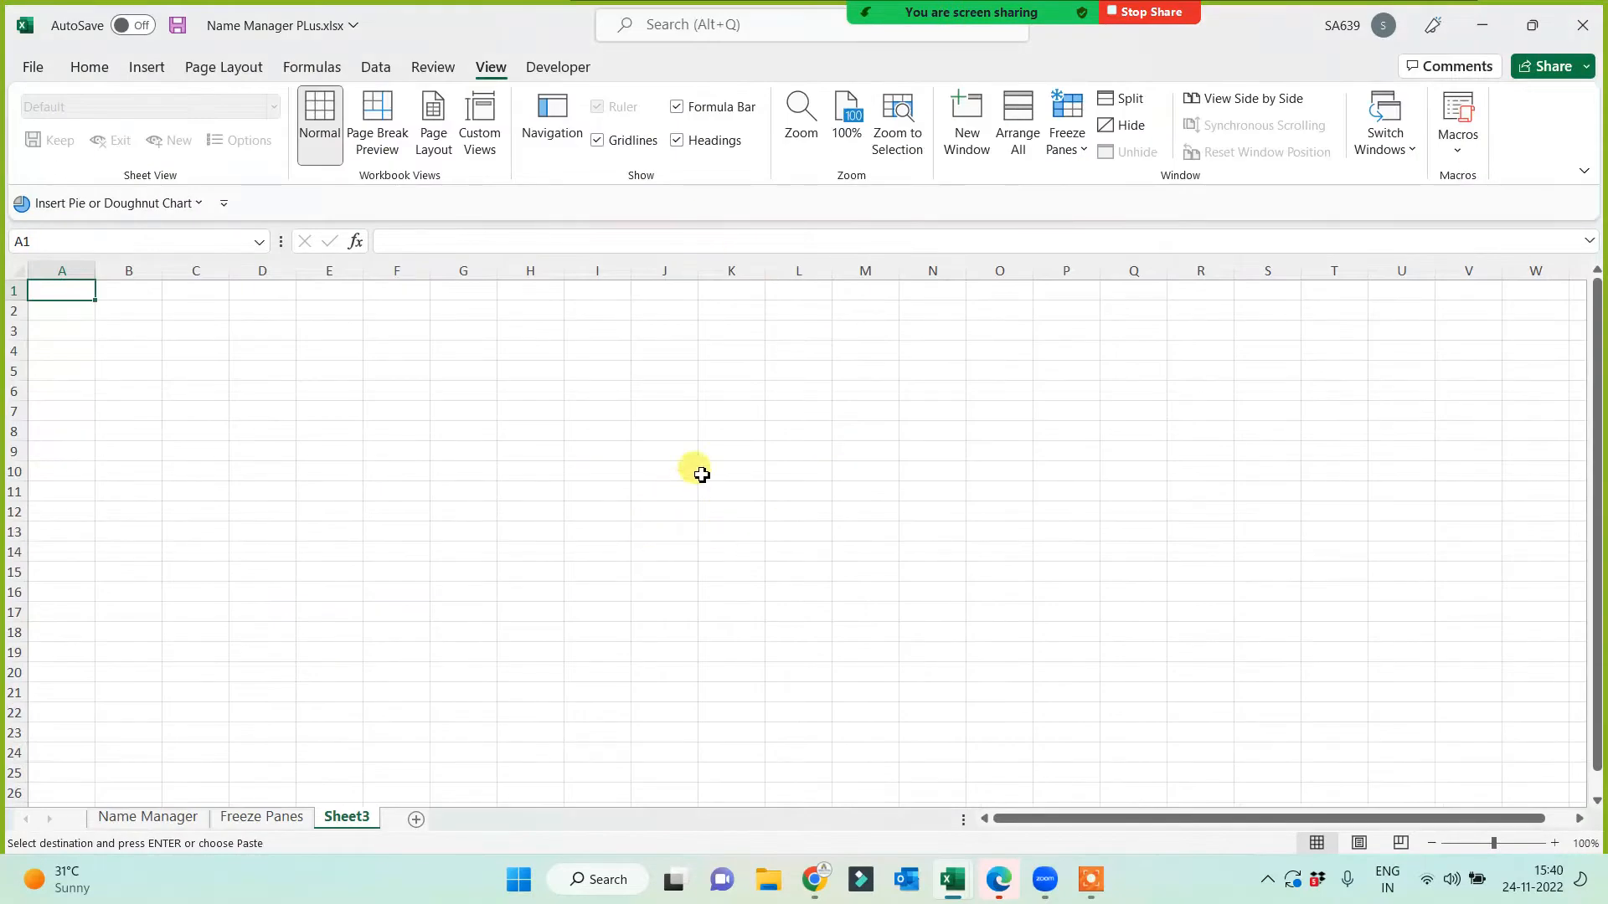
click(658, 295)
key(ctrl+v)
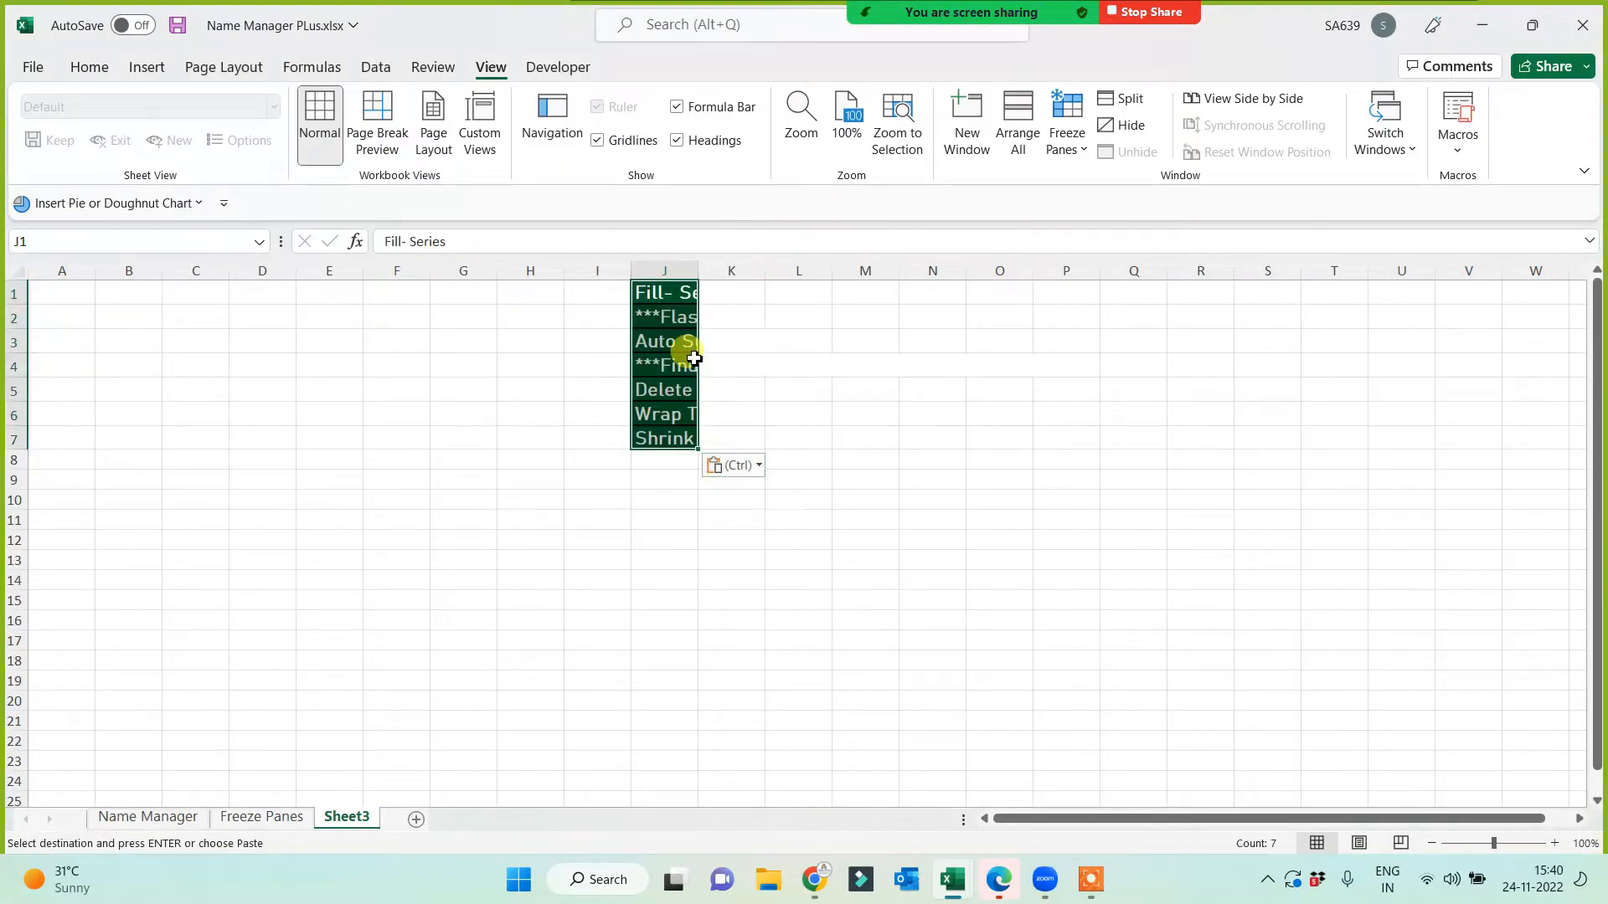
double_click(695, 266)
click(514, 546)
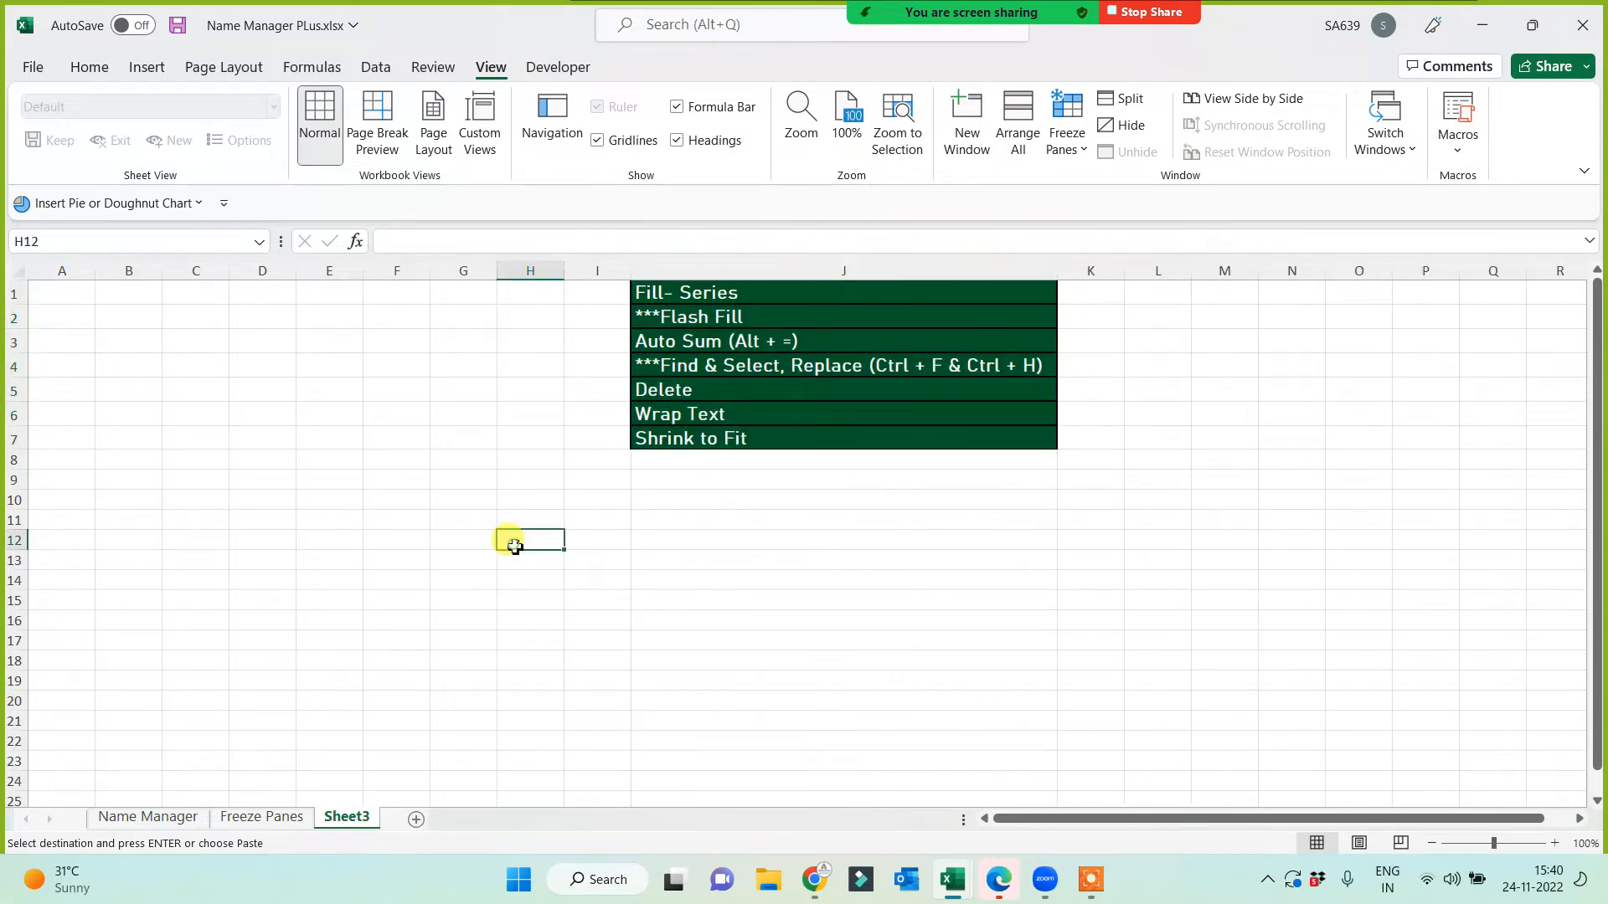
click(246, 818)
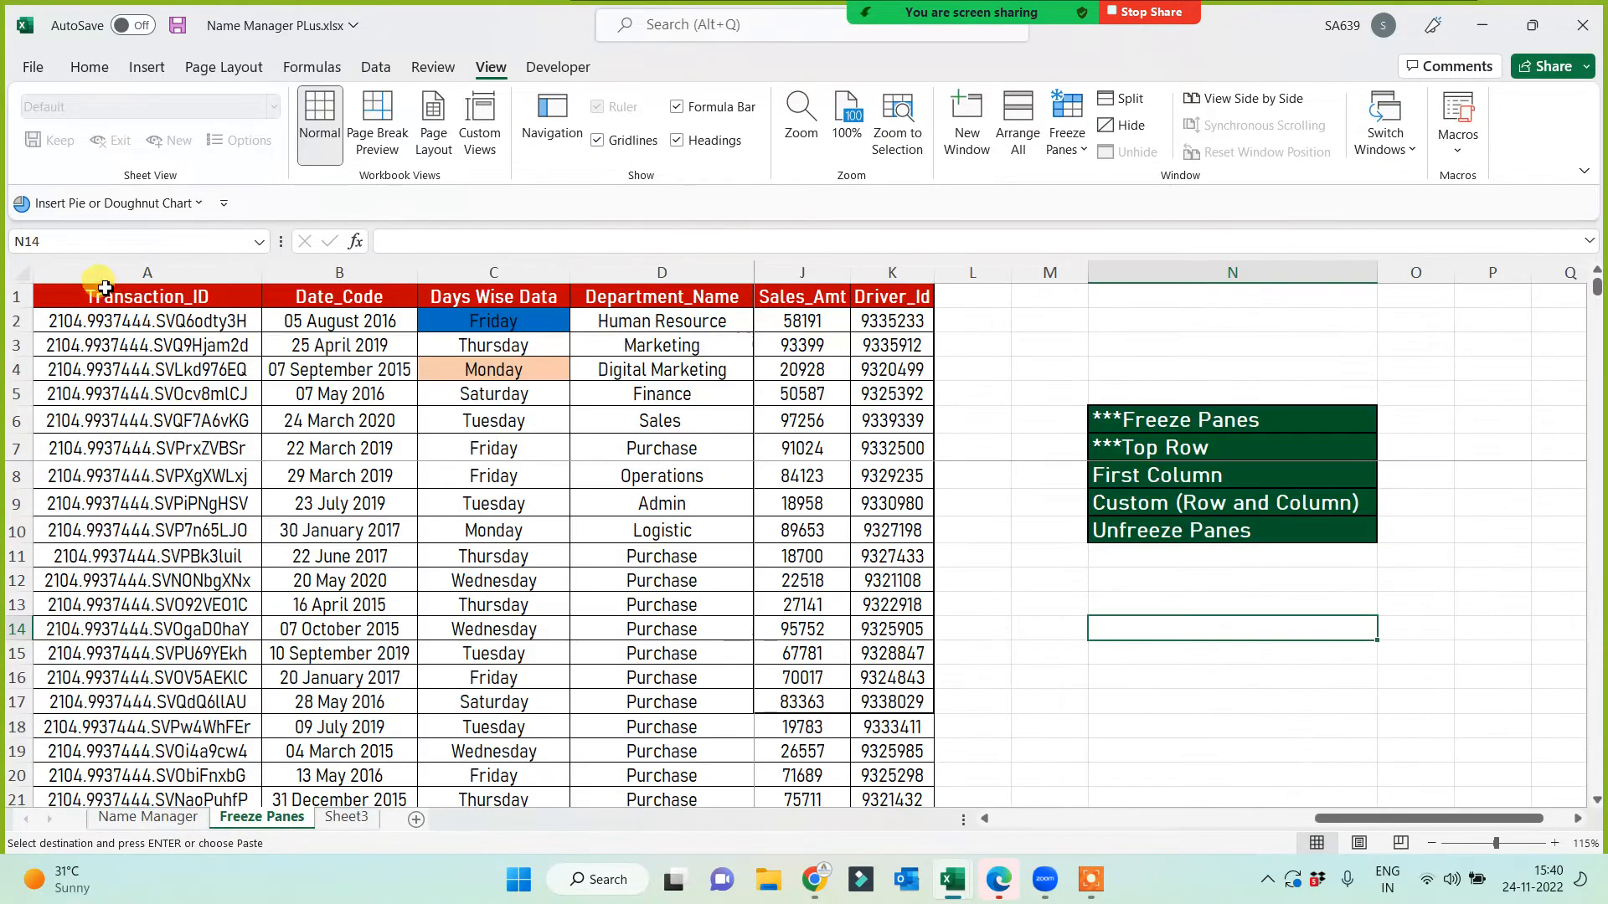
Step: Copy A1:C14 from Freeze Panes into Sheet3 at A1 and auto-fit columns A–C
drag(104, 288, 494, 615)
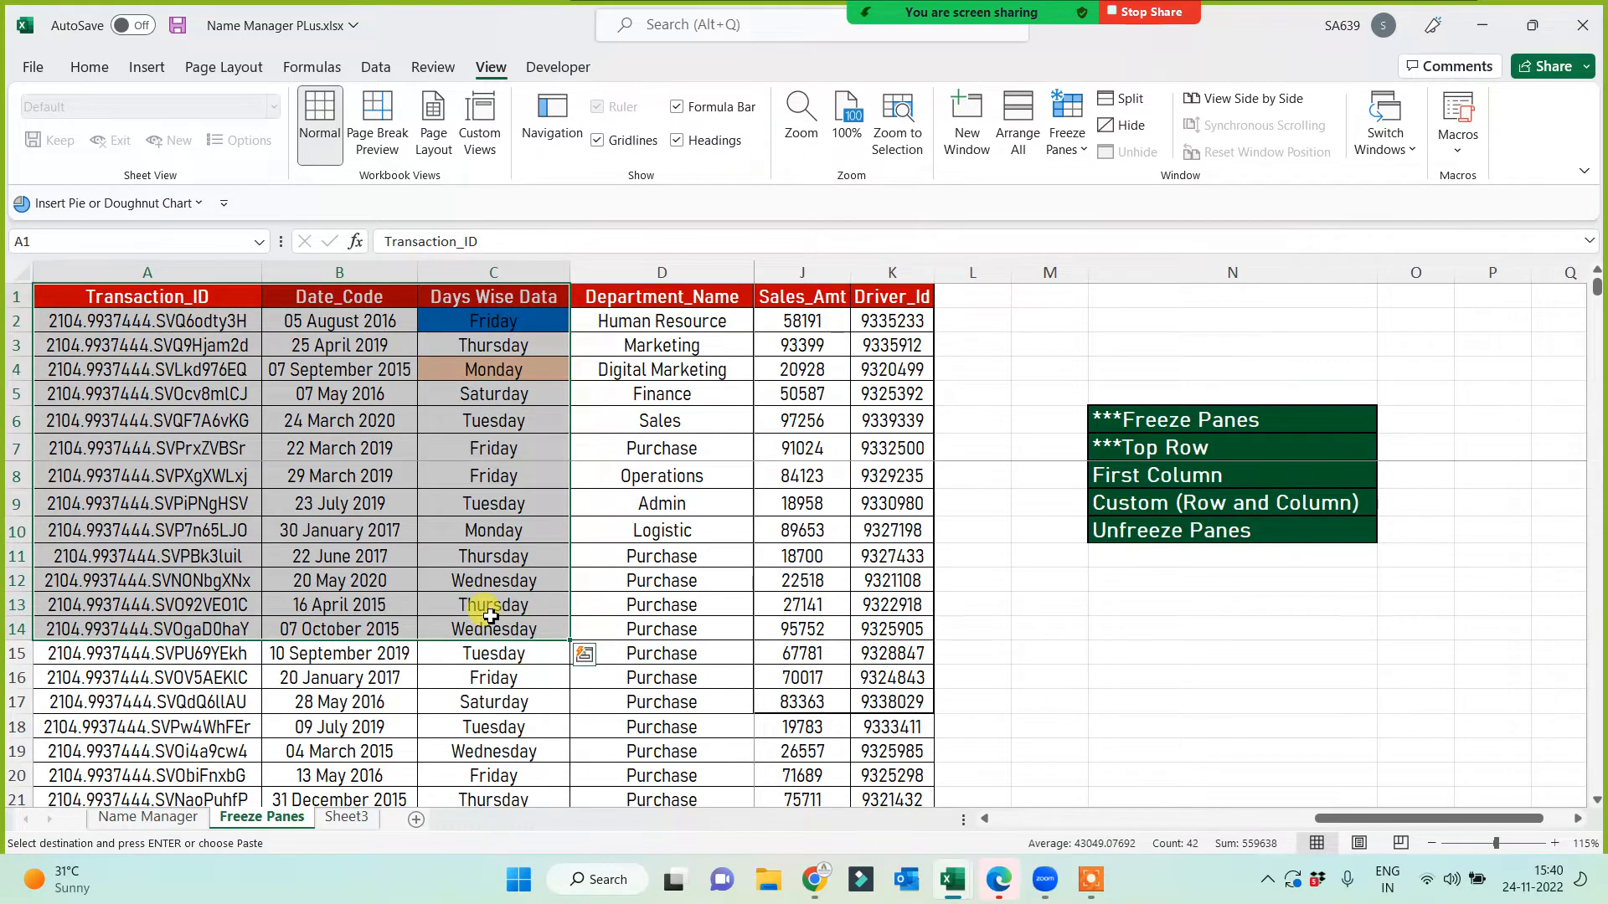
key(ctrl+c)
click(346, 822)
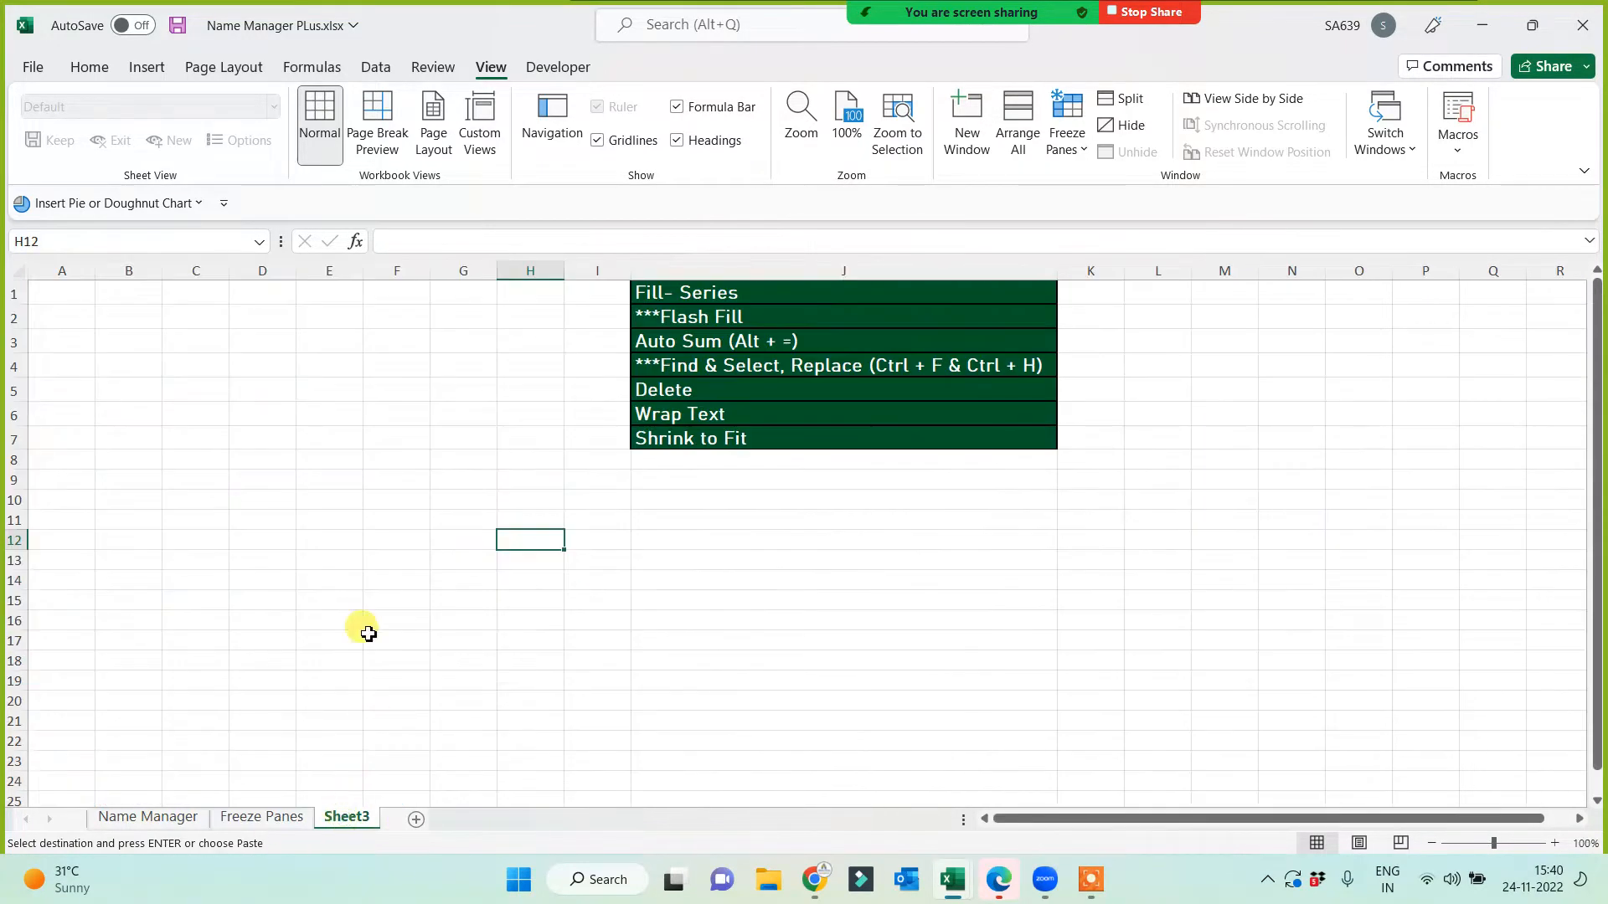
click(75, 292)
key(ctrl+v)
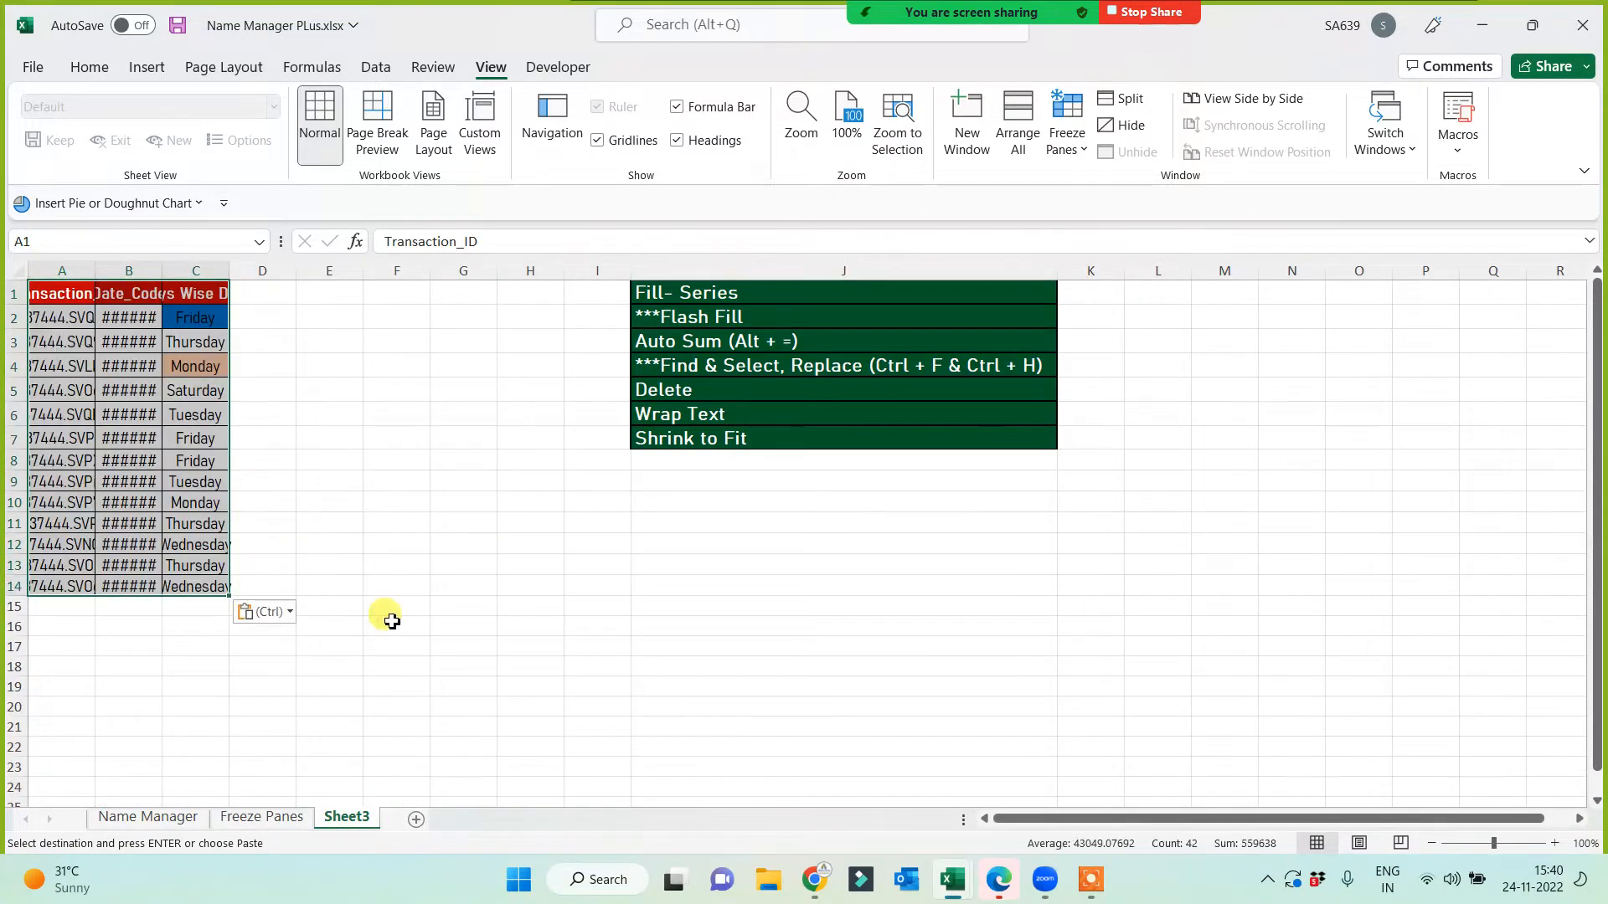
drag(62, 270, 192, 274)
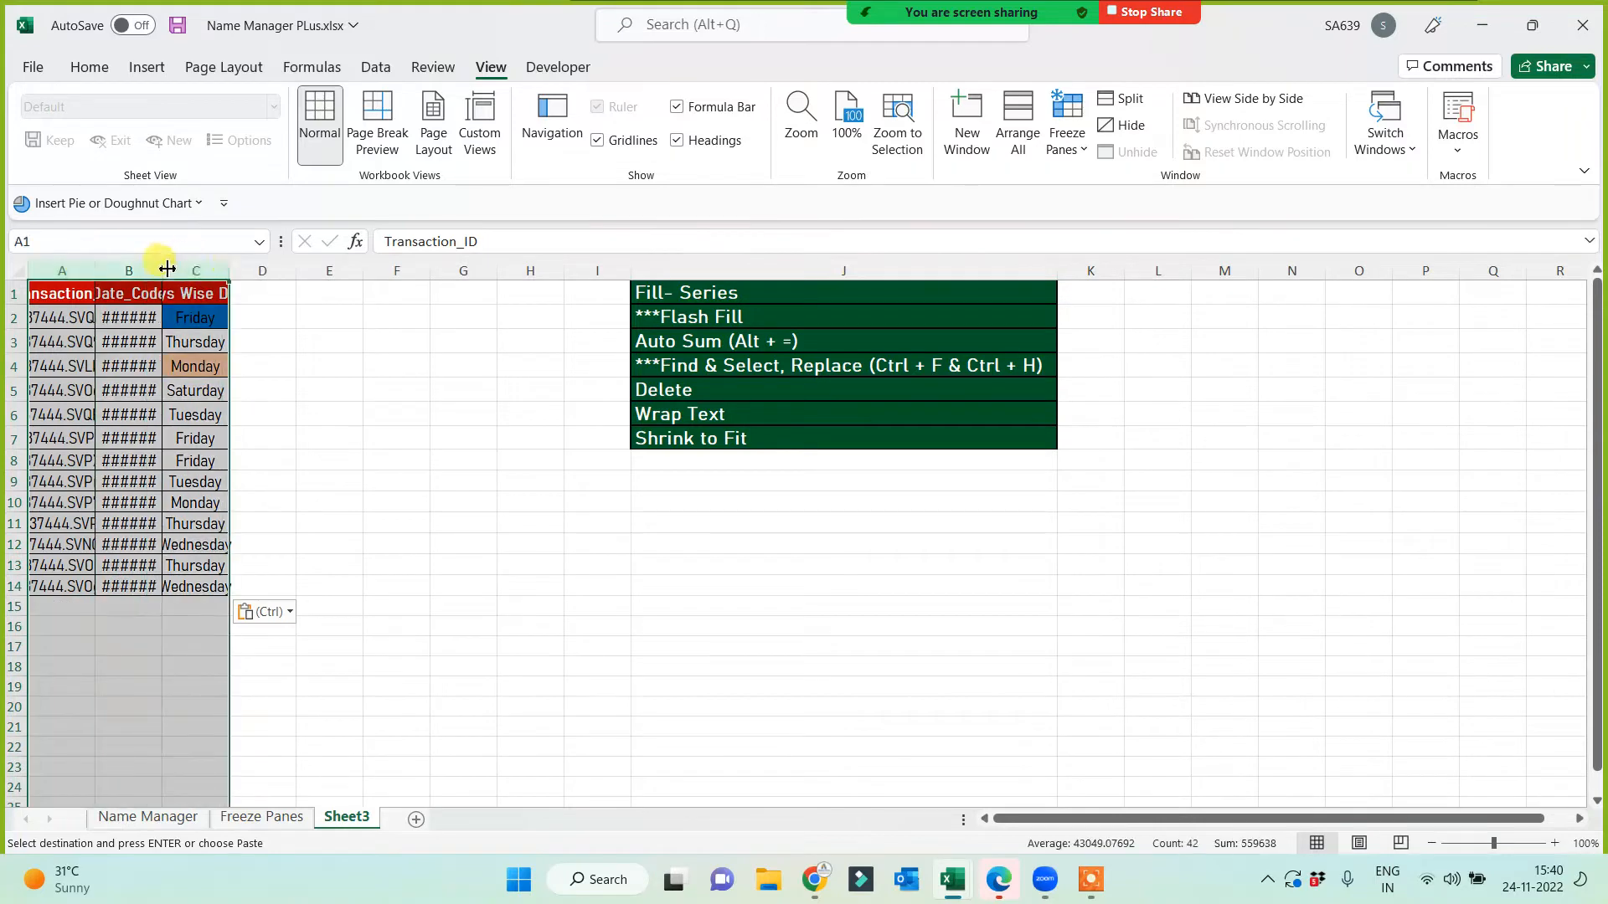
double_click(162, 270)
Step: Delete empty columns E–H so the topic list moves to column F, then select F1
scroll(589, 567, up, 2)
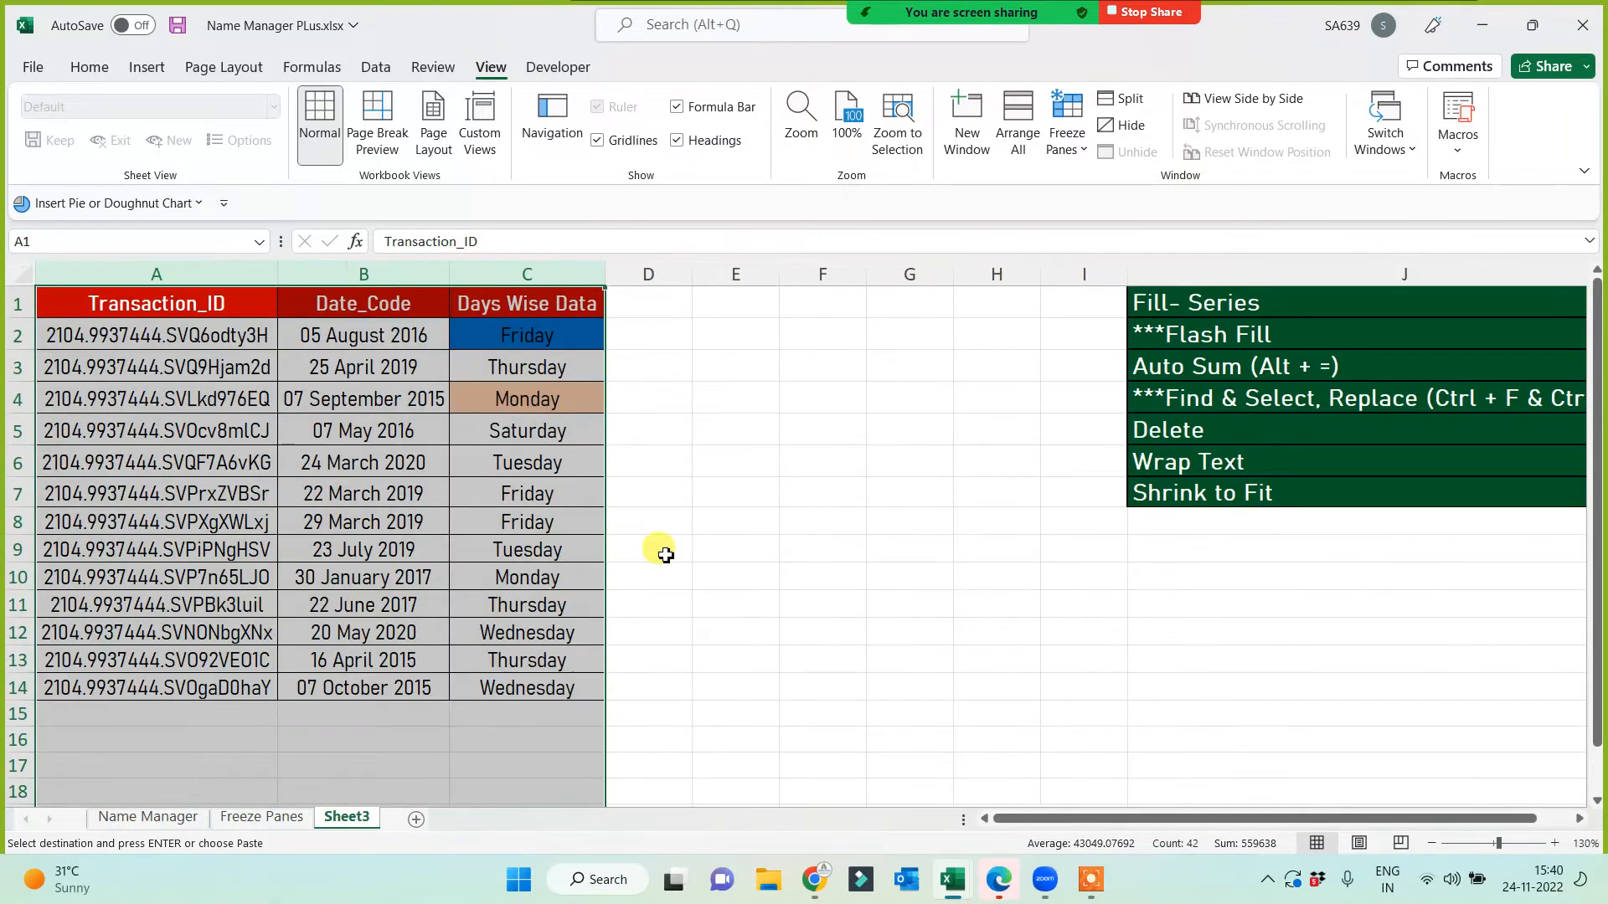
drag(736, 274, 968, 274)
key(ctrl+minus)
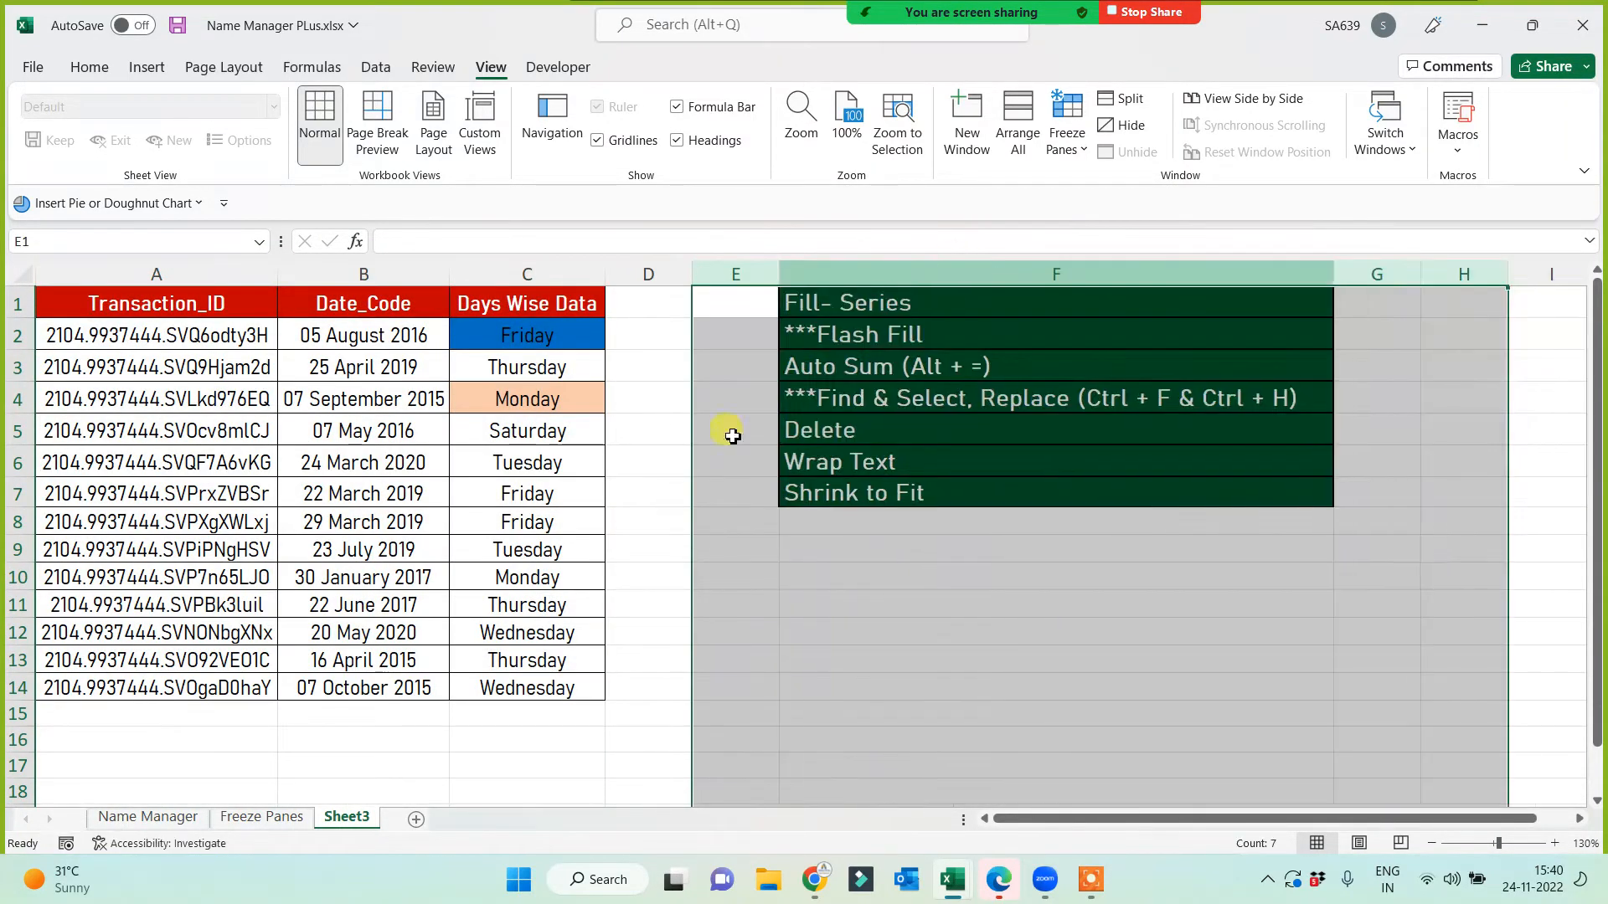
click(786, 656)
scroll(733, 669, up, 1)
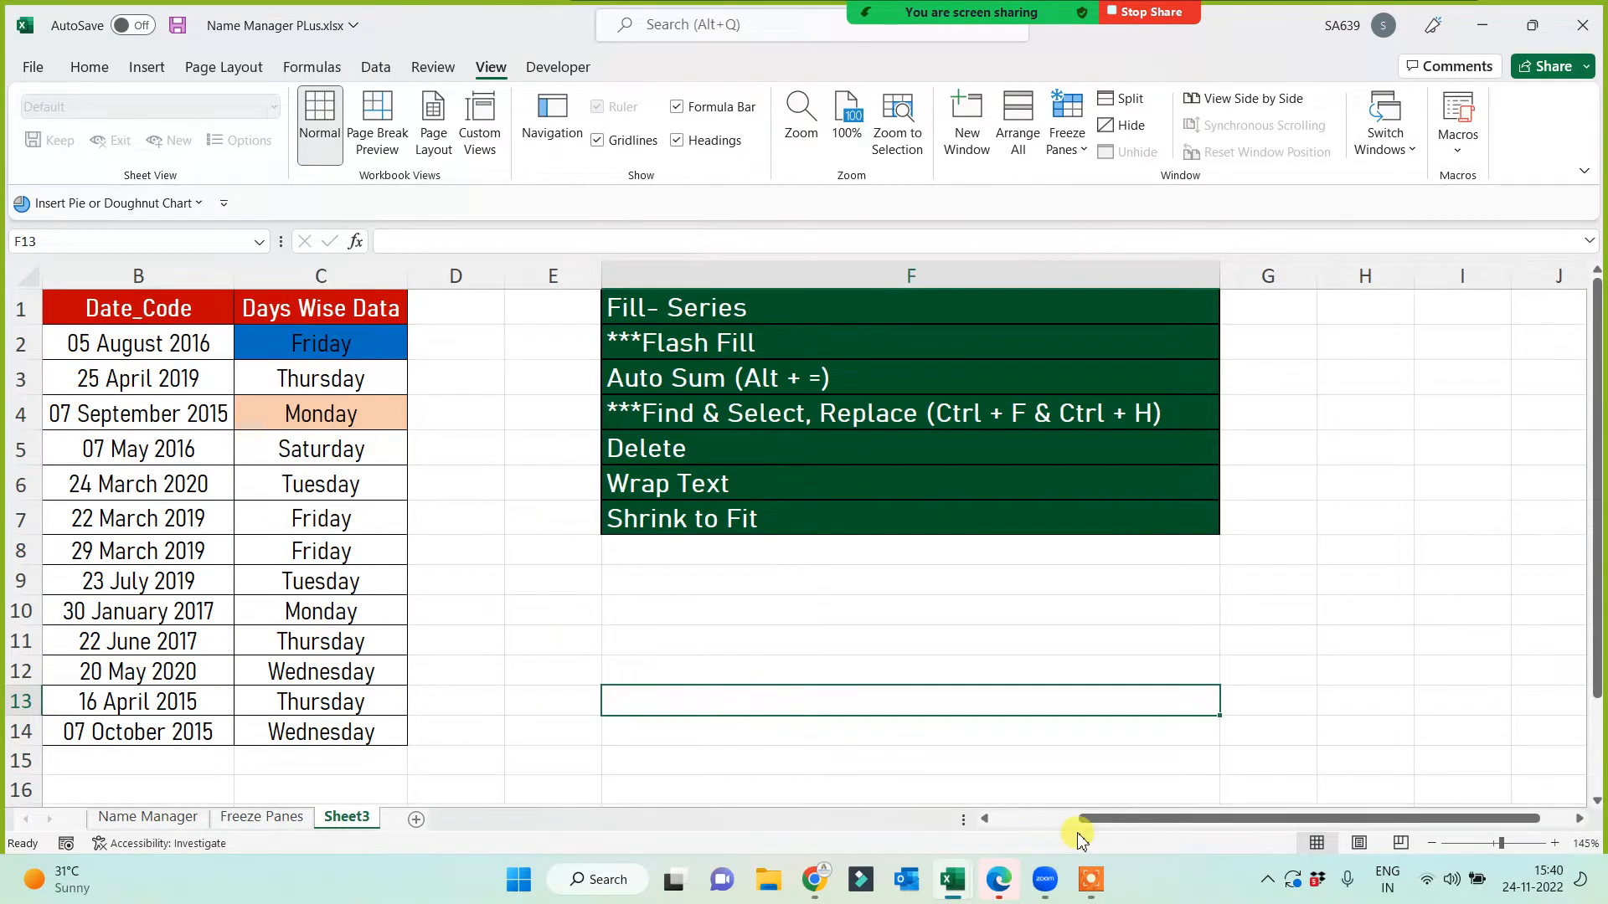
drag(1084, 819, 926, 819)
click(797, 650)
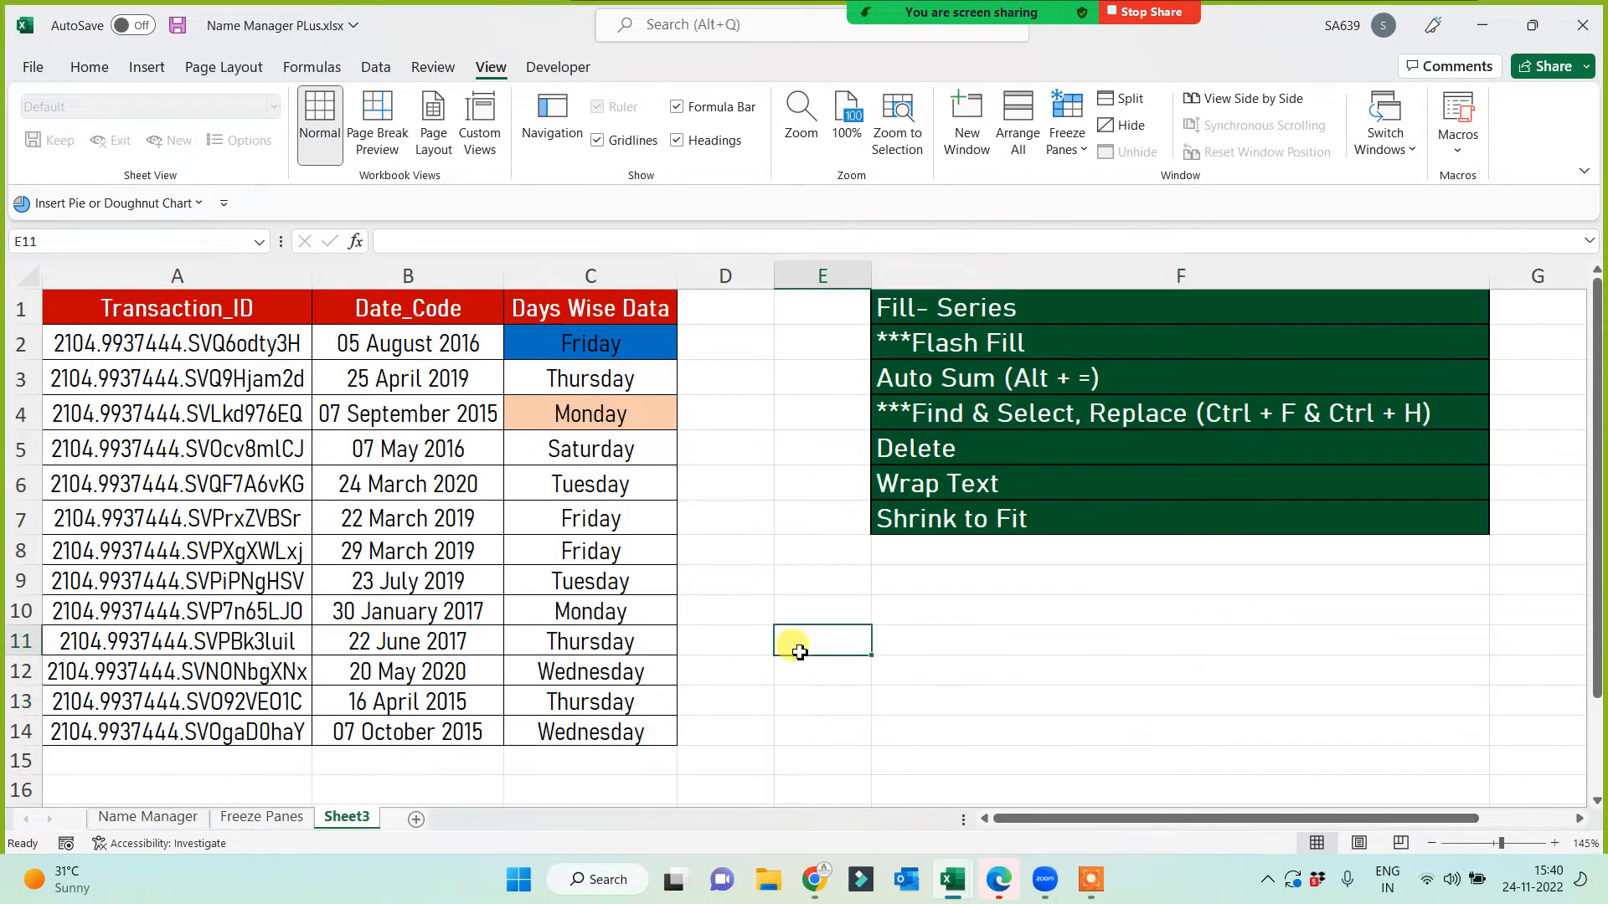
click(940, 307)
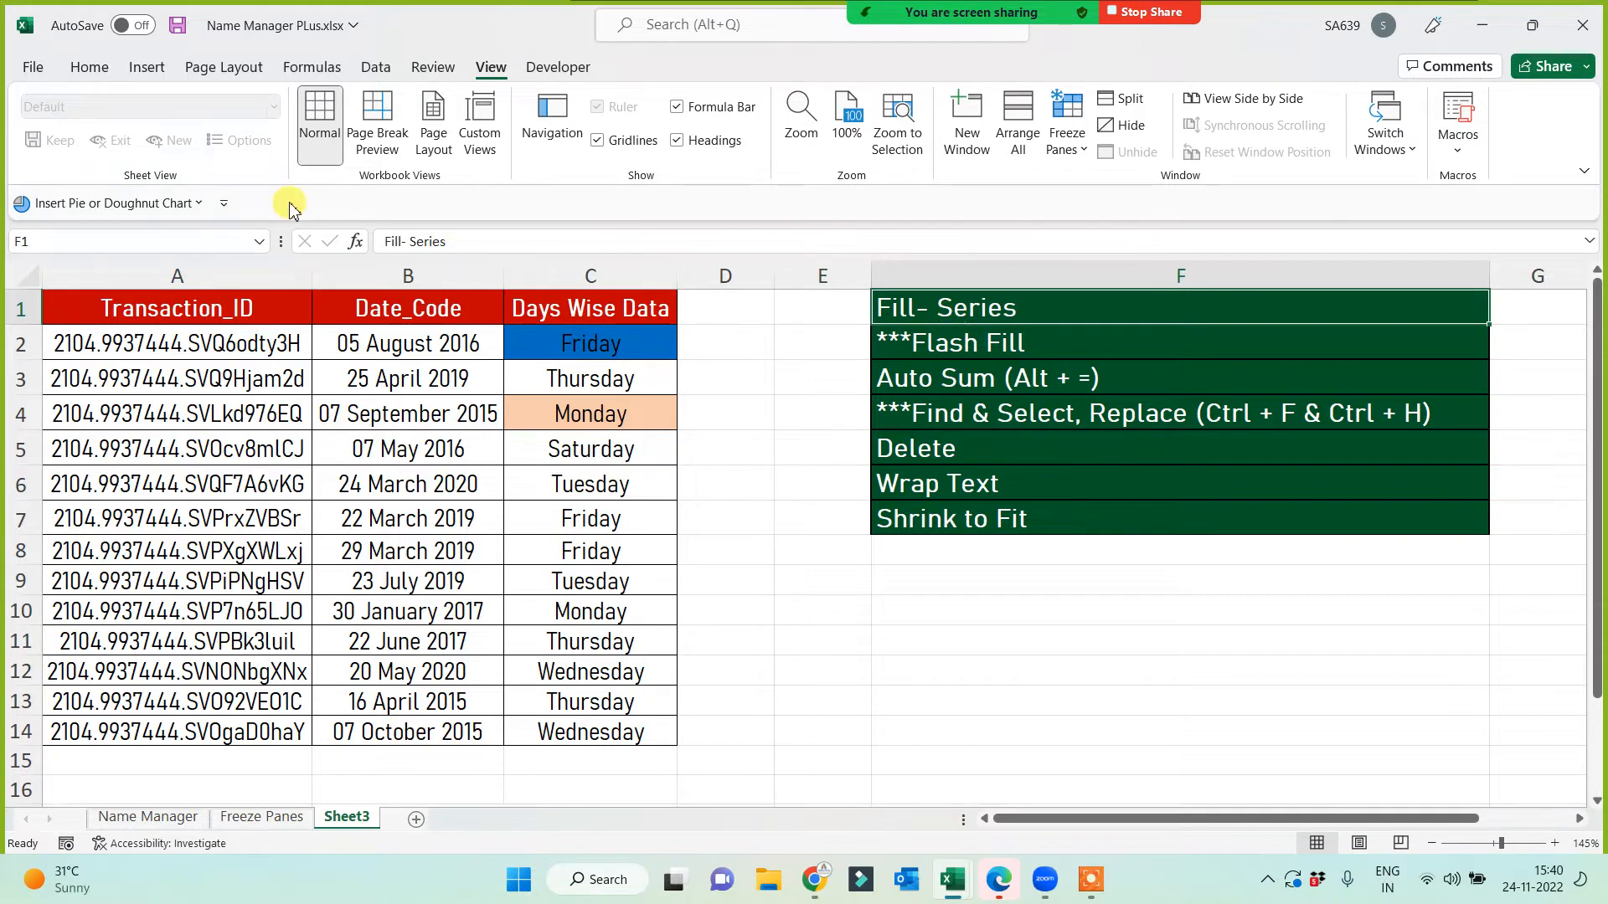
Step: Give Fill- Series and Flash Fill yellow fill with red text, and Auto Sum a yellow fill
click(91, 67)
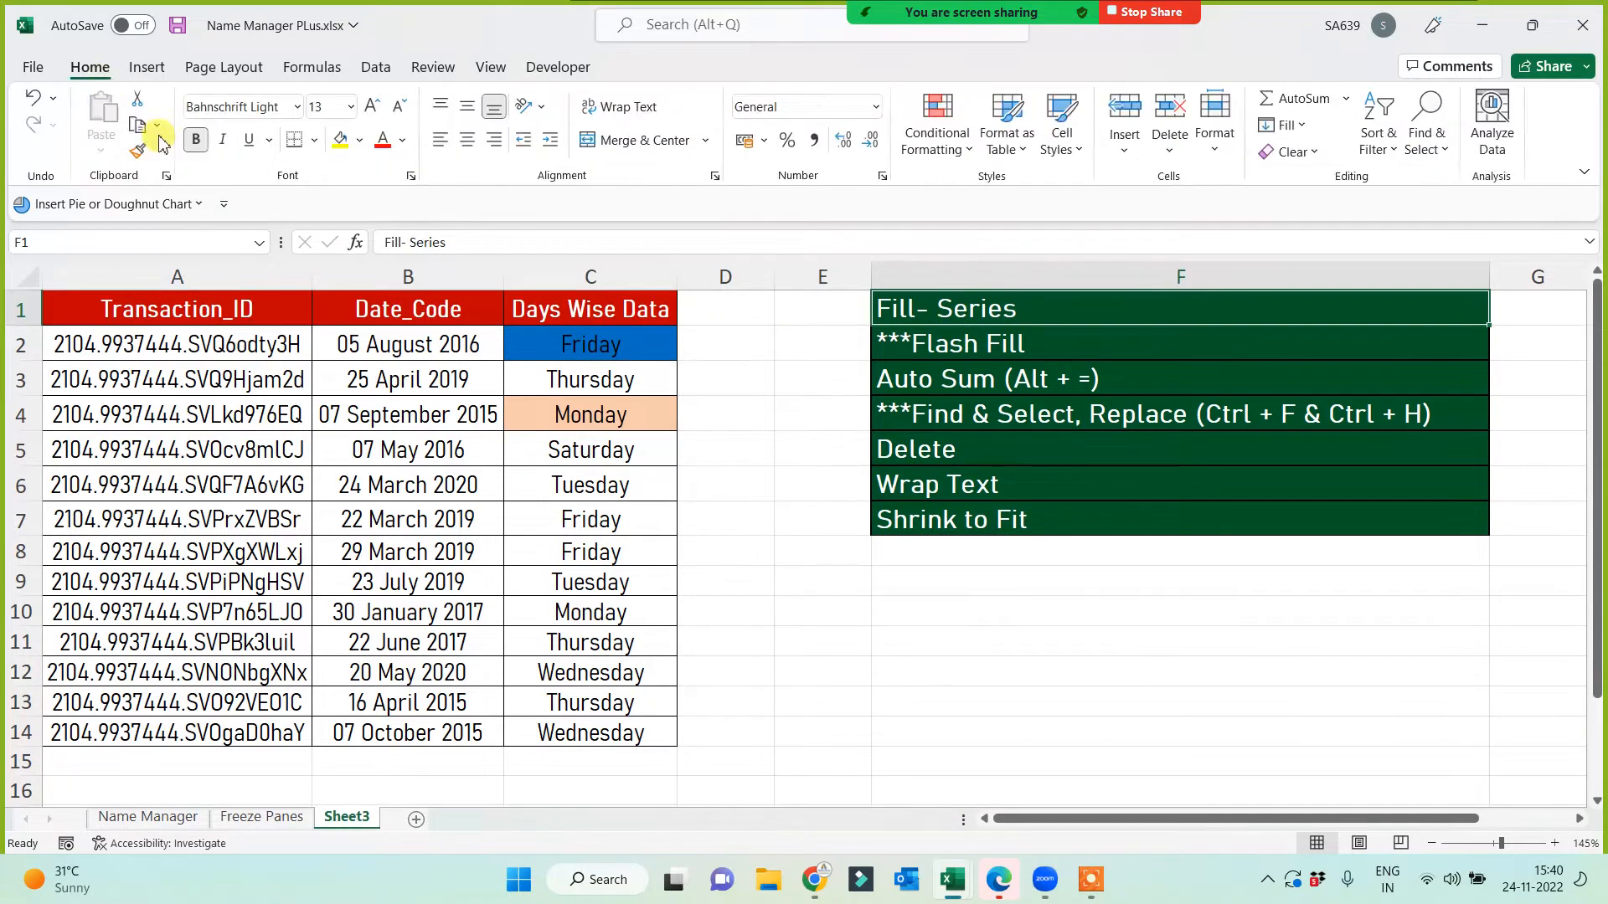
click(339, 142)
click(382, 140)
click(978, 346)
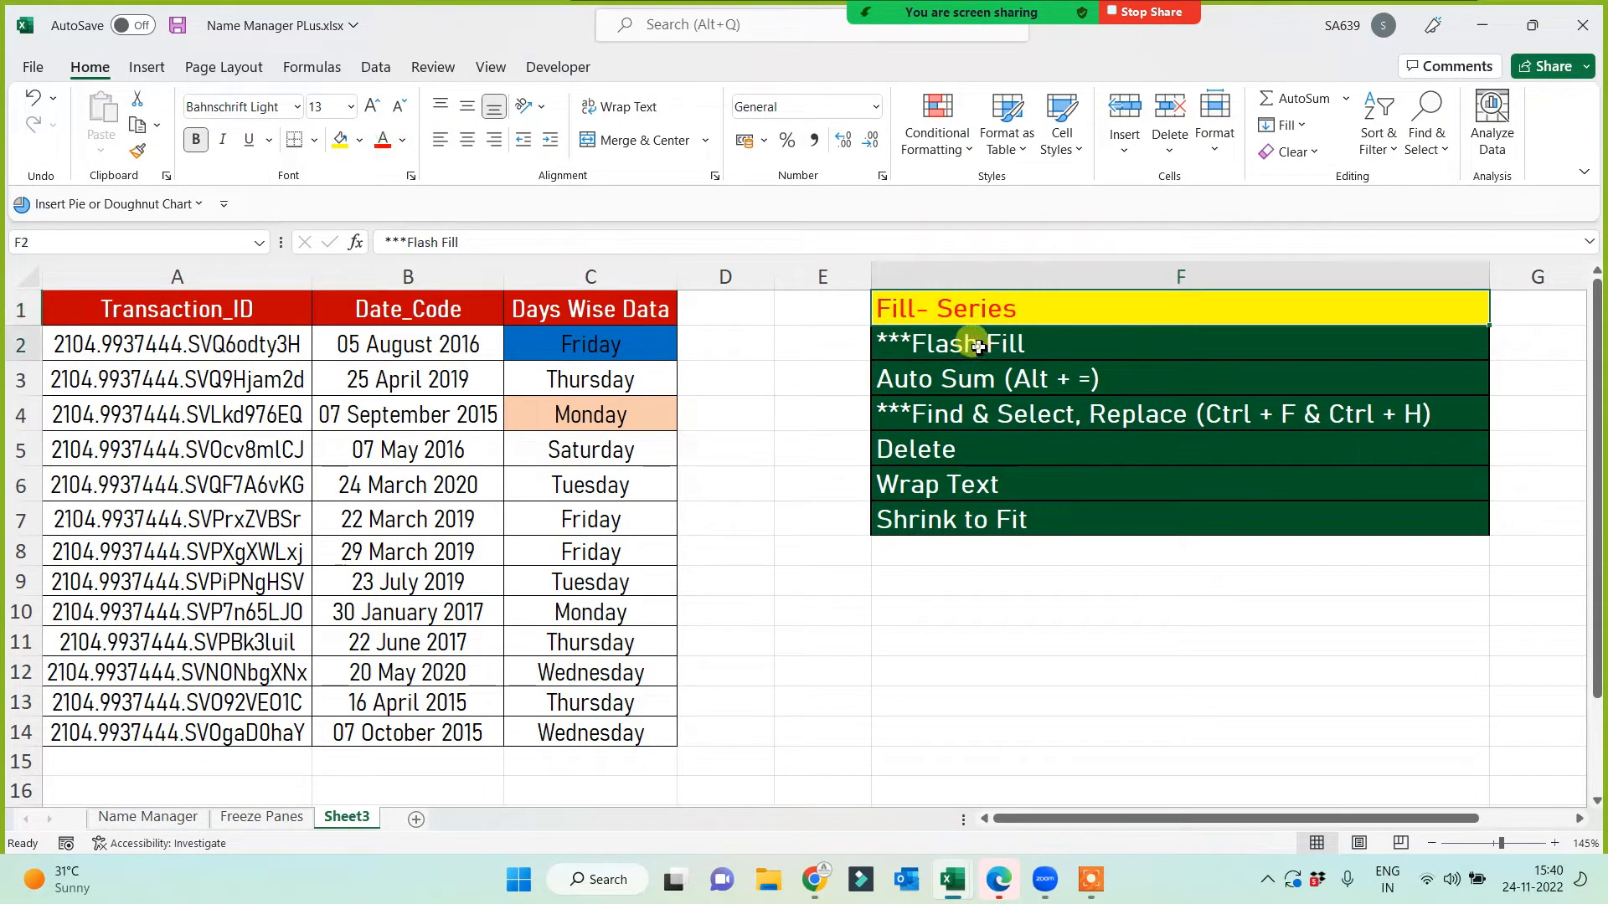
click(339, 141)
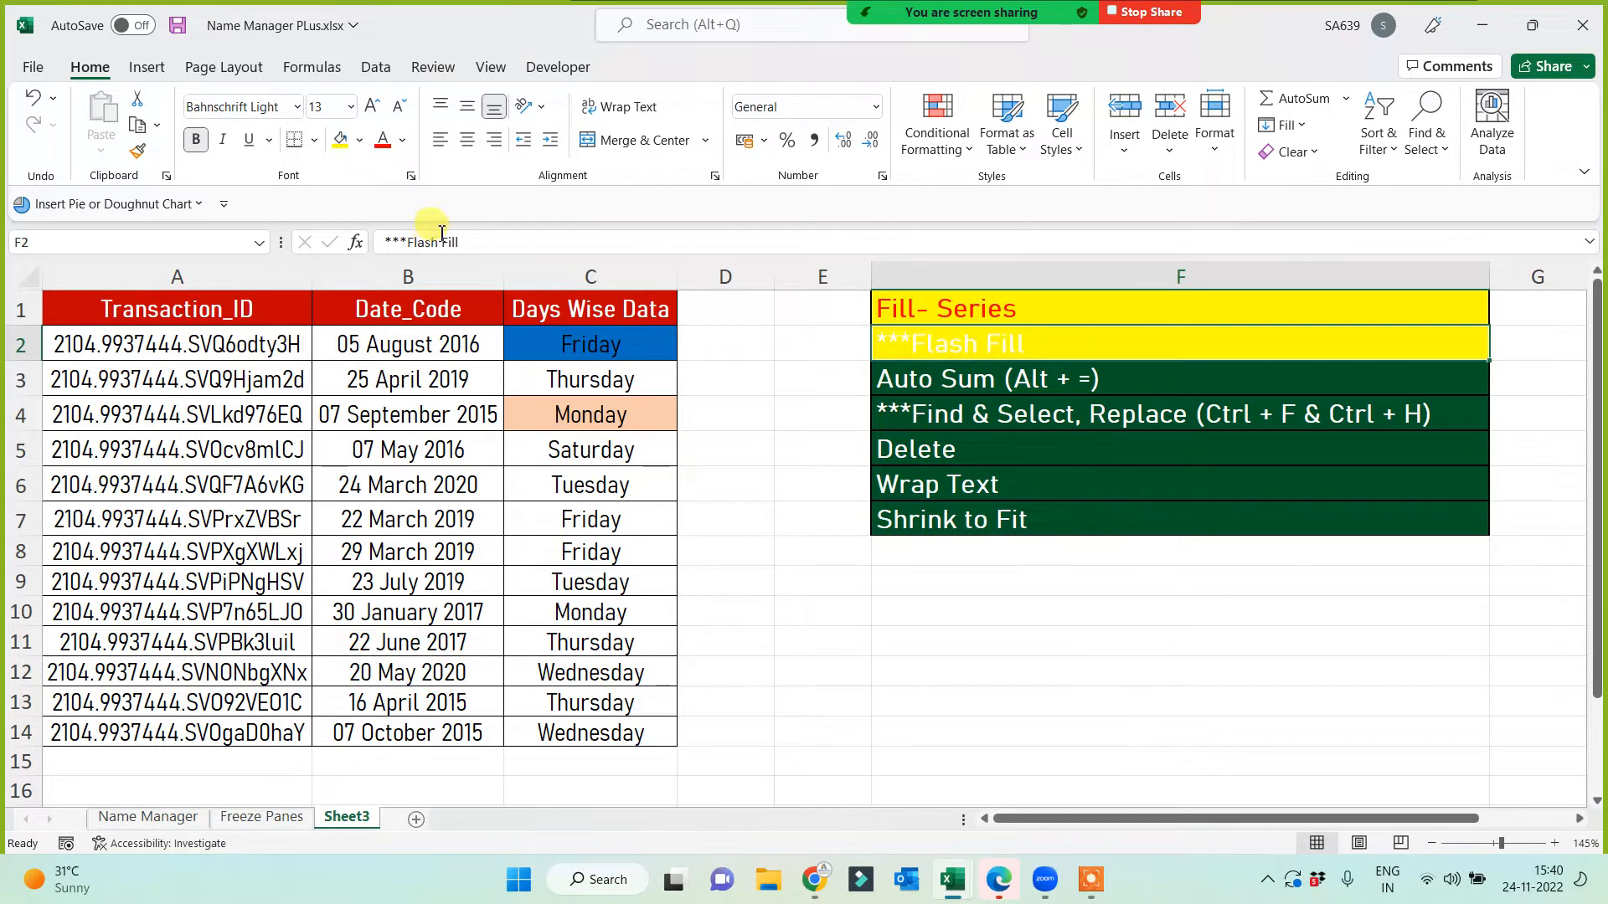
click(383, 140)
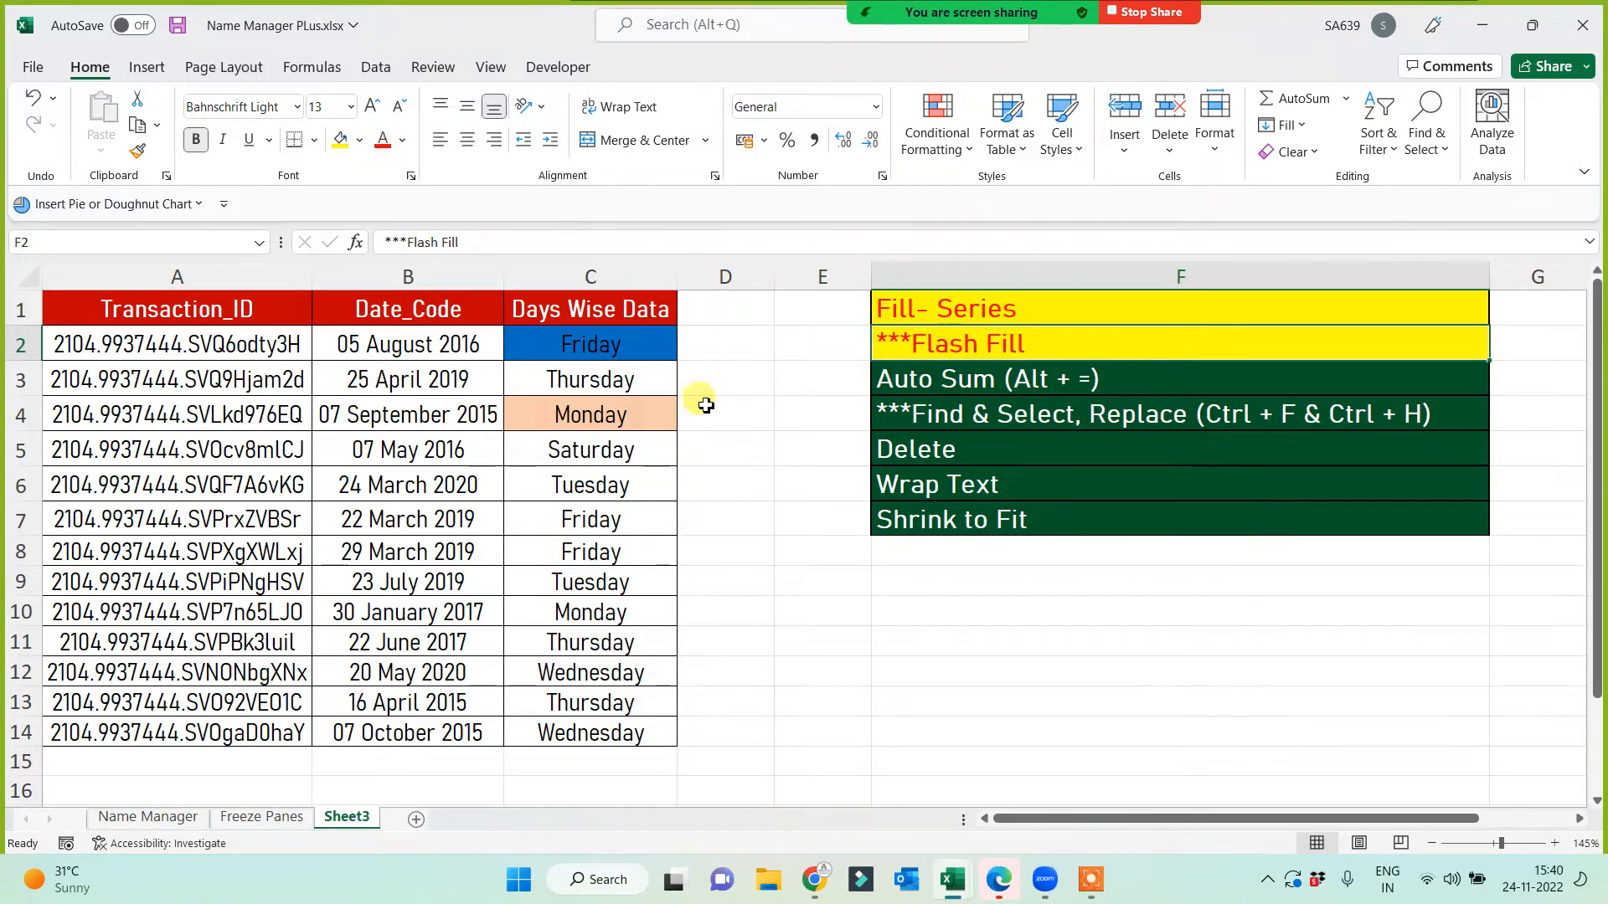
click(942, 377)
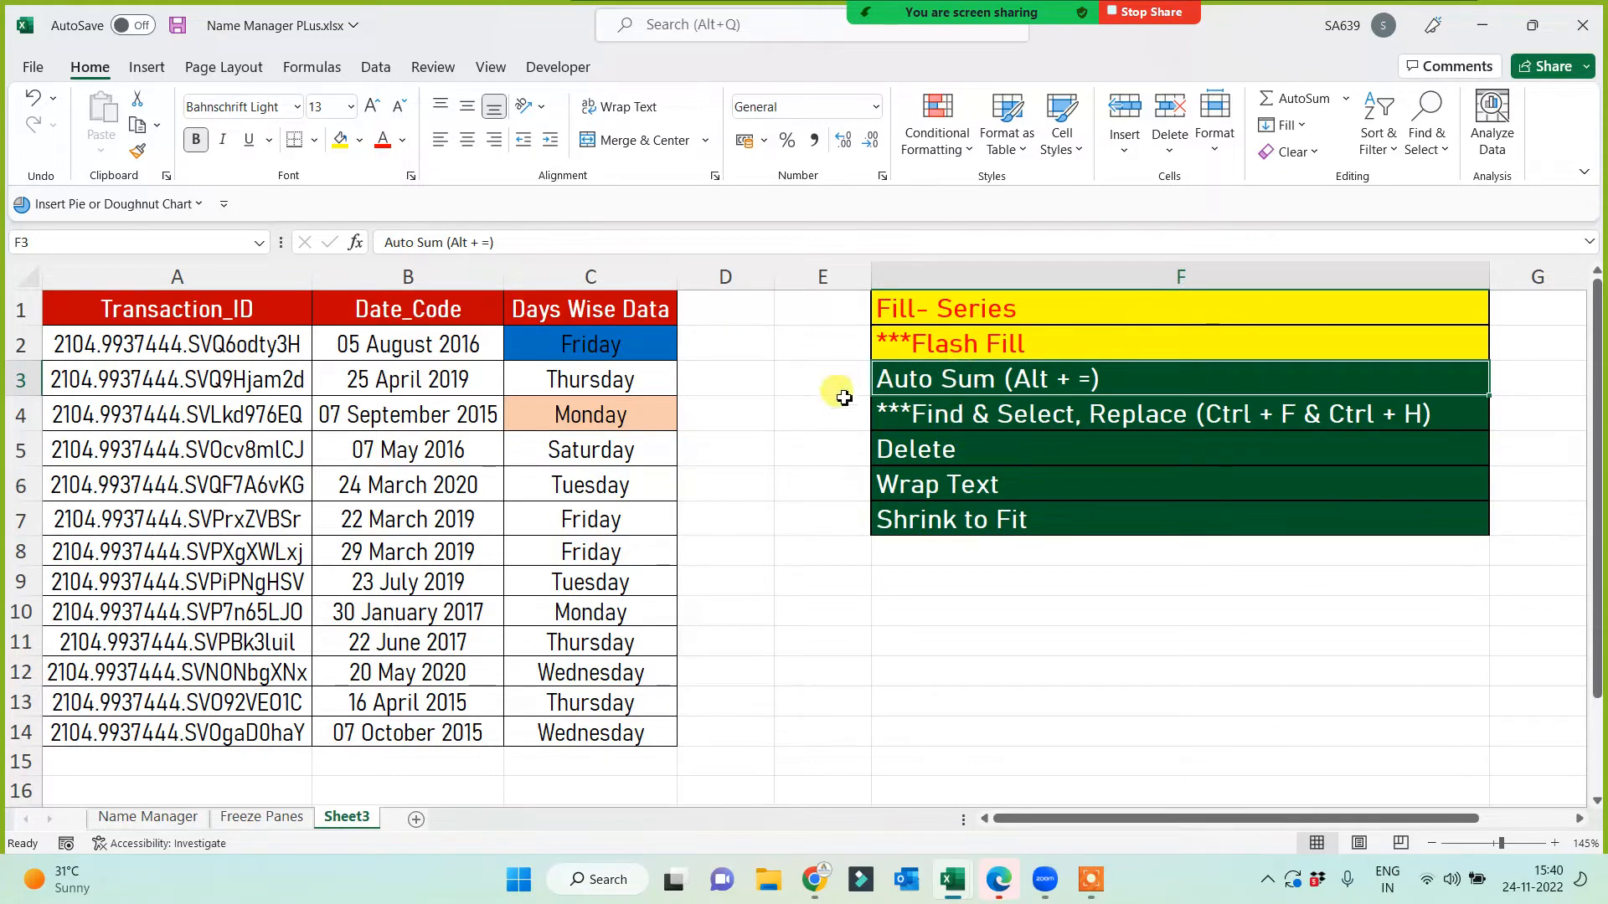
click(340, 141)
click(818, 576)
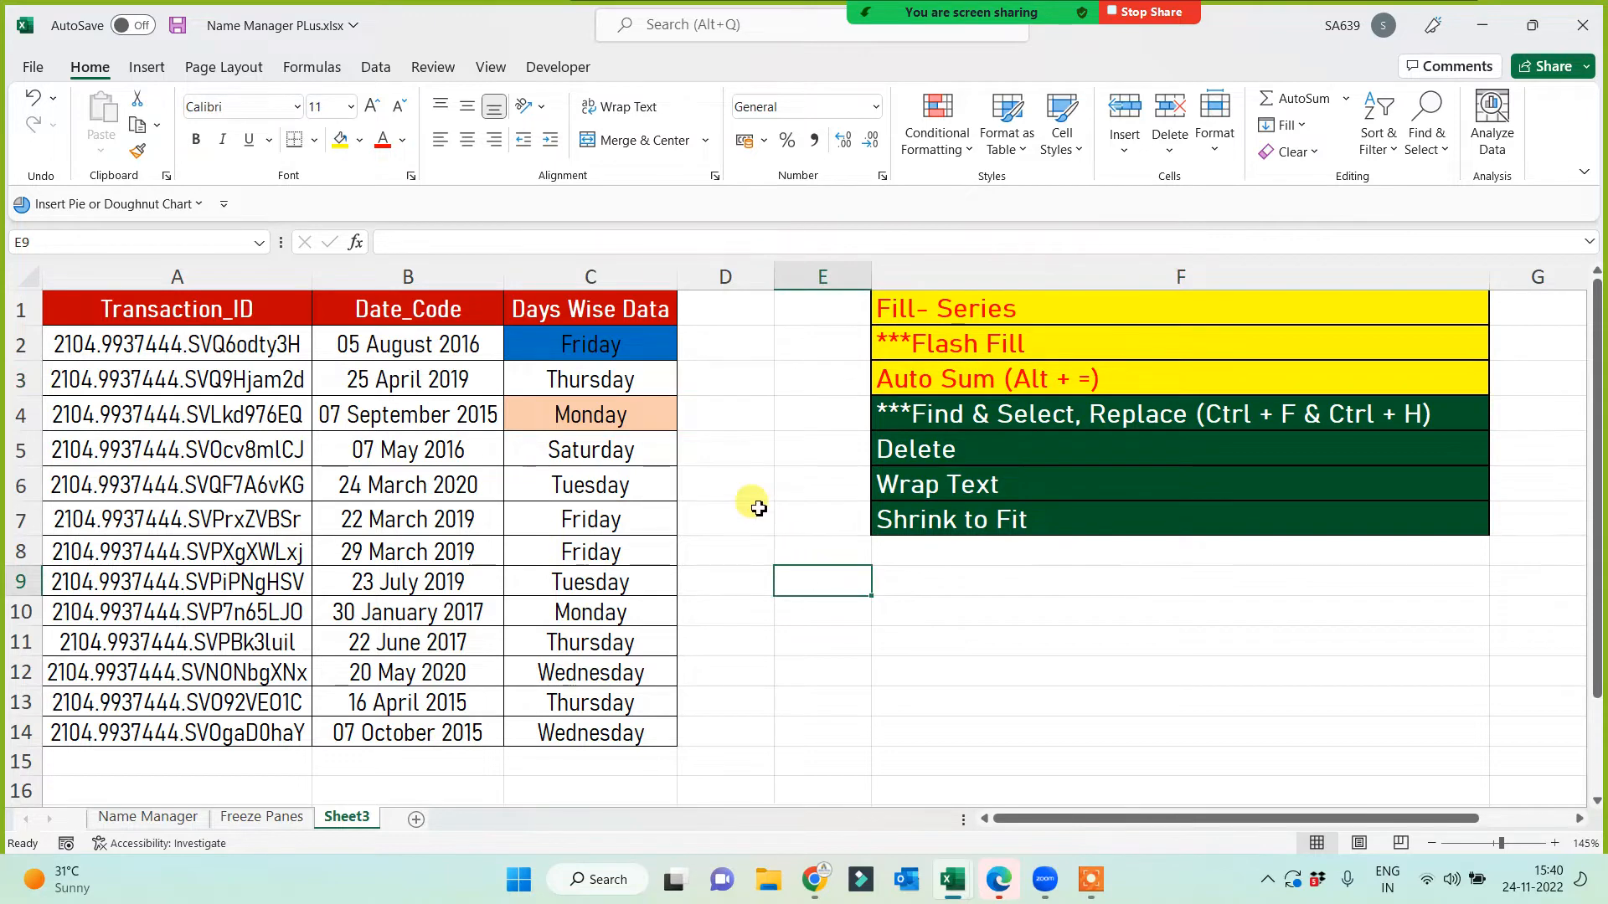
click(726, 308)
Step: Type the Sales header in D1 and enter thirteen sample figures down D2:D14
text(Sales)
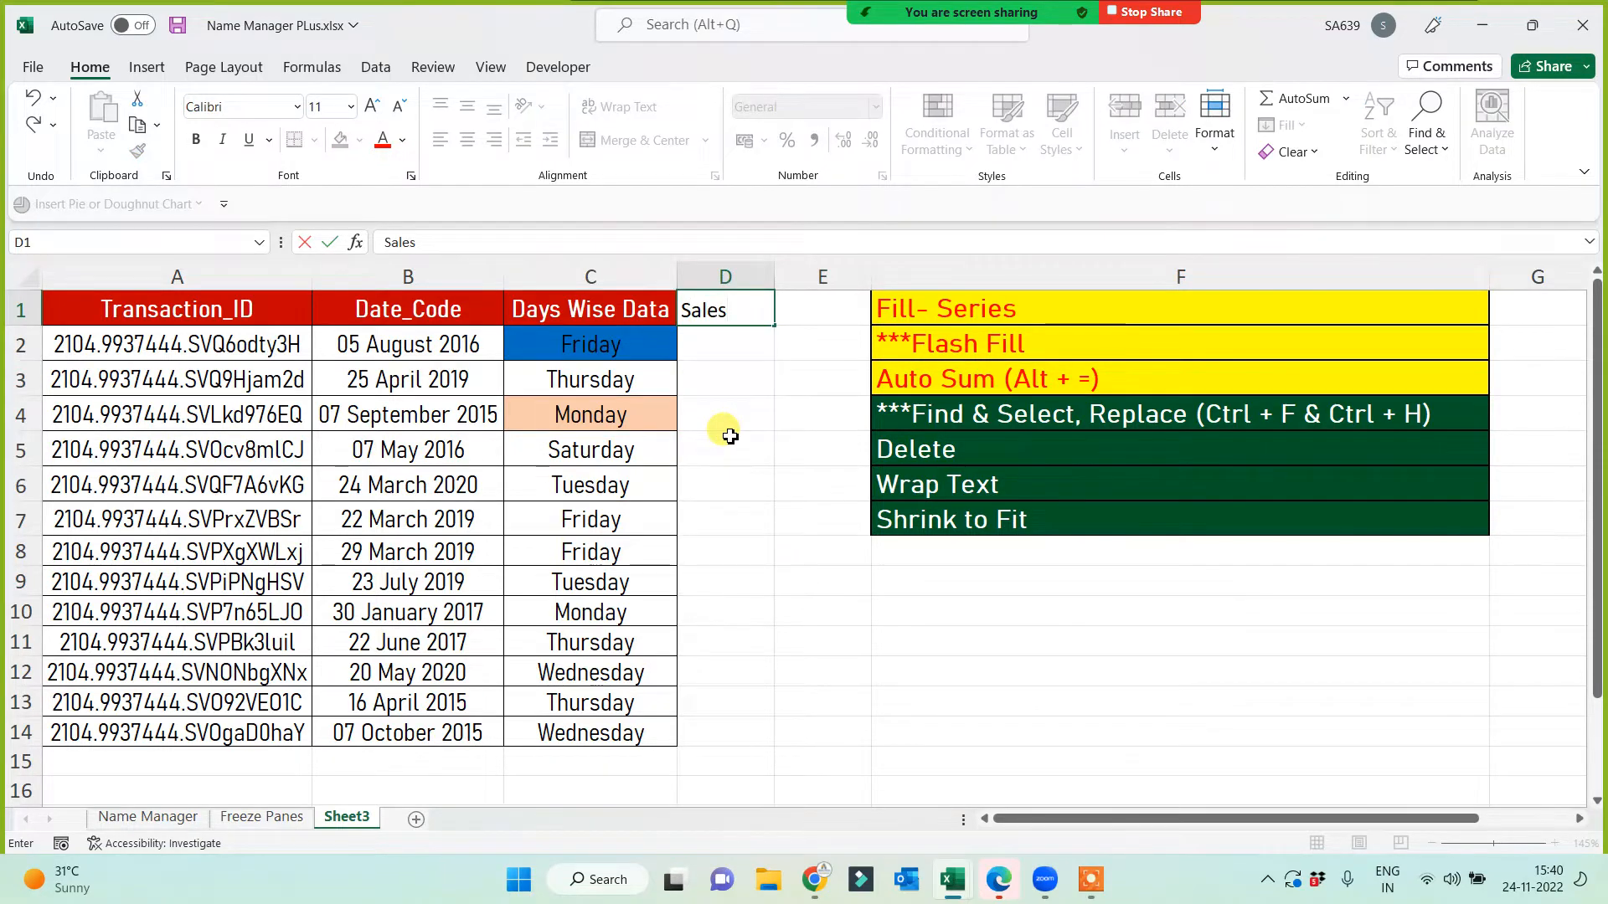
key(Return)
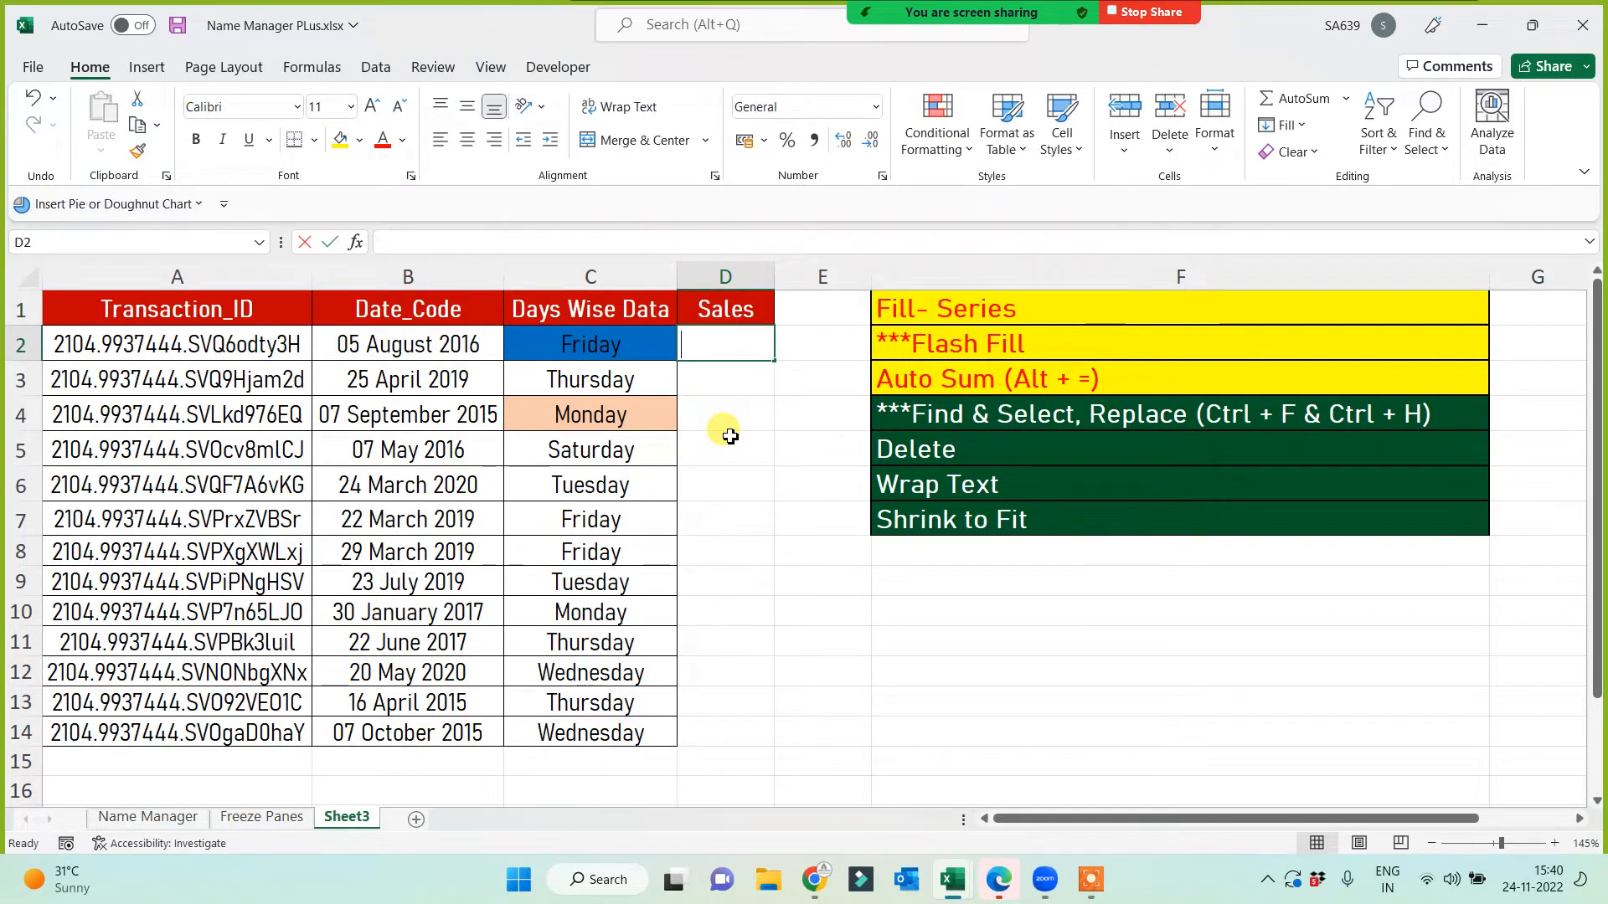
text(535 25 2 5 235 23 52 35 25 2 5 5)
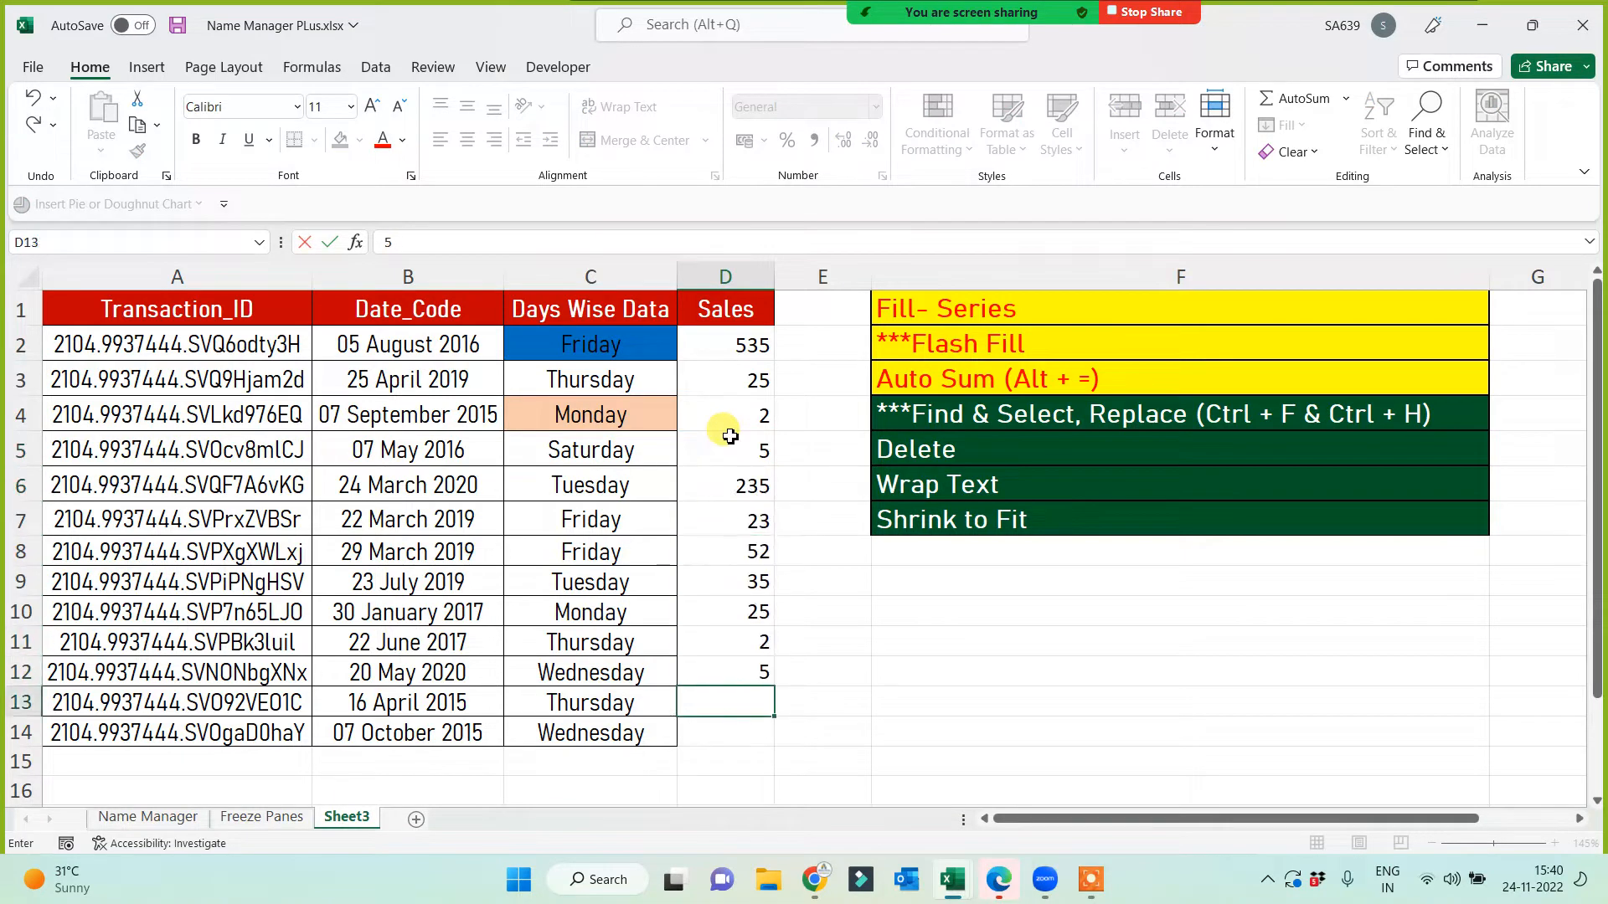
key(Return)
text(25)
key(Return)
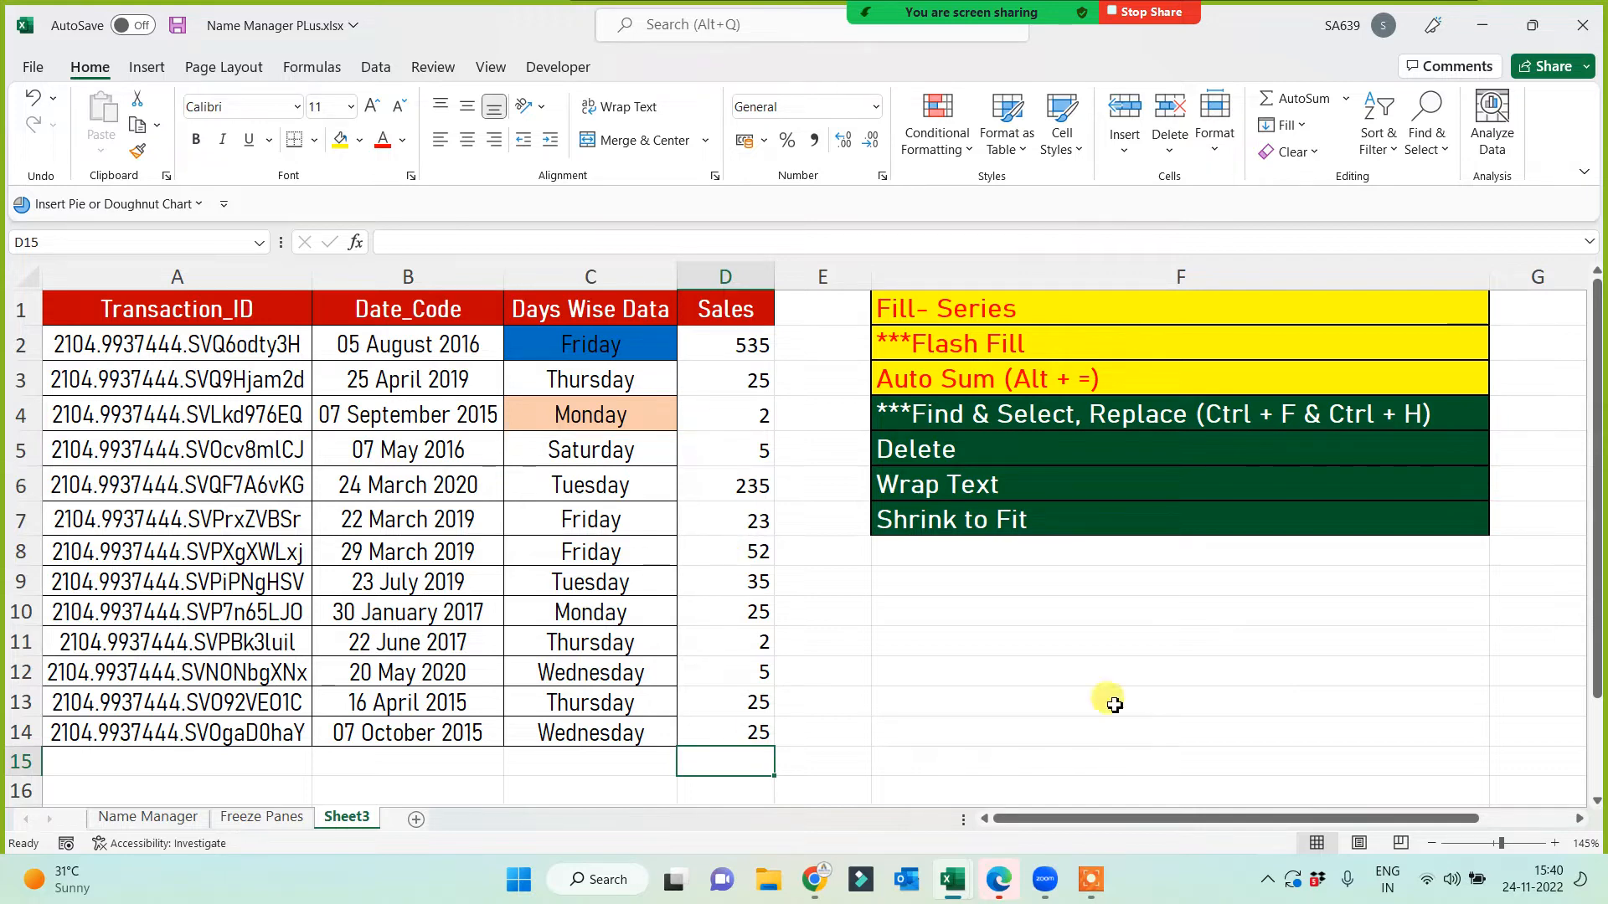
Step: AutoSum the figures into D15 (994), then delete D2:D15 again
click(1304, 99)
key(Return)
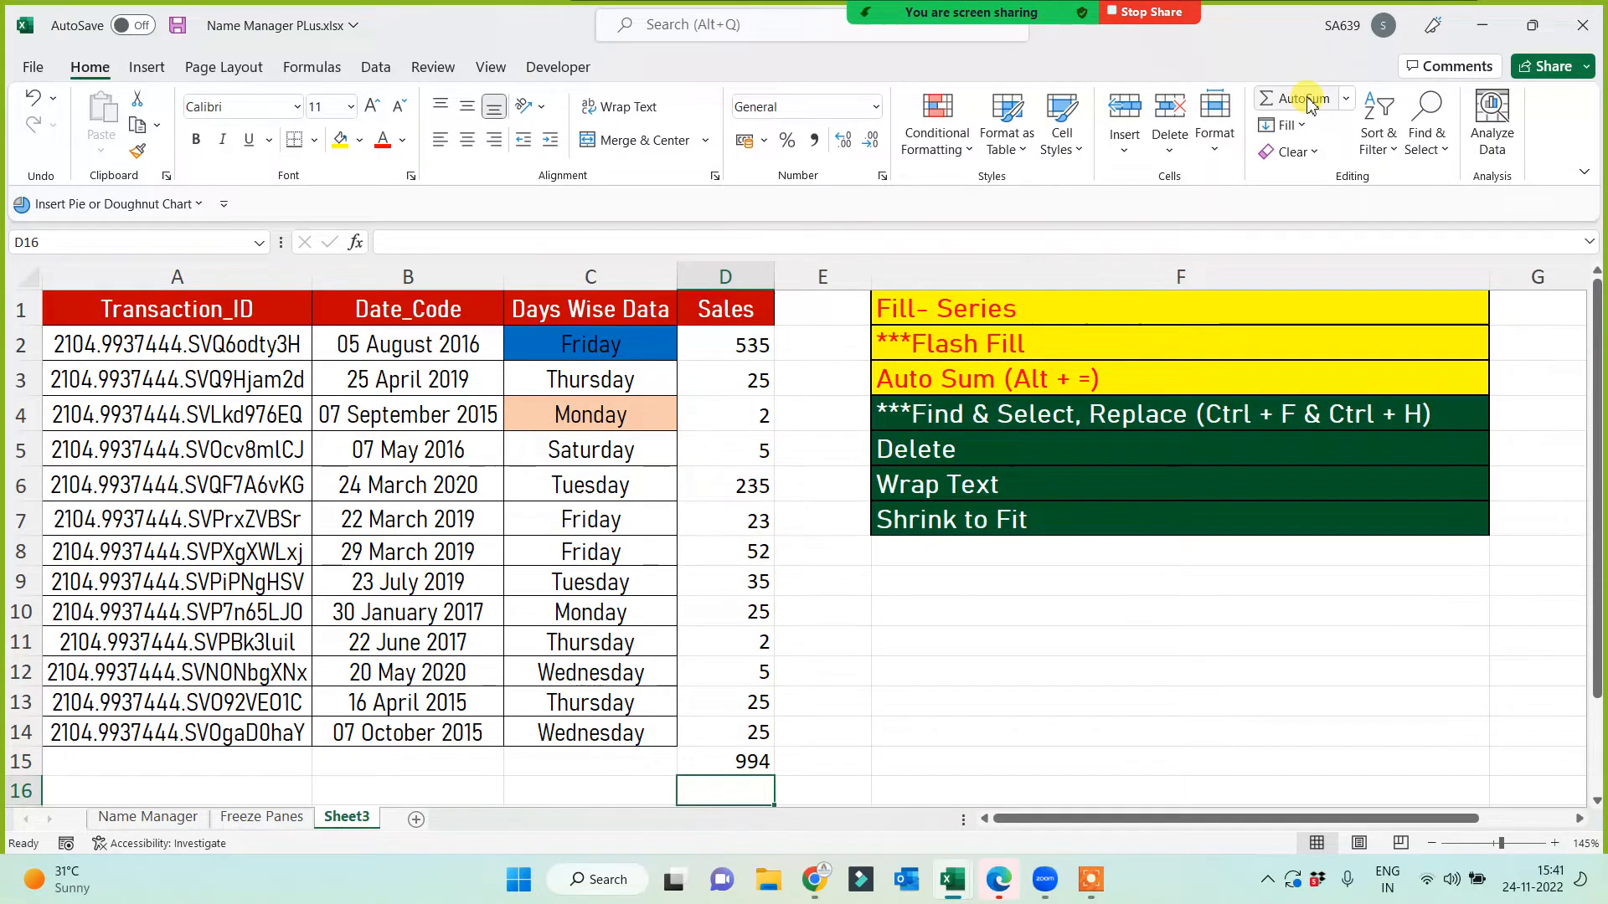
drag(722, 343, 690, 759)
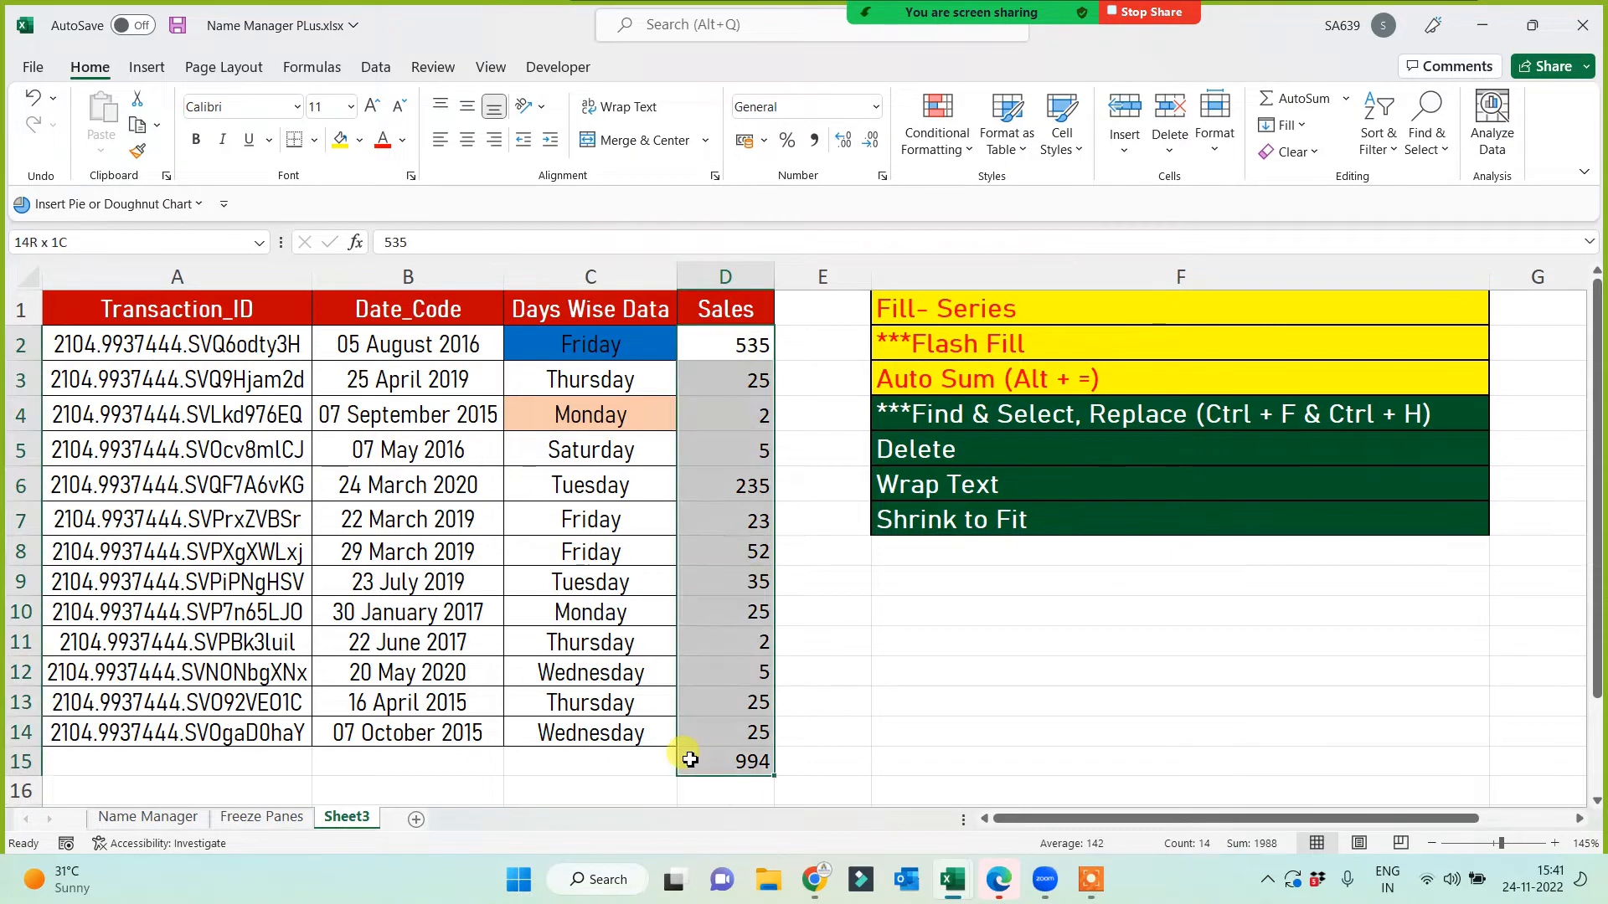
key(Delete)
Step: Enter =RANDBETWEEN(1000,10000) in D2 using the function suggestion list
click(731, 347)
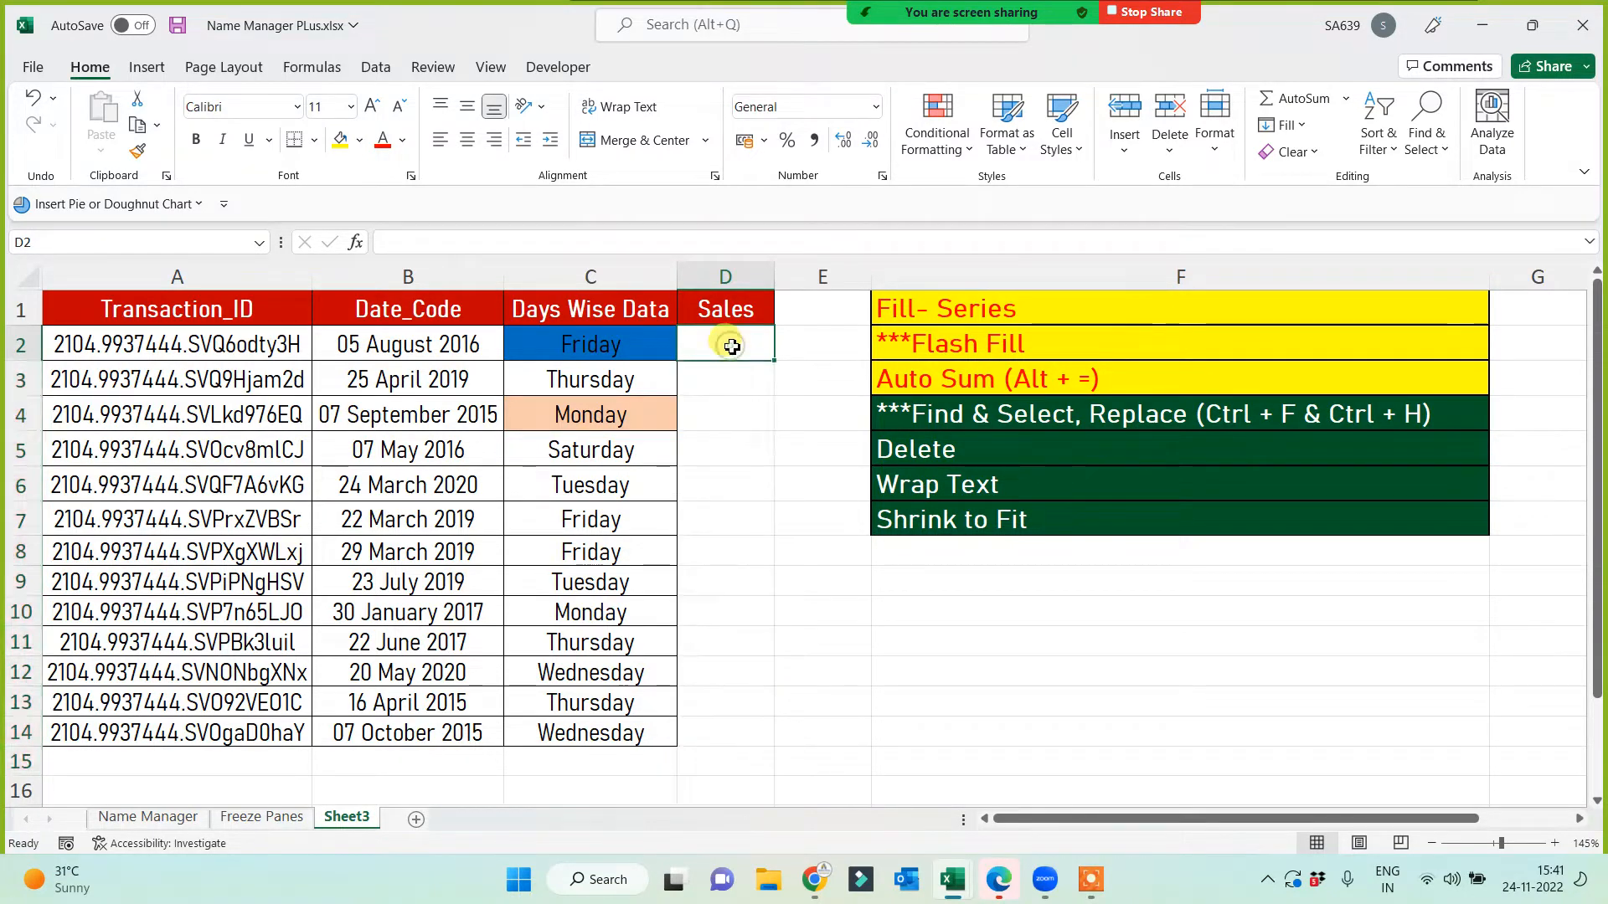
text(=rand)
key(Left)
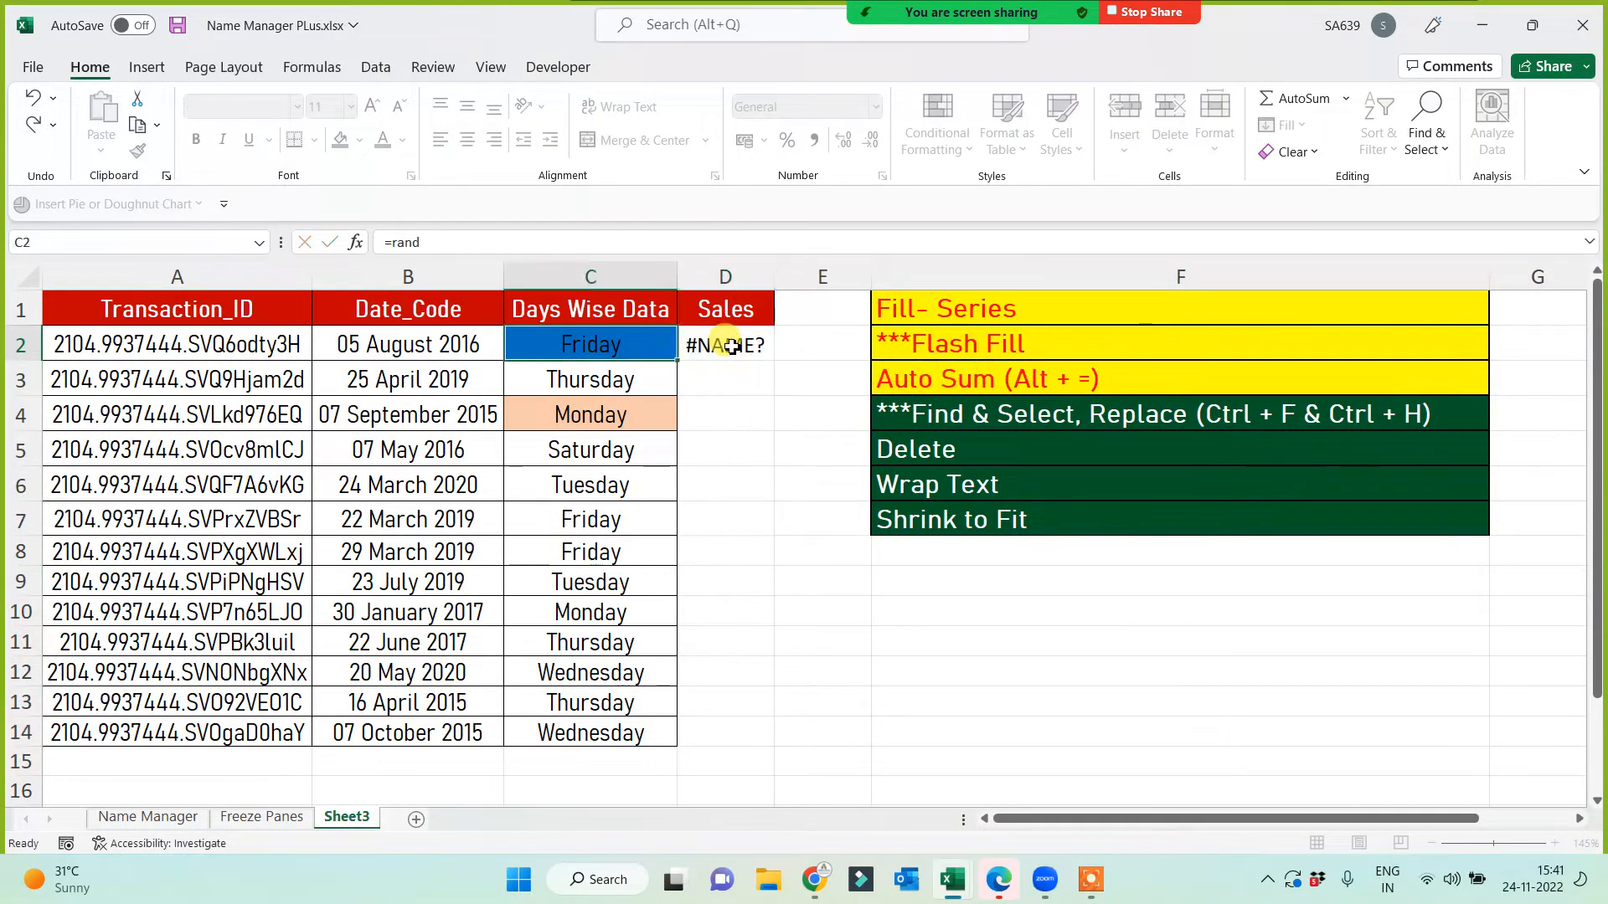
click(732, 347)
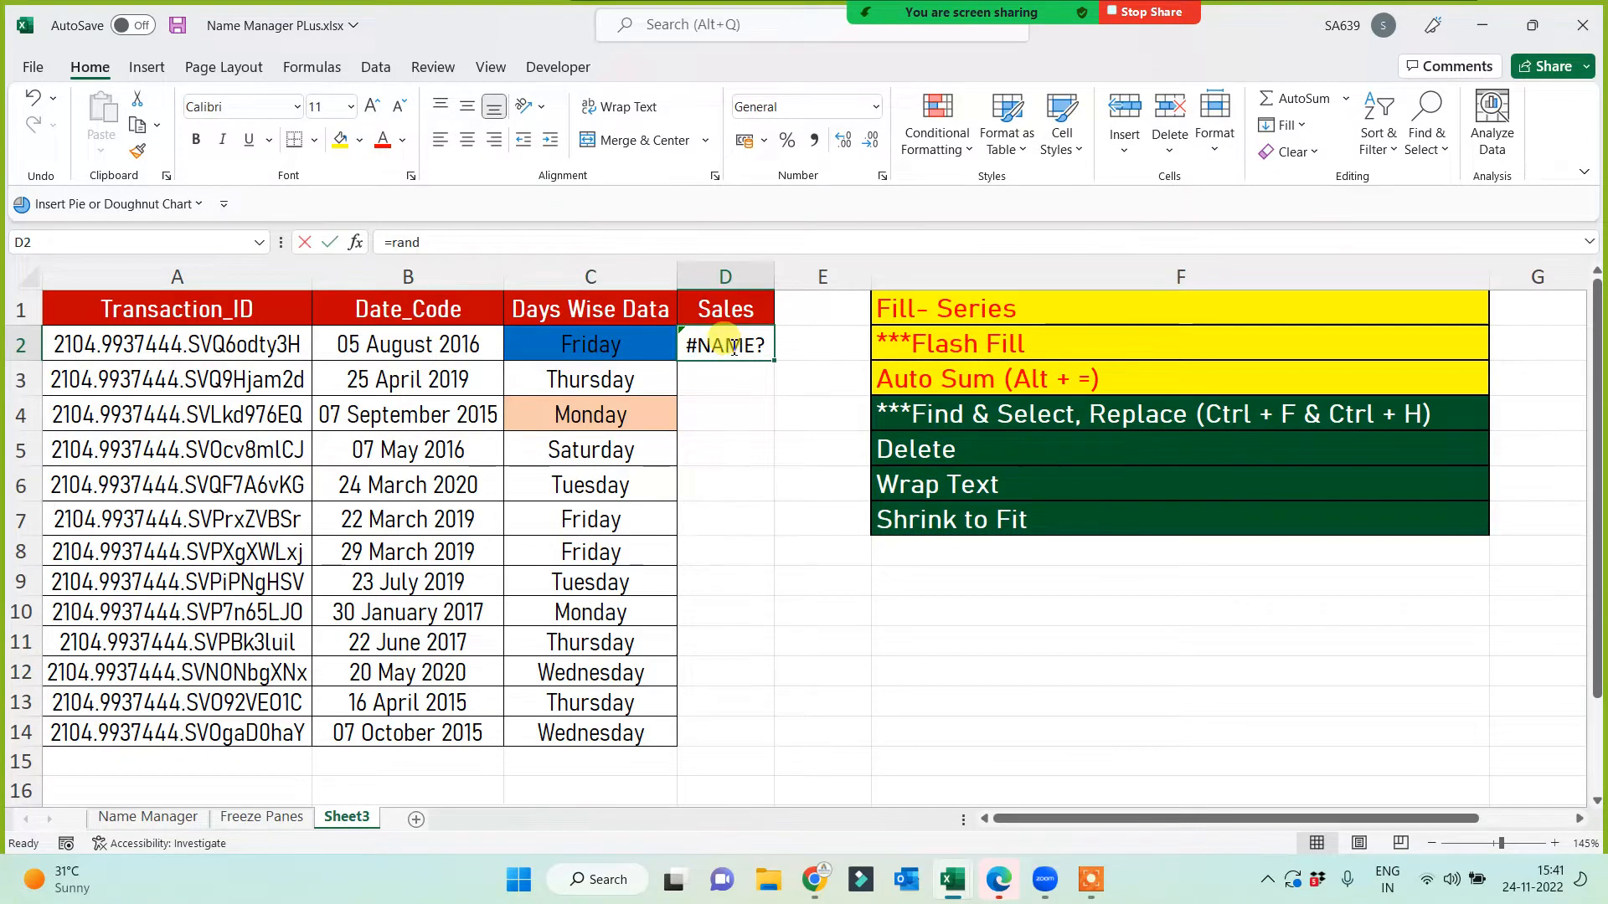
text(=rand)
key(Down)
key(Down)
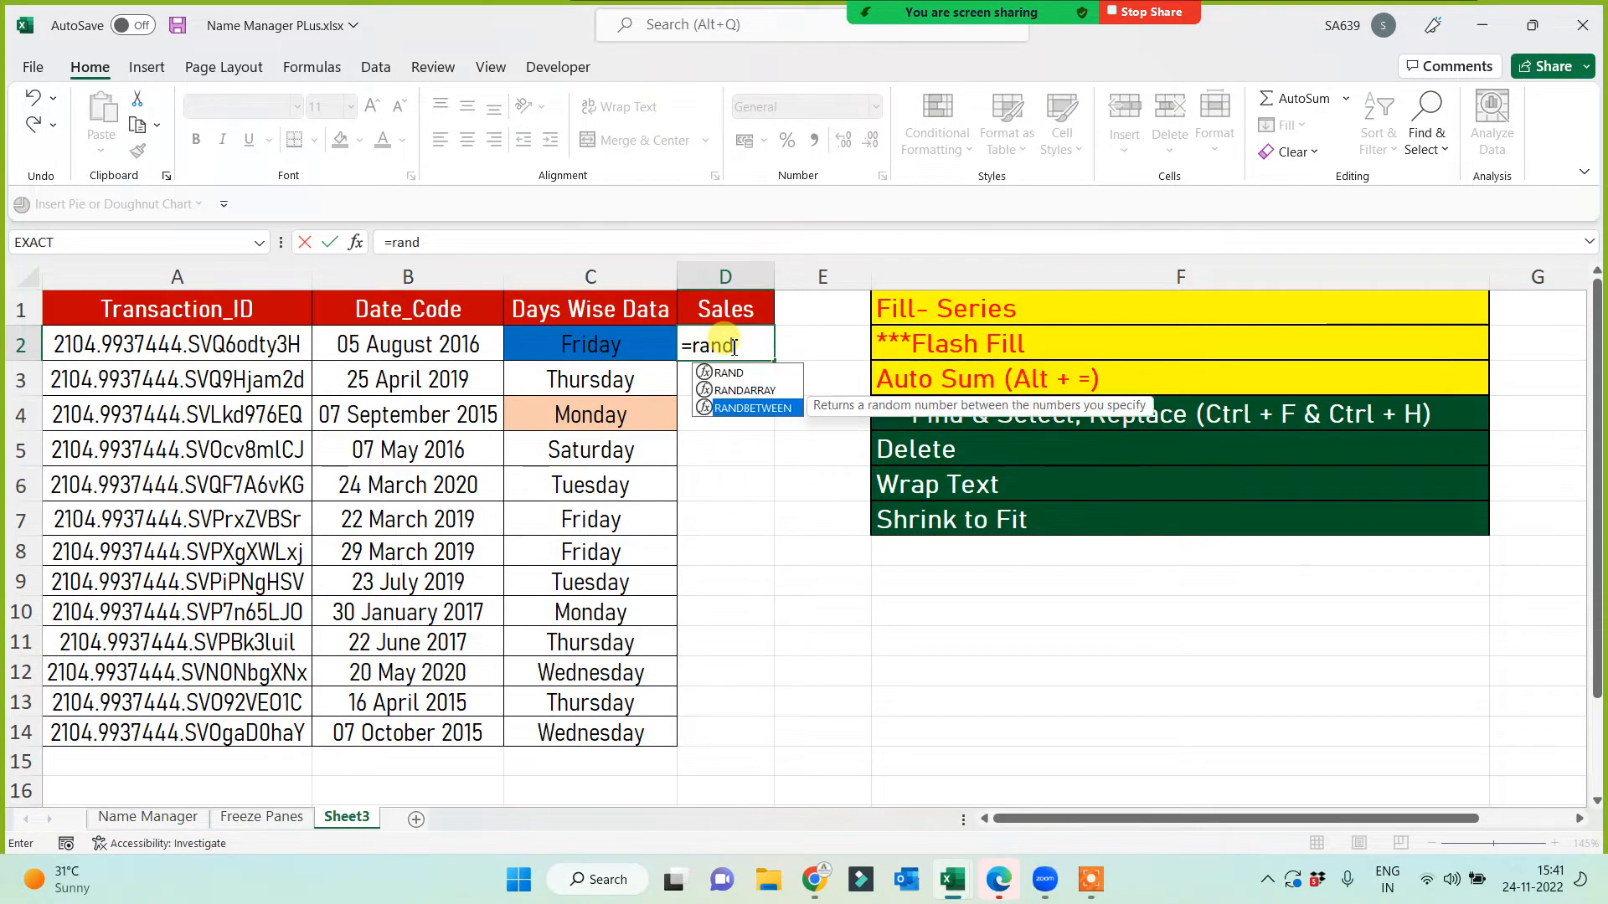
key(Tab)
text(1000,10000)
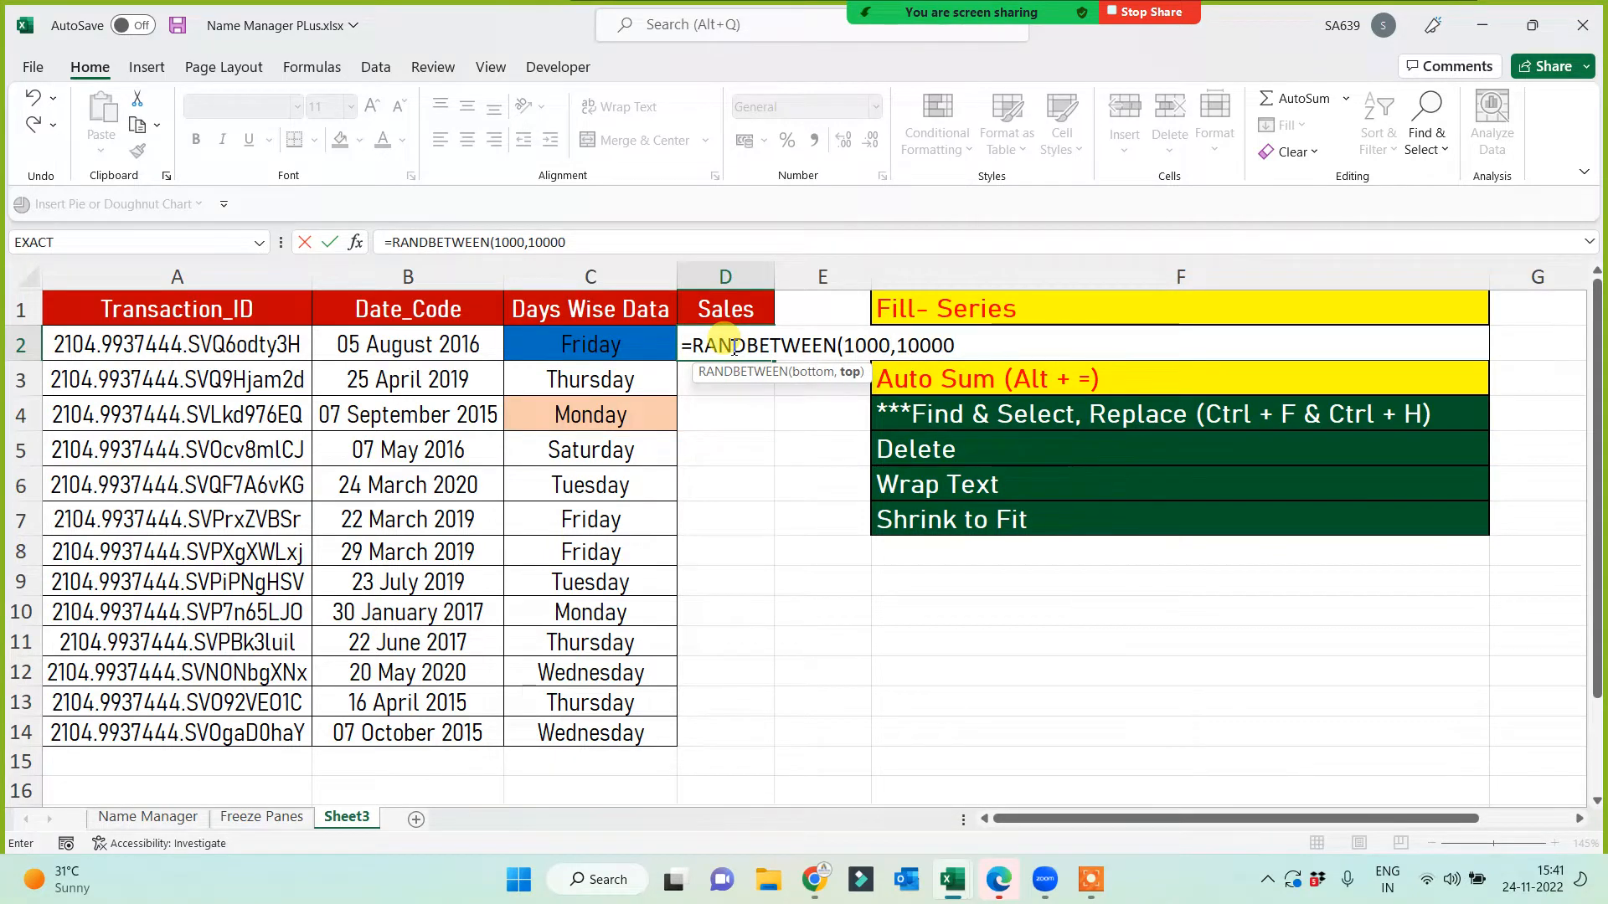
key(Return)
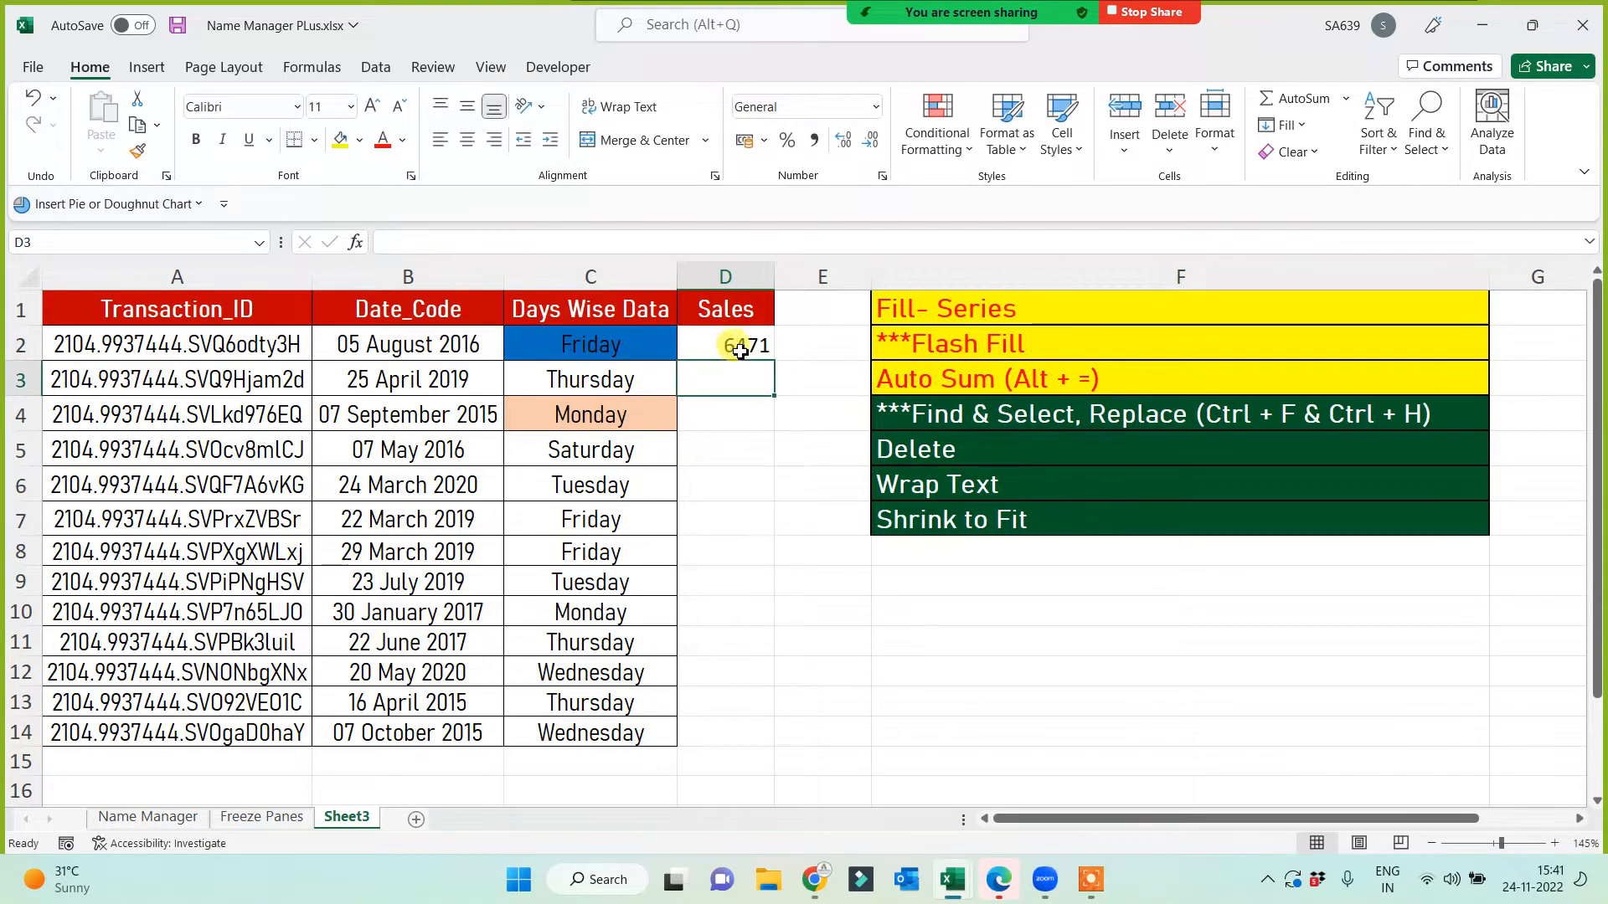
Step: Fill the formula down to D14 and paste the results back as fixed values
click(740, 351)
double_click(776, 365)
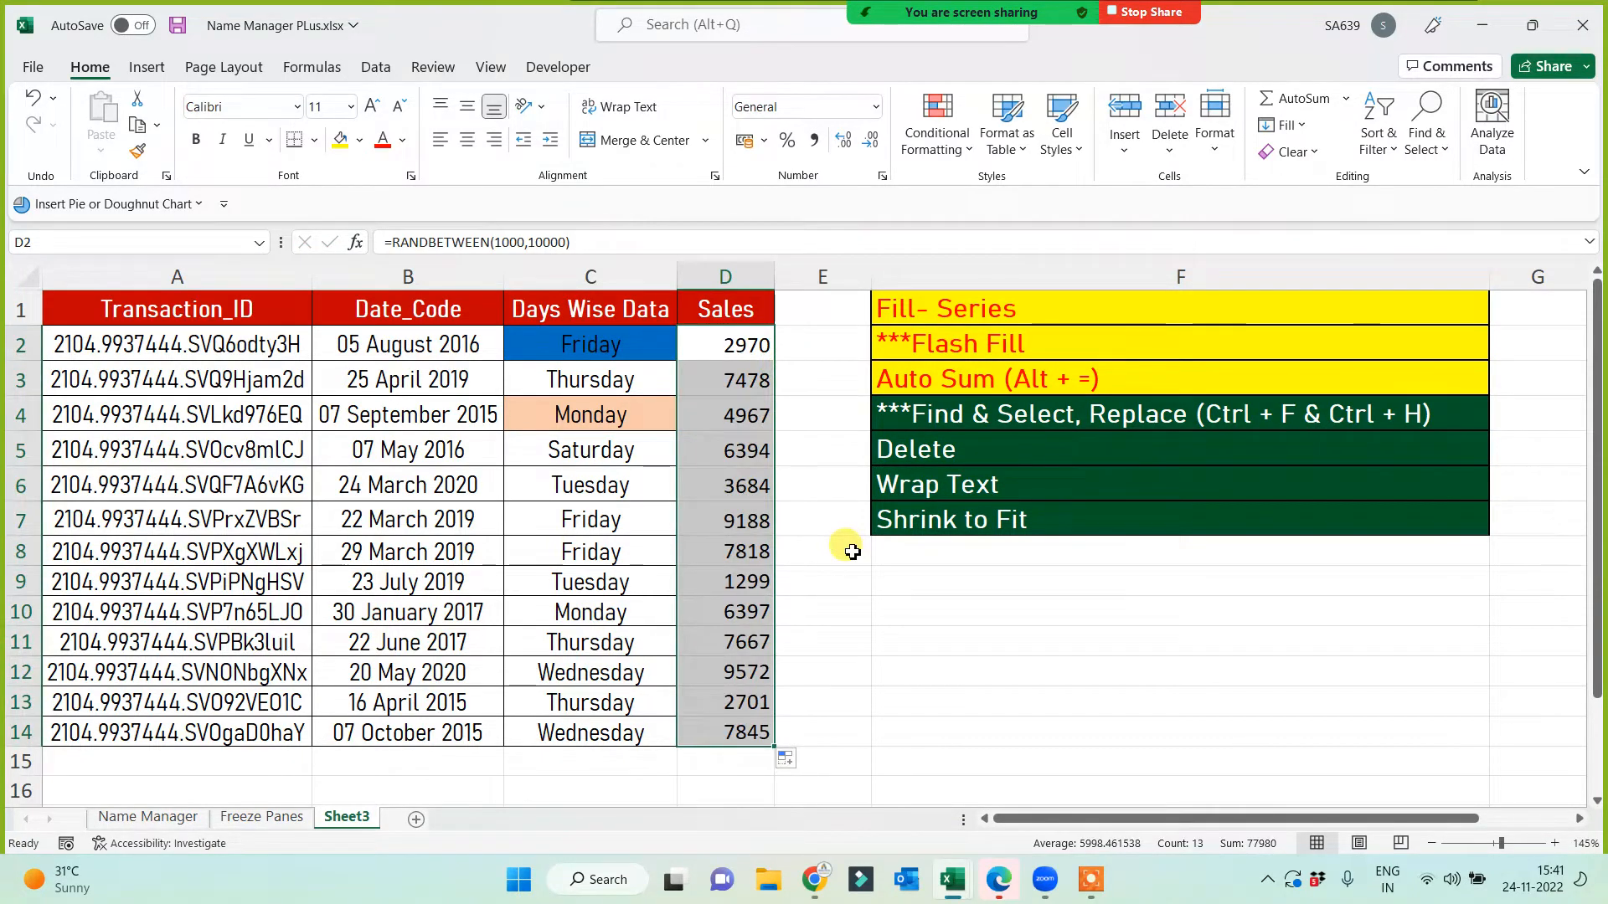
key(ctrl+c)
key(ctrl+alt+v)
key(Up)
key(Up)
key(Up)
key(Up)
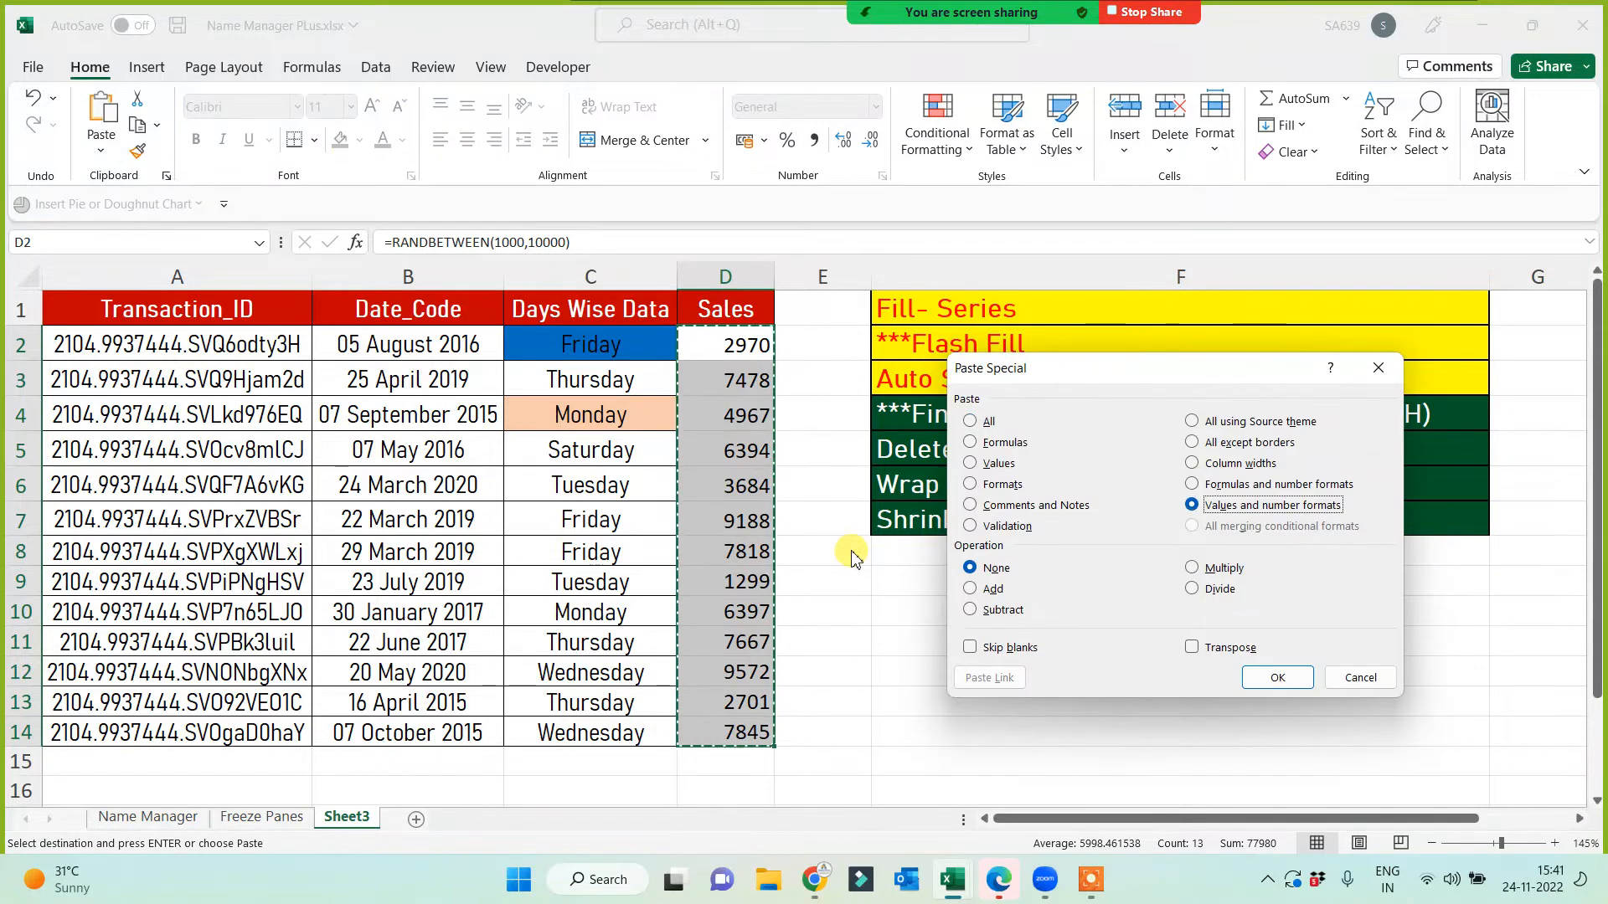
key(Up)
key(Up)
key(Up)
key(Up)
key(Up)
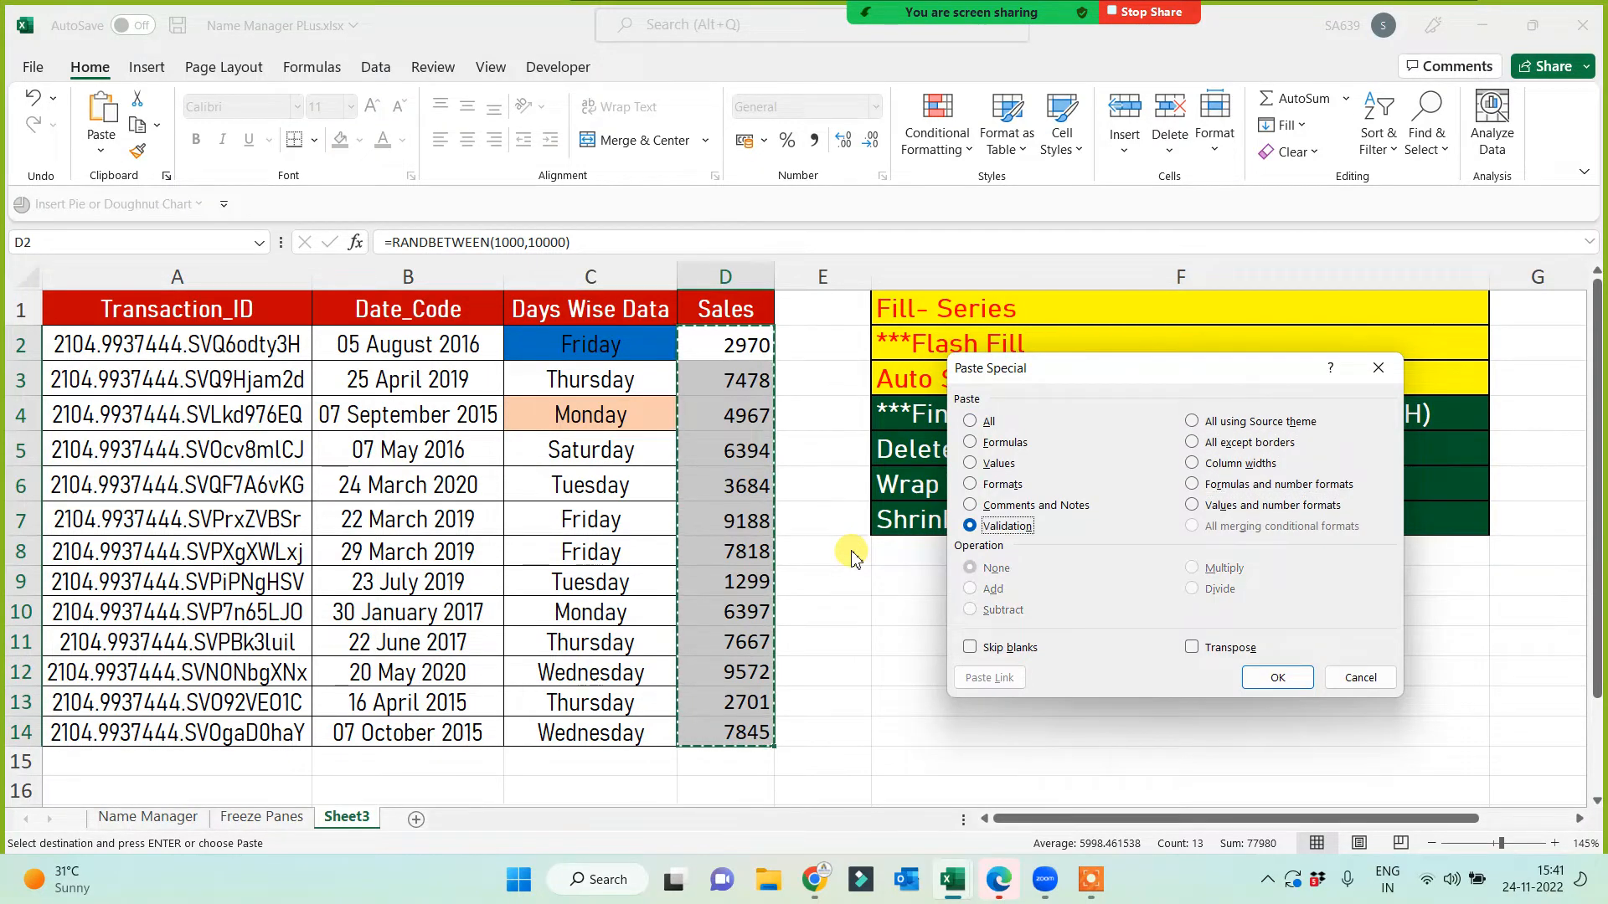
key(Return)
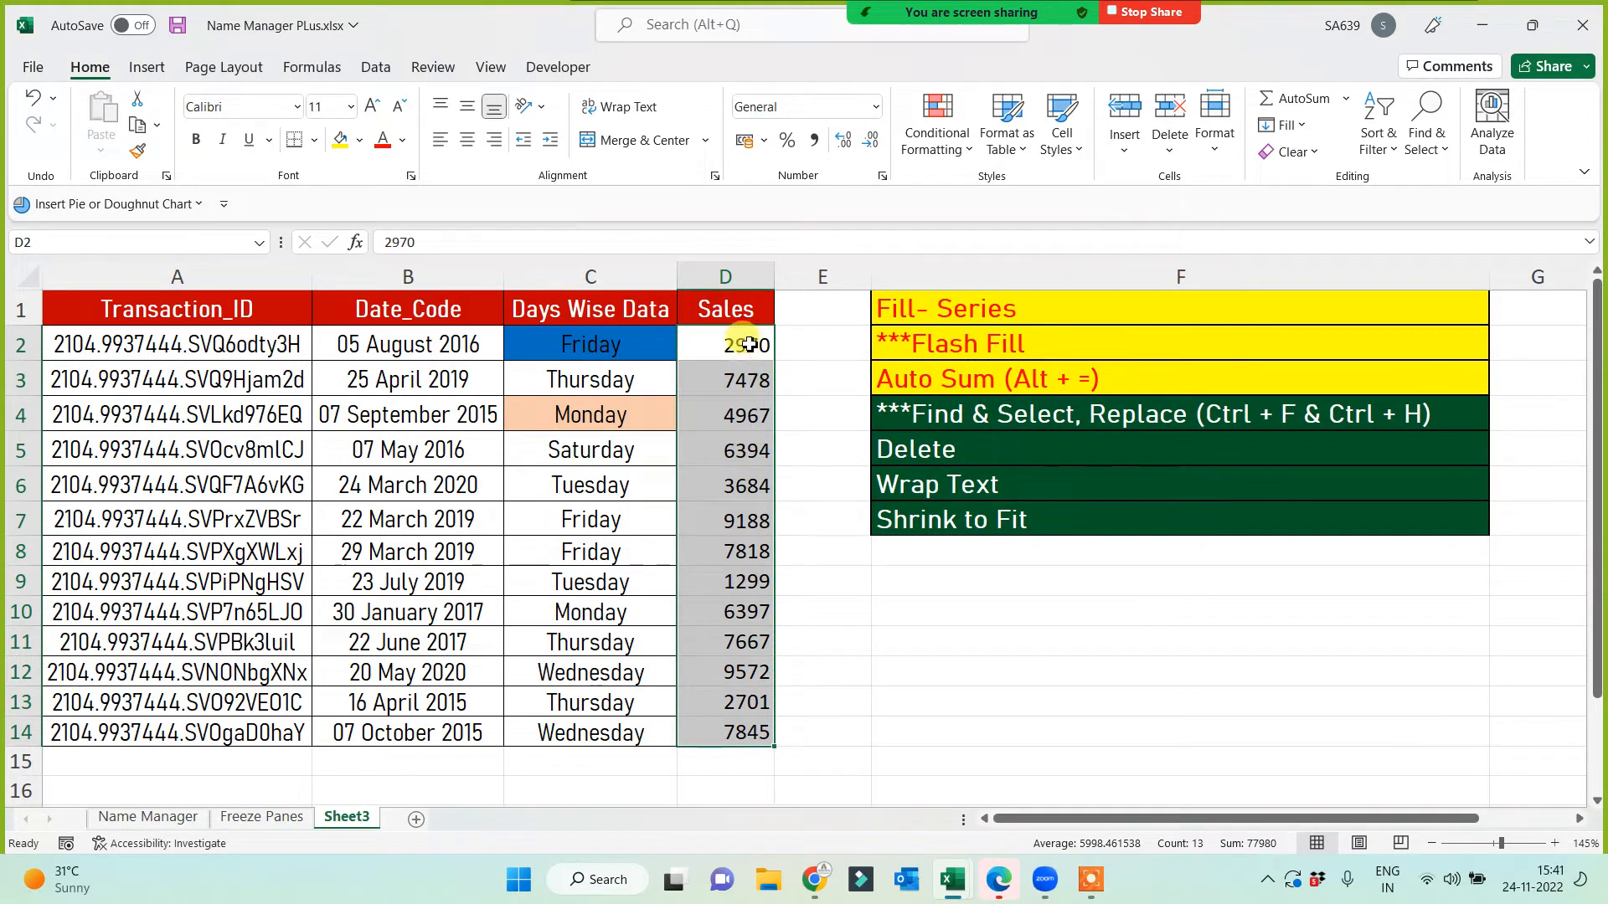
Step: Total the sales figures with AutoSum in D15, giving 77980
drag(745, 345, 737, 717)
click(725, 757)
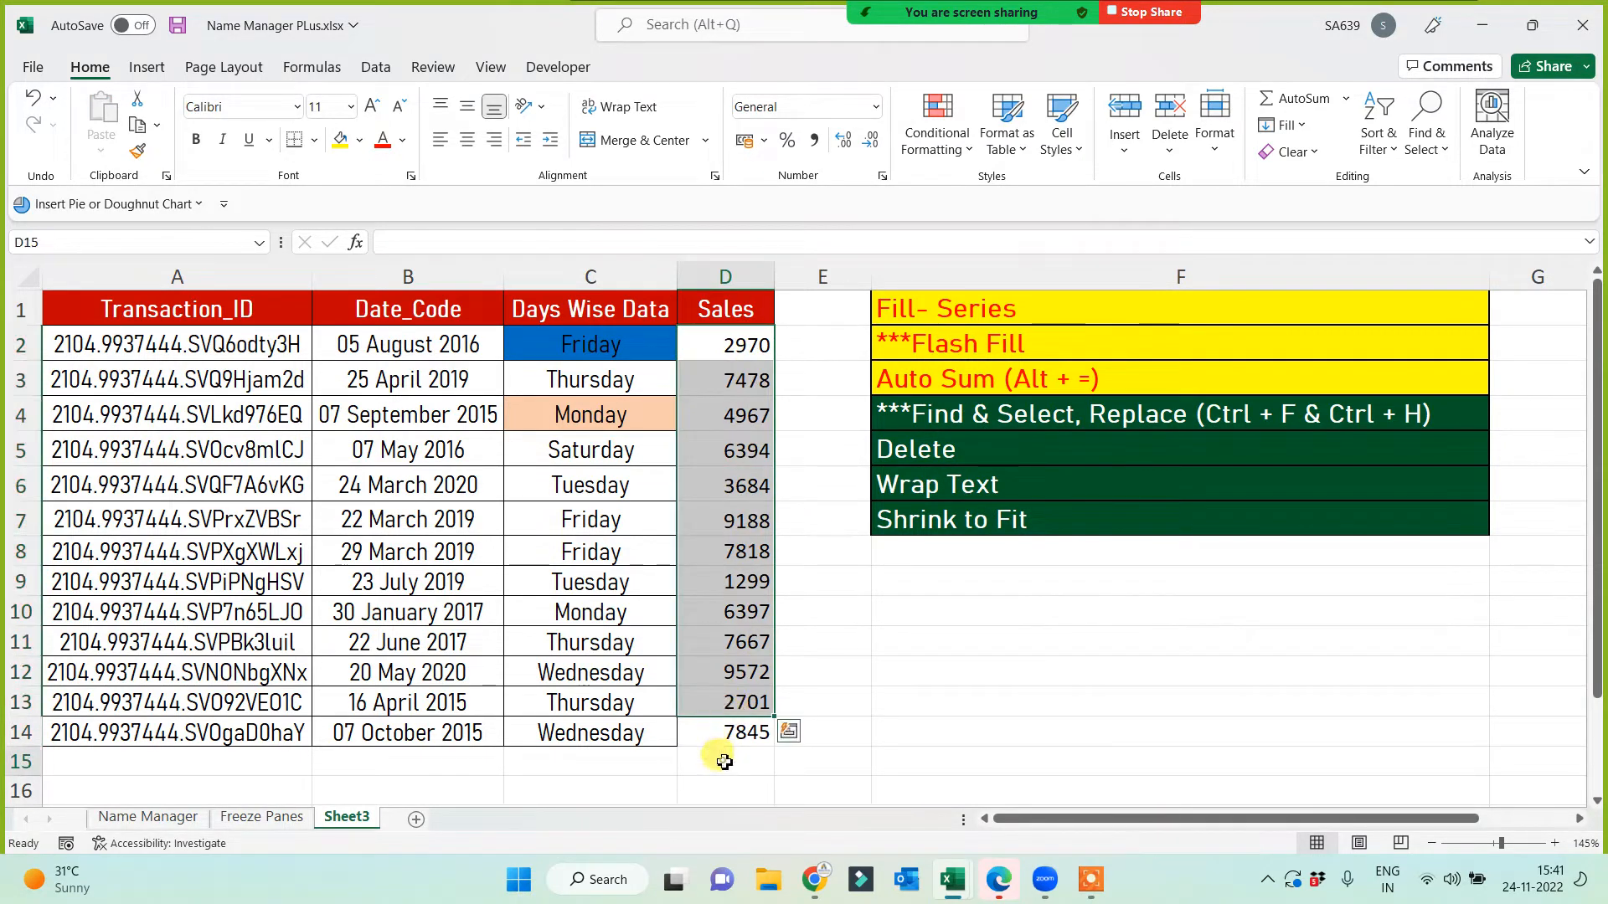
text(=sum()
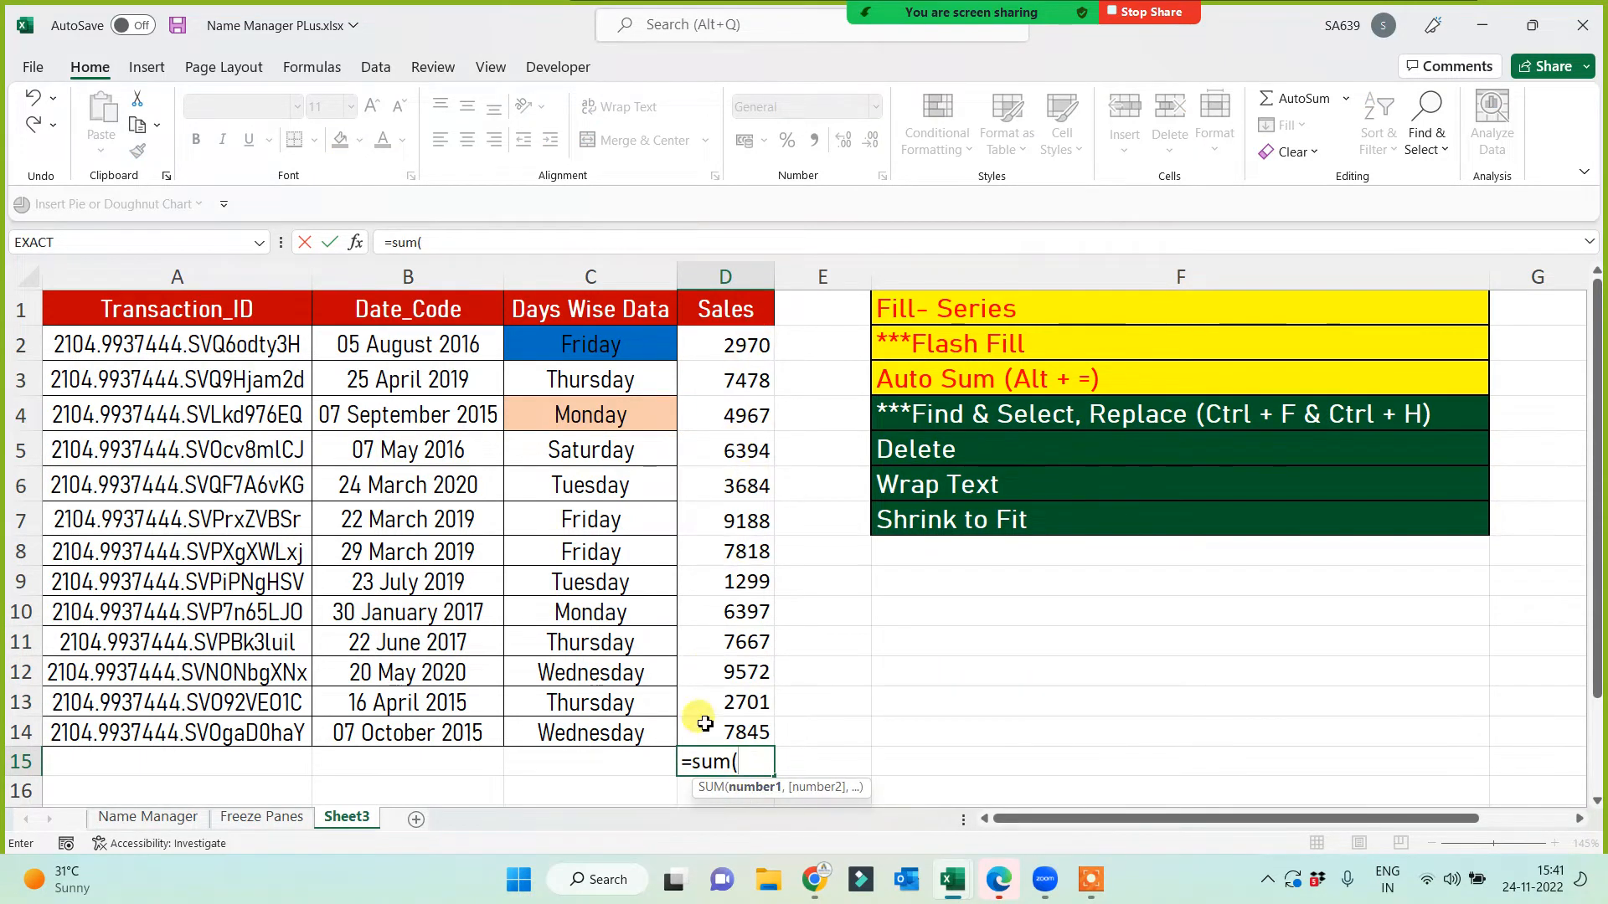
key(Escape)
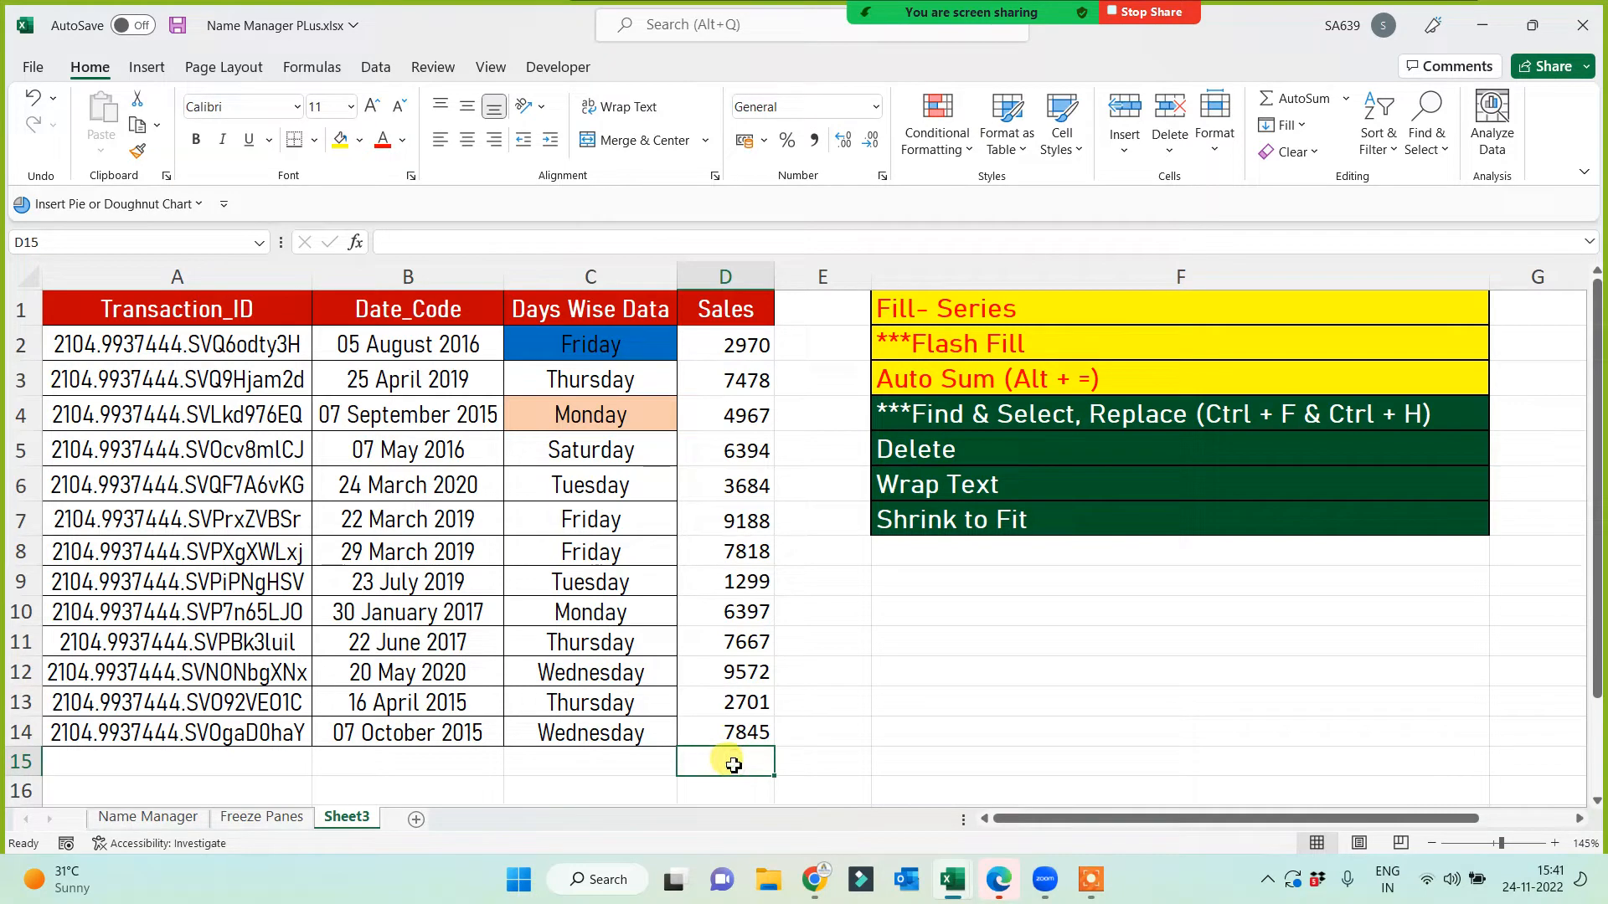
click(1304, 100)
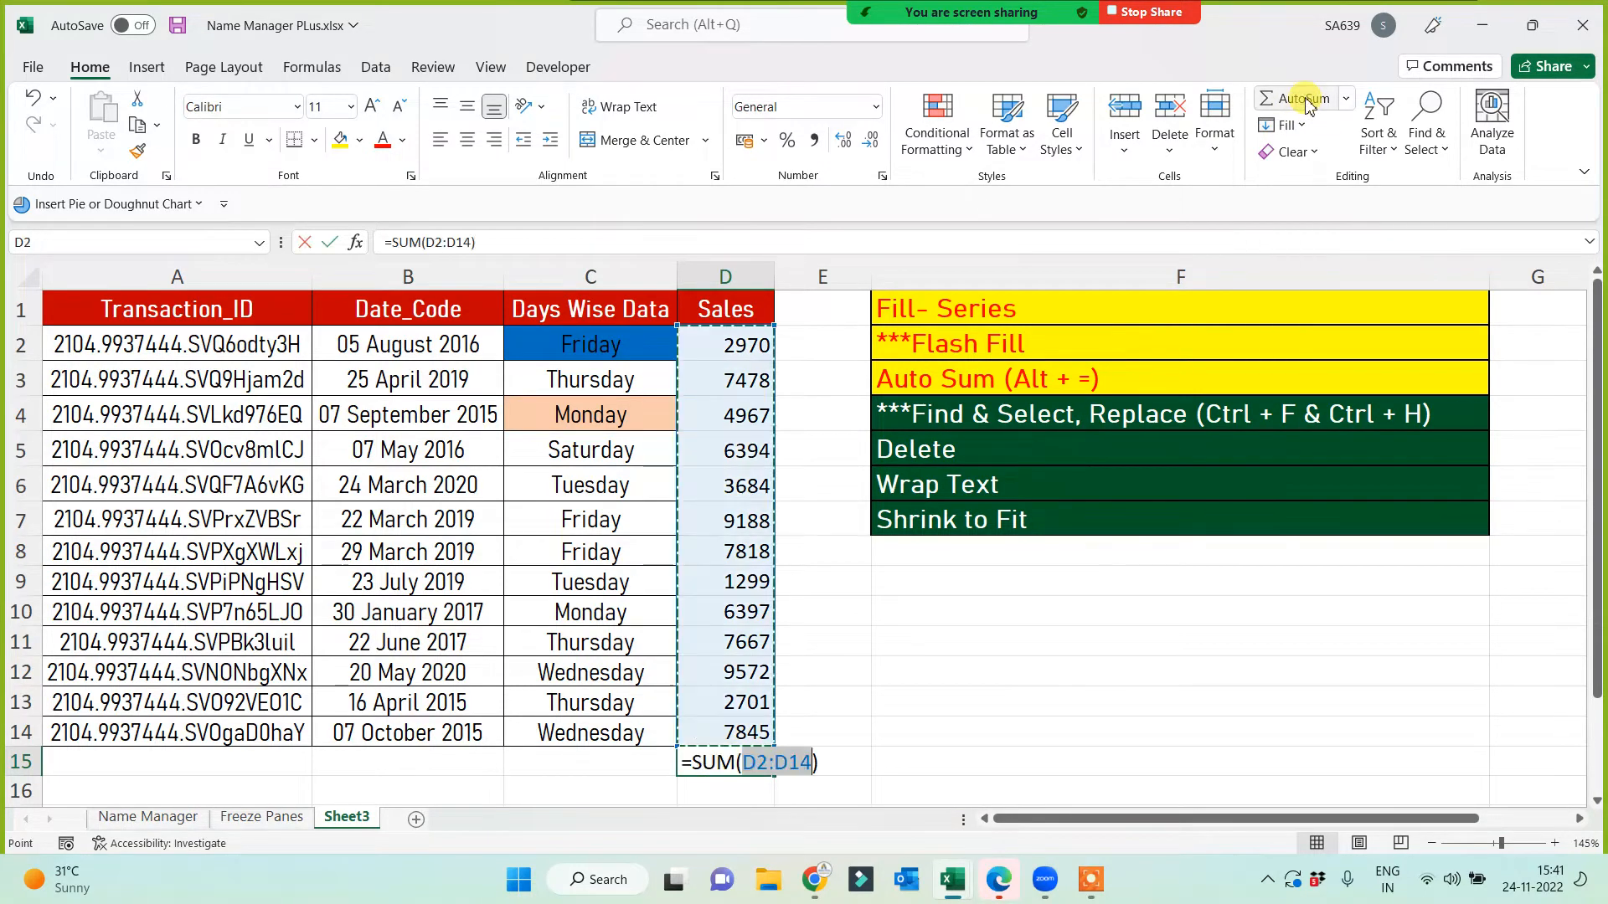
key(Return)
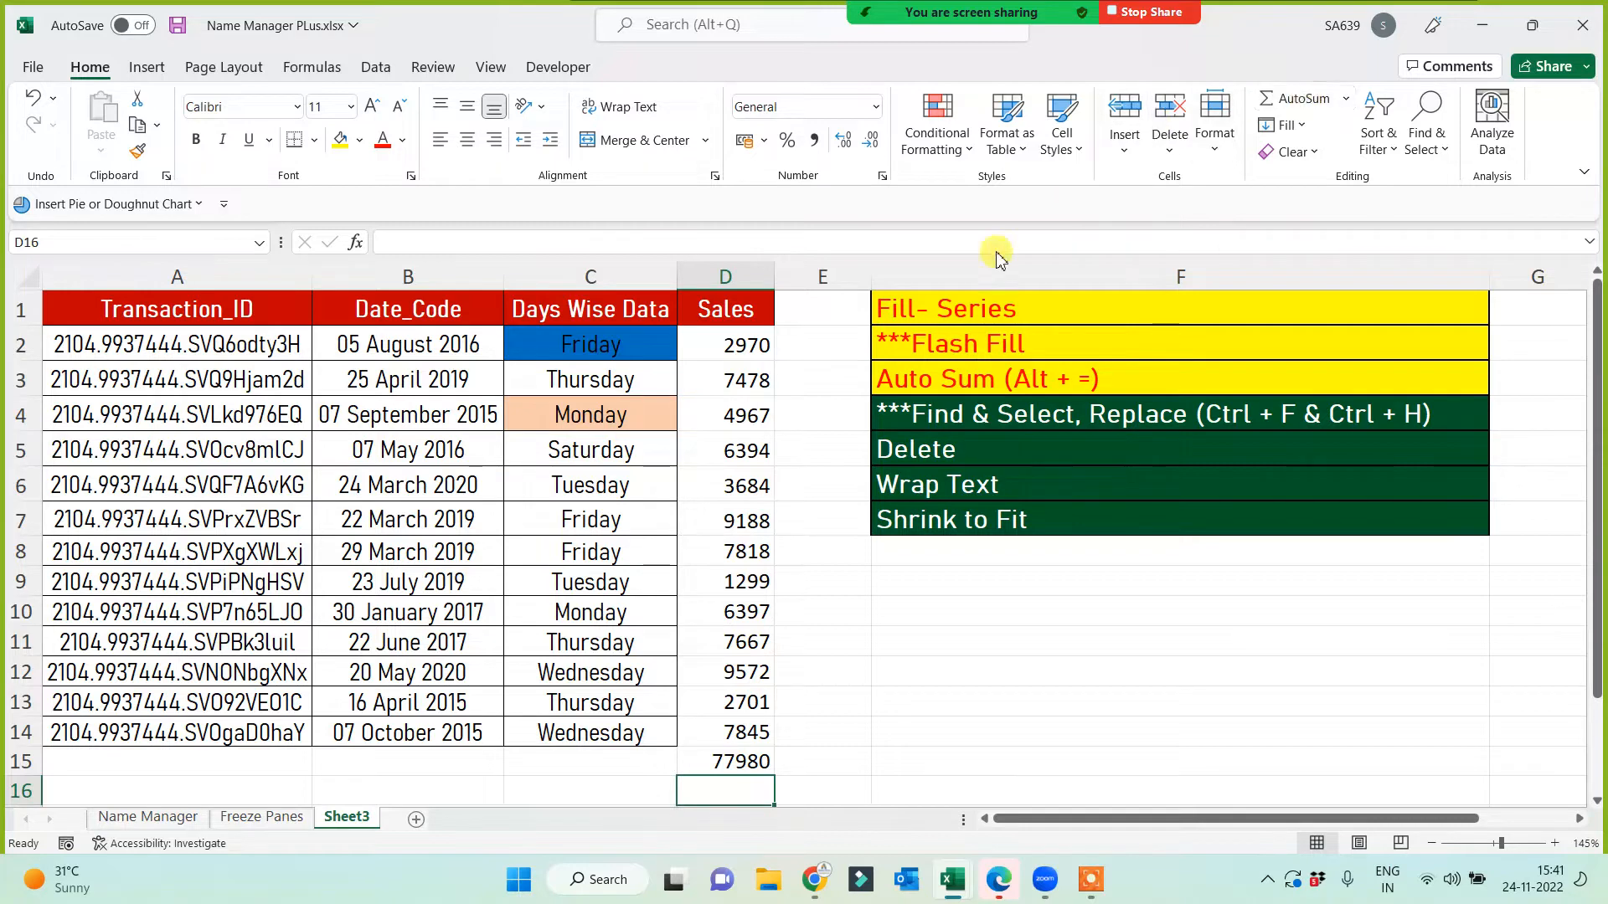
key(alt+n)
drag(737, 309, 740, 720)
Step: Below the table, enter 4234 in A18 and 123 in B18
key(ctrl+c)
scroll(740, 710, down, 3)
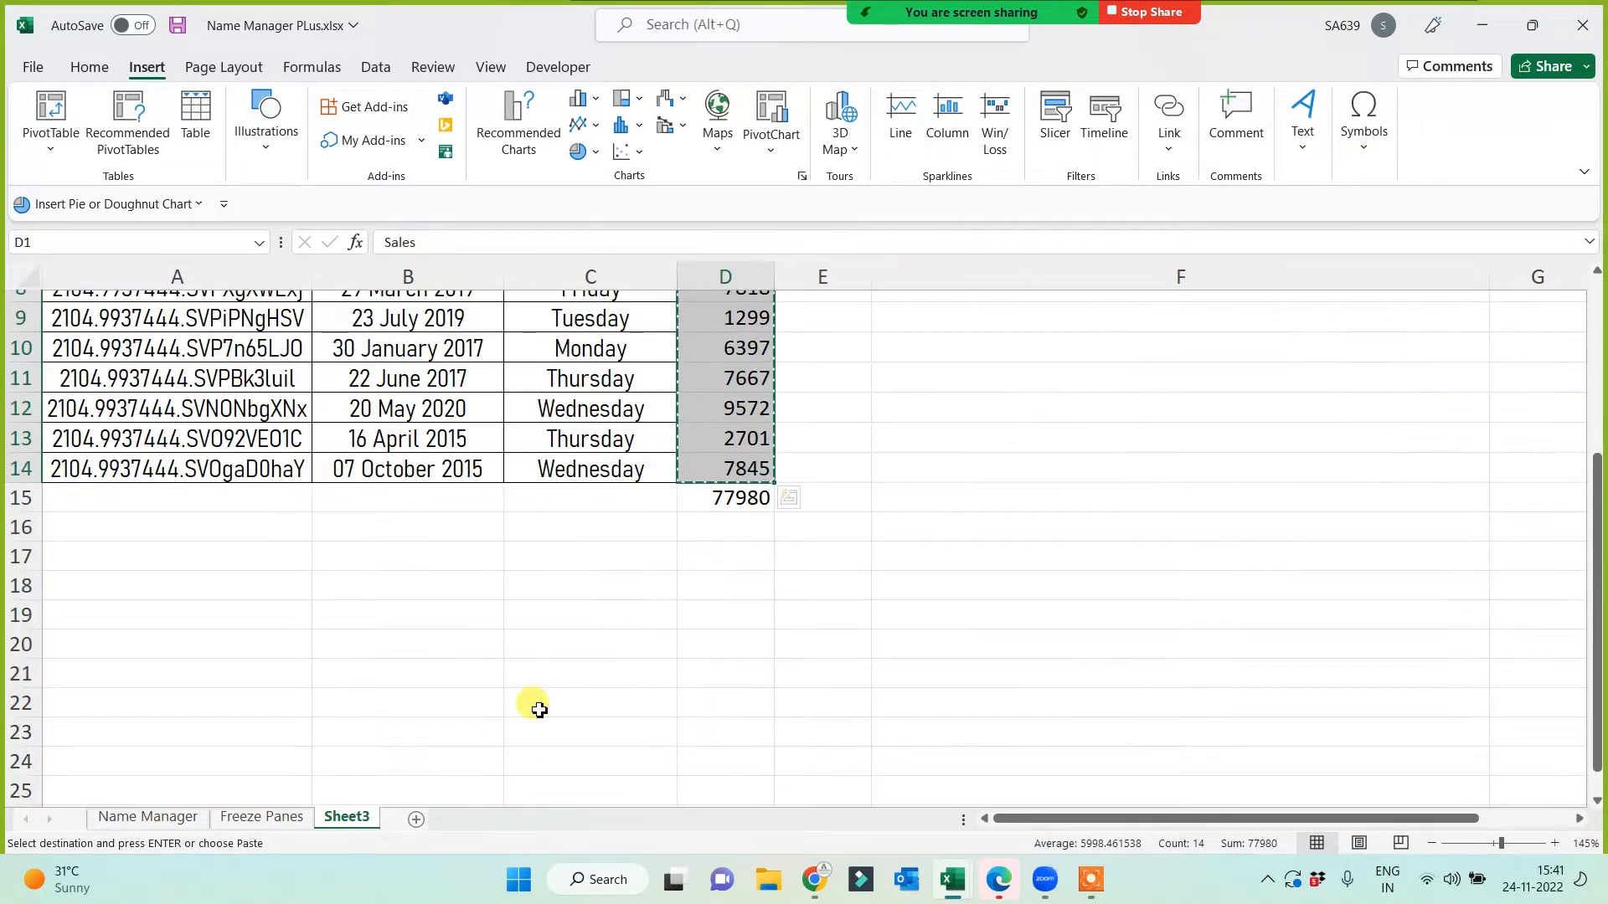
click(335, 588)
right_click(338, 584)
key(Escape)
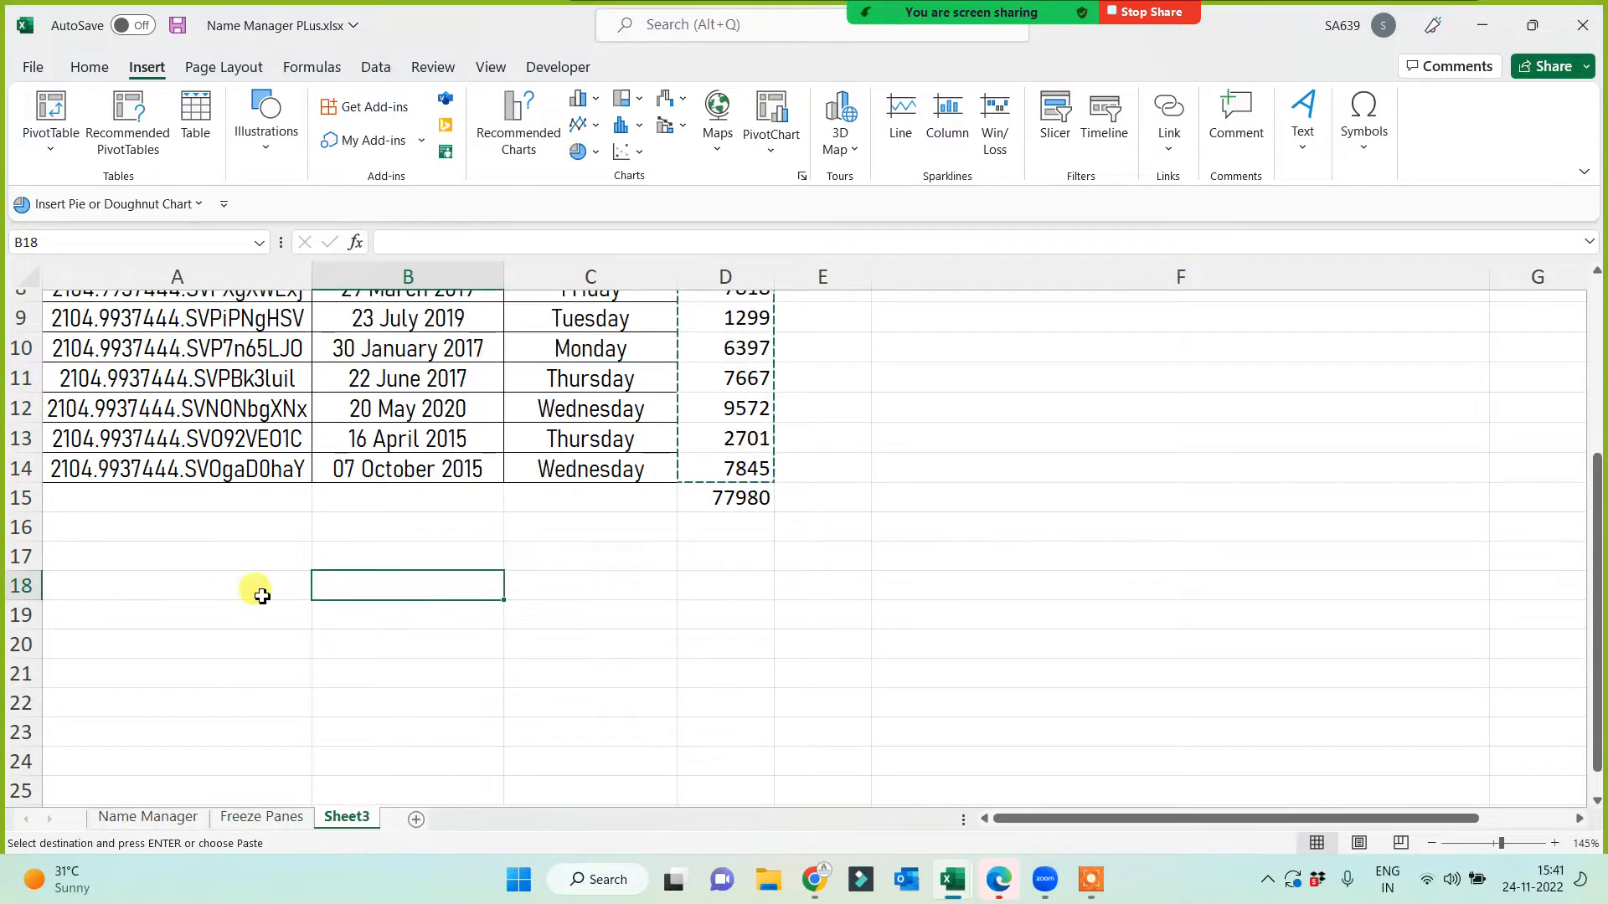
click(198, 592)
text(4234)
key(Tab)
text(123)
key(Tab)
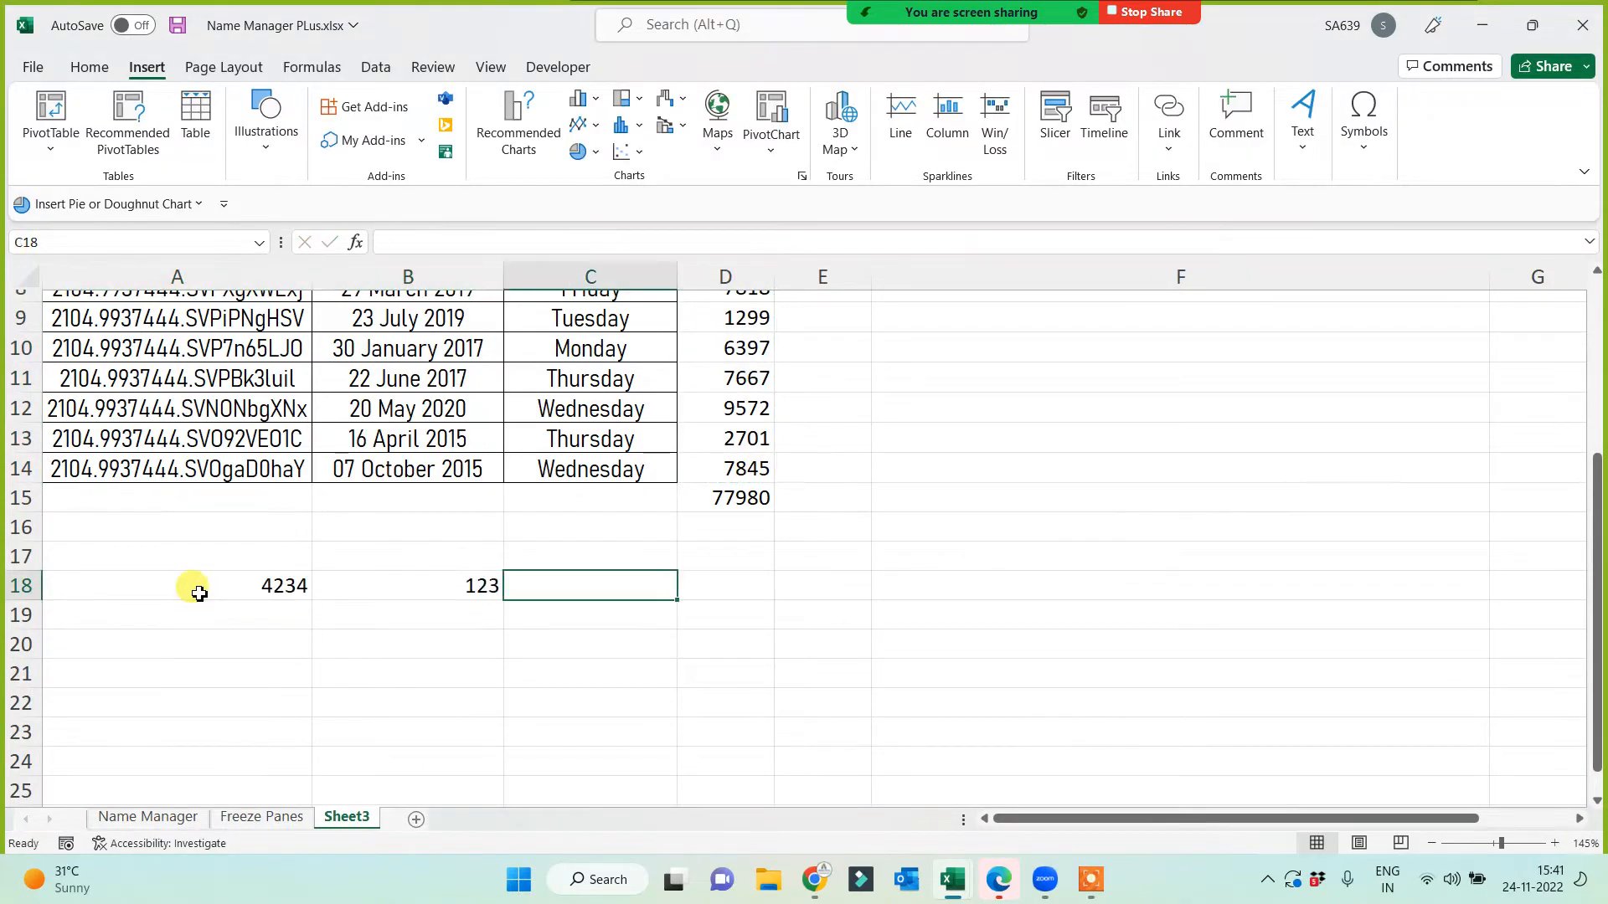
key(Tab)
Step: Fill C18:E18 with 123, 1231 and 1231
key(Left)
text(123)
key(Tab)
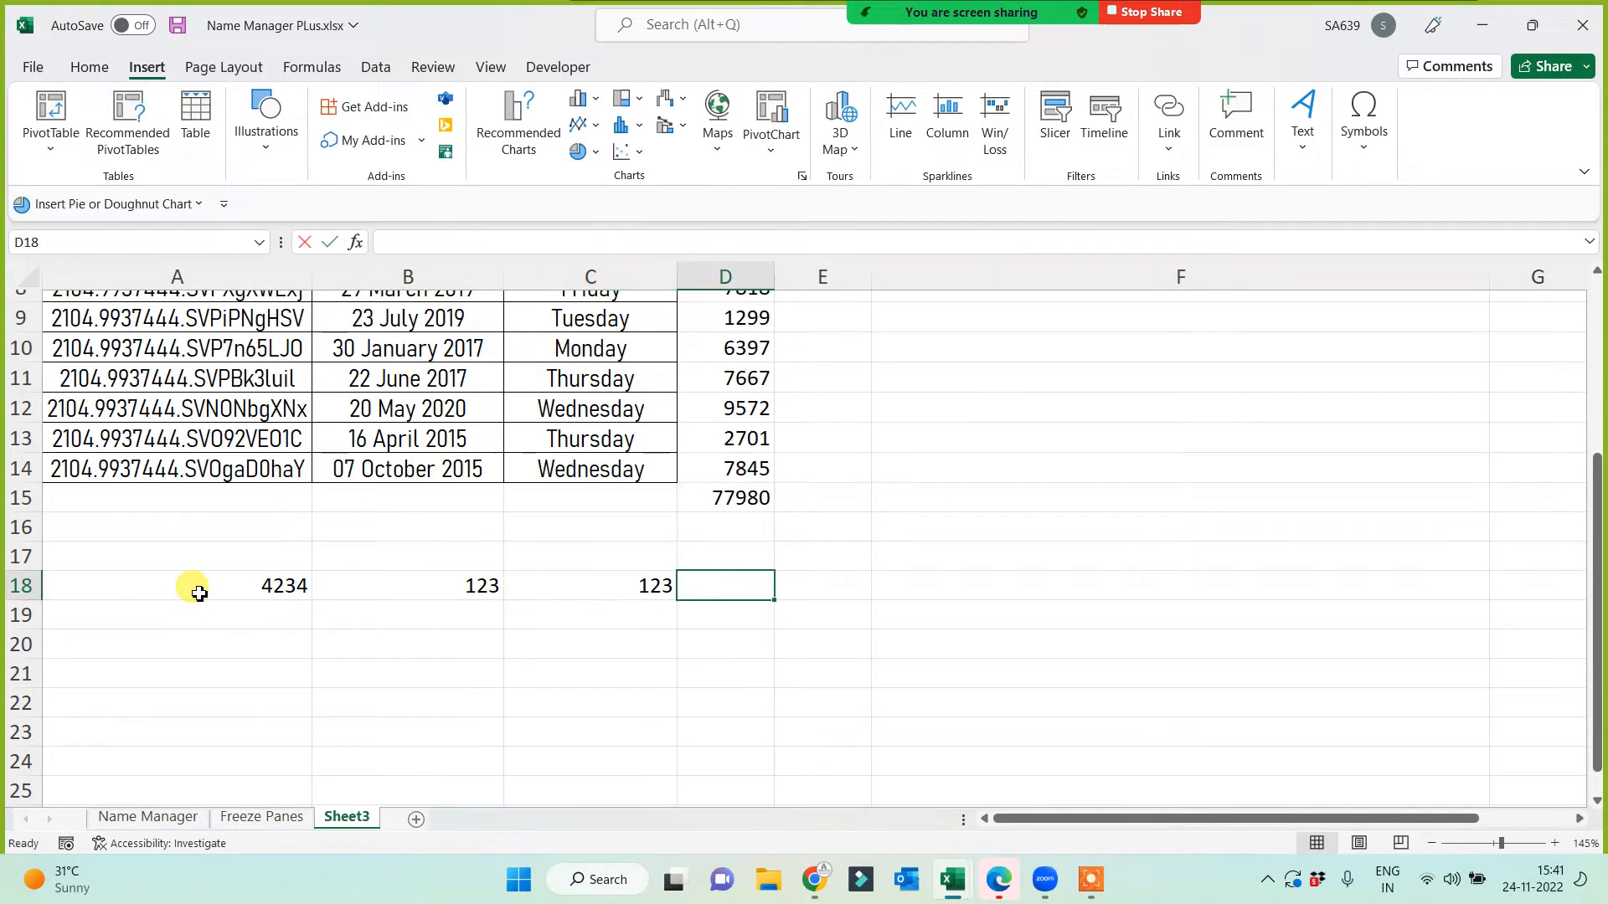
text(1231)
key(Tab)
text(1231)
key(Tab)
key(Left)
key(Left)
key(Left)
key(Left)
key(Left)
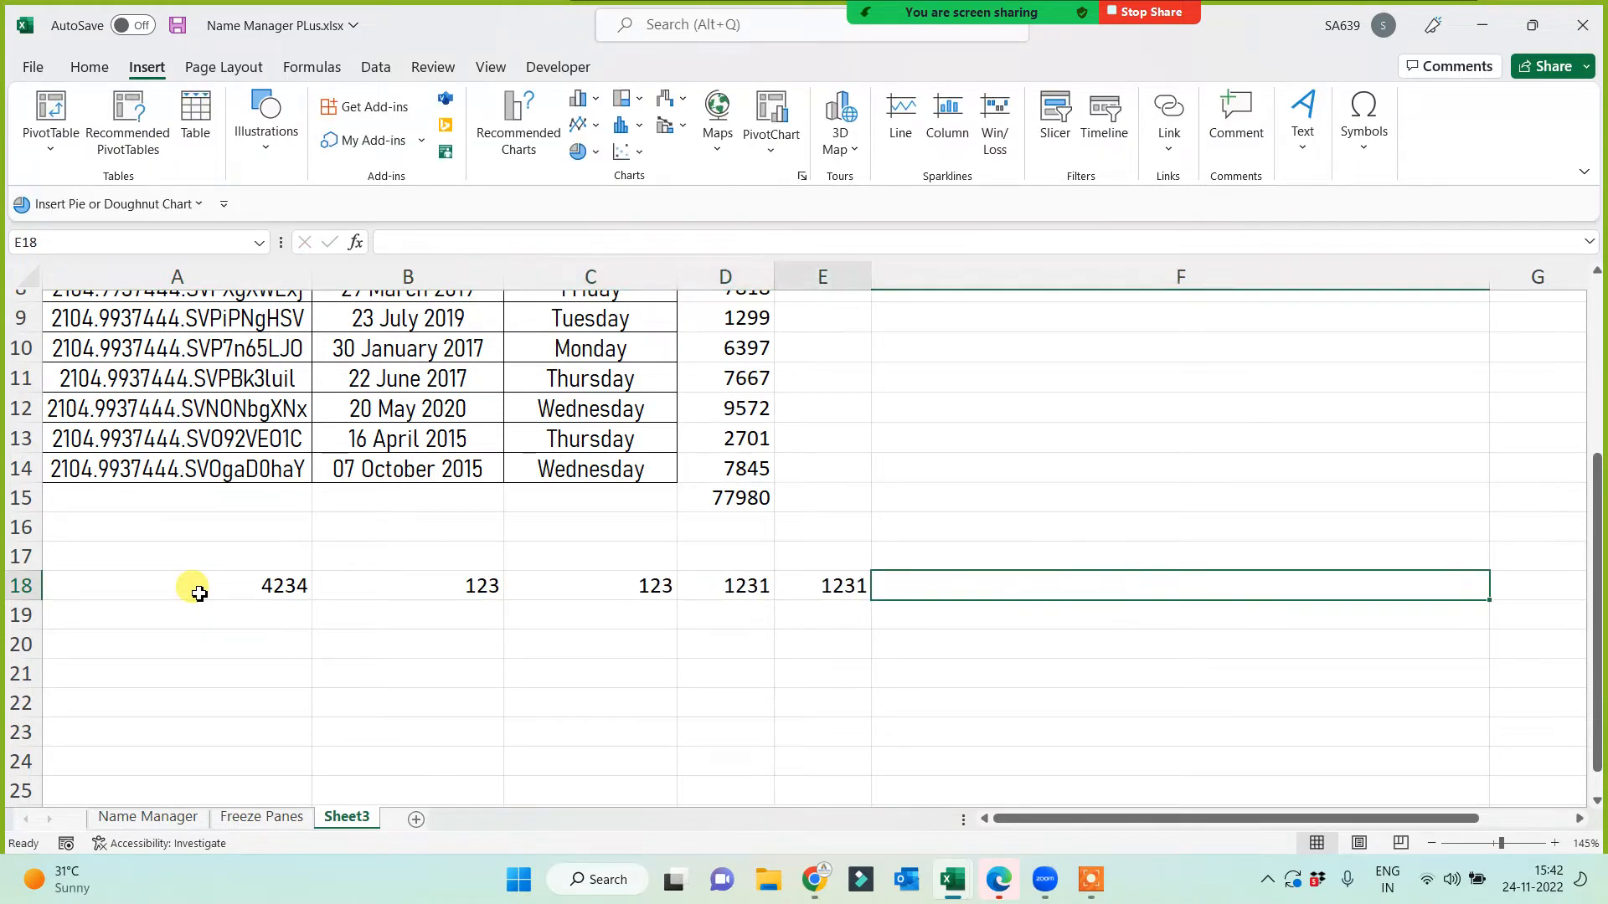
key(Right)
key(Right)
key(Right)
key(Right)
key(Right)
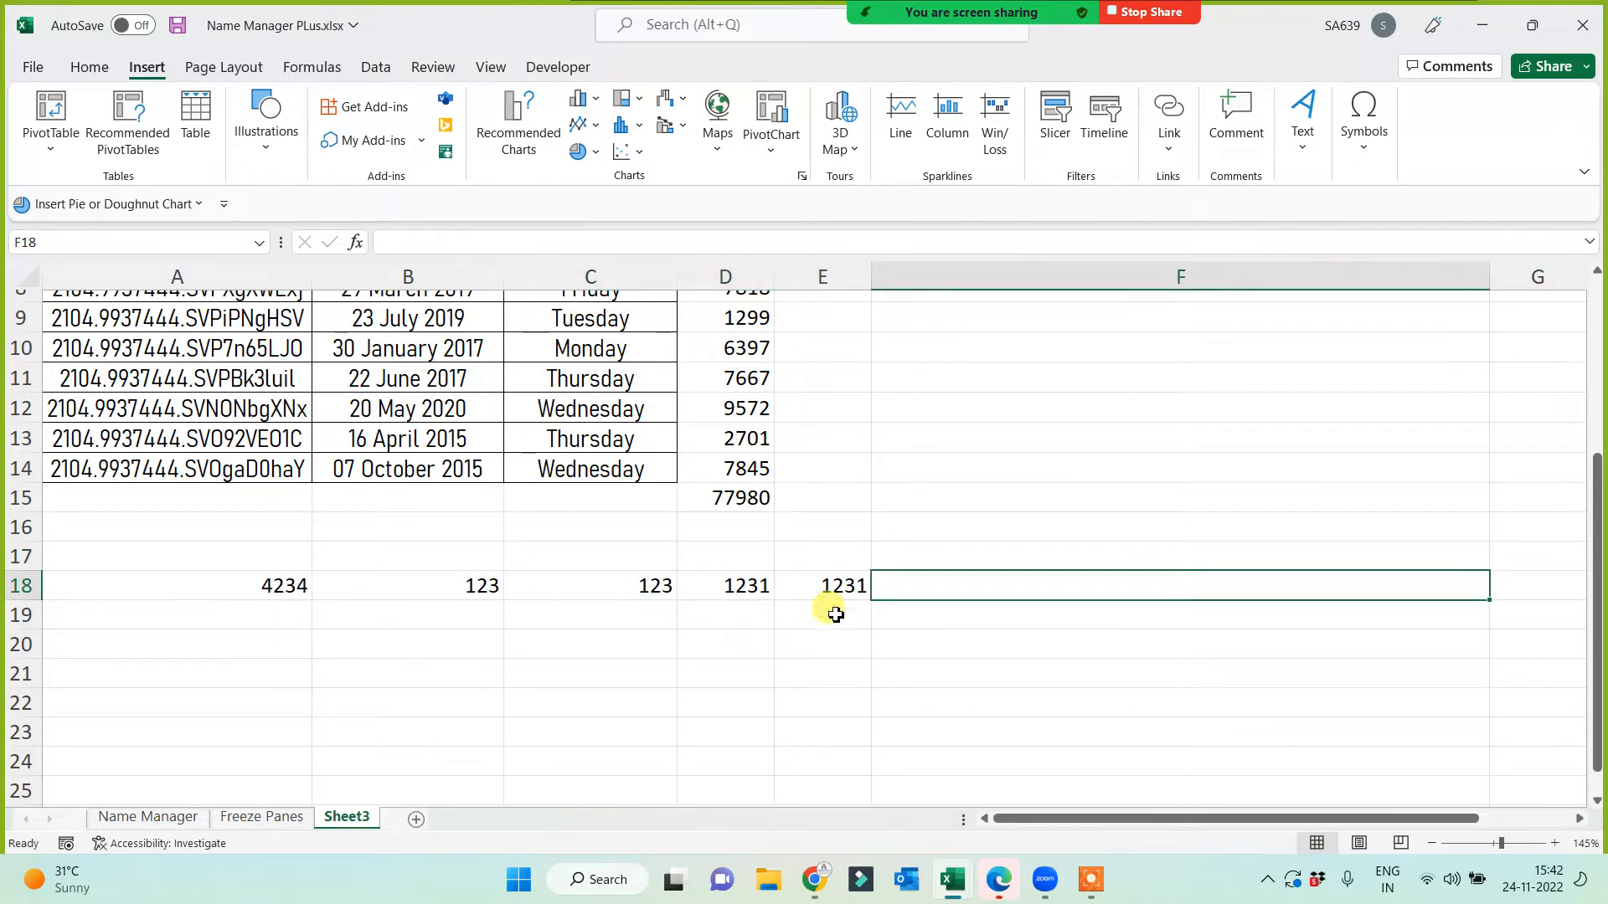
Step: AutoSum A18:E18 into F18 from the Home tab, giving 6942
click(89, 67)
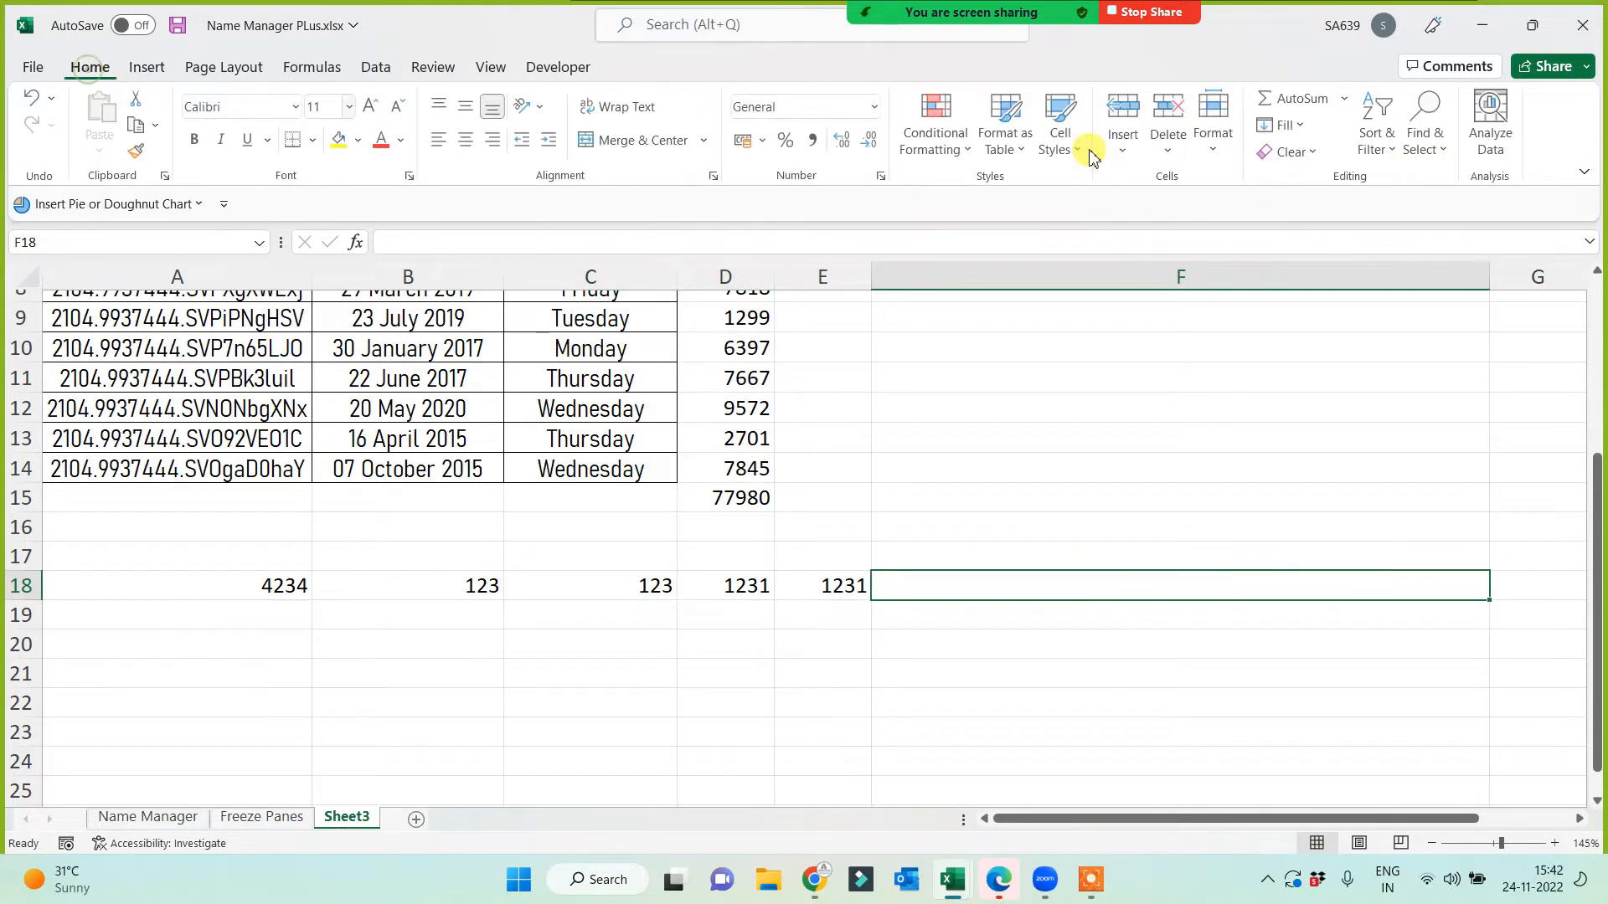
click(1304, 100)
key(Return)
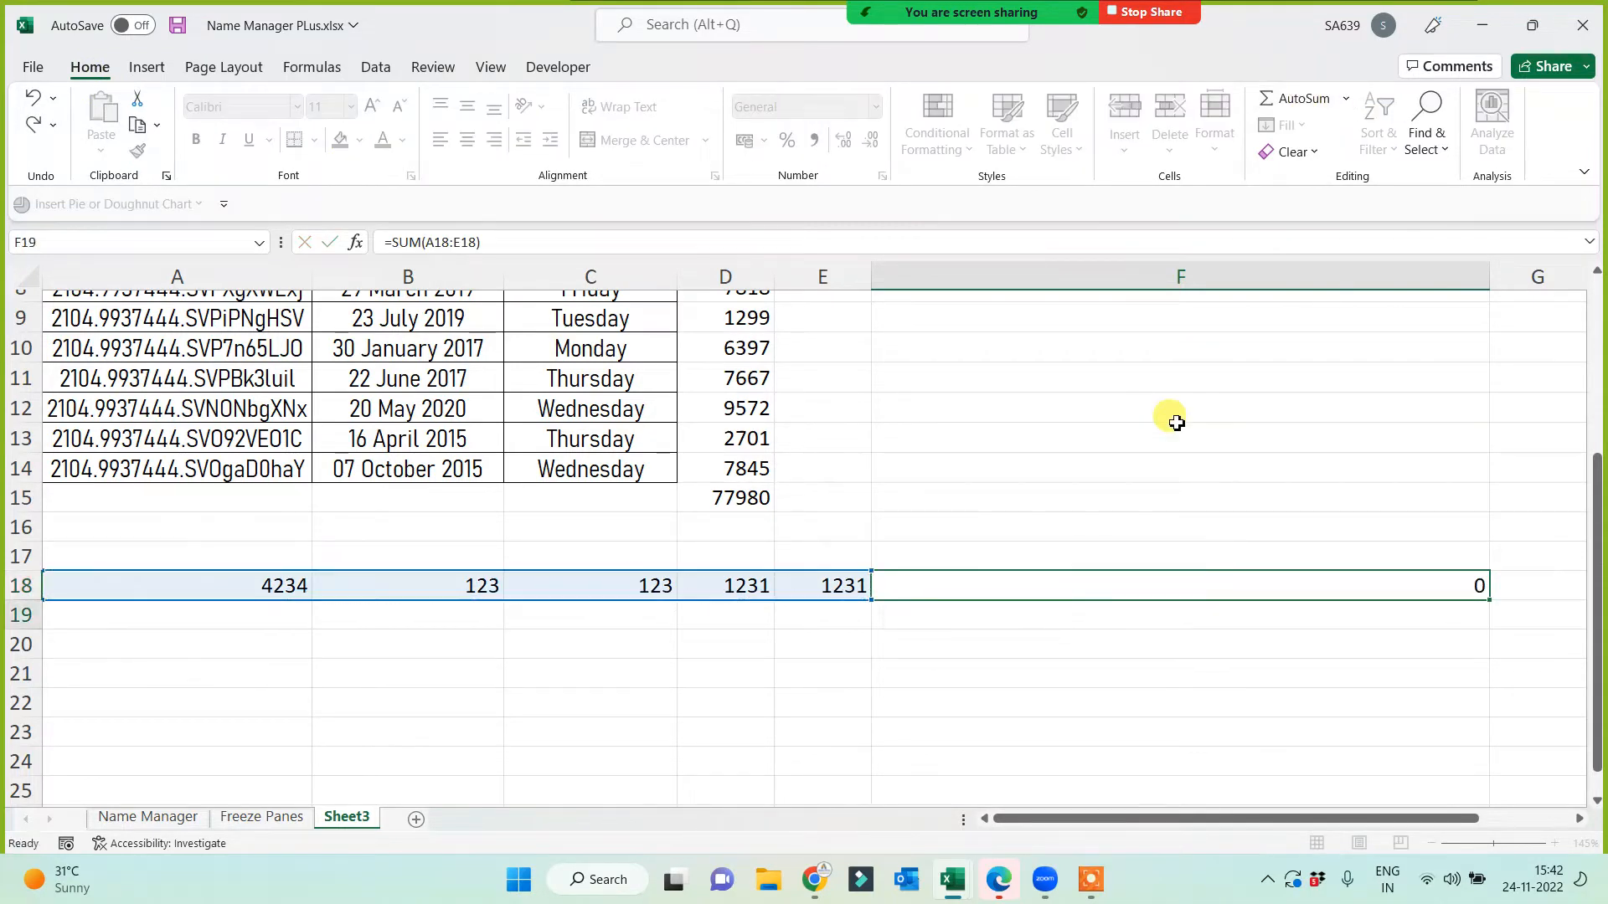
click(1123, 589)
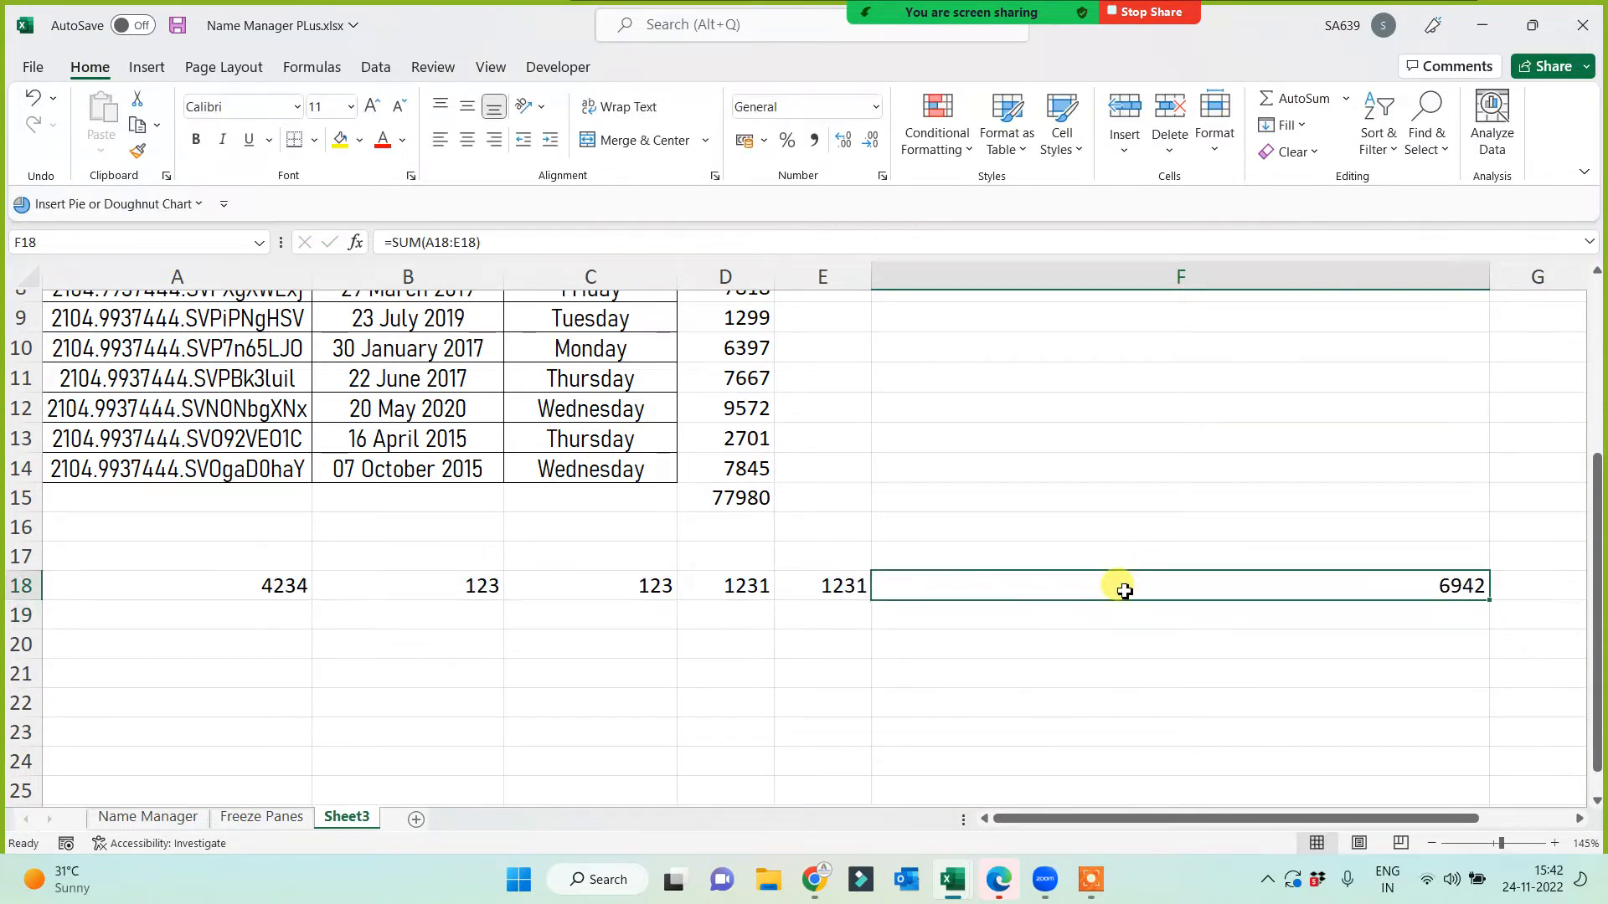
Step: Clear D15 and re-sum D2:D14 there with Alt+=, giving 77980
click(710, 494)
key(Delete)
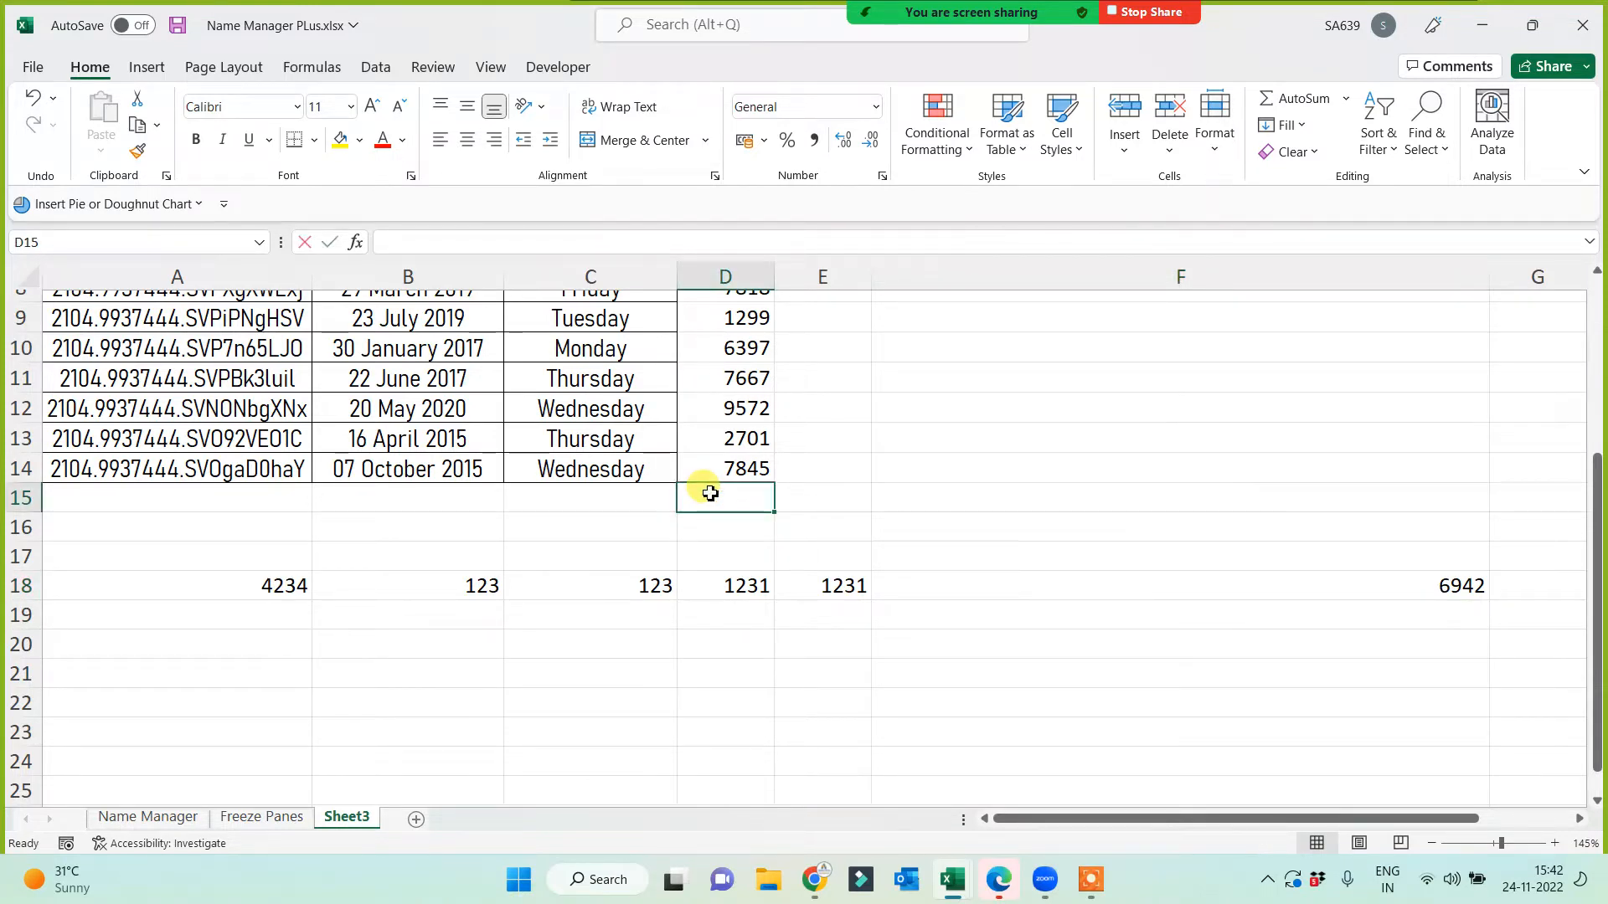
key(alt+equal)
key(Return)
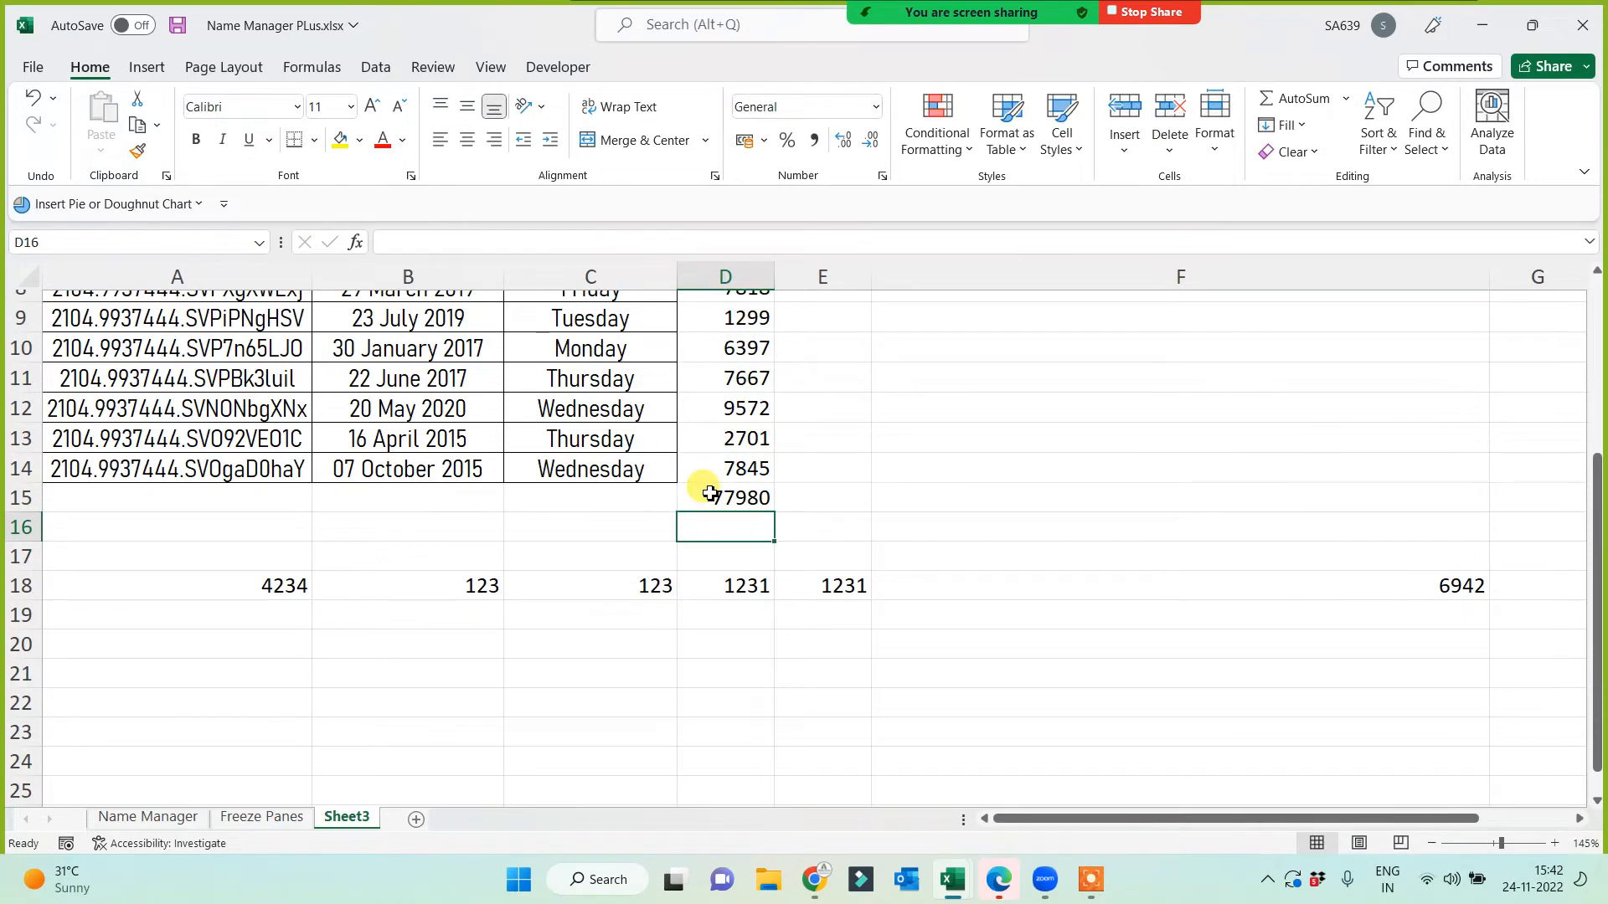
Step: Clear F18 and re-sum A18:E18 with Alt+=, showing 6942 again
click(1374, 590)
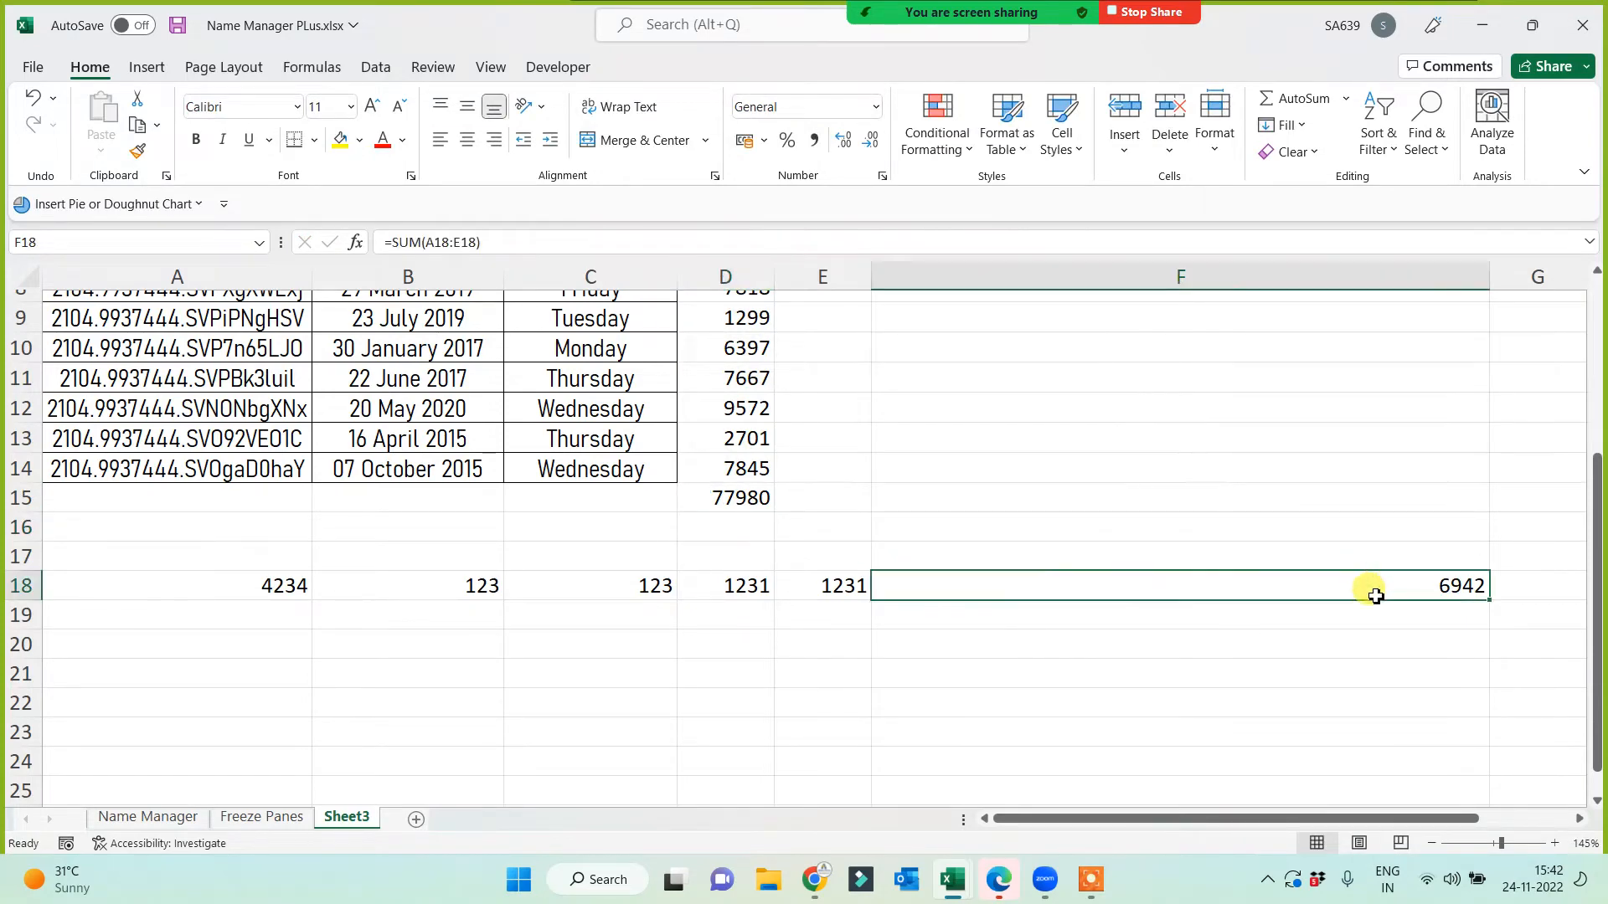
key(Delete)
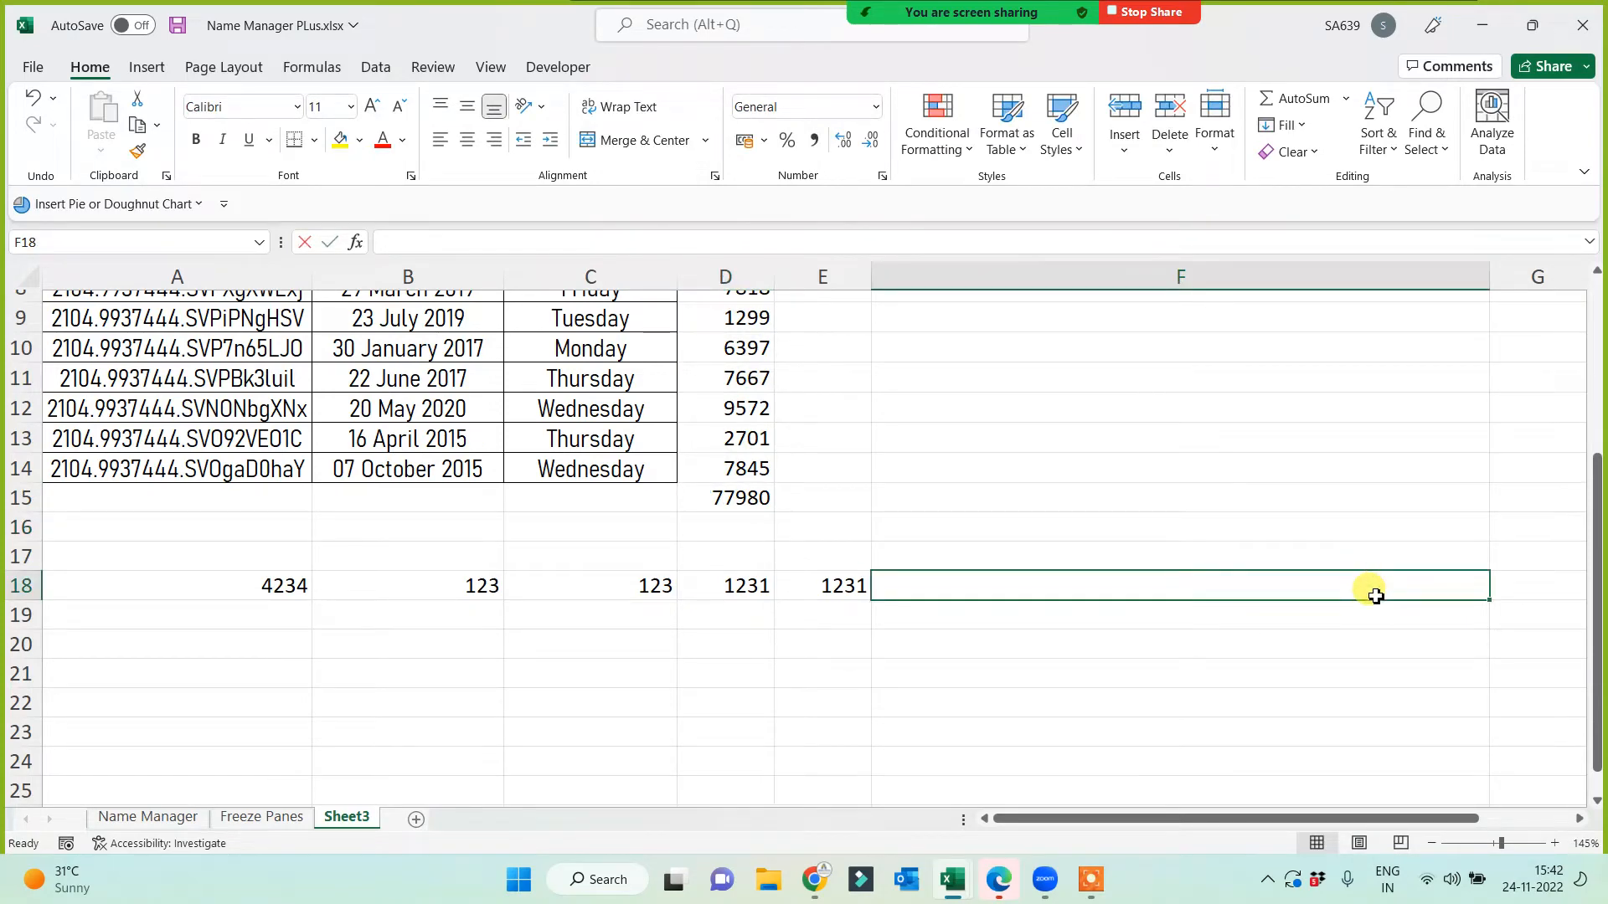
key(alt+equal)
key(Return)
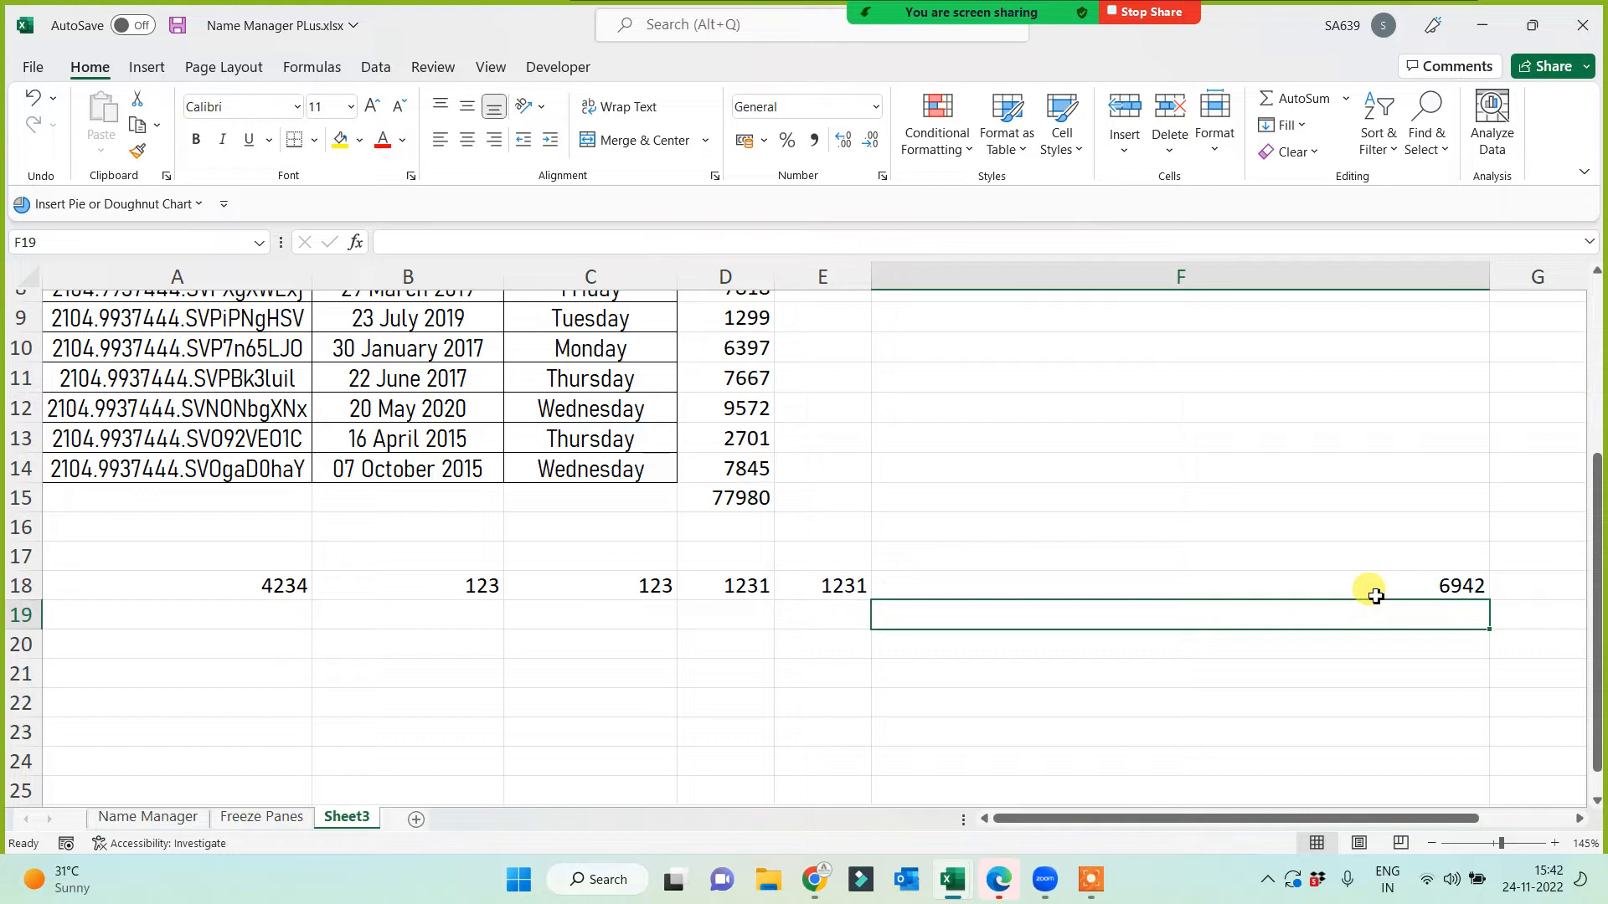
Step: Clear D15 and enter =SUM(D2:D14) in F24, showing 77980
click(726, 507)
key(Delete)
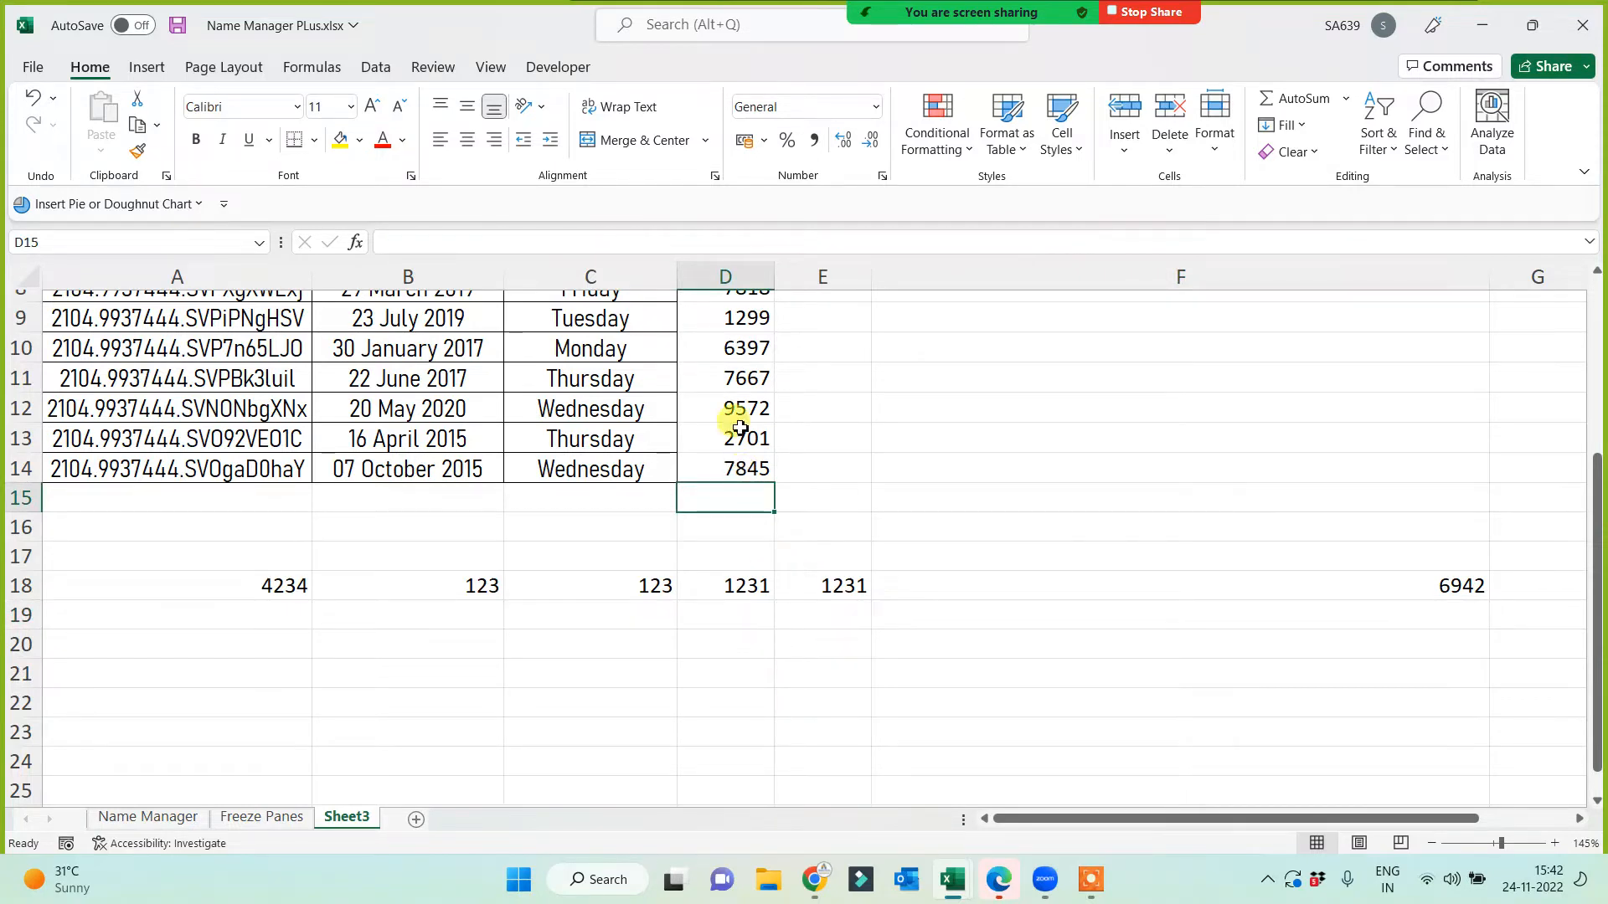
click(1007, 752)
text(=s)
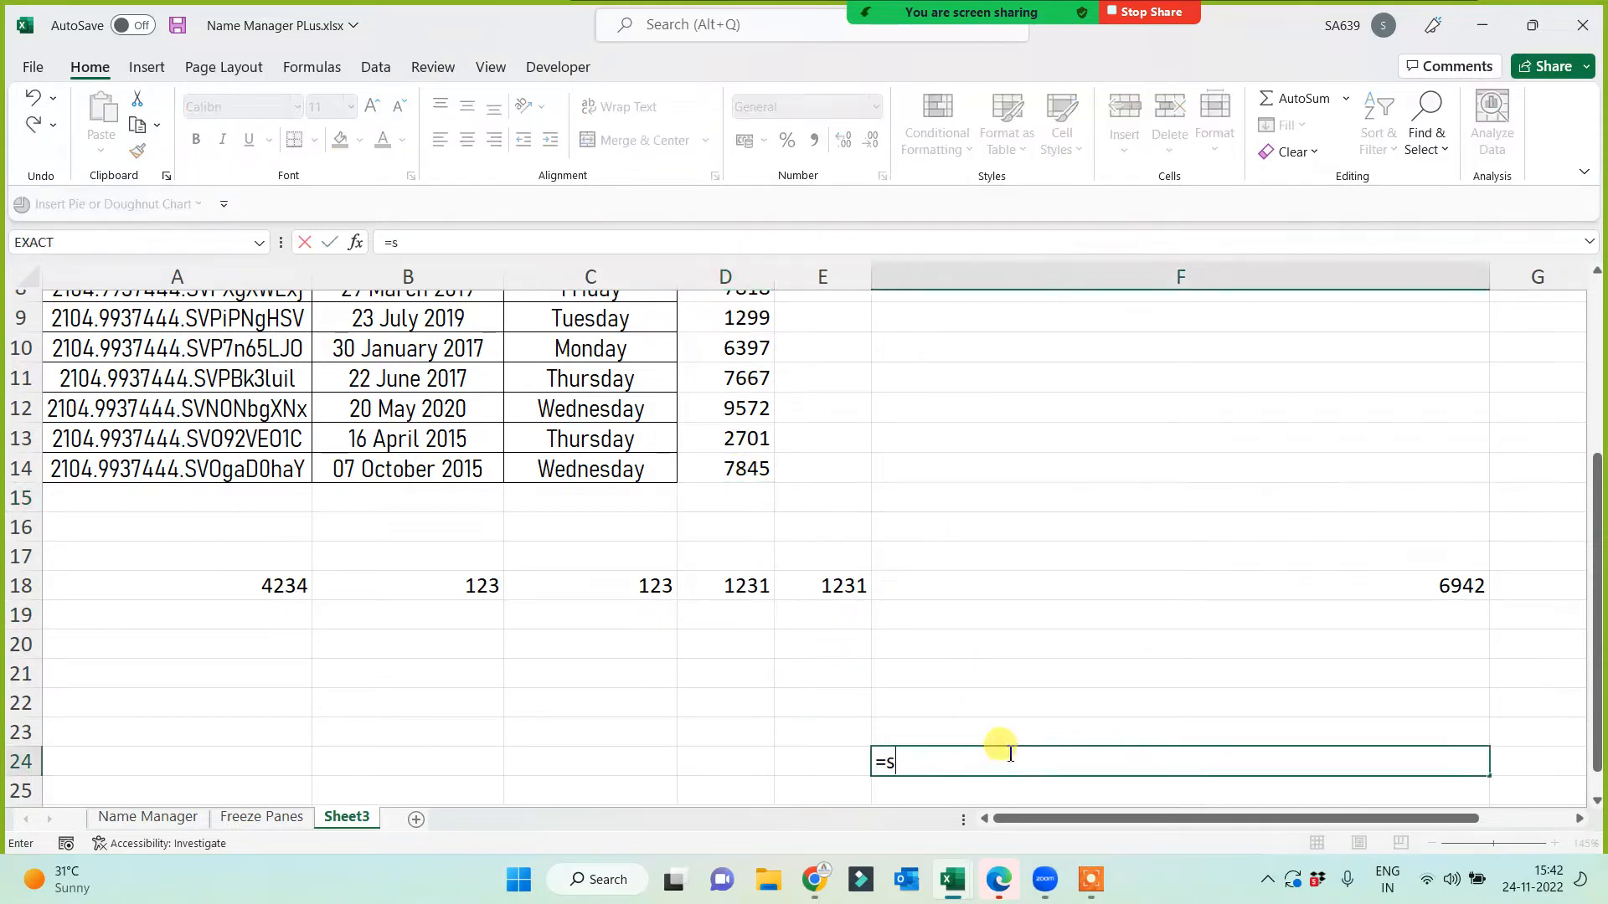
text(um()
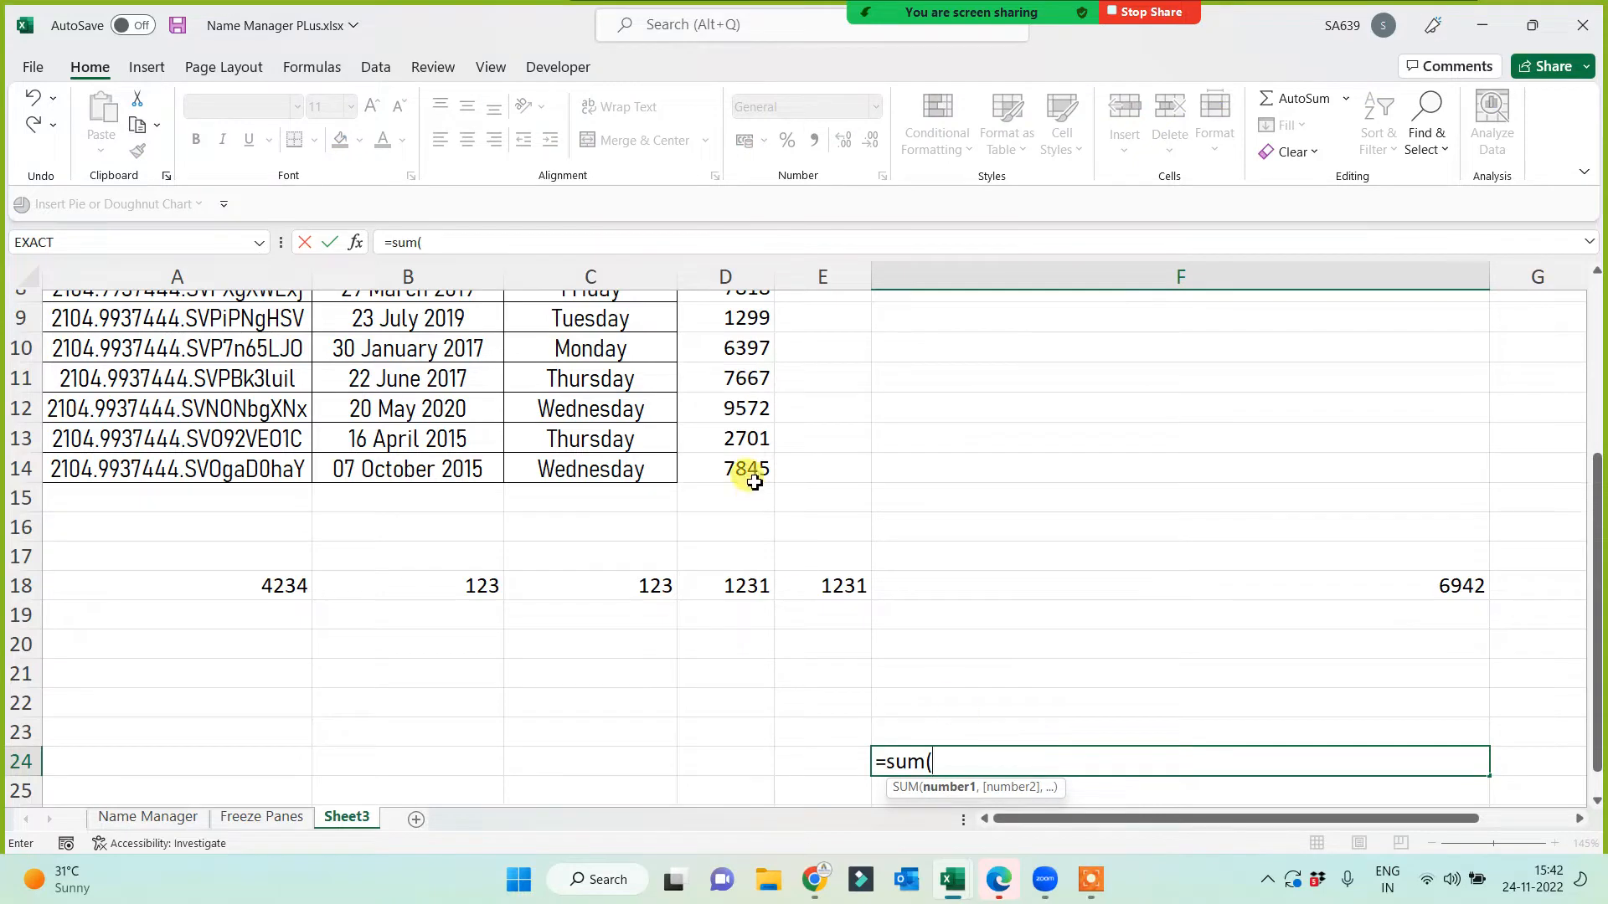
drag(747, 471, 711, 344)
key(Return)
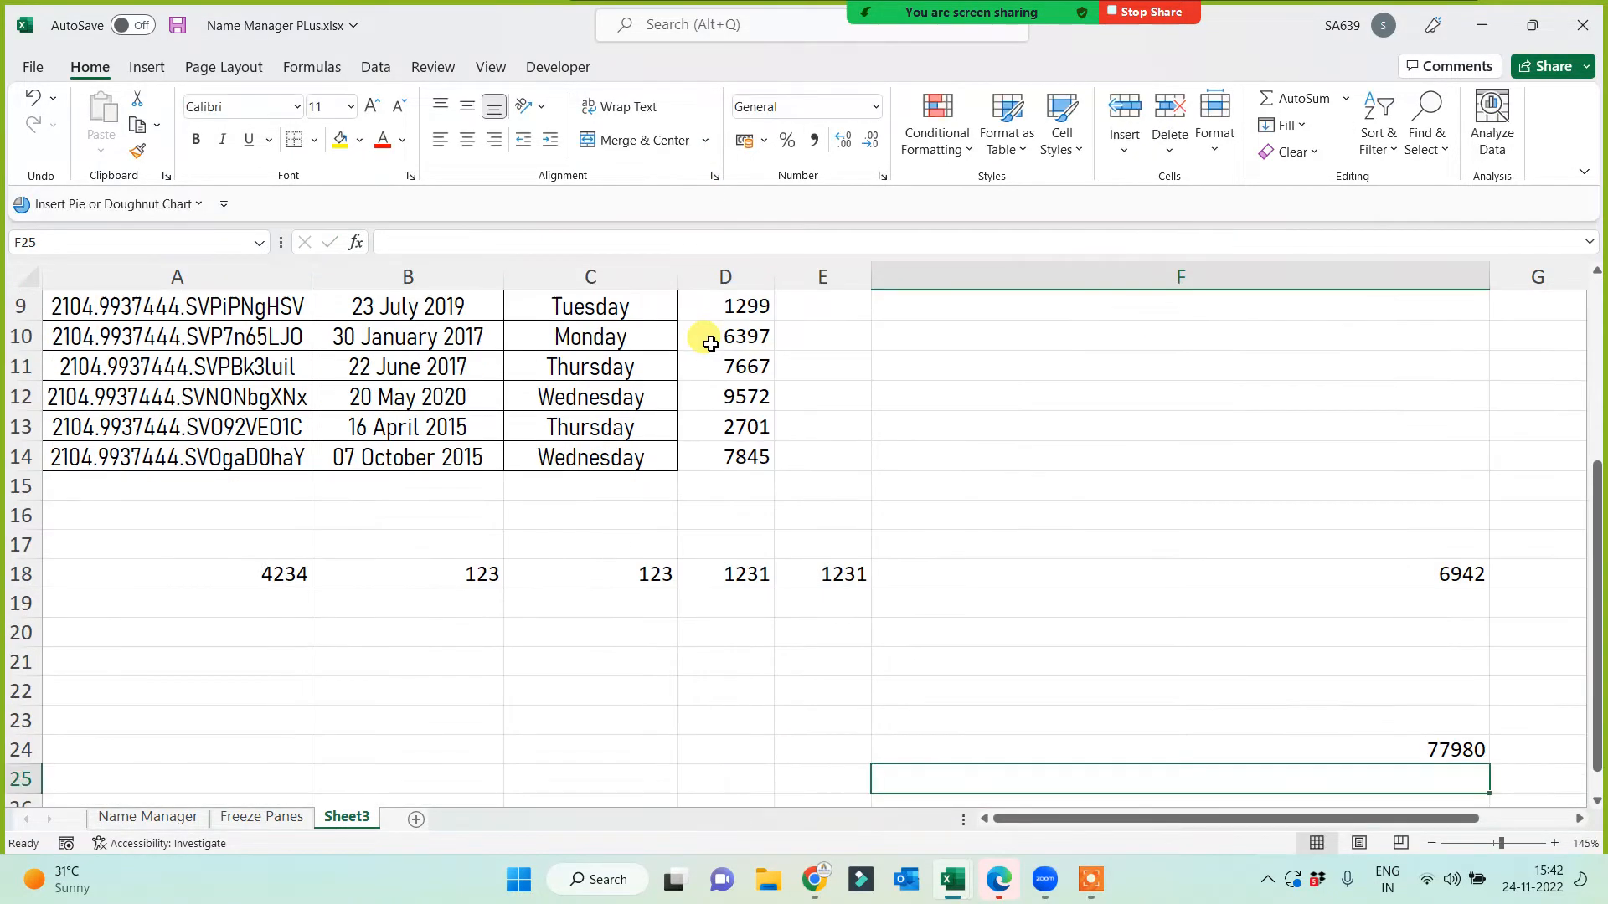
Step: Restore the D15 total of 77980 with Alt+=
click(736, 493)
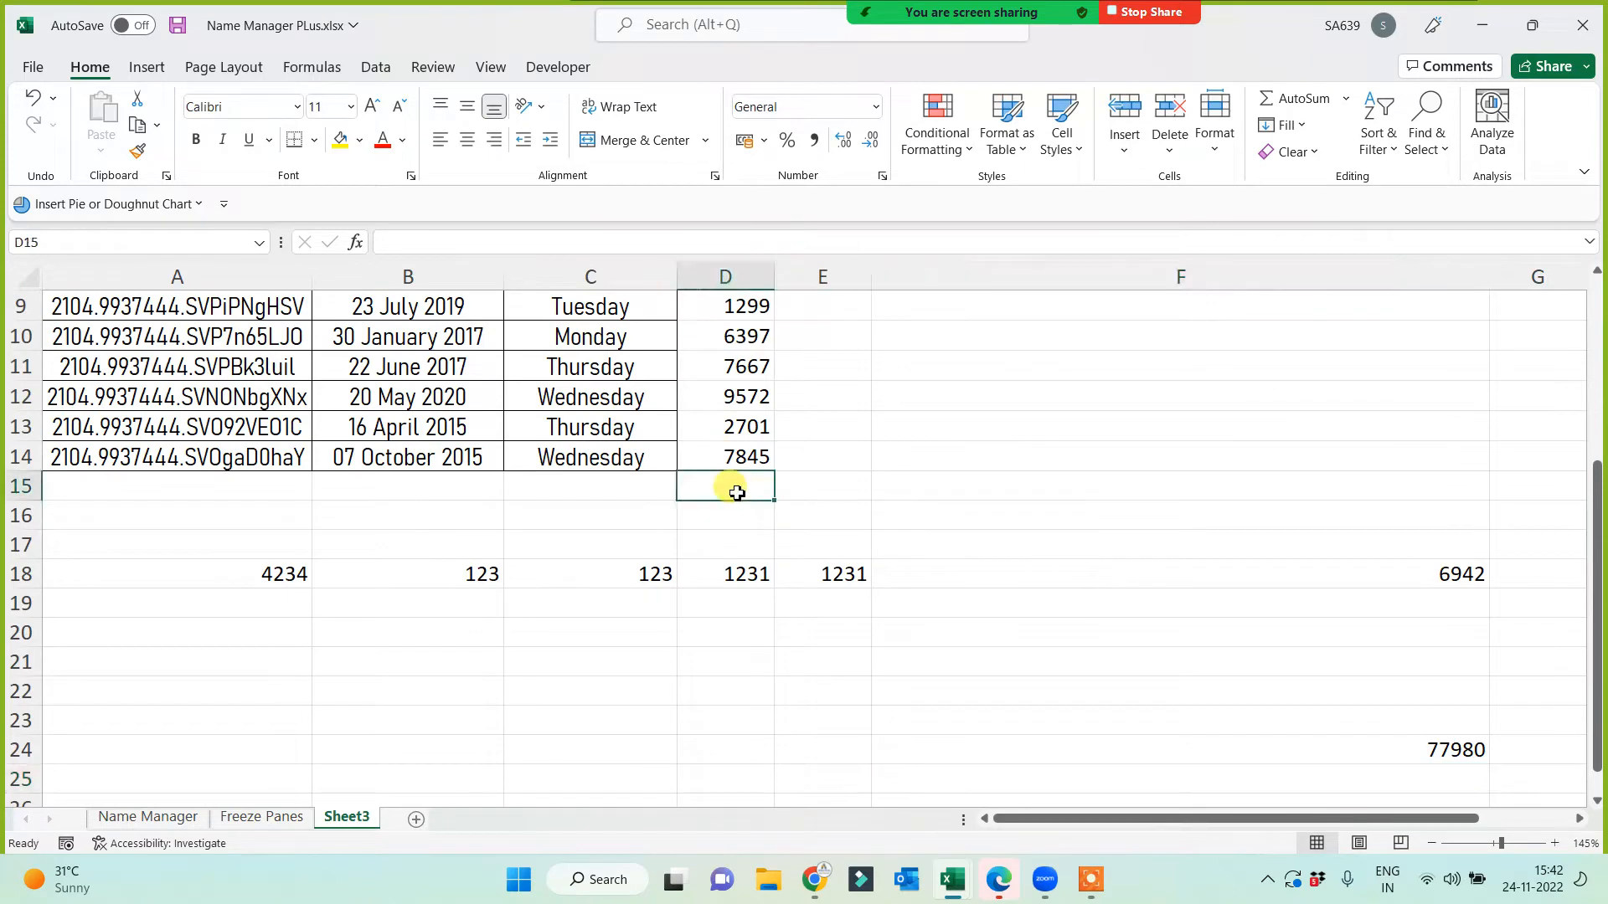
key(alt+equal)
key(Return)
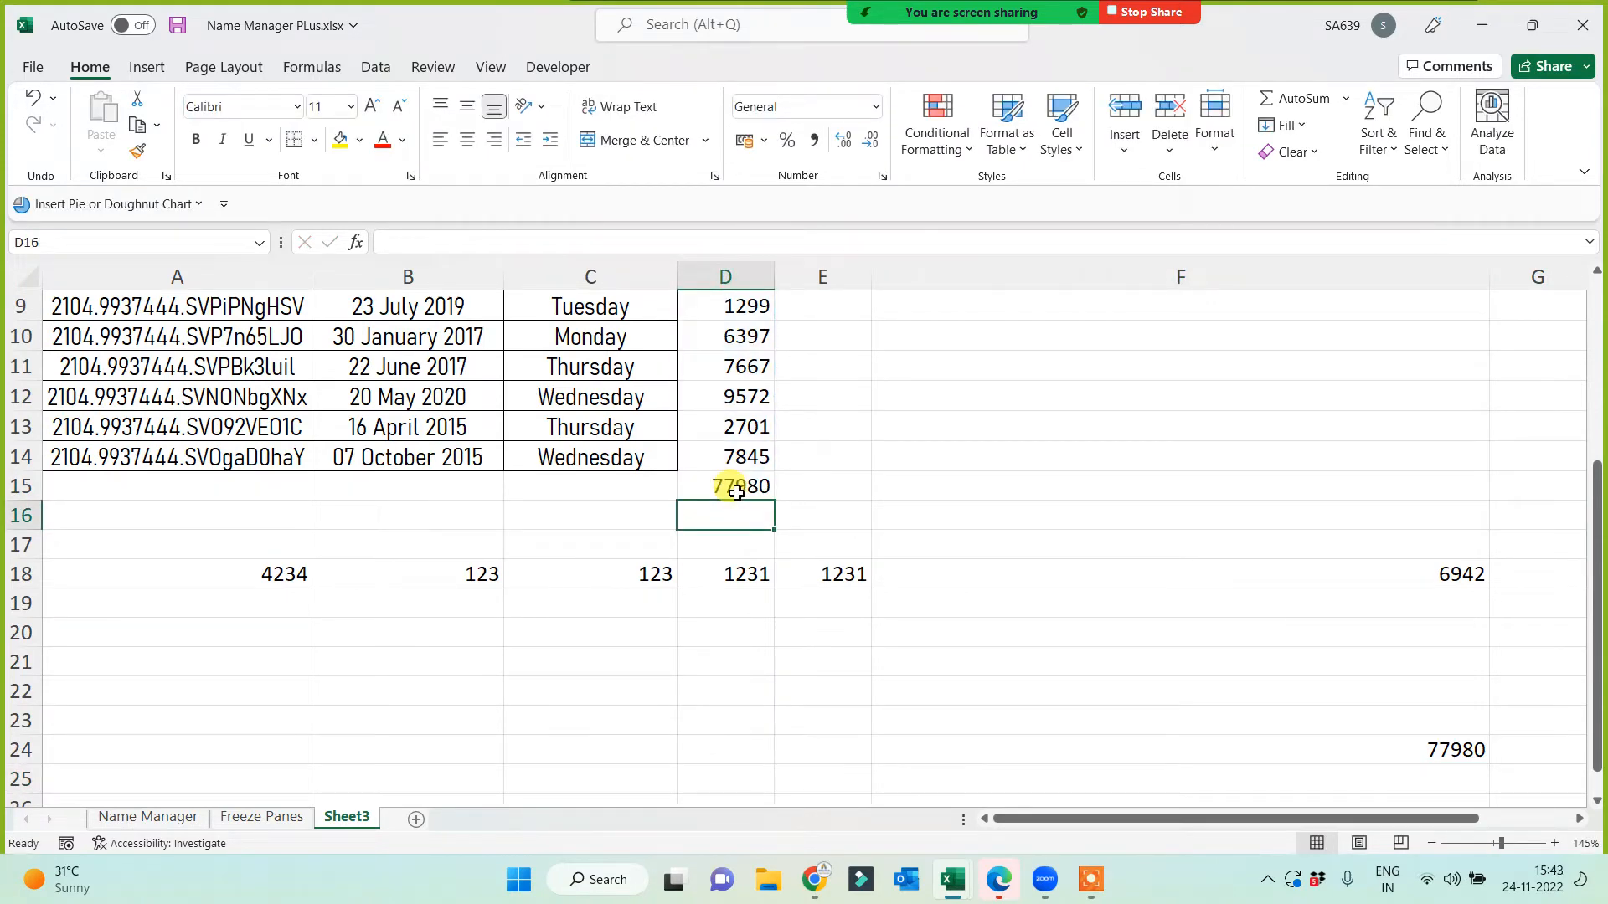
Step: Give the D15 total a yellow fill and red font
click(729, 483)
click(340, 139)
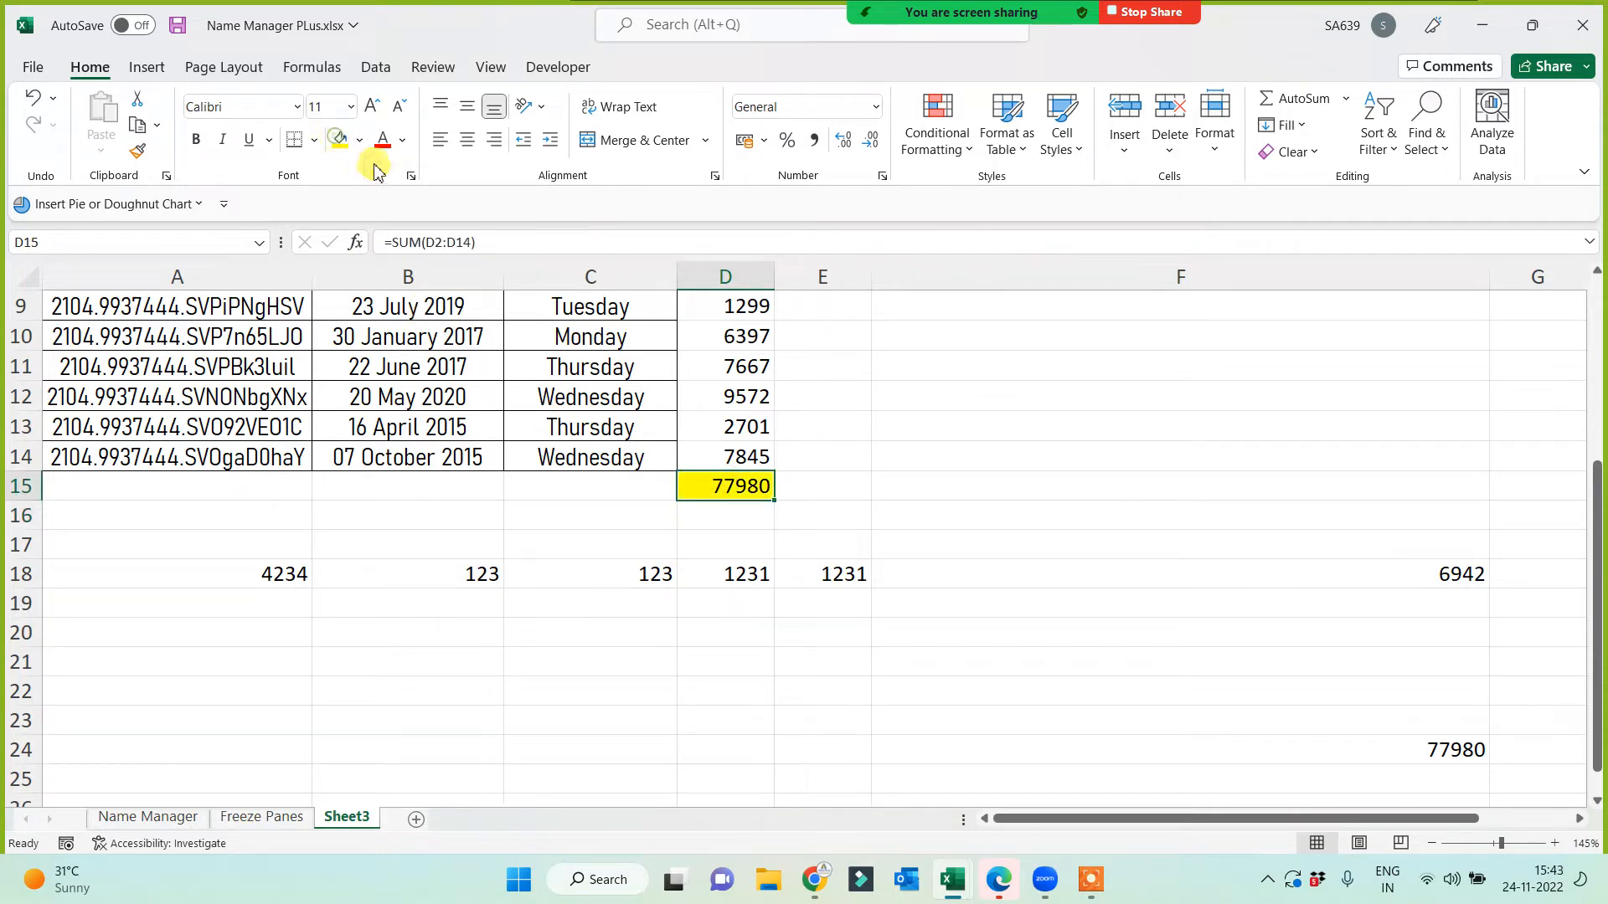
click(385, 144)
Step: Apply yellow fill and red font to the Find & Select, Replace note in F4
click(940, 456)
scroll(954, 544, up, 3)
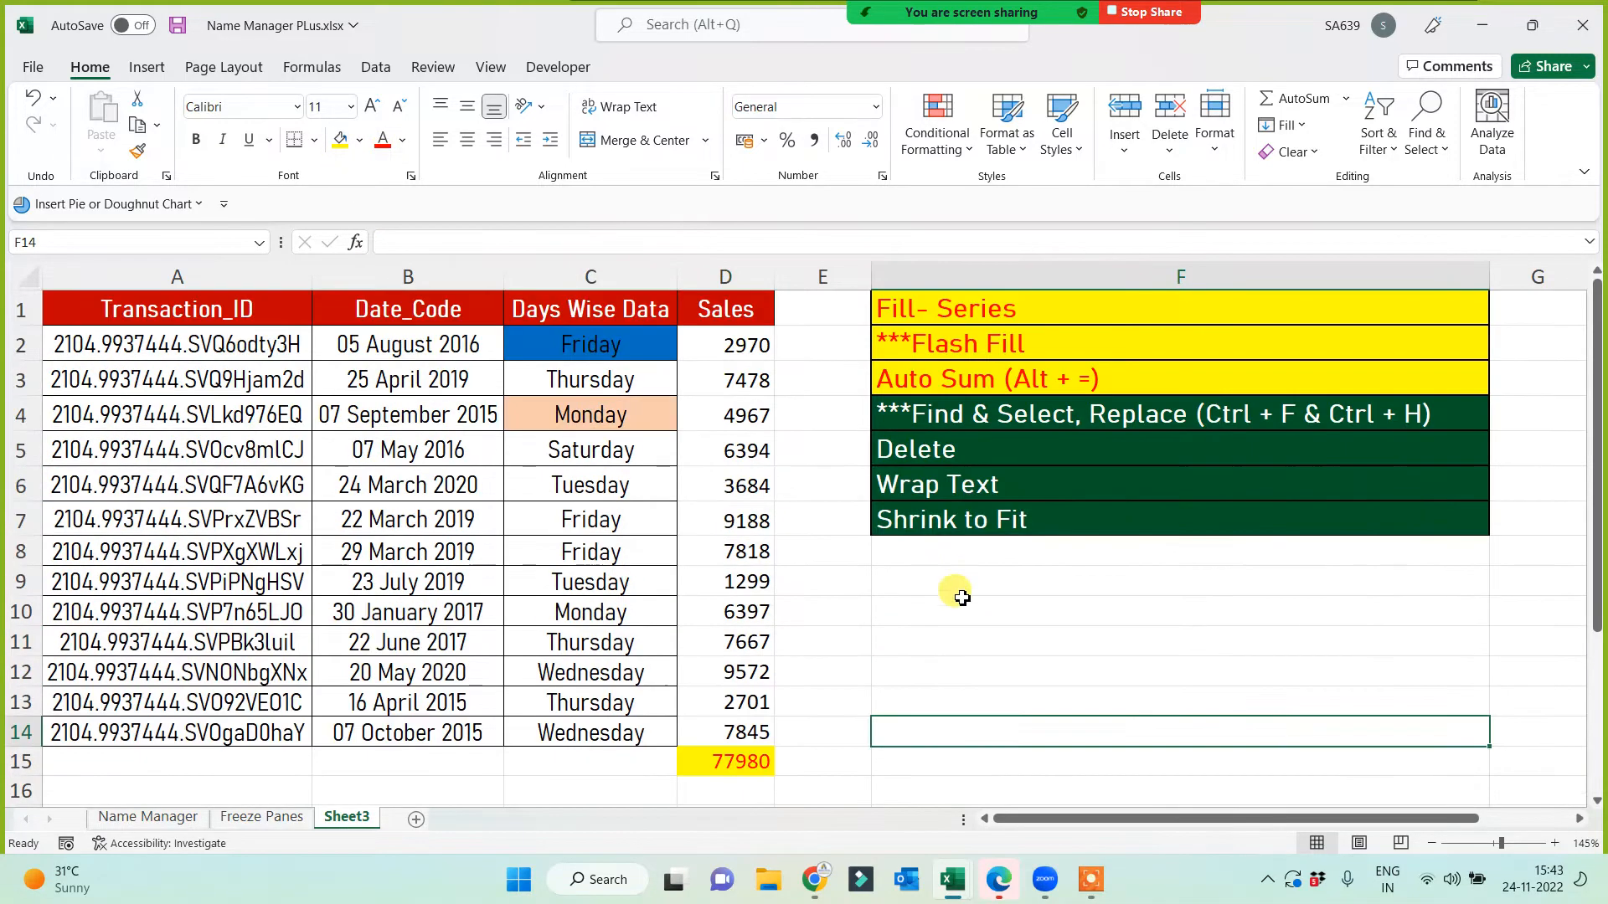
click(969, 414)
click(340, 139)
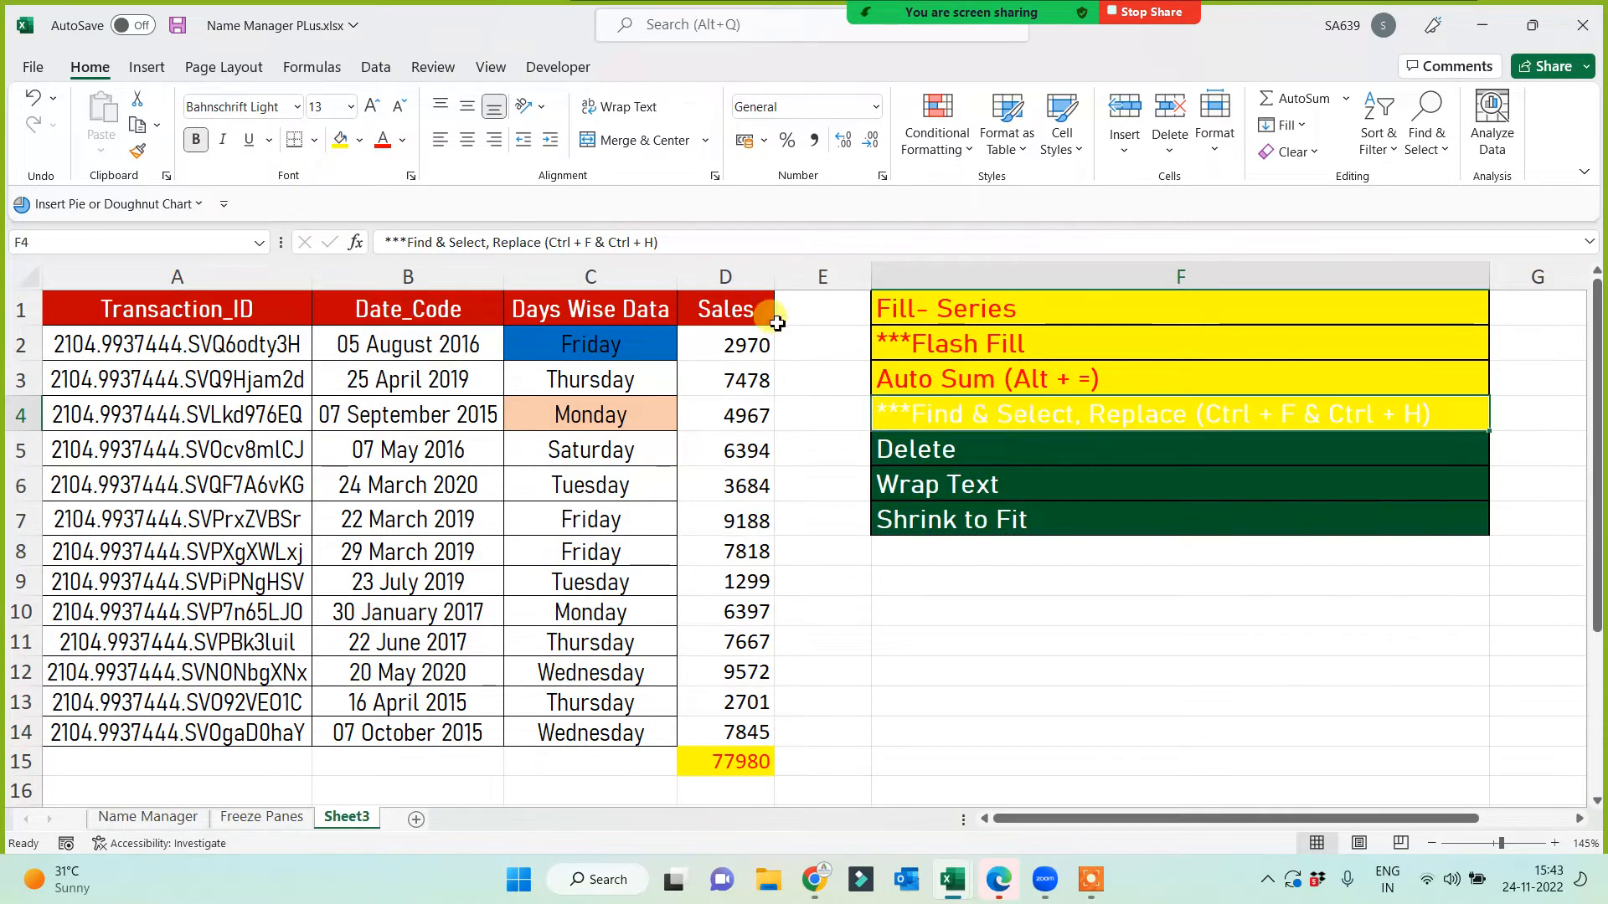
click(383, 140)
click(970, 605)
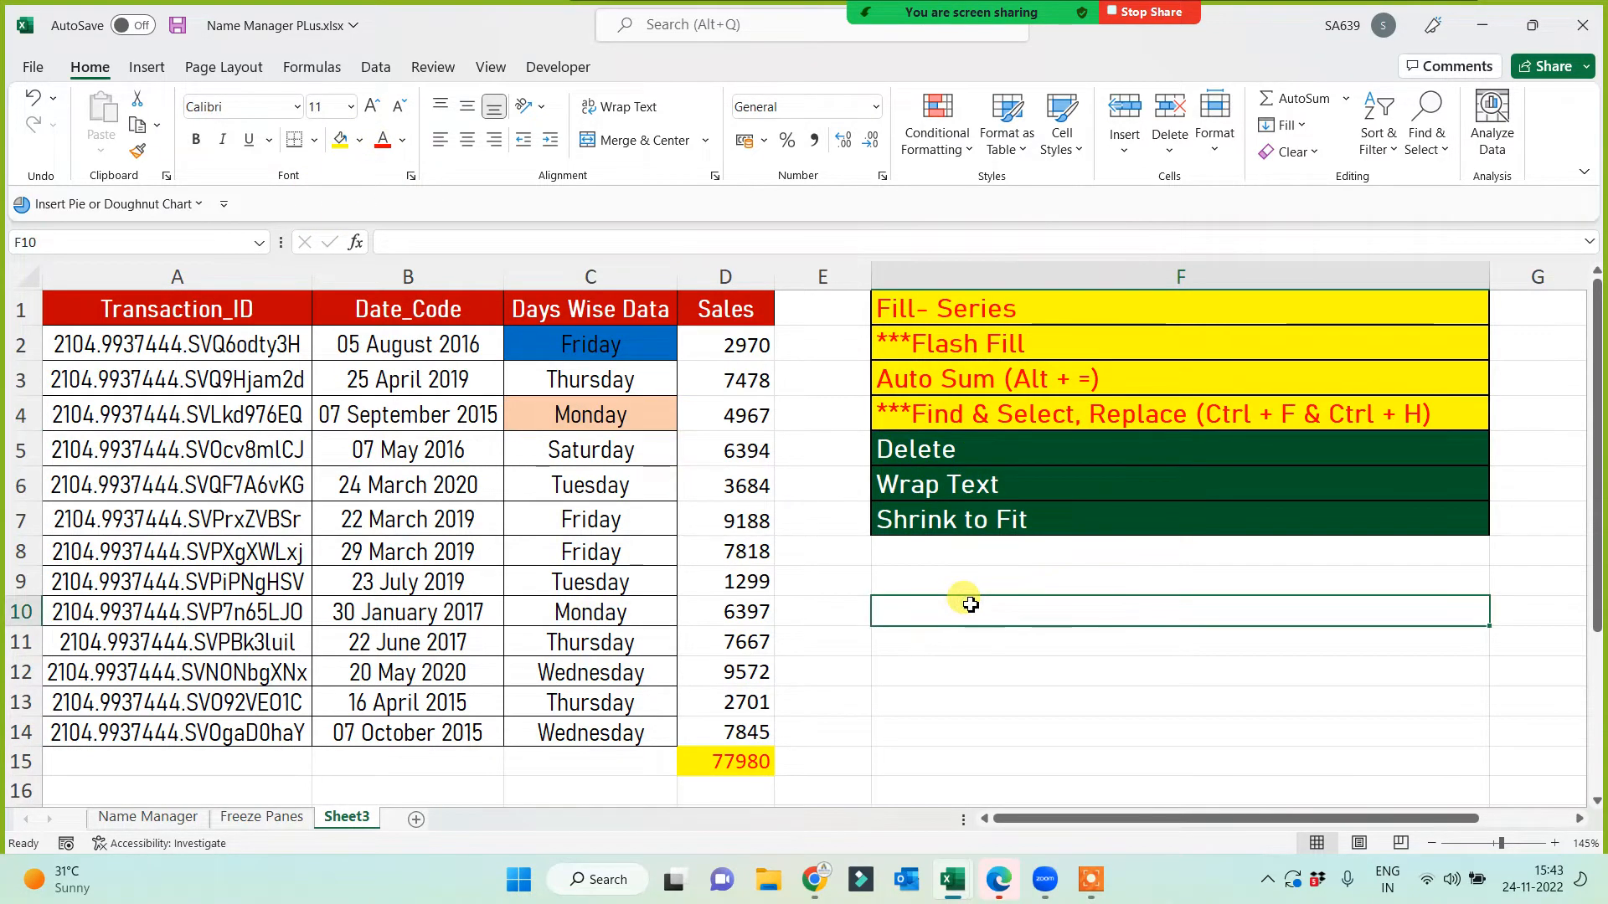
Step: Inspect cells A10, the day names in C2:C14, B6 and A6
click(297, 604)
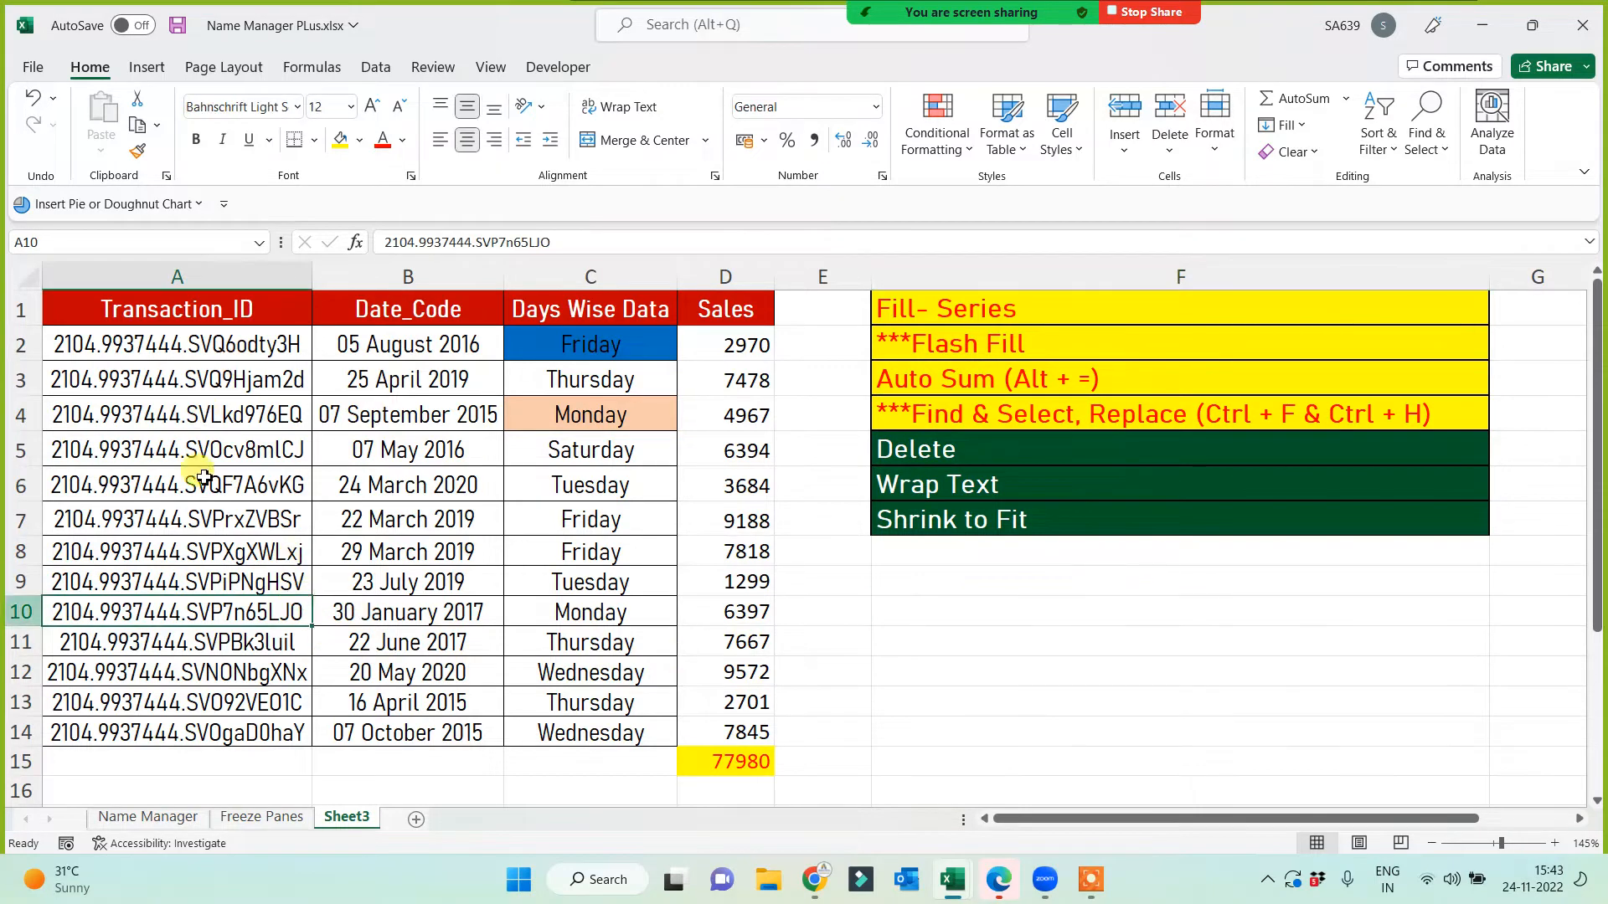
drag(586, 344, 584, 732)
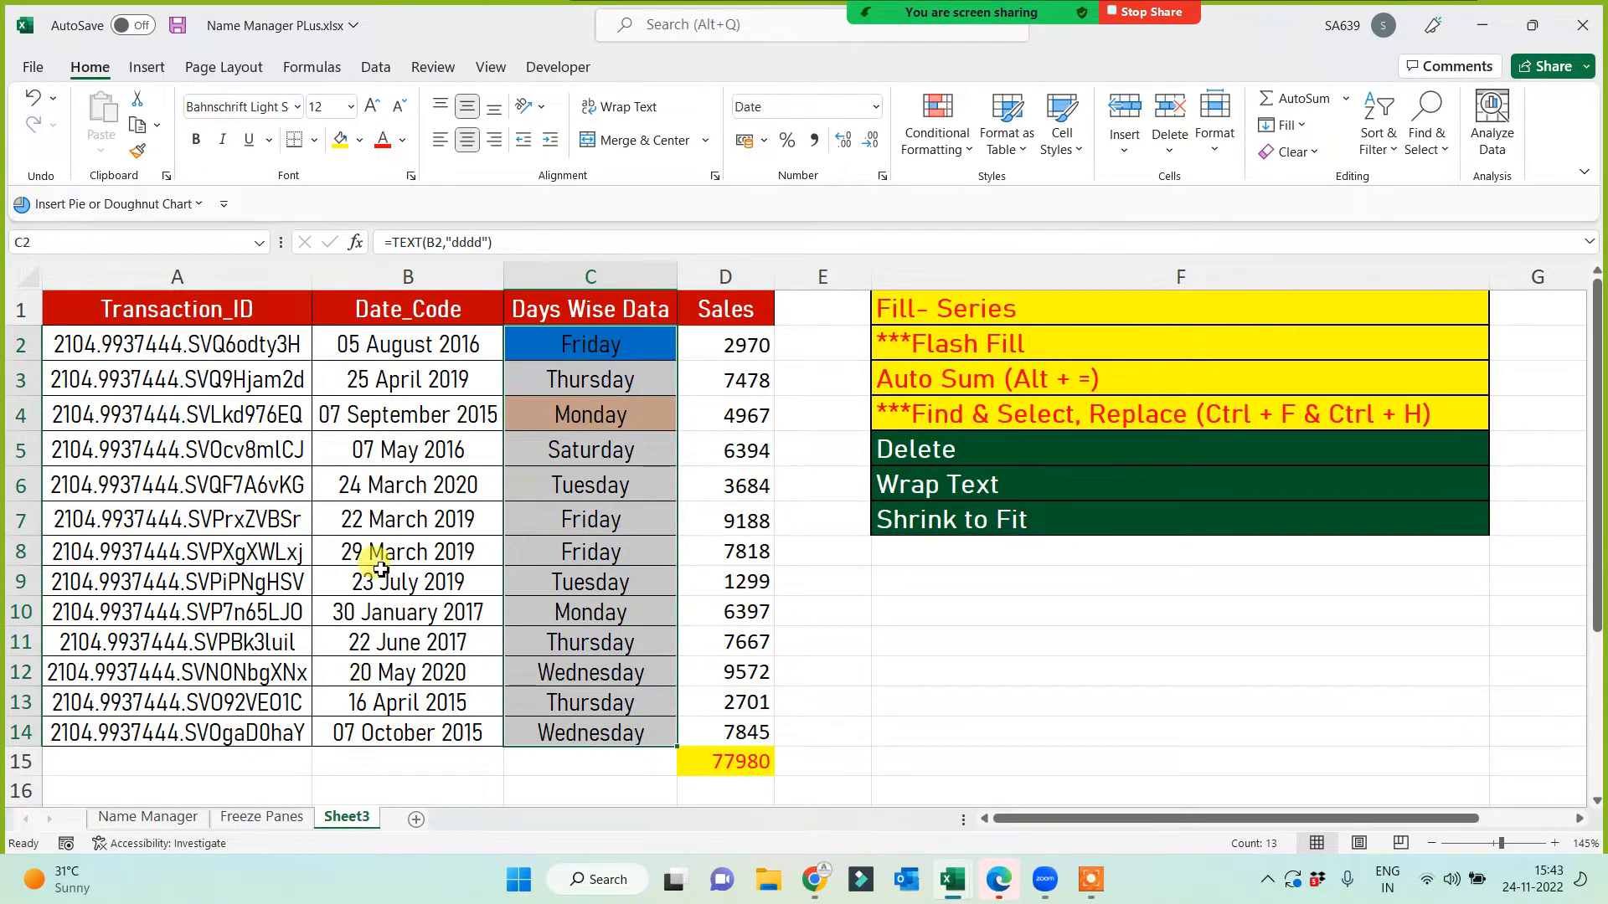
click(335, 486)
click(245, 484)
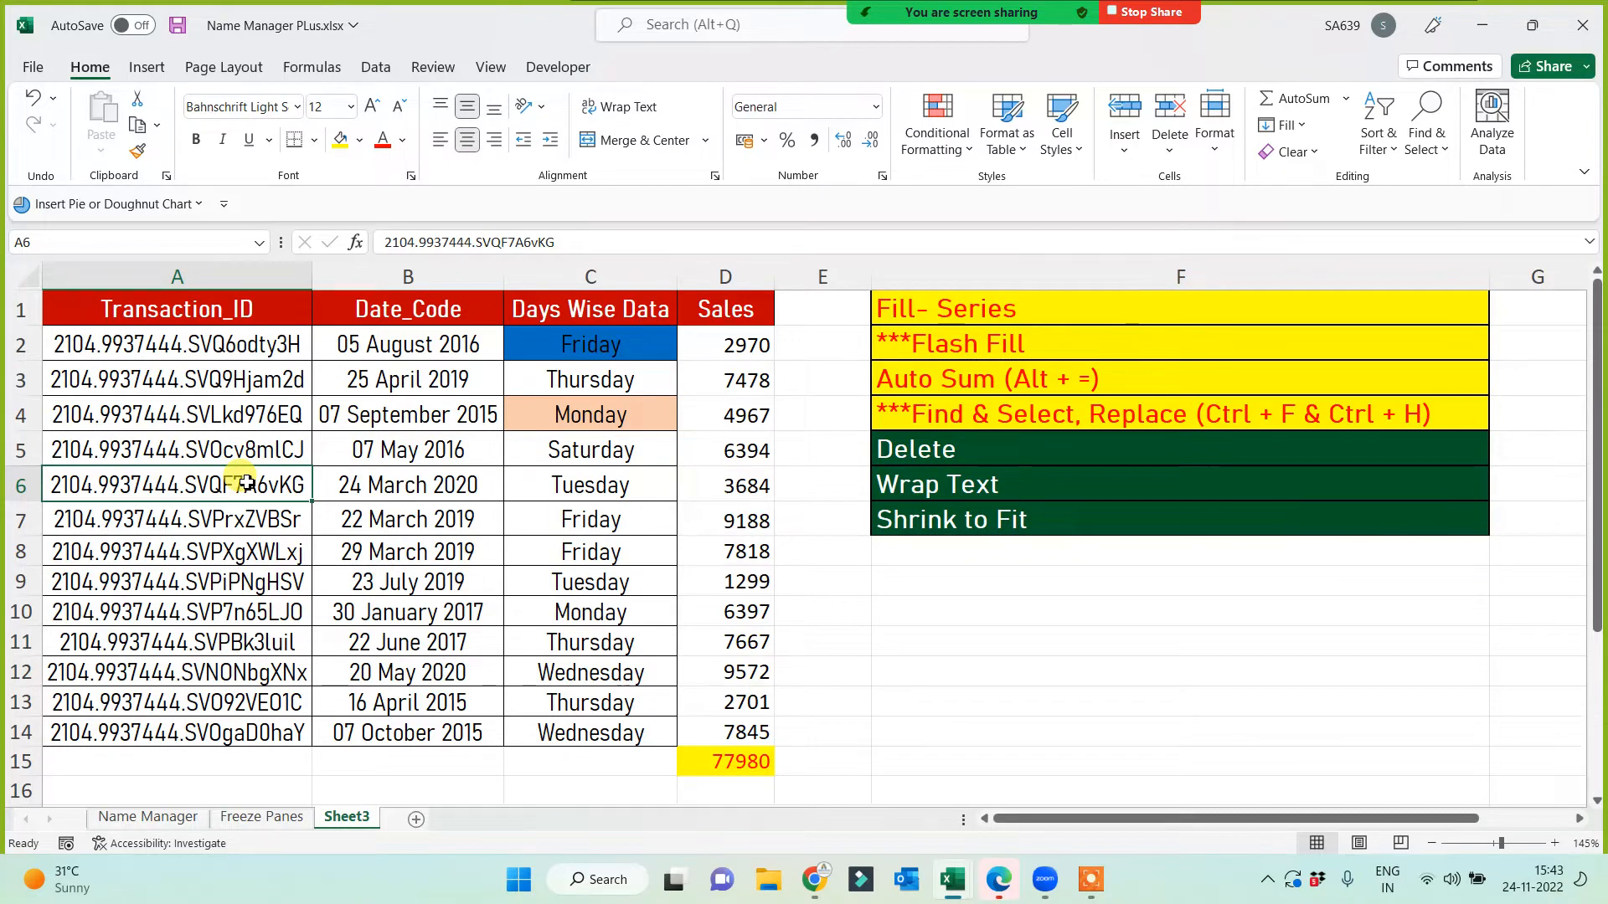
Step: Try replacing Friday with Monday across the sheet; nothing is found
key(ctrl+h)
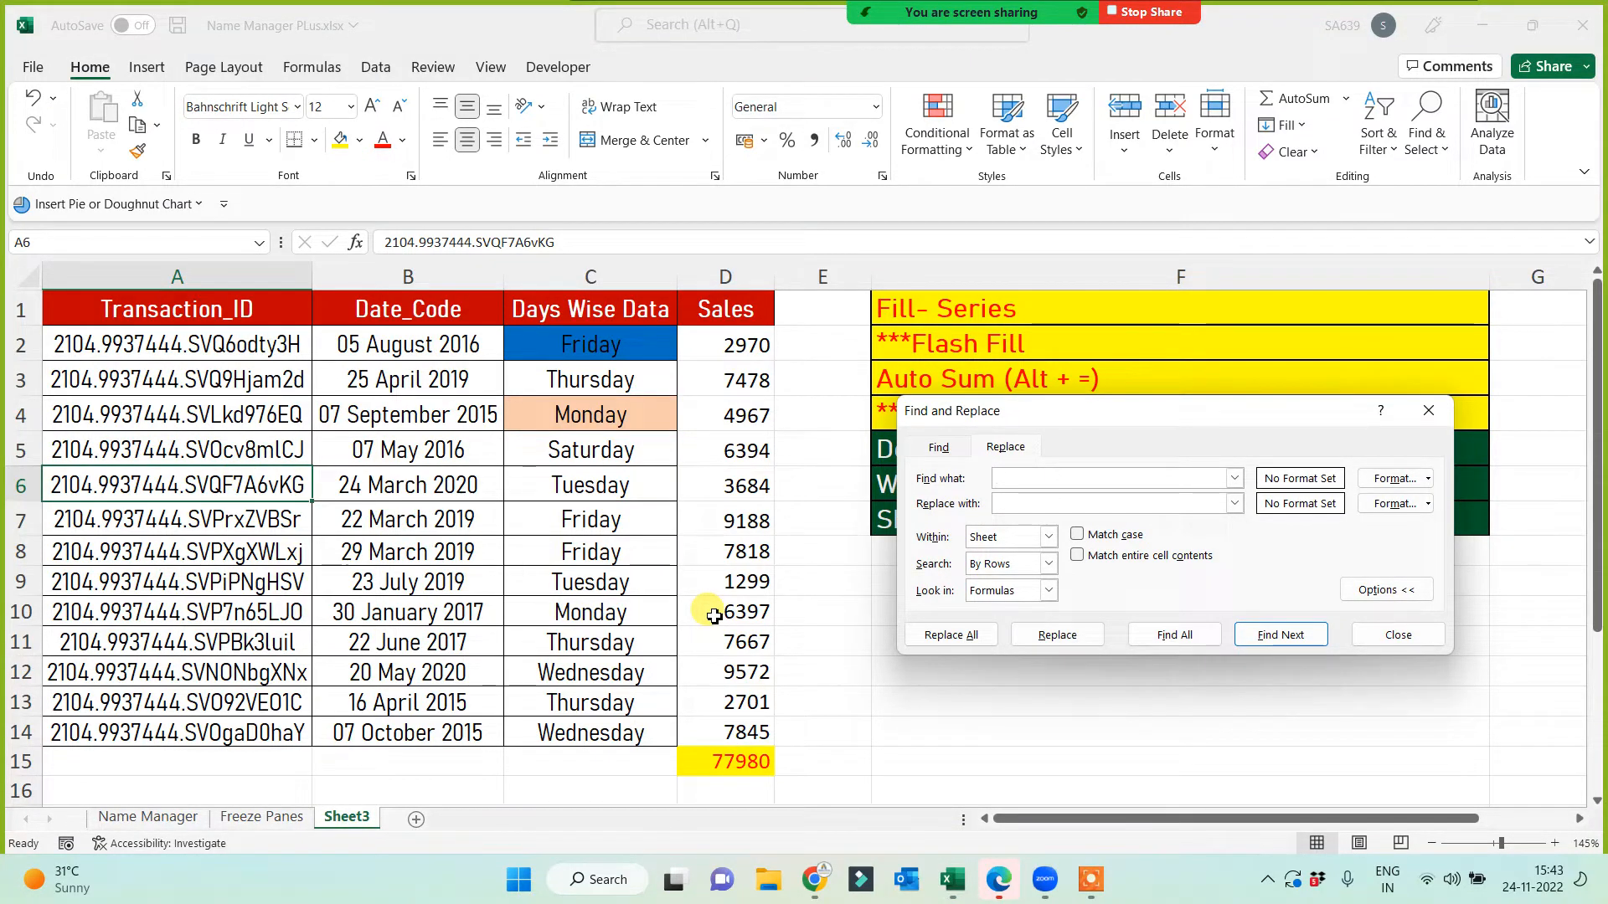
click(1012, 499)
text(ay)
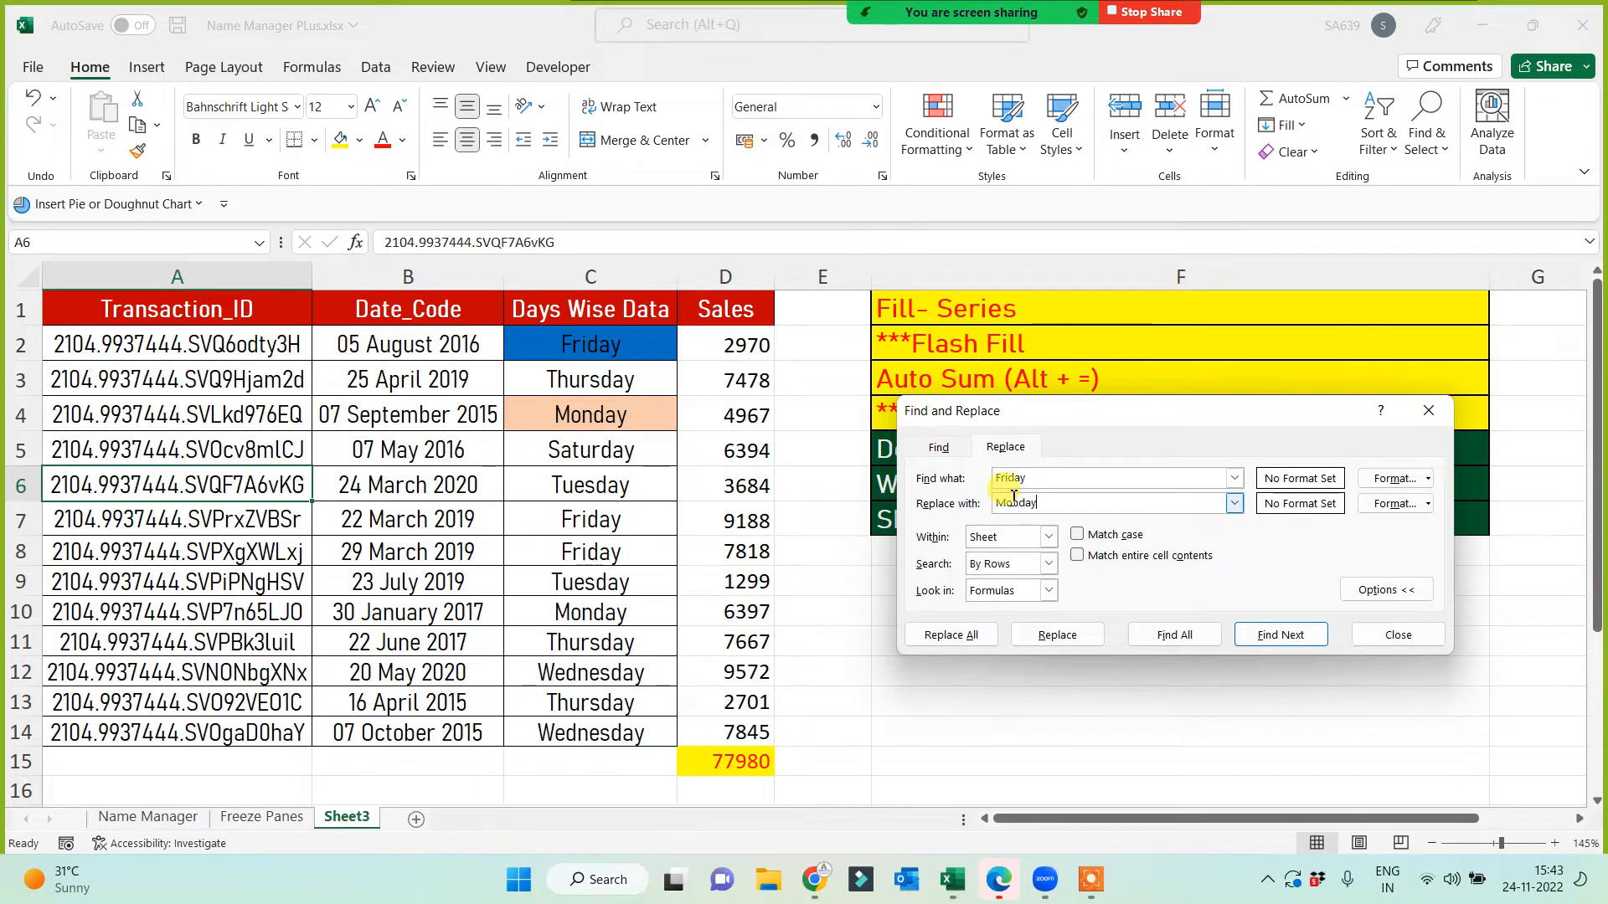
click(965, 640)
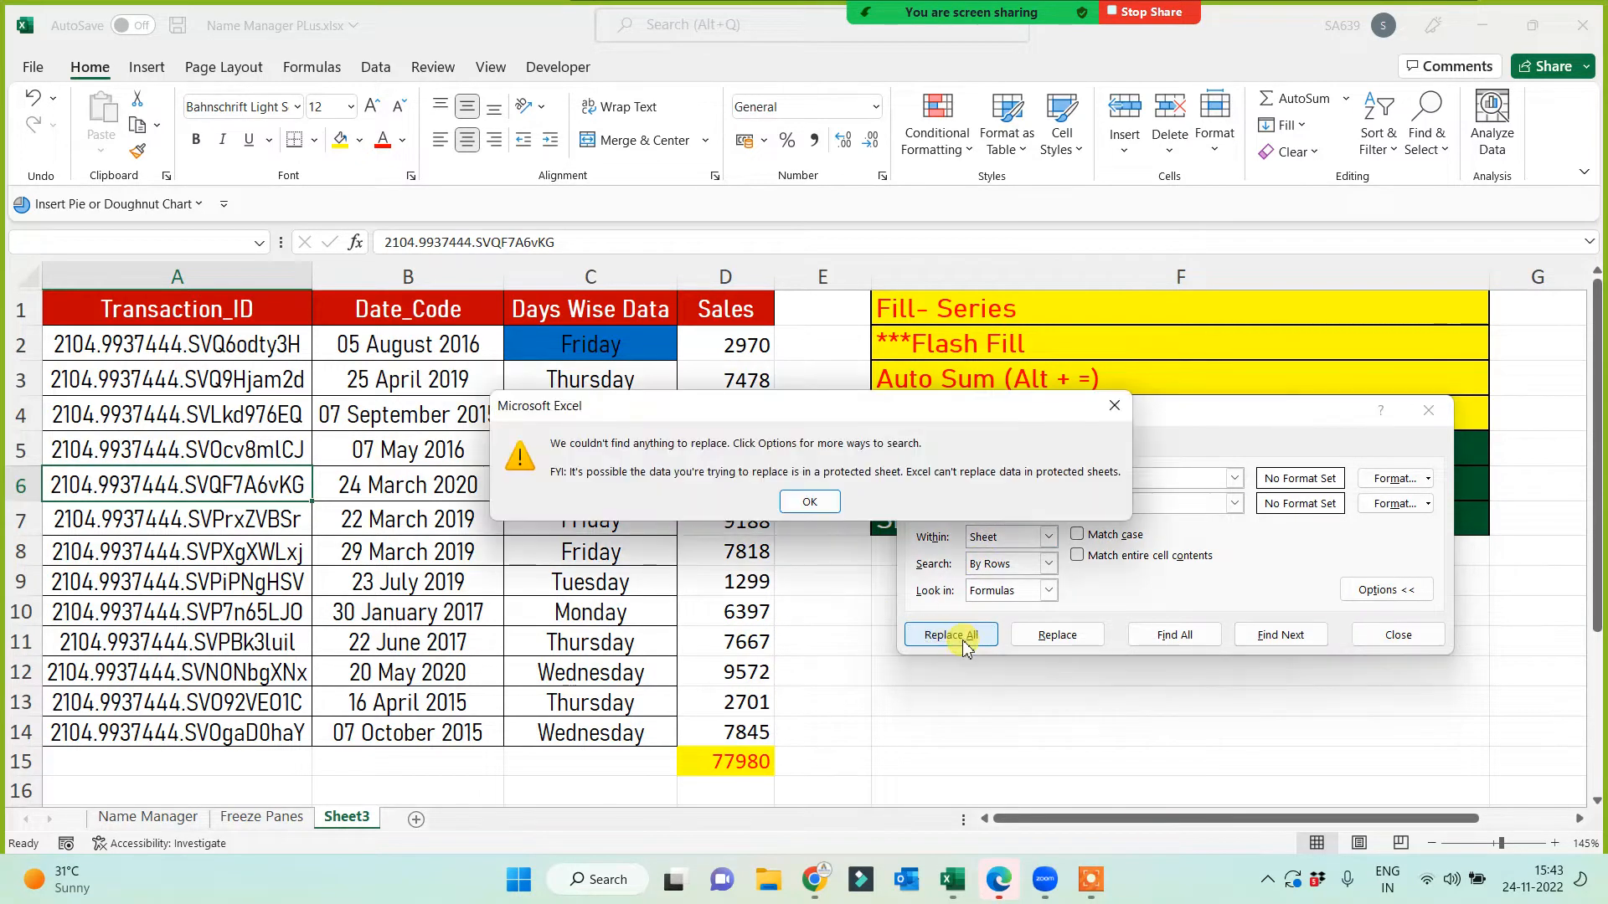
click(807, 498)
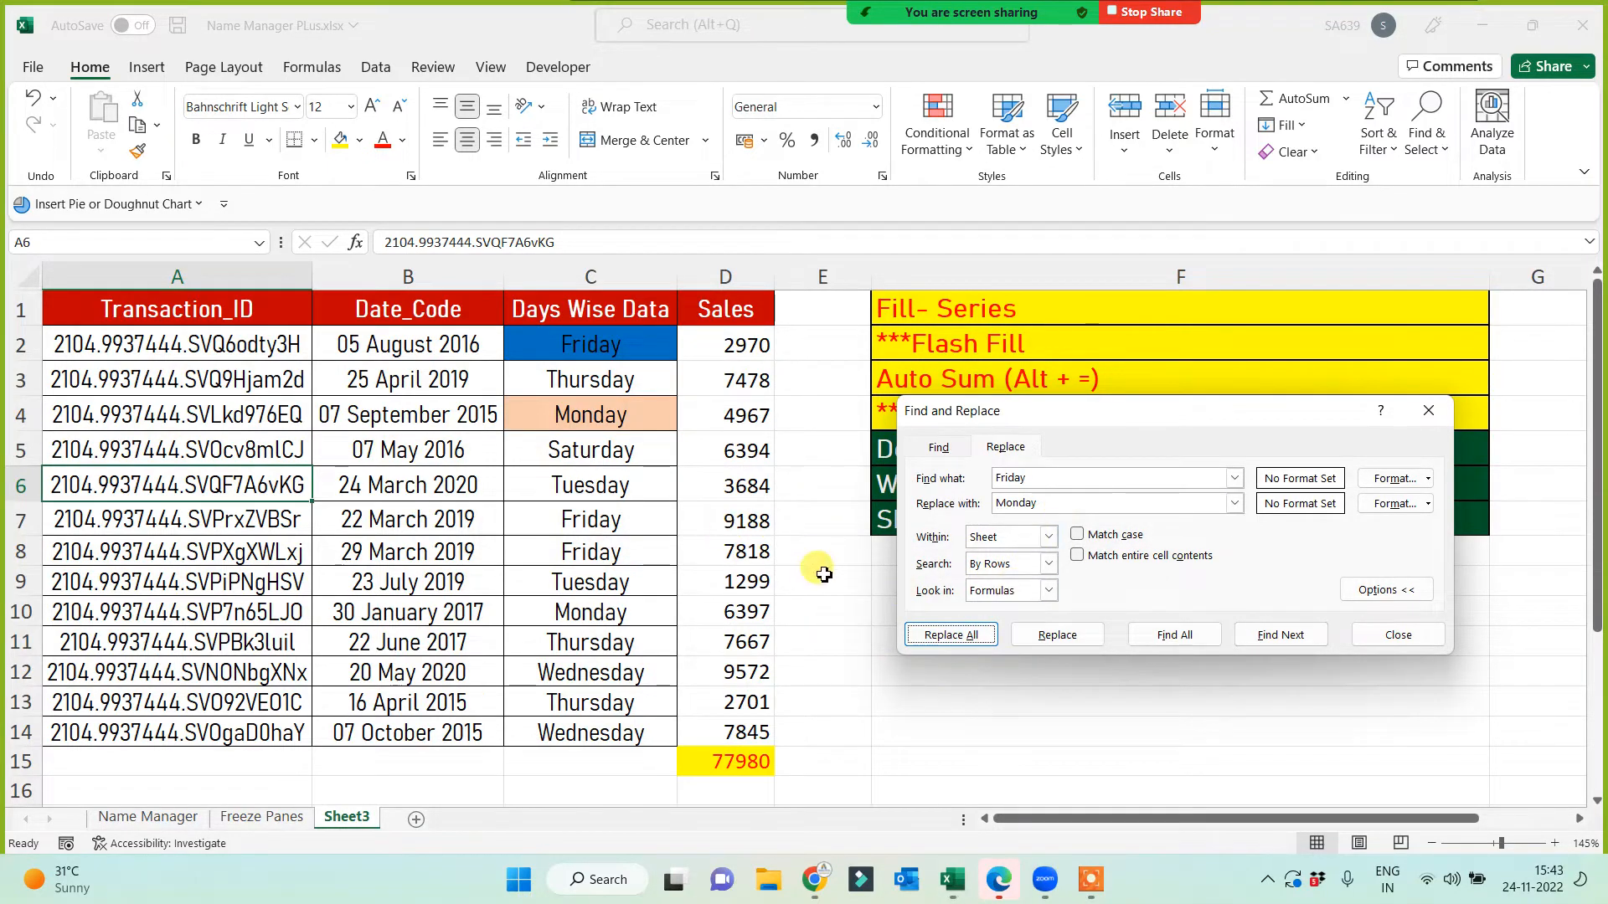
key(Escape)
Step: Retry the Friday-to-Monday replacement on the whole table A1:D15; still nothing found
click(533, 423)
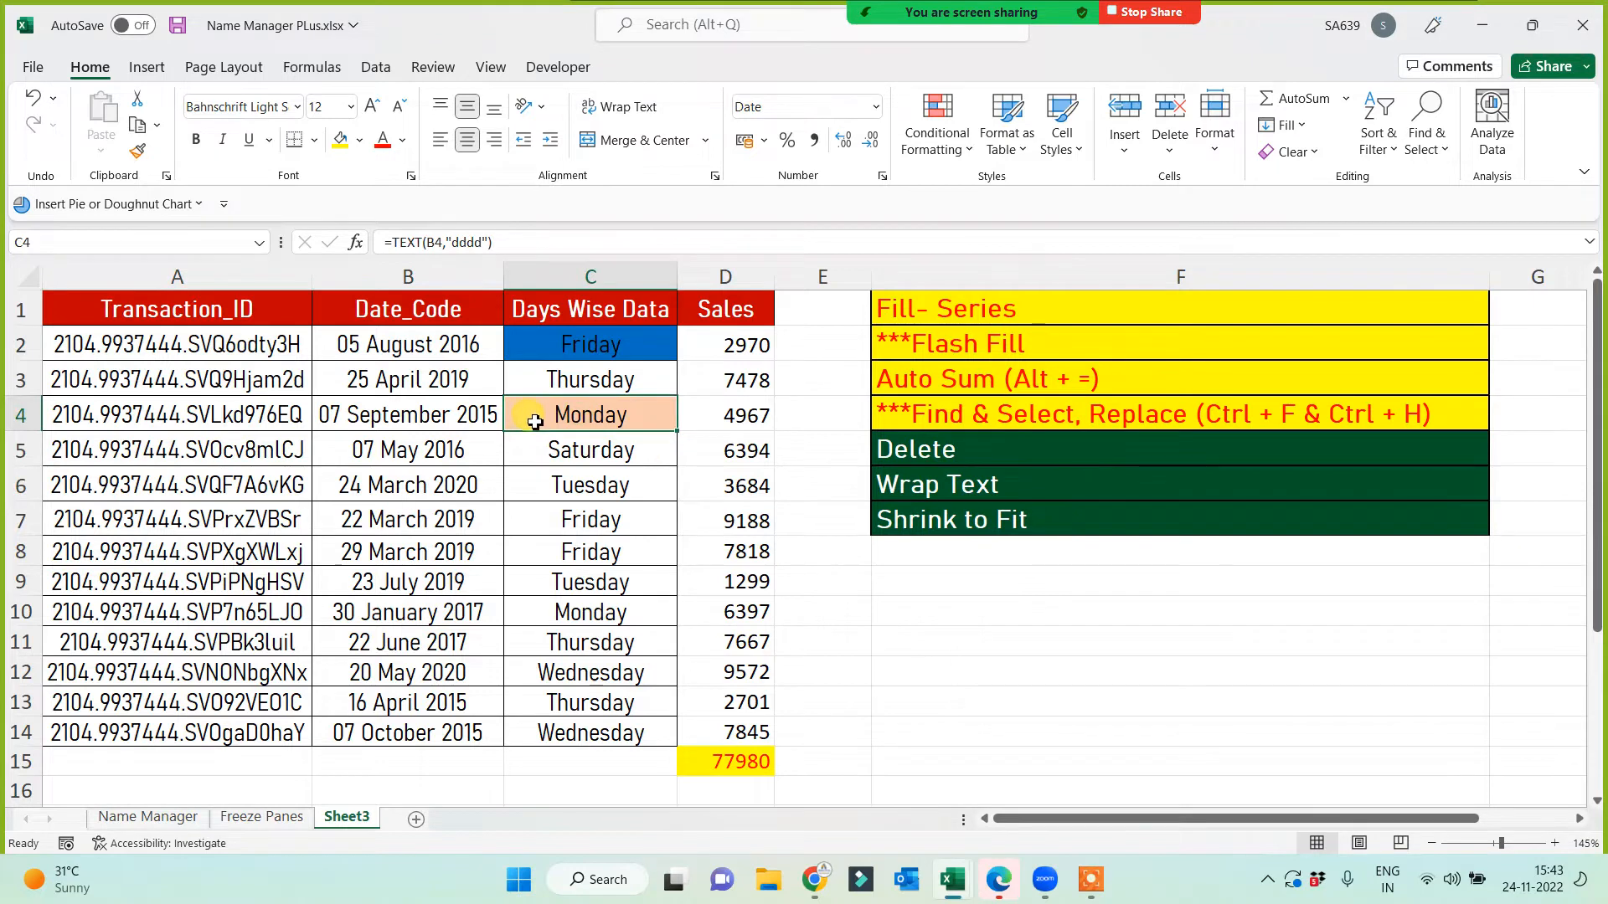
key(ctrl+a)
key(ctrl+h)
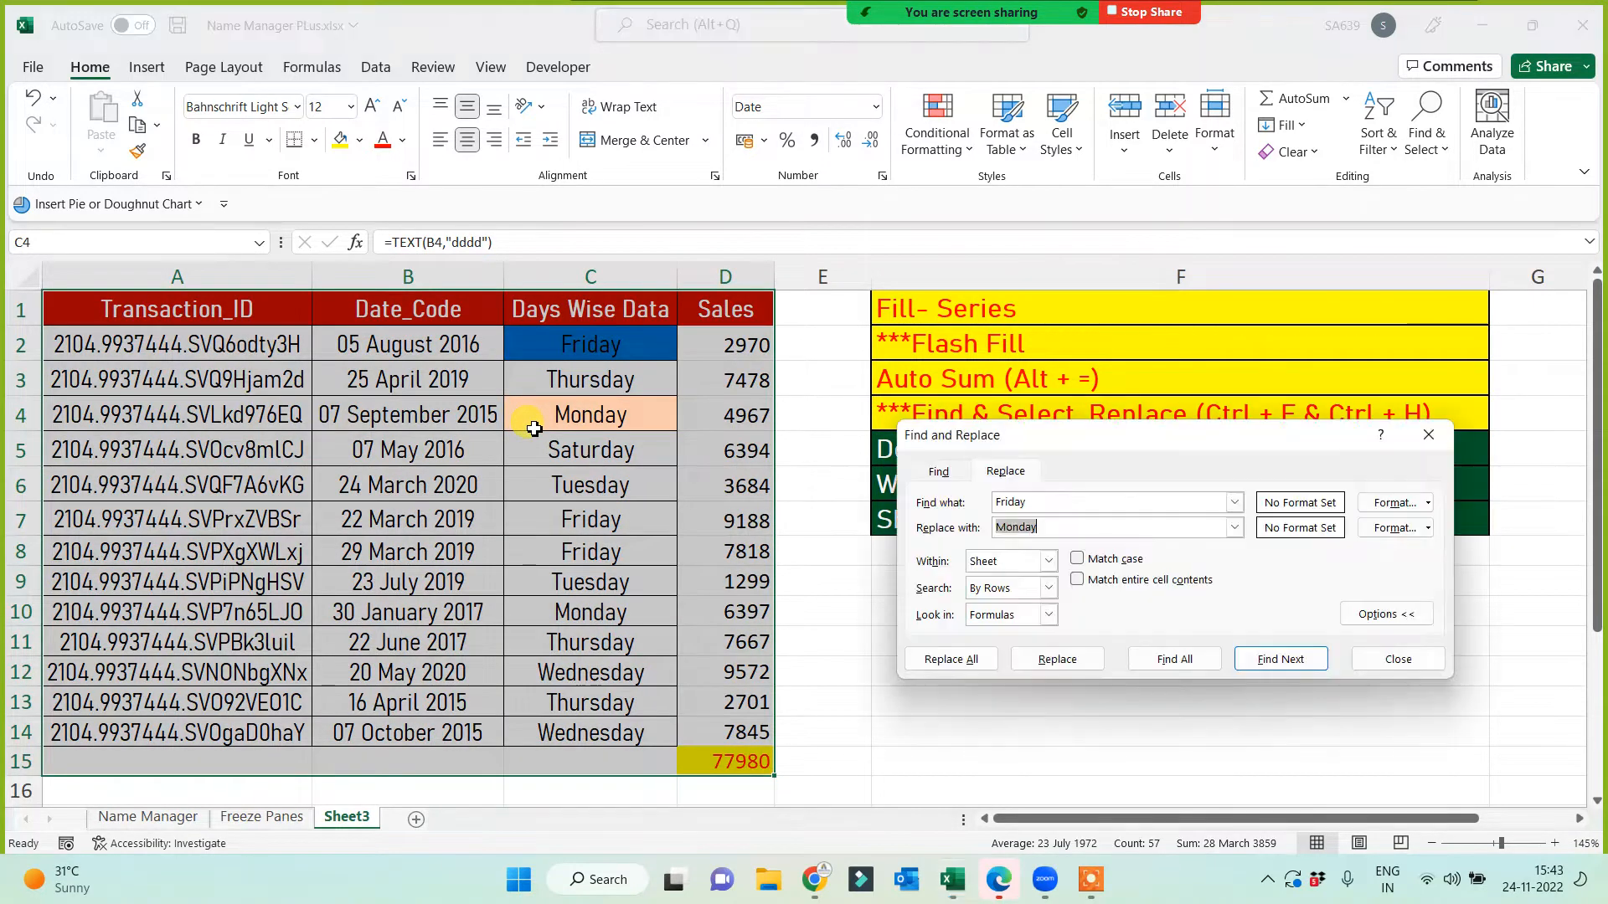
click(969, 674)
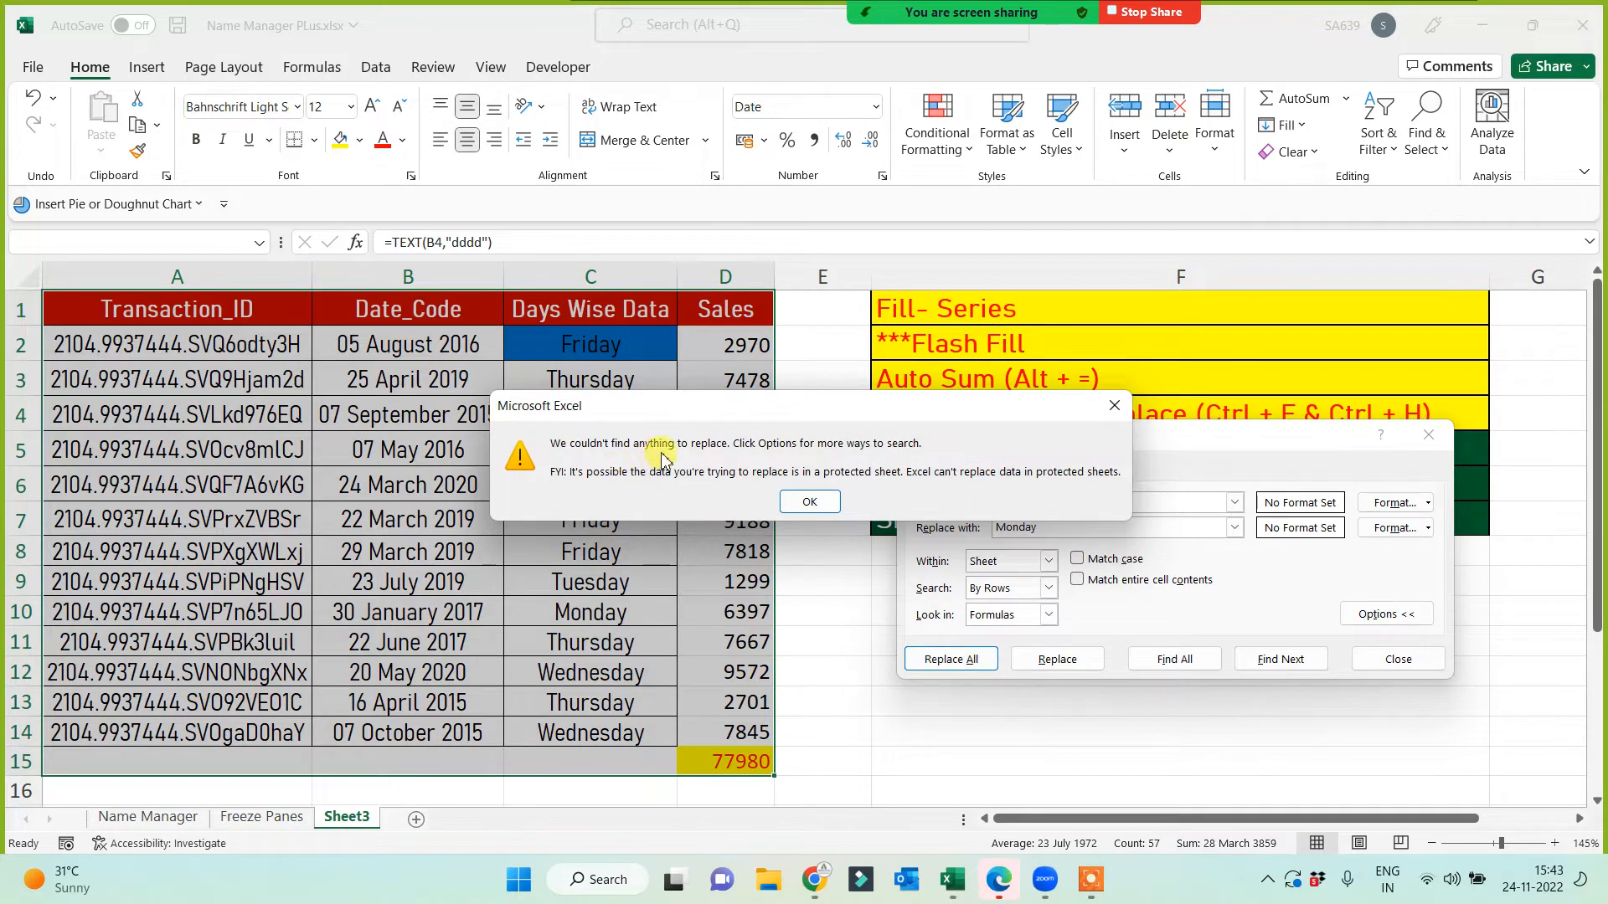
click(802, 501)
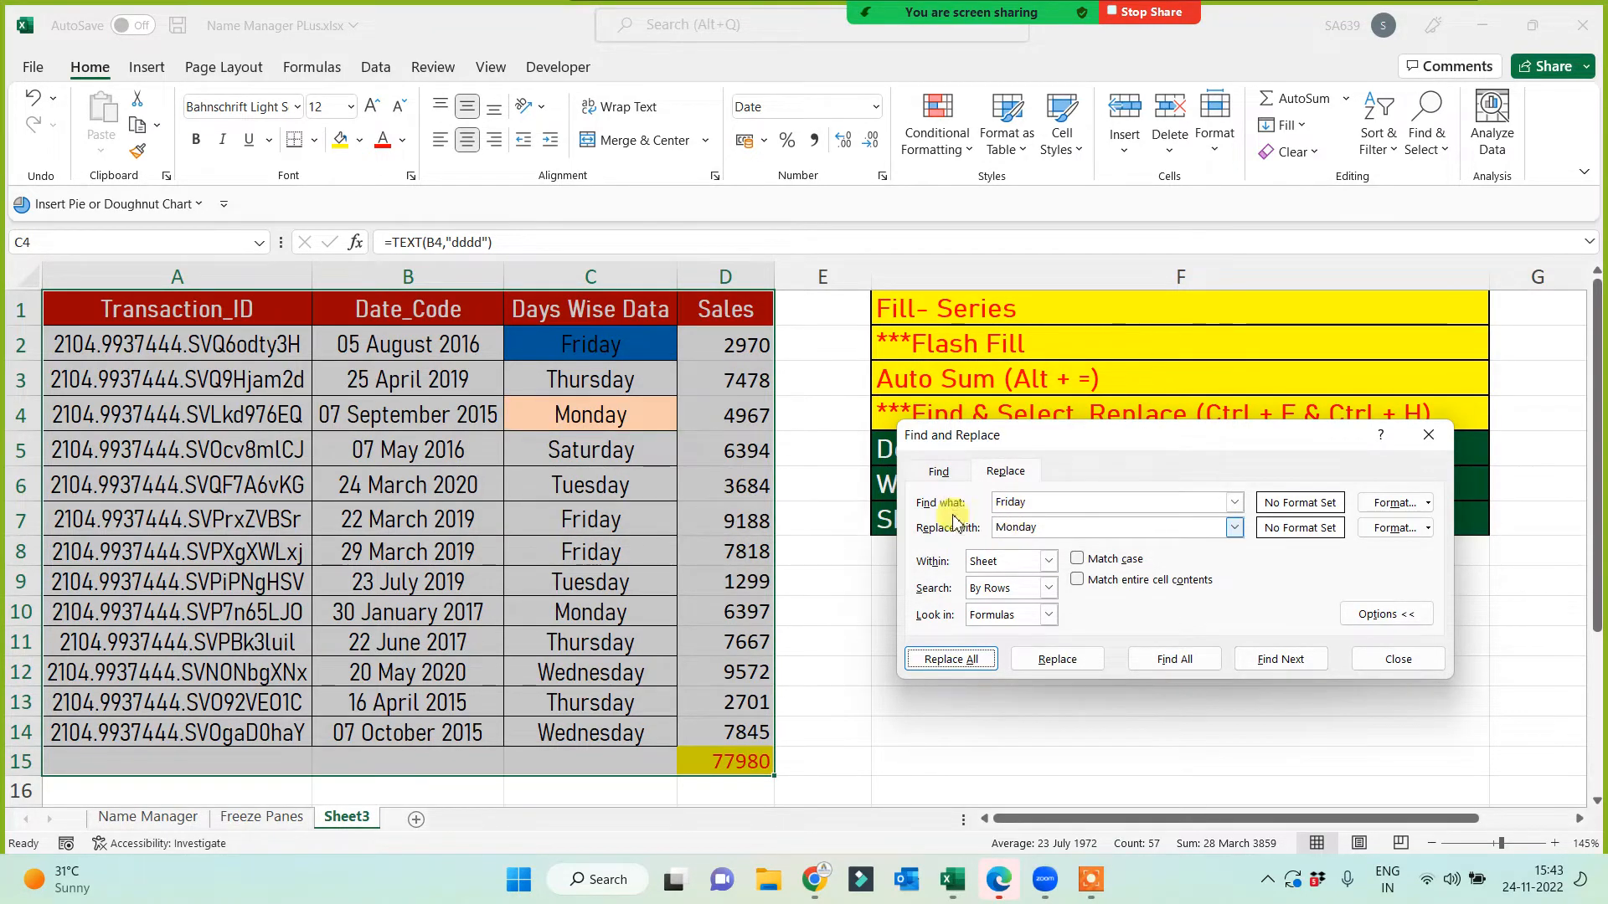
Step: Paste C2:C14 back as values, then replace all 3 Fridays with Monday
click(584, 361)
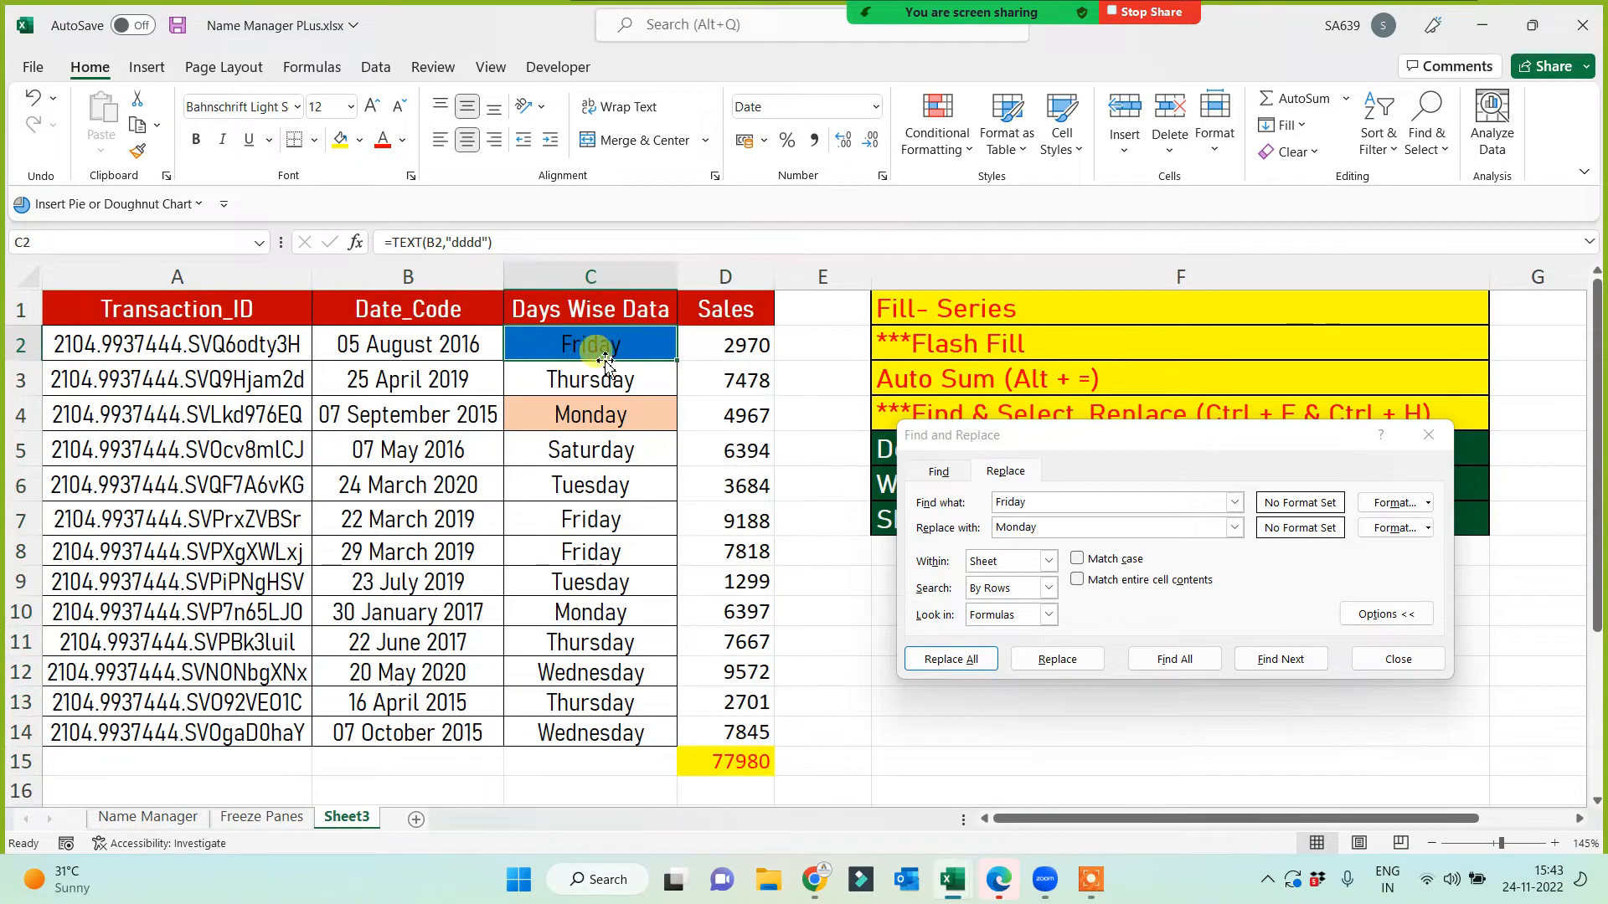
click(381, 344)
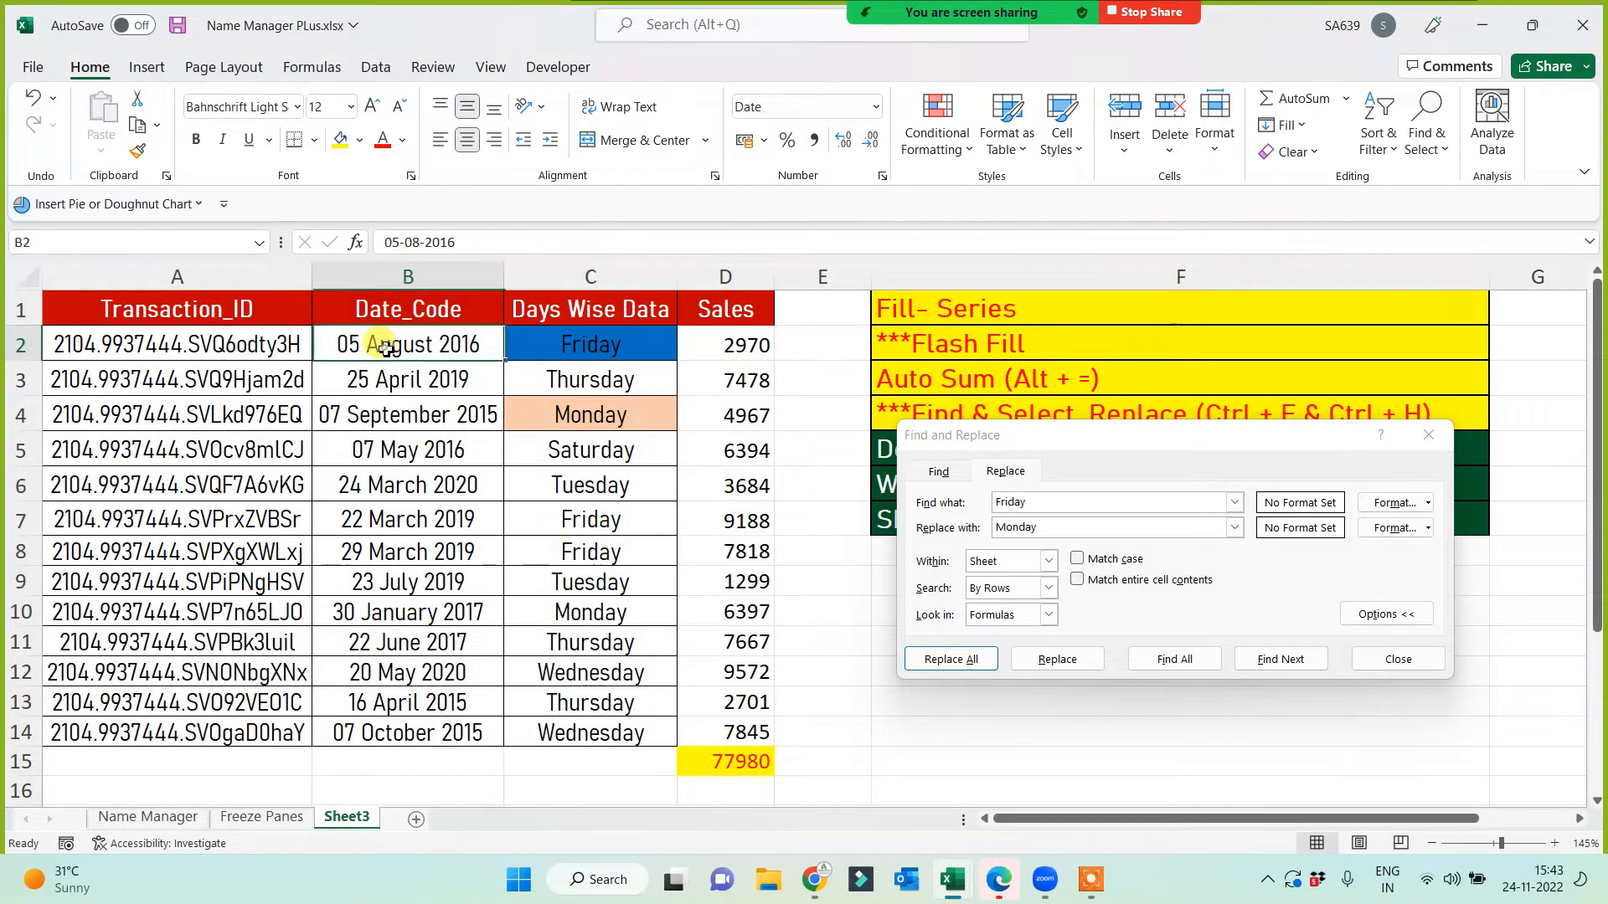
click(576, 345)
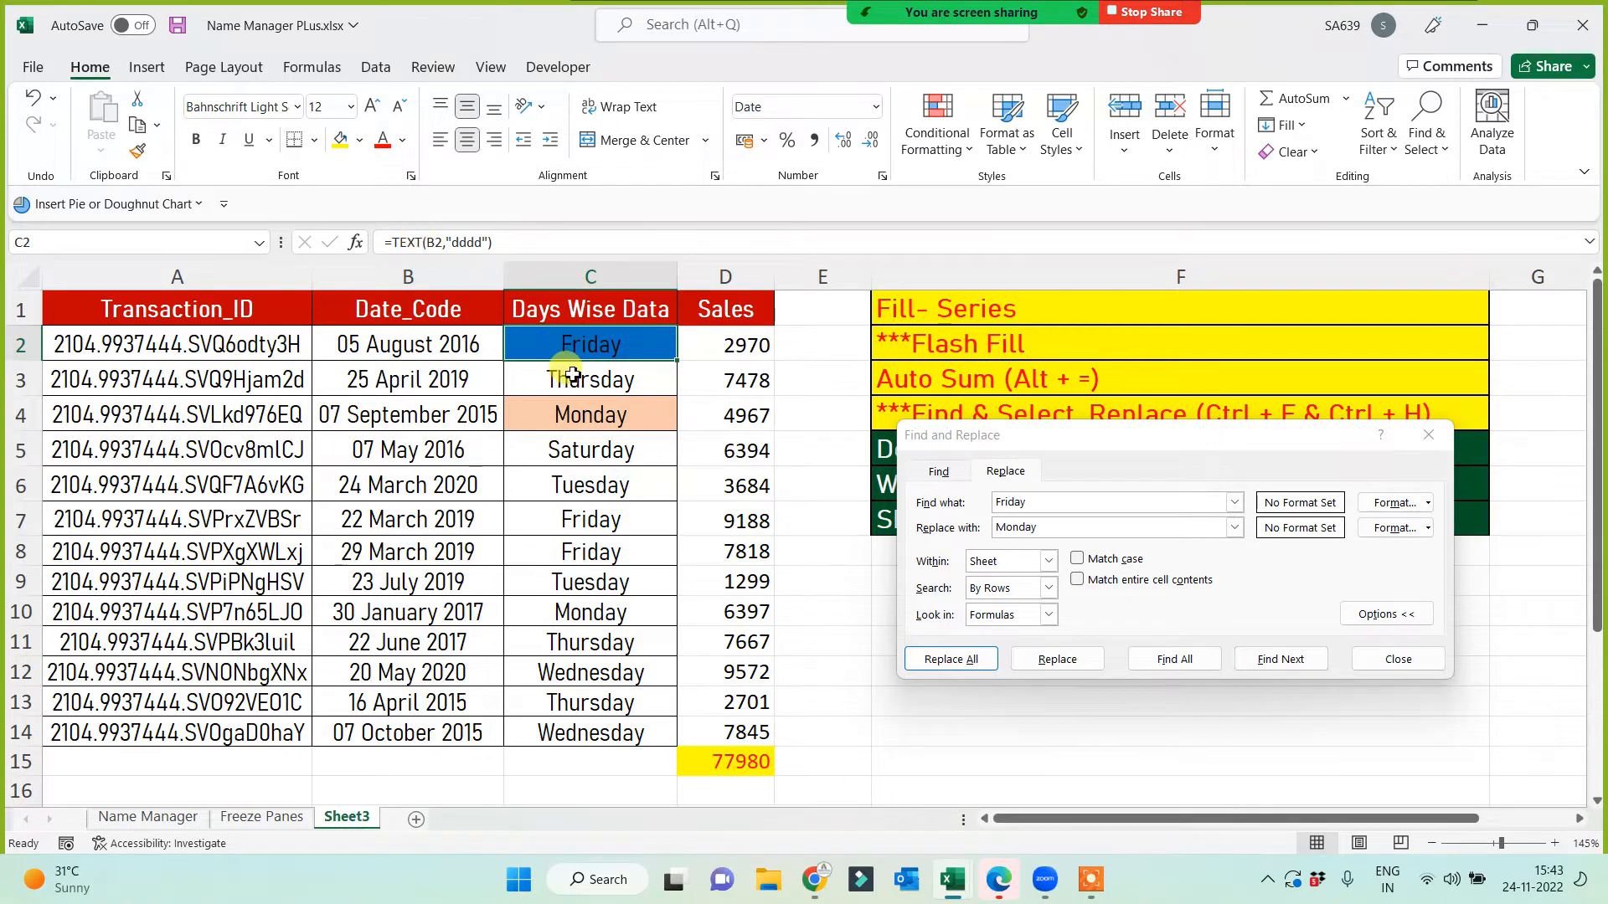
key(ctrl+shift+Down)
key(ctrl+c)
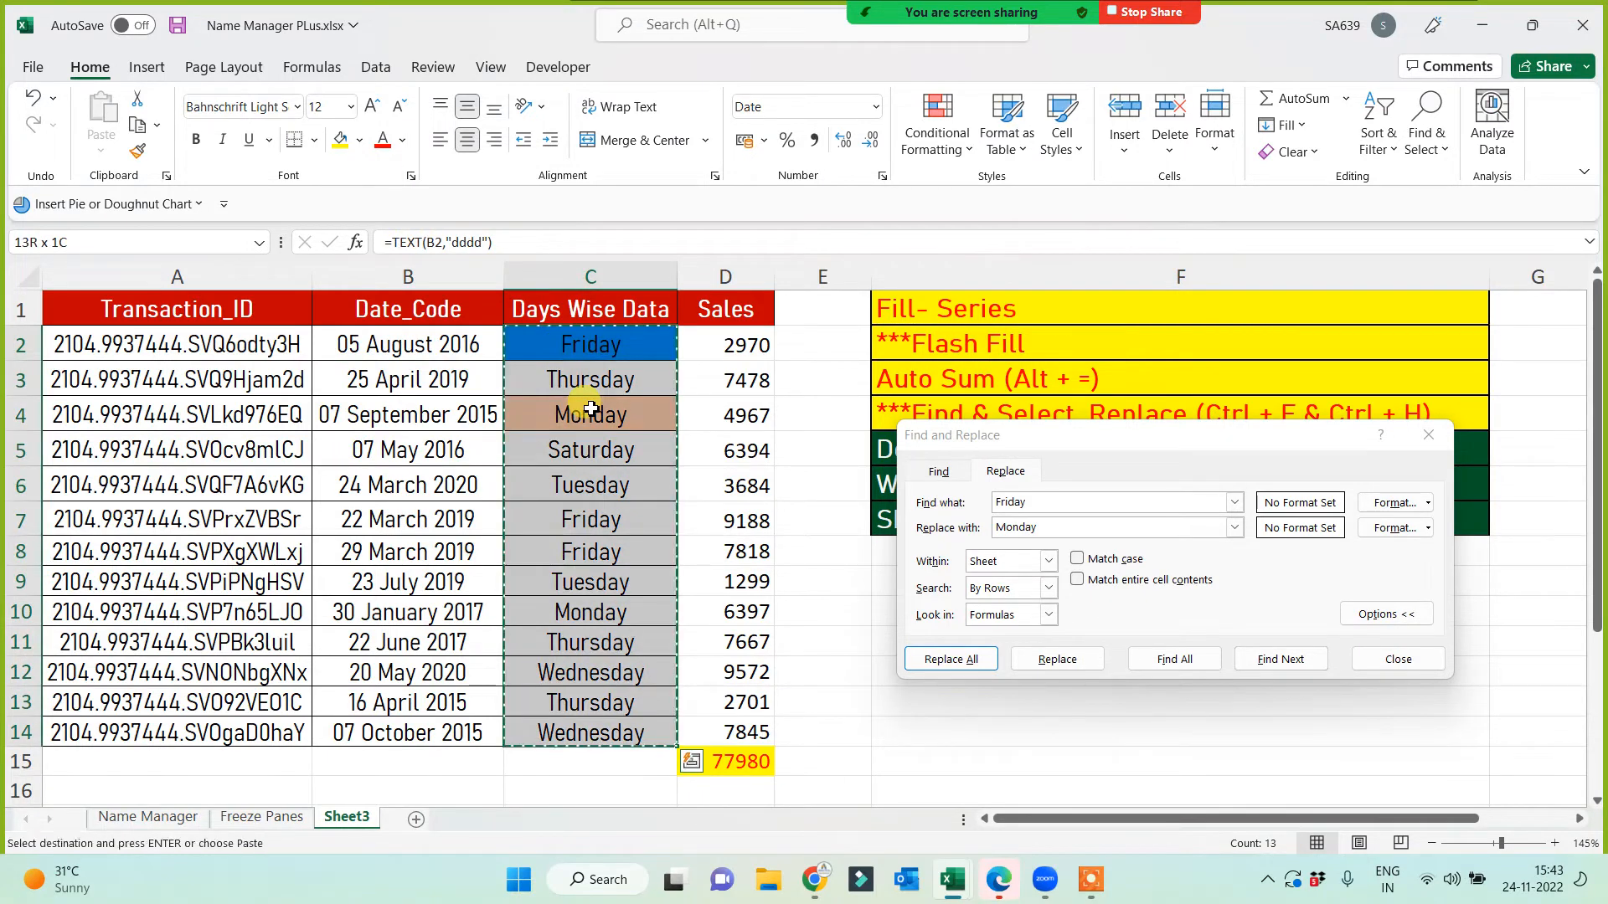
key(ctrl+alt+v)
key(Down)
key(Down)
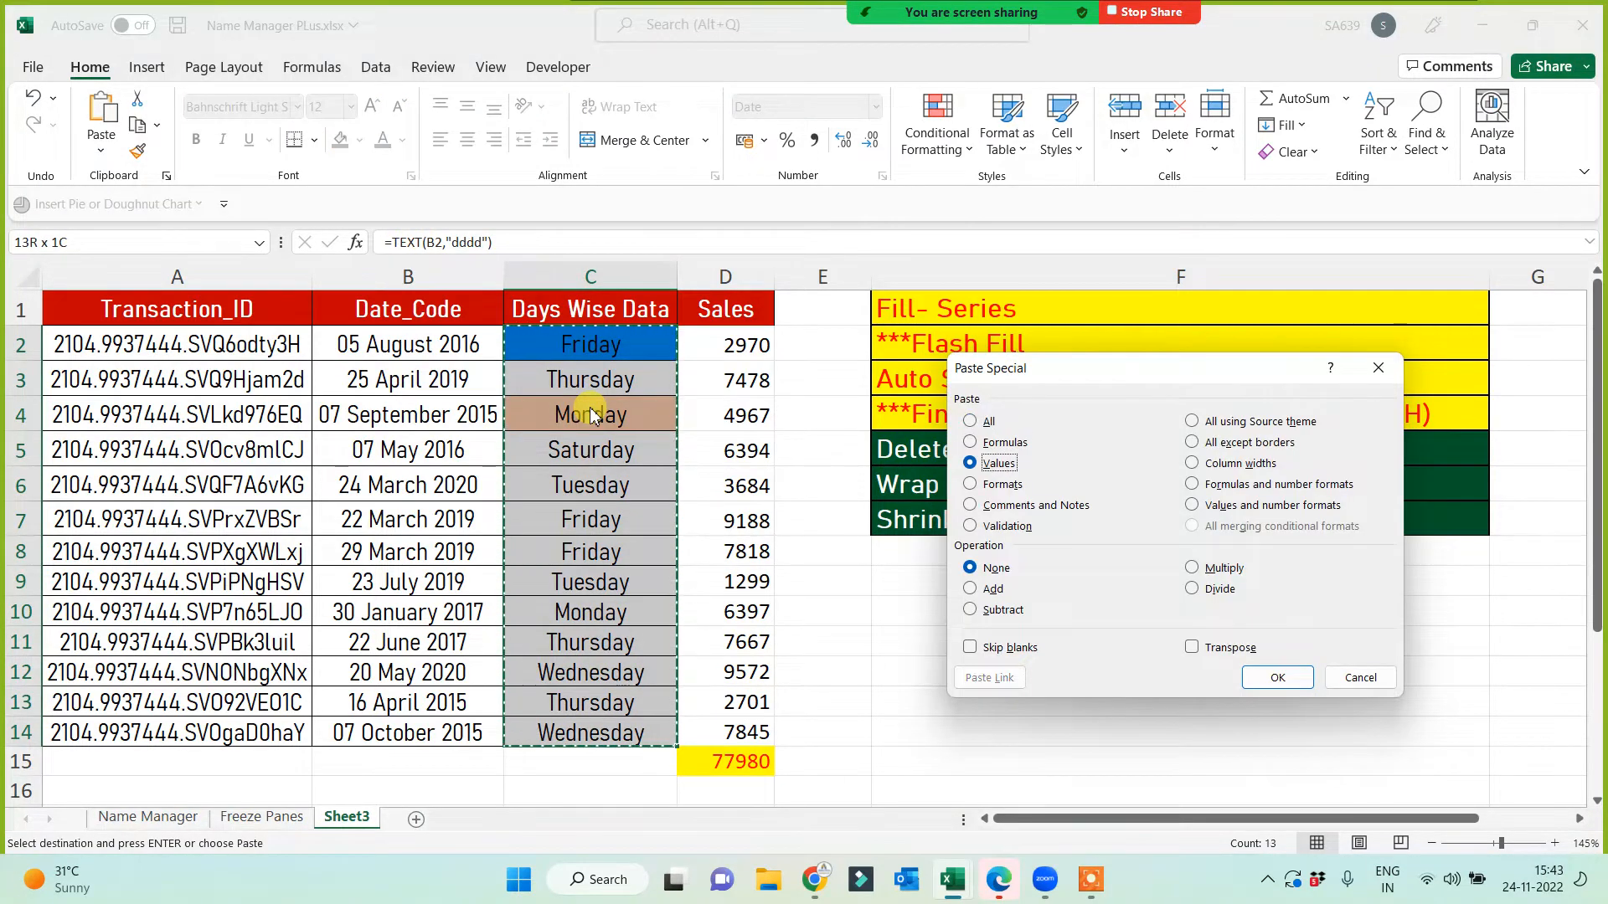
key(Return)
key(Escape)
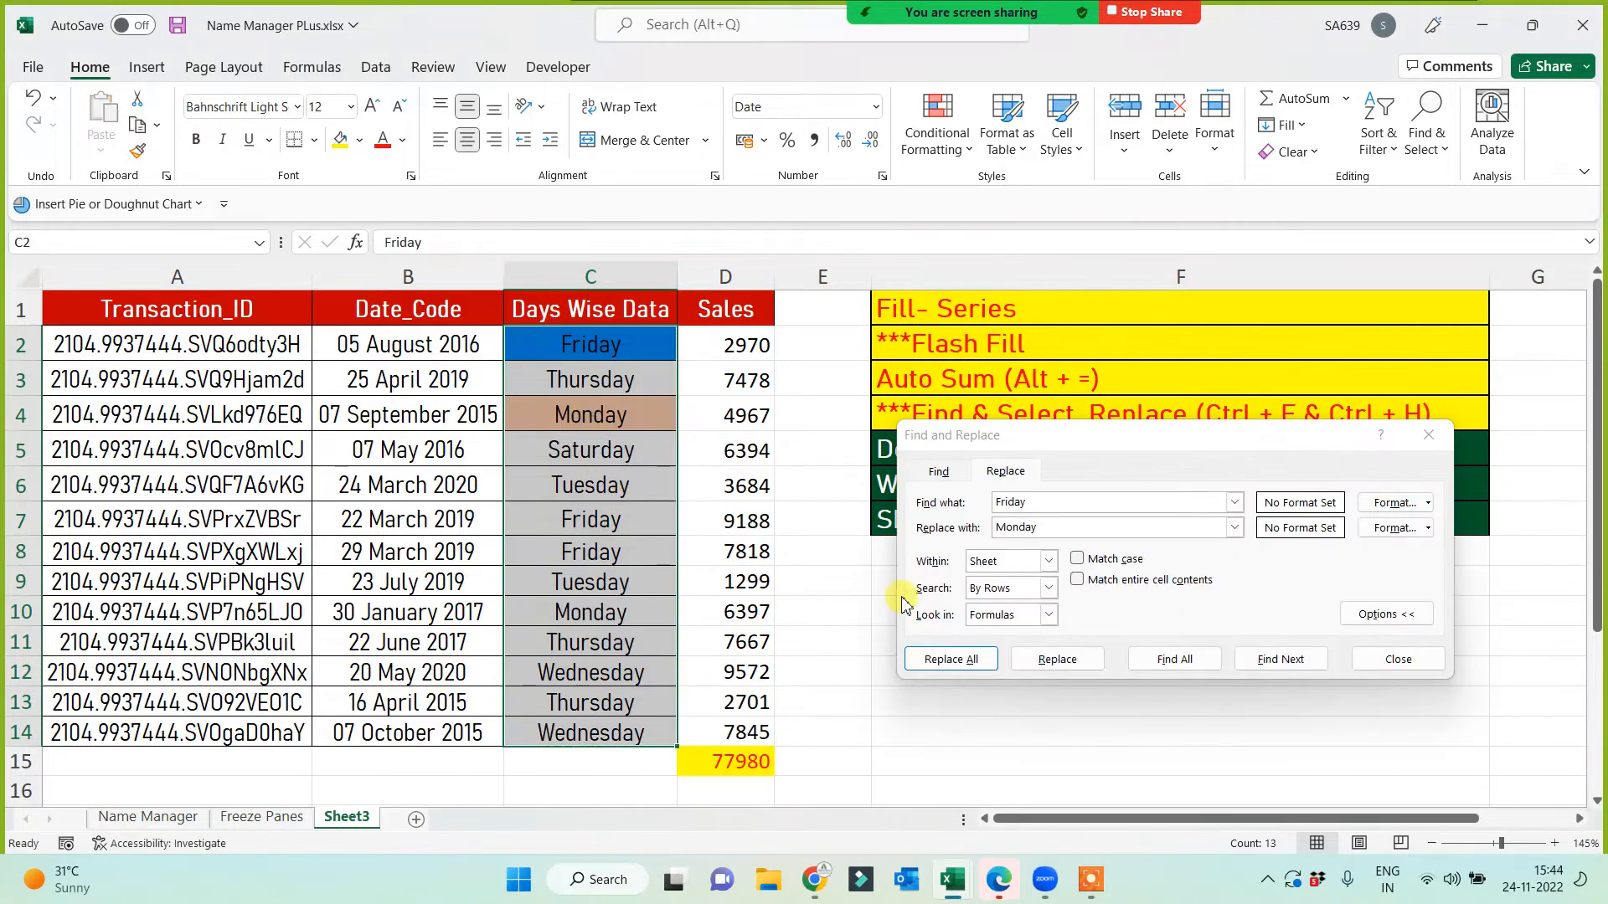
click(950, 660)
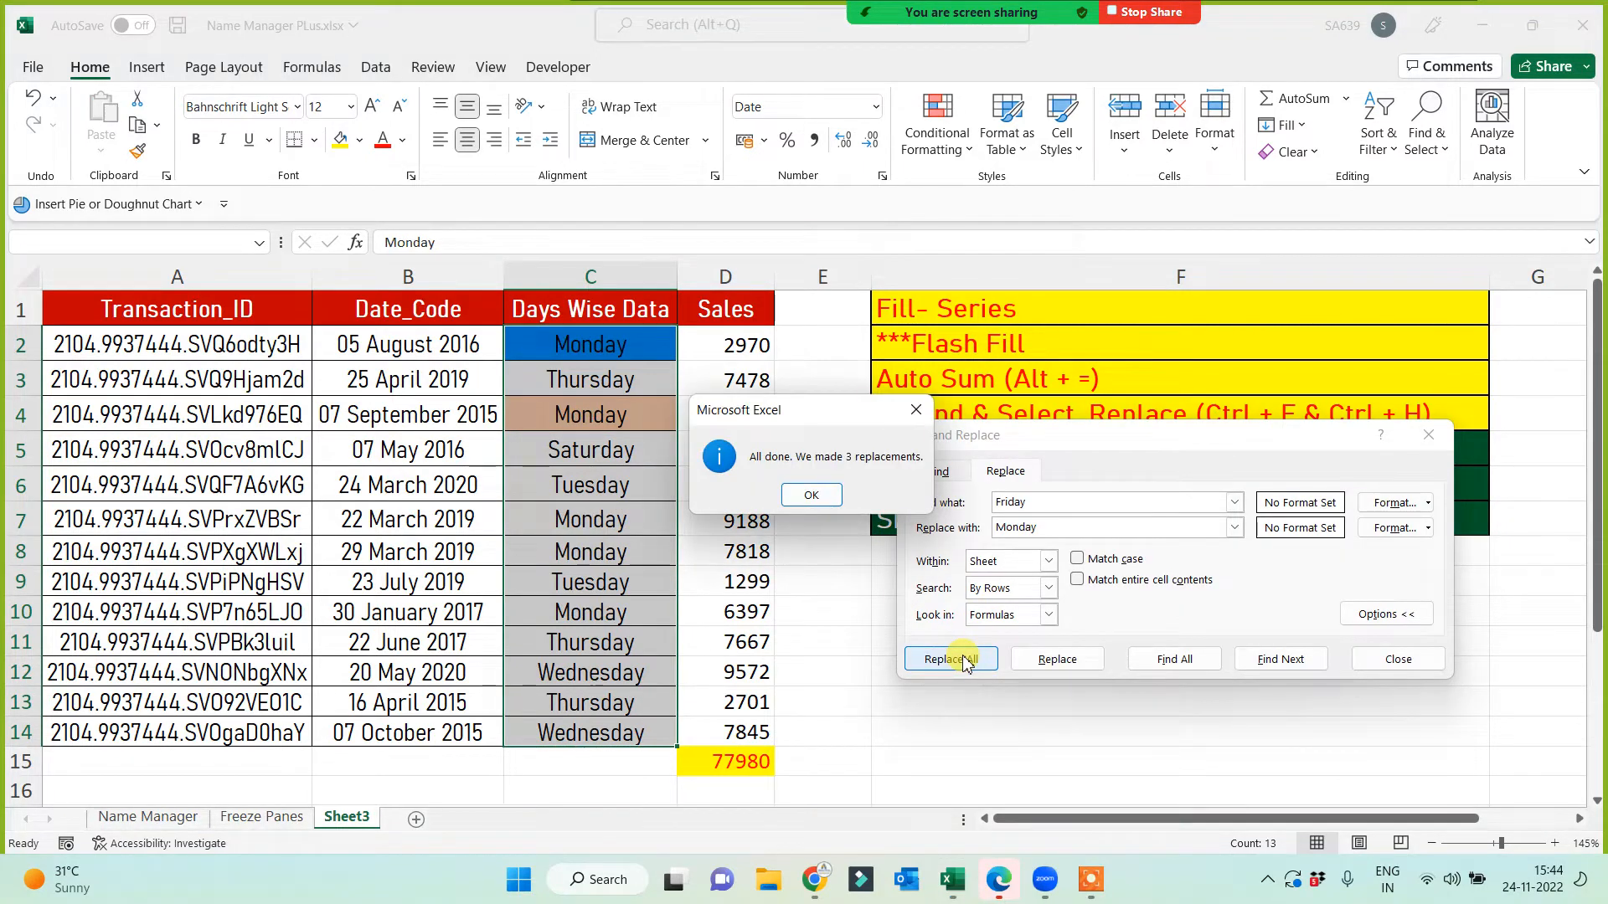
click(809, 495)
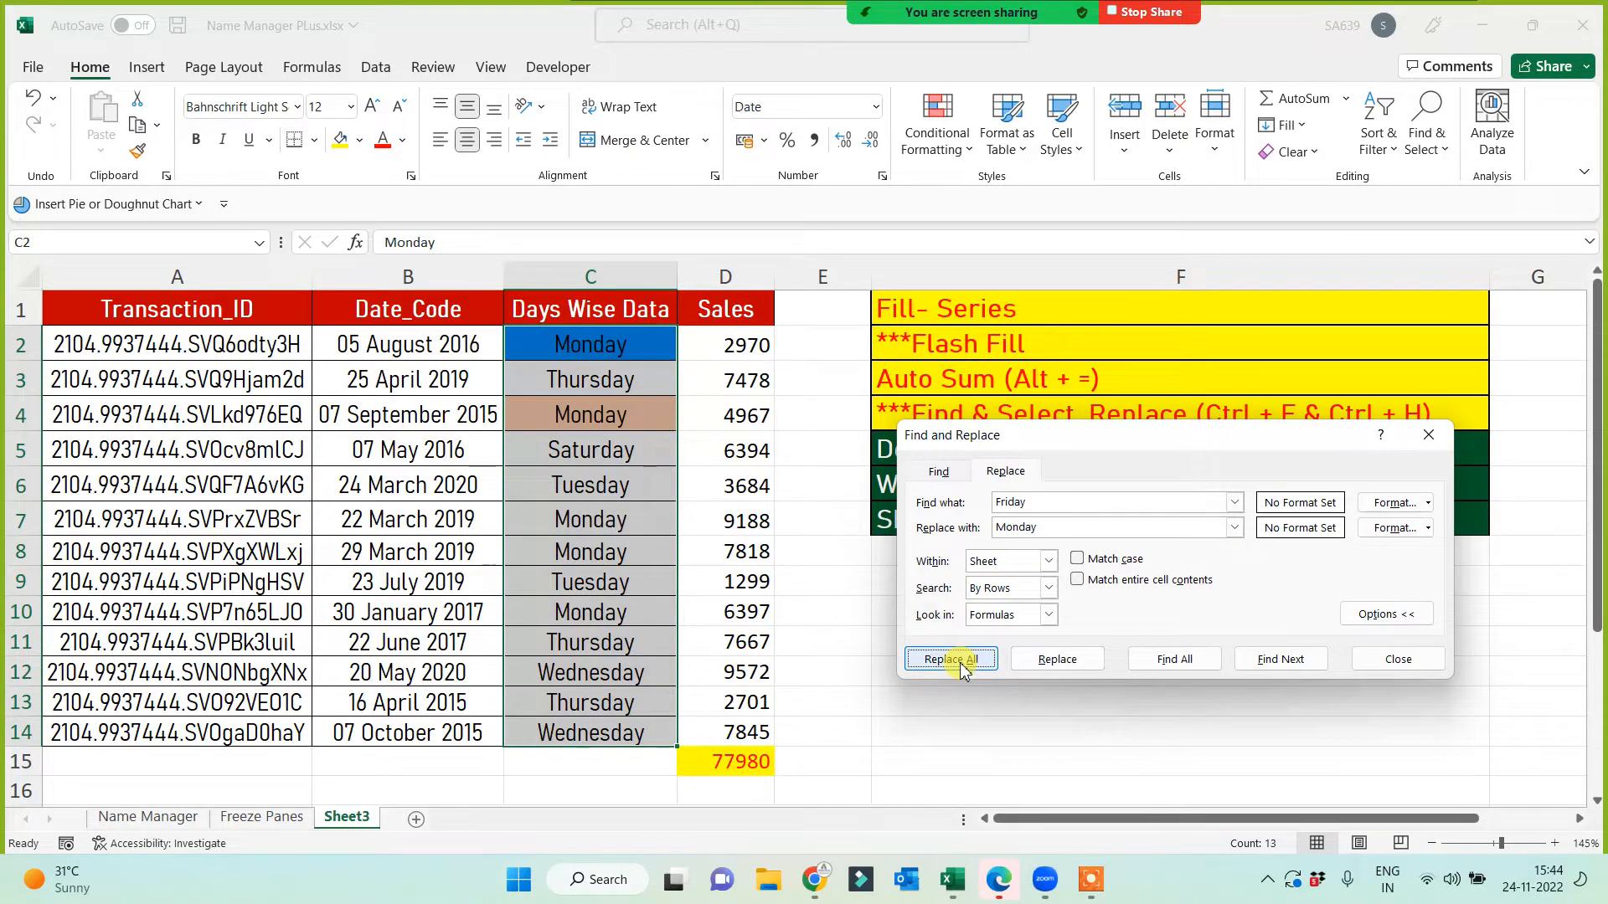
Step: Give the Delete item in F5 a yellow fill and red font
click(1428, 435)
click(1043, 668)
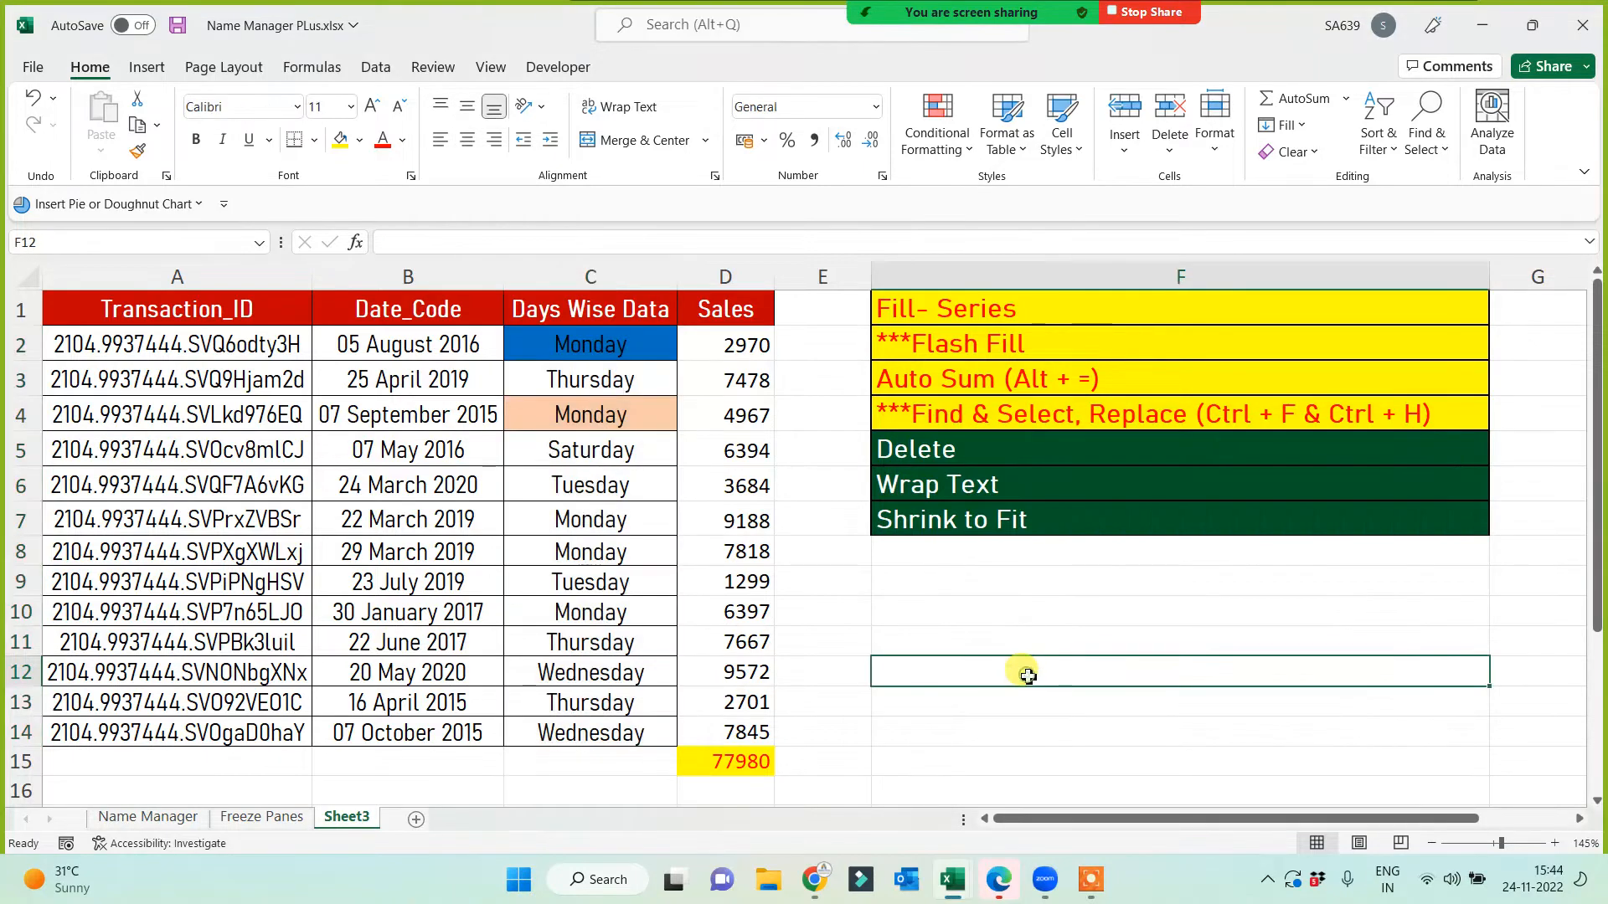
click(1013, 622)
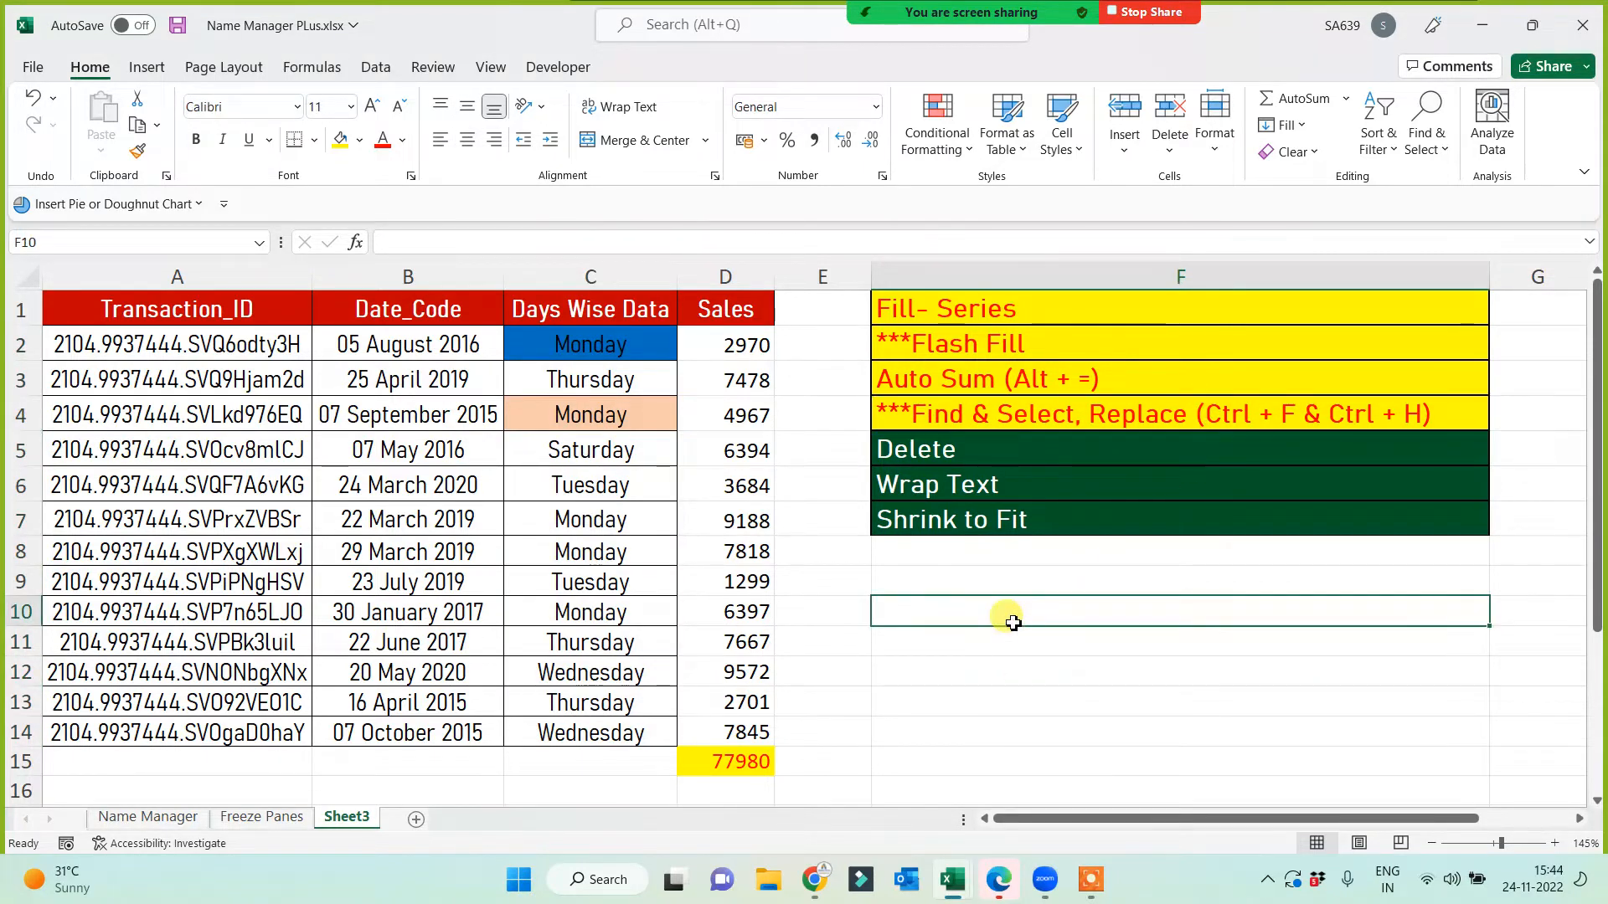
click(931, 450)
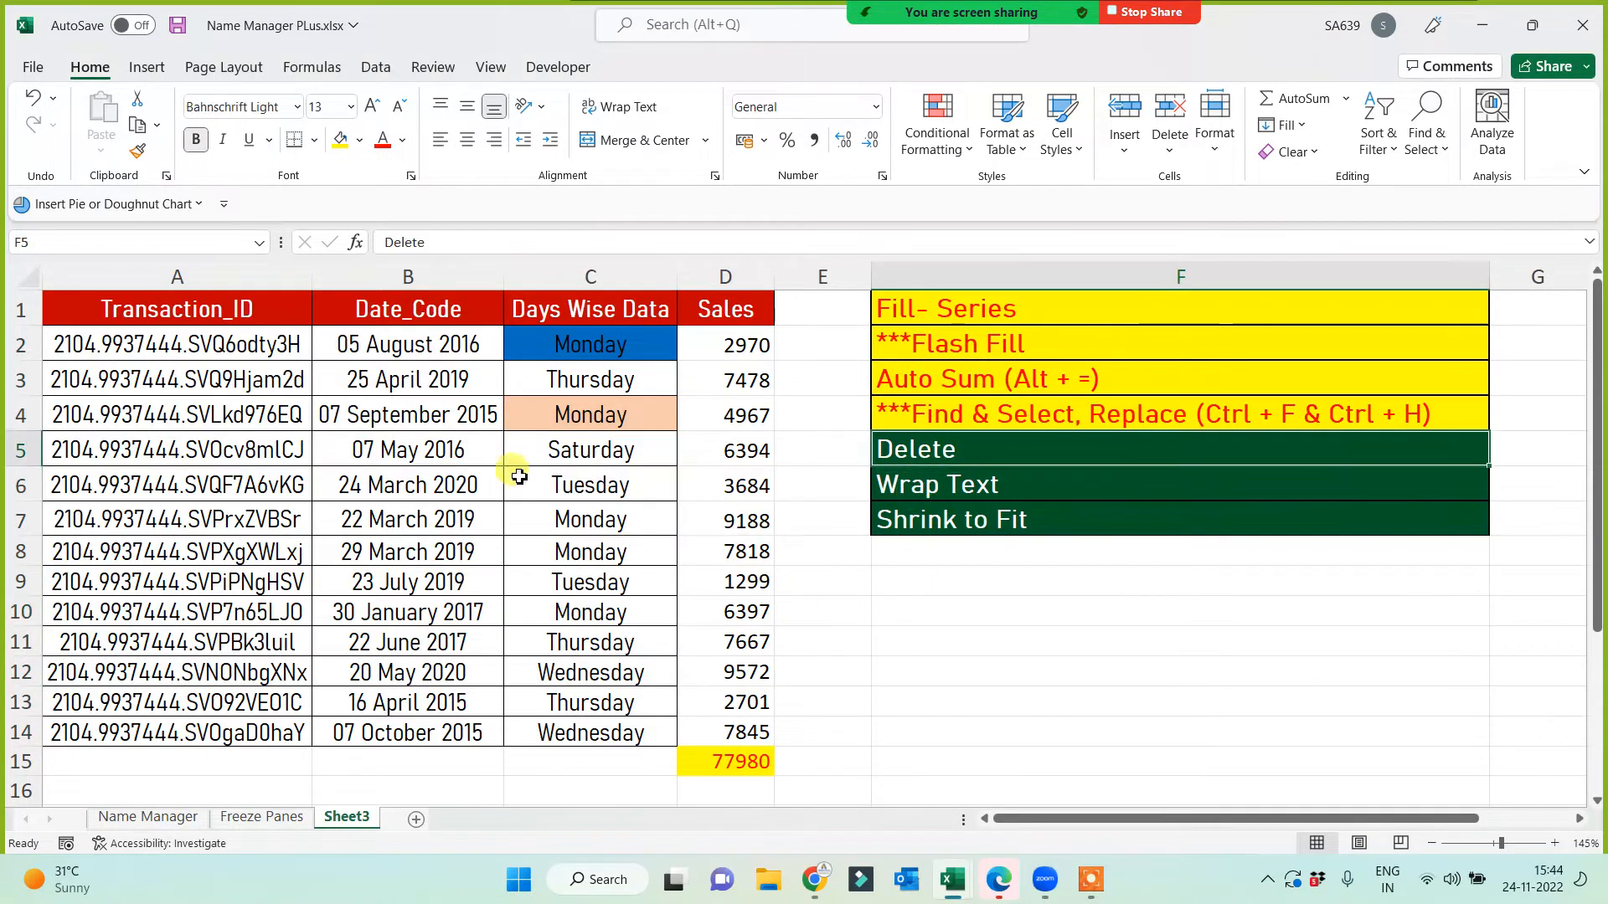
click(340, 141)
click(383, 141)
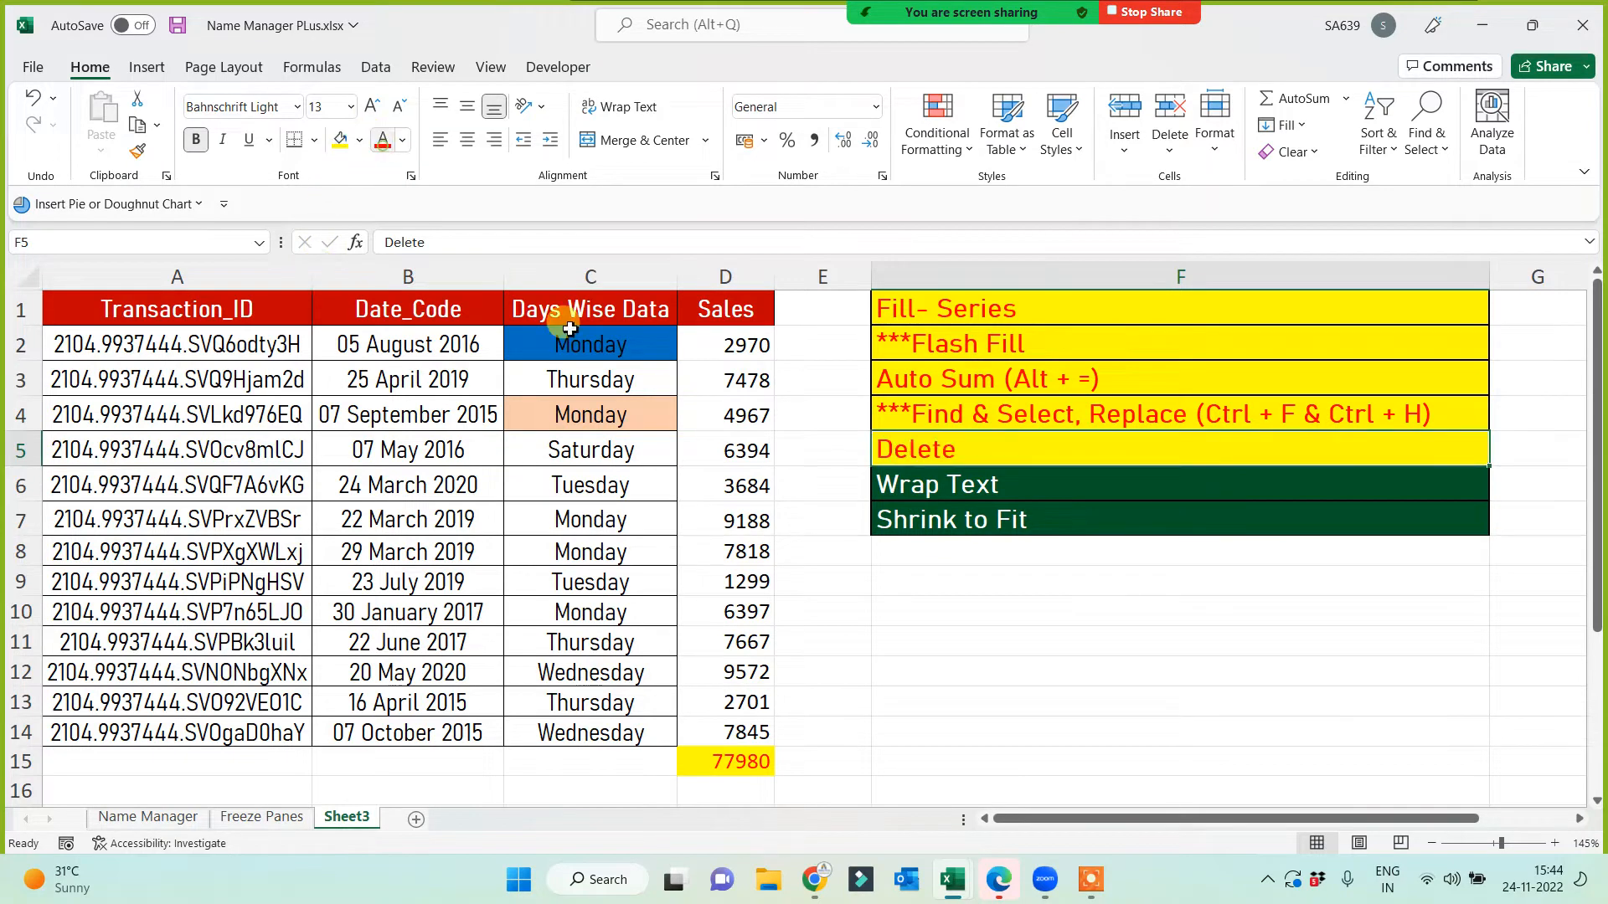
click(988, 645)
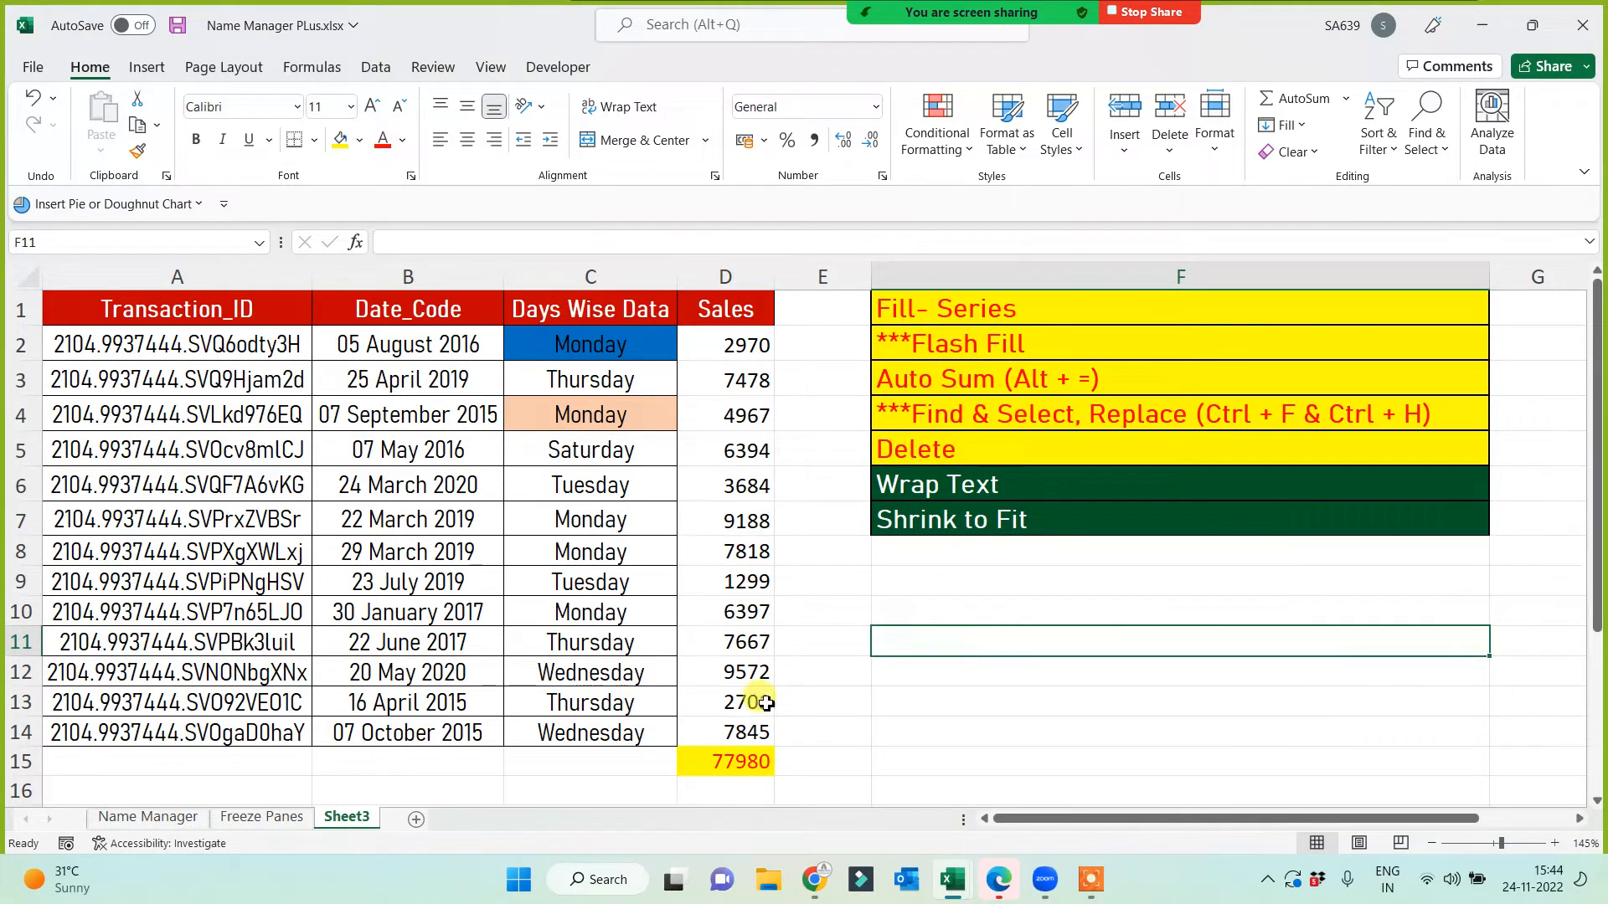
Step: Add two new sheets, delete Sheet5 to keep Sheet4, and return to Sheet3
click(419, 821)
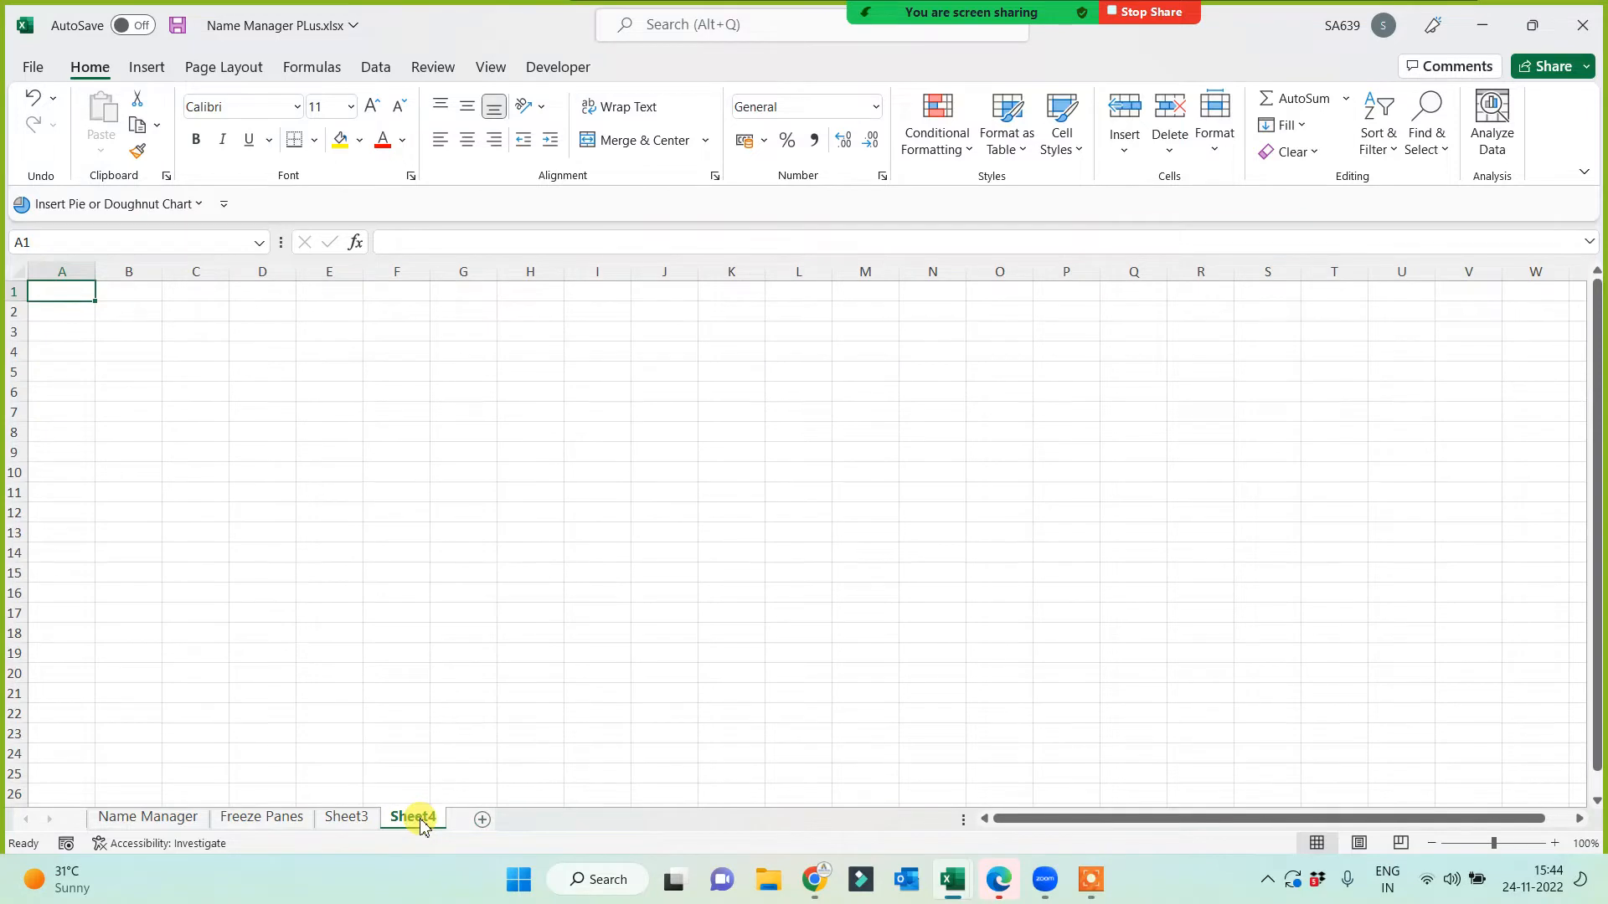
click(482, 818)
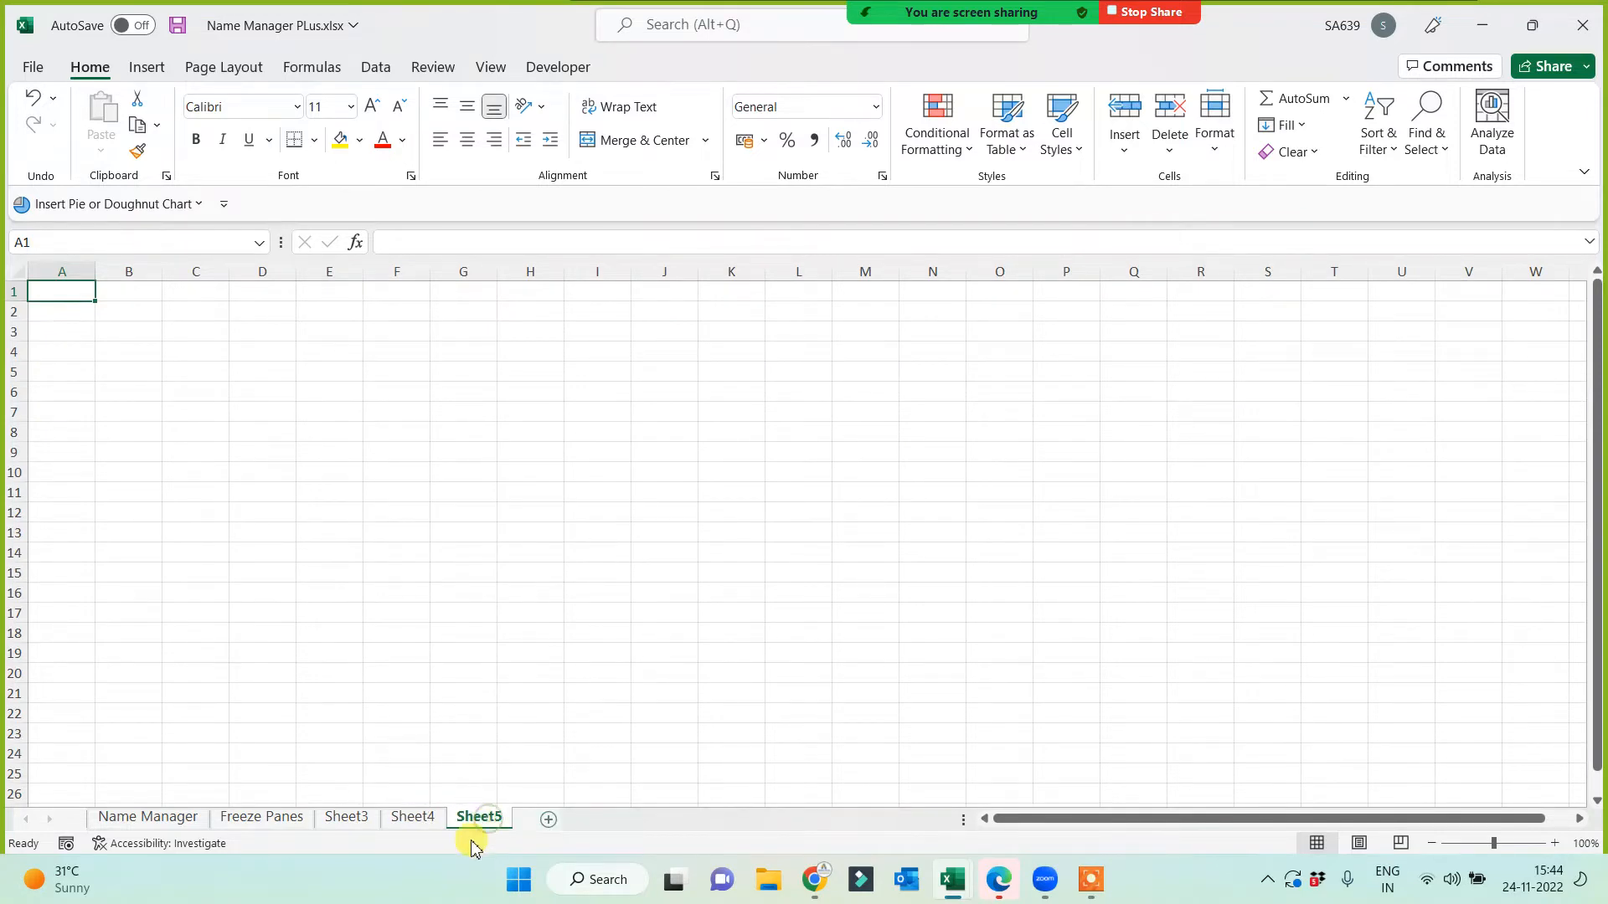
right_click(483, 823)
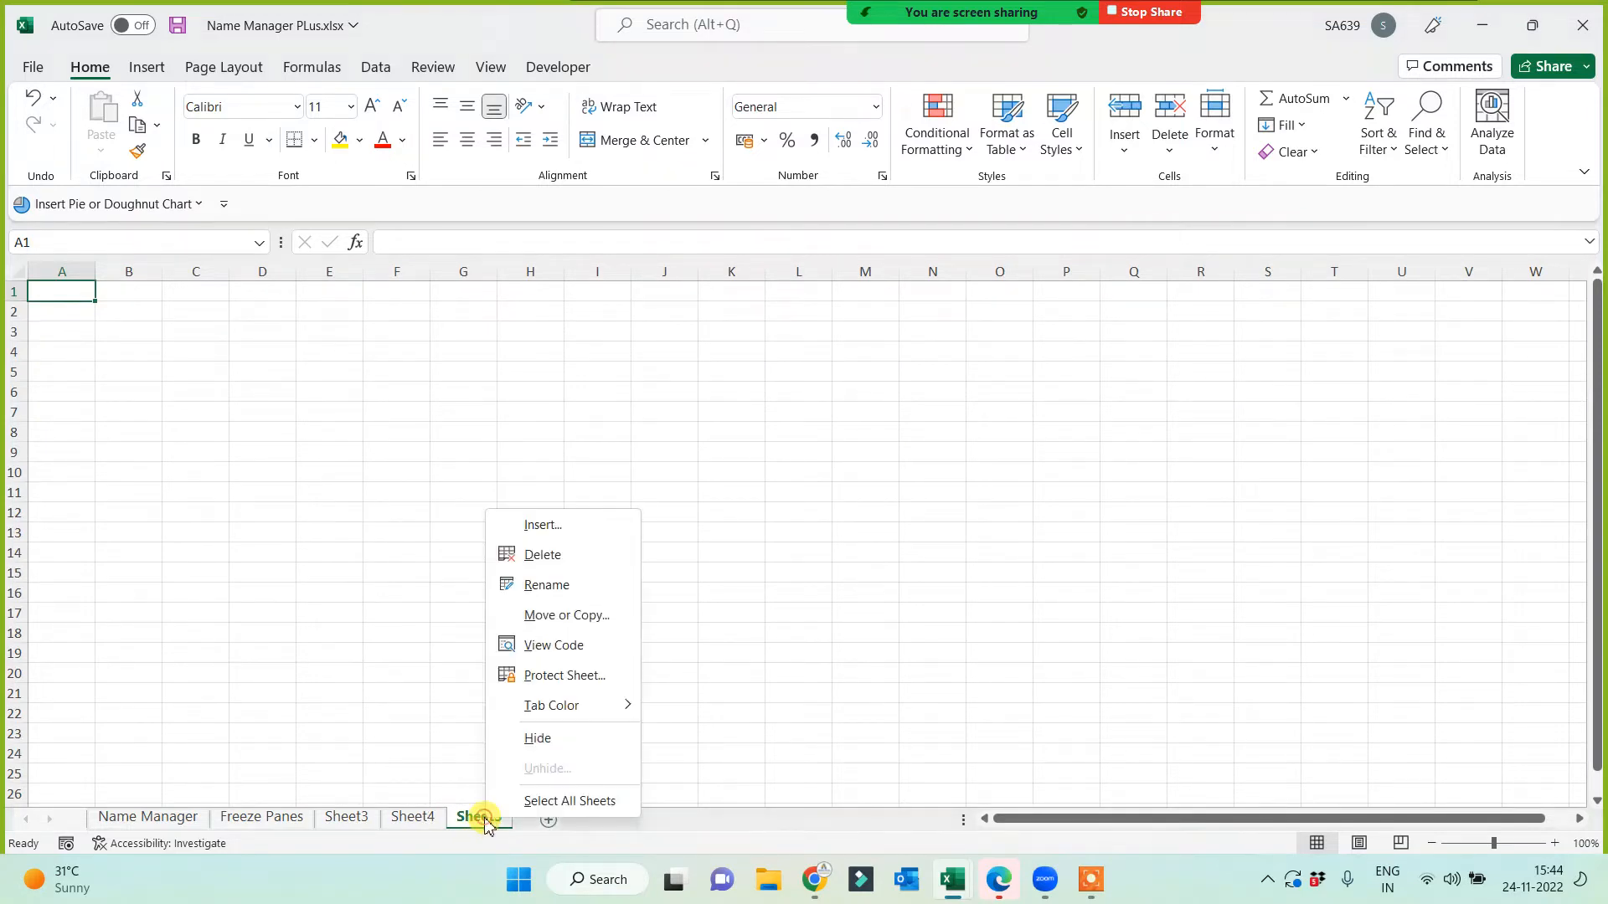
click(549, 554)
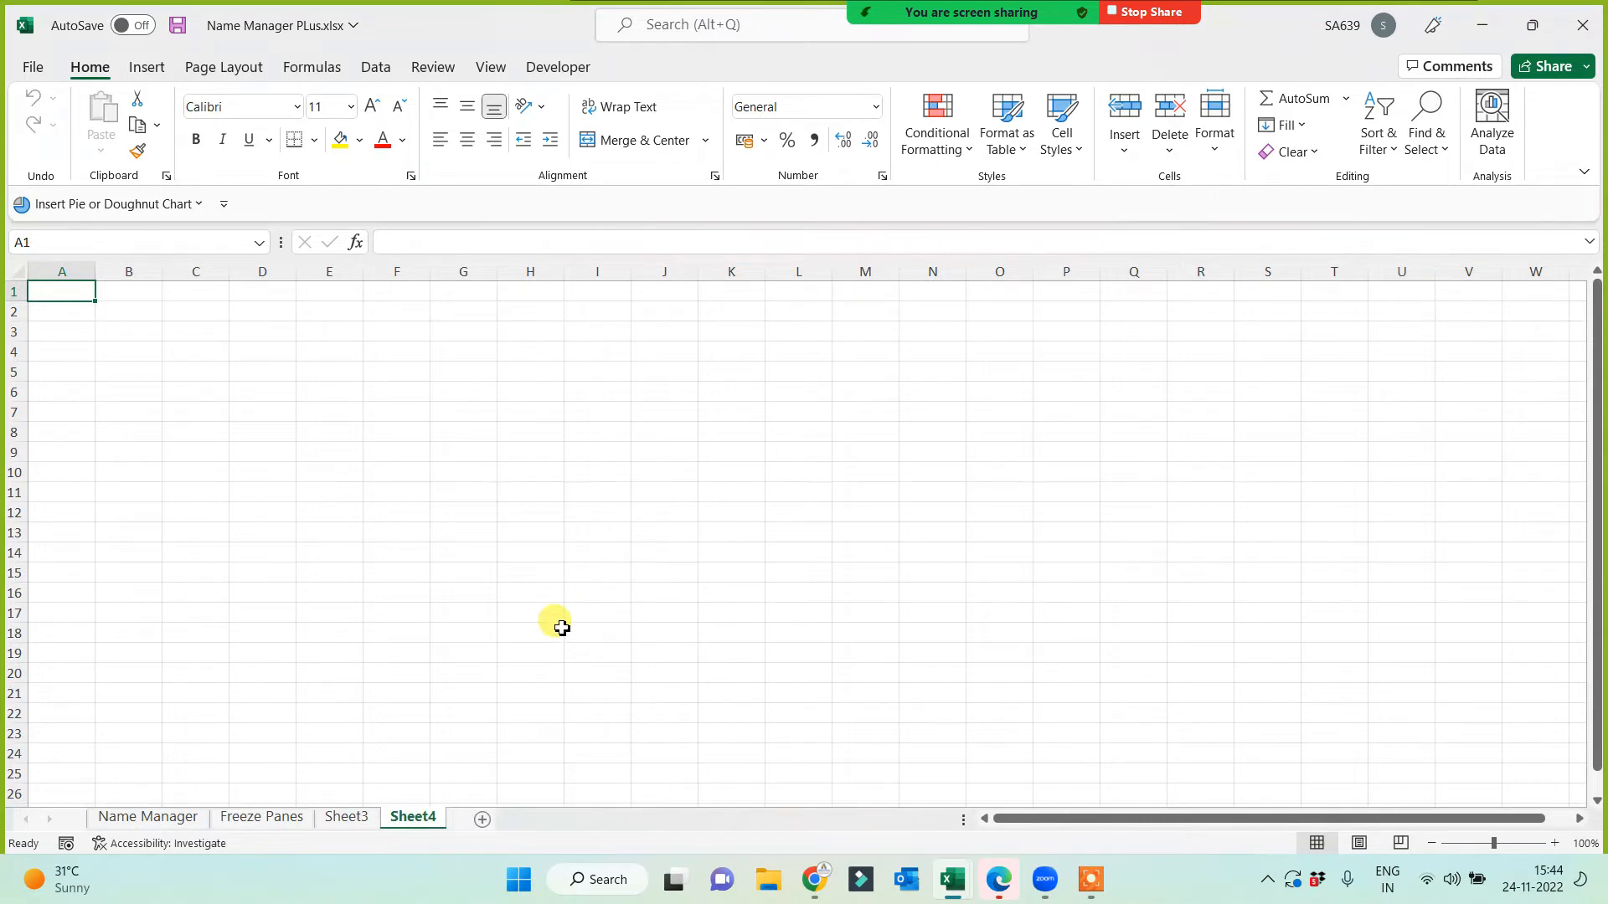
click(344, 821)
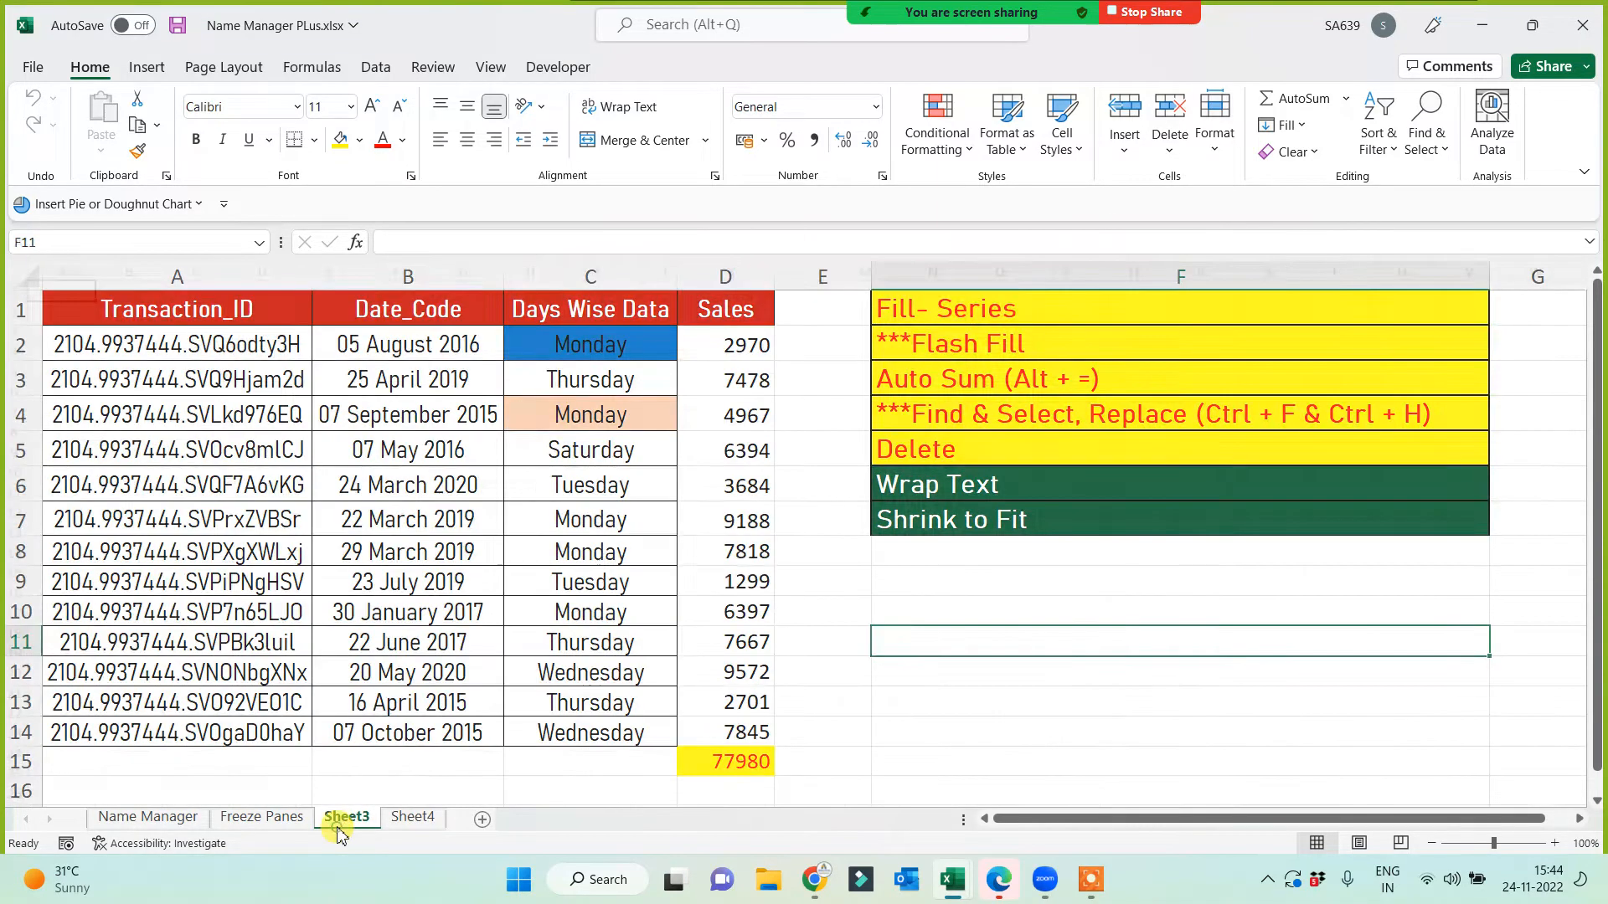
click(576, 276)
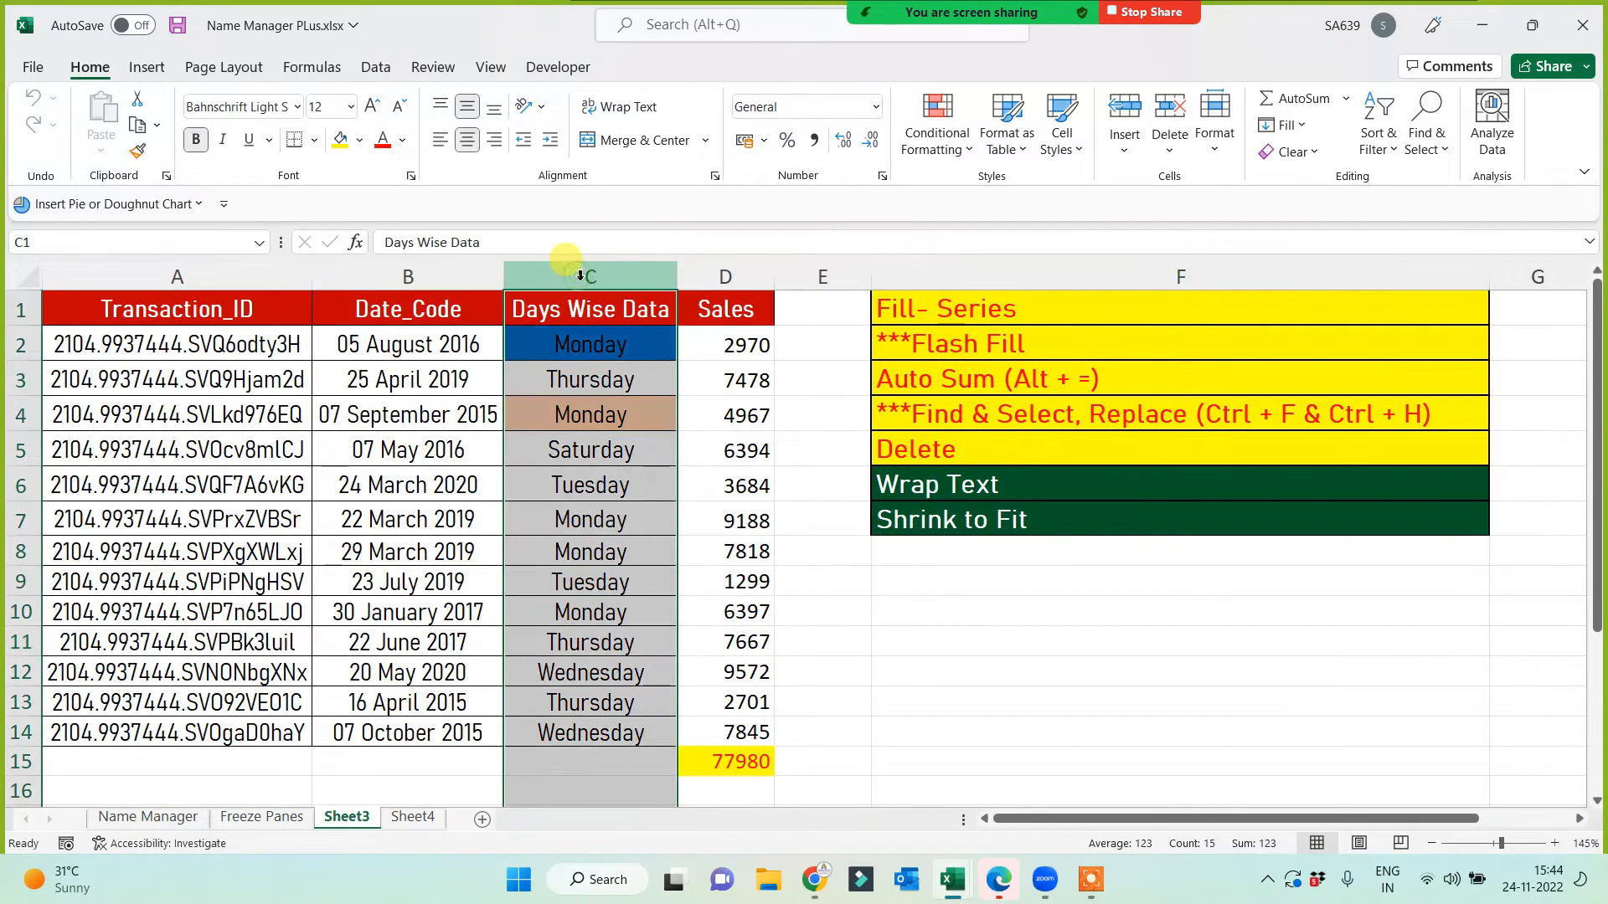
right_click(581, 276)
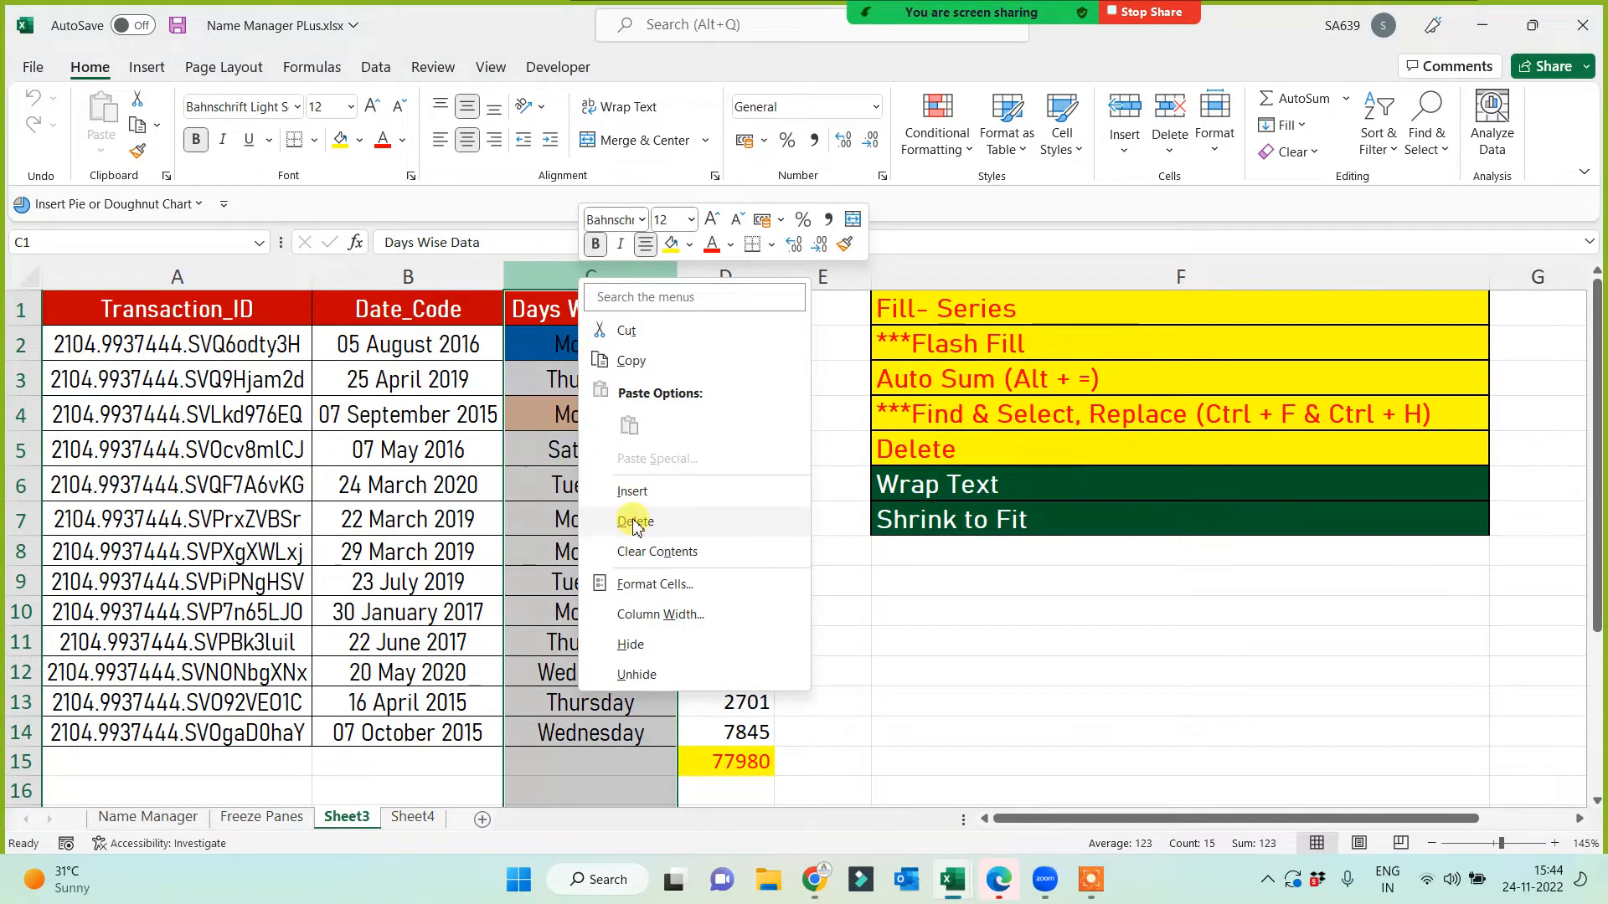
click(628, 521)
click(733, 703)
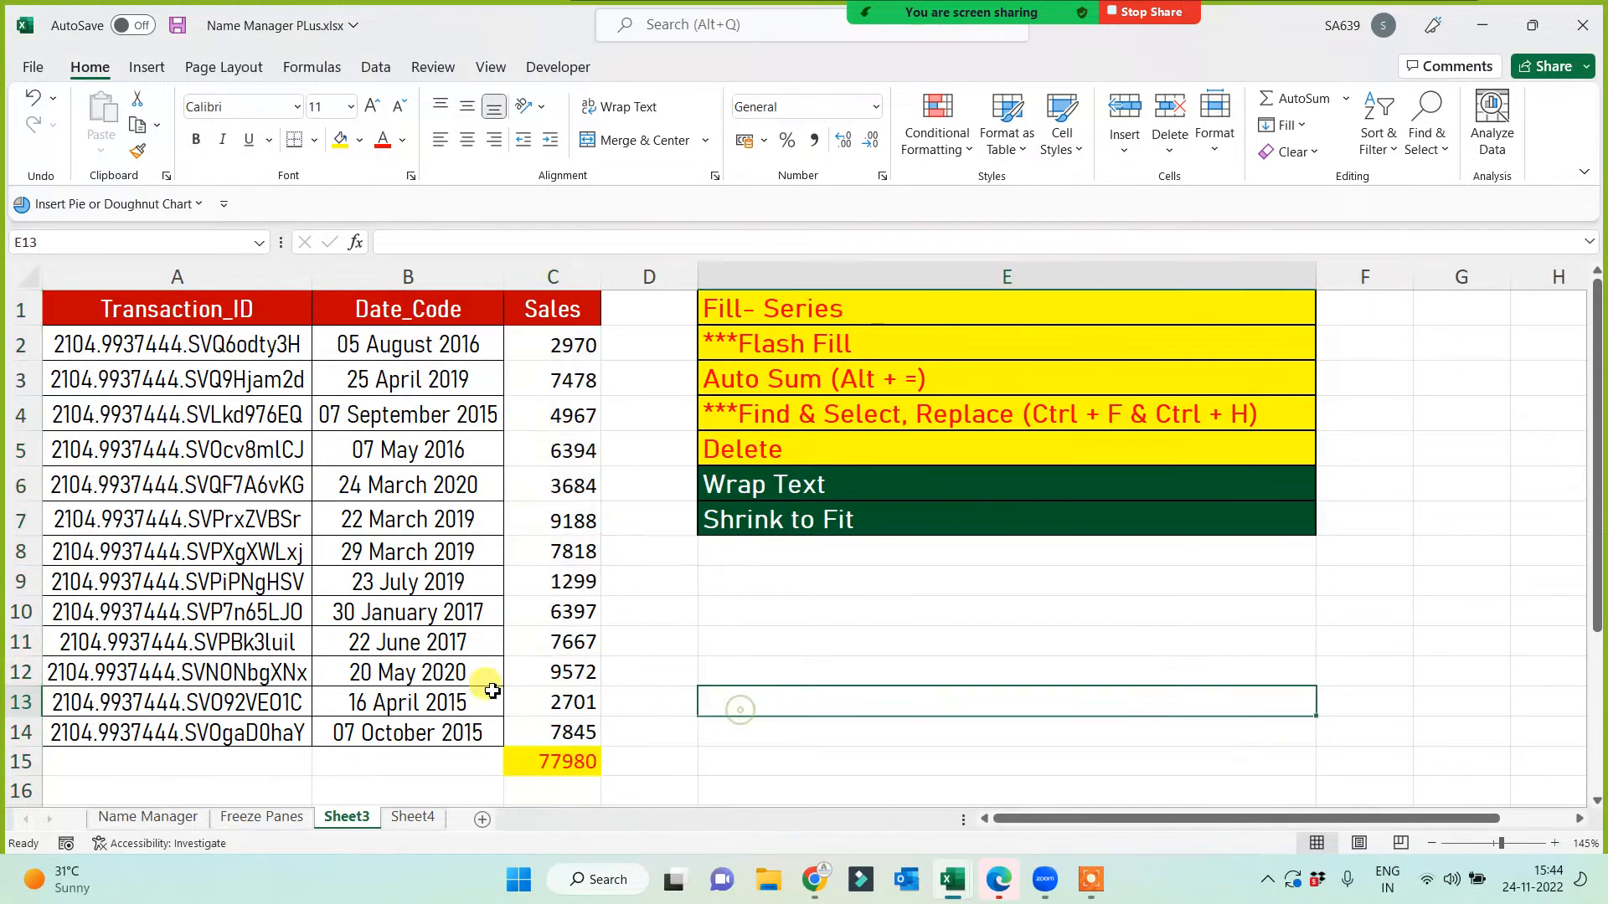
drag(21, 581, 21, 672)
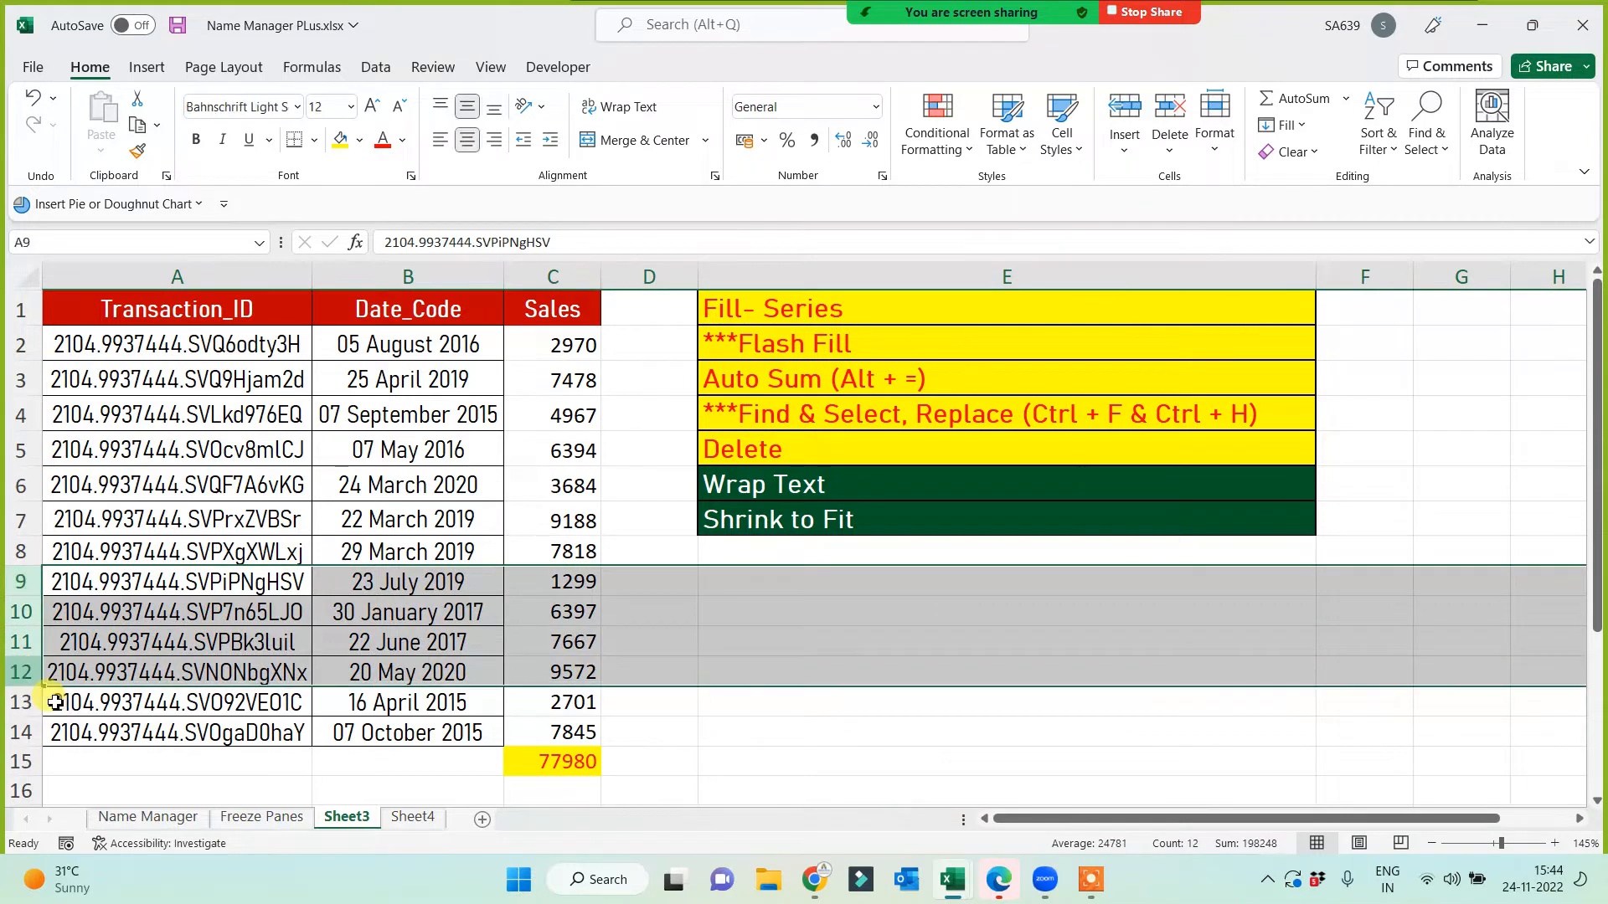
right_click(18, 611)
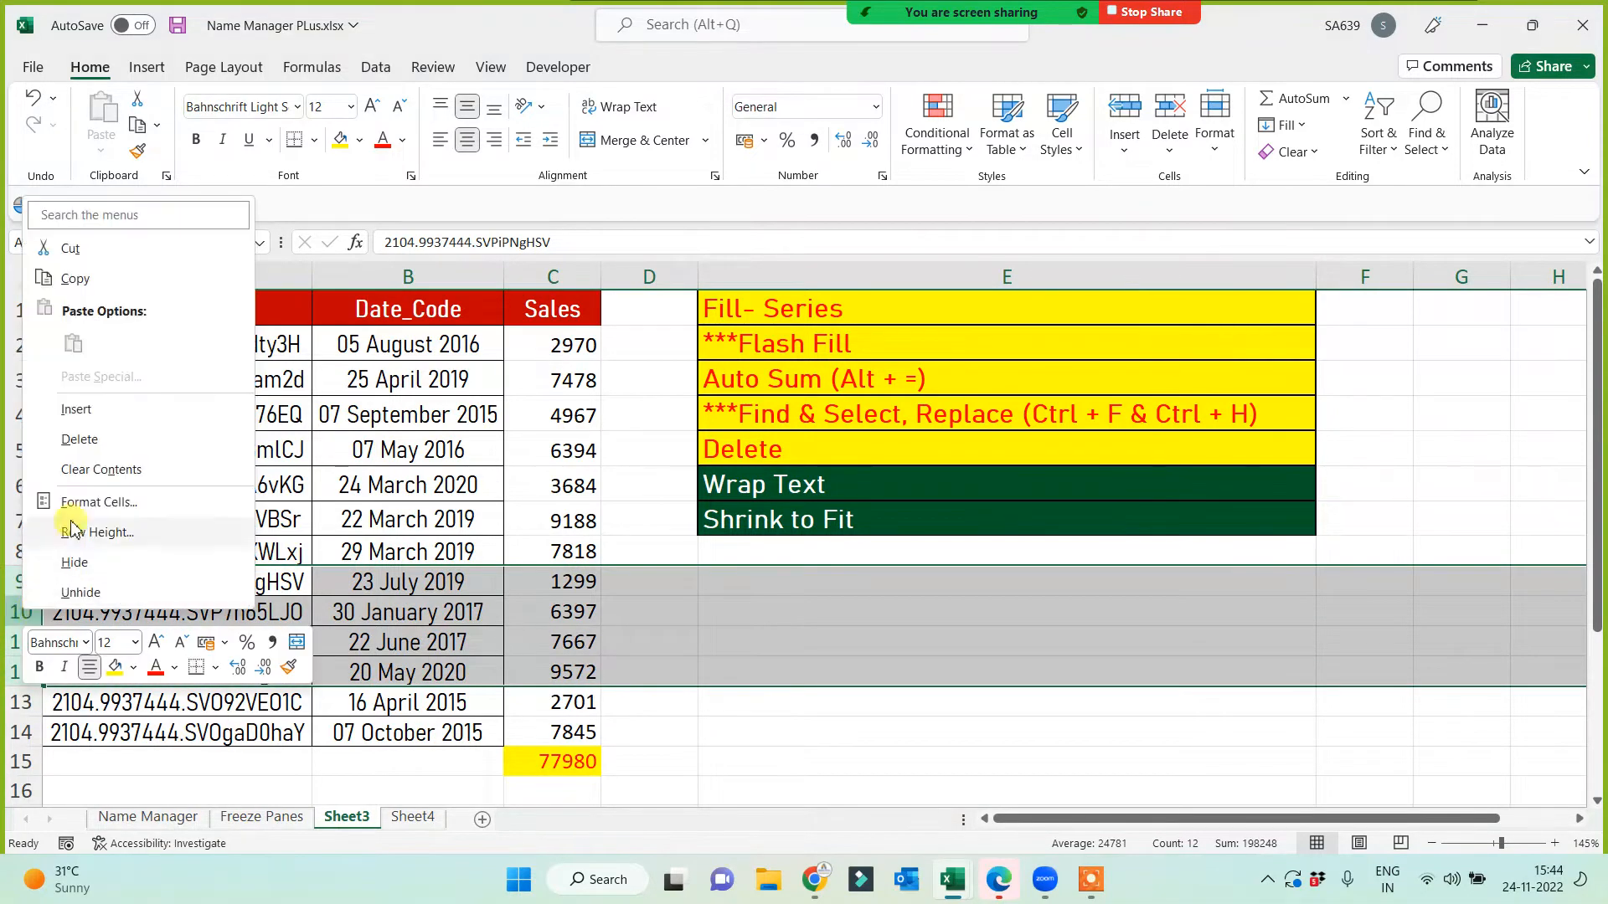
click(79, 444)
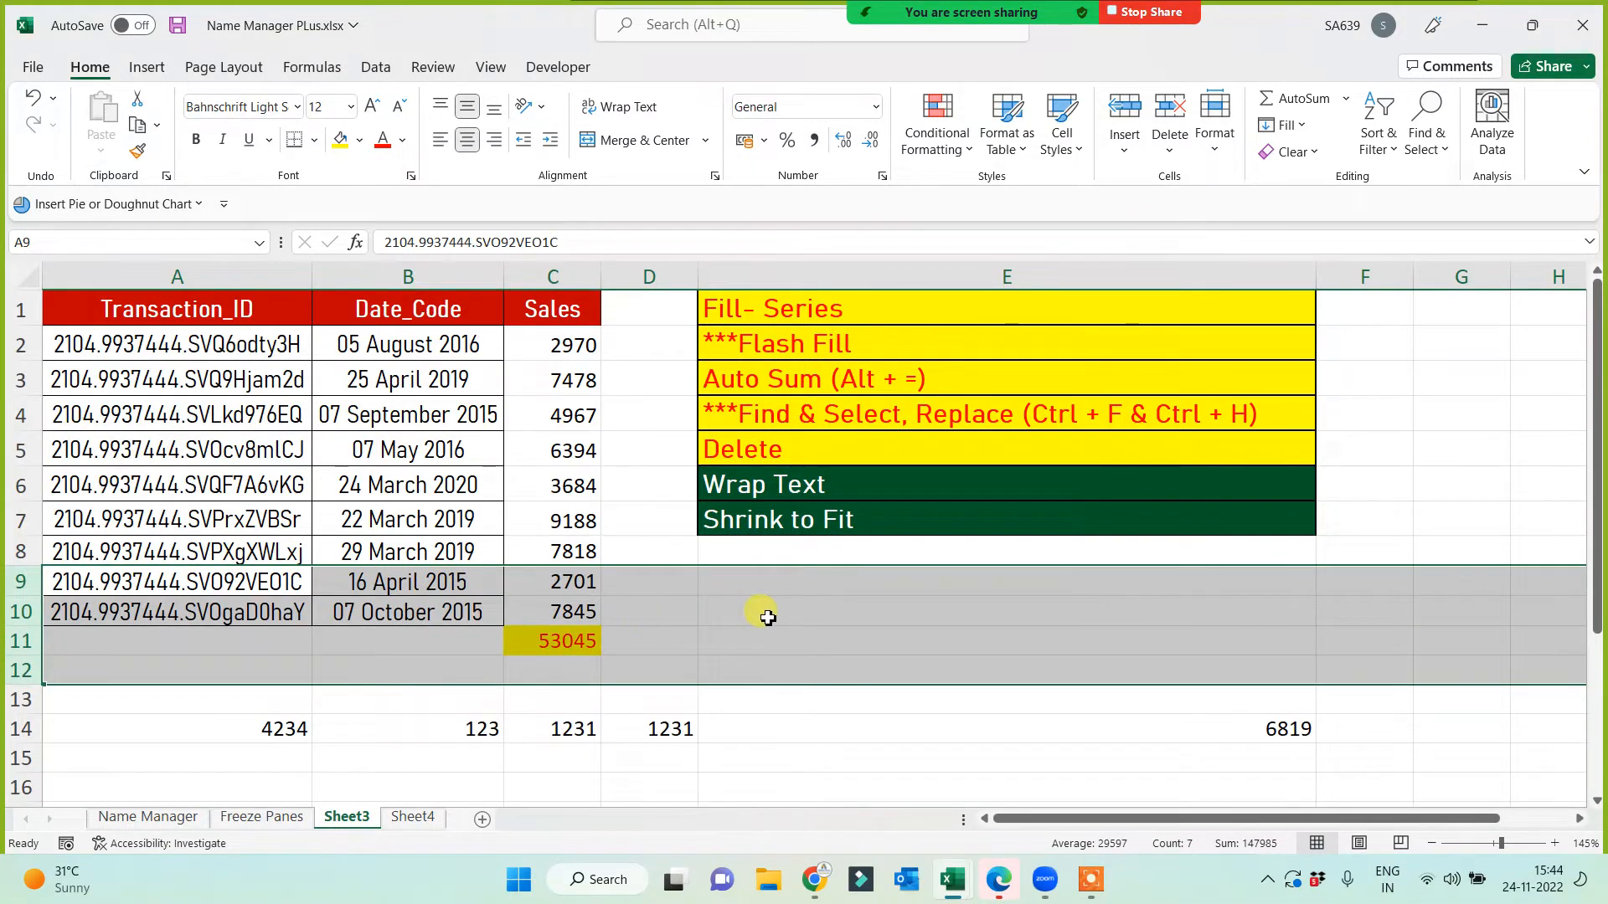
click(398, 452)
drag(403, 466, 405, 546)
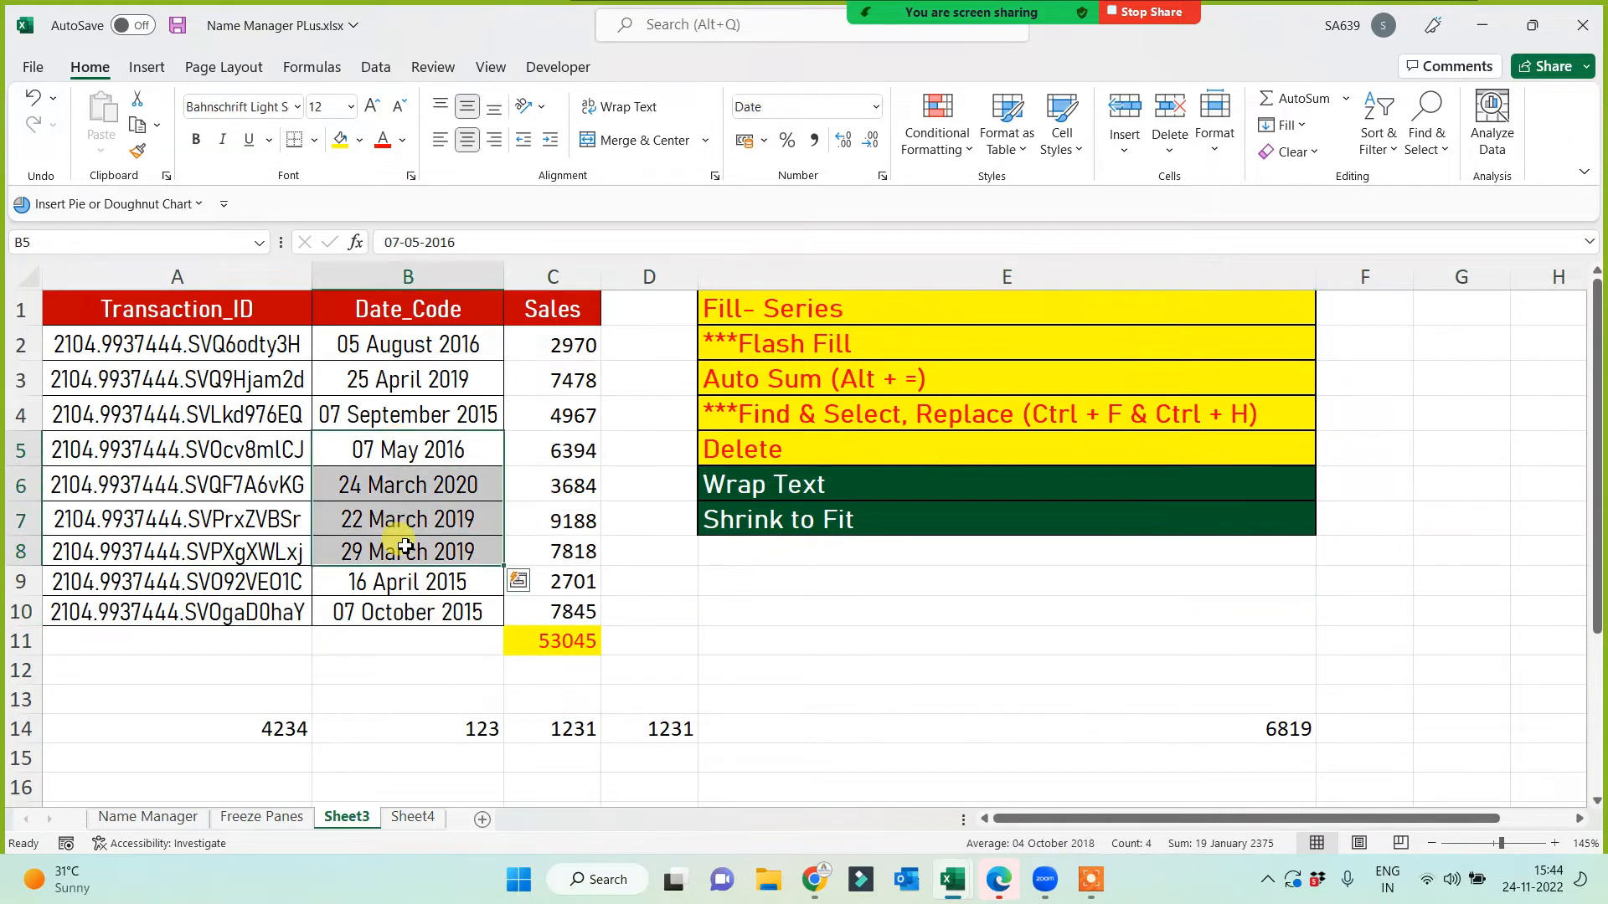
key(Delete)
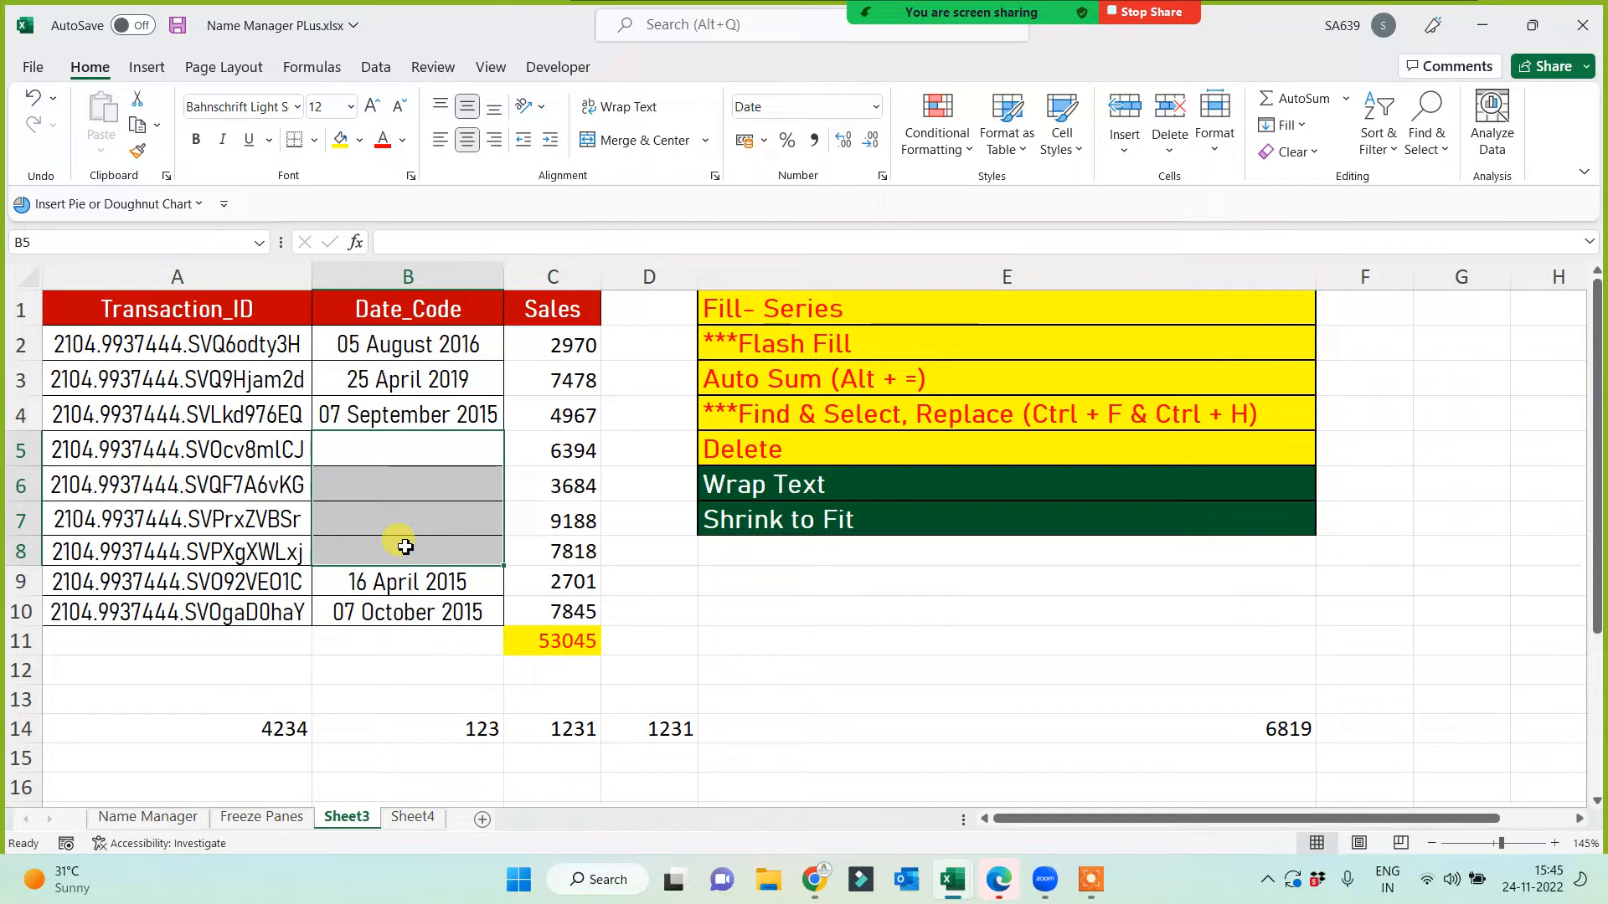
click(785, 618)
key(ctrl+z)
key(ctrl+z)
key(ctrl+z)
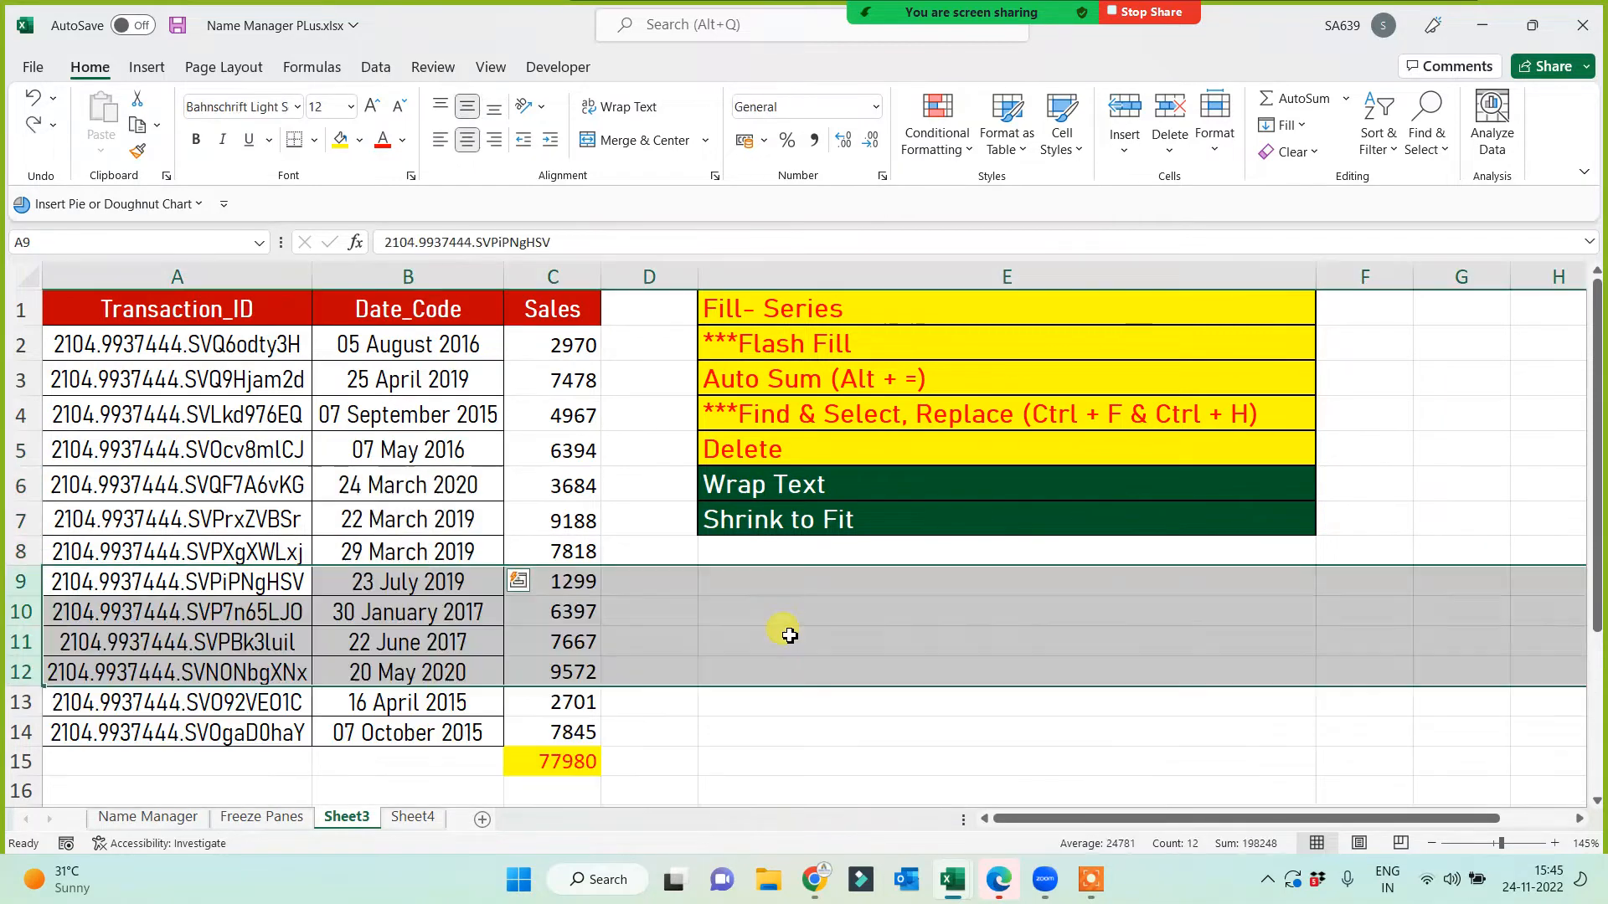
click(893, 638)
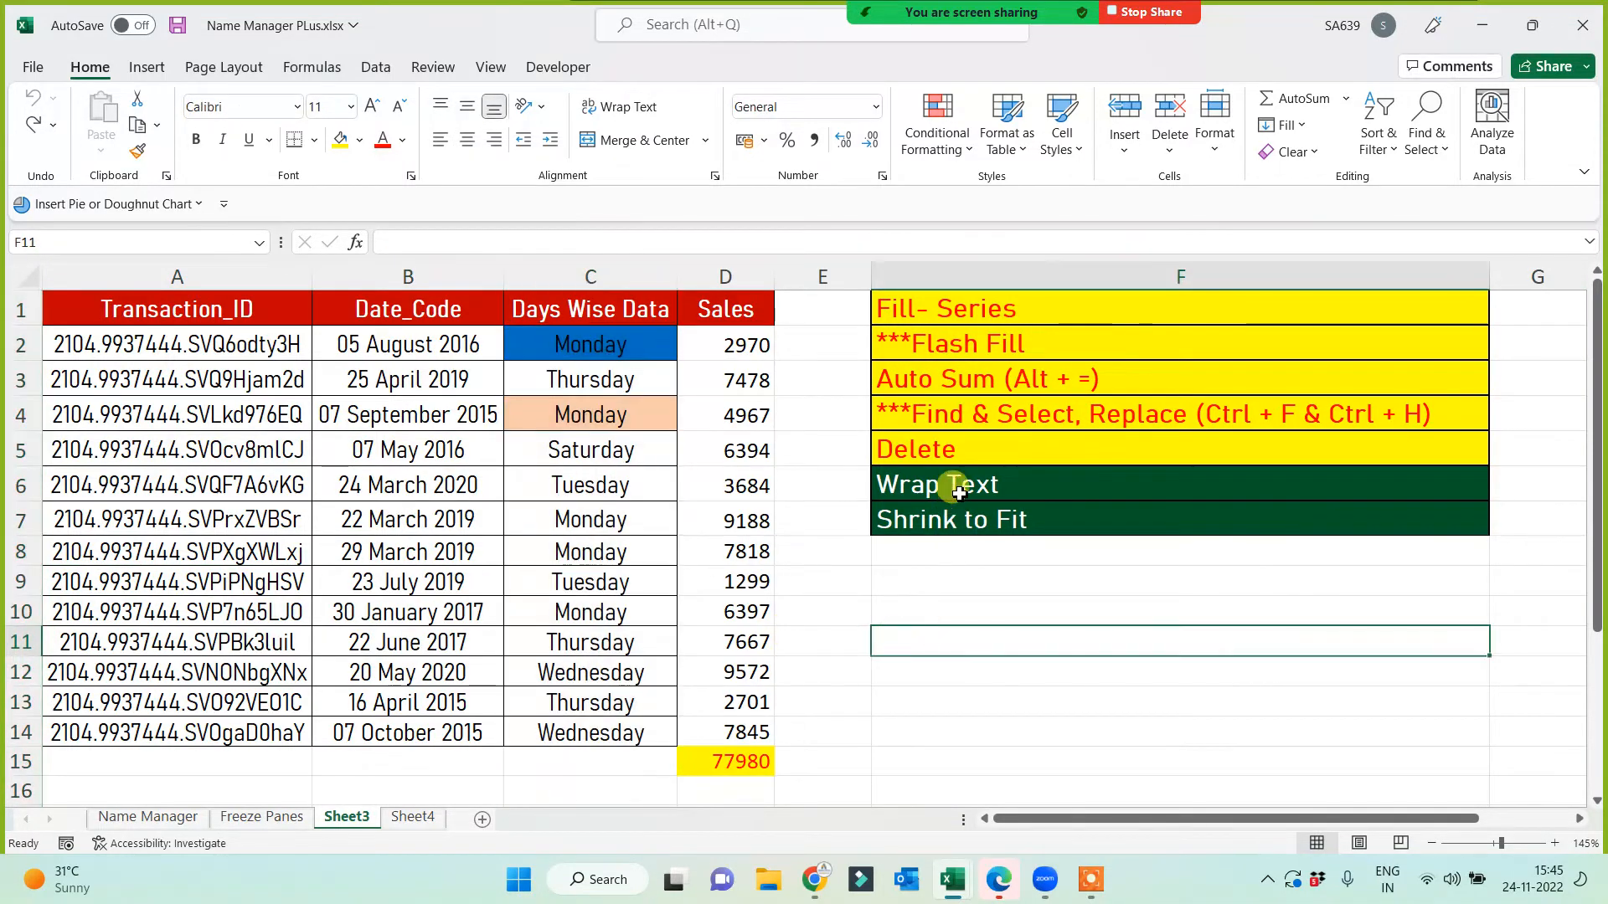
Step: On Sheet4, enter three single first names in C3:C5
click(941, 484)
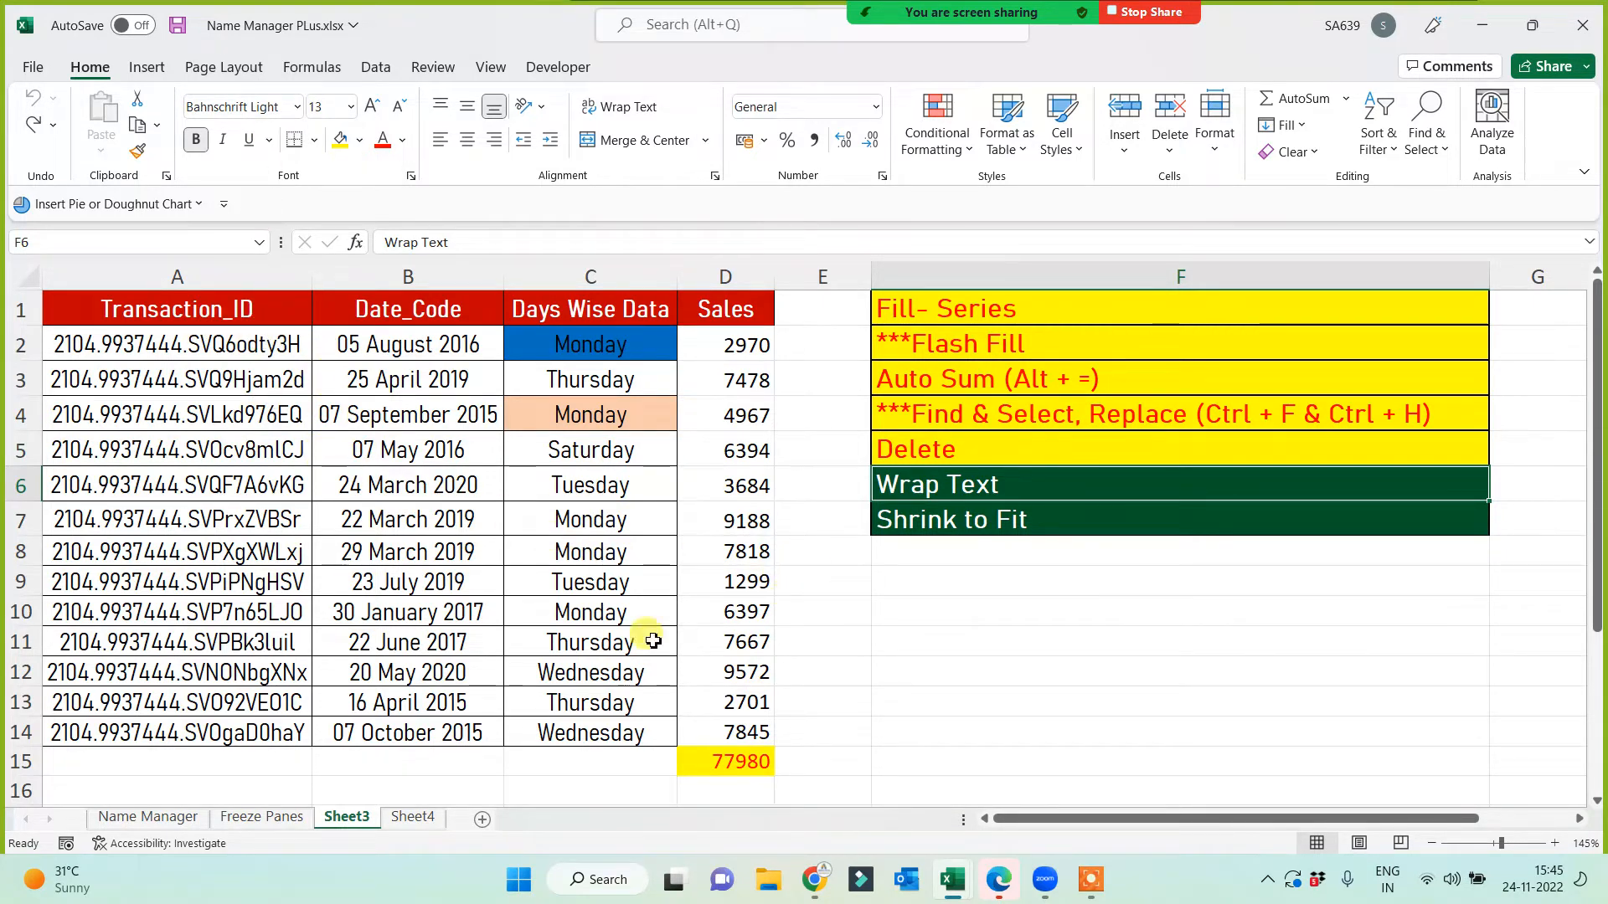
click(419, 819)
scroll(415, 594, up, 3)
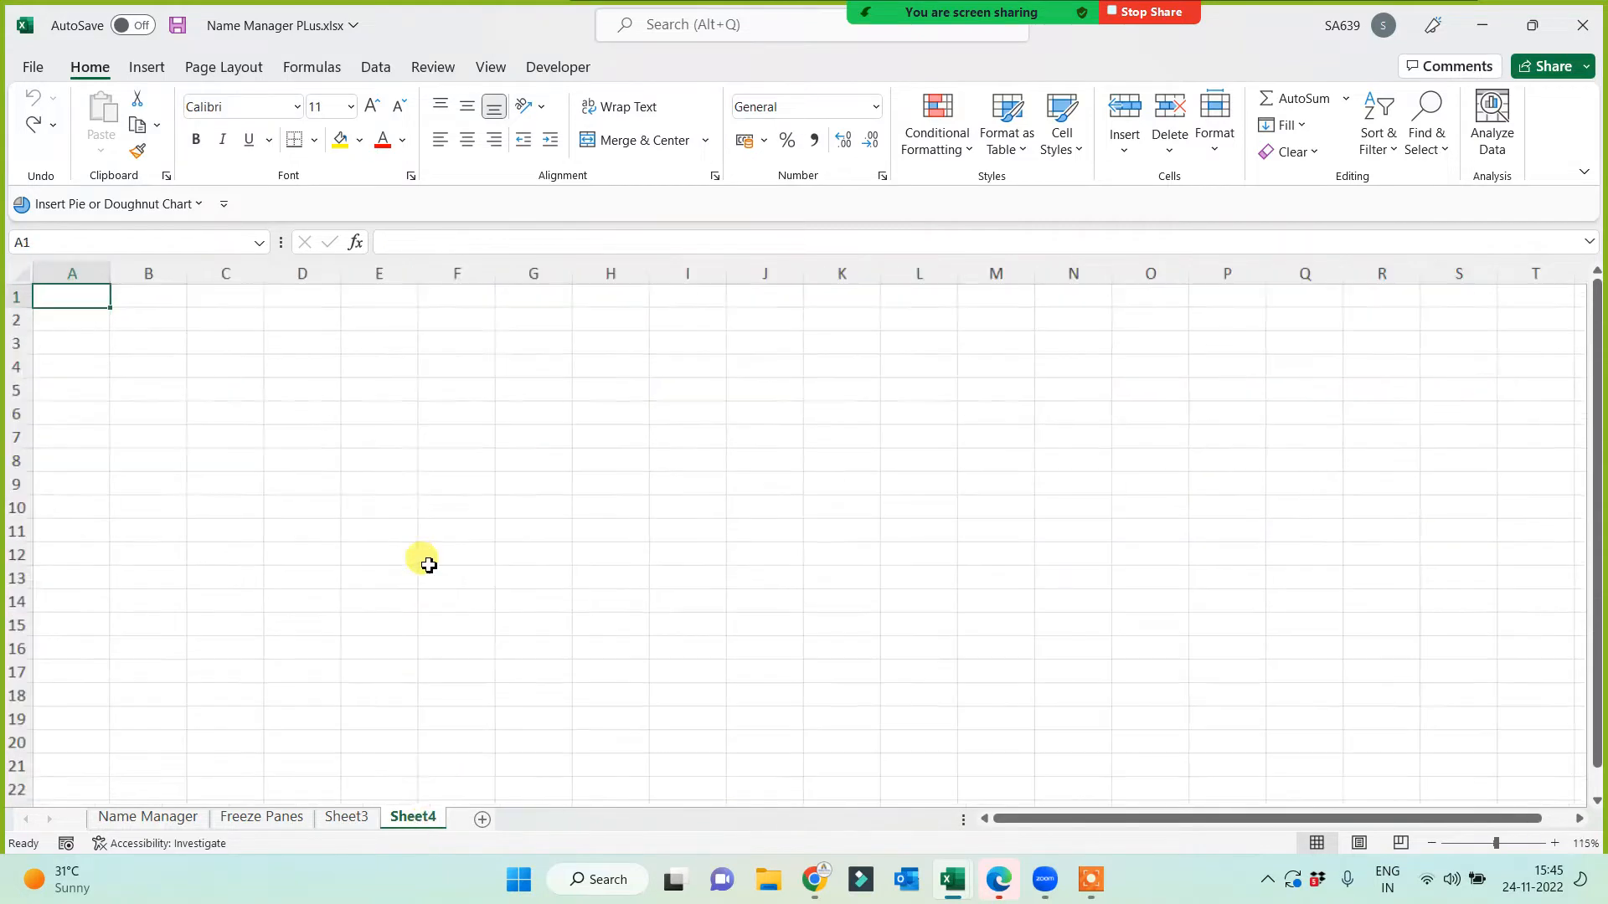
click(297, 360)
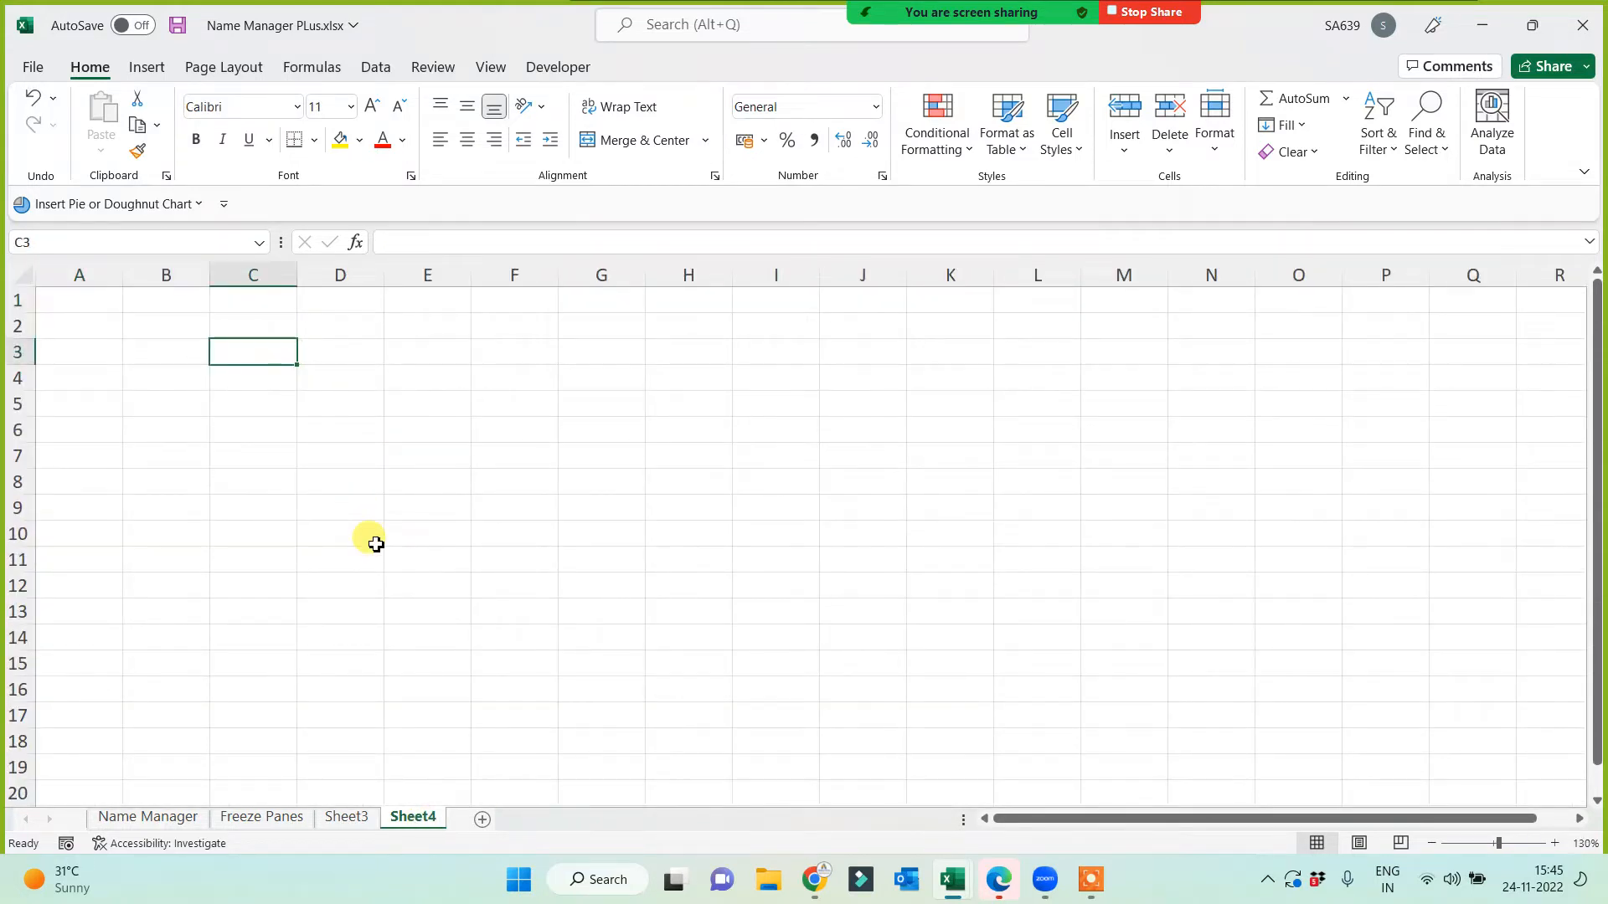
text(Vanshika)
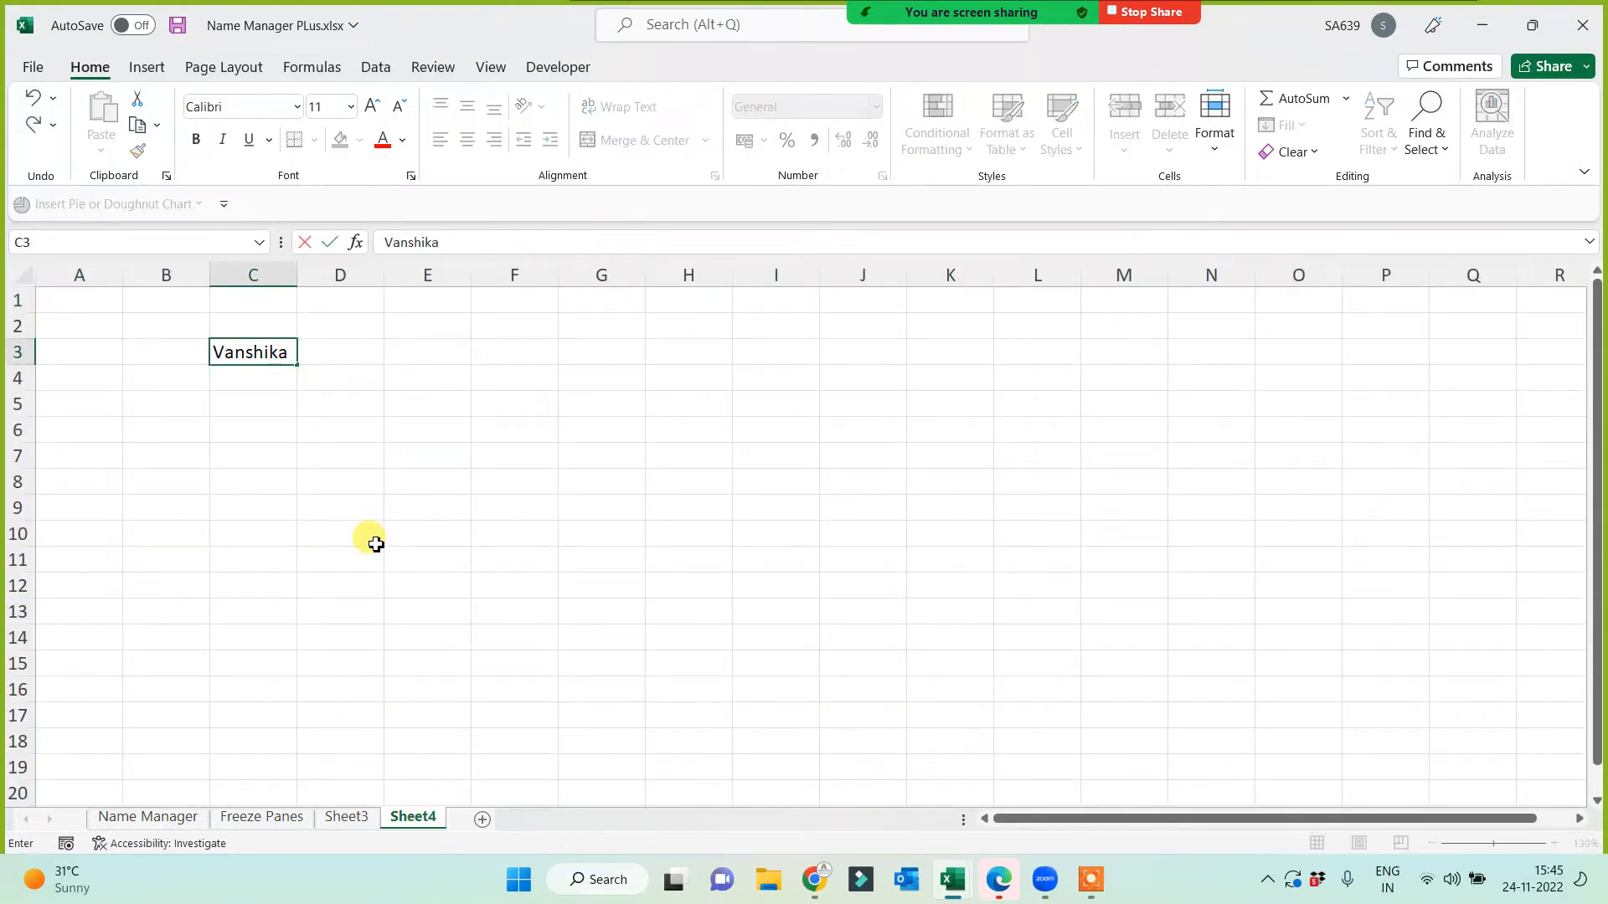
key(Return)
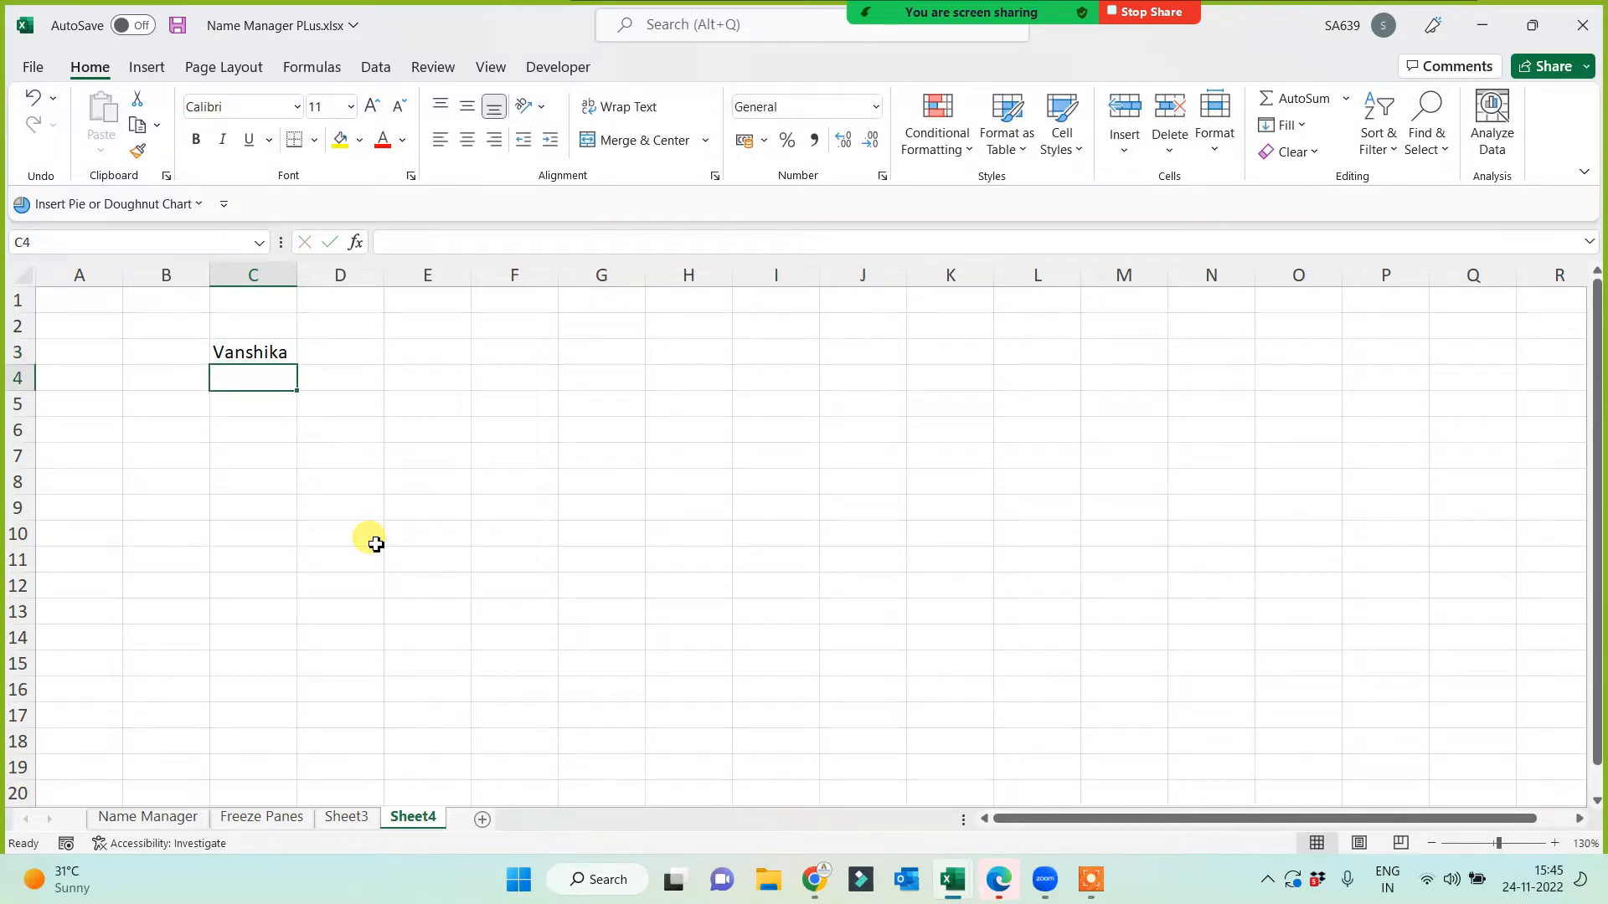
text(Jasmeet)
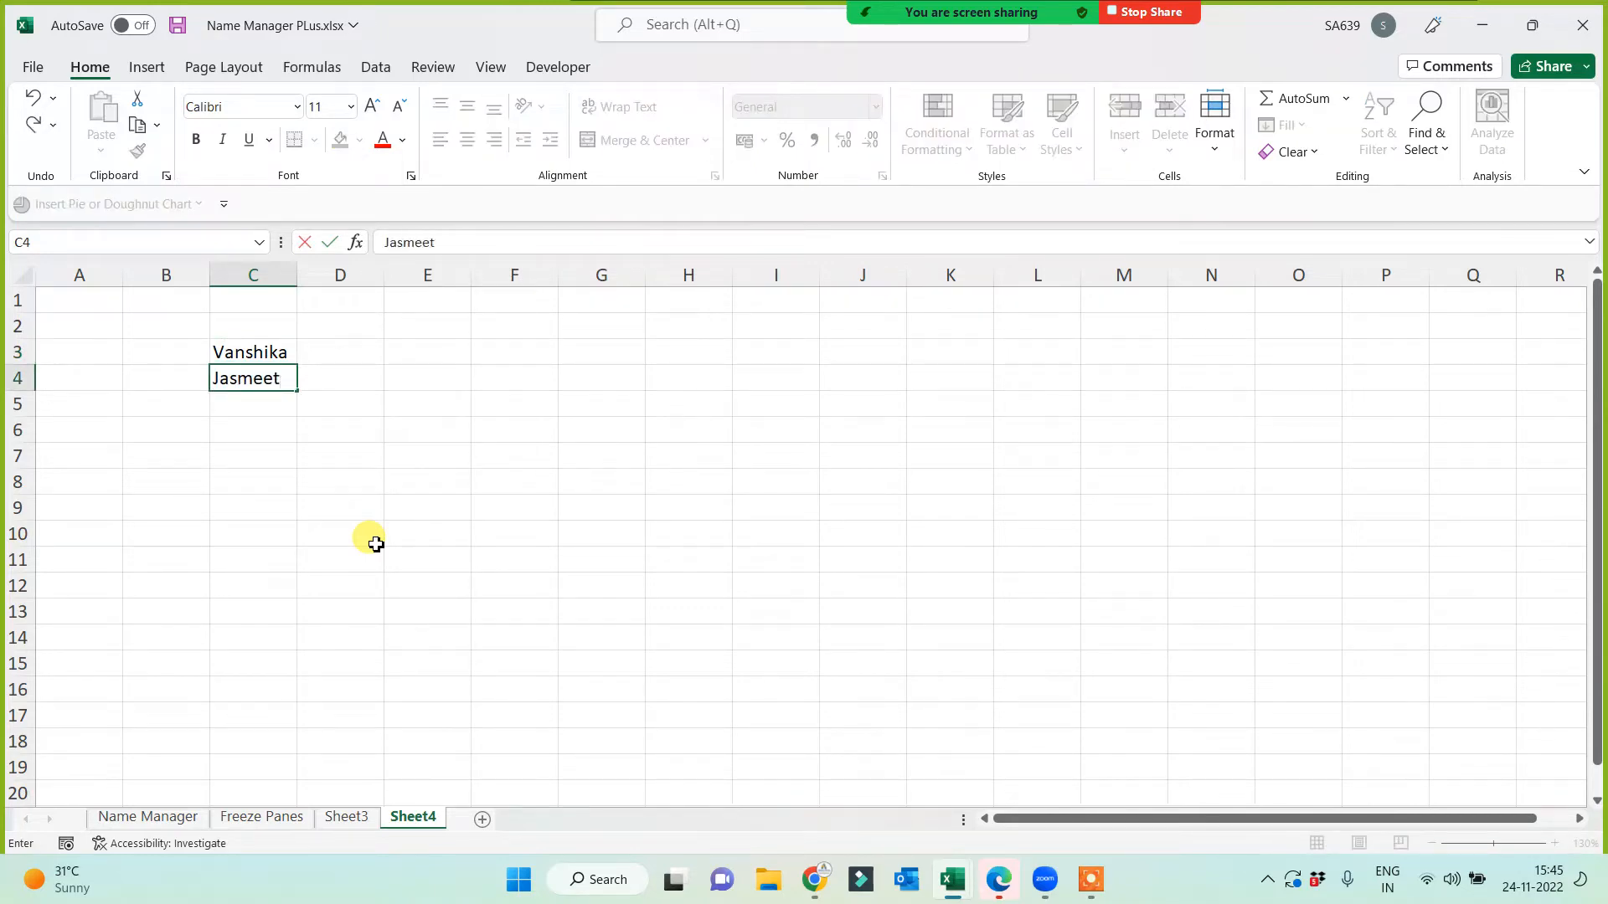
key(Return)
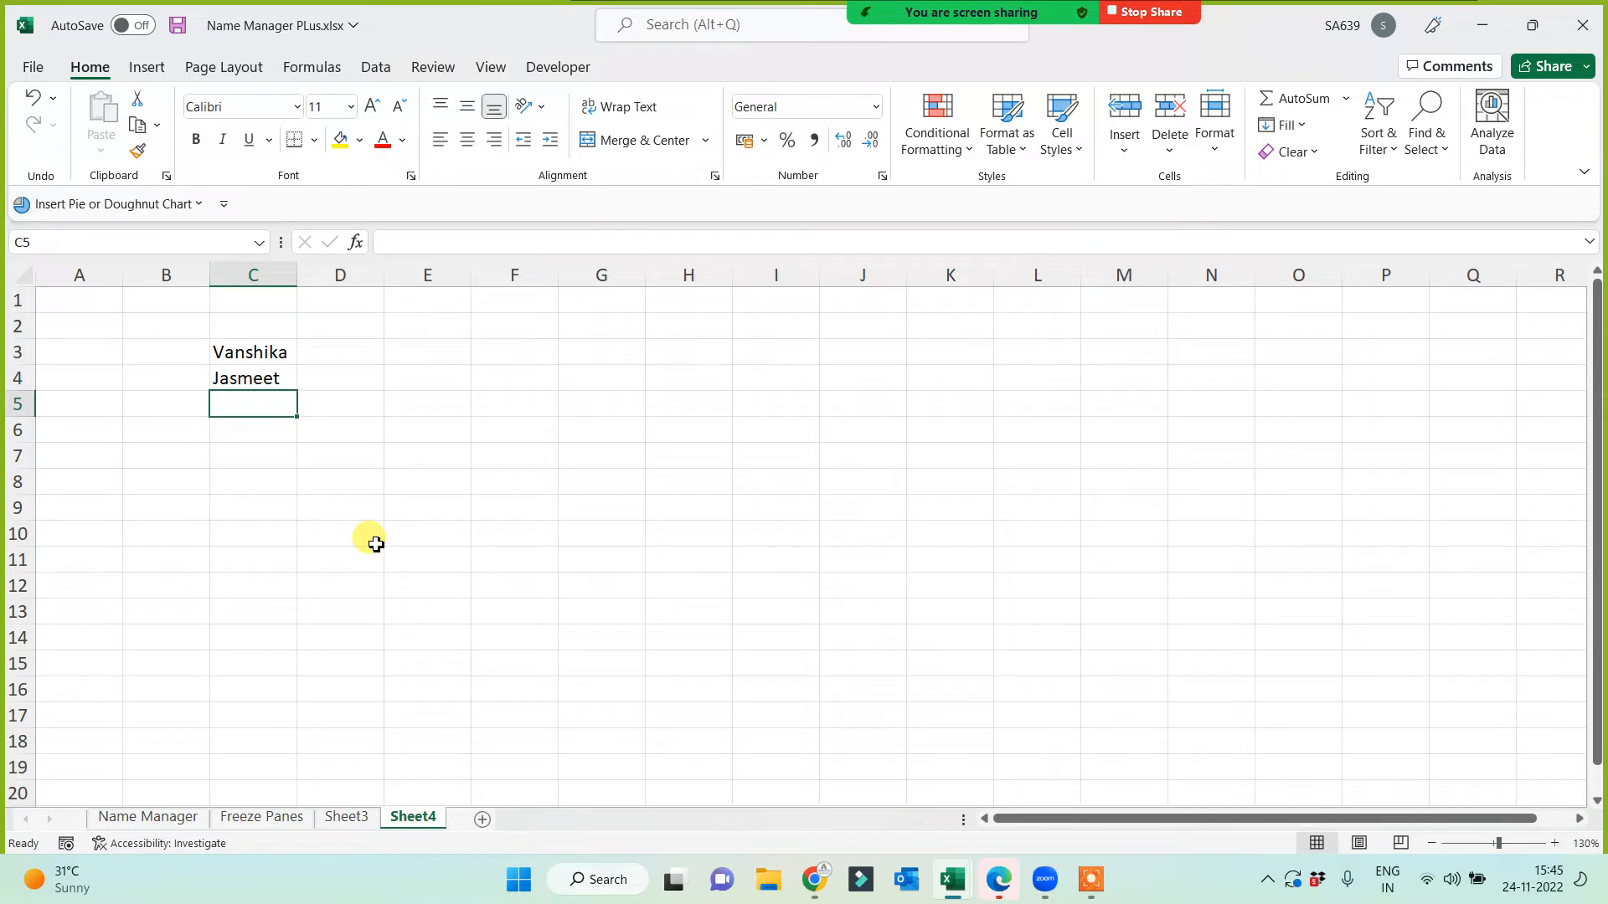
text(Mani)
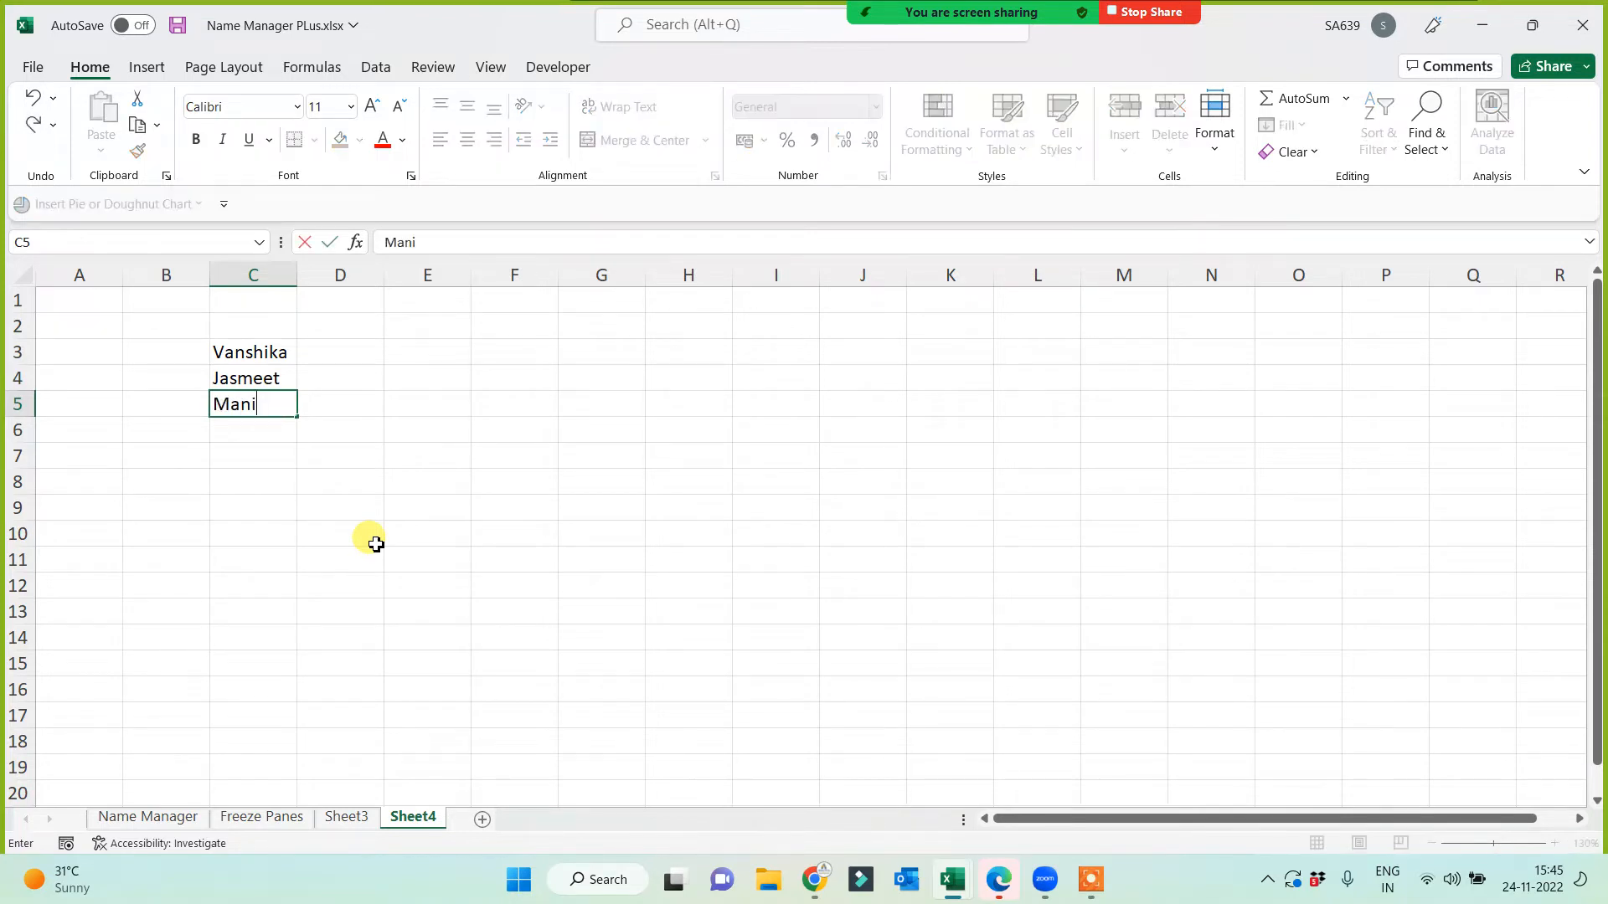
text(sha)
key(Return)
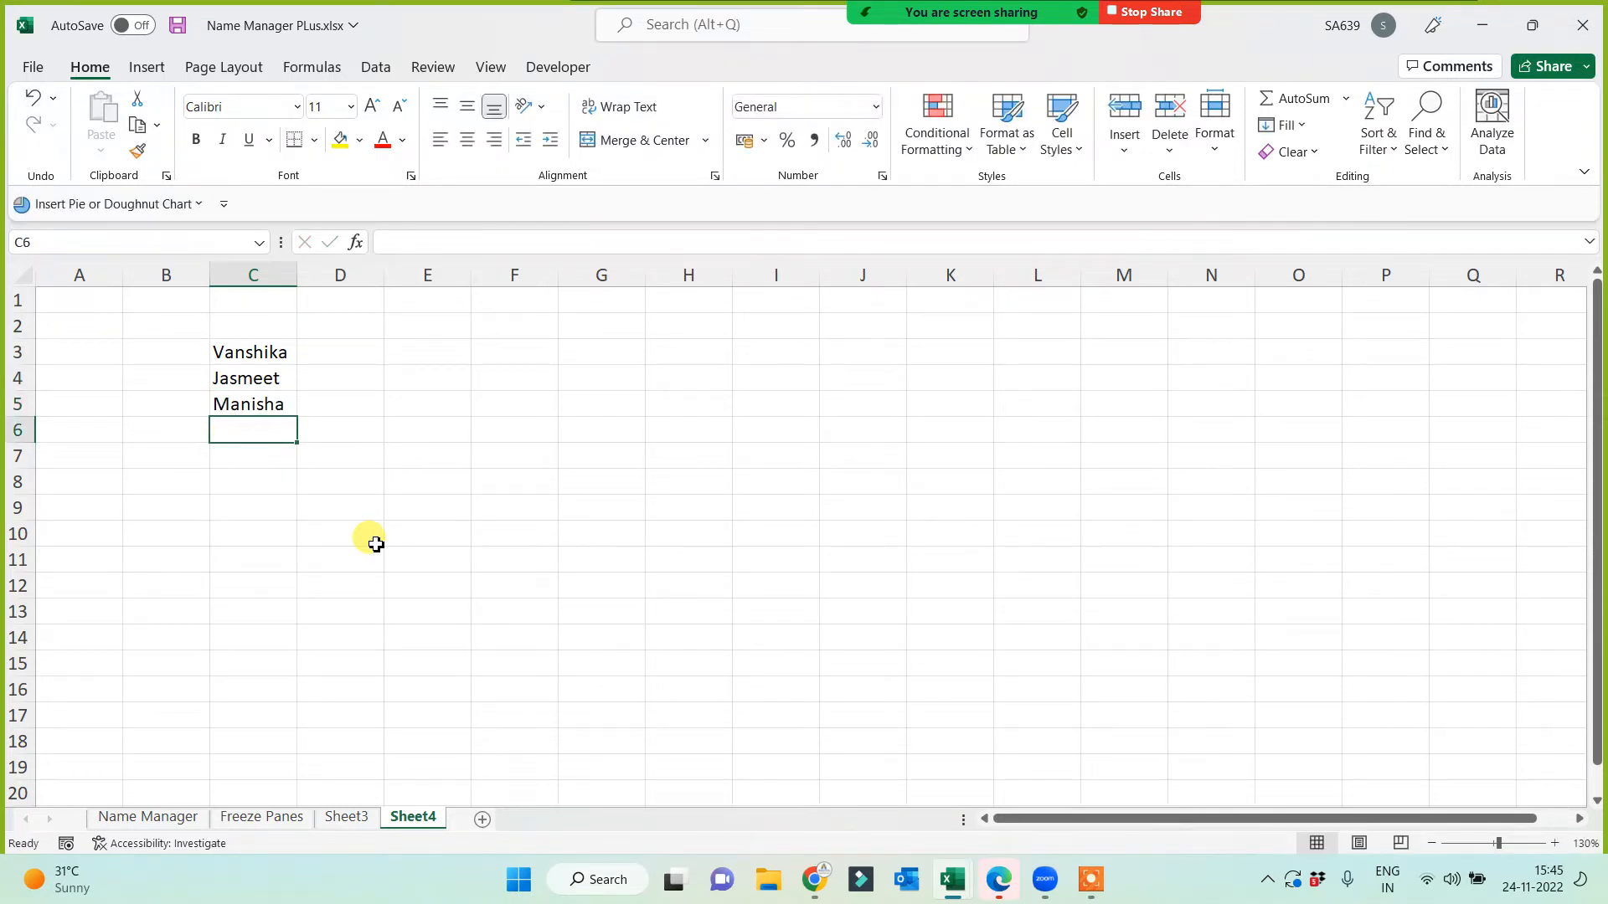
Step: Enter three longer names with titles and surnames in C6:C8, overriding AutoComplete
text(V)
key(BackSpace)
key(BackSpace)
text(Ms Vansh)
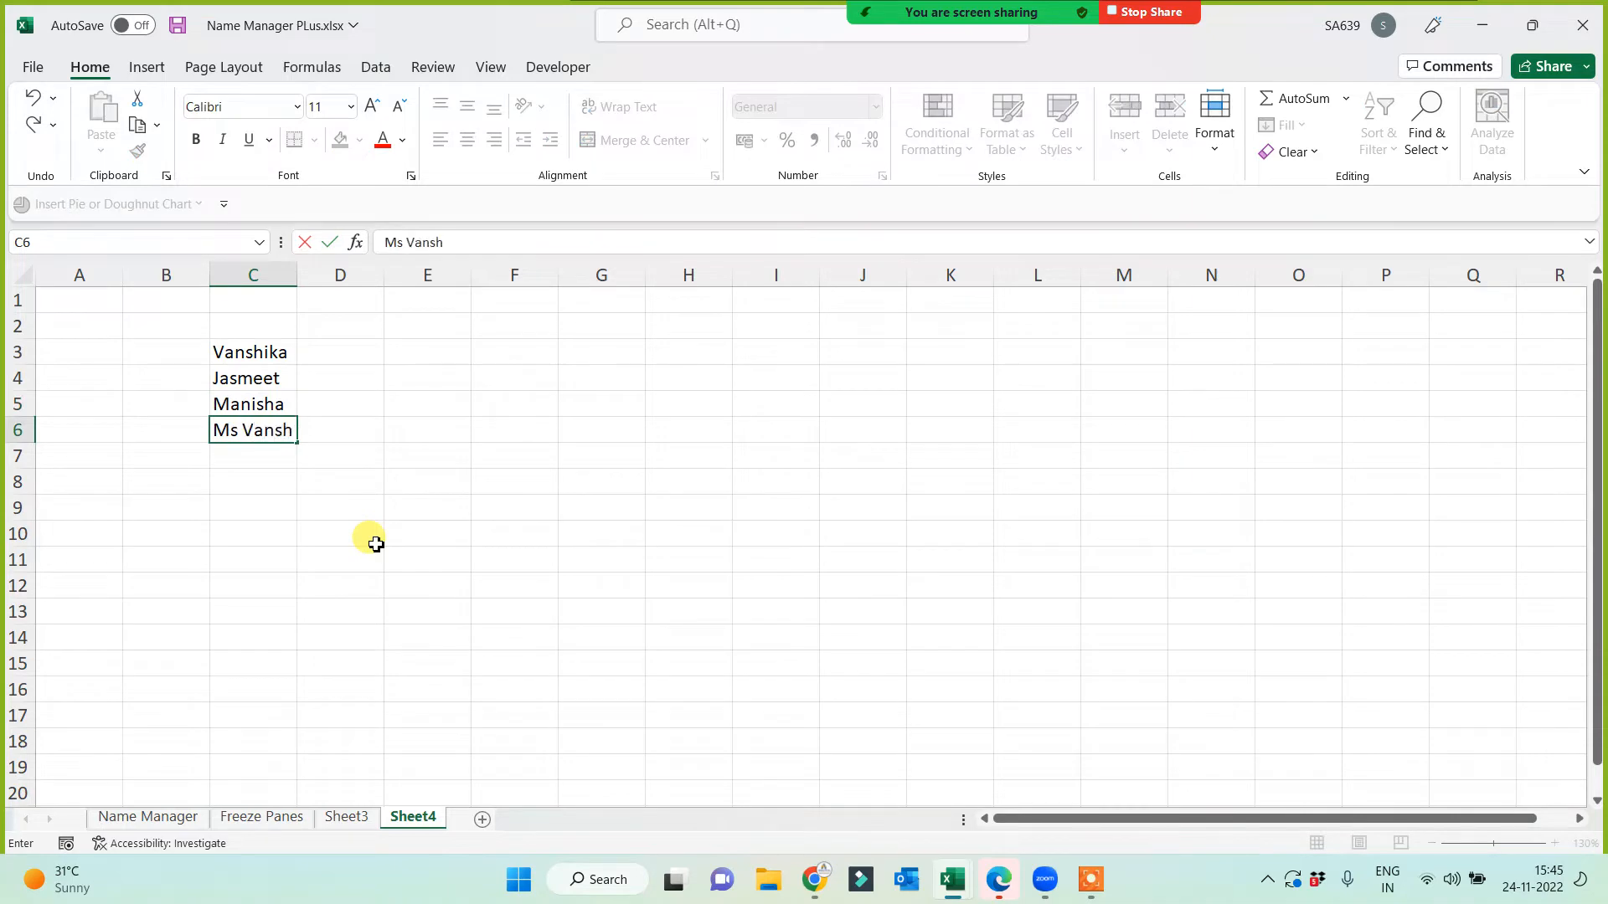
text(ika)
key(Return)
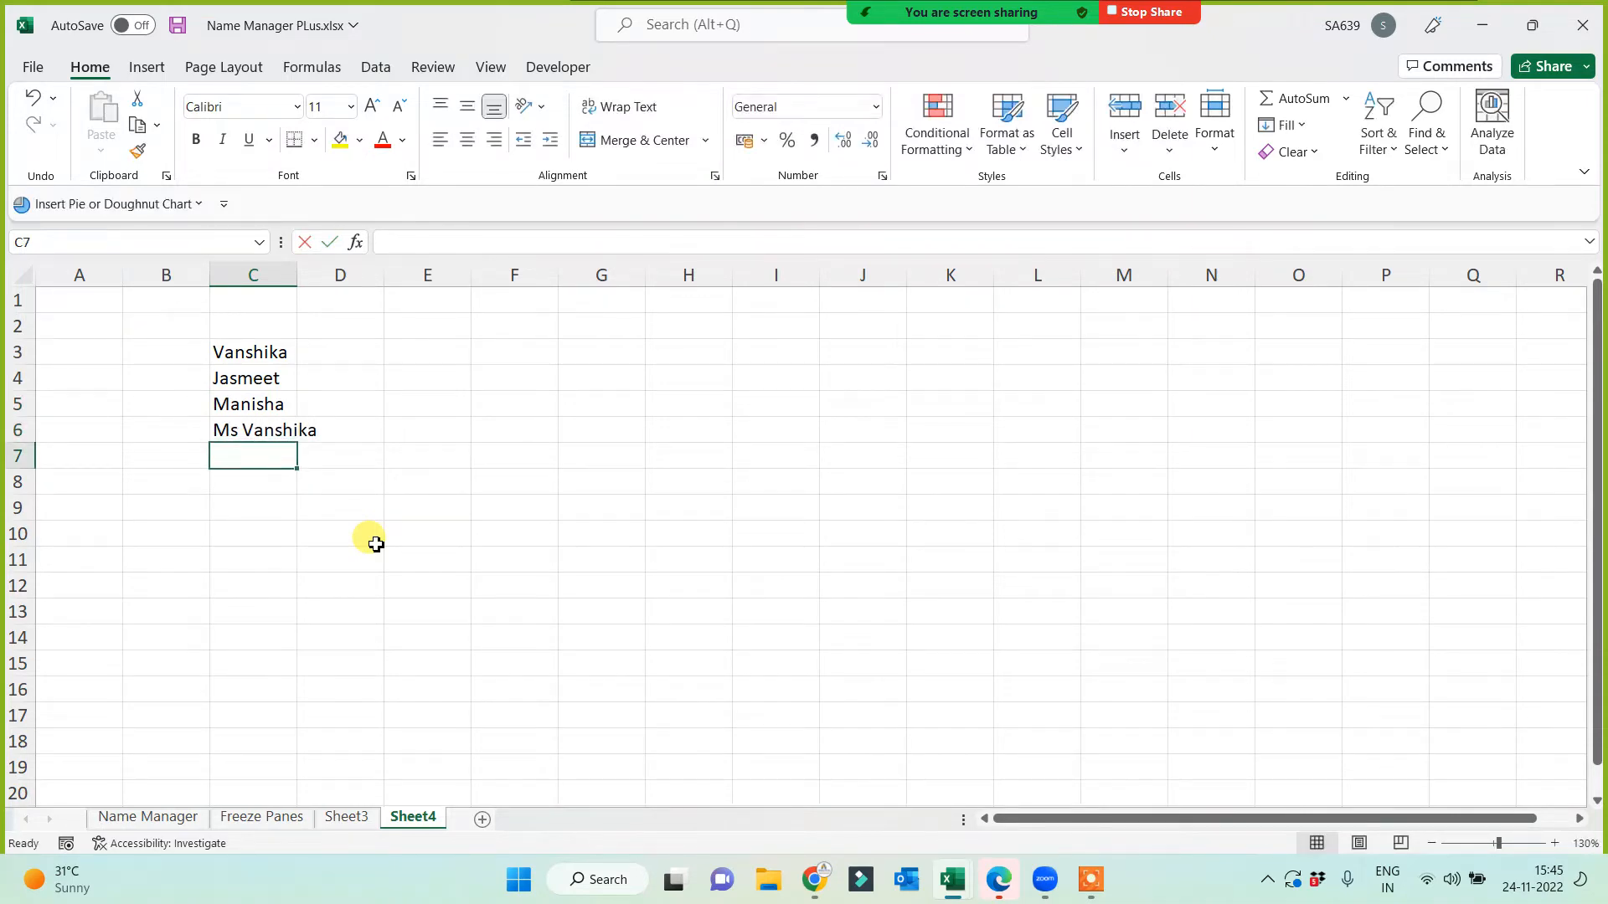
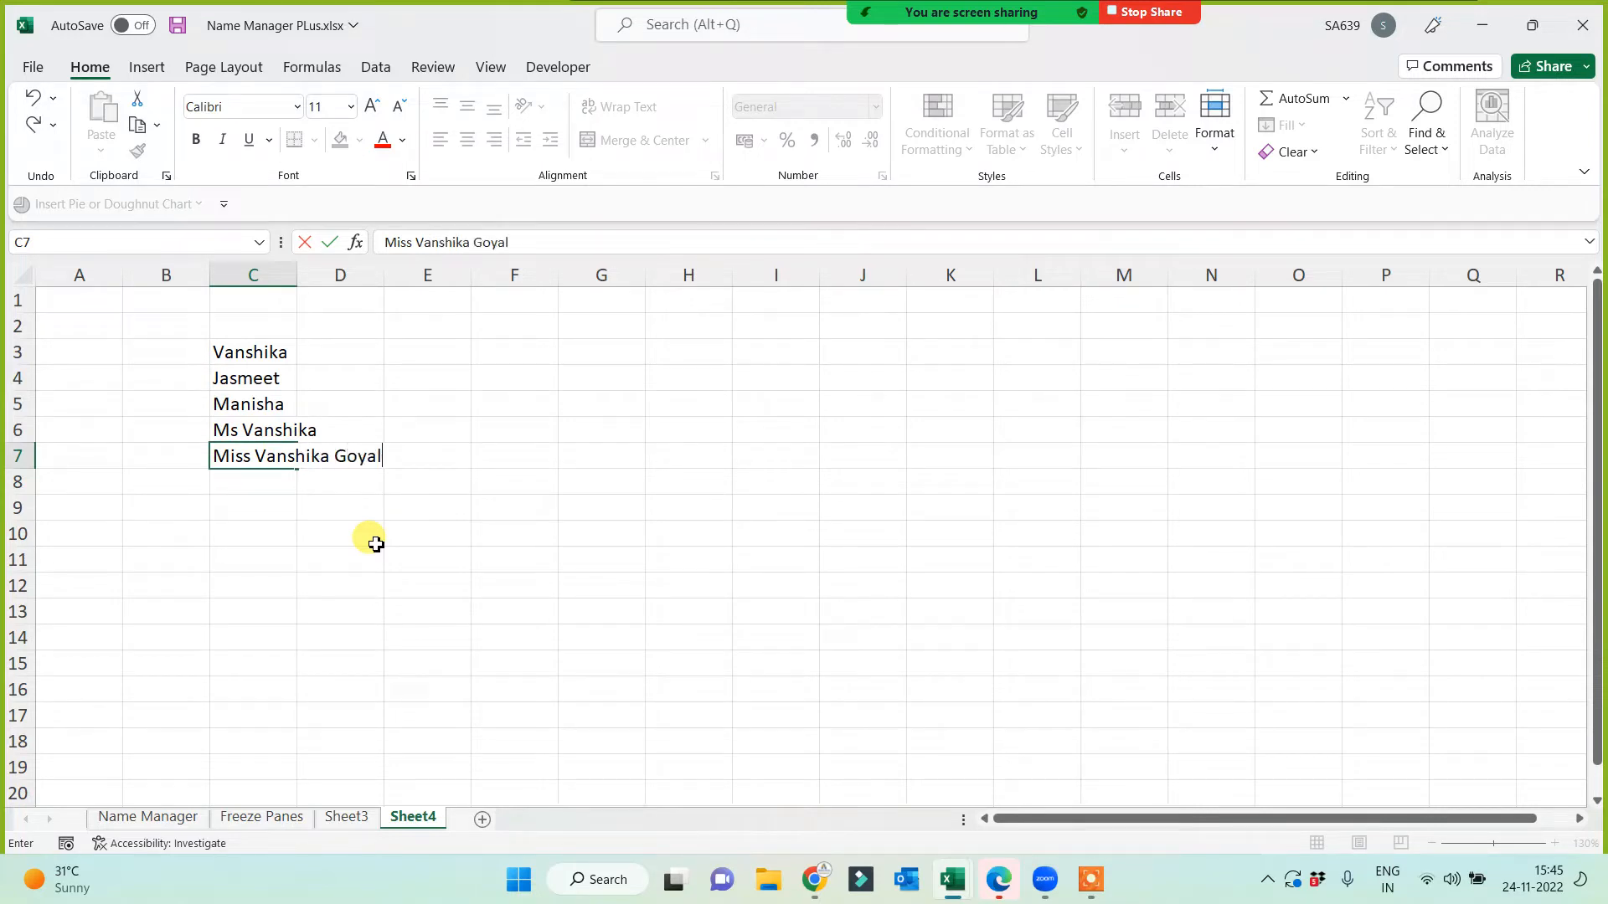
key(Return)
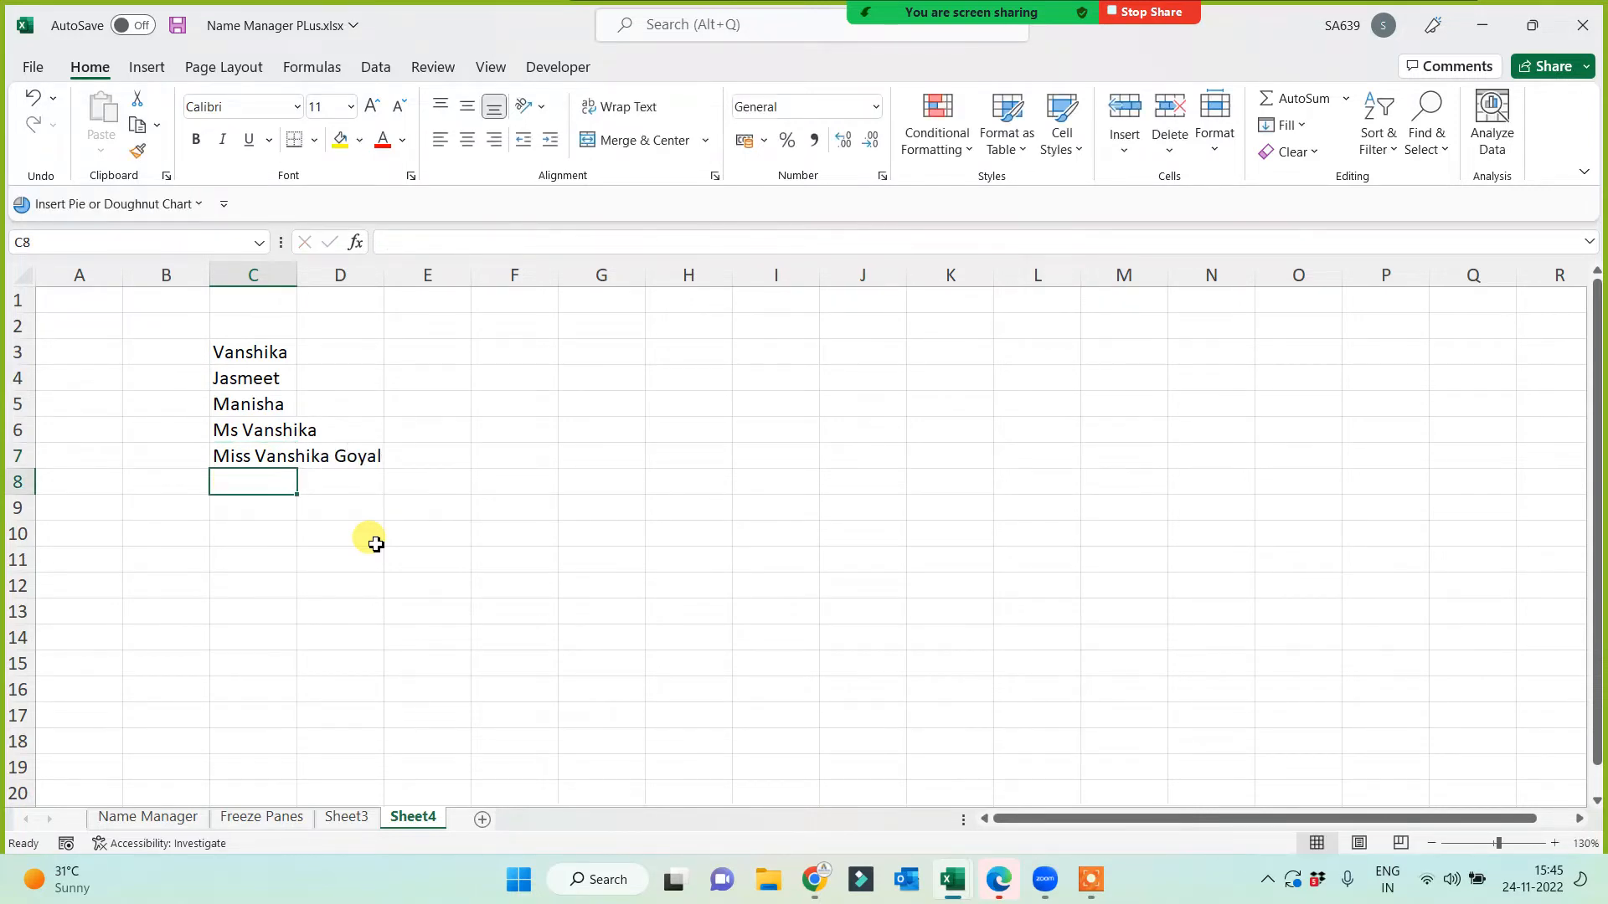
text(Miss Vans)
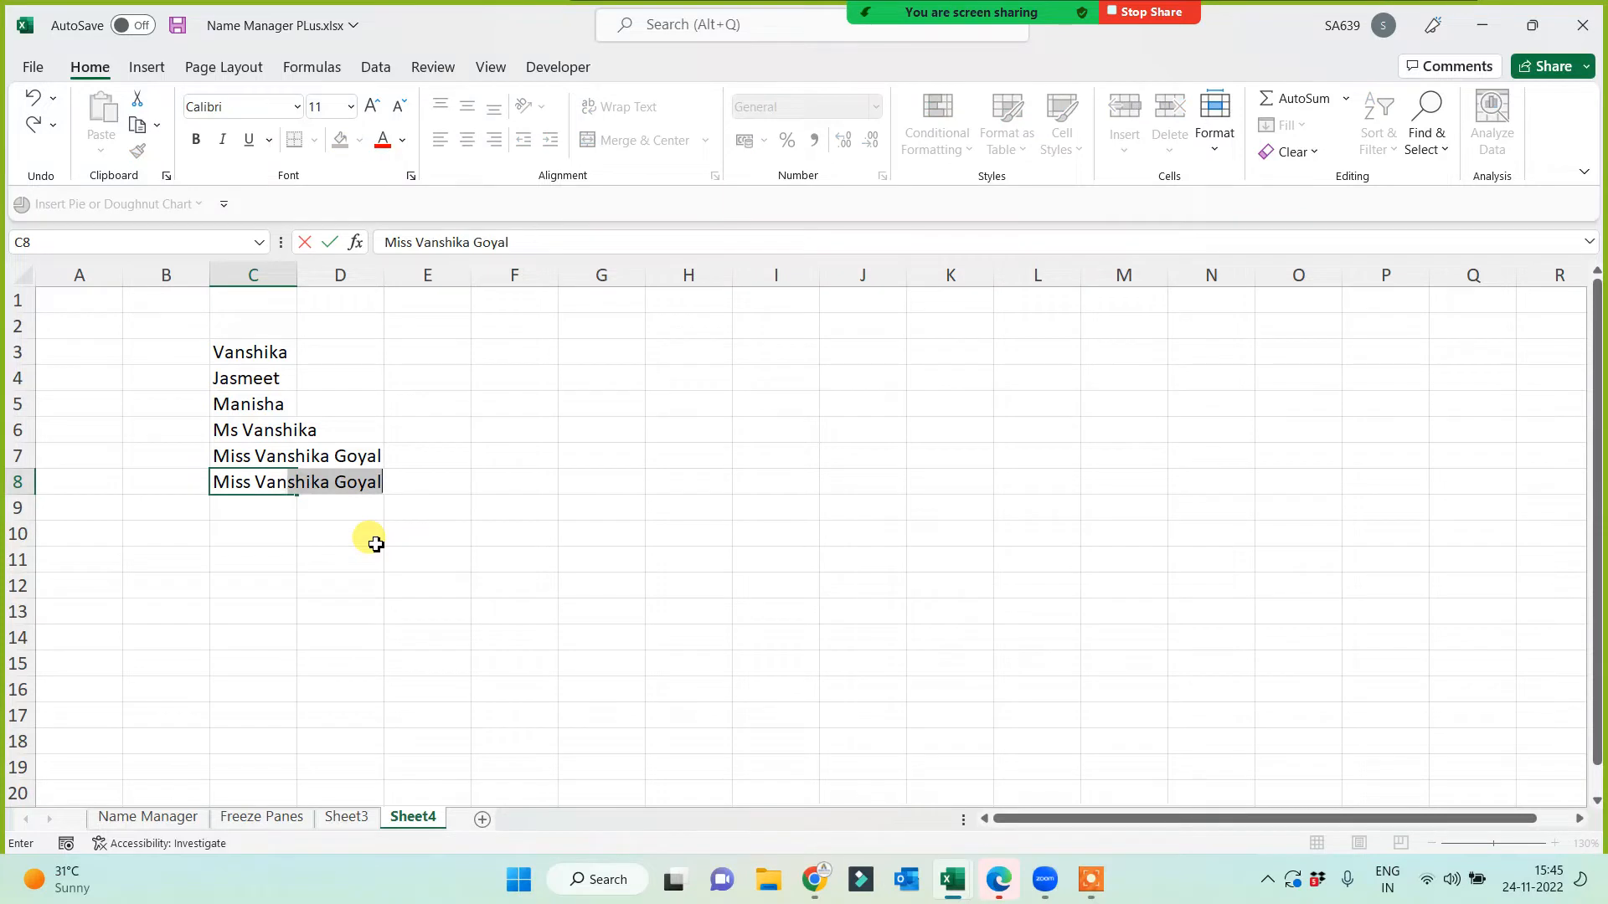
text(hika Goy)
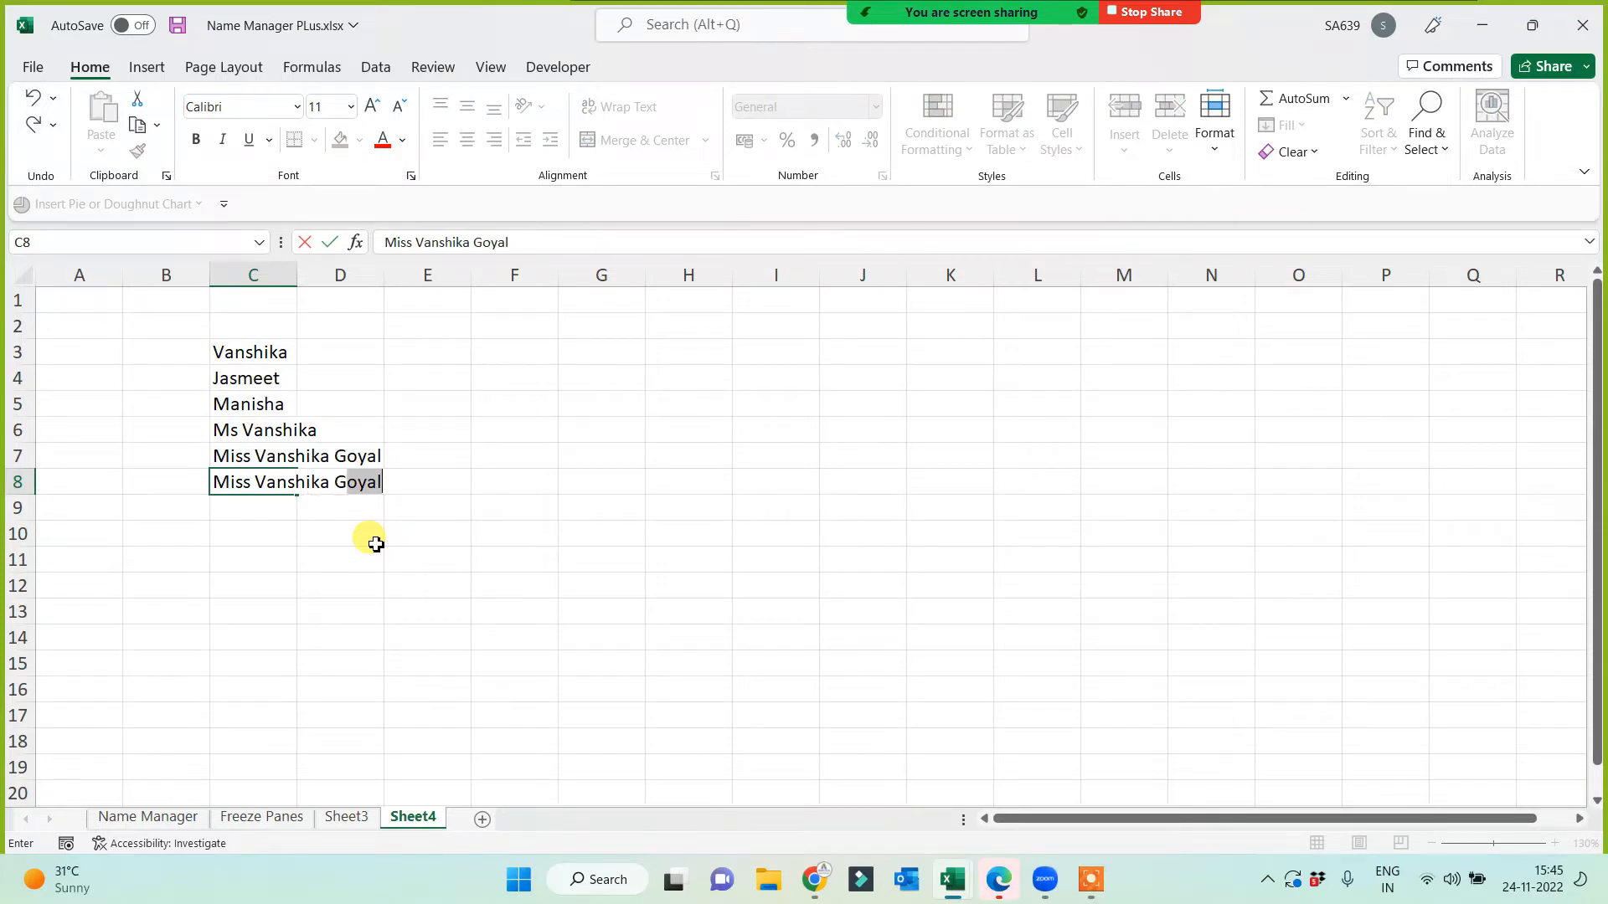
key(BackSpace)
key(BackSpace)
key(BackSpace)
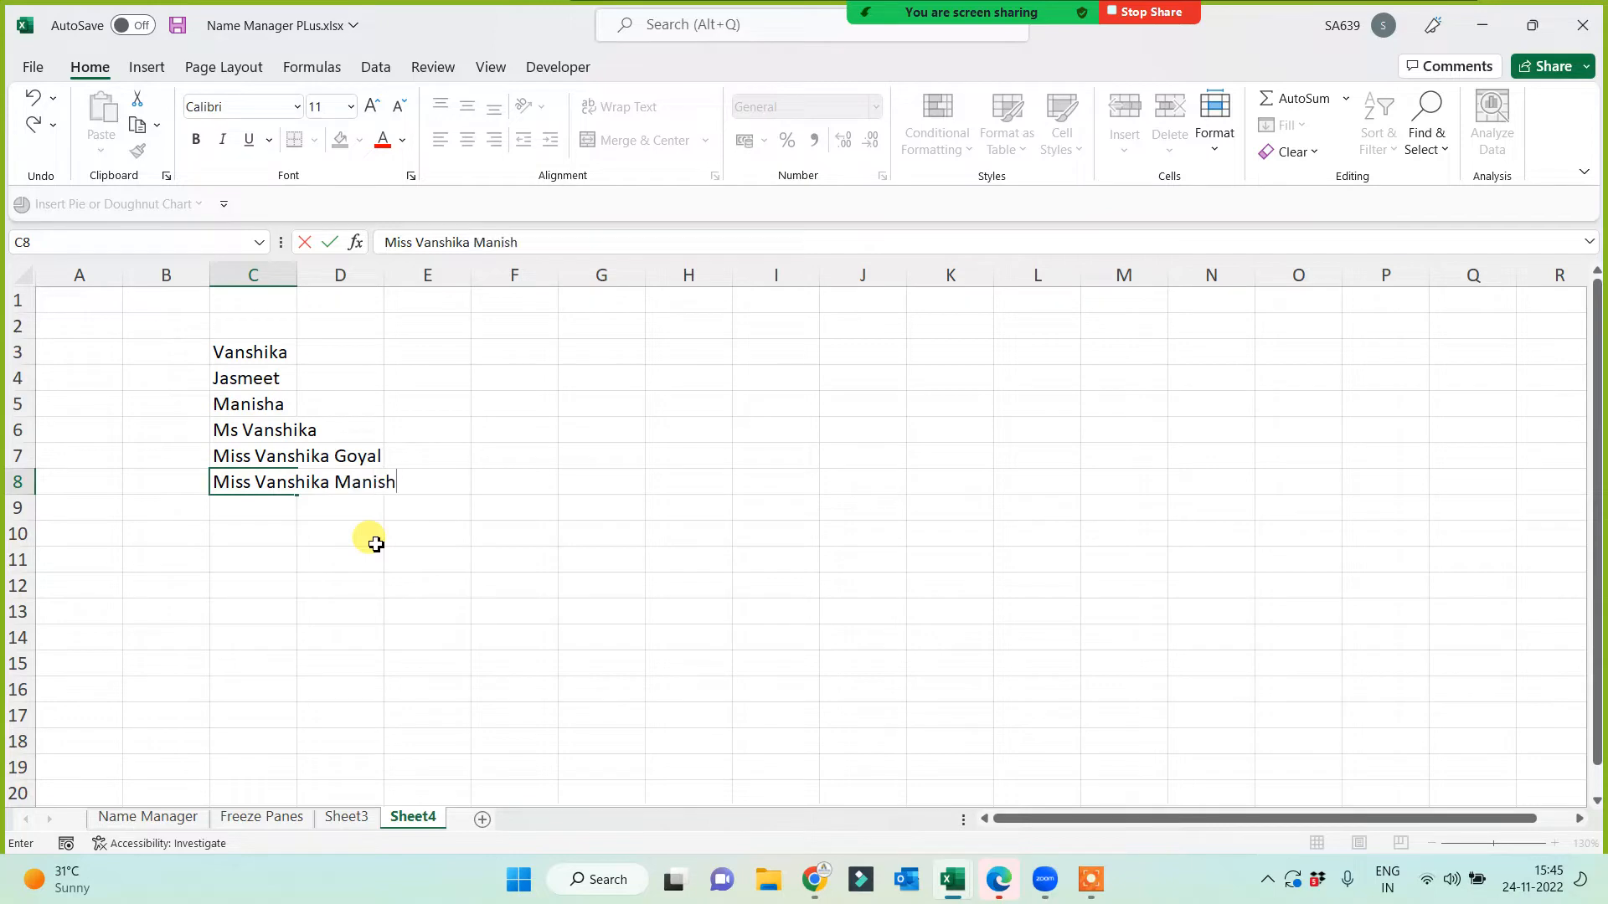
key(Return)
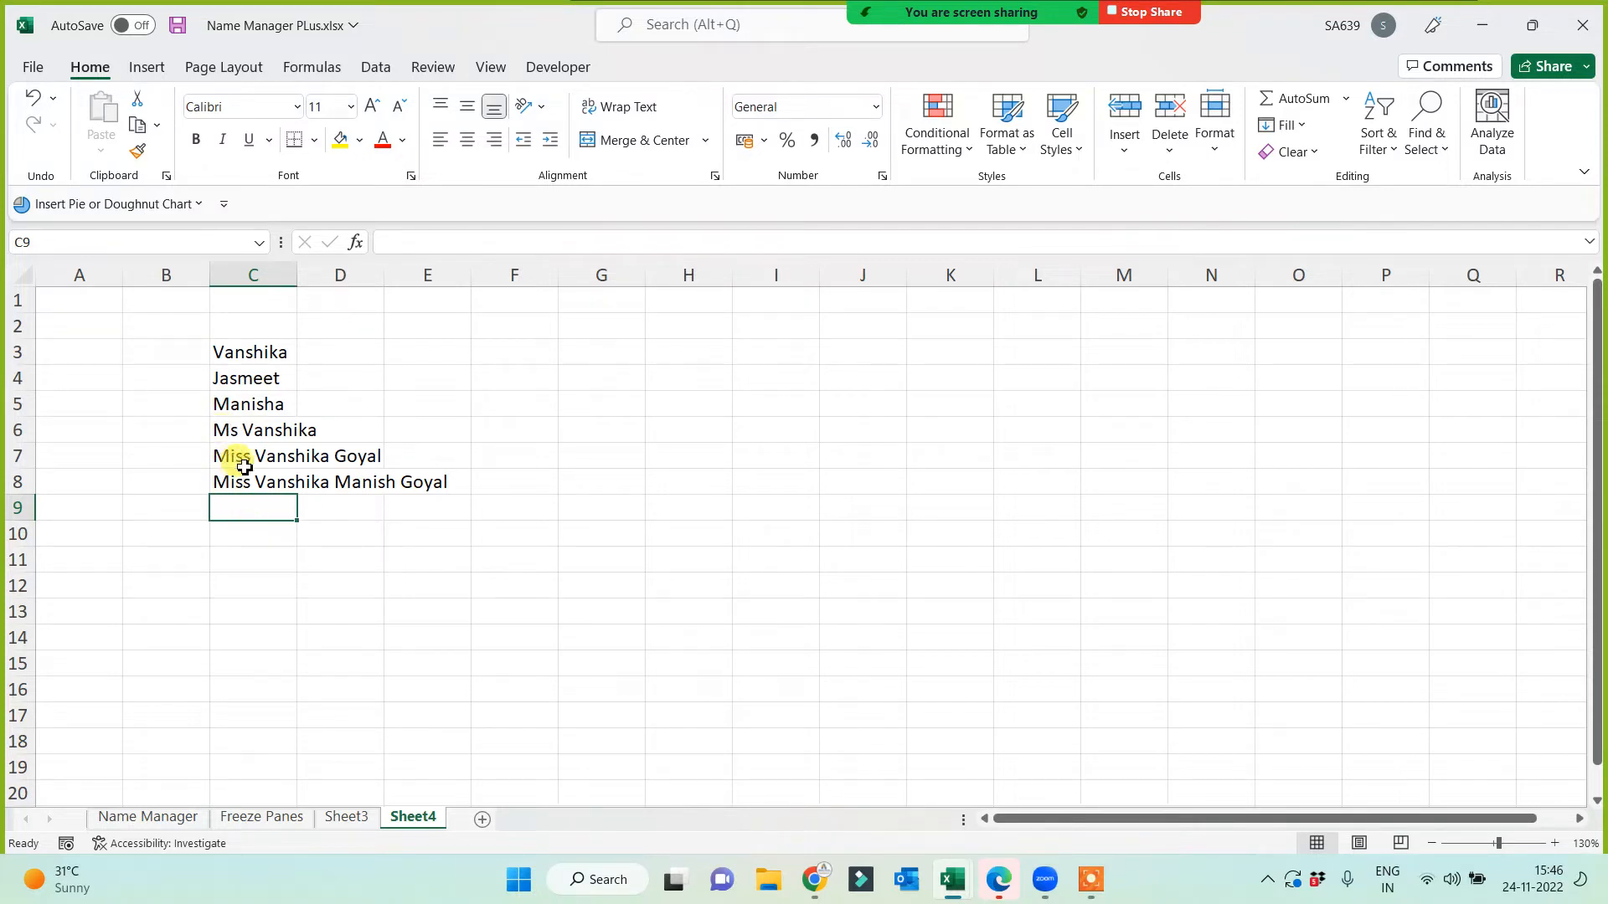
Step: Autofit column C to its longest name and change the C8 title from Miss to Mrs
double_click(297, 274)
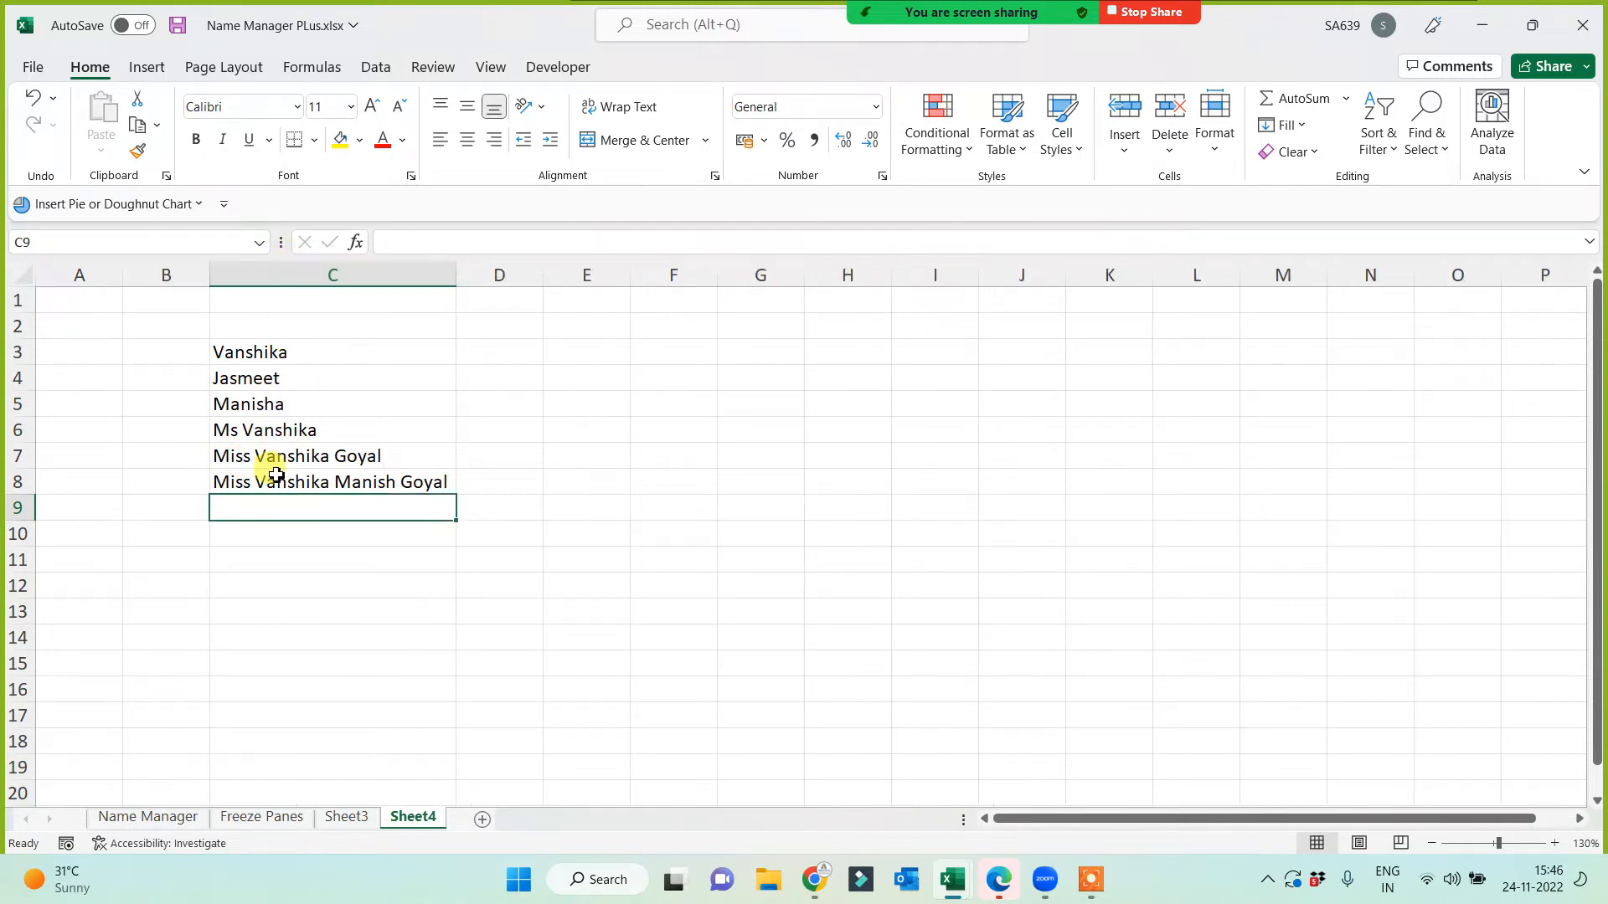
click(238, 484)
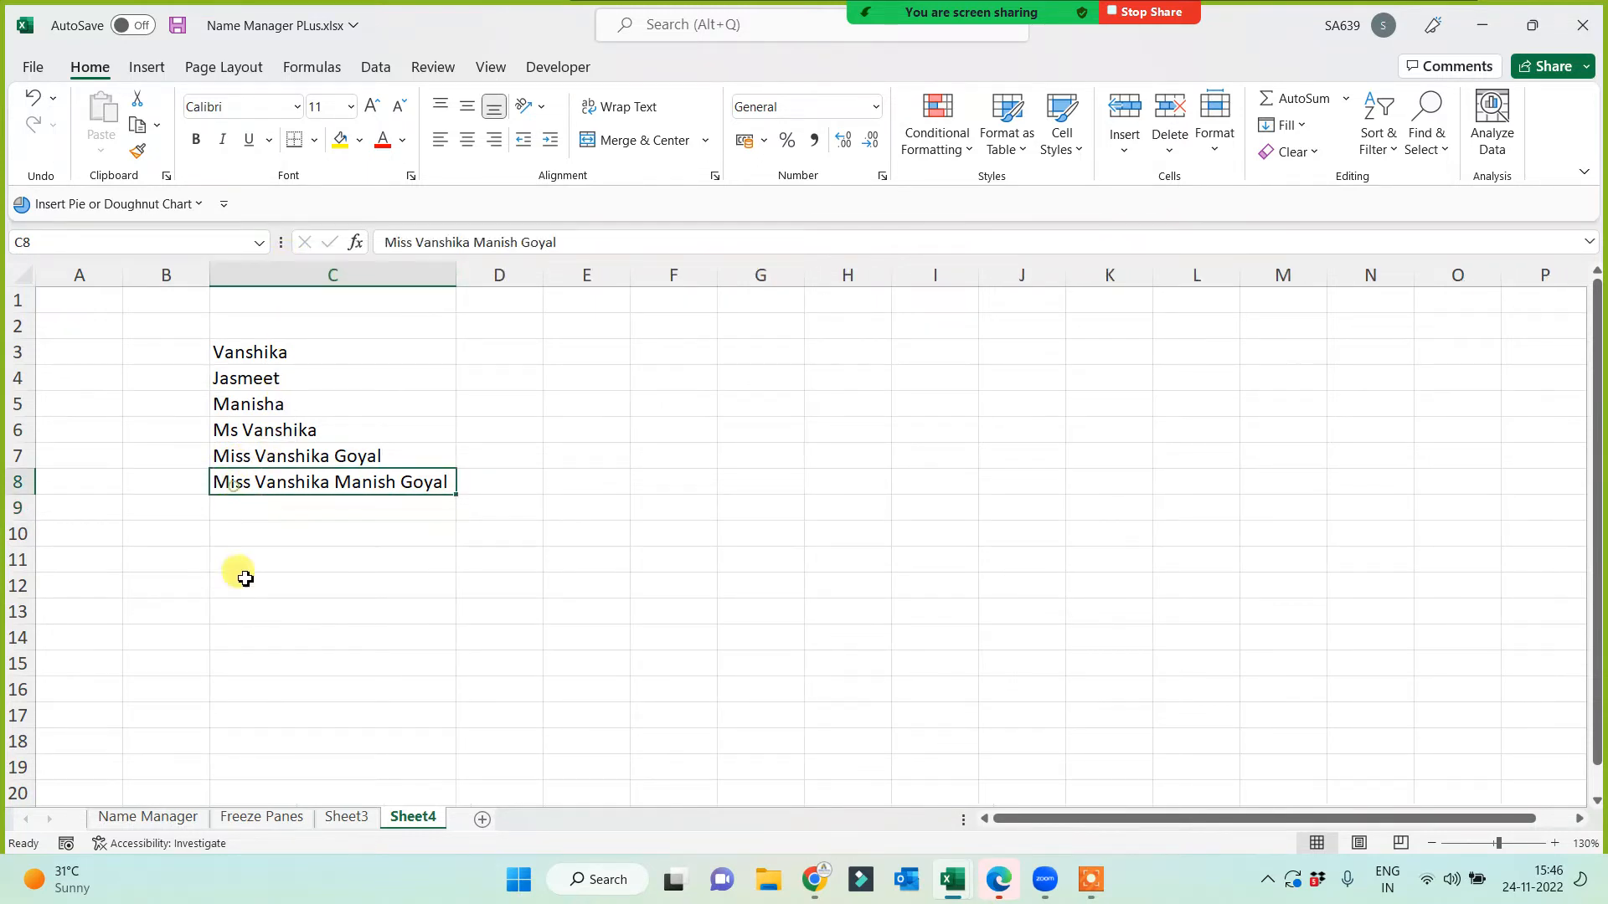
double_click(248, 481)
key(BackSpace)
key(BackSpace)
key(BackSpace)
text(rs)
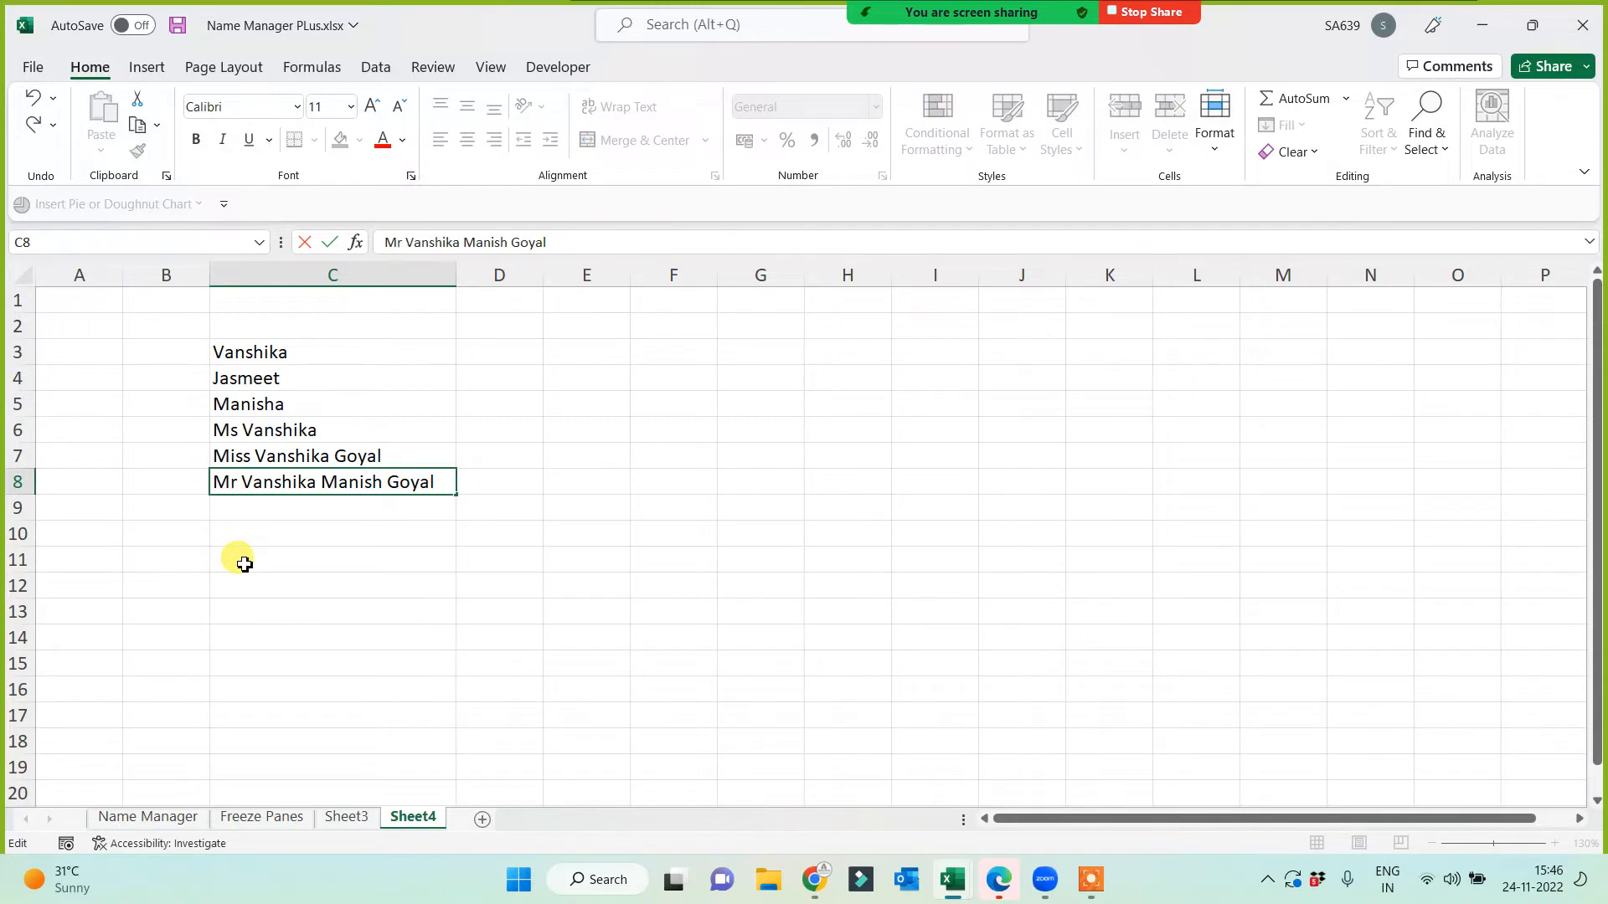
key(Return)
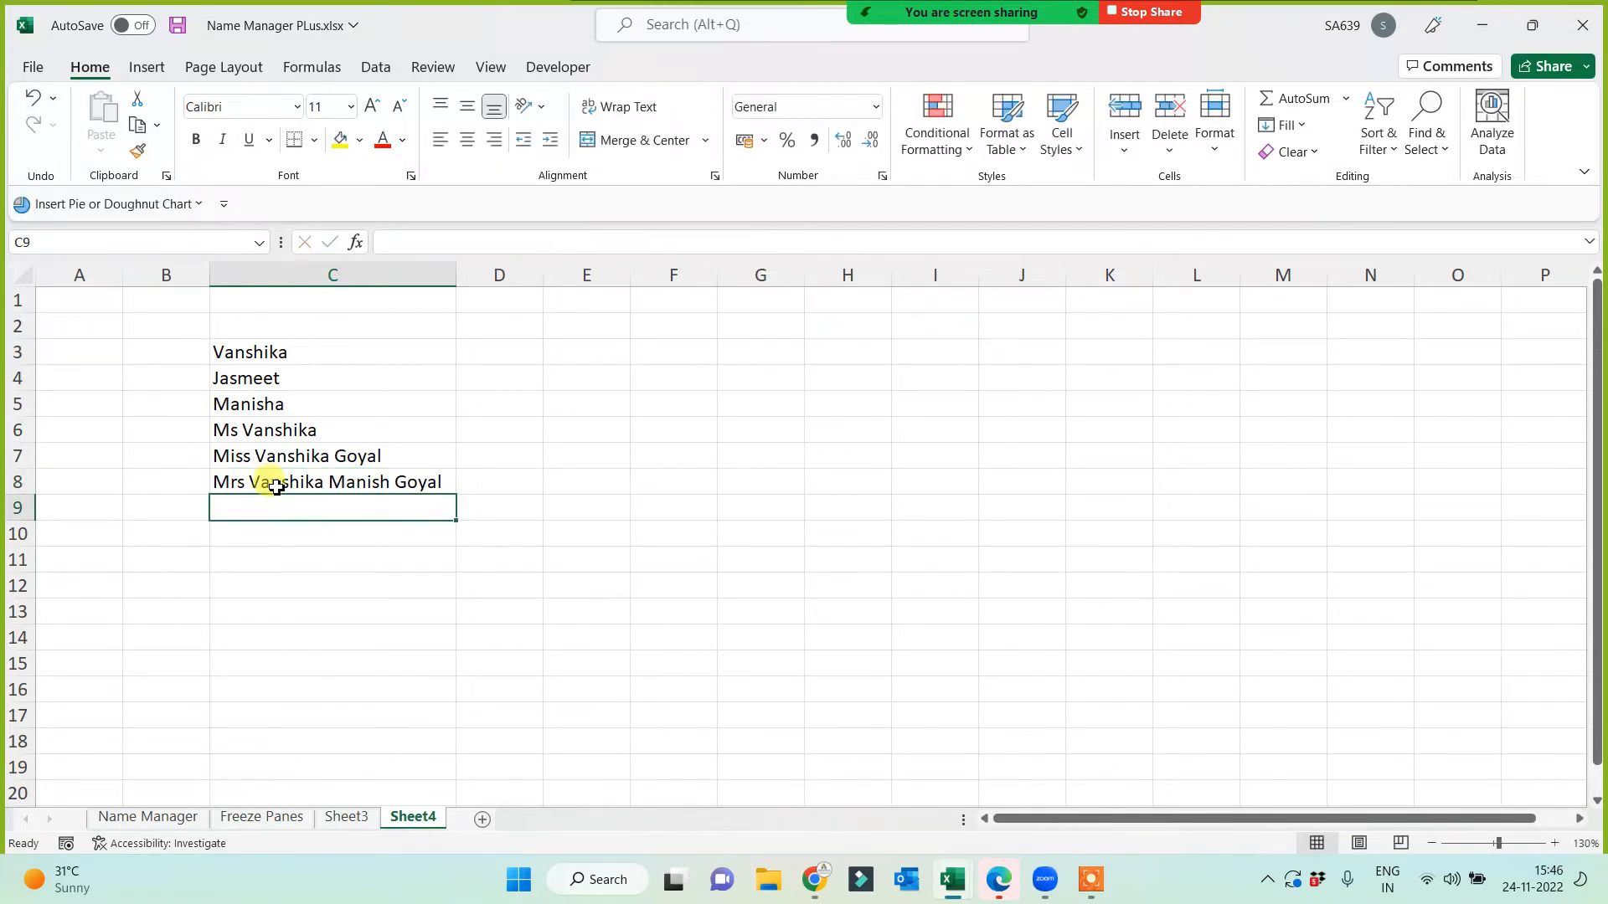
Step: Narrow column C to width 10.22 so the longer names spill into D and E
click(278, 486)
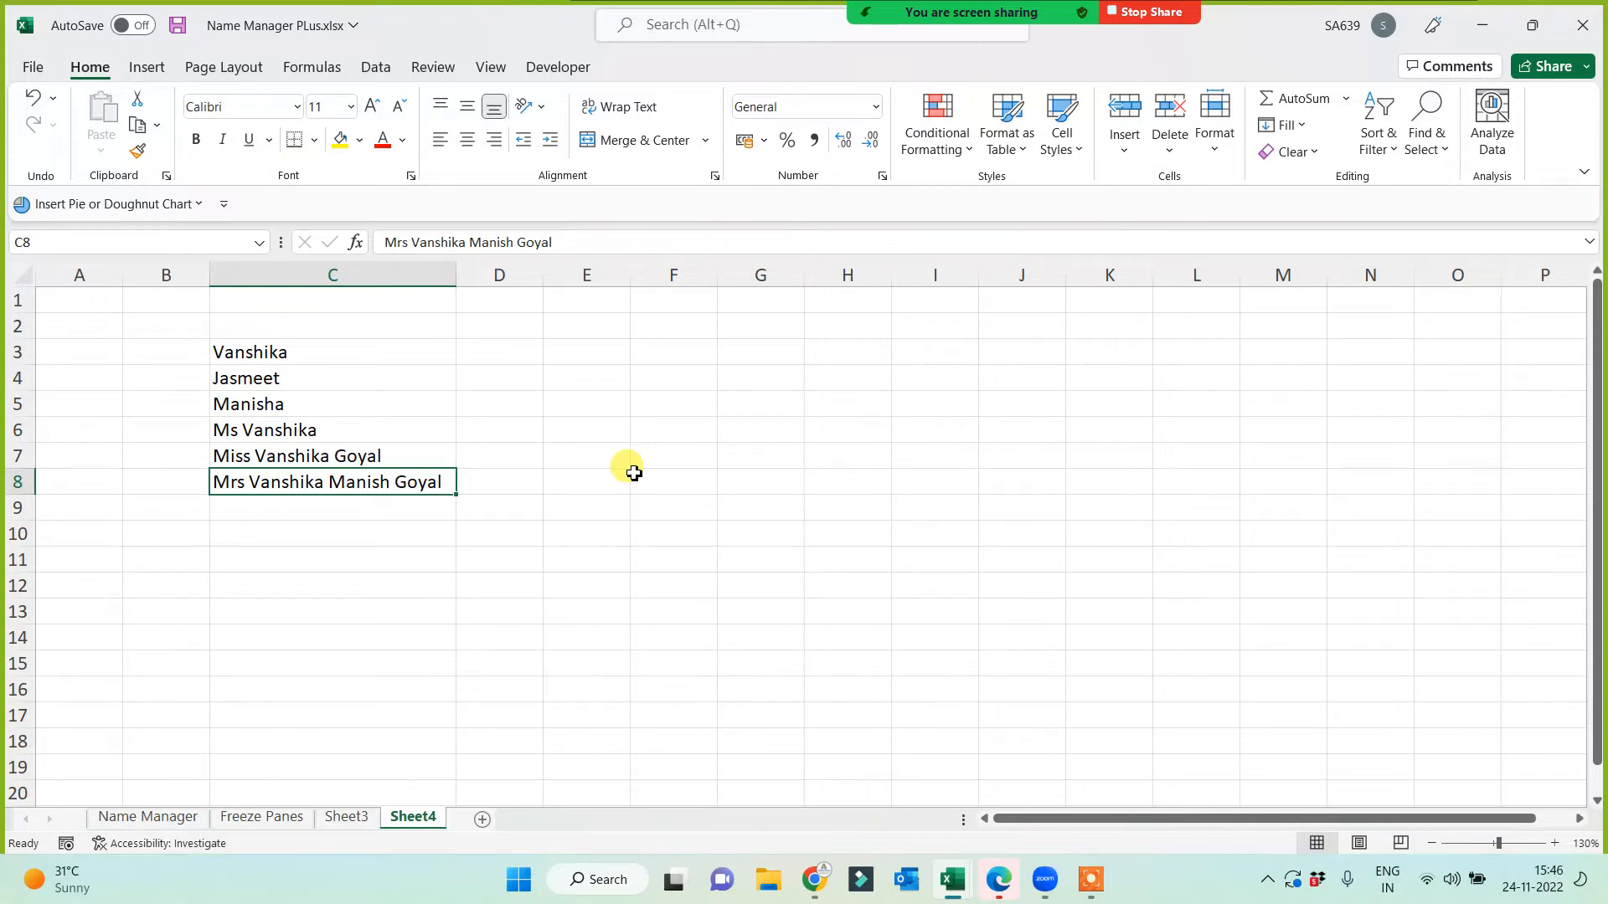
drag(287, 351, 302, 483)
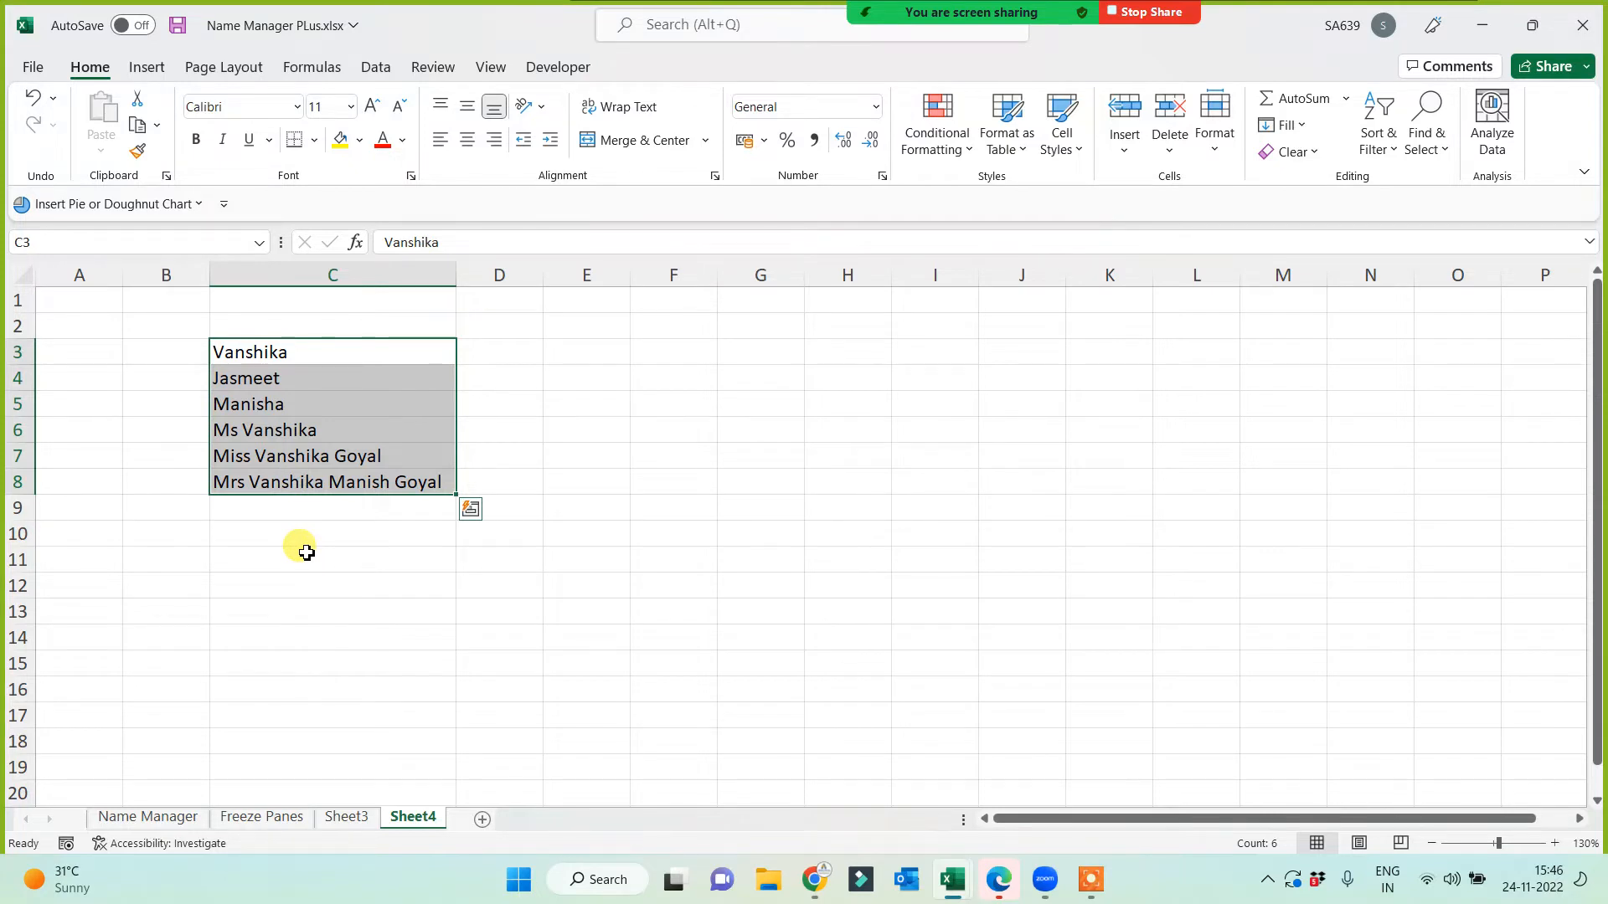
click(343, 540)
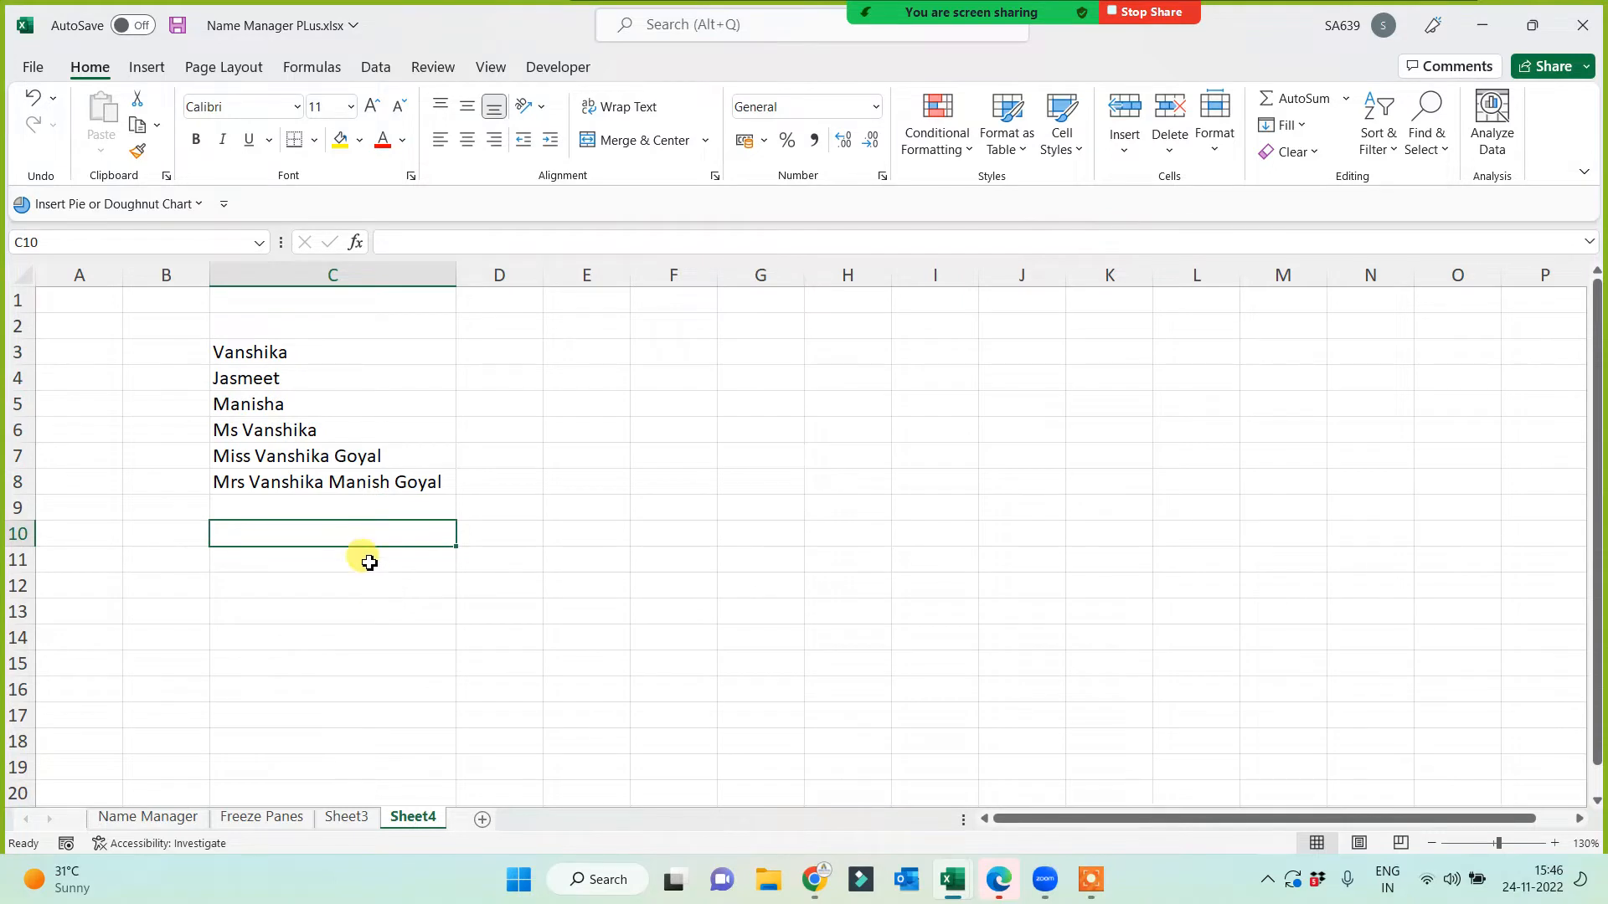
drag(316, 359, 311, 484)
click(293, 632)
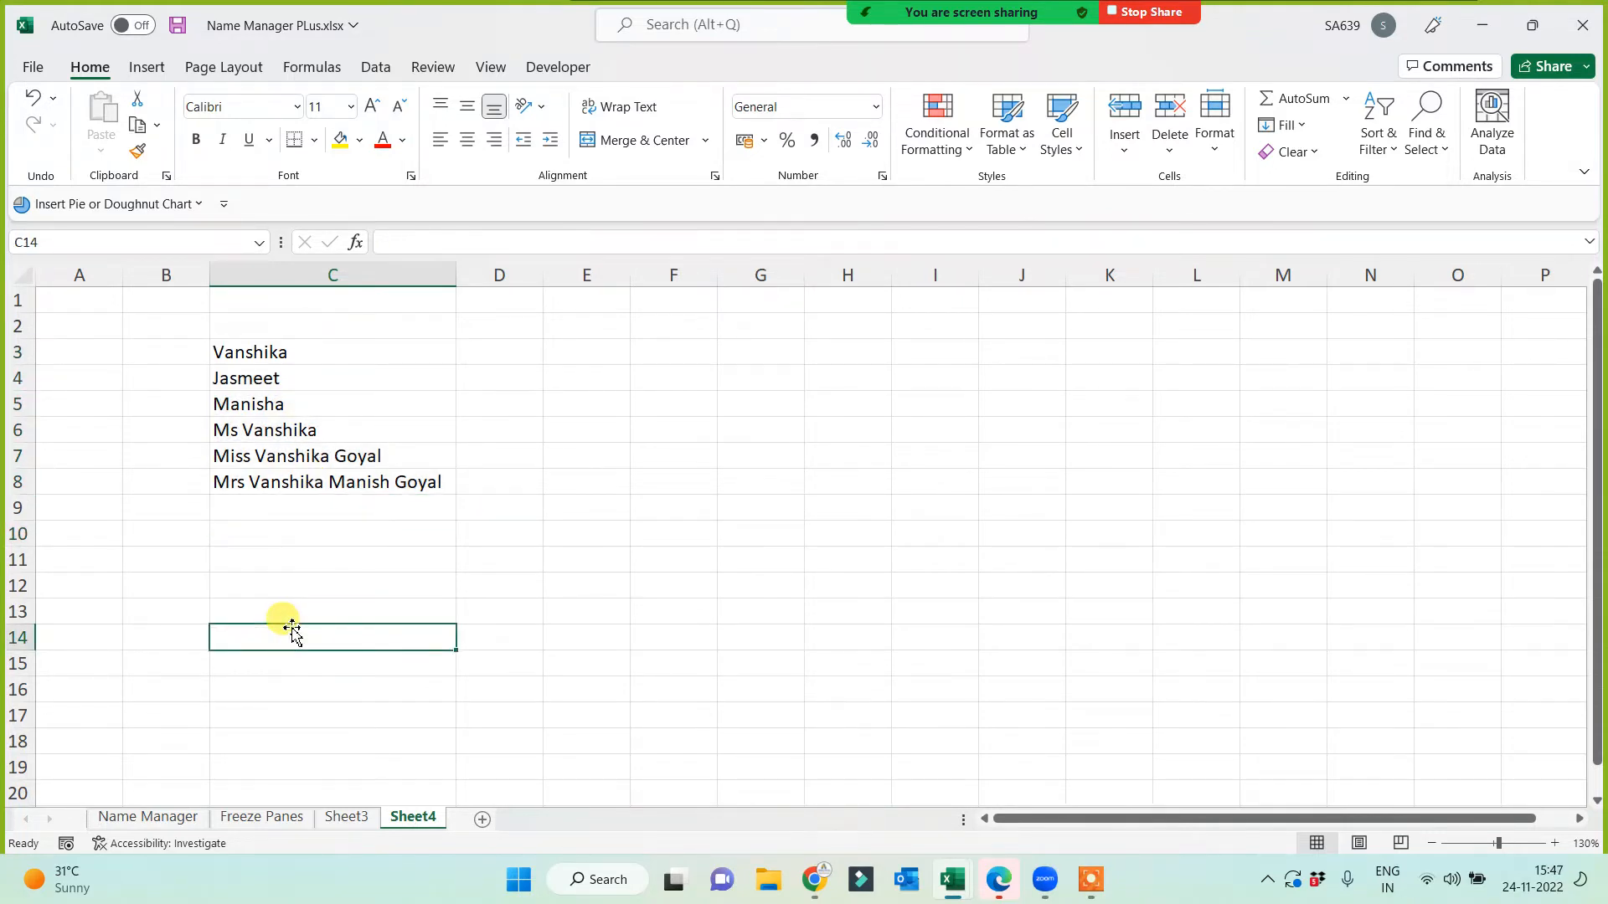
drag(276, 350, 286, 406)
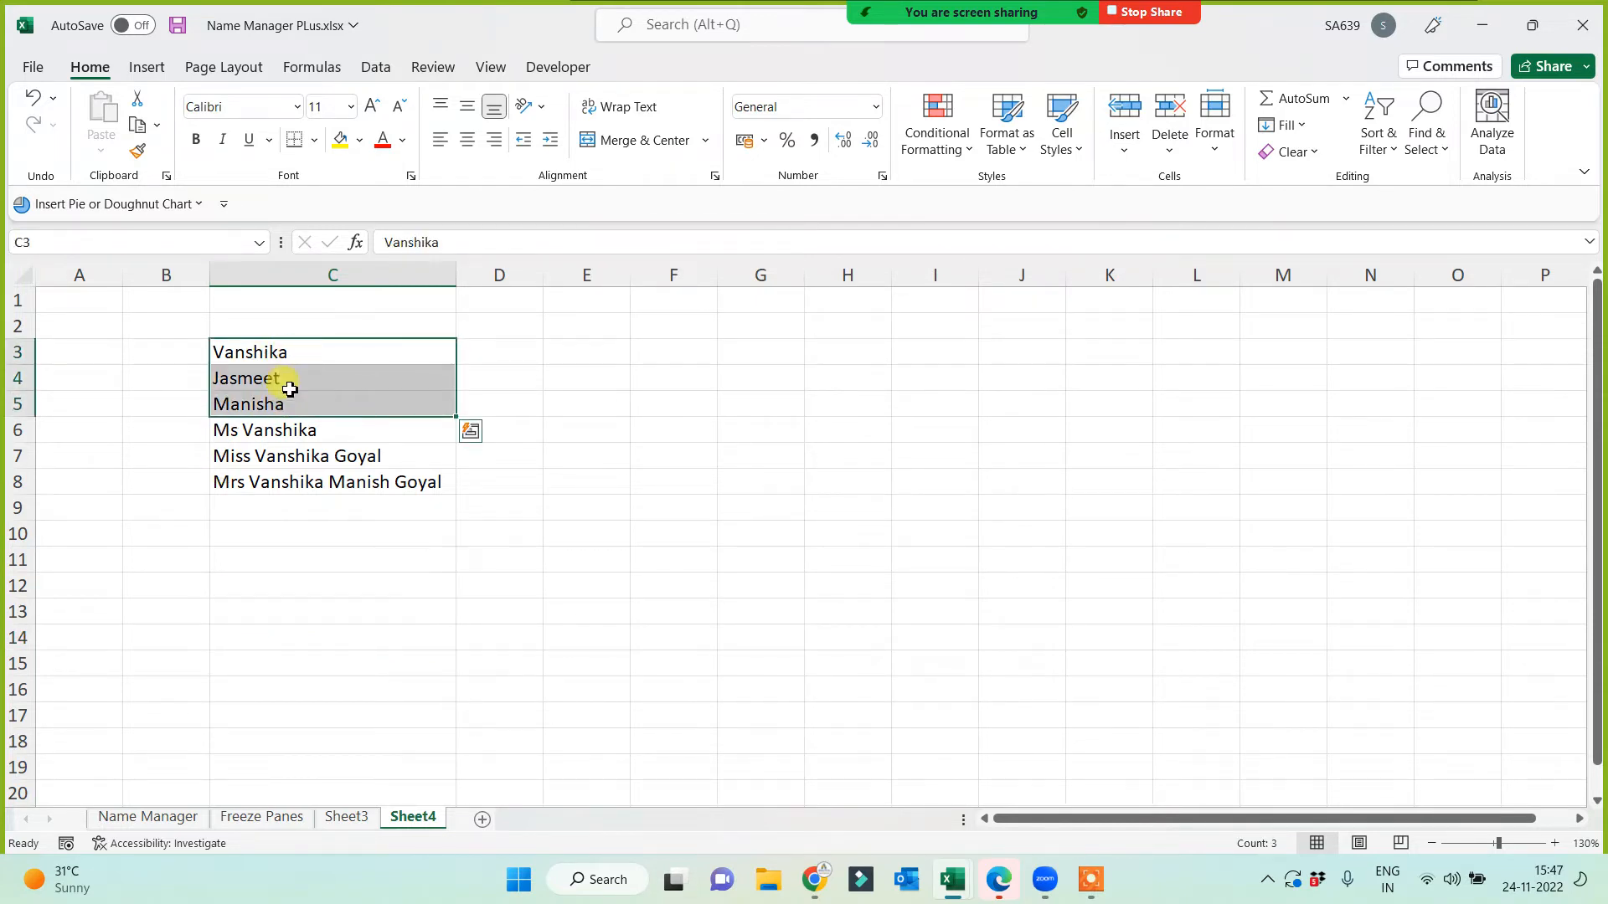
click(280, 431)
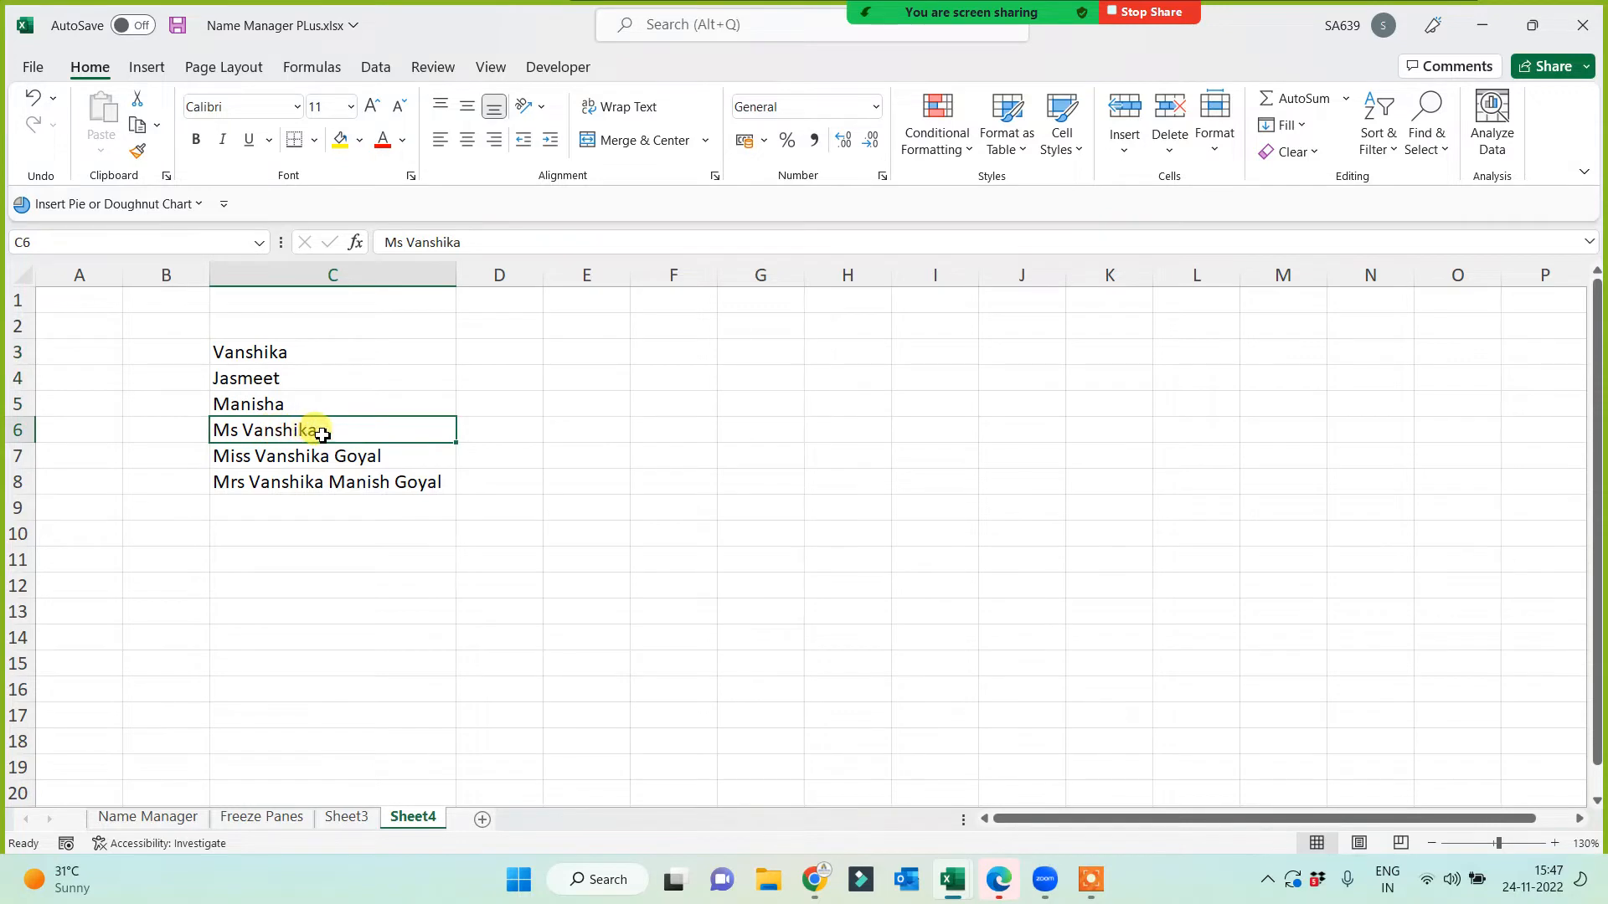
click(309, 456)
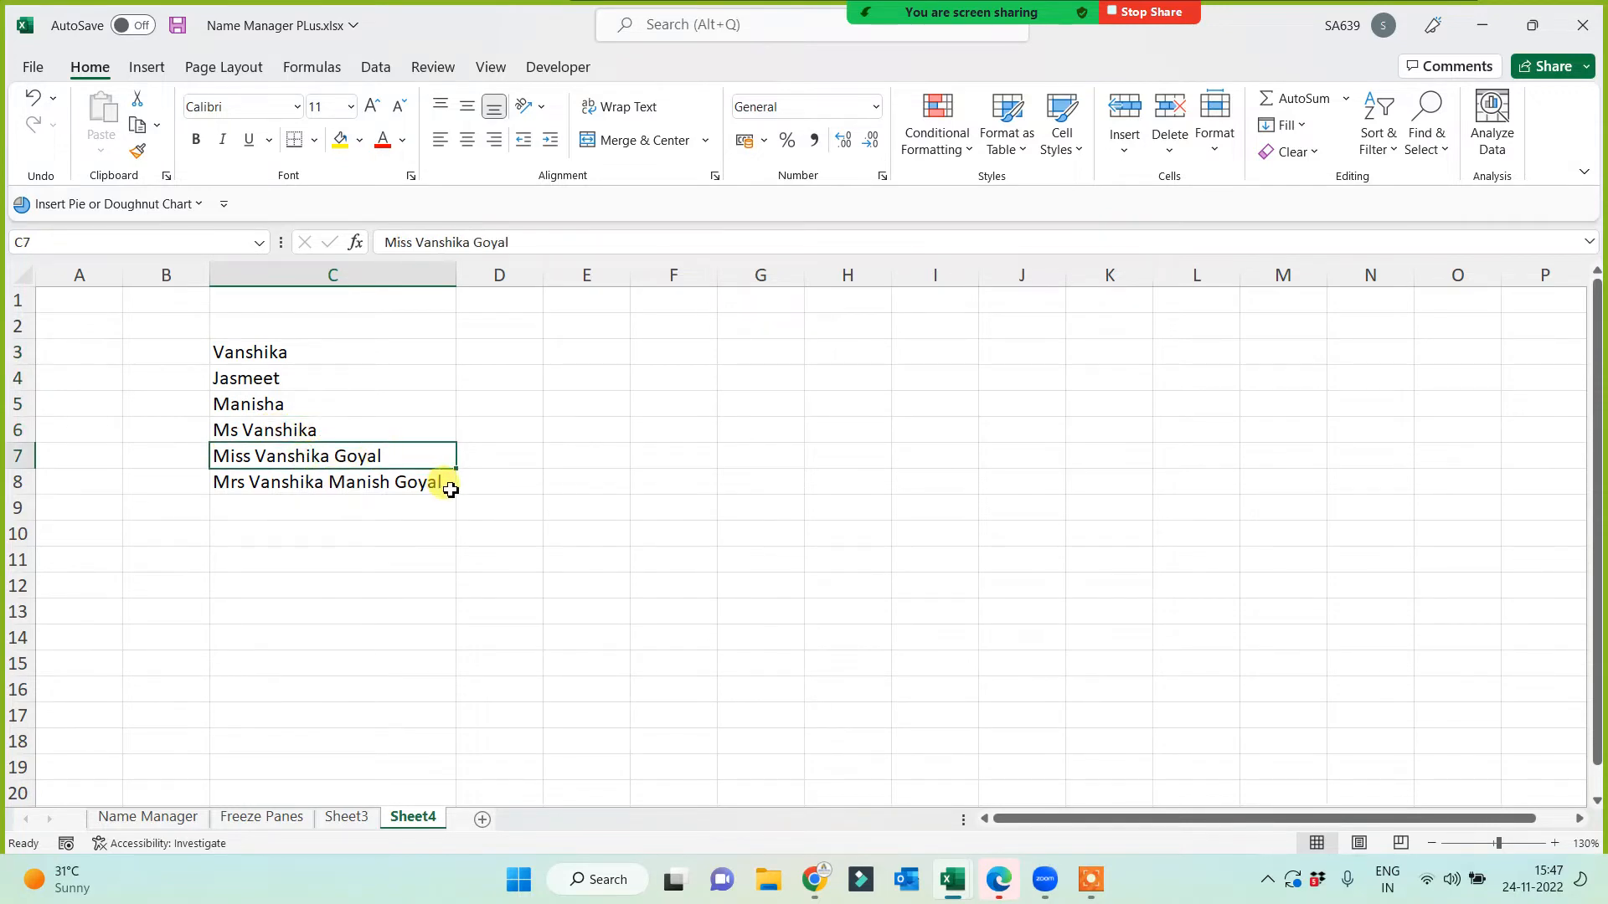
click(399, 560)
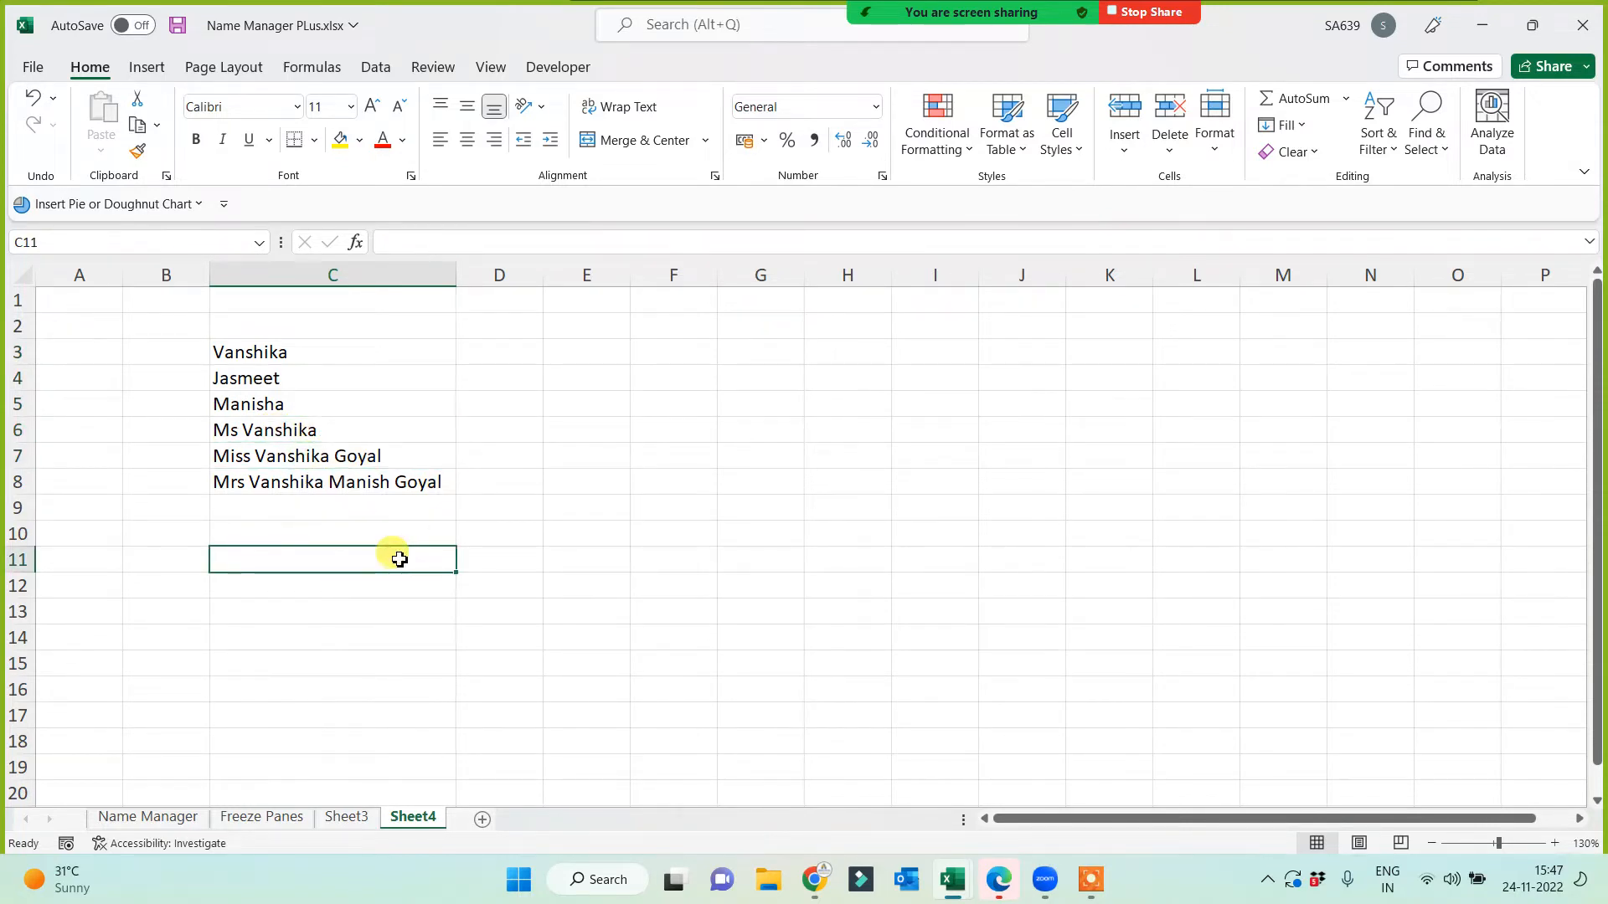
drag(457, 275, 292, 315)
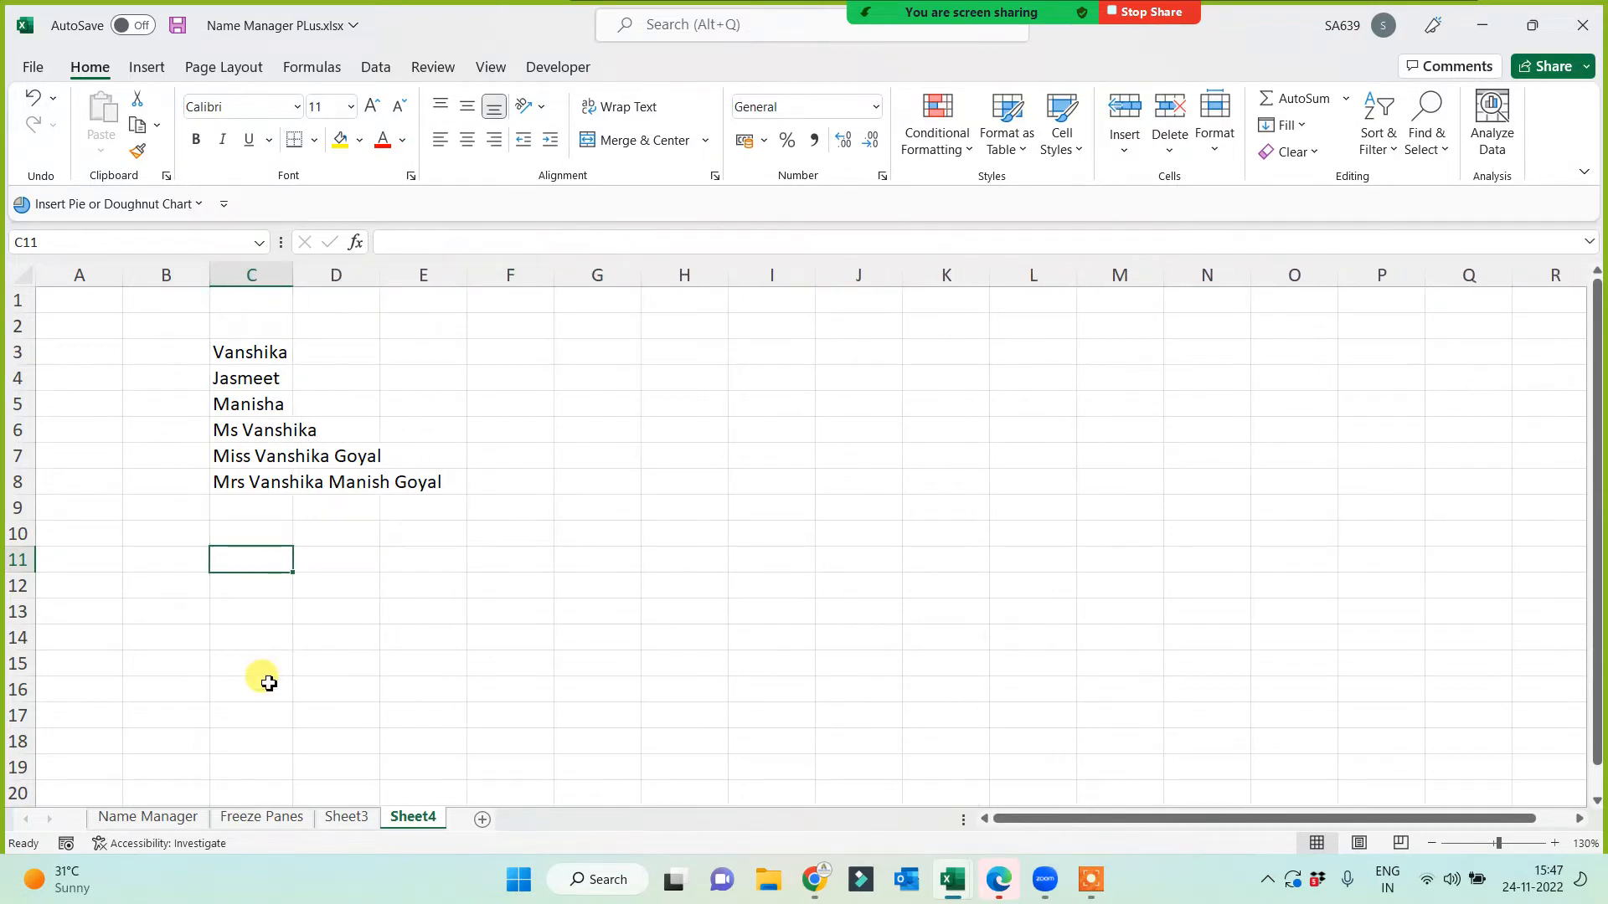
Step: Fill D3:D8 with 'qwe' placeholder entries, truncating the long names, then select C3:C8
click(352, 358)
text(qwe)
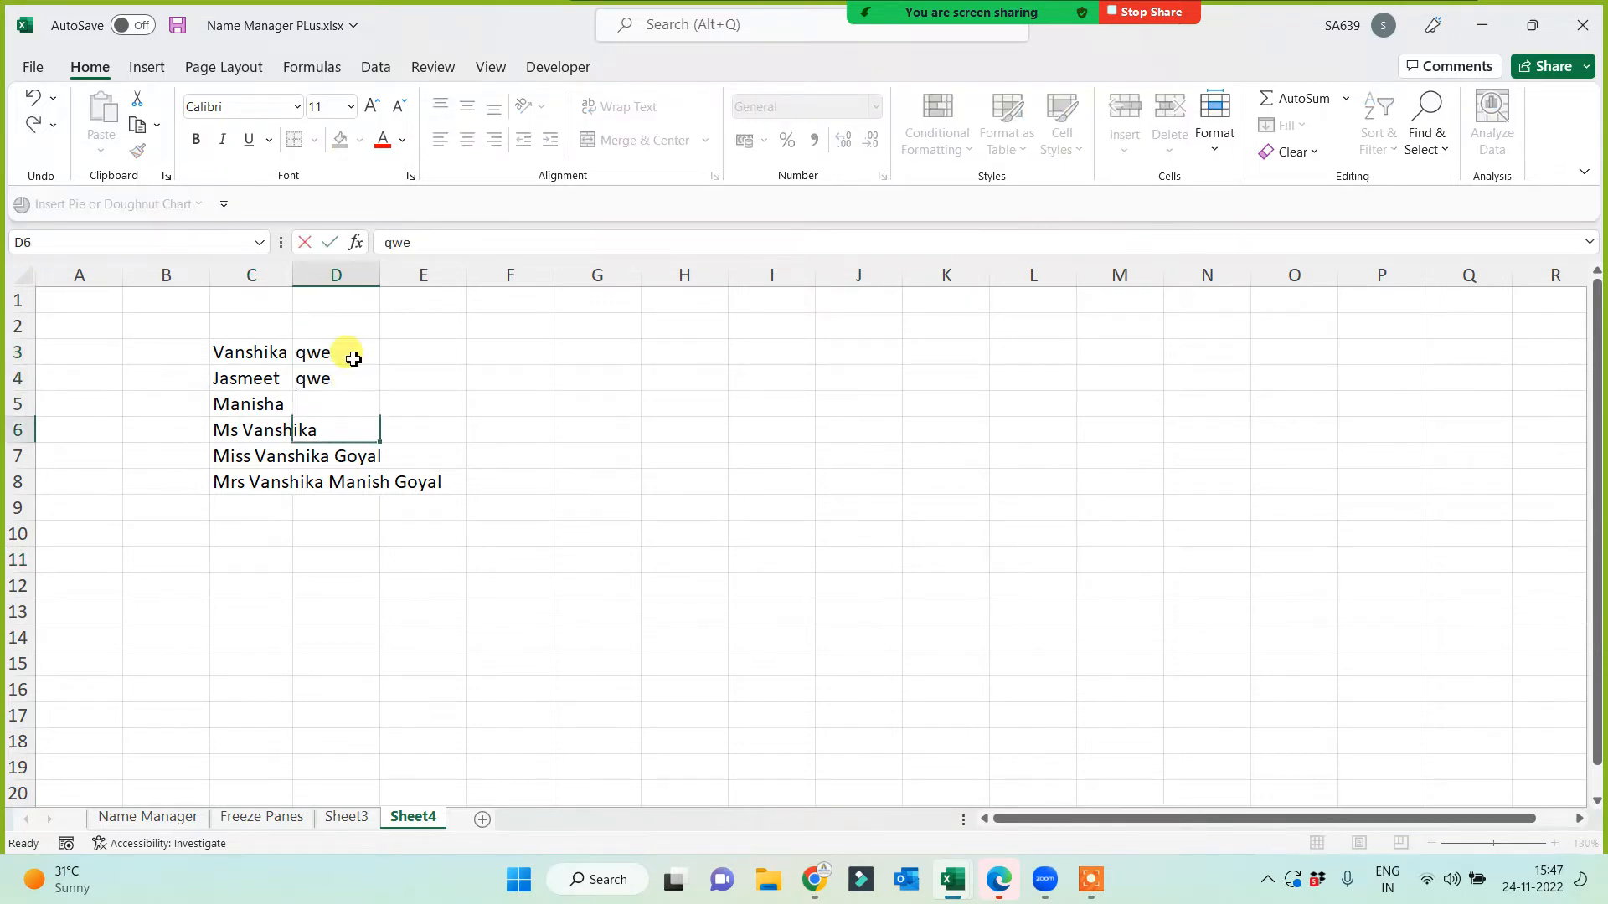
text( qwe qwe qwe qweqw eqwe)
key(Return)
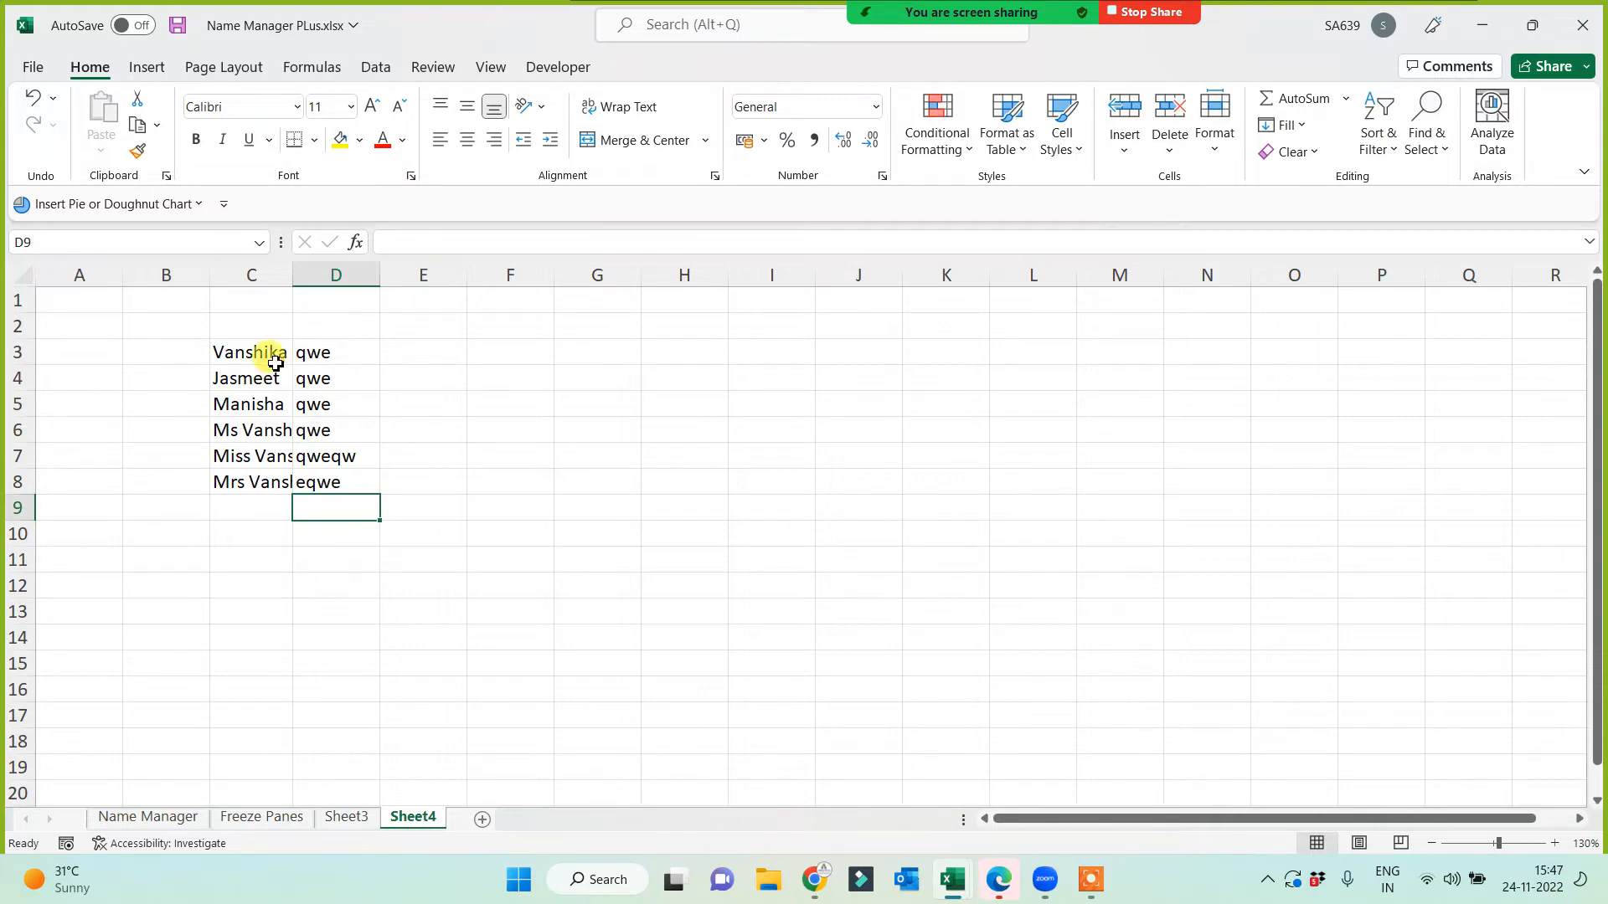
drag(262, 355, 238, 484)
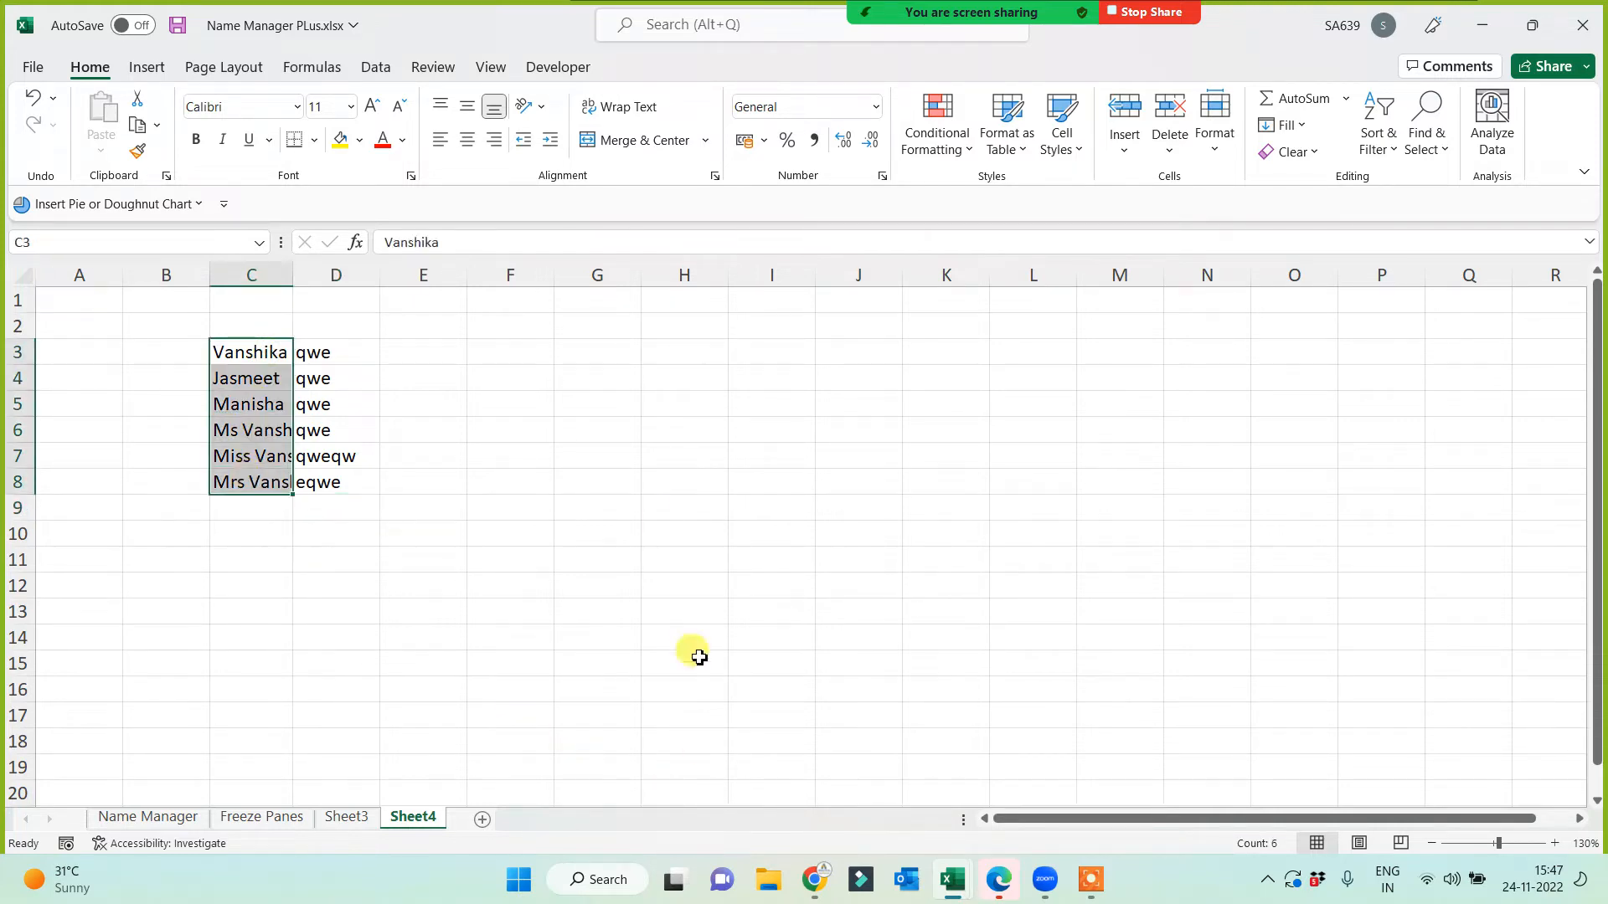
Step: Wrap the names in C3:C8 and check the wrapped entries in C6 to C8
click(624, 107)
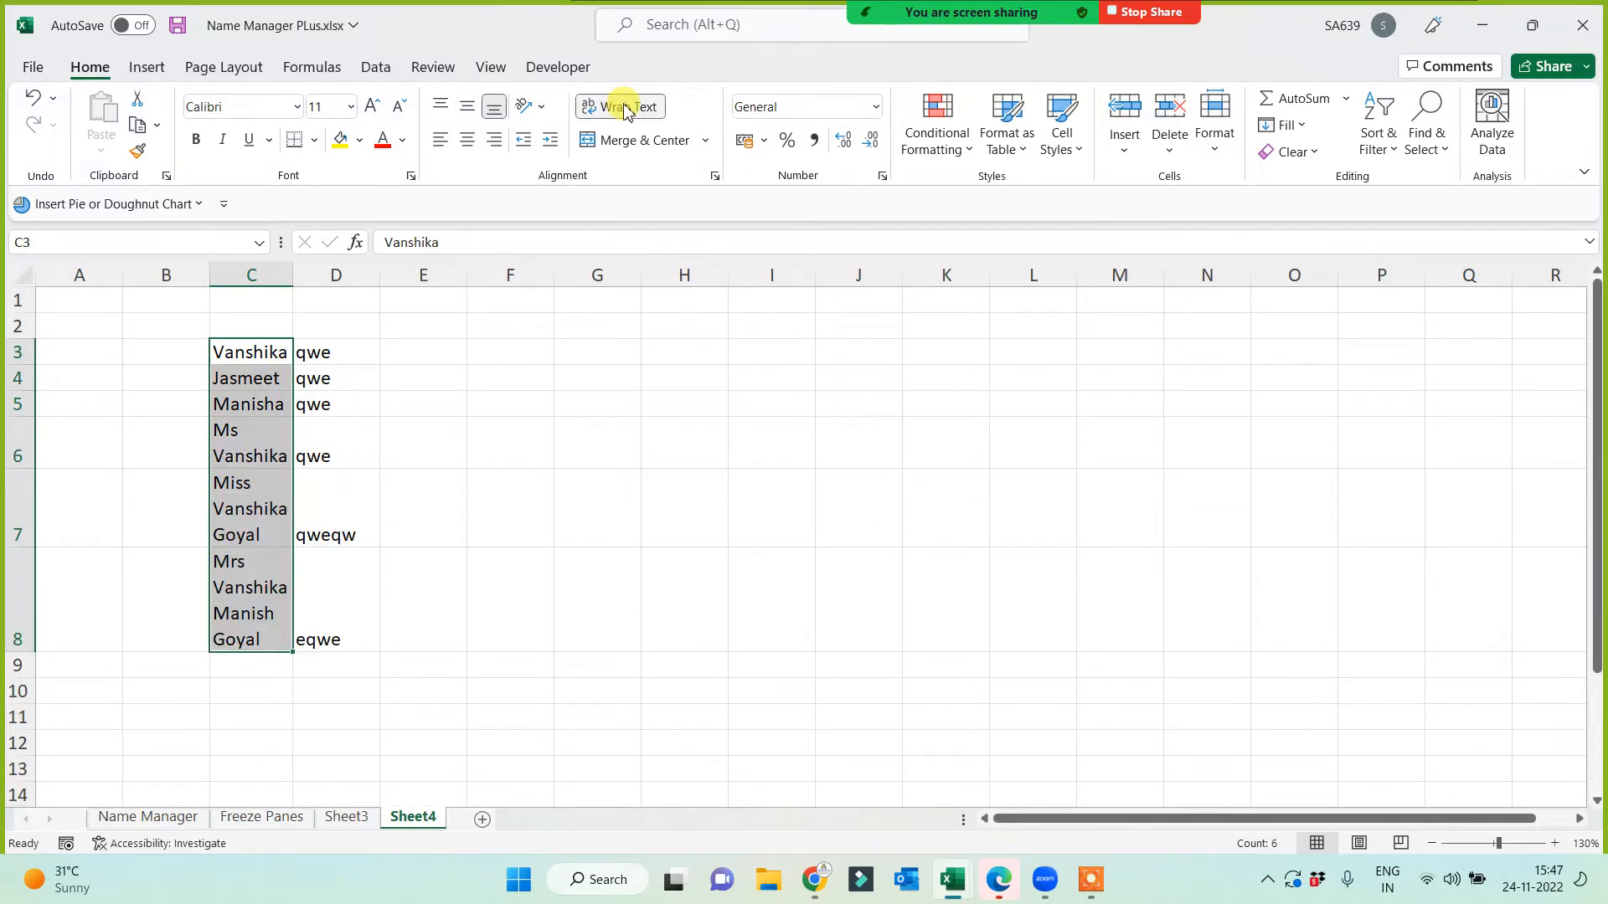
click(239, 442)
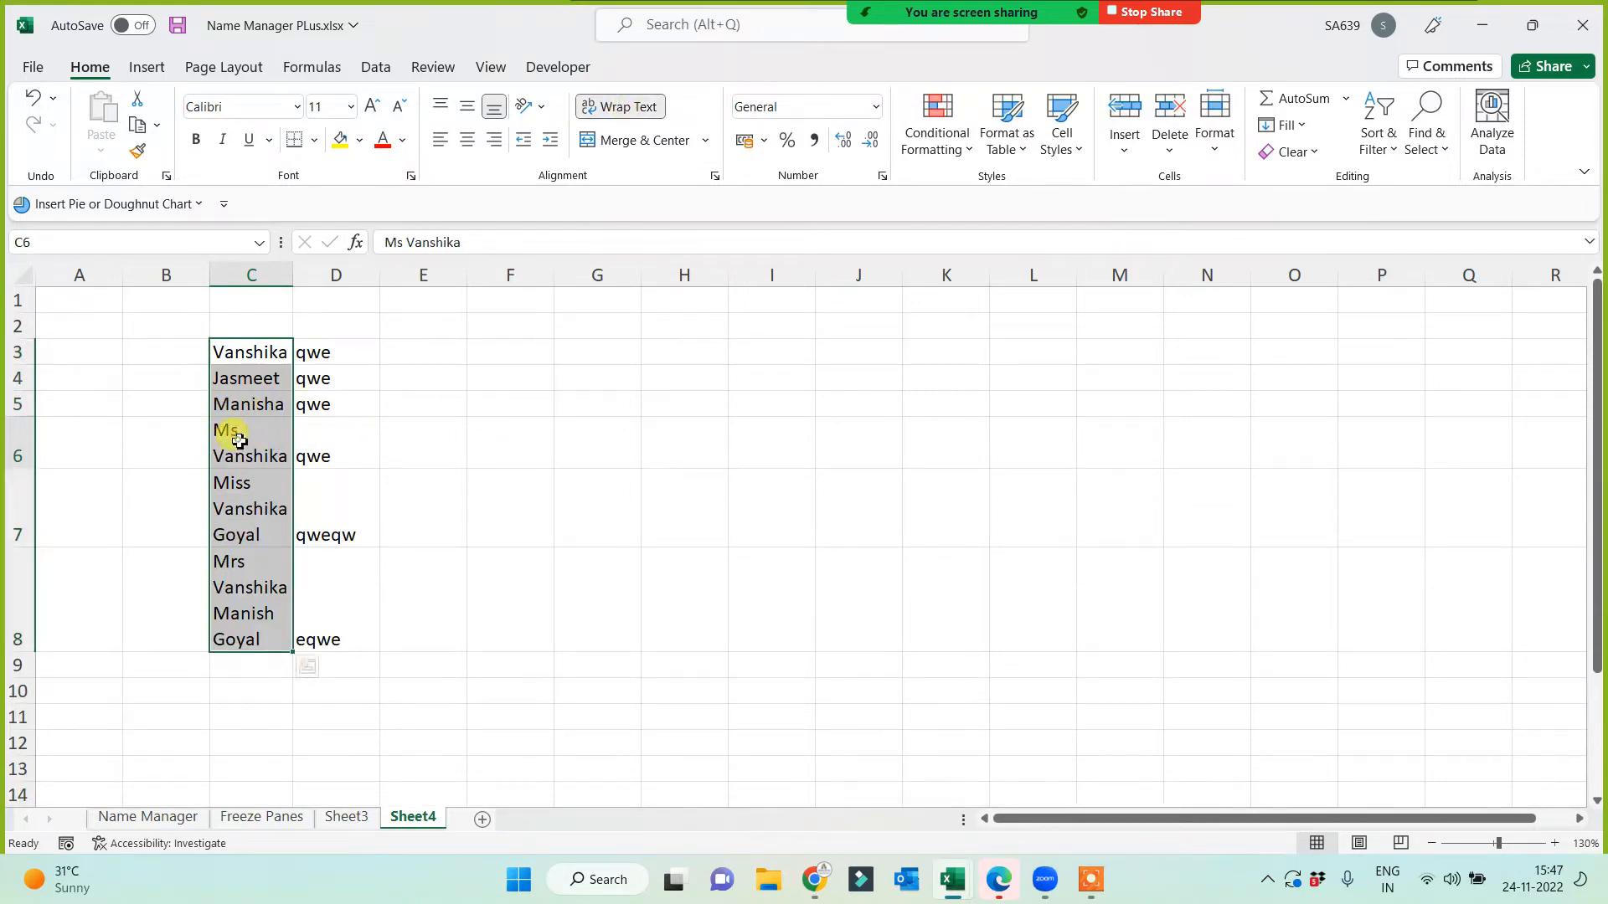
click(251, 507)
click(250, 652)
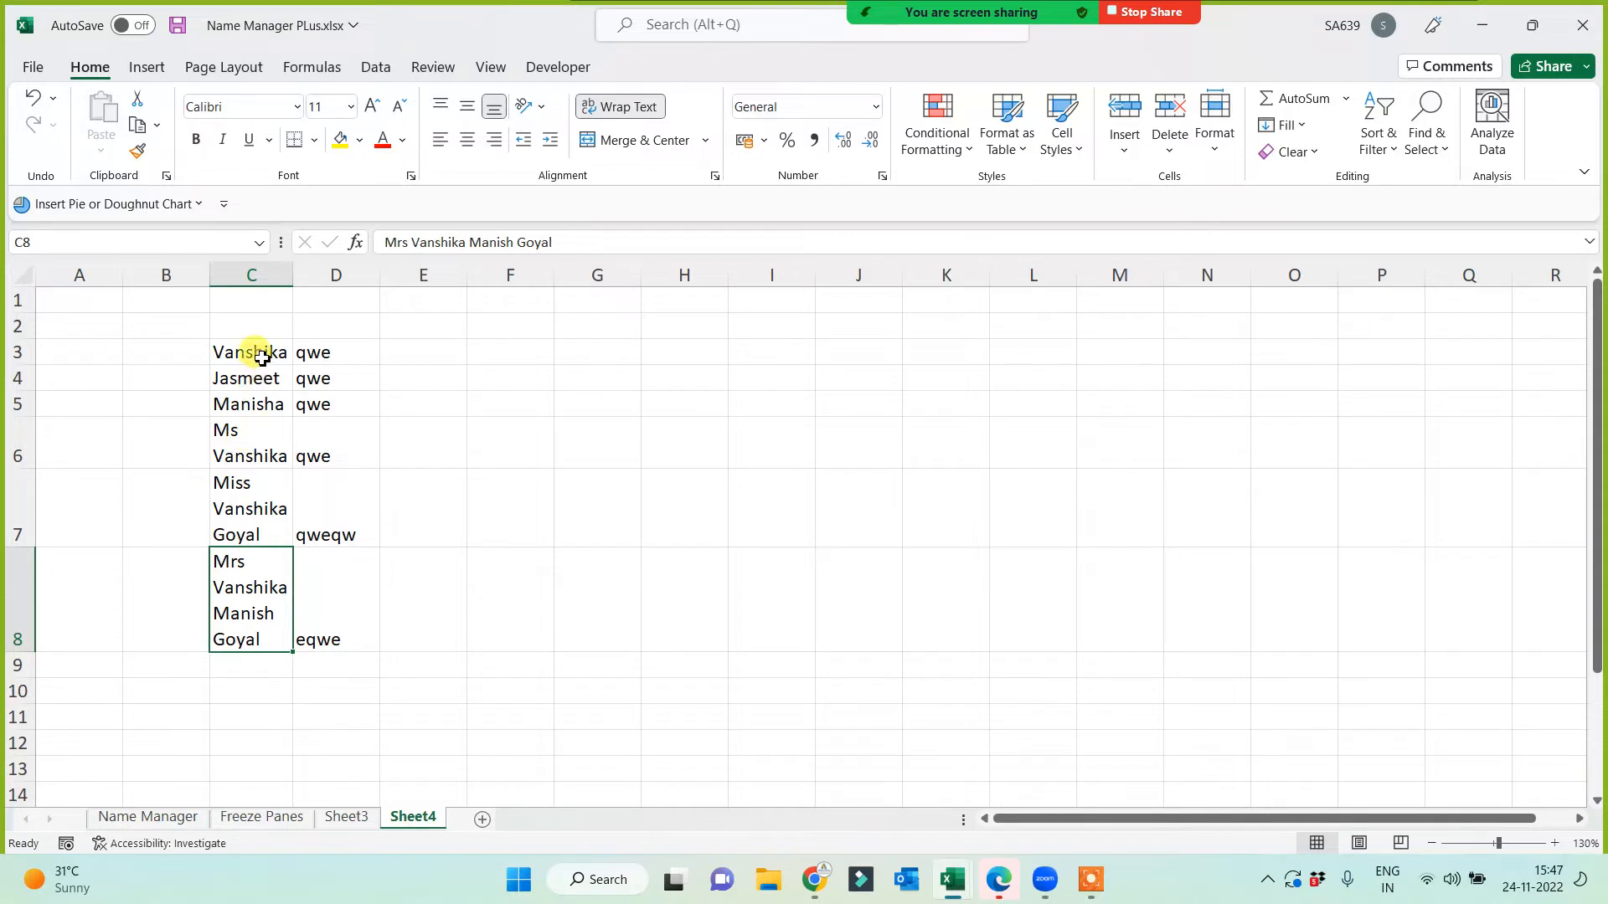
Step: Look over the names in C3 to C8, then turn wrapping off for C8 and for all of C3:C8
drag(262, 358, 262, 404)
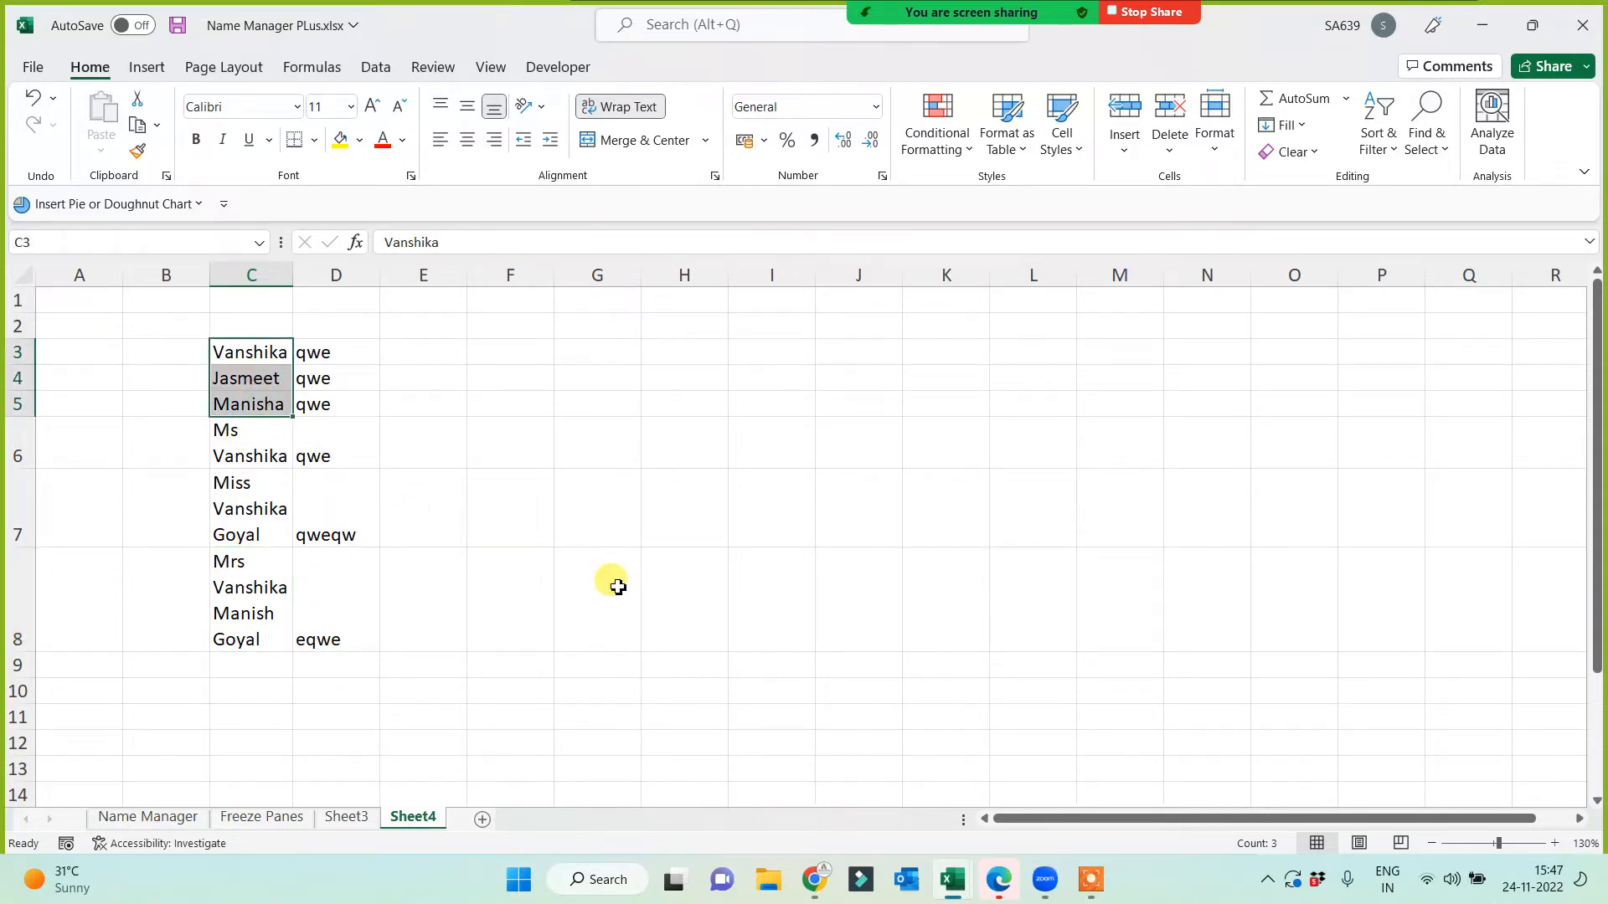
click(246, 447)
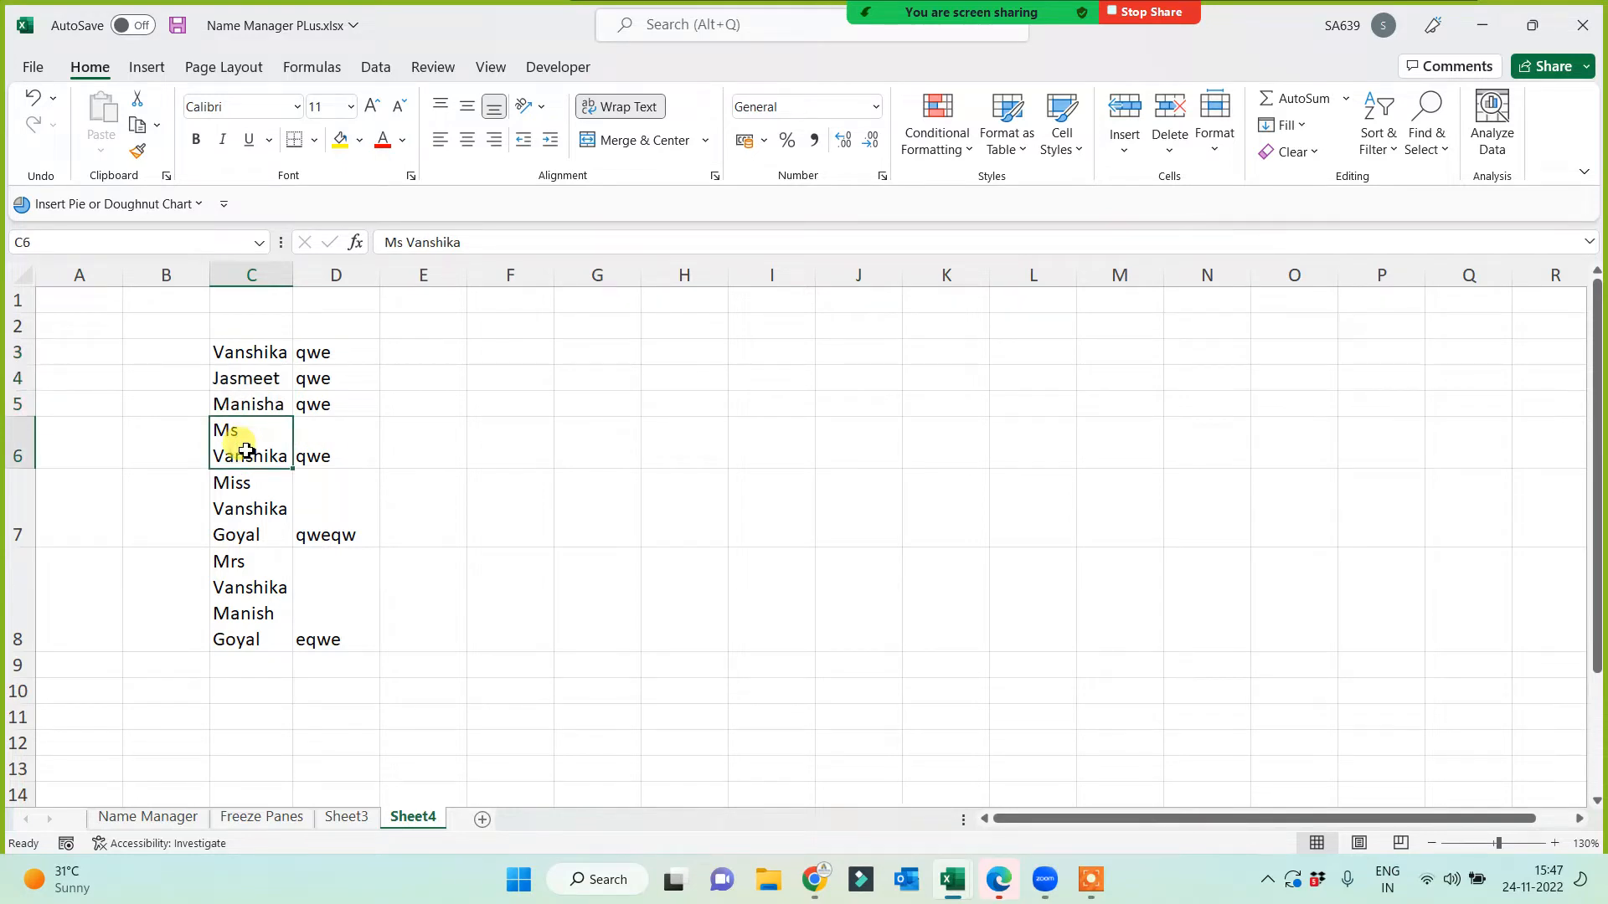
click(268, 352)
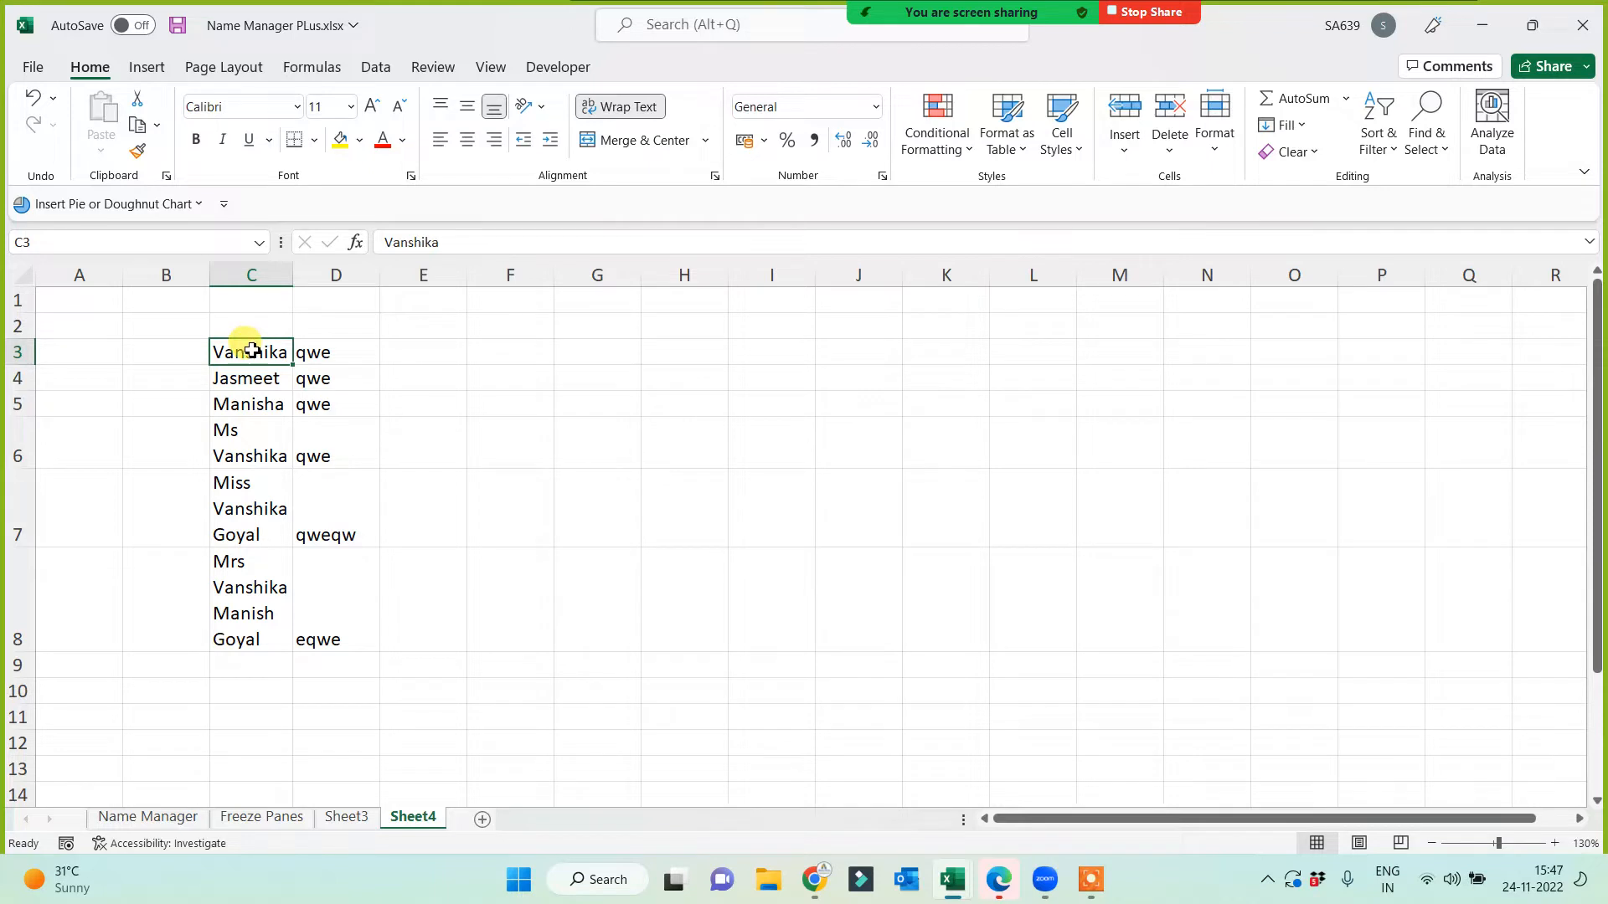
click(250, 429)
click(250, 499)
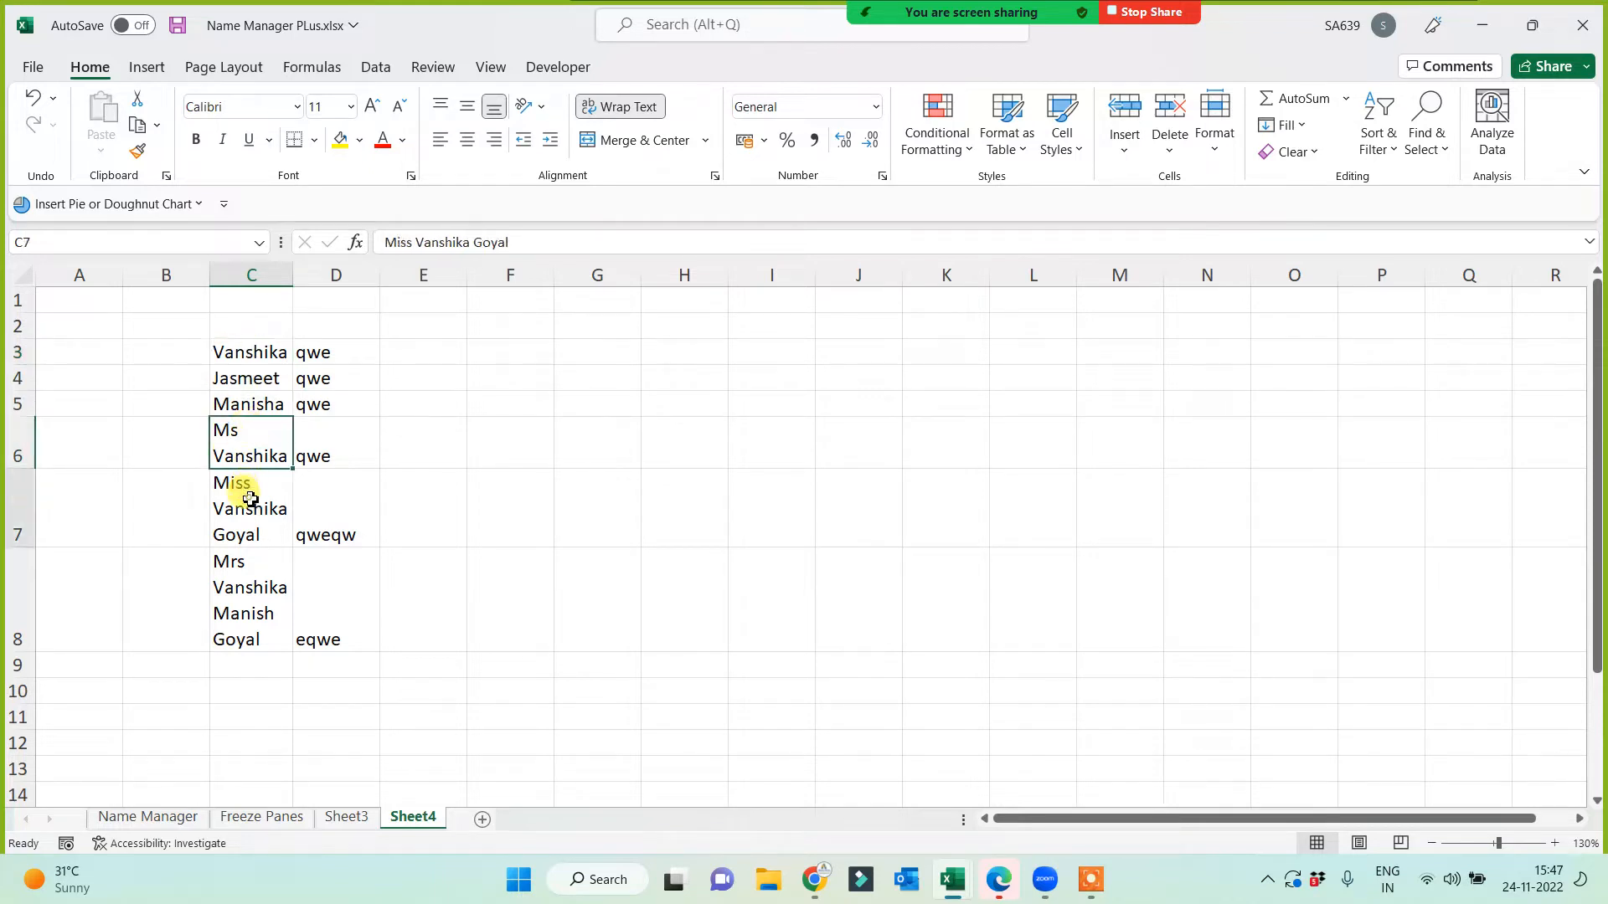
click(250, 593)
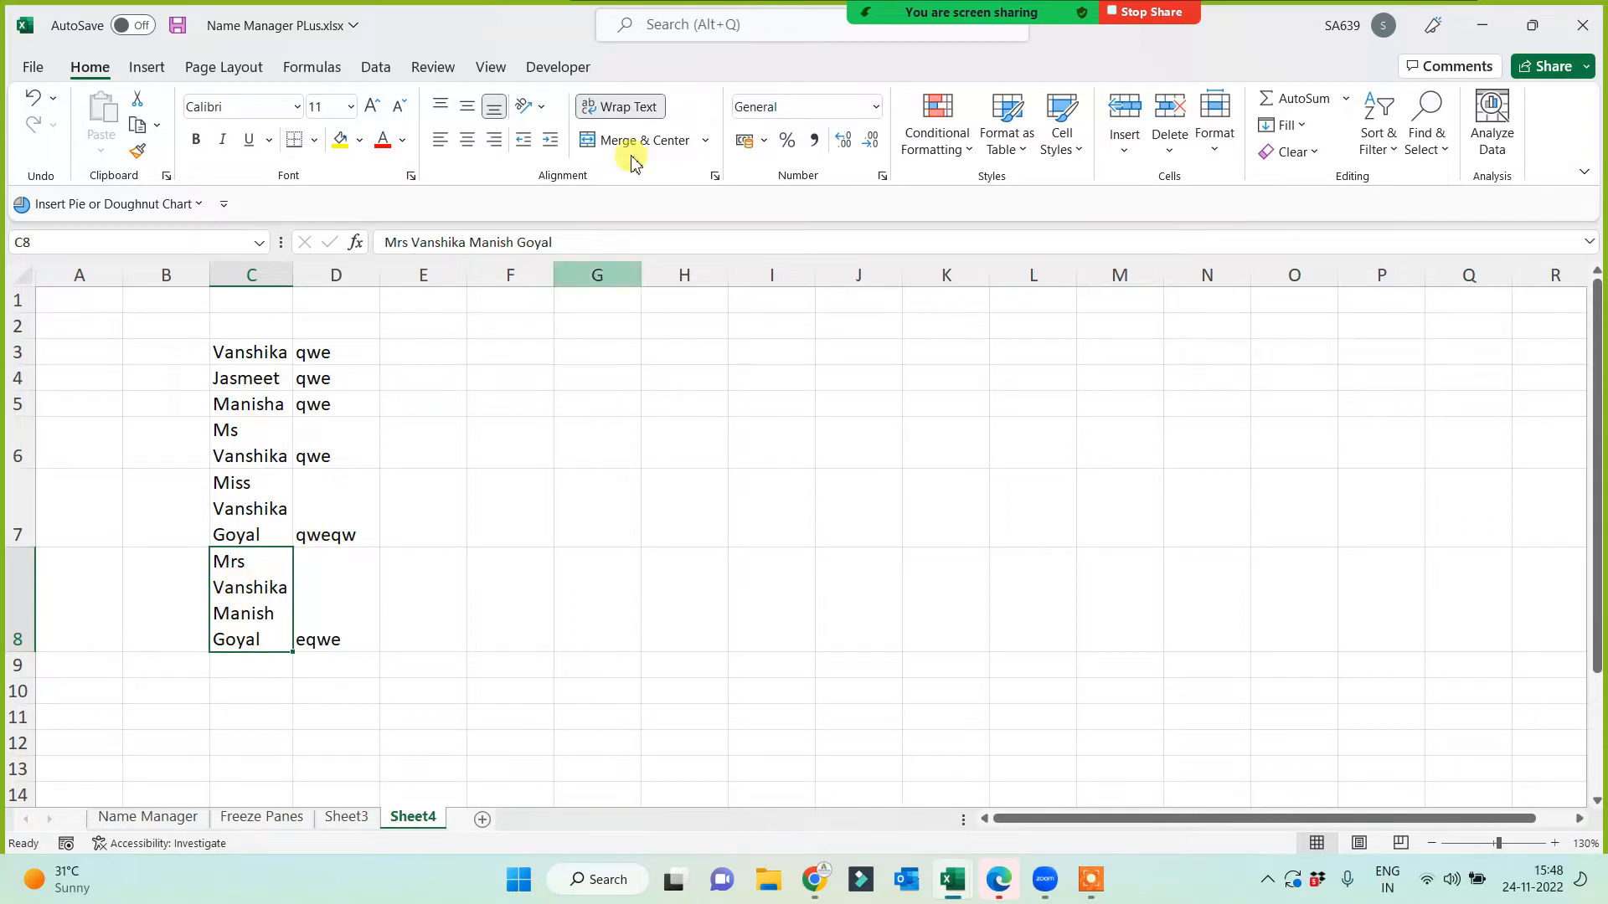
click(626, 106)
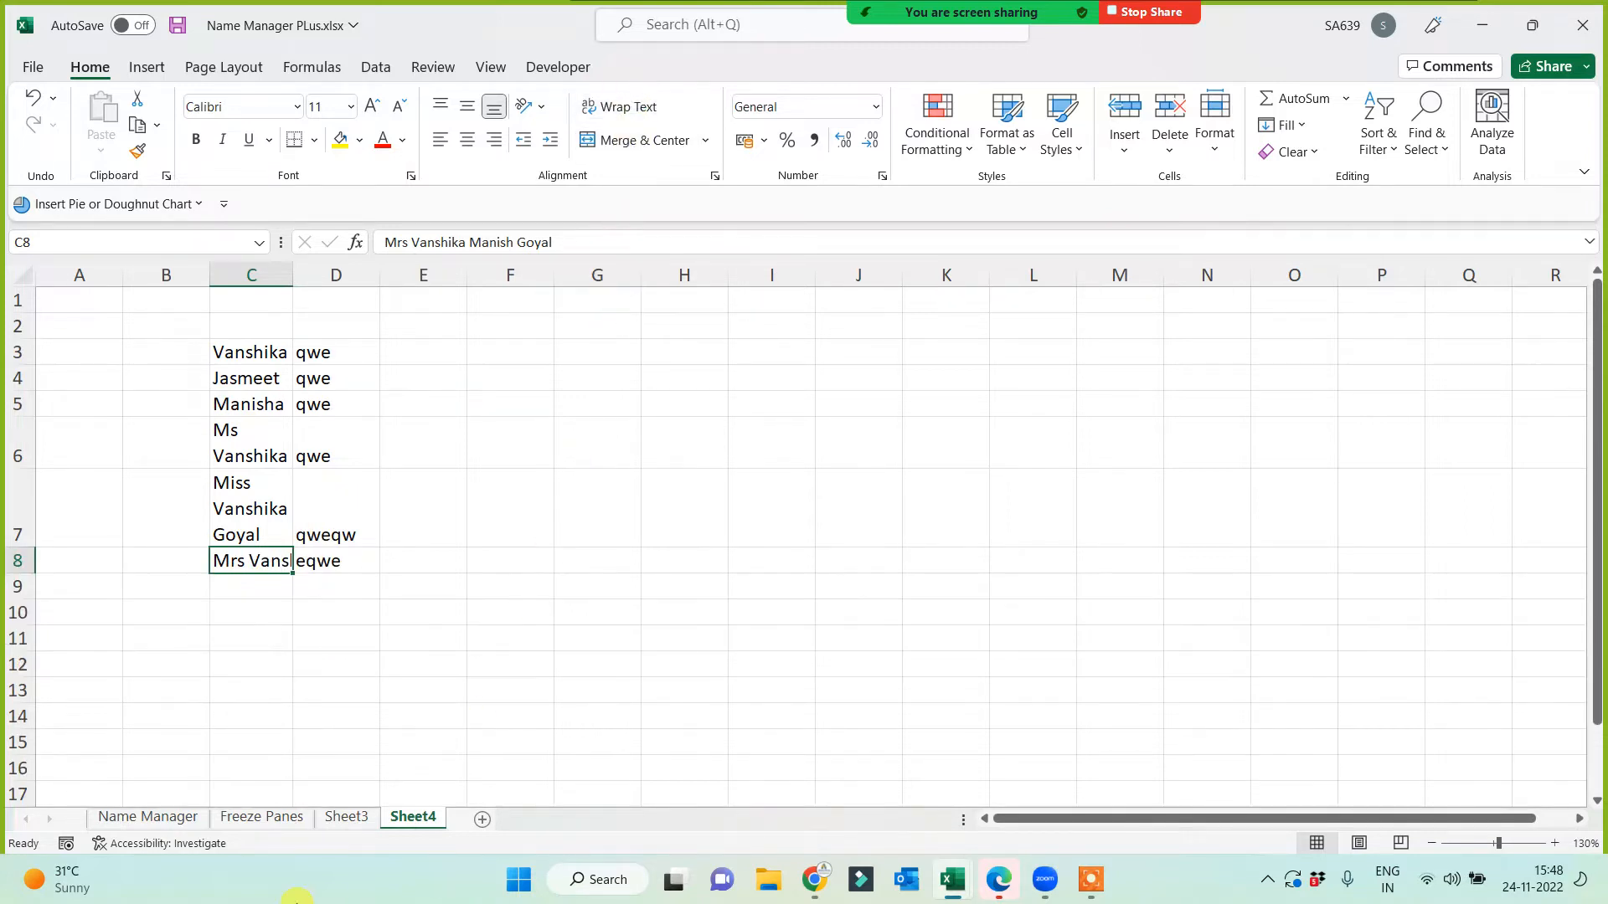
drag(251, 359, 251, 560)
click(619, 106)
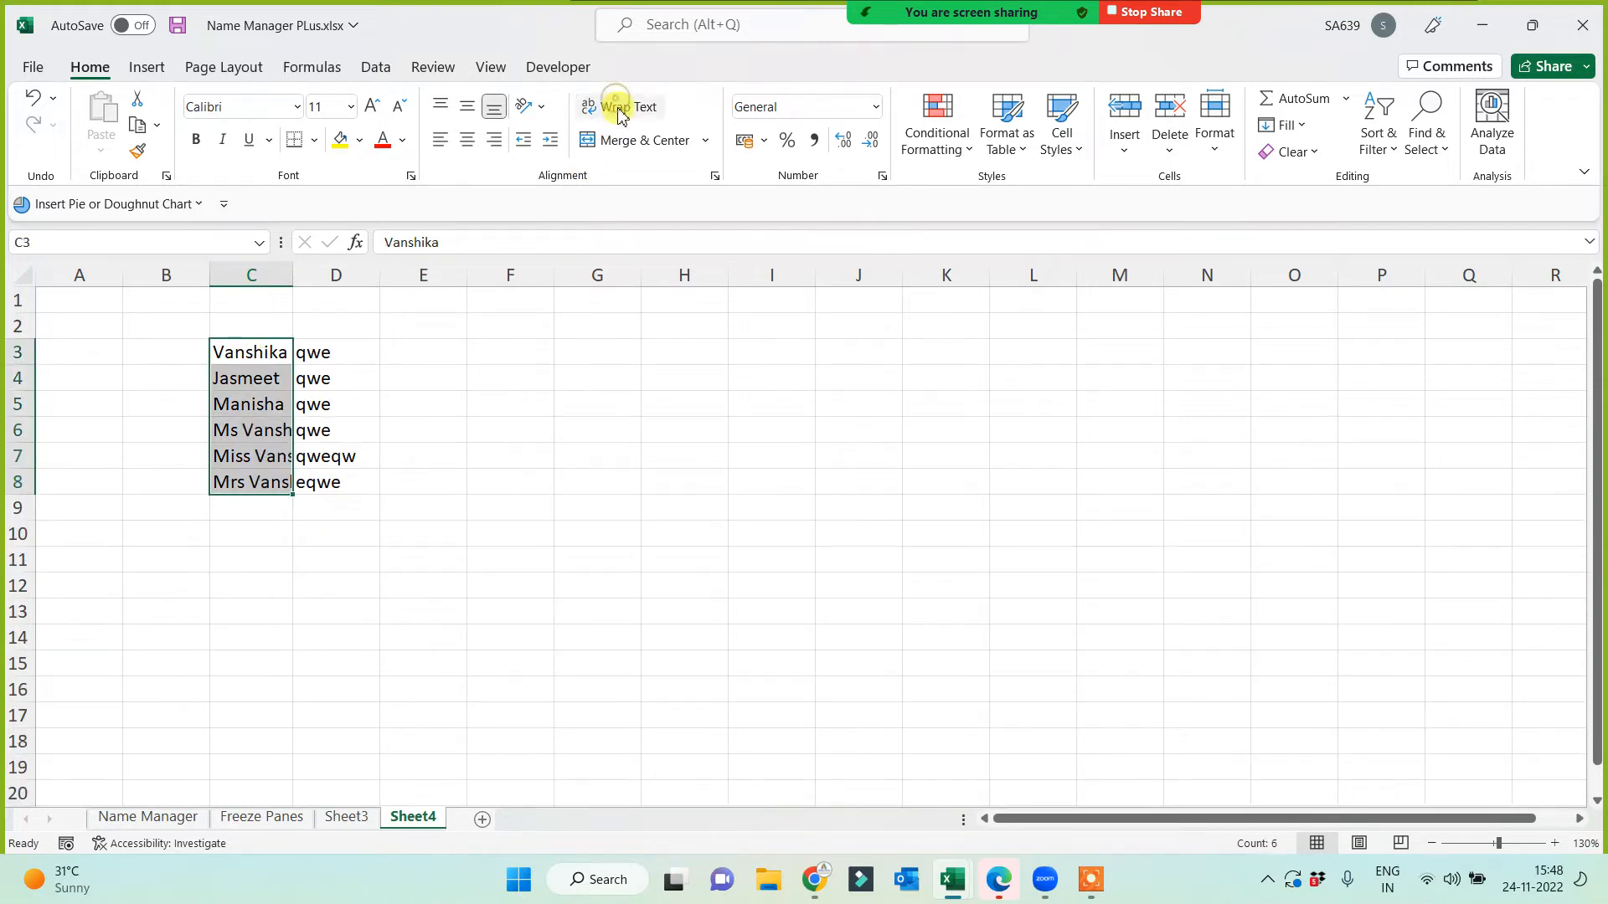
Step: Autofit column C, narrow it again, and rewrap the names inside it
double_click(295, 270)
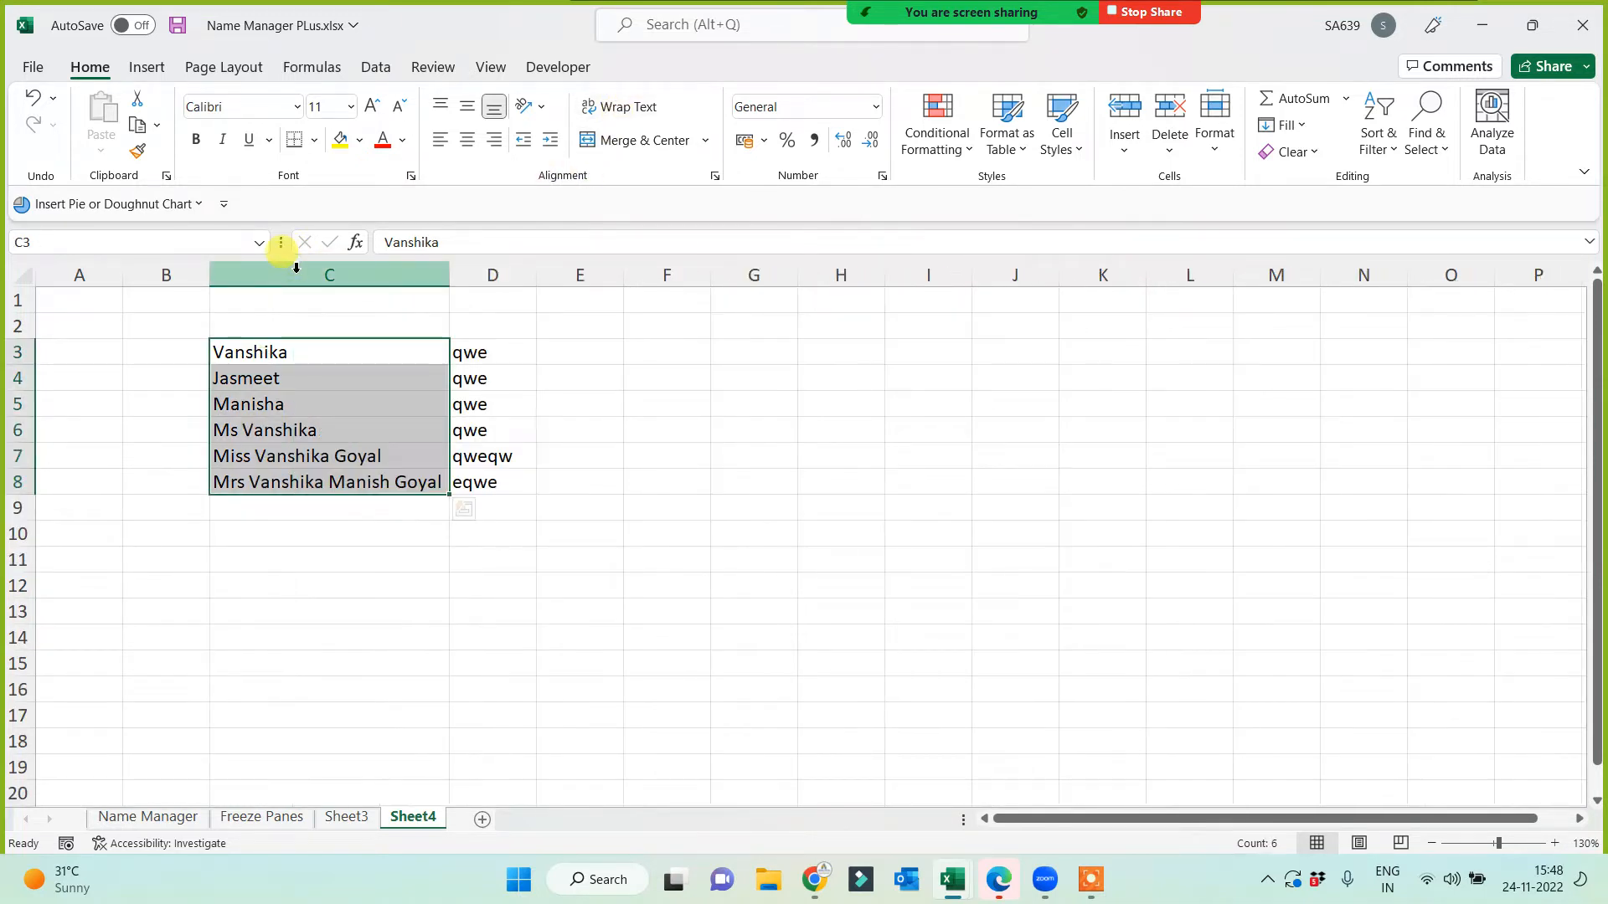
drag(449, 273, 306, 289)
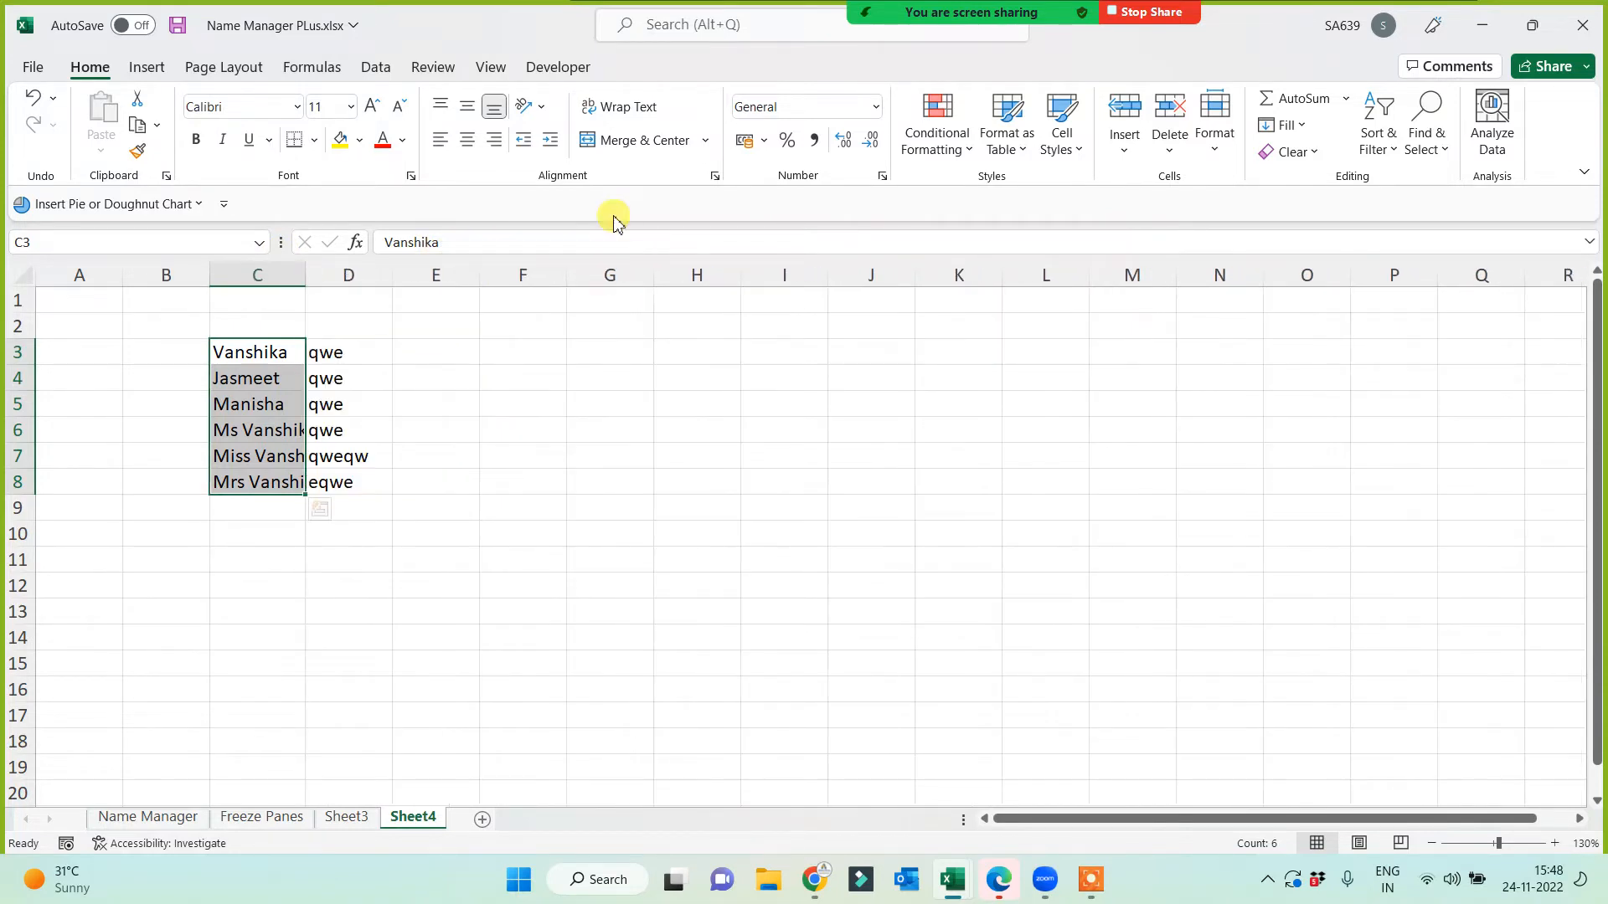
click(630, 109)
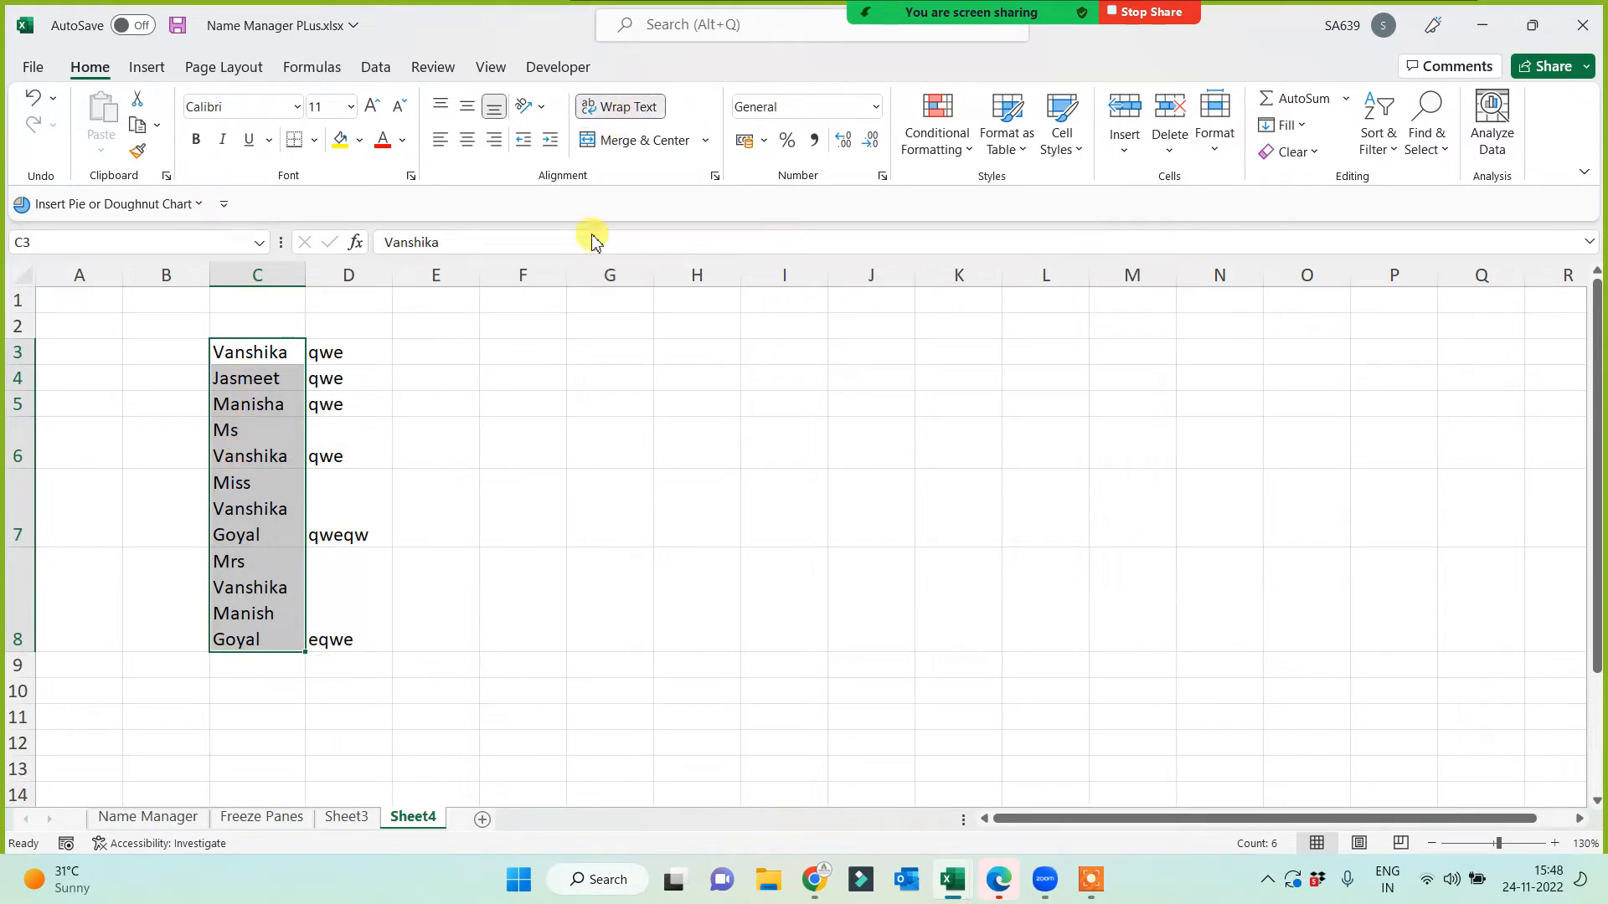
click(593, 504)
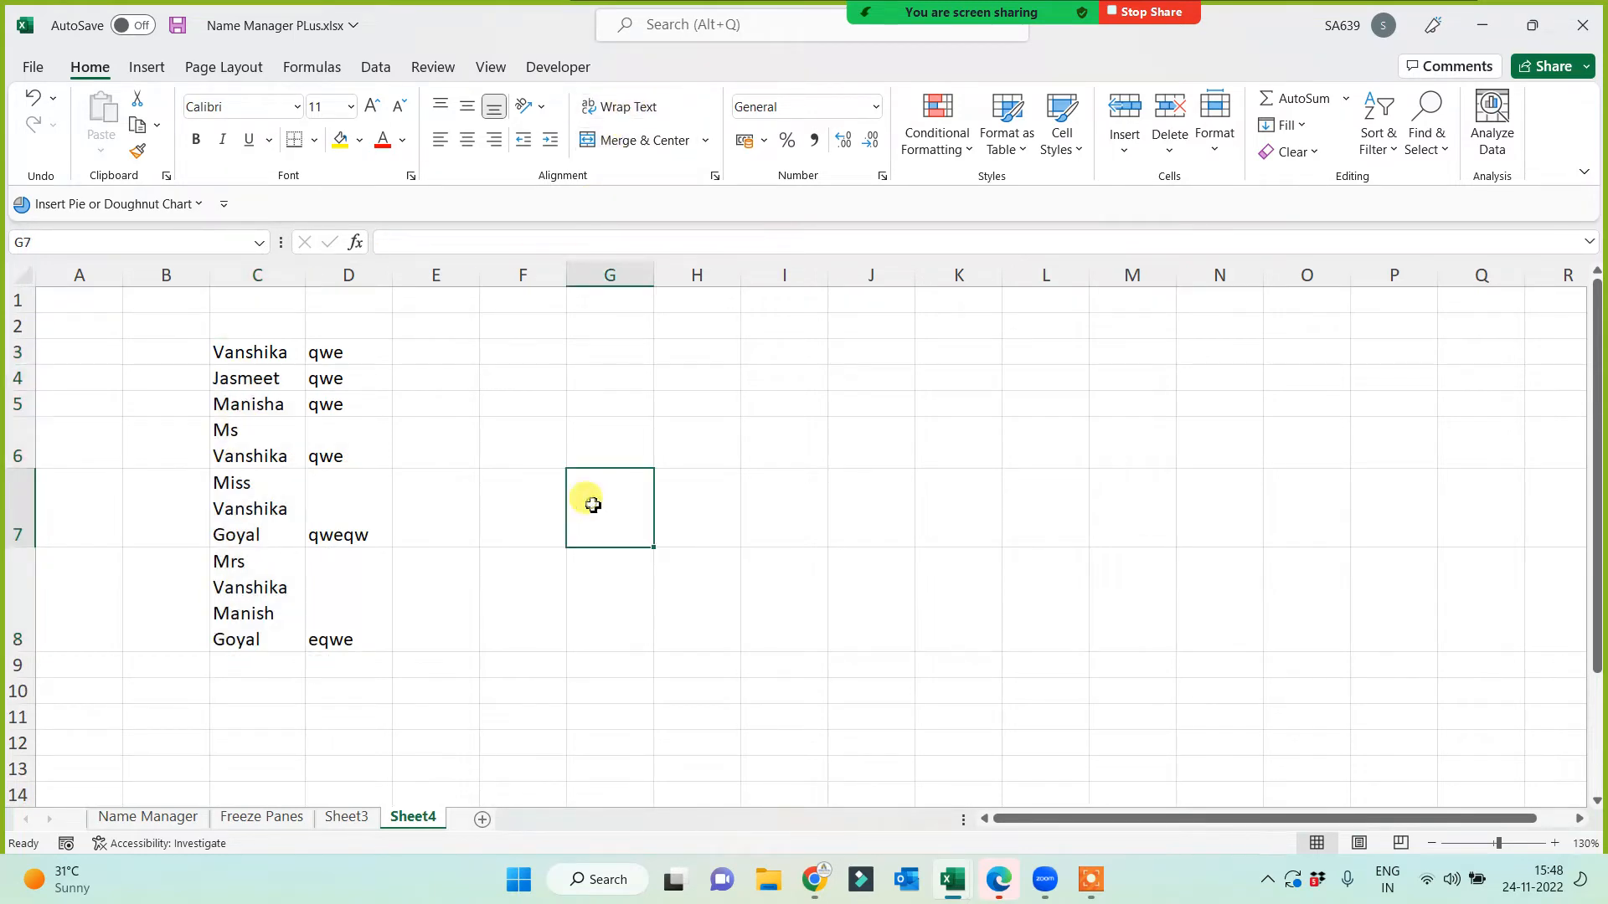
Step: Rename Sheet4 to 'Wrap Text' and return to Sheet3
double_click(413, 817)
text(Wrap Text)
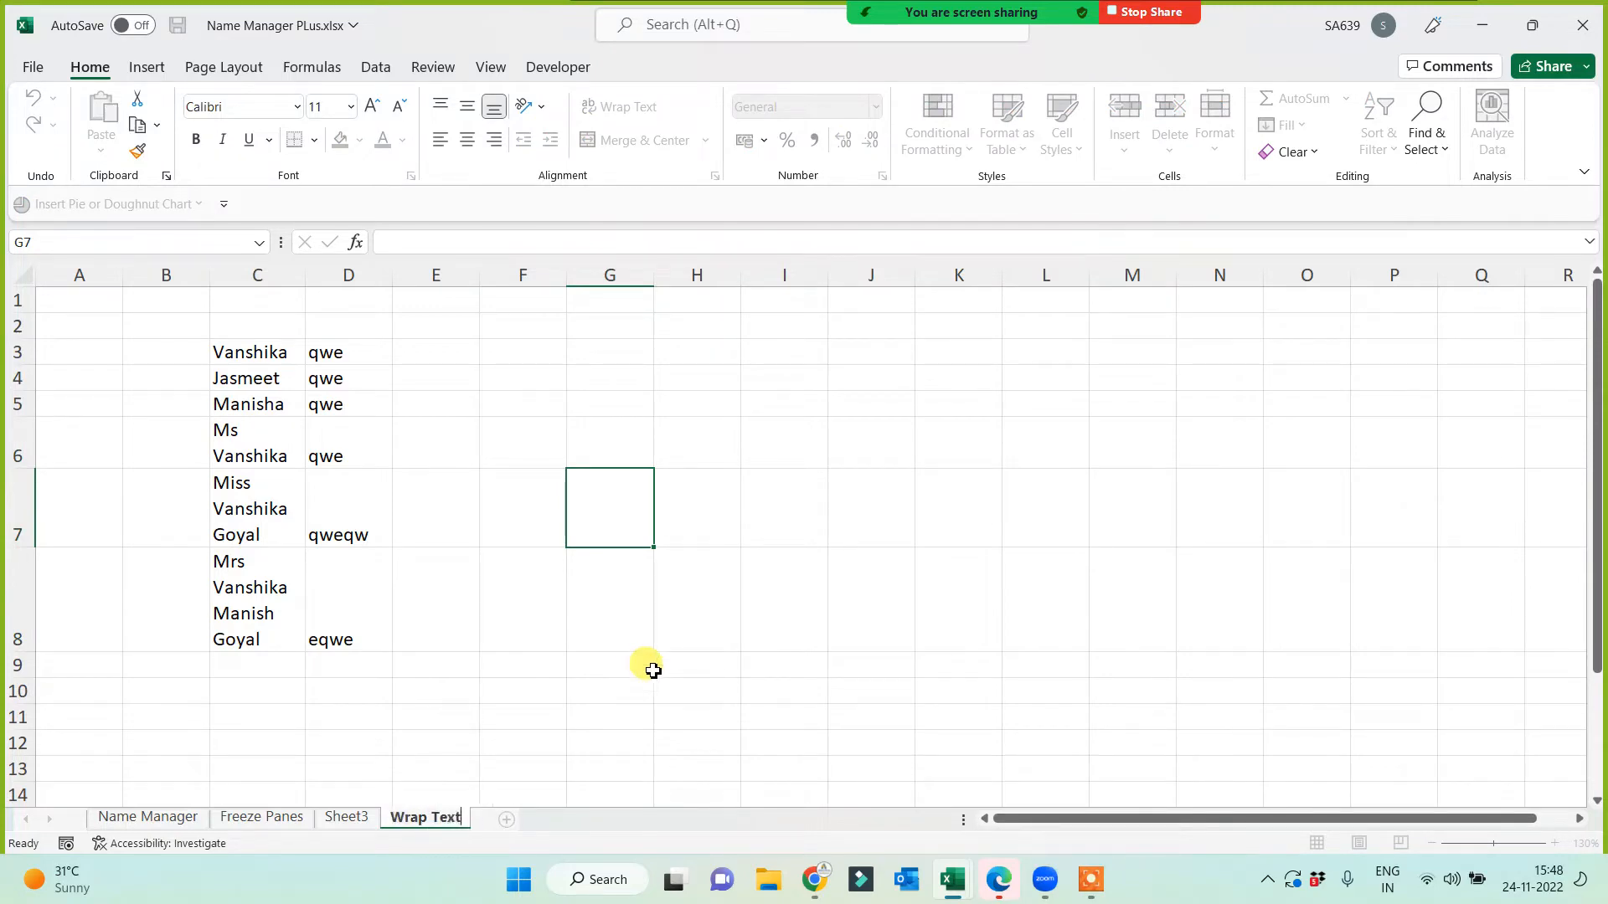
click(592, 648)
click(339, 819)
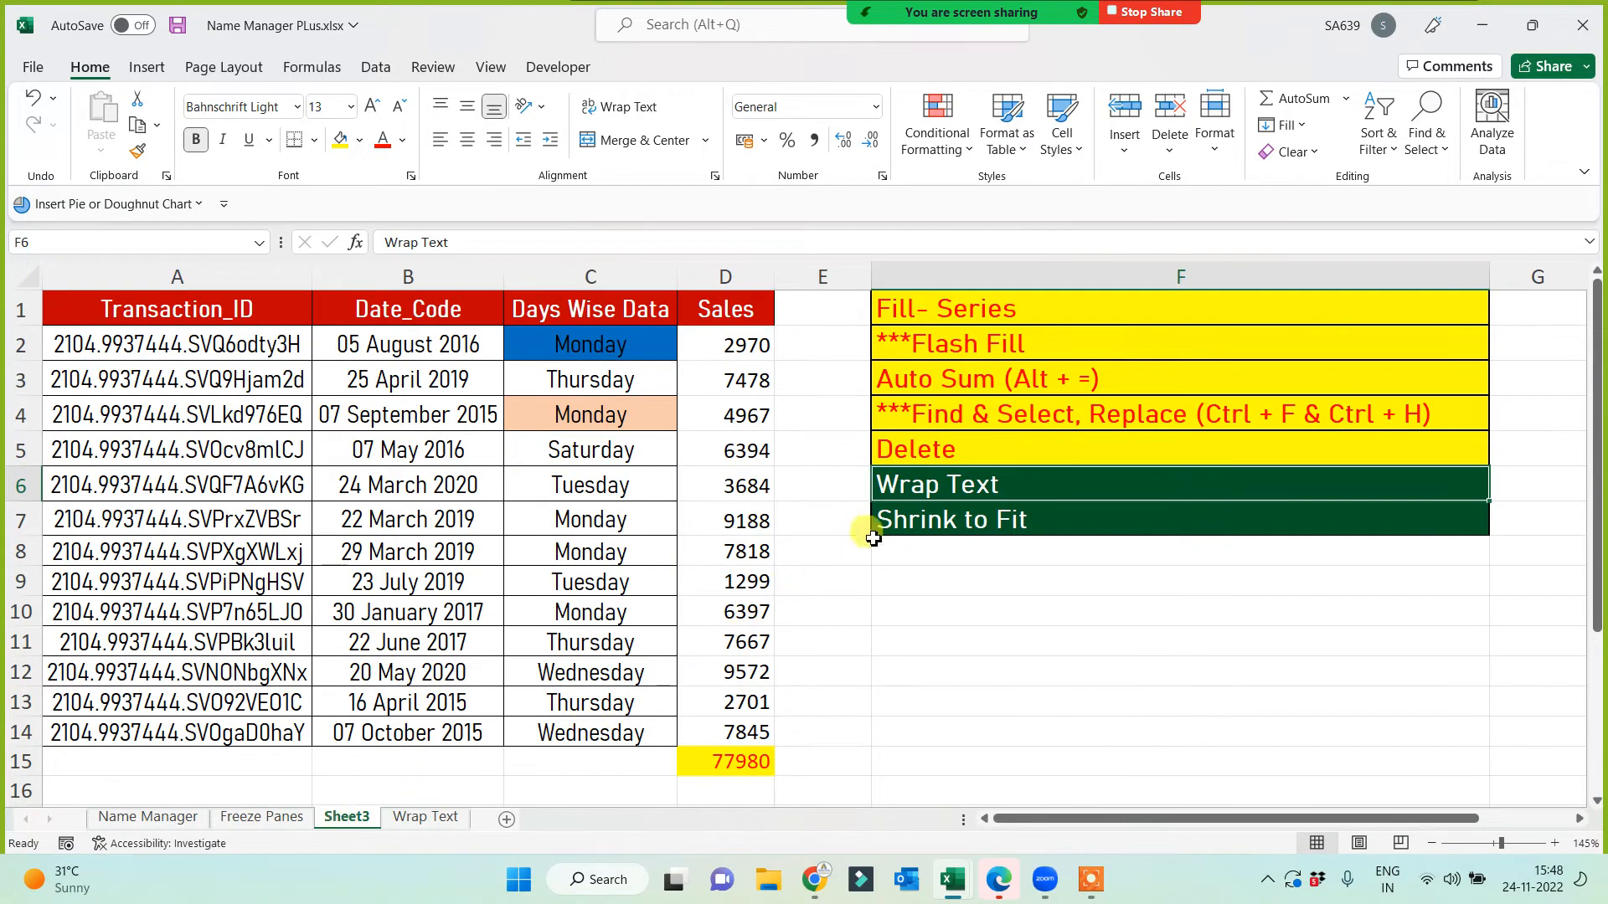
Step: Give the Wrap Text cell a yellow fill and red font, leaving F7's Shrink to Fit text unchanged
click(344, 148)
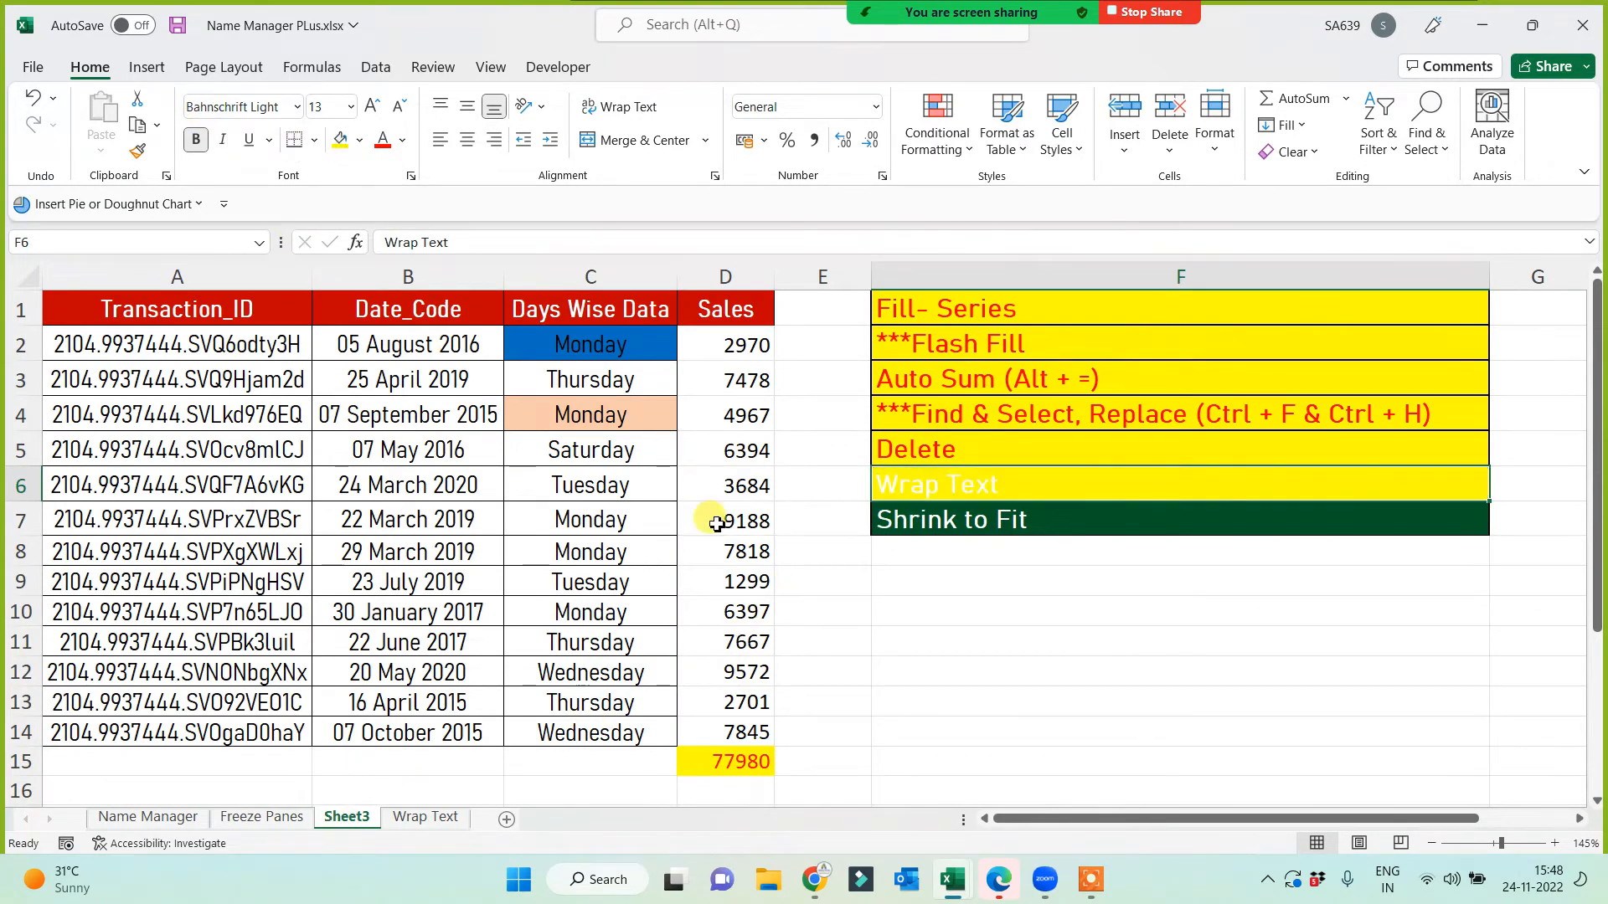
click(383, 140)
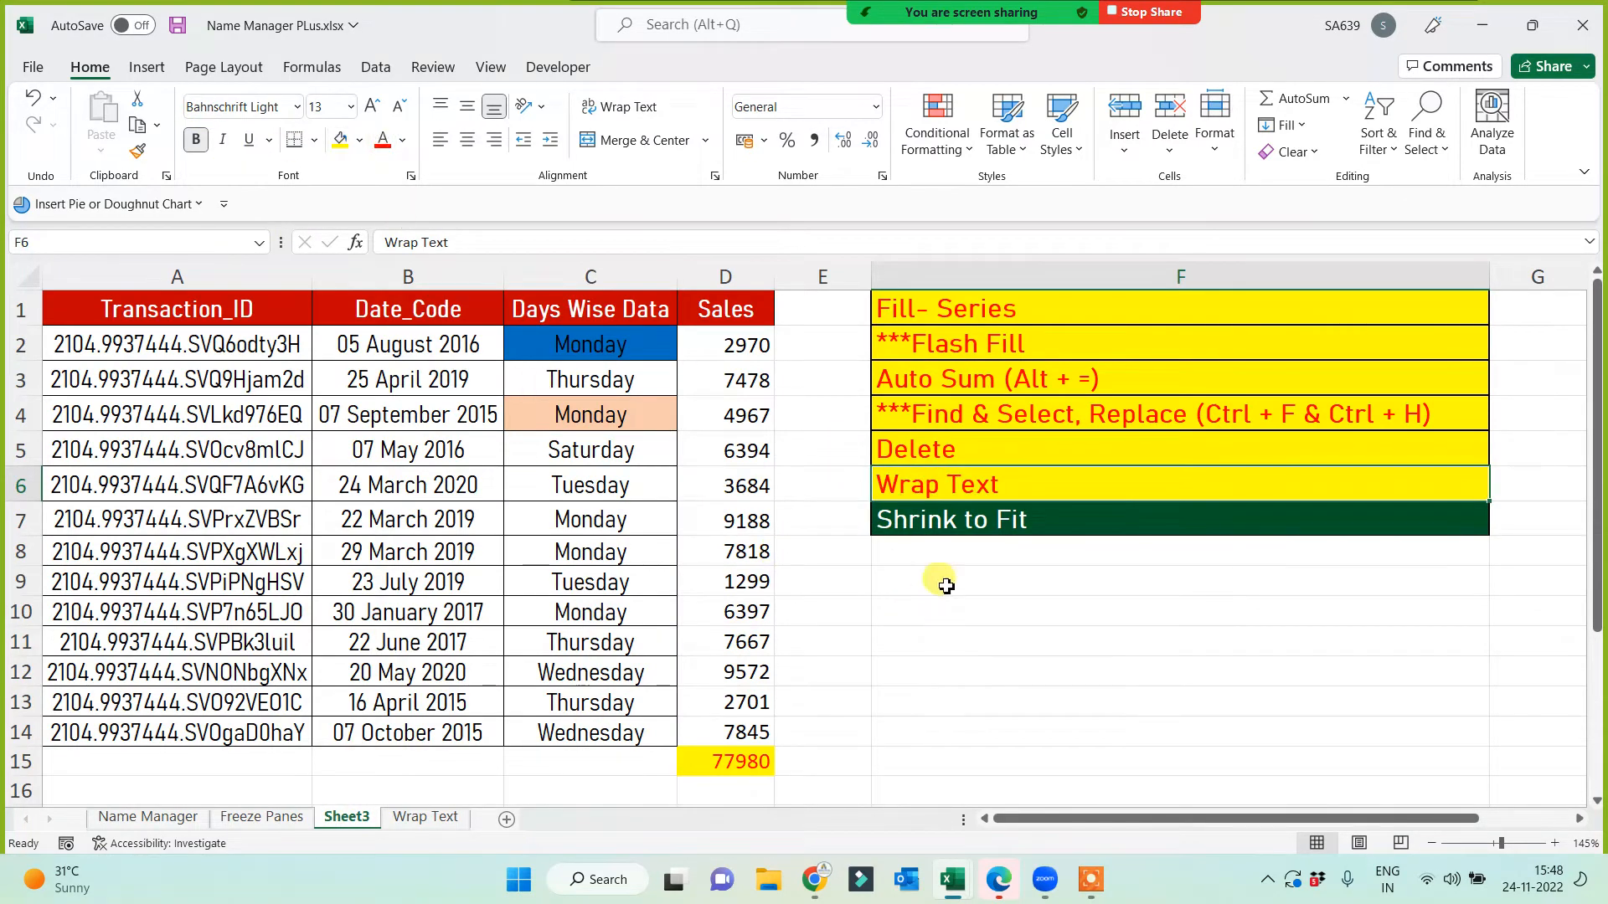
click(965, 520)
double_click(1057, 522)
drag(1059, 523, 817, 500)
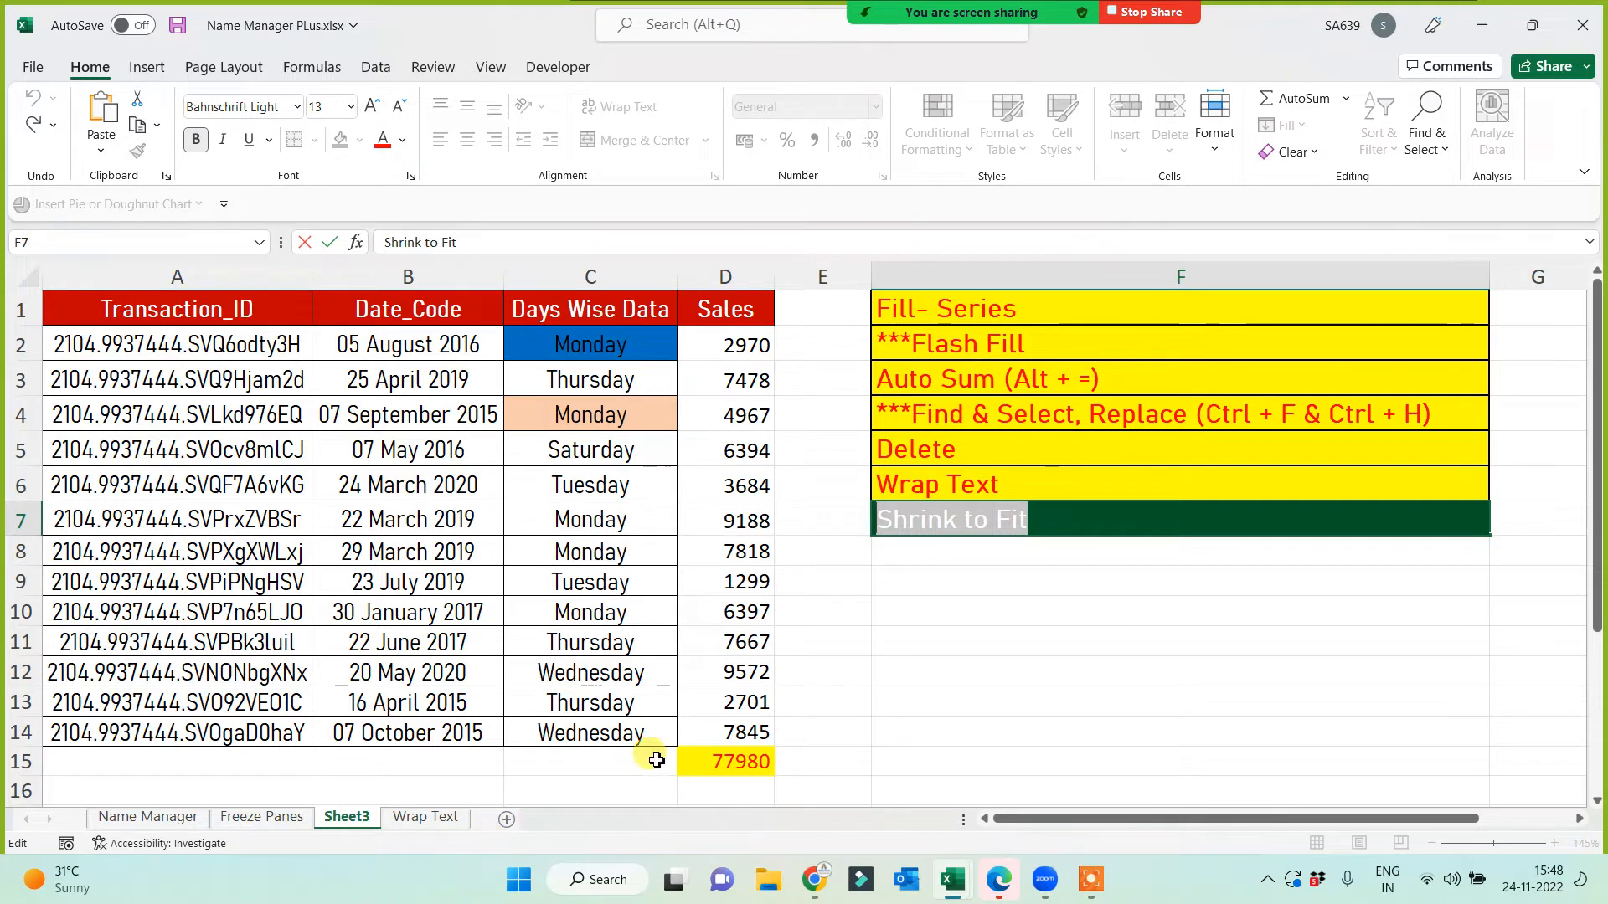
click(904, 724)
Step: Add a new sheet named 'Shrink to Fit' and open it
click(505, 819)
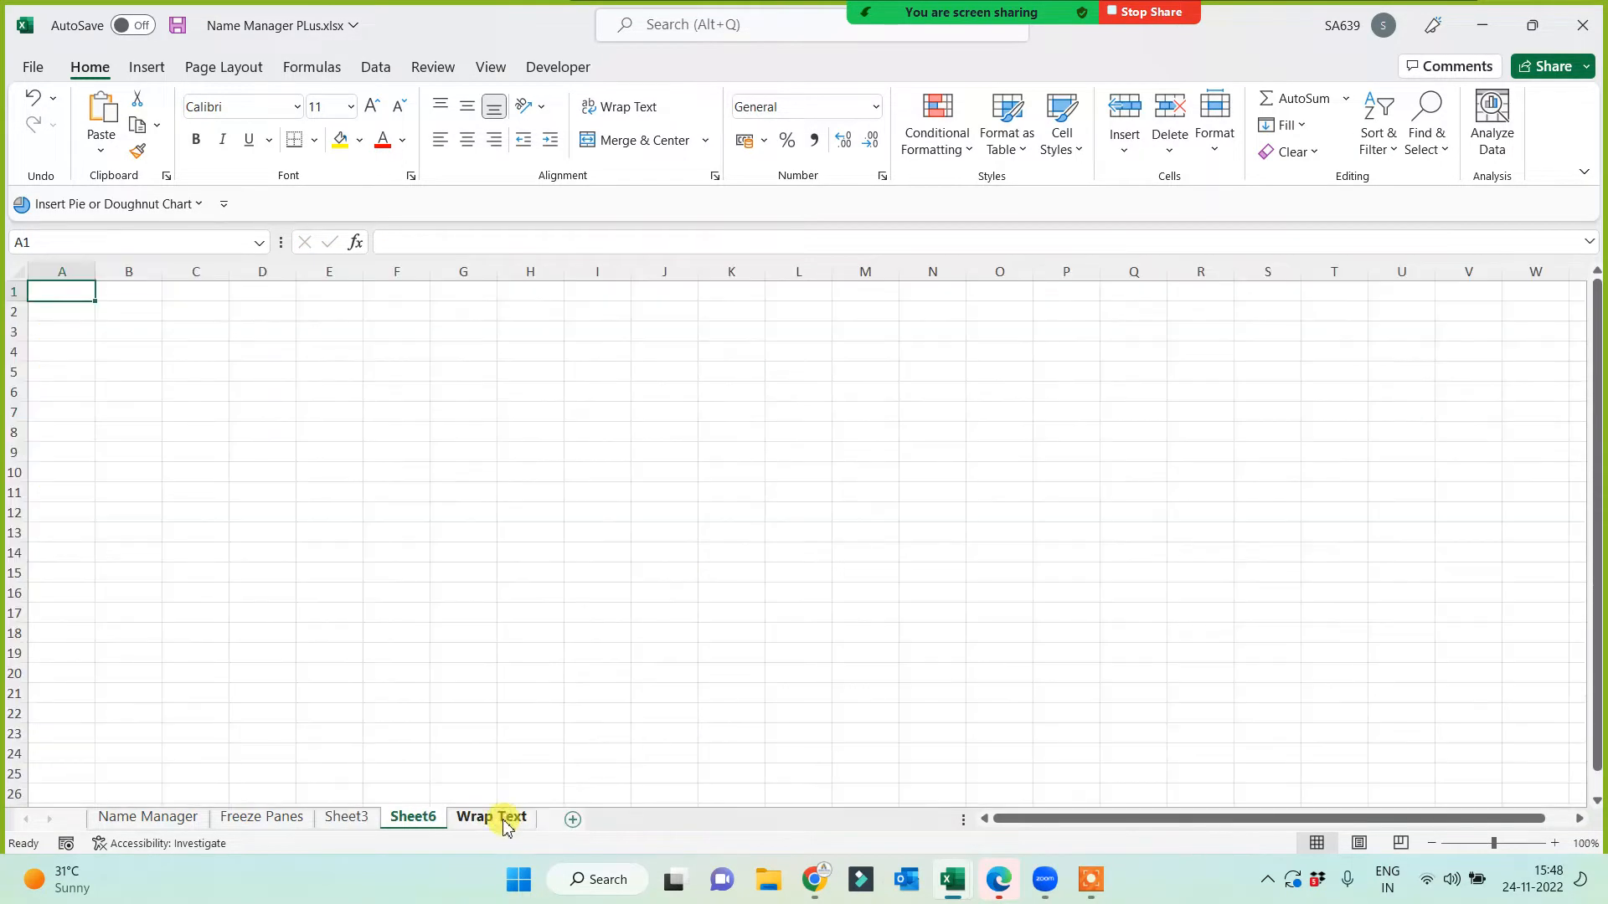
click(499, 817)
double_click(413, 818)
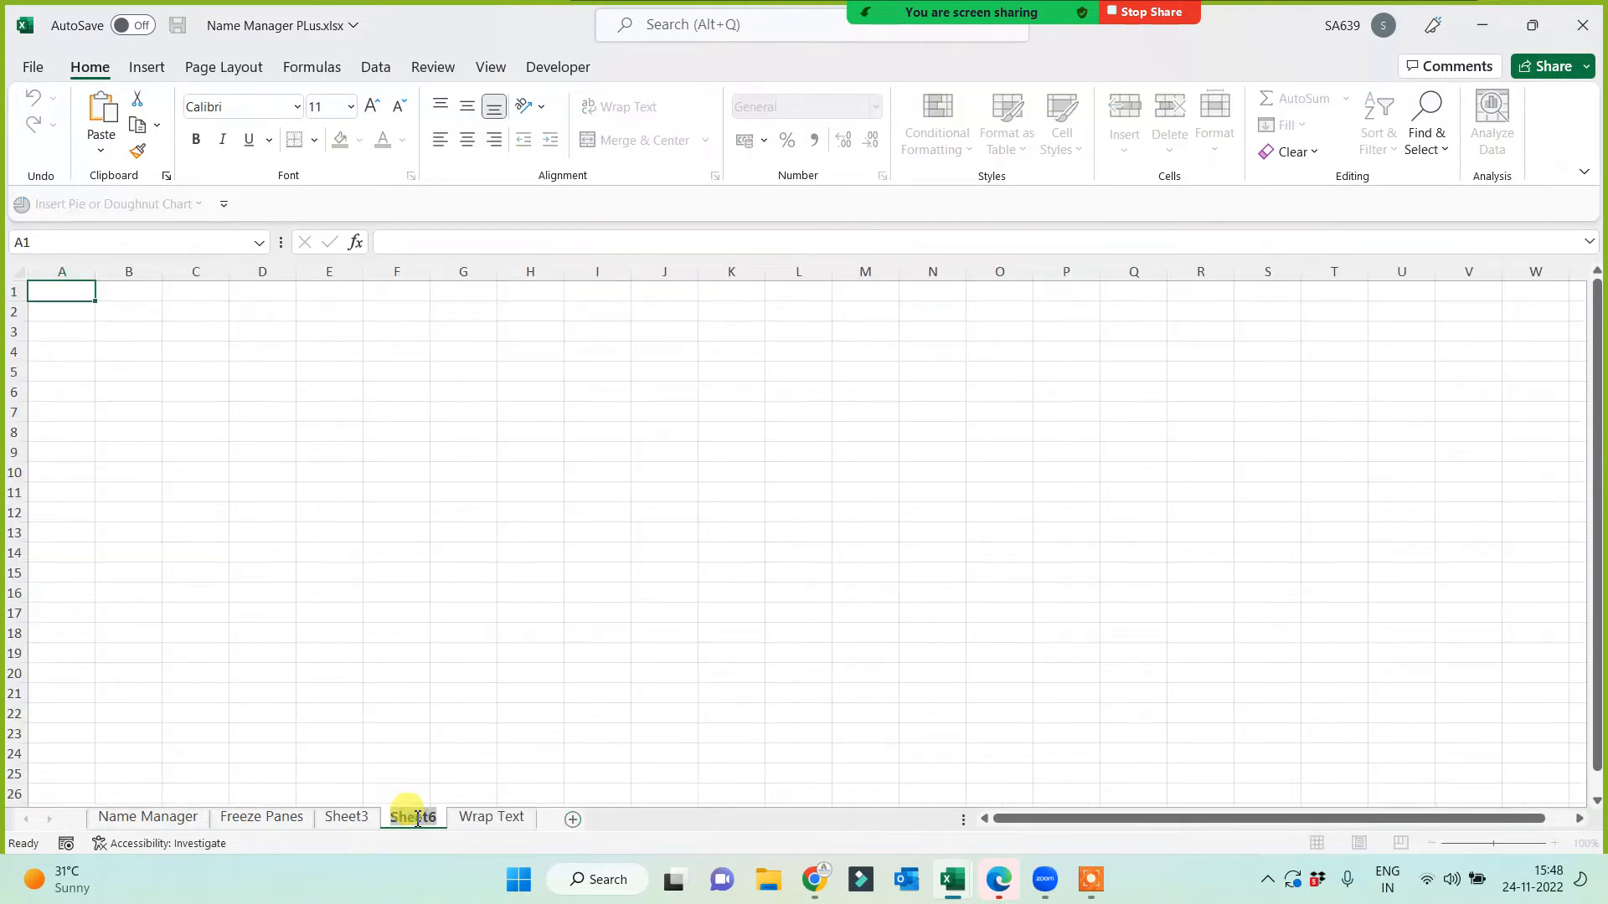
text(Shrink to Fit)
click(625, 635)
click(344, 817)
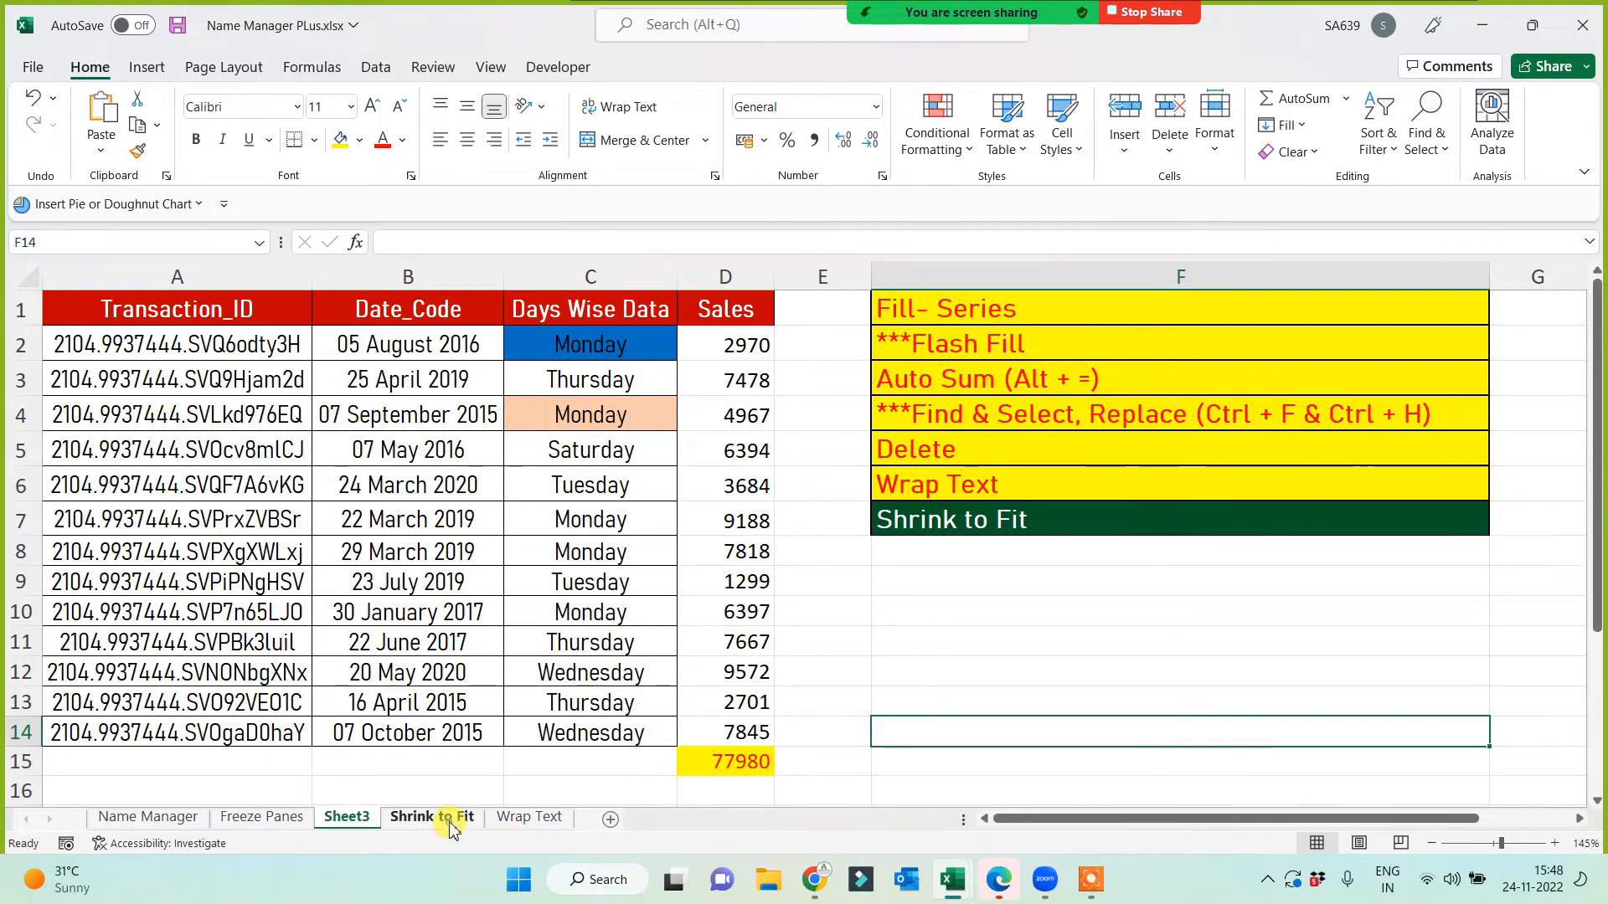
click(444, 819)
Step: Copy C3:C8 from Wrap Text and paste it at B4 on Shrink to Fit
click(519, 824)
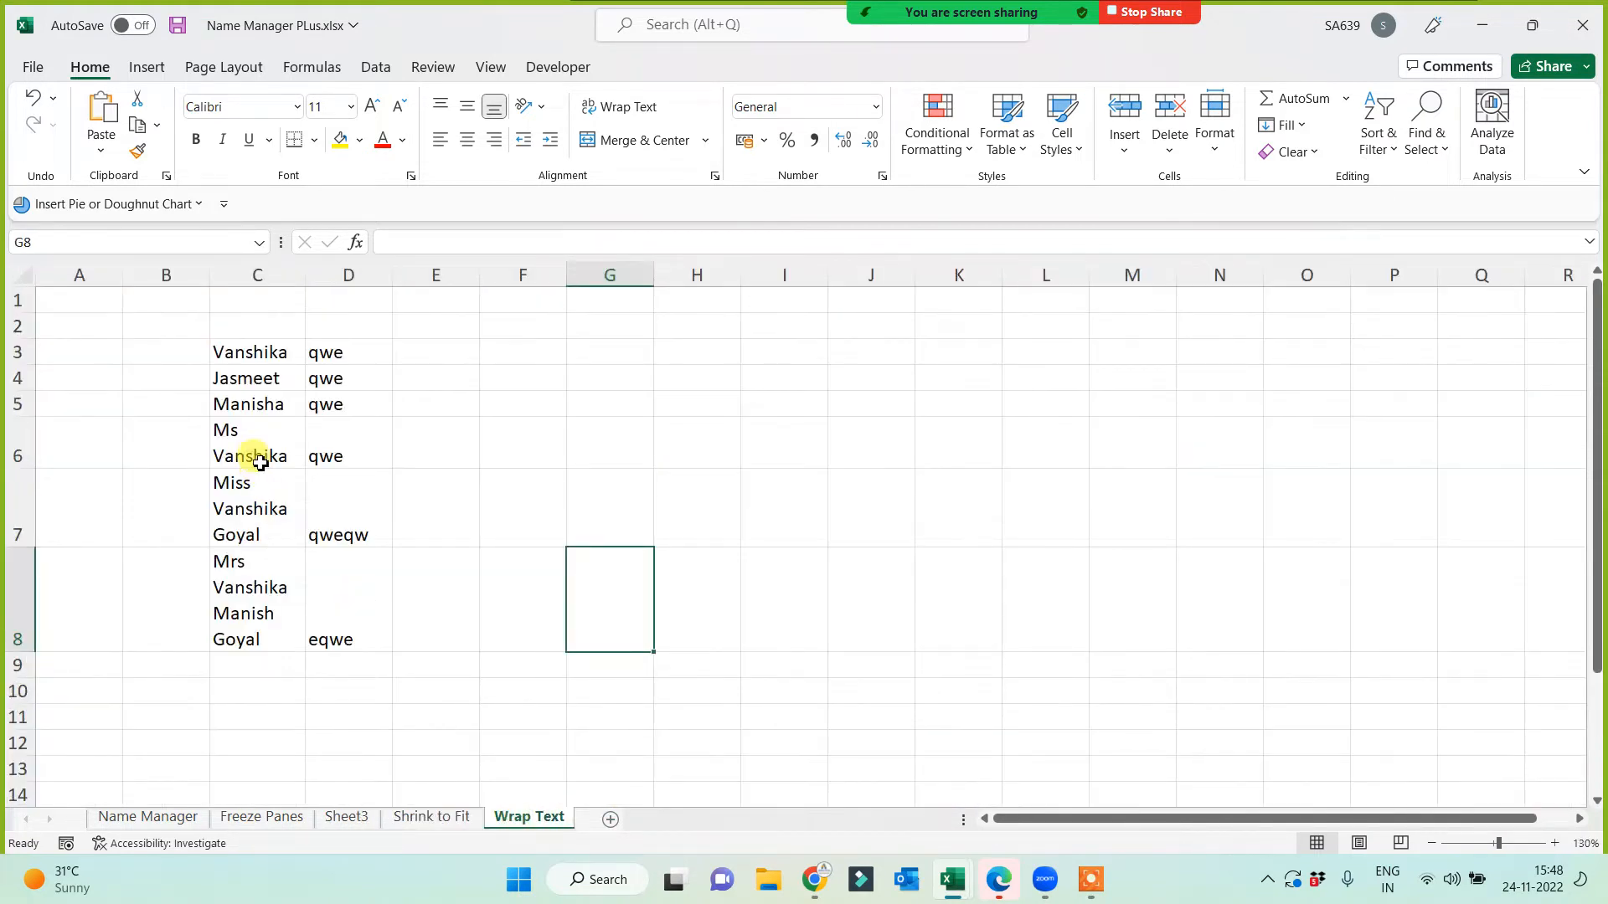
drag(251, 352, 234, 639)
key(ctrl+c)
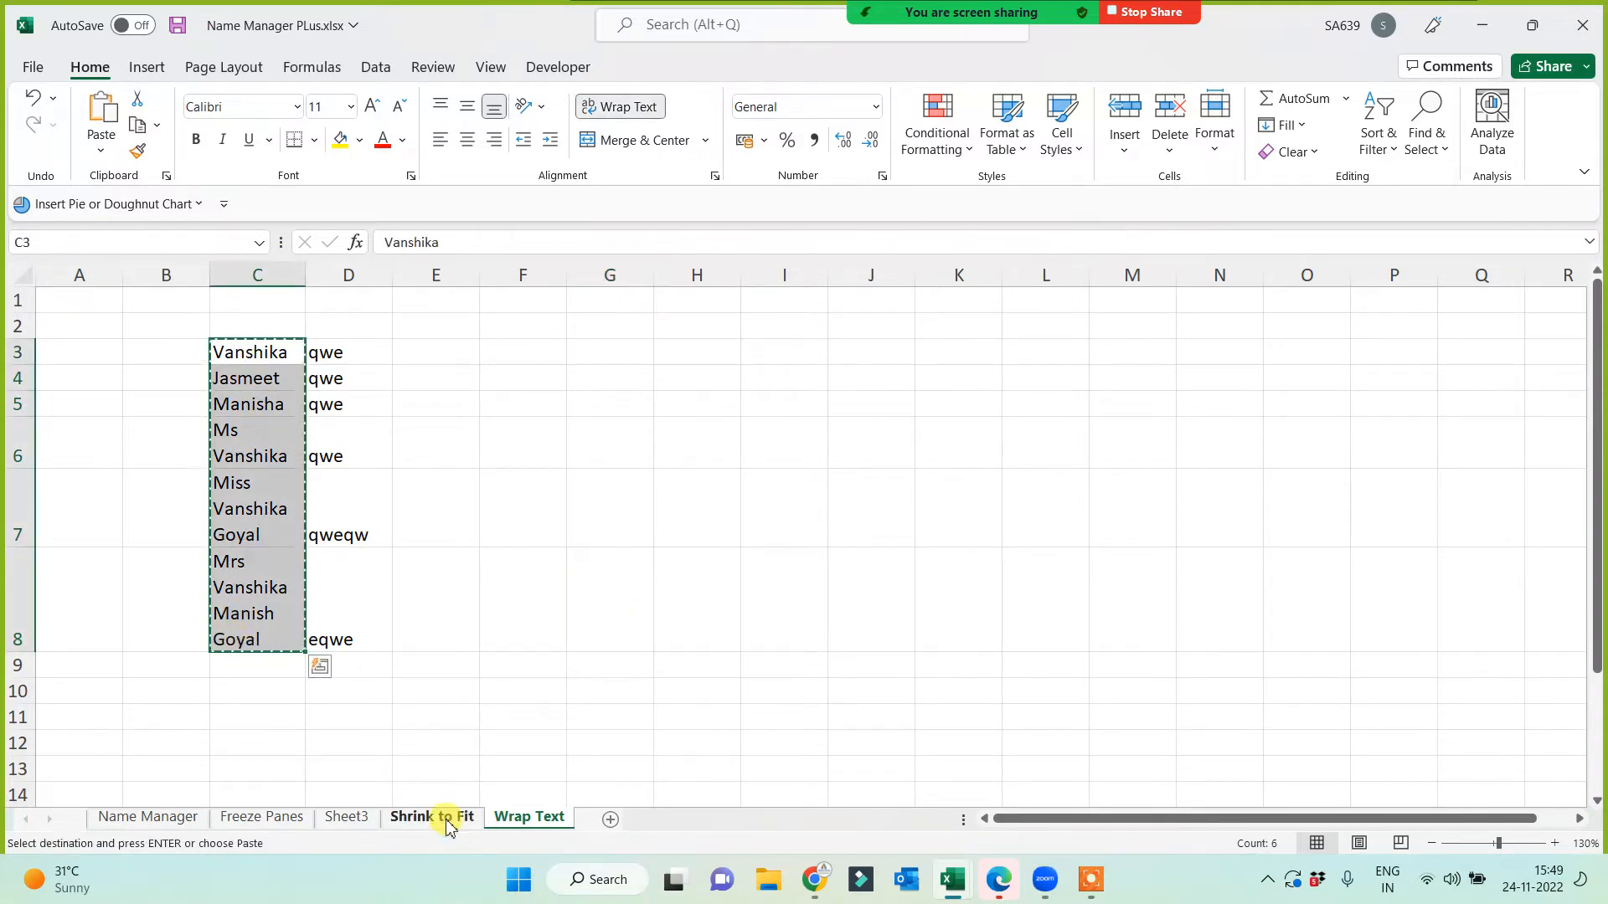
click(444, 818)
click(155, 347)
key(ctrl+v)
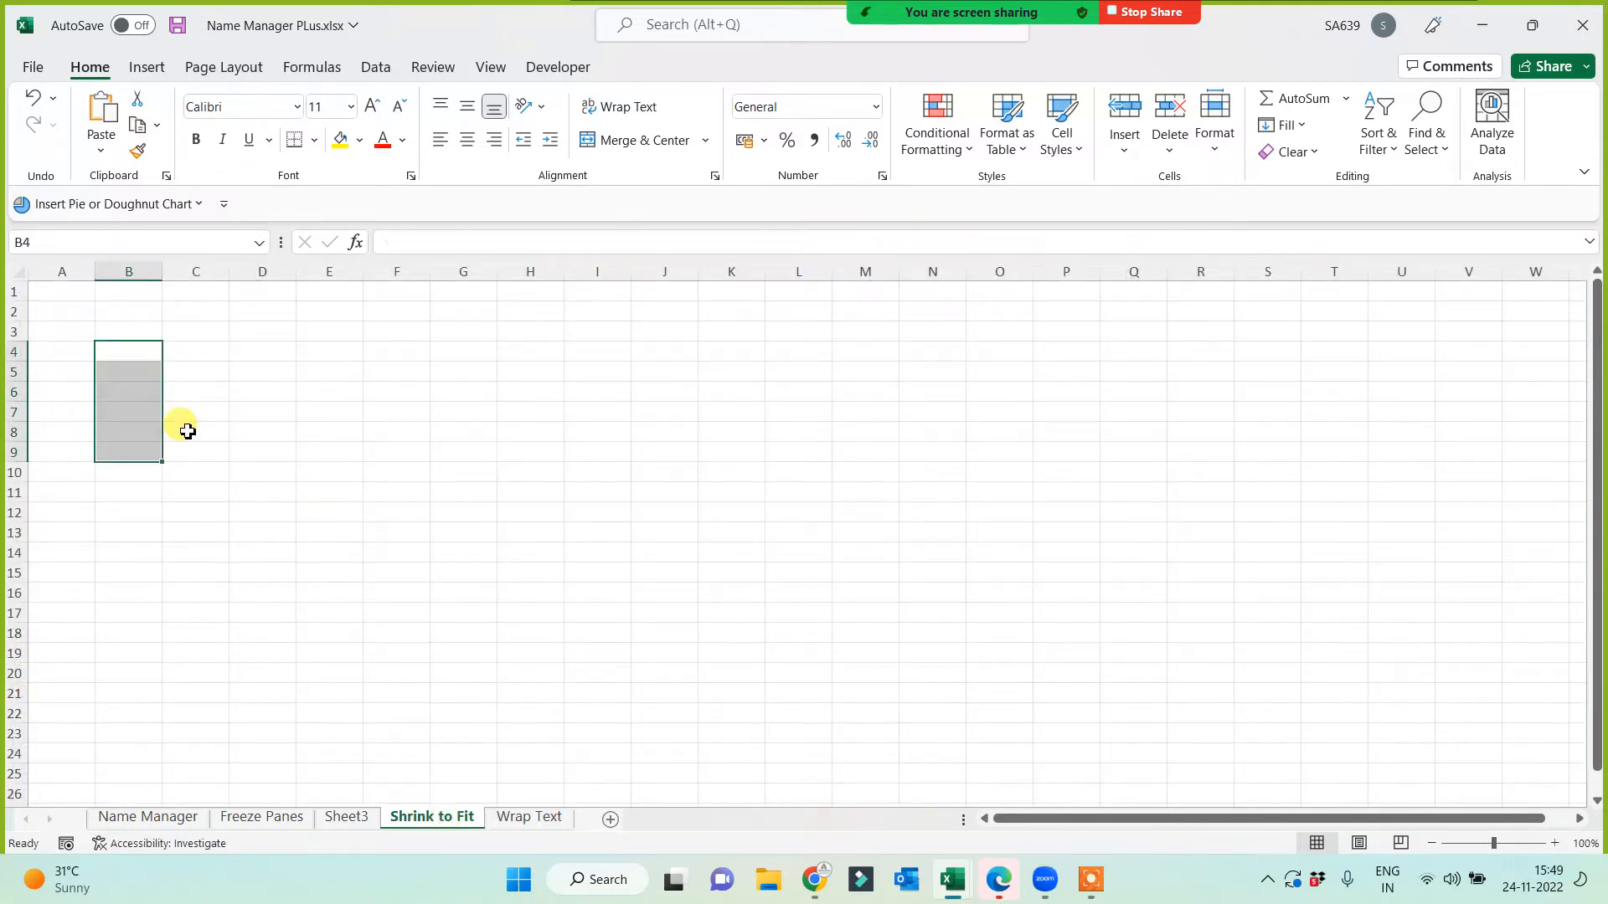
Step: Turn off wrapping for the pasted names, widen column B, and reselect B4:B9
click(619, 107)
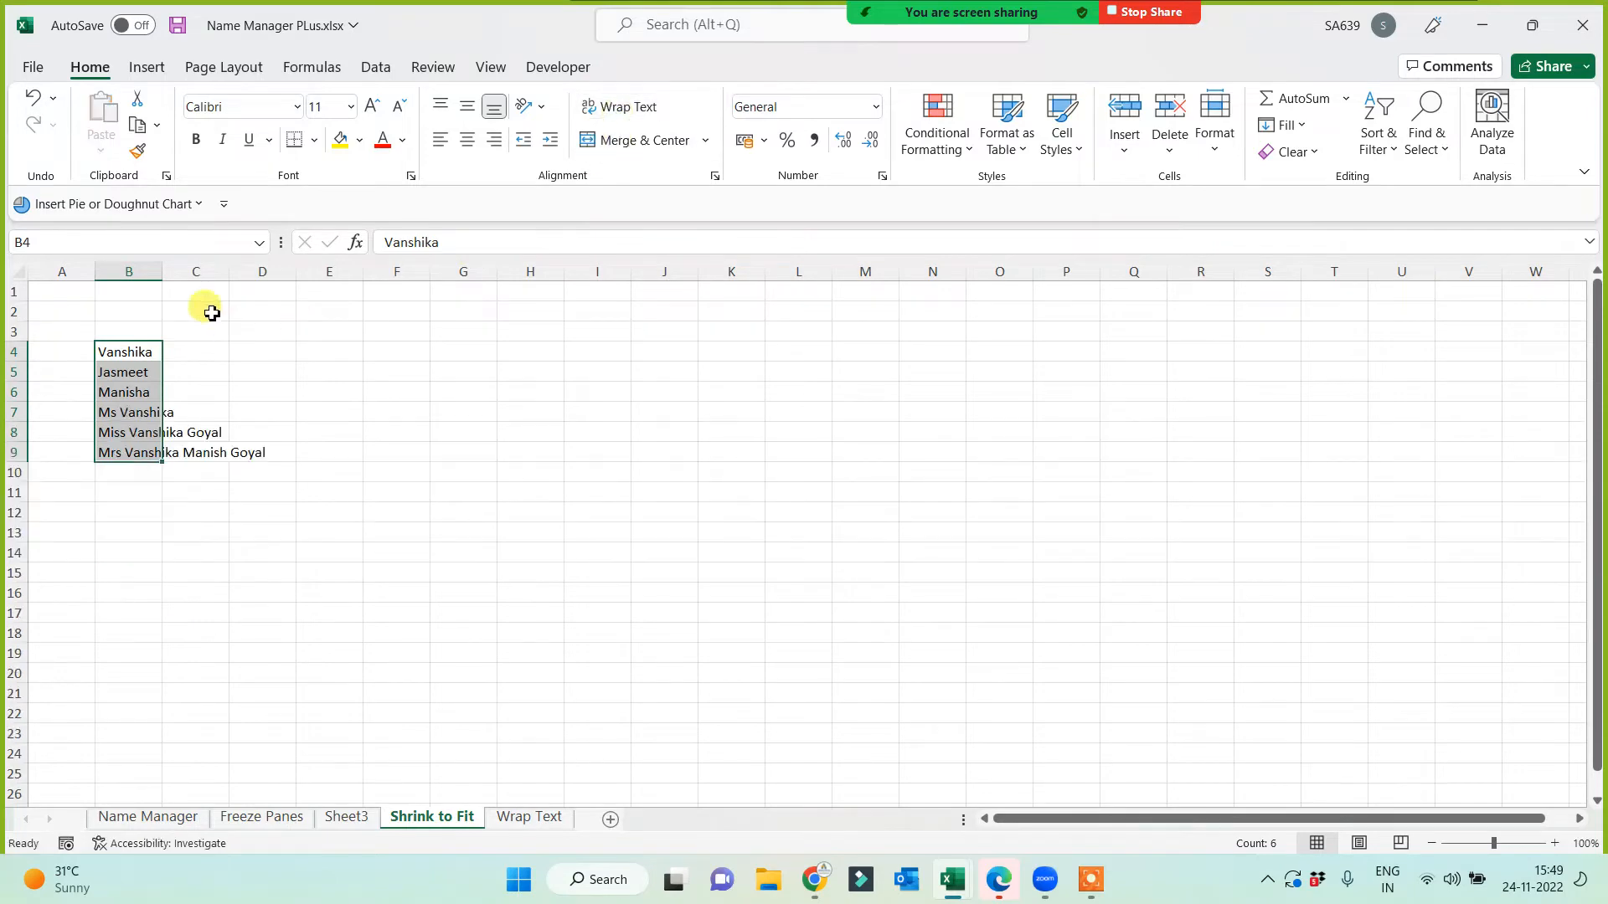
drag(161, 273, 203, 273)
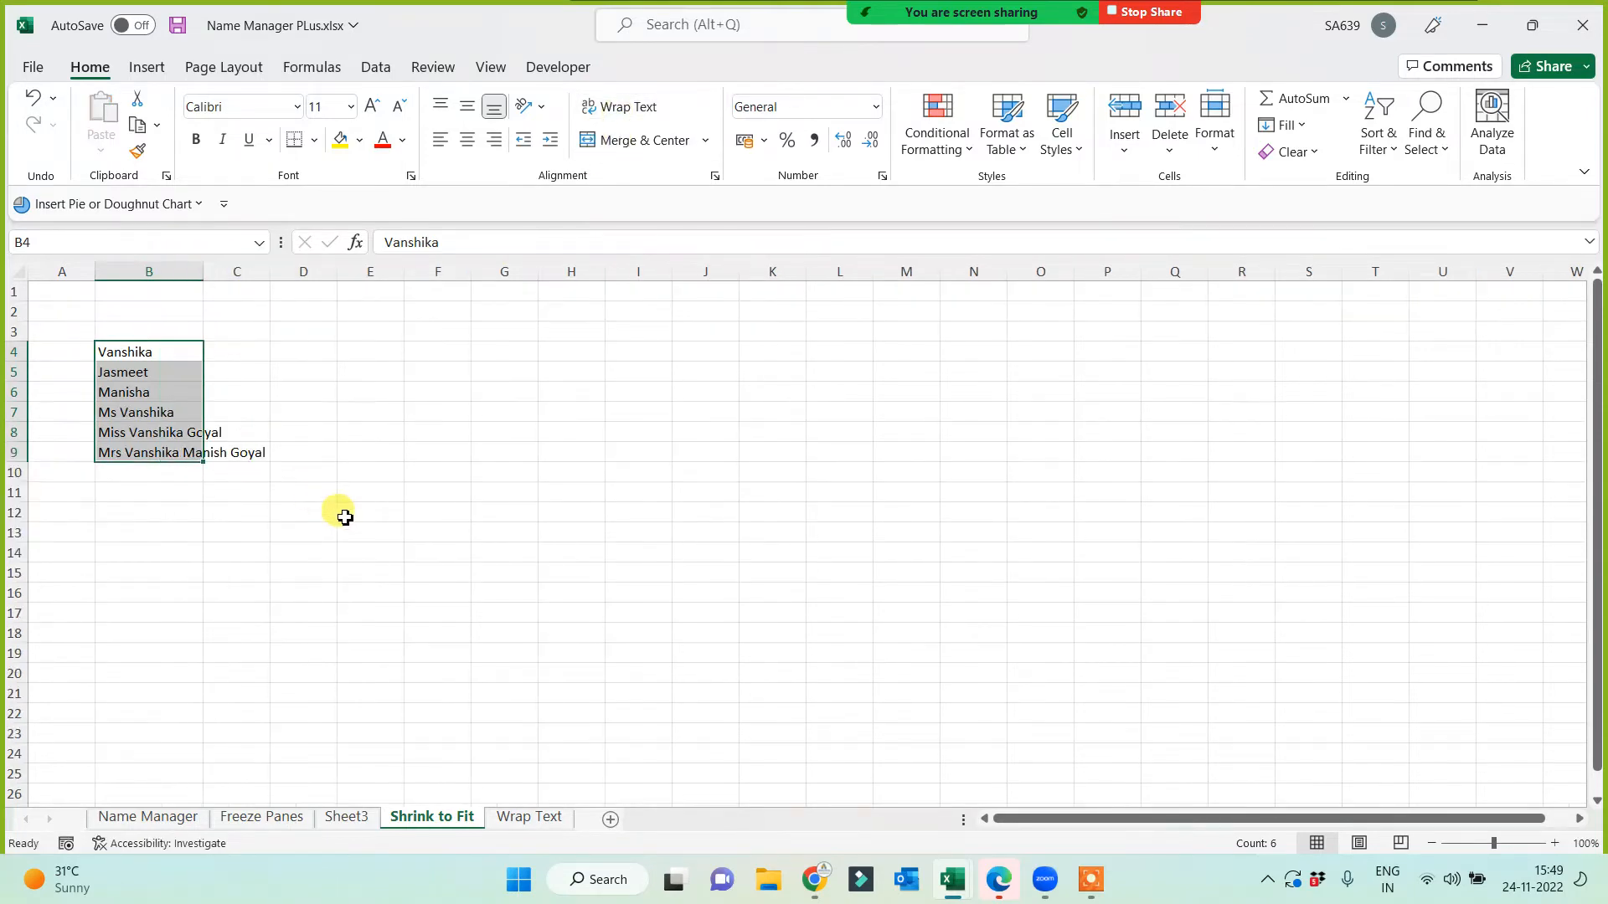
ctrl+scroll(493, 535, up, 5)
ctrl+scroll(595, 566, up, 1)
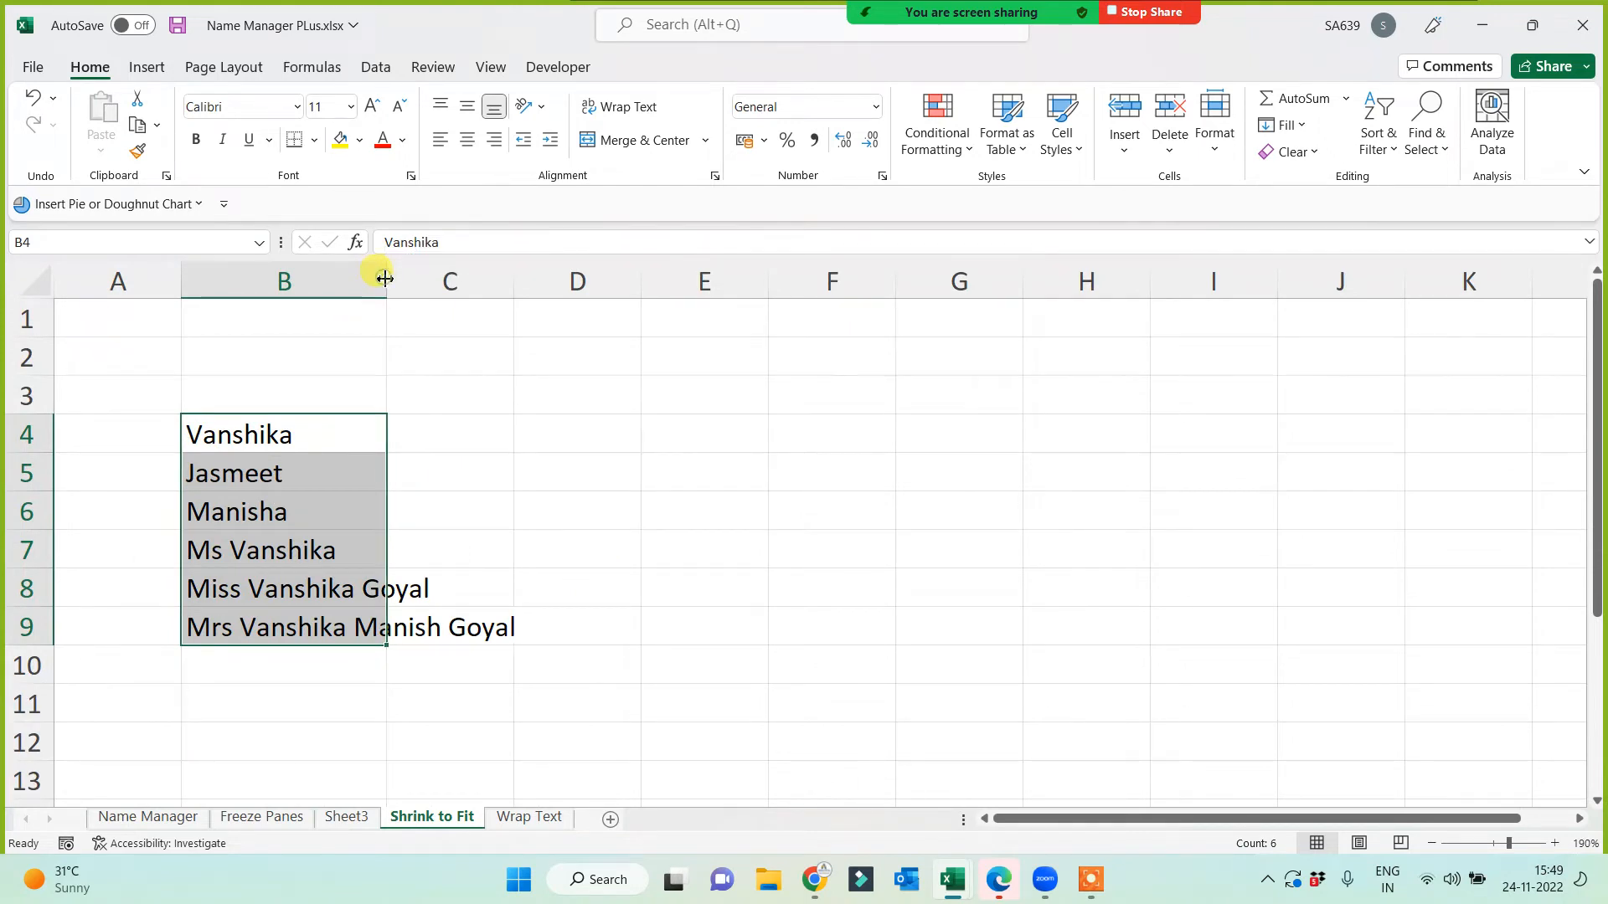
click(678, 472)
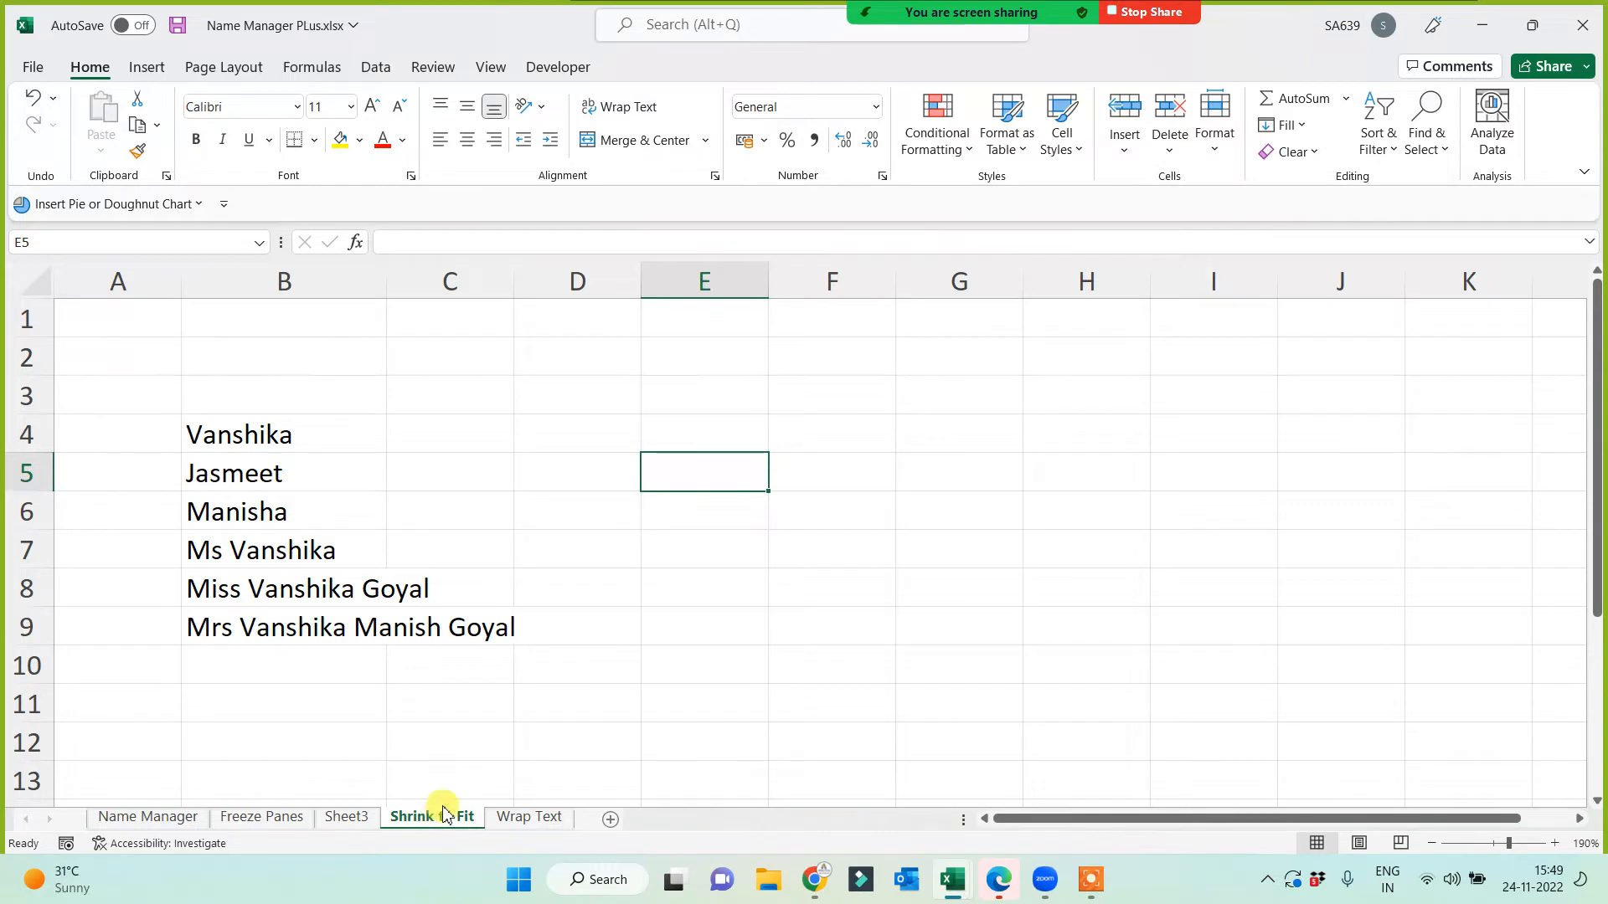
click(307, 434)
drag(308, 477, 276, 628)
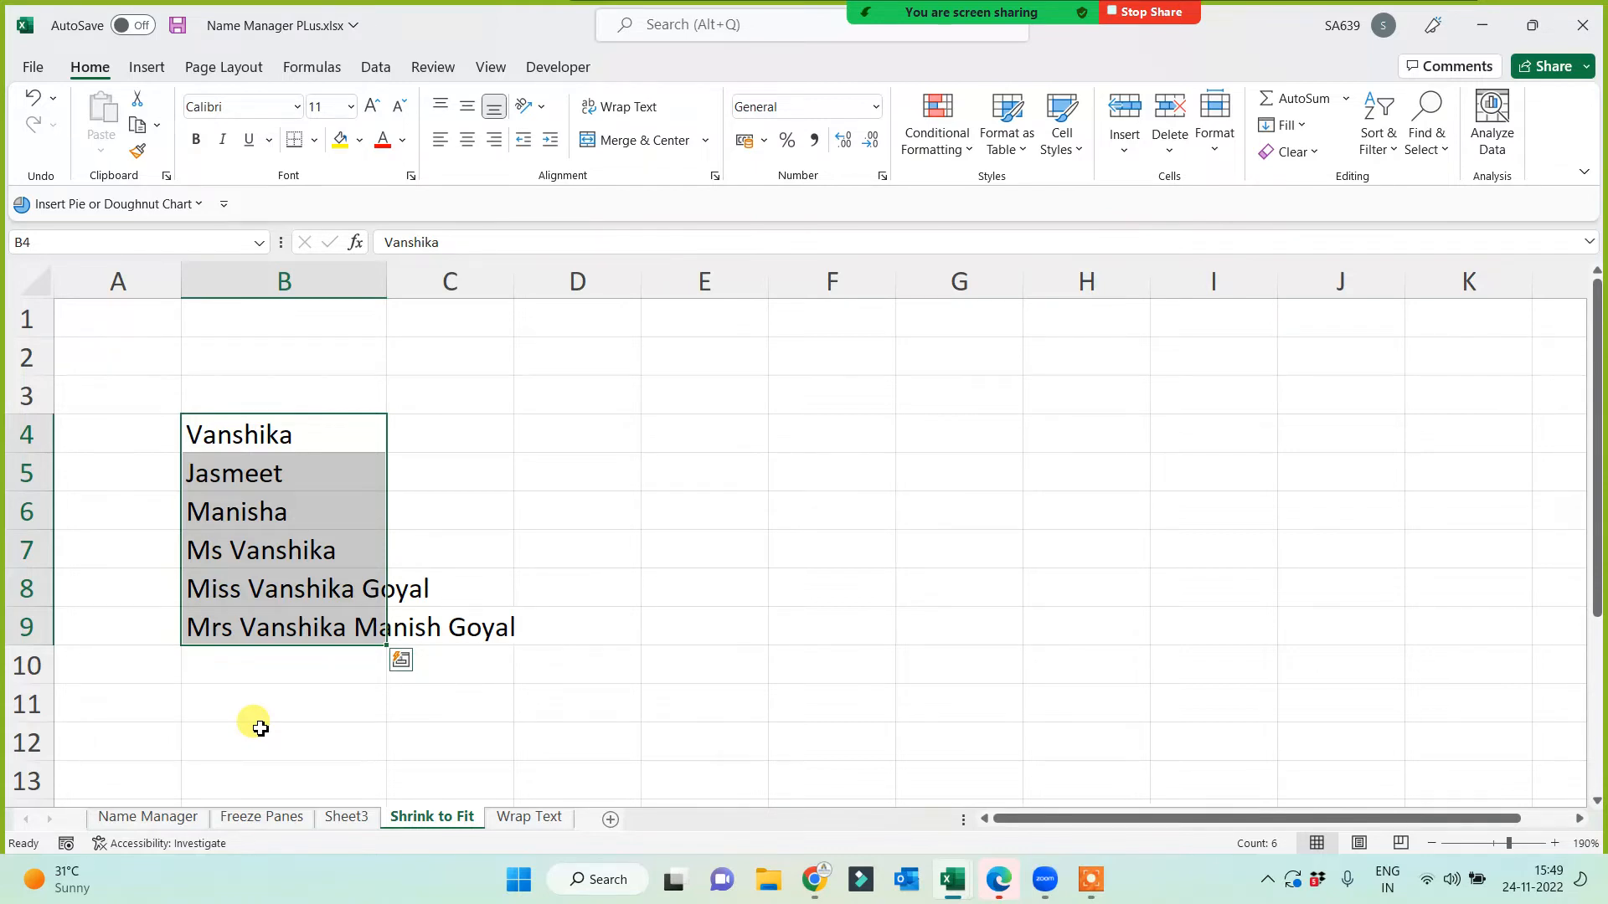
Step: Tick Shrink to fit under Format Cells > Alignment for B4:B9, then deselect
right_click(336, 445)
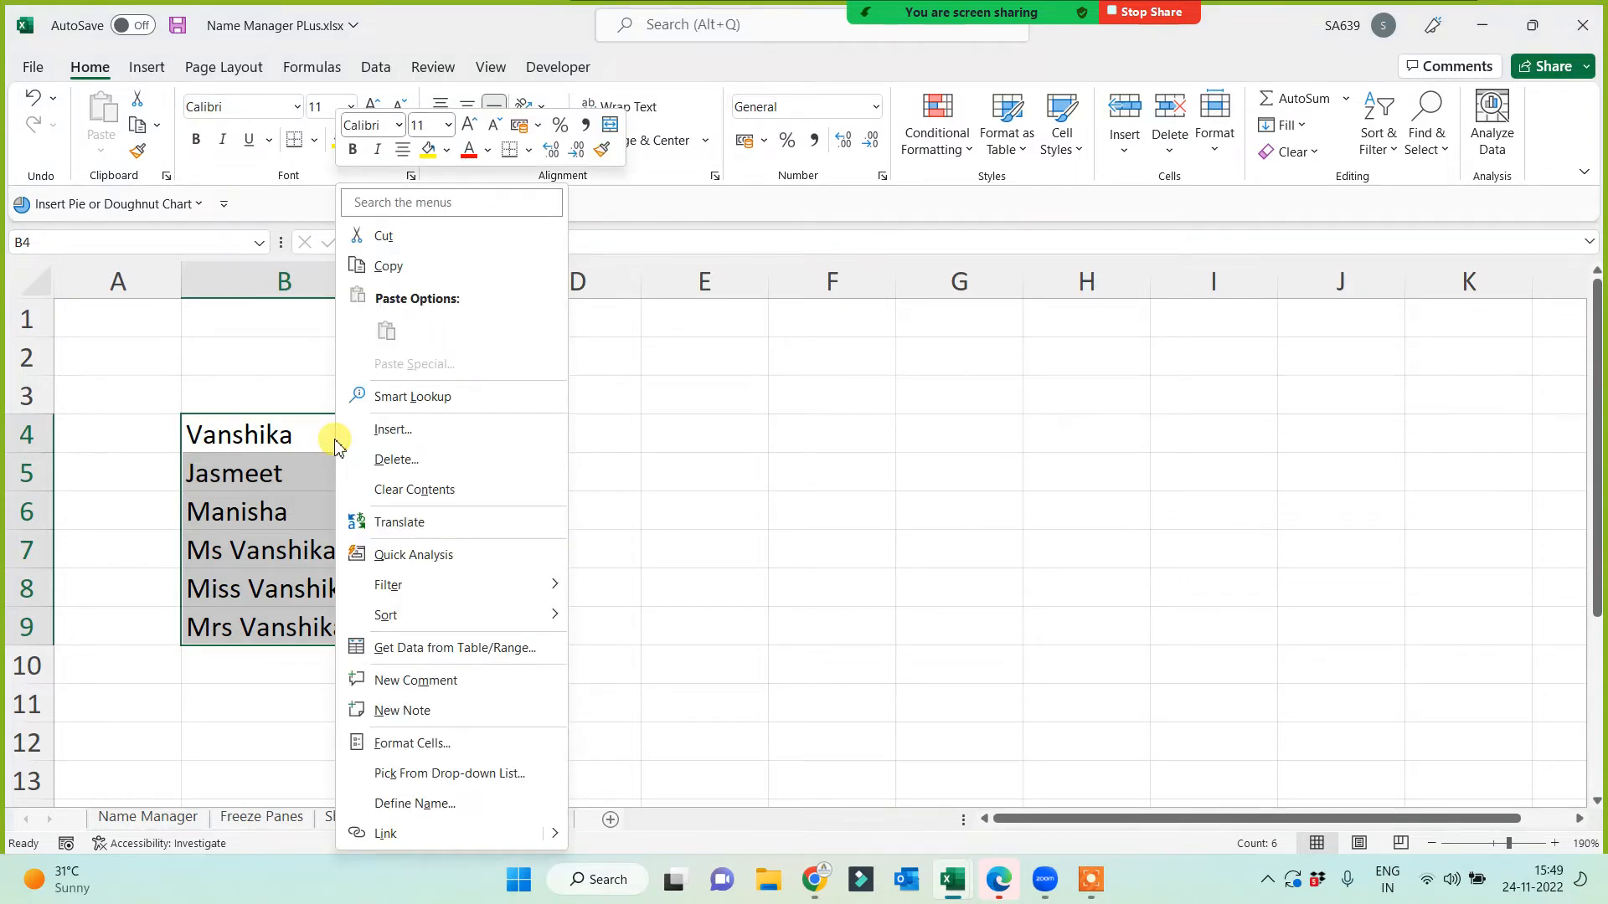
click(416, 744)
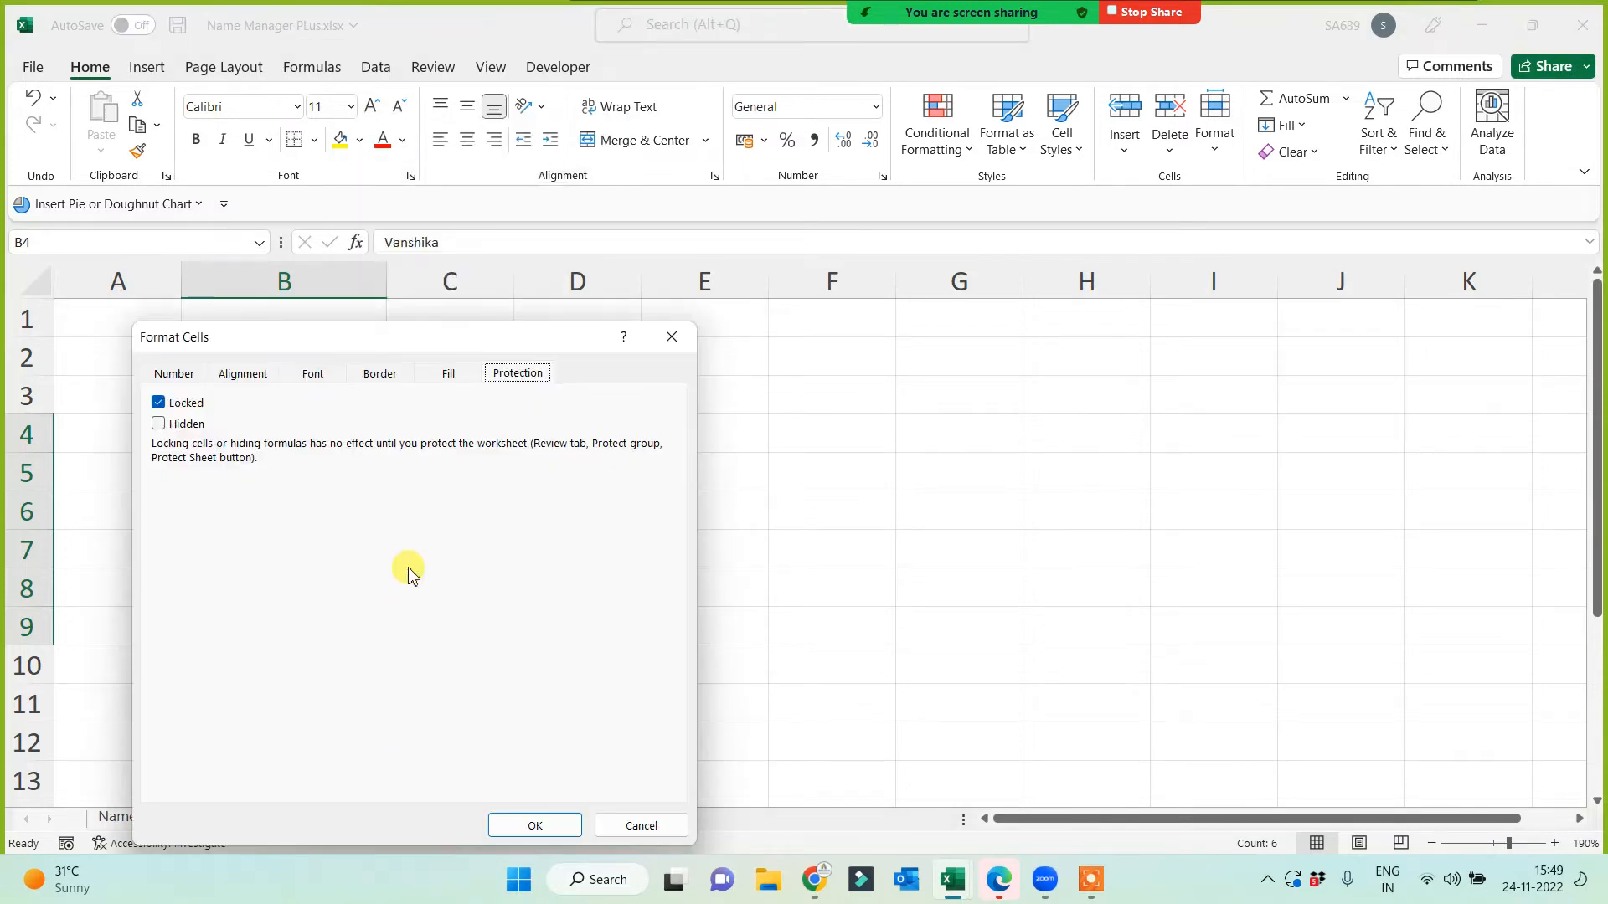
click(244, 377)
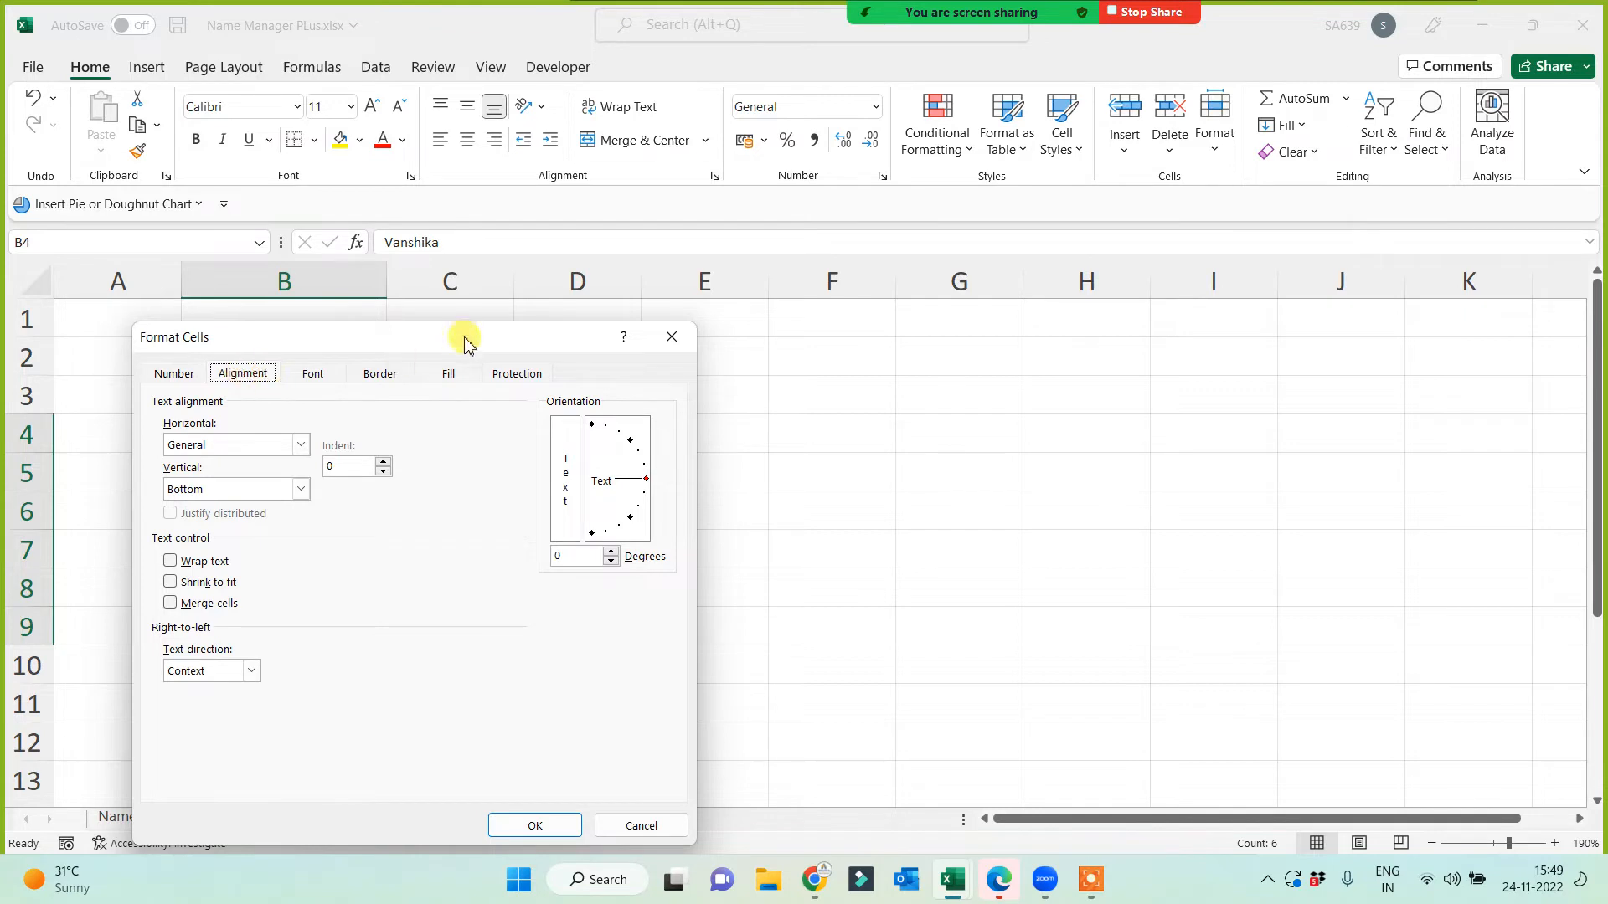
drag(460, 334, 1103, 299)
click(813, 546)
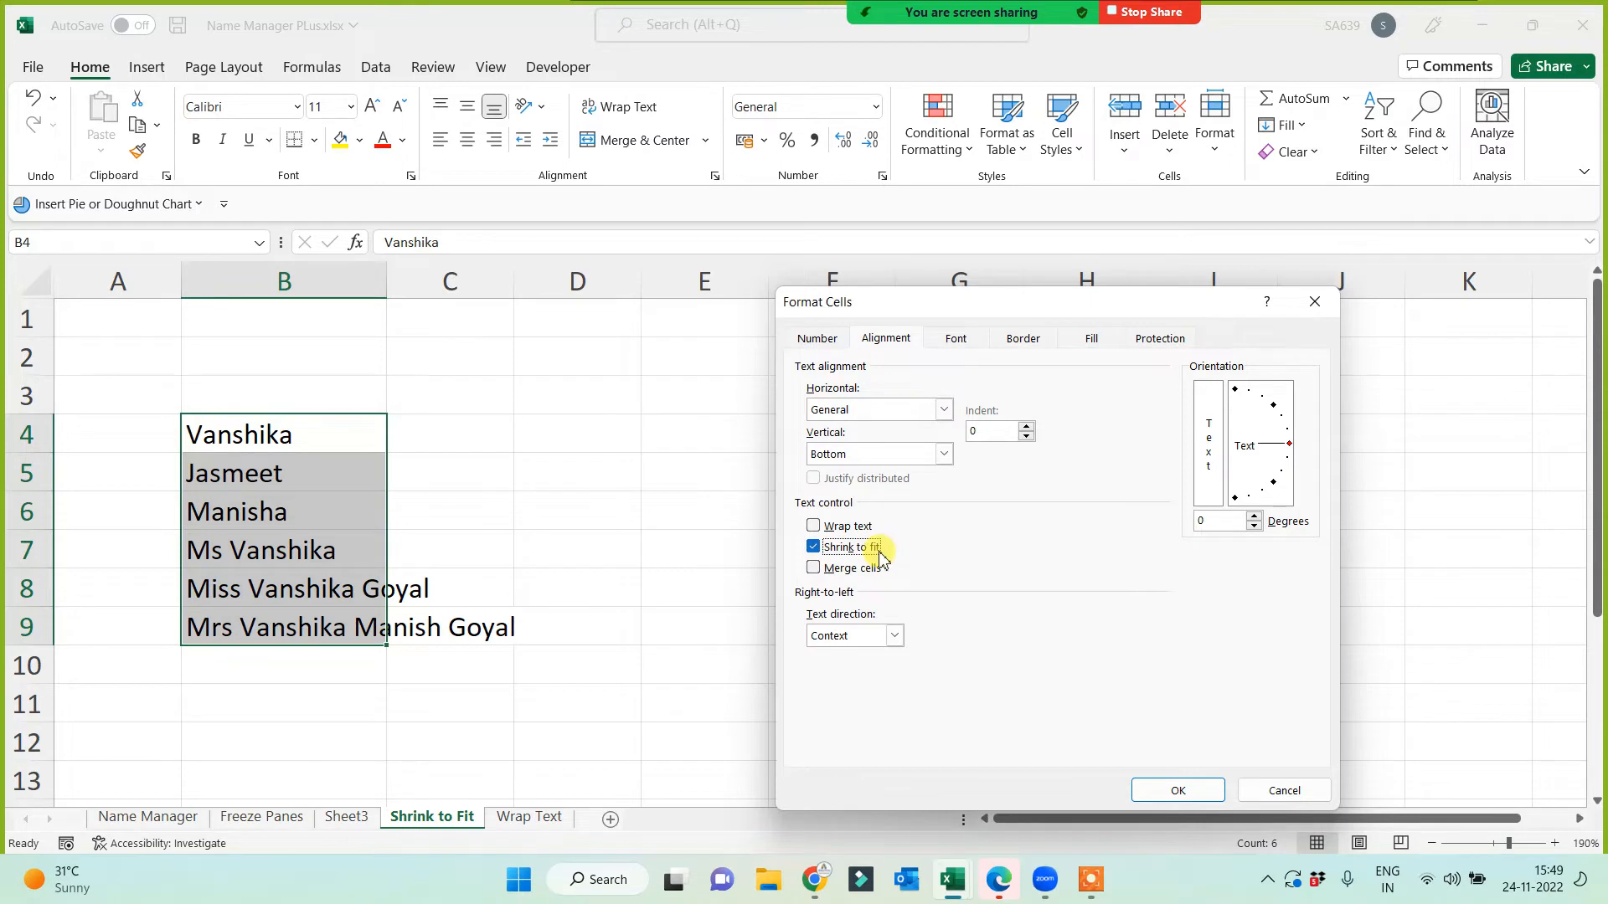
click(1178, 790)
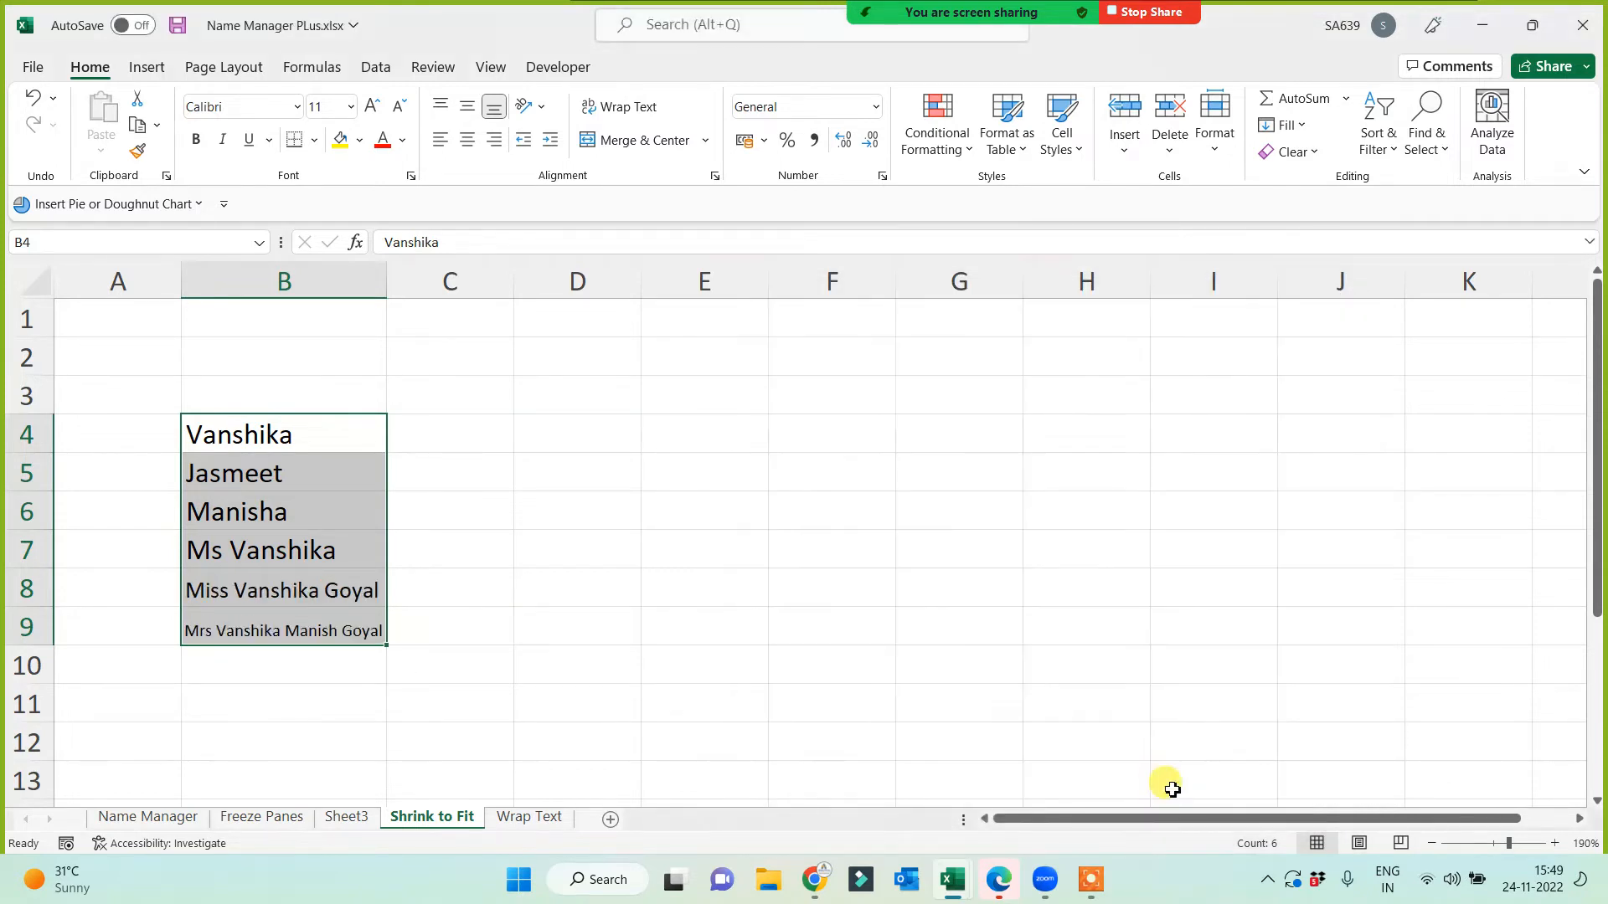
click(559, 594)
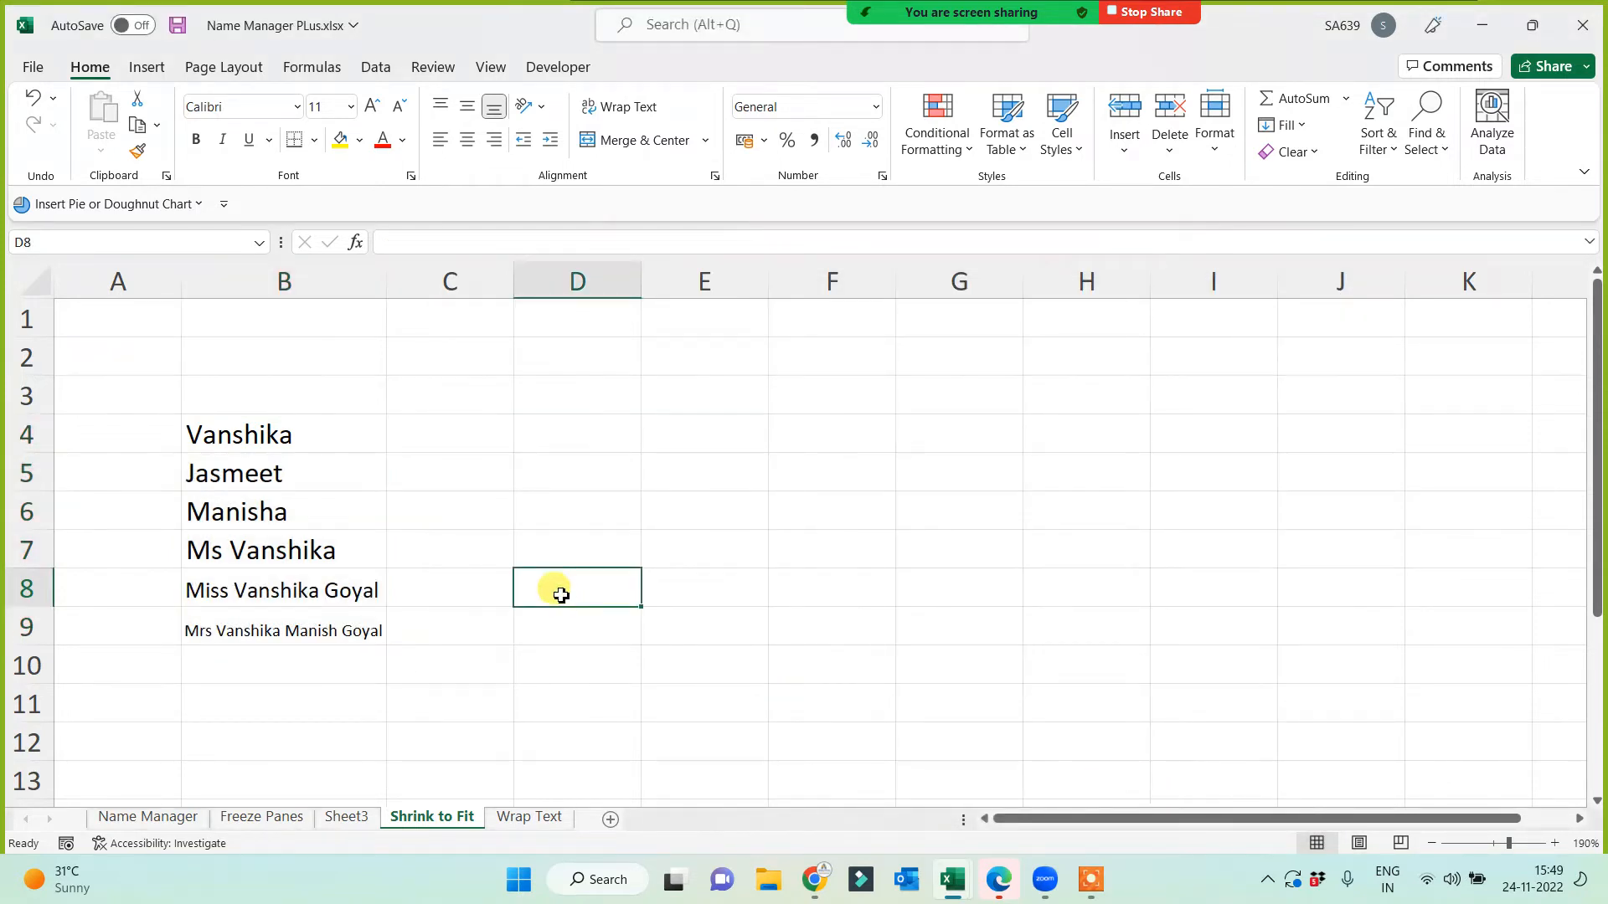
Step: Narrow column B so the longest name in B9 shrinks further
click(309, 279)
click(311, 641)
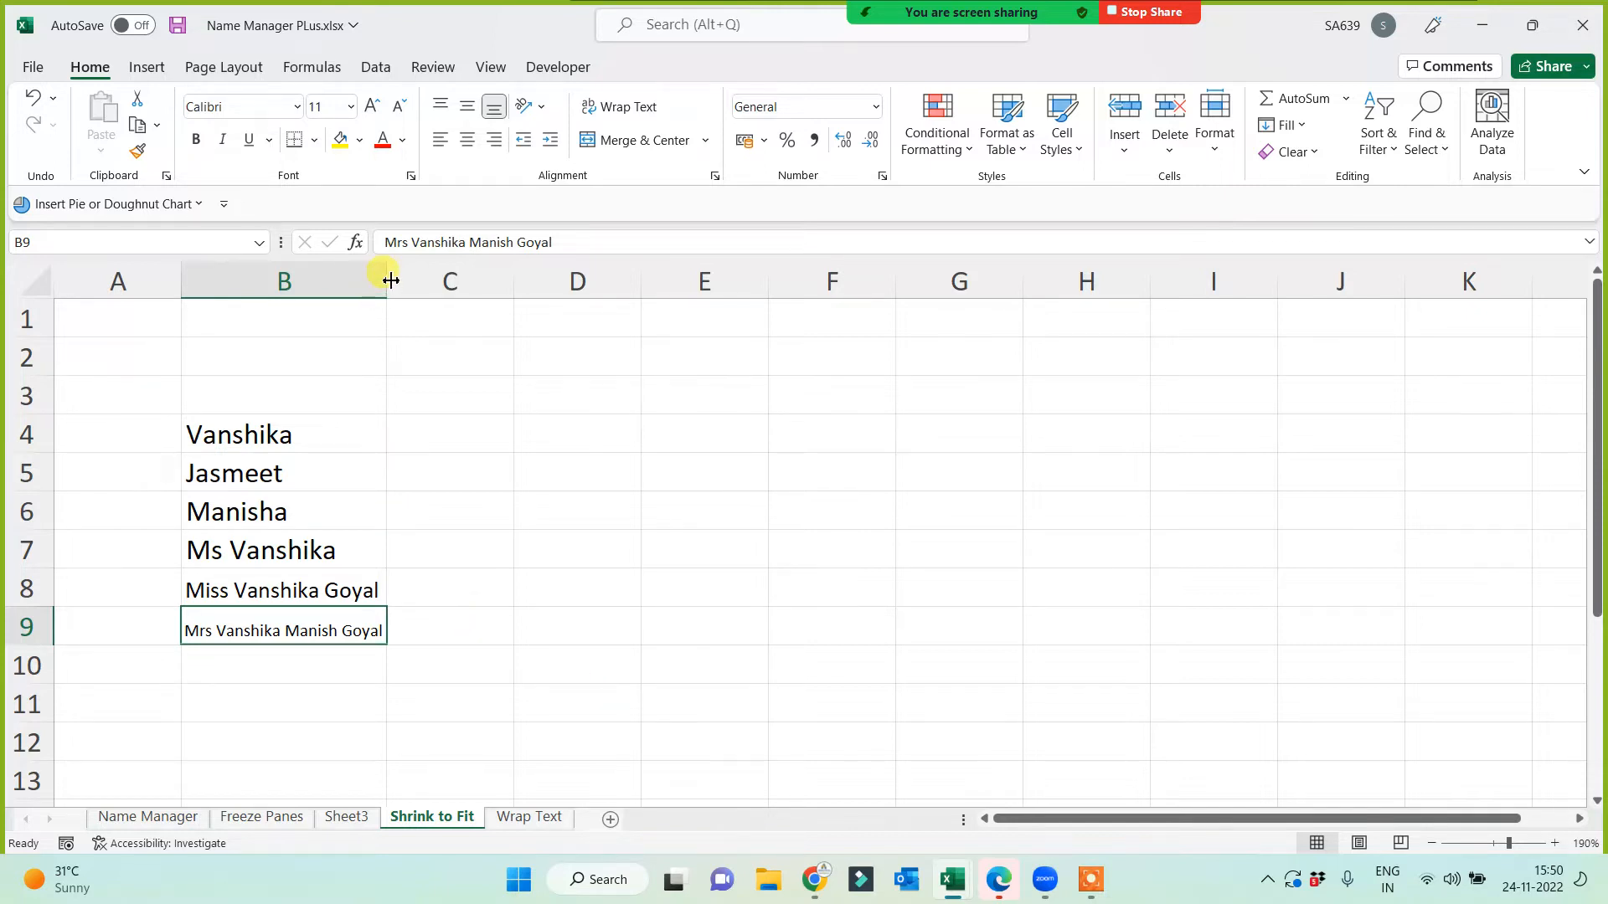
drag(393, 280, 474, 426)
drag(484, 285, 384, 341)
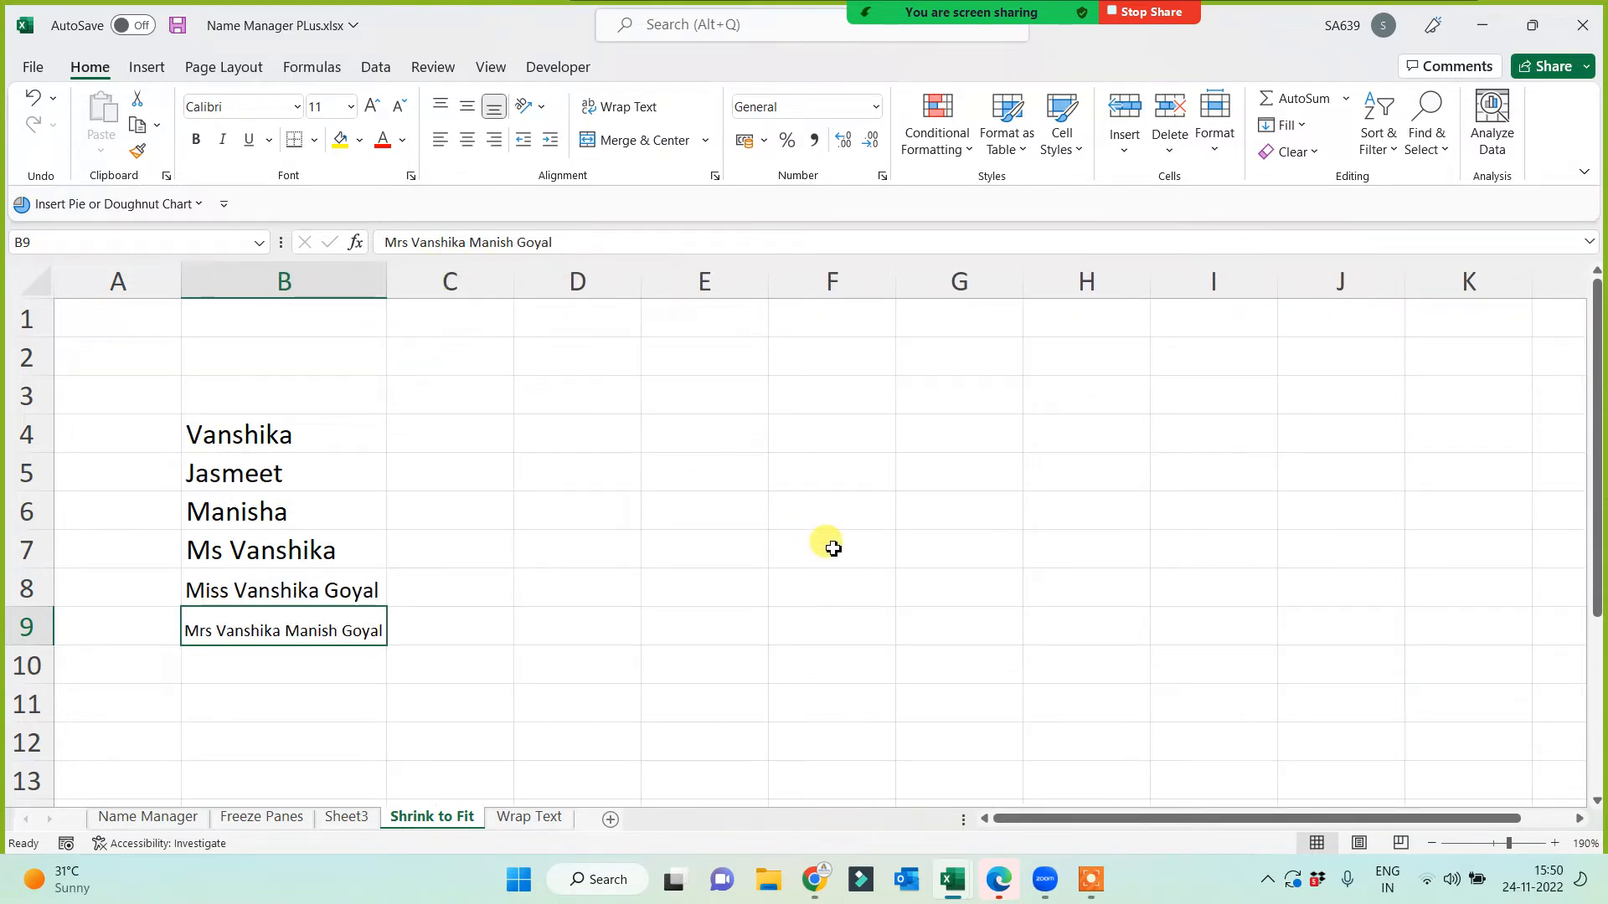
Step: Rename Sheet3 to 'Autosum'
click(346, 817)
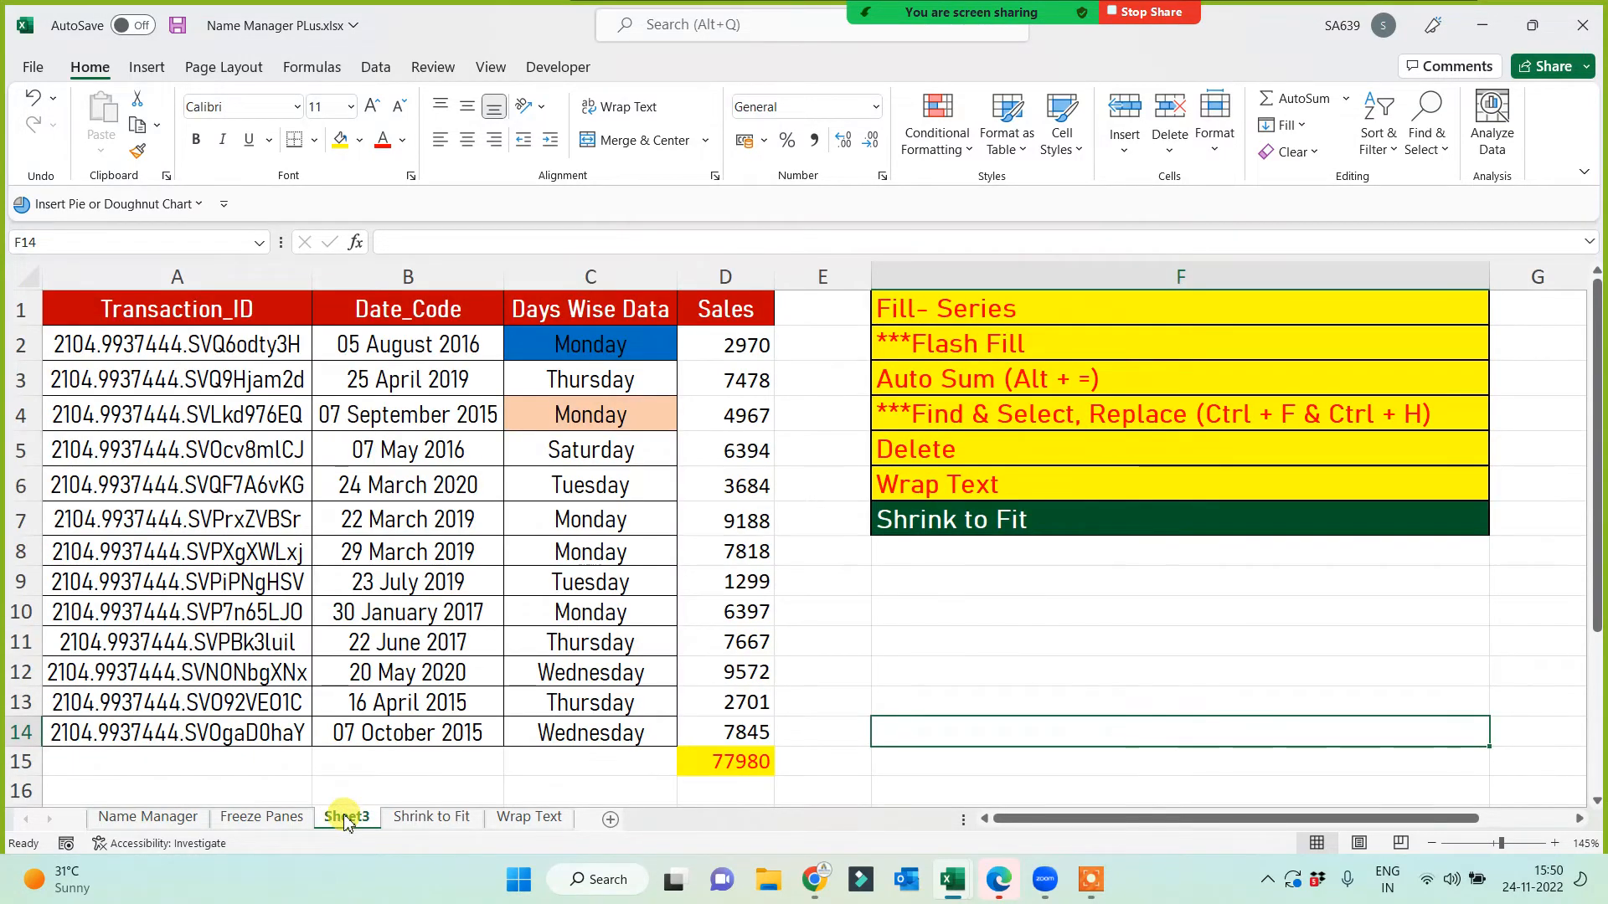
double_click(346, 817)
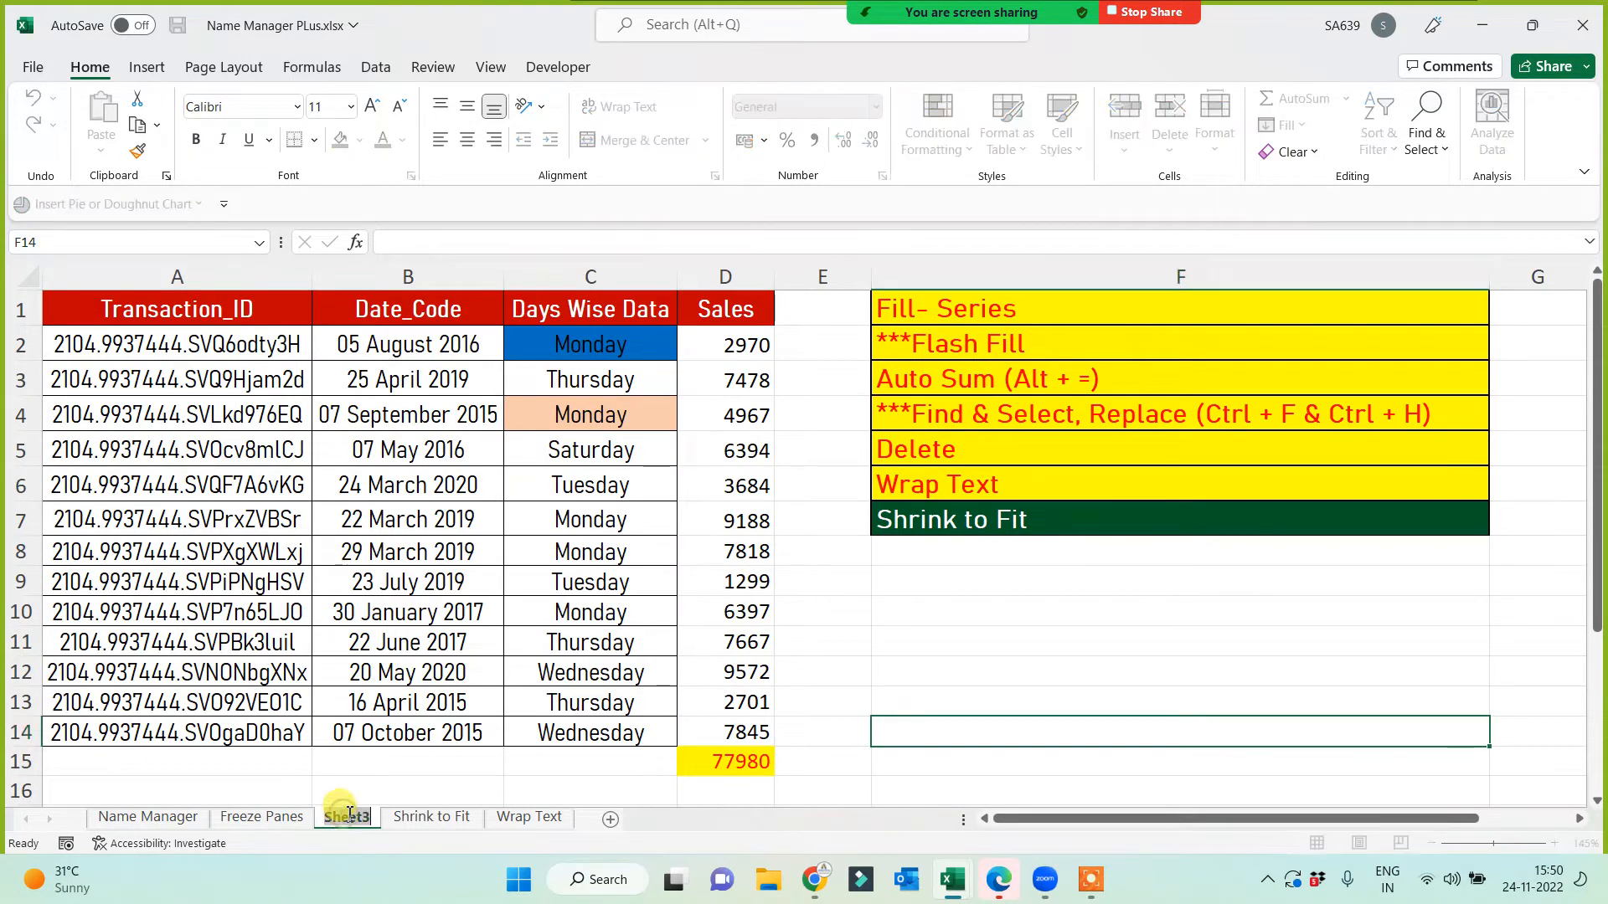
text(Autosum)
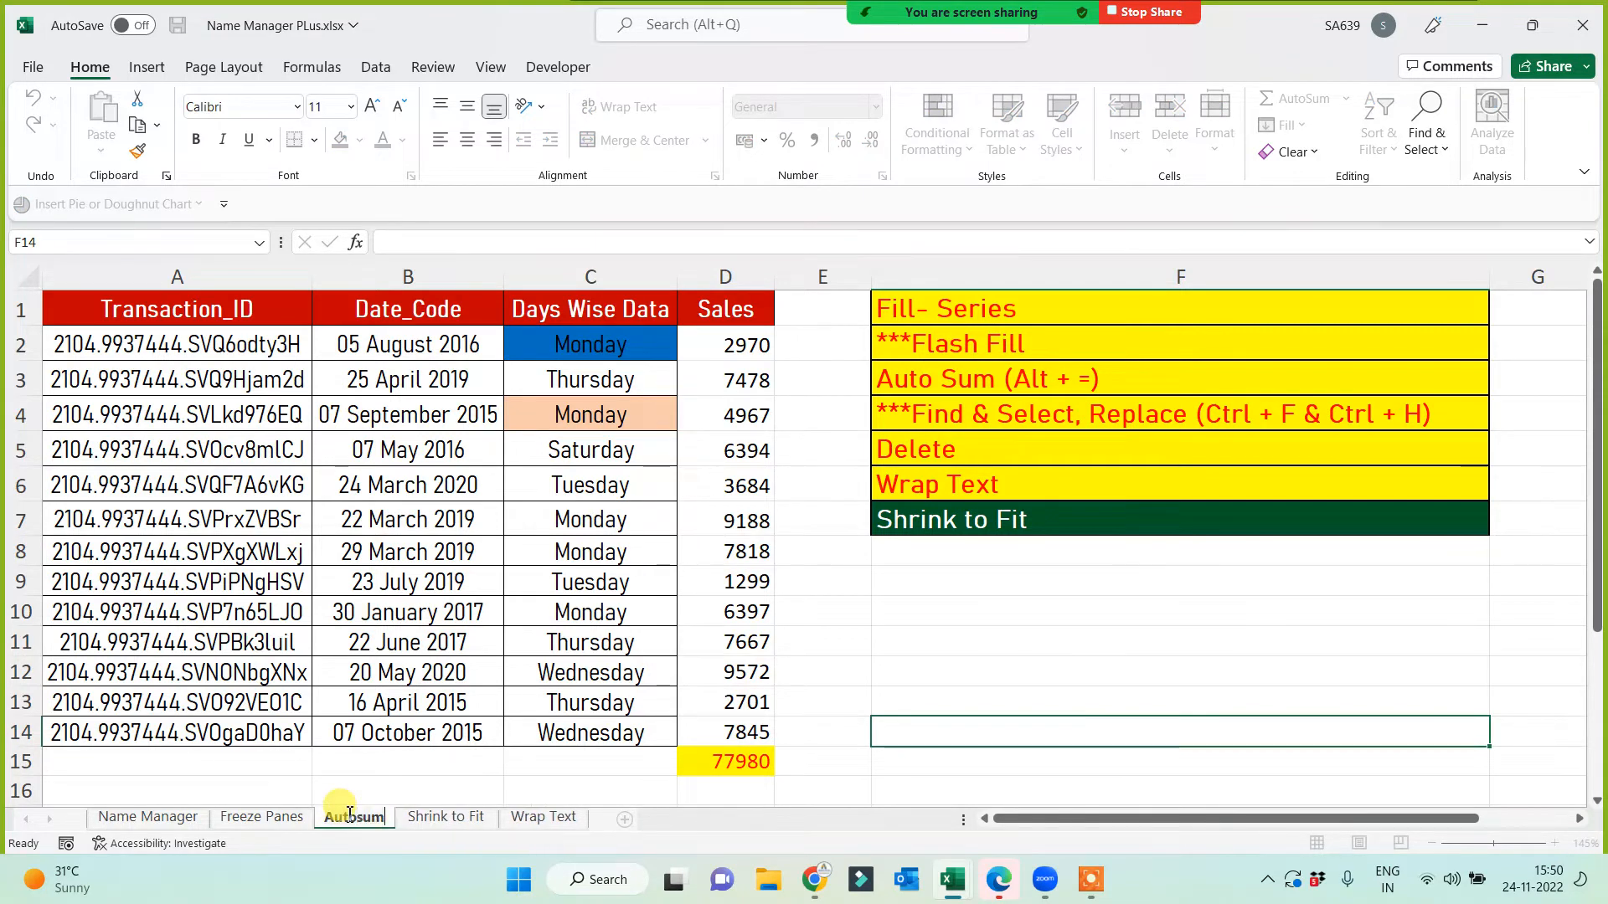
key(Return)
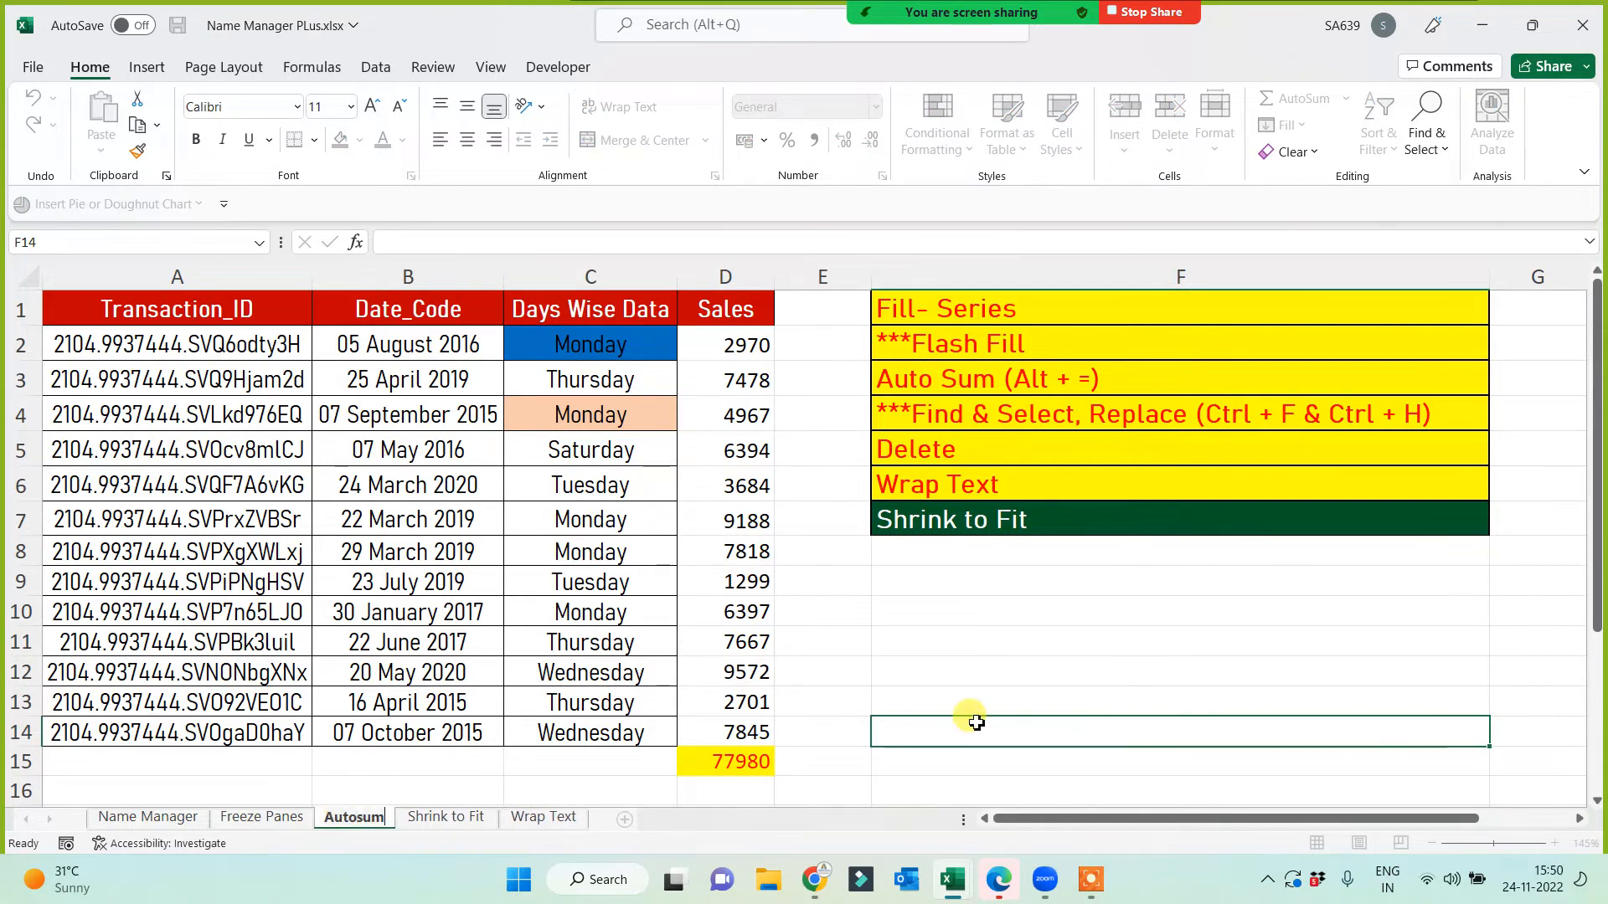
Step: On Shrink to Fit, widen column B, narrow it until B9 shrinks, then widen it again
click(477, 819)
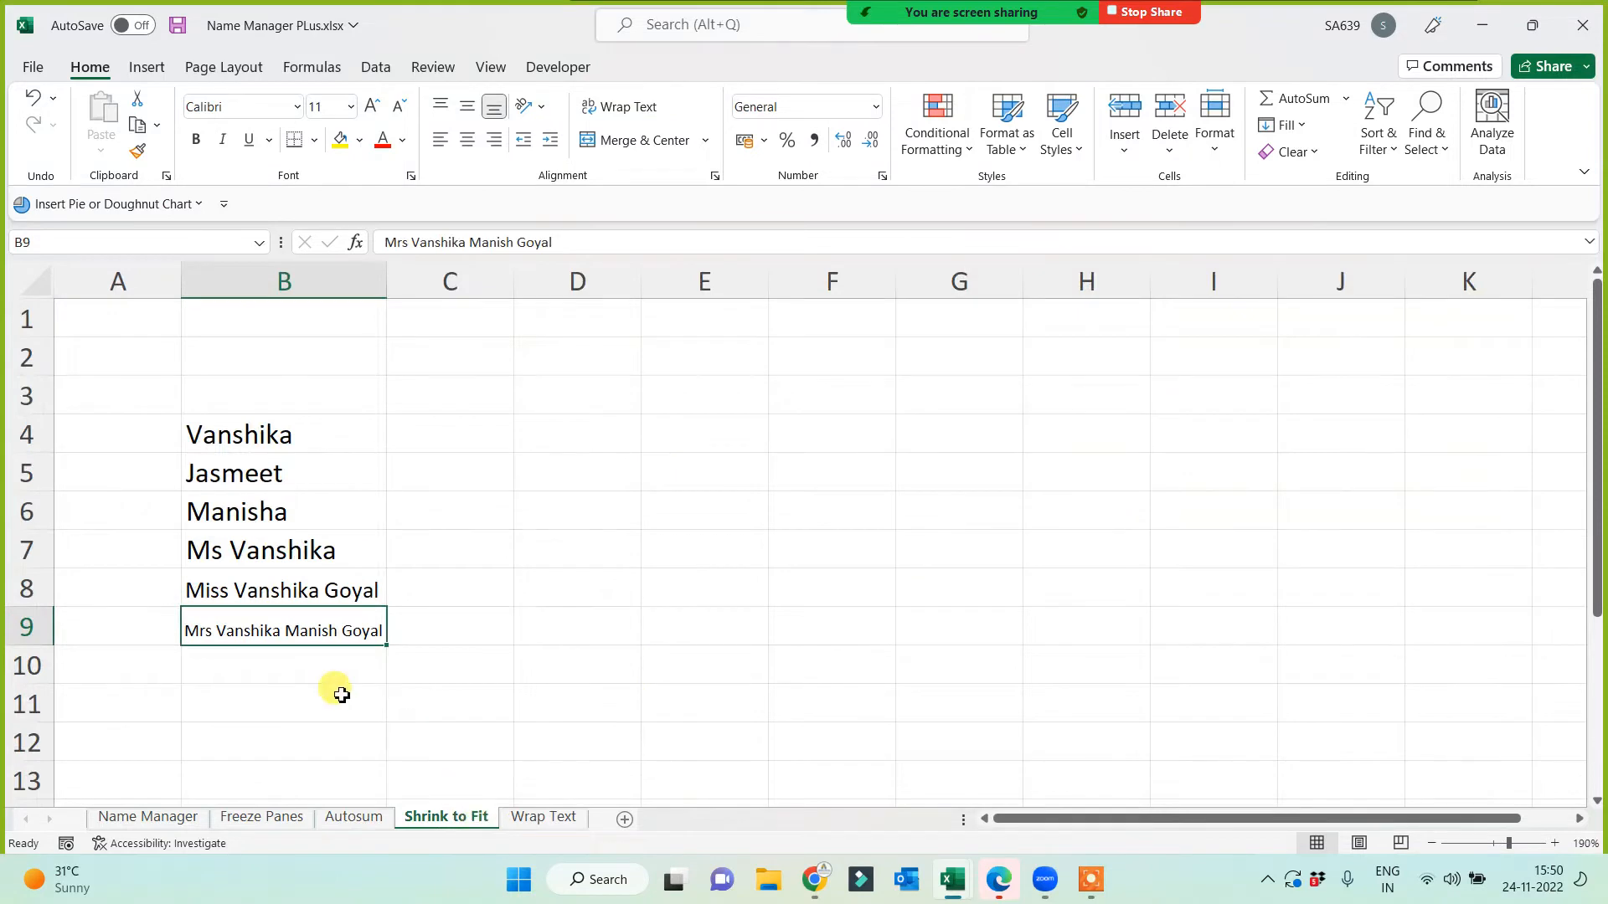
drag(386, 286, 644, 285)
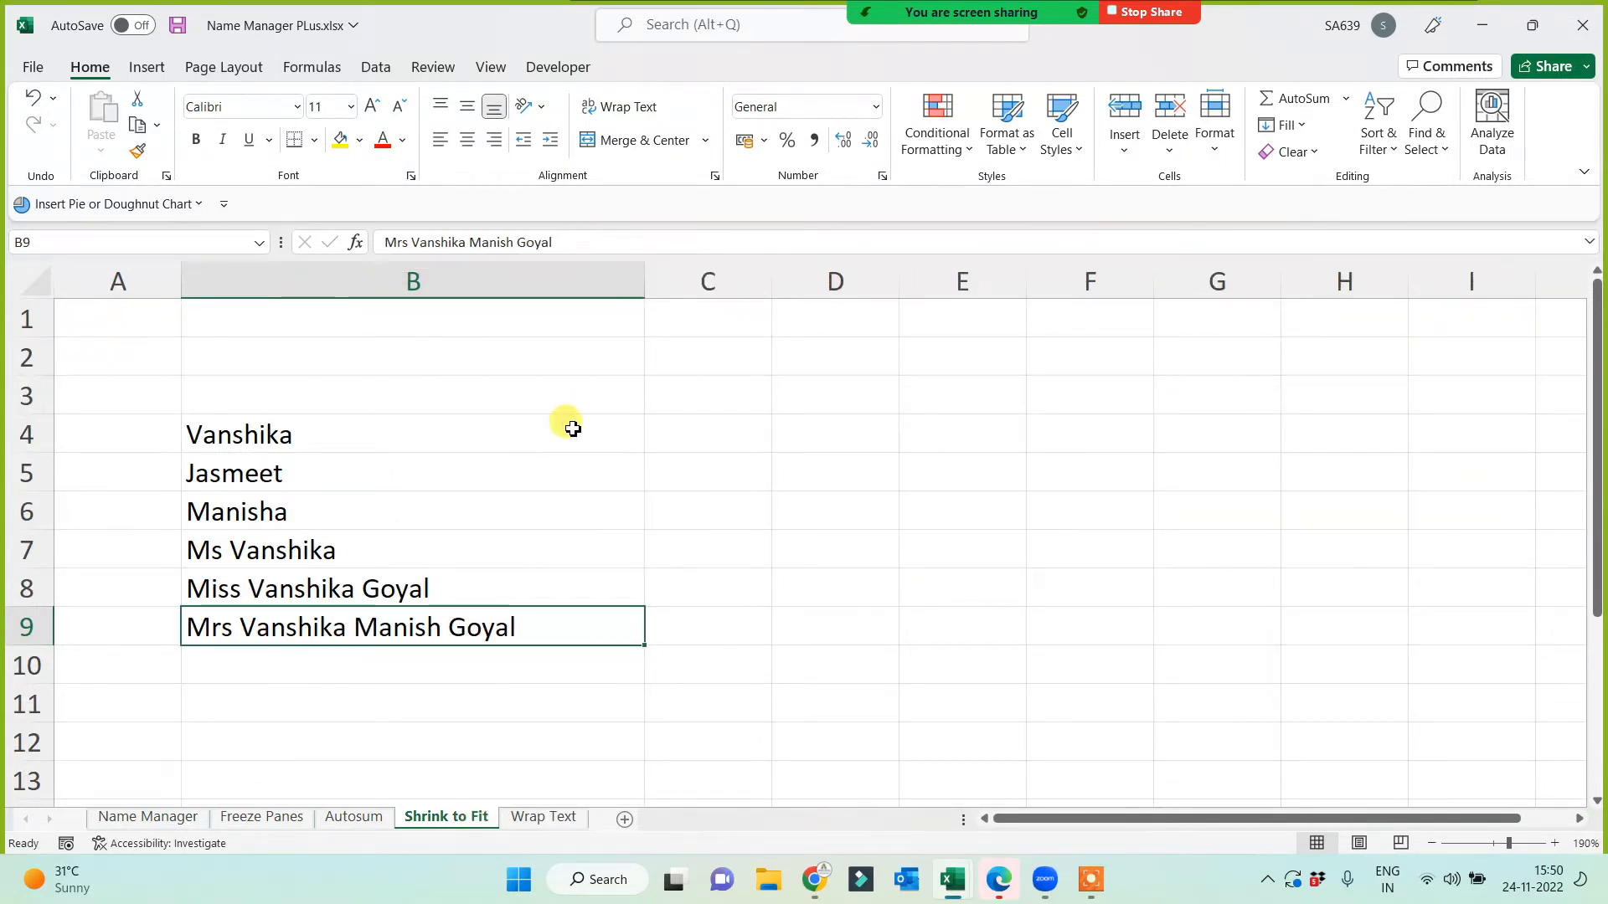
drag(643, 279, 528, 360)
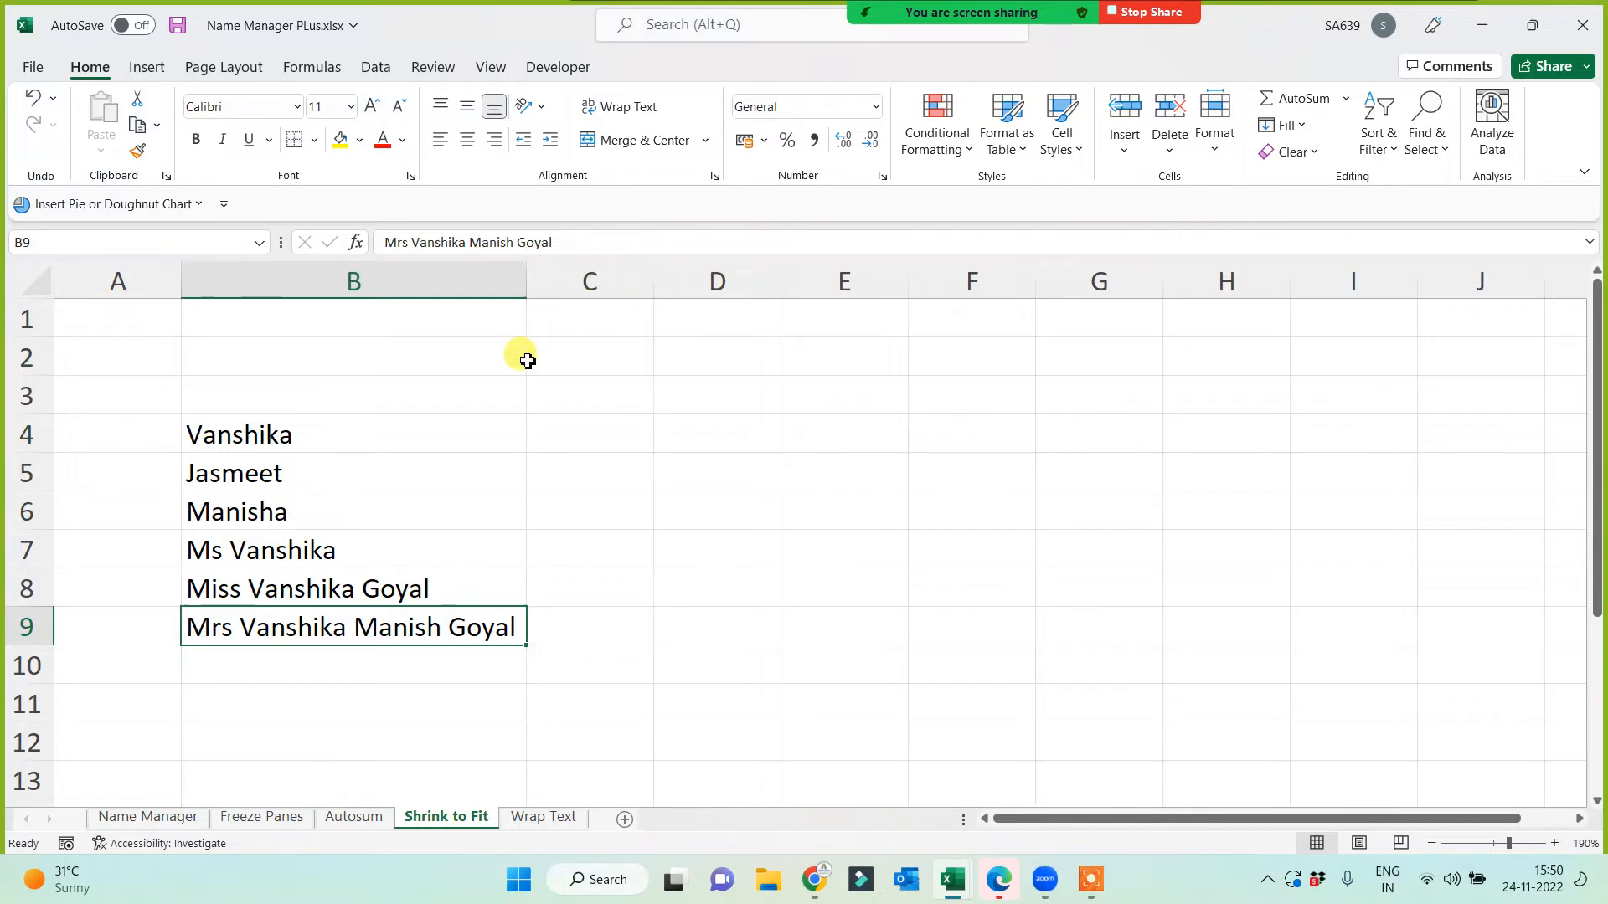
drag(522, 283, 408, 300)
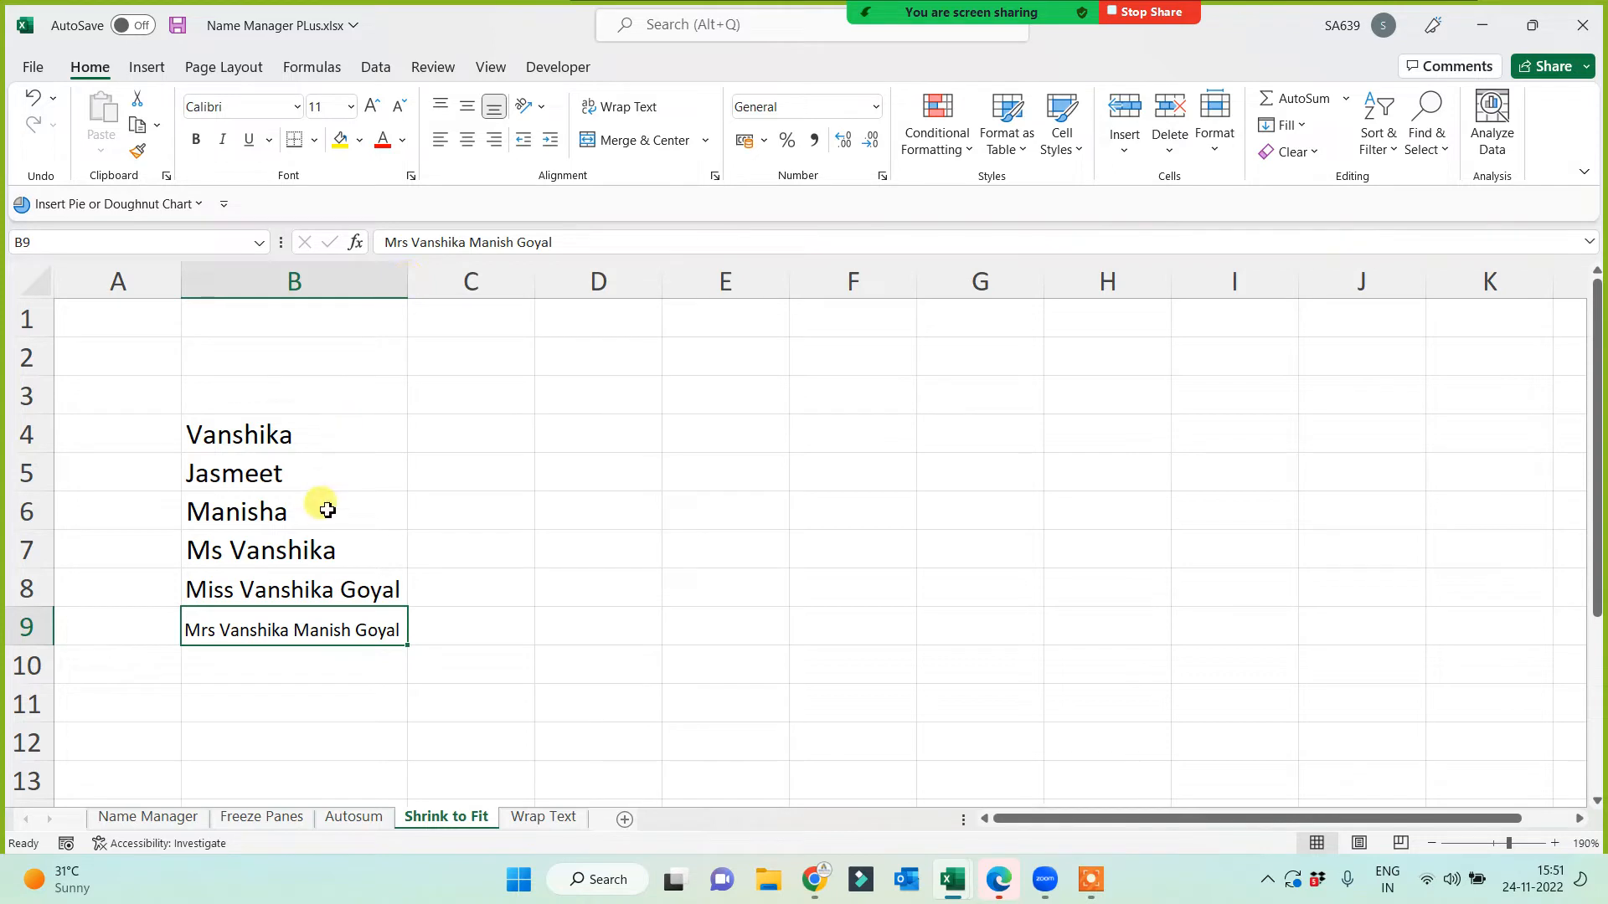
drag(418, 287, 499, 293)
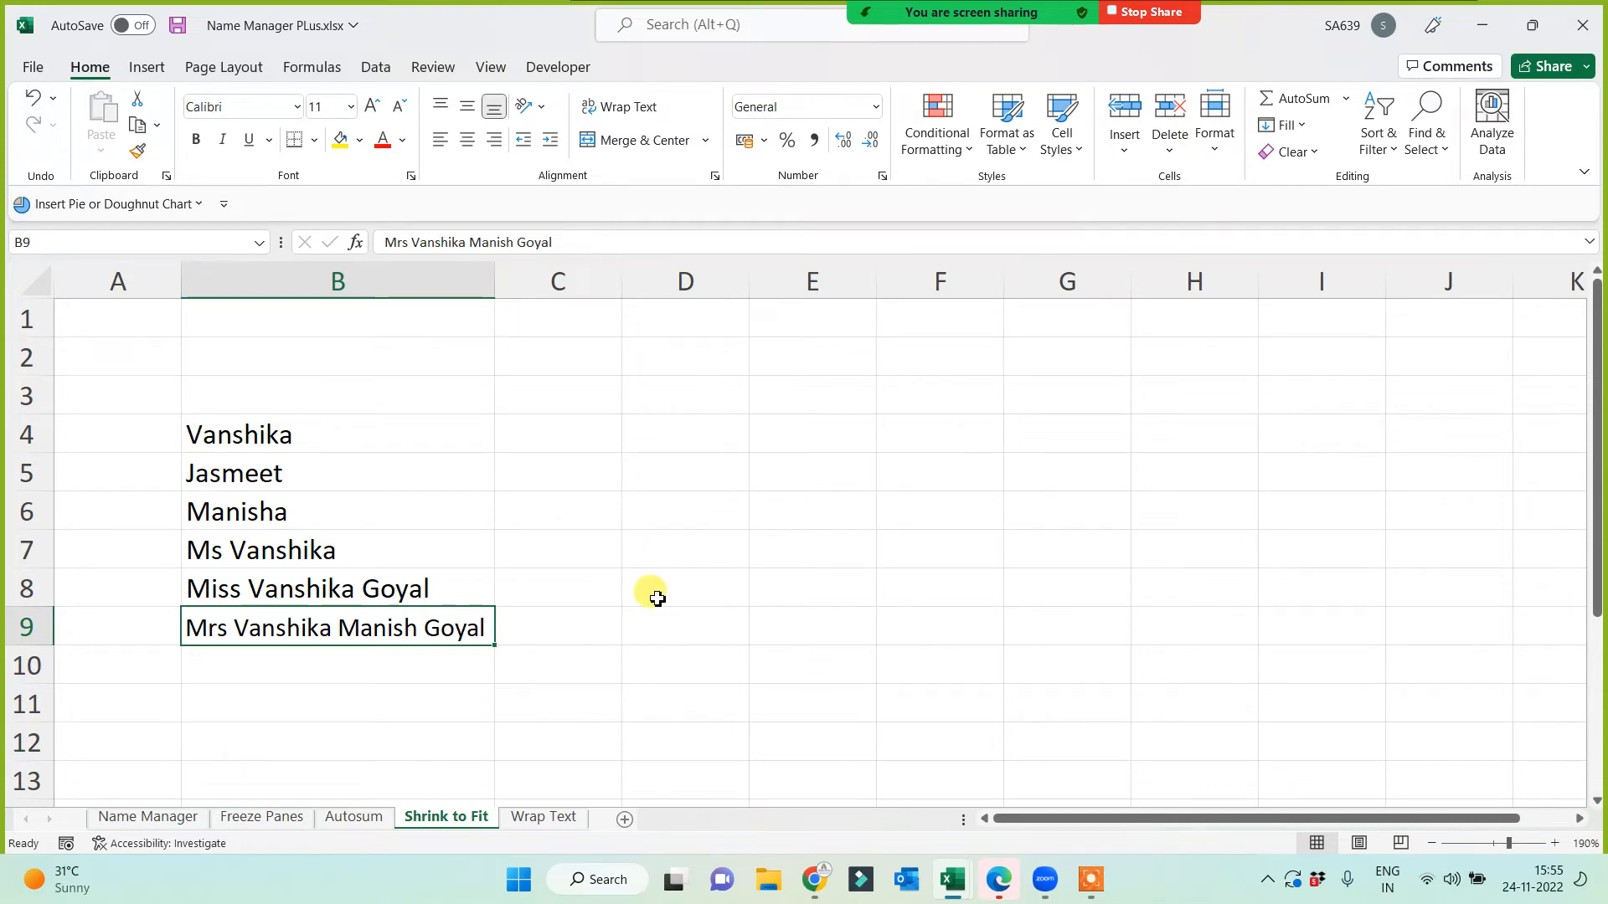
Step: Narrow column B so the longest name in B9 shrinks, then click D8 to deselect
drag(492, 281, 403, 336)
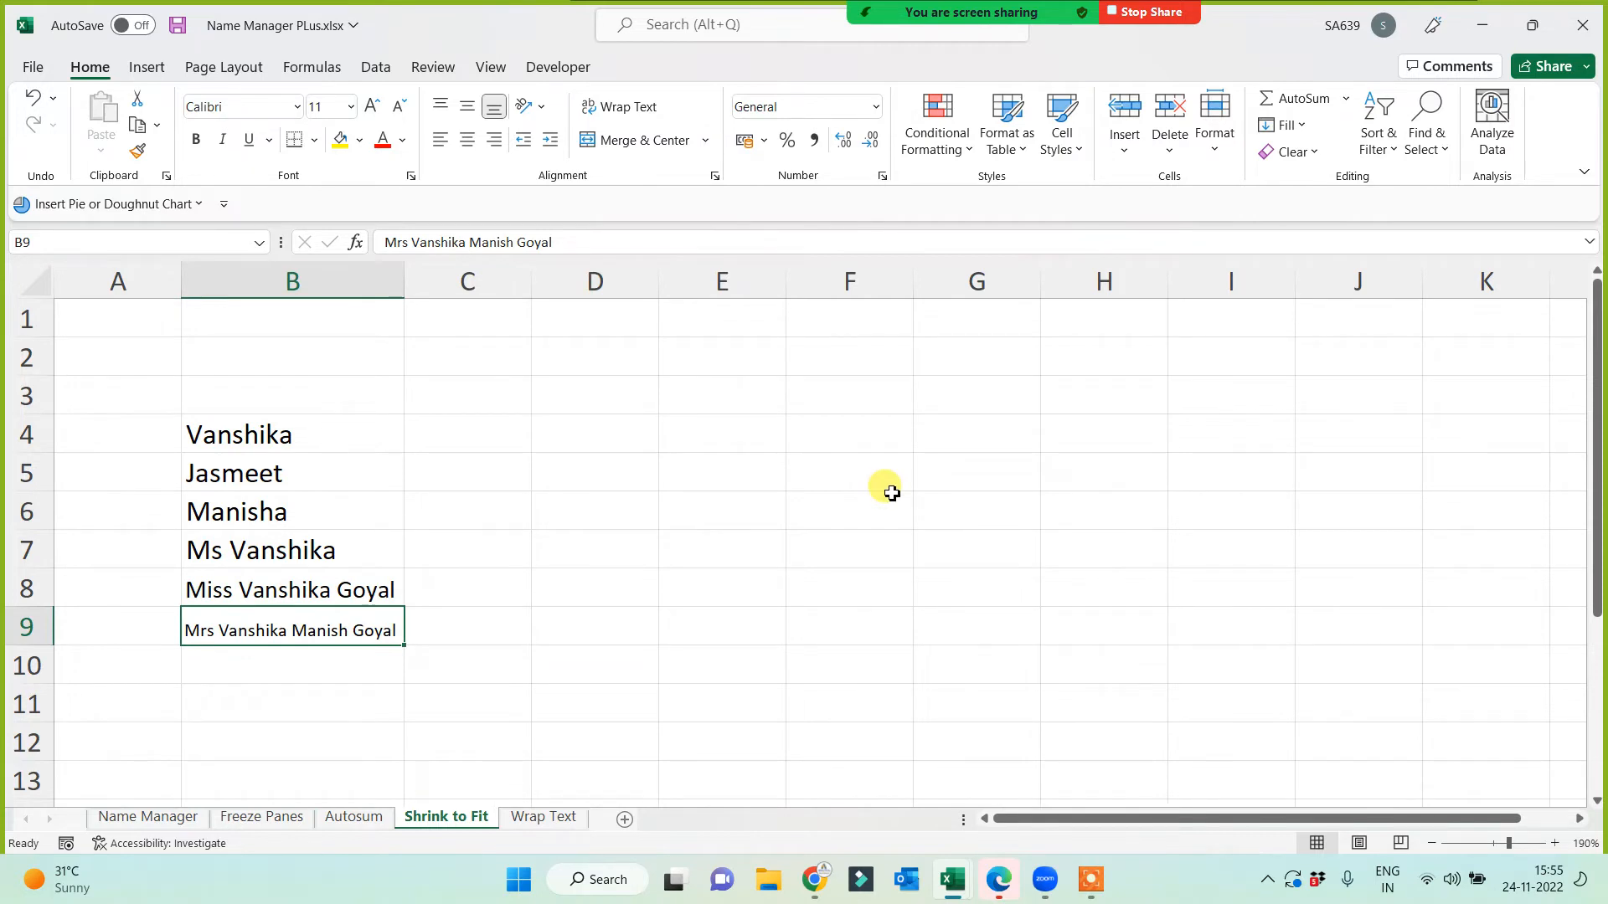
click(603, 600)
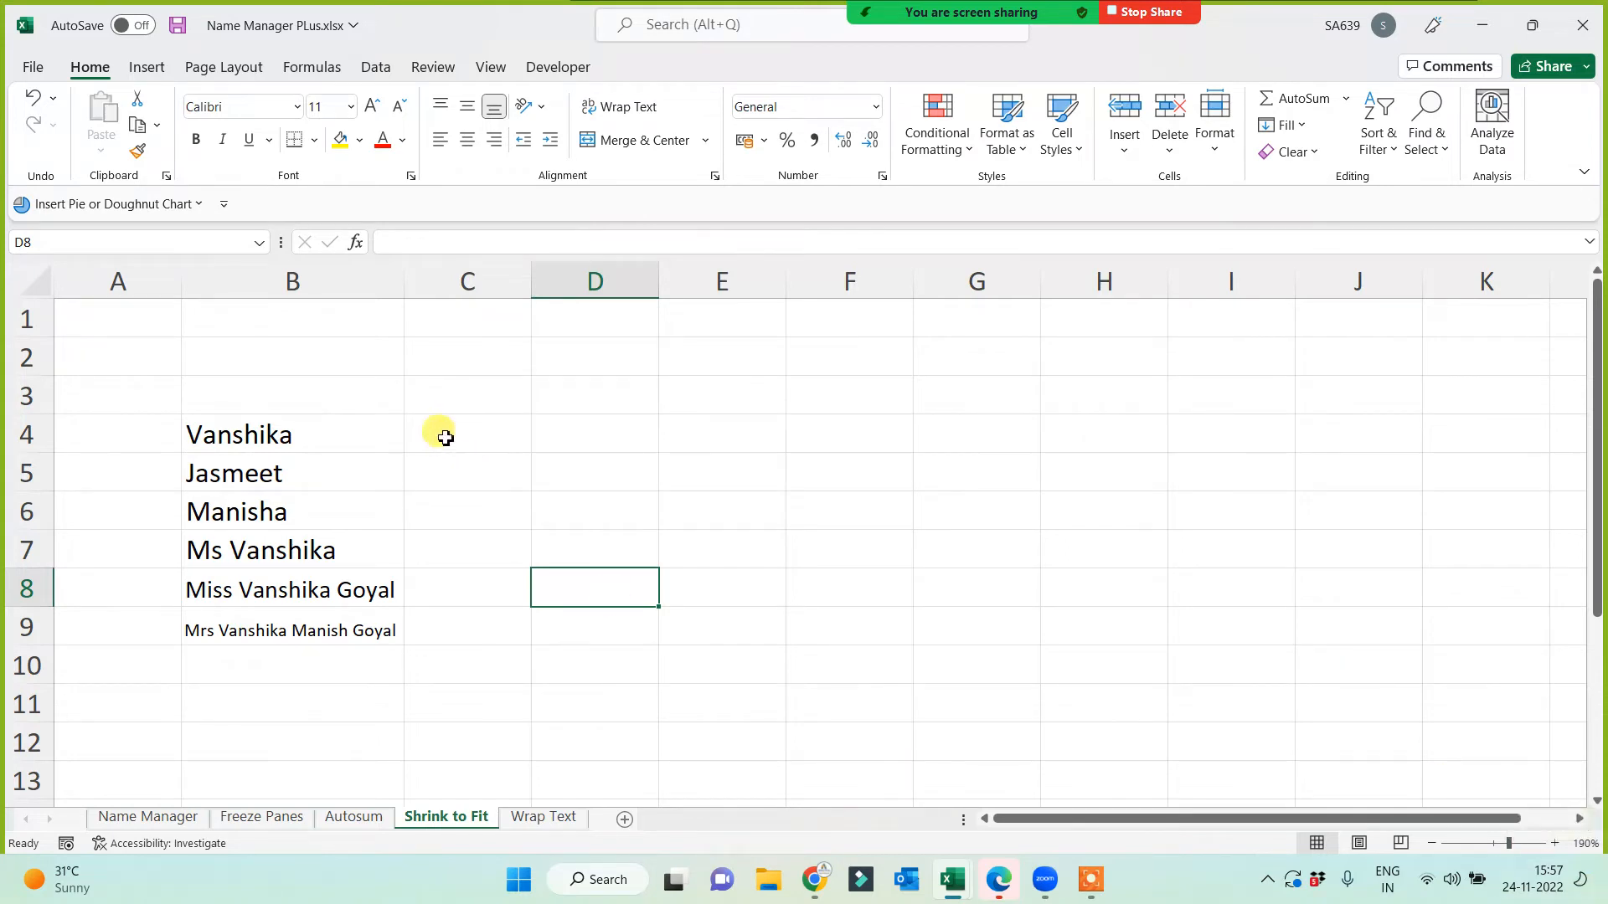
Step: Widen column B to about 15.56 so every name in B4:B9 shows at full size
drag(405, 284, 553, 297)
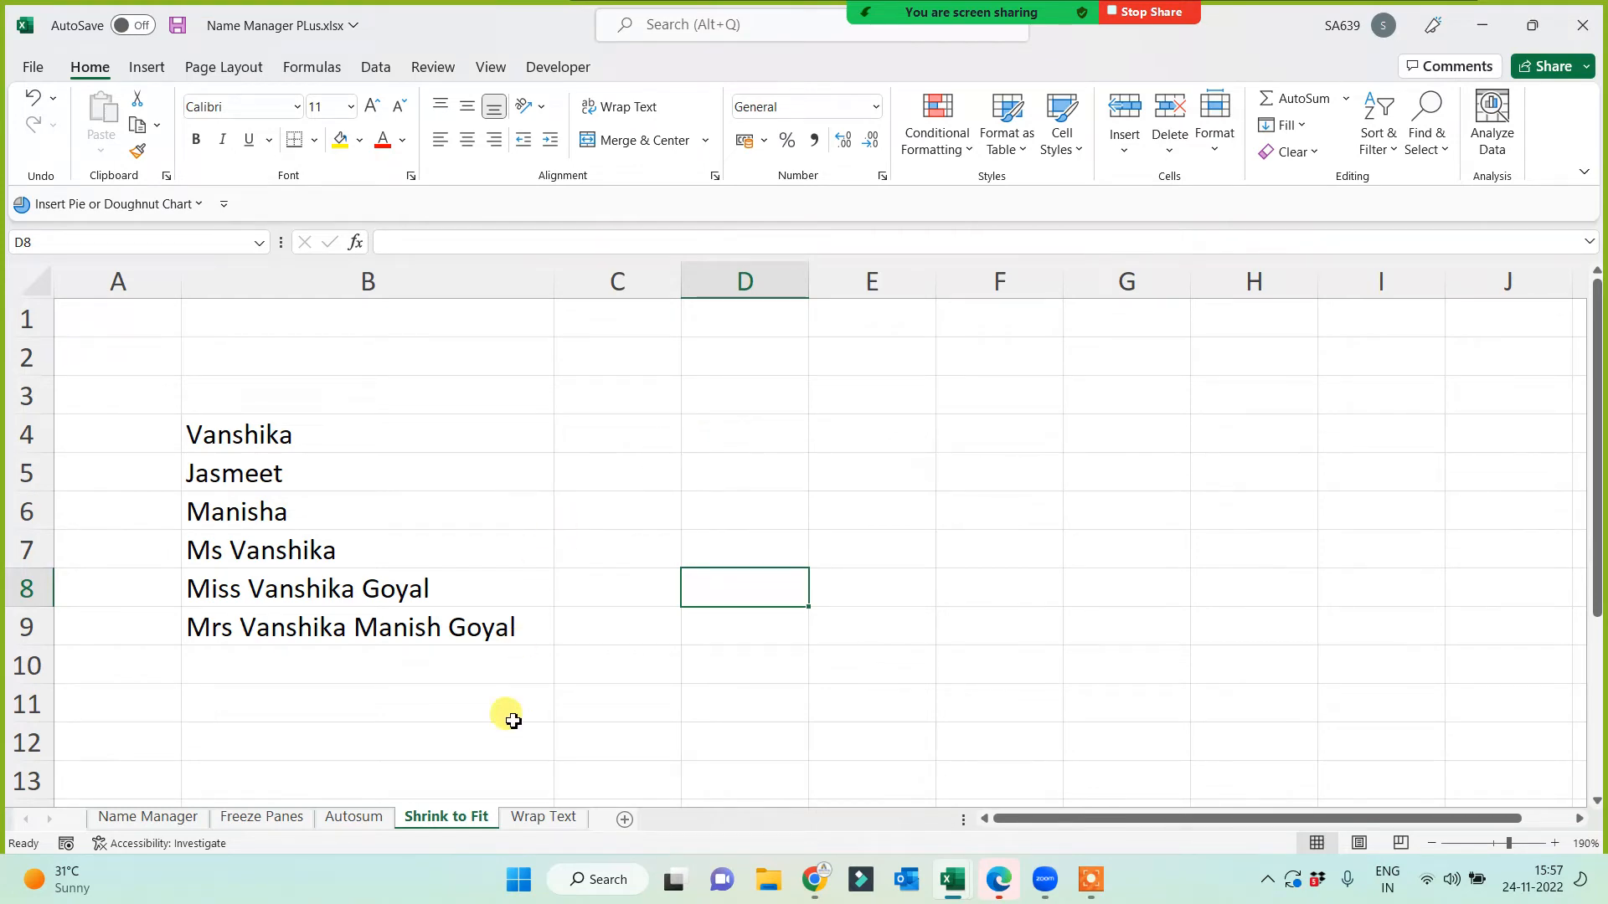
Step: Look through the Name Manager, Freeze Panes, Autosum, Shrink to Fit and Wrap Text sheets
click(175, 823)
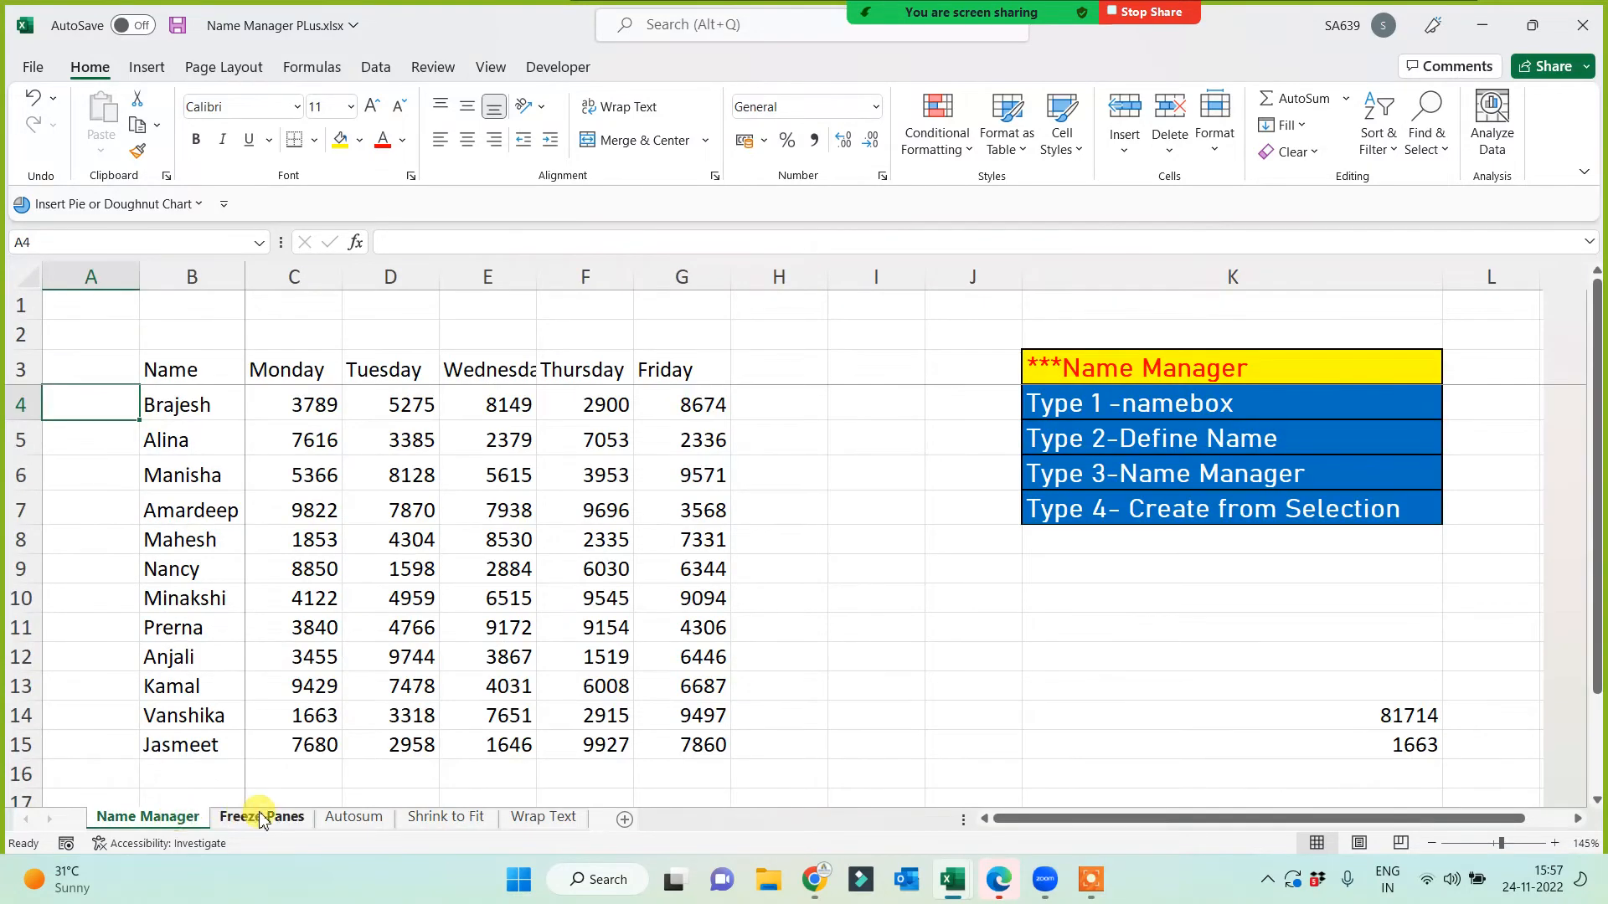
click(261, 817)
click(354, 818)
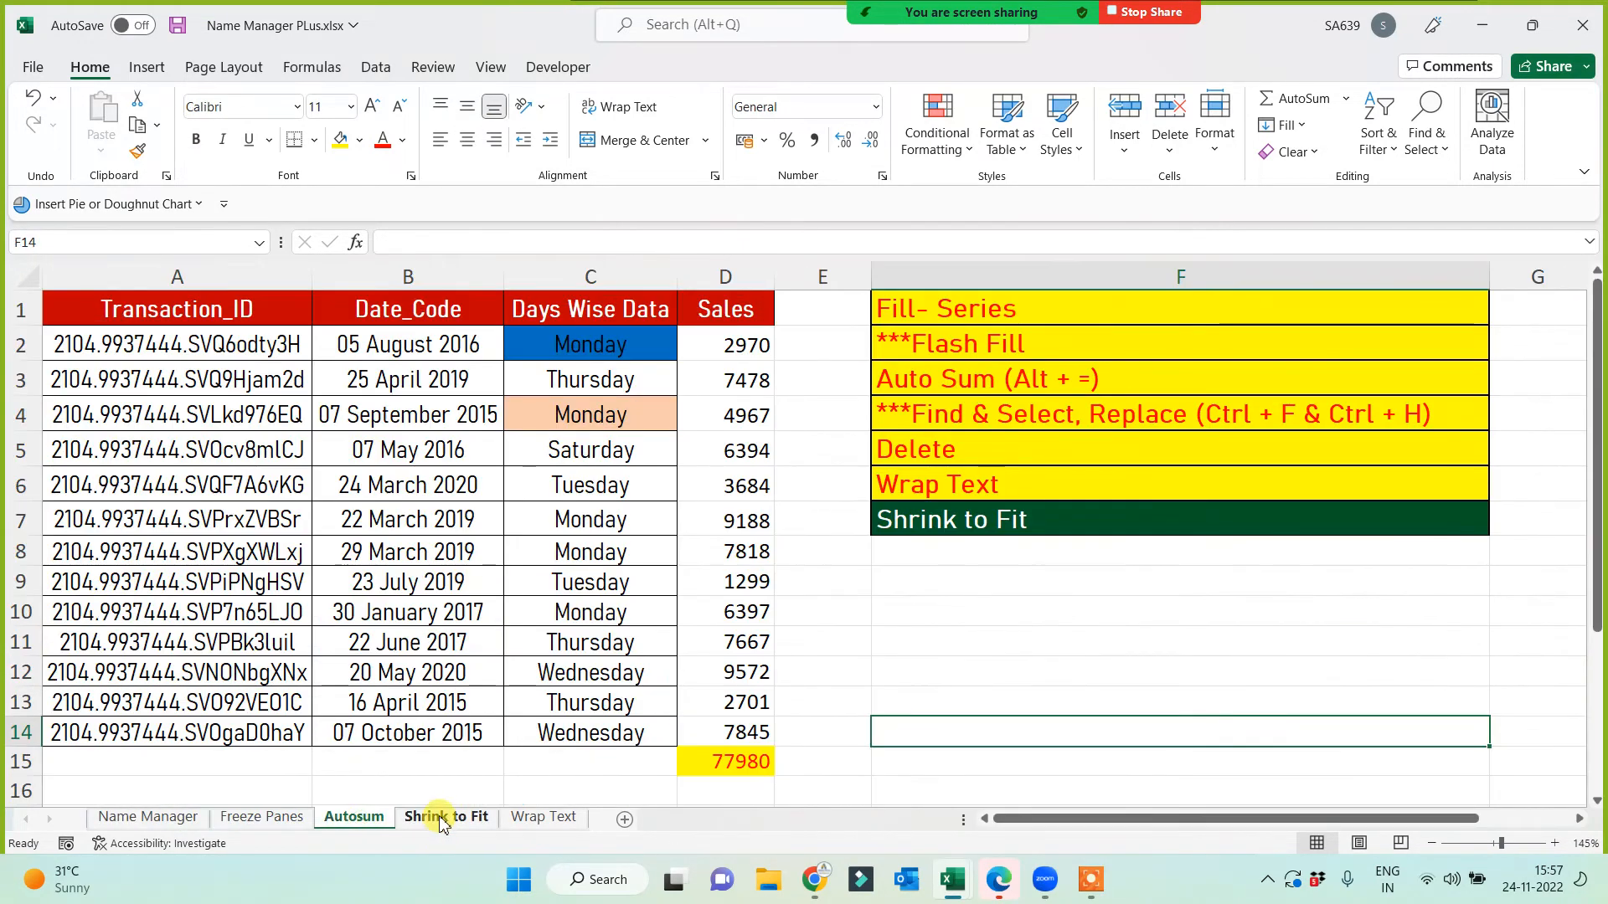
click(443, 818)
click(542, 818)
click(694, 665)
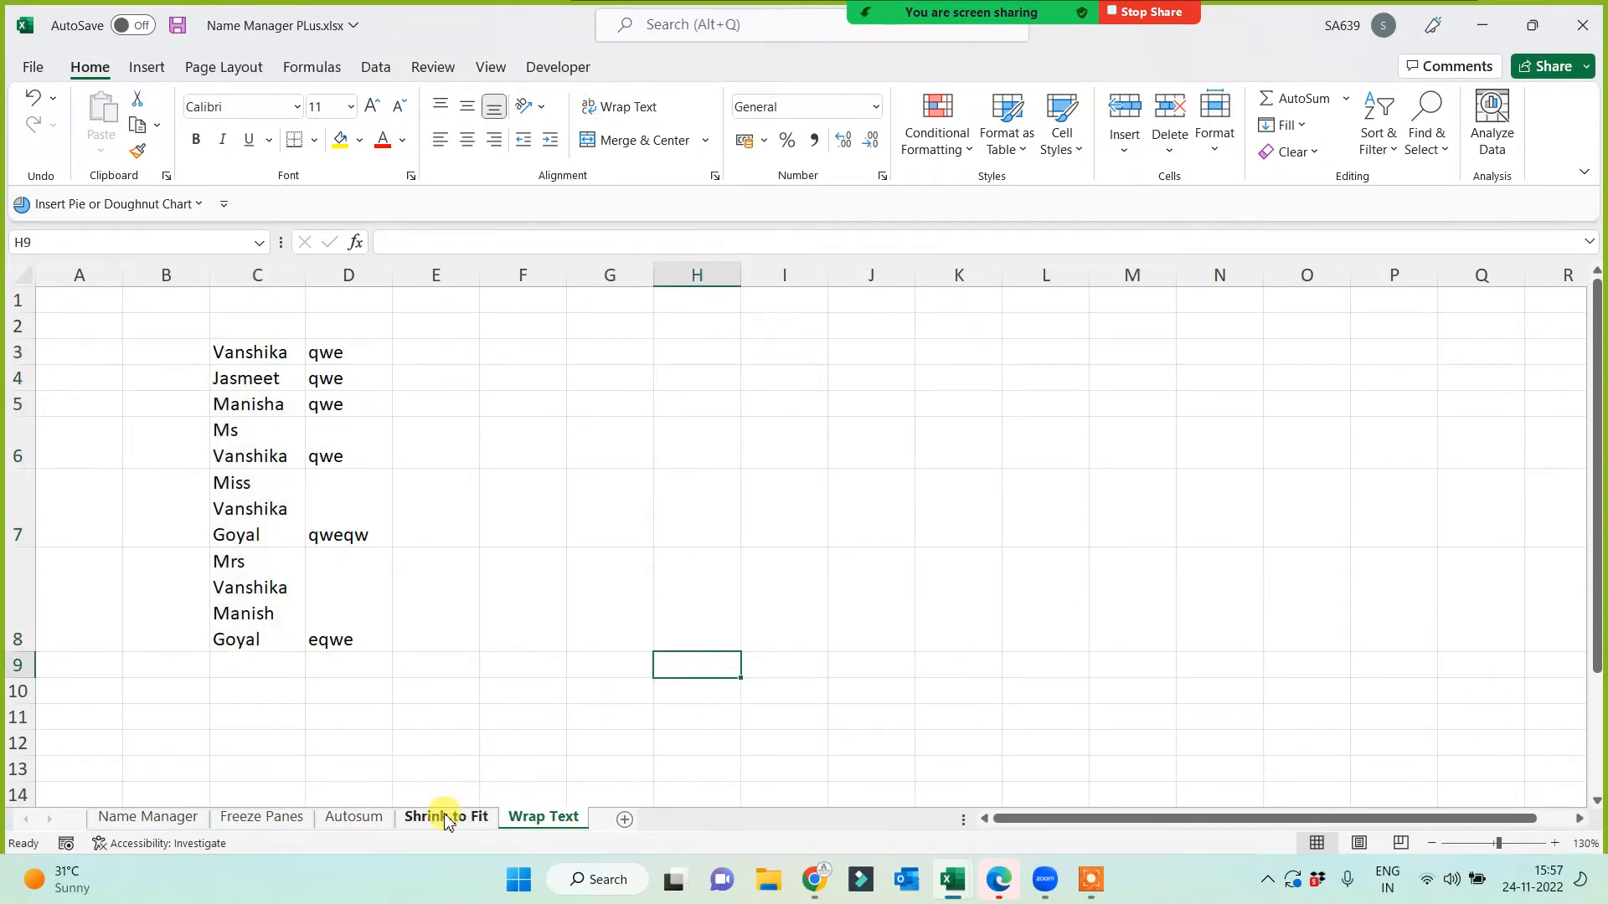
click(439, 818)
Step: On Autosum, copy the Wrap Text cell's formatting onto Shrink to Fit and save the workbook
click(375, 820)
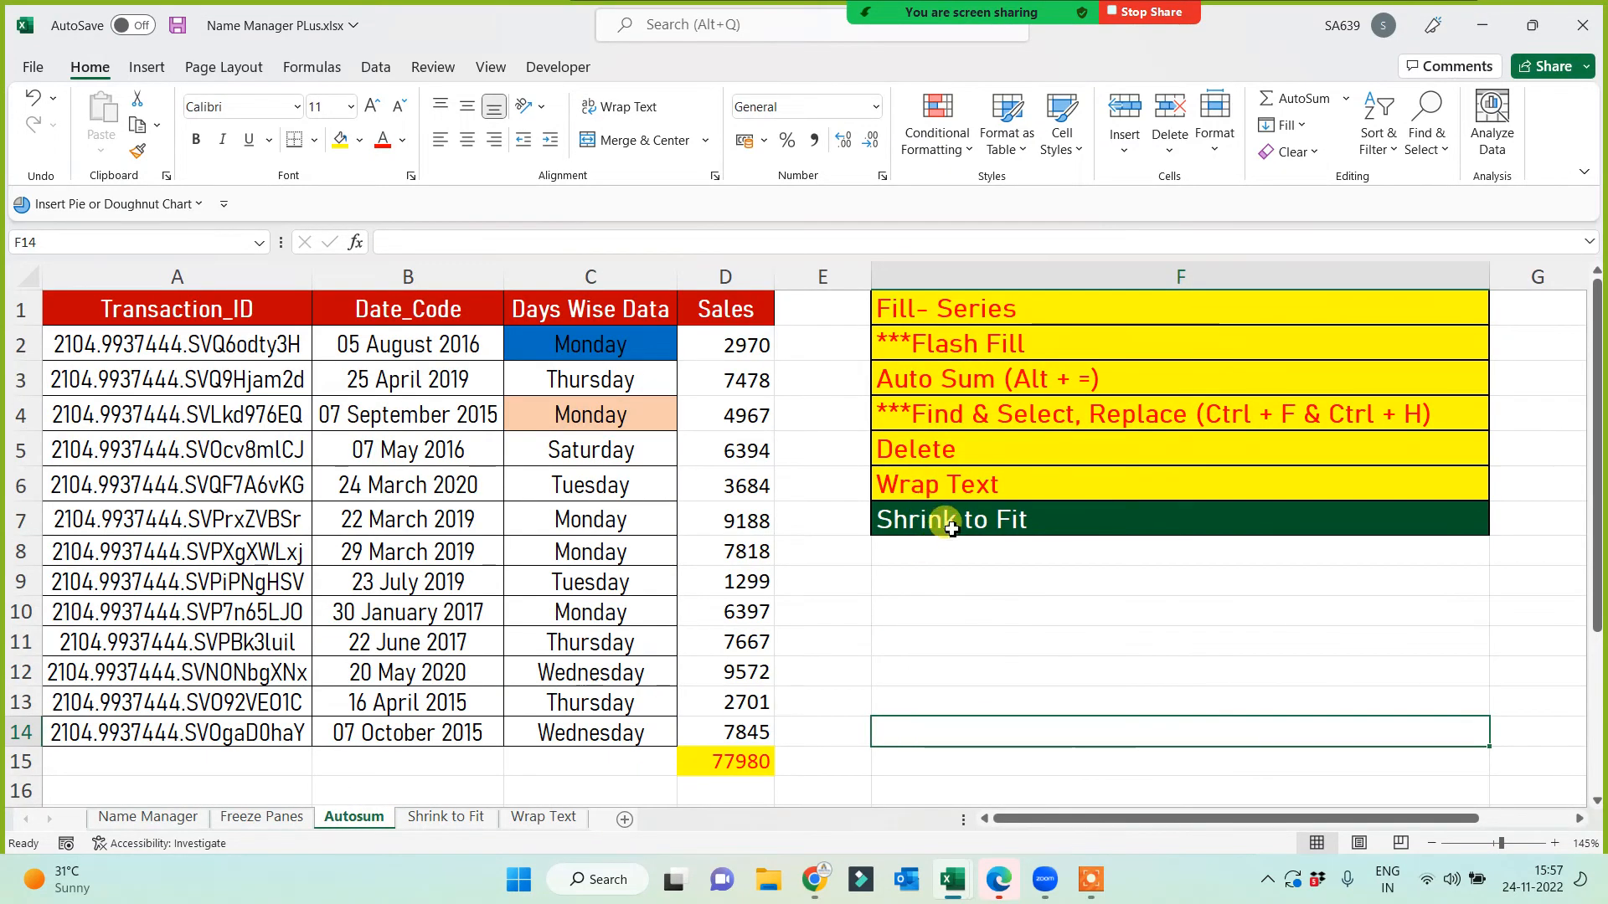
click(937, 490)
click(138, 150)
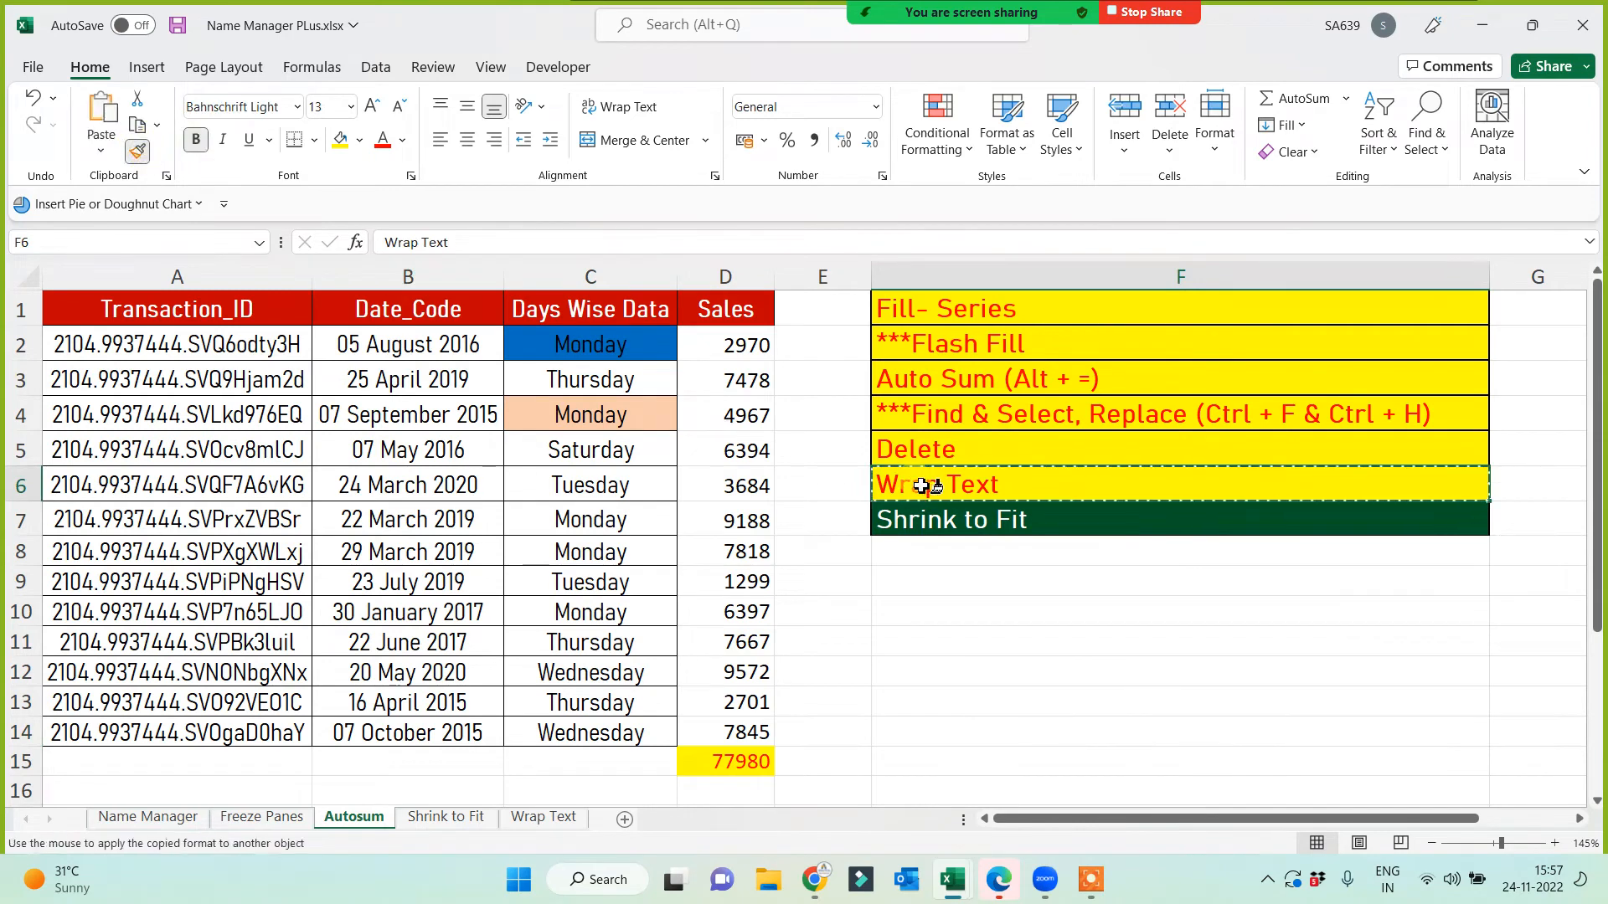
click(921, 523)
click(908, 604)
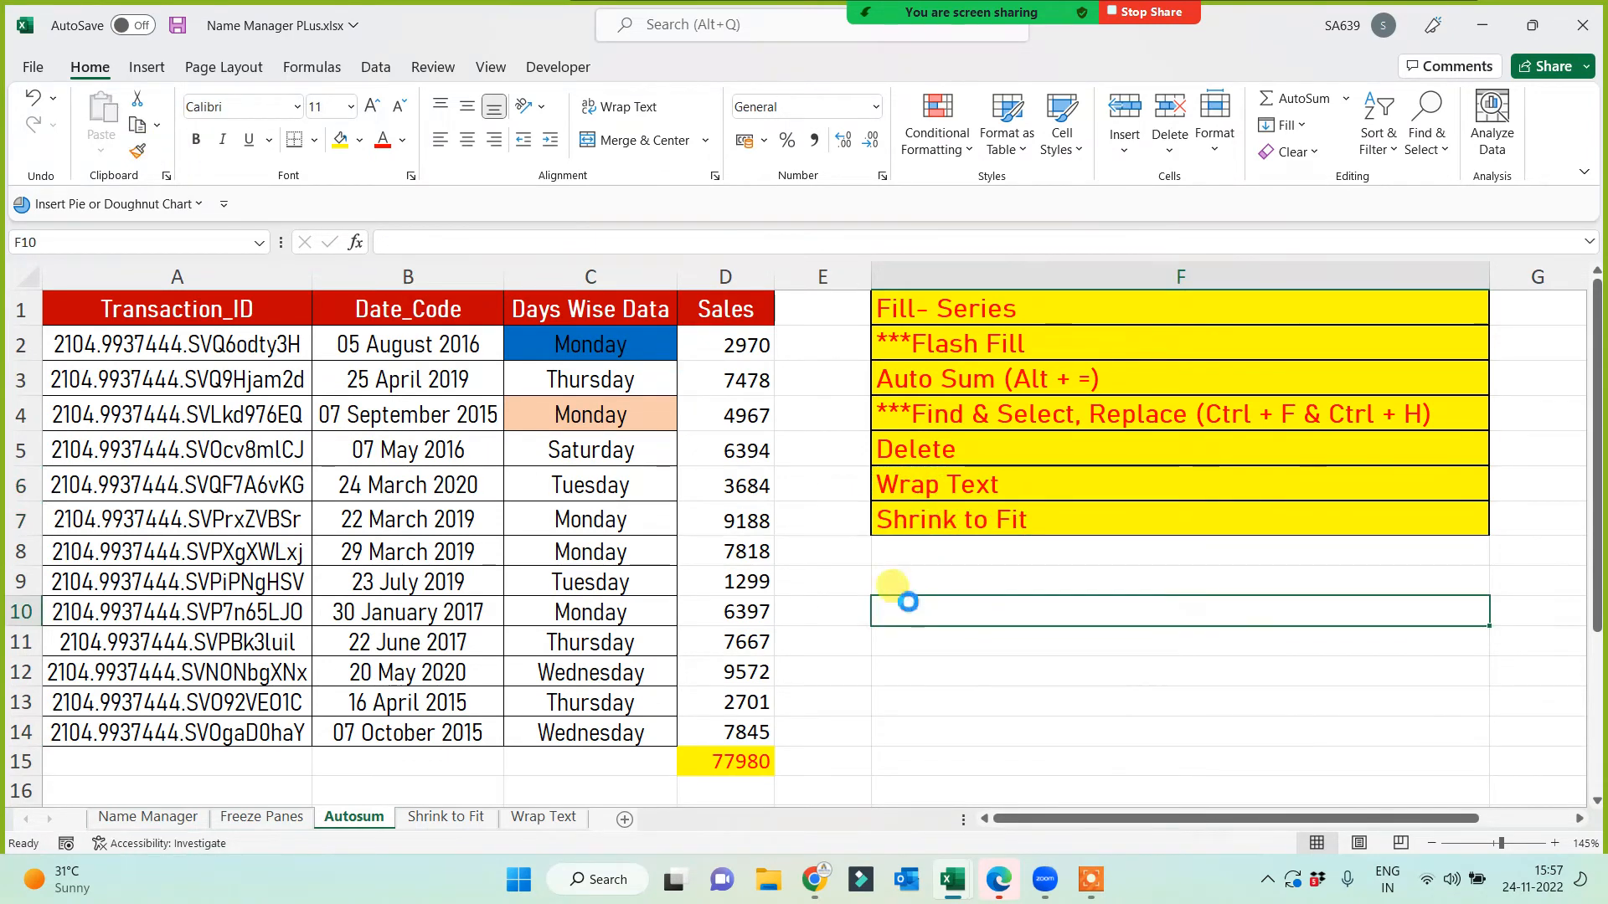
key(ctrl+s)
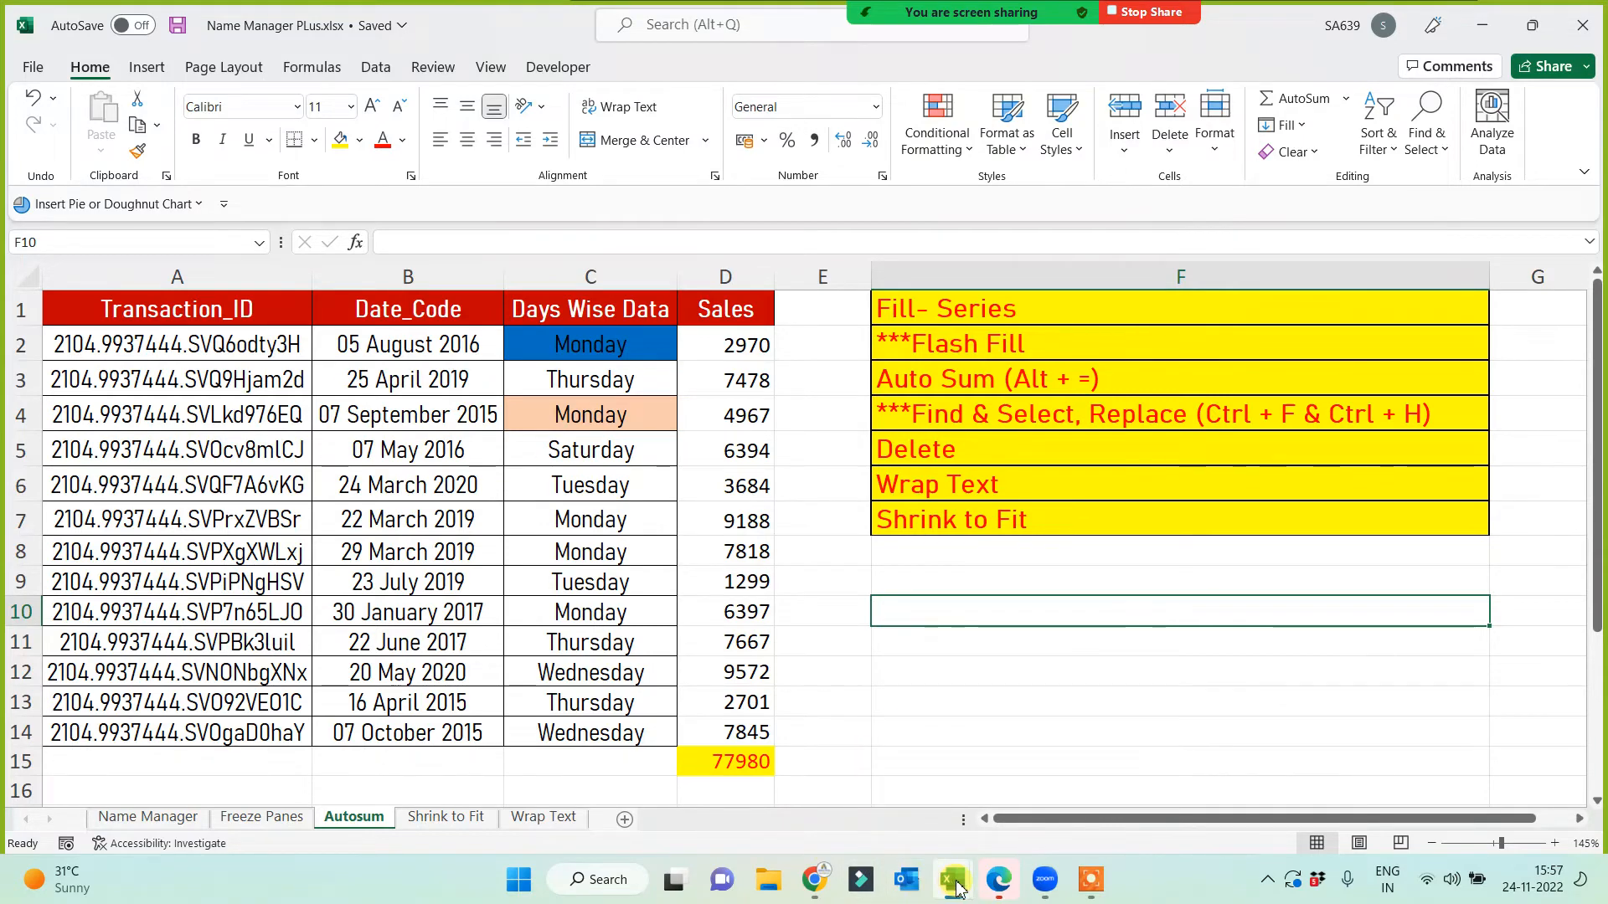
Step: In Tab Options for All, give cut/copy/paste the Alignments cell's style and save
mouse_move(957, 888)
click(645, 732)
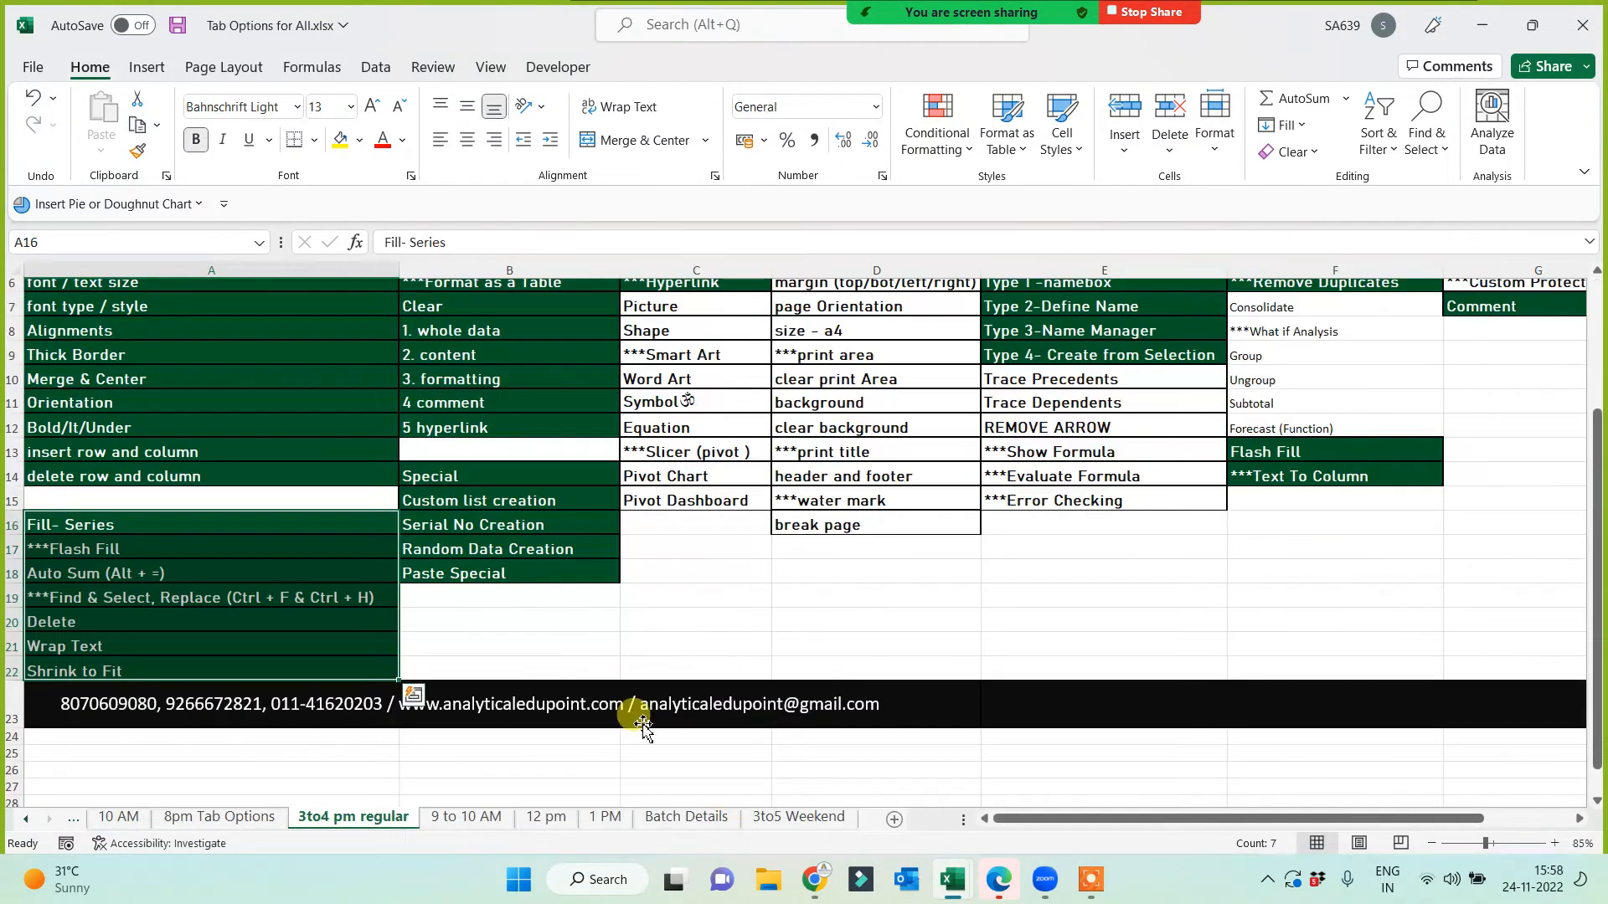
scroll(586, 636, up, 2)
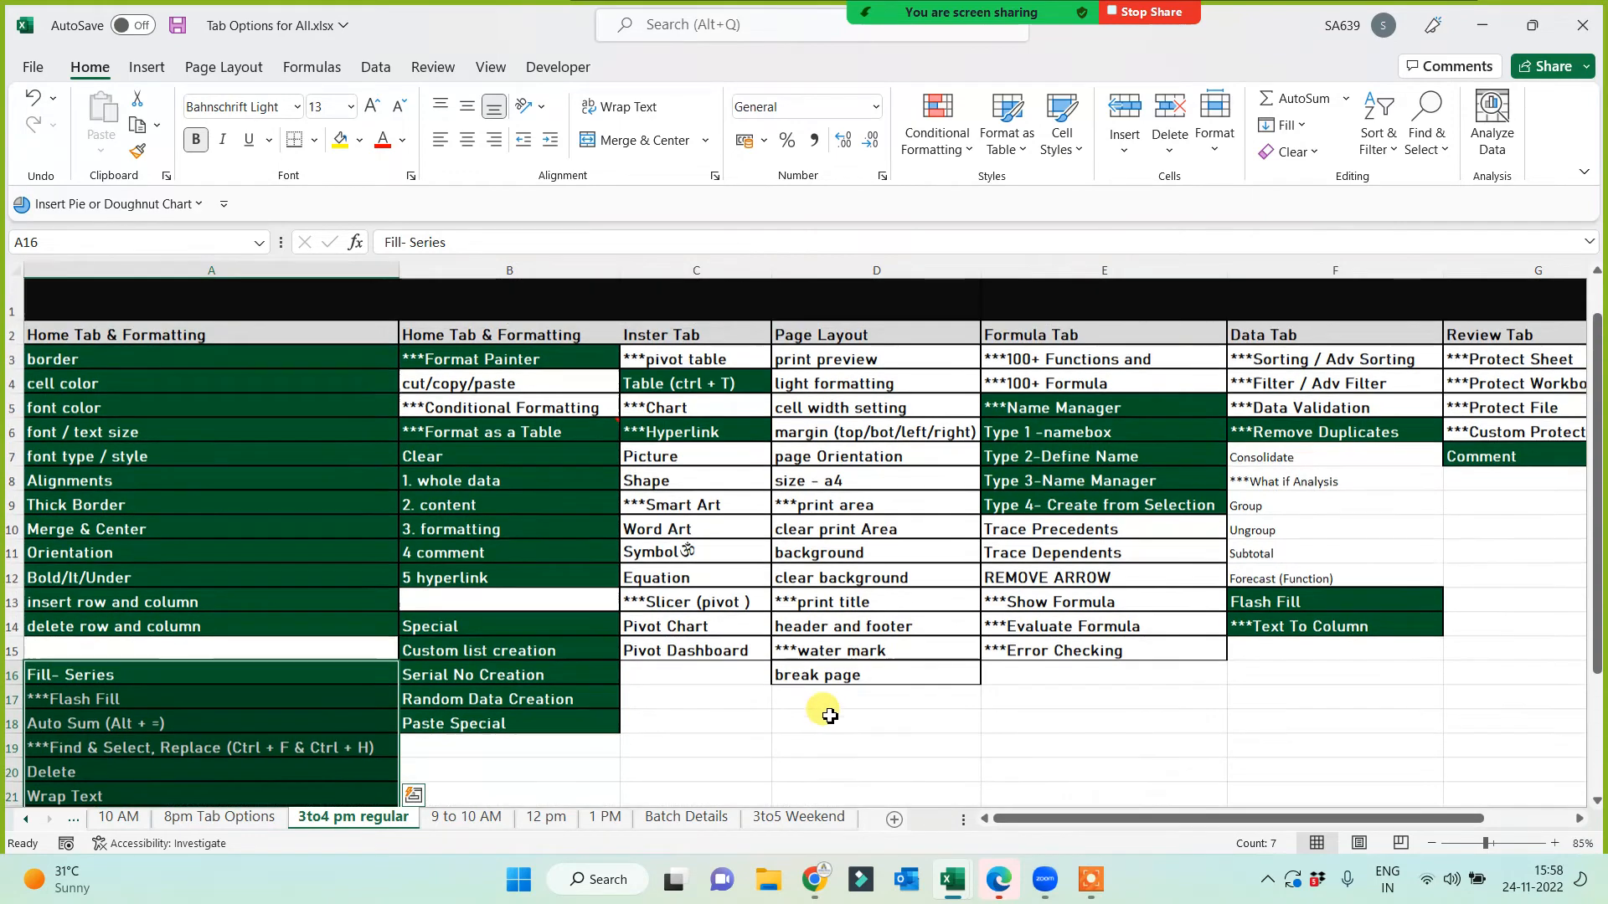
scroll(829, 716, up, 1)
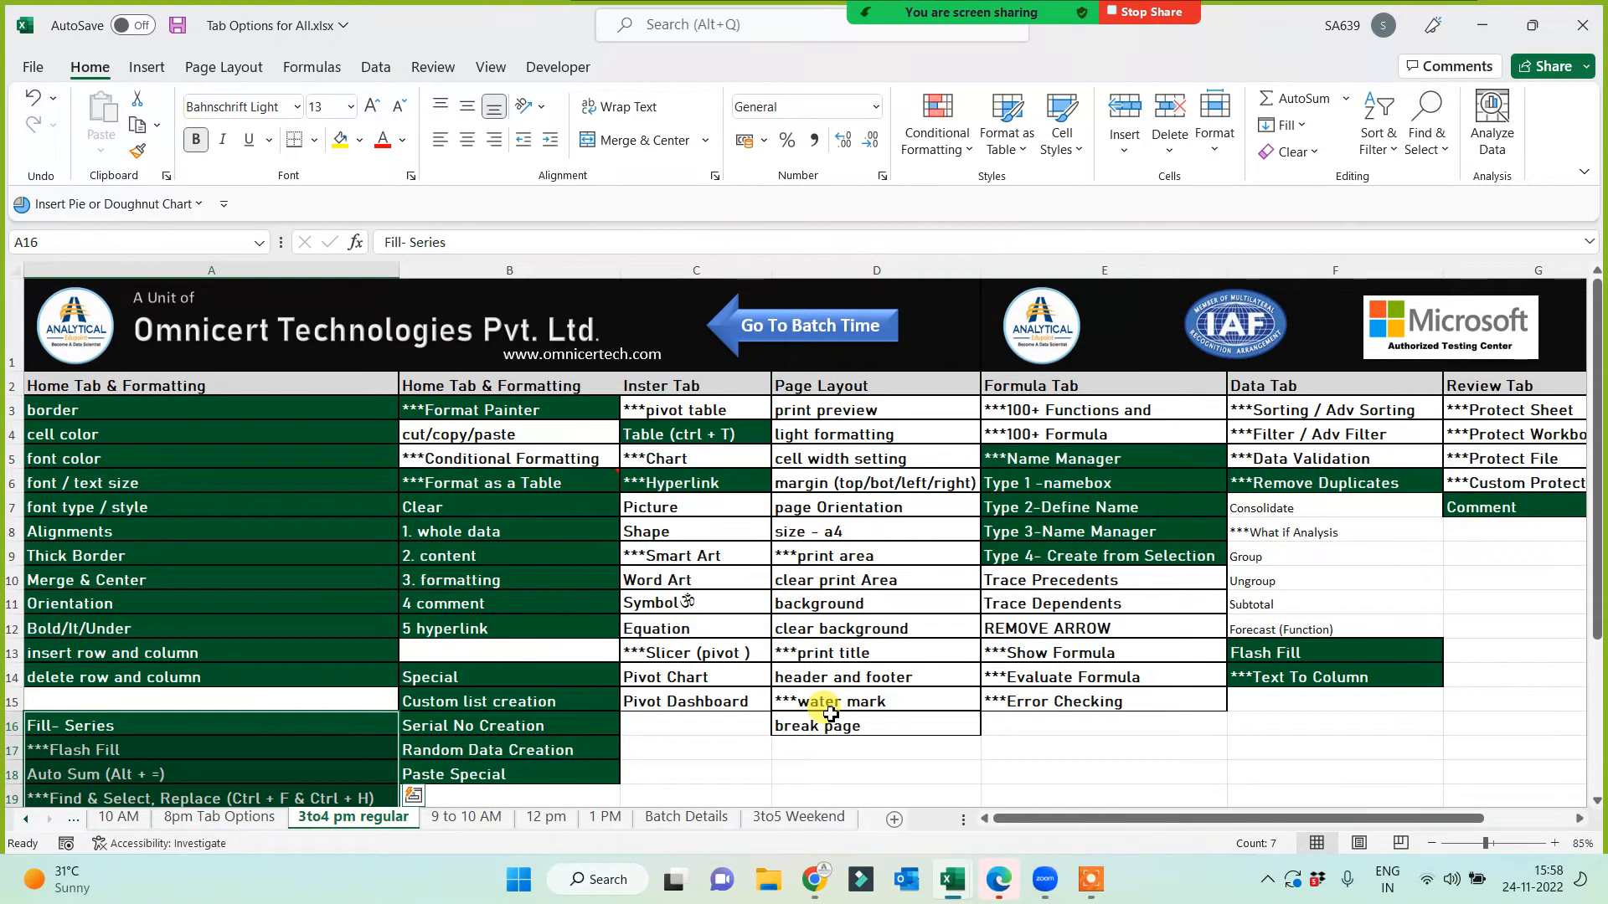
click(259, 531)
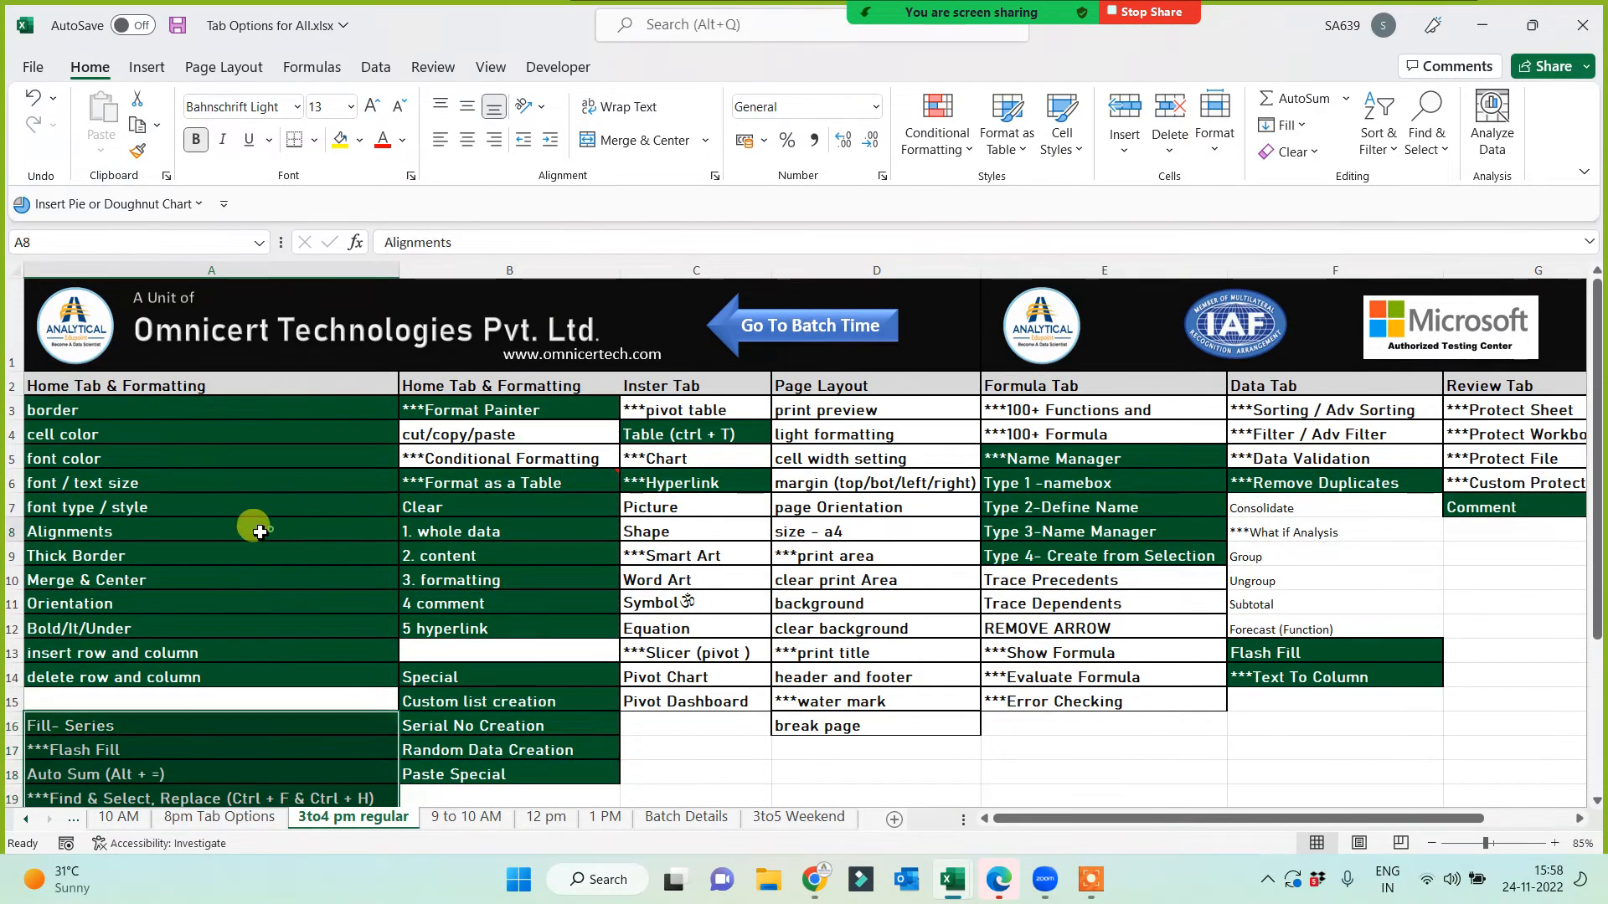
click(137, 151)
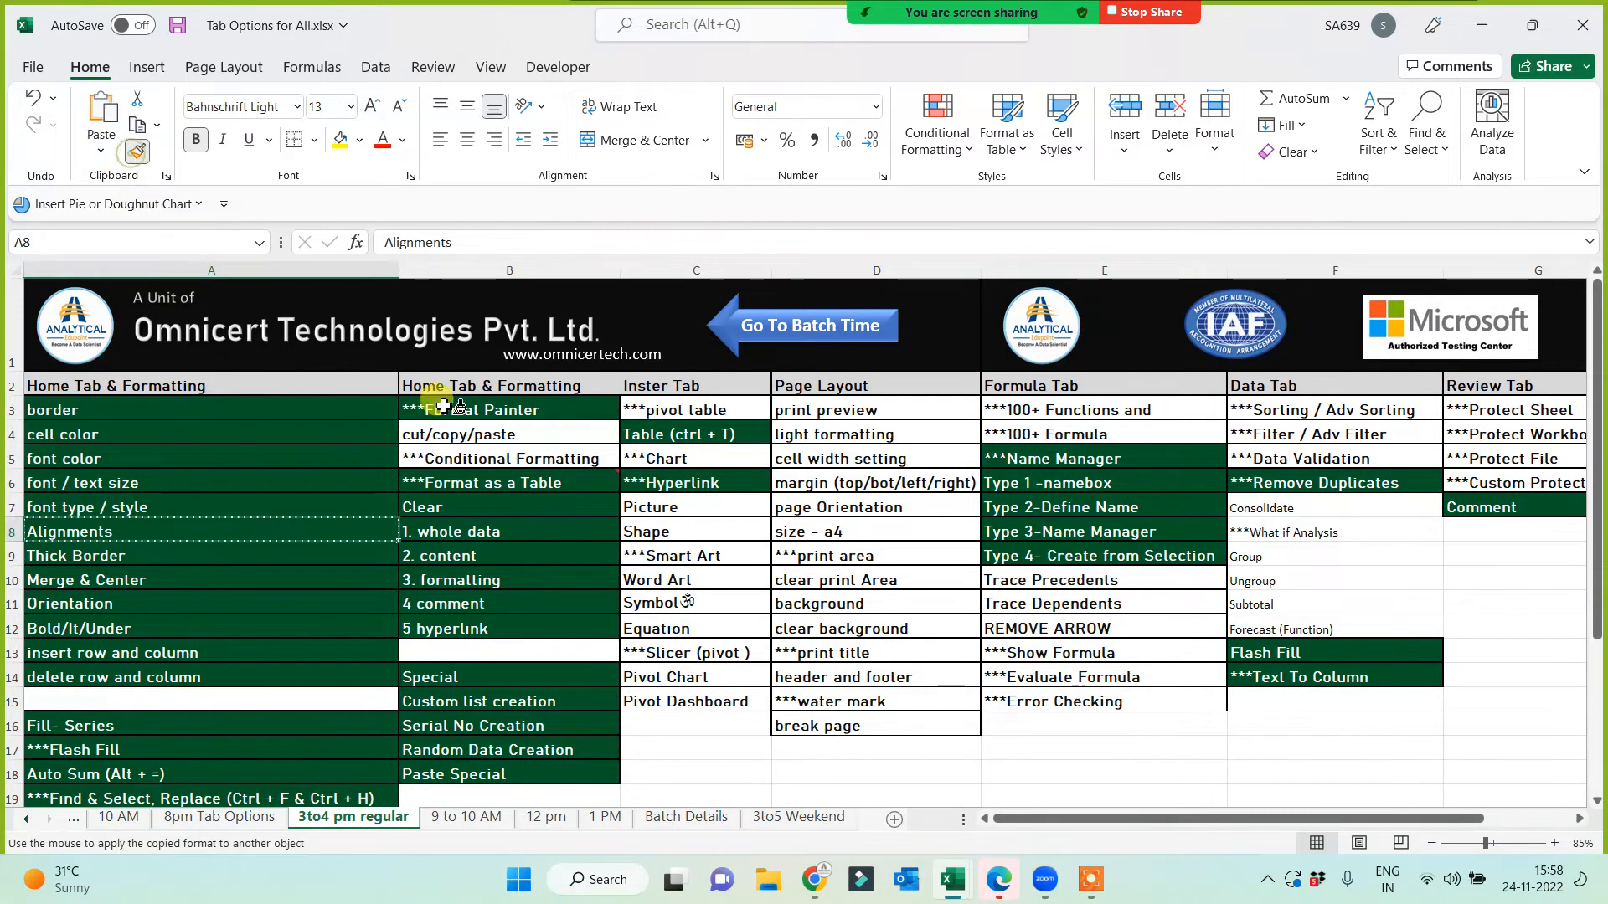
click(487, 432)
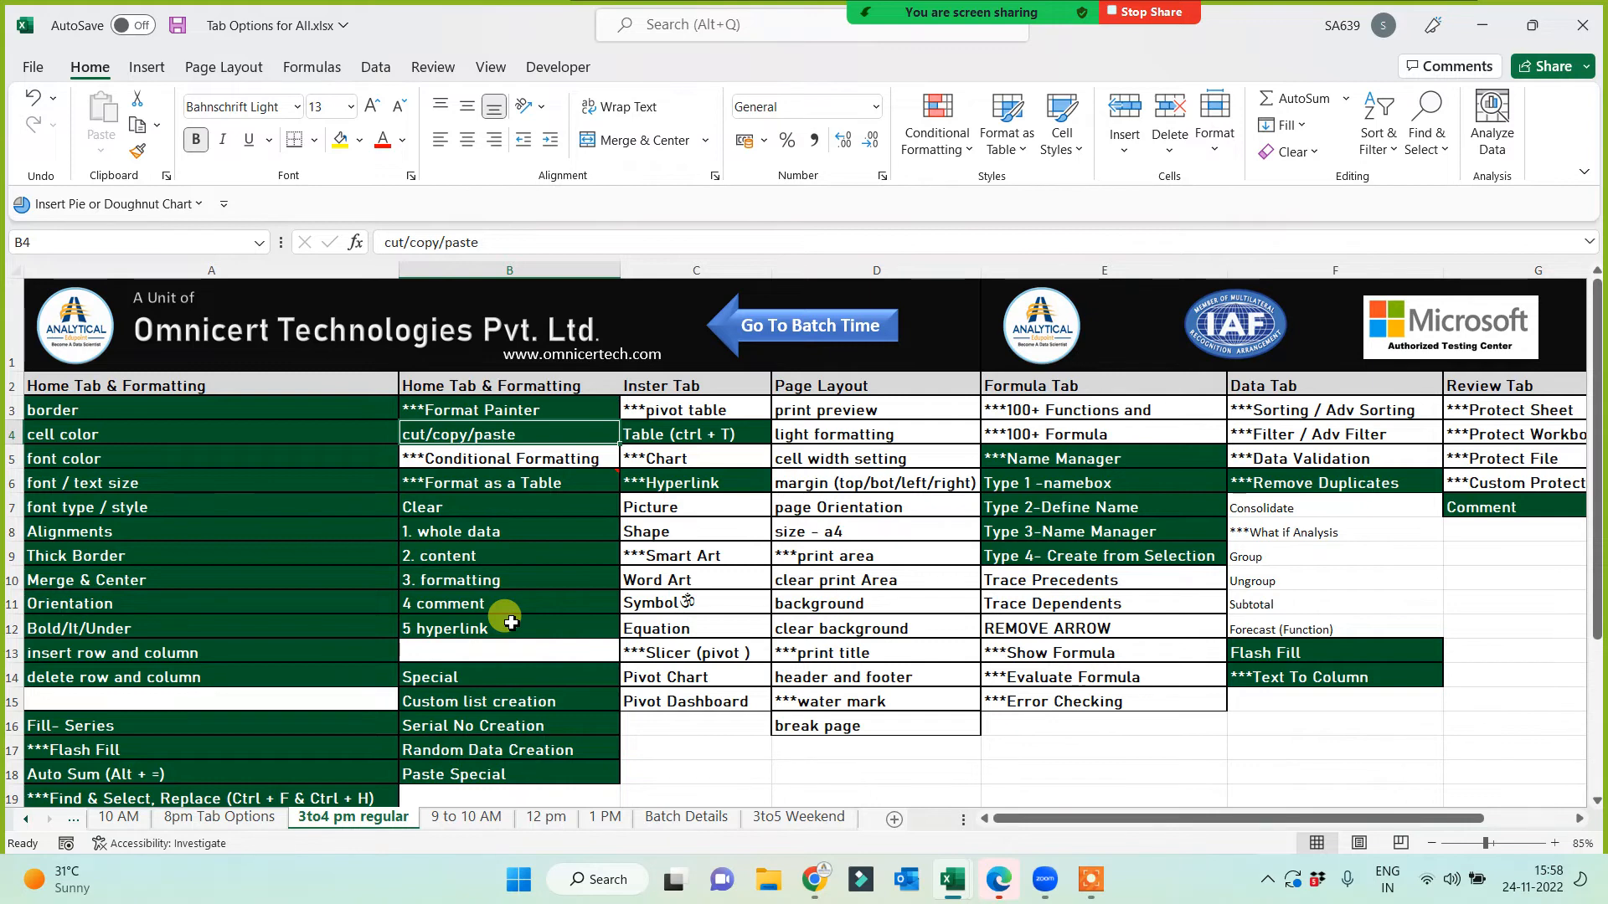
key(ctrl+s)
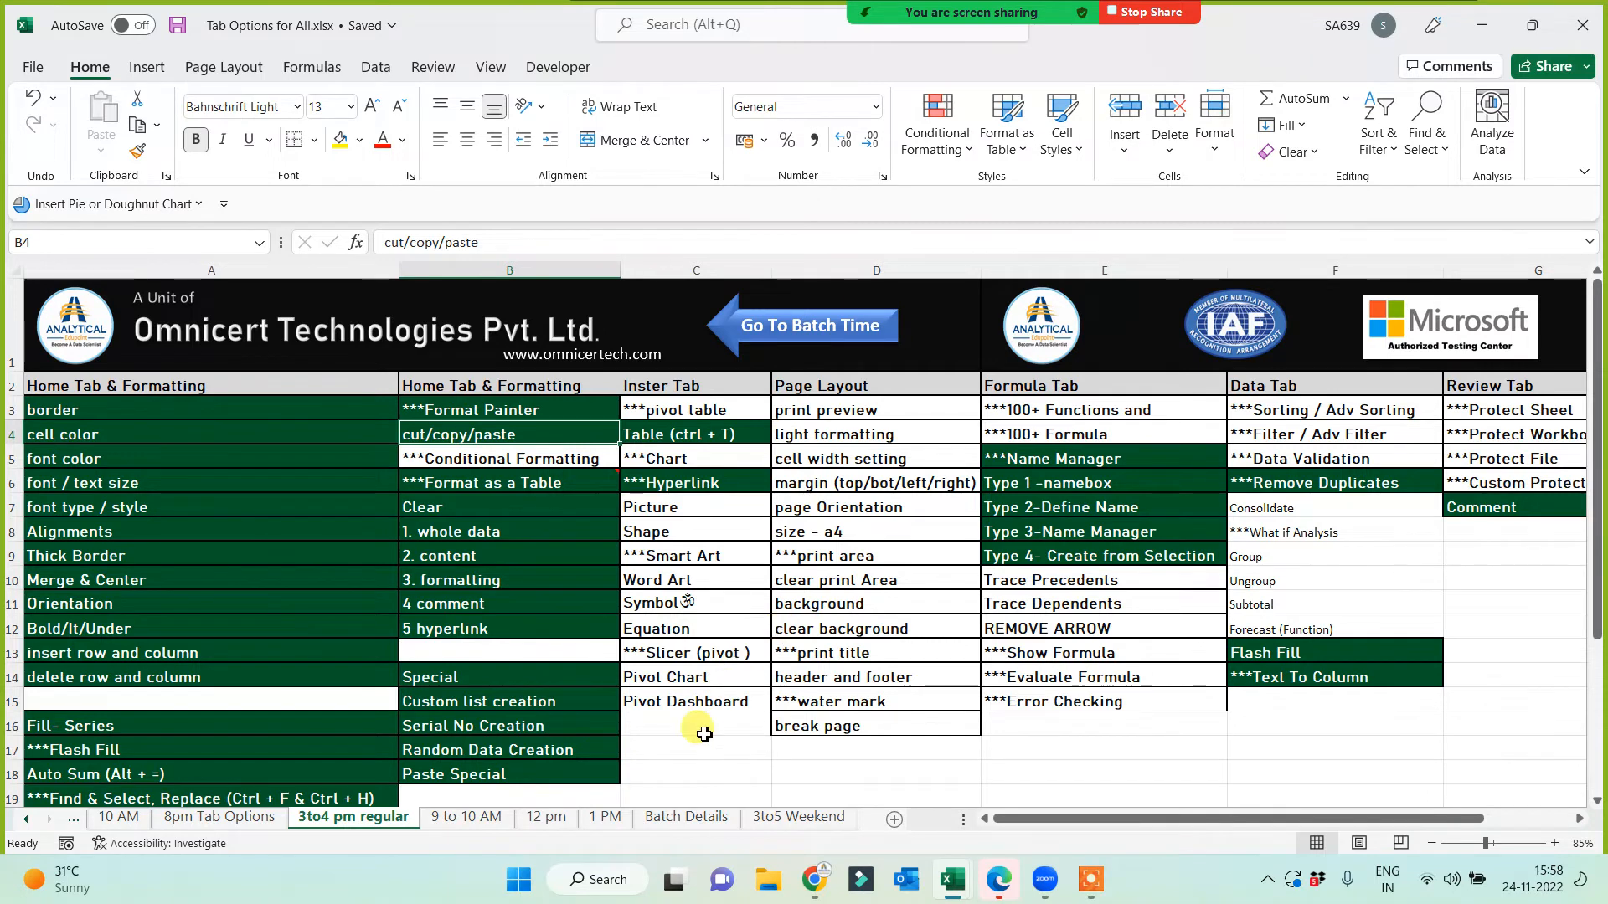
Step: Apply the '1. whole data' style to Picture through Word Art, save, and copy the Picture–Equation list
click(512, 533)
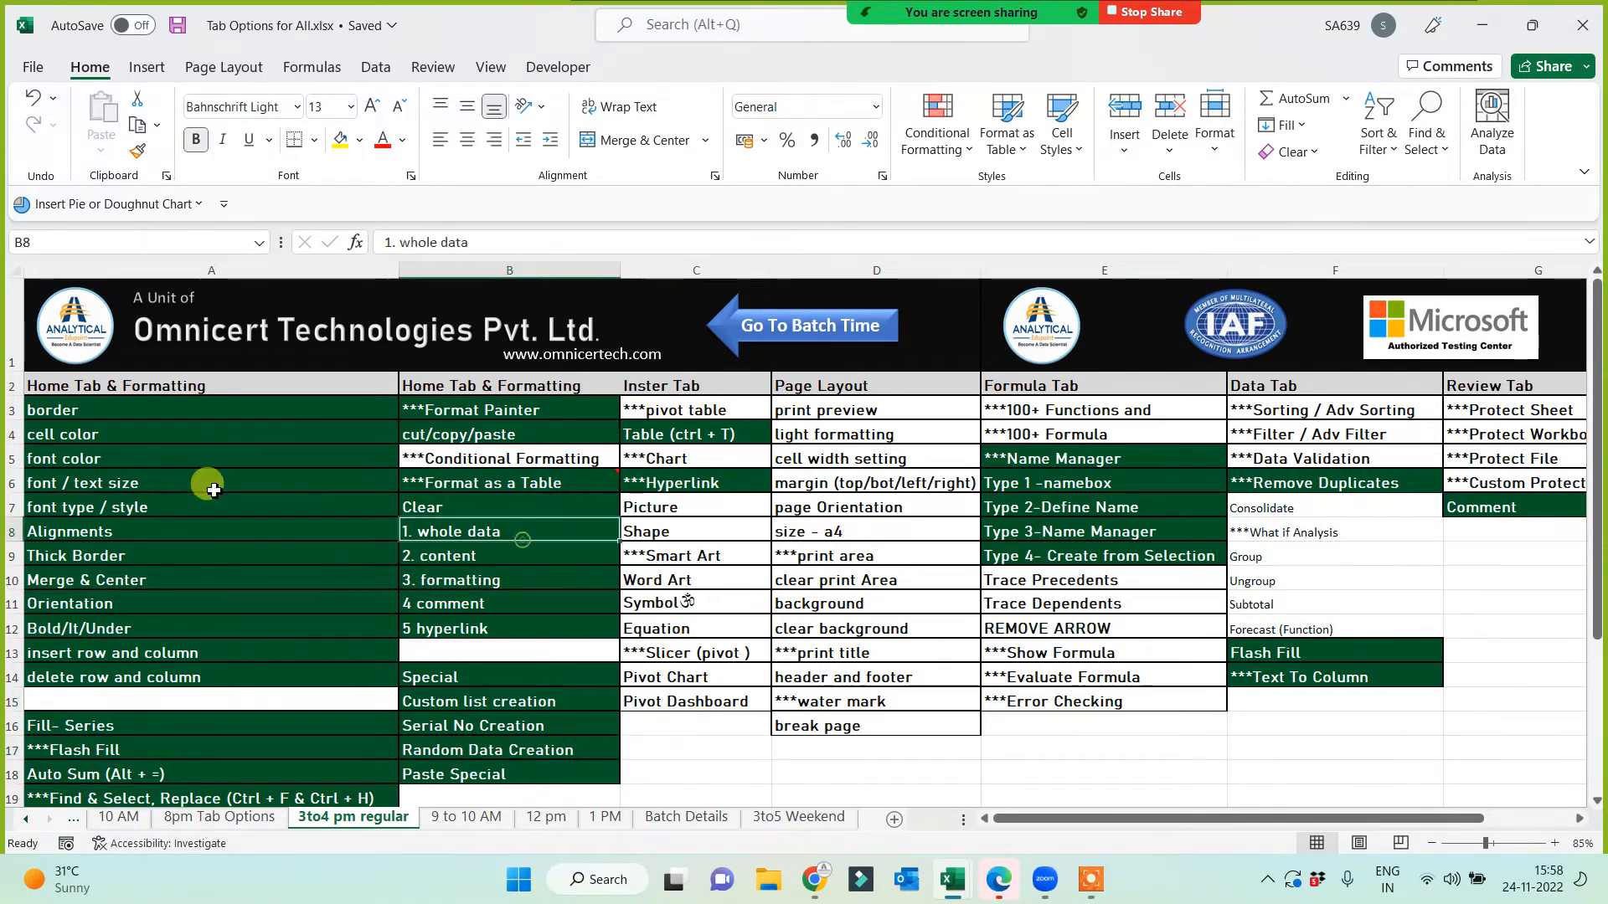
click(137, 150)
mouse_move(685, 509)
mouse_down()
mouse_move(695, 649)
mouse_move(702, 626)
mouse_up()
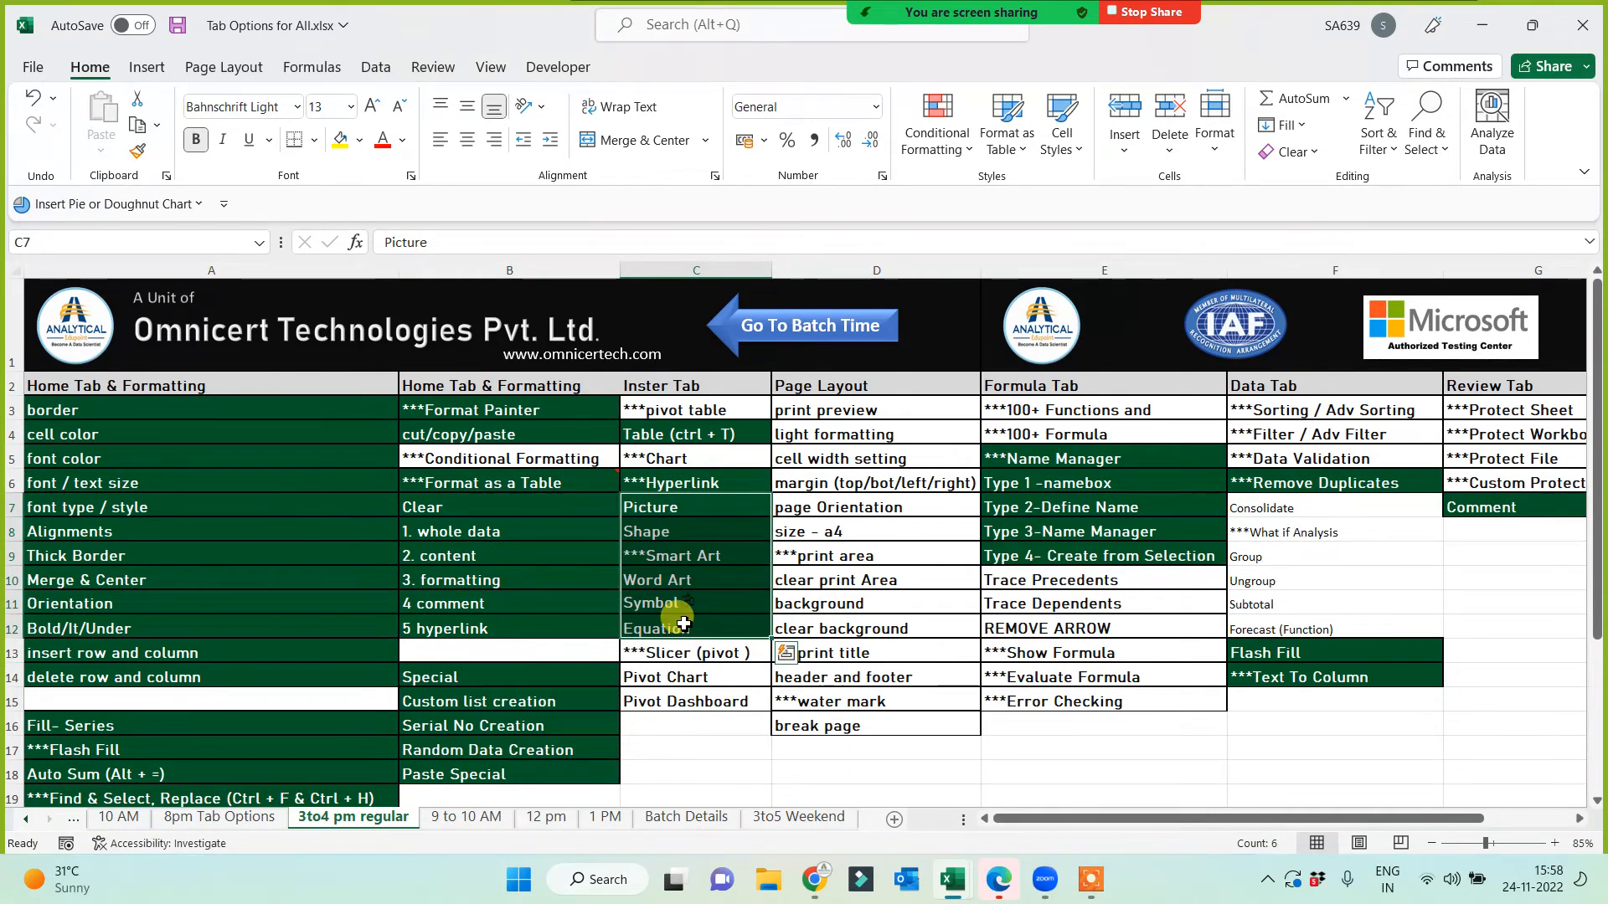
key(ctrl+s)
key(ctrl+c)
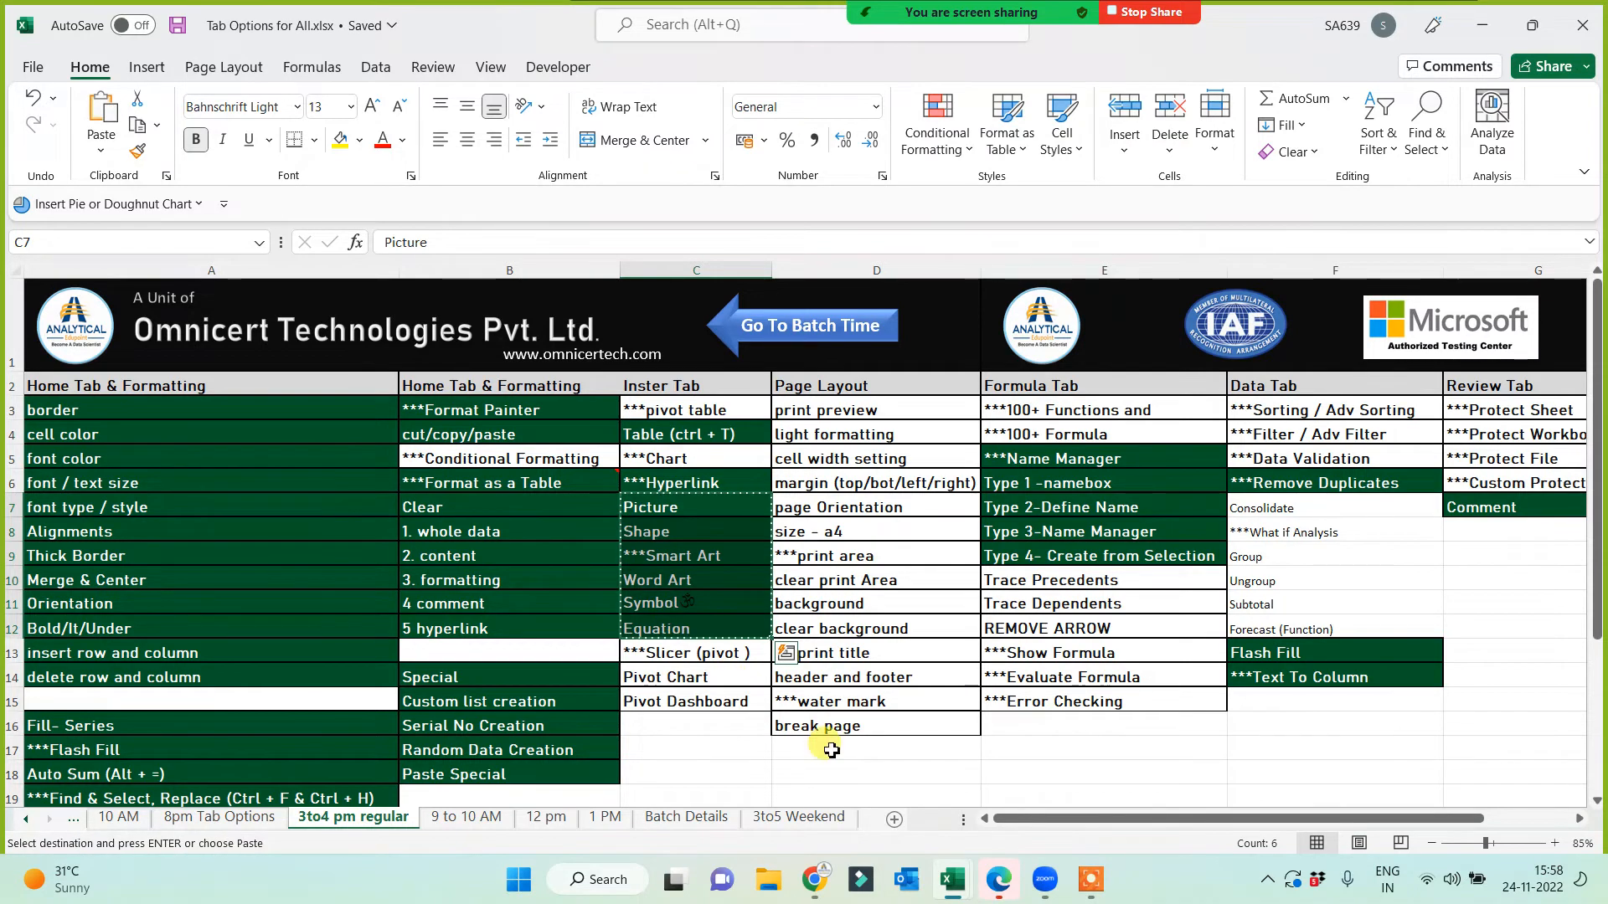
mouse_move(952, 879)
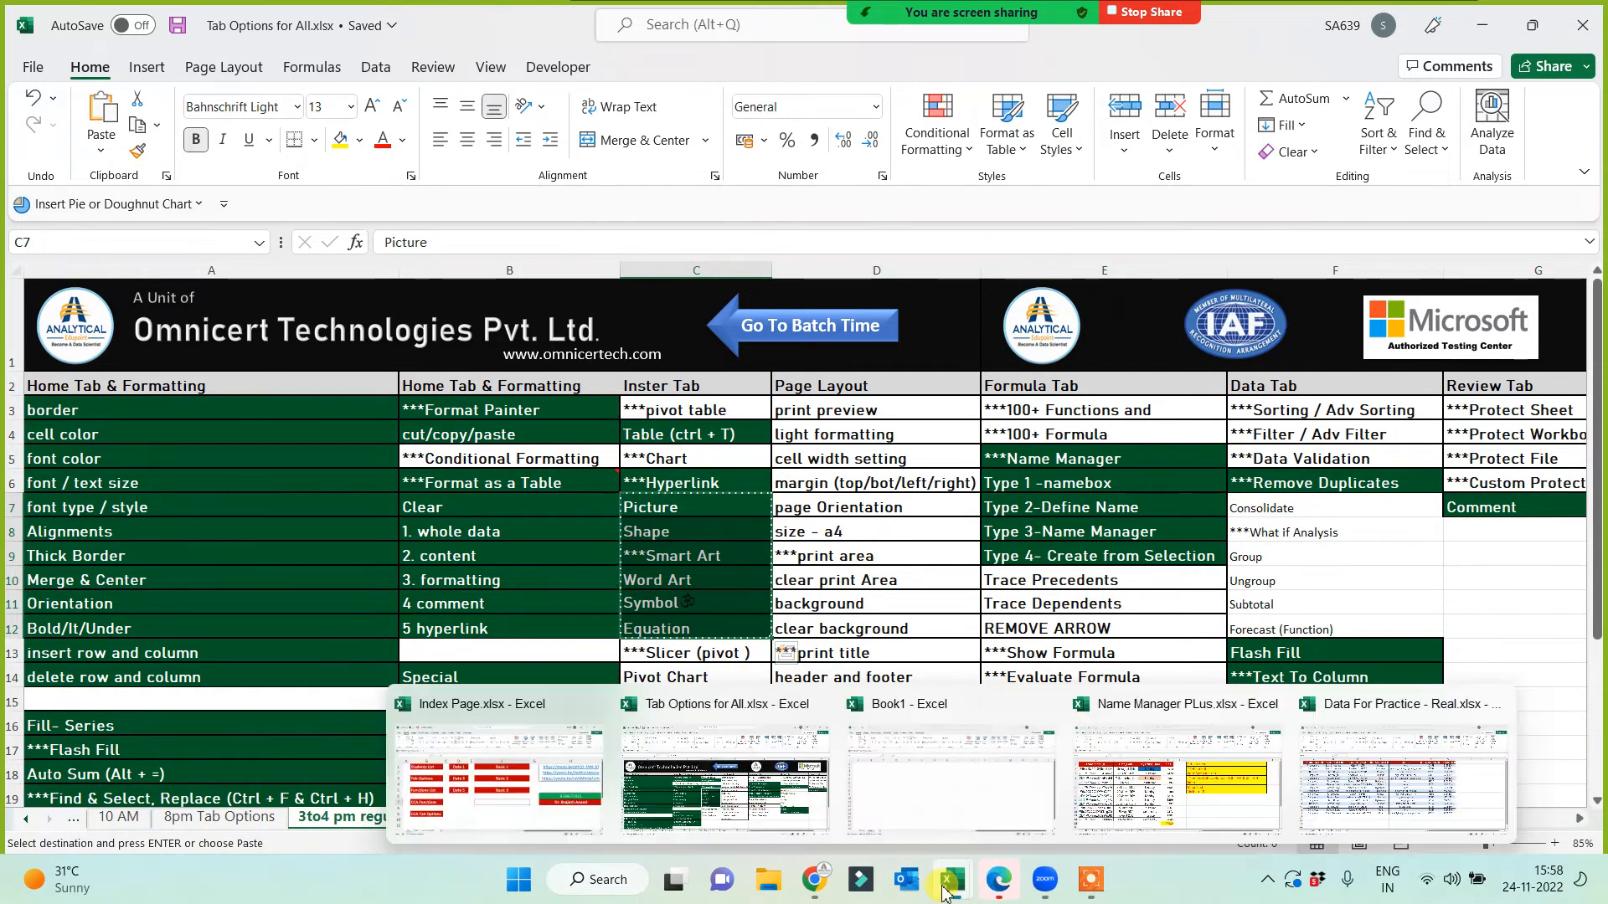
Step: In Name Manager PLus, add Sheet7, paste the Picture–Equation list into A1 and autofit column A
click(1256, 816)
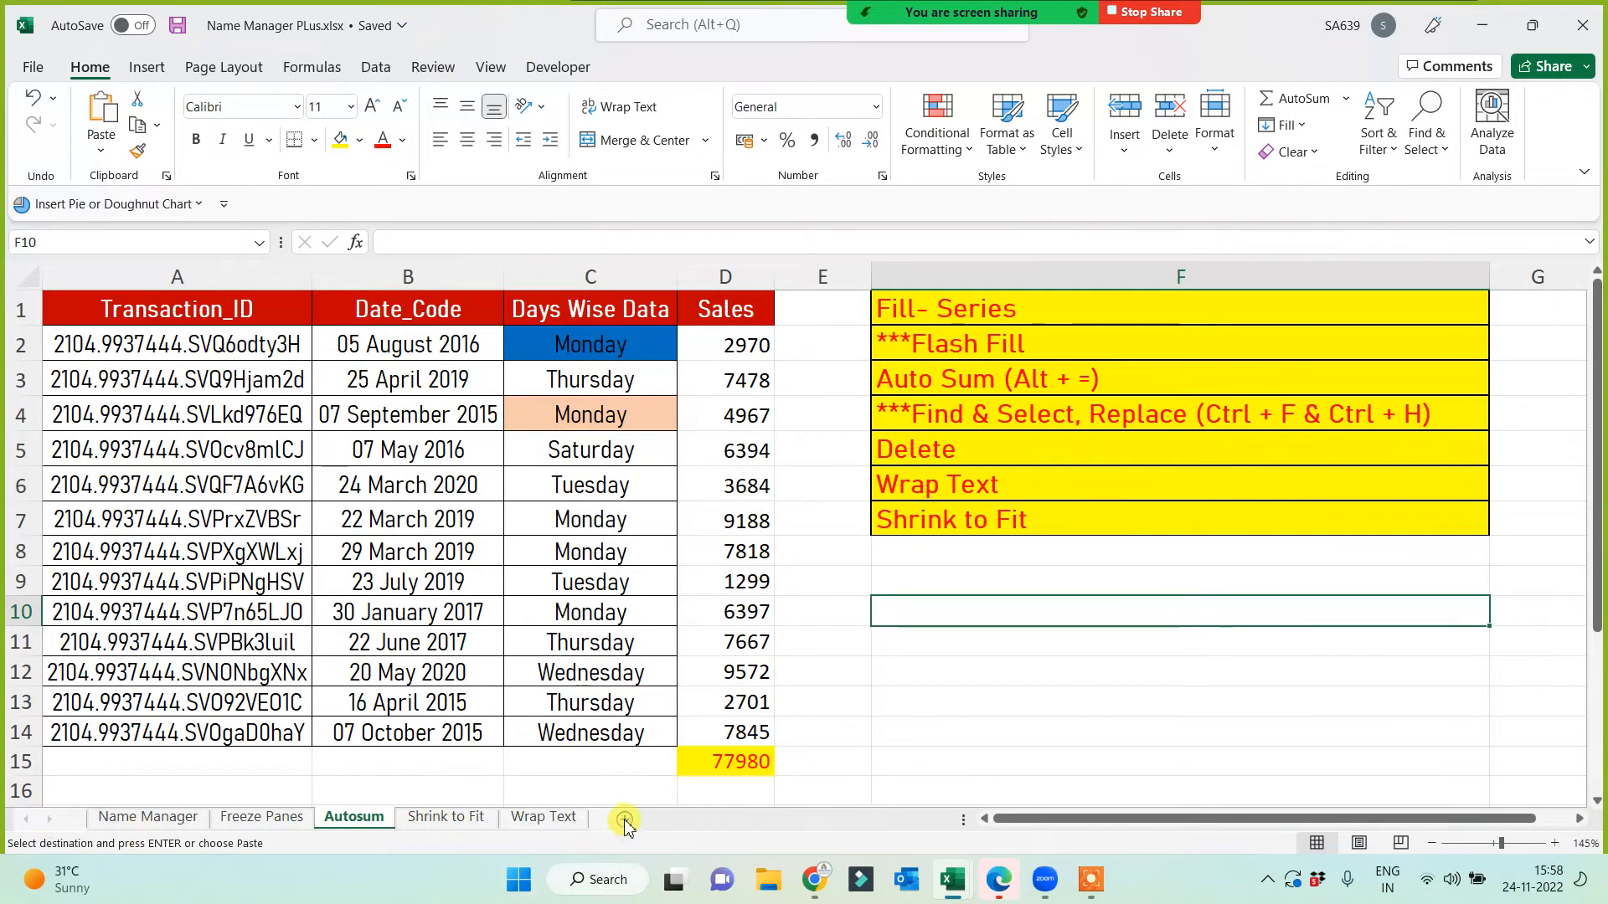
click(433, 818)
click(520, 819)
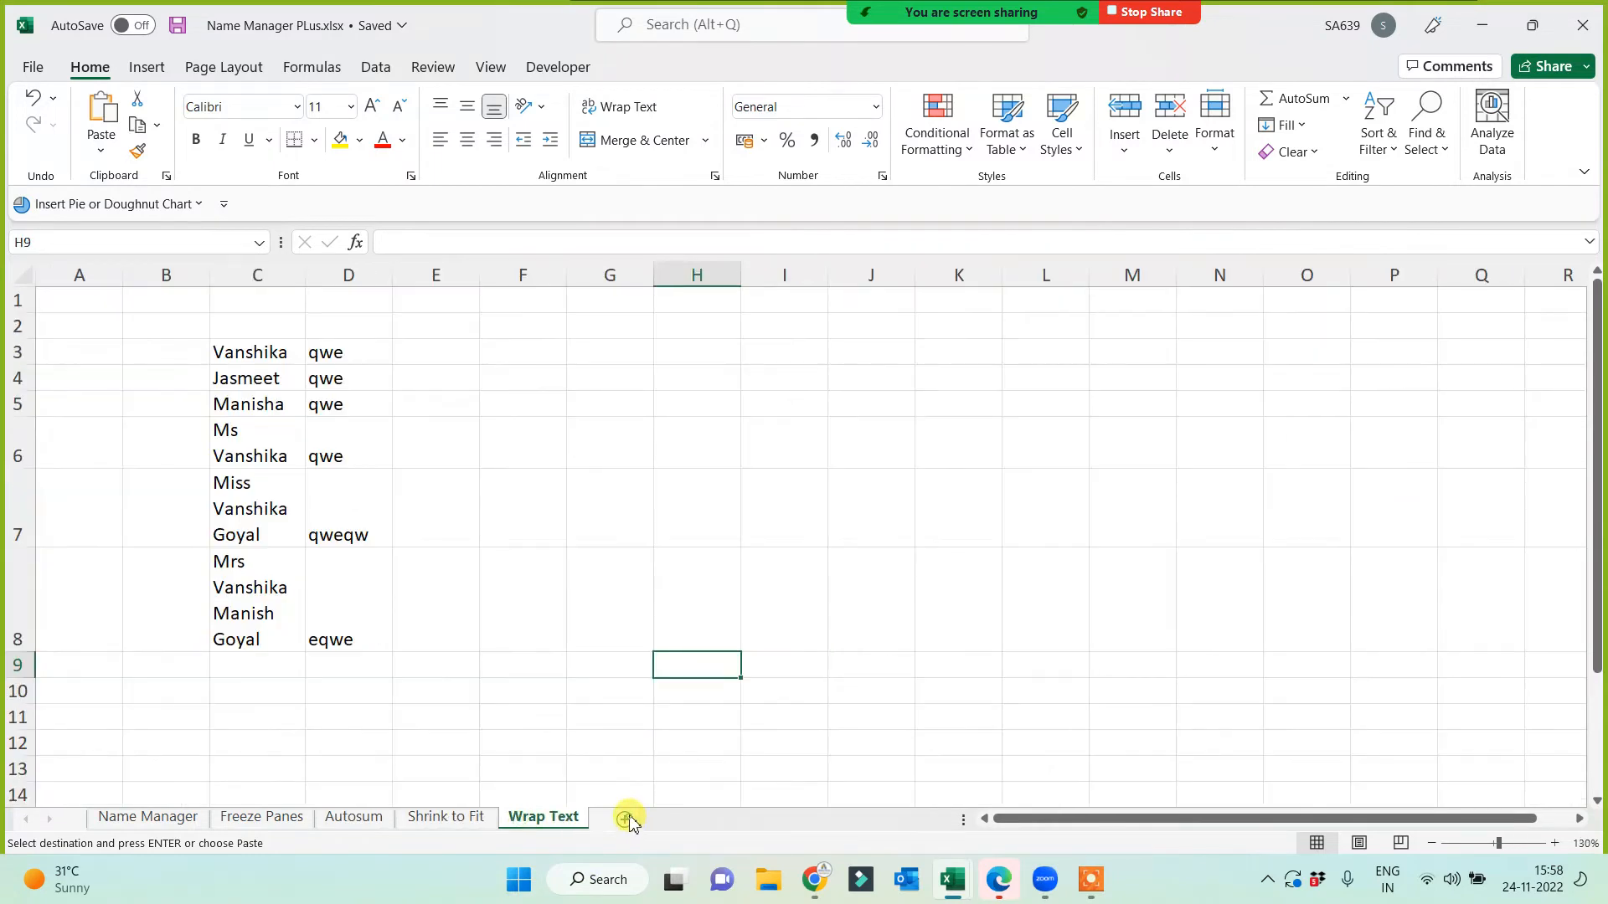
click(626, 819)
key(ctrl+v)
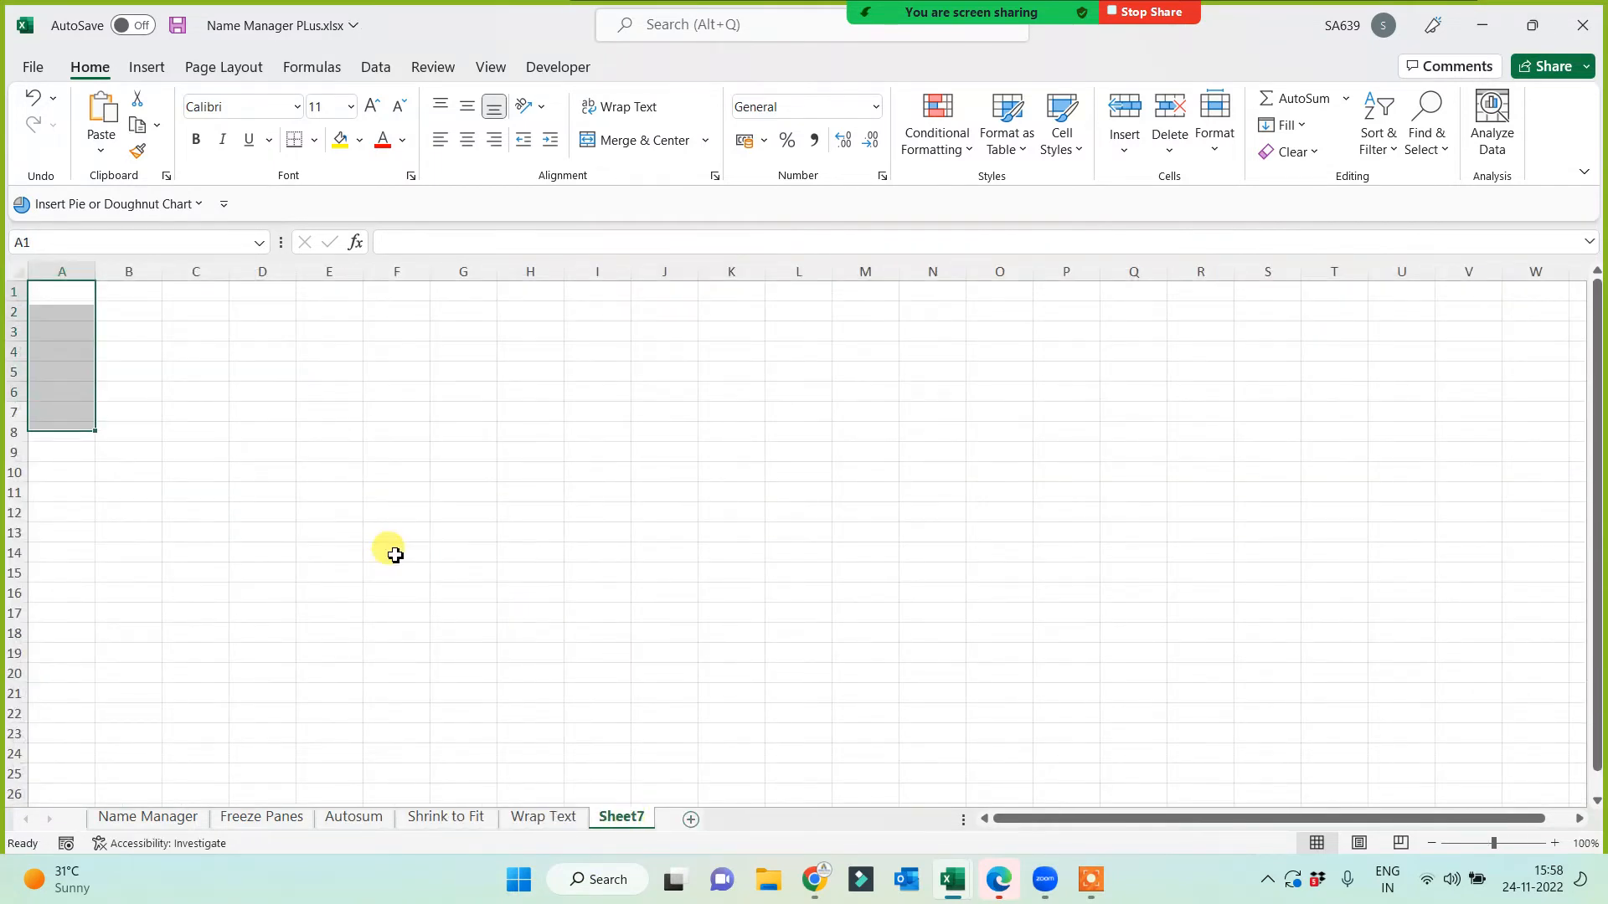
ctrl+scroll(427, 581, up, 3)
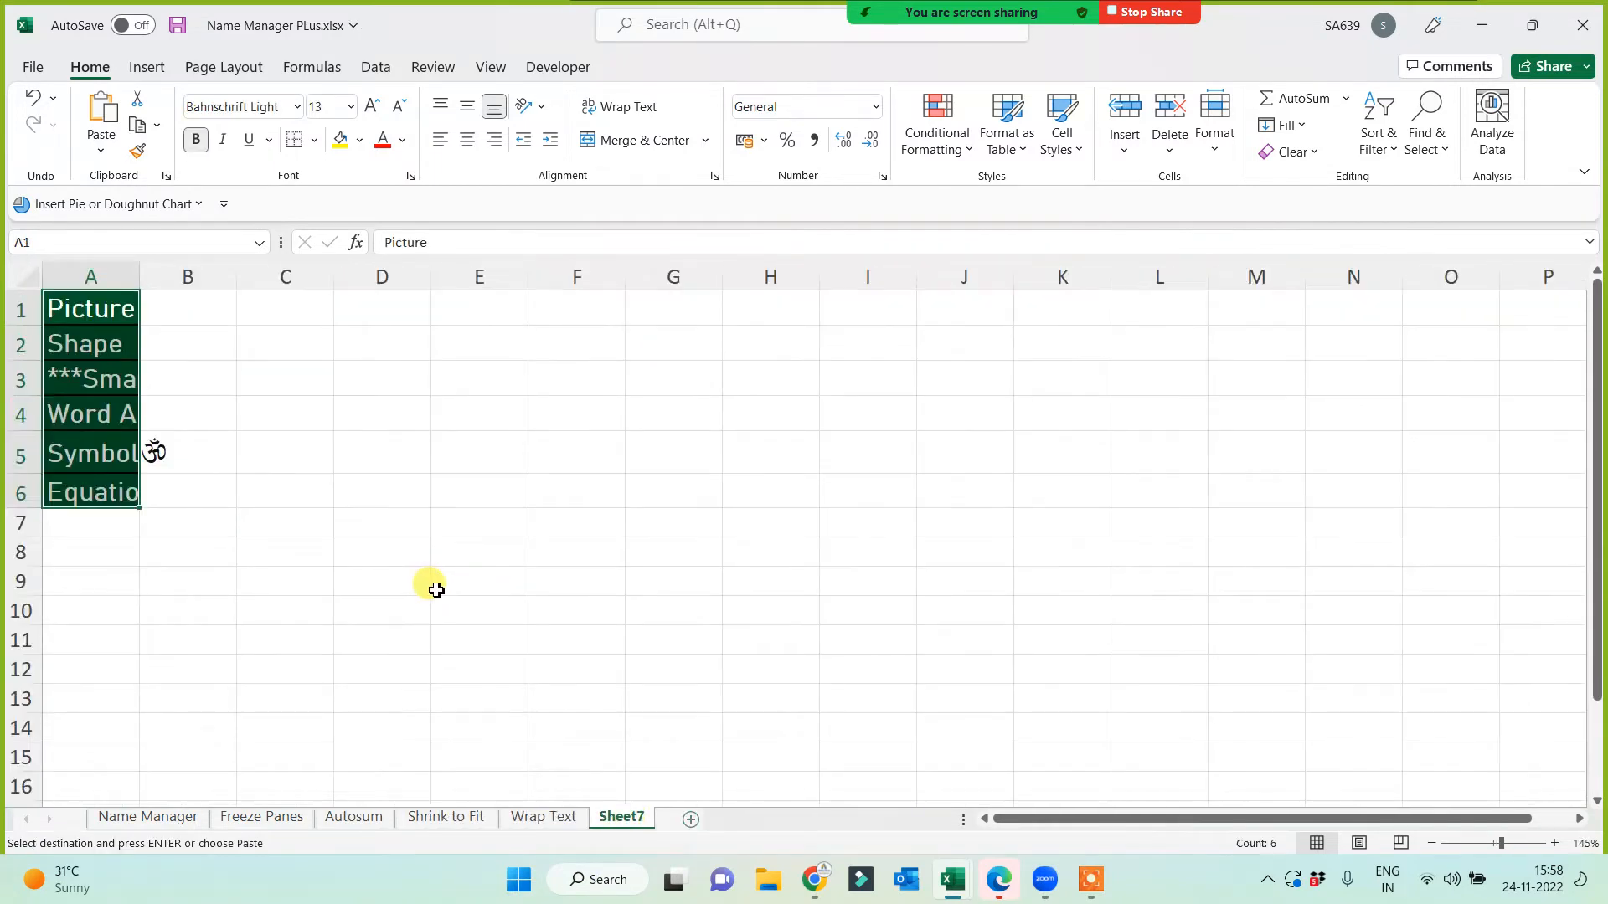
double_click(139, 277)
scroll(327, 561, up, 1)
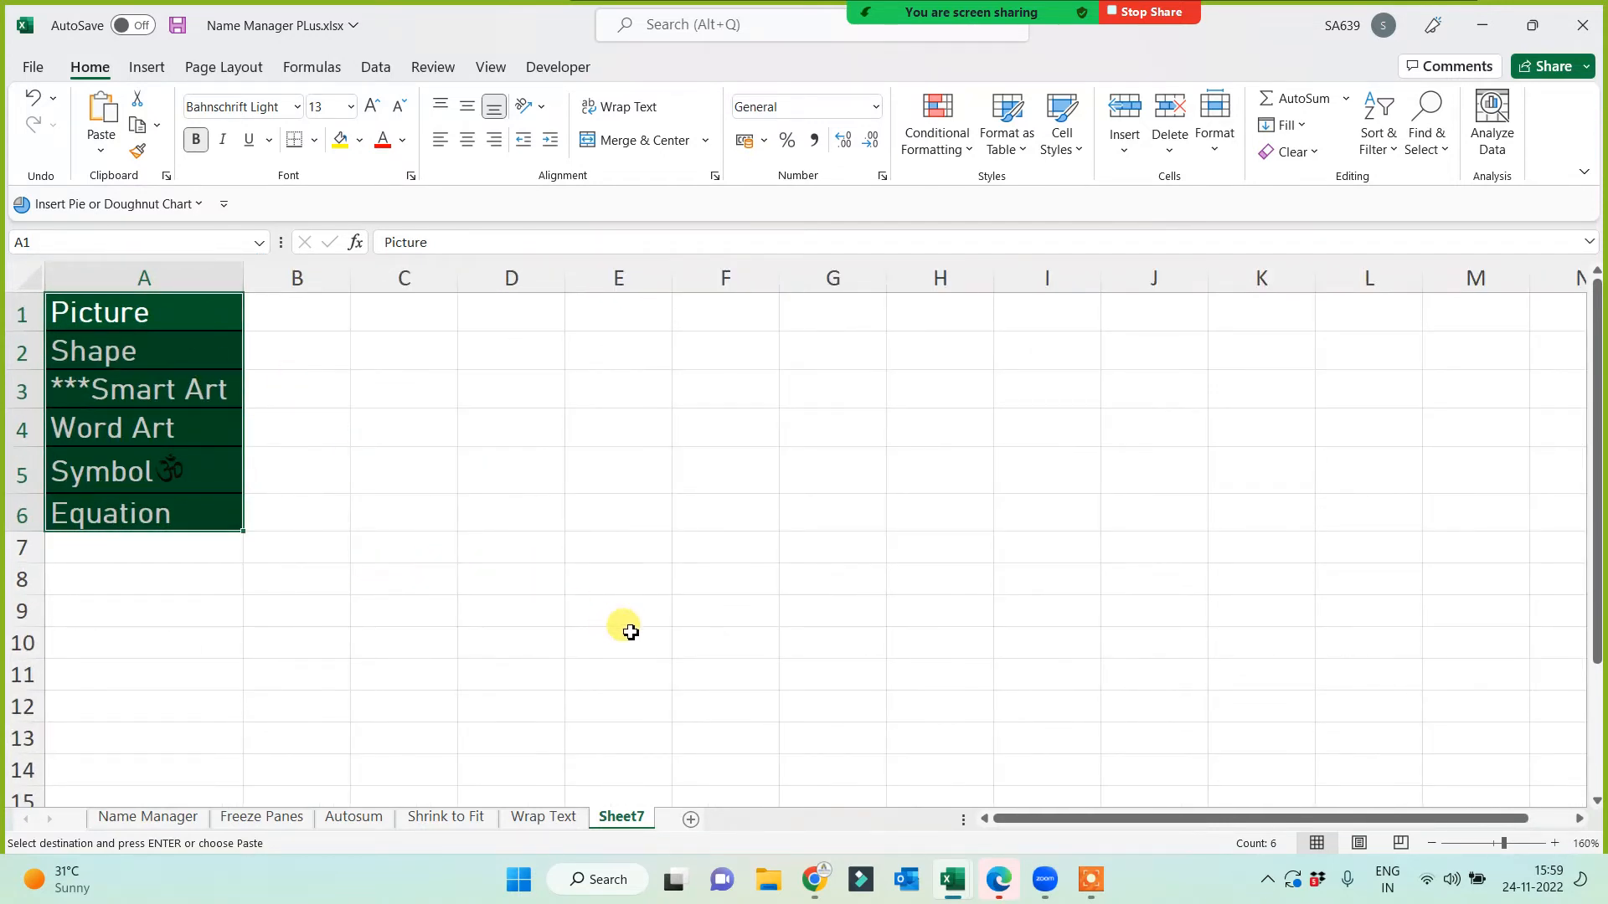
click(677, 500)
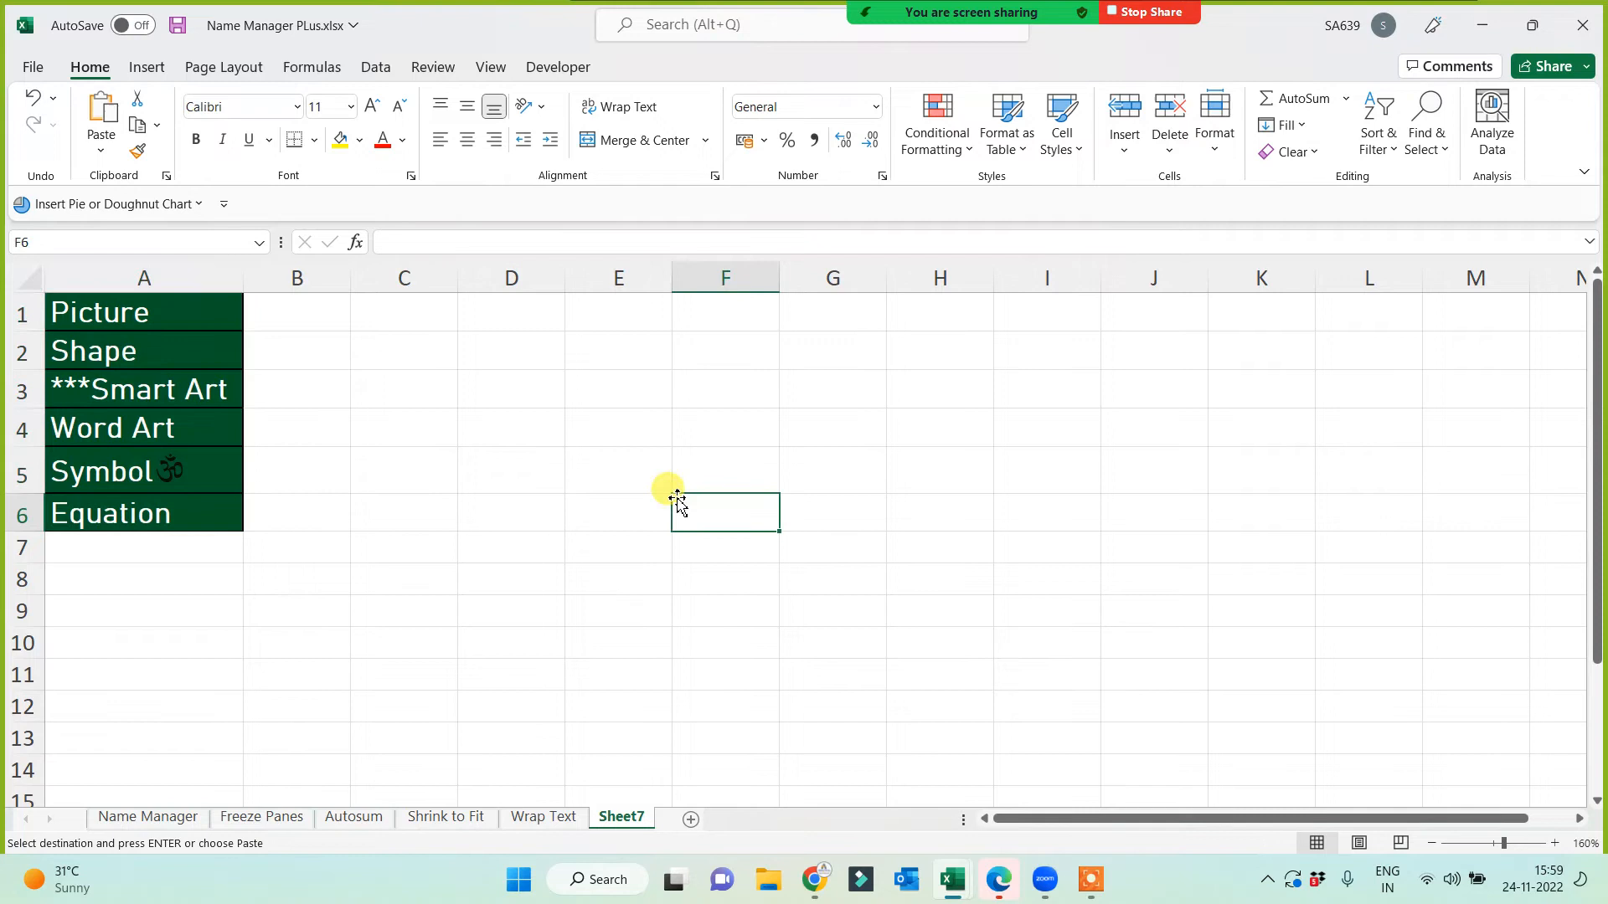
click(602, 313)
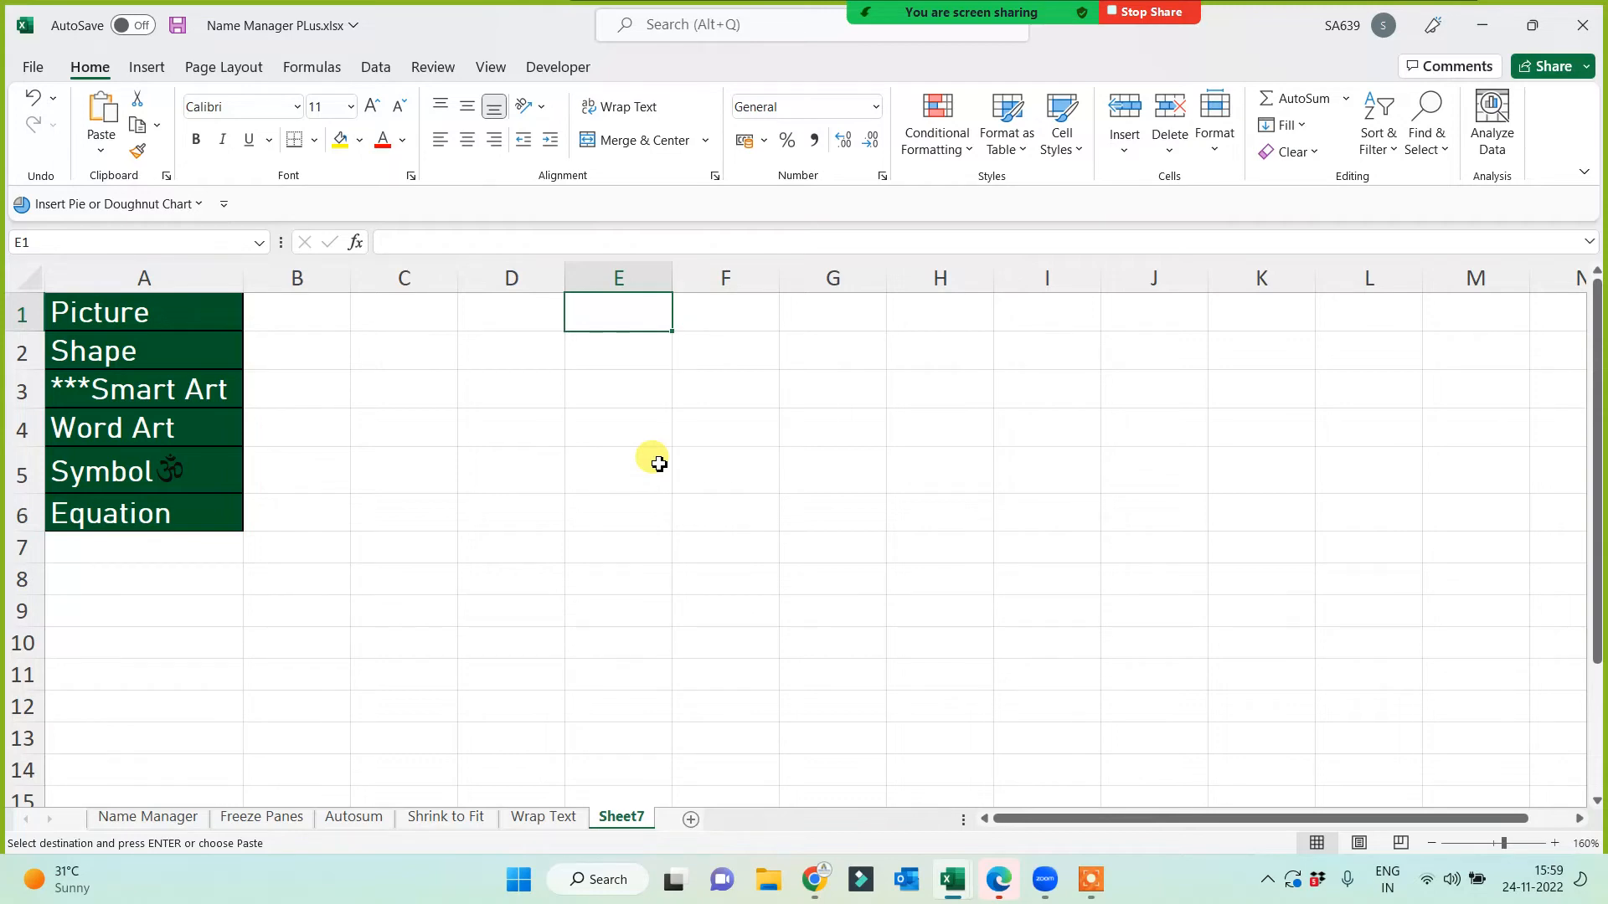
Step: Insert a picture from This Device via Insert > Illustrations > Pictures
click(150, 74)
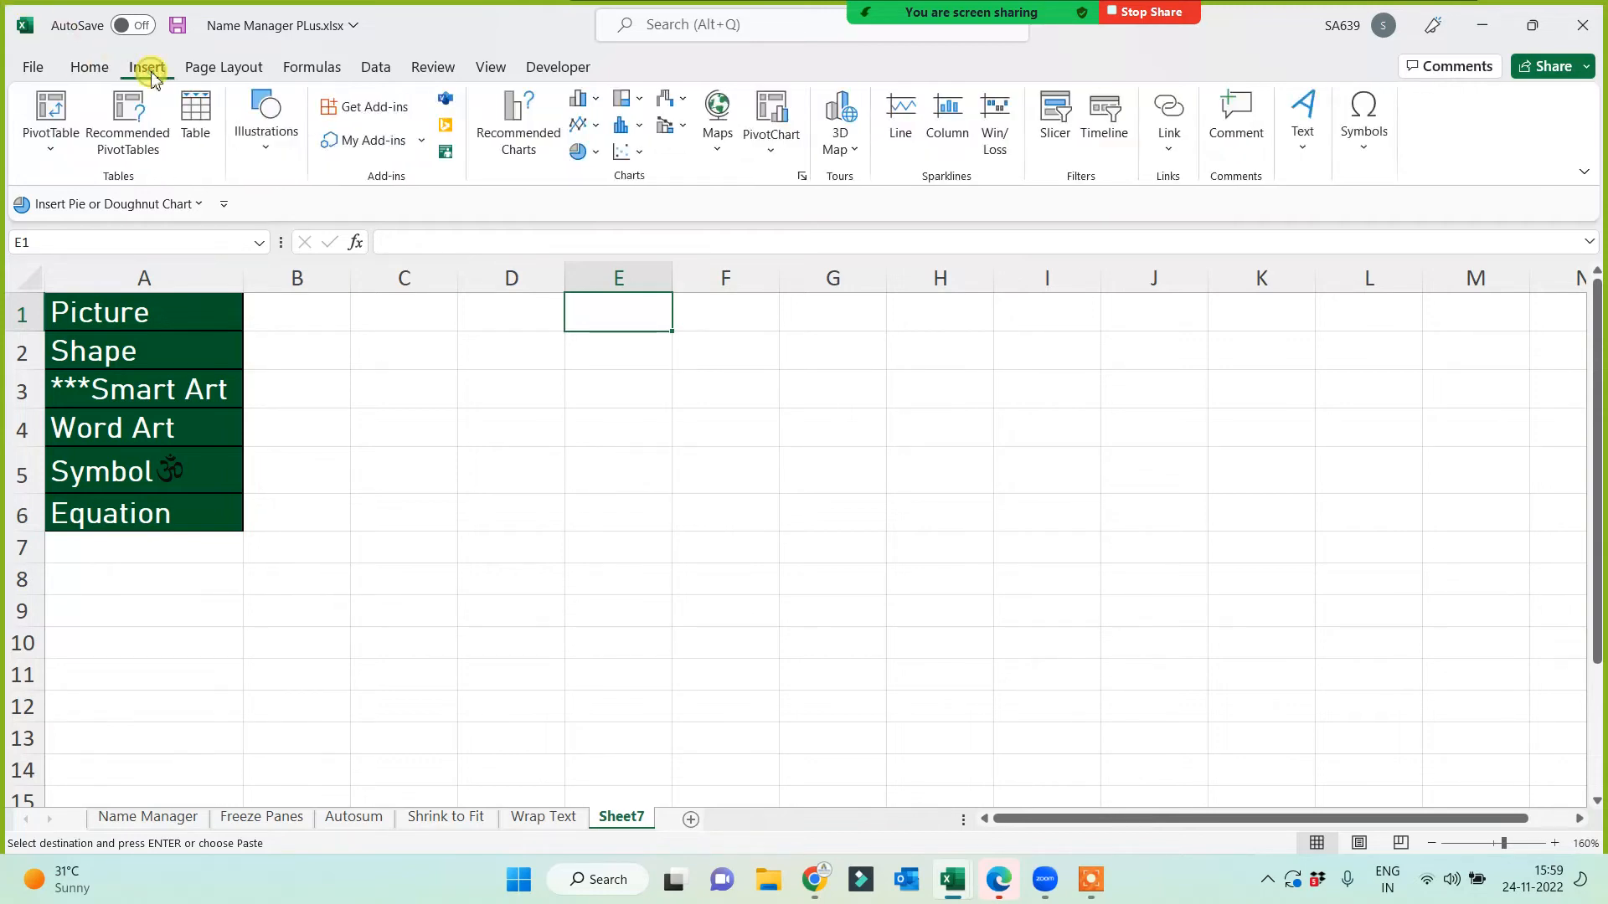
click(277, 142)
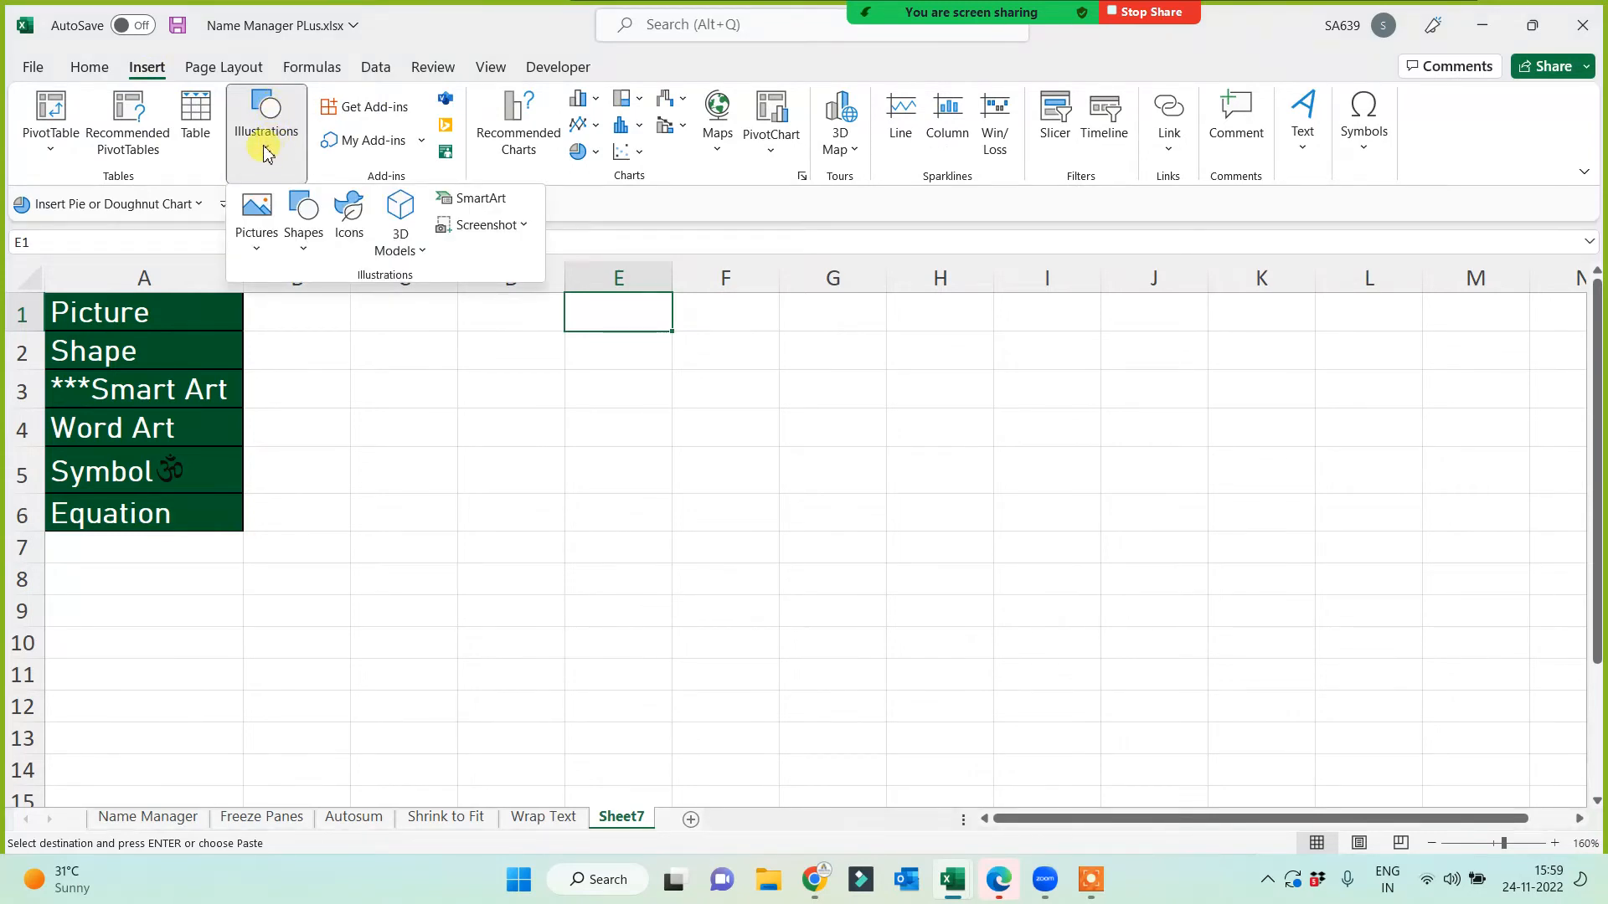
click(258, 243)
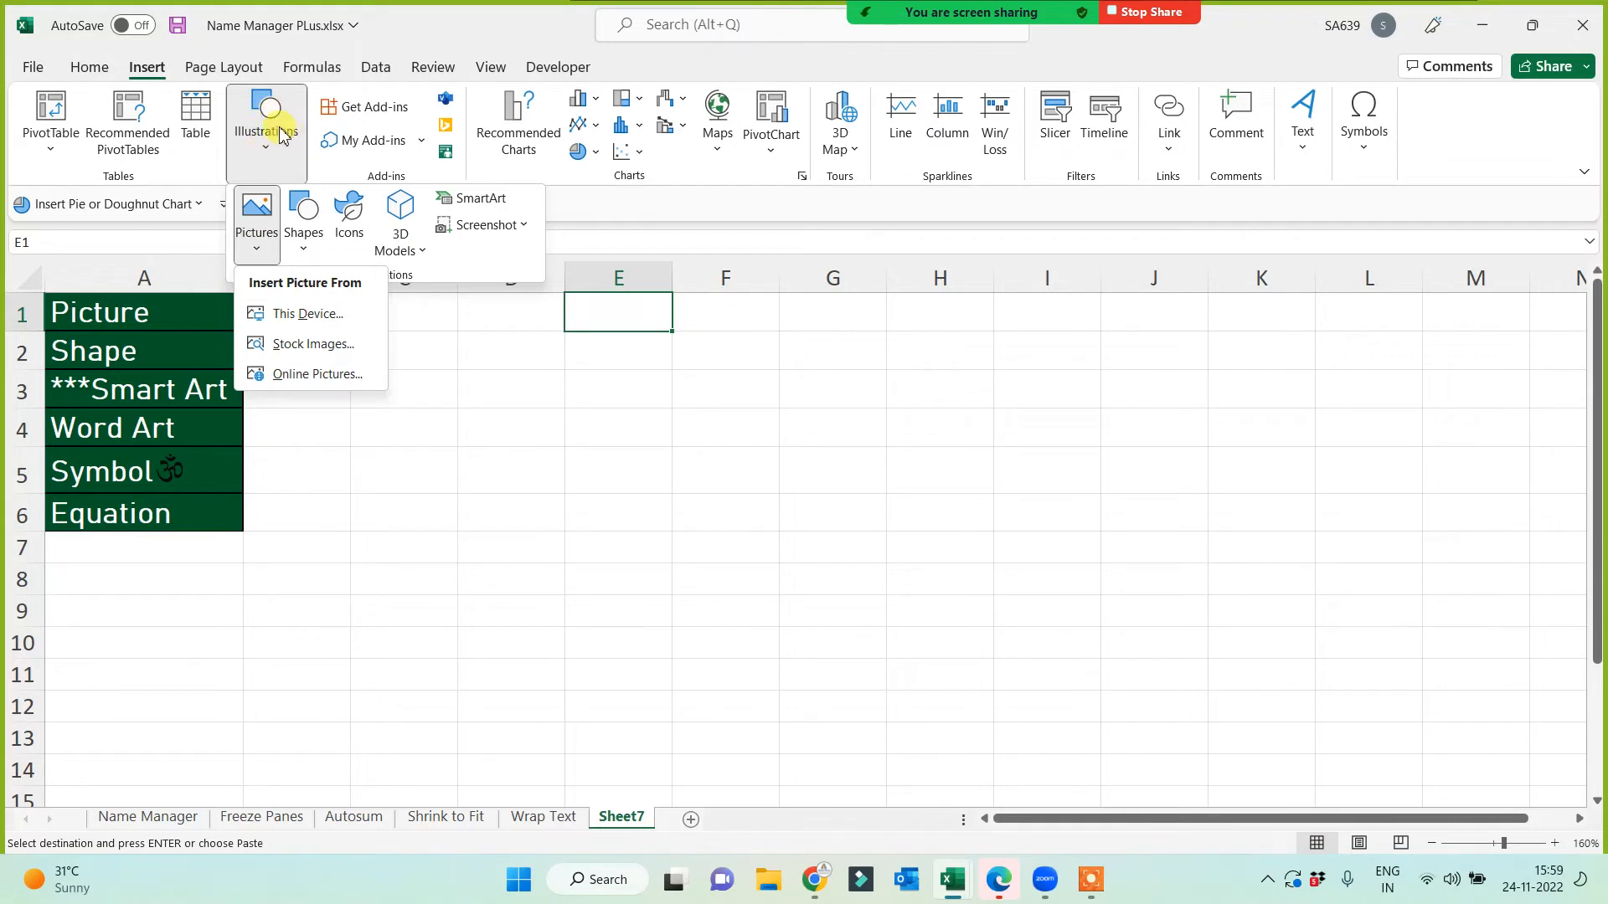
click(262, 228)
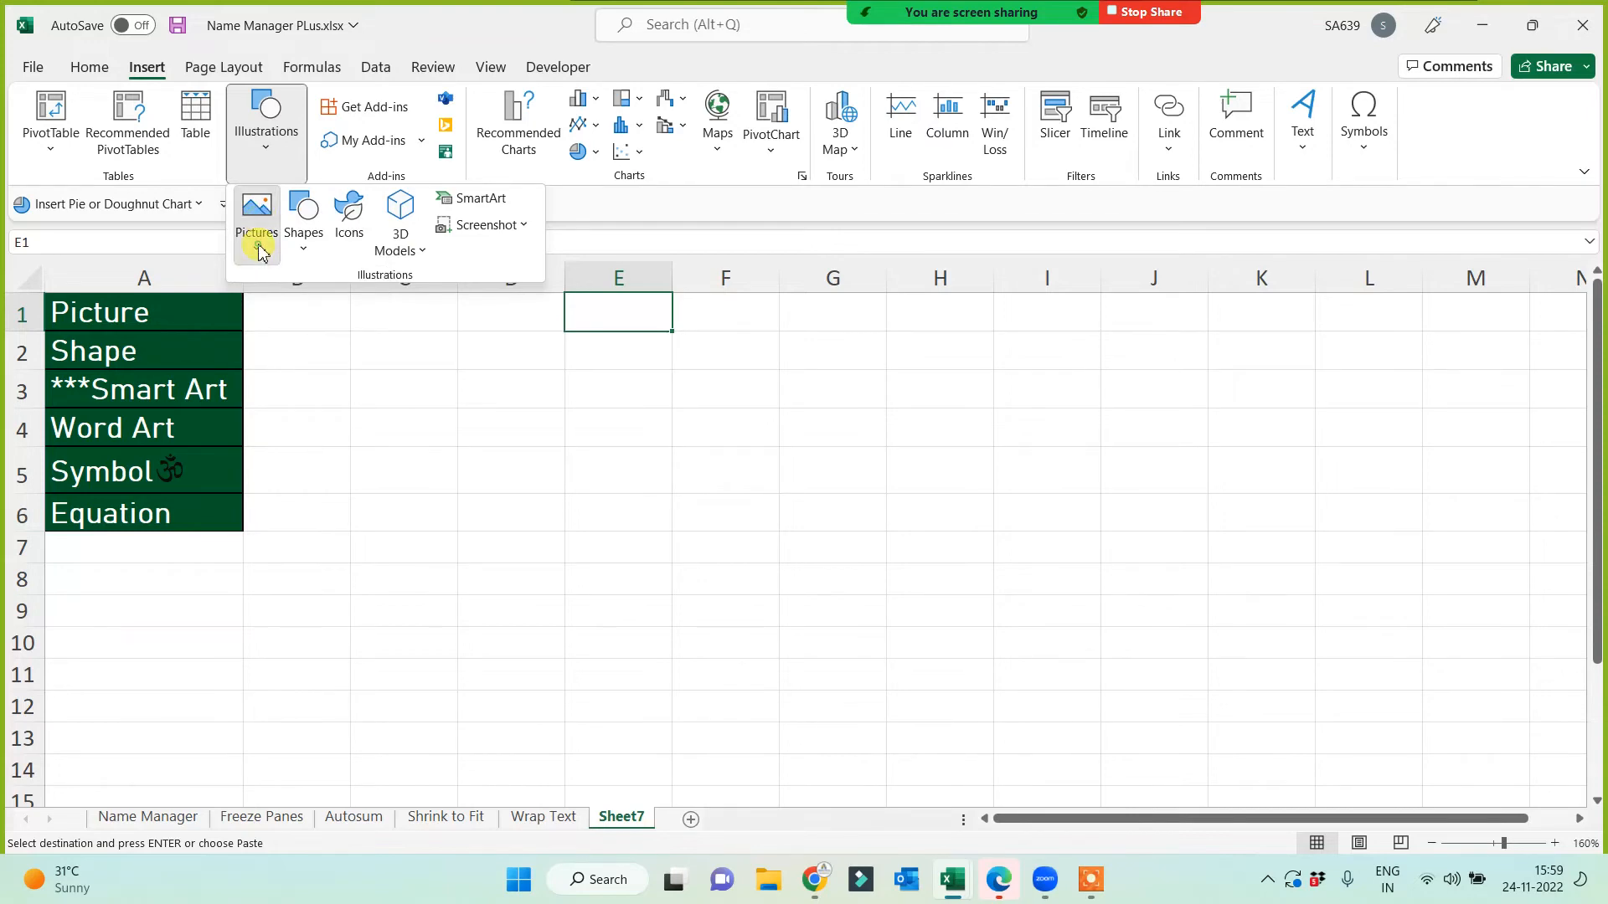
click(260, 248)
click(297, 312)
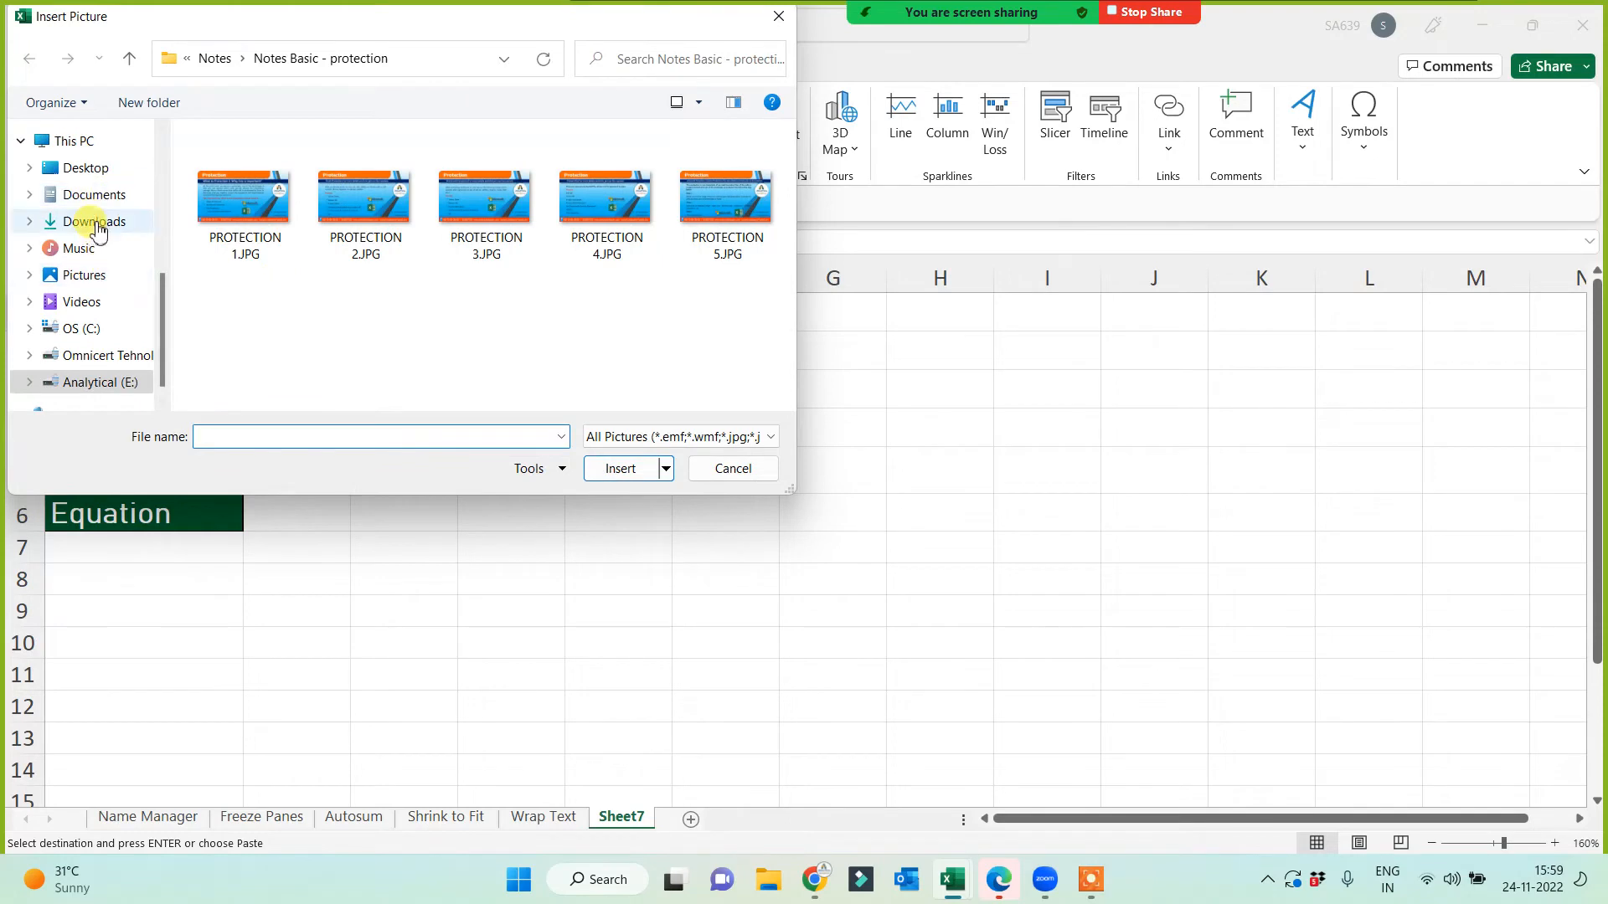
Step: In Downloads, select the WhatsApp 13.20.36 group photo
click(90, 223)
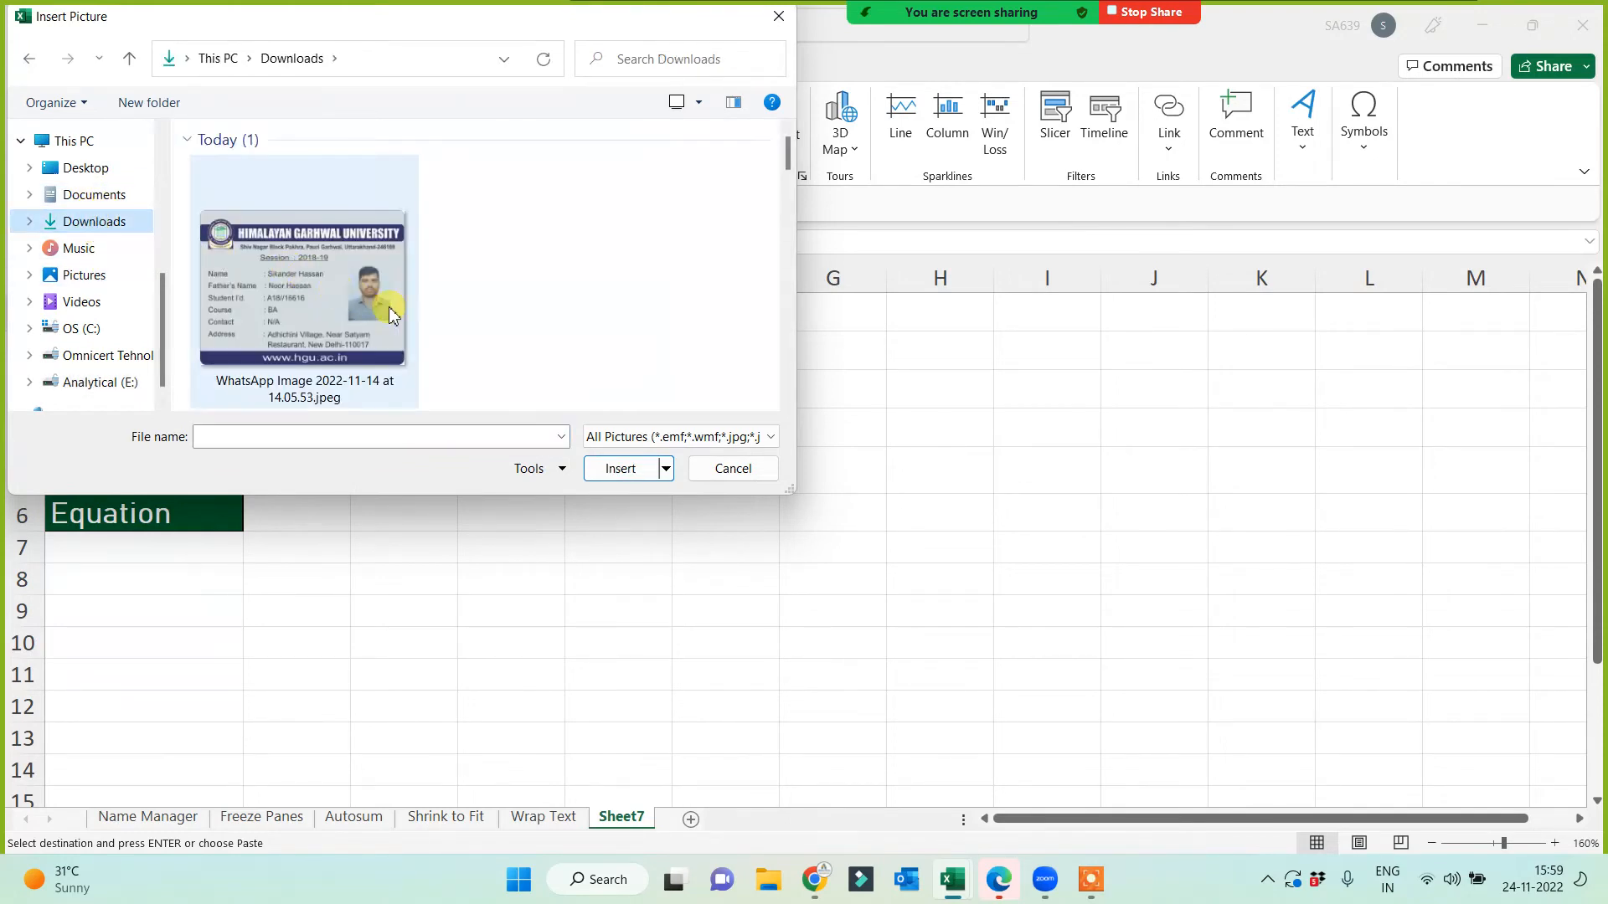
scroll(401, 319, down, 10)
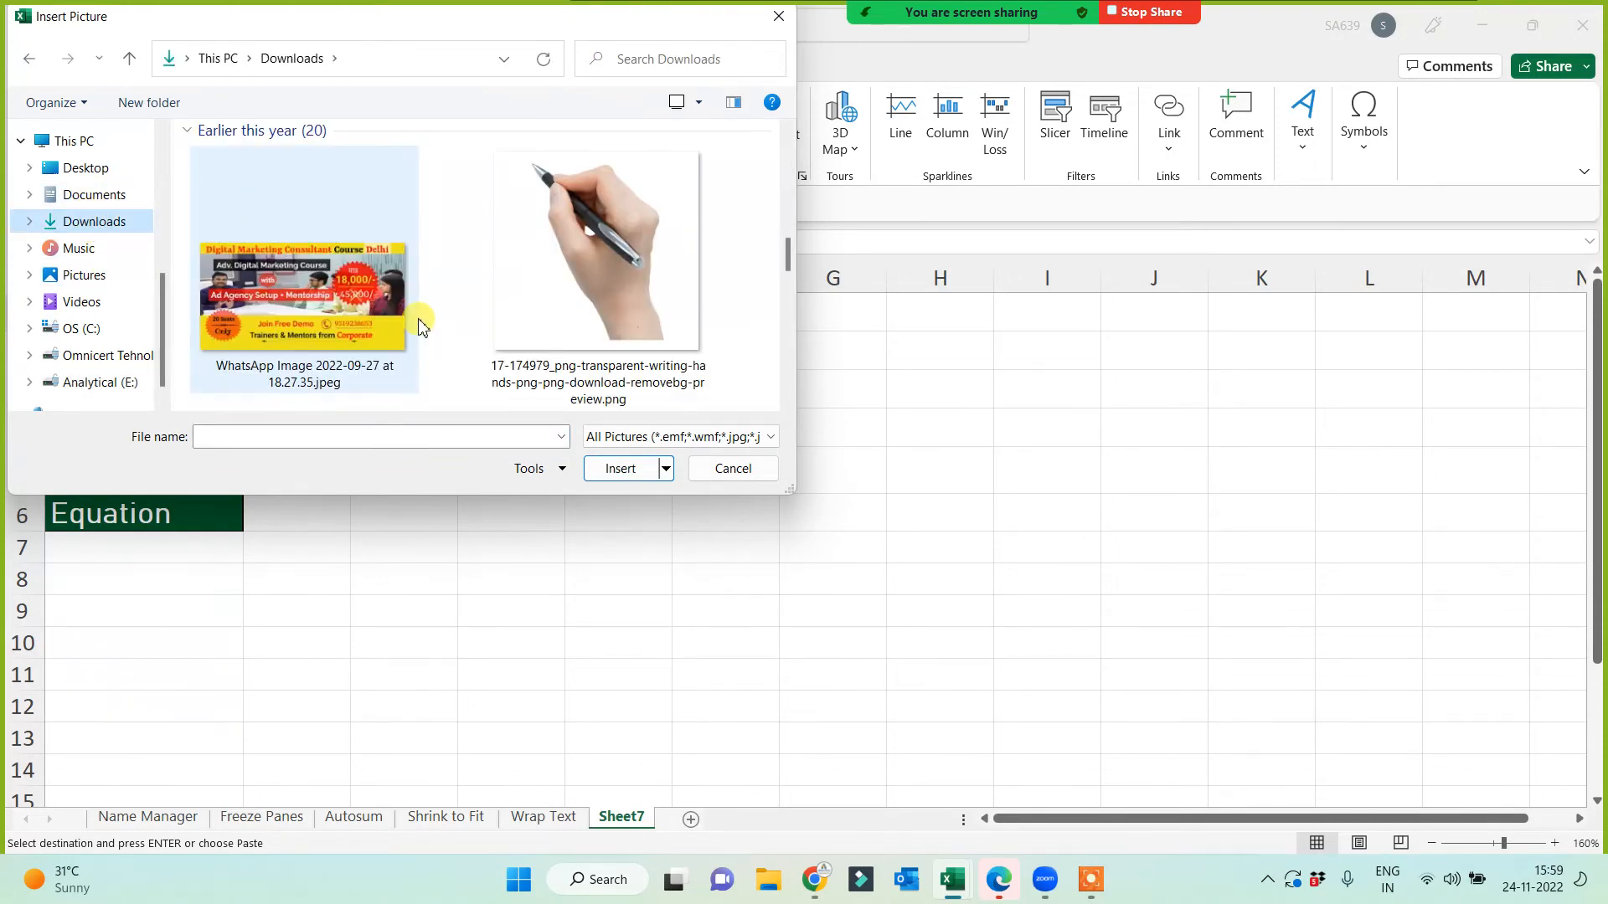
scroll(419, 327, down, 5)
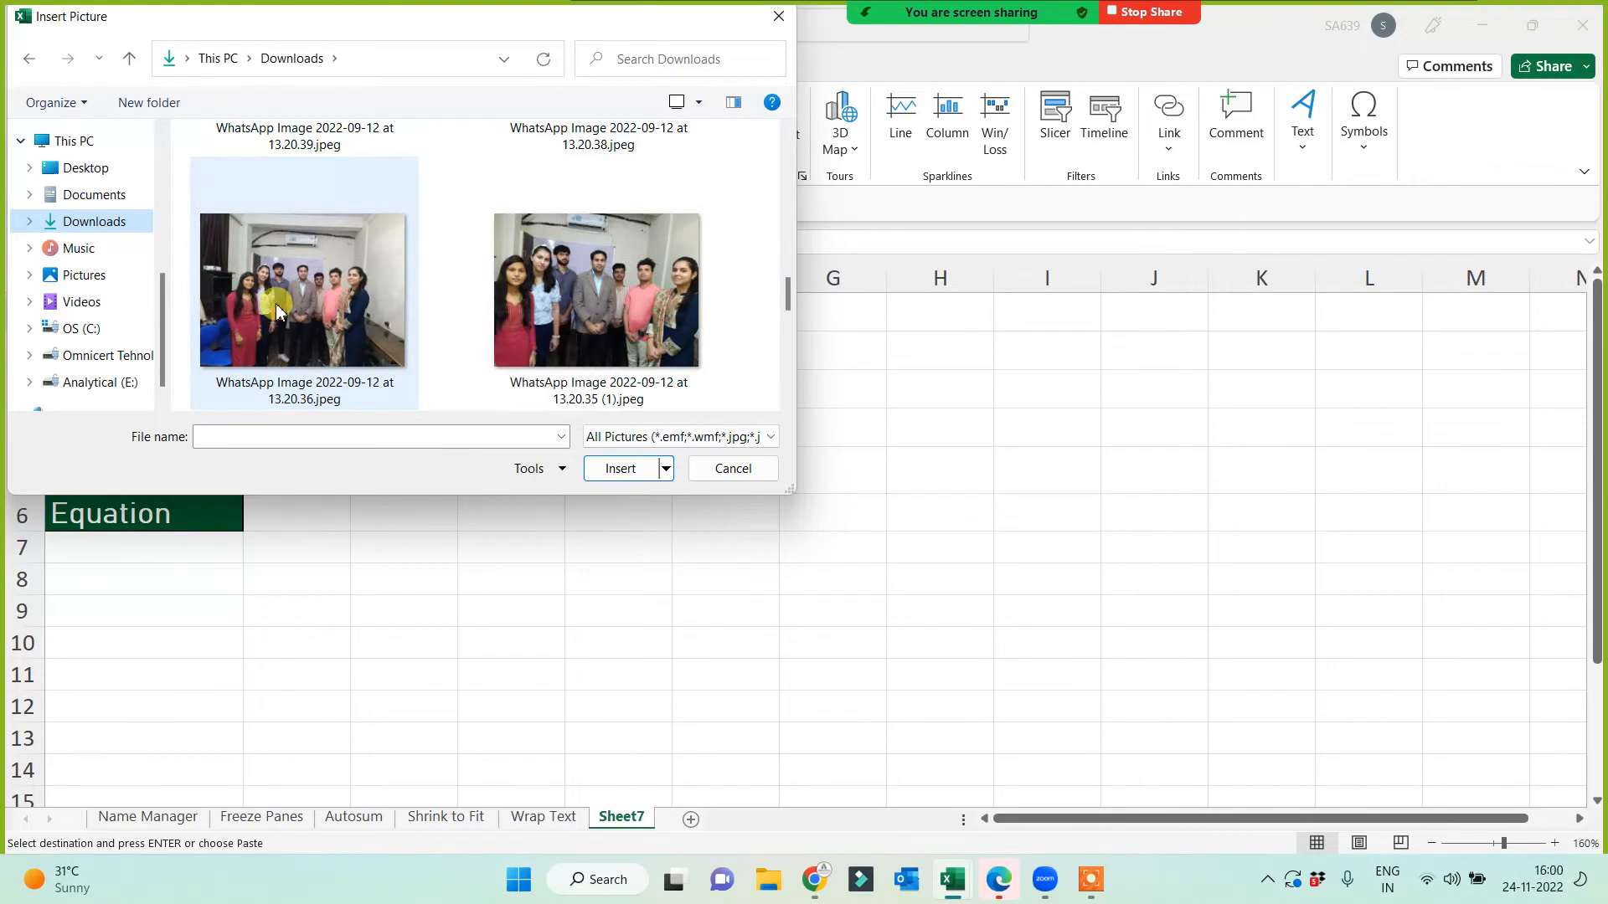
click(383, 333)
Step: Insert the group photo, resize it to 6 cm high, and move it beside the list in columns D–H
click(635, 471)
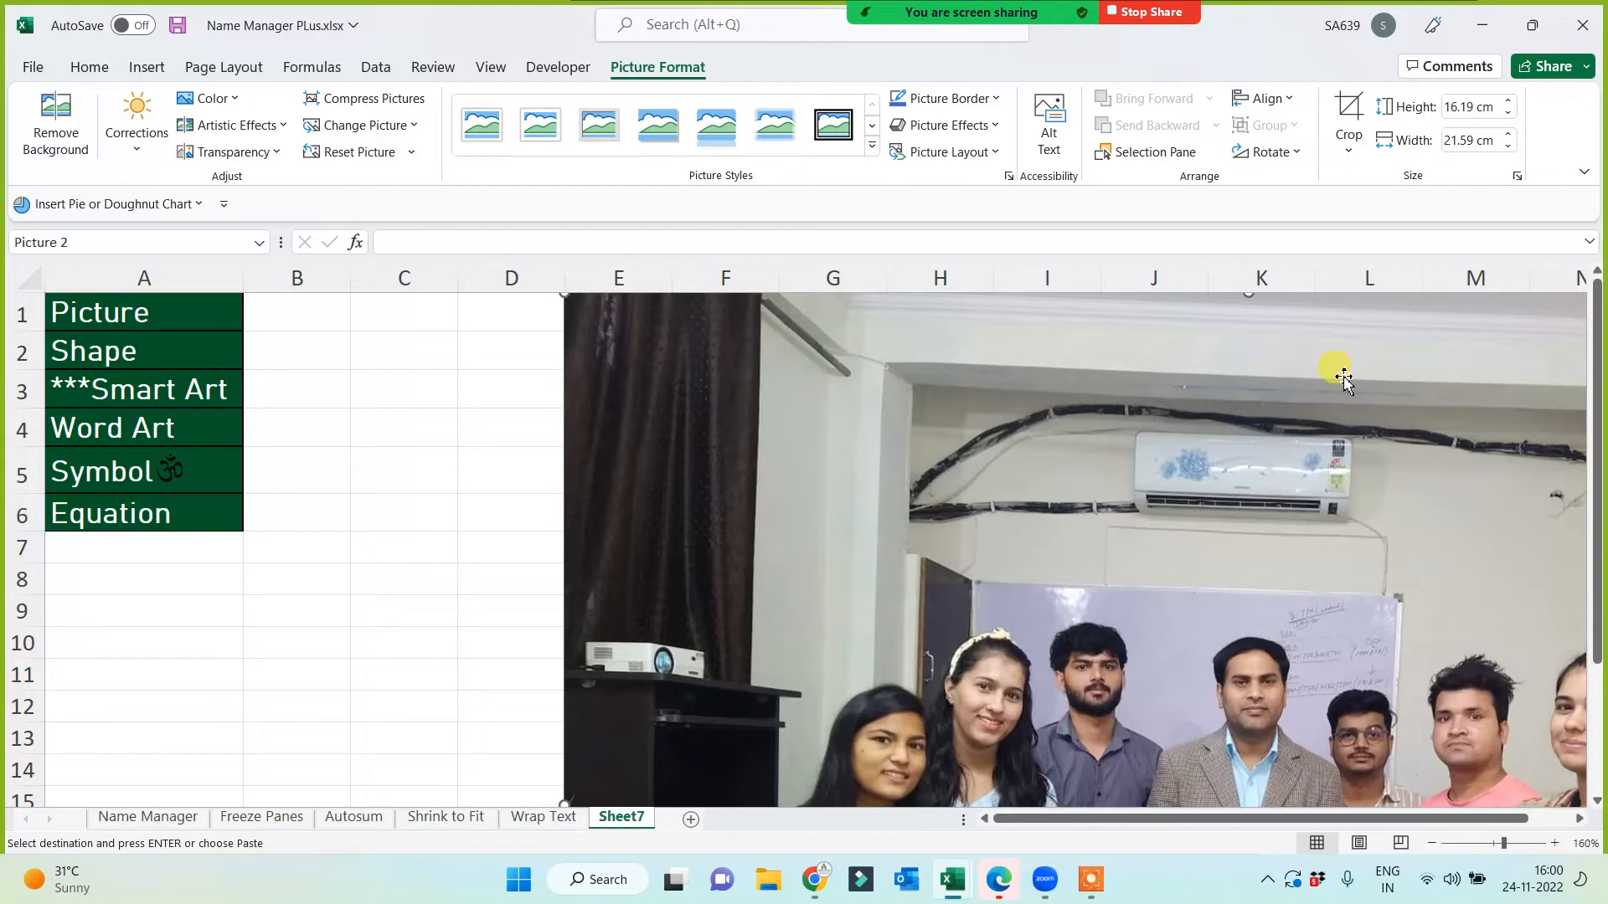
drag(559, 293, 786, 550)
drag(767, 443, 893, 552)
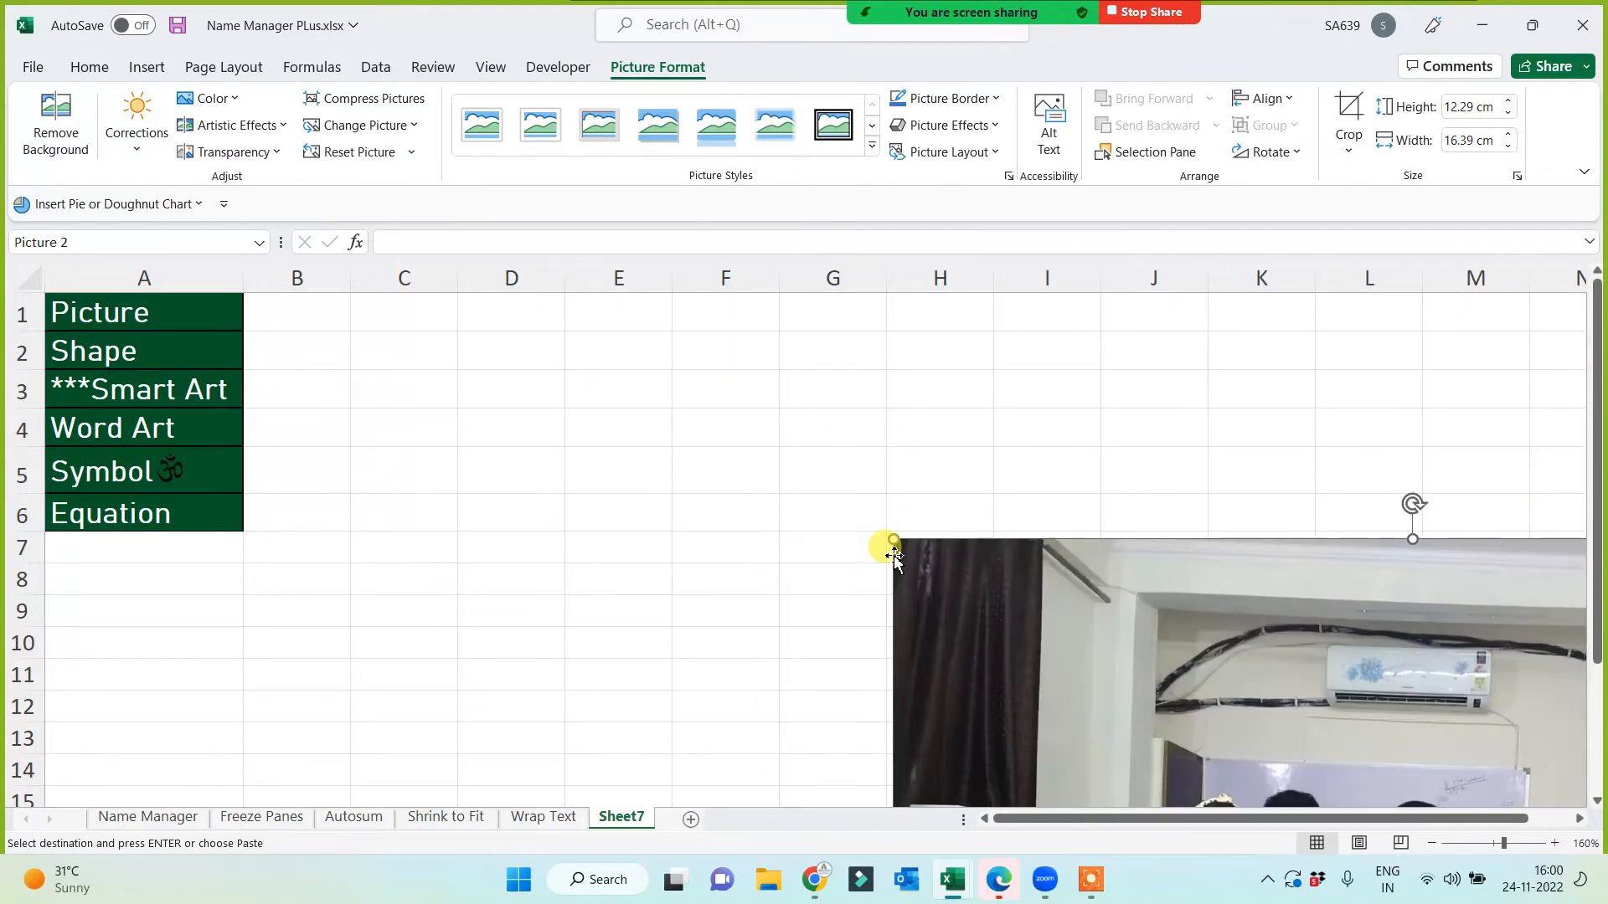
click(1467, 109)
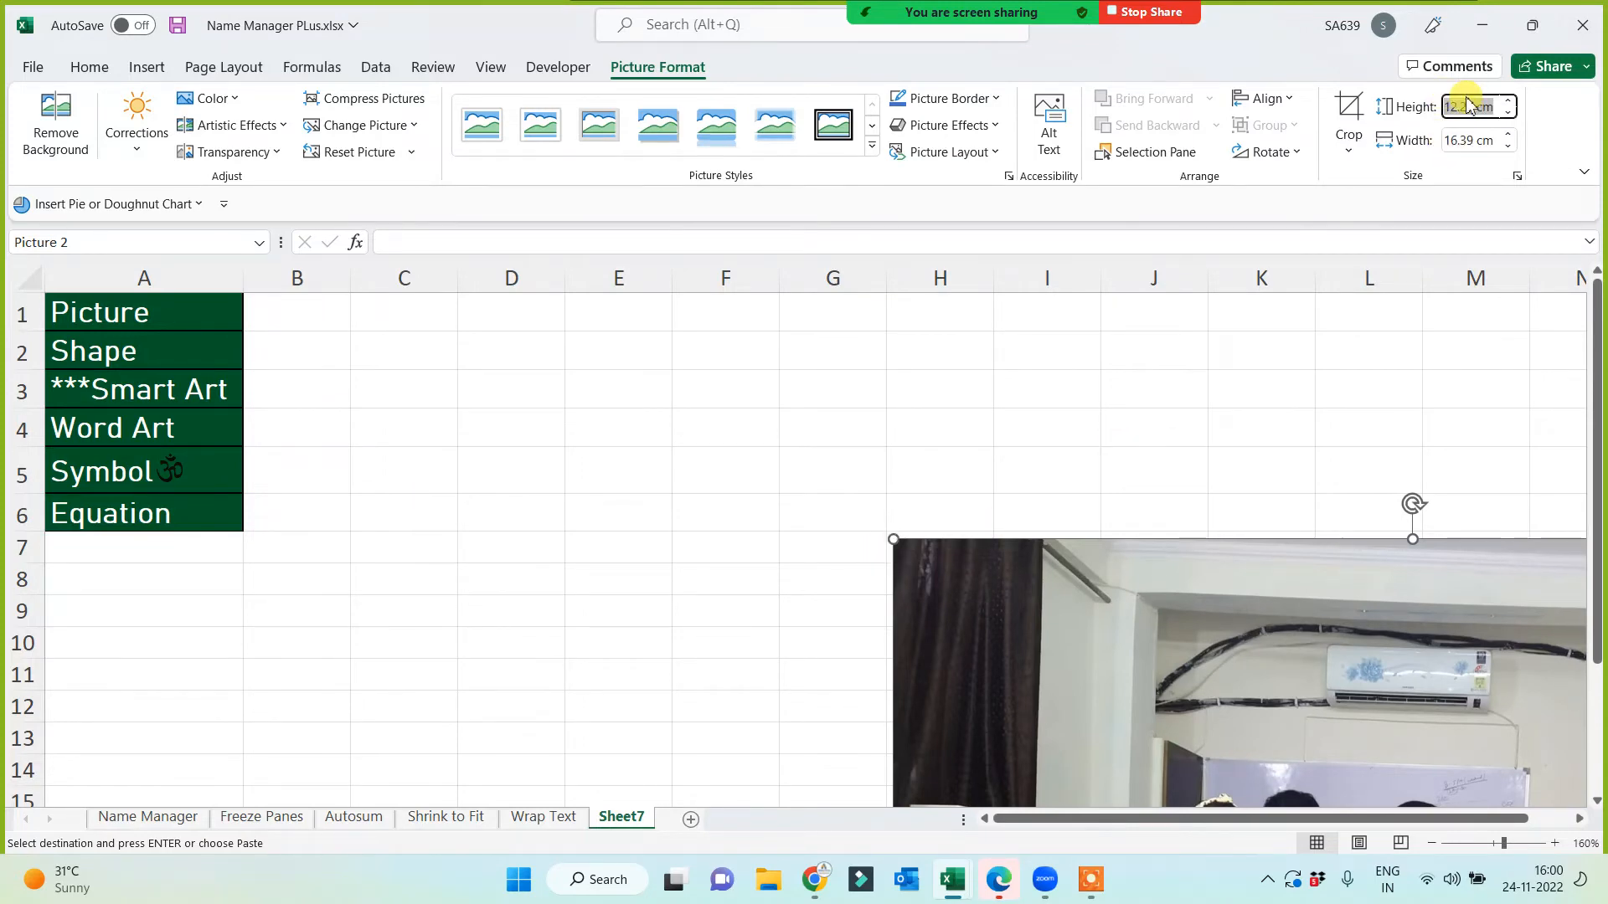
text(6)
key(Return)
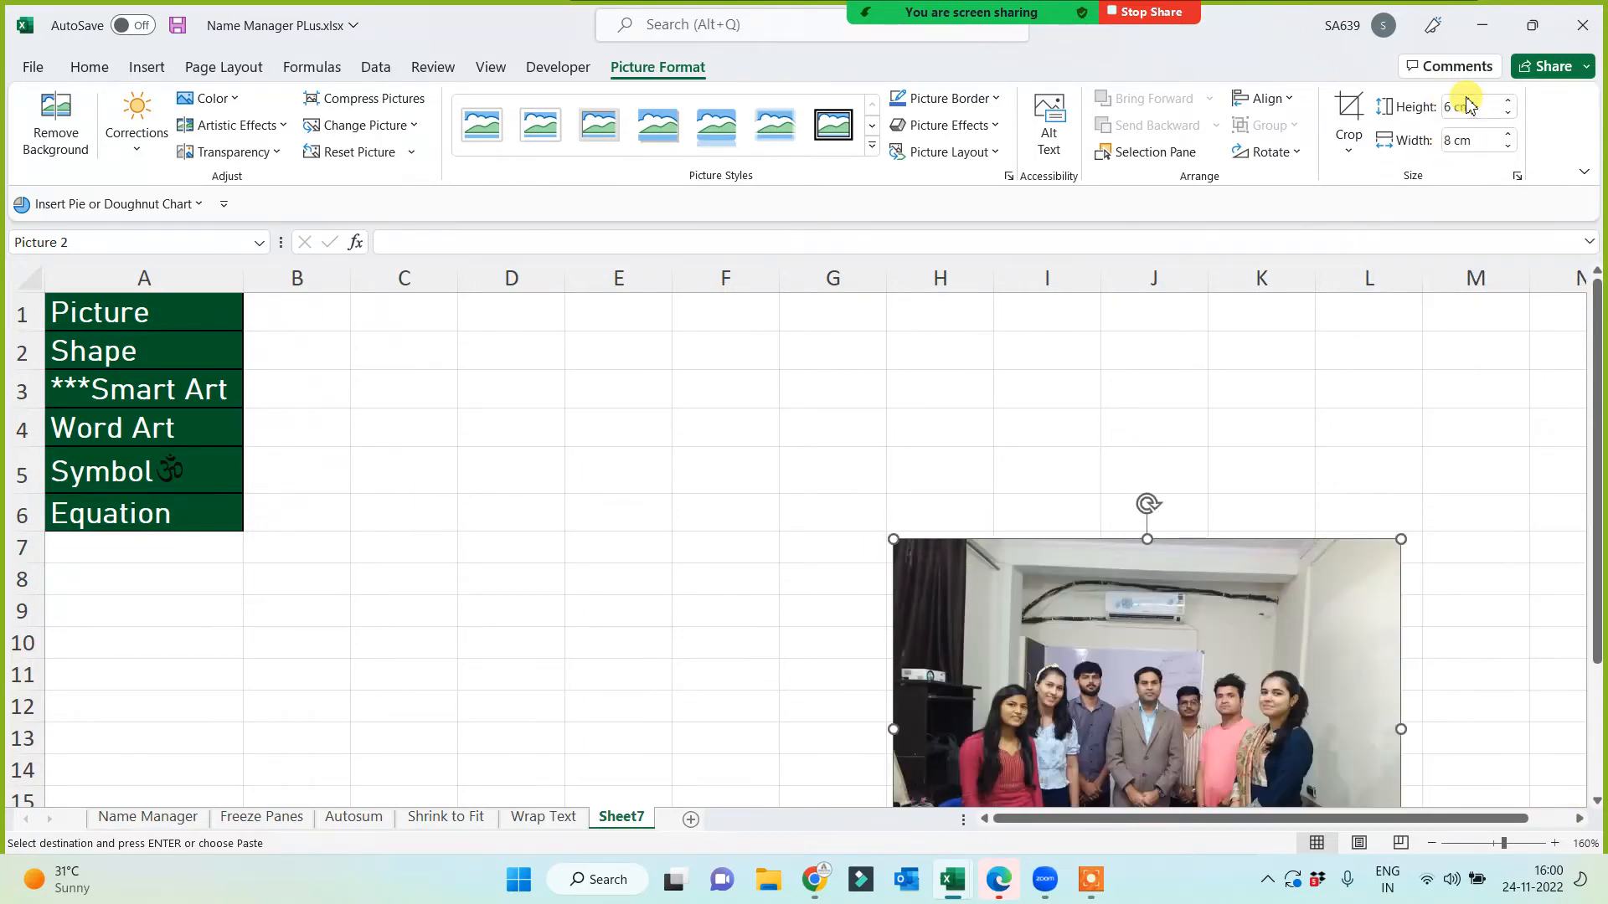
drag(1174, 539, 735, 341)
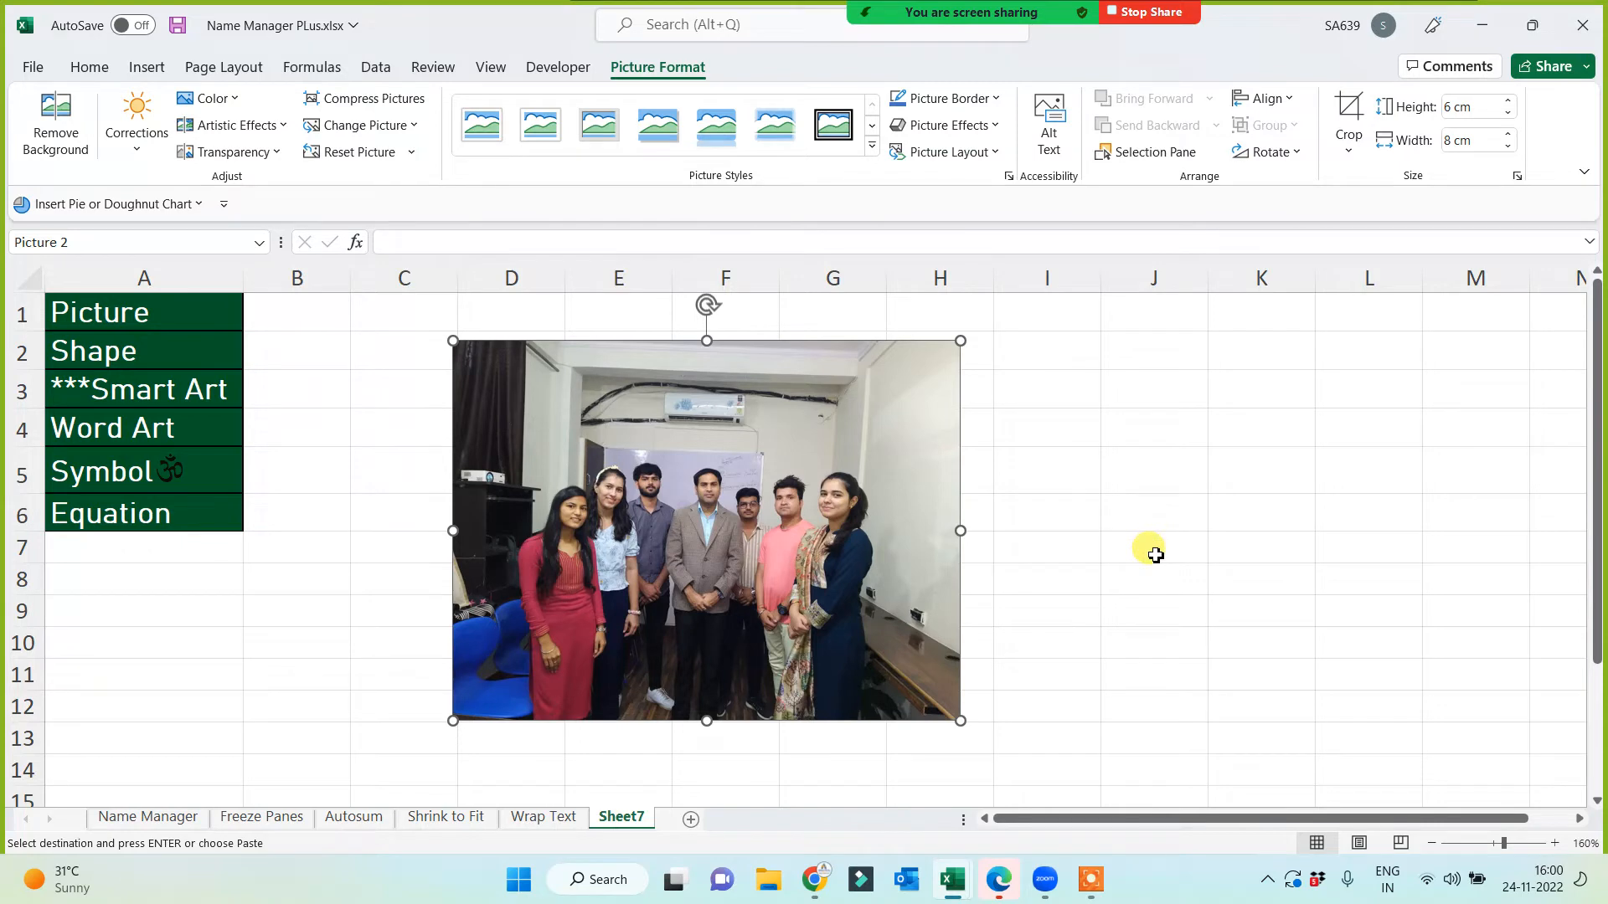
Step: Crop the ceiling, sides and floor off the group photo and move it up beside the list
click(1348, 117)
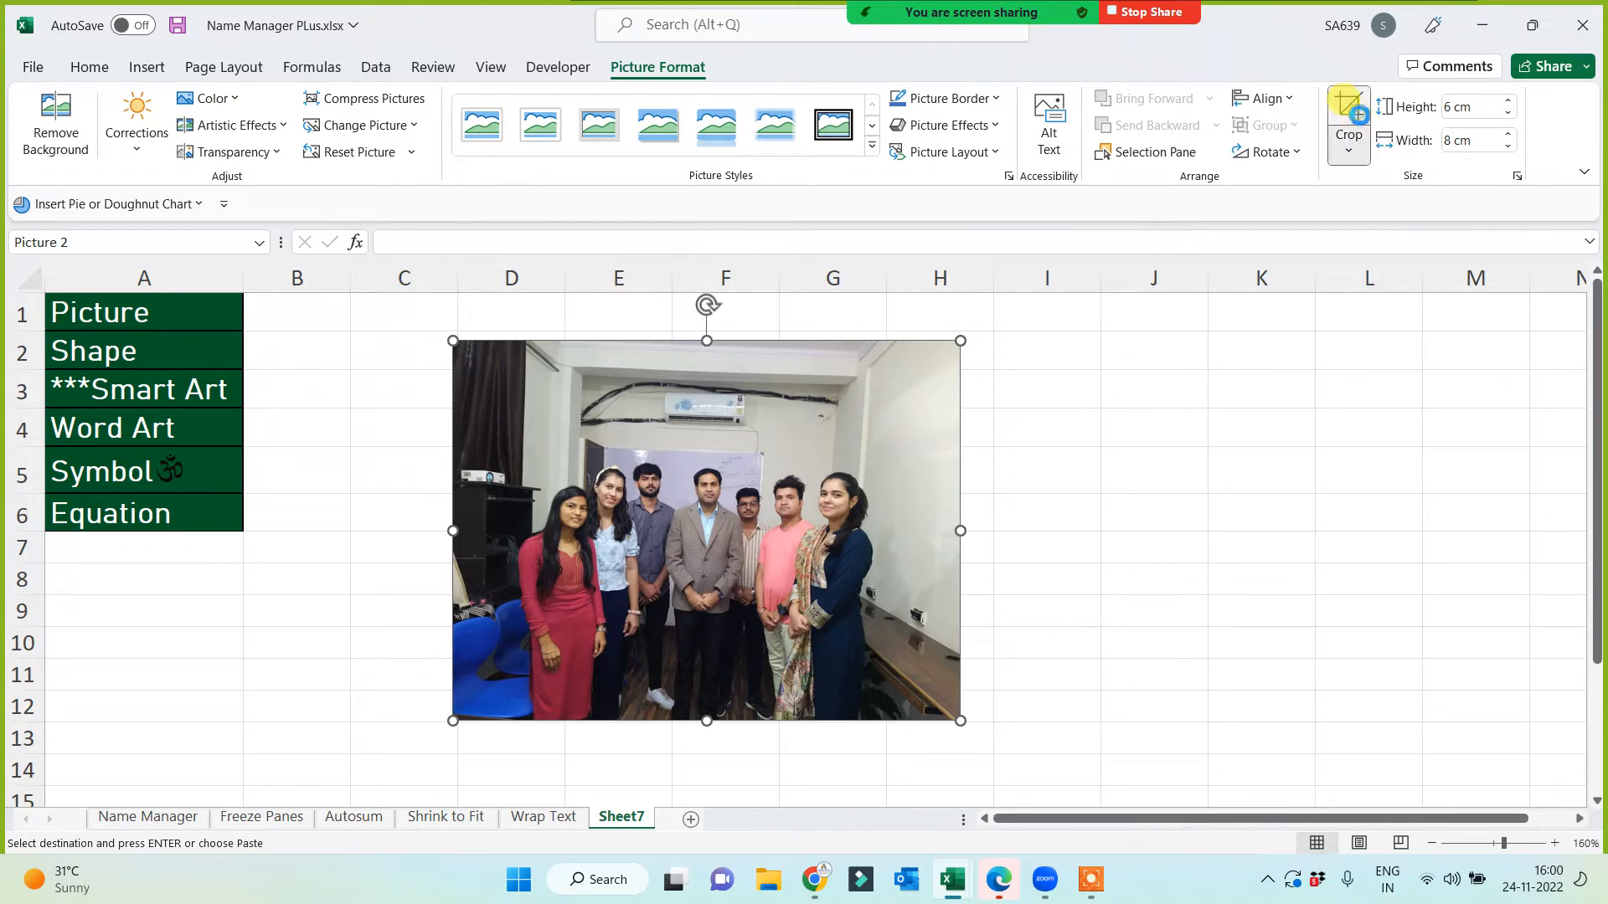
mouse_move(707, 341)
mouse_down()
mouse_move(708, 469)
mouse_move(709, 453)
mouse_up()
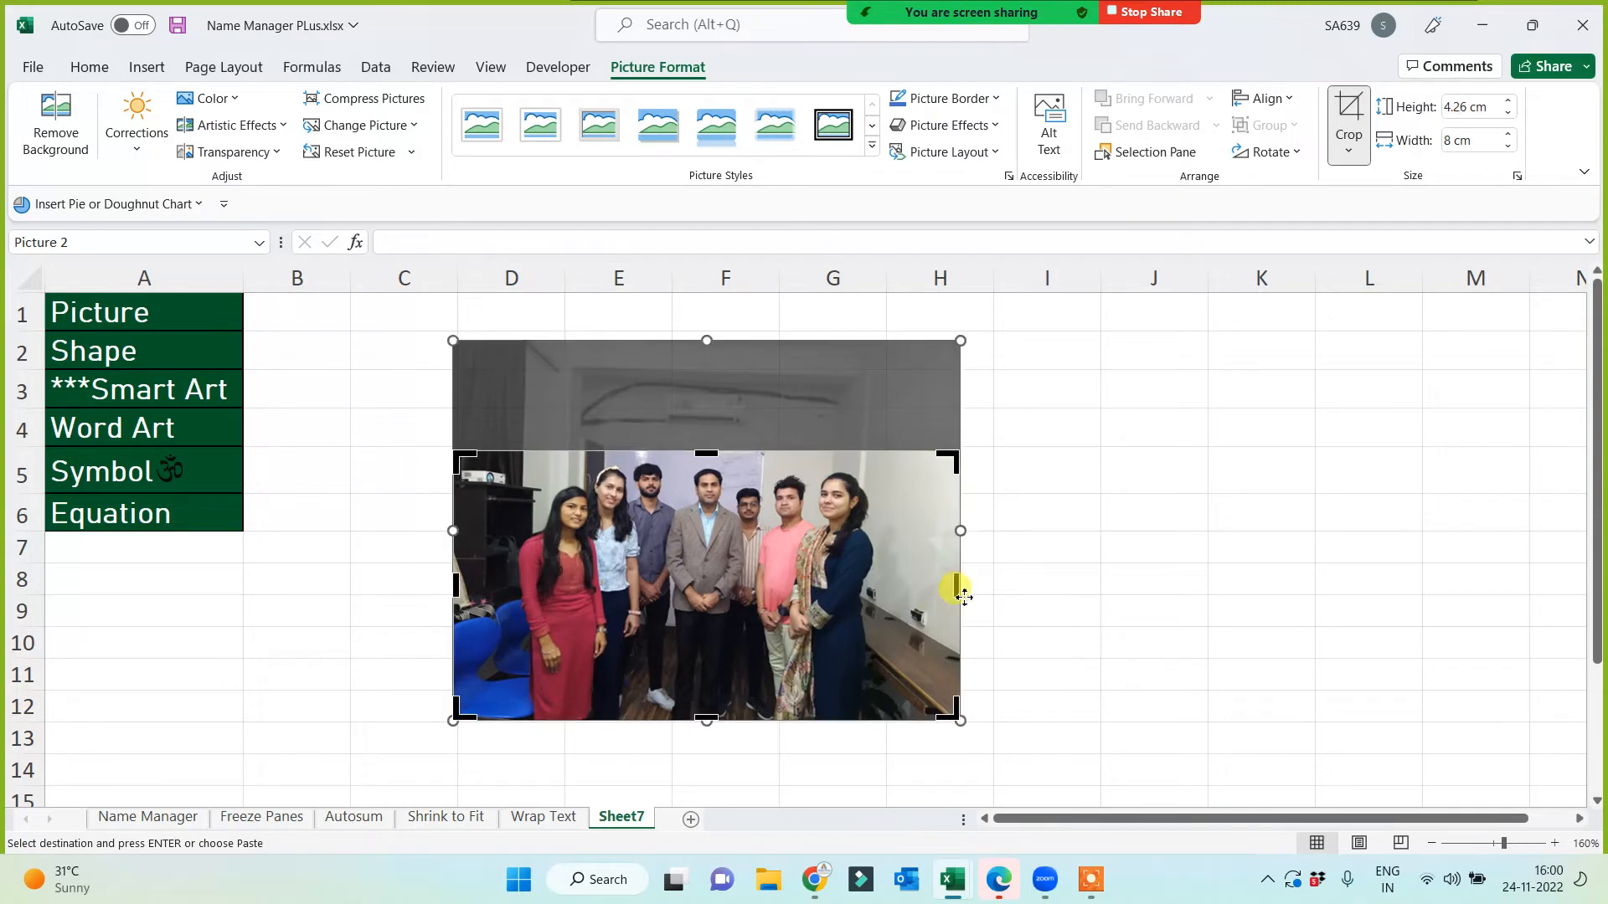
drag(957, 591, 886, 586)
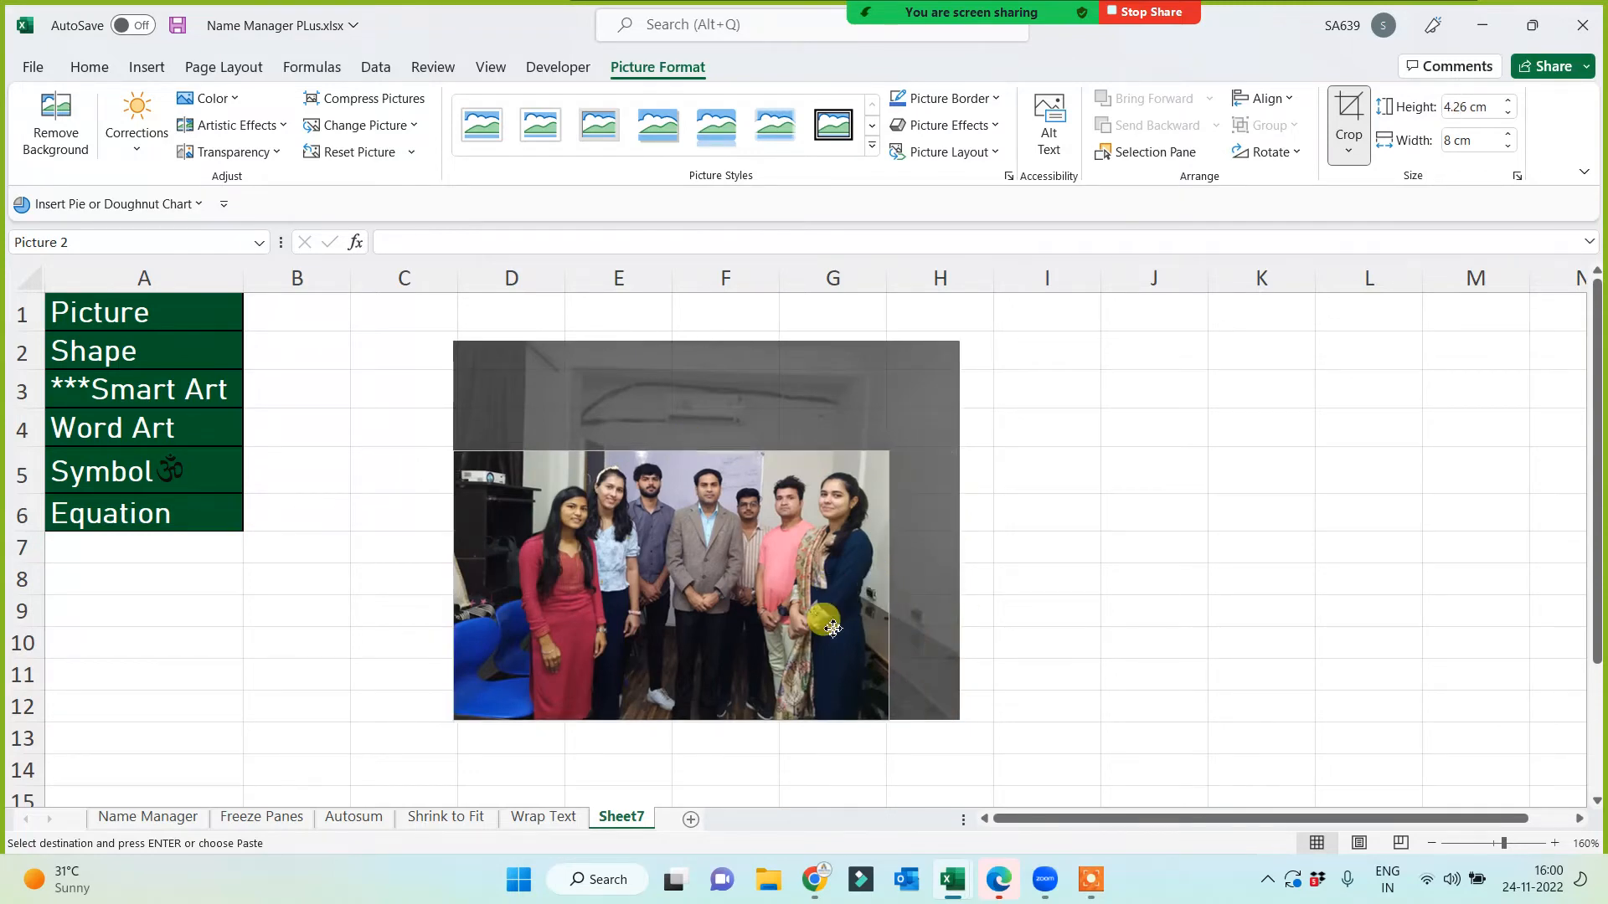
drag(469, 587, 503, 624)
drag(695, 718, 691, 682)
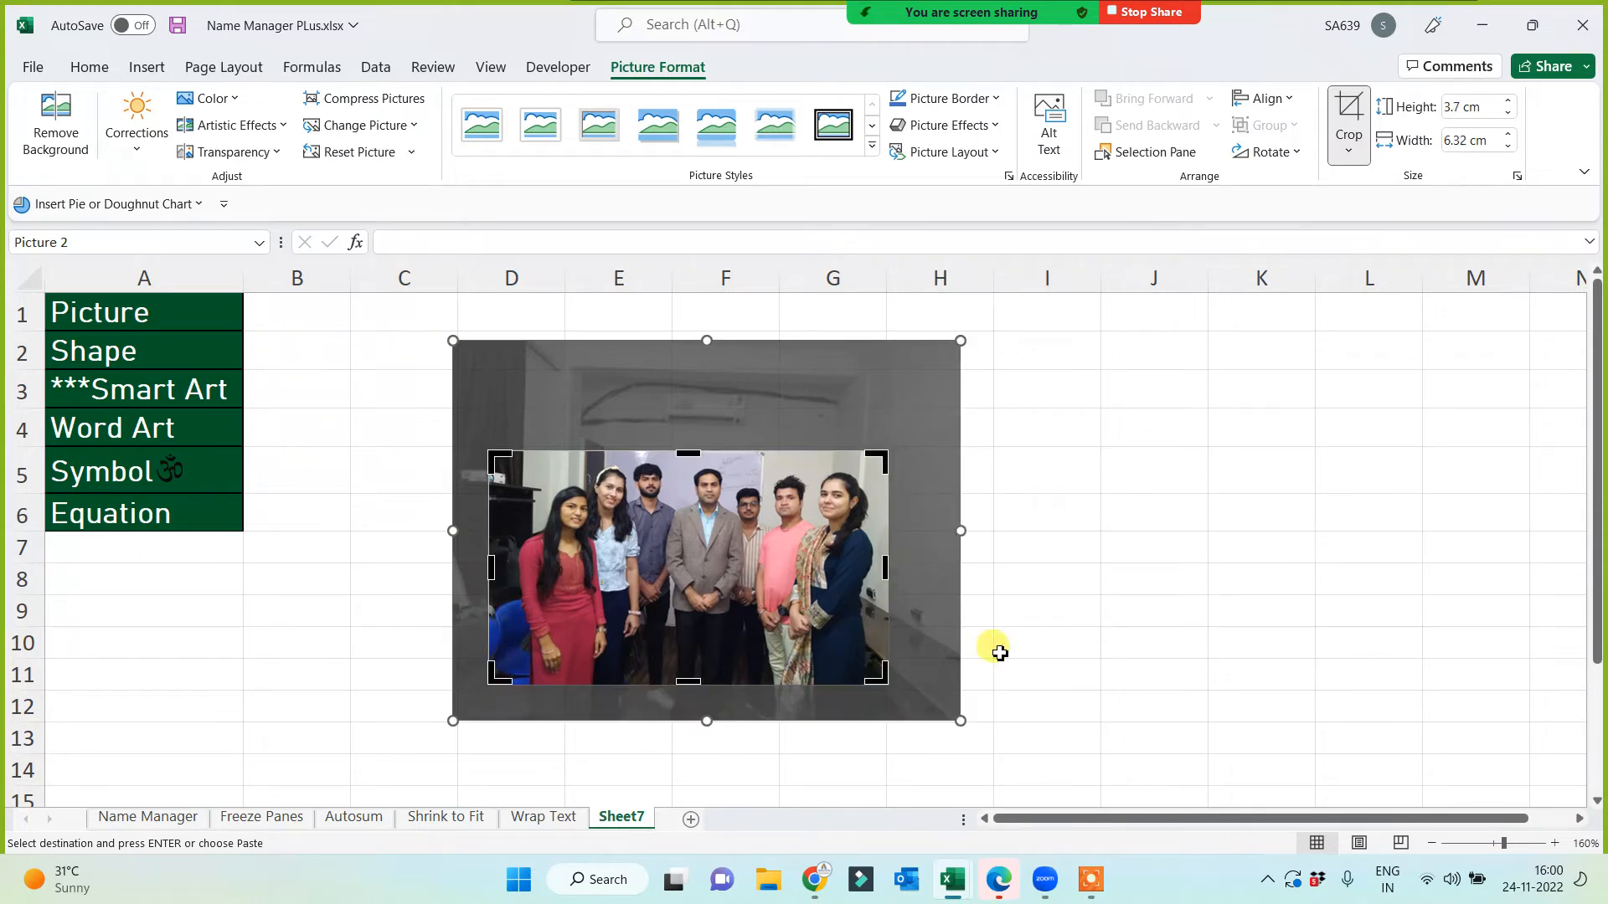
click(1345, 114)
drag(574, 597, 395, 456)
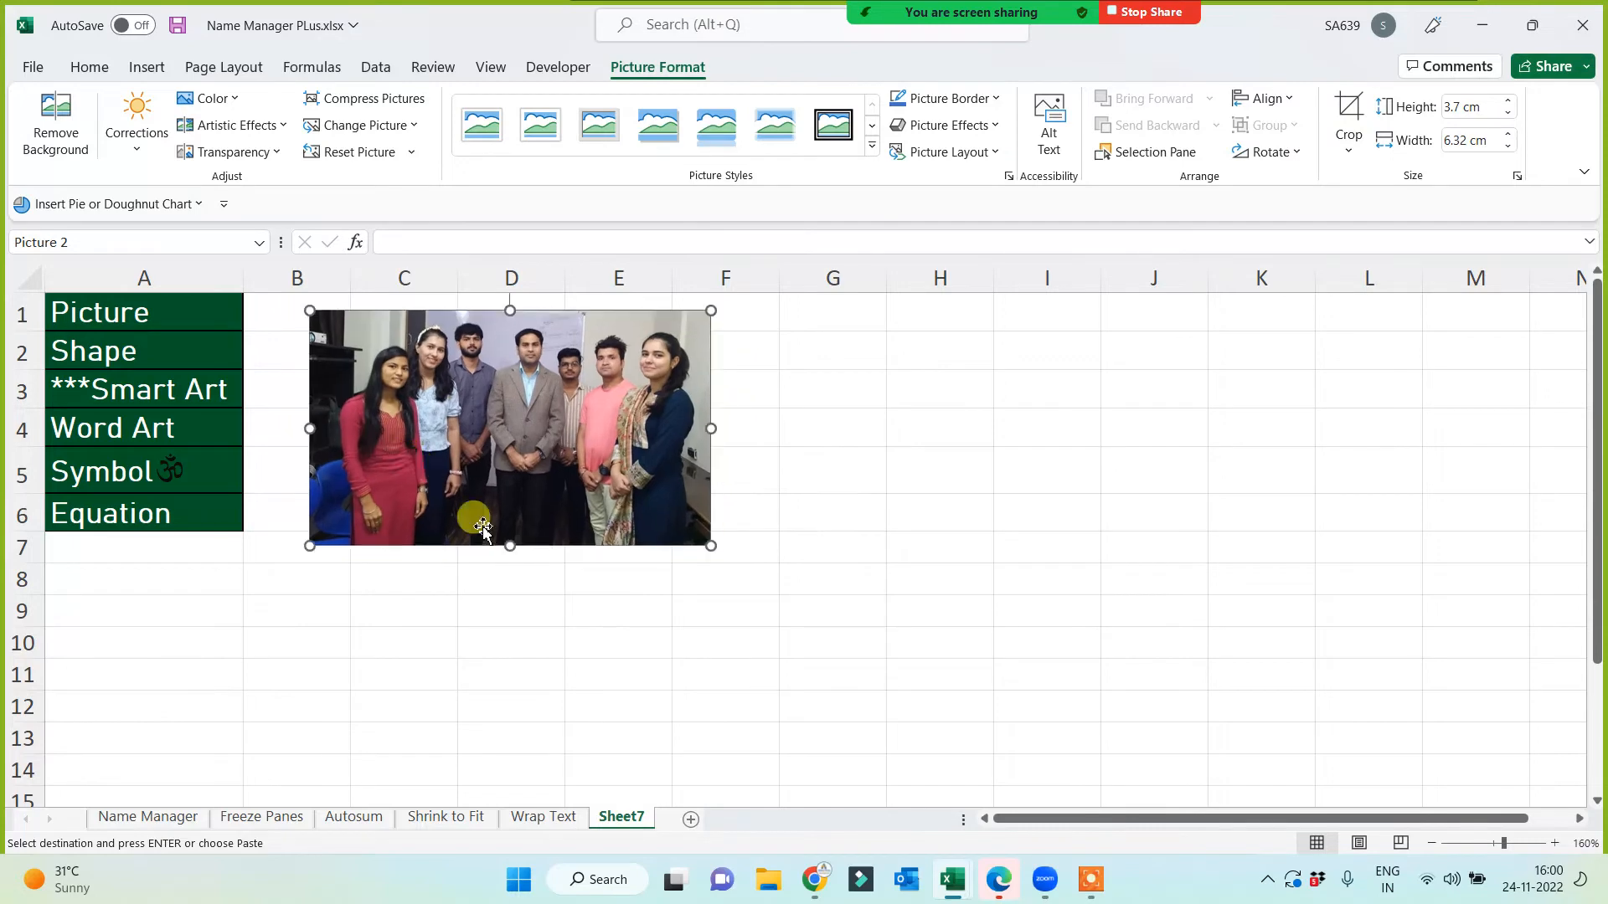
Step: Paste a copy, crop it to the rightmost woman's head and shoulders, and place it beside the group photo
key(ctrl+v)
drag(615, 553, 1046, 502)
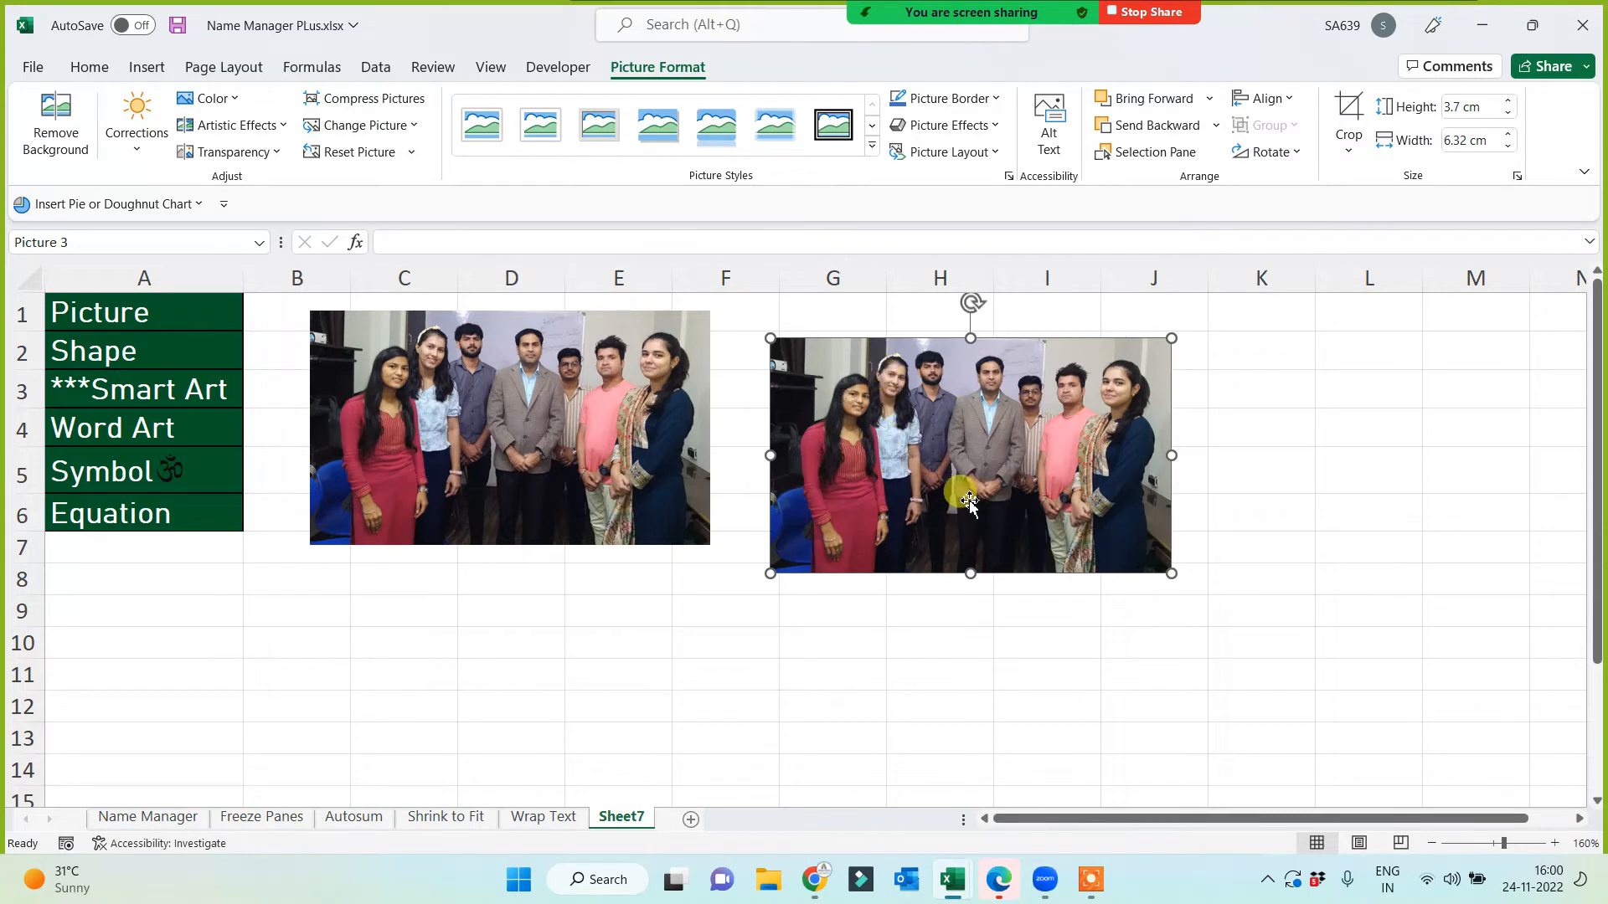
click(1343, 111)
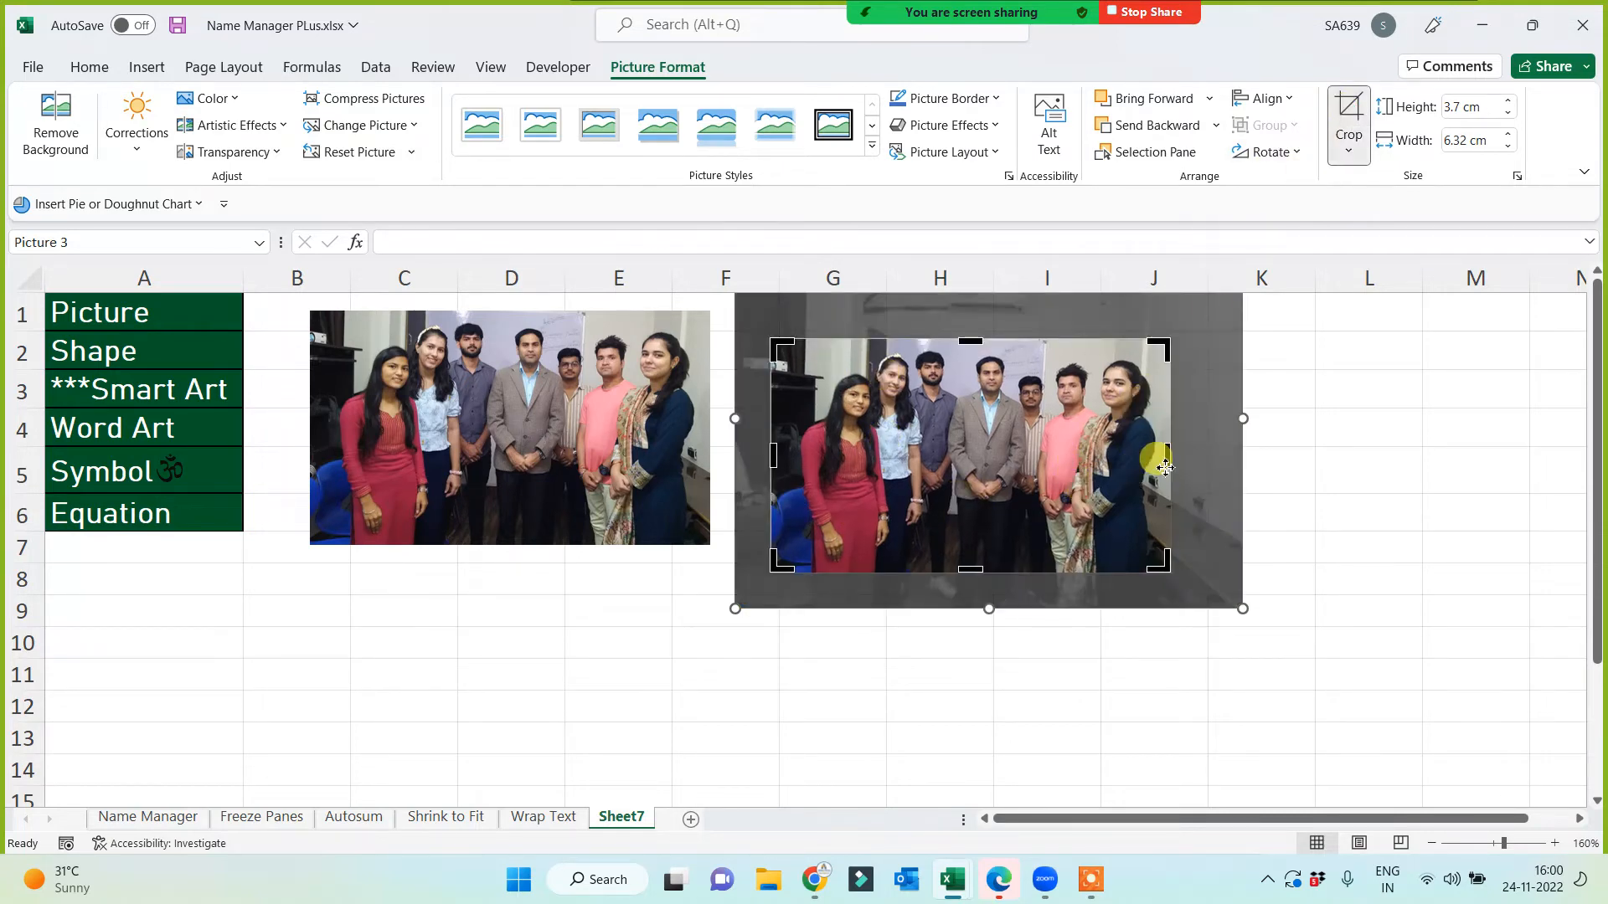
mouse_move(1170, 459)
mouse_down()
mouse_move(871, 466)
mouse_move(1162, 474)
mouse_up()
drag(772, 456, 1087, 459)
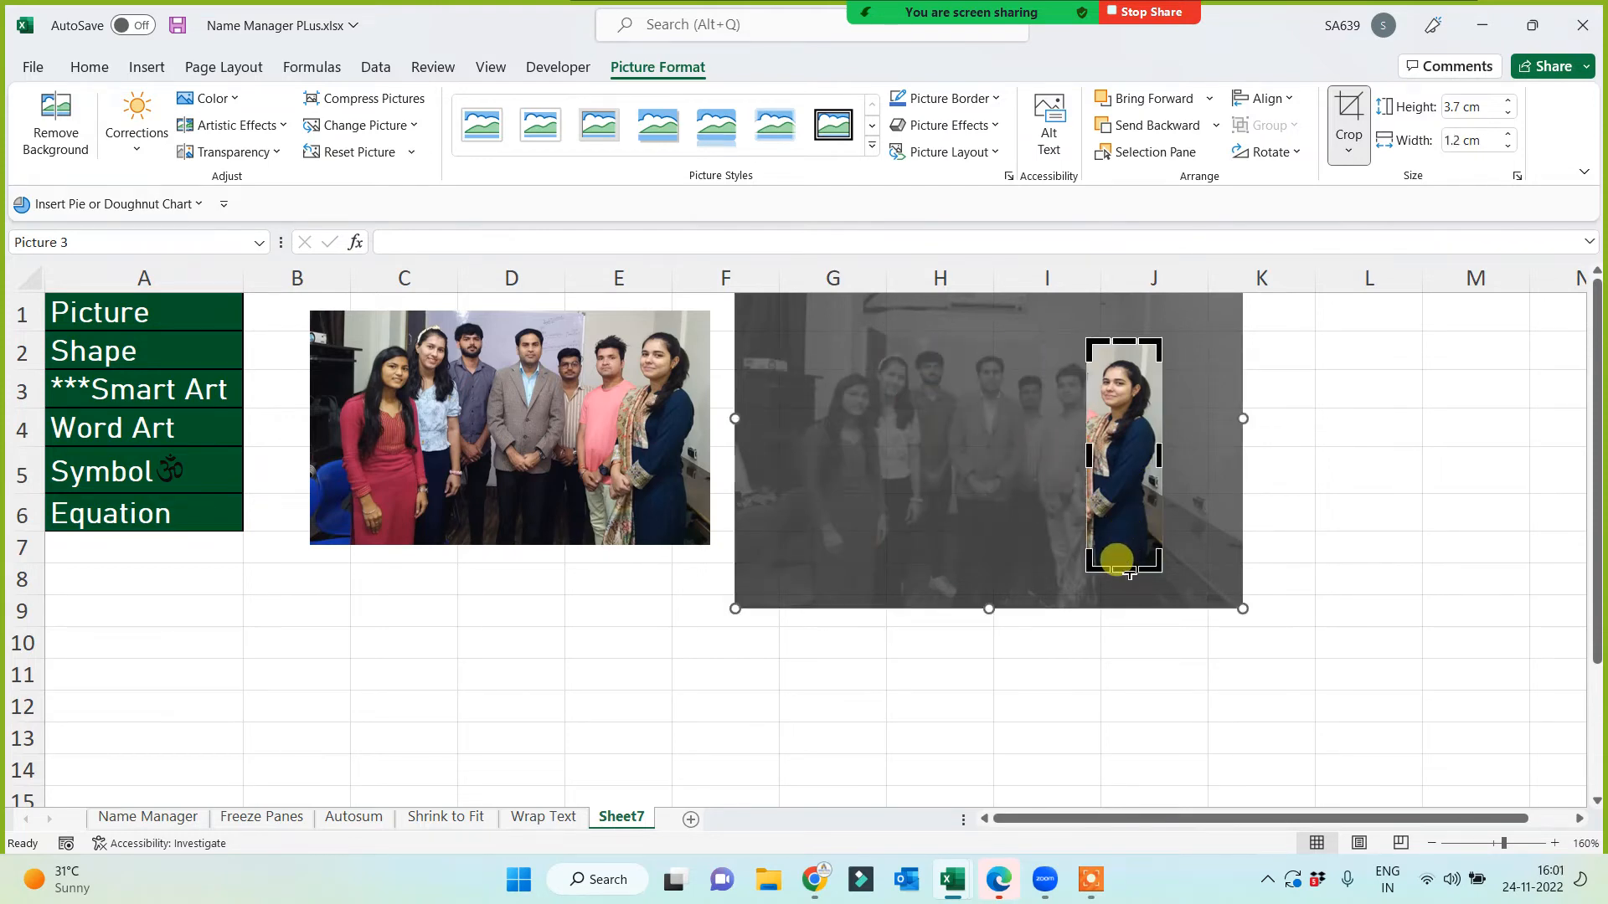
drag(1129, 573, 1289, 581)
click(1350, 124)
drag(1202, 490, 838, 474)
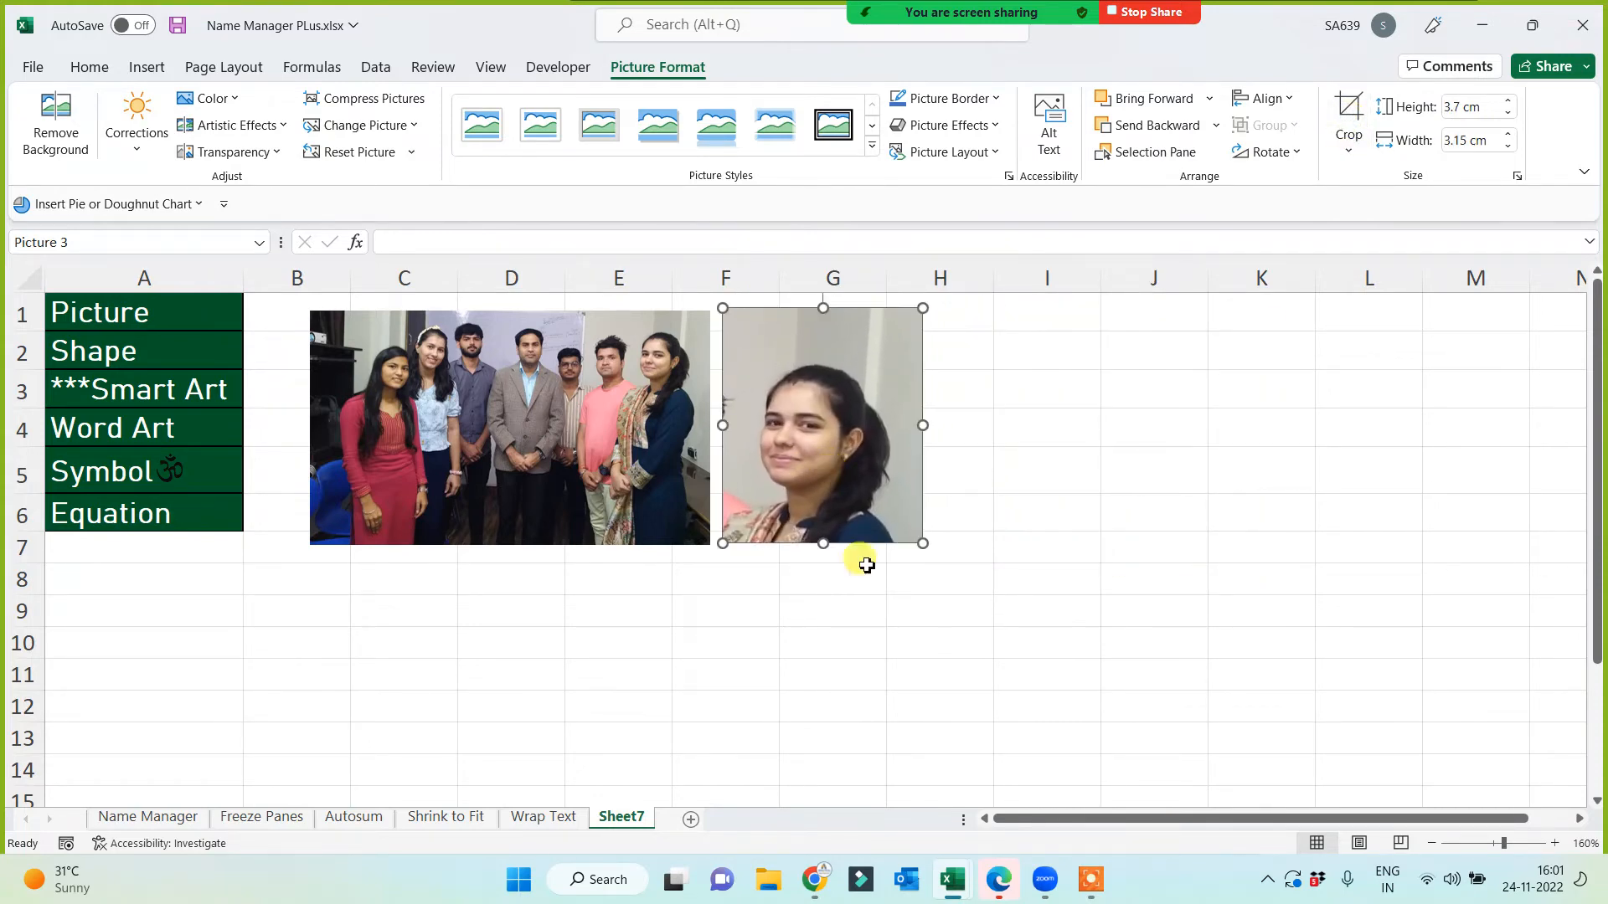
click(794, 612)
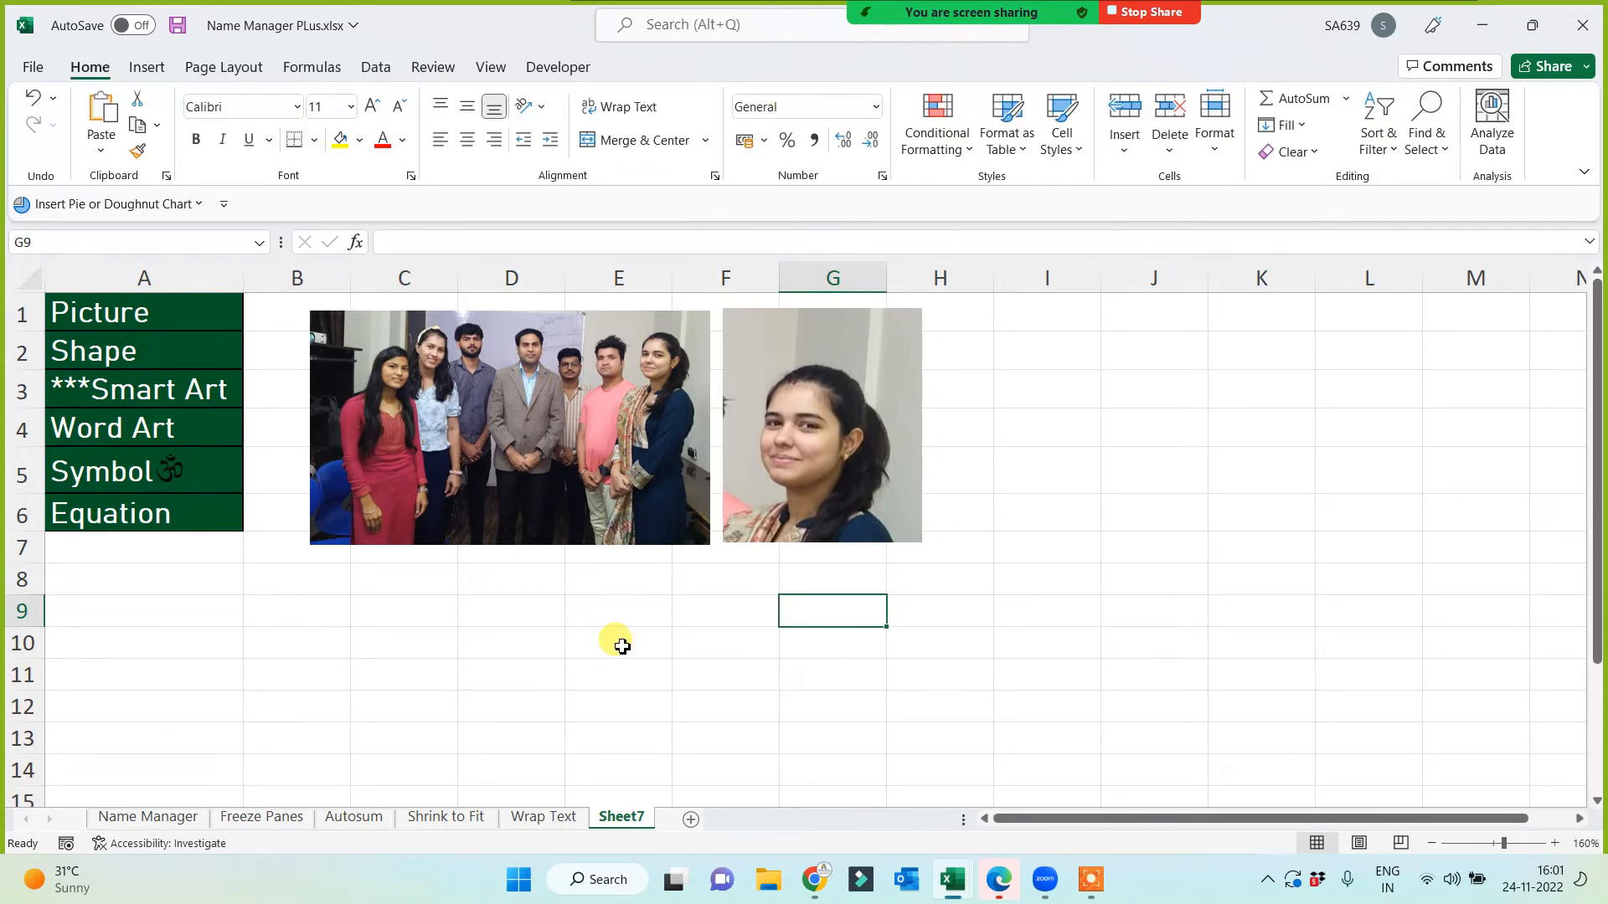
Step: Duplicate the portrait with Ctrl+D and spread the four copies into two rows
click(818, 438)
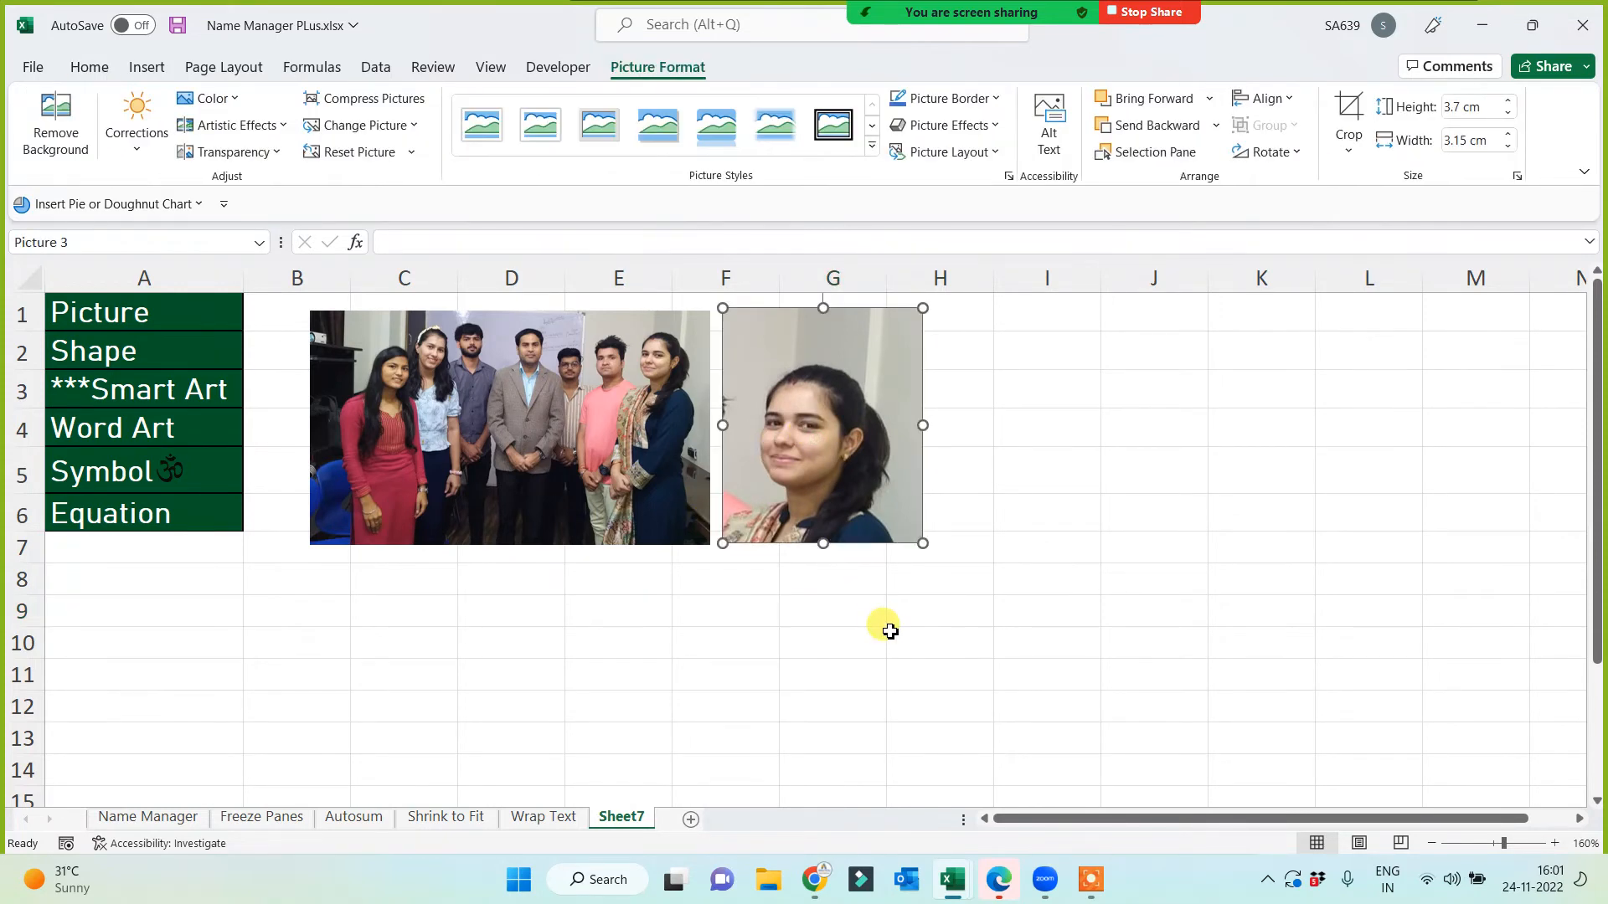
key(ctrl+d)
key(ctrl+d)
key(ctrl+d)
key(ctrl+d)
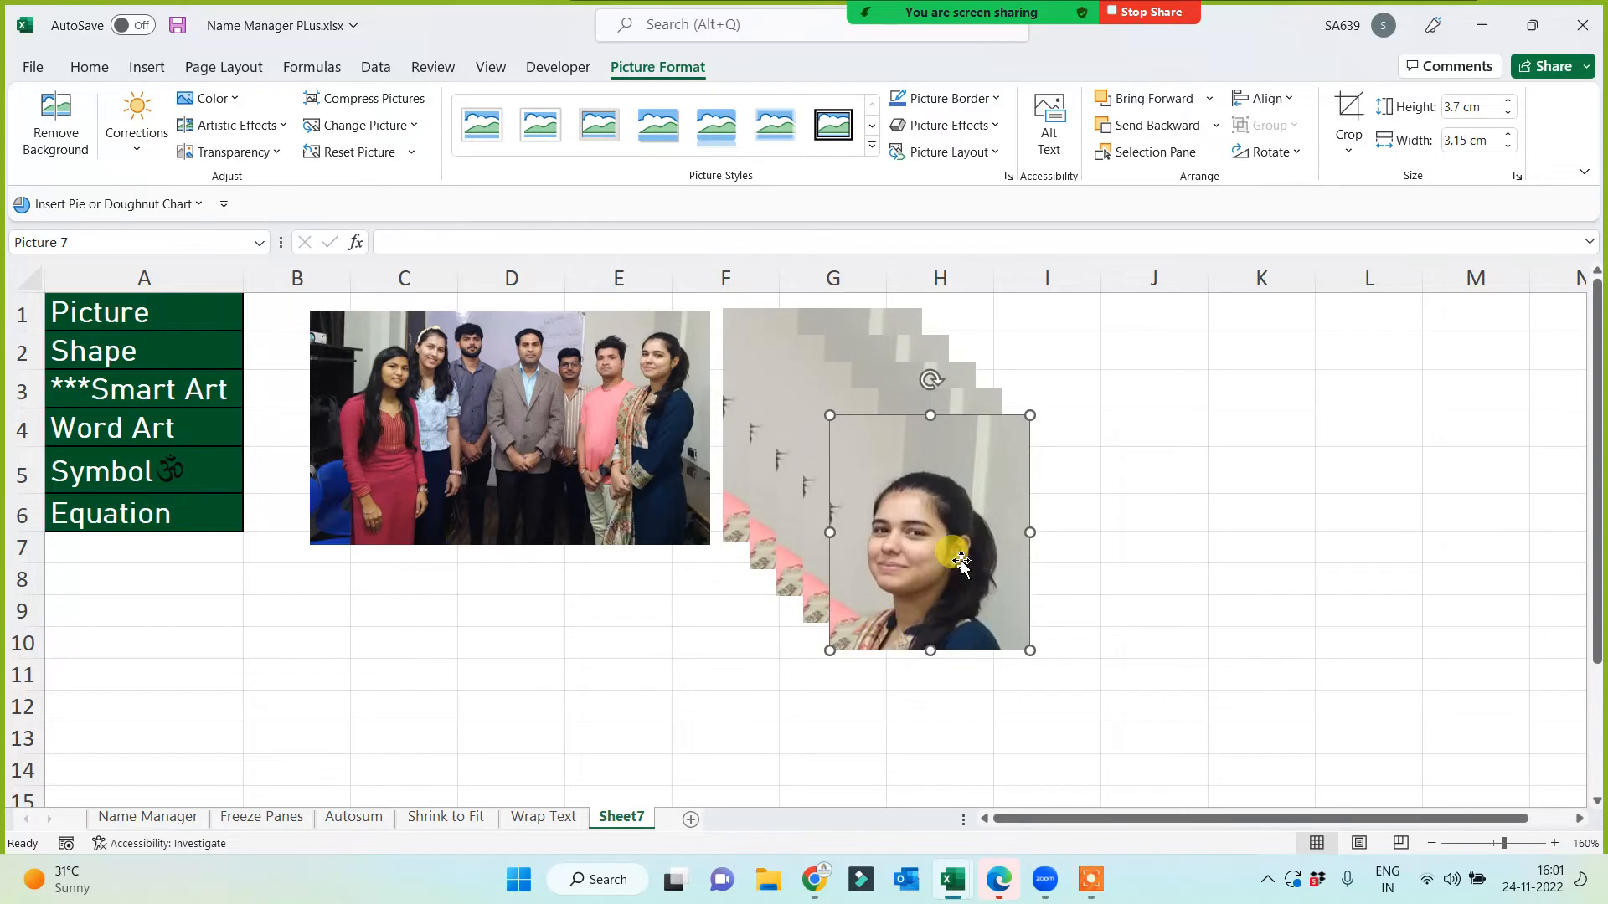
drag(960, 563, 1369, 472)
drag(890, 474, 1088, 409)
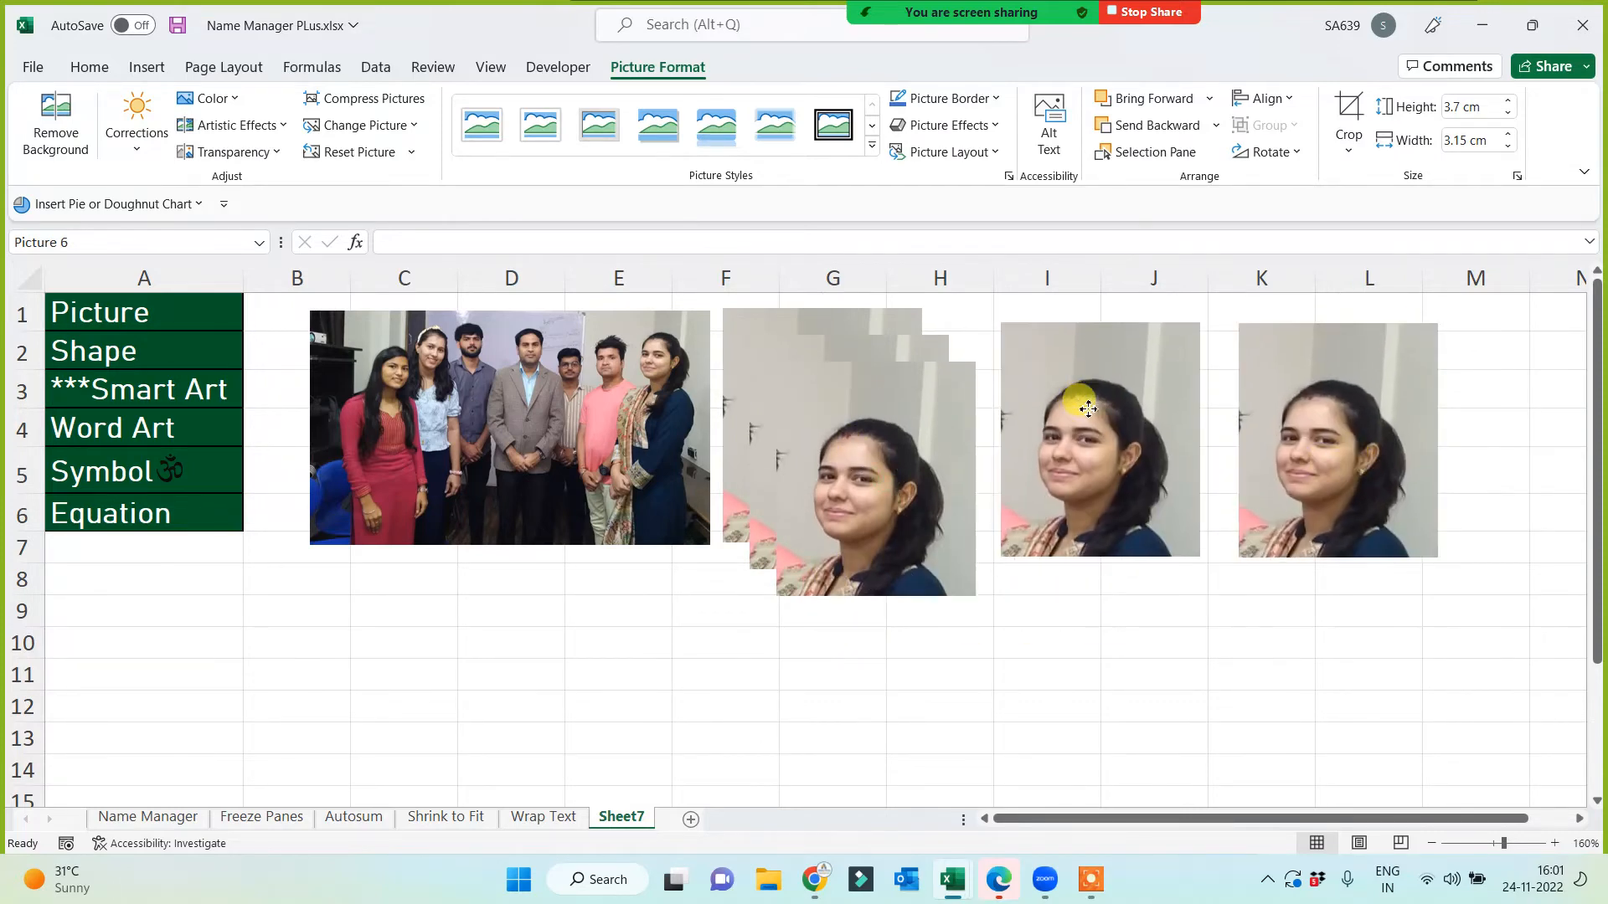
drag(858, 466, 796, 669)
drag(817, 455, 1064, 695)
click(1276, 641)
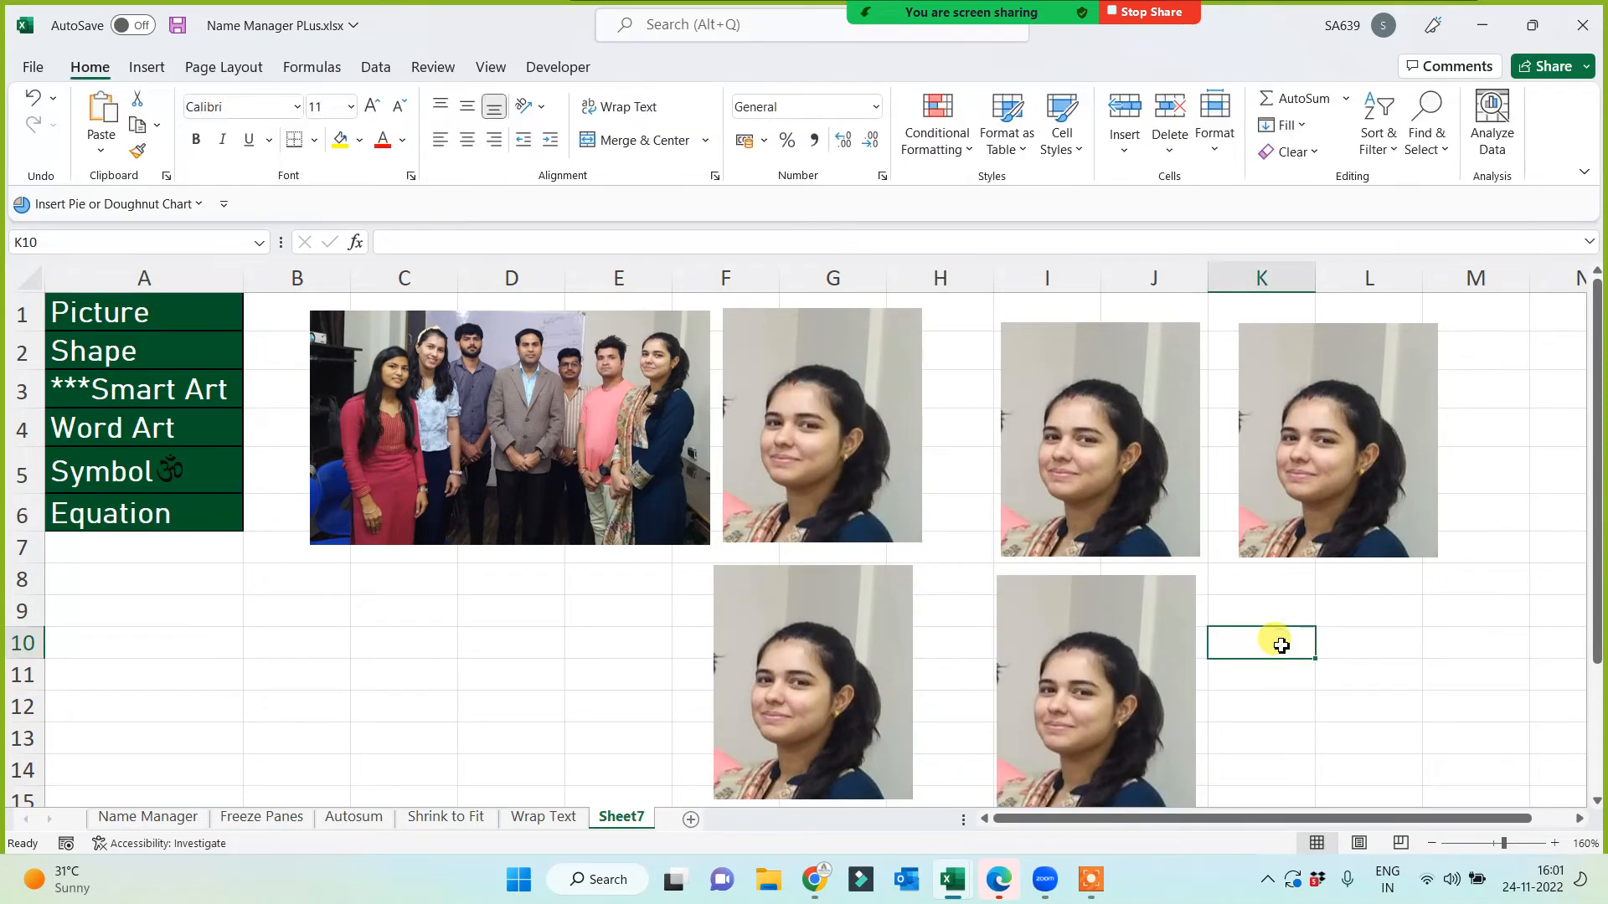
Step: Try enlarging the portrait beside the group photo to about 9.75 × 8.3 cm, undo it, then nudge it slightly
click(766, 427)
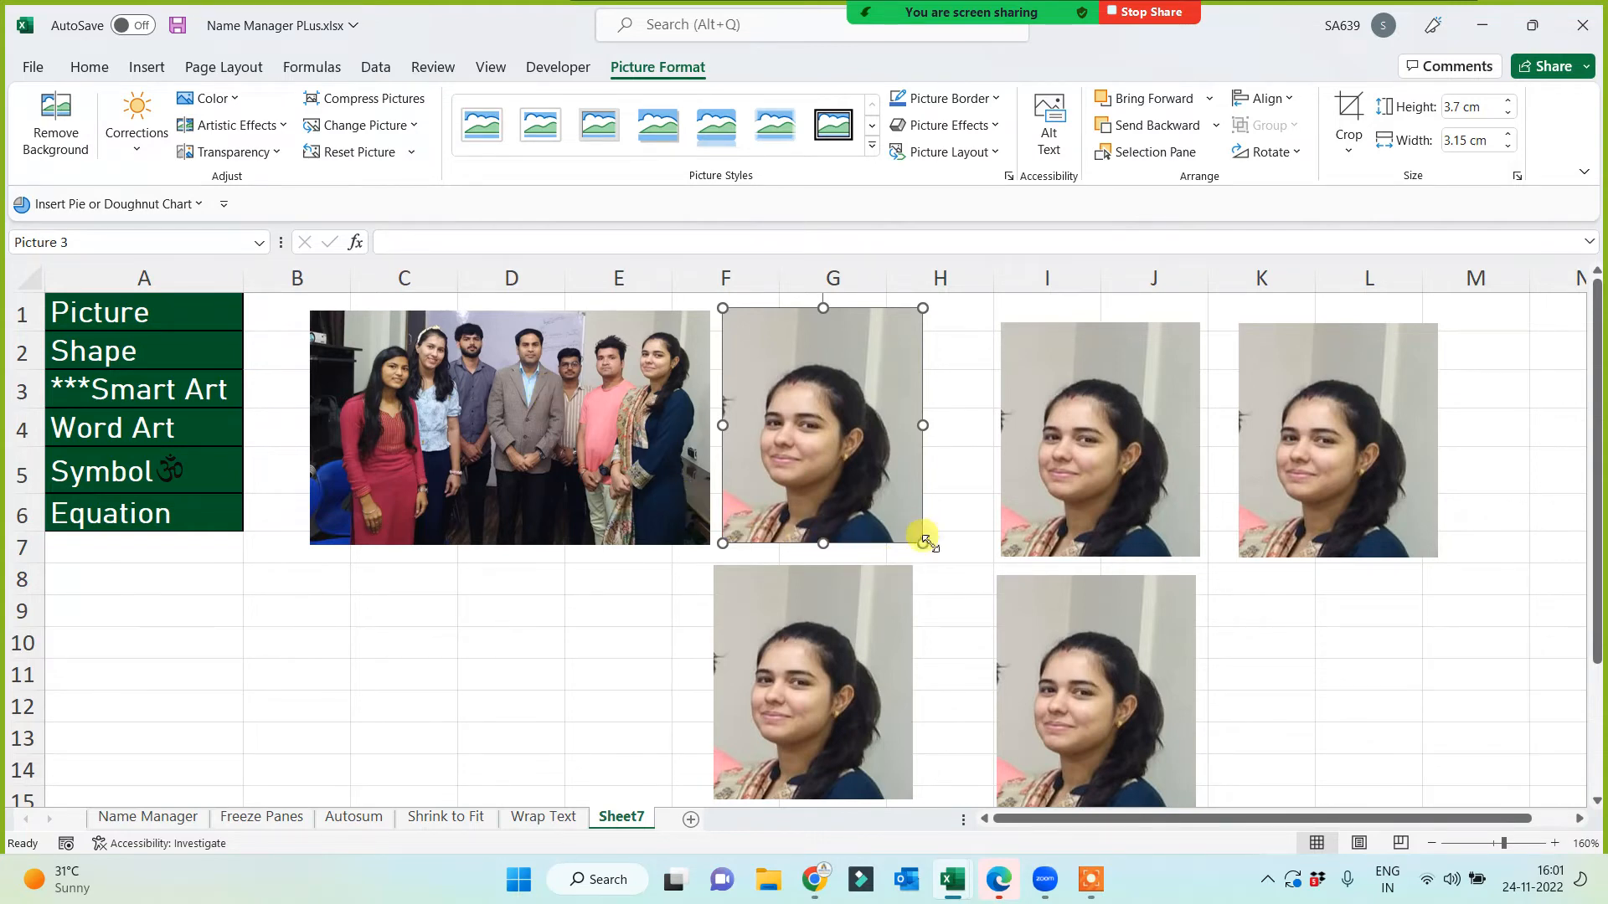
drag(924, 543, 1242, 779)
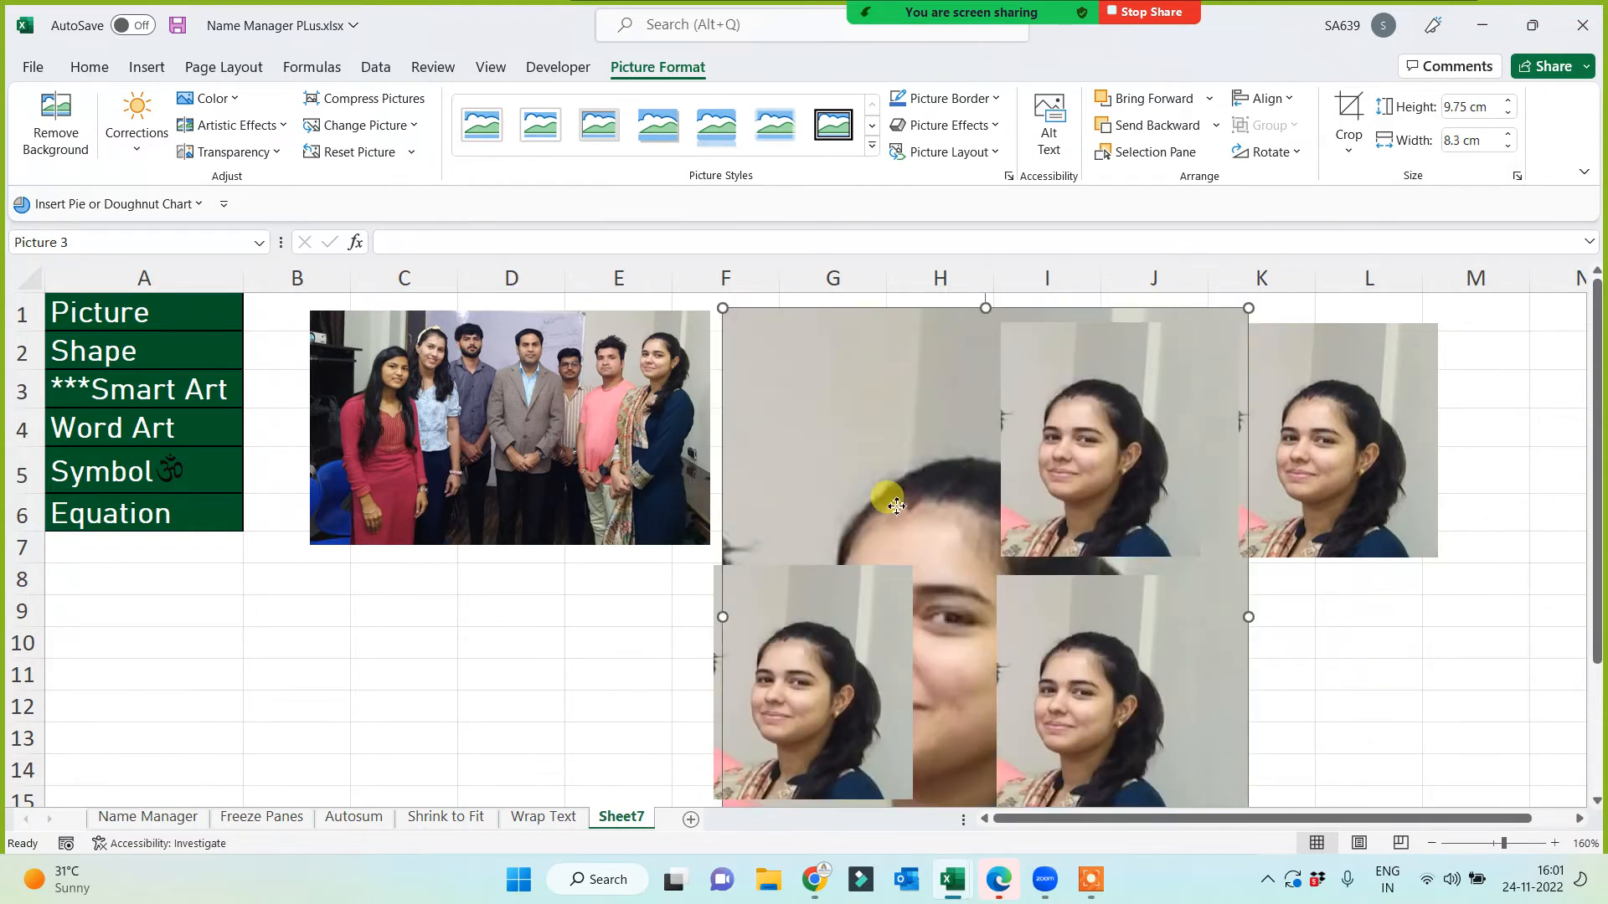
drag(896, 505, 510, 423)
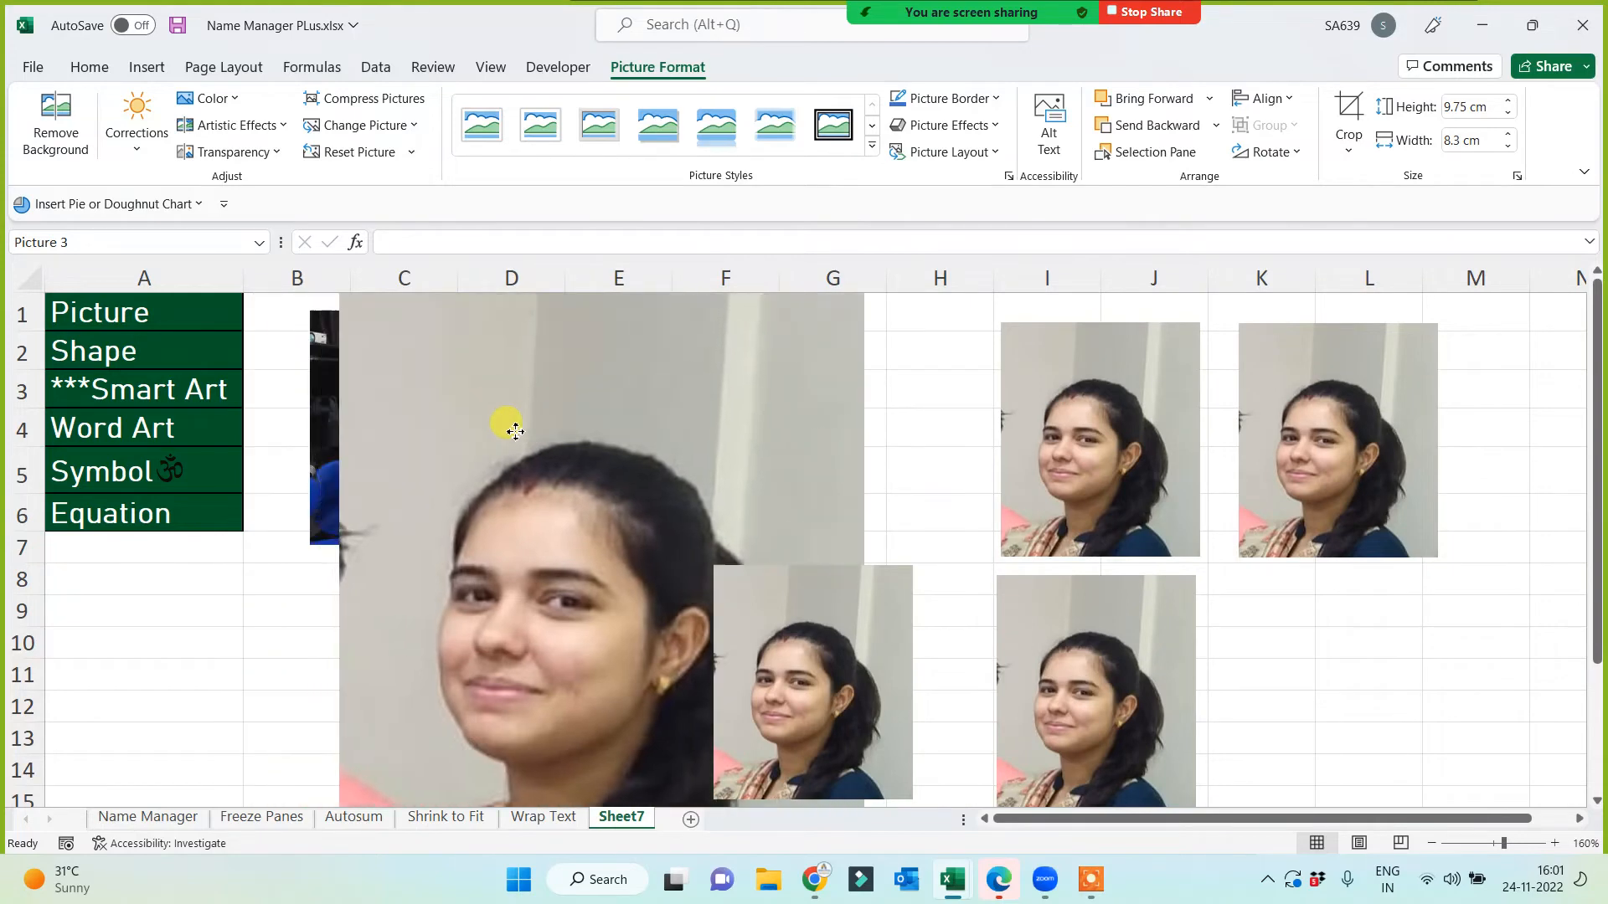
key(ctrl+z)
key(ctrl+z)
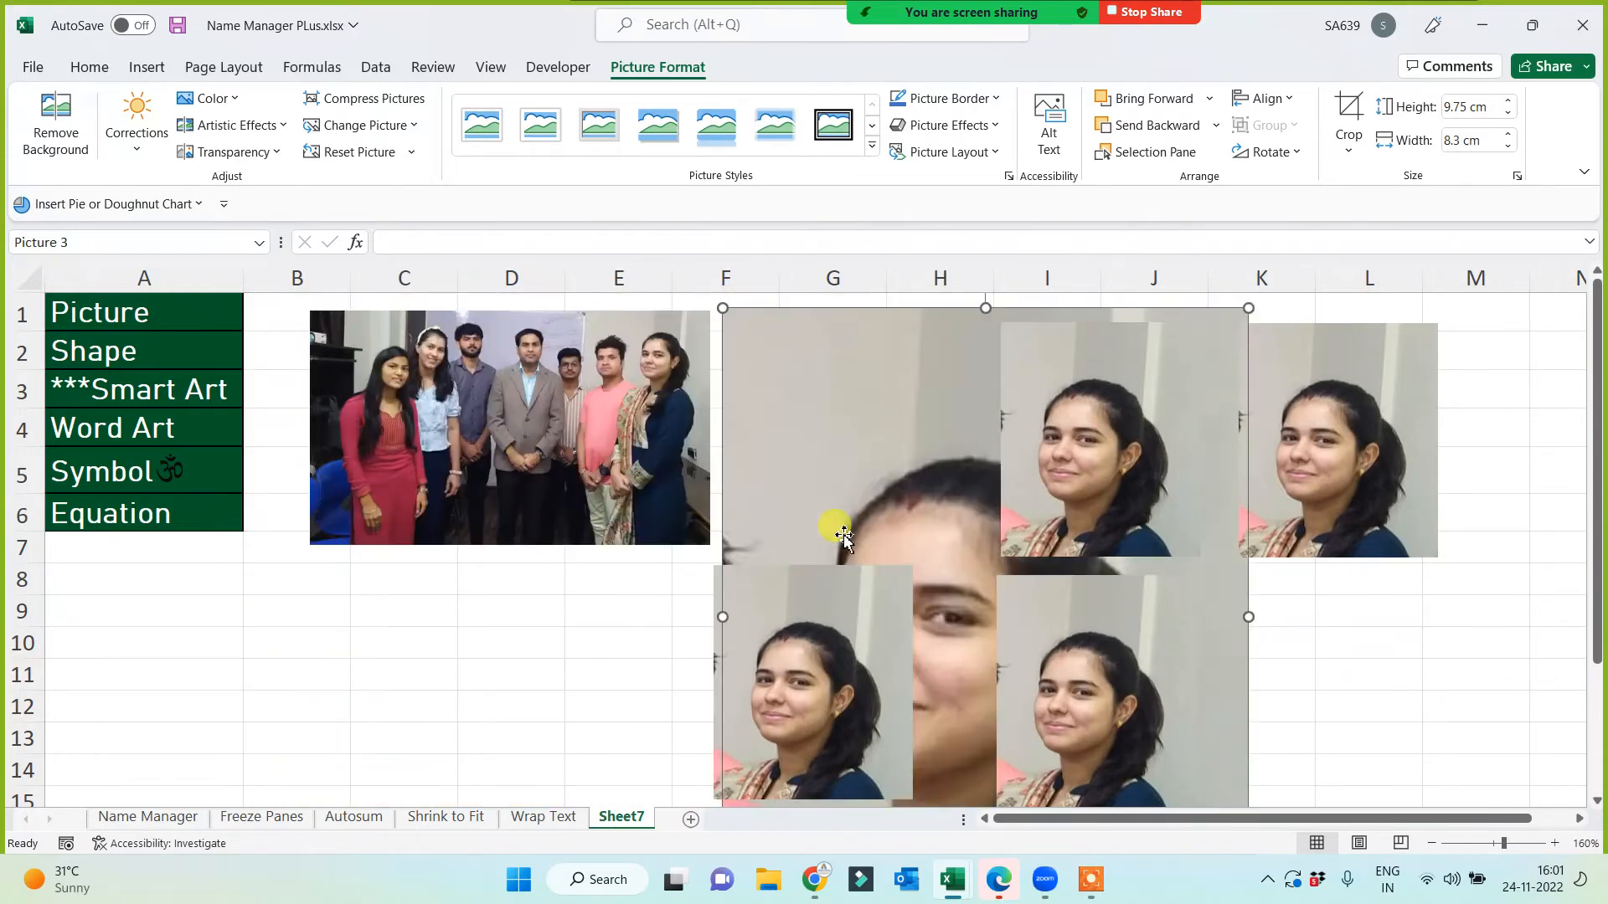
key(ctrl+z)
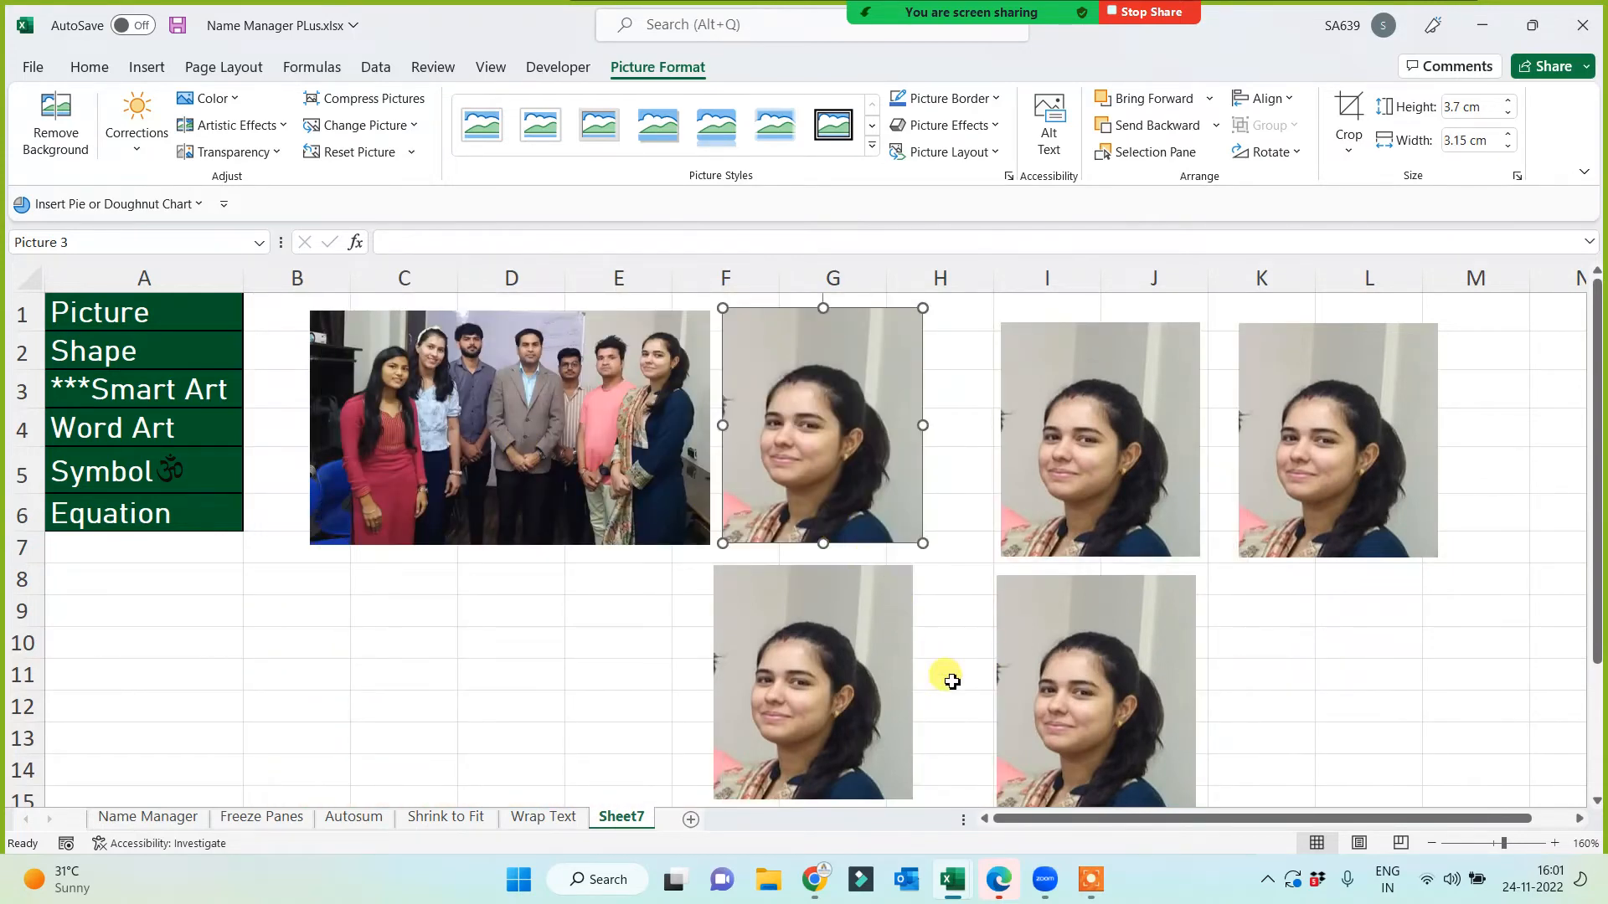
drag(821, 434, 819, 431)
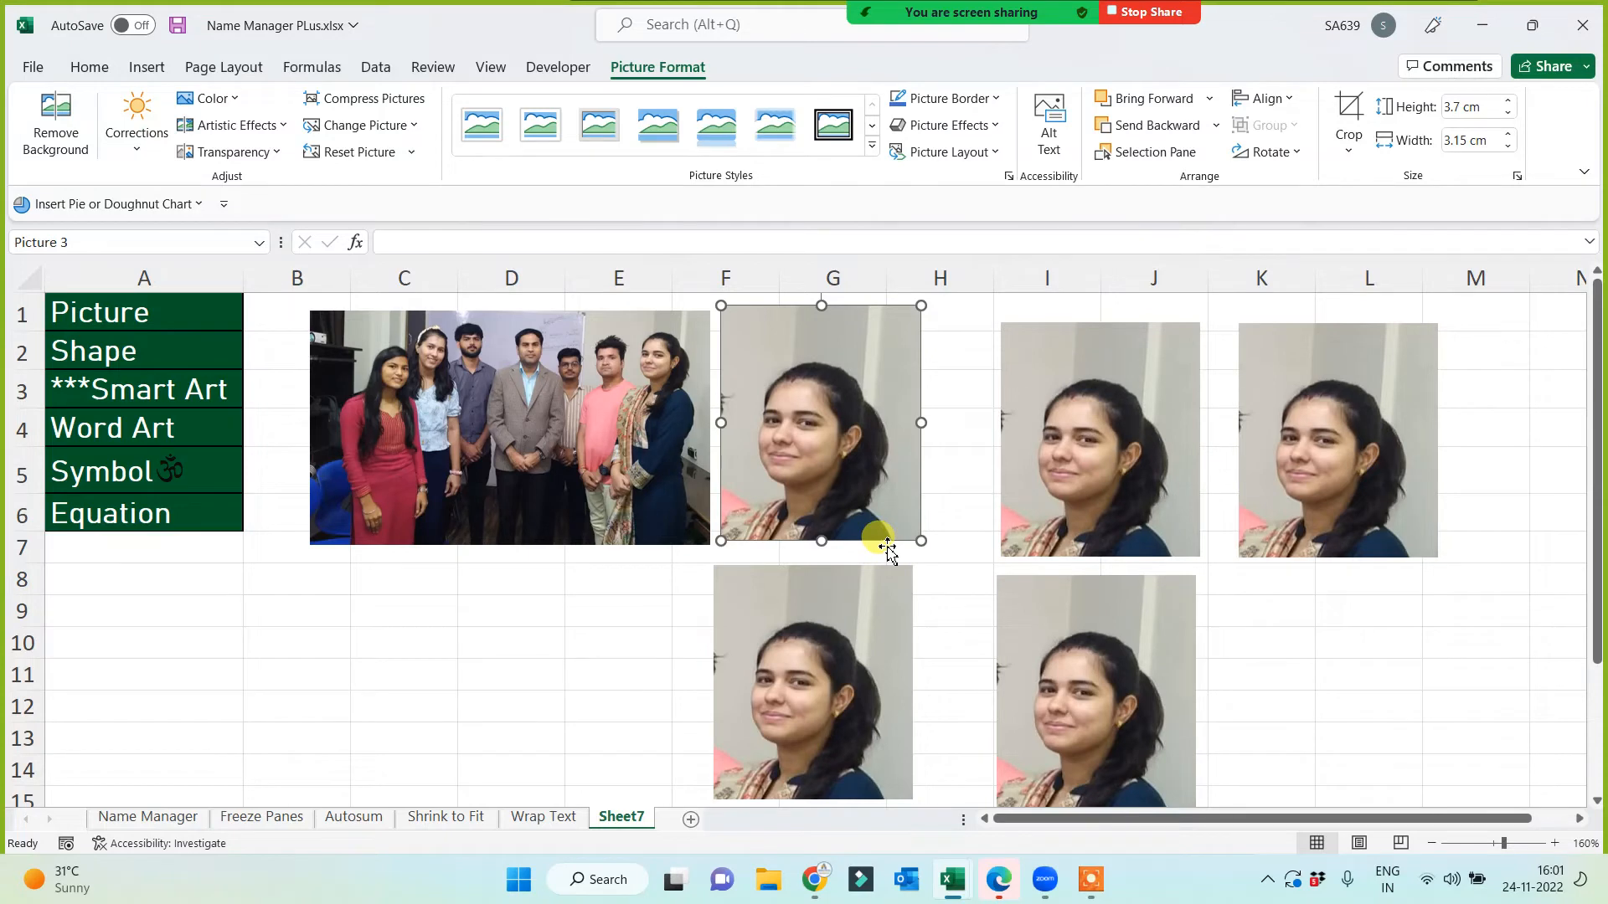
click(611, 652)
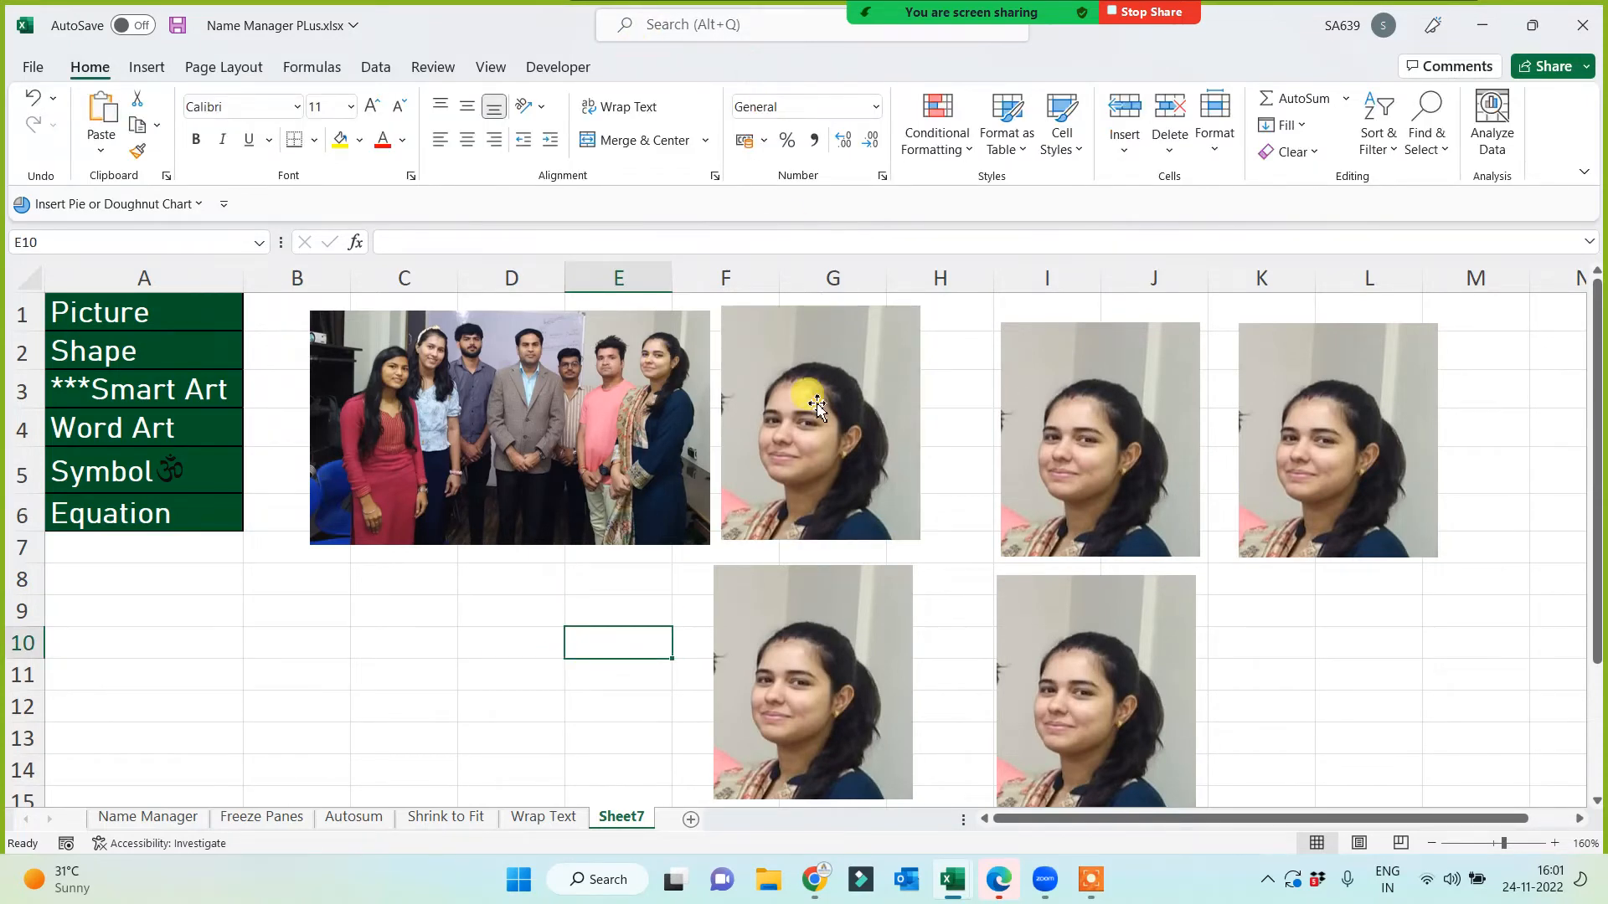
Step: Give the portrait beside the group photo the tilted white-frame picture style and shrink it slightly
click(817, 406)
click(665, 67)
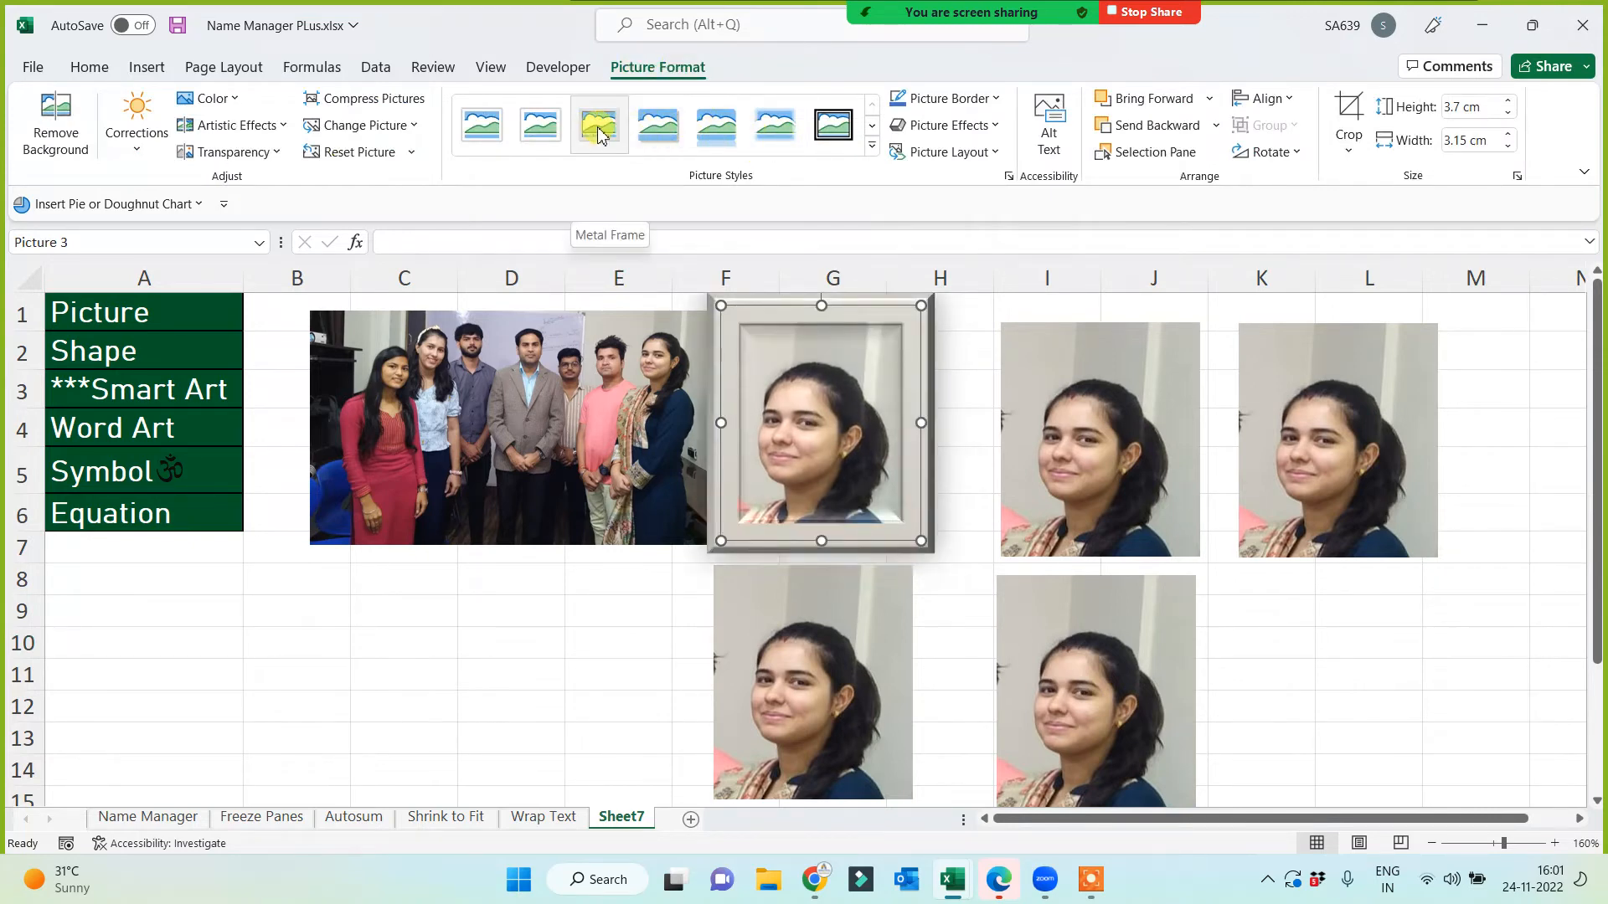
click(871, 147)
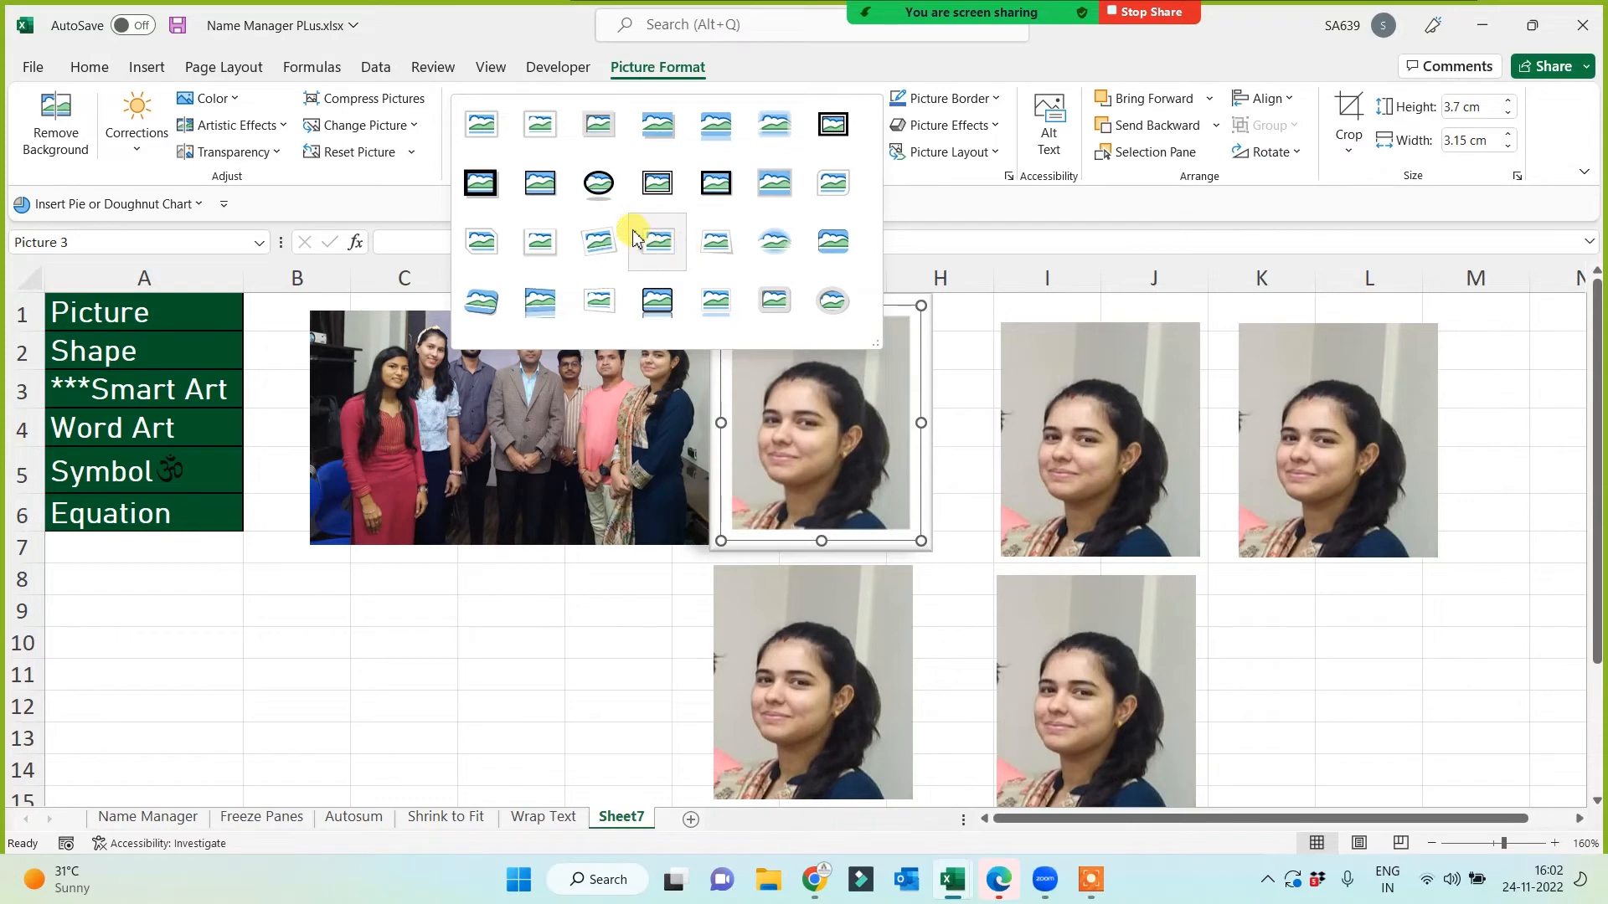
click(597, 251)
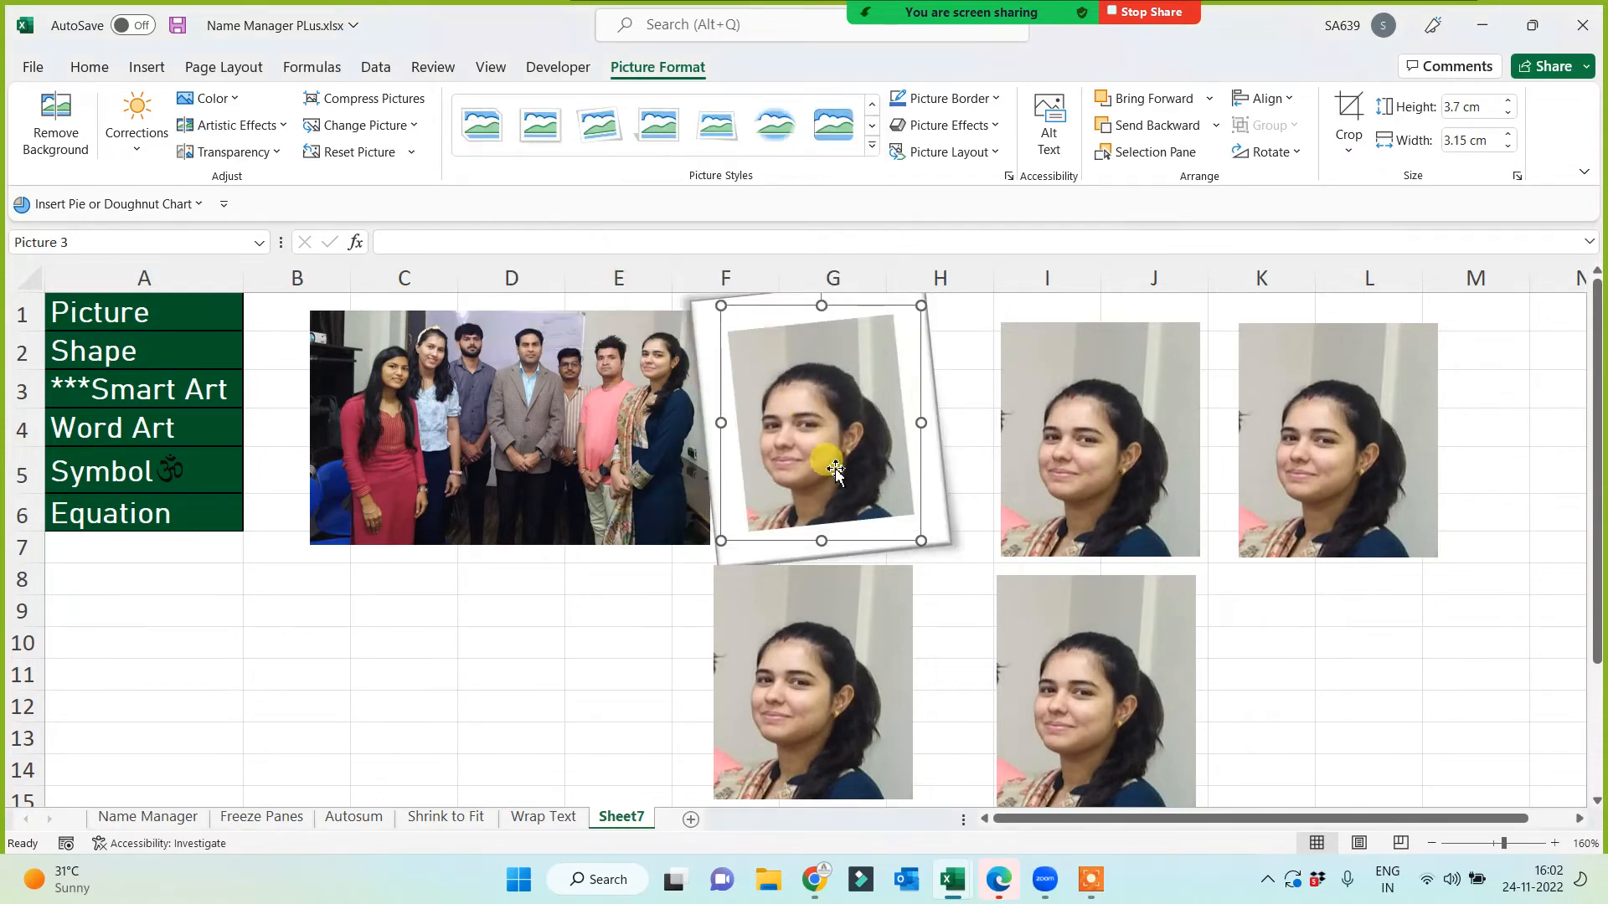
drag(918, 307, 906, 390)
click(567, 645)
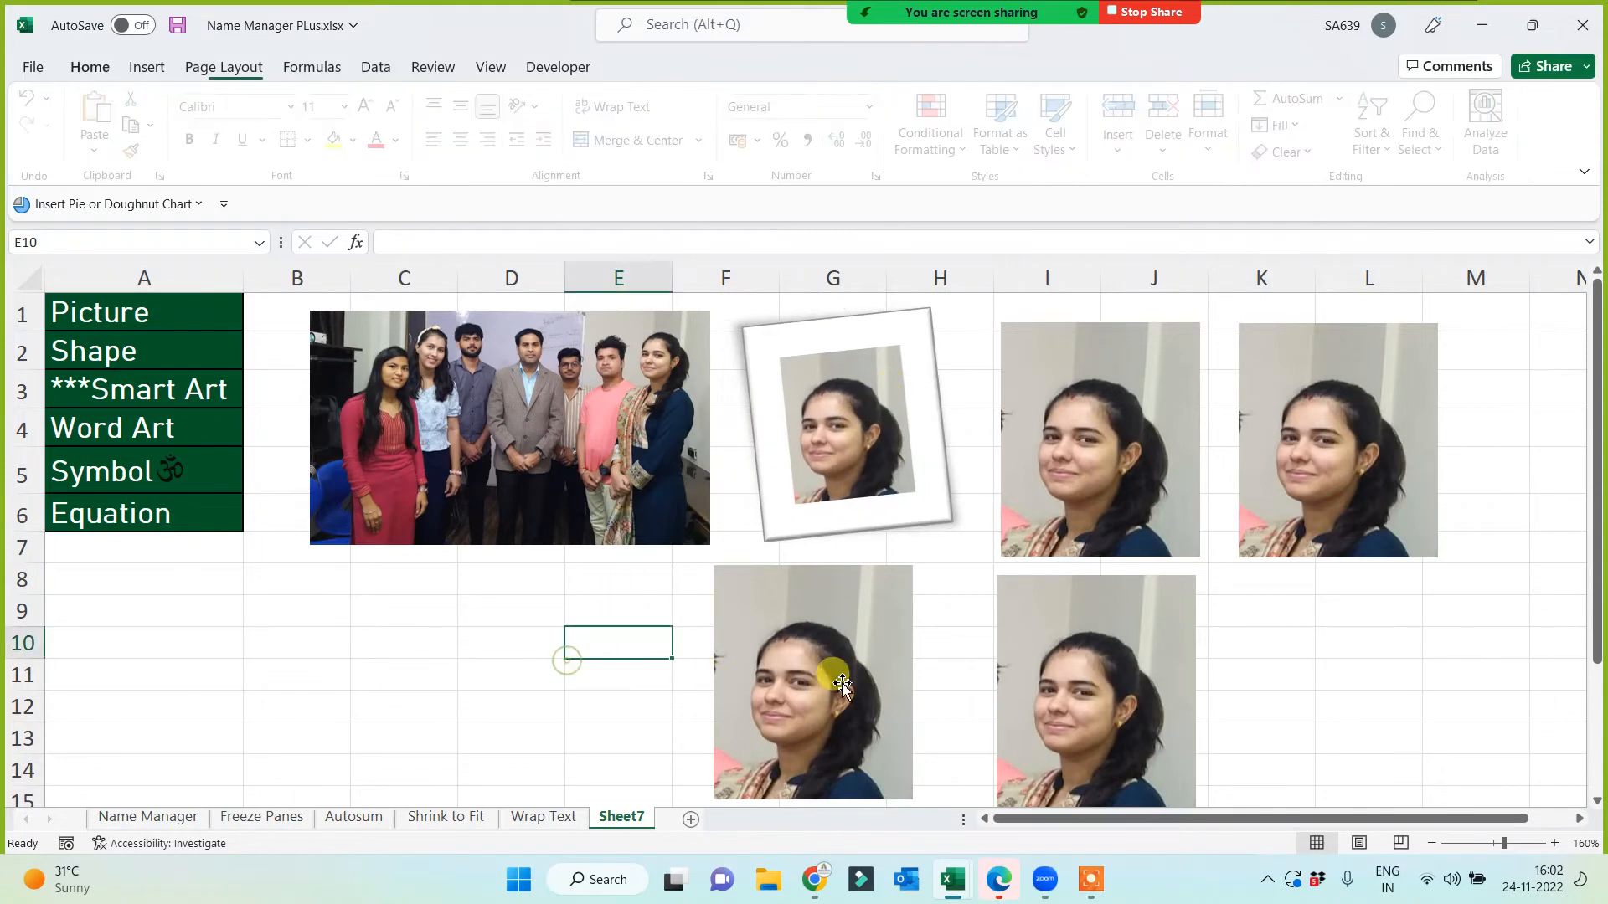
click(1114, 461)
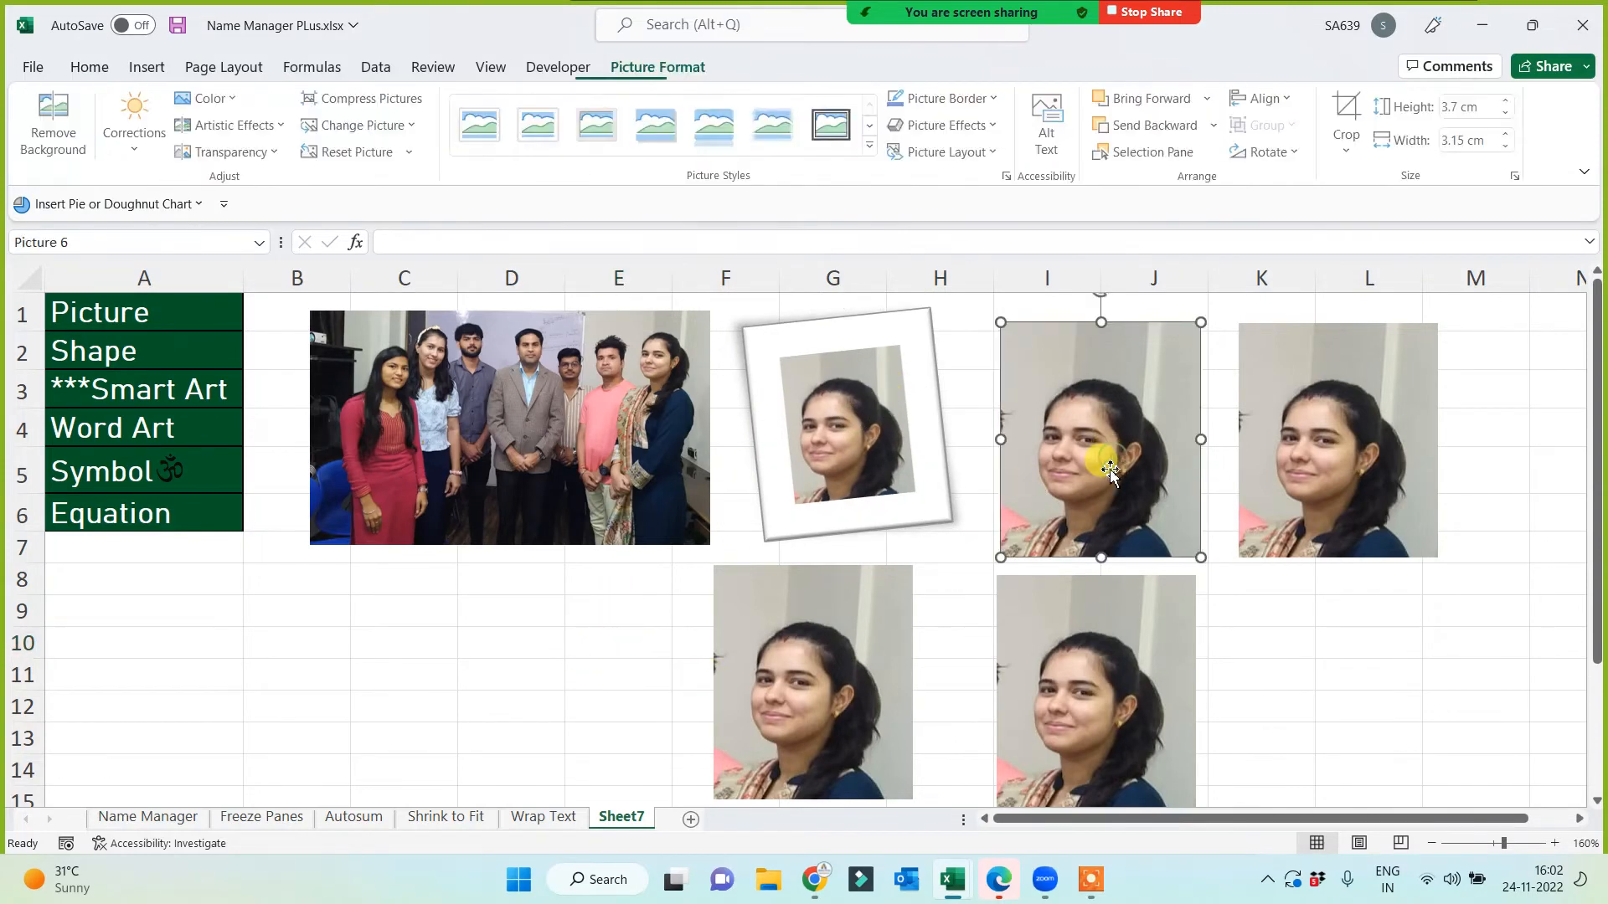
Step: Give the I–J portrait a red 4½ pt border and narrow it to 2.61 cm wide
click(998, 98)
click(900, 319)
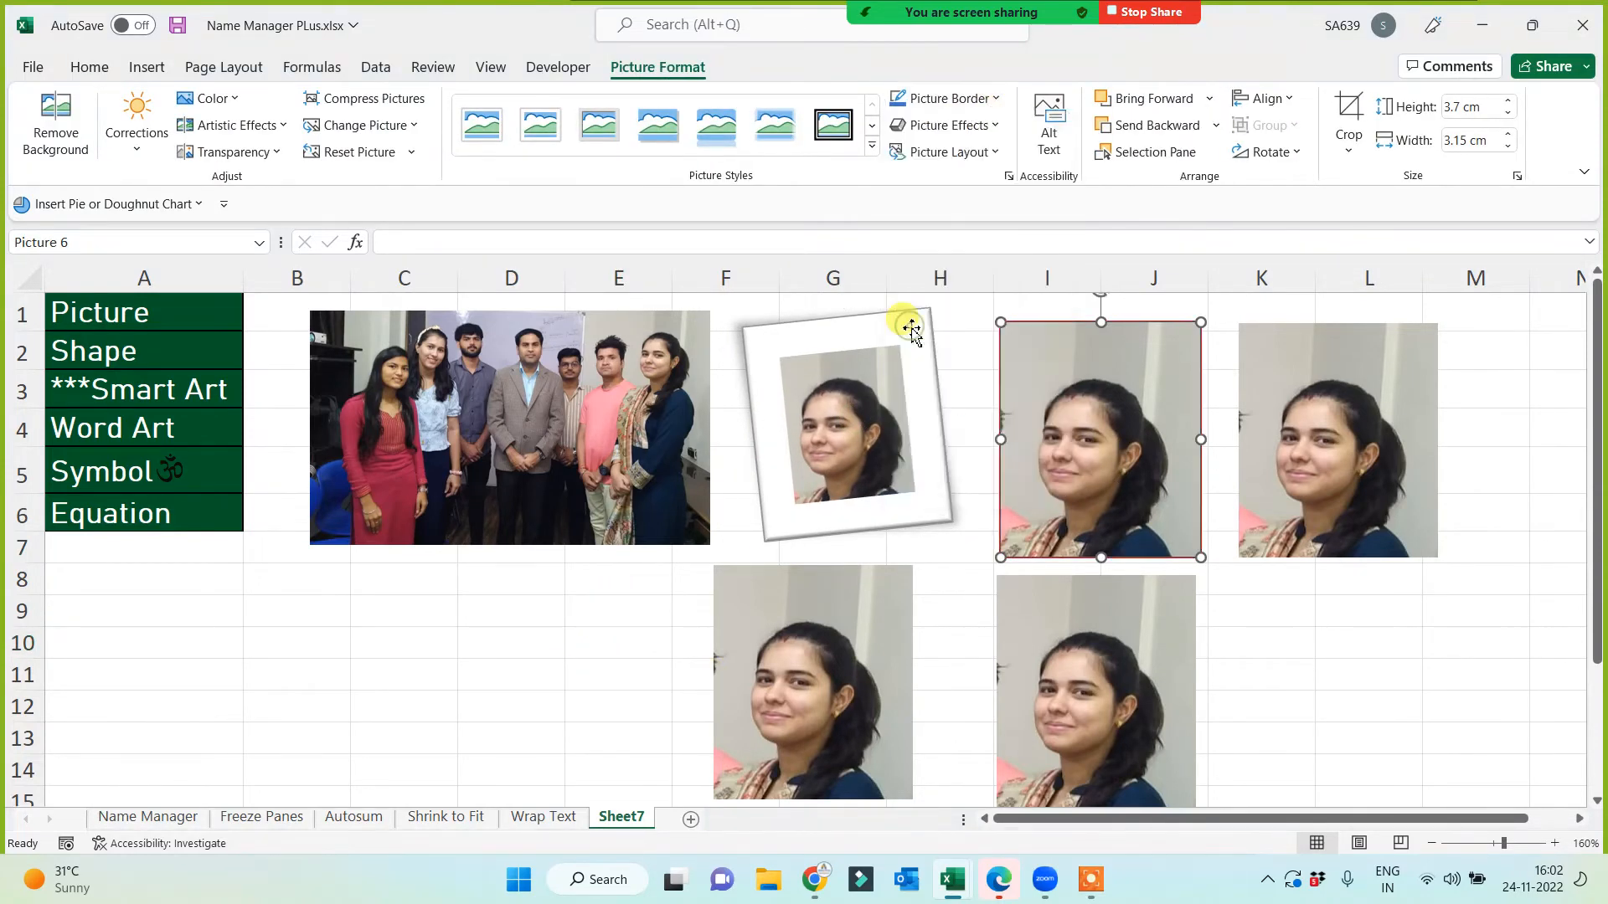
click(997, 98)
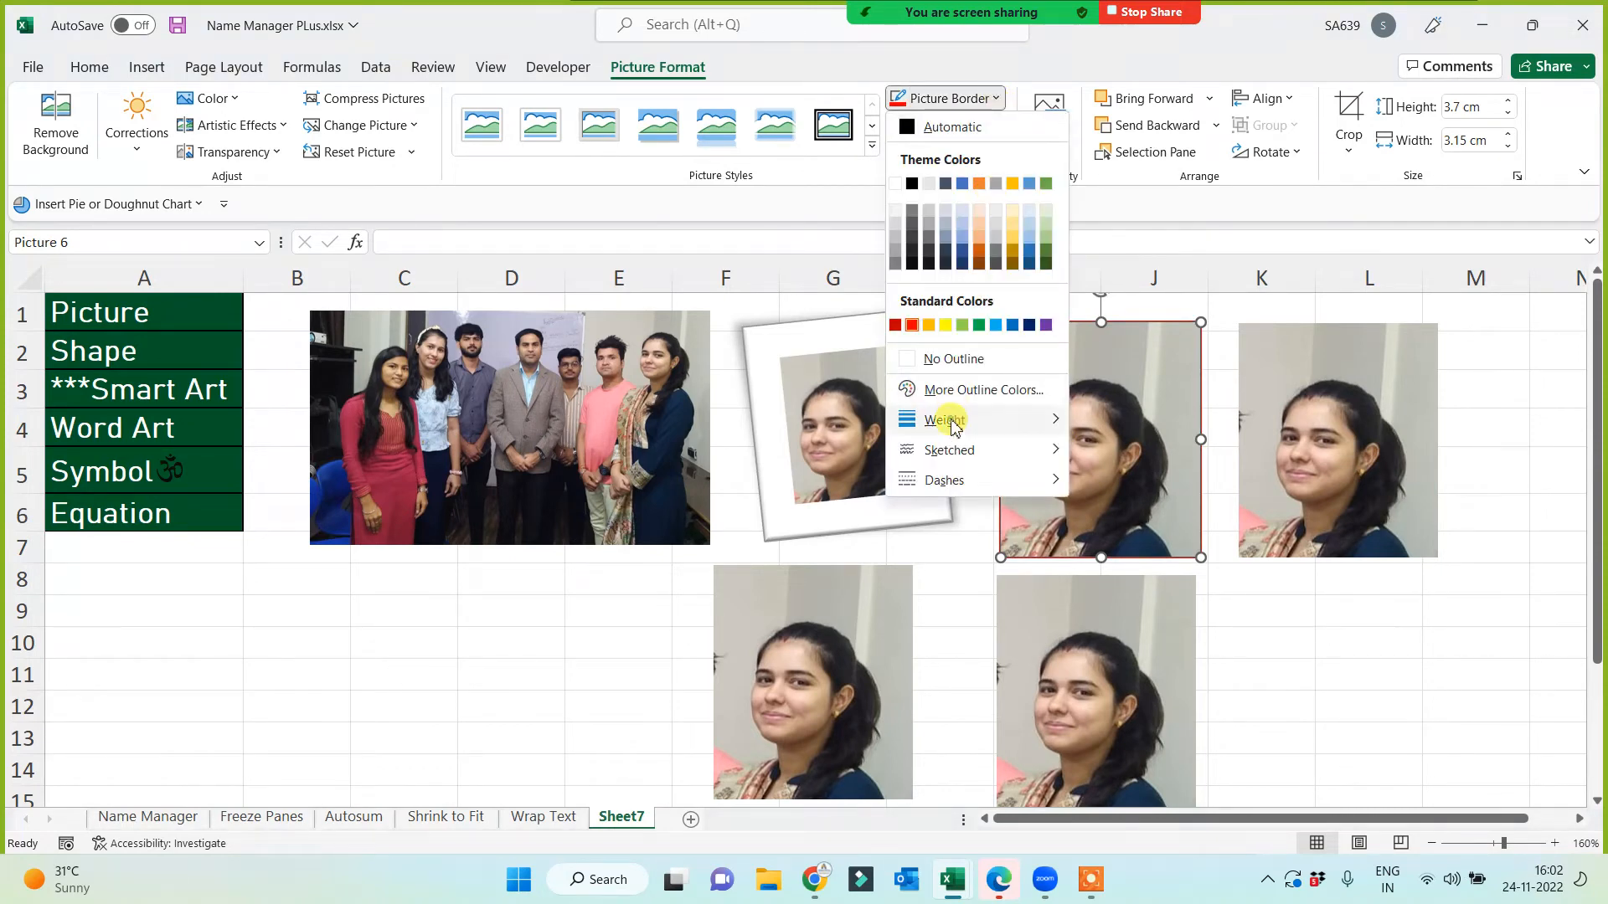
mouse_move(946, 419)
click(1145, 605)
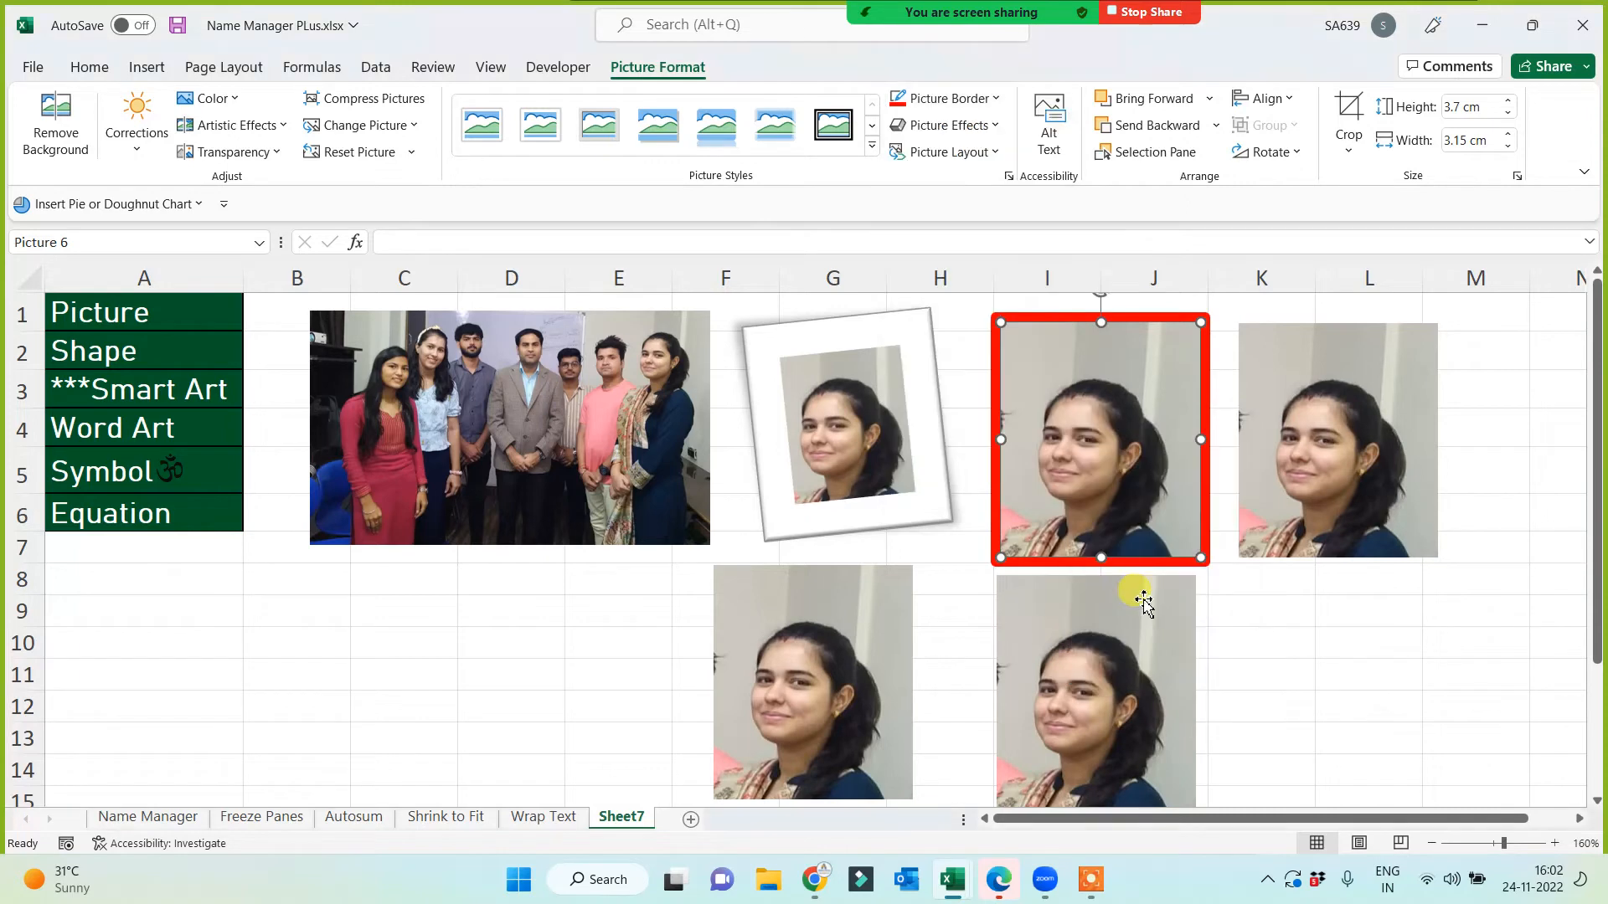
drag(1200, 437, 1053, 421)
click(1269, 653)
Step: Apply a tilted 3-D slab preset effect to the portrait in columns K–L
click(1297, 467)
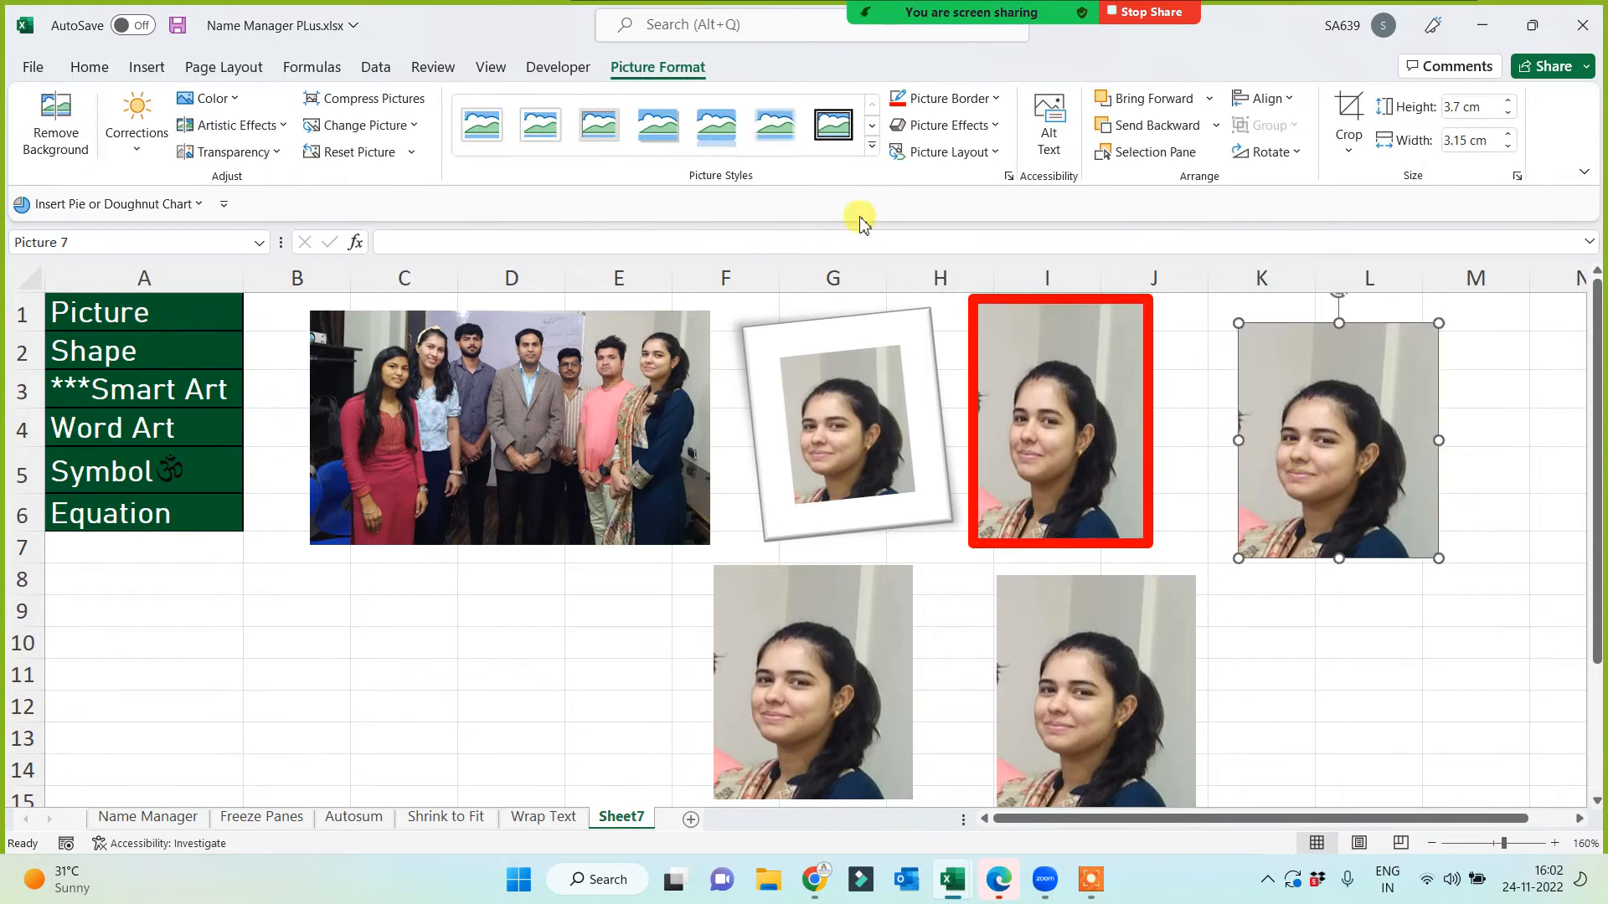
click(994, 128)
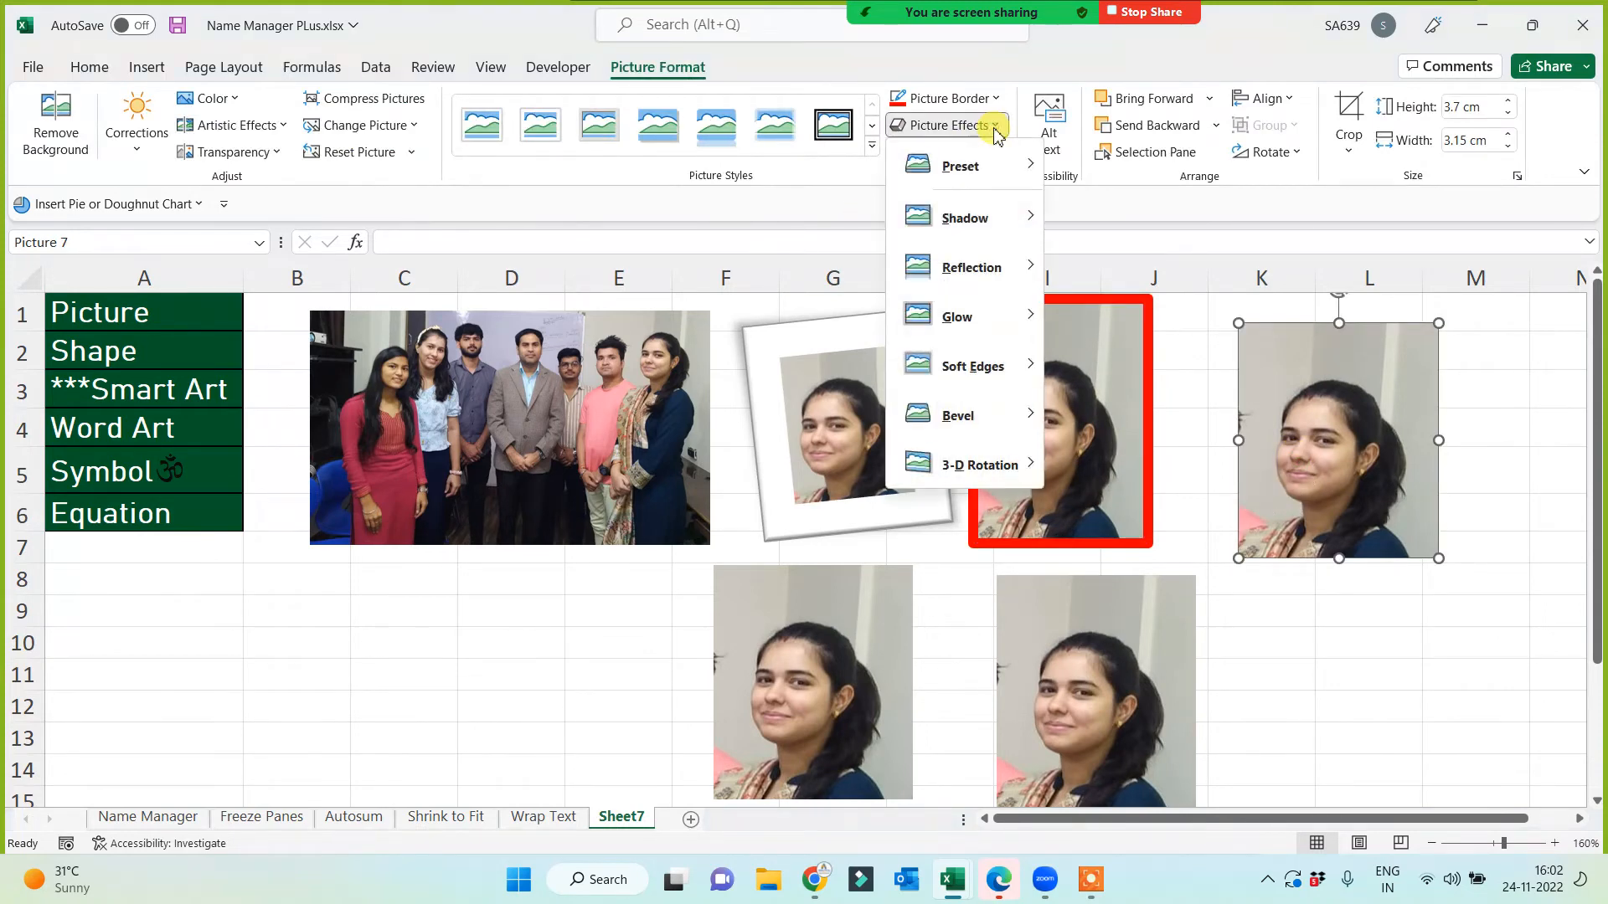
mouse_move(962, 165)
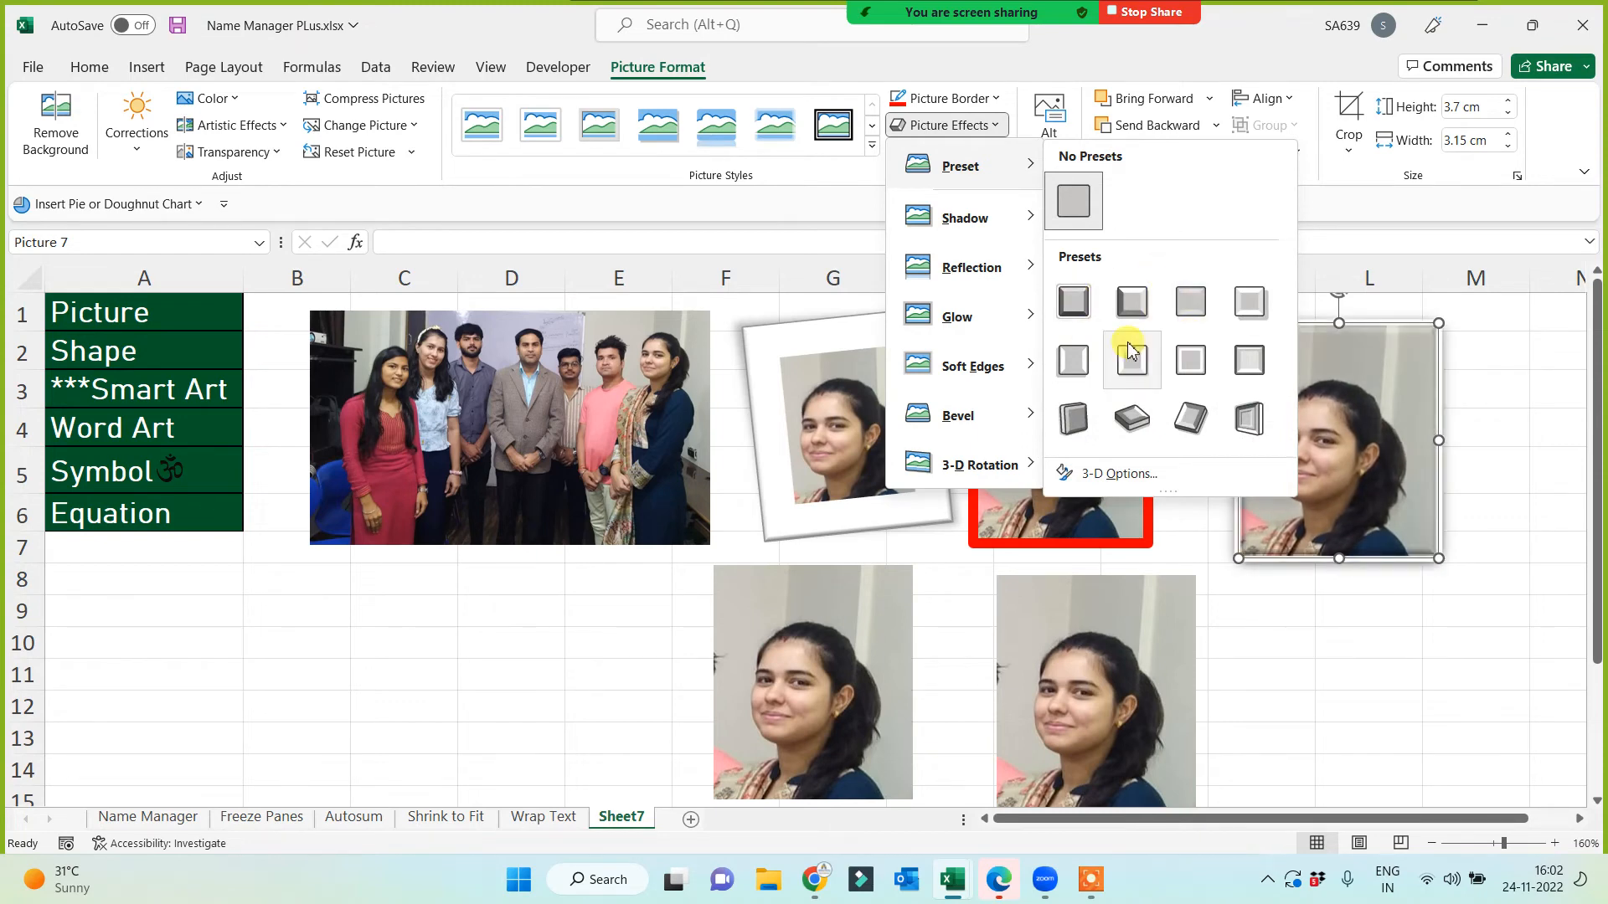
click(1135, 418)
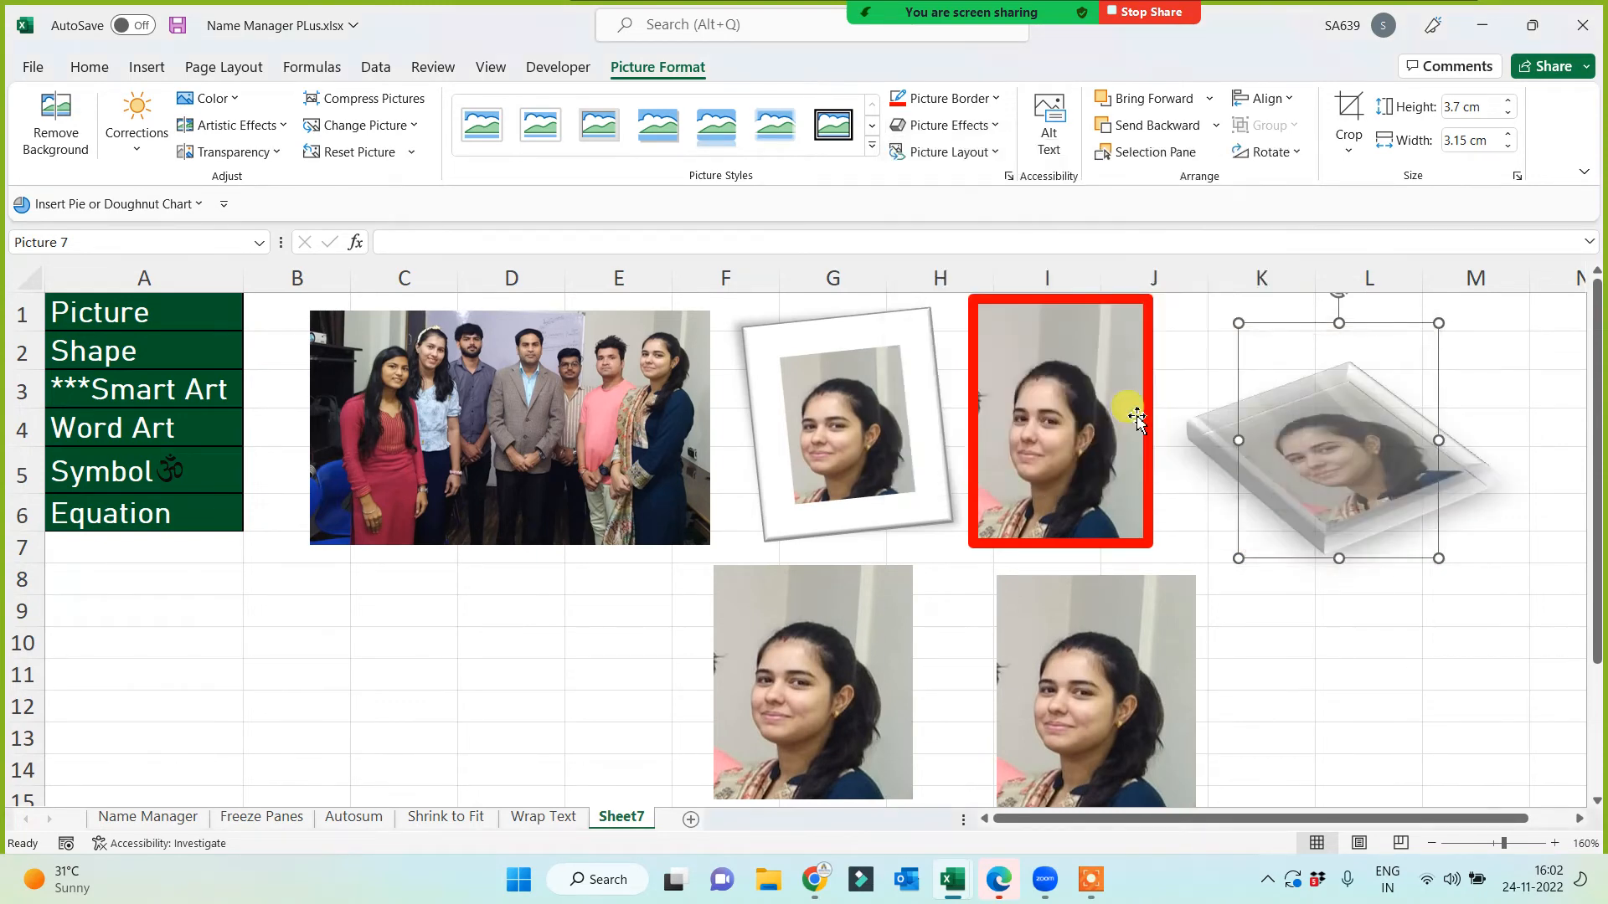
click(1296, 640)
Step: Shift the 3-D portrait up-right, move the lower-right copy into K–L, and rotate it about 36 degrees
drag(1323, 527, 1389, 492)
click(1330, 582)
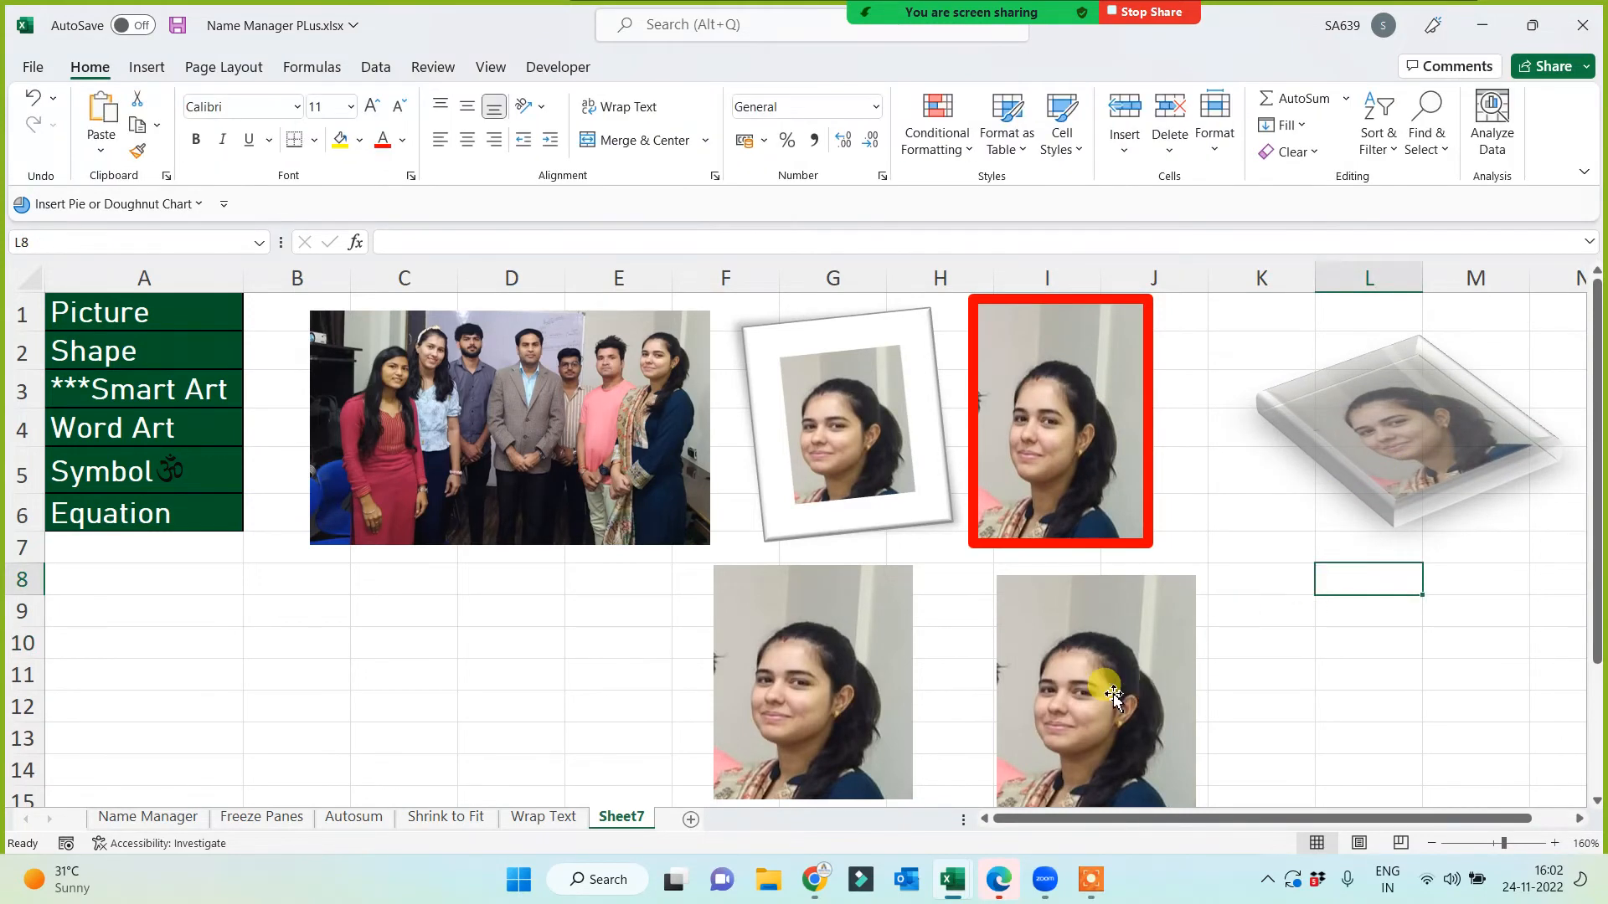
drag(1106, 692, 1285, 651)
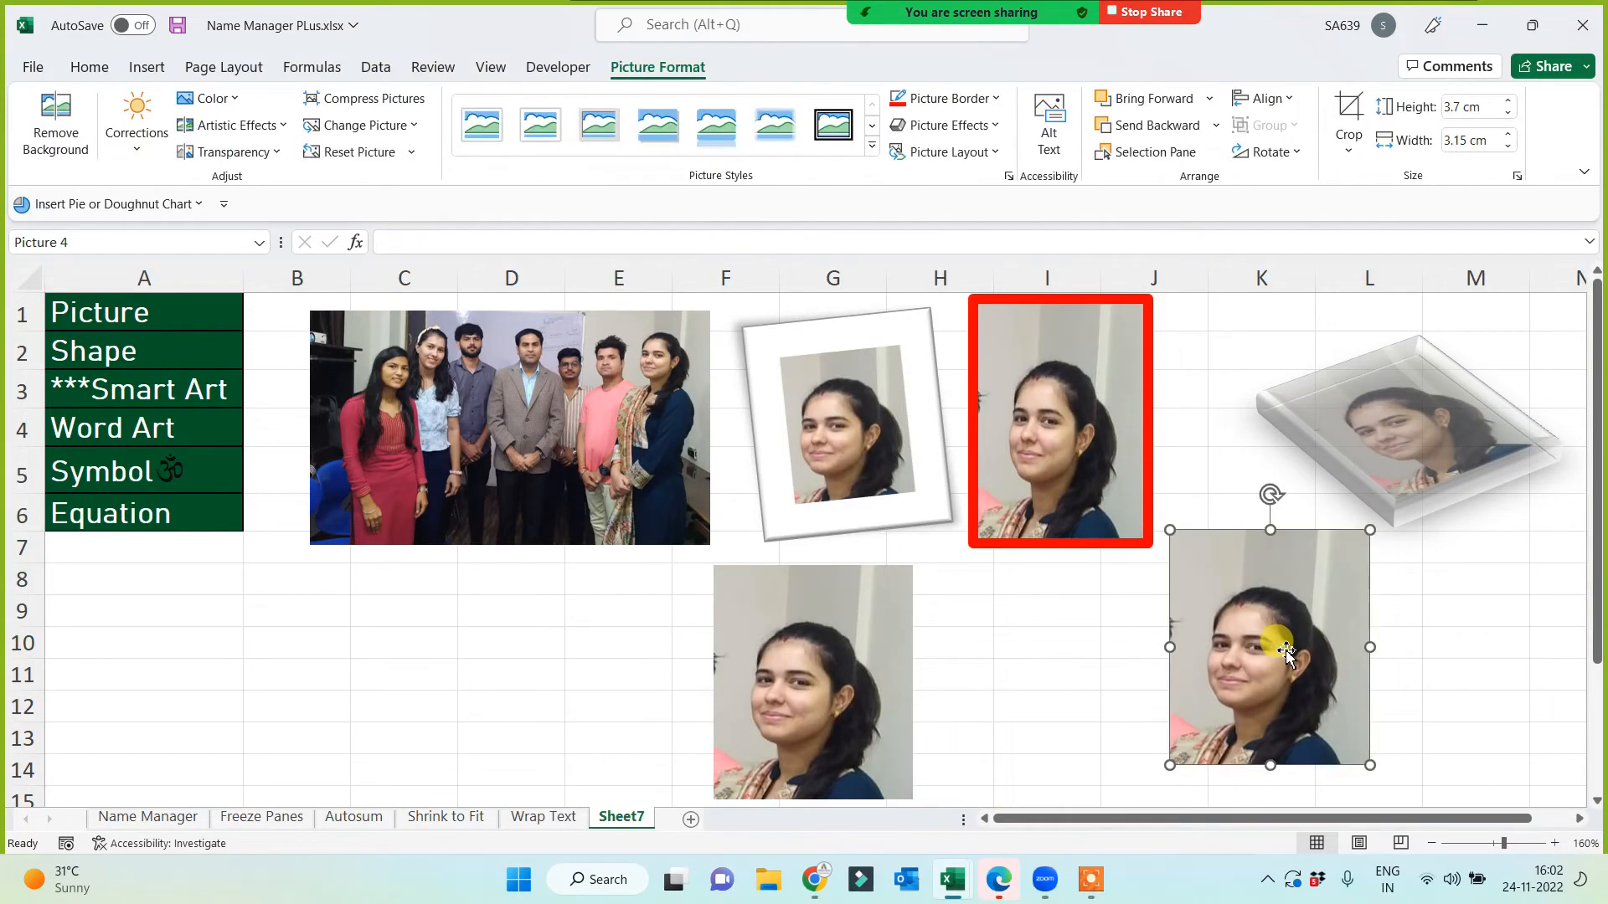
drag(1278, 489, 1368, 516)
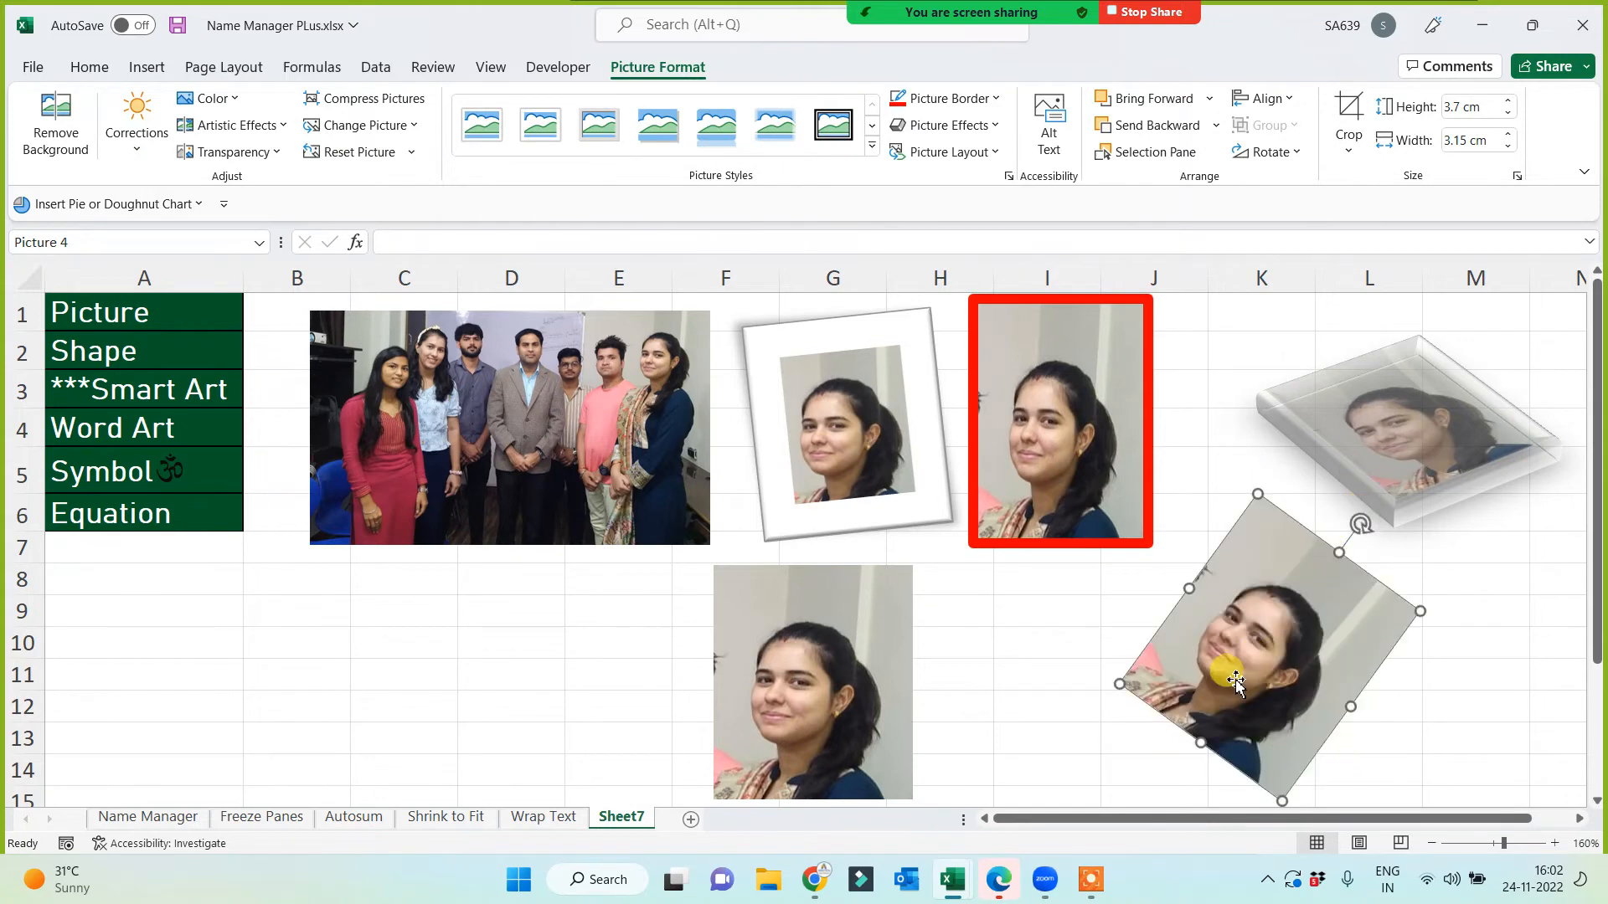
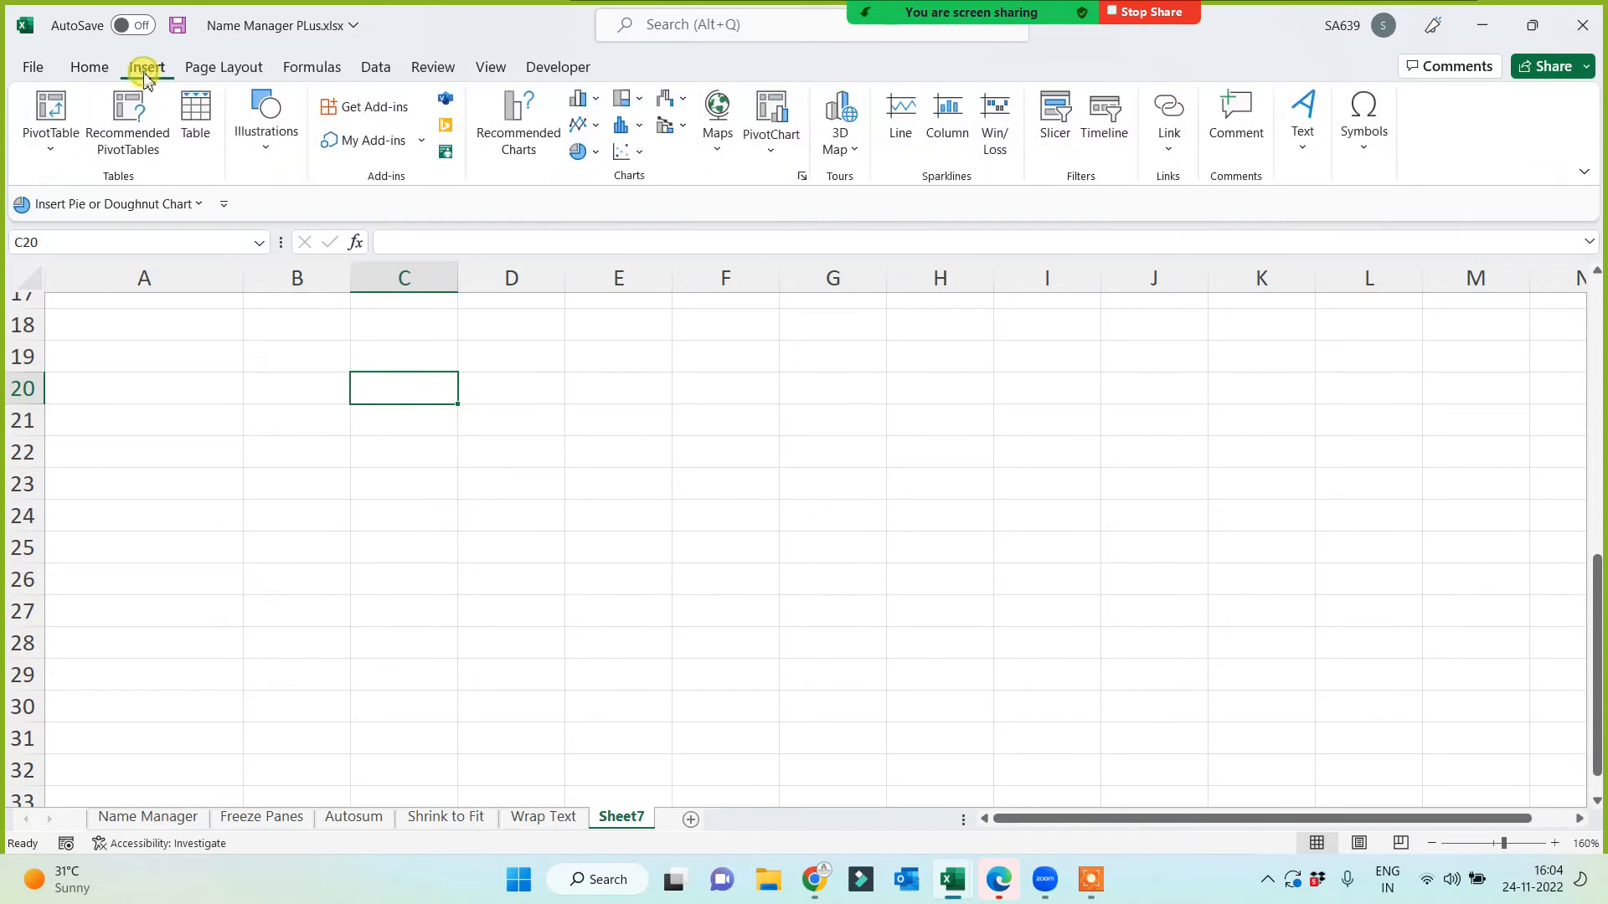
Step: Draw a blue circle with the Oval shape over columns B–C
click(265, 125)
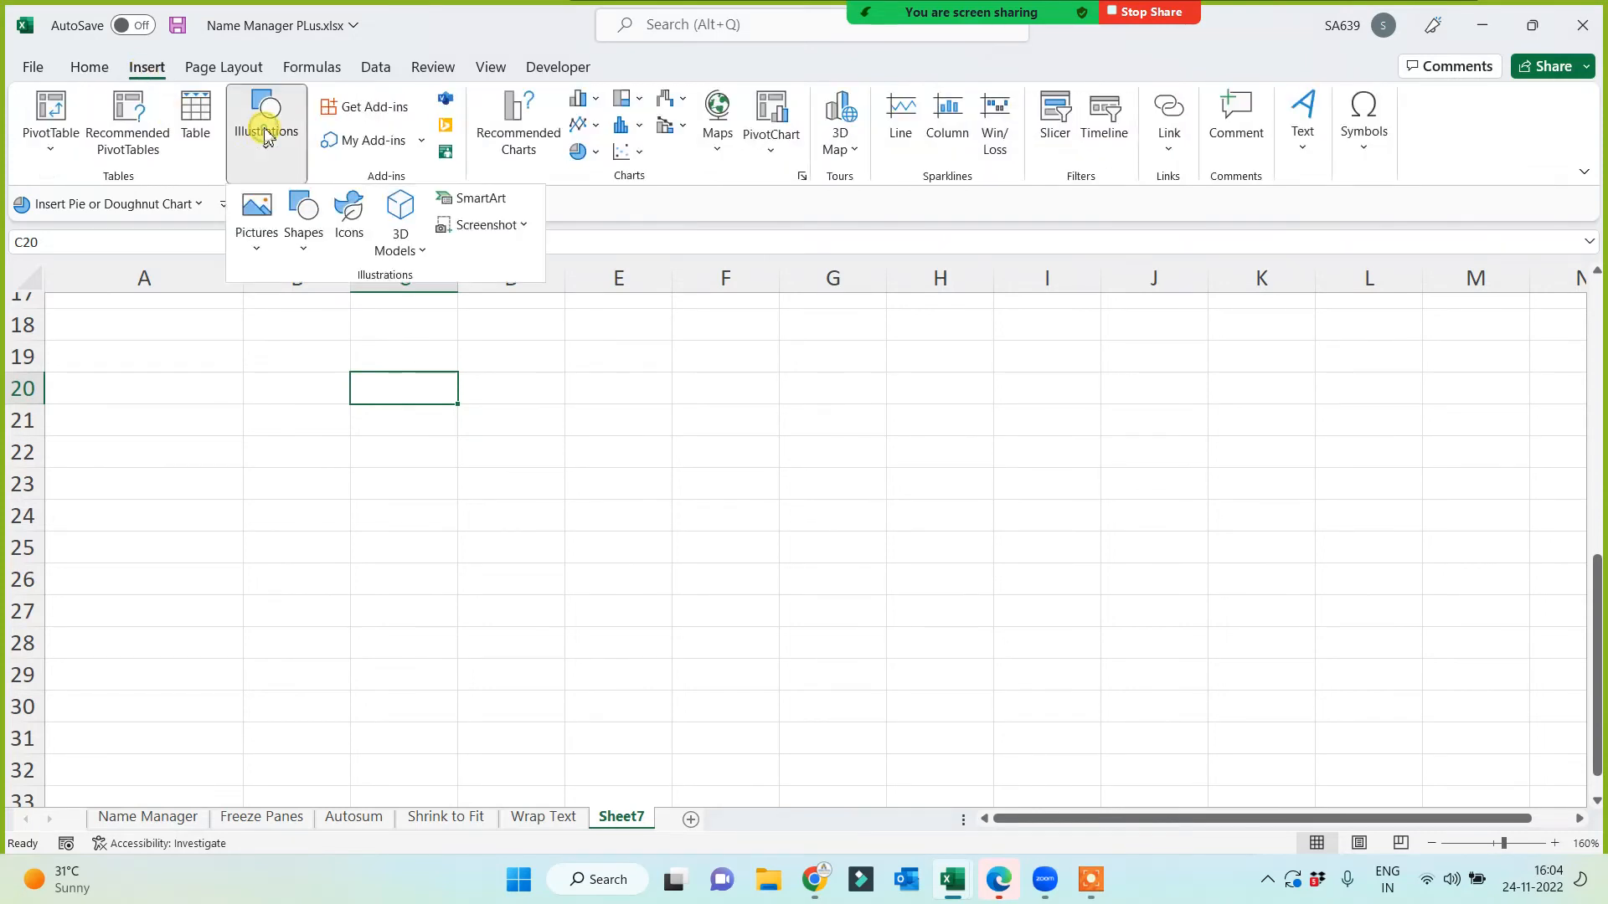
click(306, 244)
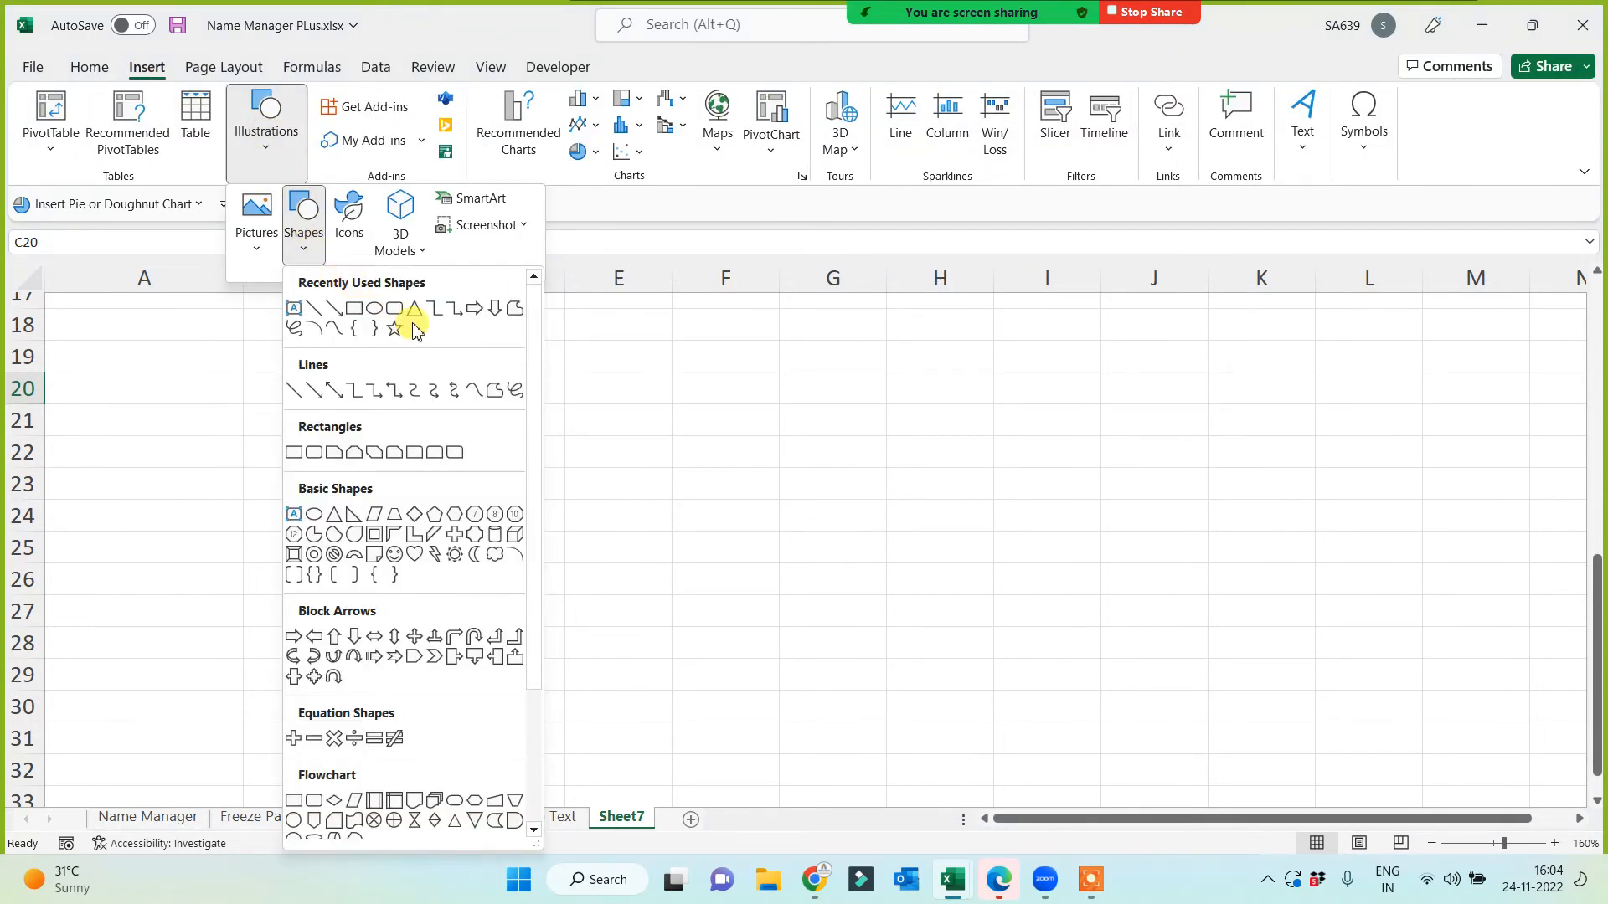
click(374, 317)
drag(184, 360, 425, 601)
click(317, 439)
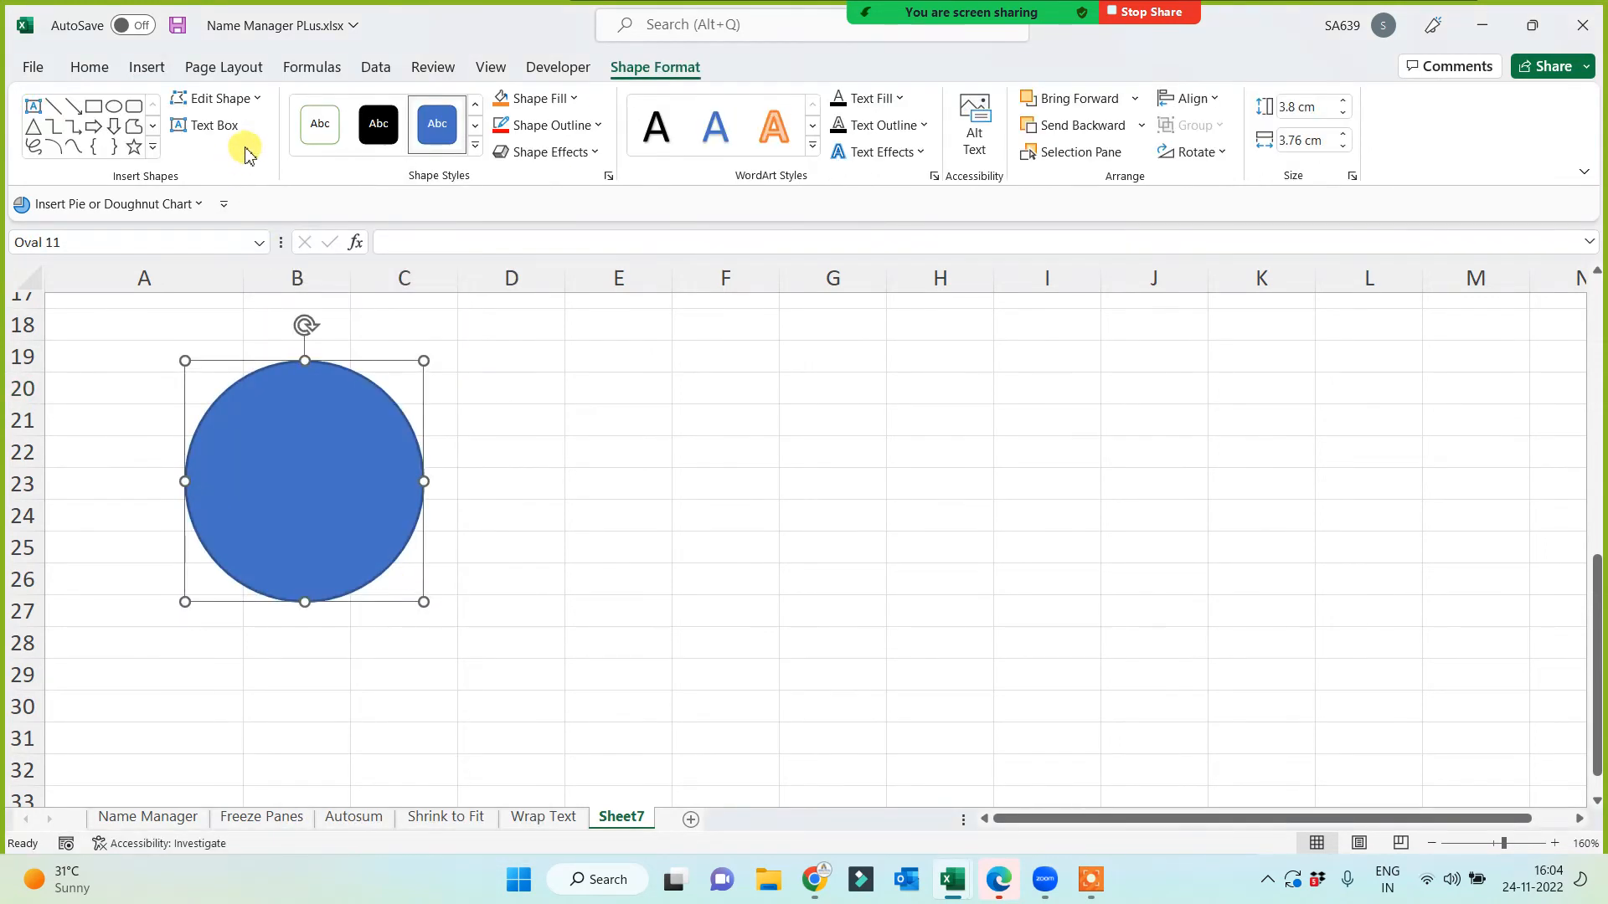
Step: Draw a down arrow beside the circle and a heart to the right of the arrow
click(114, 127)
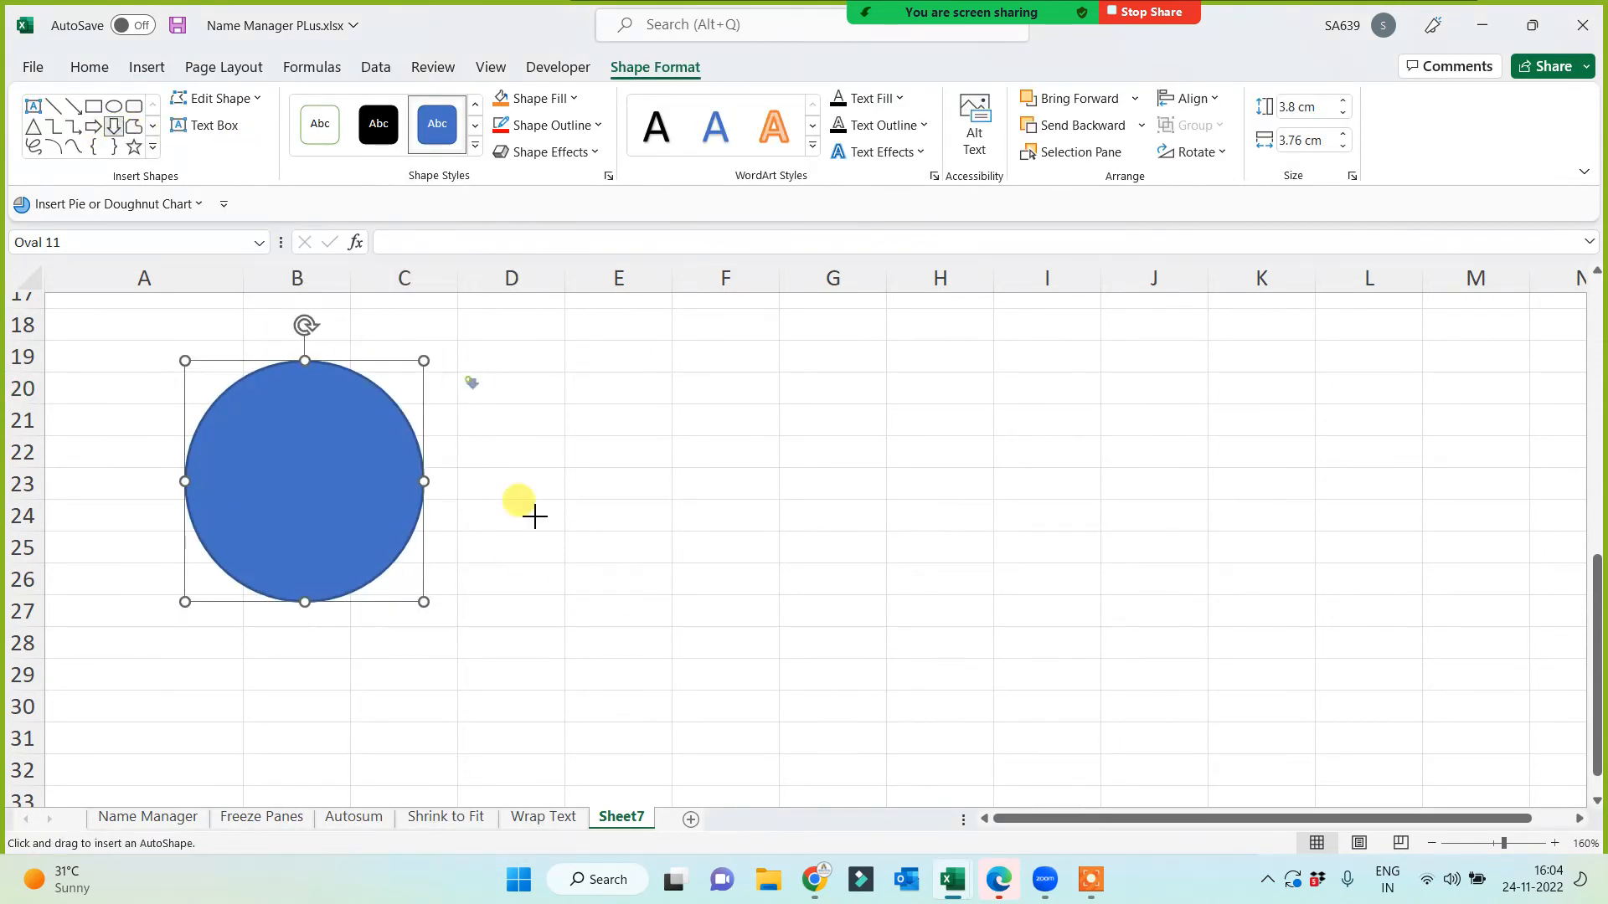
drag(468, 379, 655, 617)
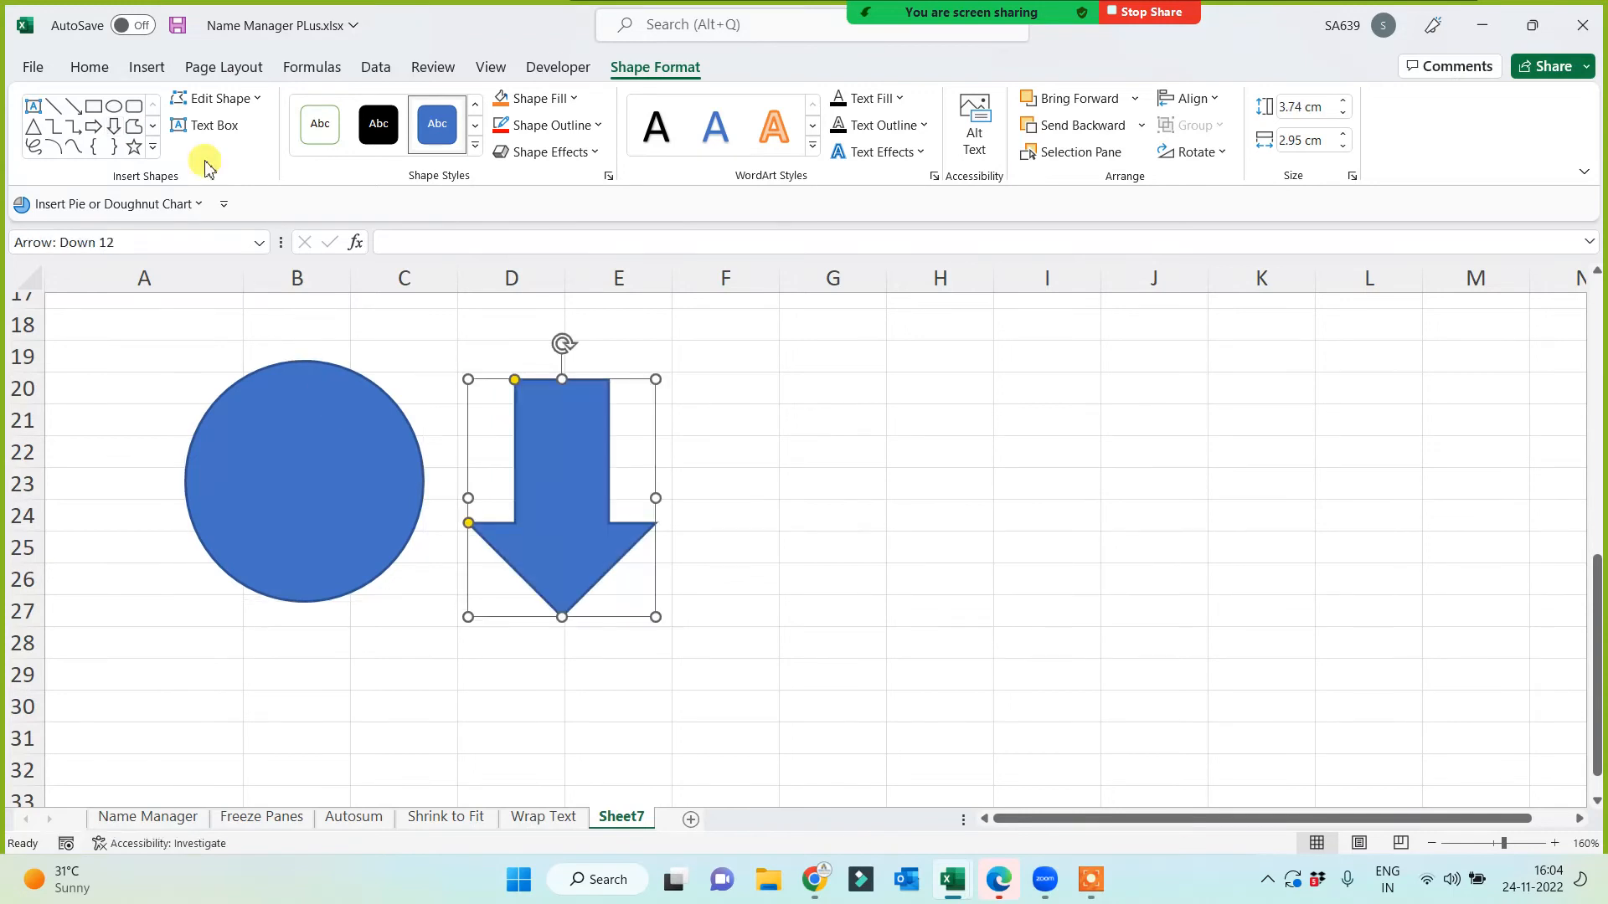
click(154, 150)
click(156, 385)
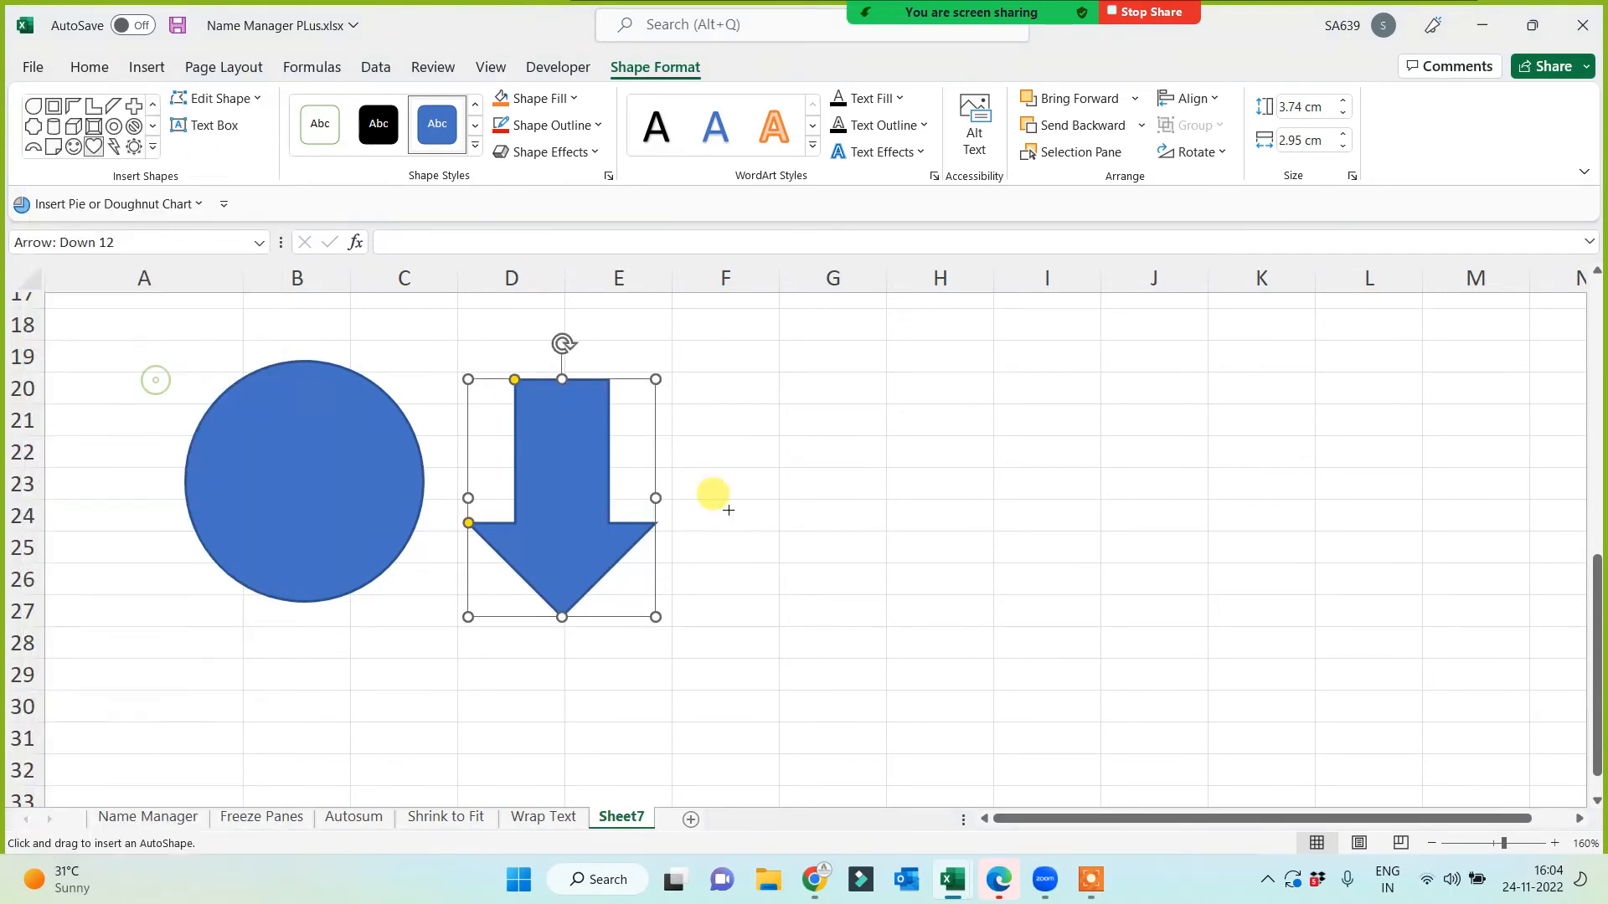
drag(705, 375, 957, 617)
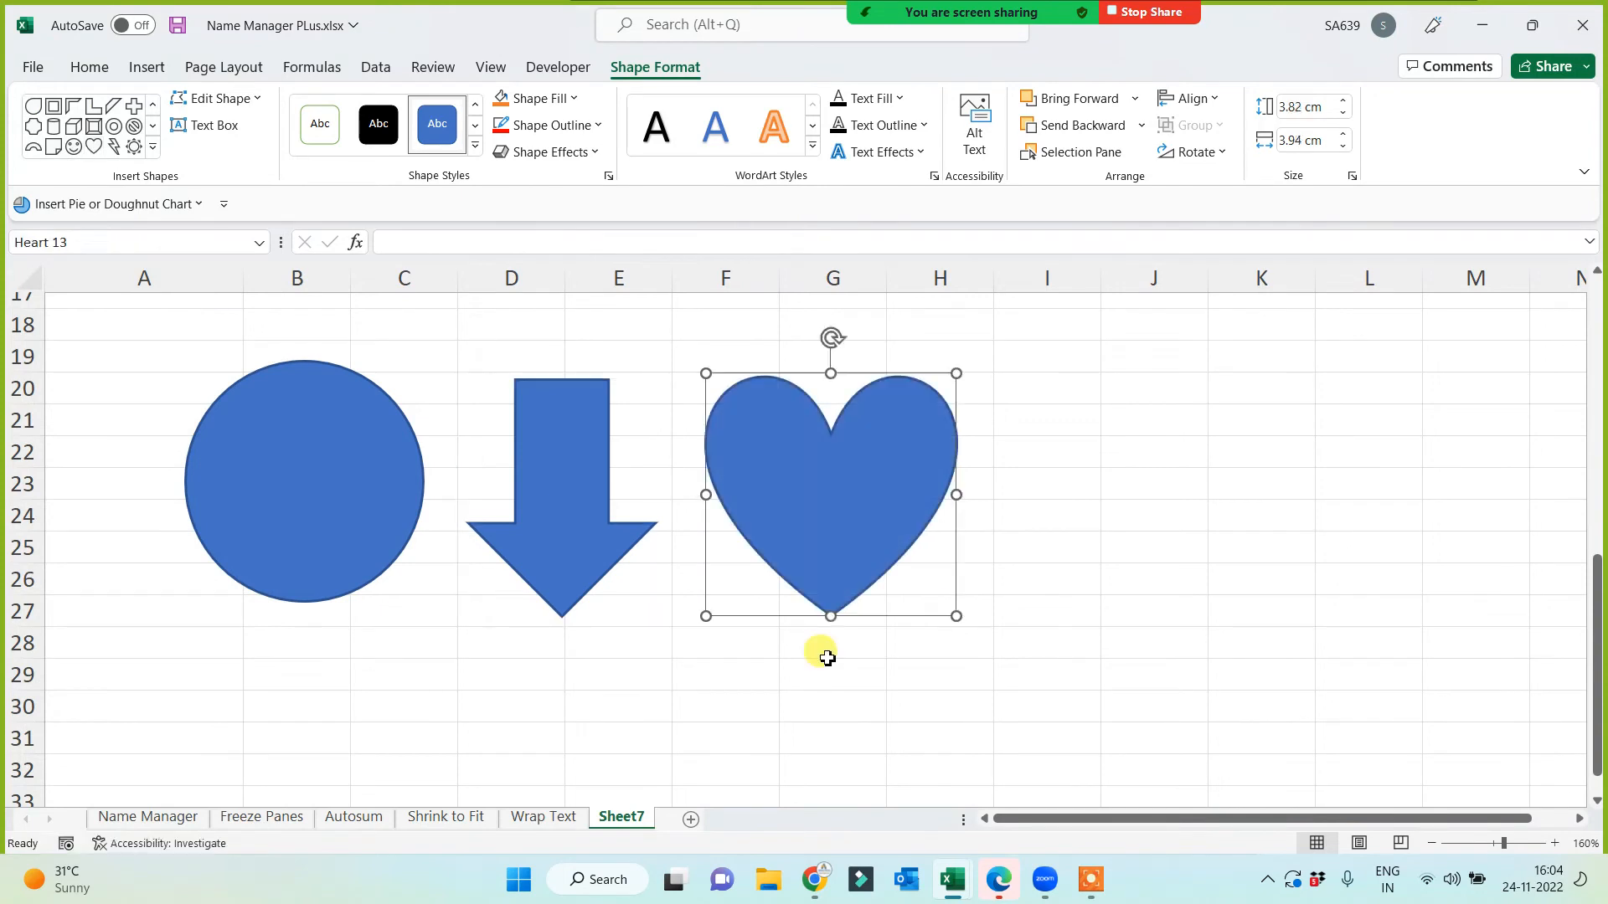
click(640, 698)
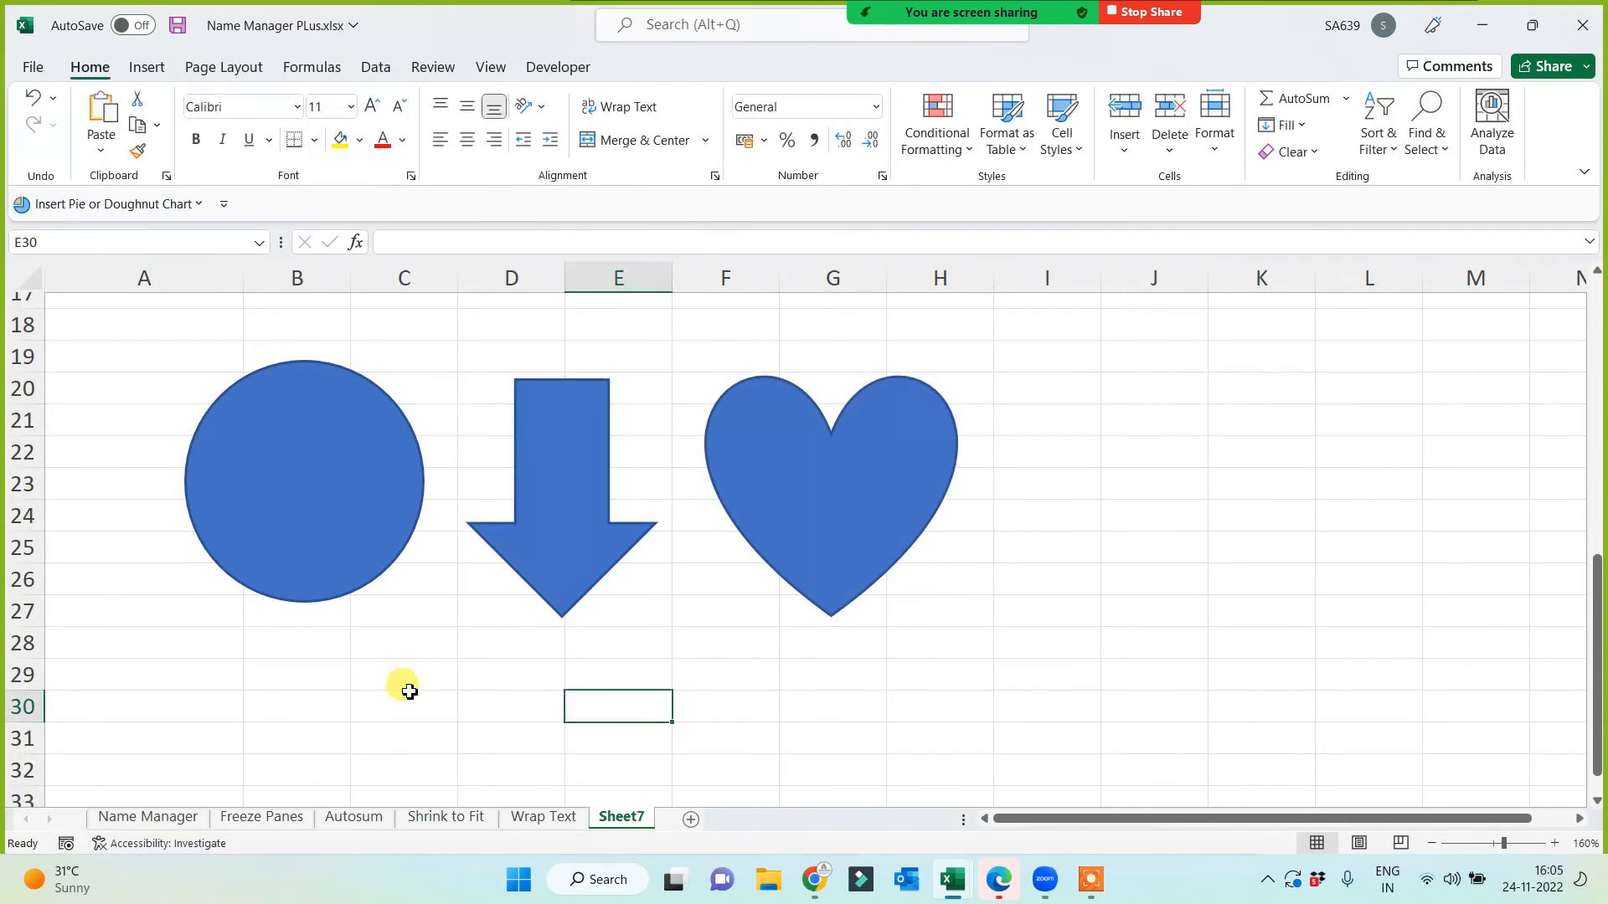
Step: Fill the heart red and the down arrow black
click(865, 484)
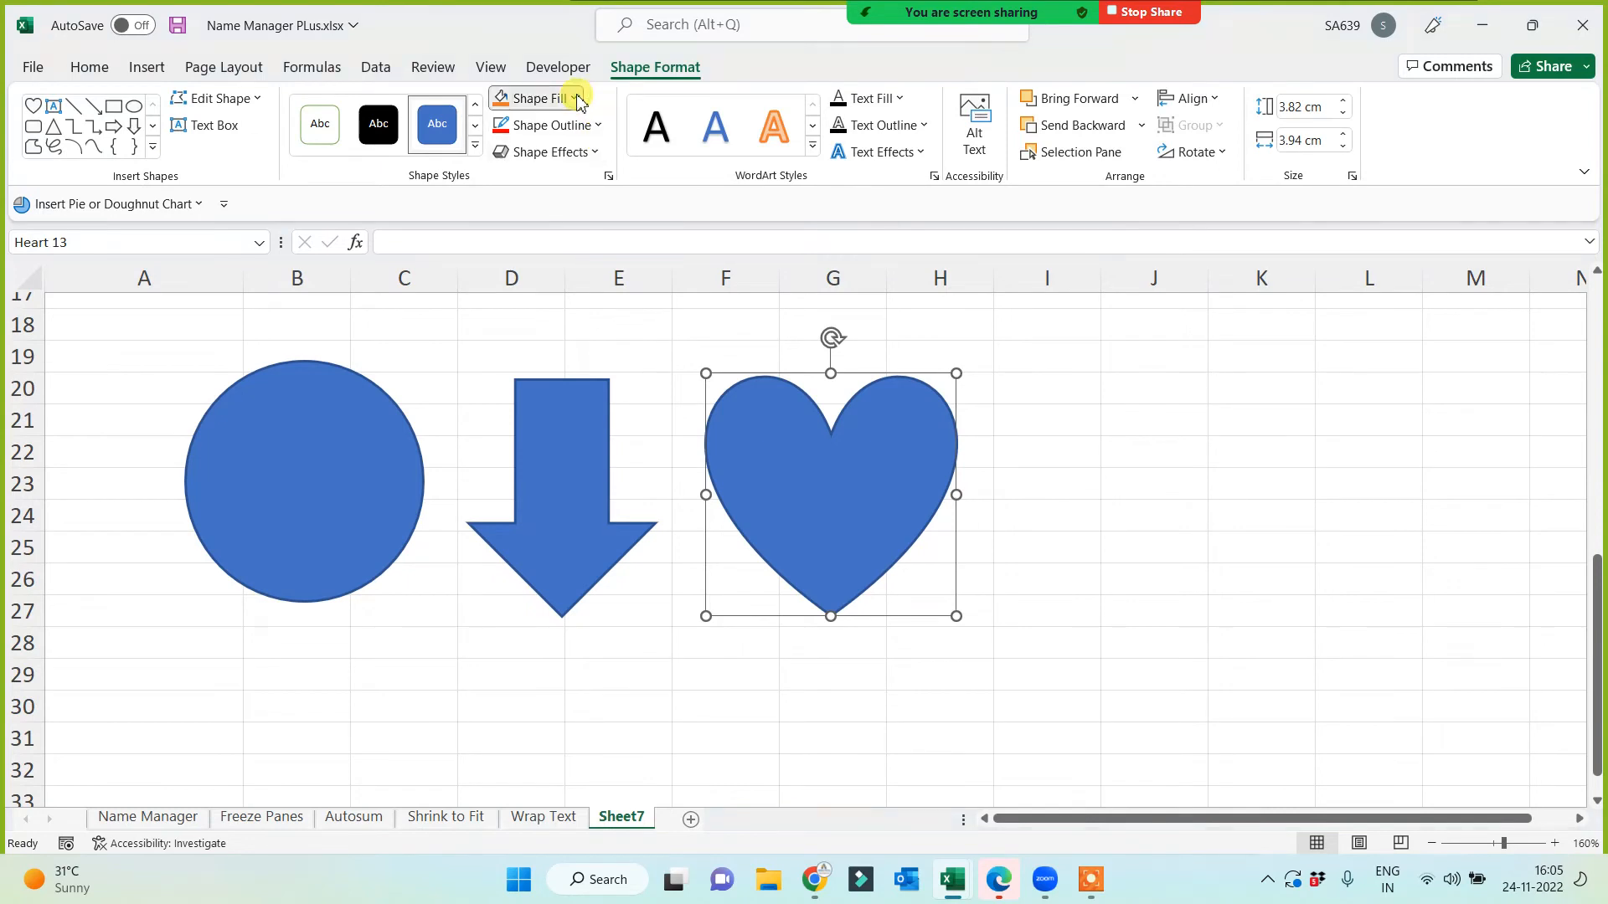
click(577, 99)
click(519, 325)
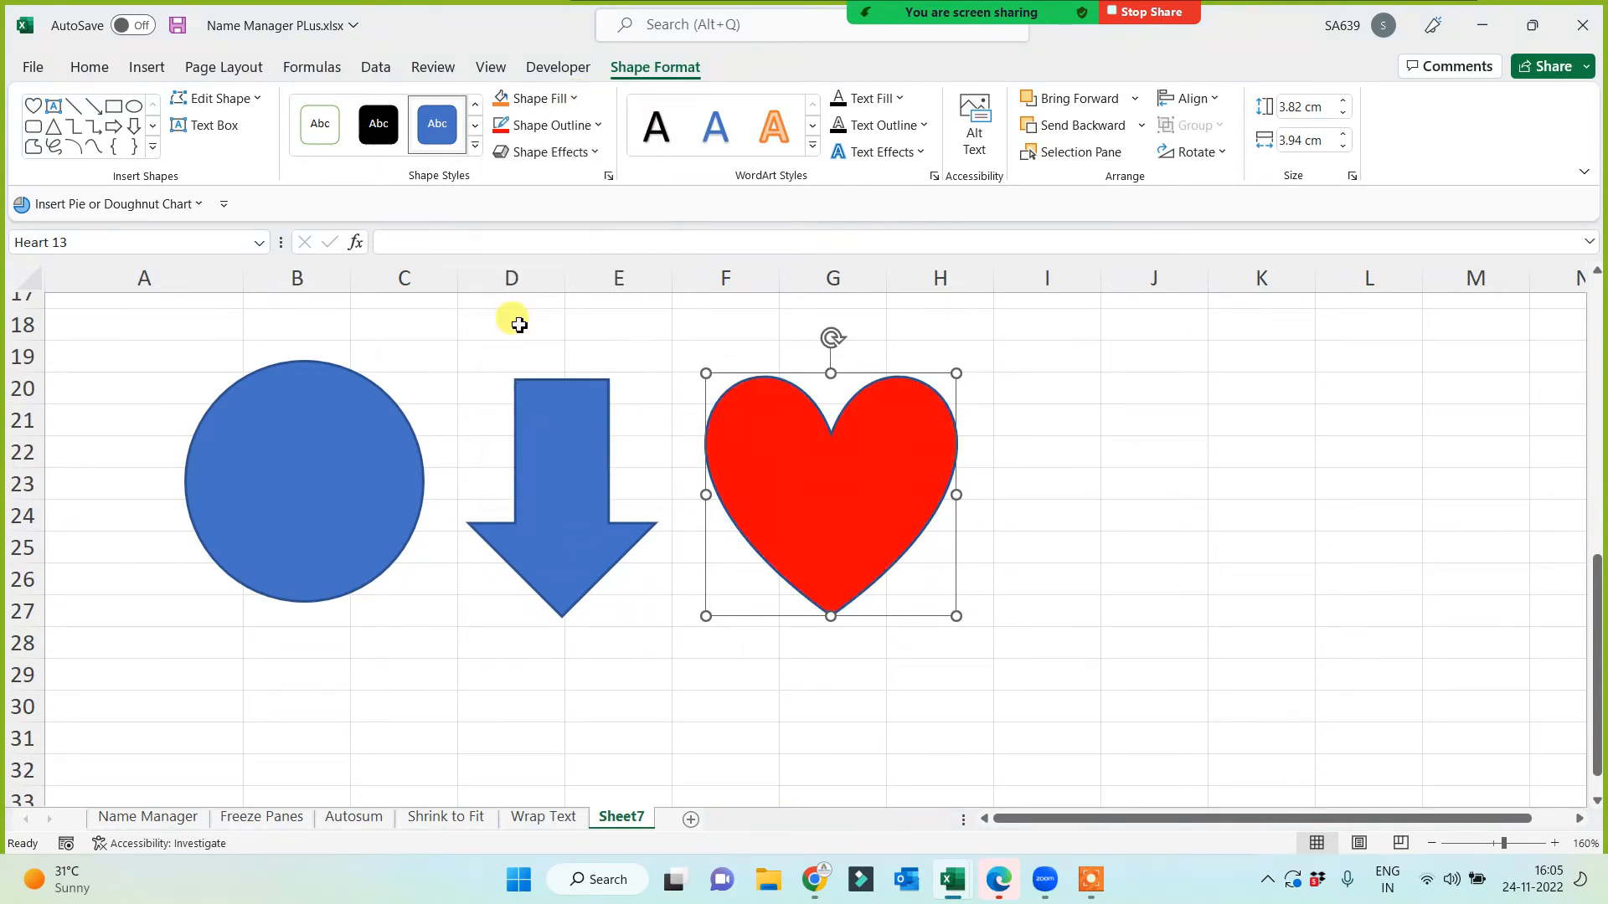
click(539, 460)
click(577, 99)
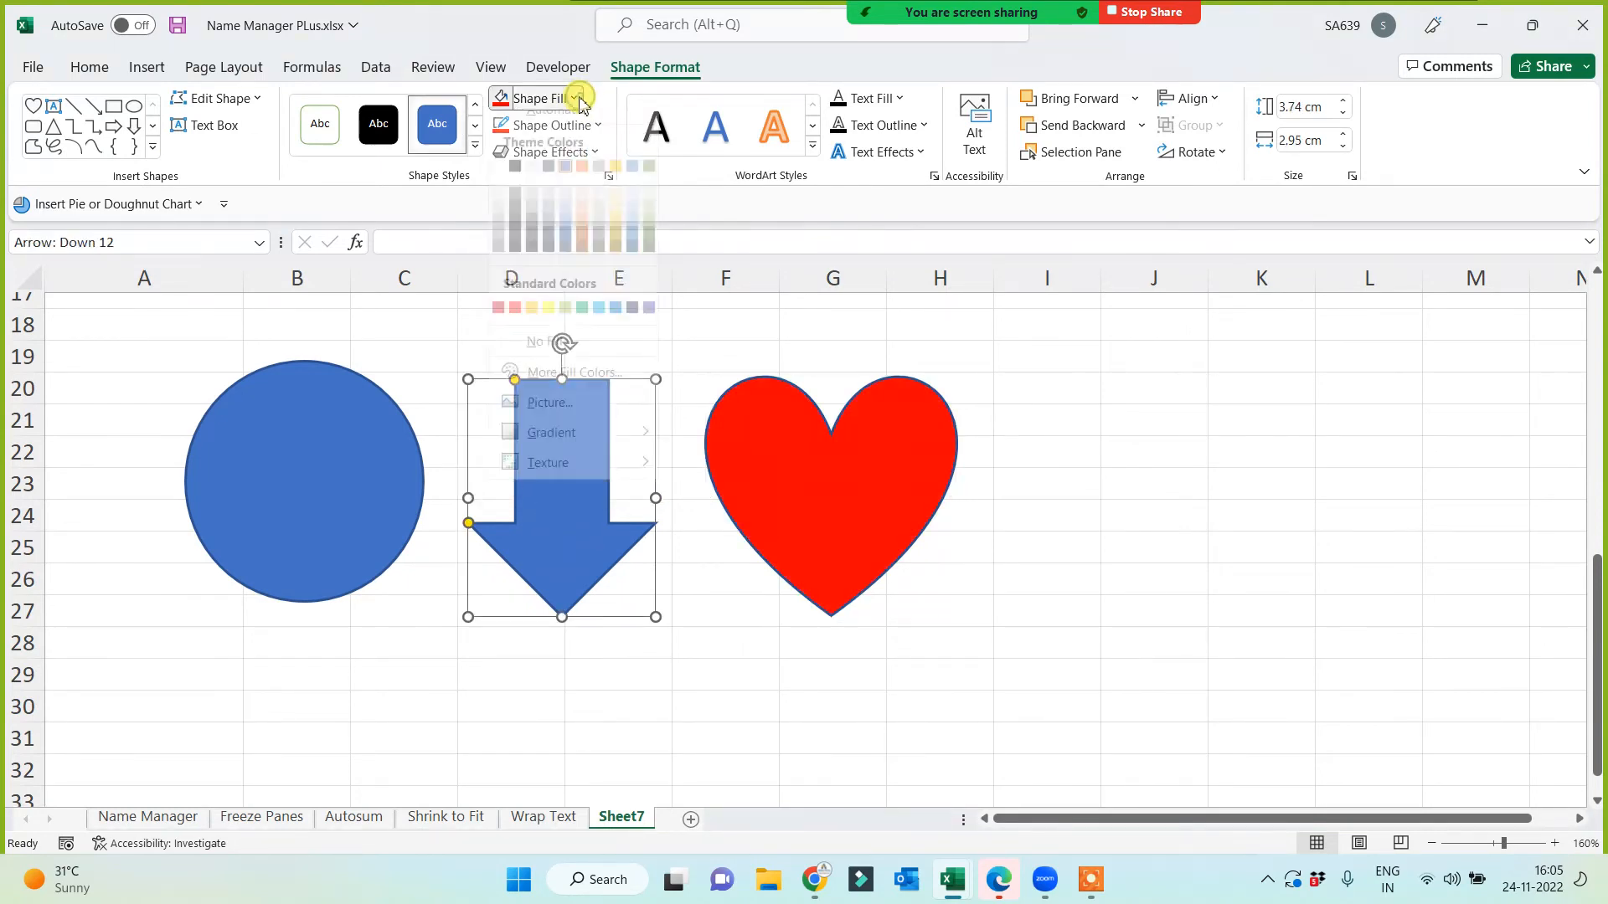
click(515, 185)
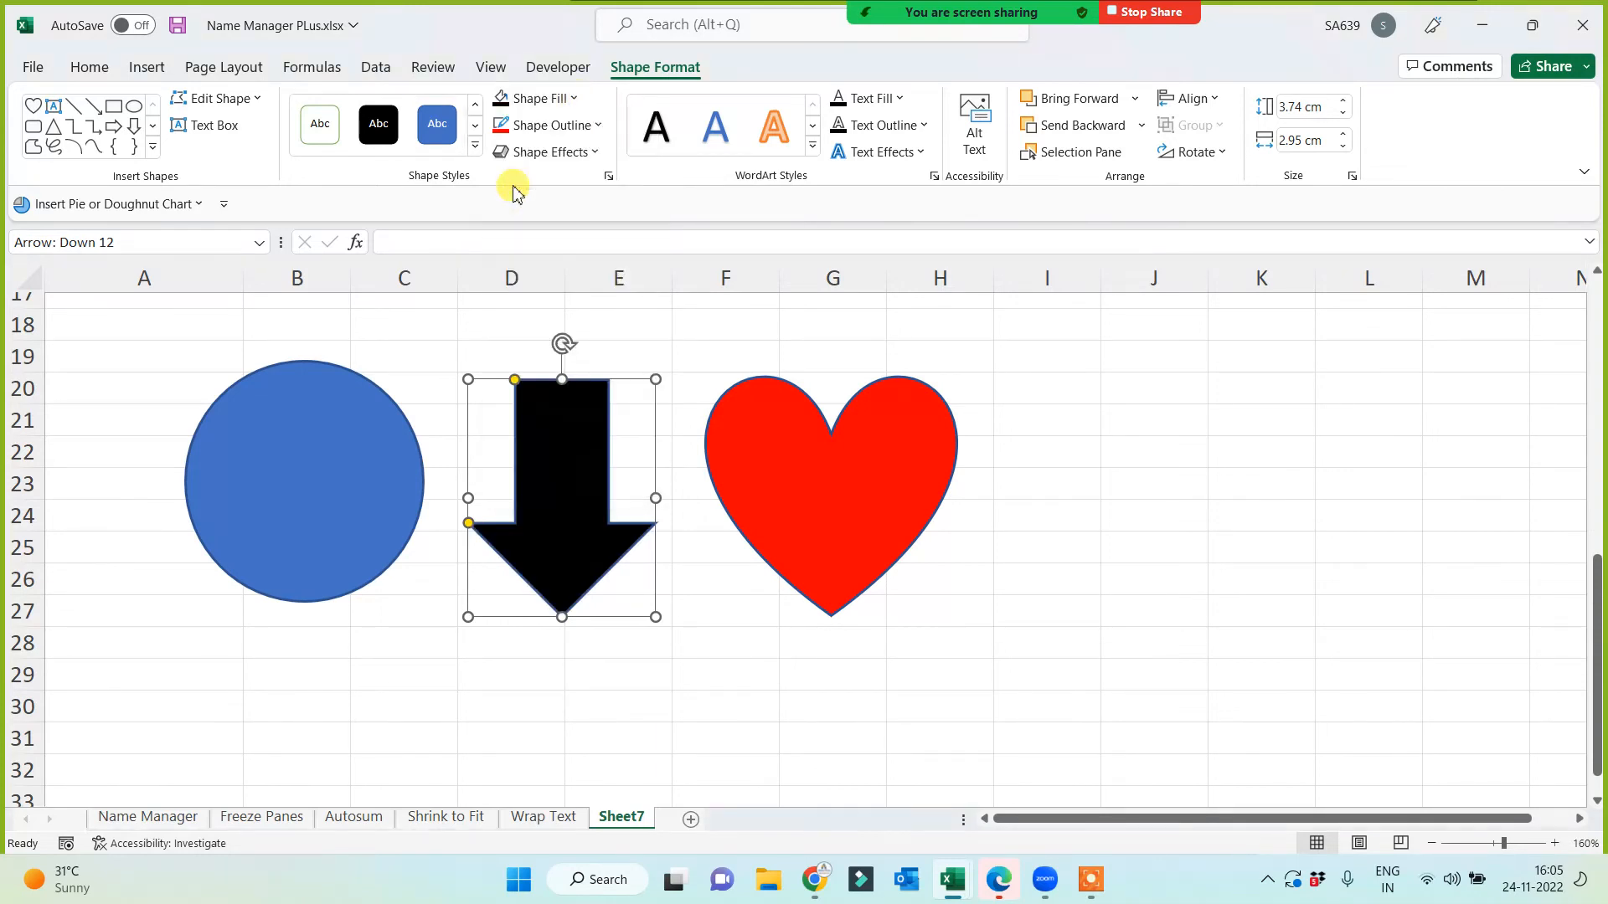
Step: Give the circle a white marble texture, then a light-blue gradient, then choose Picture fill
click(316, 466)
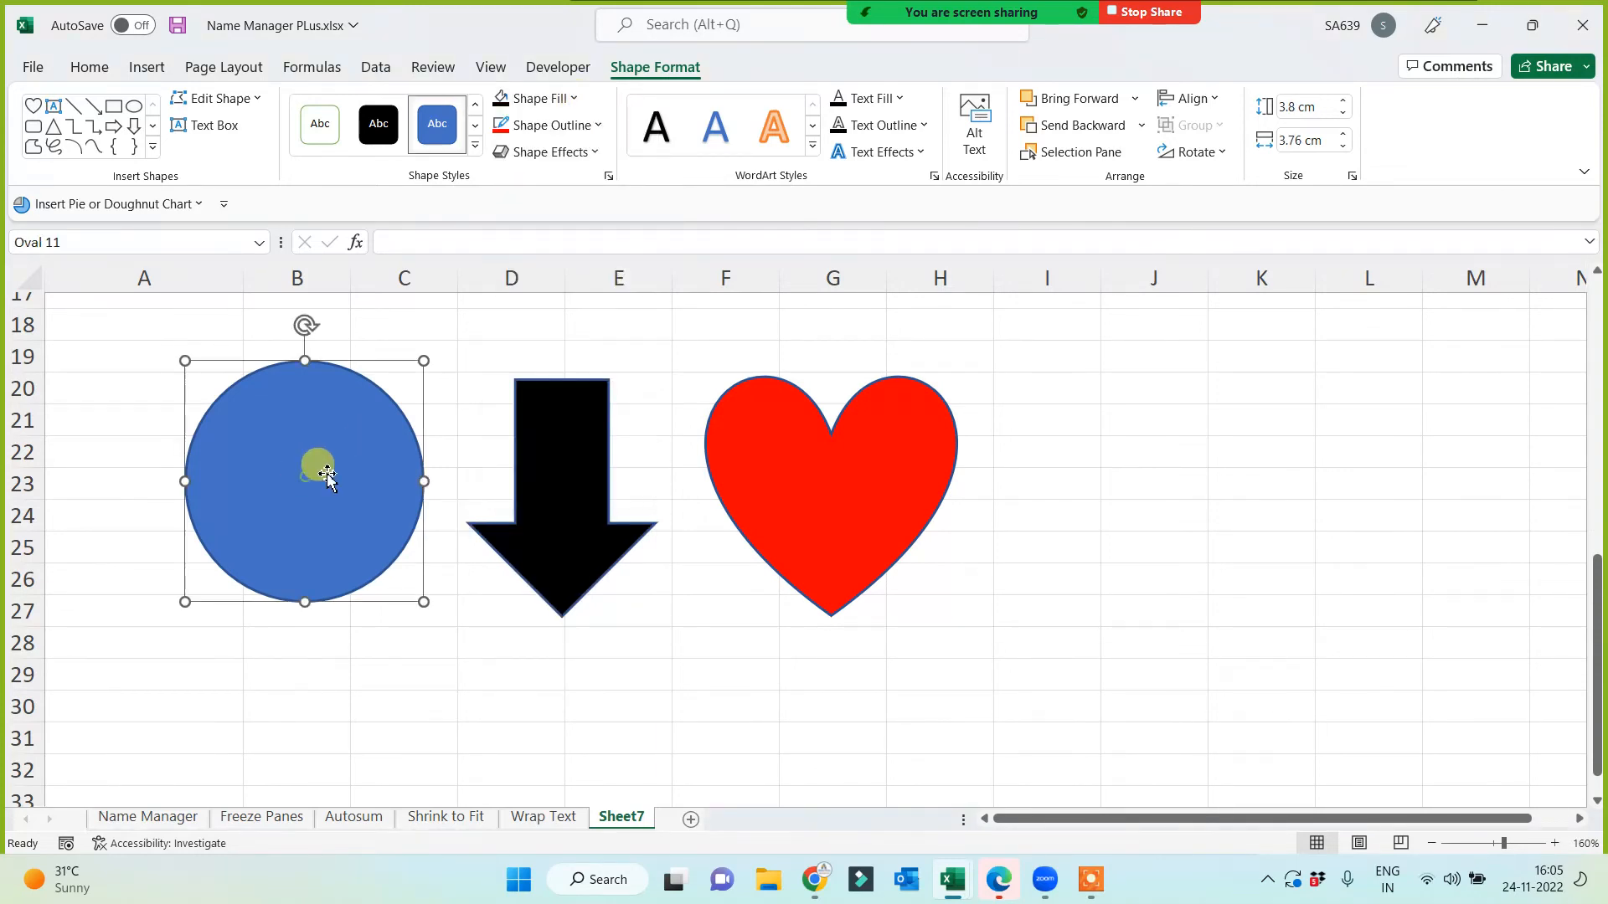
click(579, 98)
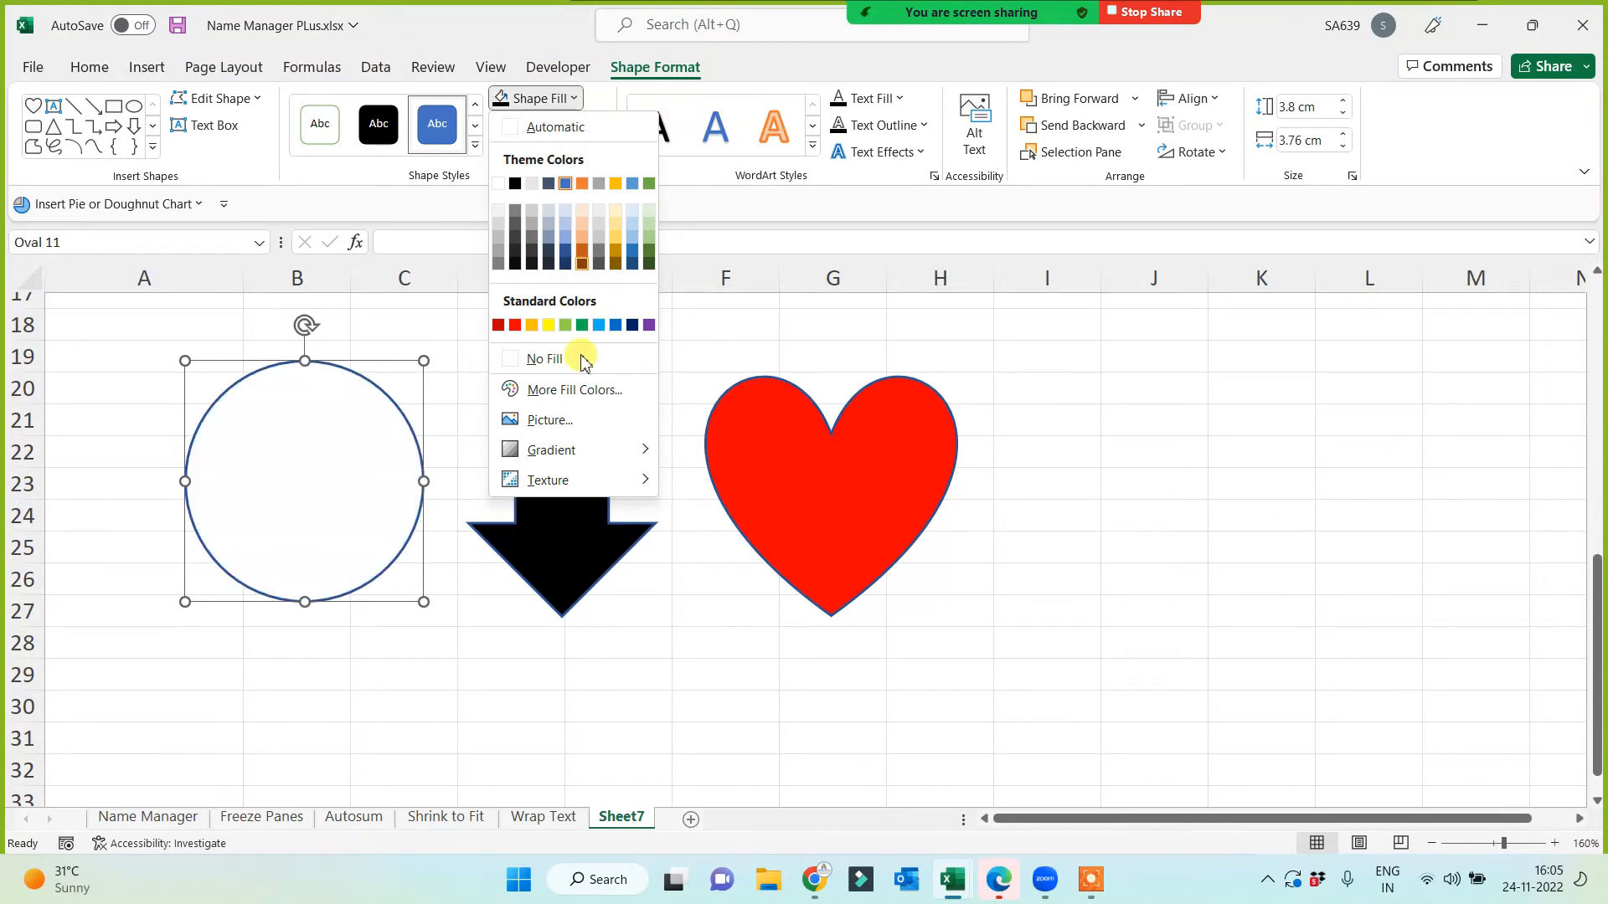
mouse_move(636, 480)
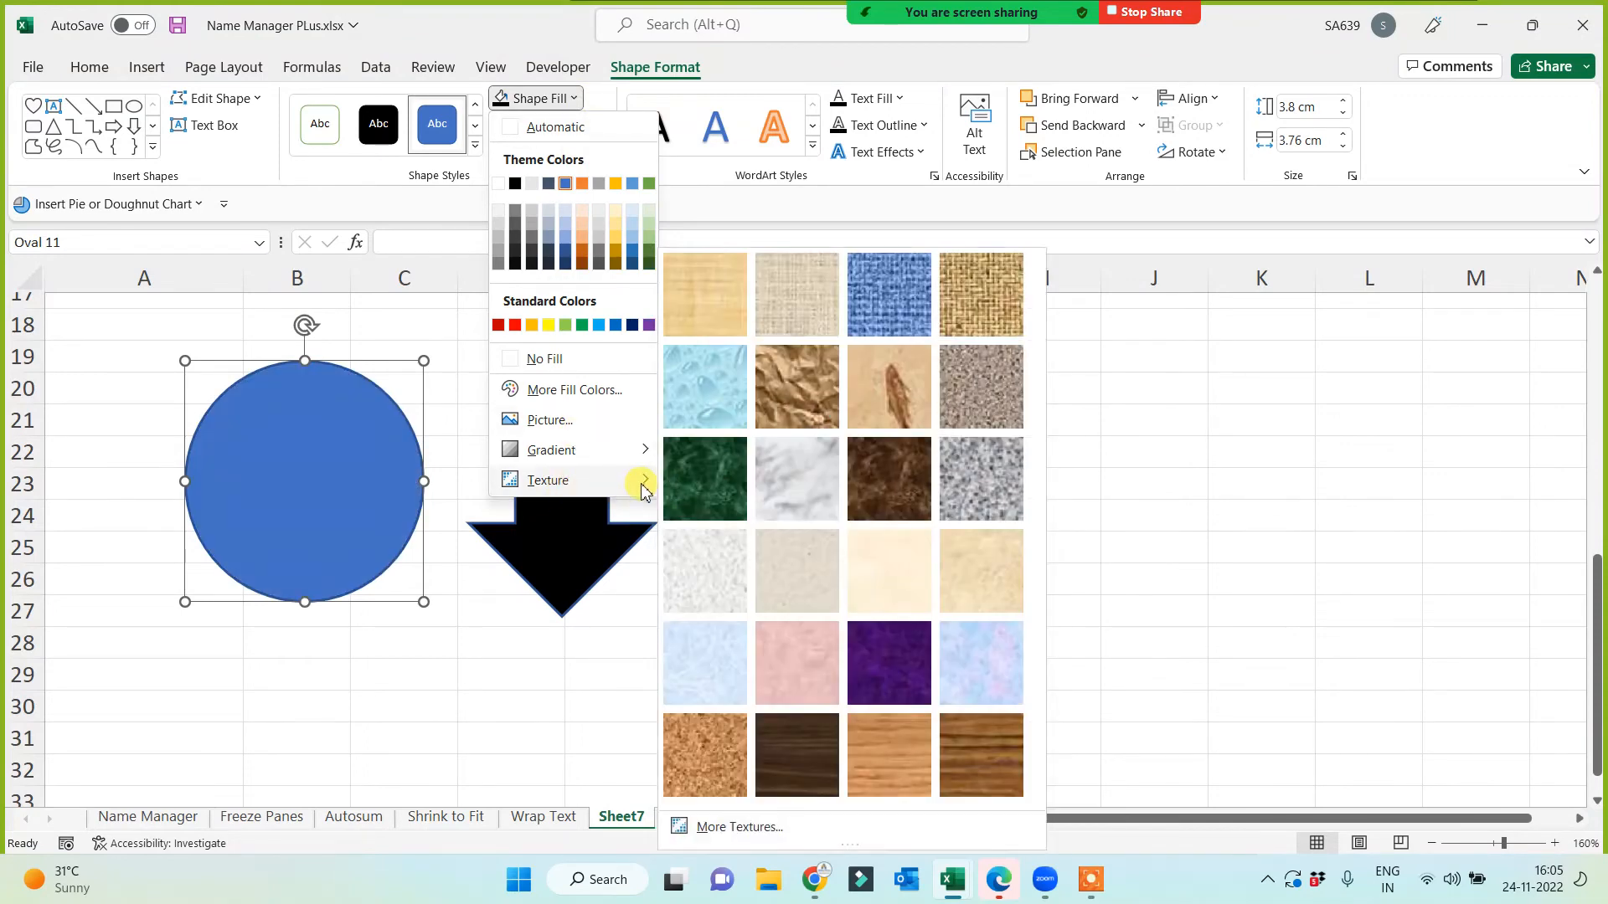
click(791, 484)
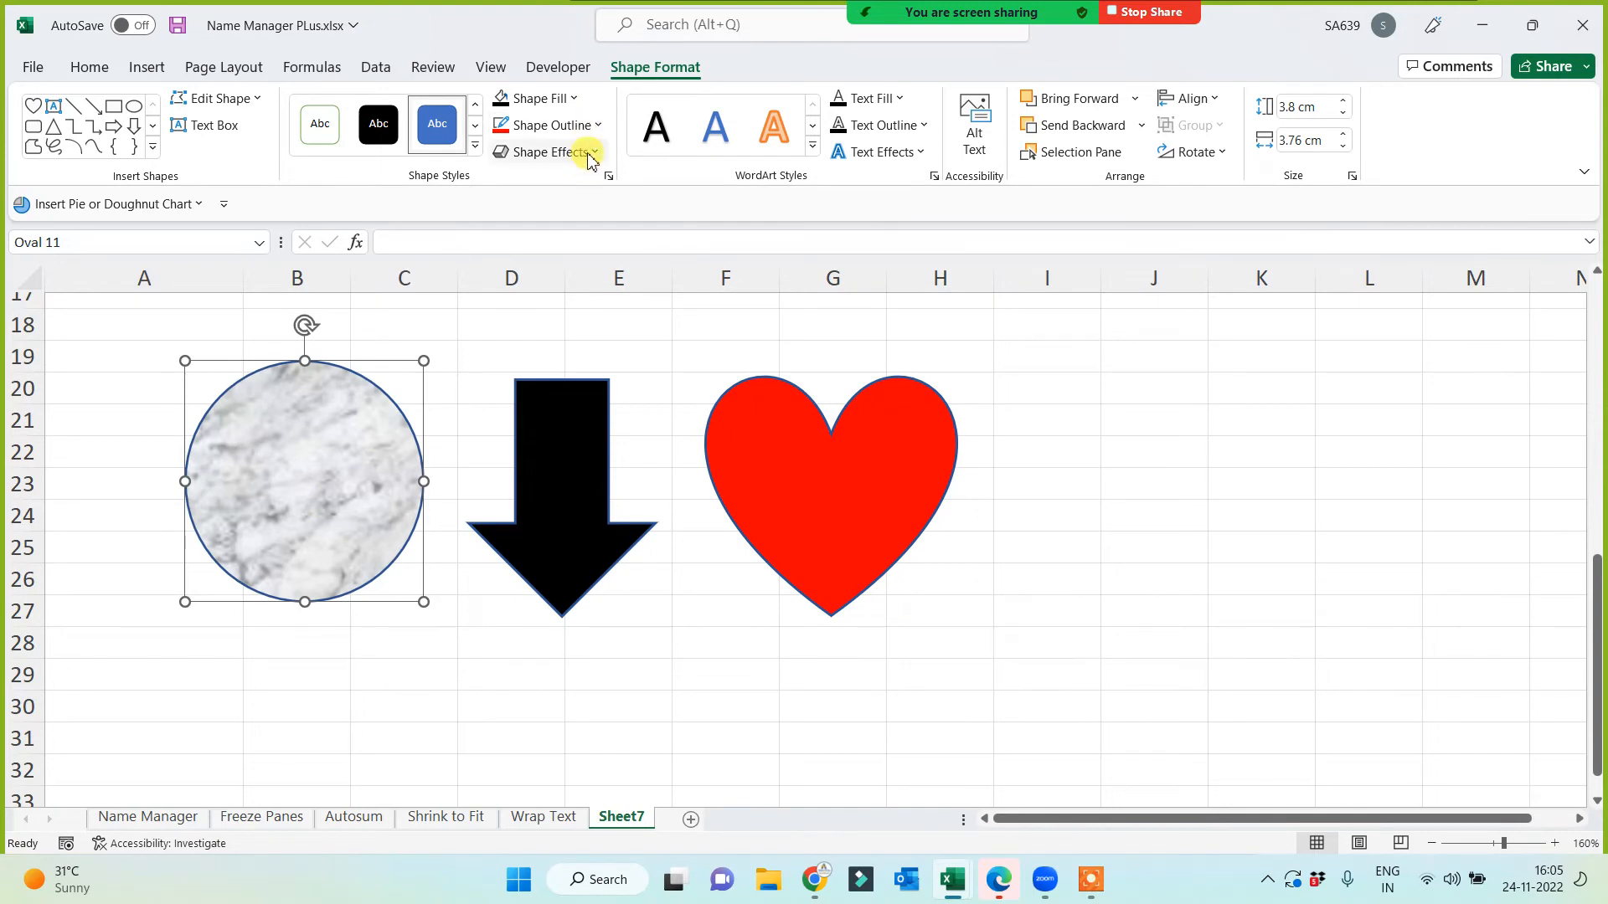
click(563, 99)
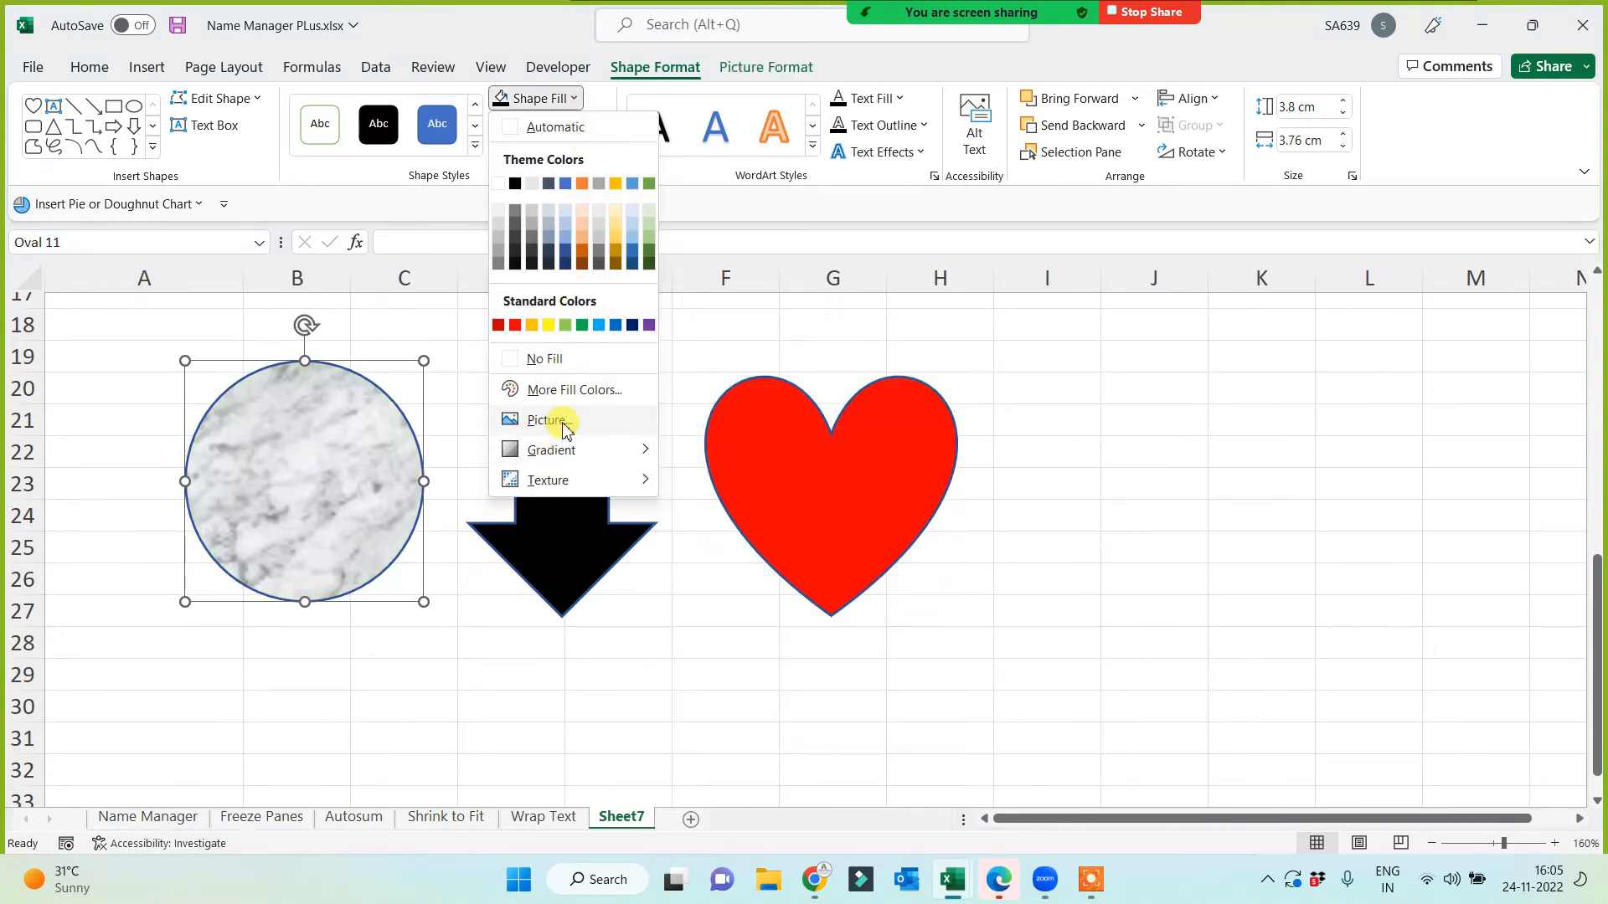
mouse_move(566, 454)
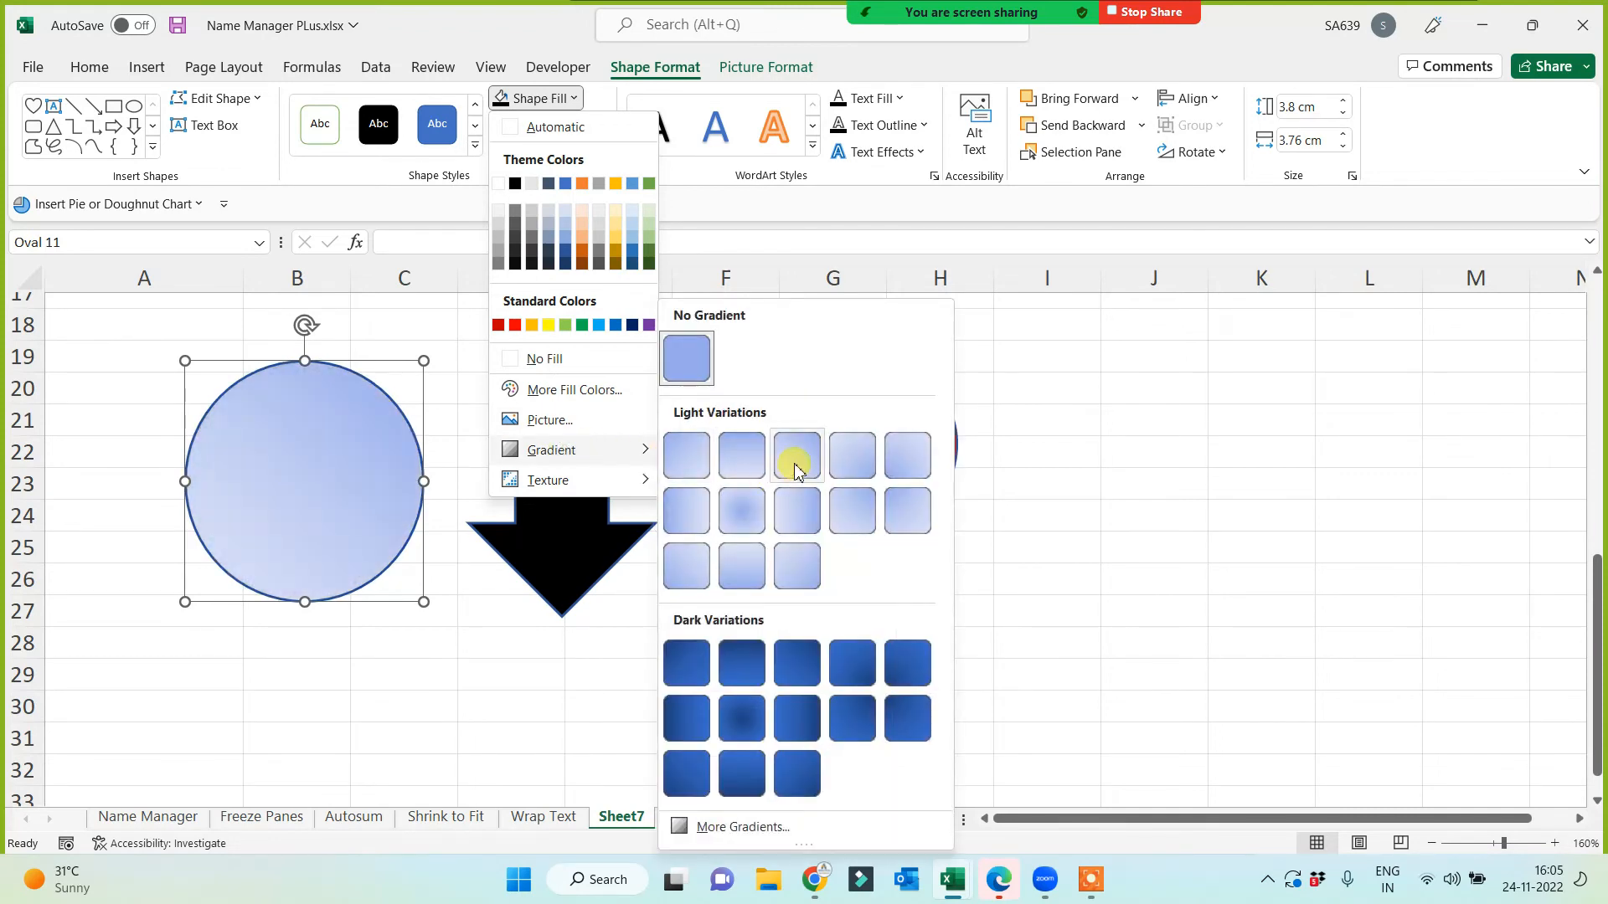
click(786, 466)
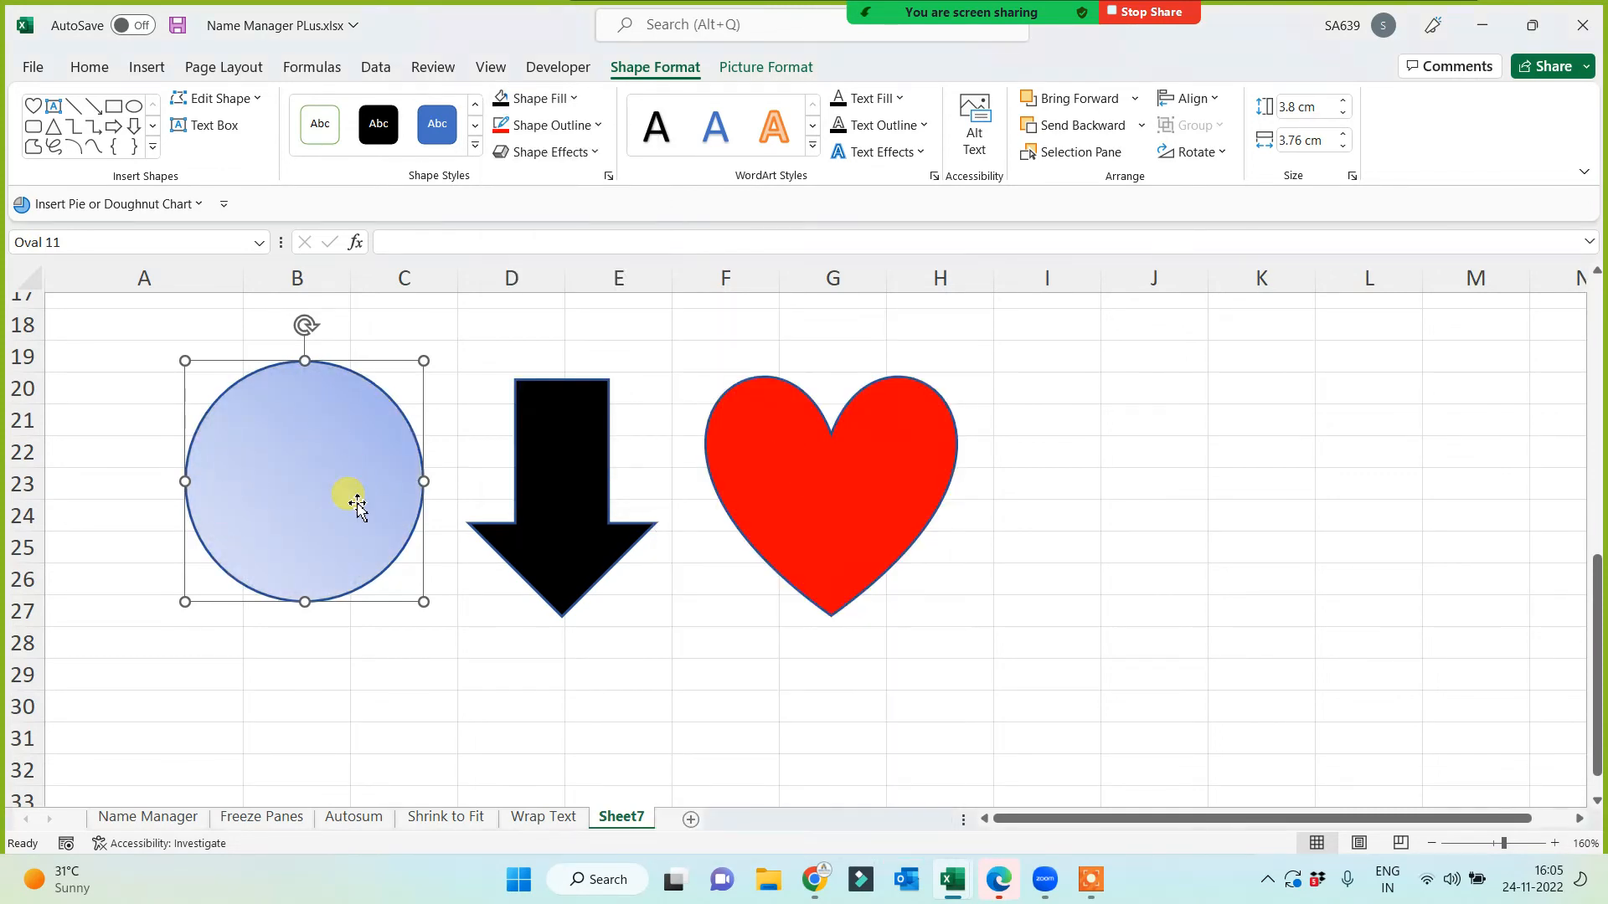
click(576, 99)
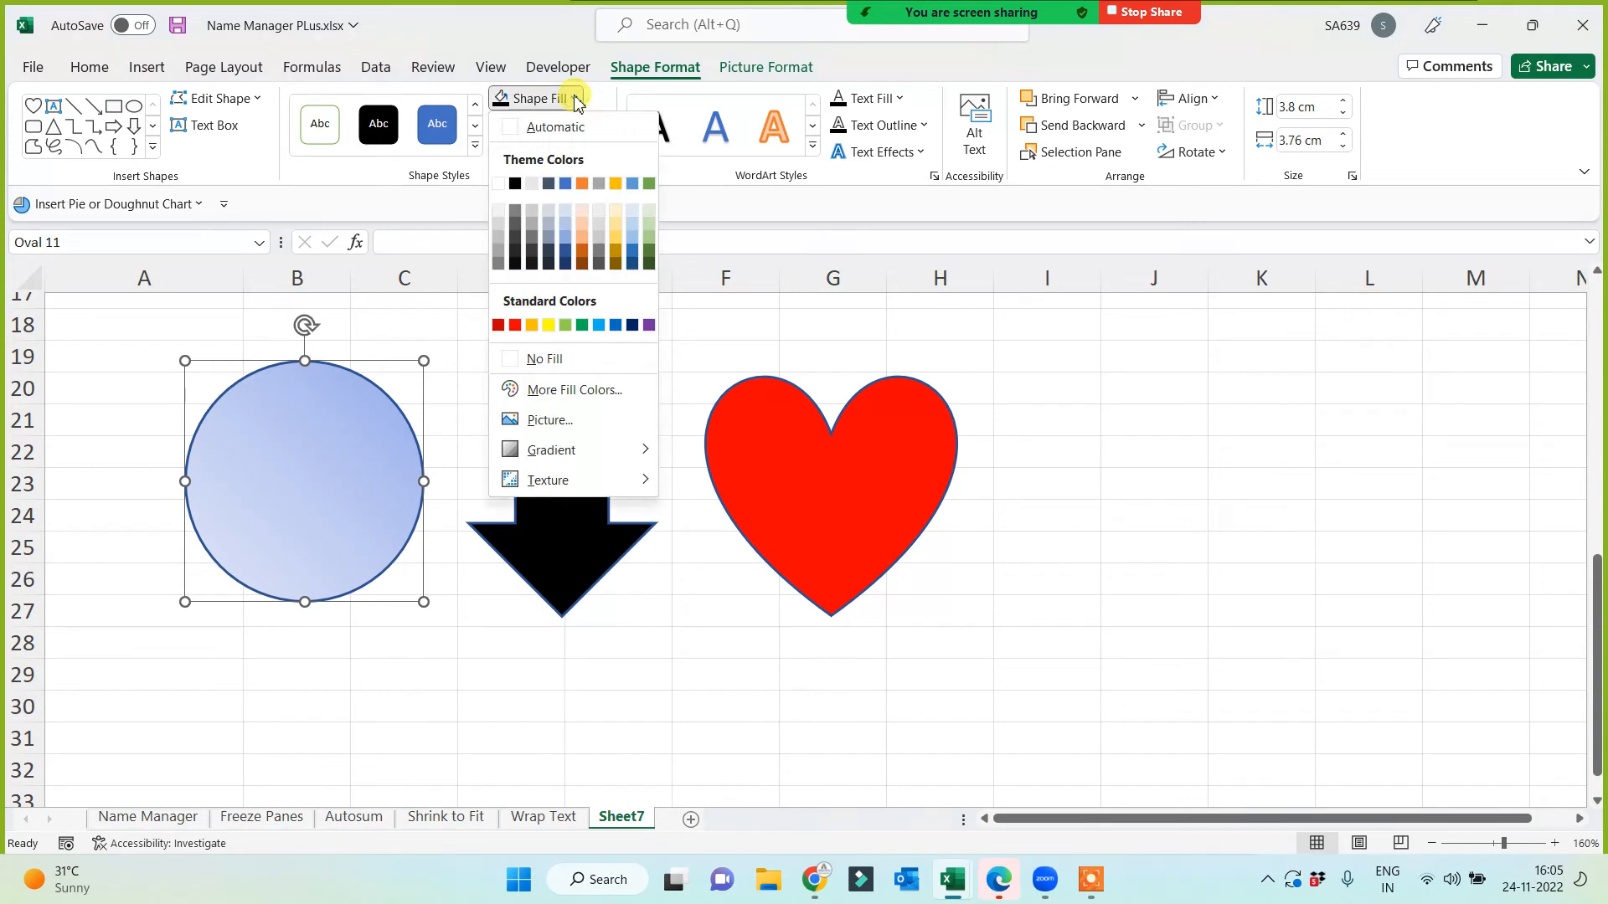
click(556, 419)
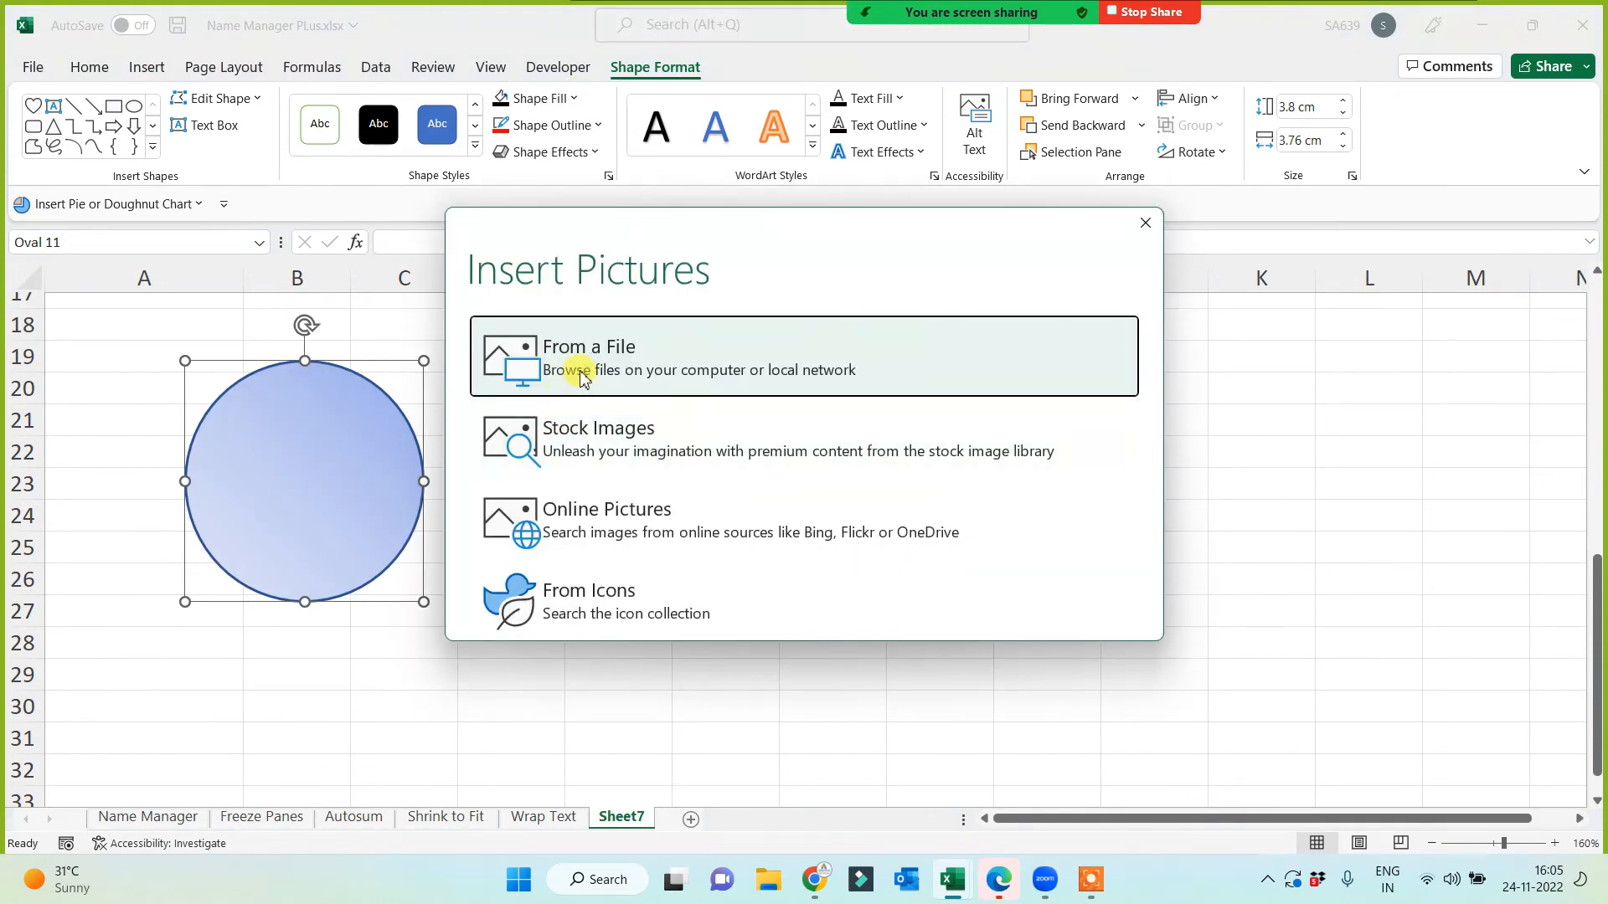
Step: Fill the circle with the WhatsApp photo from Downloads and move it to column I
click(584, 376)
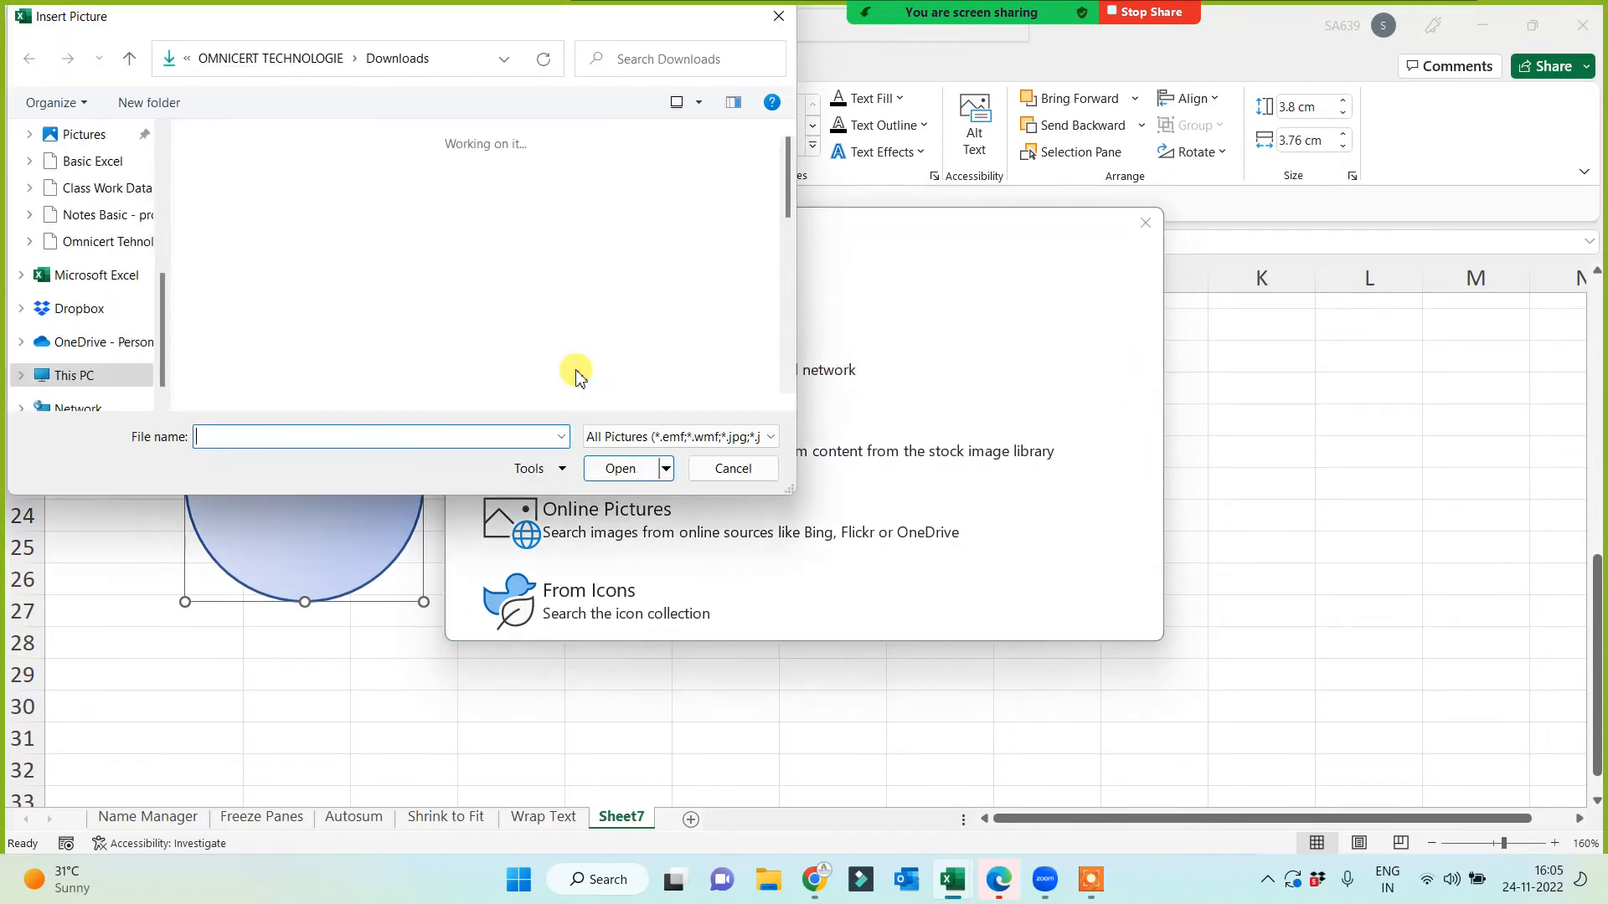
scroll(317, 319, down, 10)
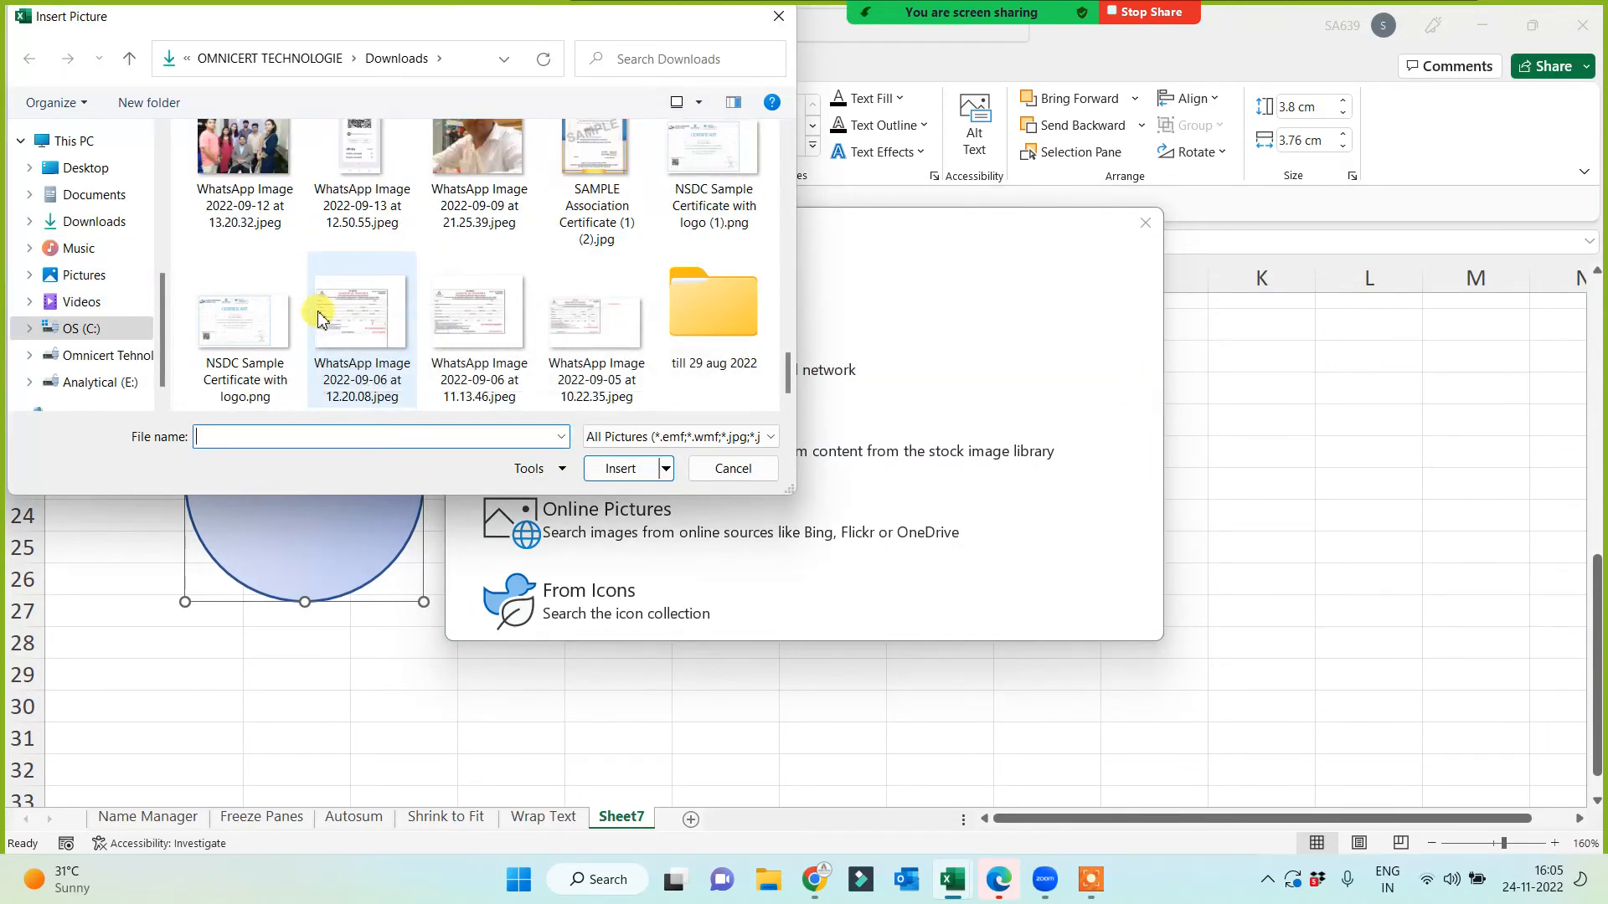
scroll(427, 317, up, 2)
click(488, 339)
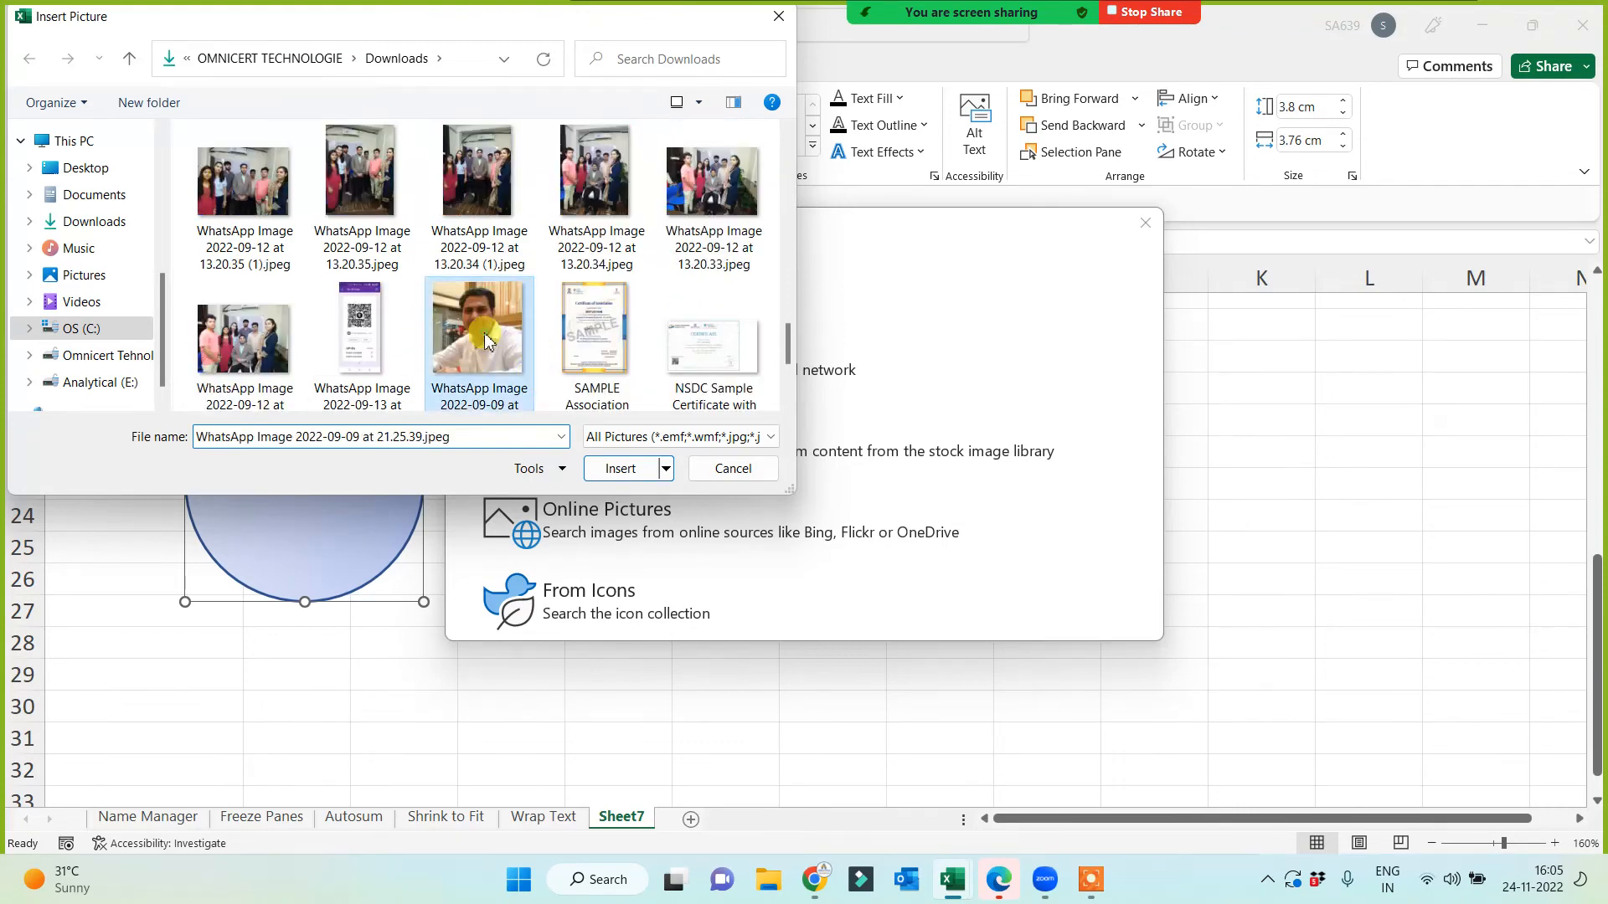
click(626, 471)
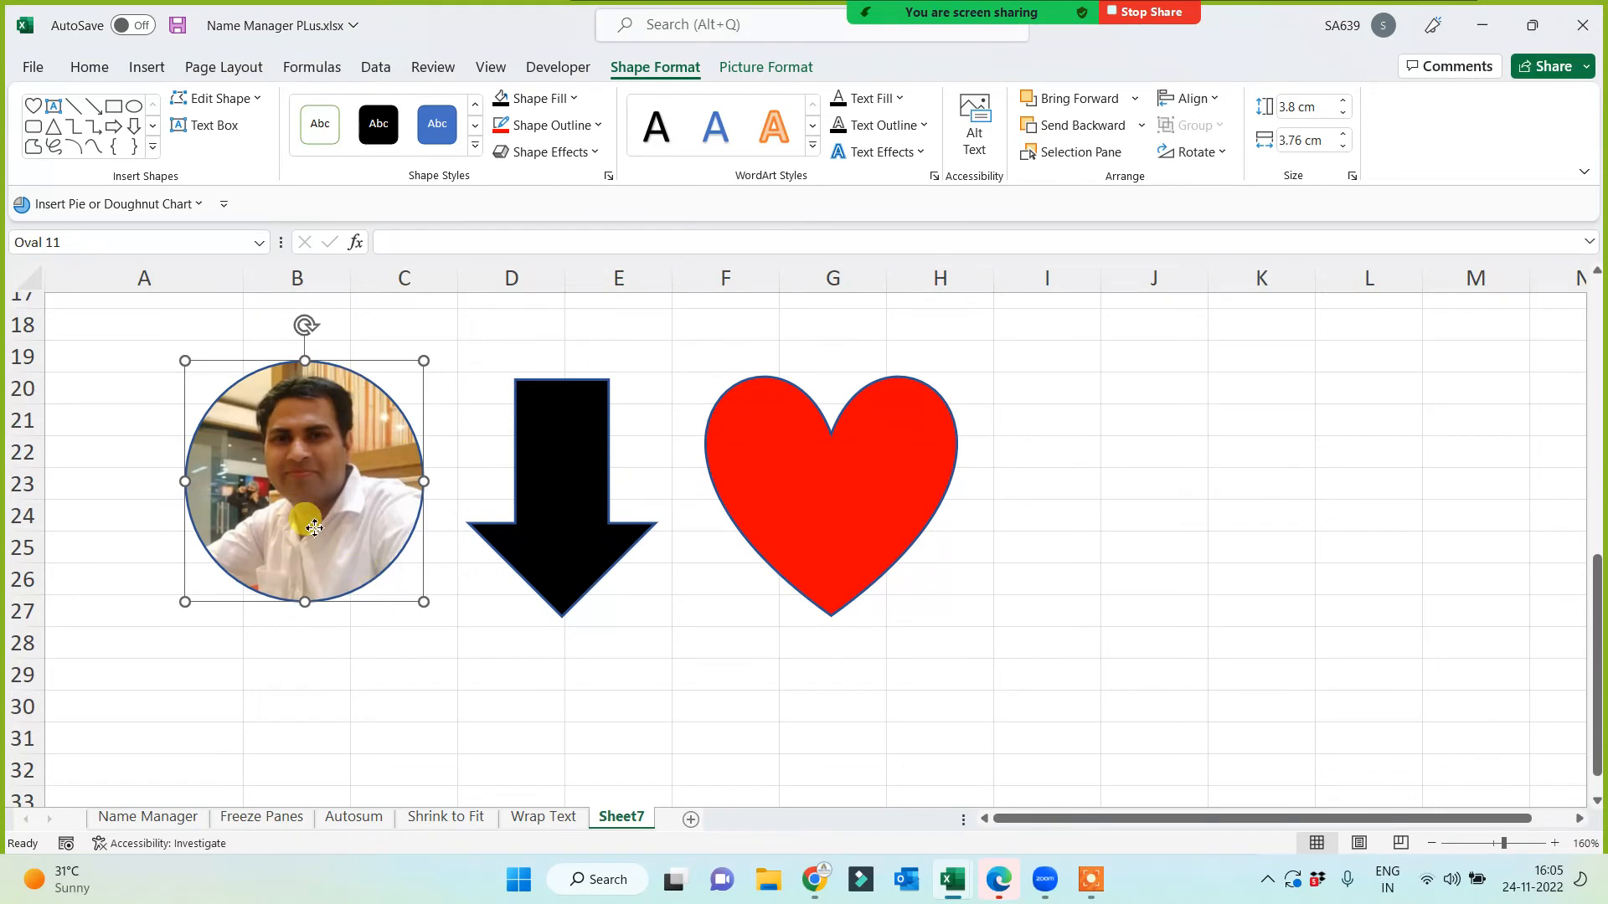
drag(314, 527, 1119, 534)
click(1007, 651)
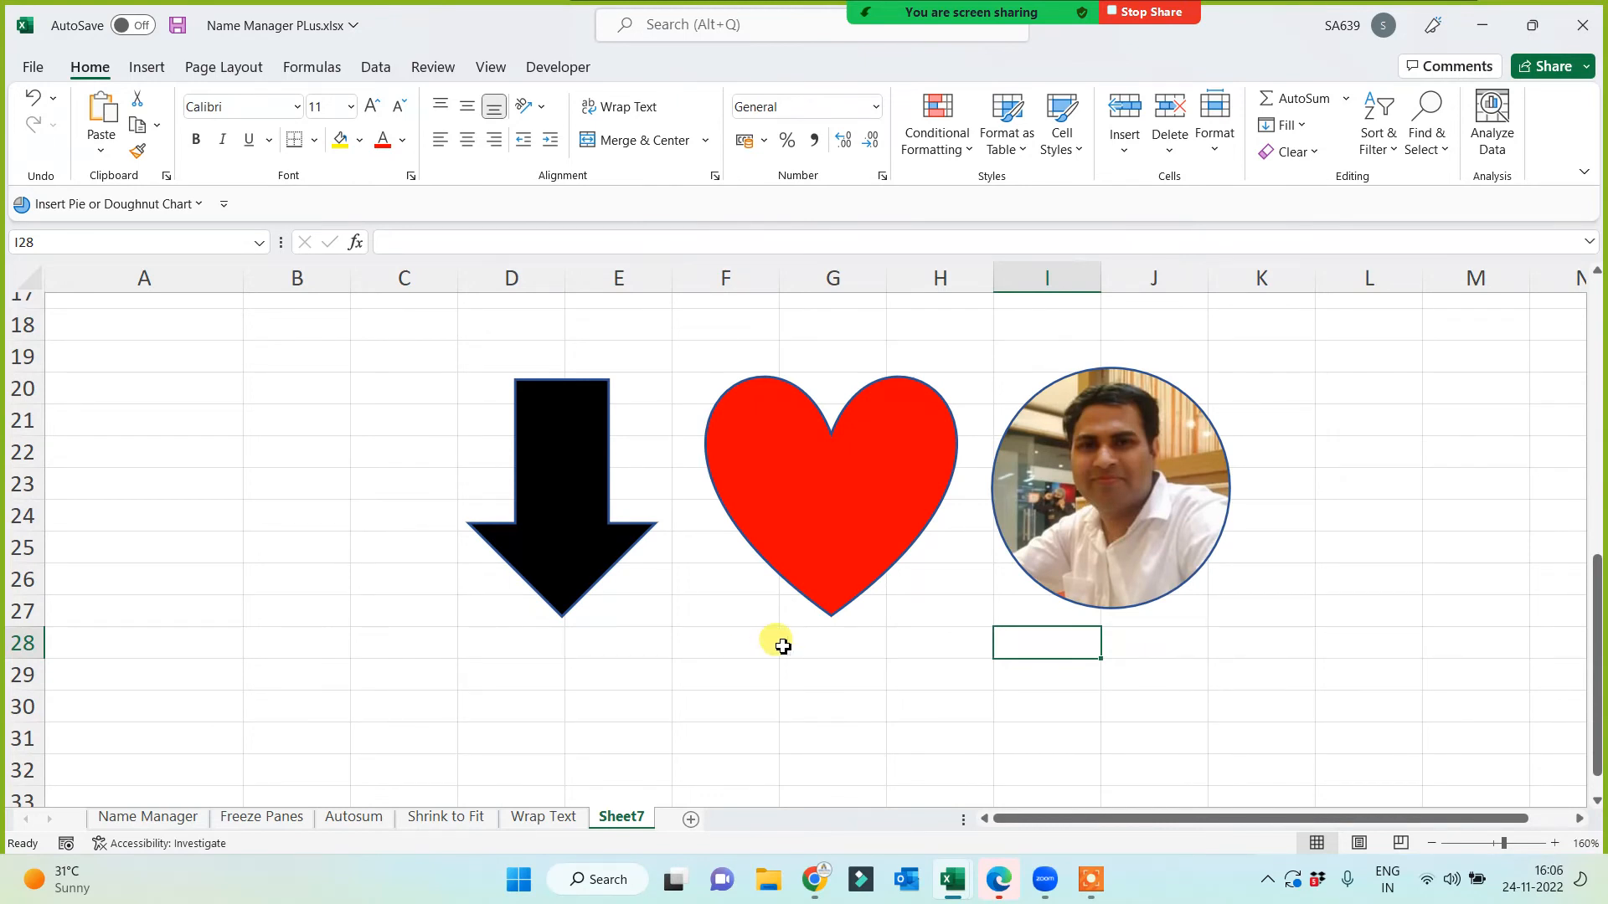
Step: Rotate the heart and the photo circle clockwise
click(802, 500)
drag(829, 331, 912, 358)
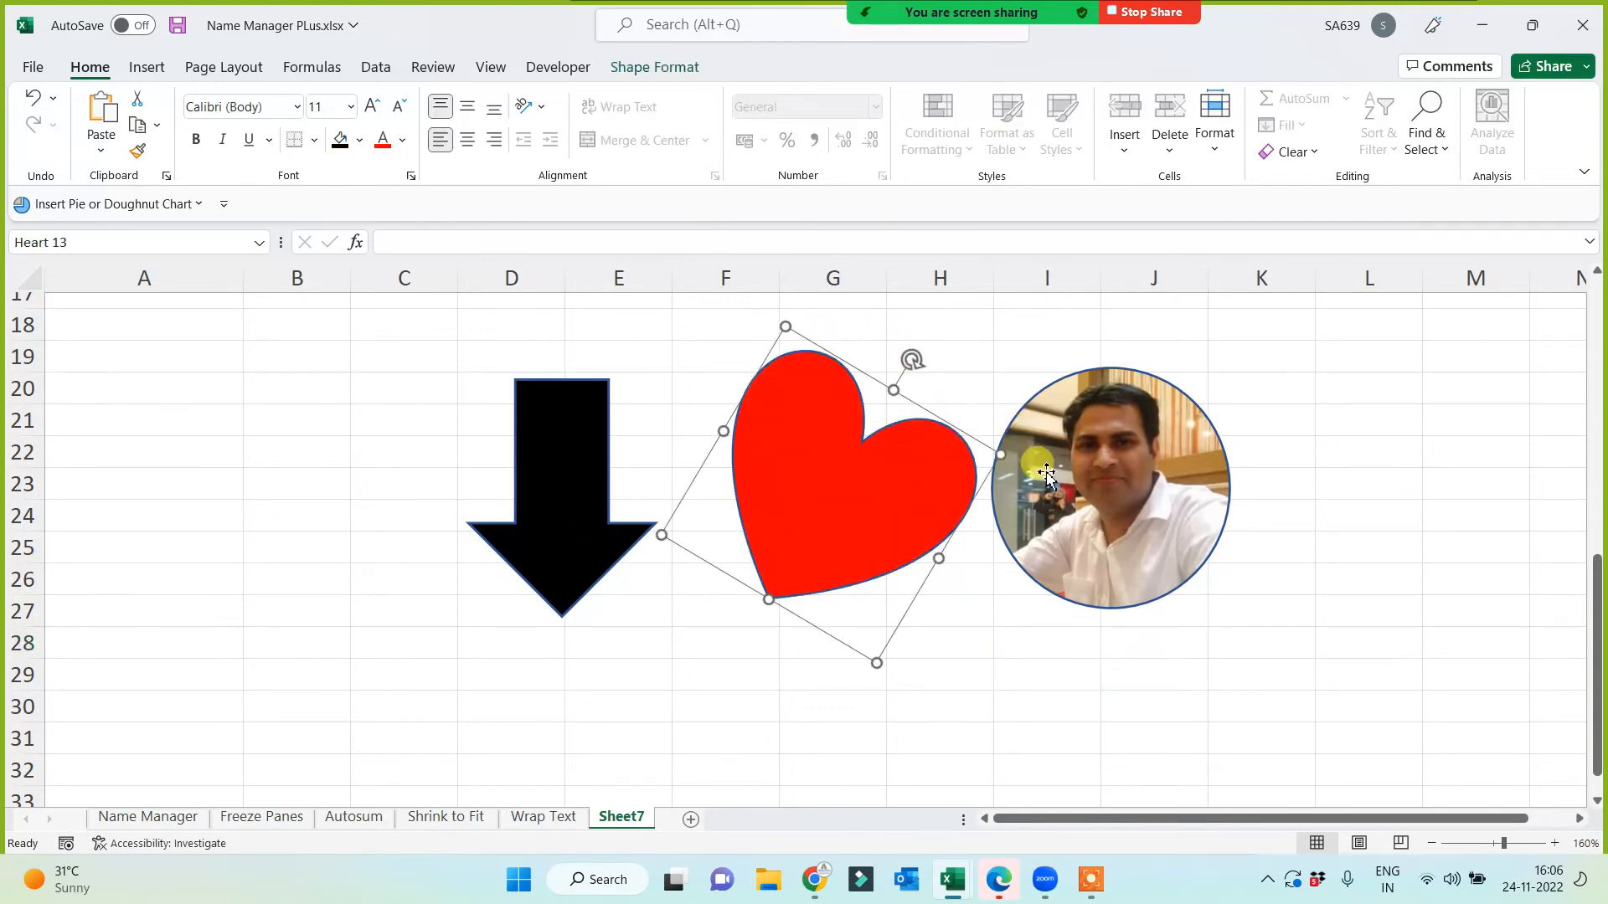
click(1057, 475)
drag(1118, 343, 1181, 348)
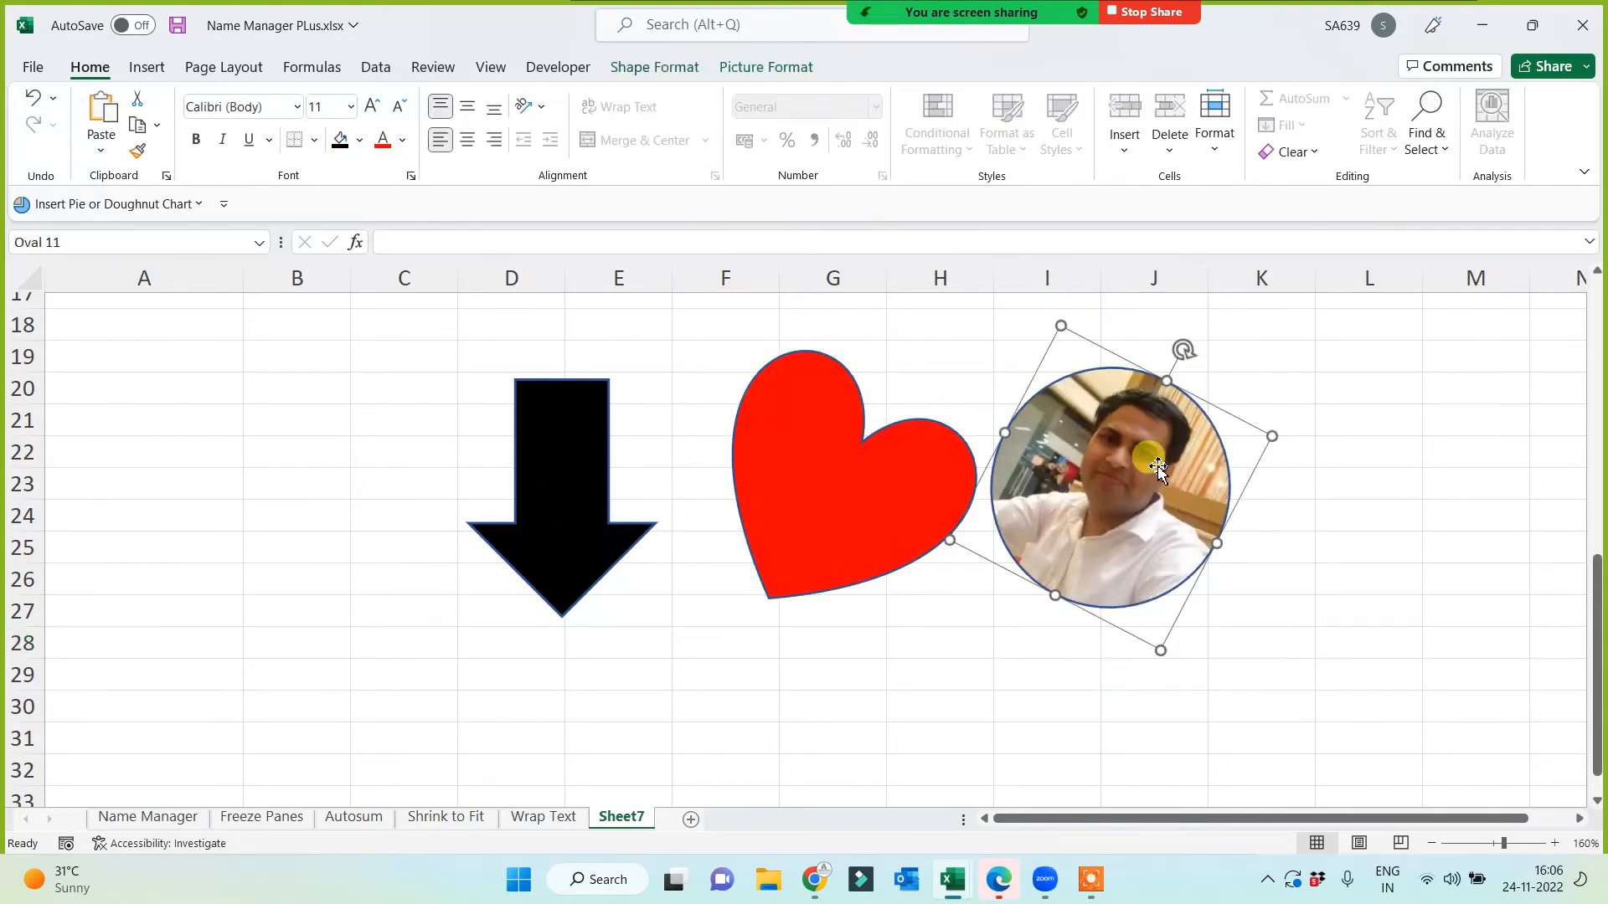
click(958, 669)
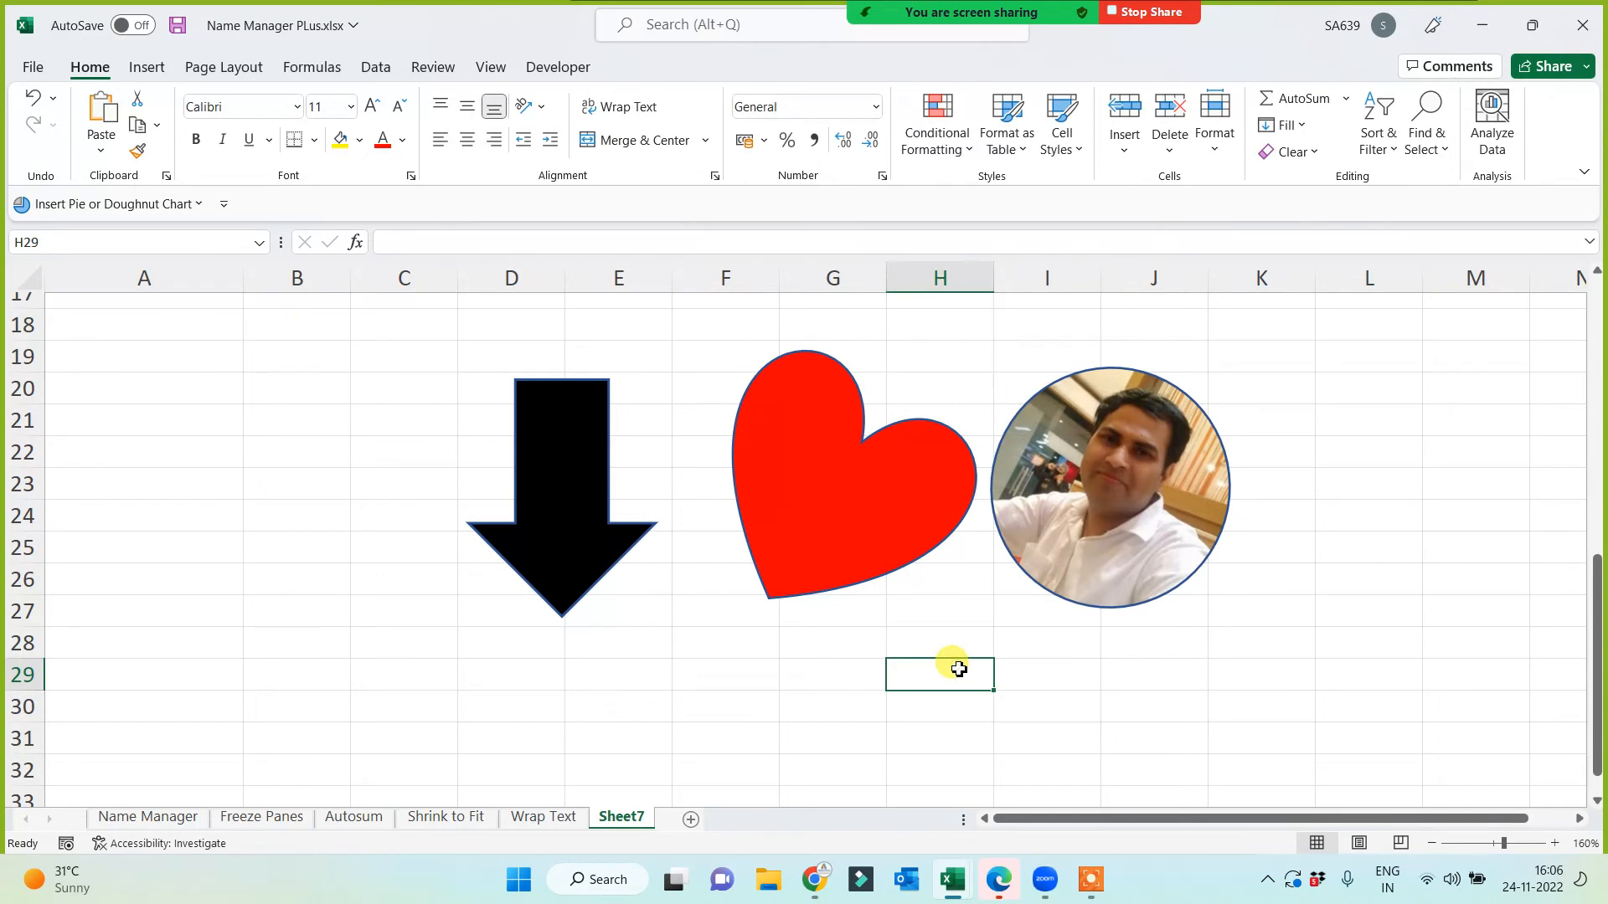
Step: Tilt the black arrow to point down-right and widen its shaft
click(616, 479)
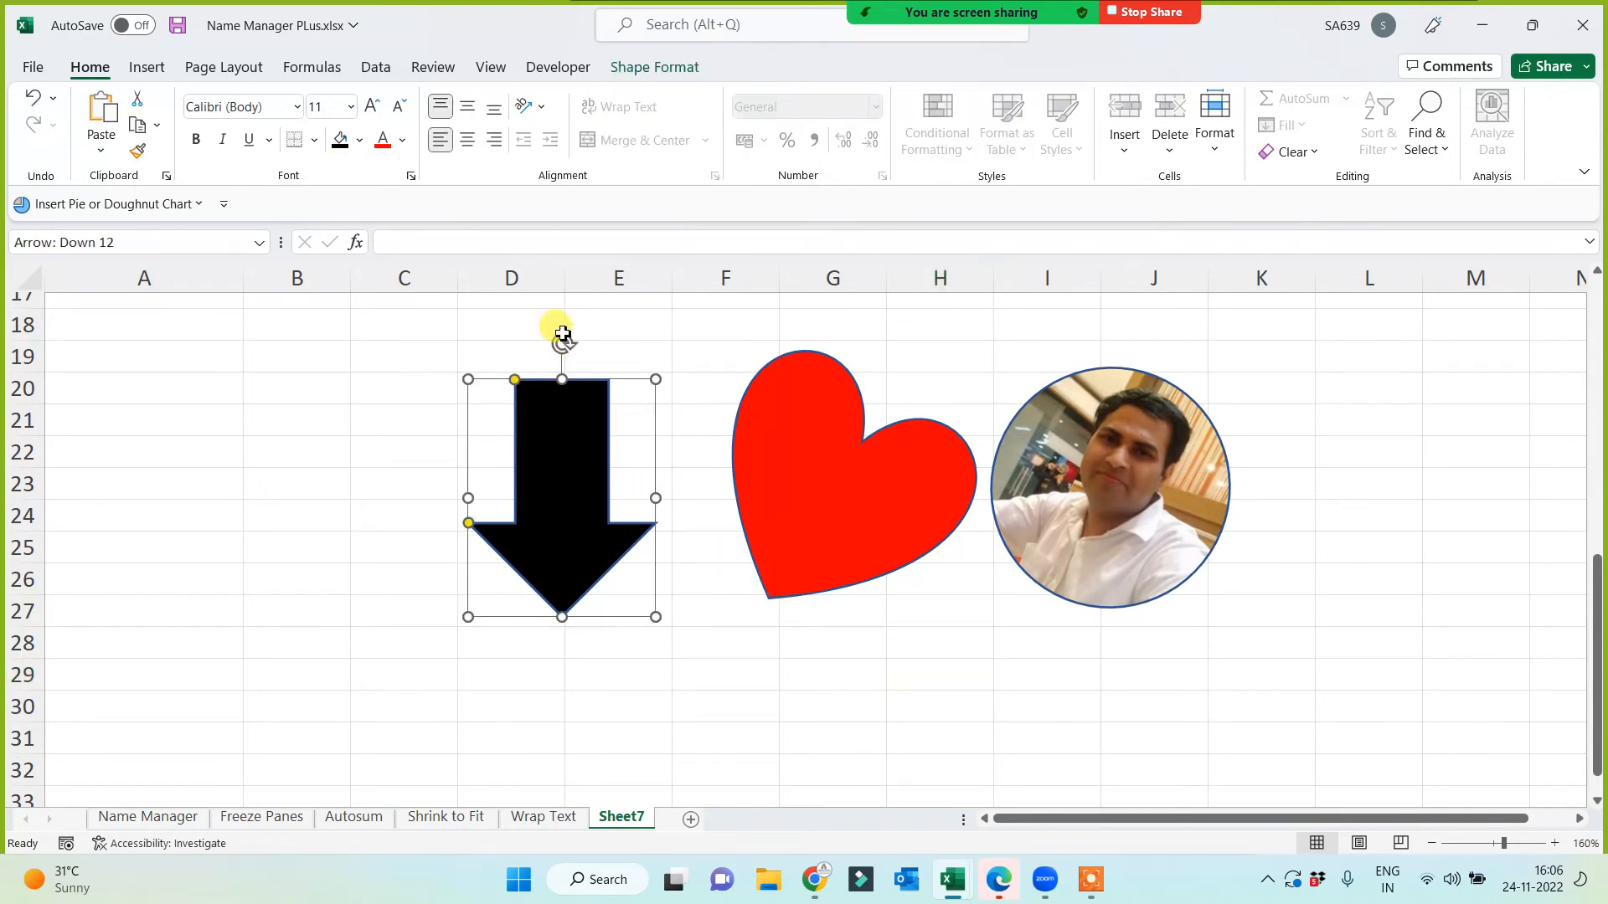
click(562, 333)
click(564, 430)
drag(552, 341, 513, 346)
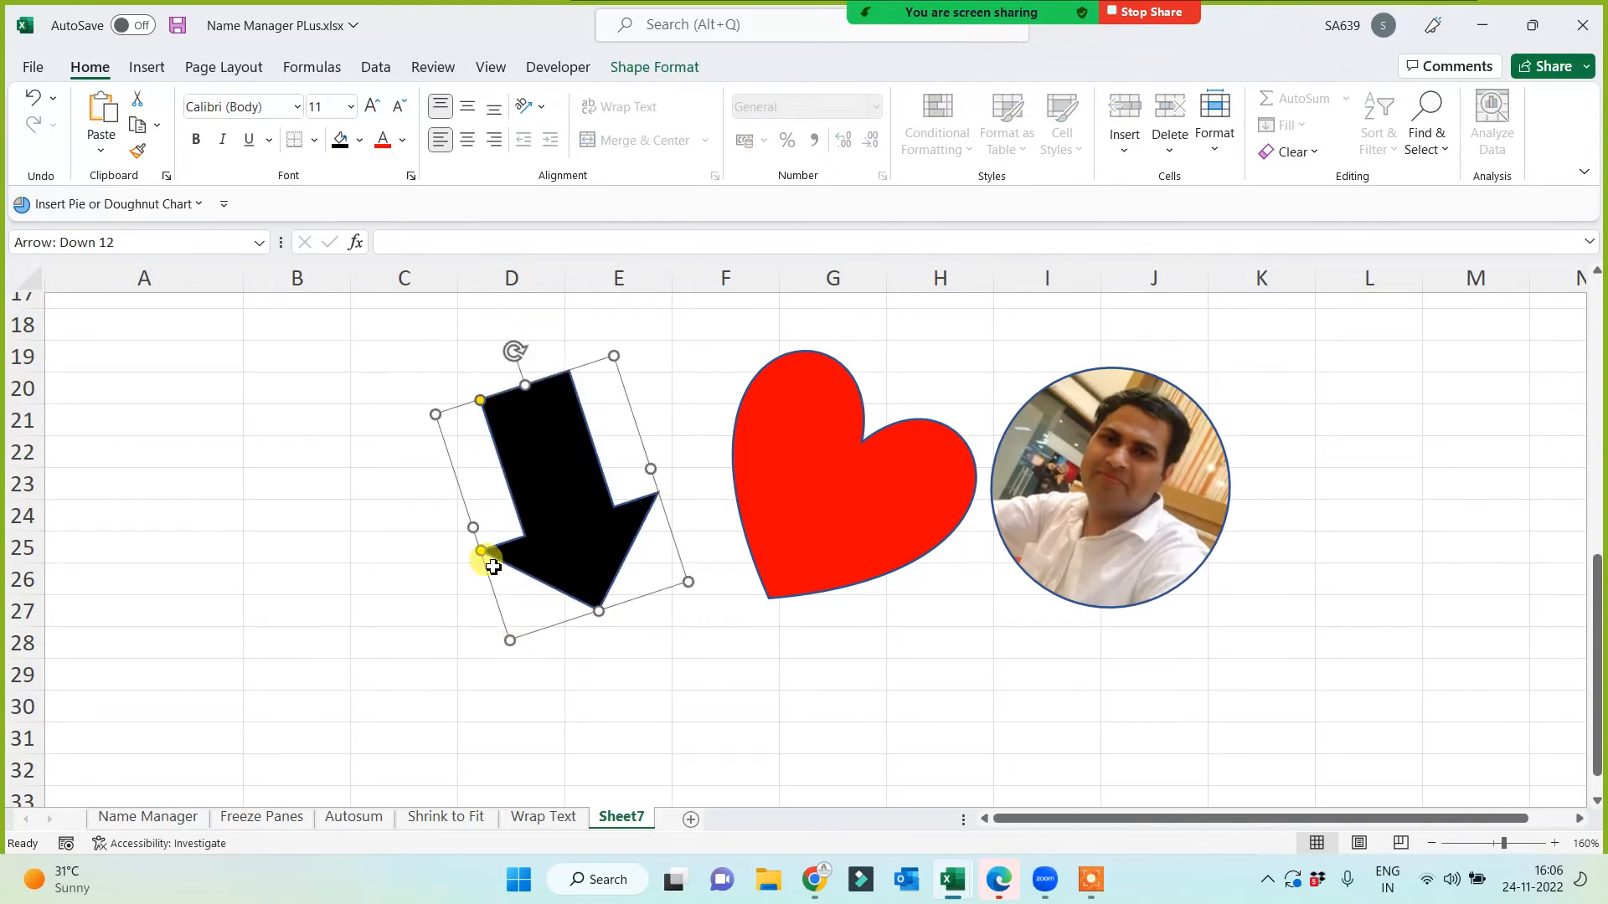
mouse_move(482, 555)
mouse_down()
mouse_move(506, 578)
mouse_move(467, 520)
mouse_move(484, 553)
mouse_up()
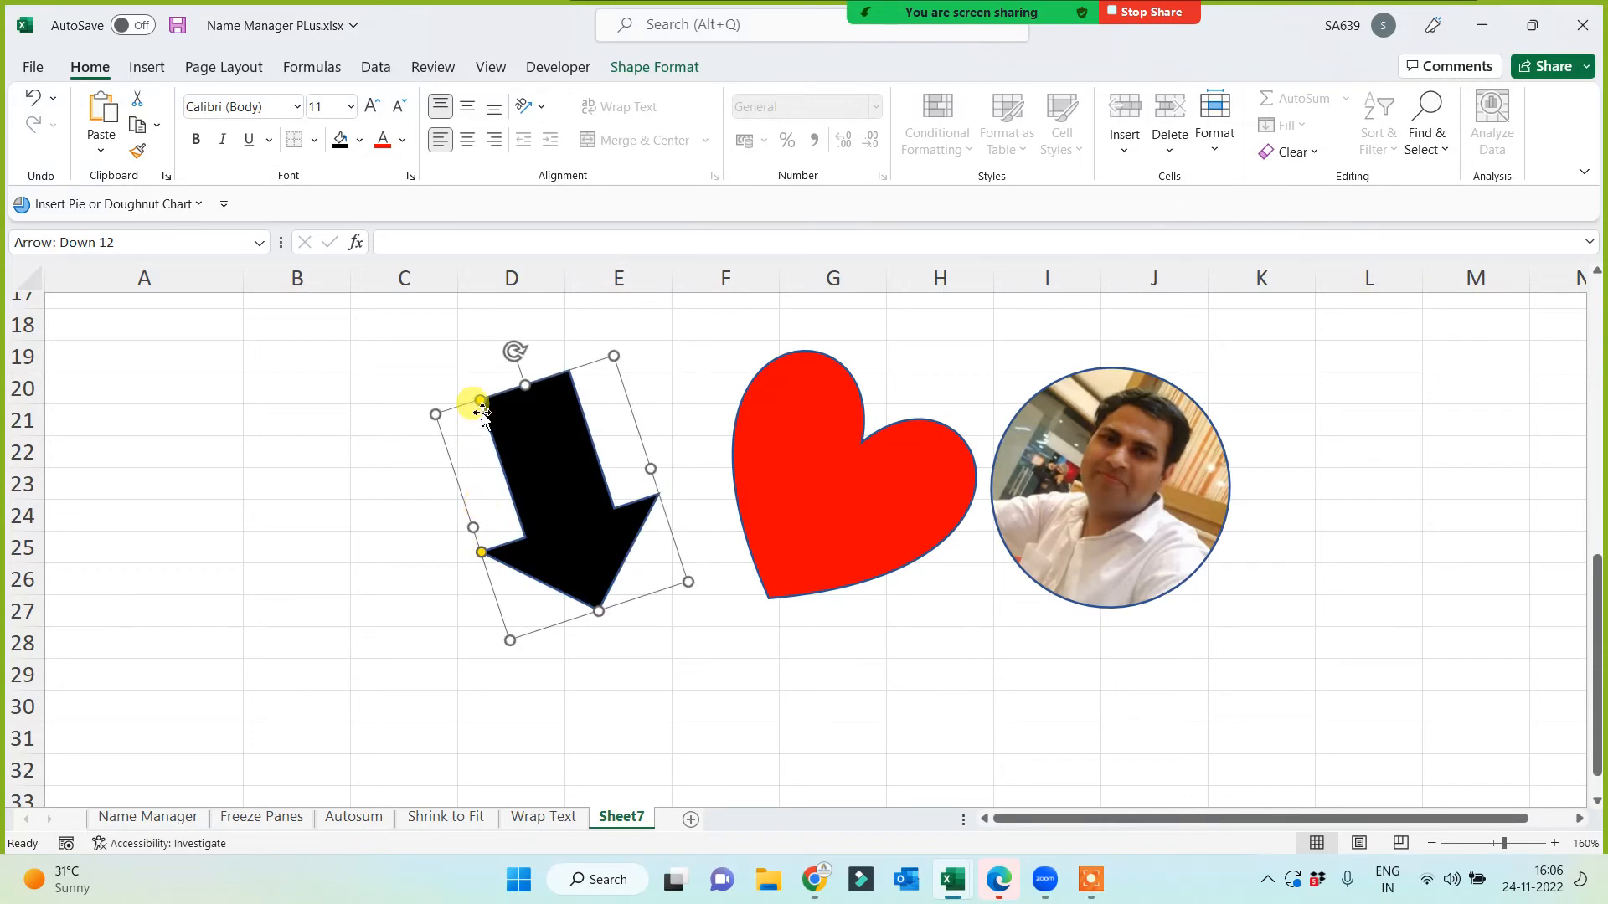
mouse_move(480, 405)
mouse_down()
mouse_move(491, 418)
mouse_move(467, 399)
mouse_move(488, 424)
mouse_move(464, 410)
mouse_up()
Step: Move the red heart up and to the left
click(854, 520)
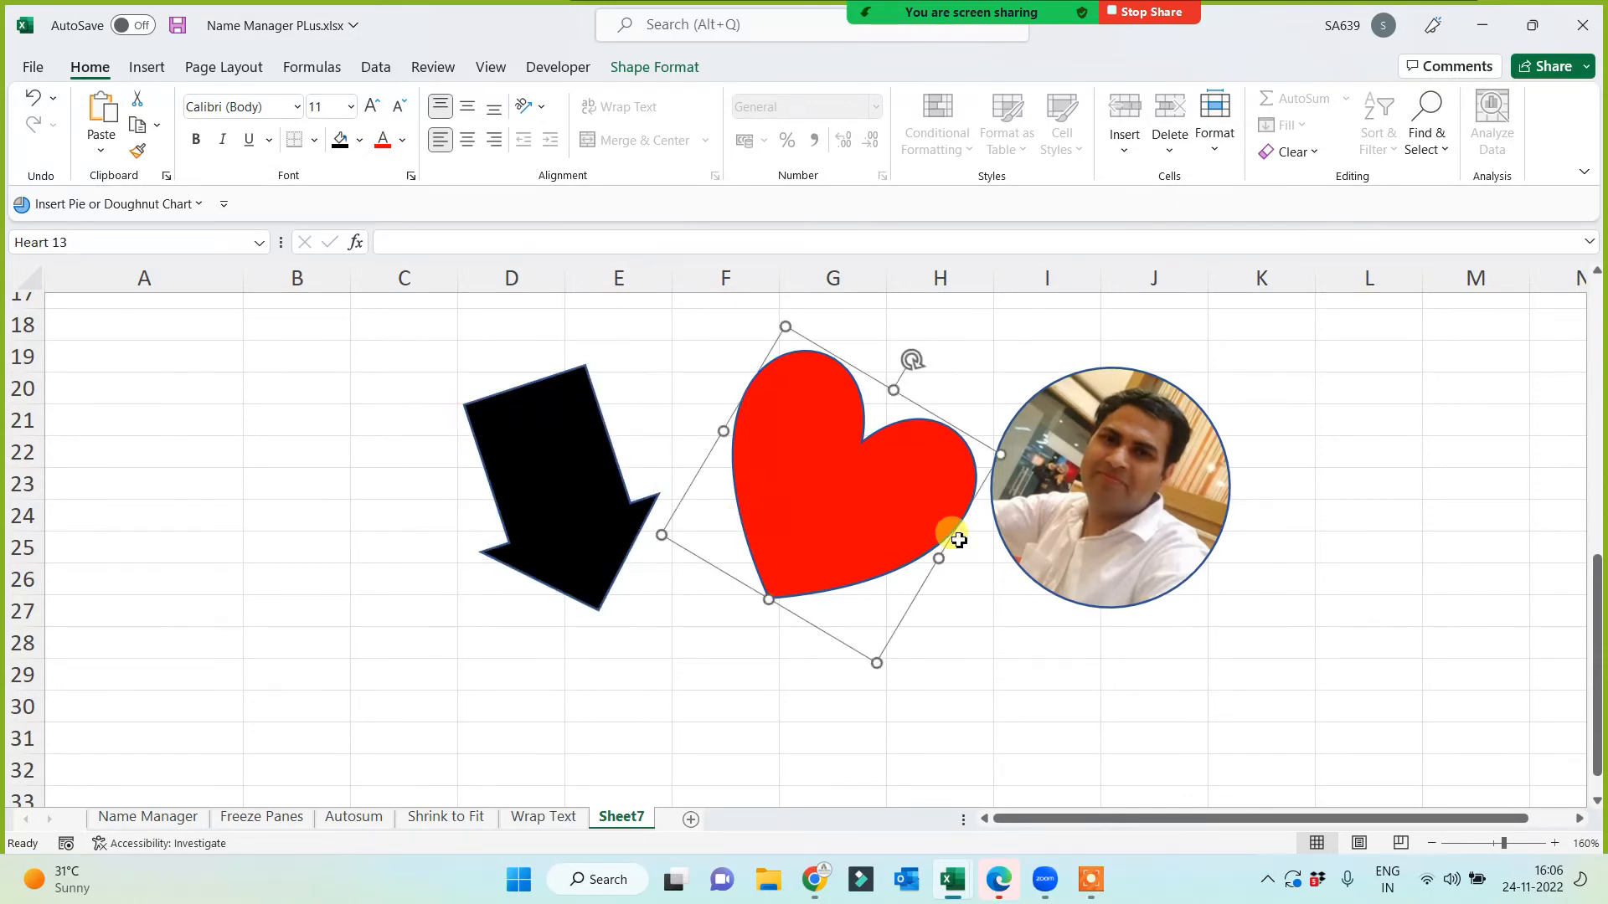
drag(804, 469, 762, 423)
click(1111, 485)
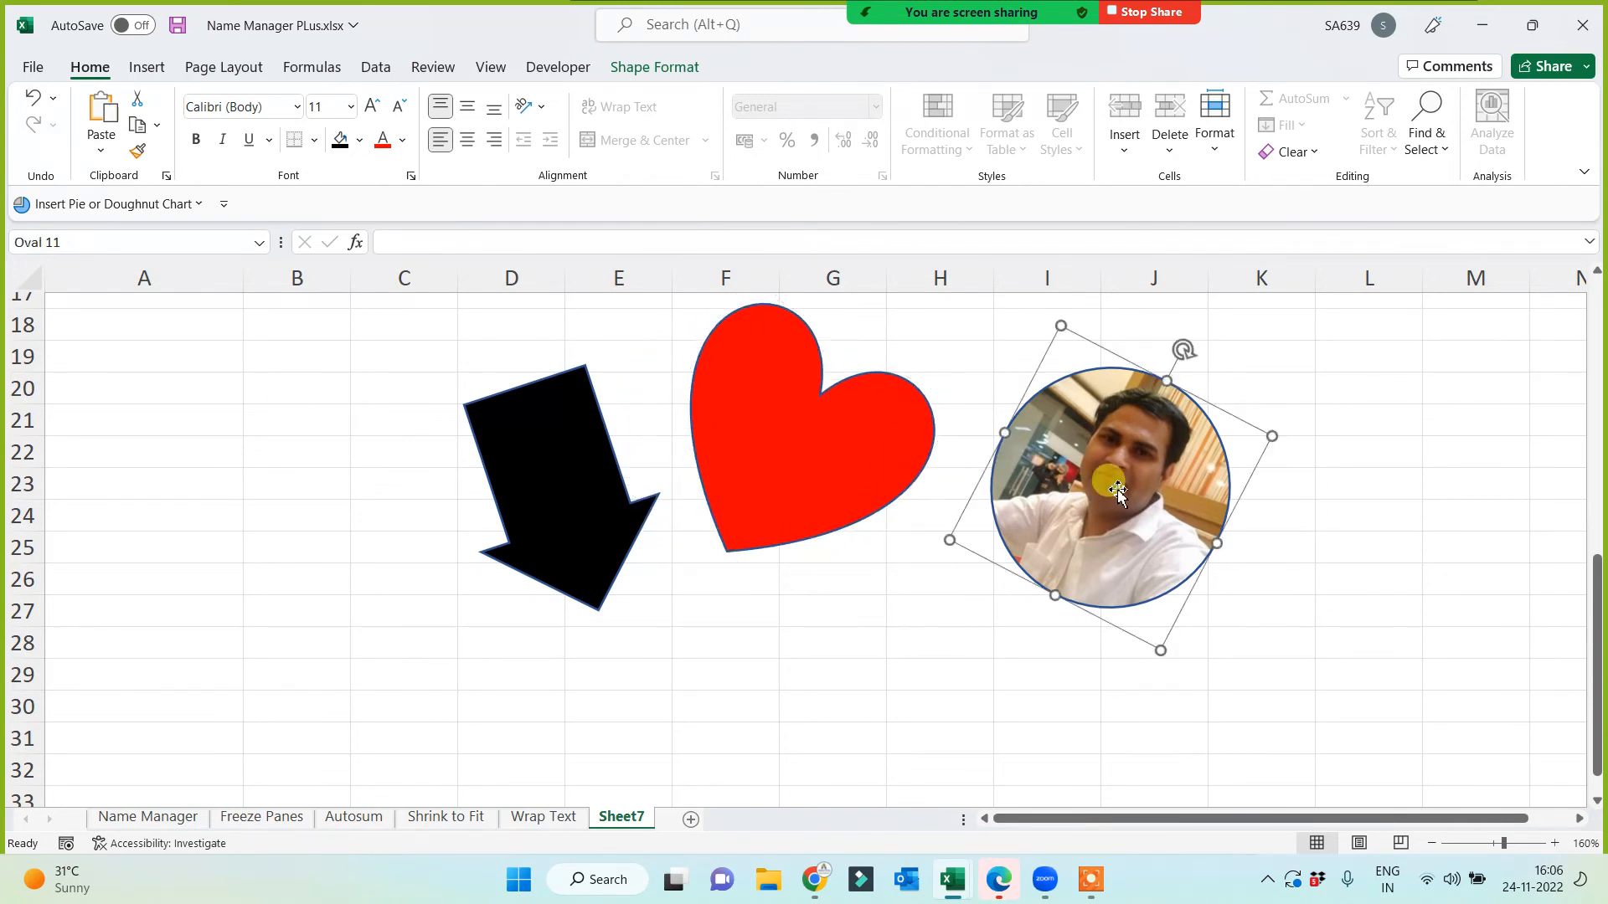
click(944, 644)
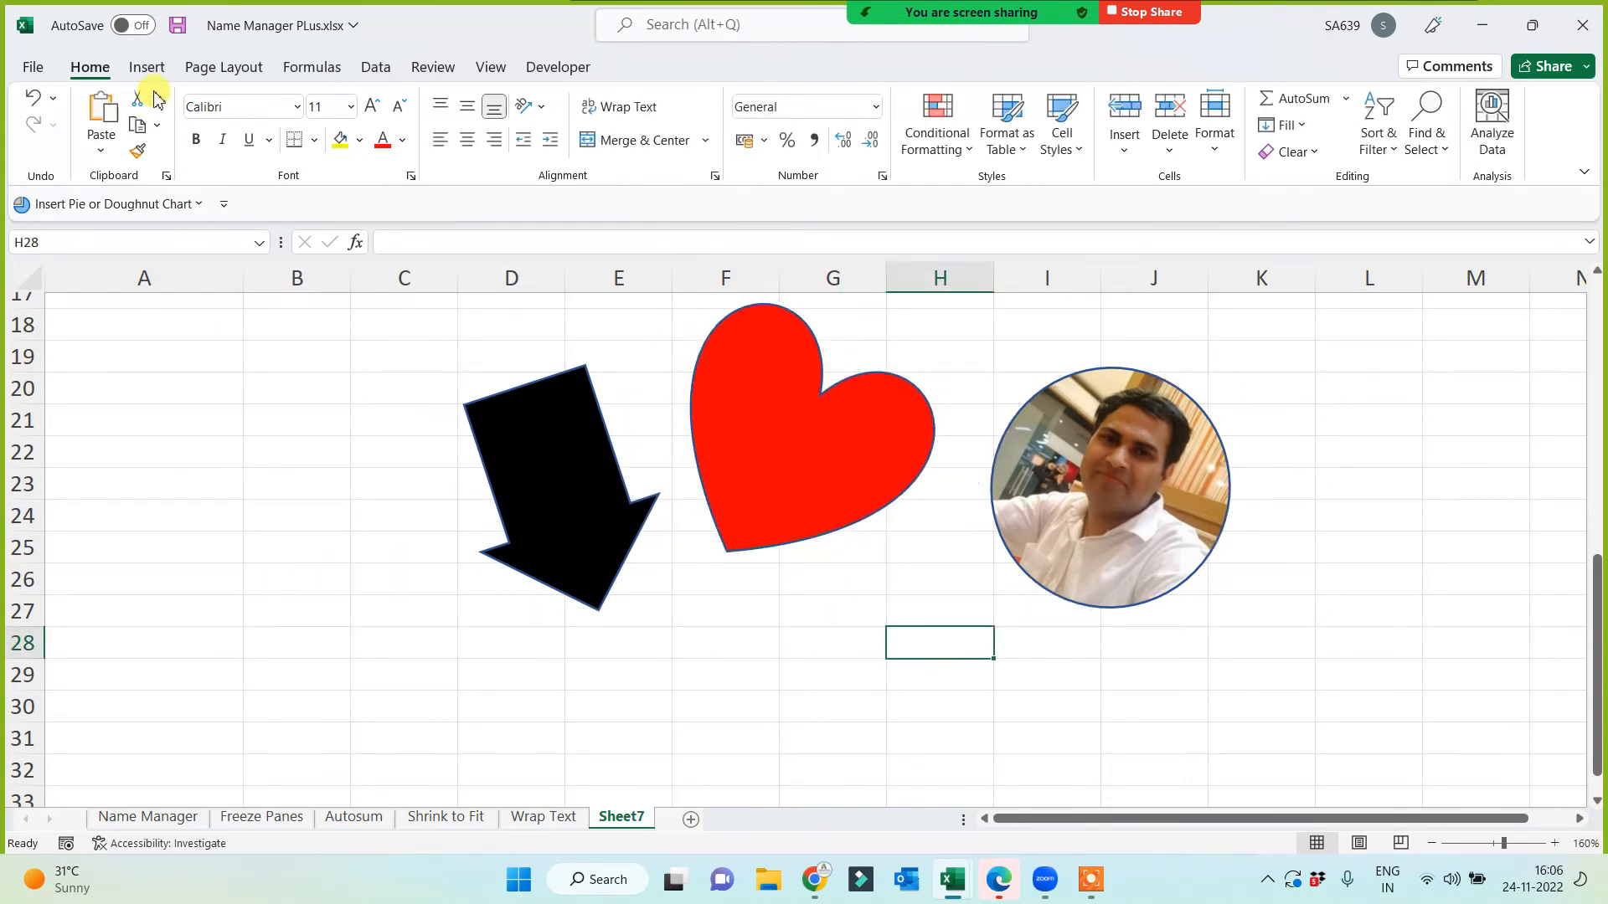
Step: Draw a Frame shape over B21:C28 and thicken its border with the yellow handle
click(147, 67)
click(261, 138)
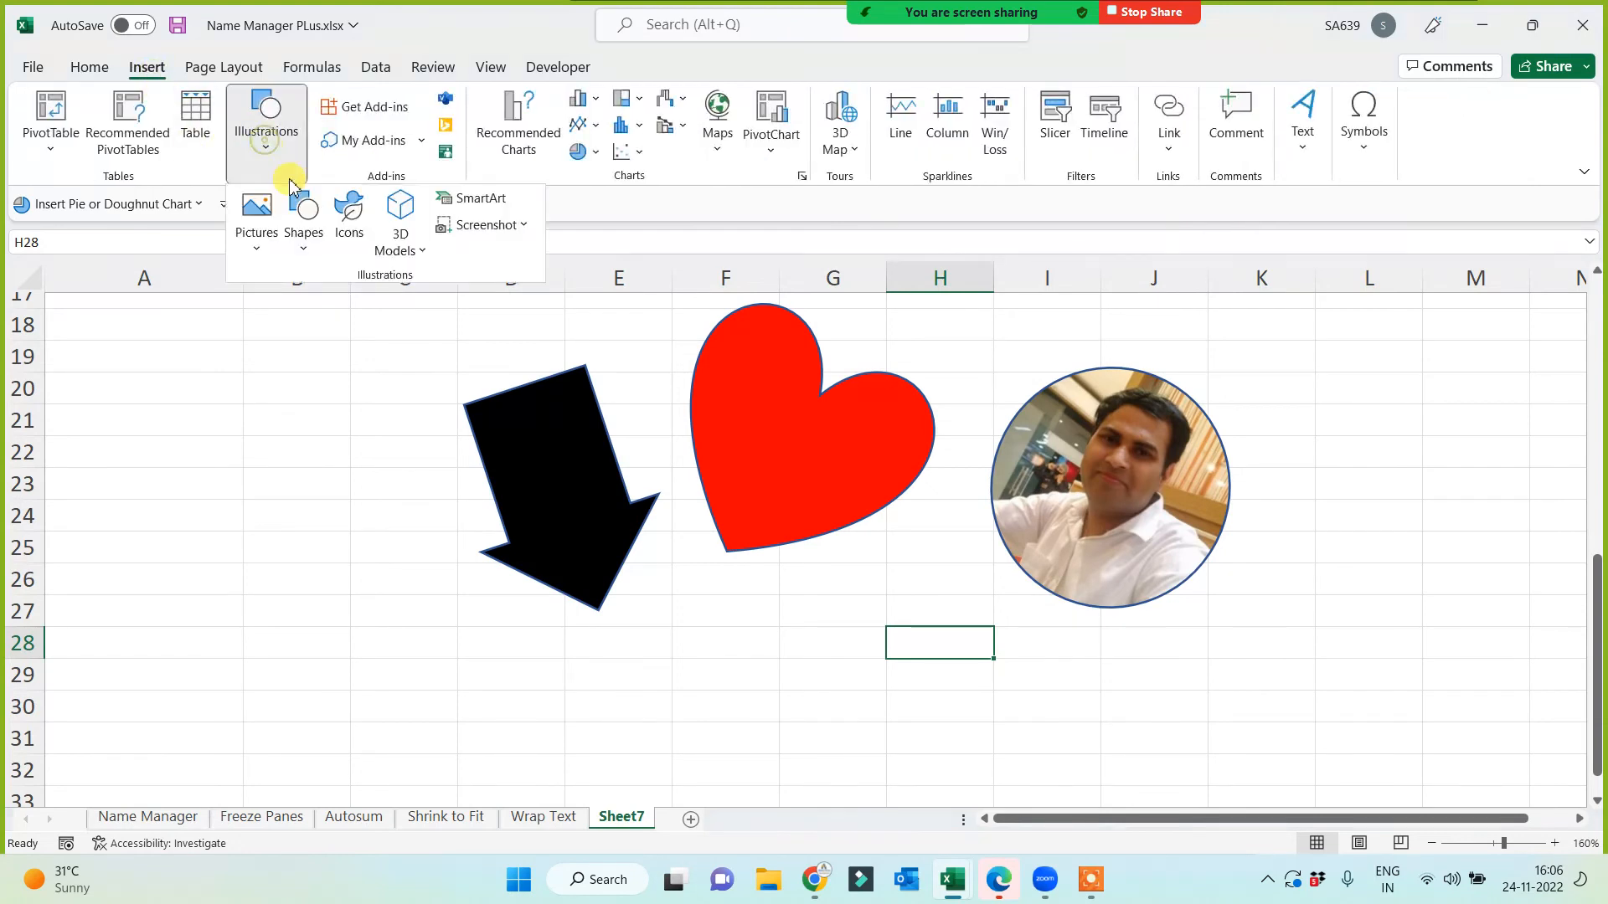
click(309, 238)
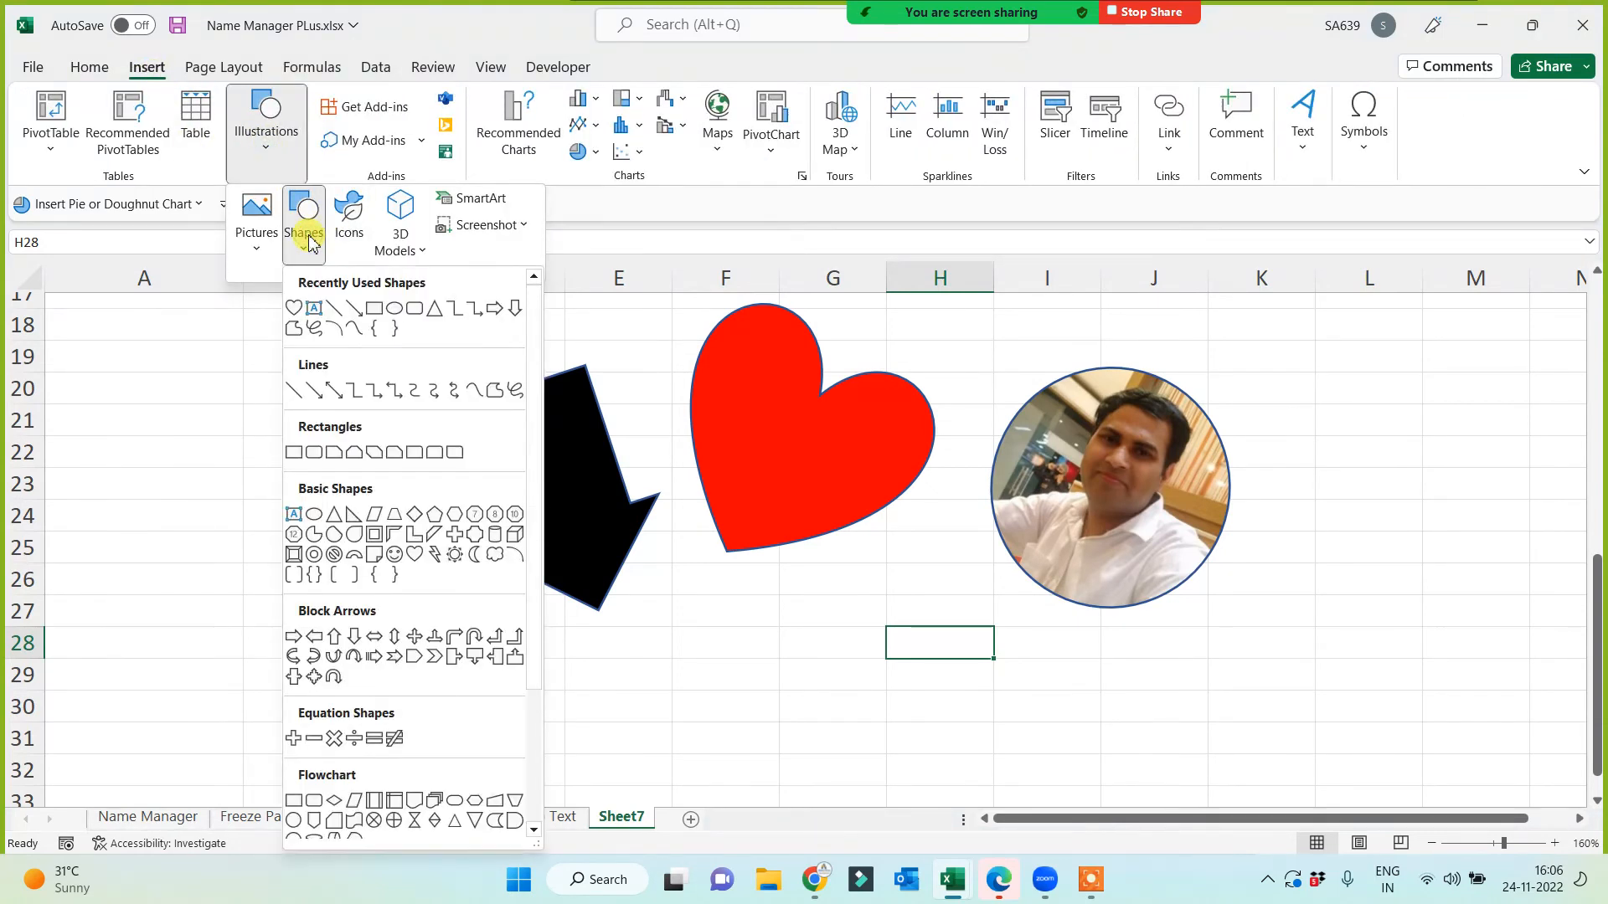
click(374, 534)
mouse_move(190, 412)
mouse_down()
mouse_move(394, 639)
mouse_move(433, 651)
mouse_up()
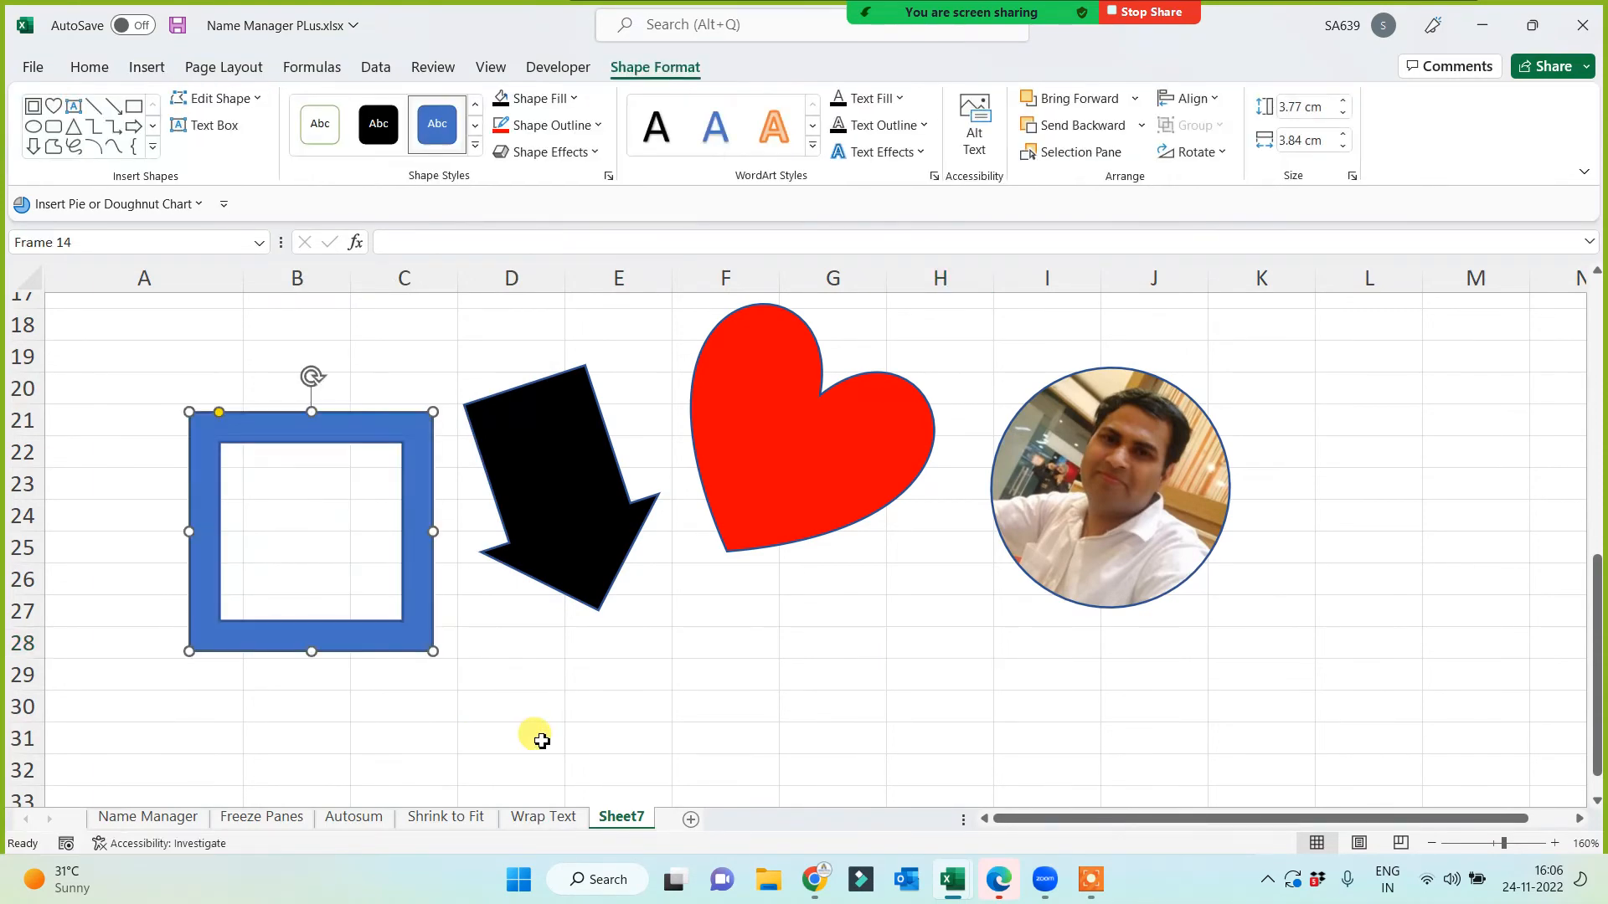
drag(220, 417, 257, 453)
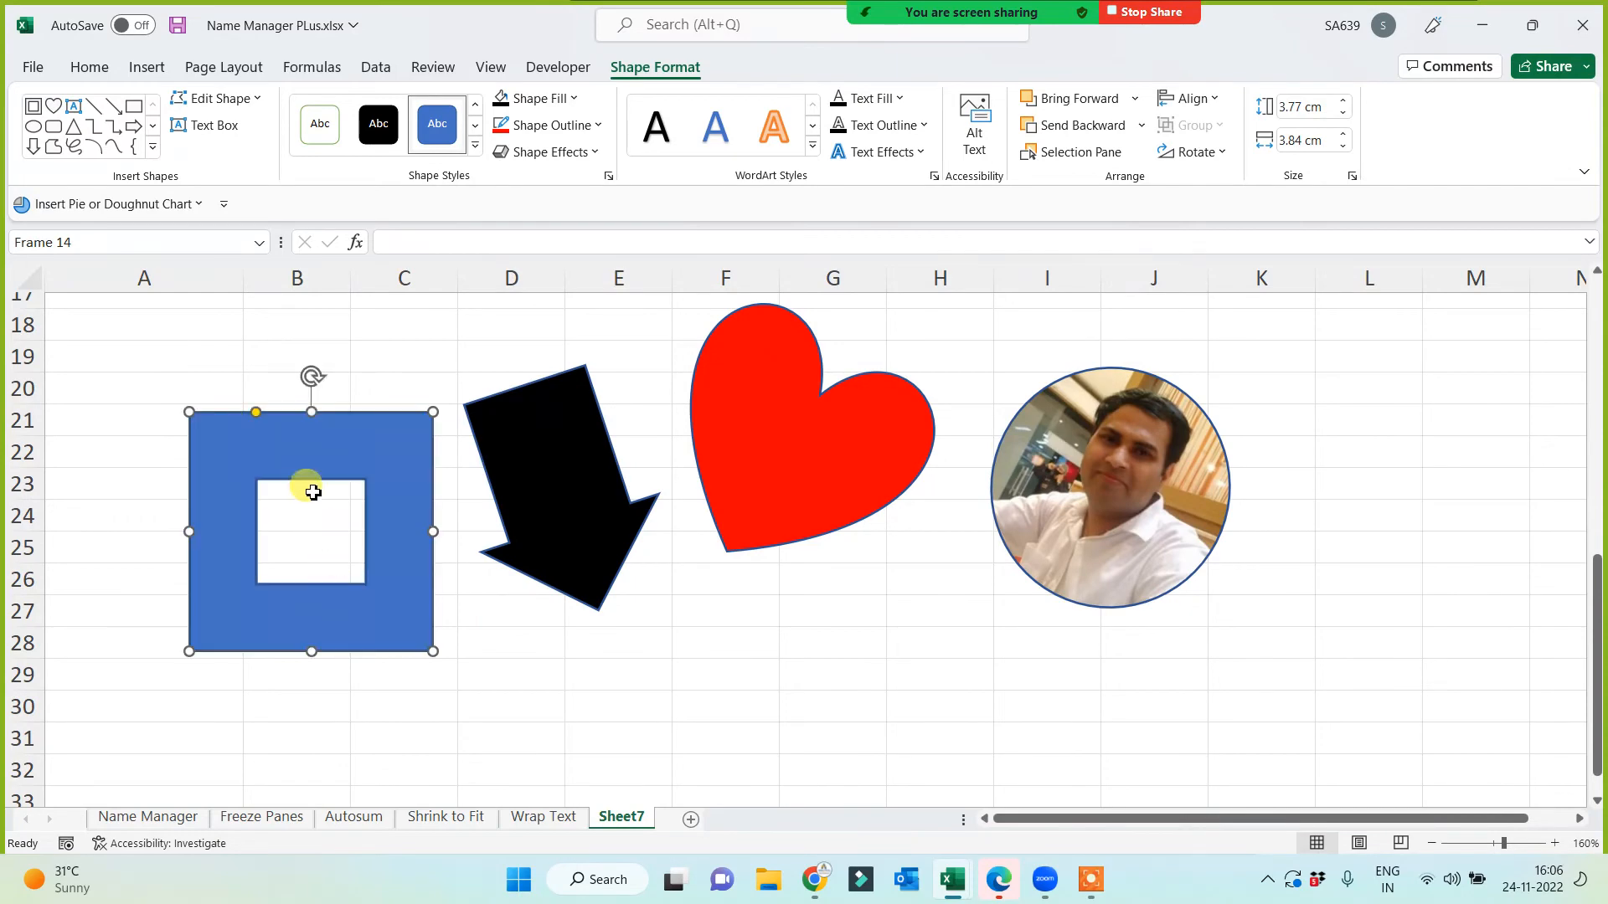
click(531, 719)
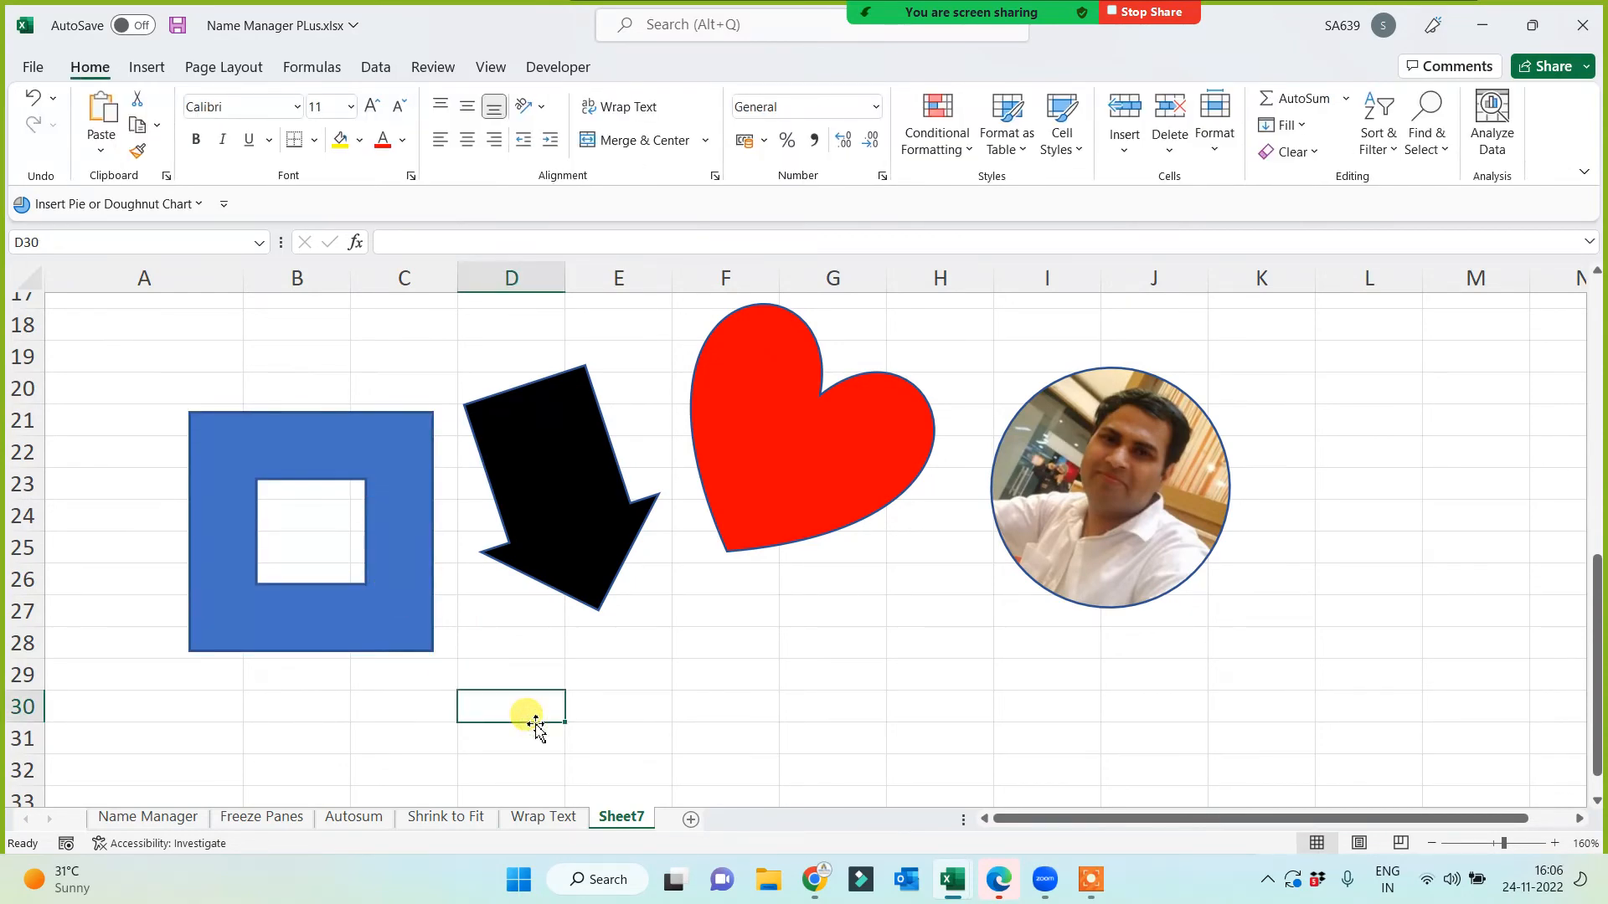
click(746, 455)
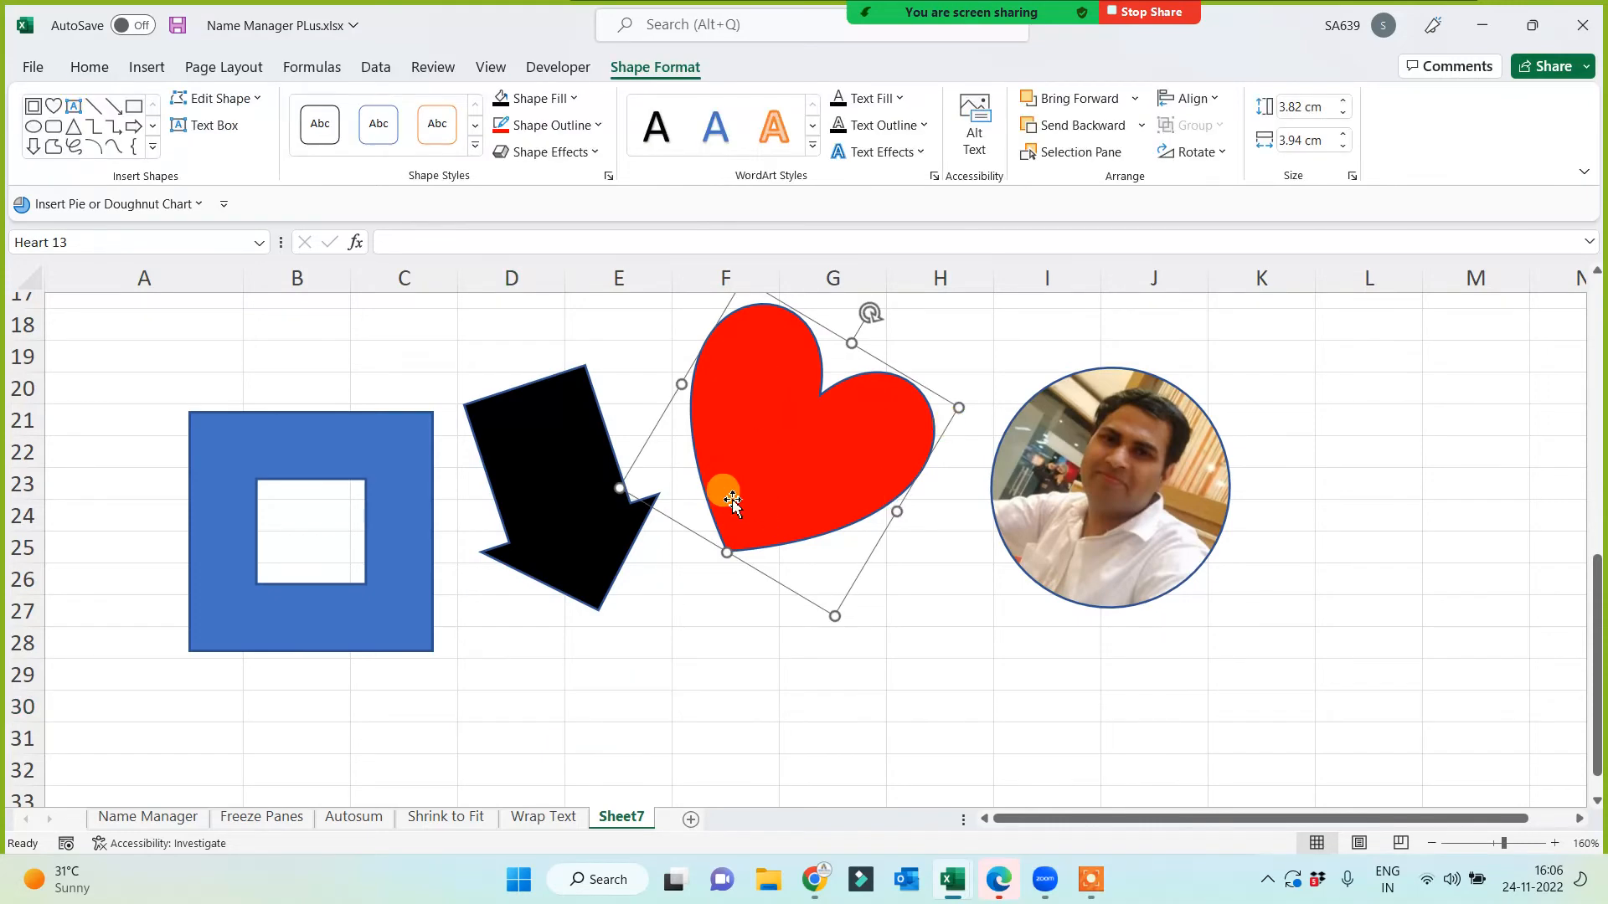
click(560, 125)
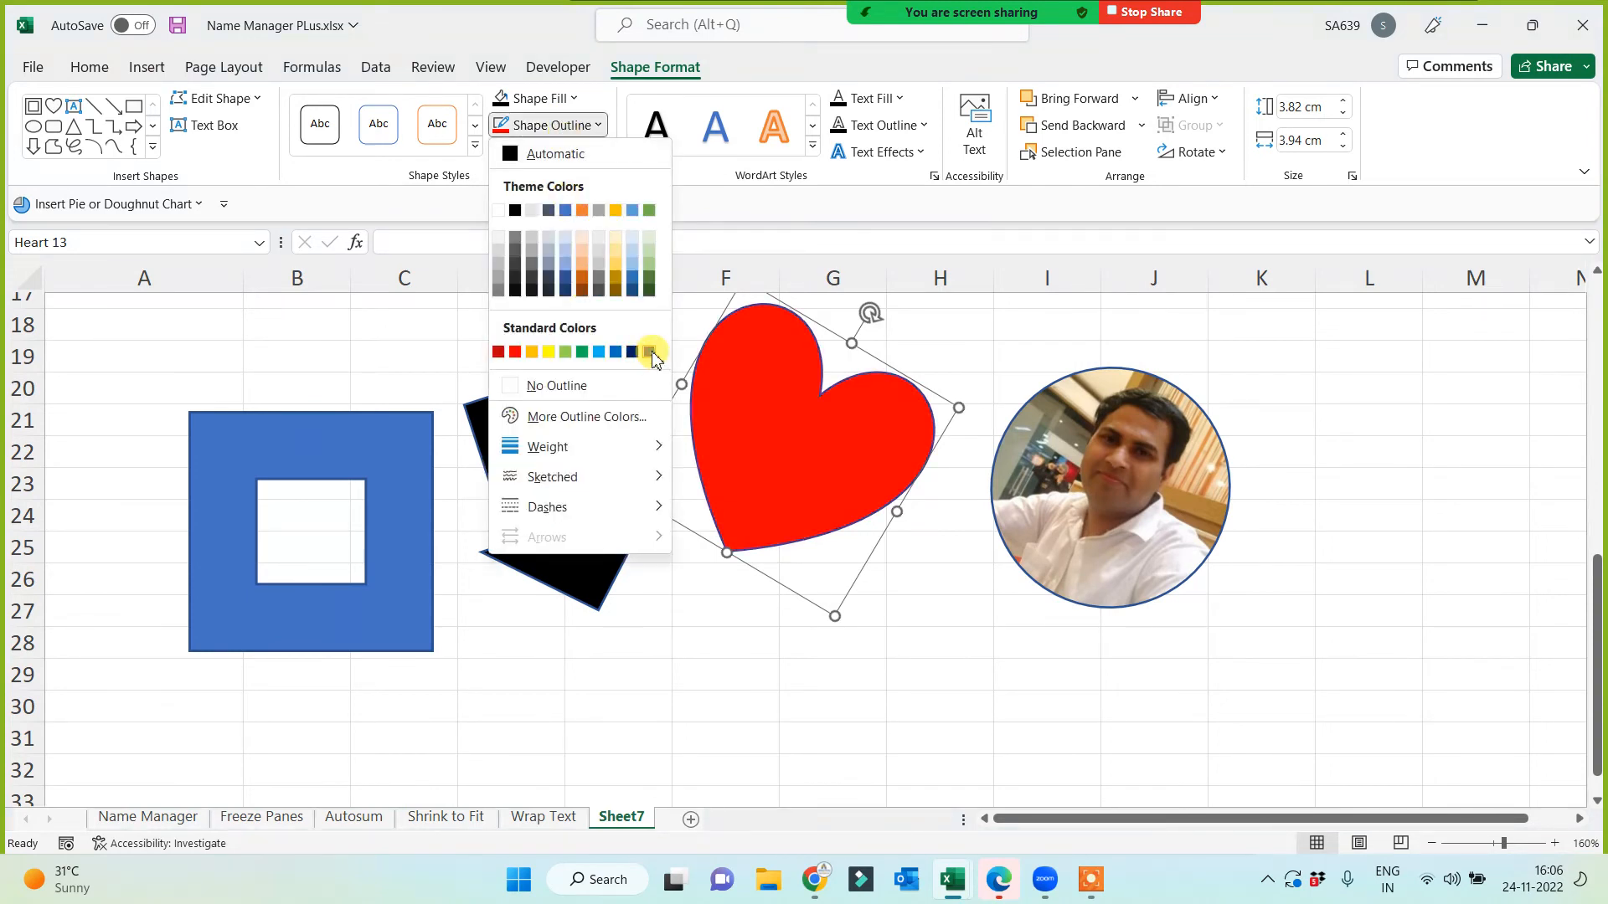
Step: Give the heart a purple 4½ pt round-dot outline
click(650, 352)
click(598, 123)
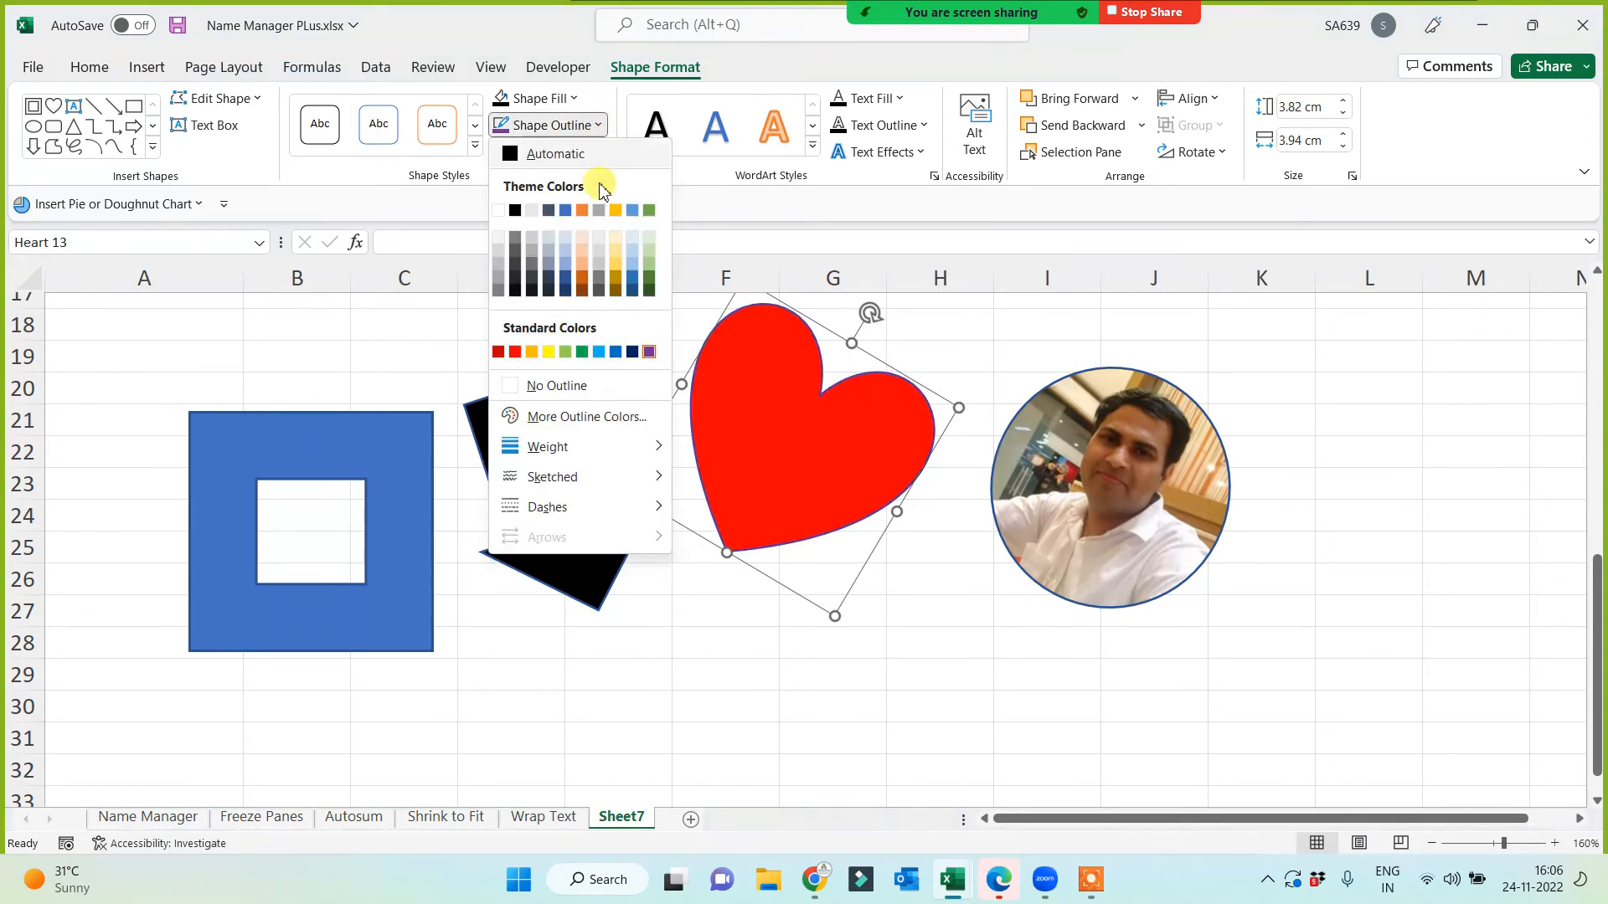
mouse_move(624, 450)
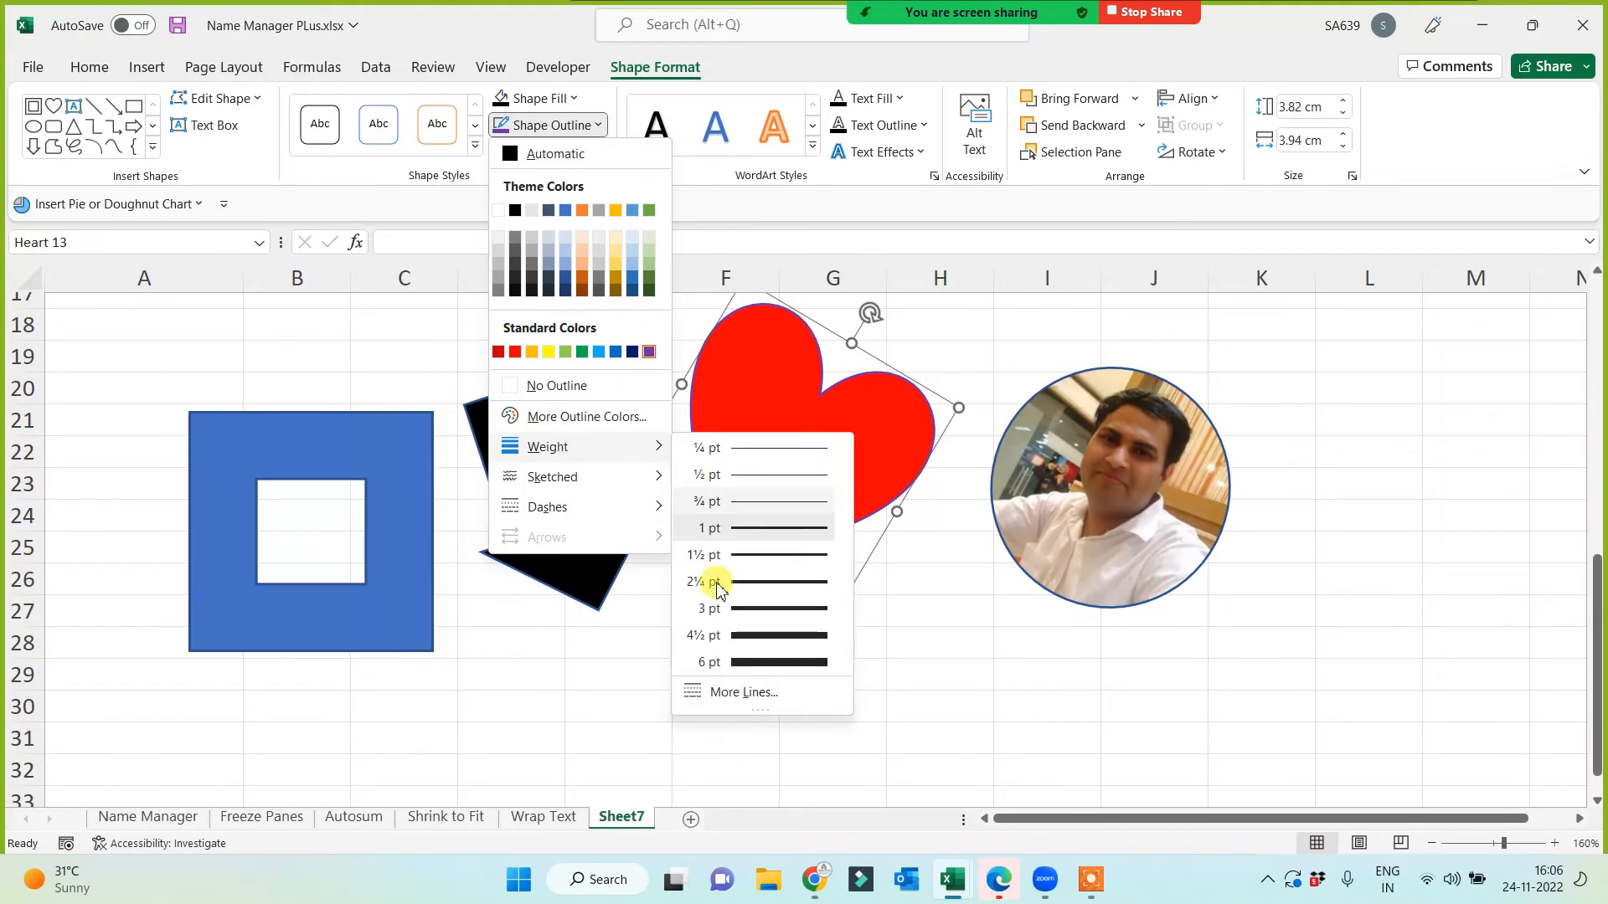
click(747, 634)
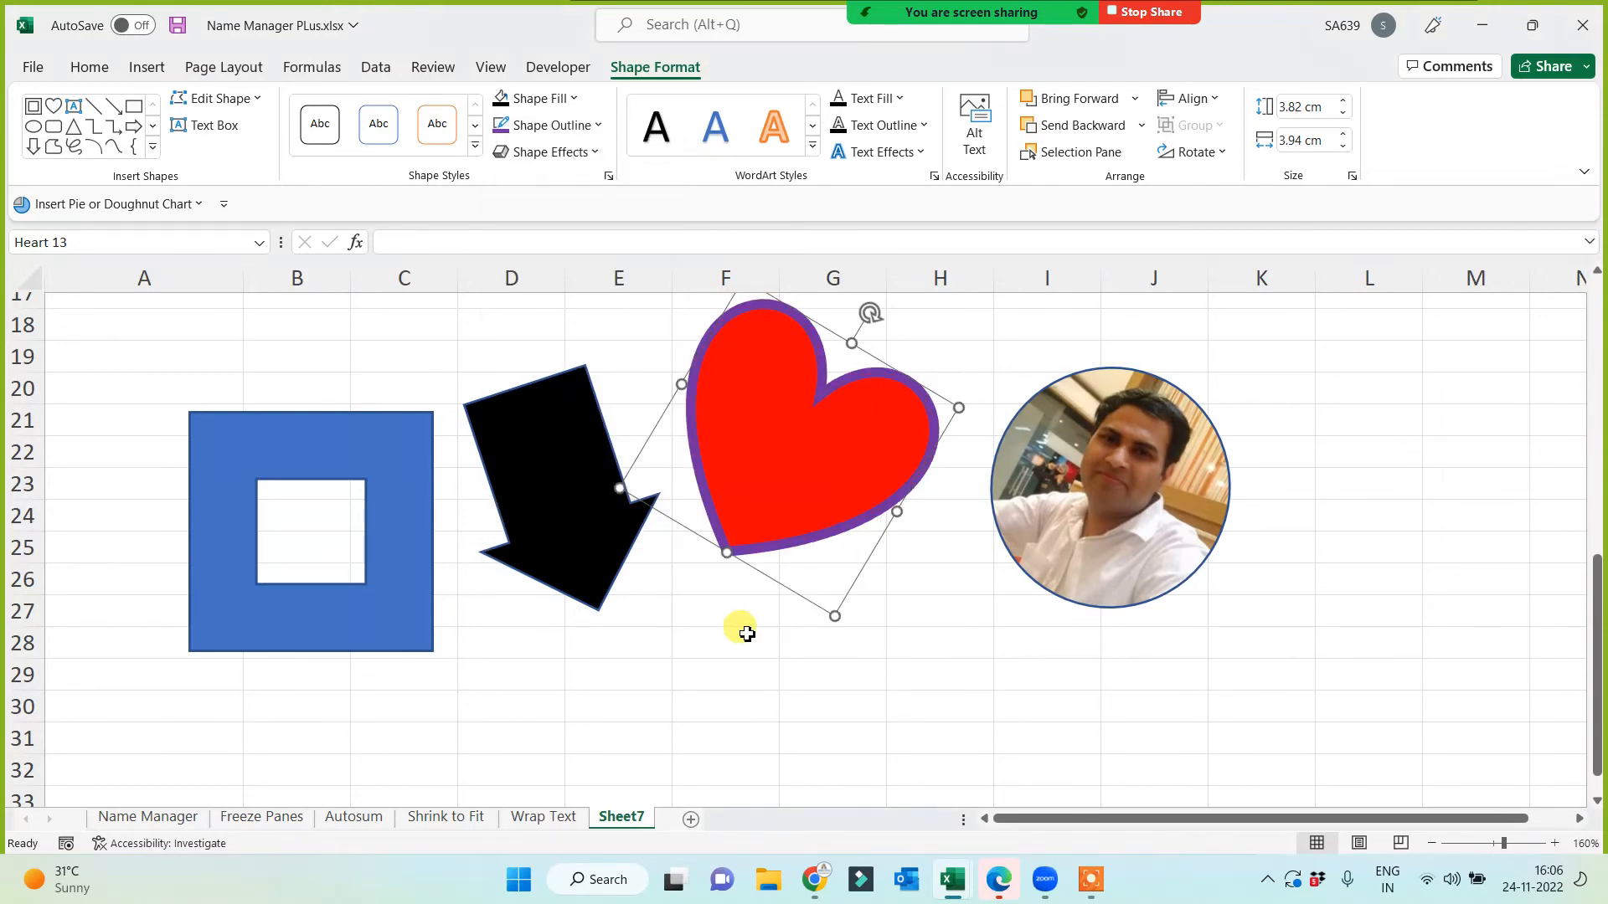
click(578, 125)
mouse_move(617, 507)
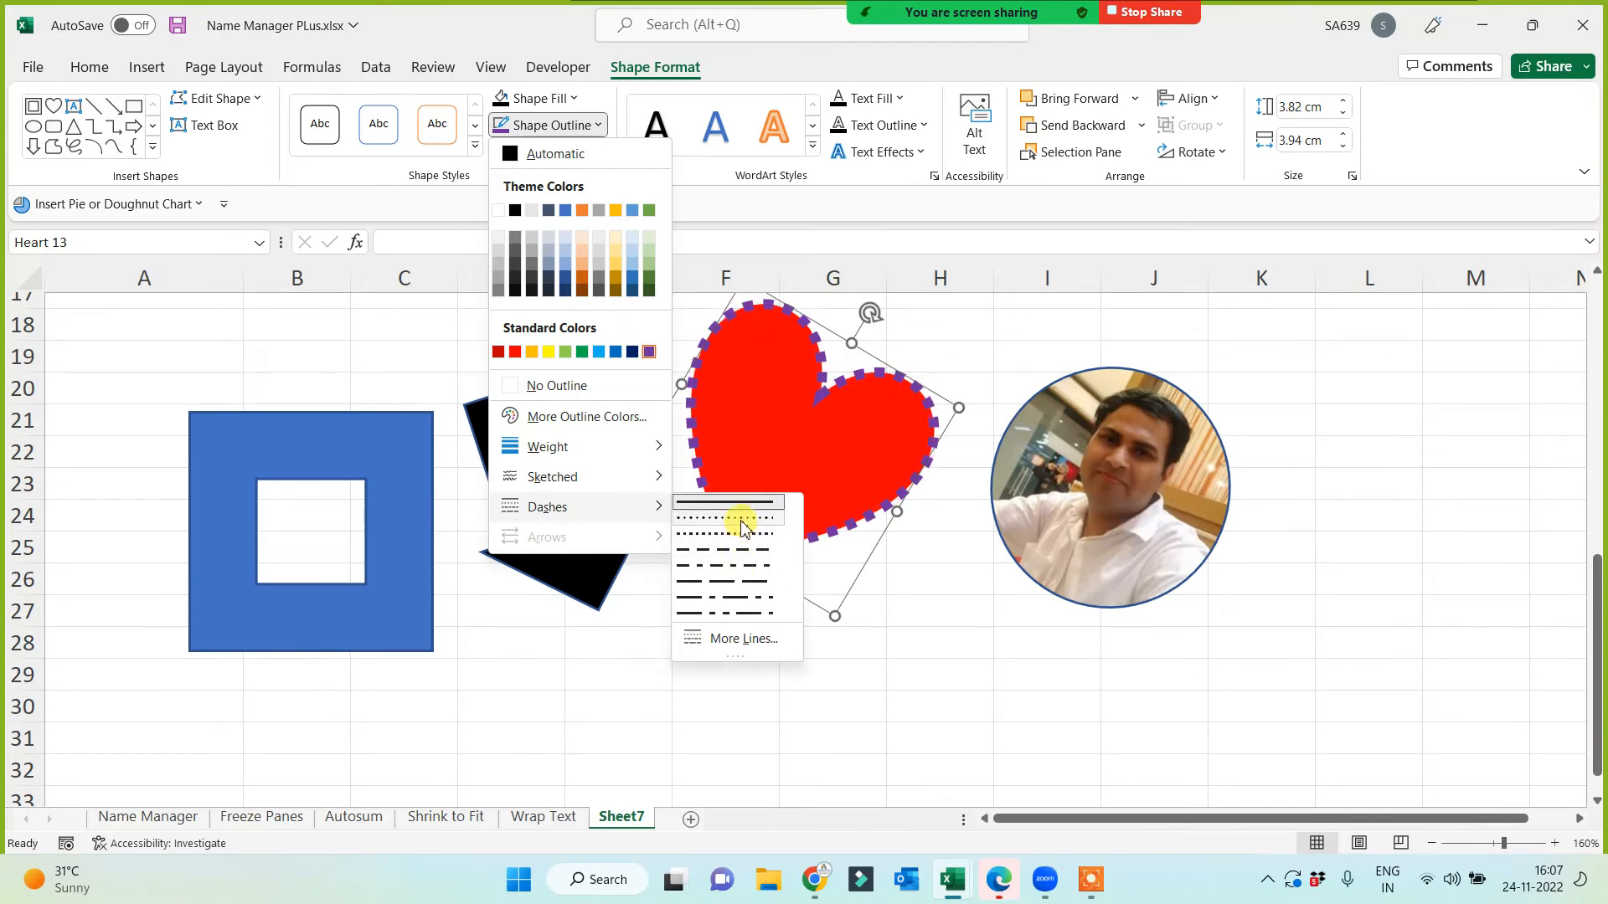
click(741, 525)
Step: Drag the heart down-right, then back up near F18–G25
click(682, 645)
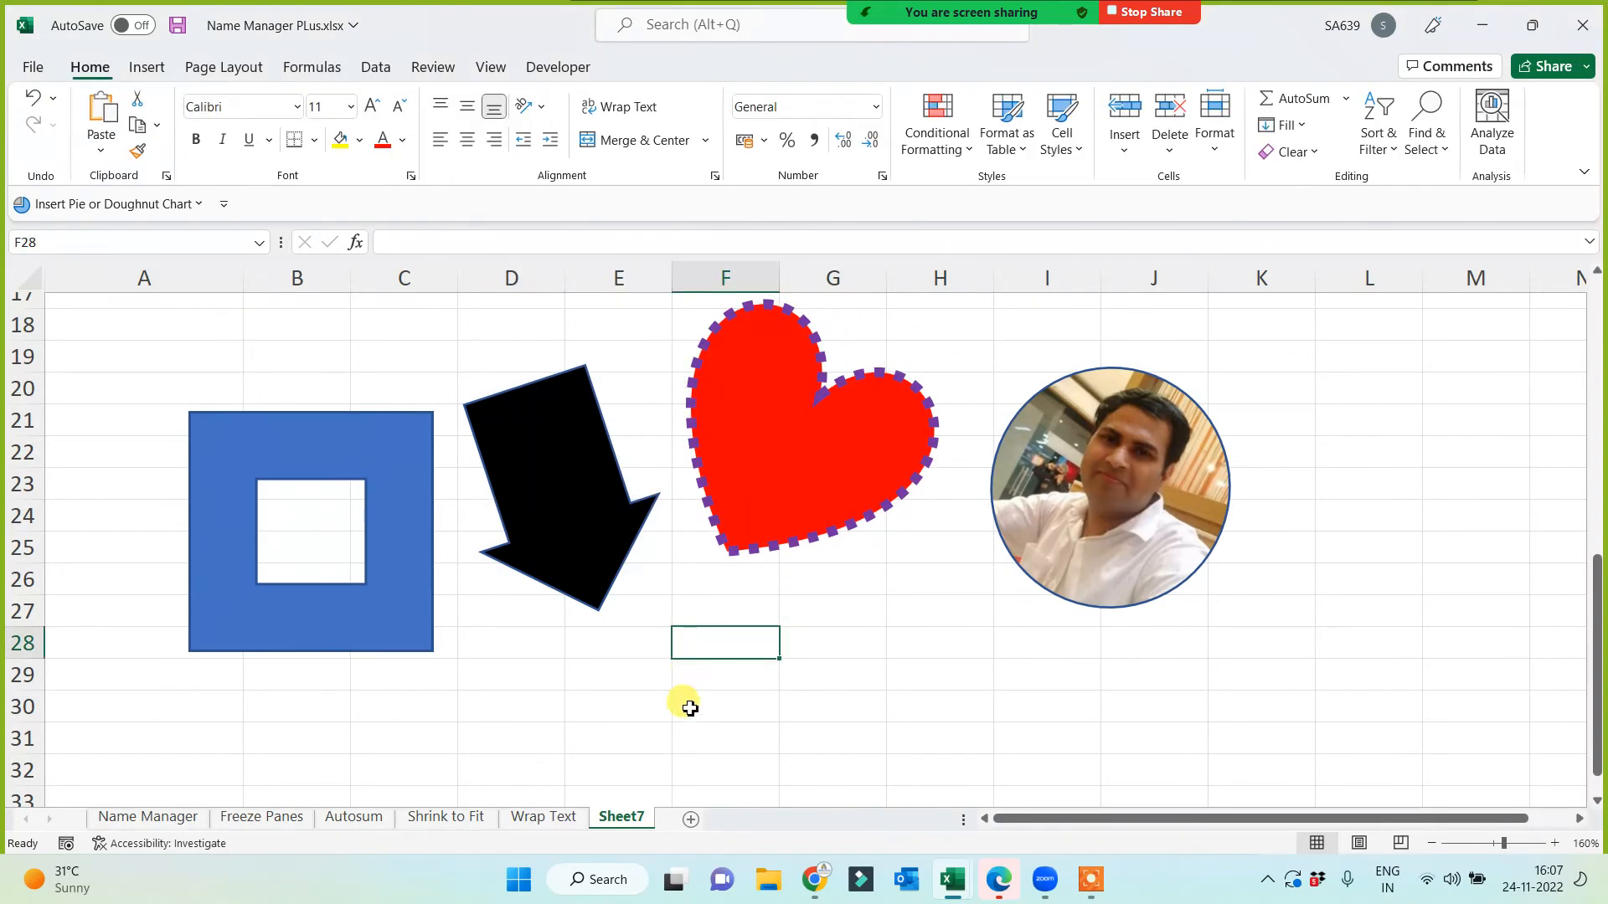
drag(820, 494, 1015, 731)
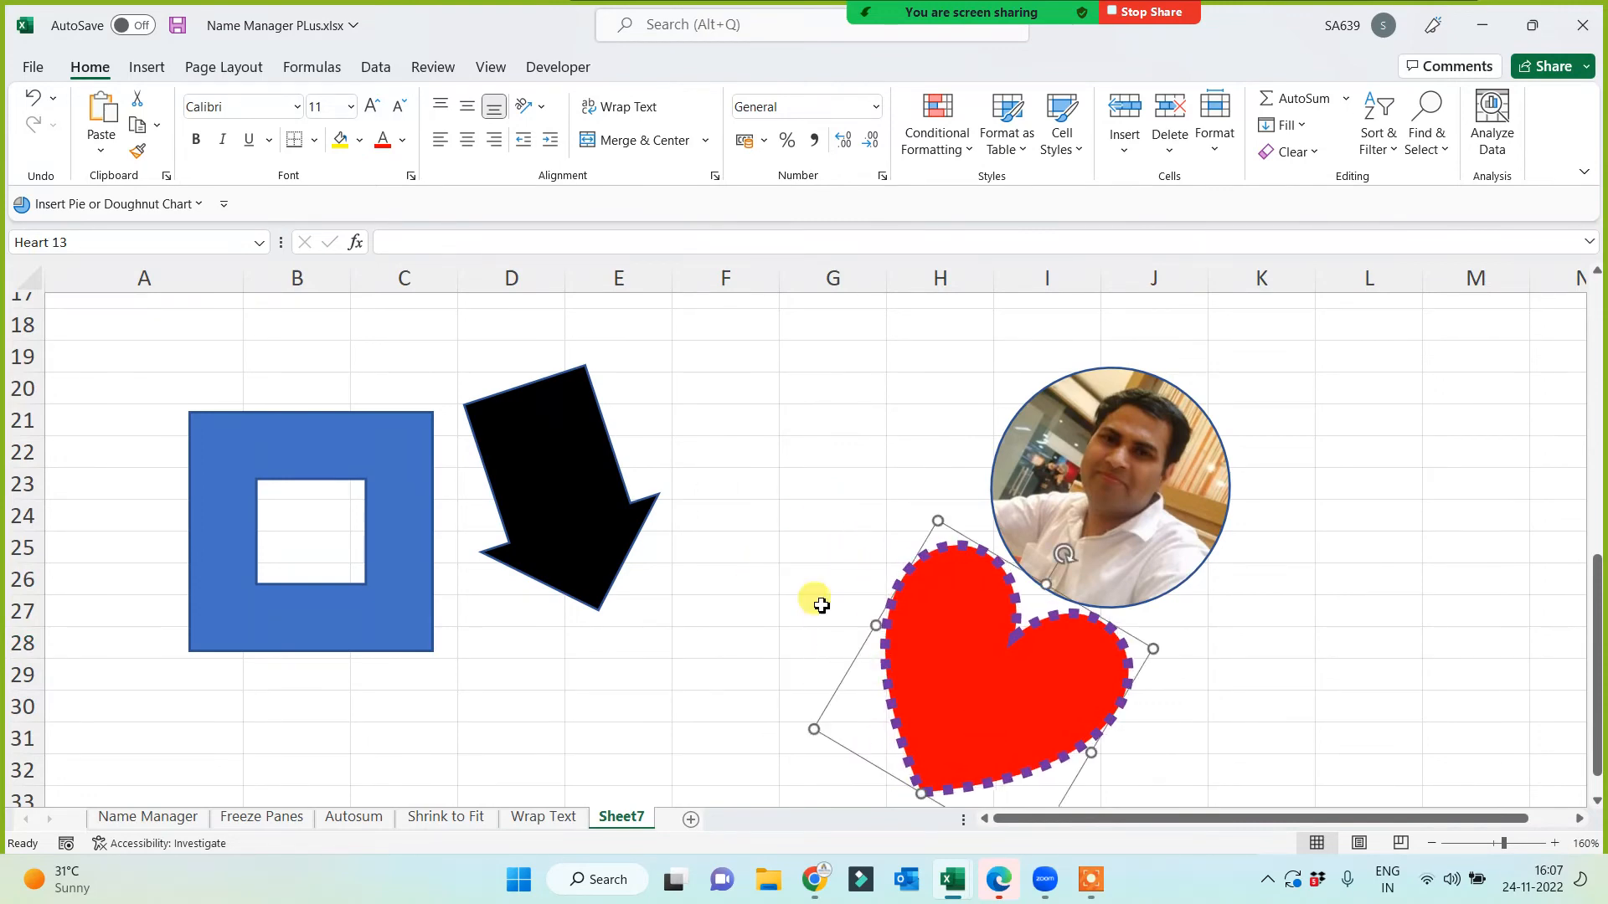
click(729, 490)
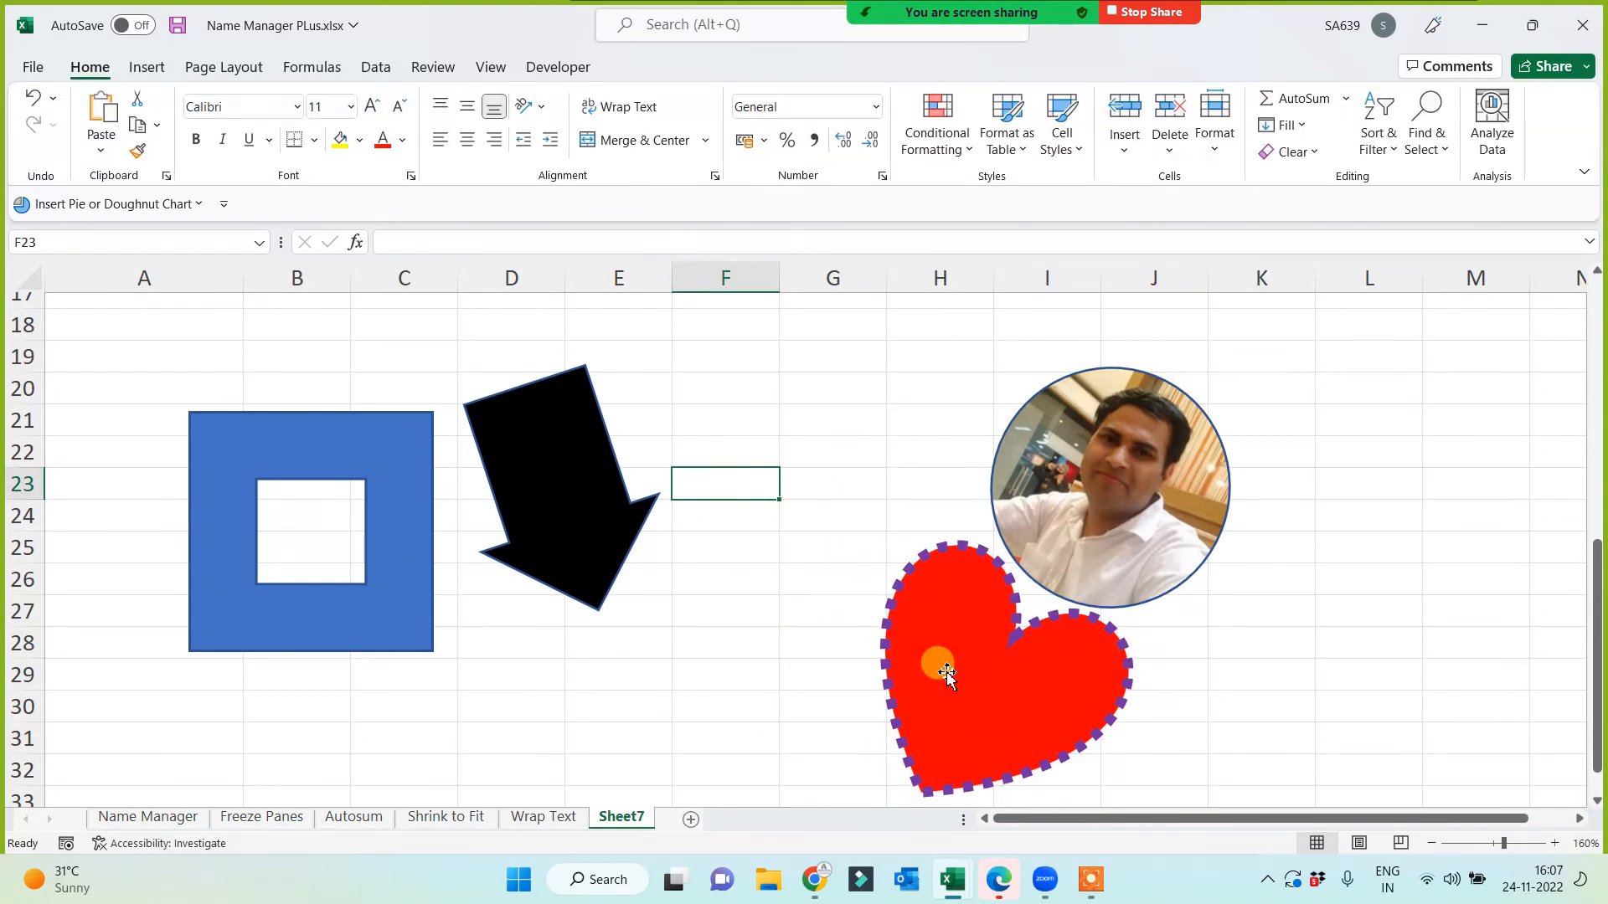
drag(947, 674, 771, 453)
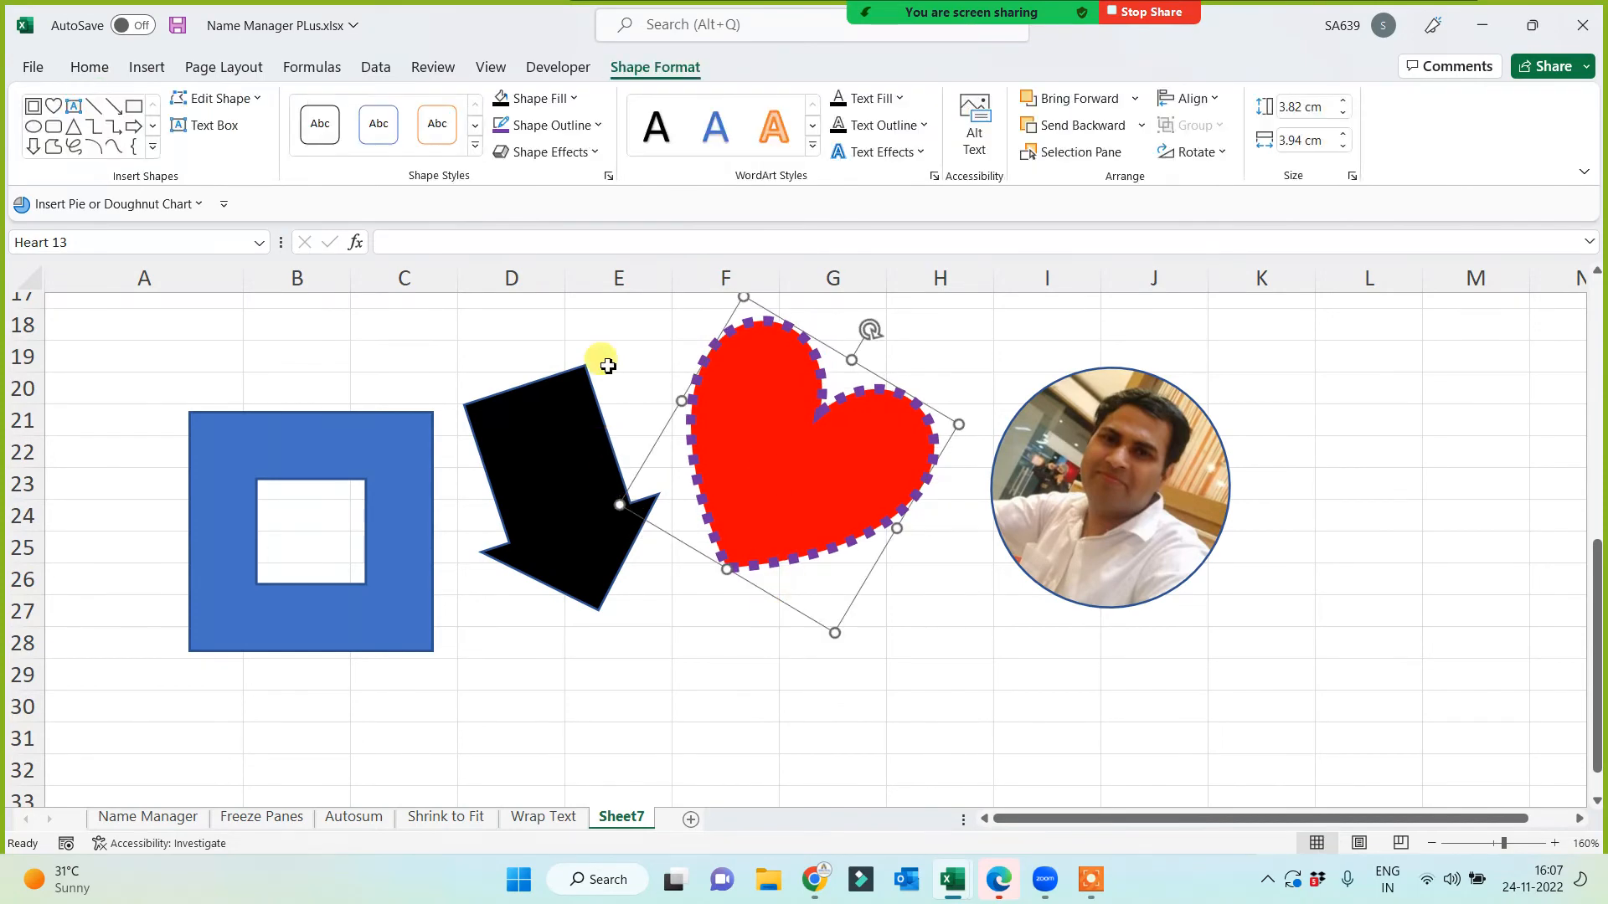
Step: Apply the second 3-D preset effect to the heart and nudge it slightly down-right
click(576, 154)
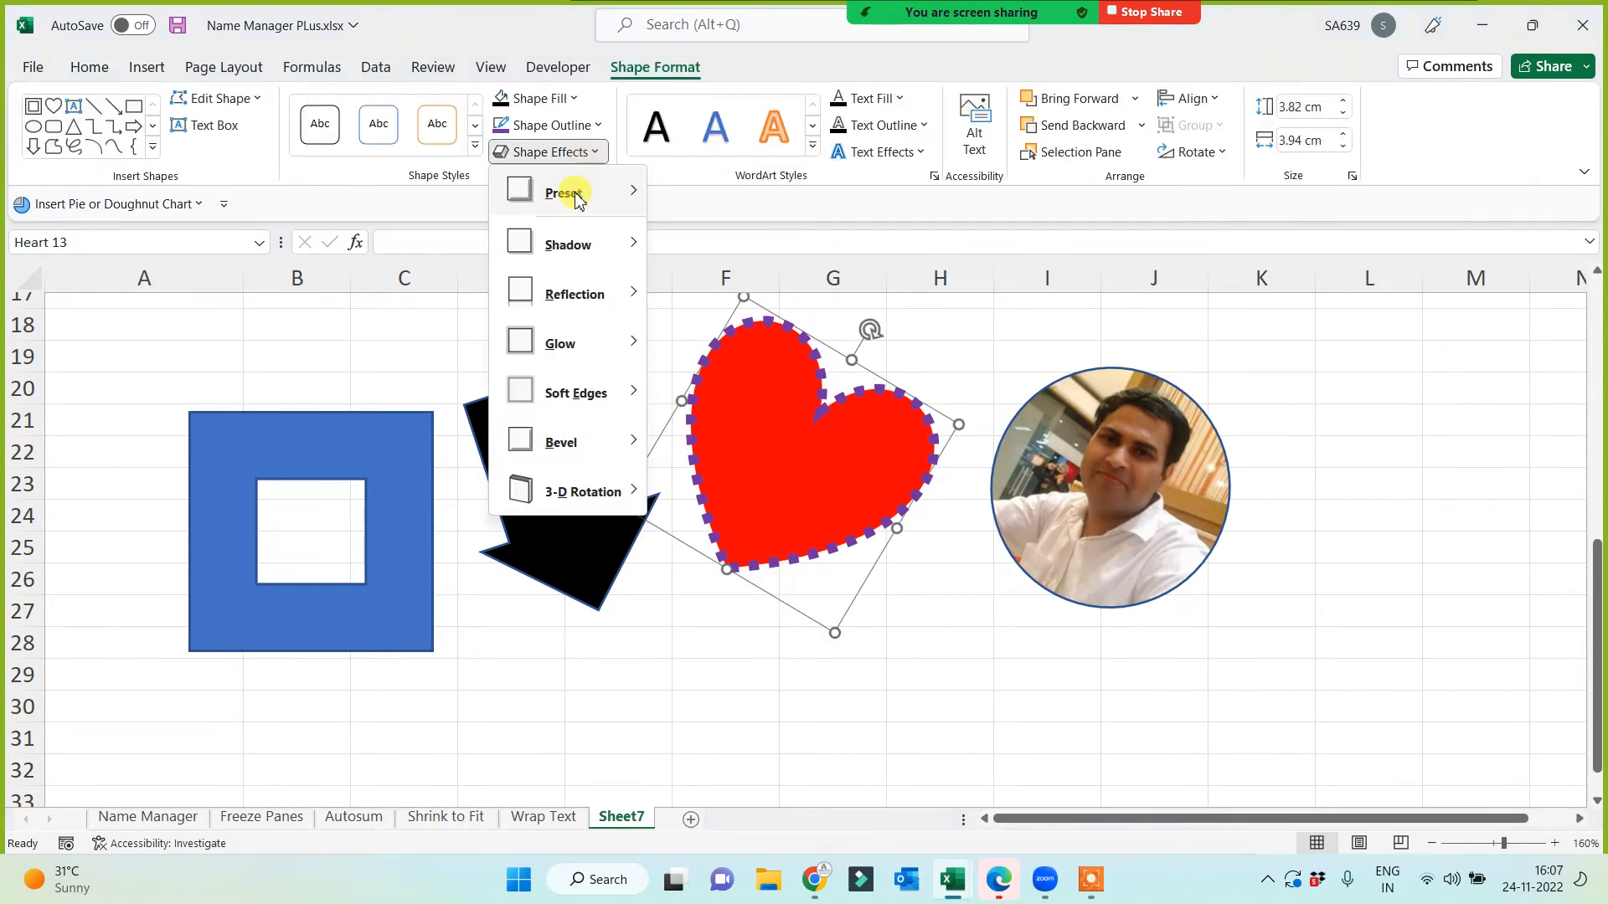
mouse_move(576, 194)
click(791, 327)
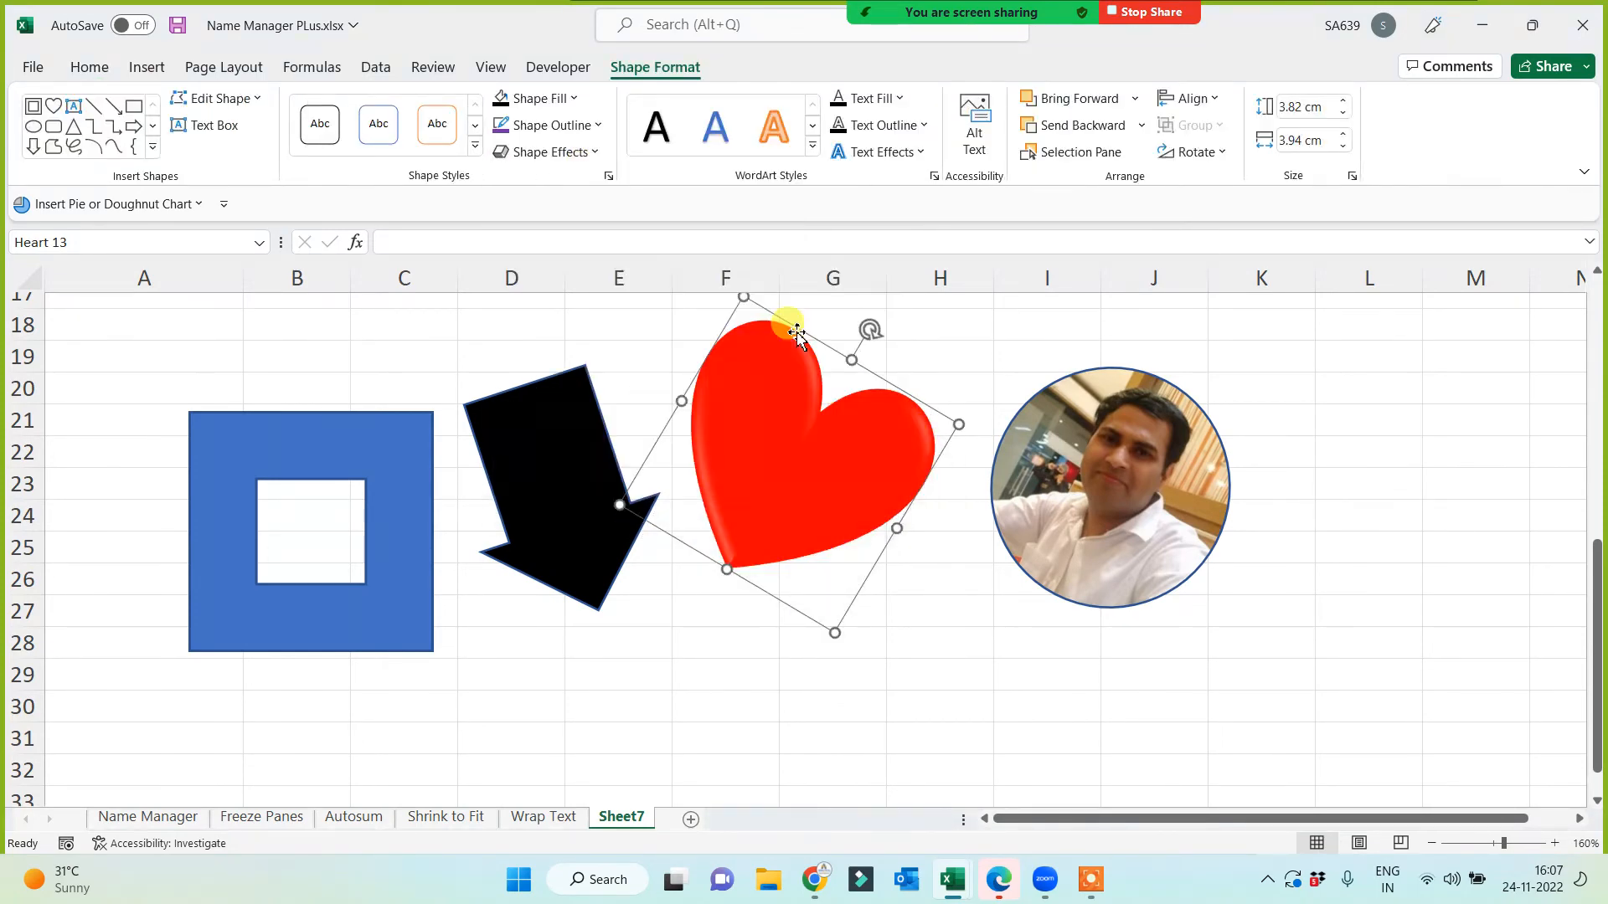
click(561, 153)
mouse_move(576, 193)
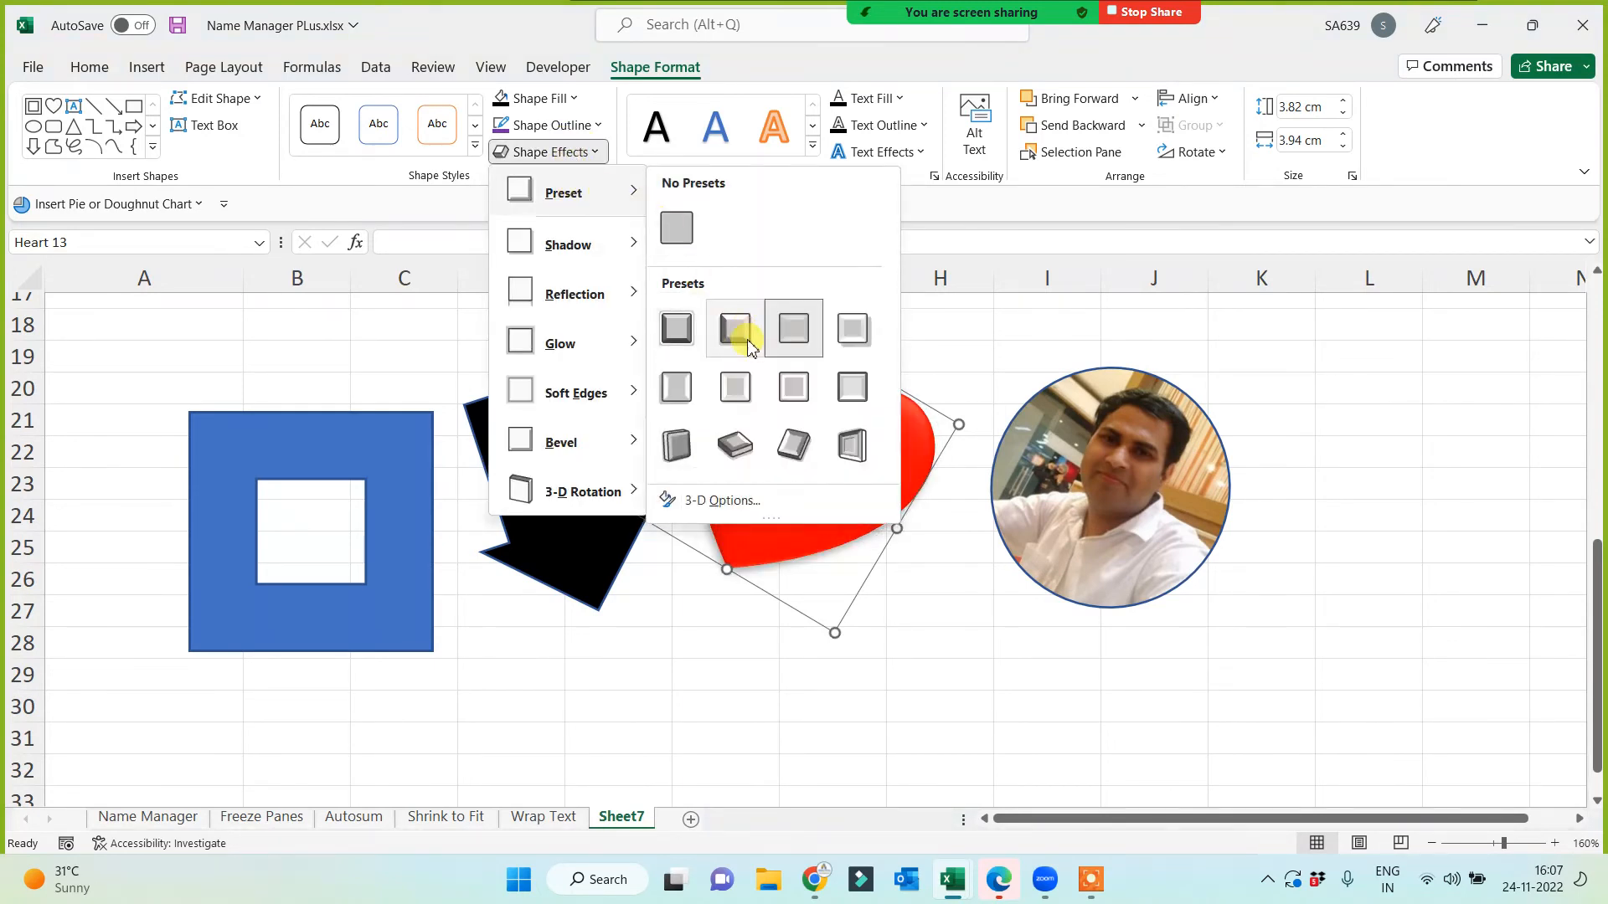
click(675, 412)
click(632, 666)
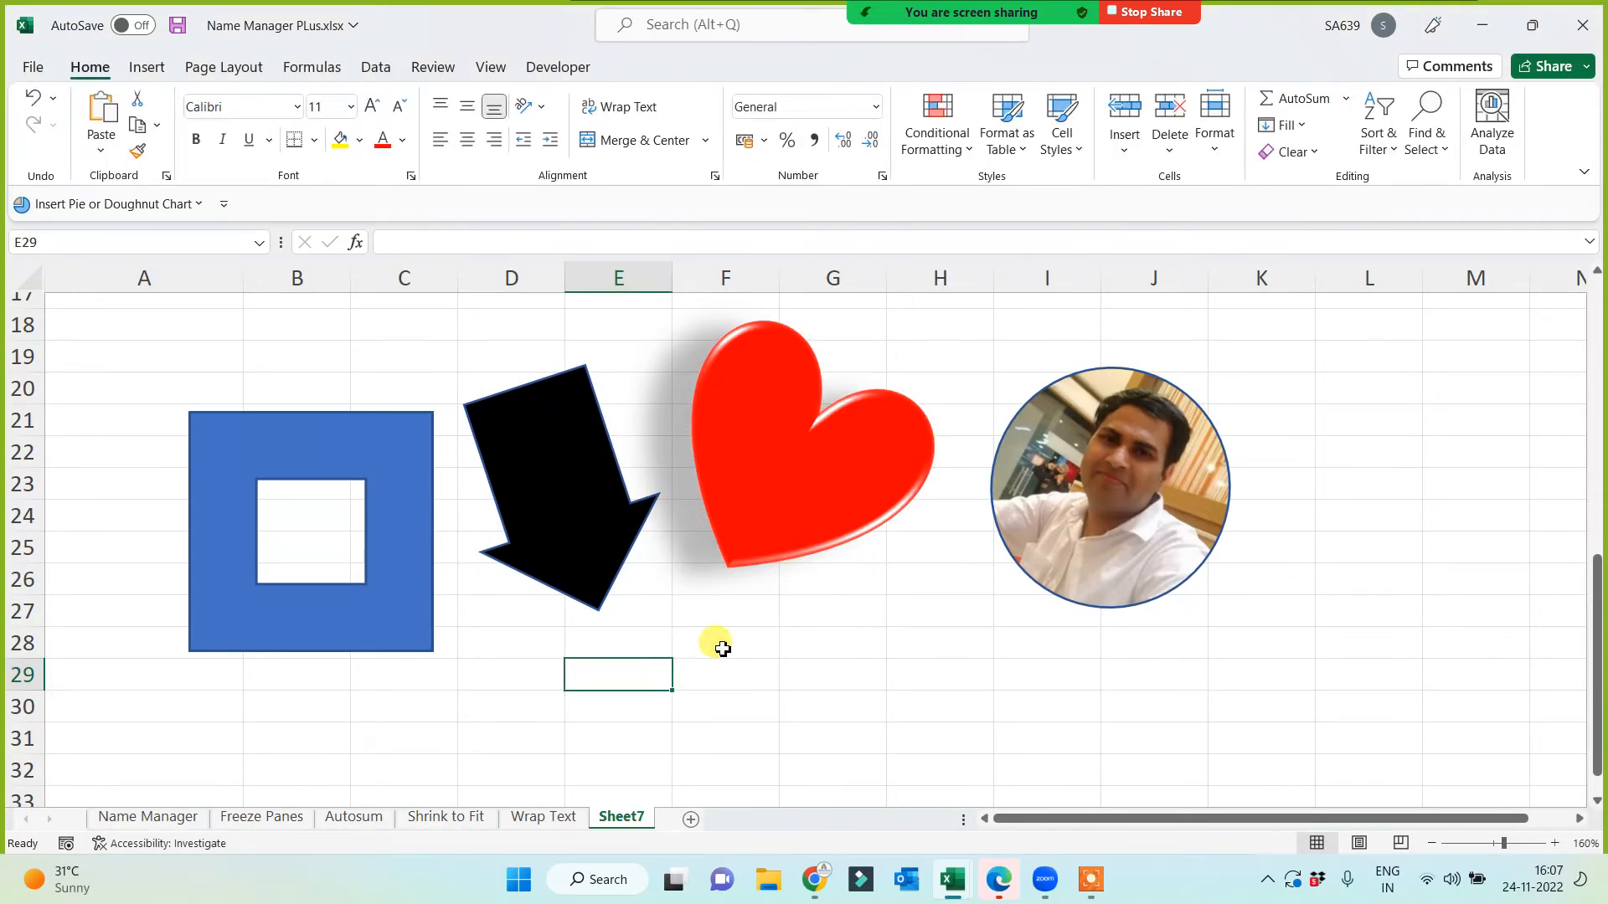
drag(804, 491, 829, 528)
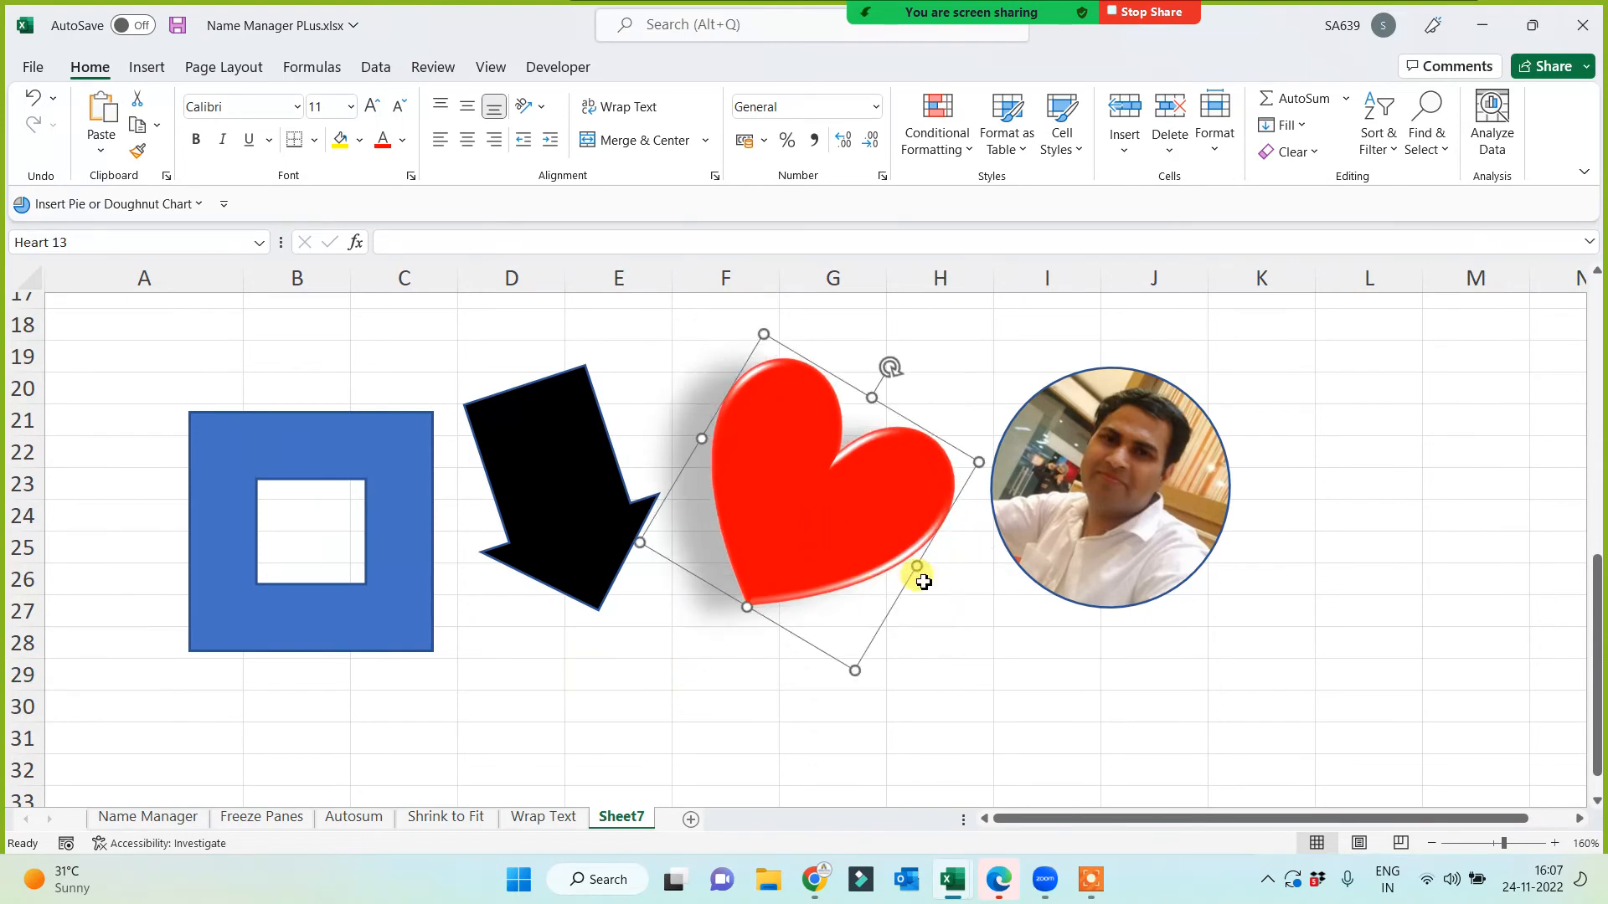
click(1088, 502)
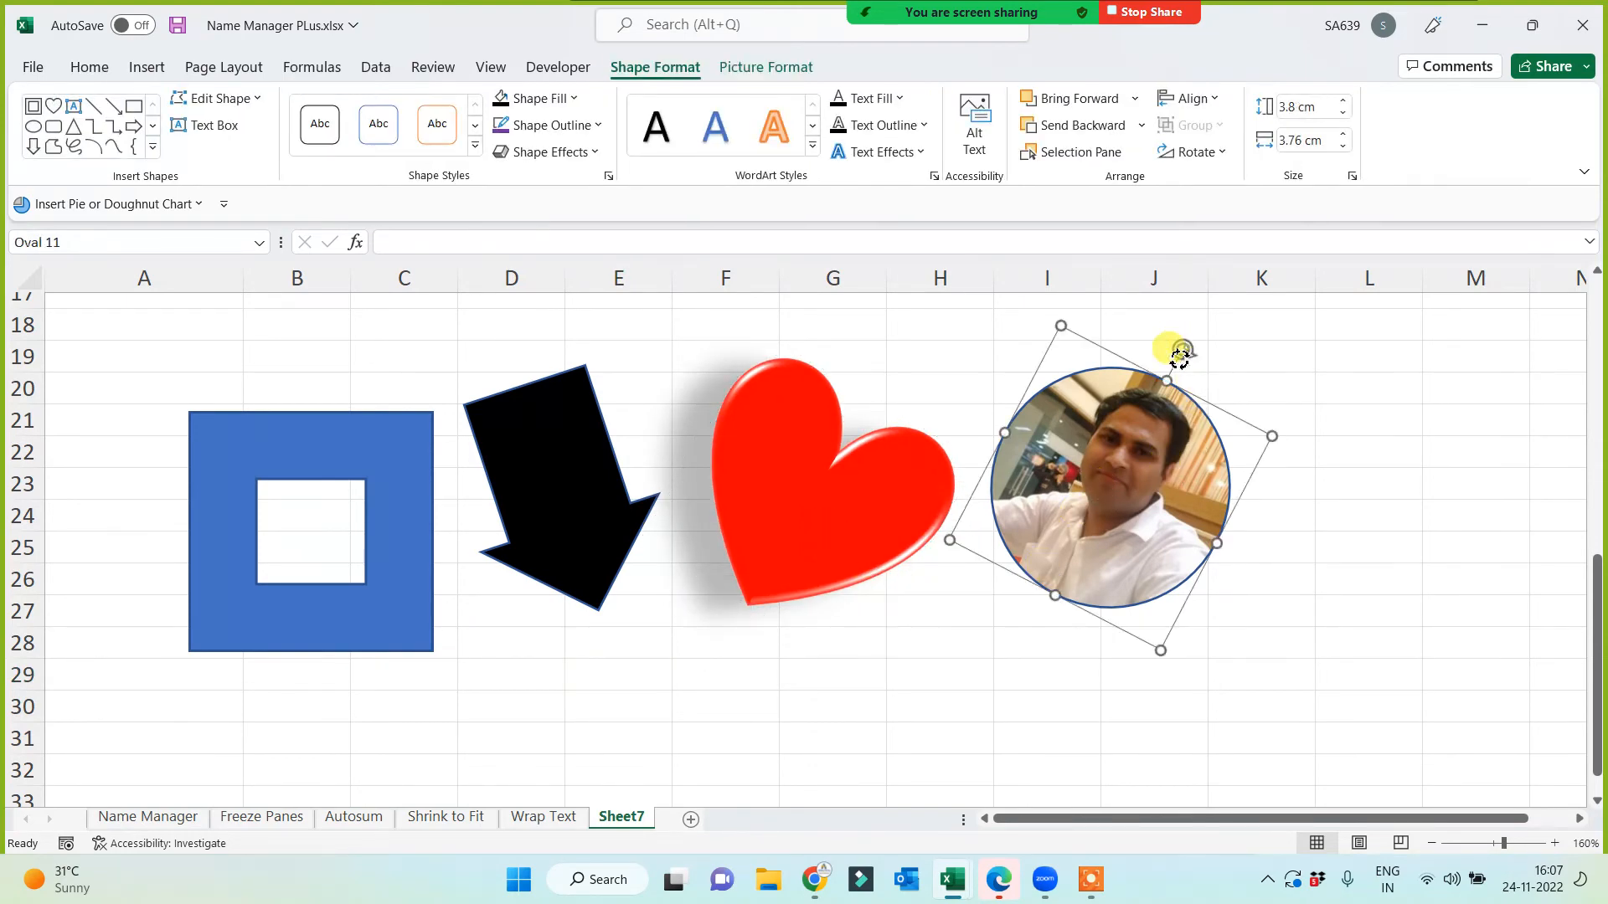
Step: Rotate and shrink the round photo, then move the heart to columns I–J and set it upright
drag(1181, 351, 1113, 488)
drag(1031, 540, 822, 675)
drag(904, 503, 1147, 527)
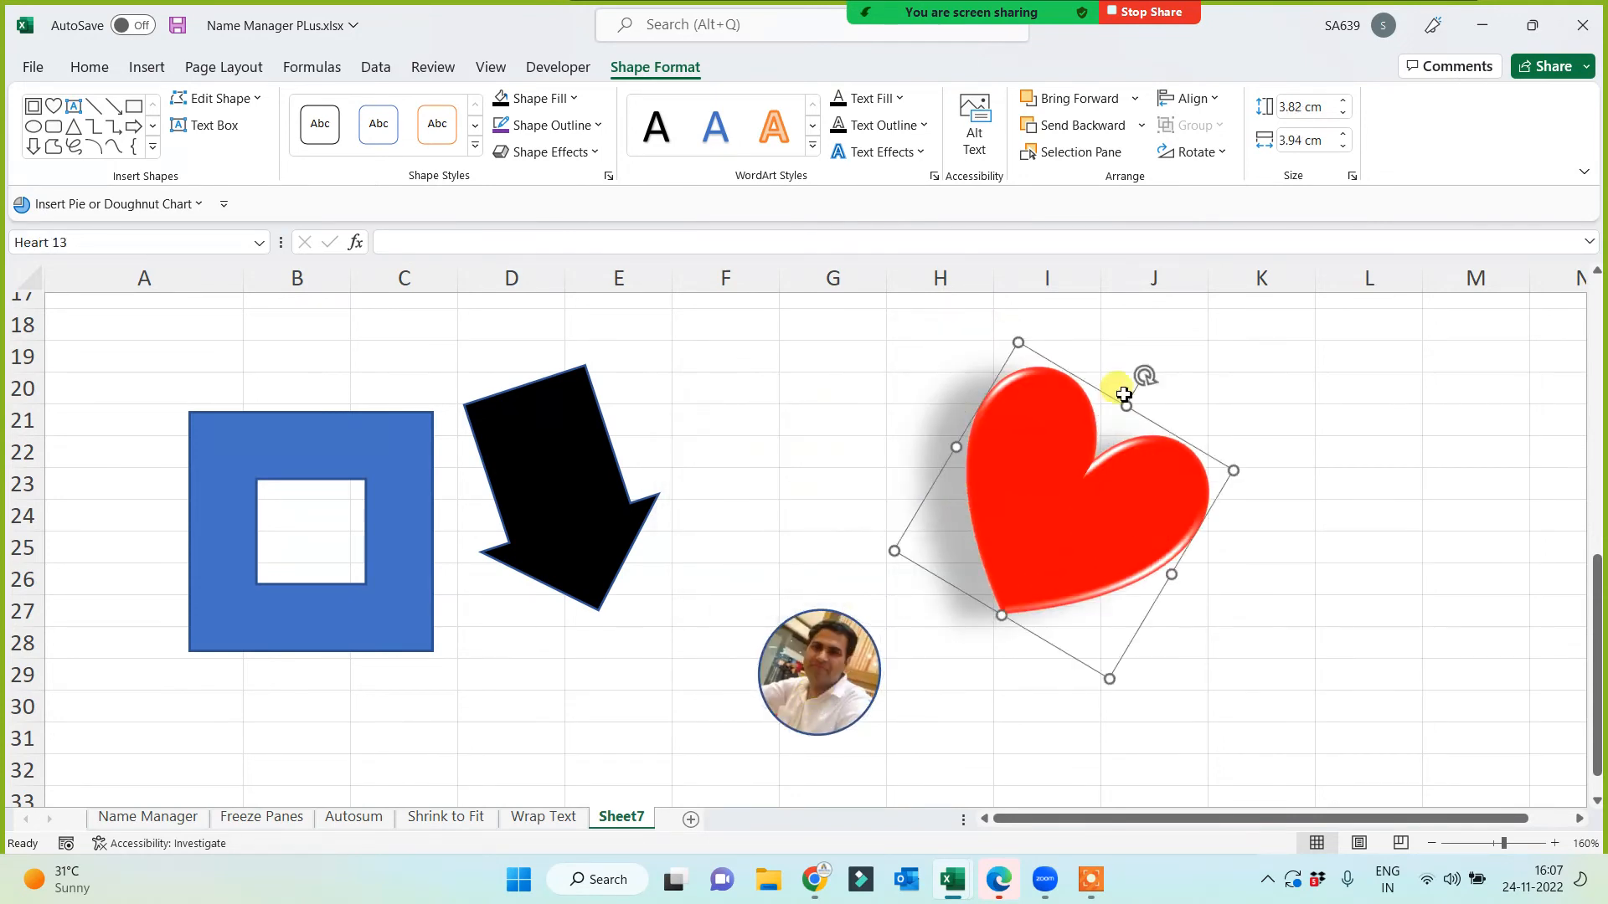
drag(1145, 377, 1053, 340)
Step: Bring the photo in front of the heart and centre it on the heart
drag(809, 680, 933, 569)
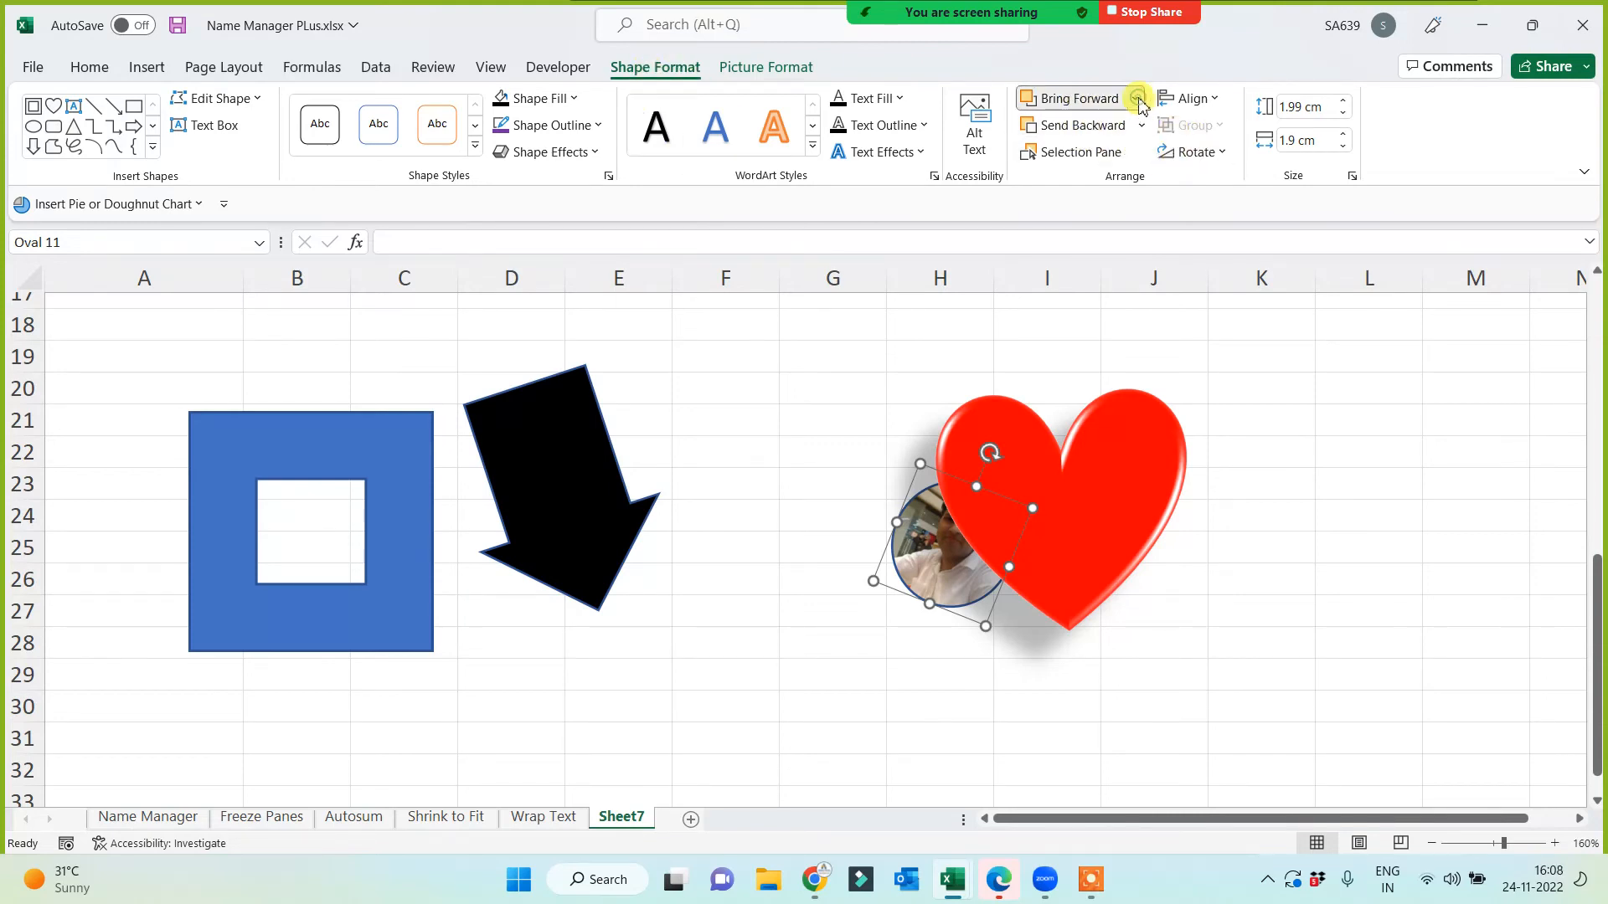
click(1137, 99)
click(1095, 159)
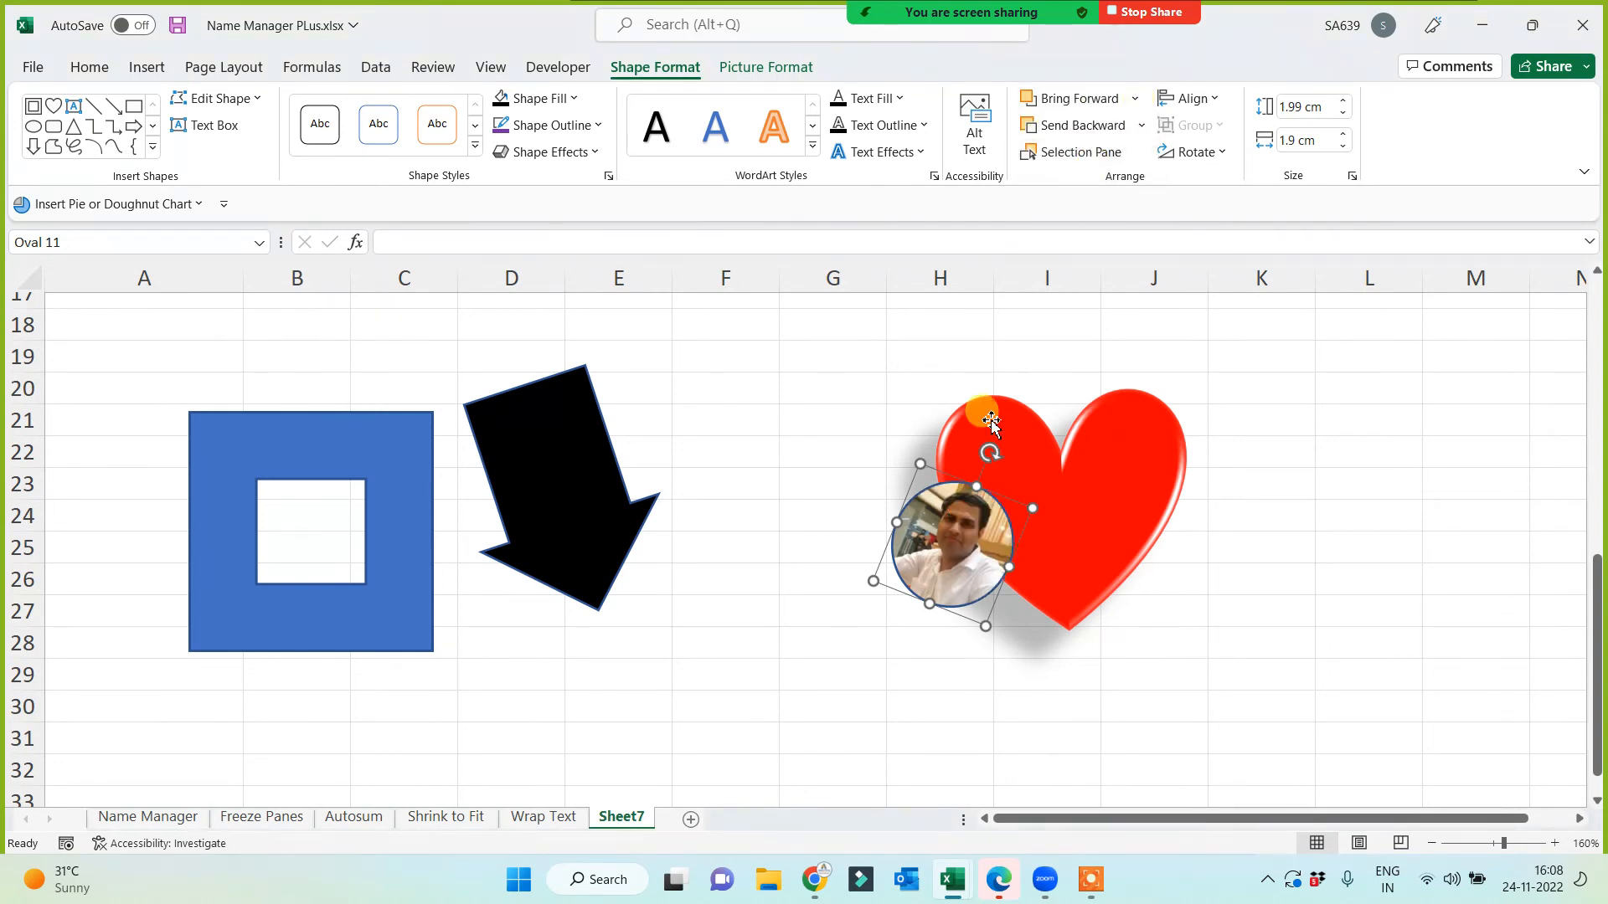
drag(938, 581, 1052, 579)
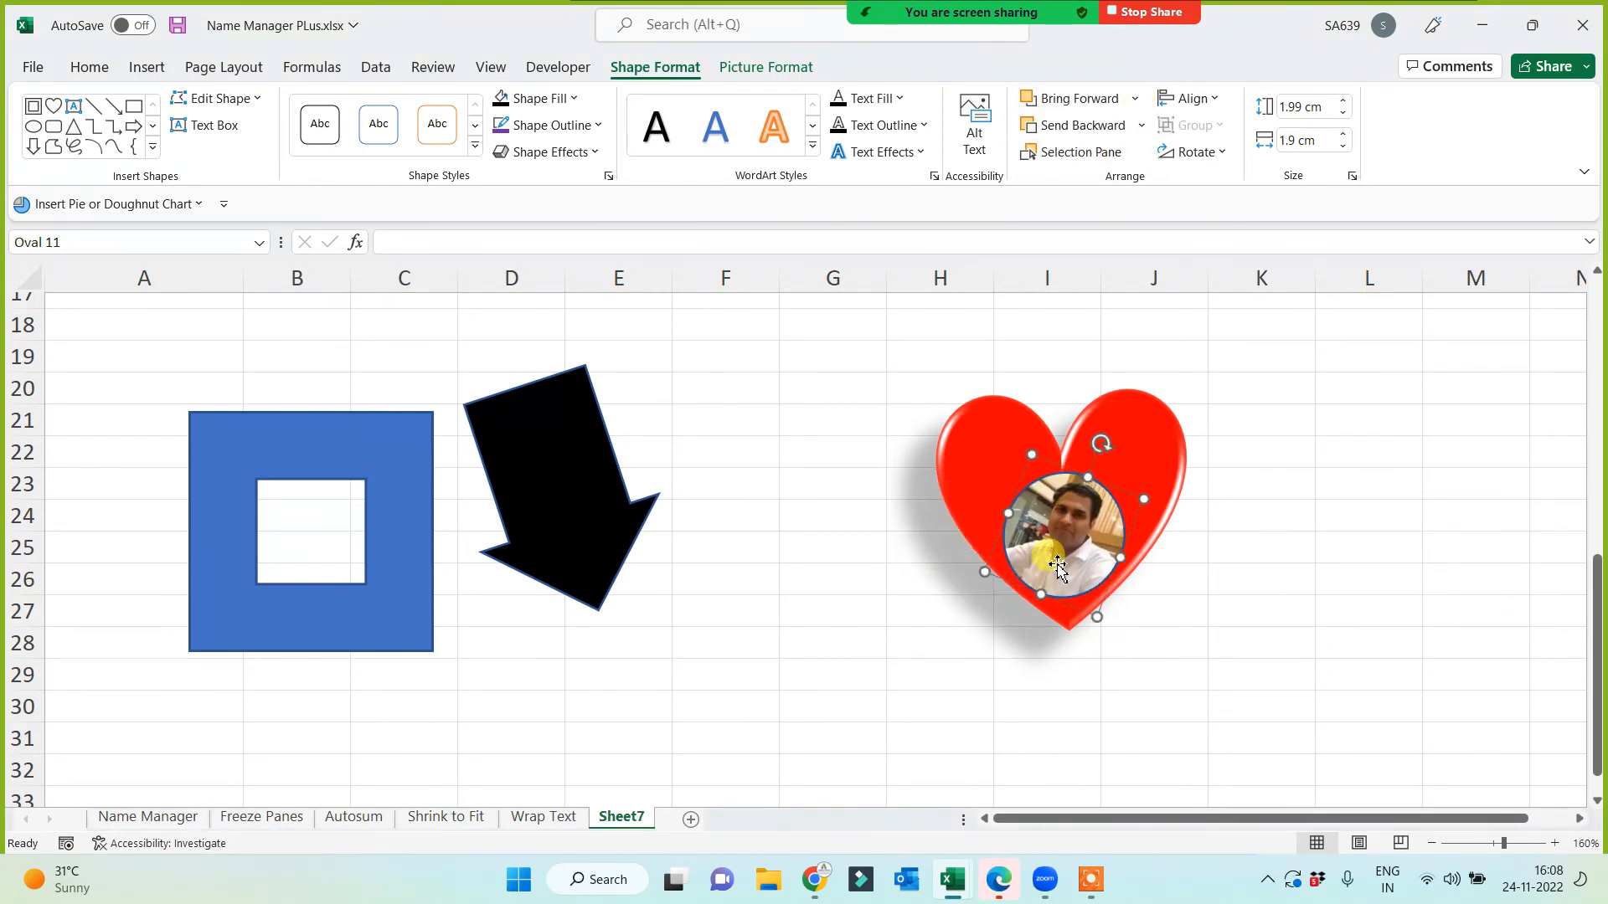
Step: Remove the photo's outline, narrow it into an oval, and settle it inside the heart
click(600, 125)
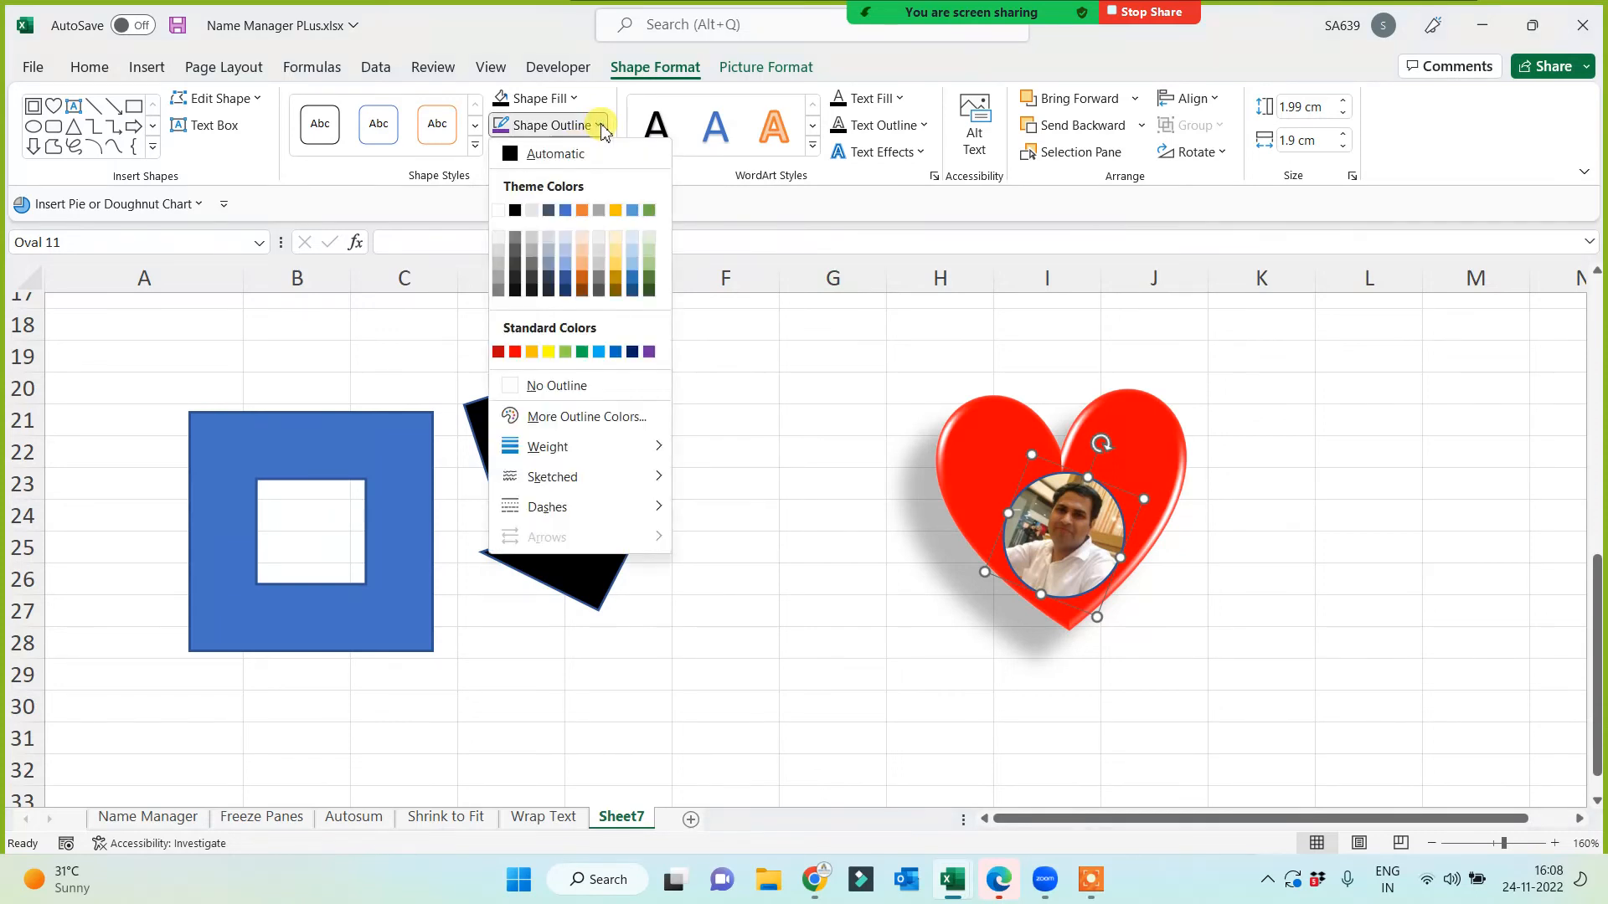
click(520, 387)
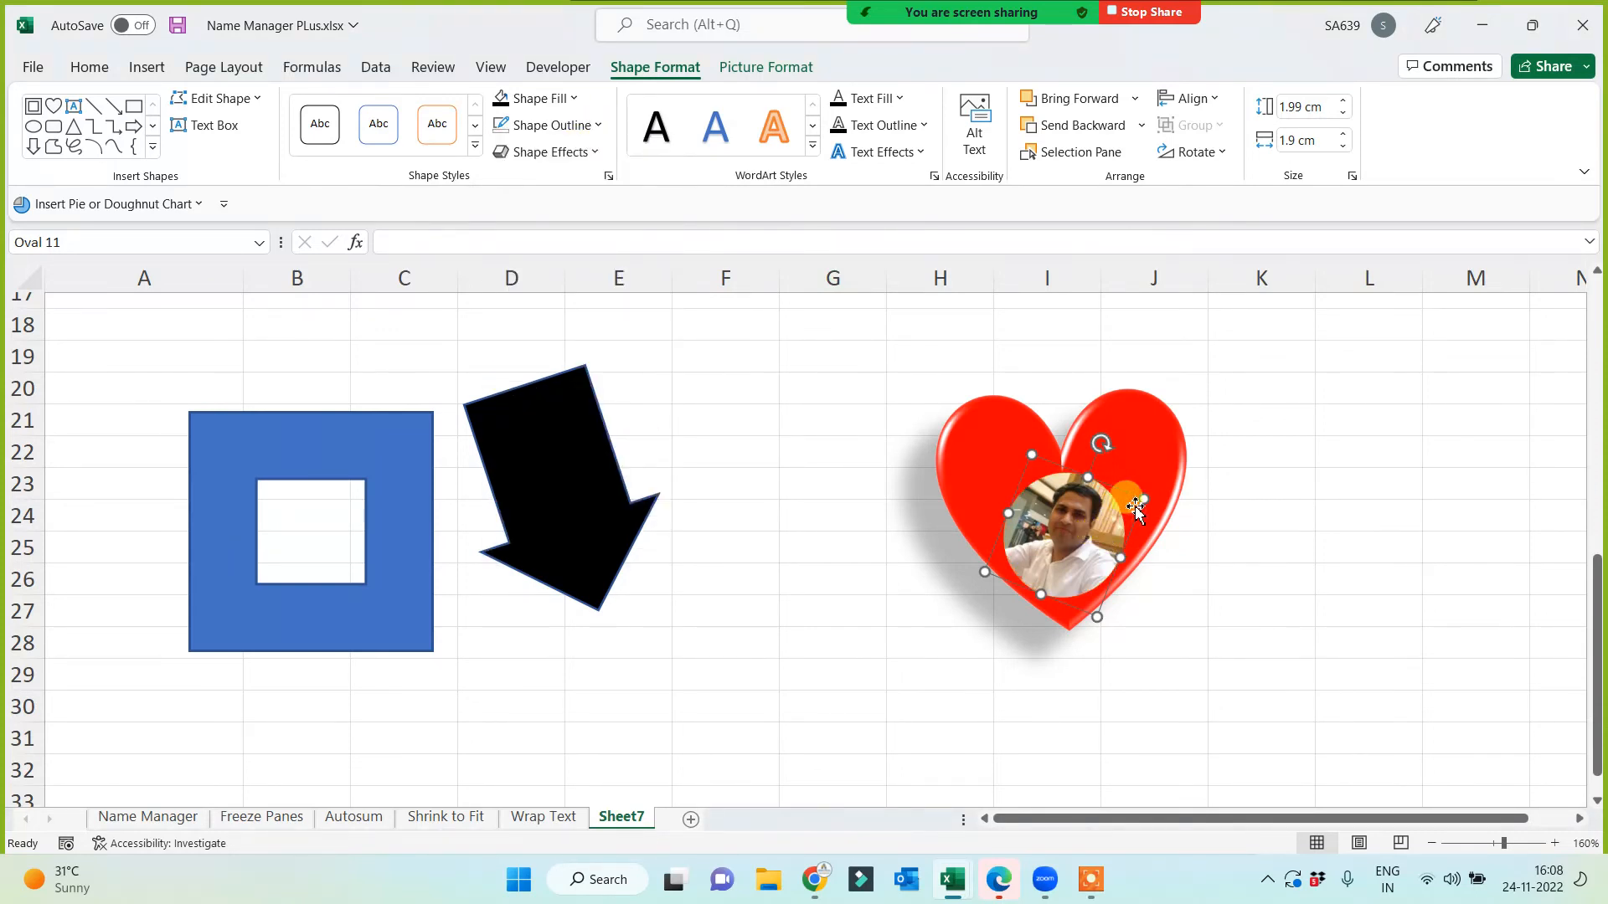
drag(1123, 558, 1106, 554)
drag(1093, 439, 1057, 446)
mouse_move(1073, 549)
mouse_down()
mouse_move(1032, 485)
mouse_move(1016, 491)
mouse_move(1059, 477)
mouse_move(1075, 551)
mouse_up()
click(1168, 661)
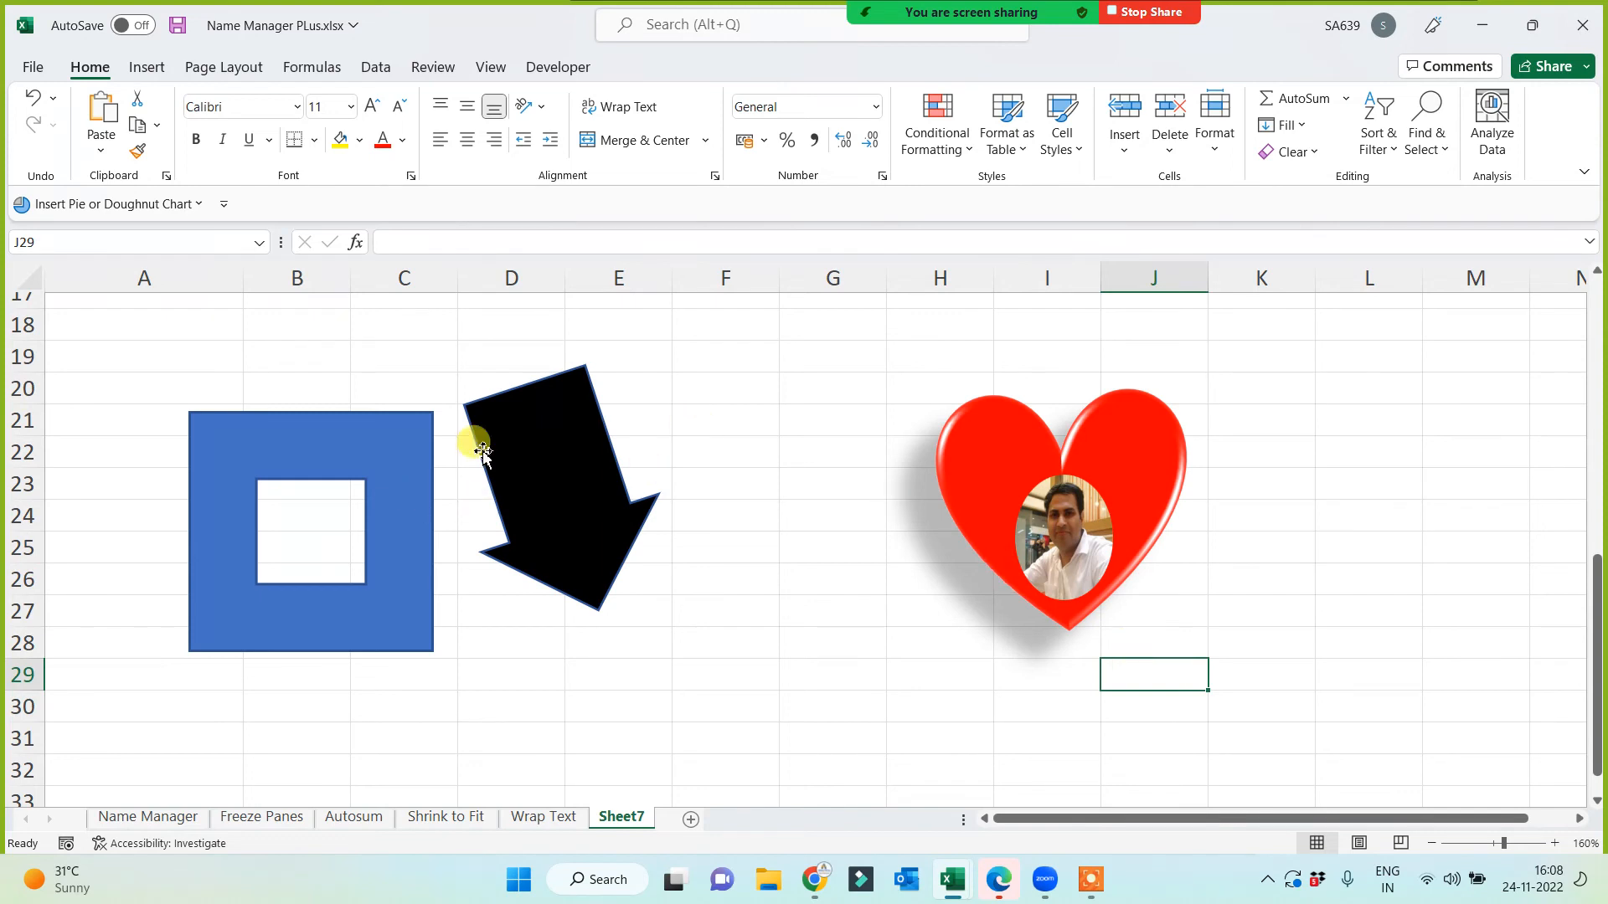
Step: Place the arrow on the frame's edge, bring it to front, then send it behind the frame
drag(483, 452, 411, 537)
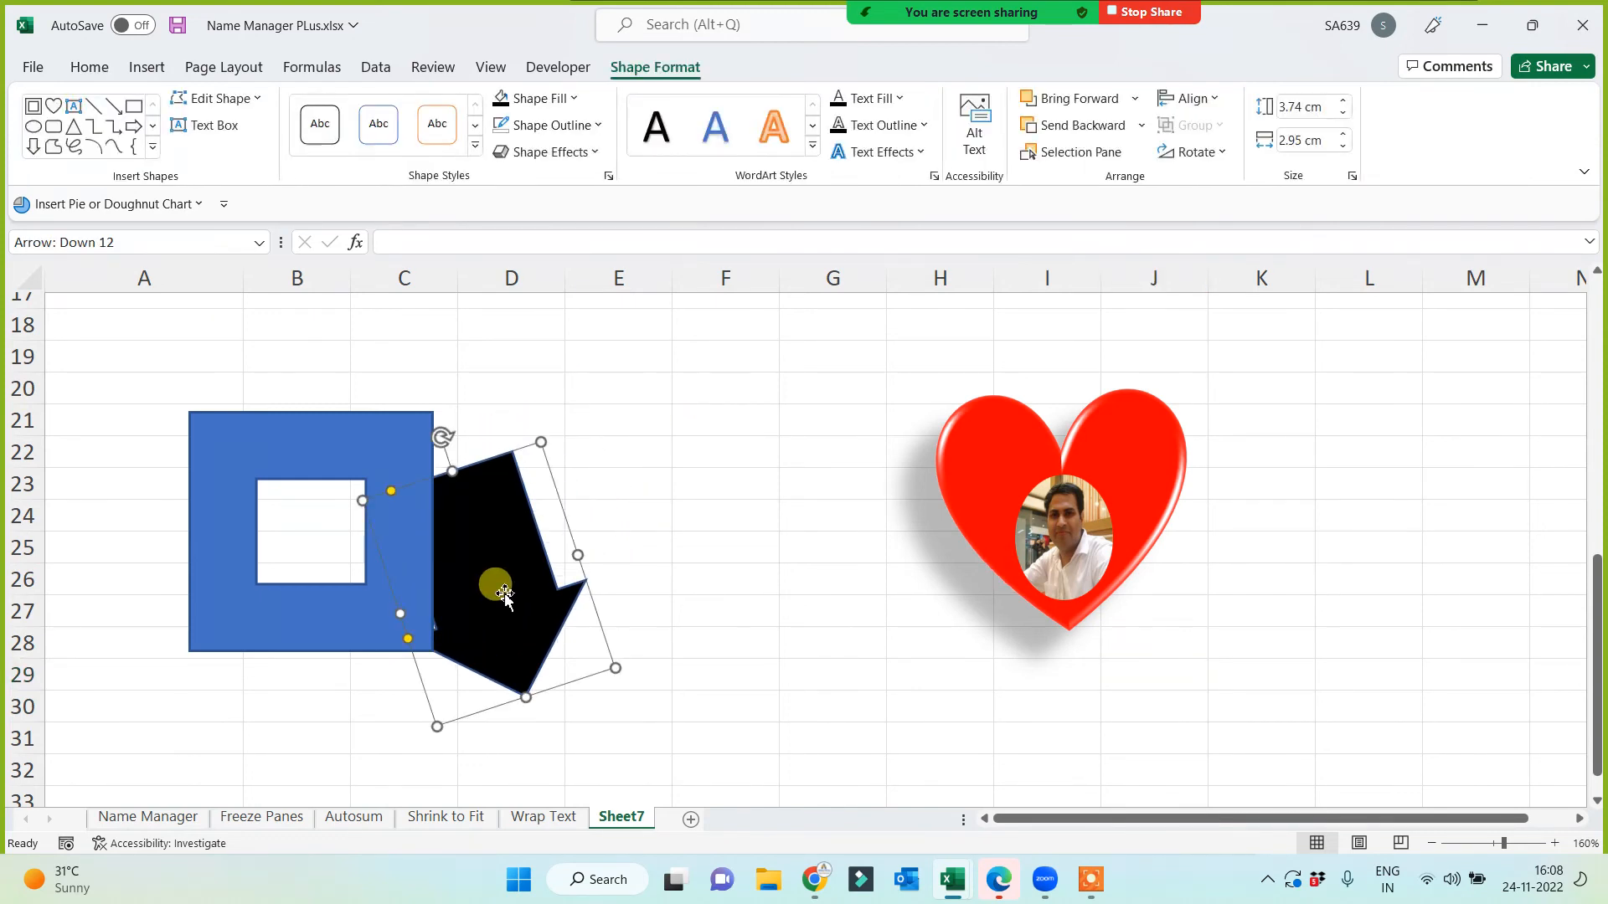
click(1136, 99)
click(1107, 157)
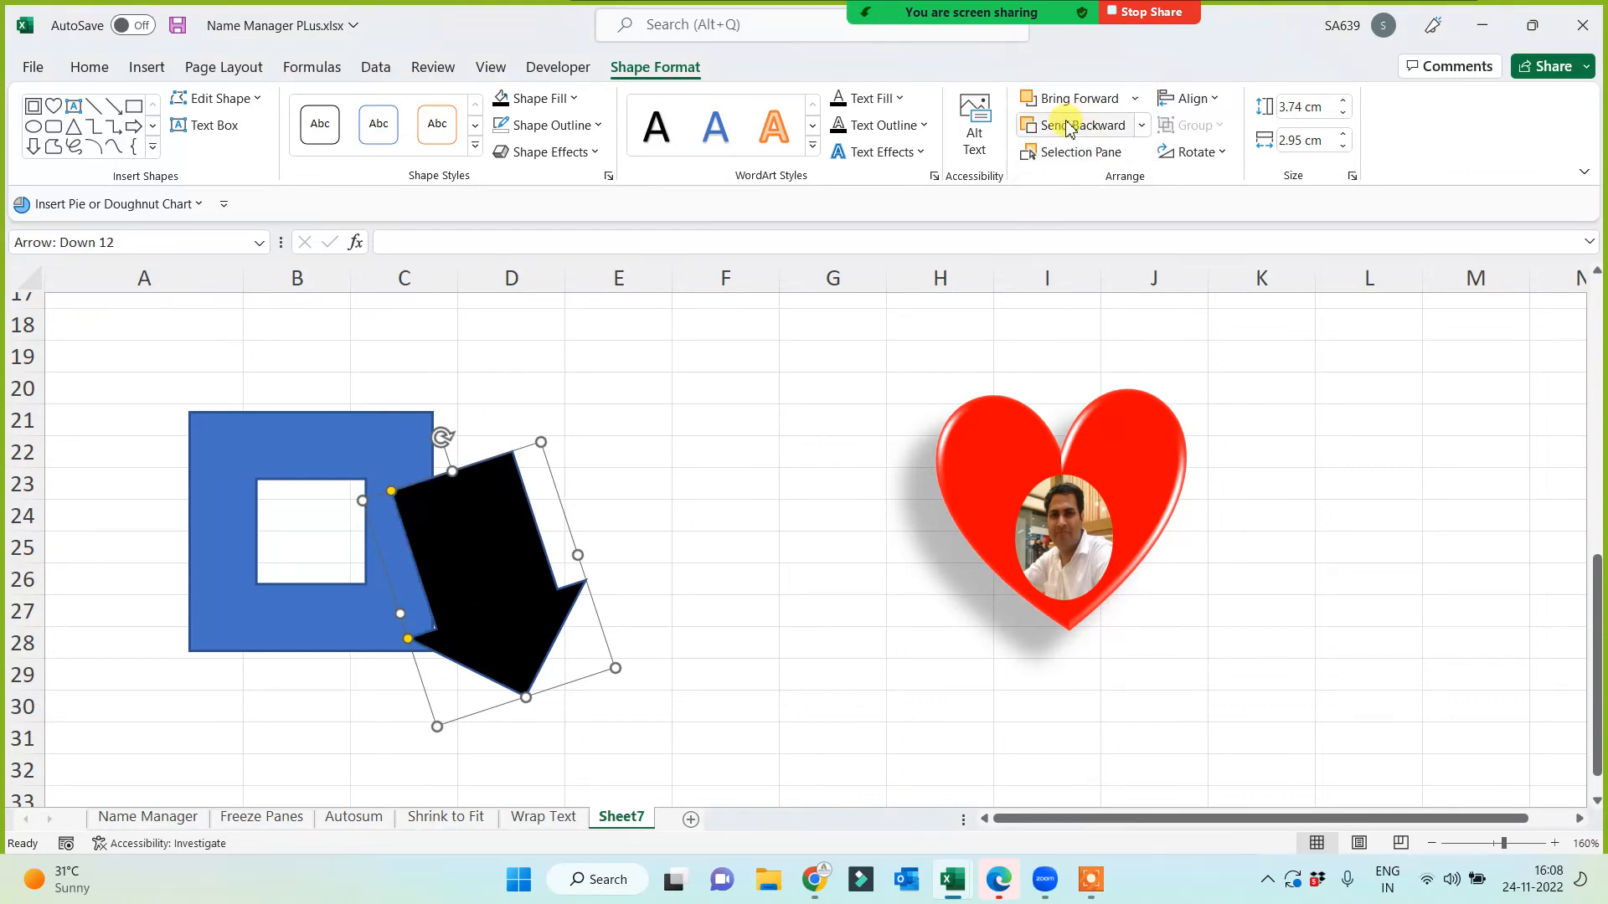
click(1142, 125)
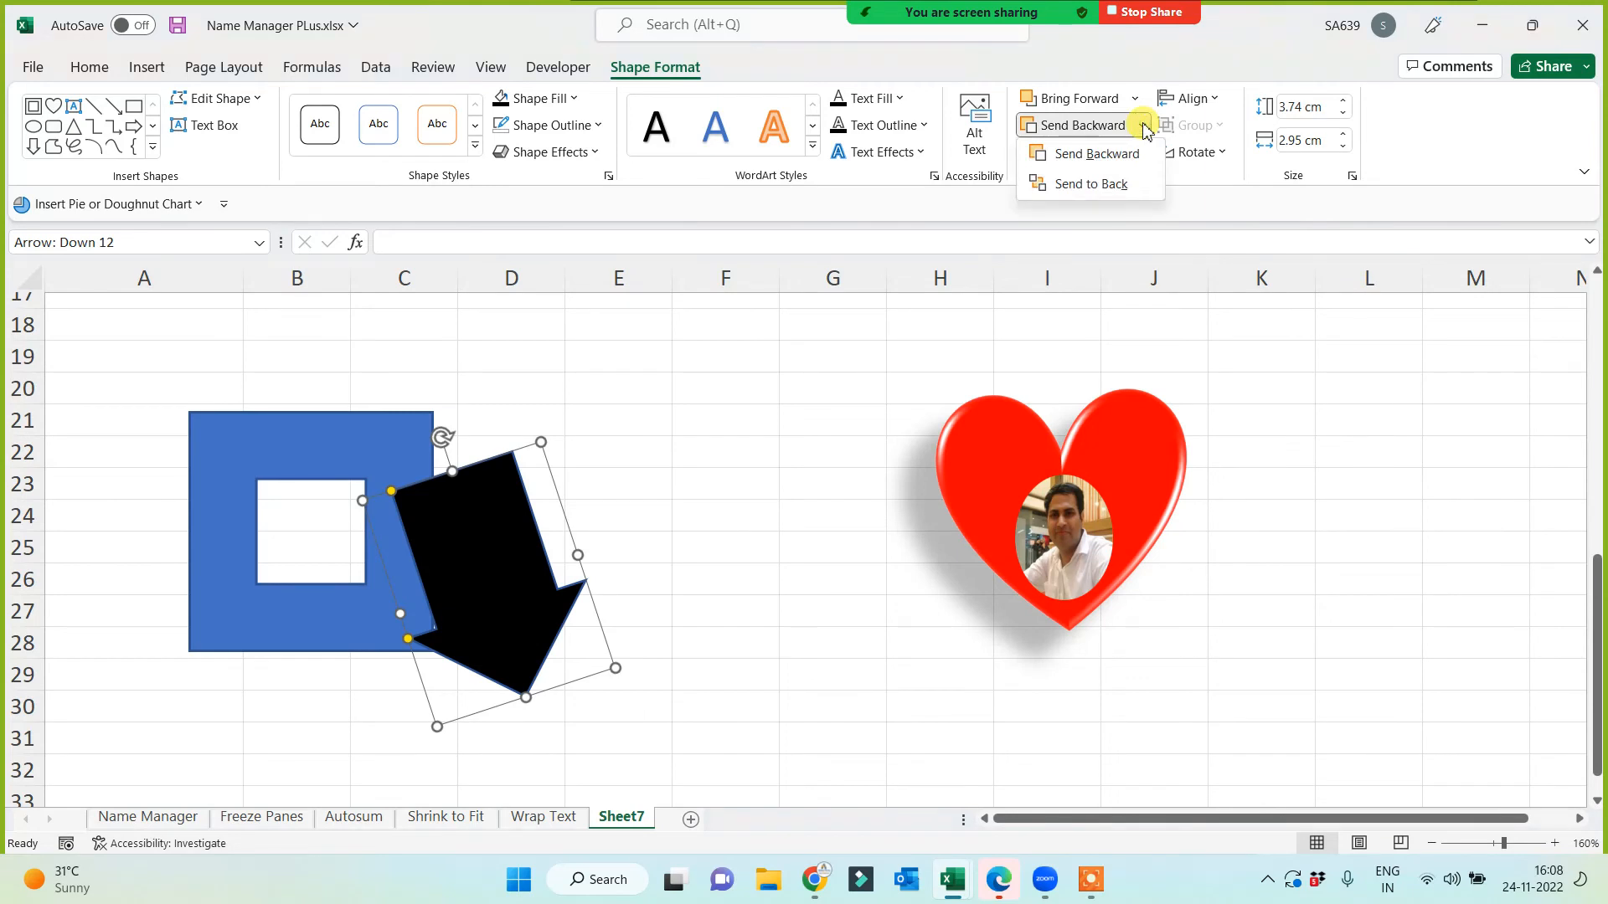
click(1105, 186)
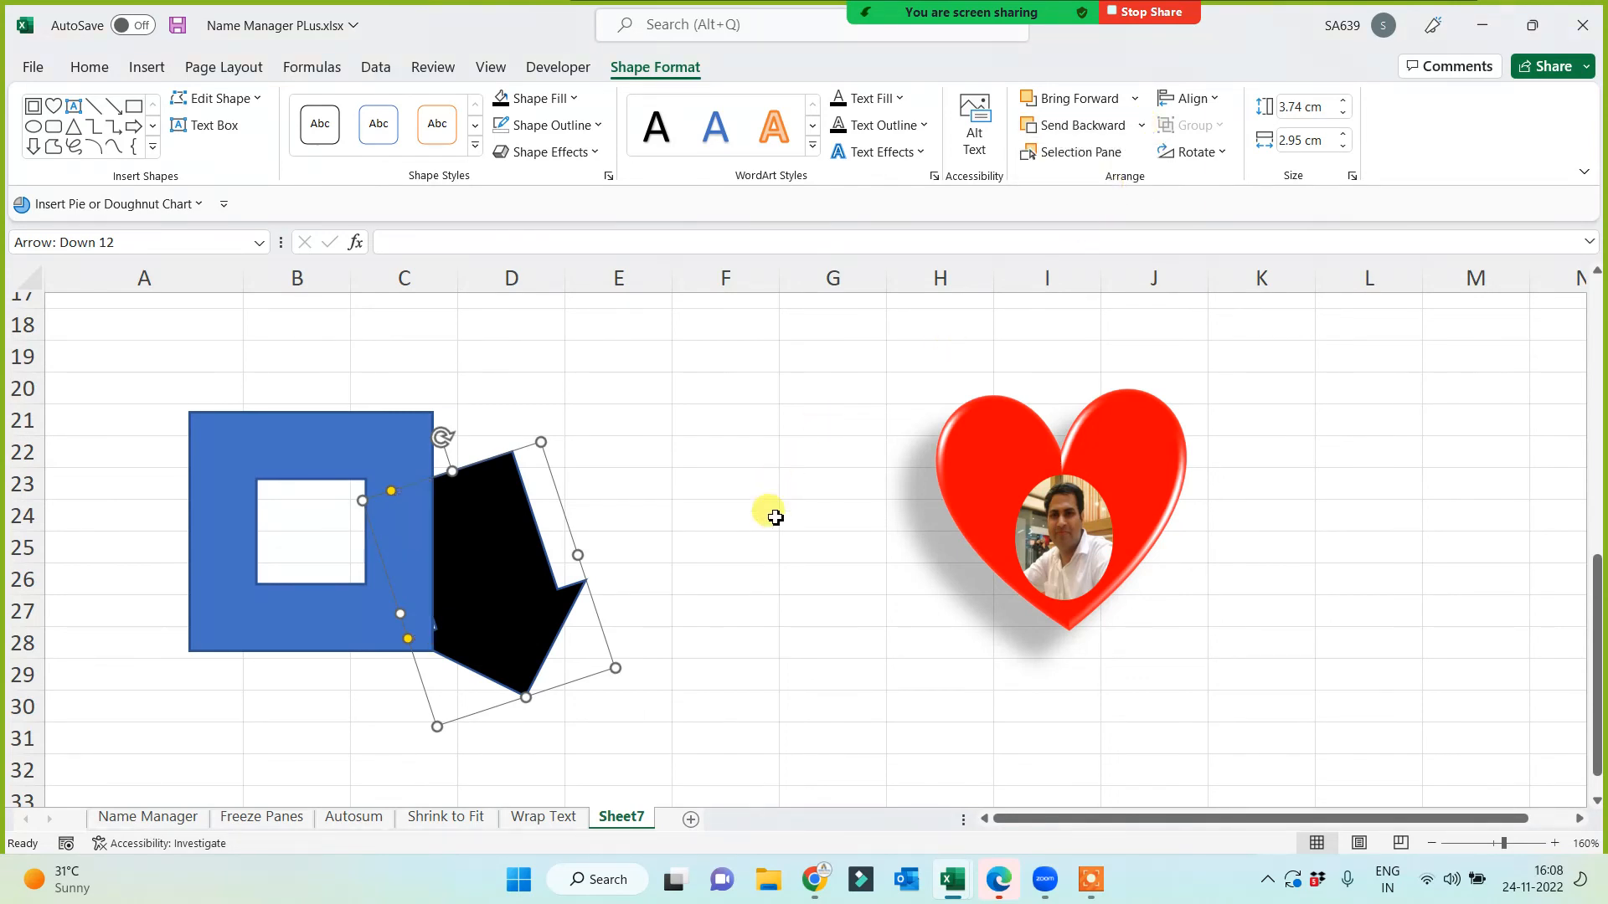
Step: Move the arrow clear of the frame to column F and the photo oval out beside the heart
click(714, 486)
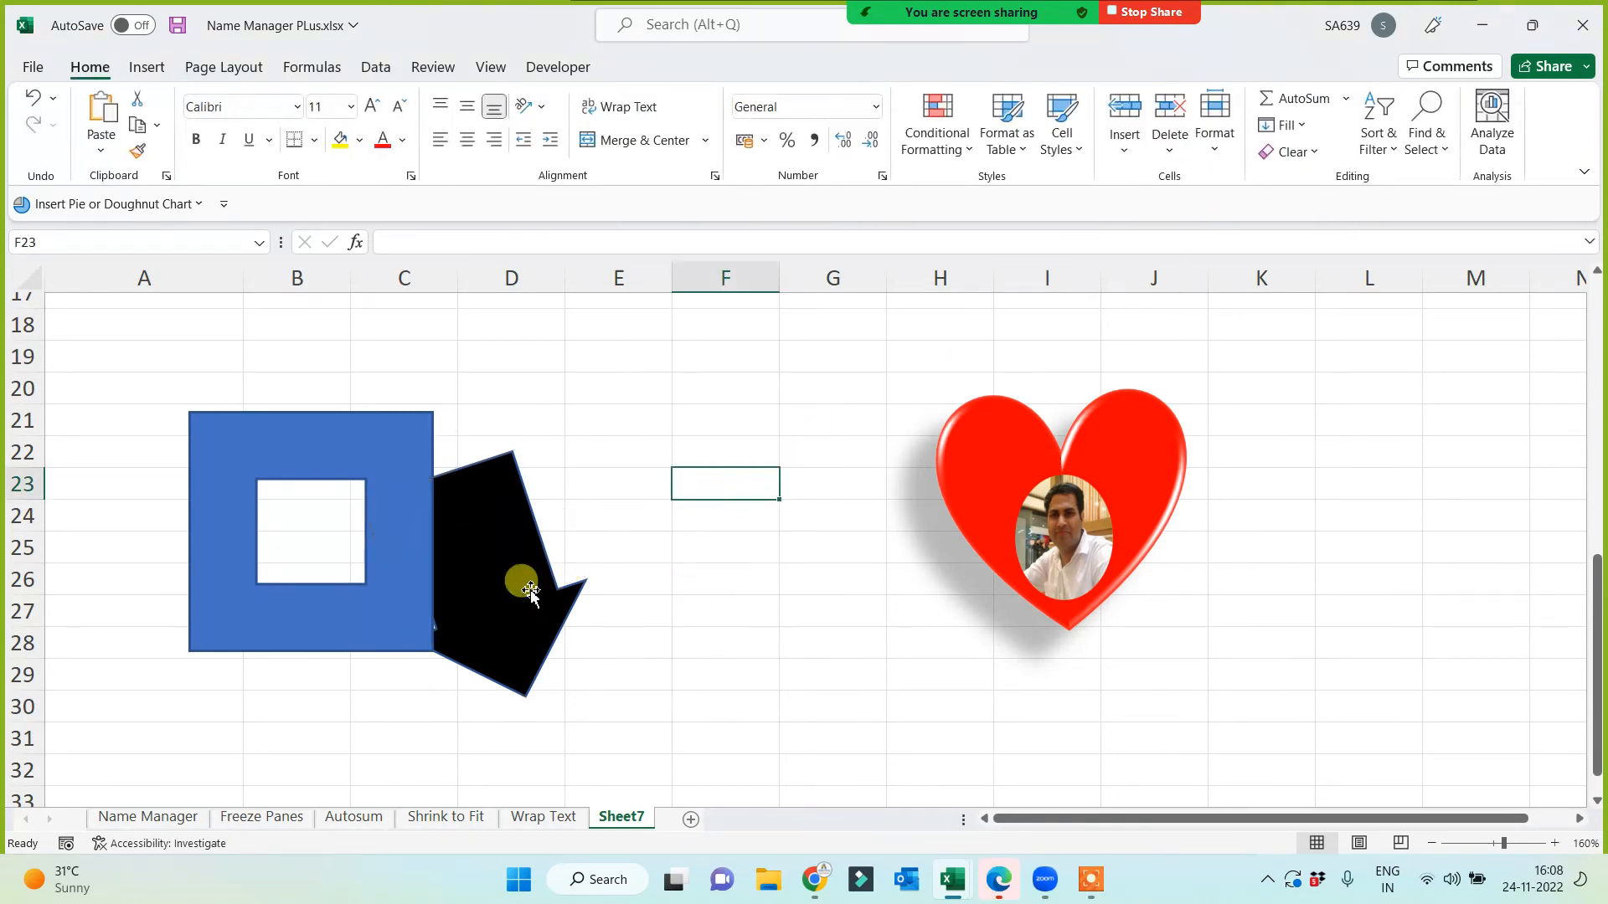
drag(520, 576, 693, 585)
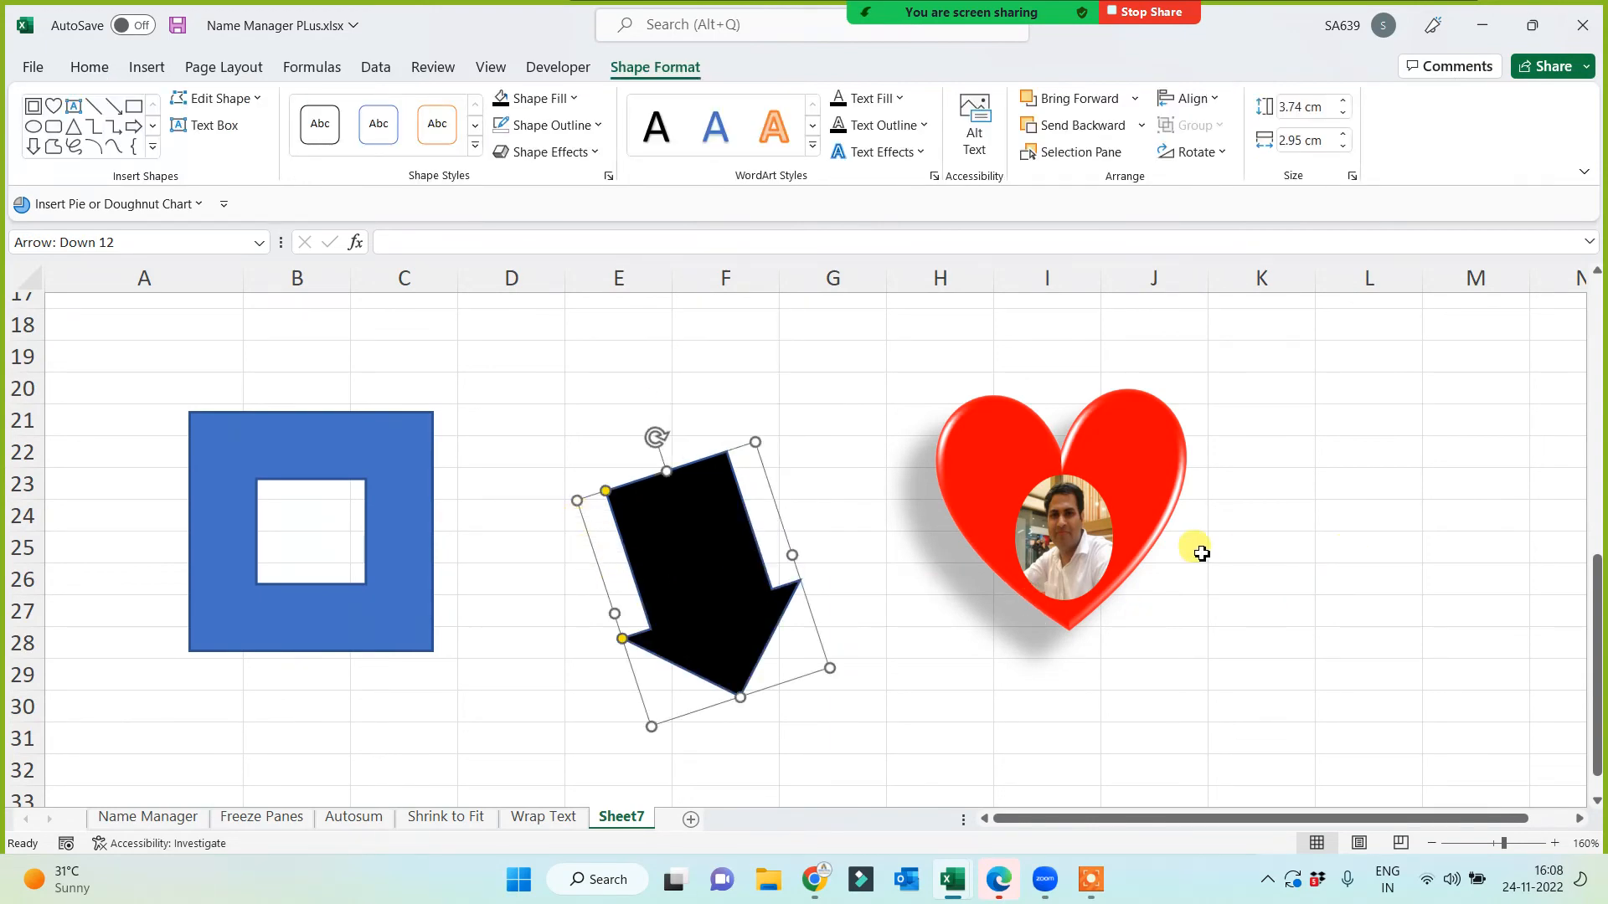
drag(1095, 546, 1219, 649)
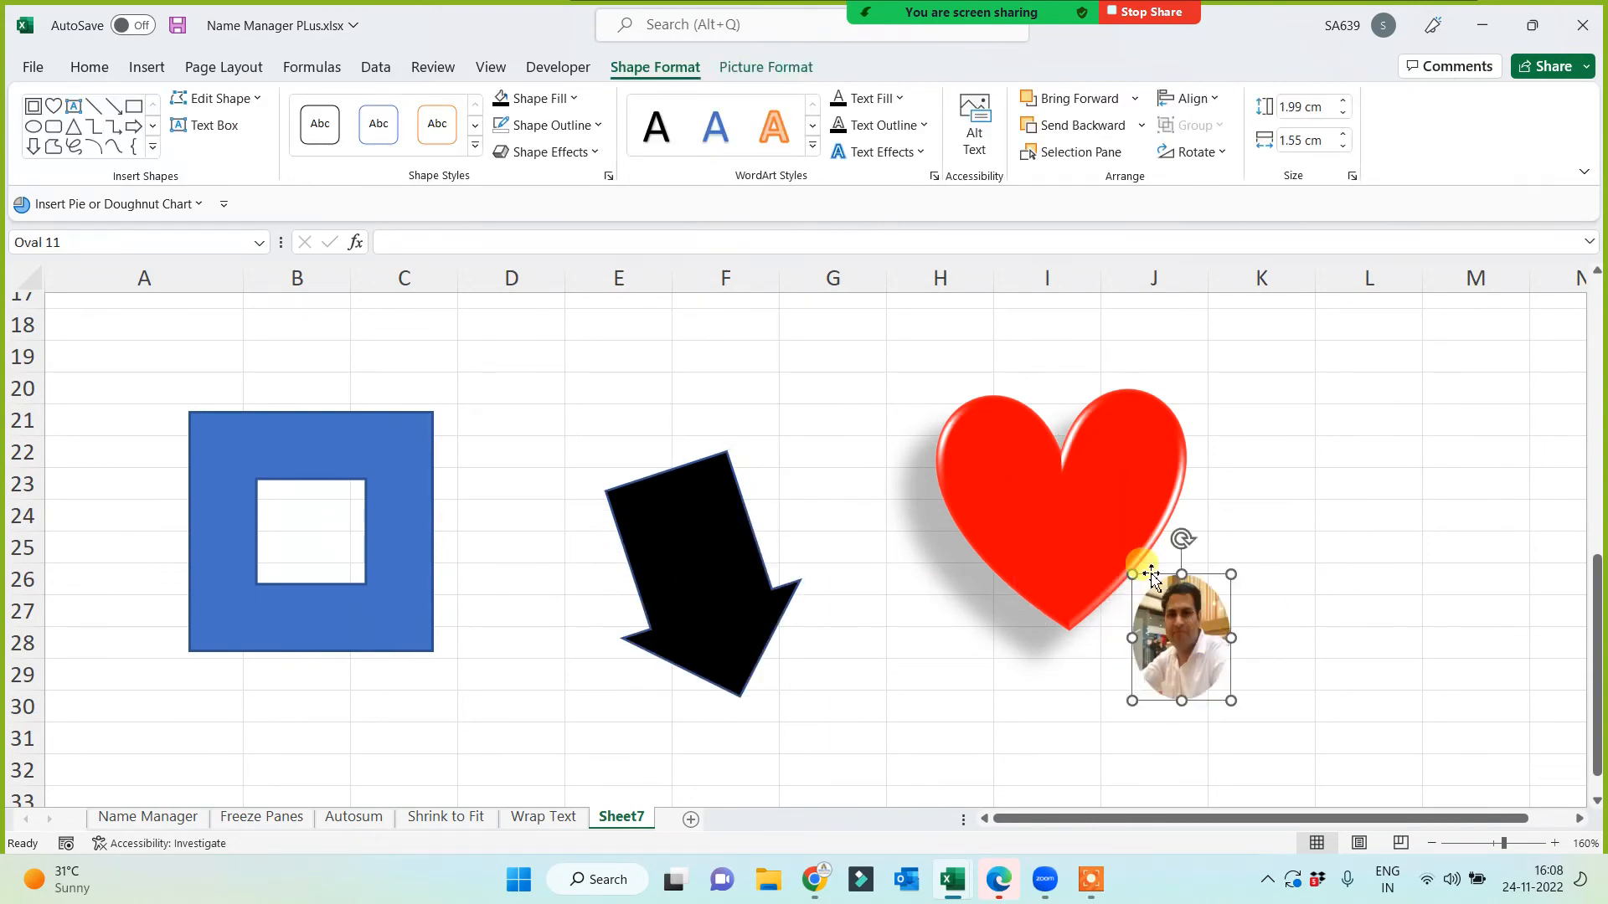
Step: Undo the photo's move so the oval sits inside the heart, then group photo and heart
click(1089, 525)
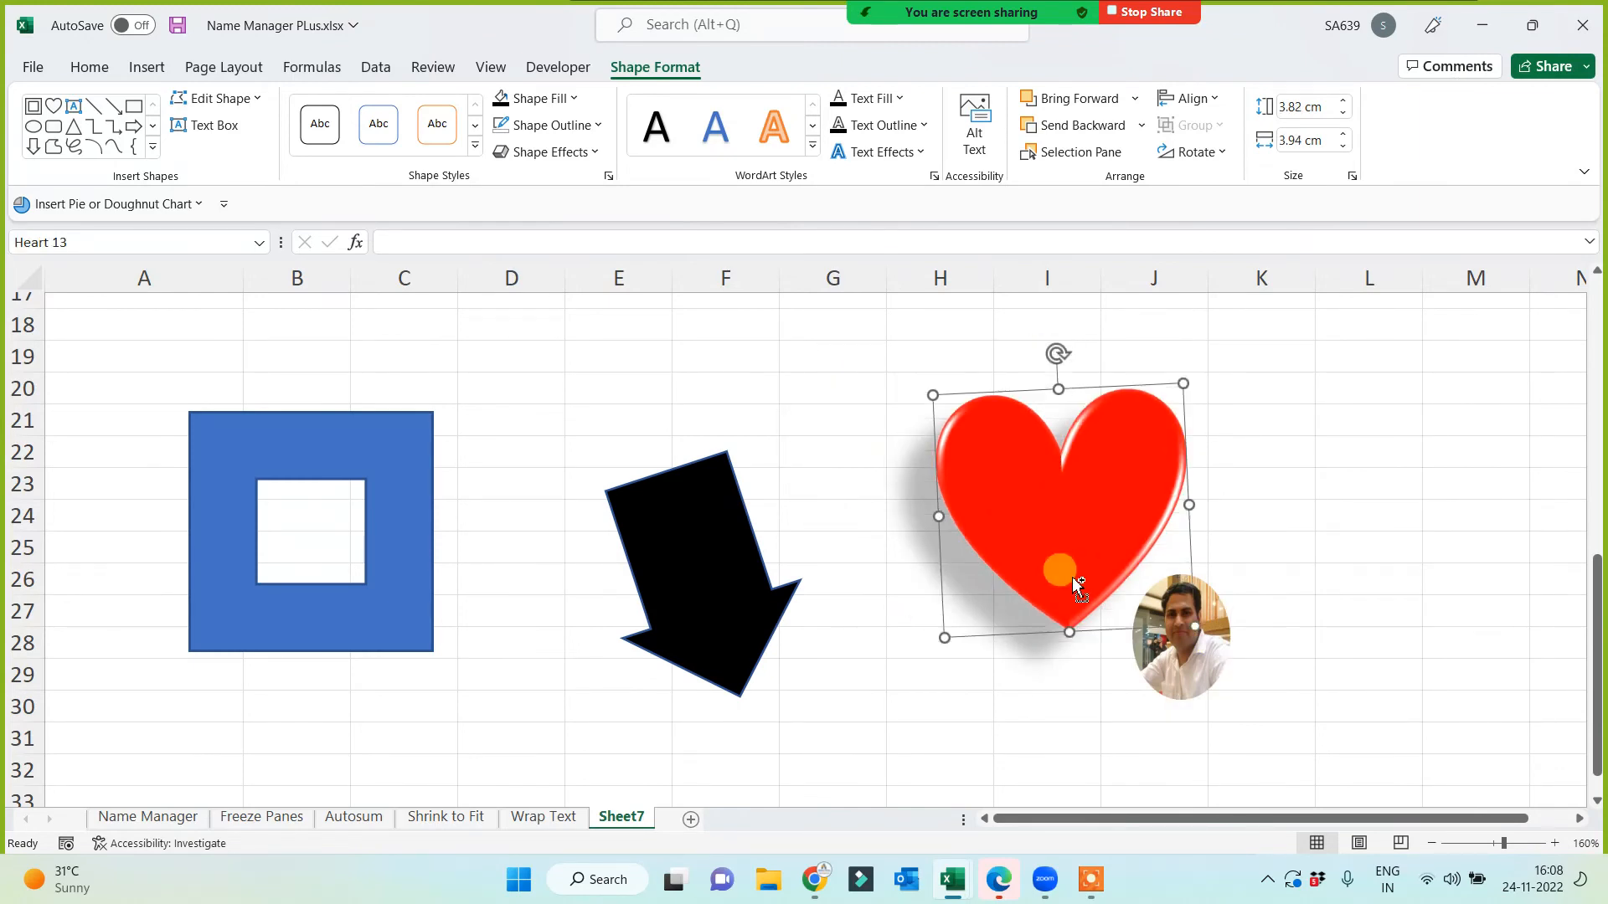
key(ctrl+z)
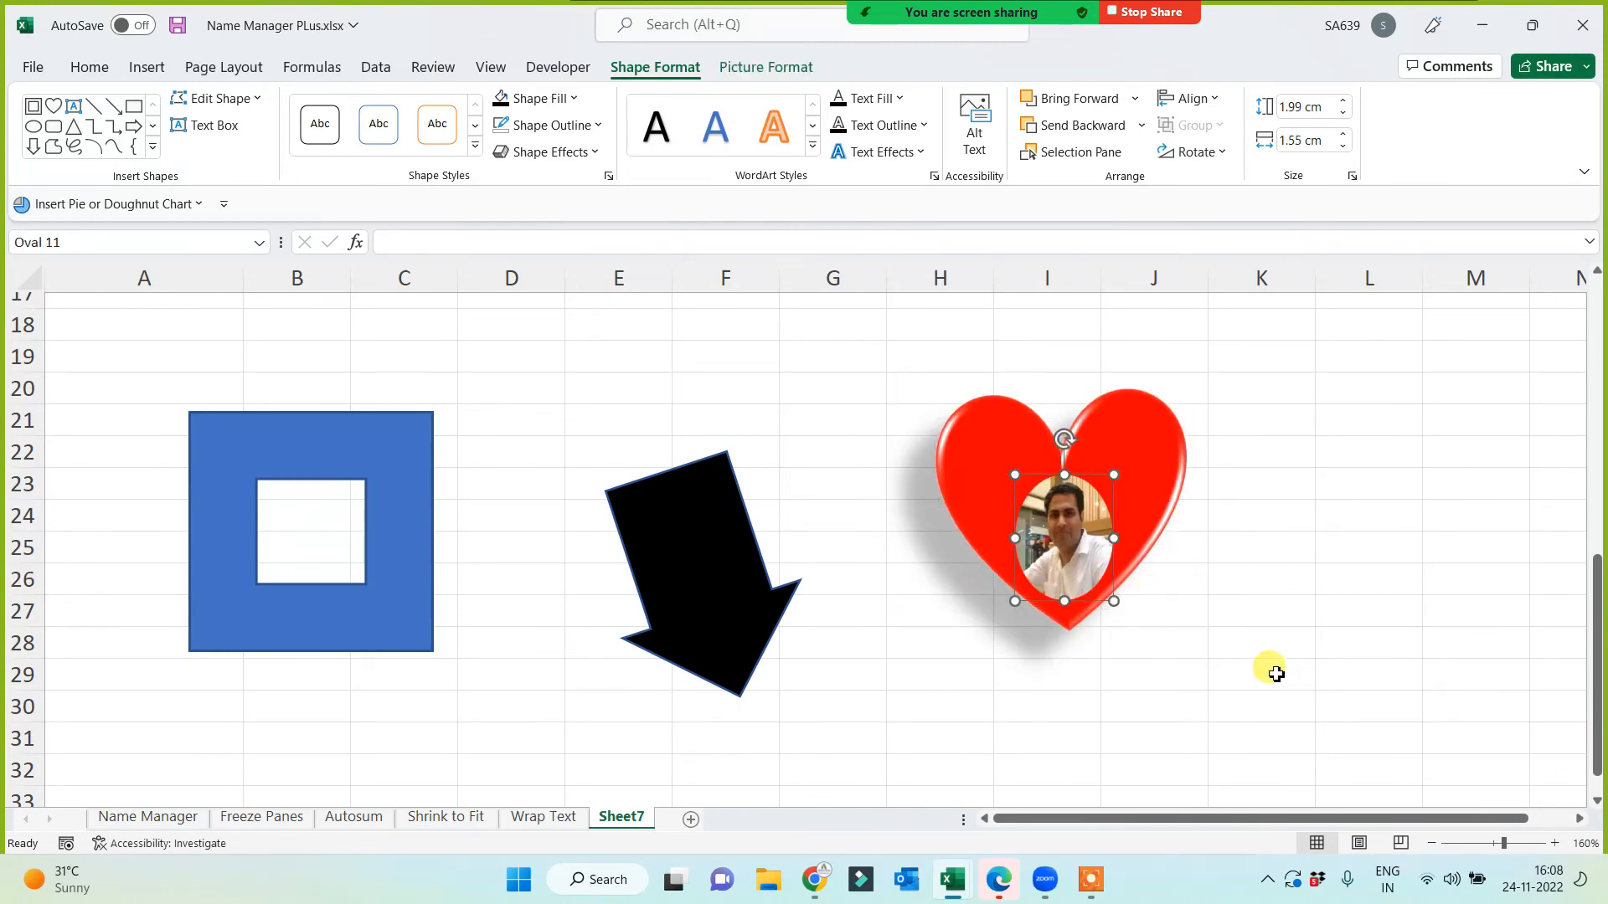
click(1322, 638)
click(1053, 548)
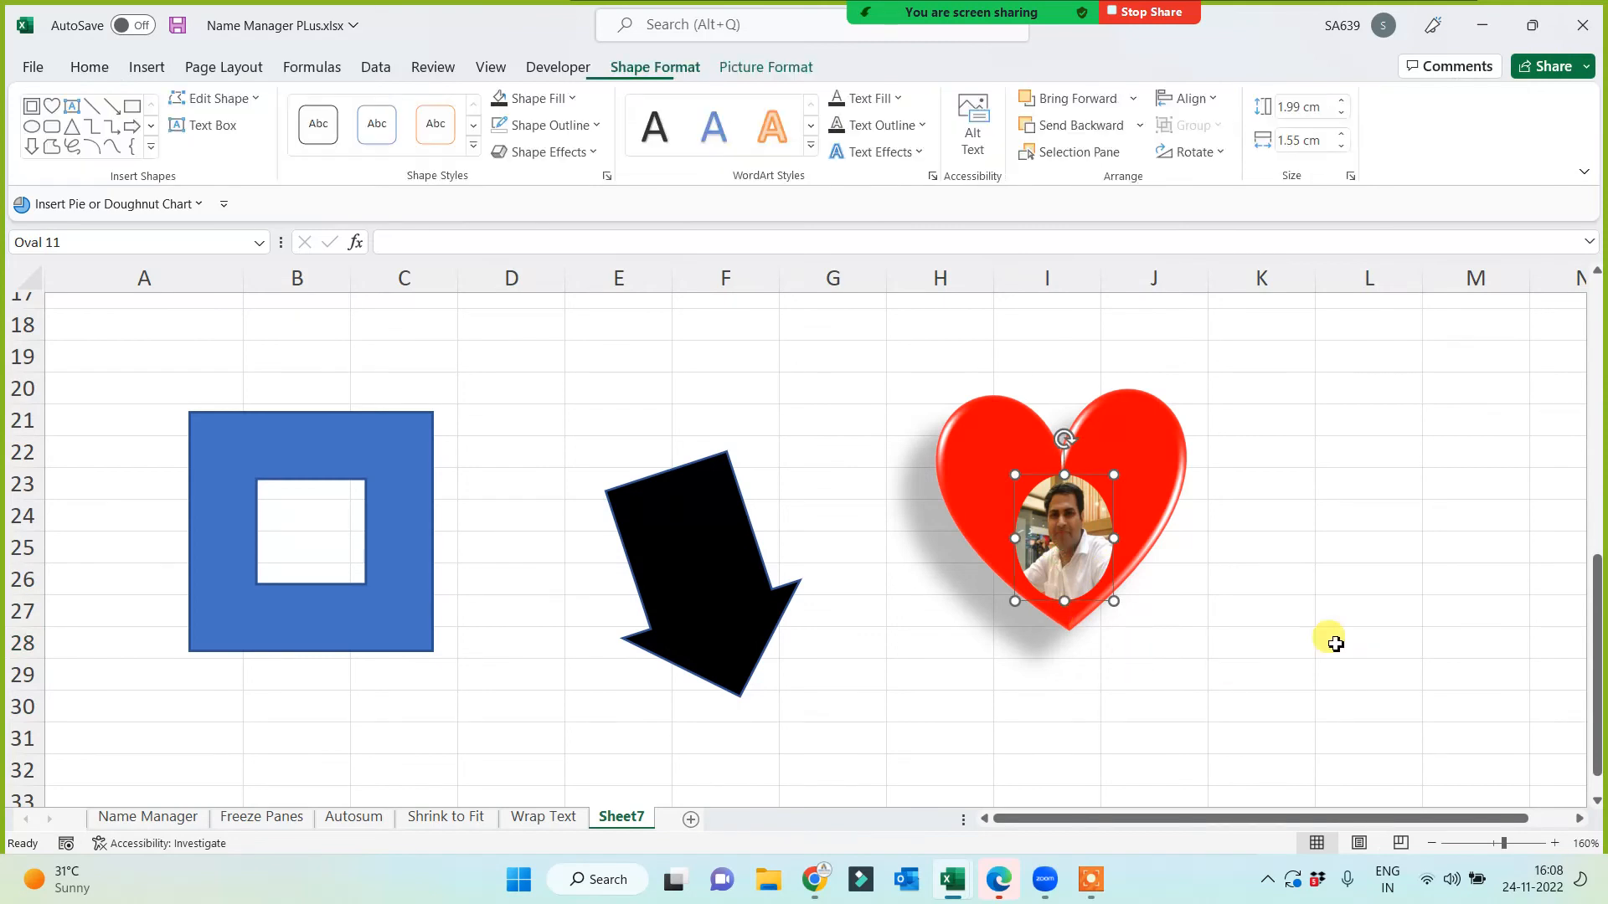
ctrl+click(1175, 444)
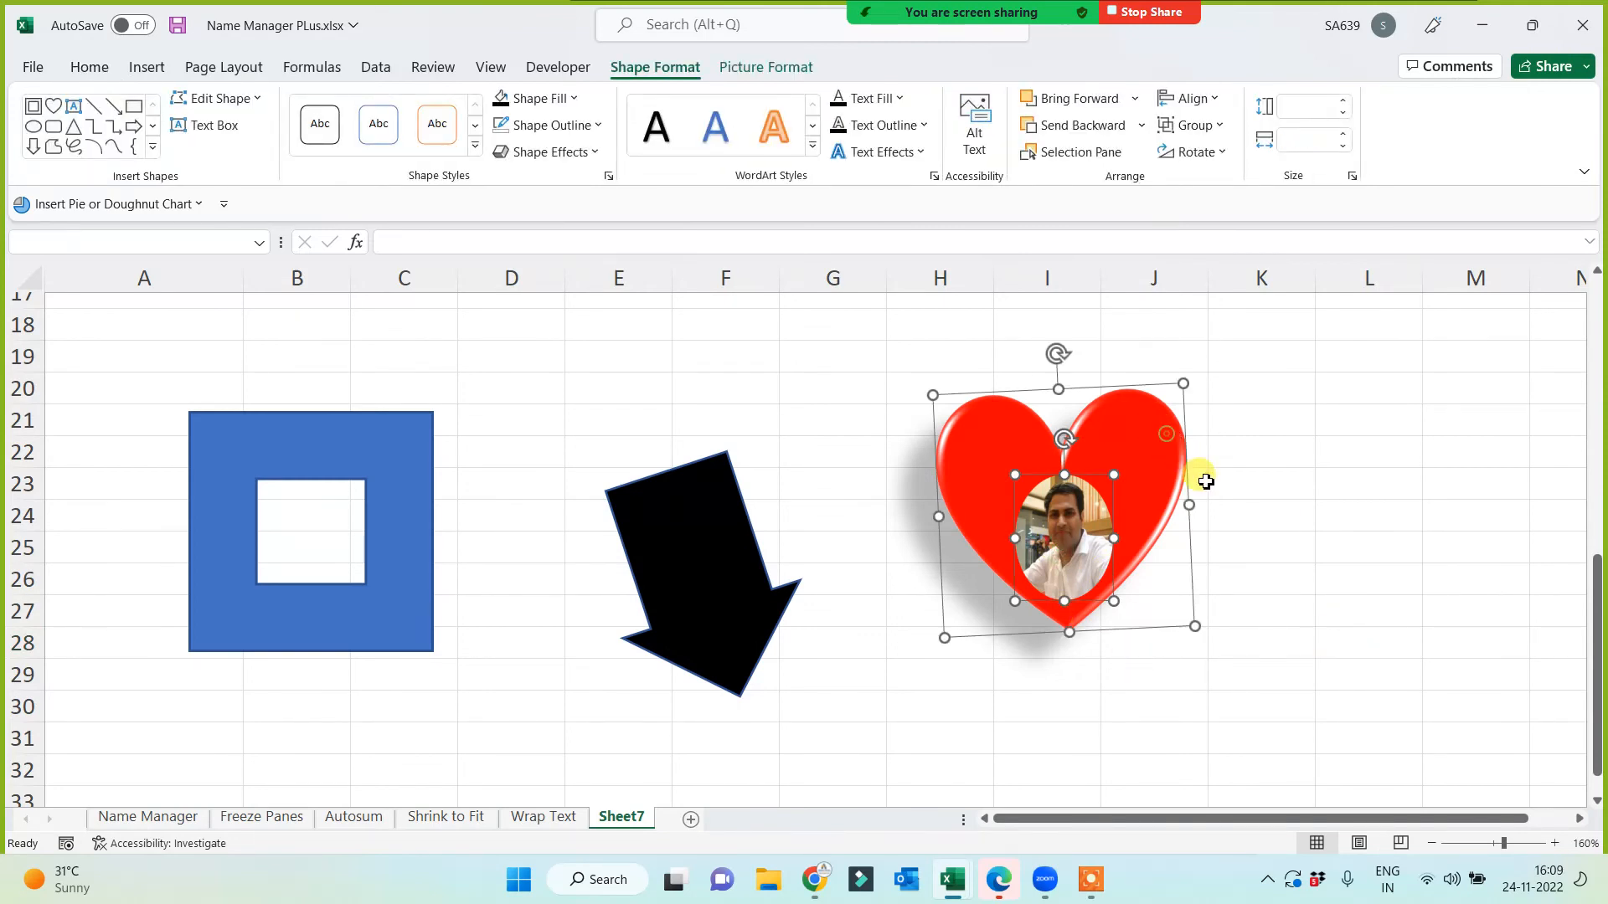
right_click(1145, 413)
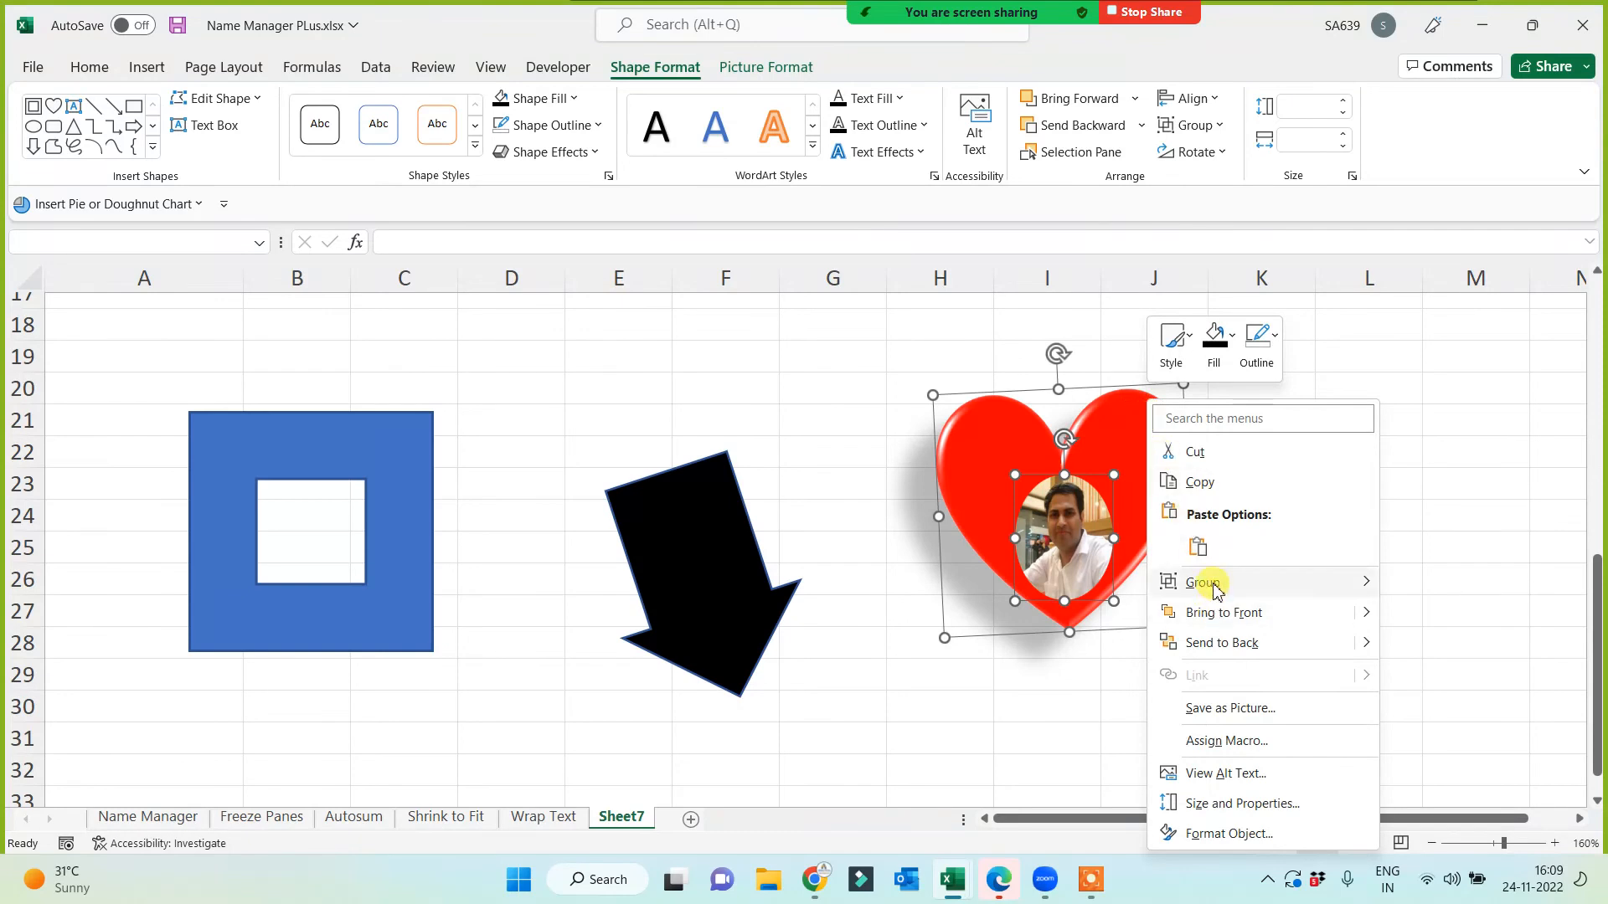
mouse_move(1214, 584)
click(1409, 586)
Step: Shift the grouped heart and photo slightly right over columns J–L
click(1077, 736)
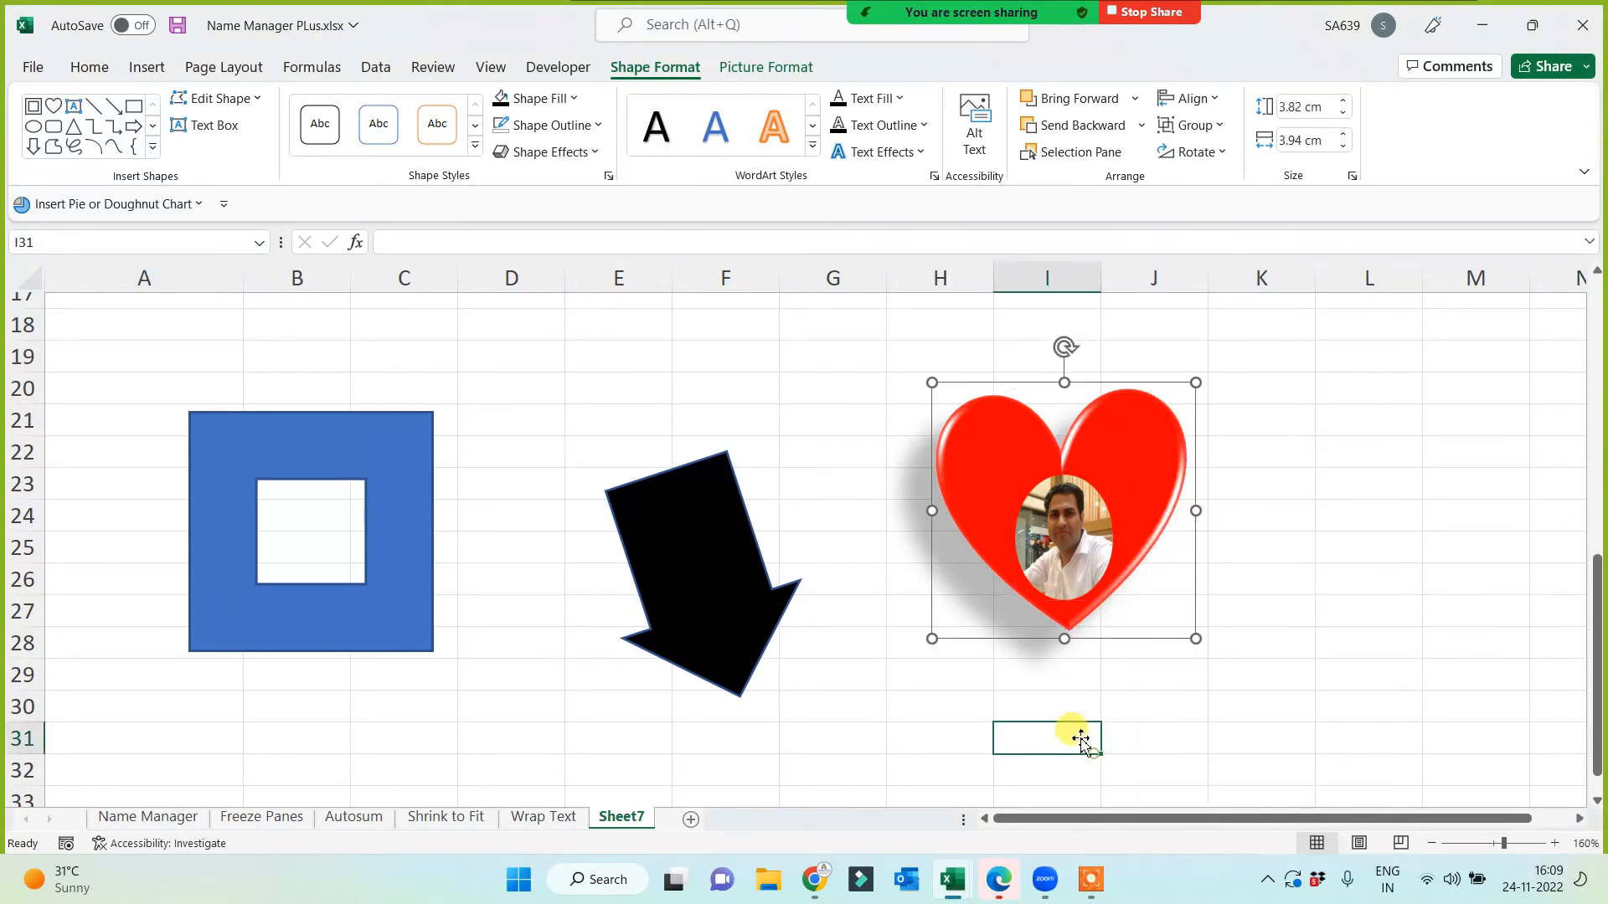
drag(1032, 561, 1115, 560)
drag(1116, 562, 1214, 513)
click(969, 695)
click(1002, 654)
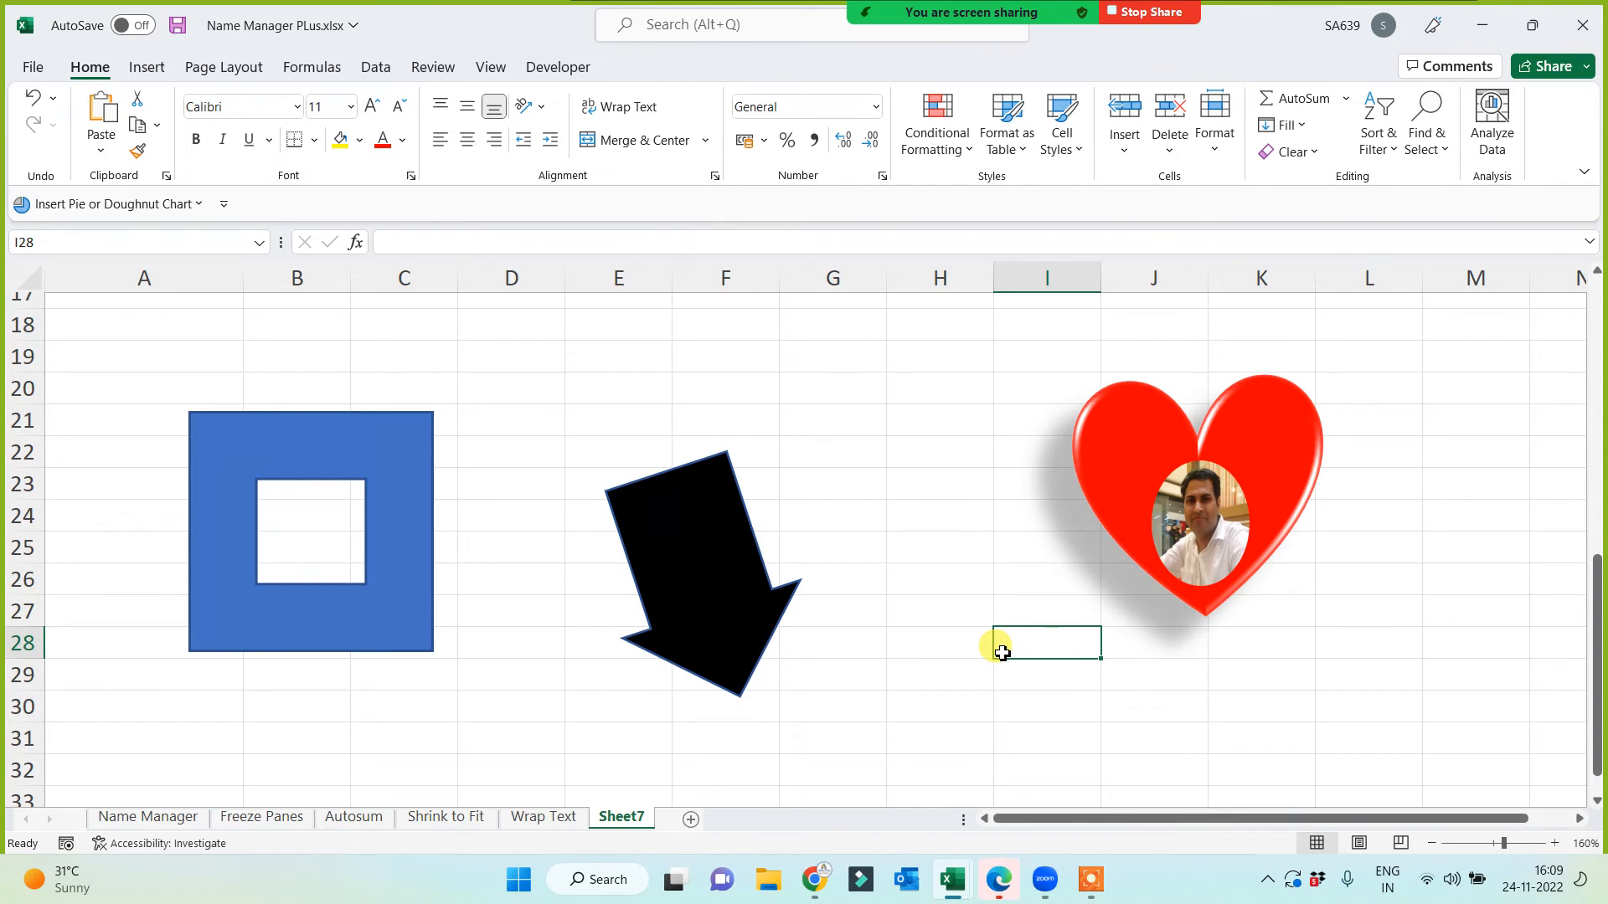
Step: Move the black arrow beside the heart in columns H–J and the blue frame into columns E–G
drag(671, 546, 1010, 559)
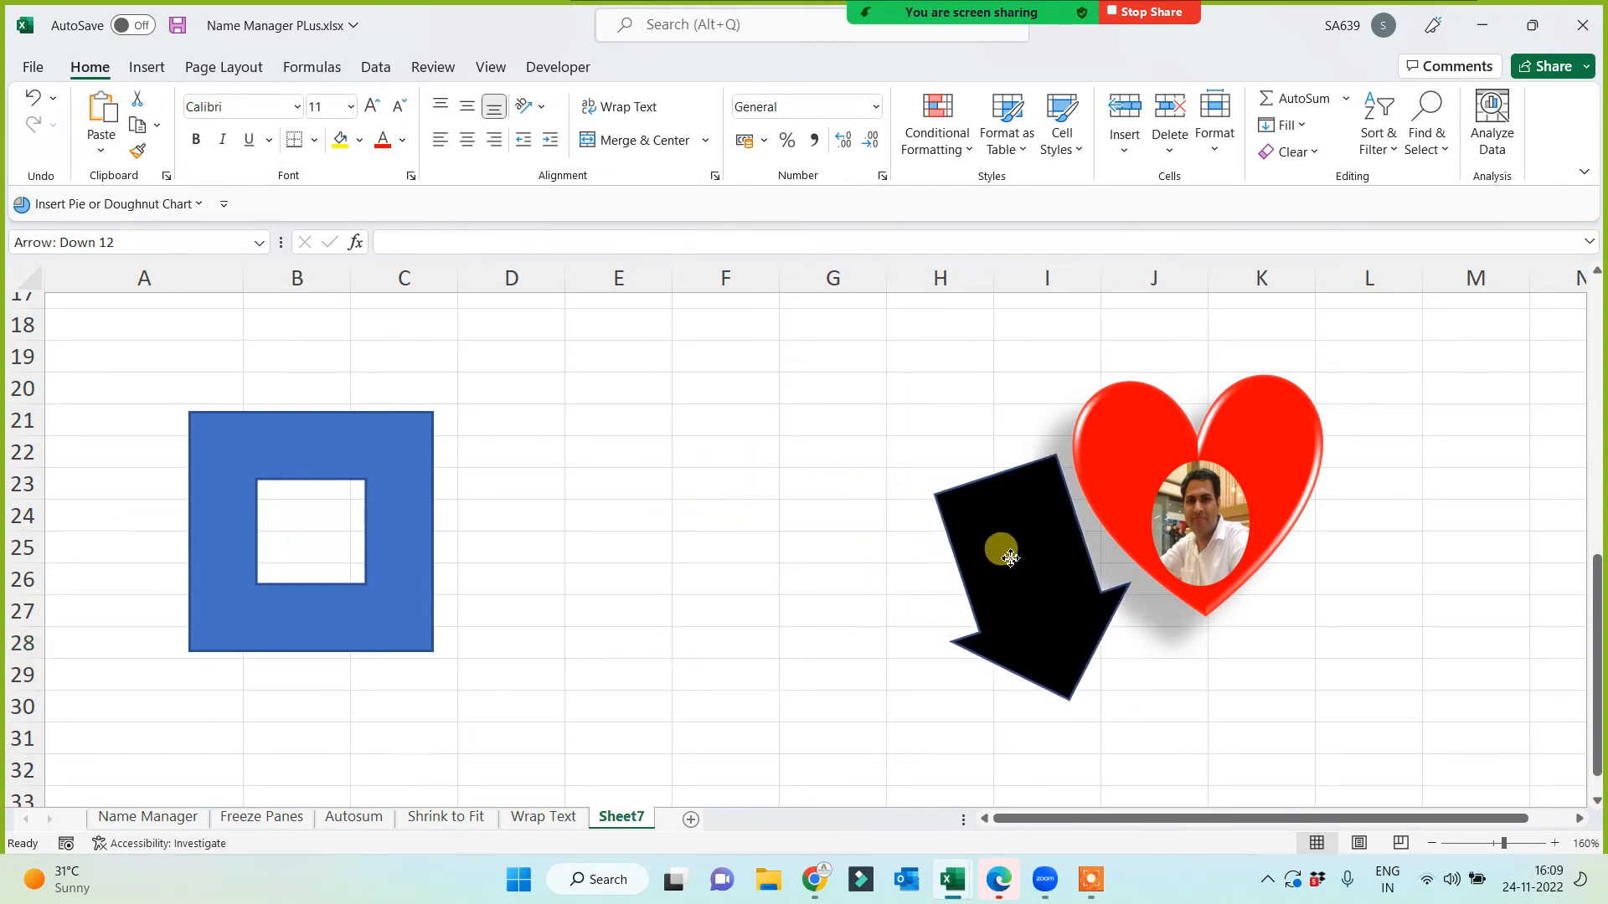
drag(360, 492, 471, 465)
drag(404, 455, 842, 418)
click(527, 540)
Step: Give the Smart Art label in A3 a yellow fill and red text
scroll(298, 463, up, 4)
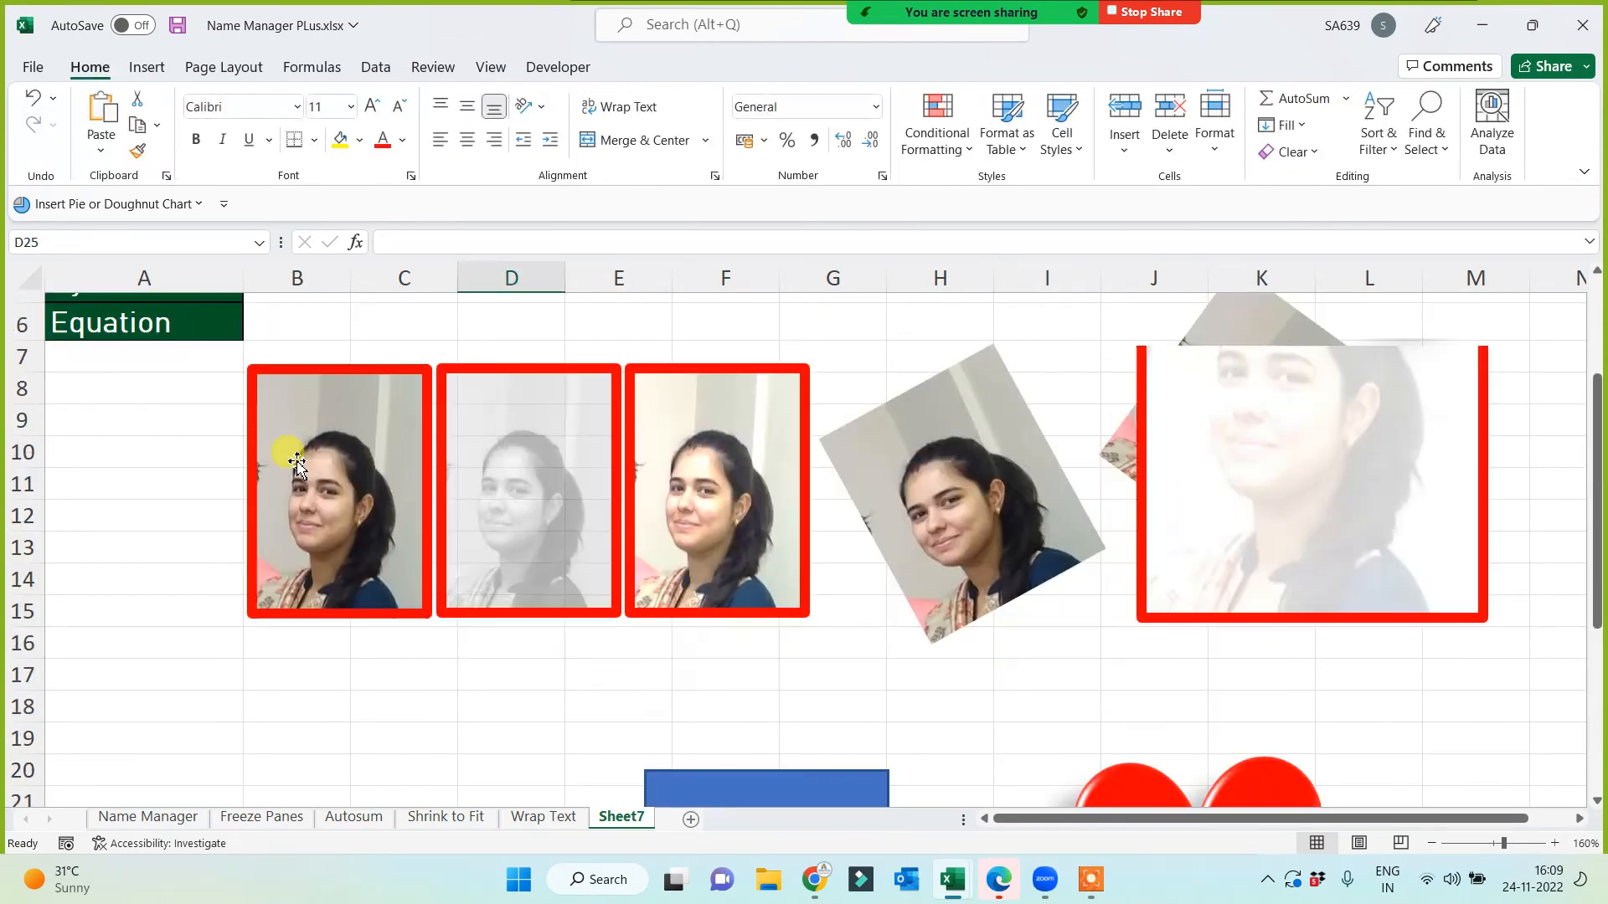
scroll(297, 463, up, 2)
click(106, 409)
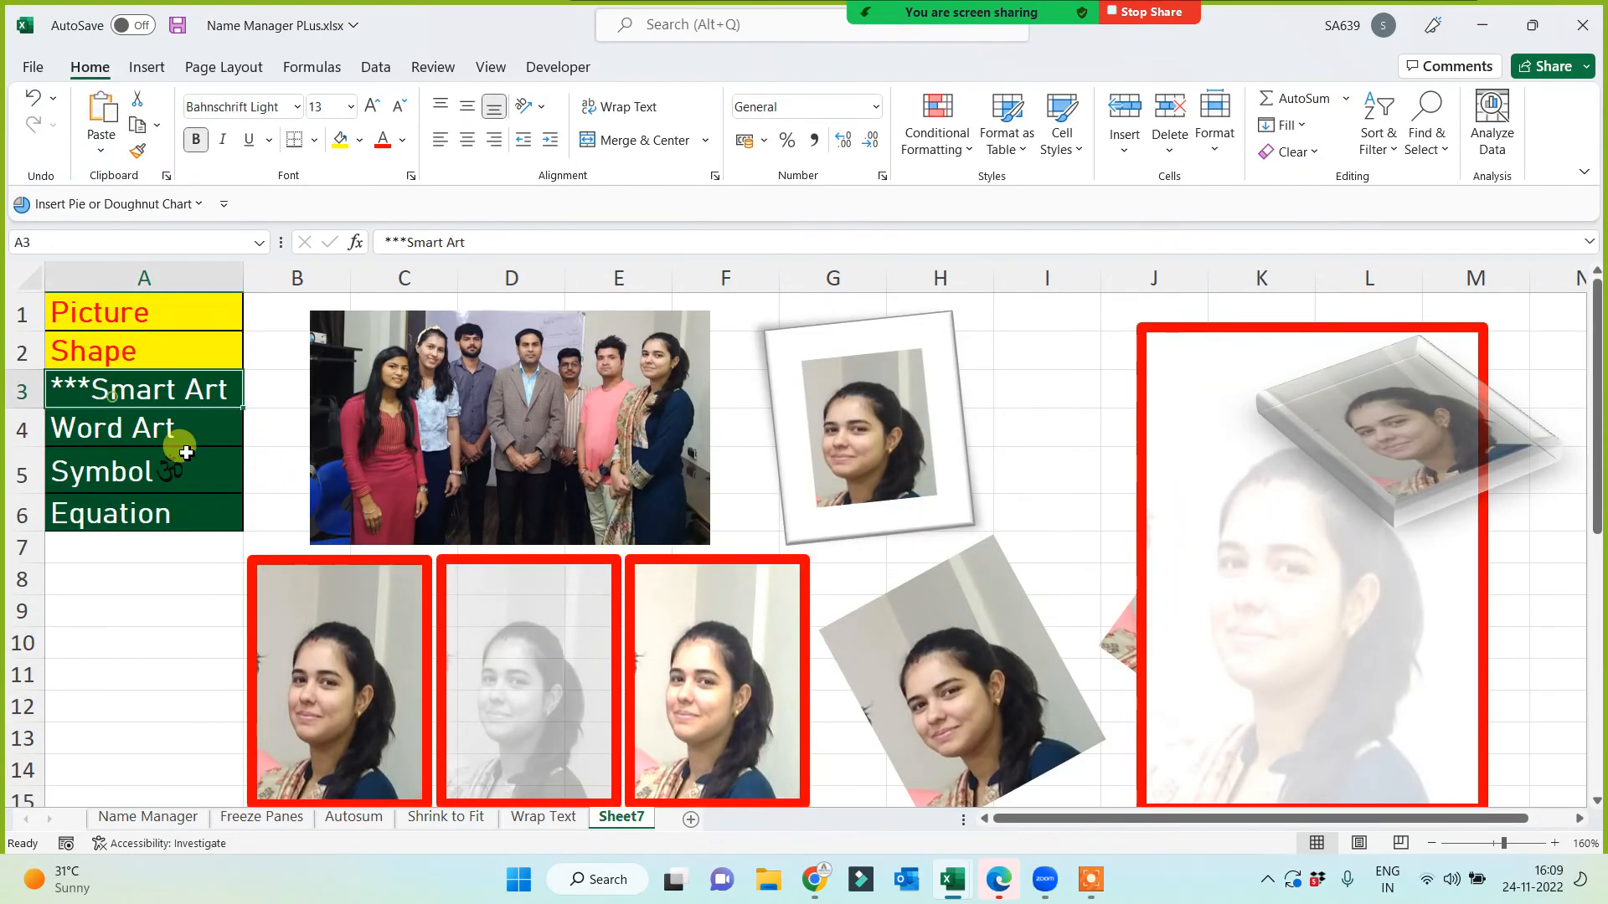
click(340, 140)
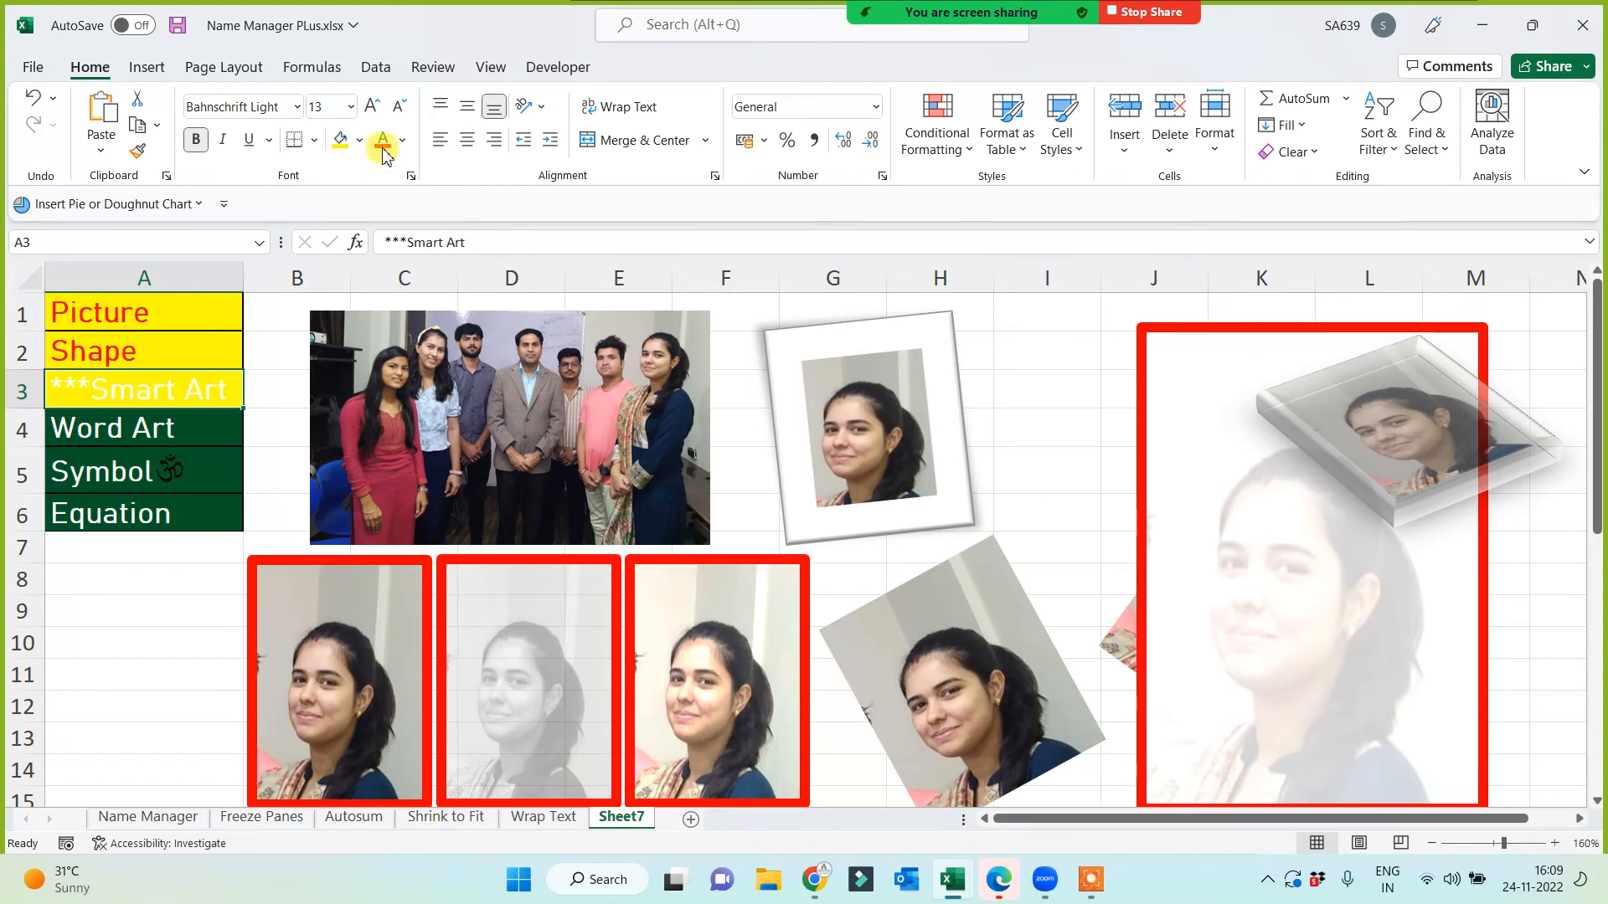
click(382, 140)
scroll(491, 585, down, 1)
scroll(491, 584, down, 10)
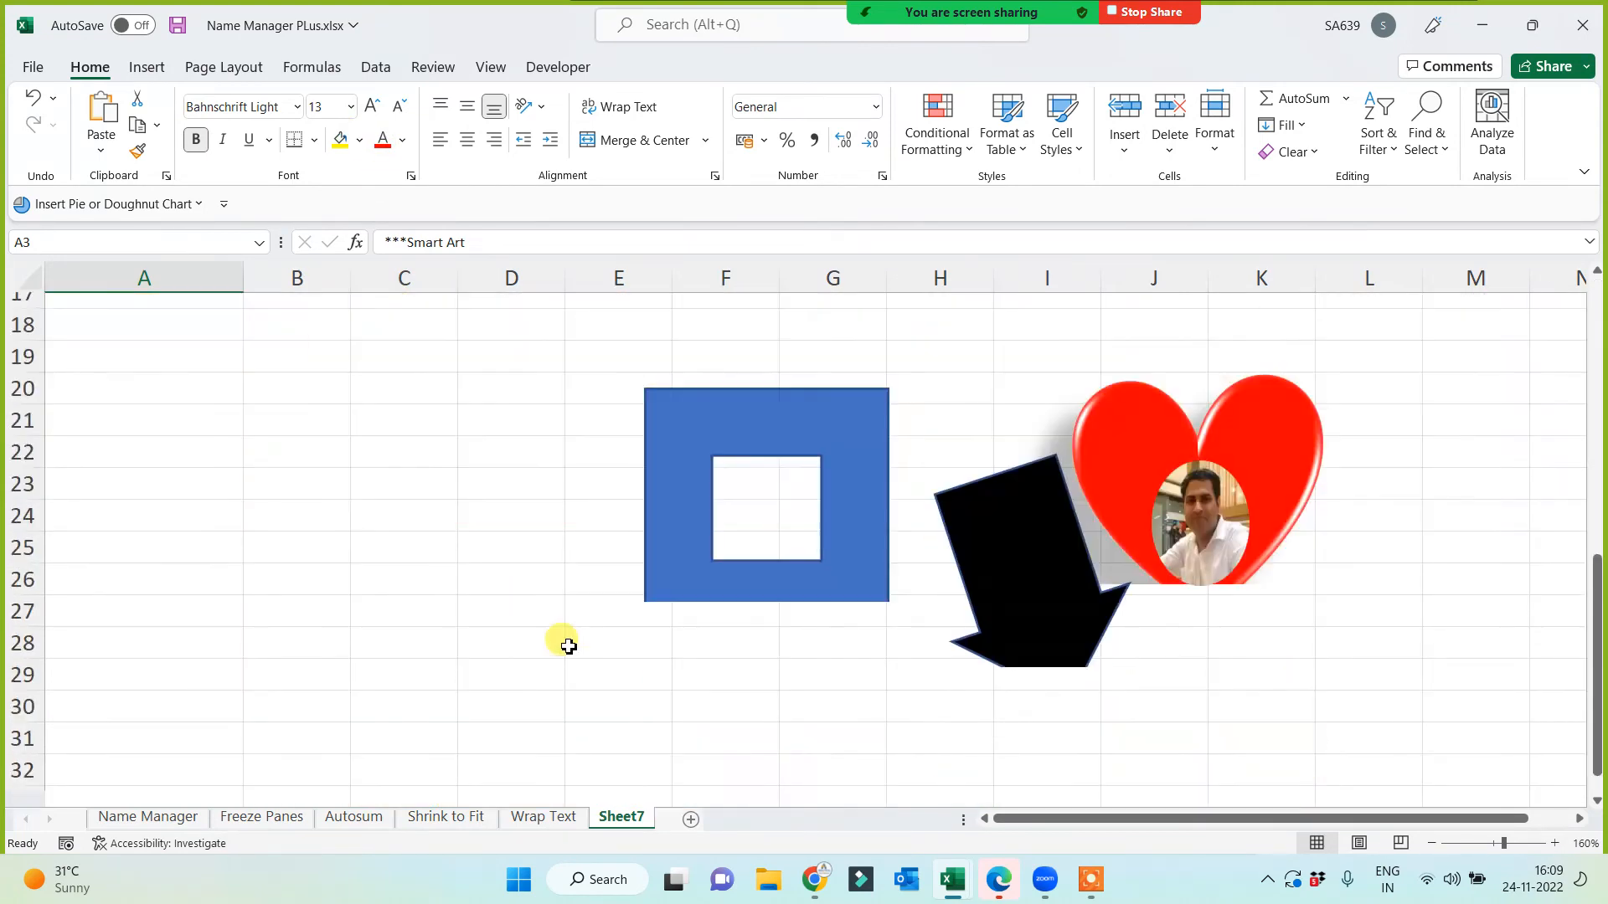
click(342, 395)
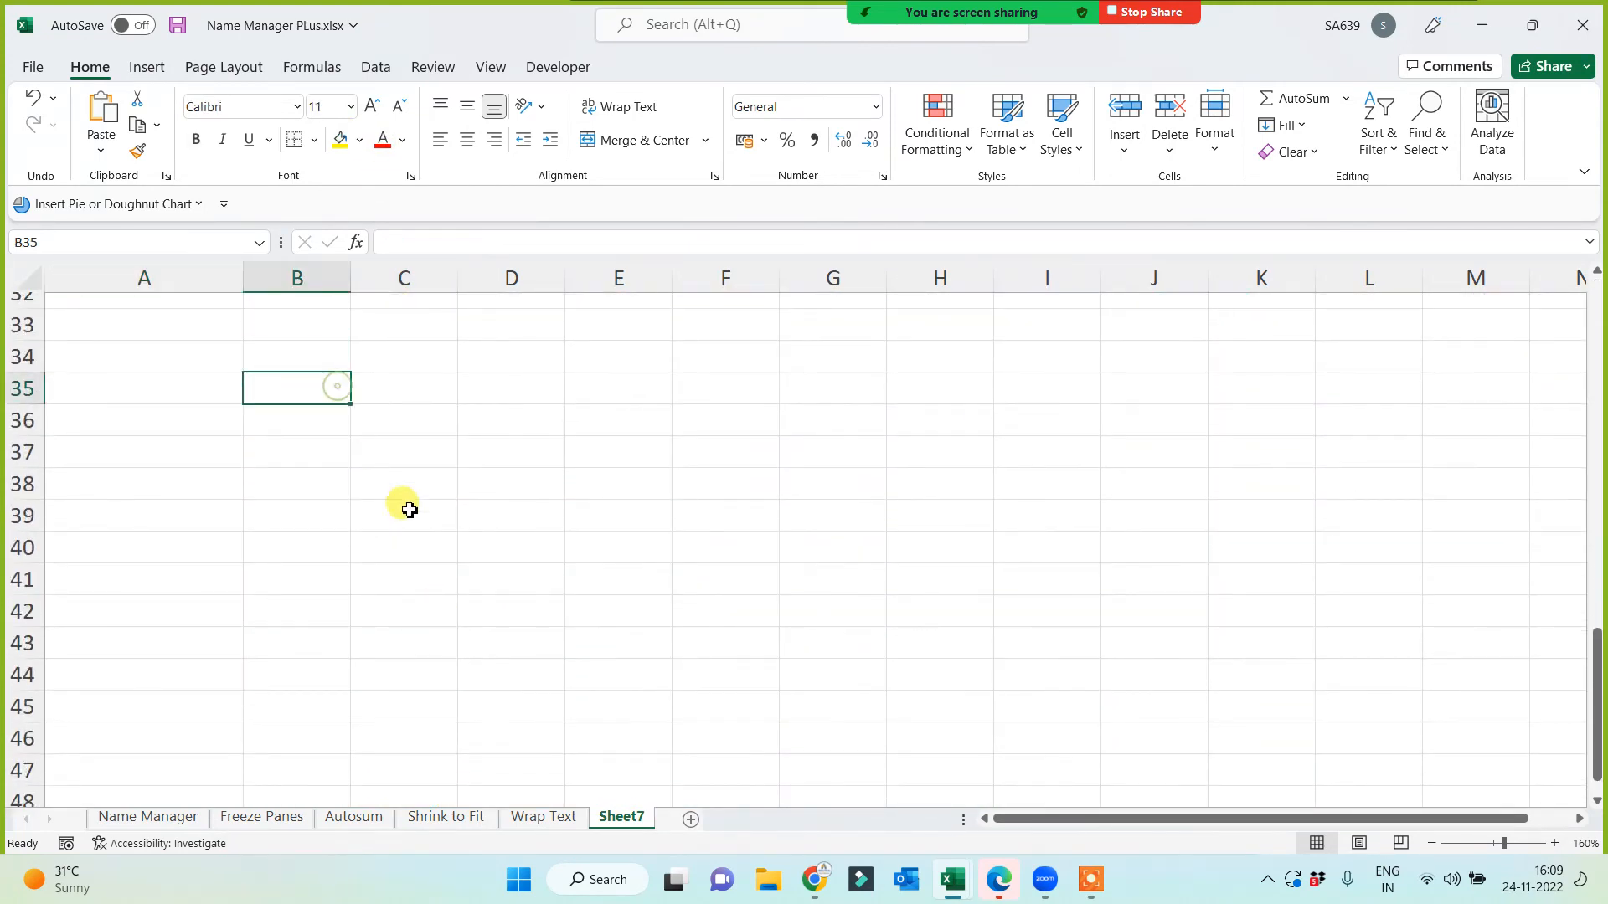
Step: Insert a Hierarchy > Organization Chart SmartArt graphic into Sheet7
click(147, 72)
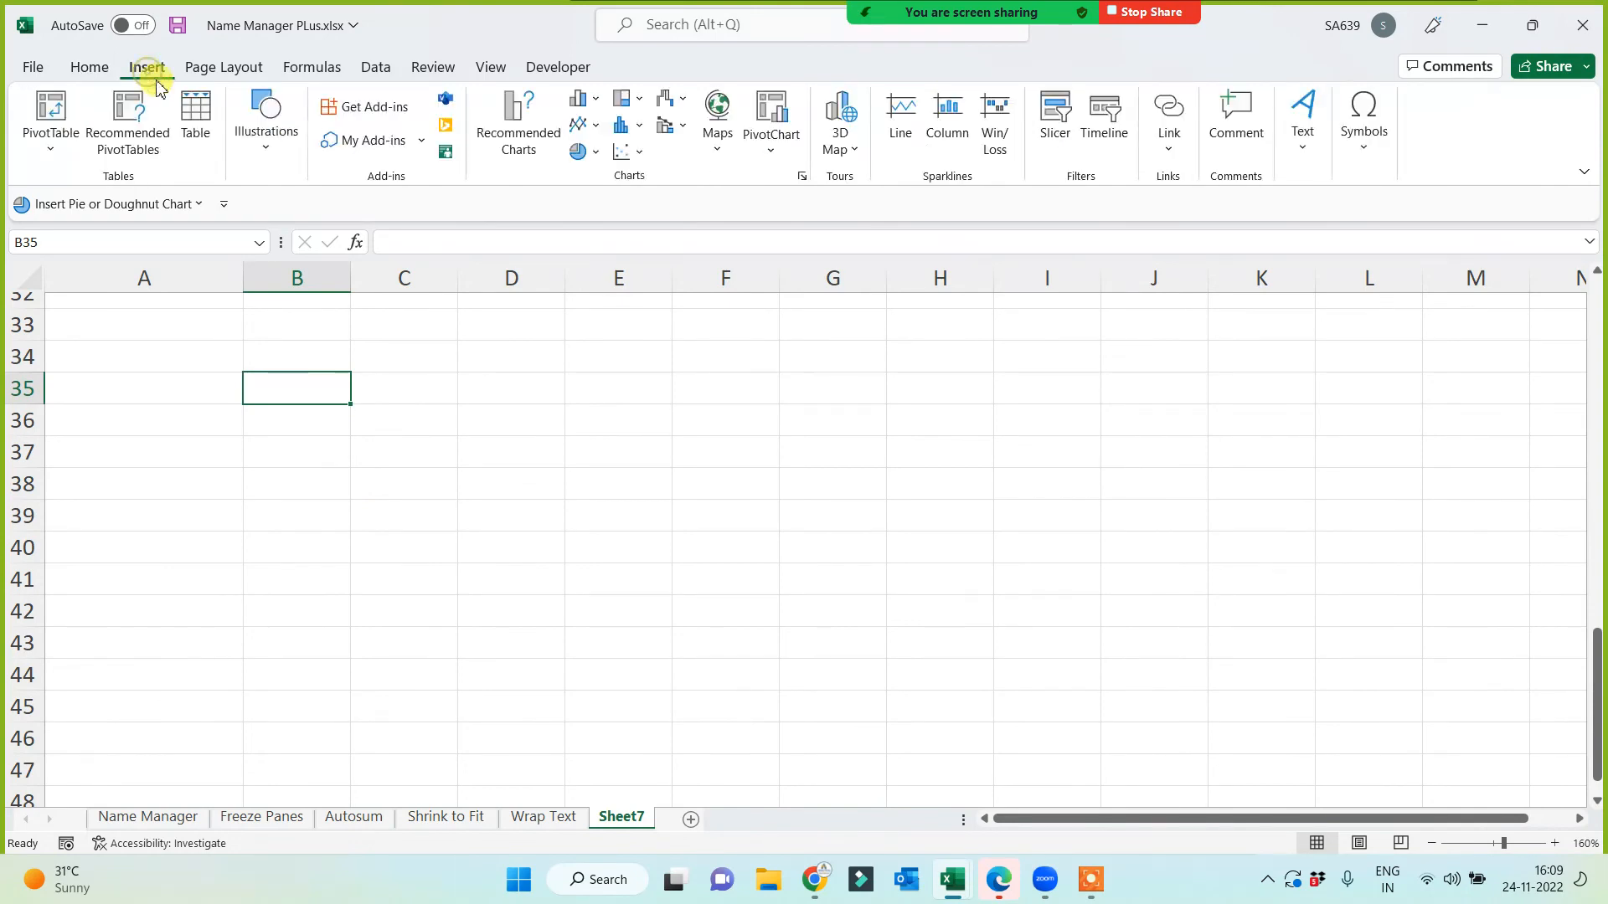
click(262, 147)
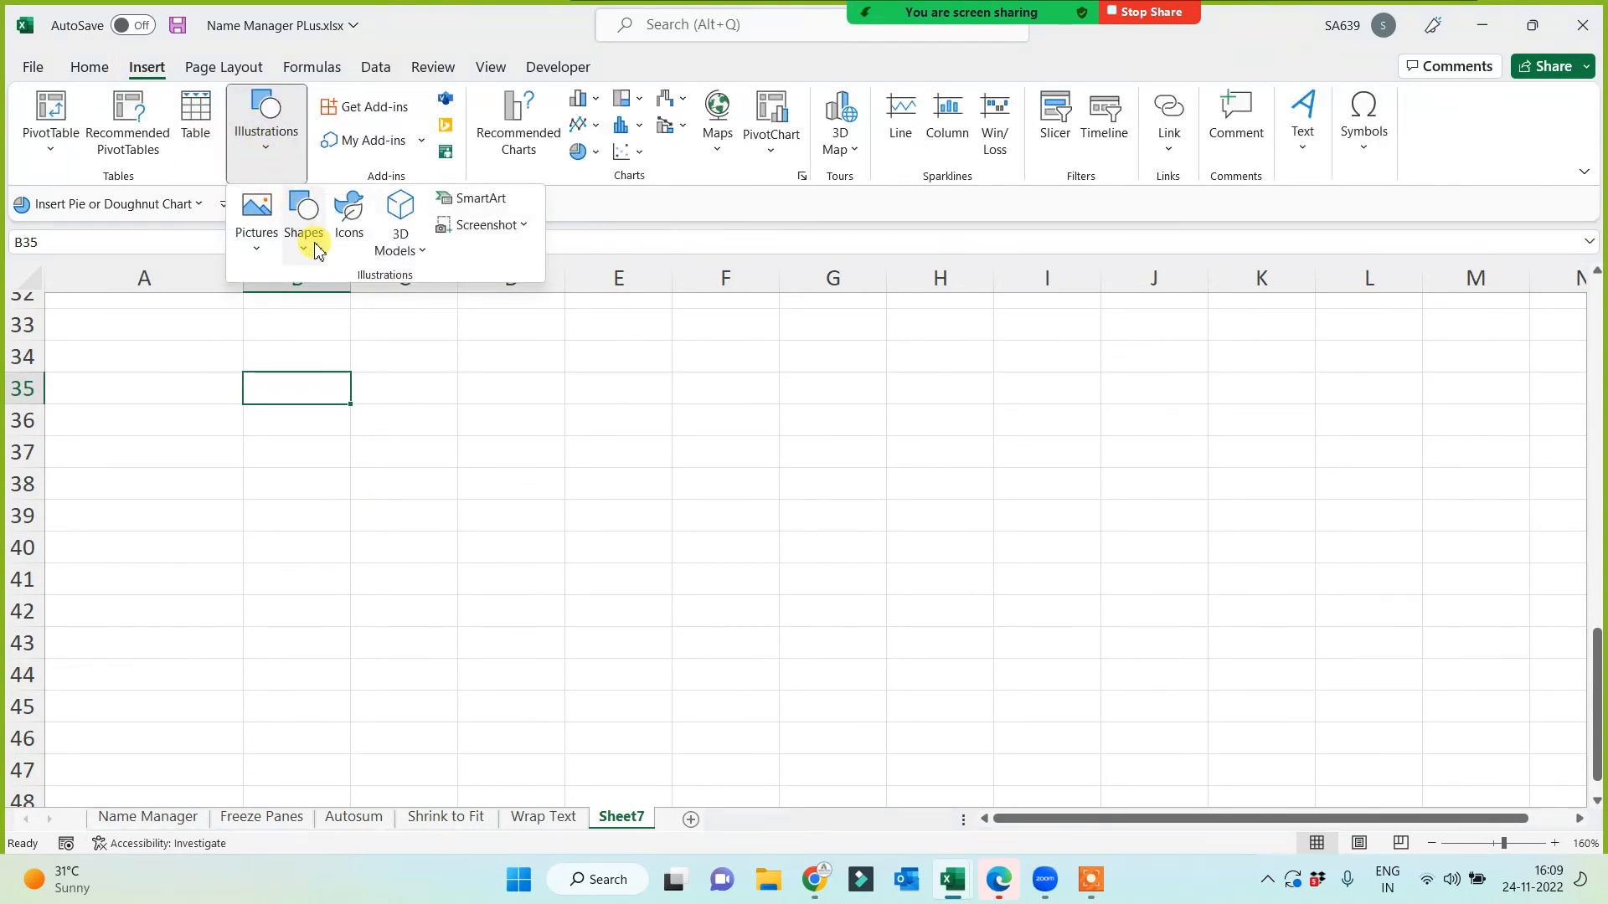
click(477, 201)
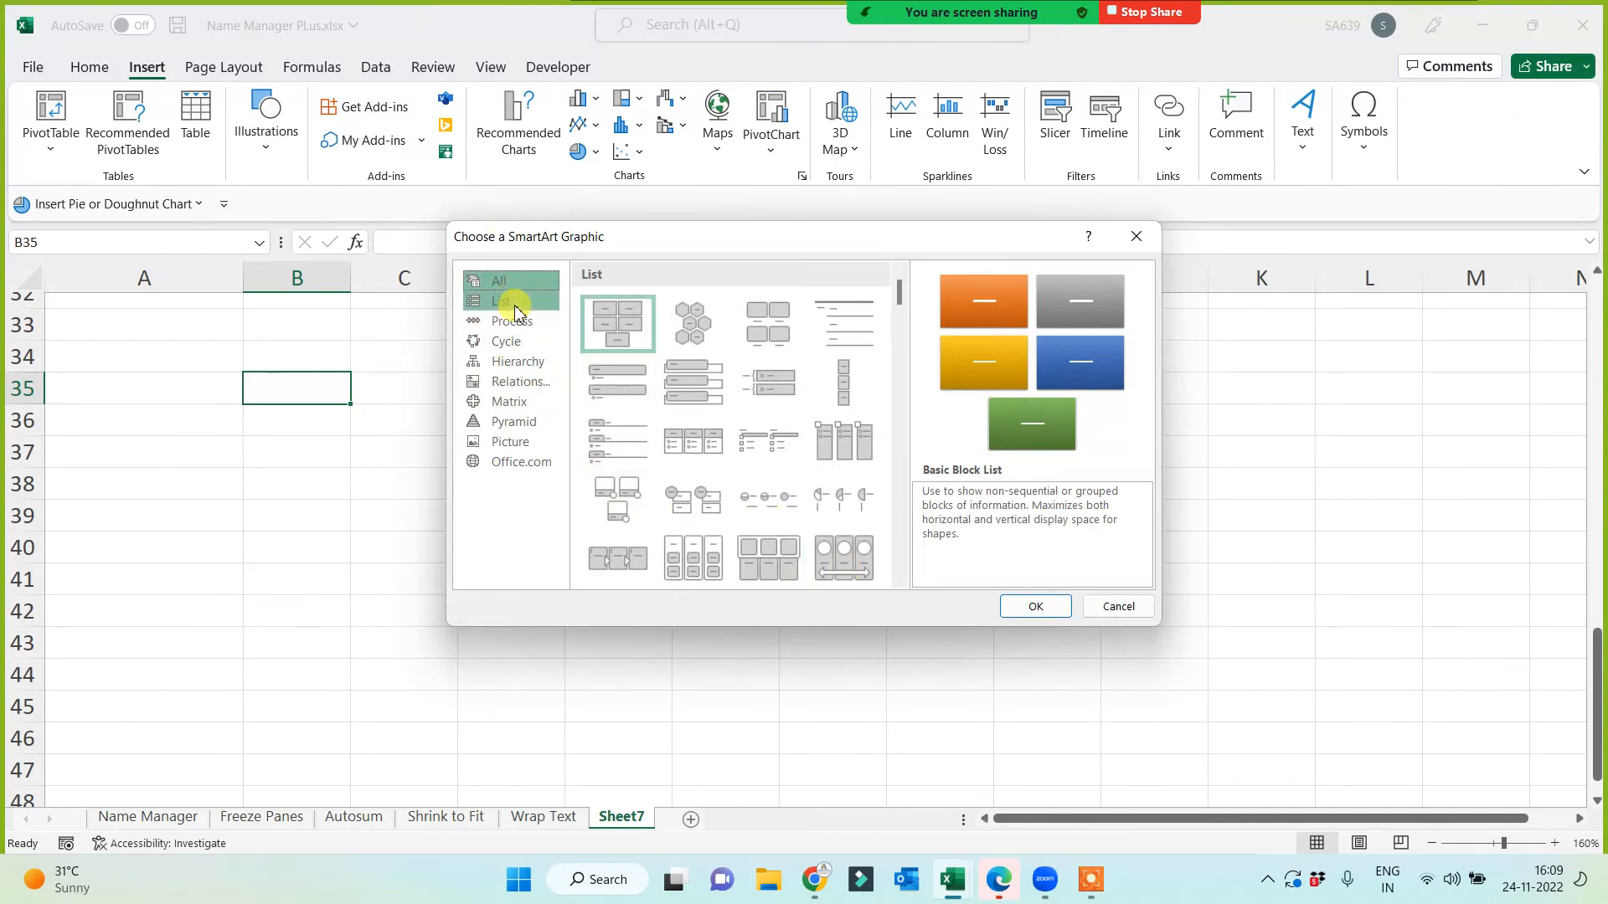
click(512, 322)
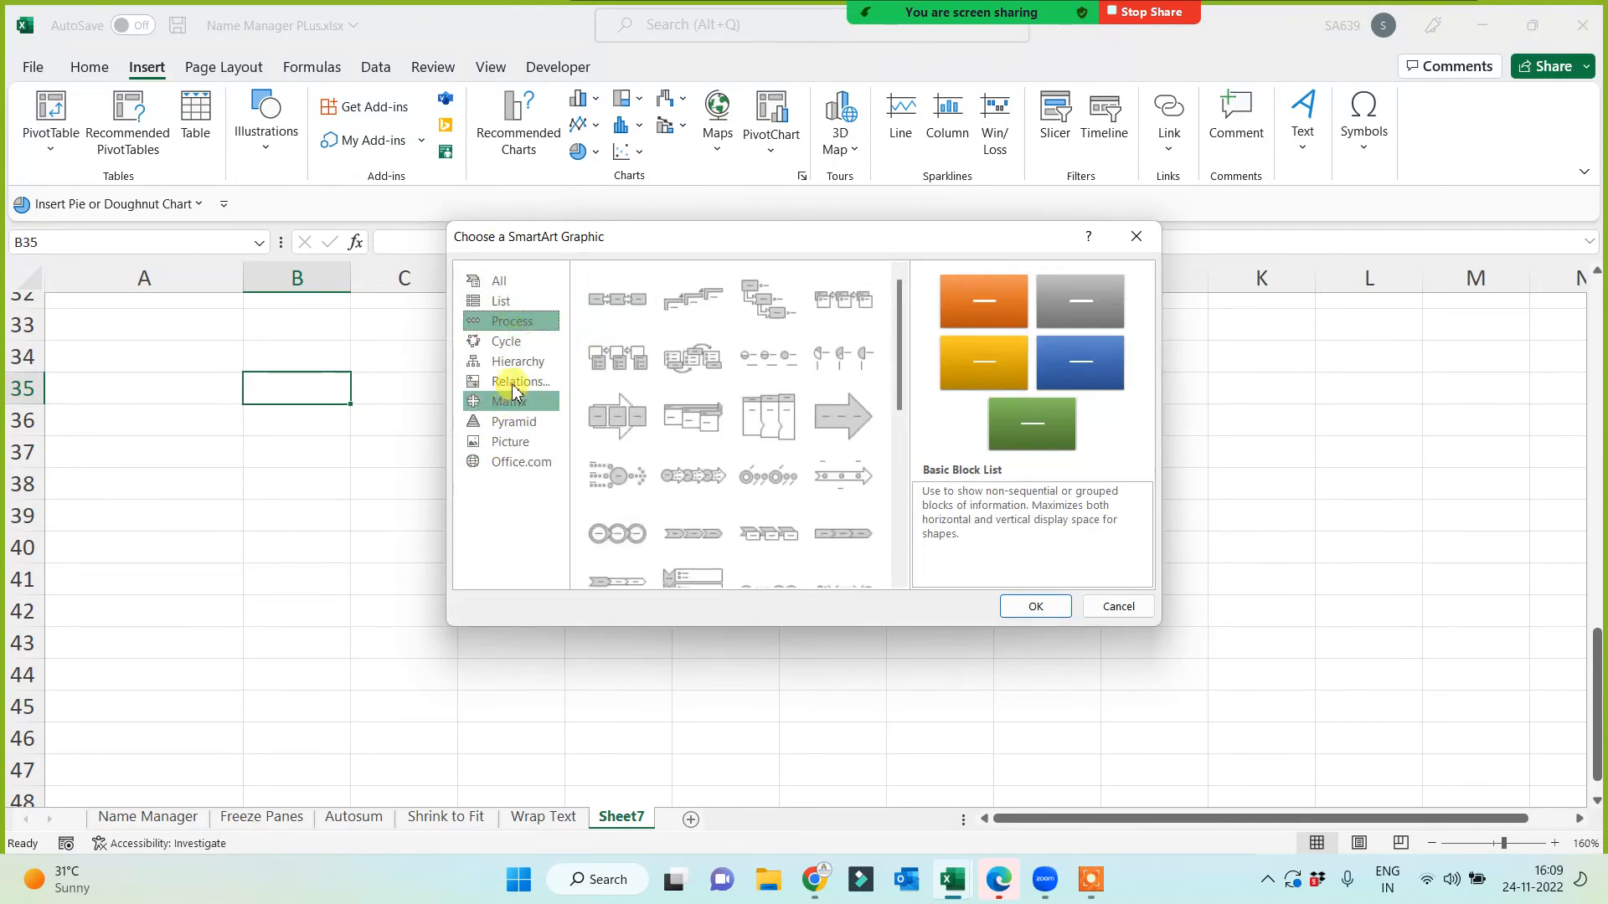
click(518, 362)
click(639, 303)
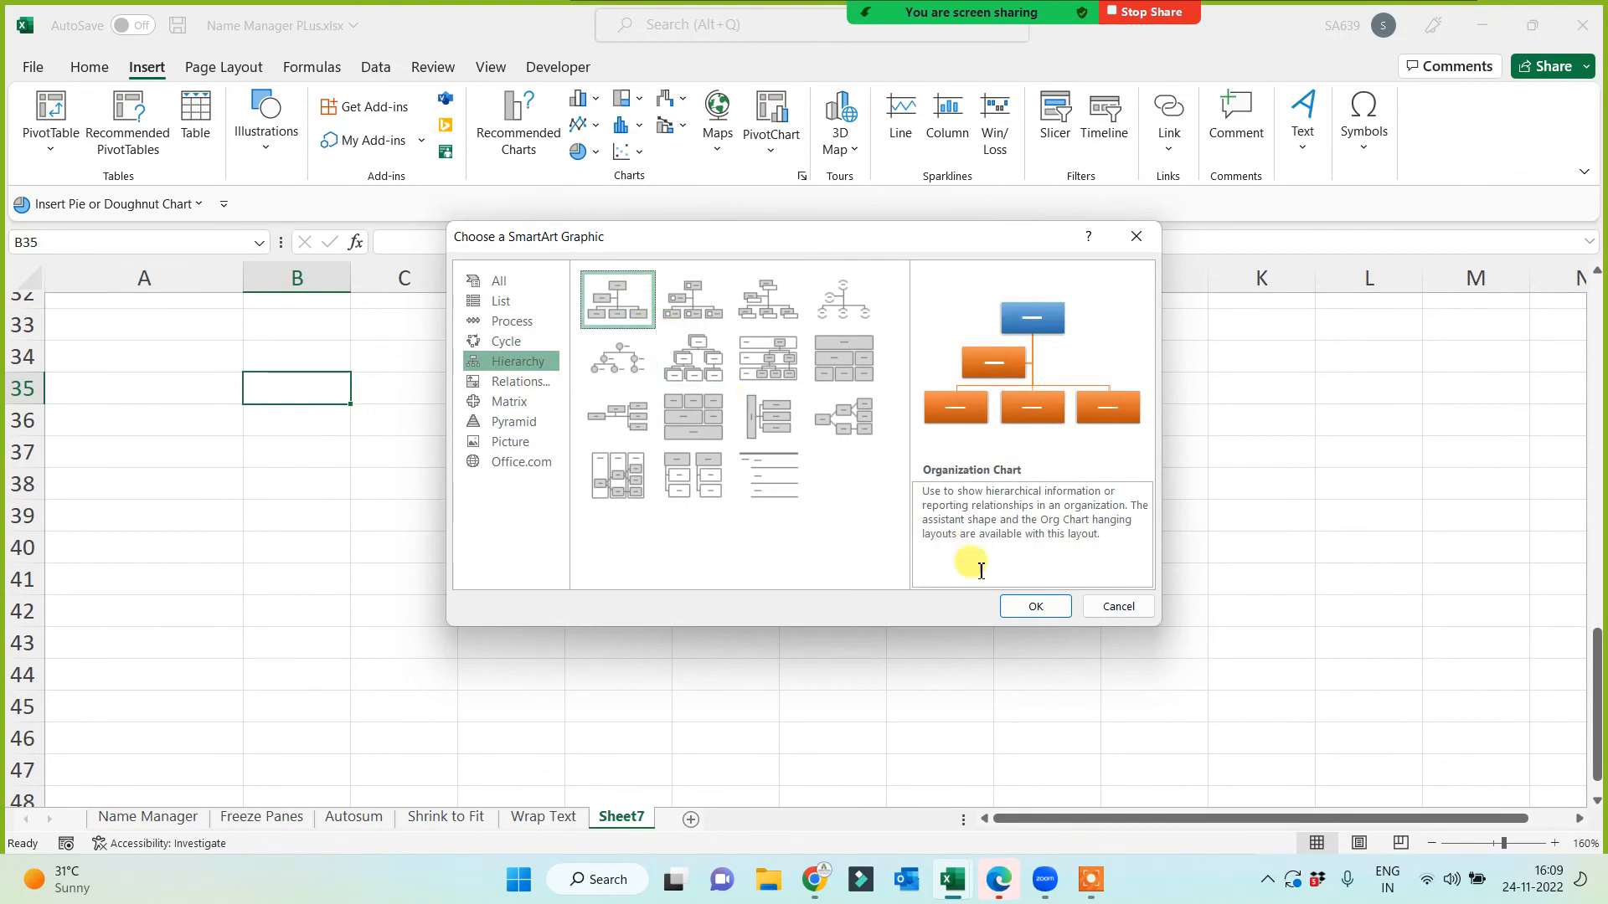
click(1060, 608)
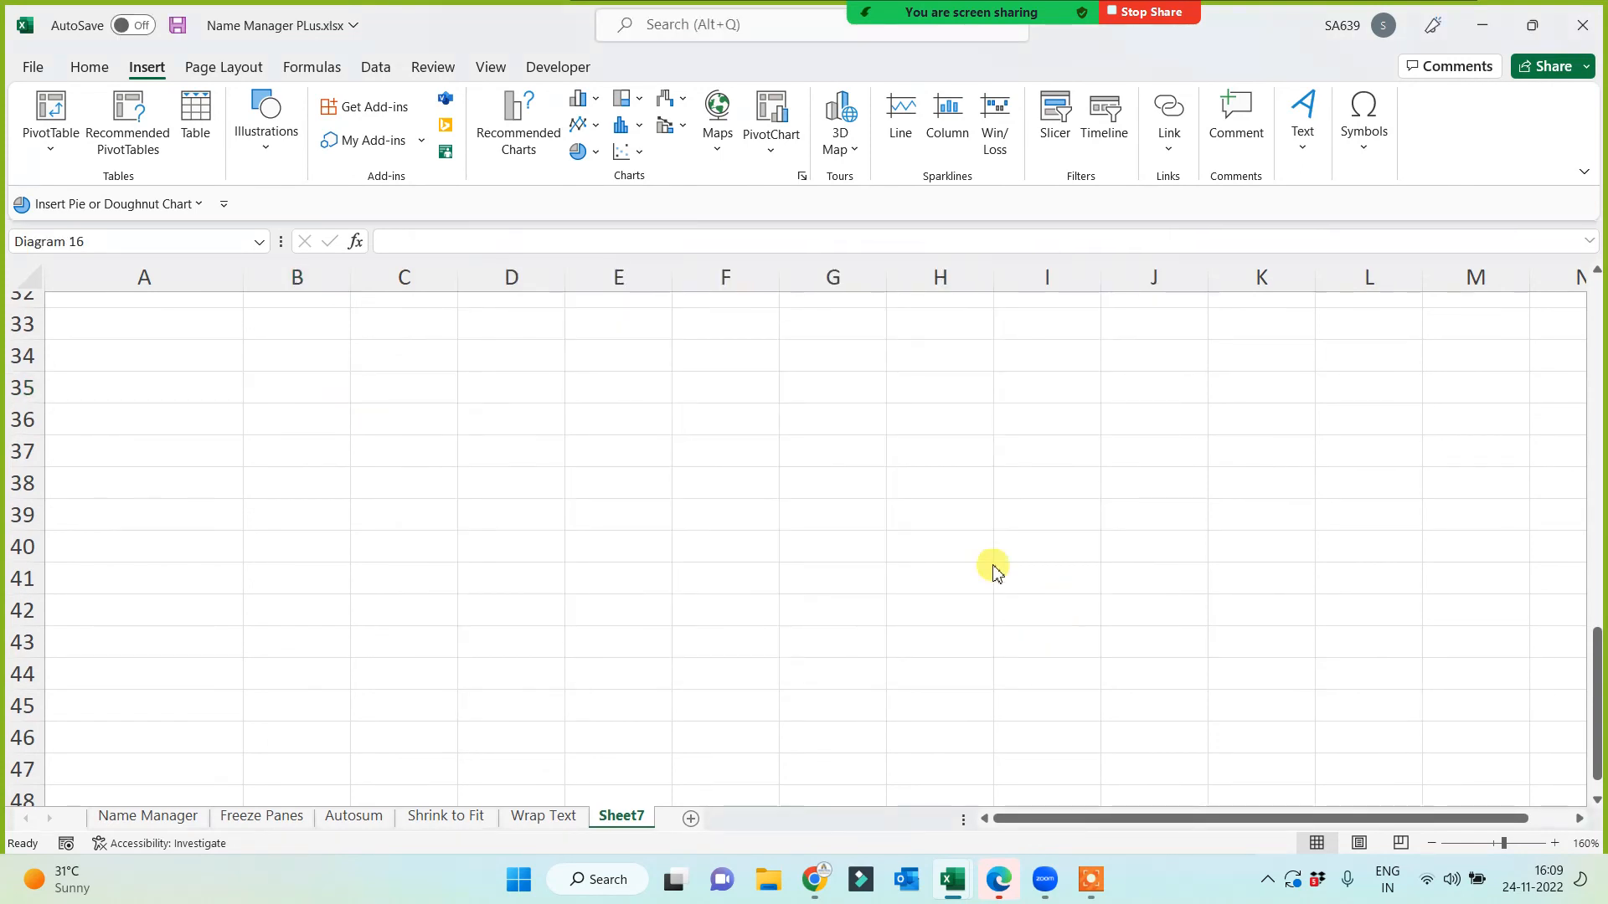
click(838, 382)
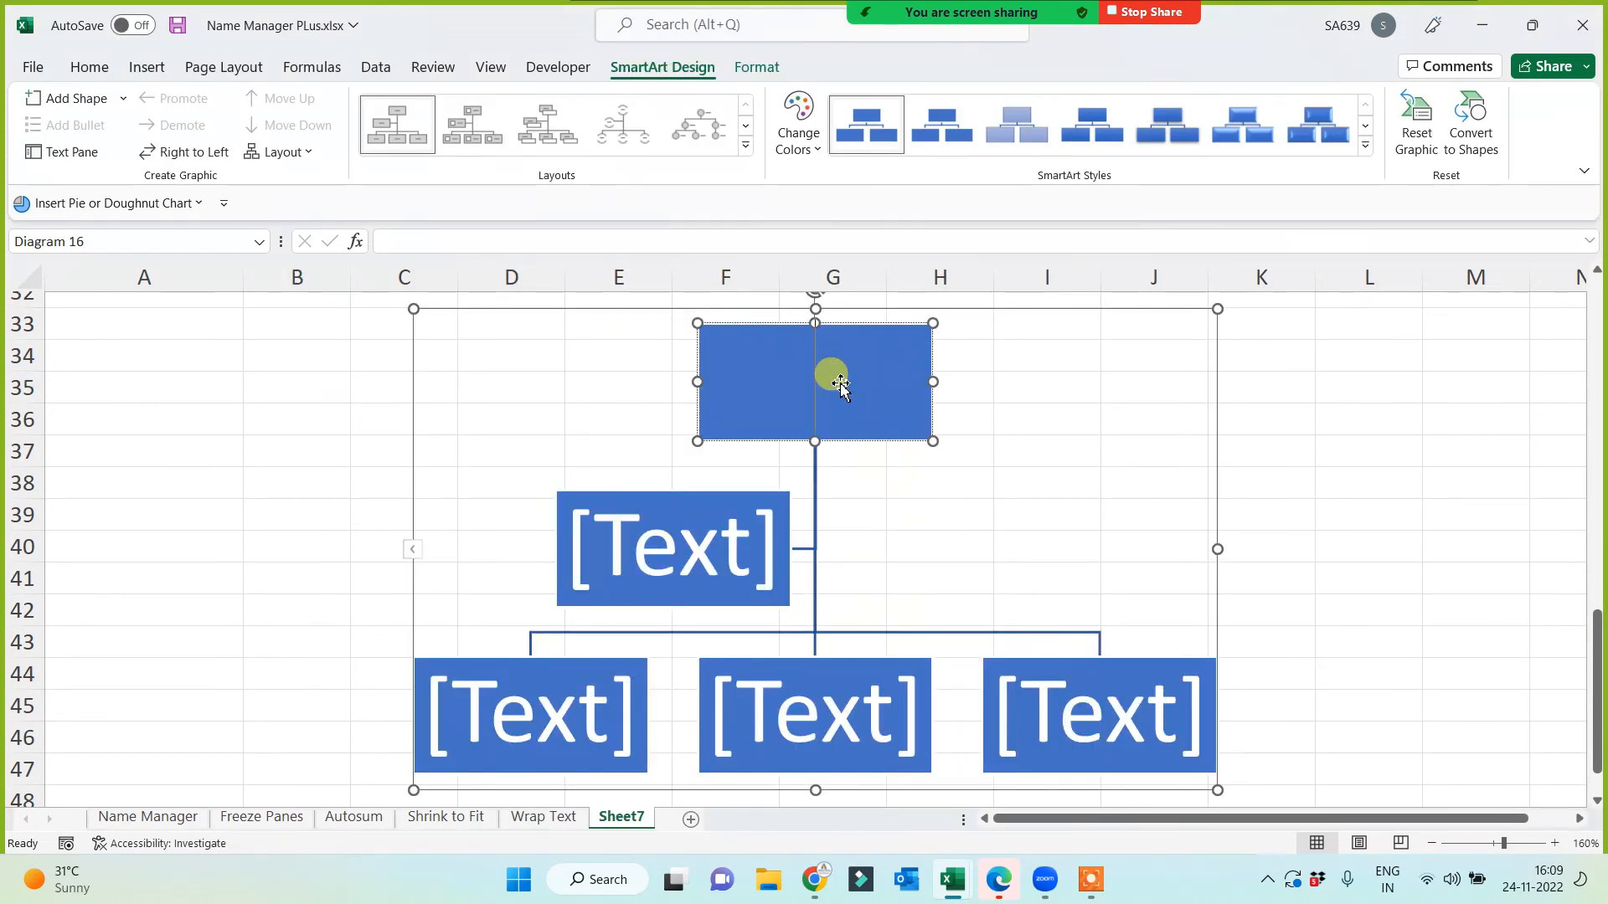
Step: Label the org chart boxes 'd' at top, 'ps' as assistant, and 'm', 'a', 'f' below
text(d)
click(700, 537)
text(p)
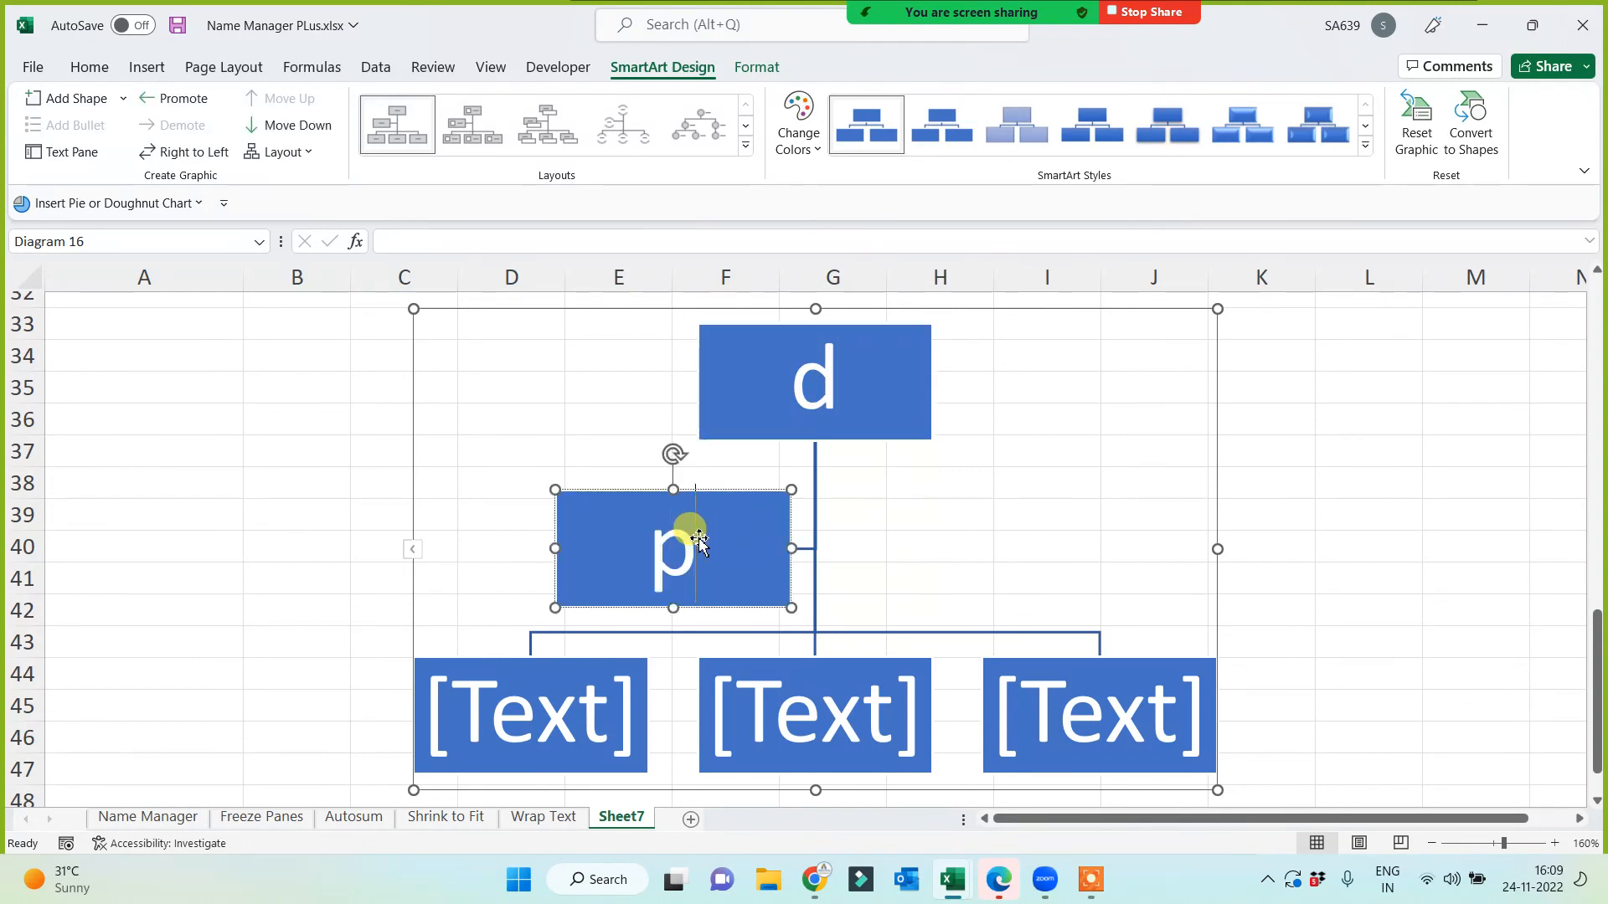
text(s)
click(551, 740)
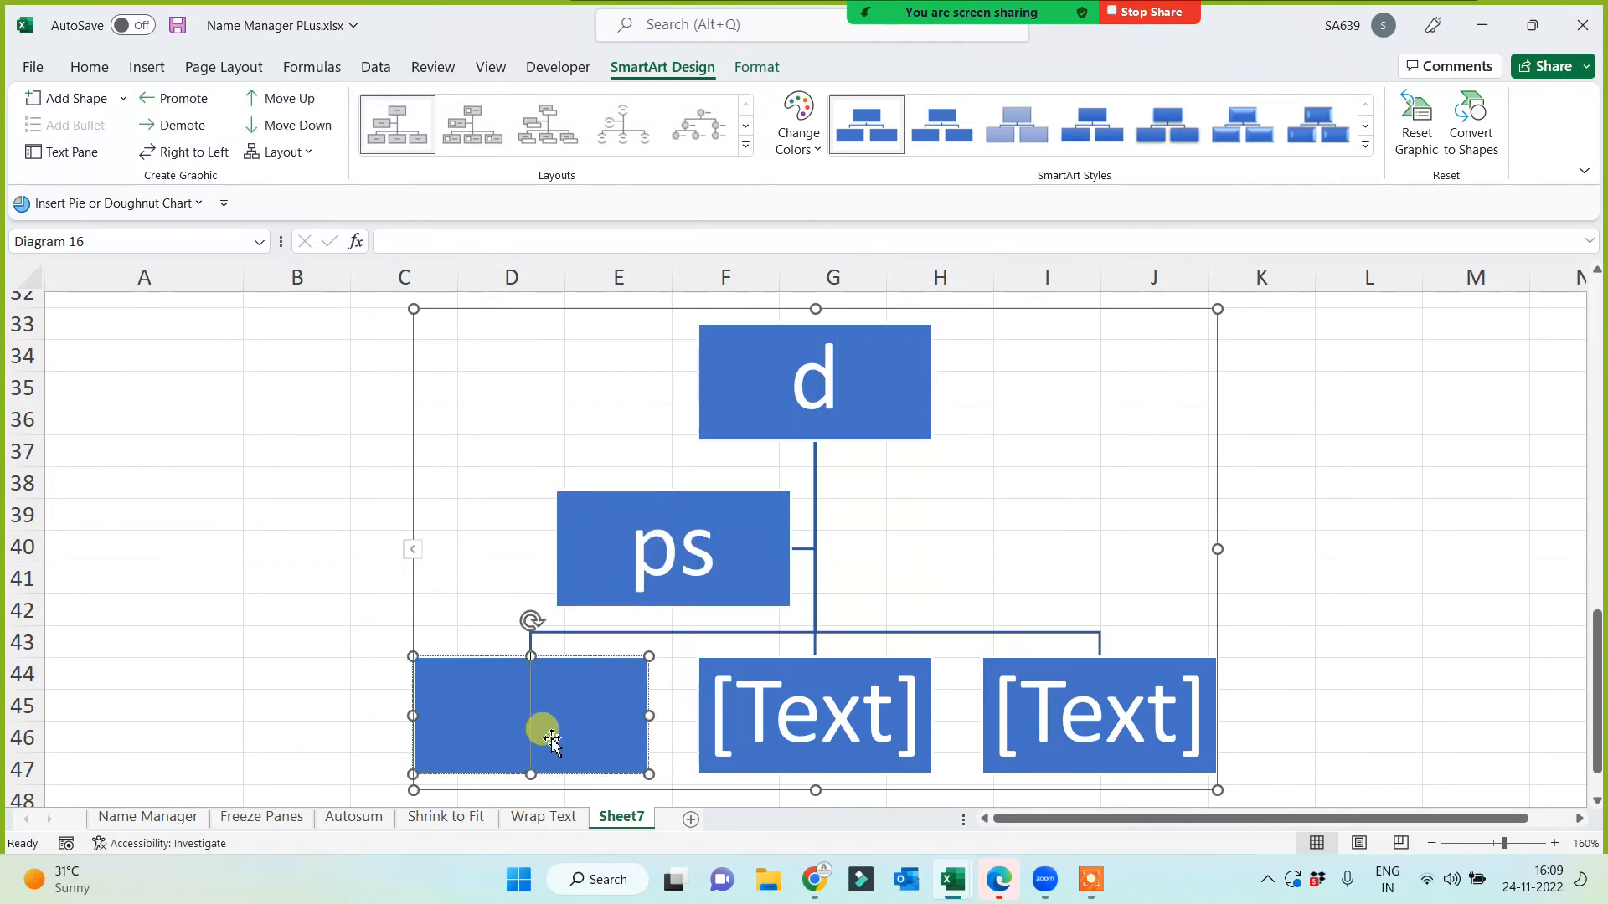
text(m)
click(766, 739)
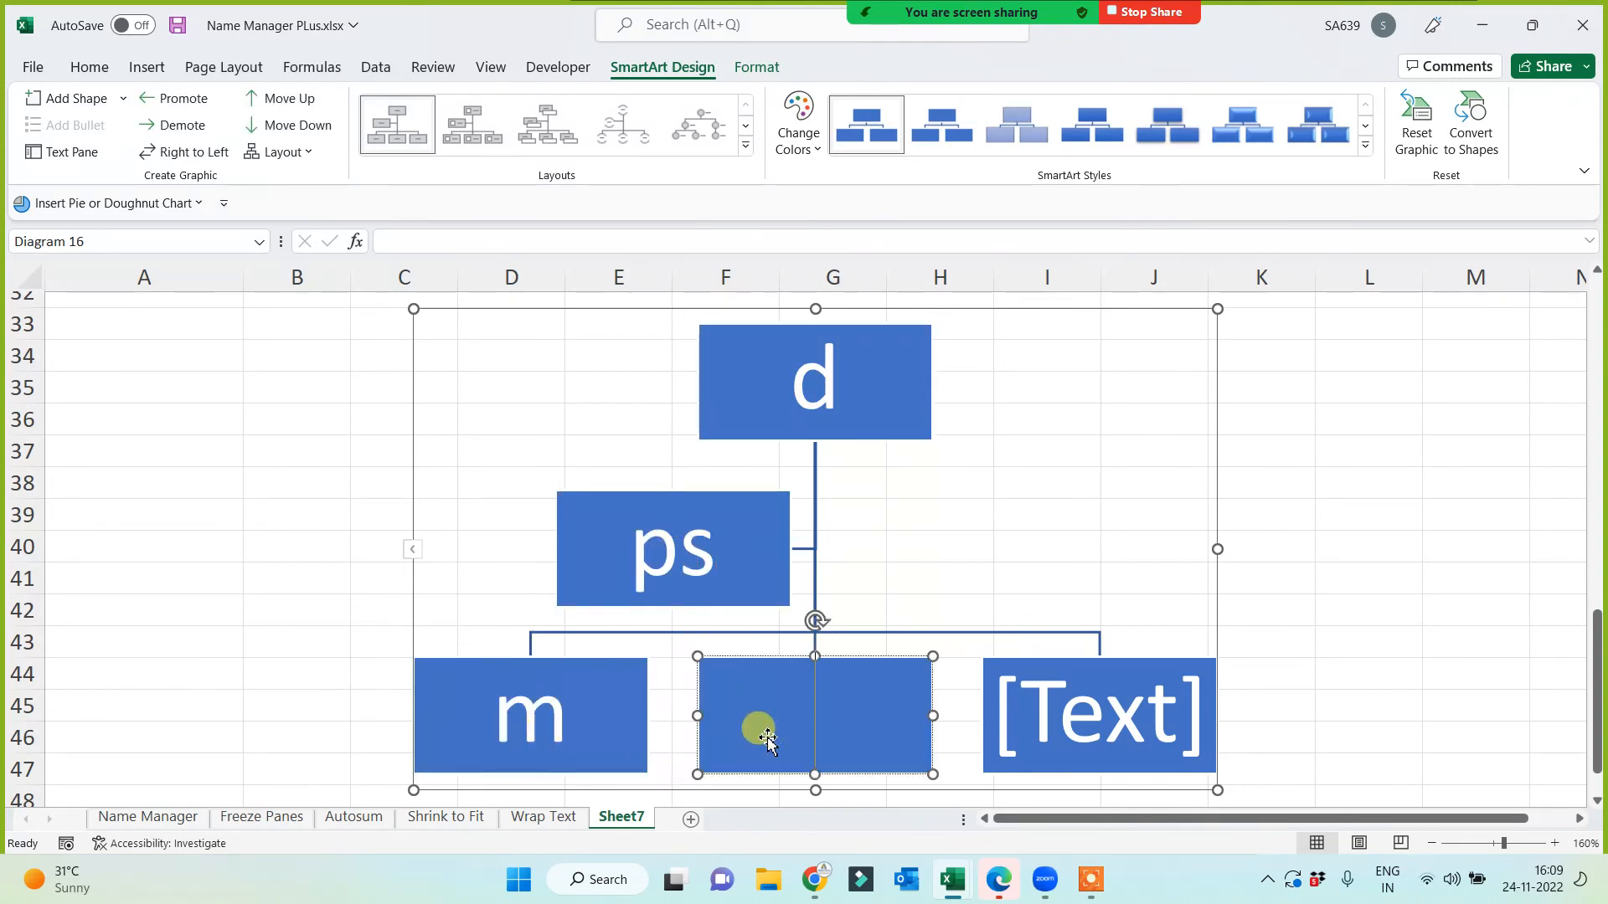
text(a)
click(1148, 737)
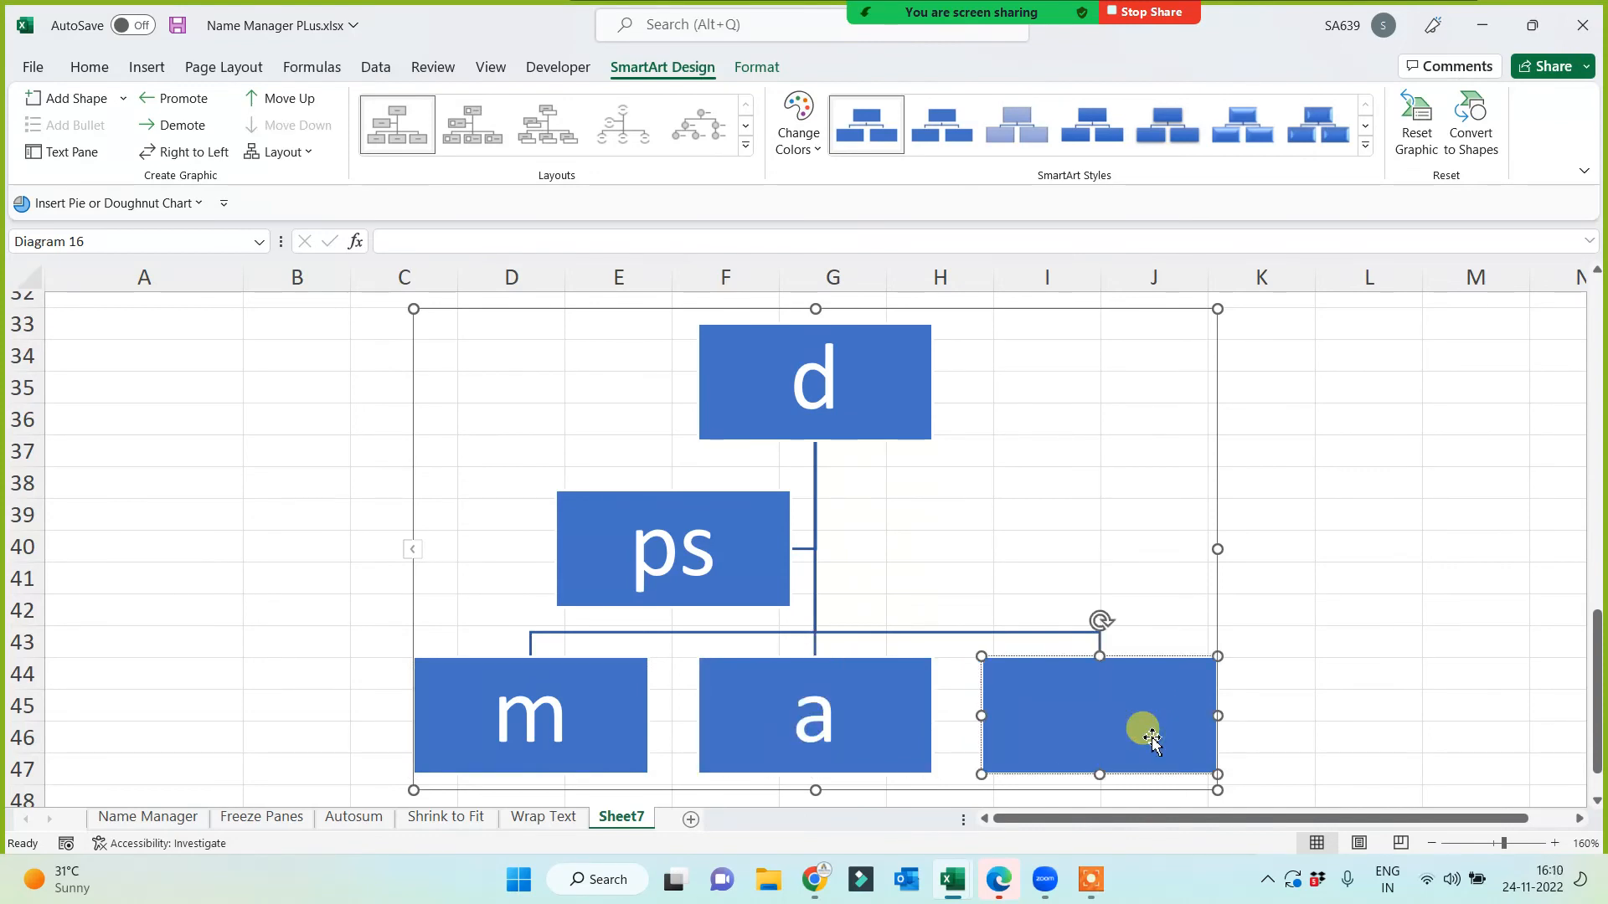
text(f)
click(1336, 594)
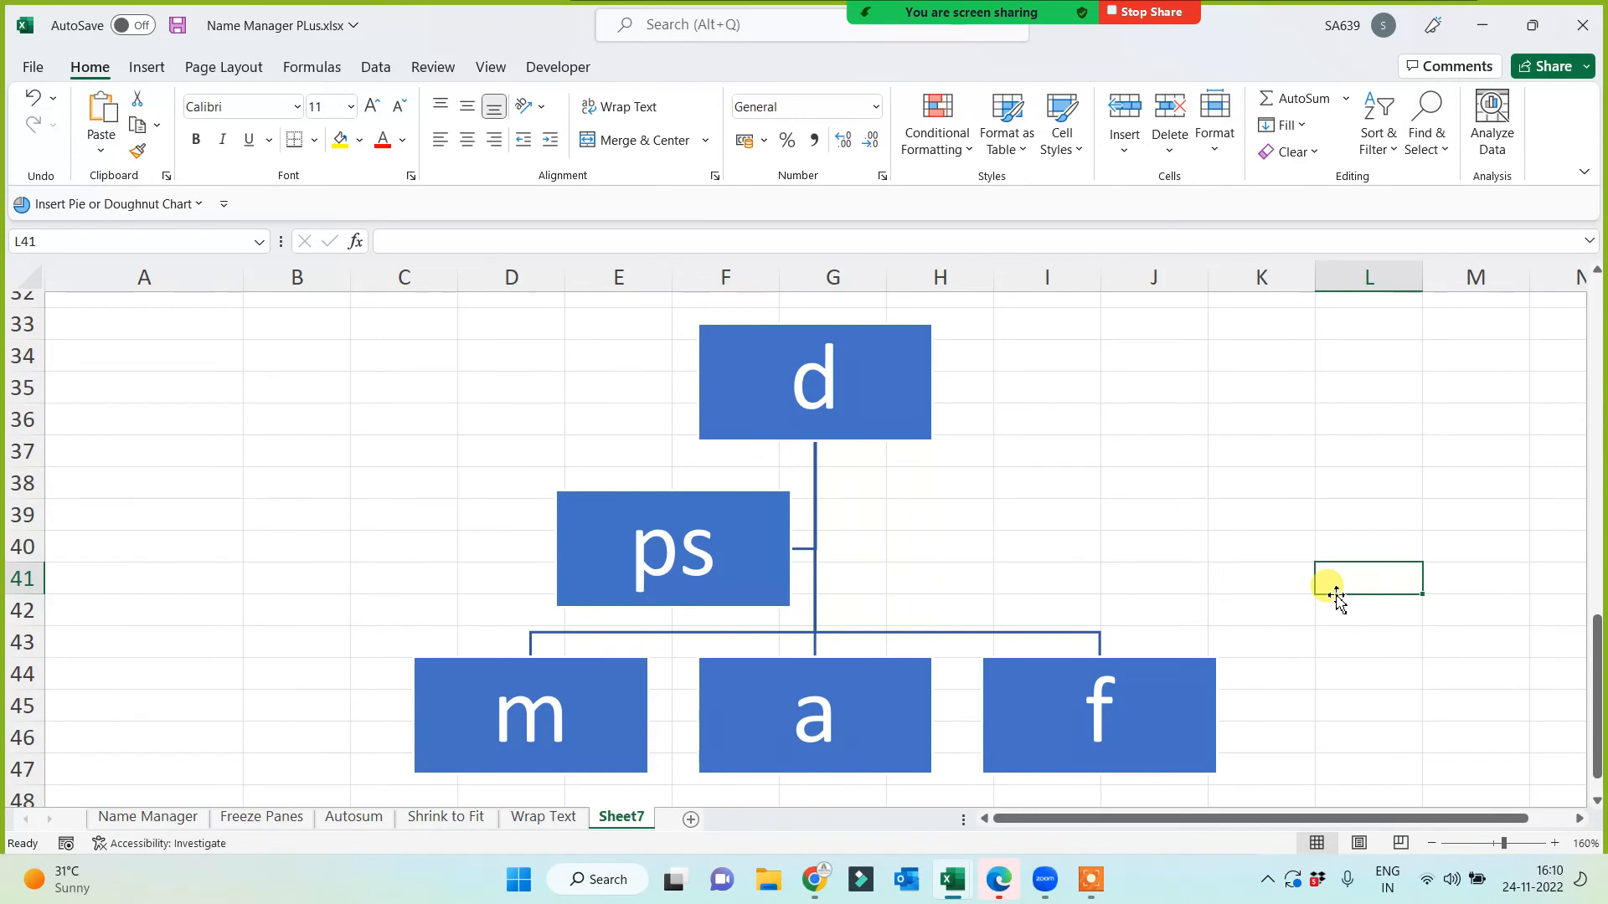
Step: Add an empty subordinate box below the 'a' box in the organization chart
ctrl+scroll(1335, 596, down, 2)
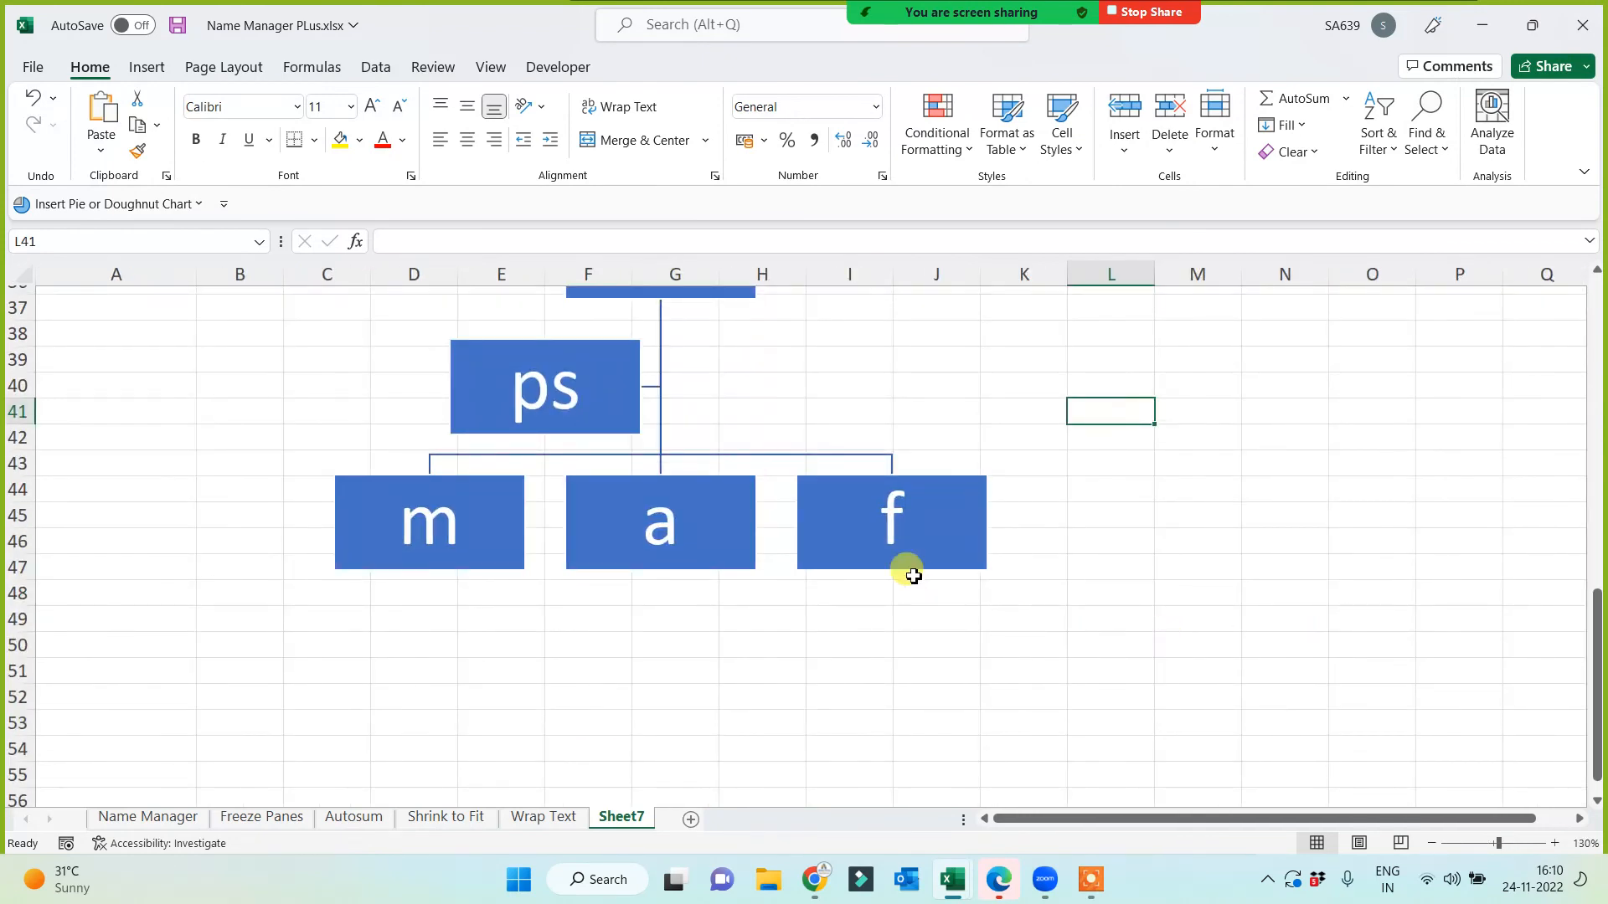
click(624, 567)
right_click(620, 561)
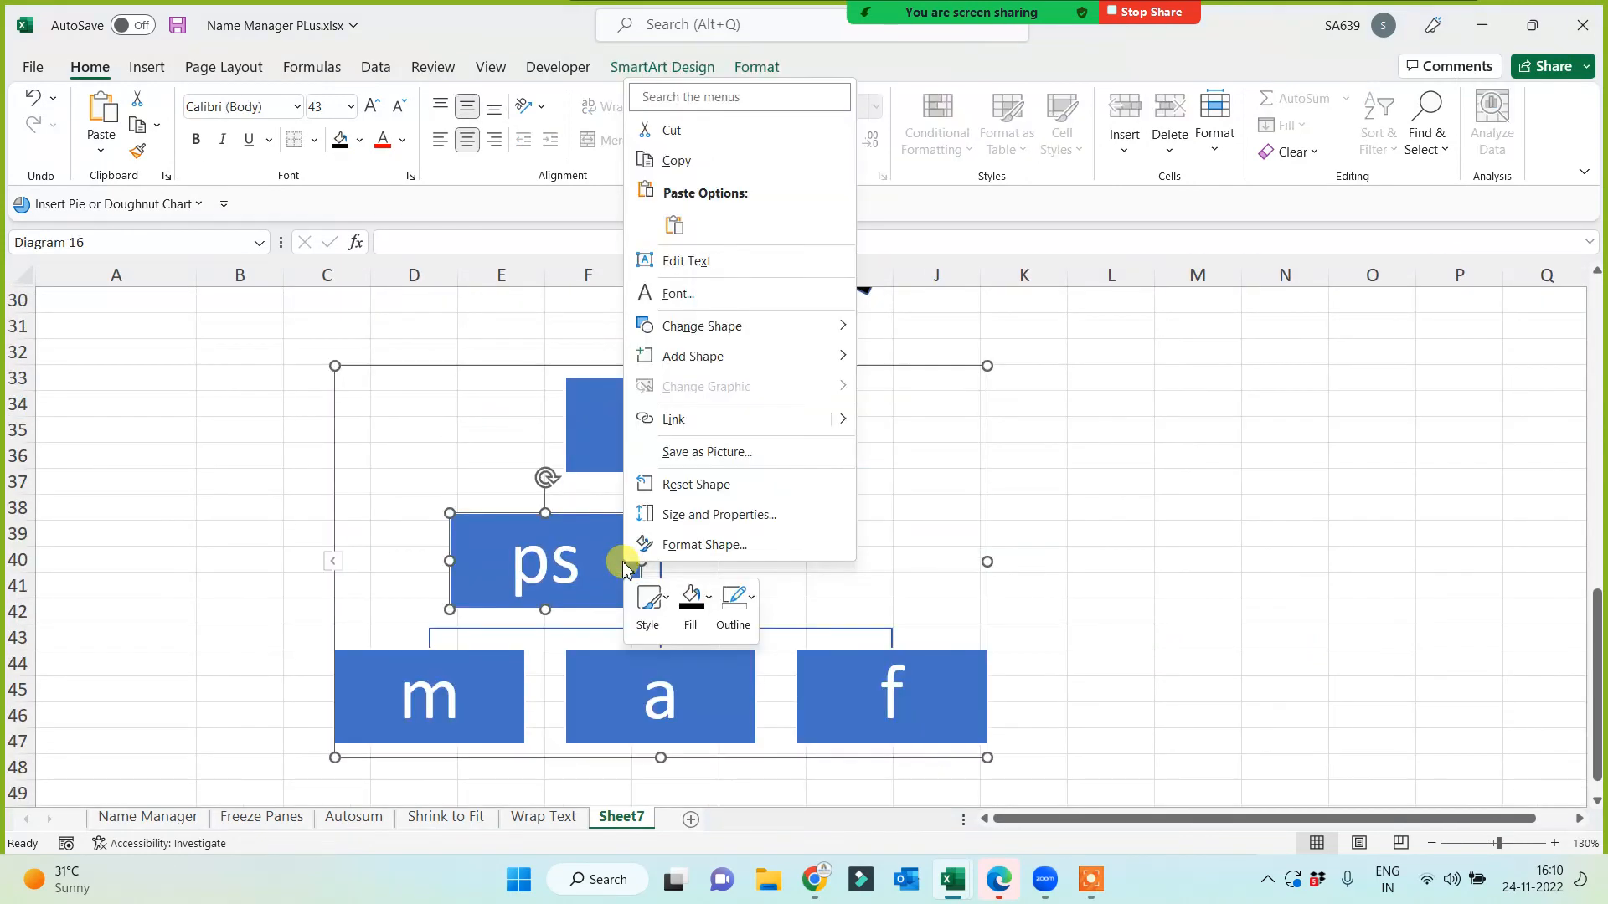
click(618, 716)
right_click(618, 720)
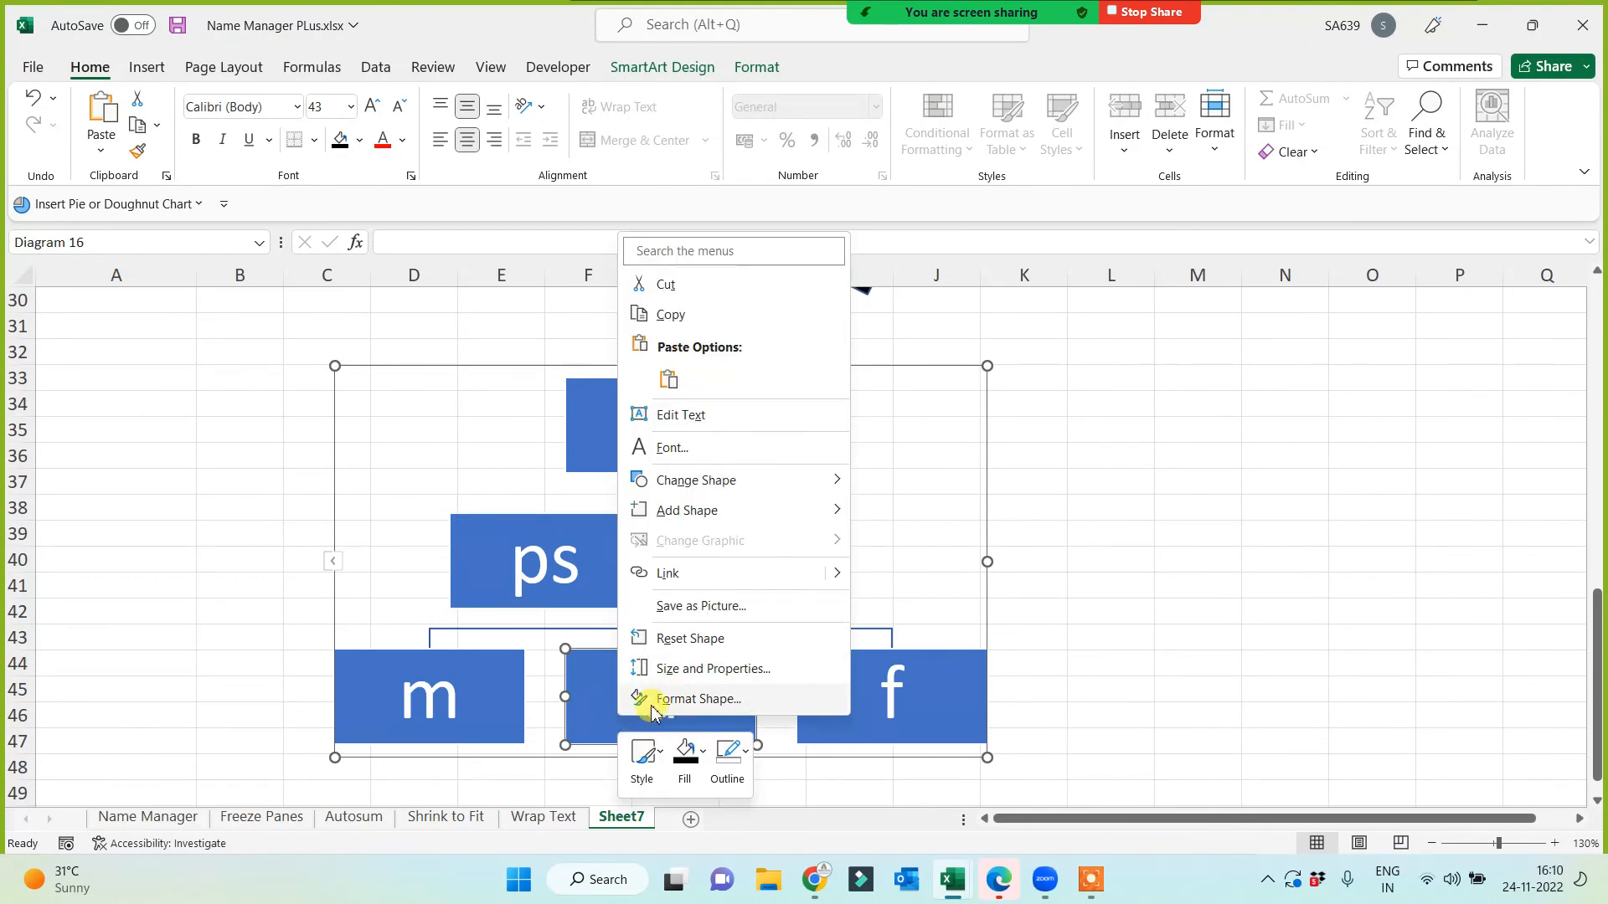
mouse_move(707, 509)
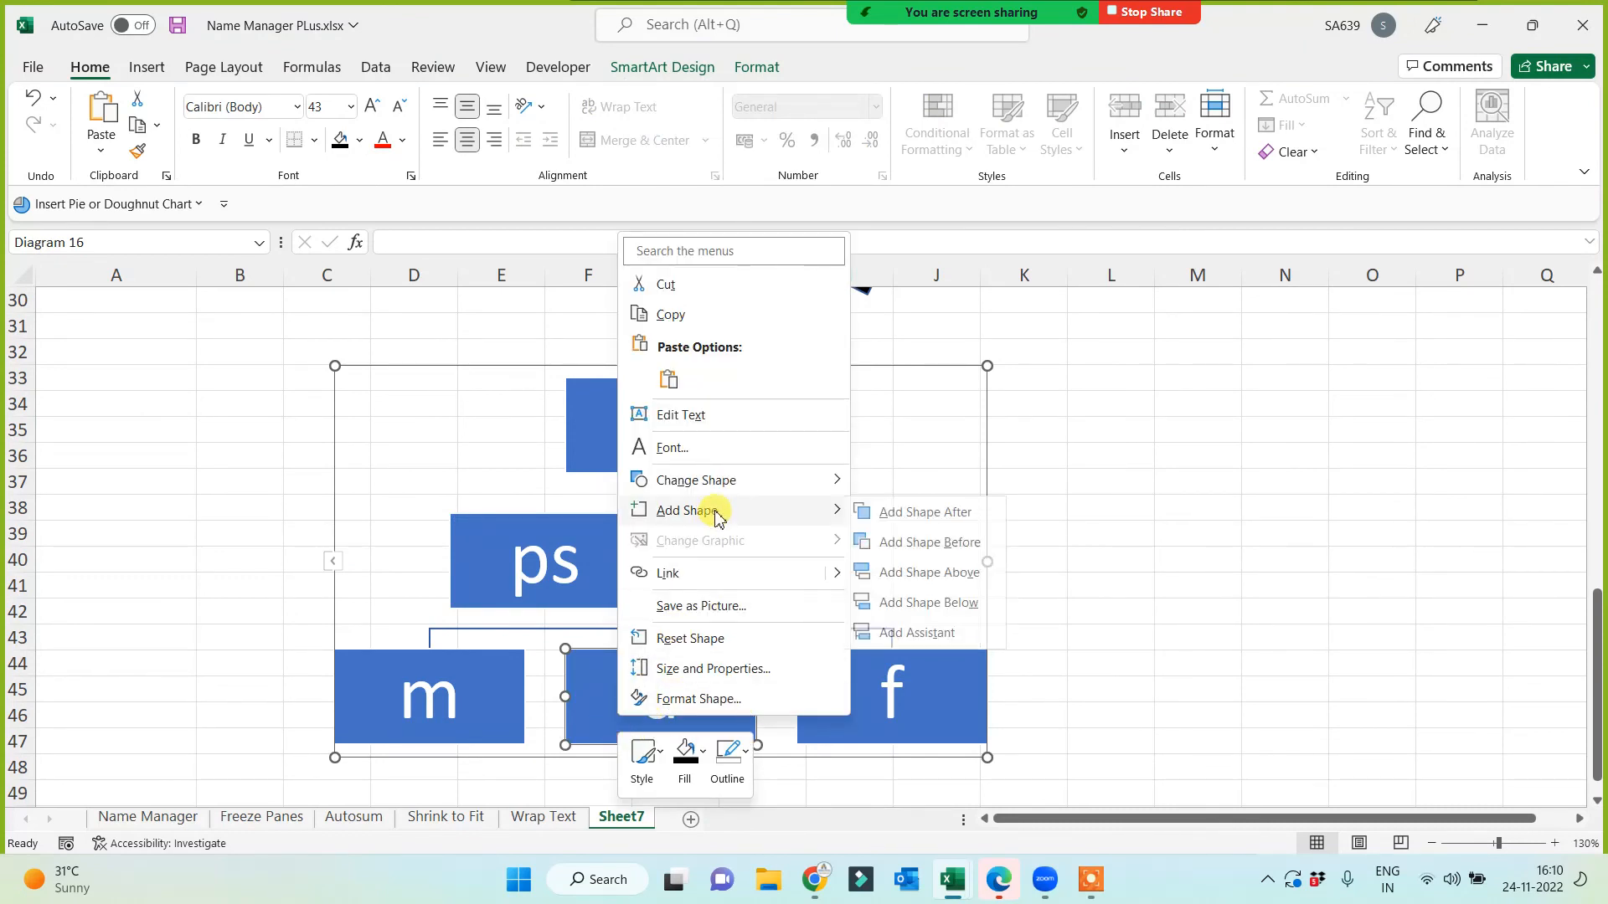
click(959, 612)
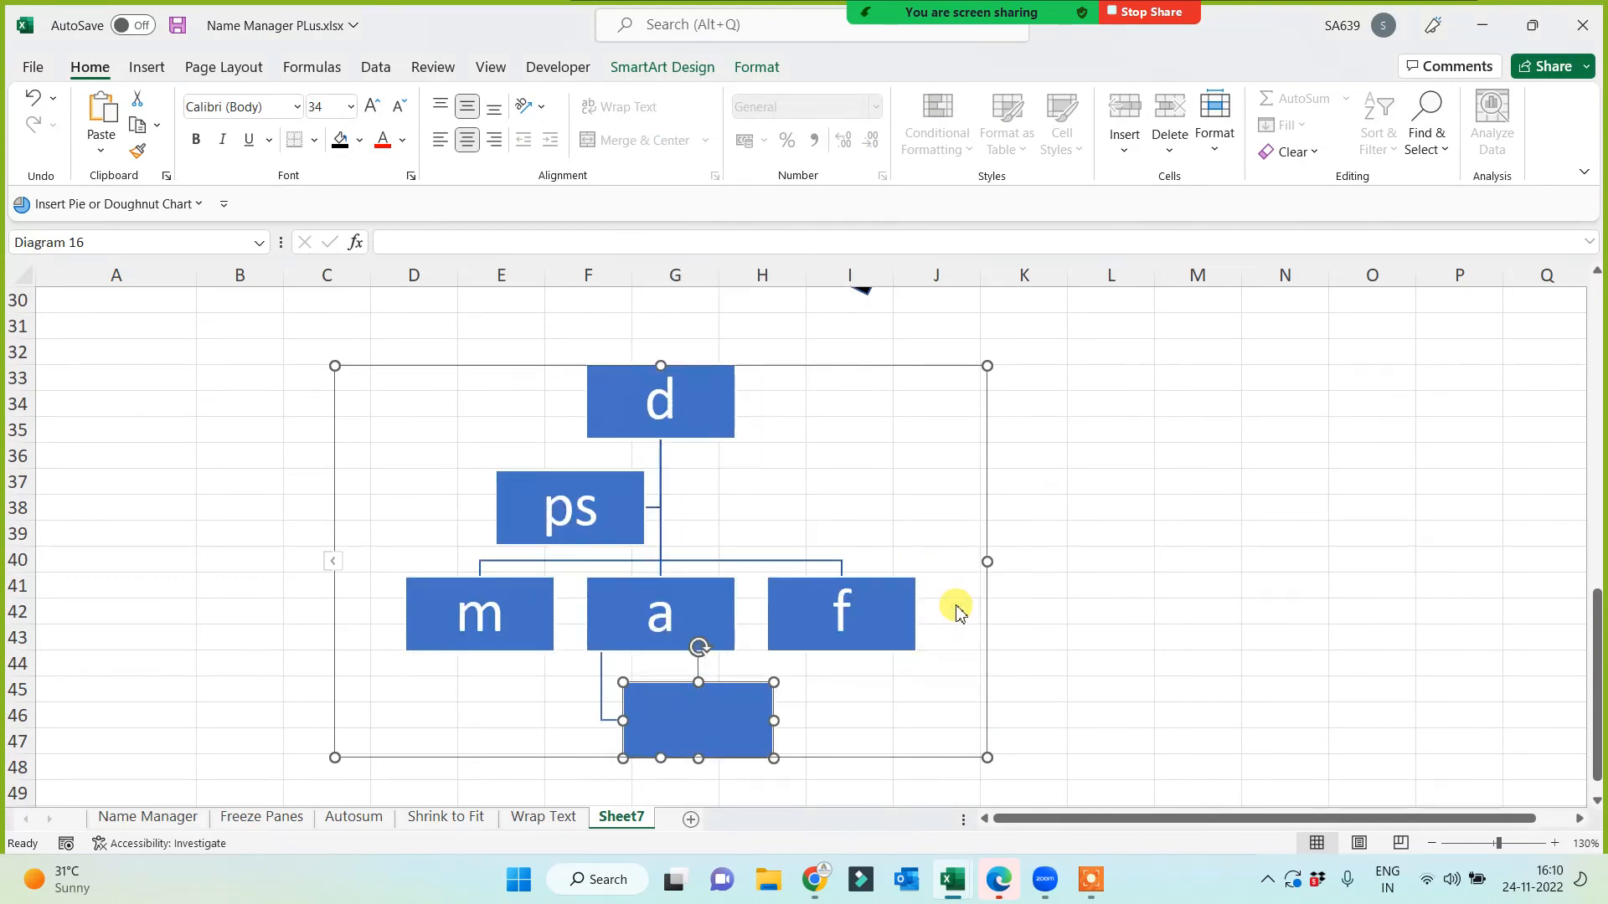
click(1179, 663)
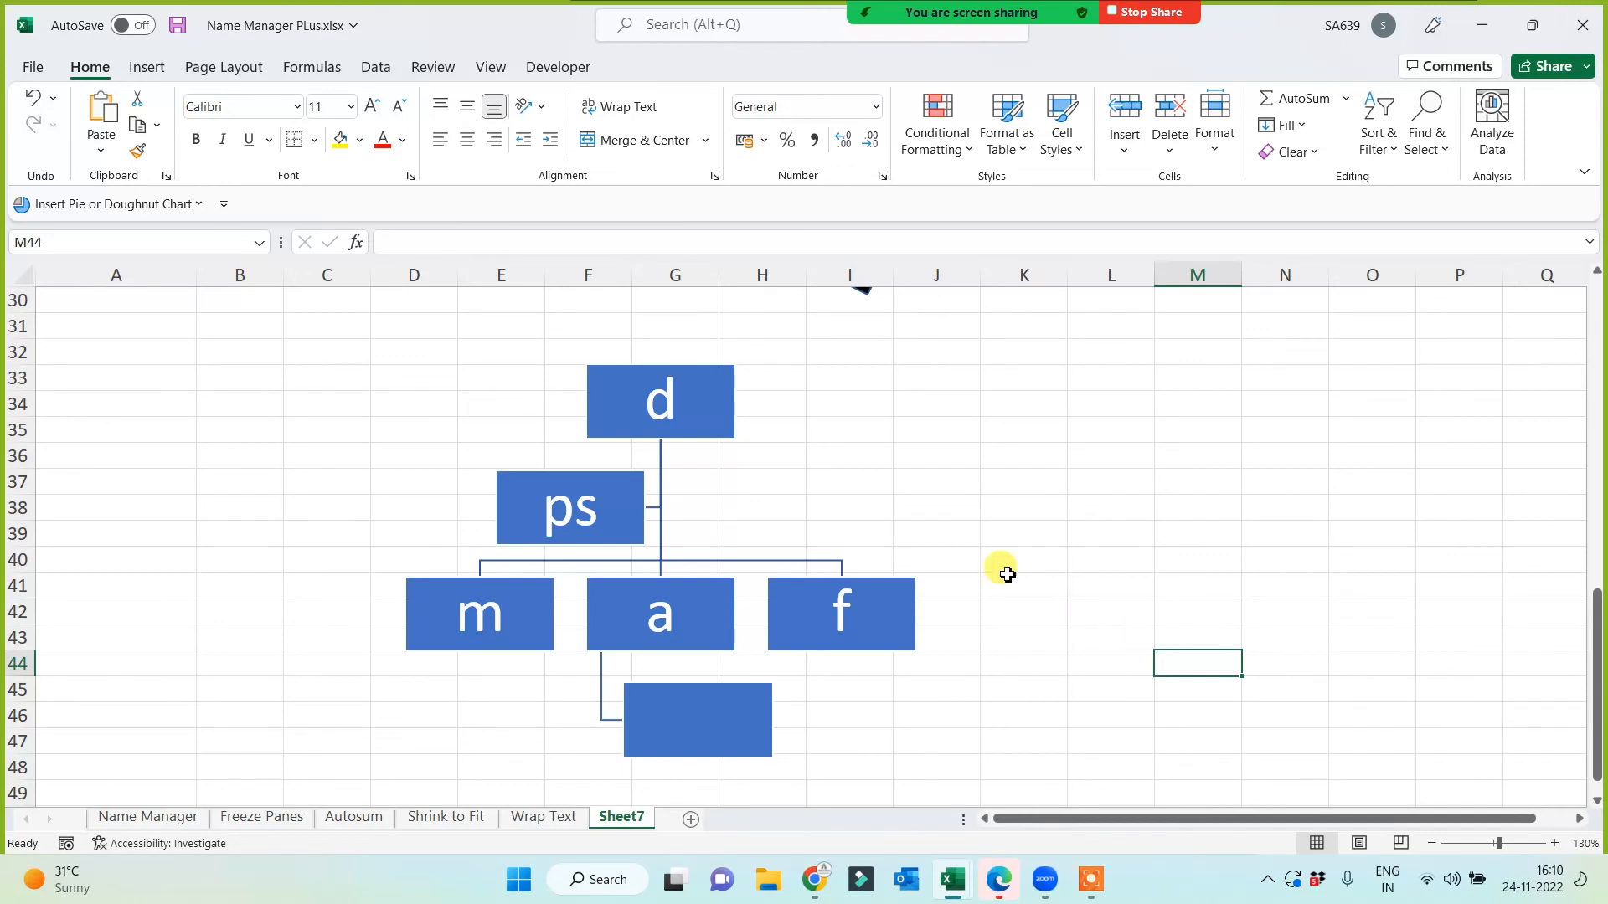
mouse_move(725, 406)
mouse_down()
mouse_move(1300, 416)
mouse_move(765, 422)
mouse_move(682, 405)
mouse_move(710, 405)
mouse_up()
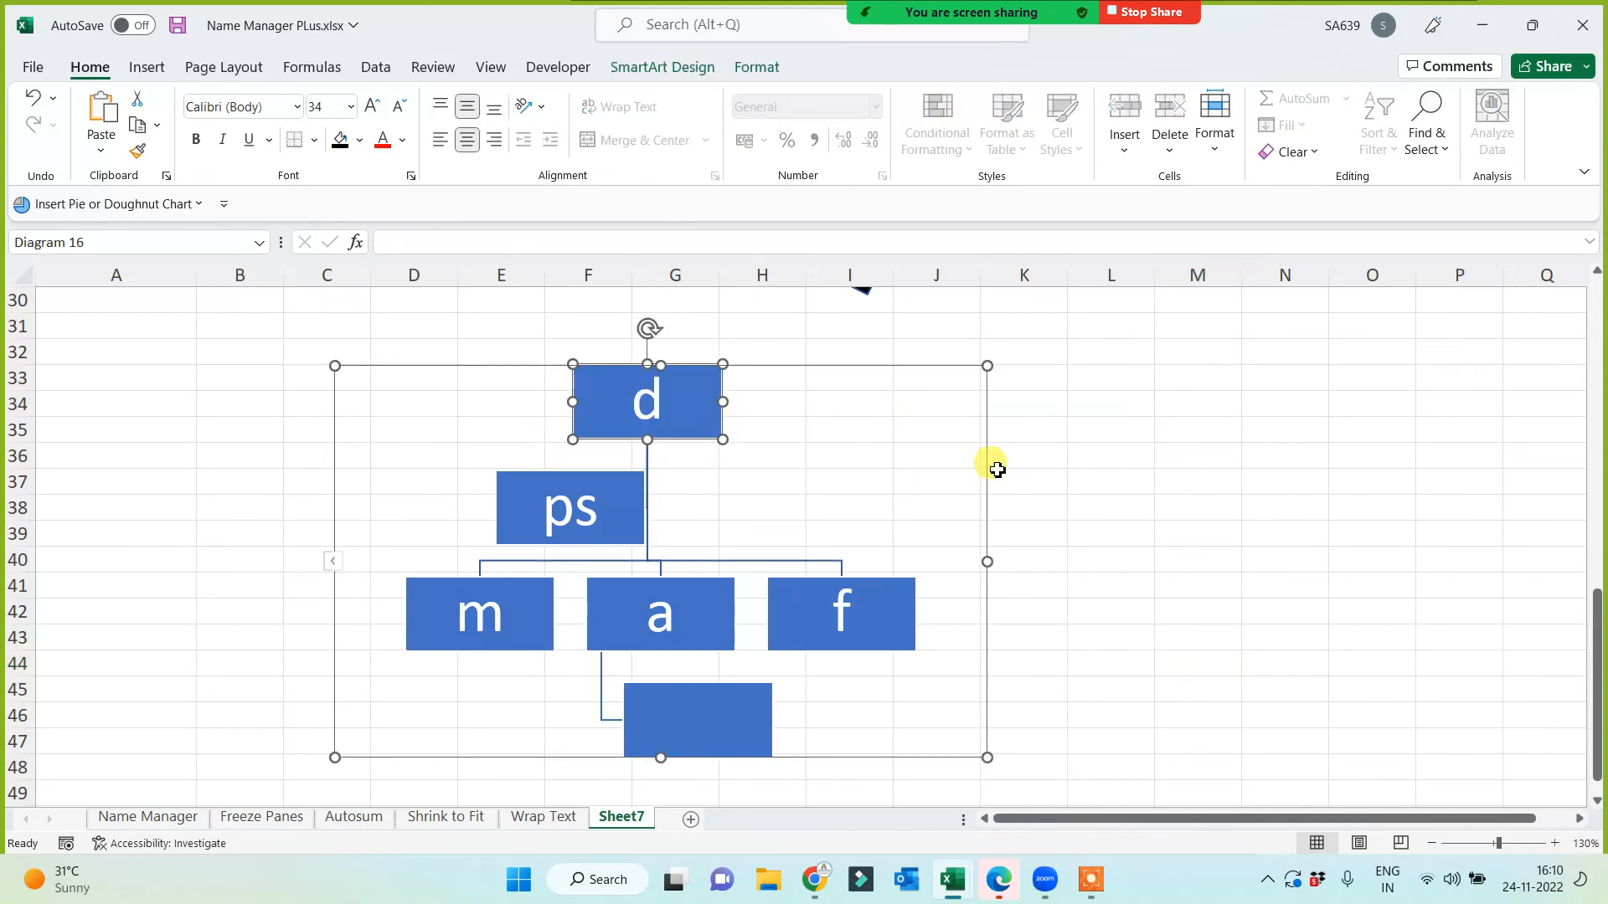
Step: Apply a bevelled SmartArt style and an orange-and-yellow colour scheme to the org chart
click(674, 67)
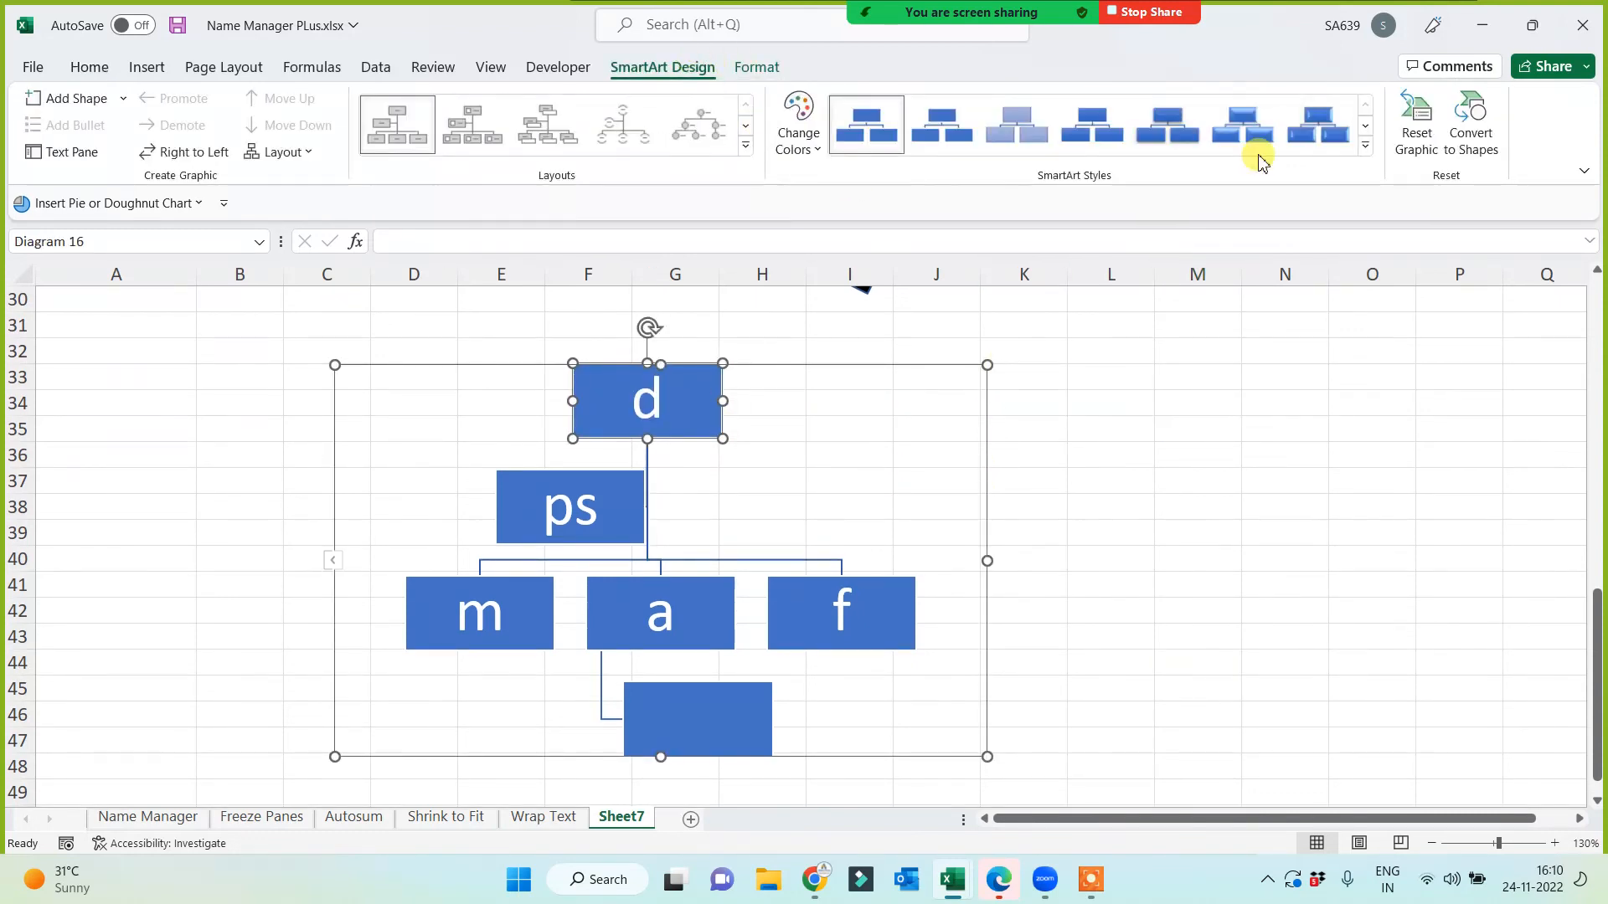
click(1238, 123)
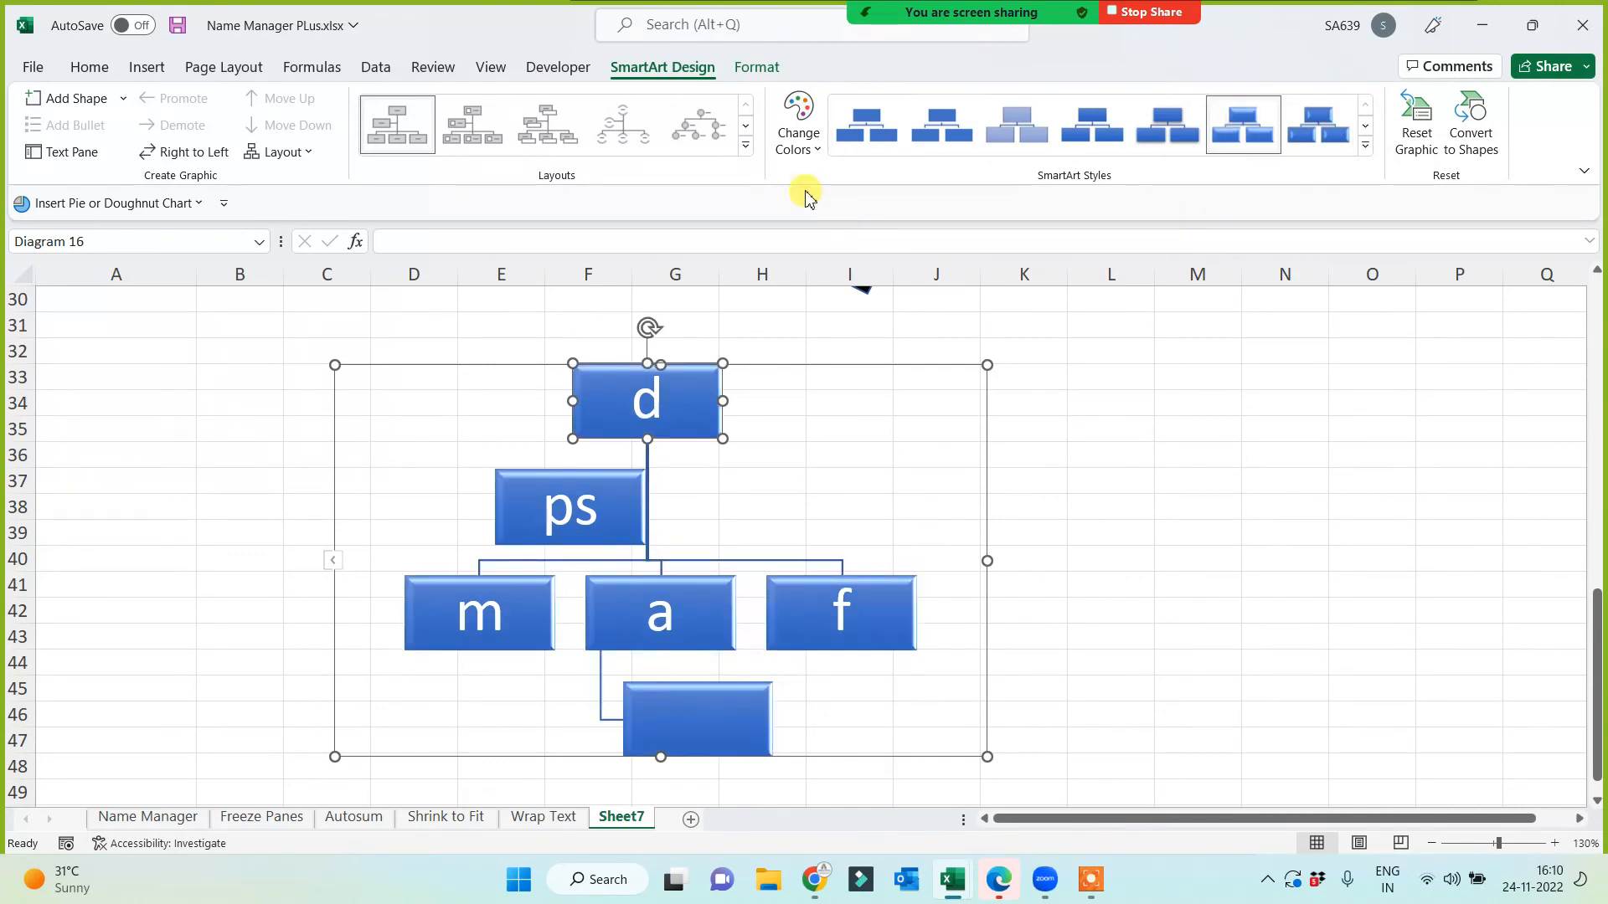
click(793, 158)
click(964, 330)
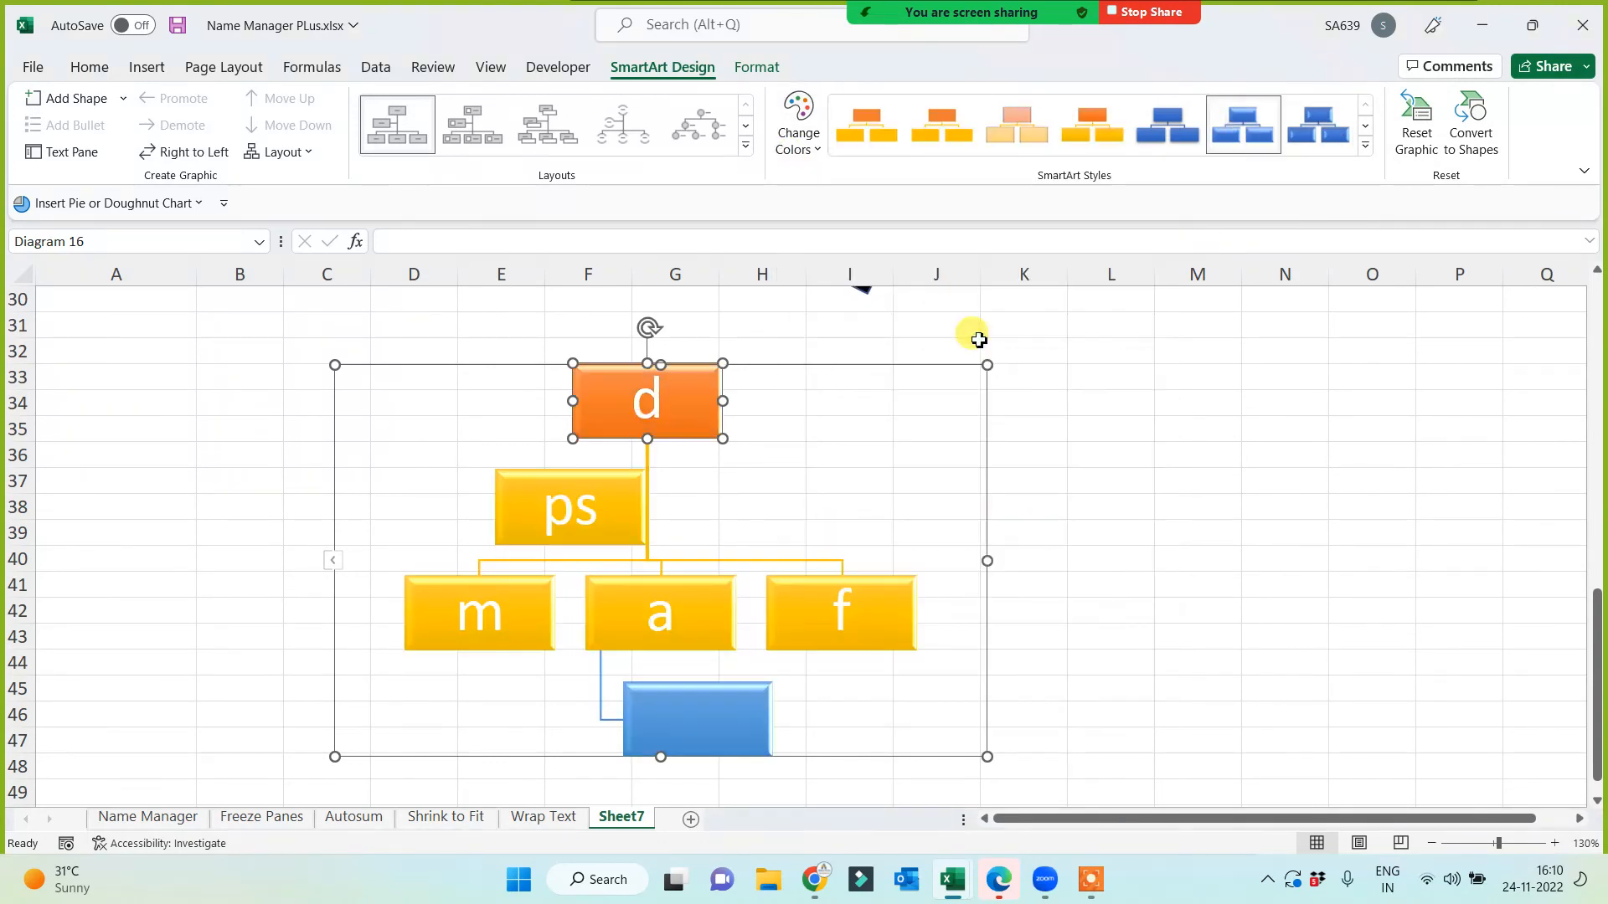
Step: Move the org chart right so it sits over columns J–O
drag(988, 490, 1461, 481)
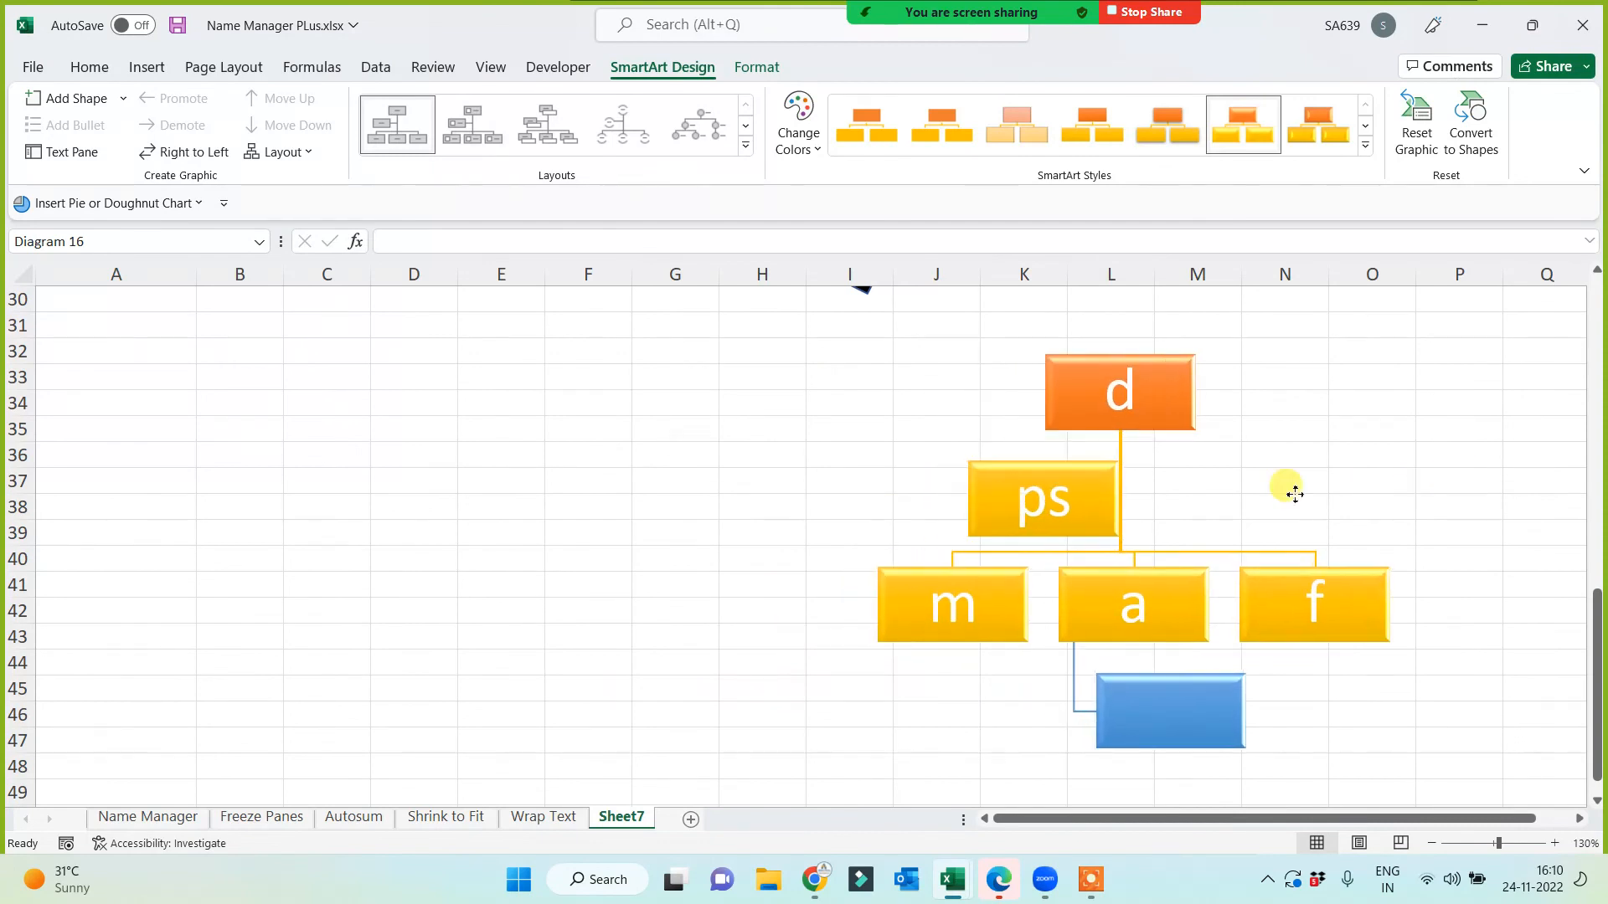
click(646, 519)
click(520, 540)
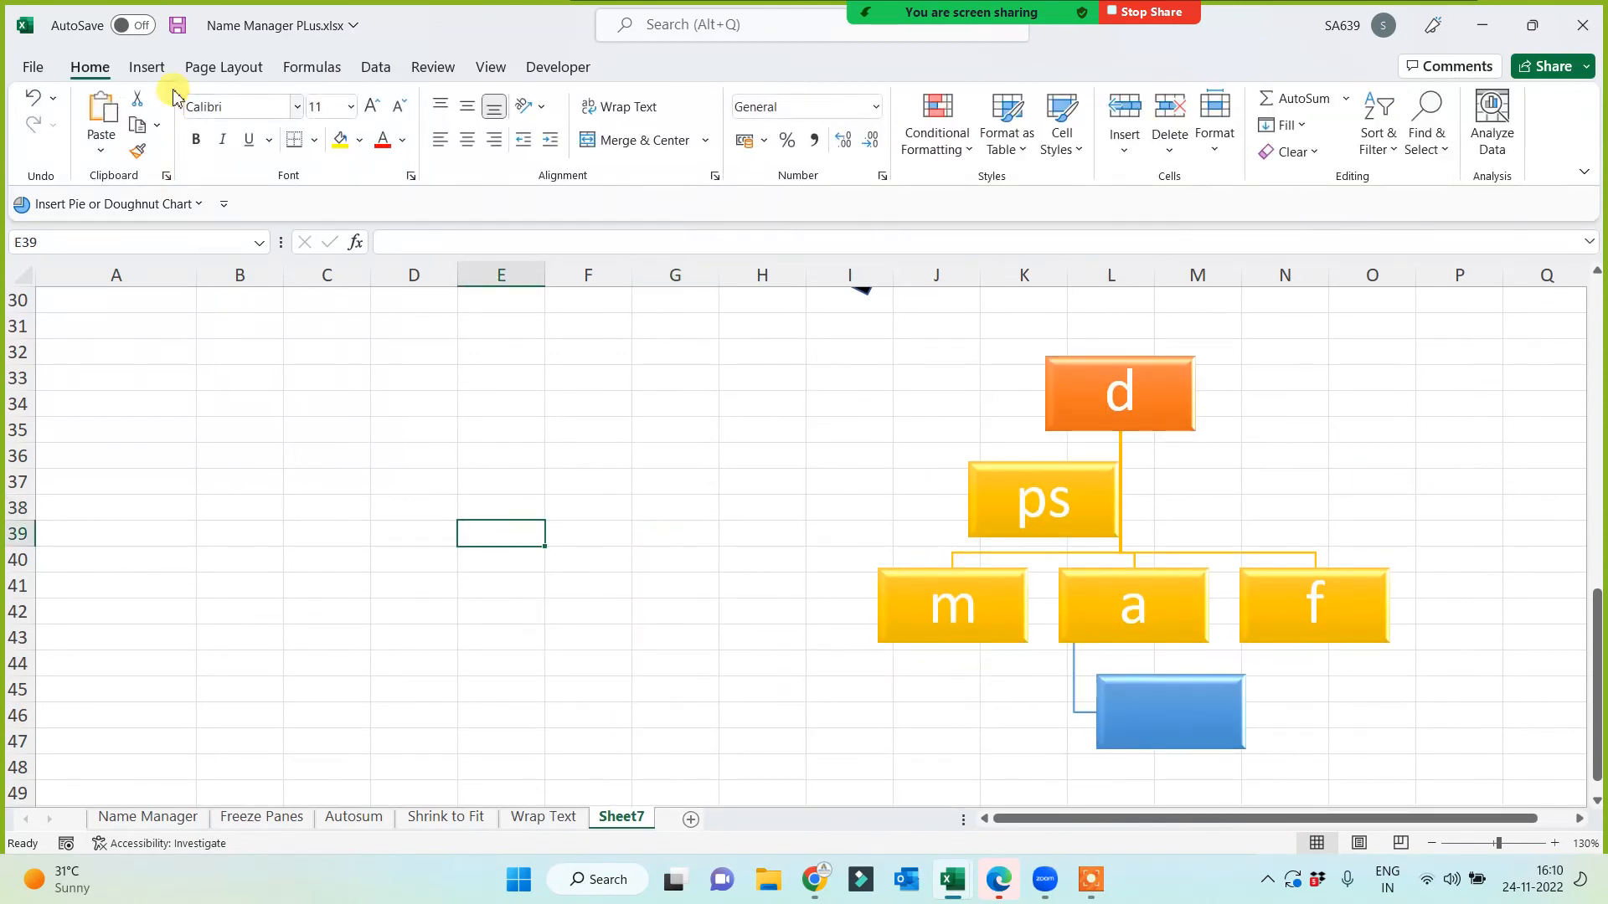
click(146, 67)
Step: Insert a Pyramid List SmartArt graphic with three placeholder boxes
click(264, 142)
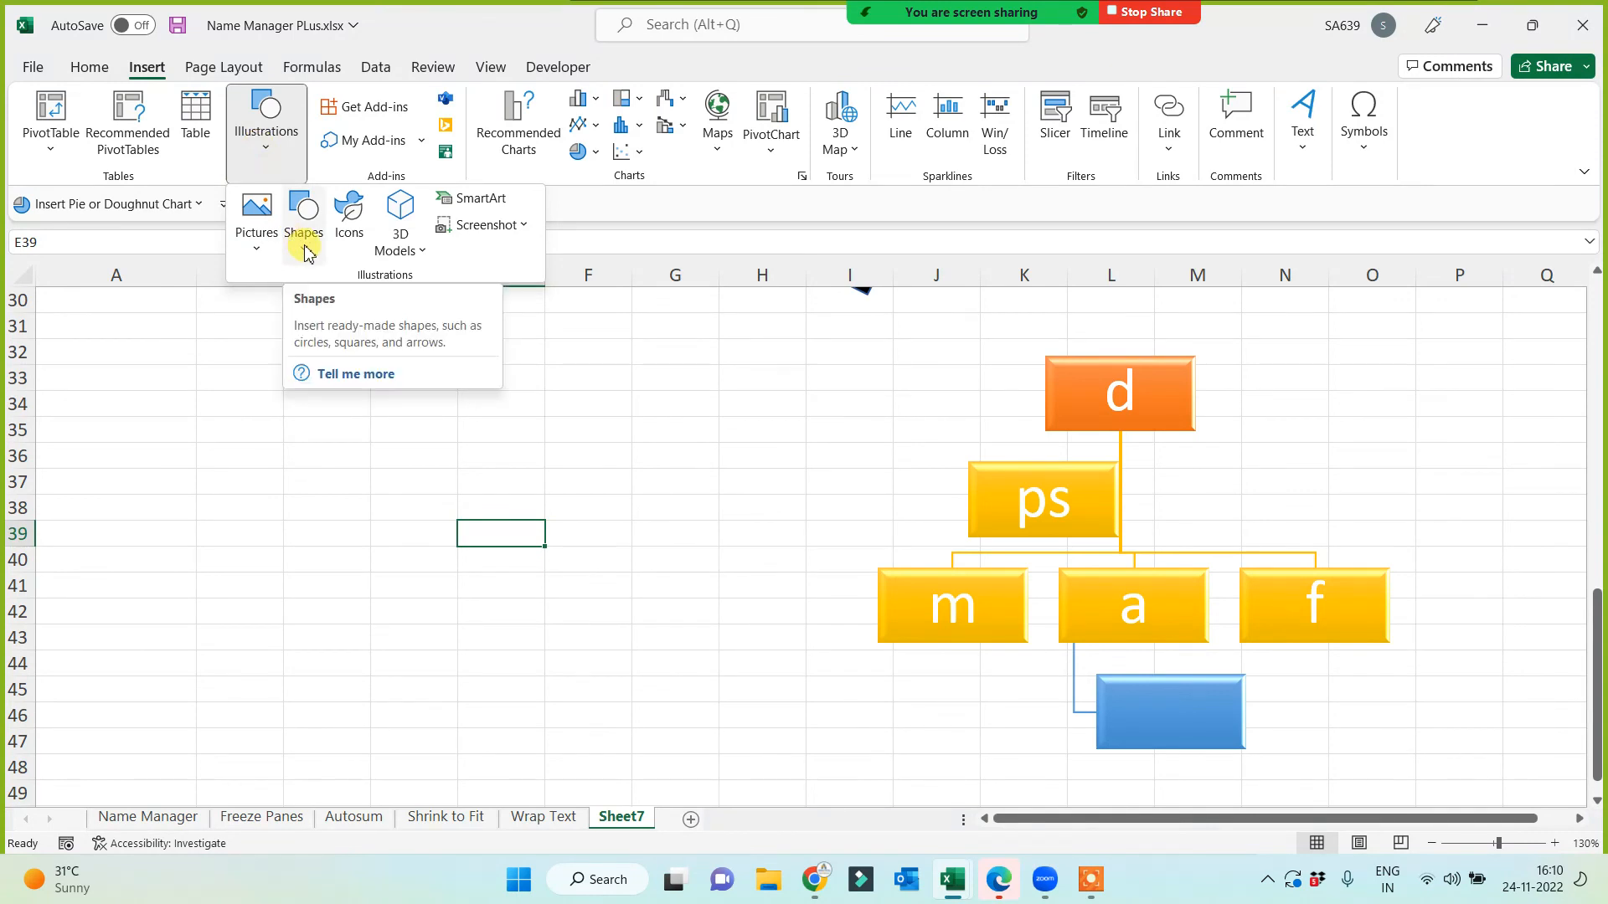
click(475, 204)
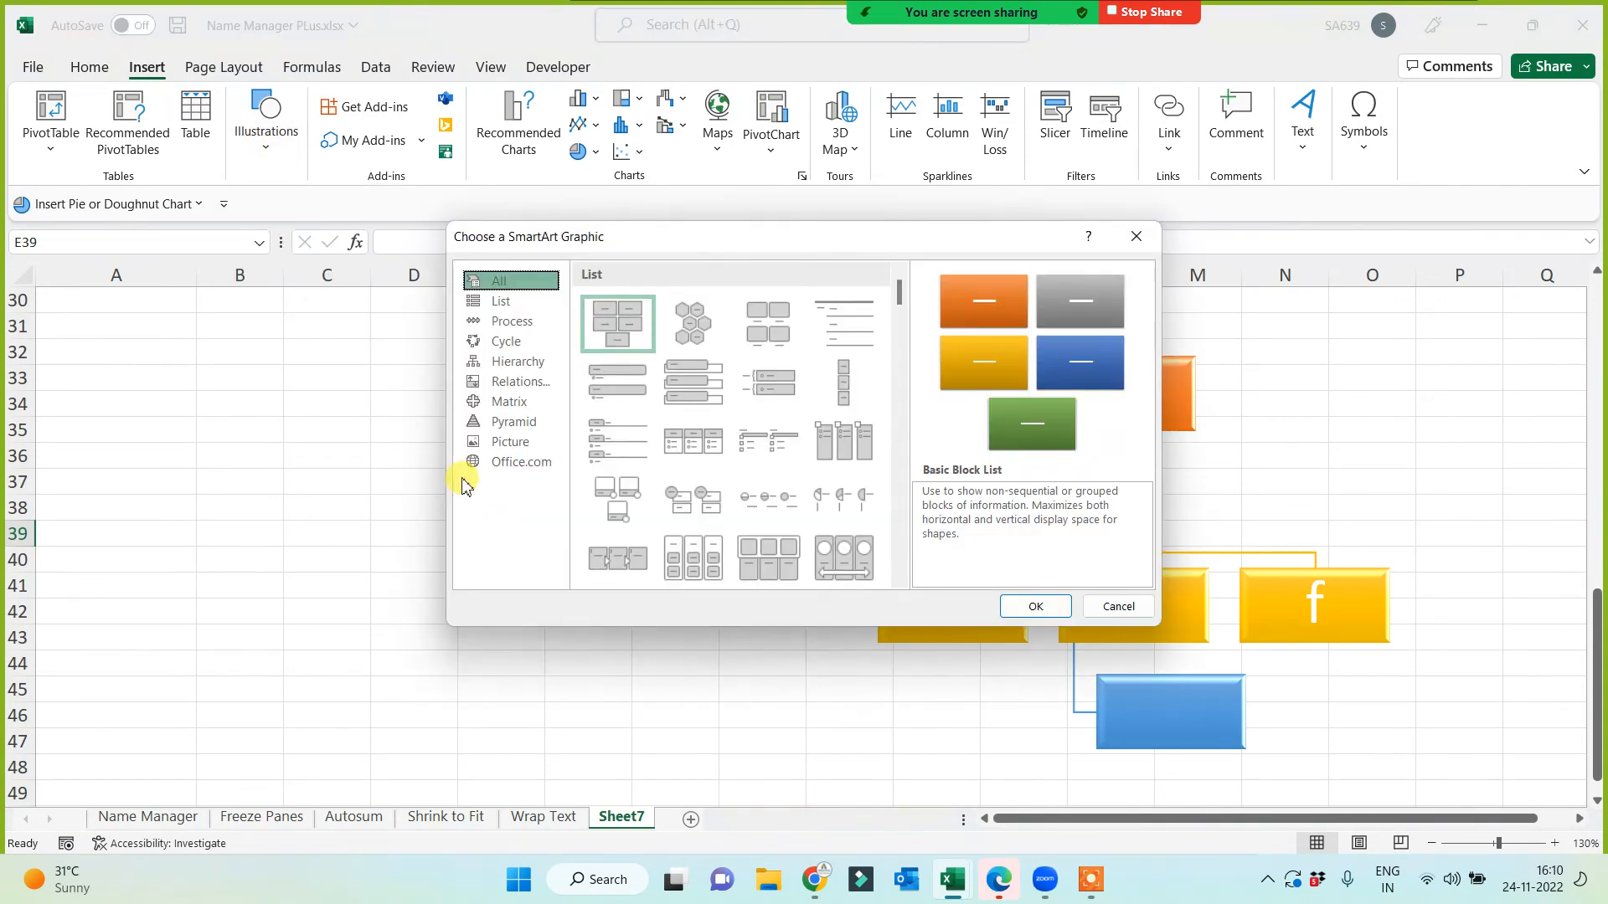
click(512, 423)
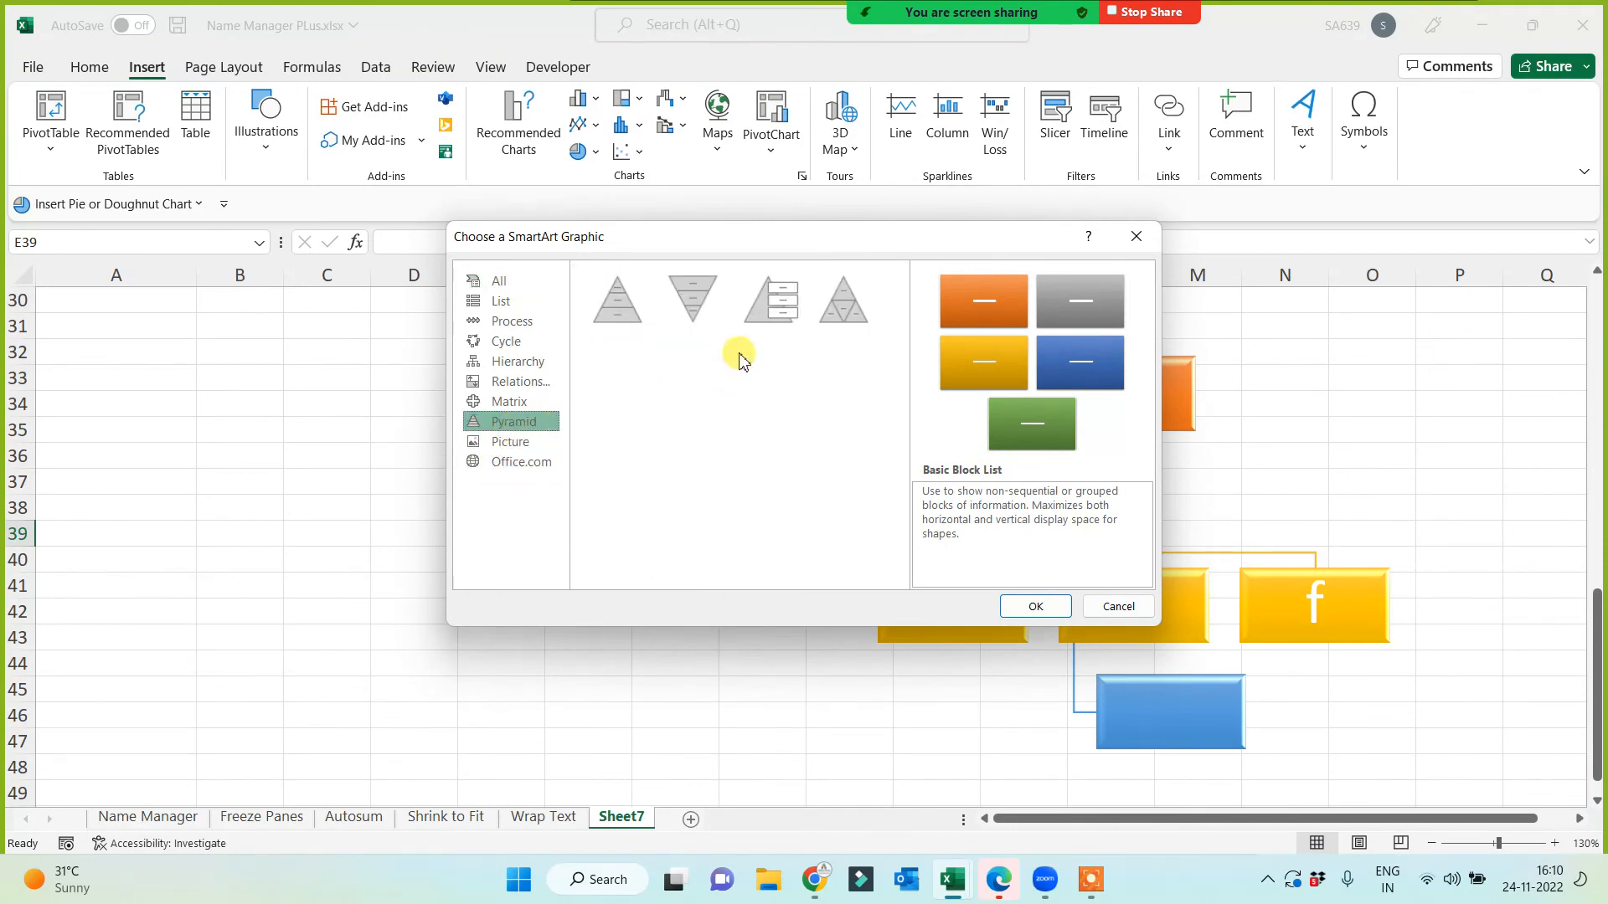
click(770, 299)
click(1035, 606)
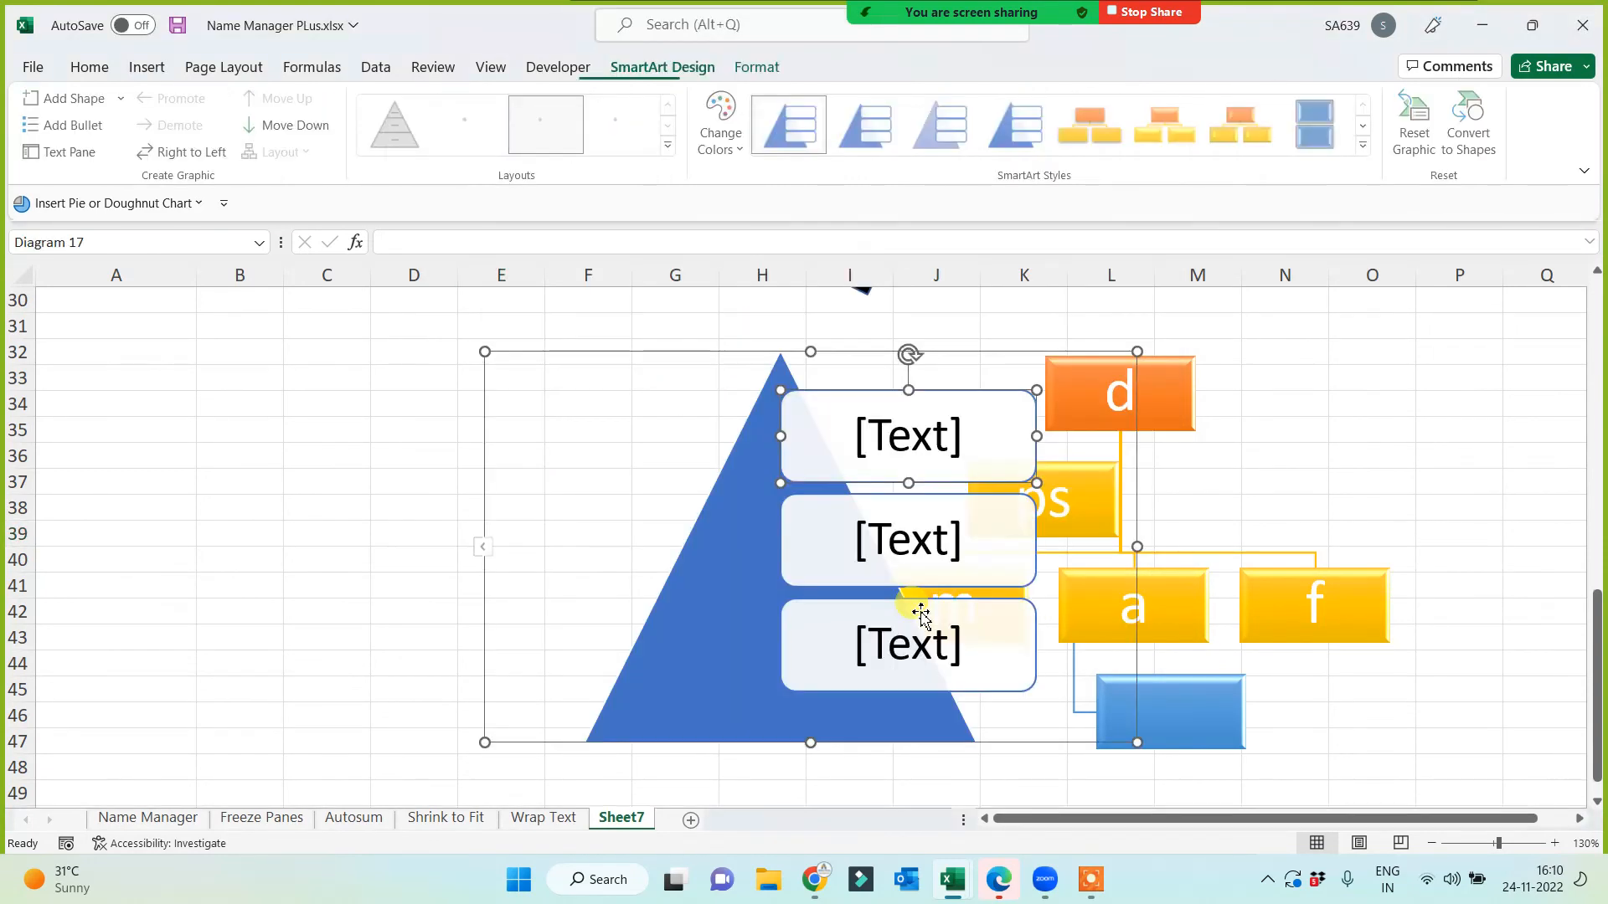
Step: Move the pyramid left beside the org chart and check its three text boxes
drag(485, 462, 174, 457)
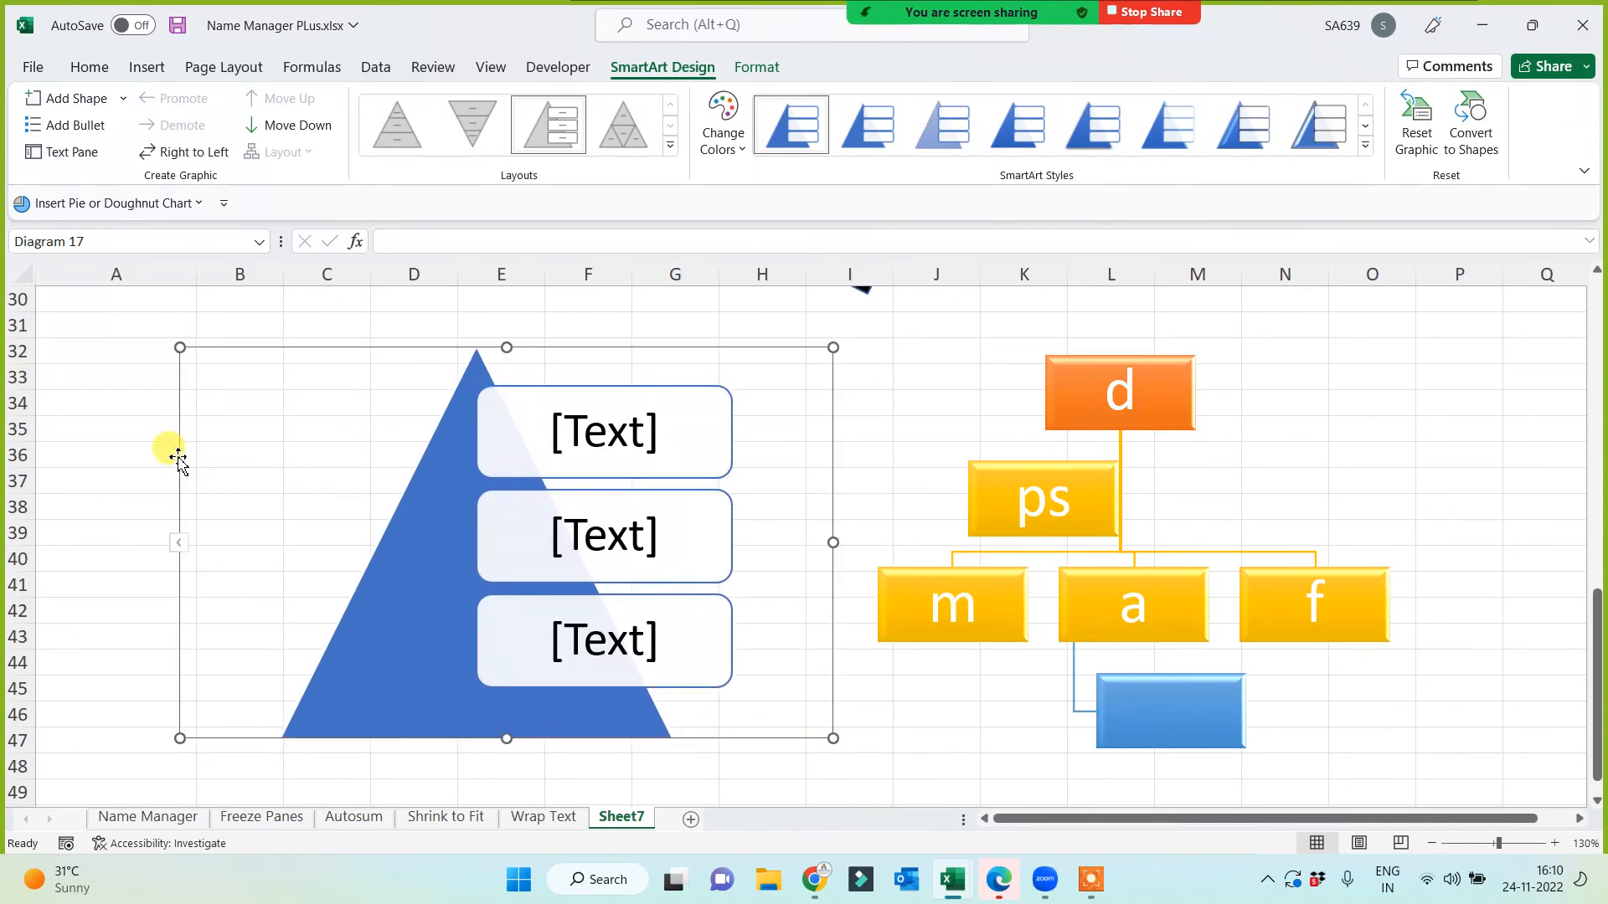
click(593, 645)
click(607, 539)
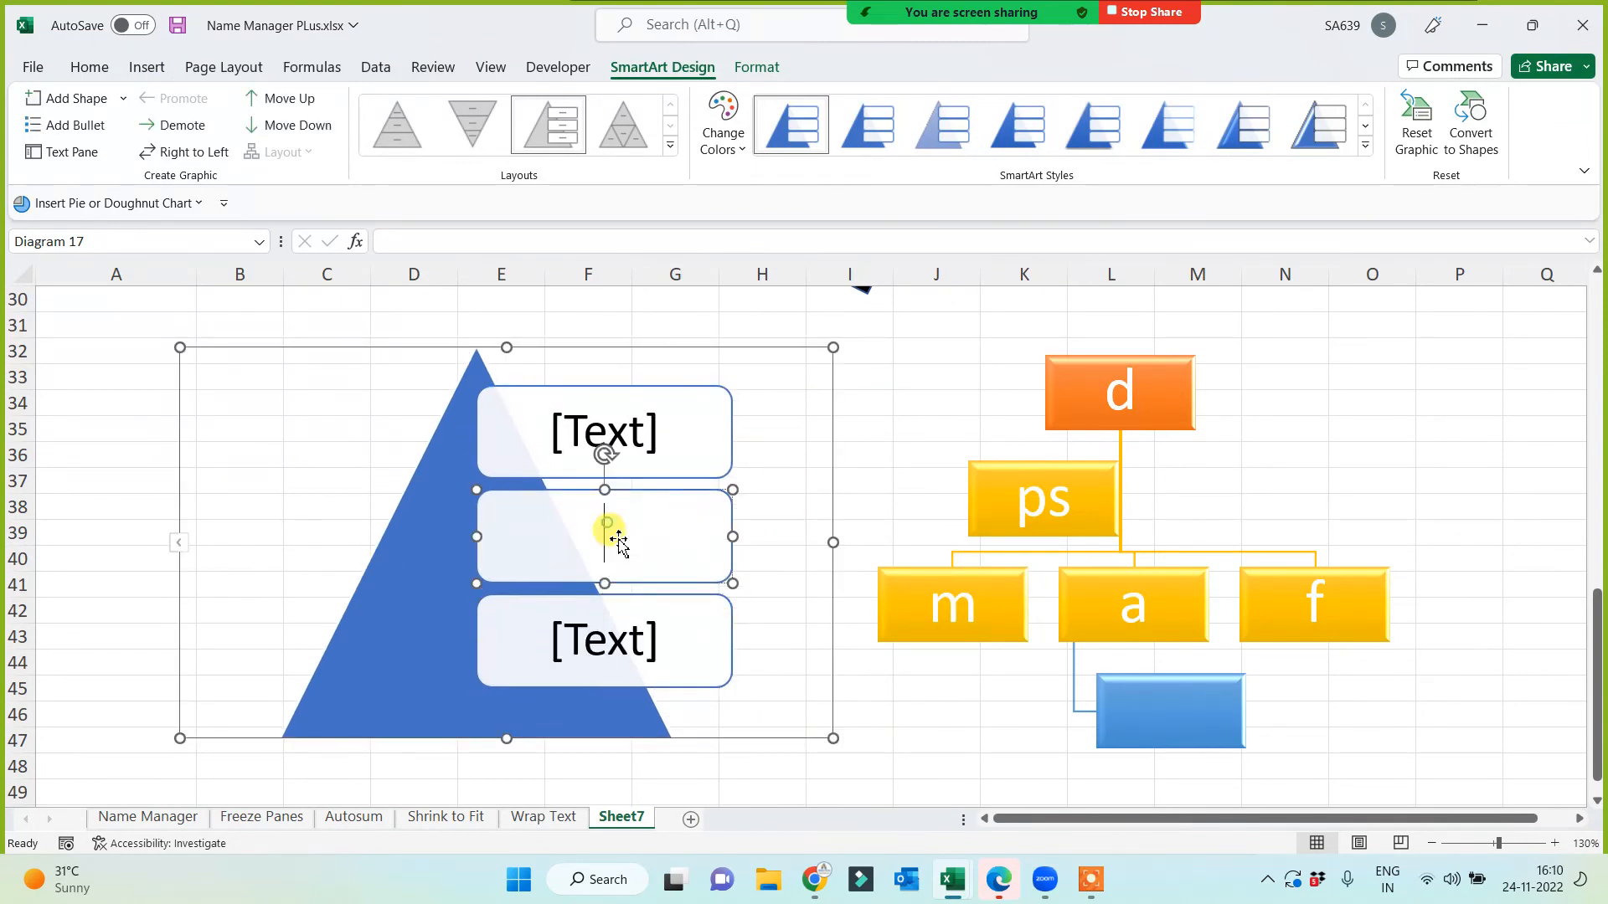
click(645, 426)
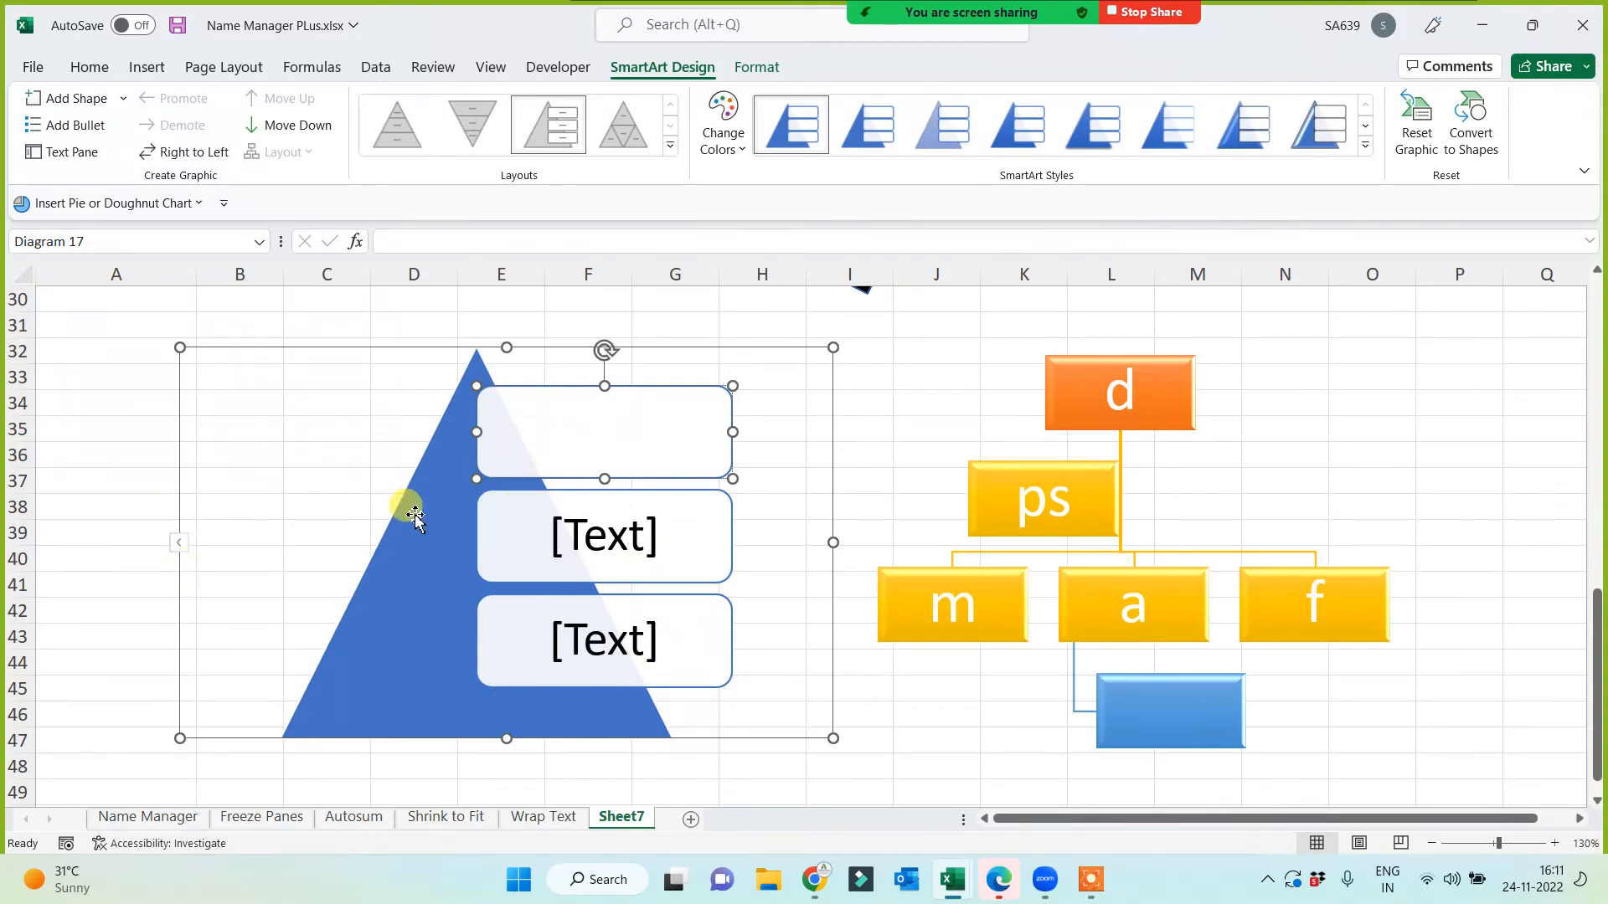
click(399, 639)
click(823, 420)
click(936, 396)
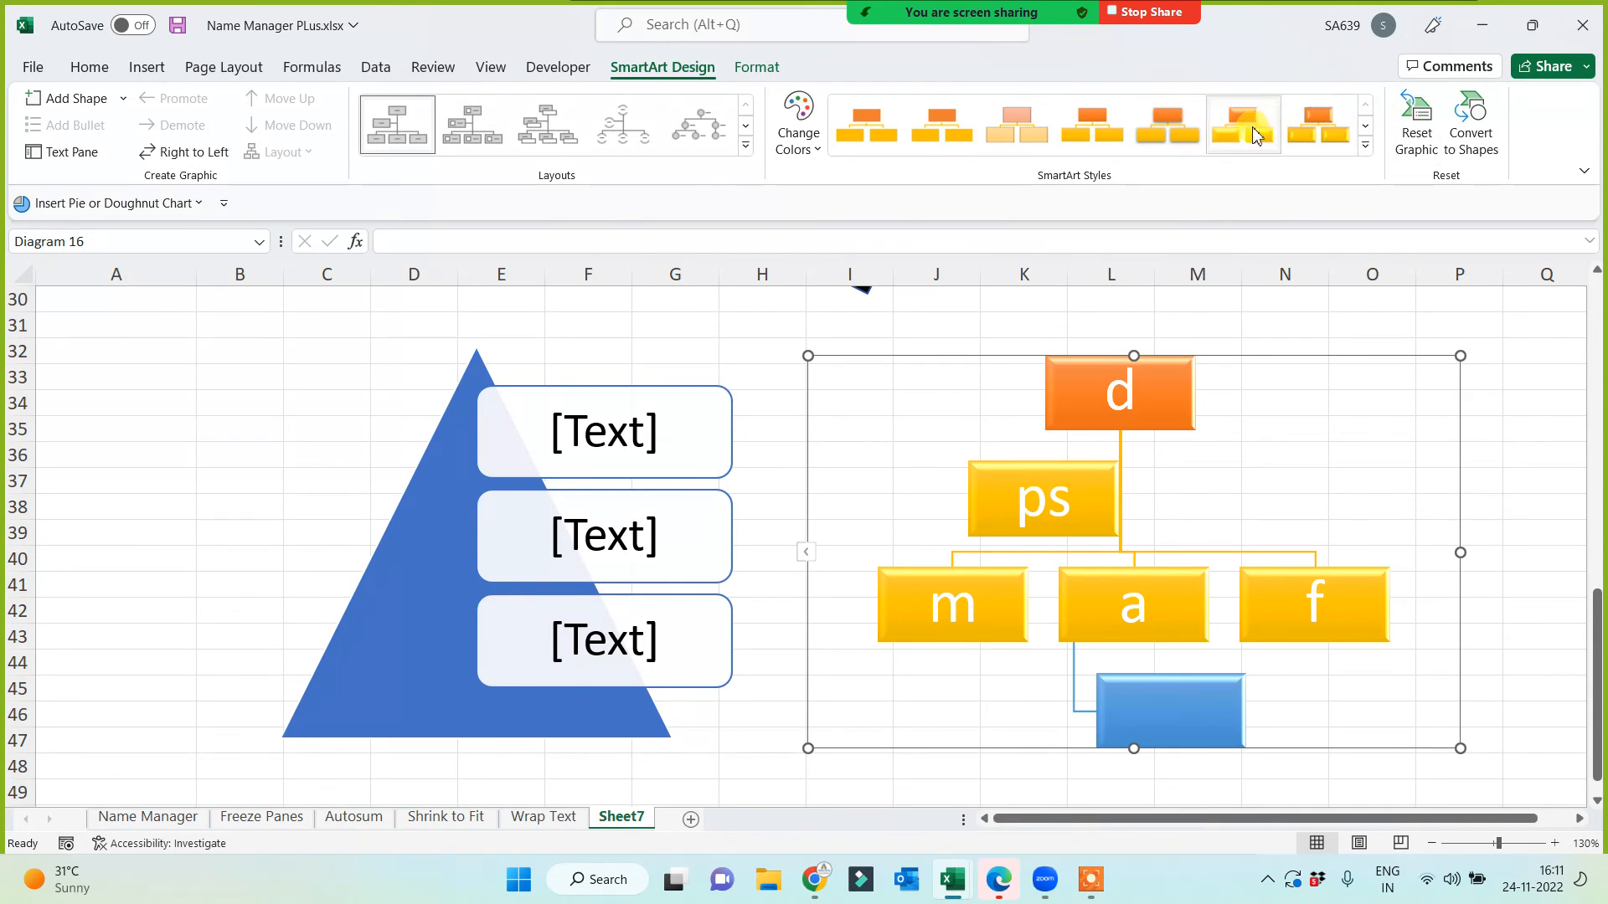
Step: Give the pyramid SmartArt a glossy 3-D style and a lighter colourful scheme
click(441, 525)
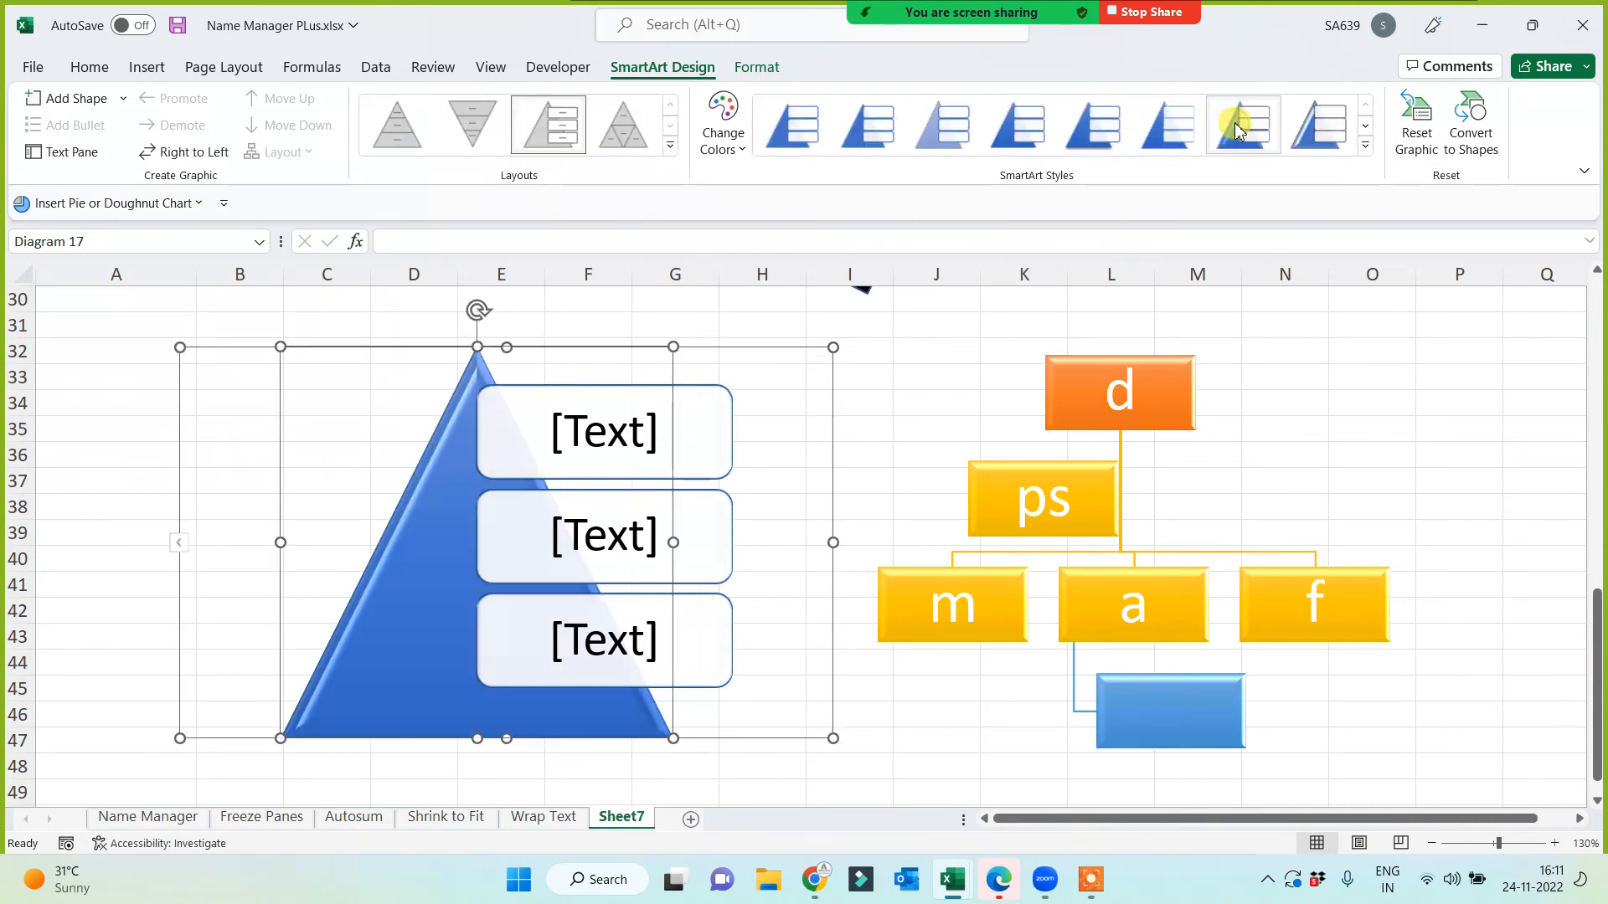
click(725, 138)
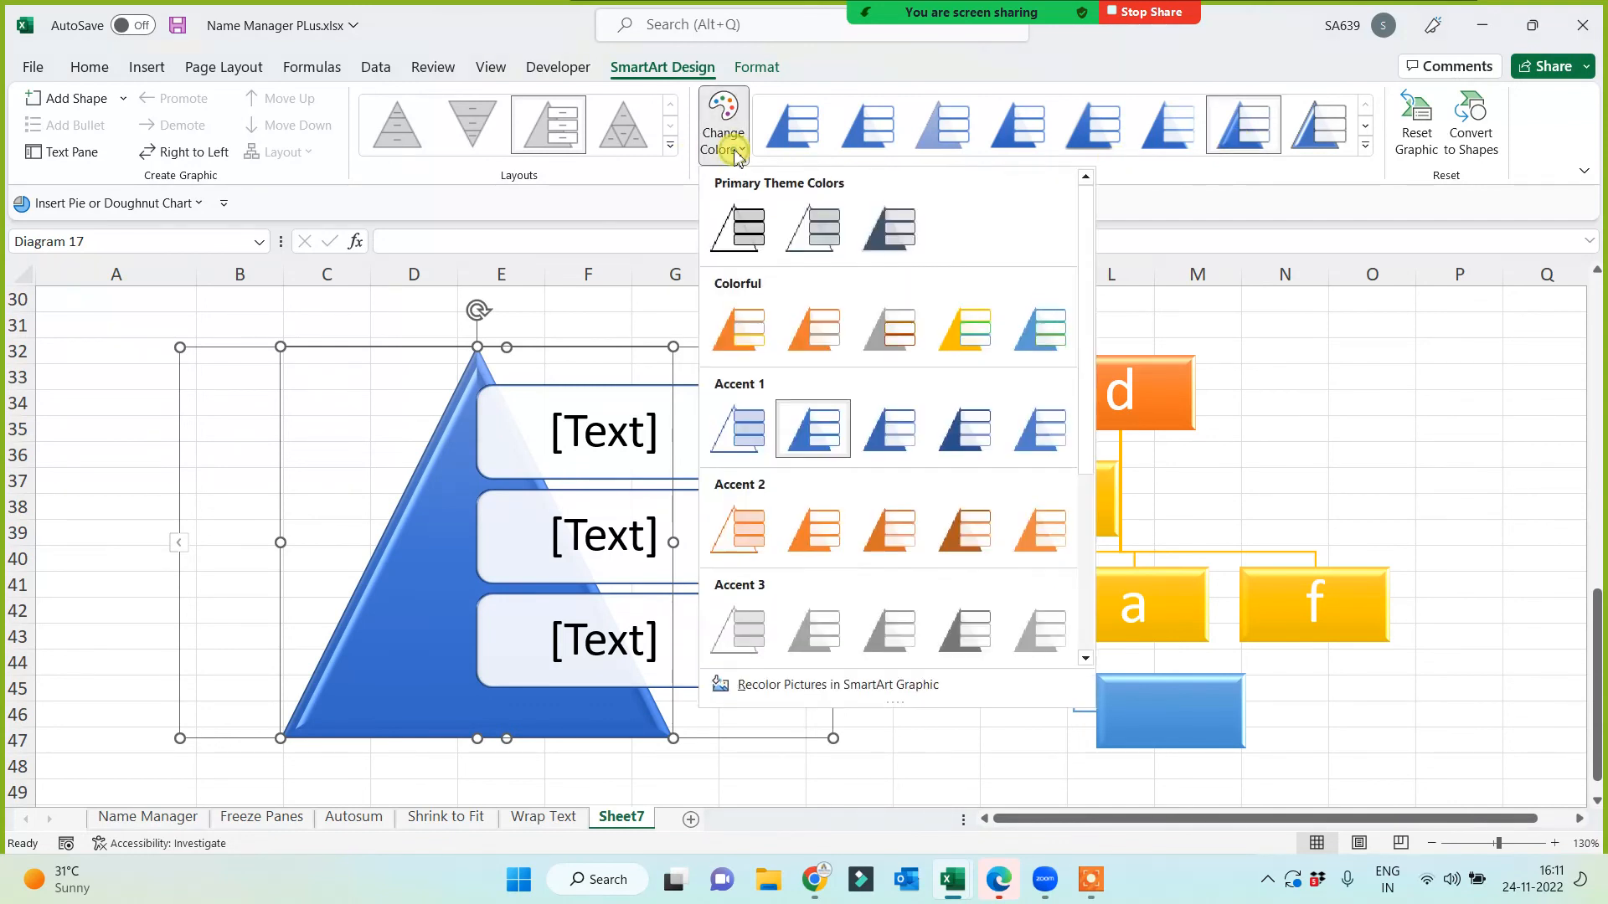
click(1029, 335)
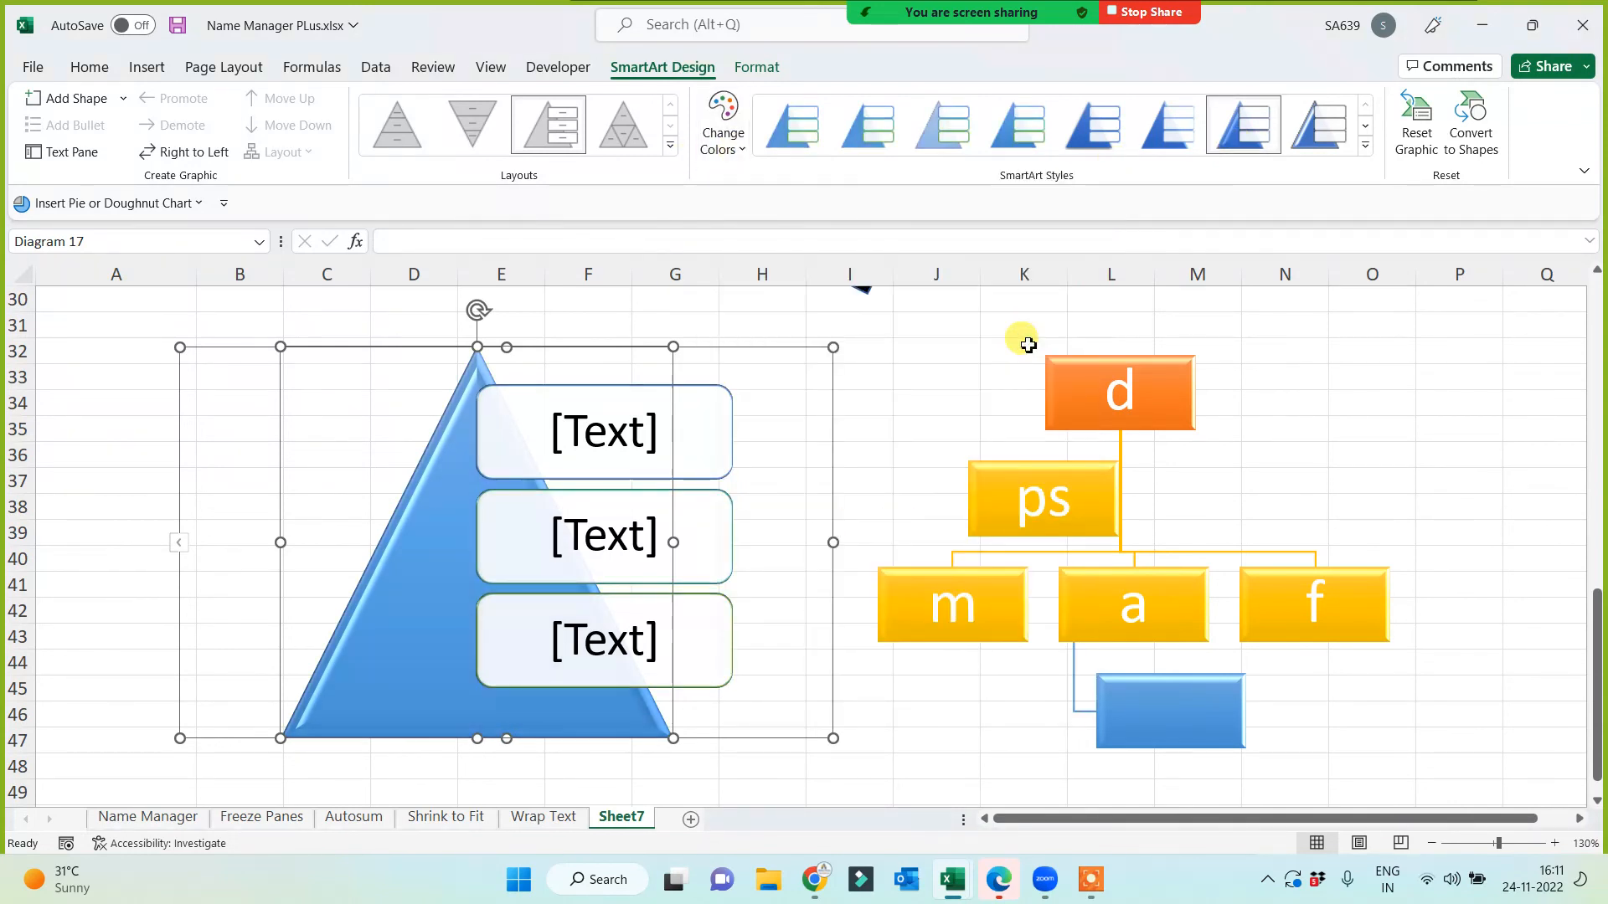
click(912, 413)
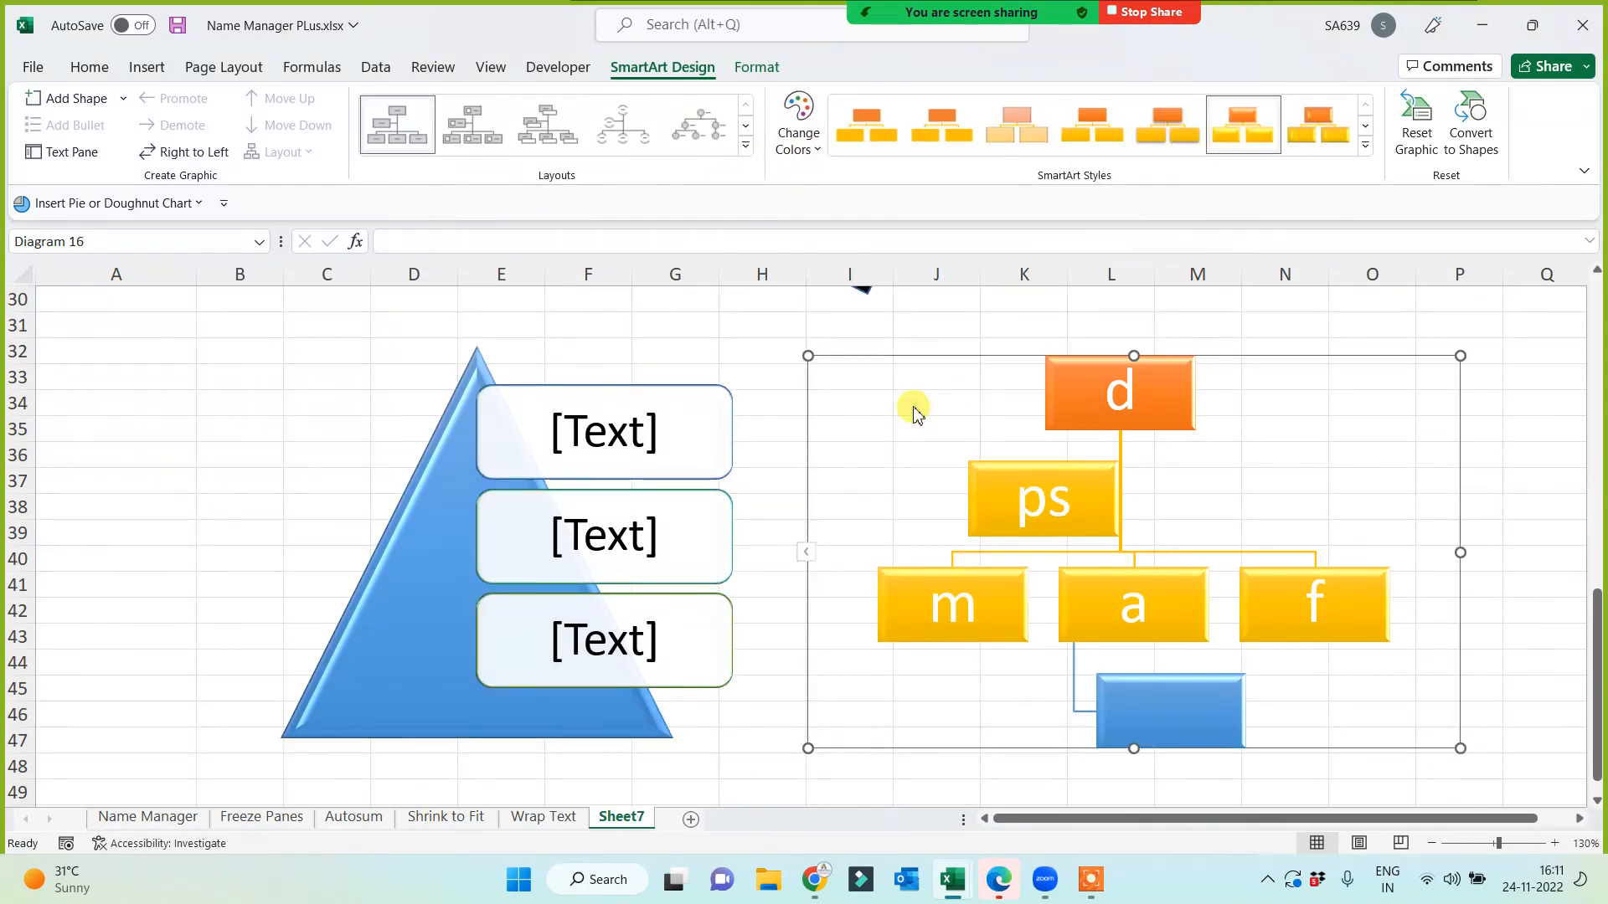
Step: Fill the Word Art label in A4 yellow and make its text red
scroll(287, 512, up, 10)
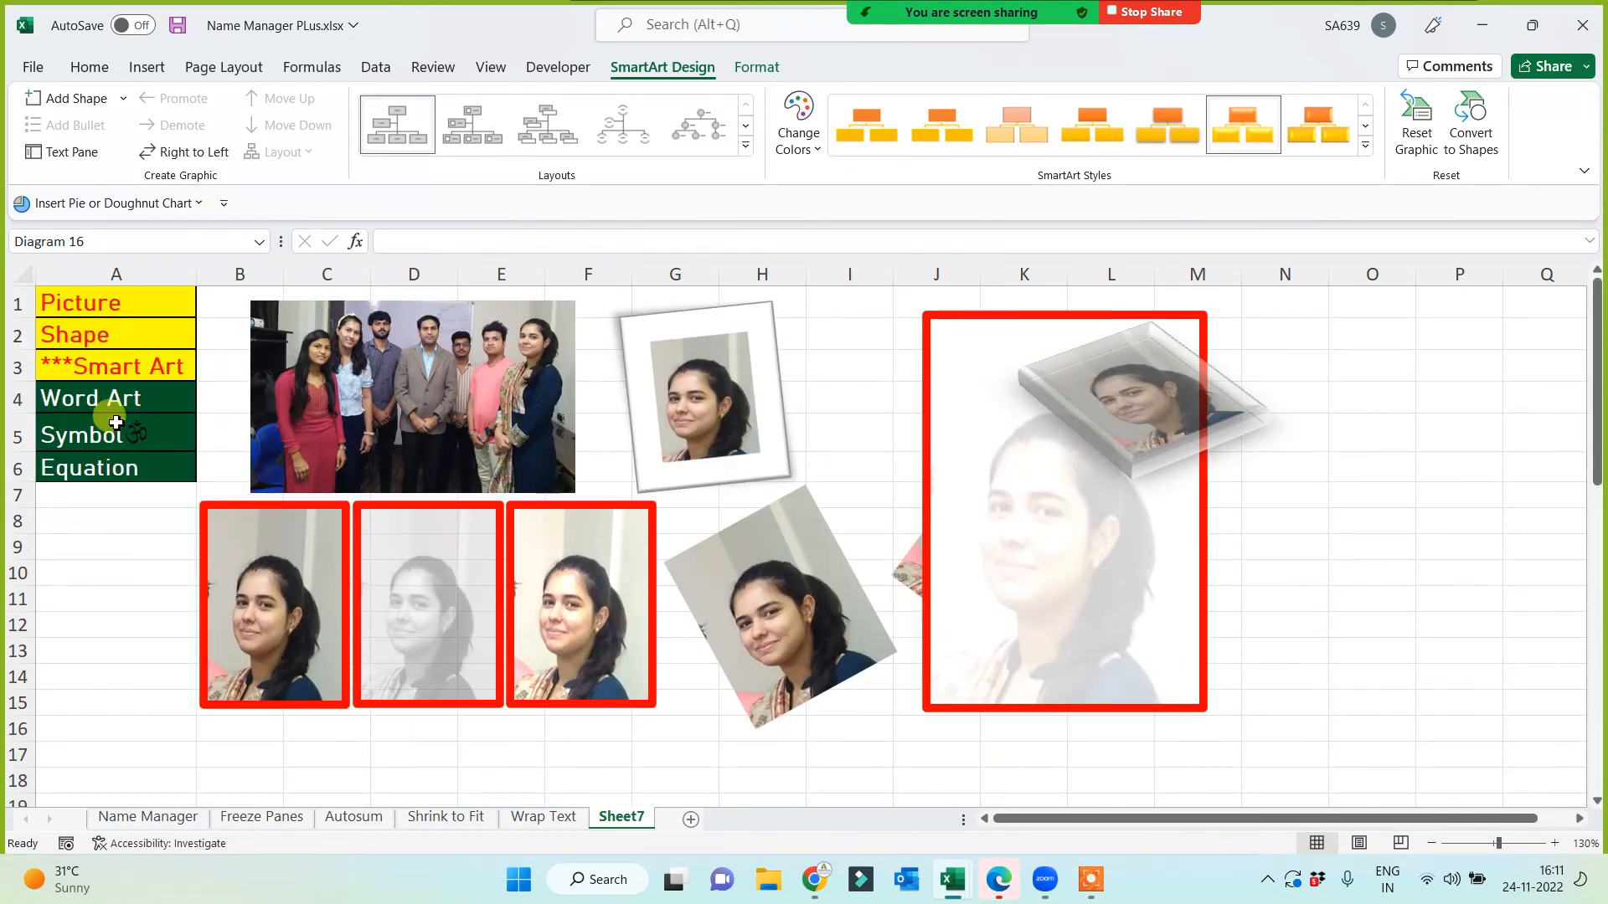
click(113, 404)
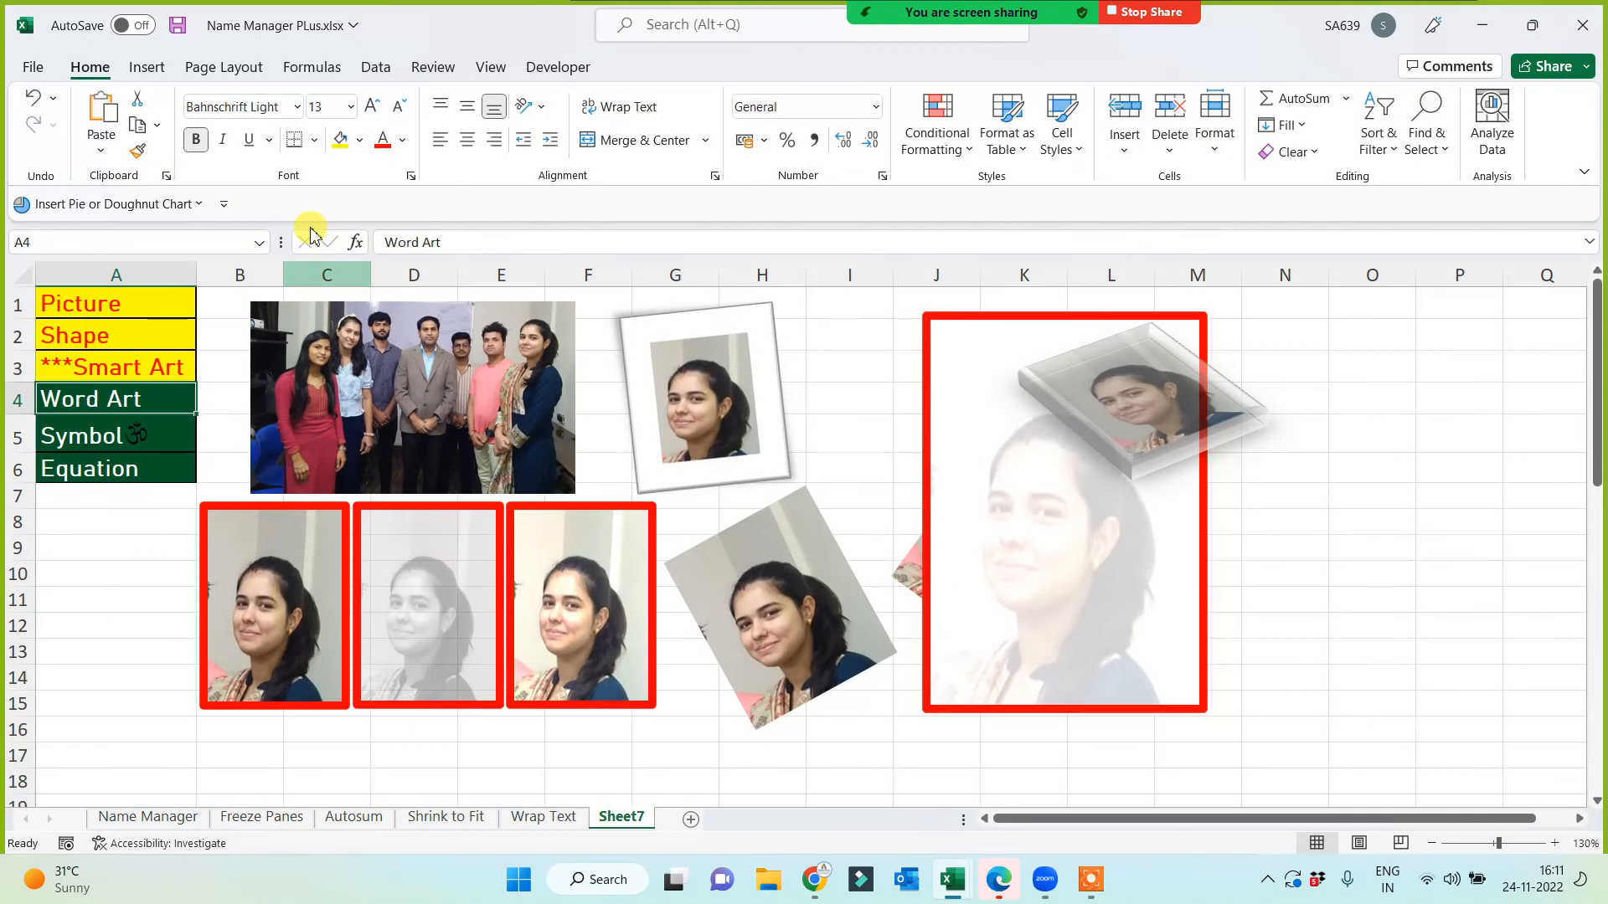
click(340, 138)
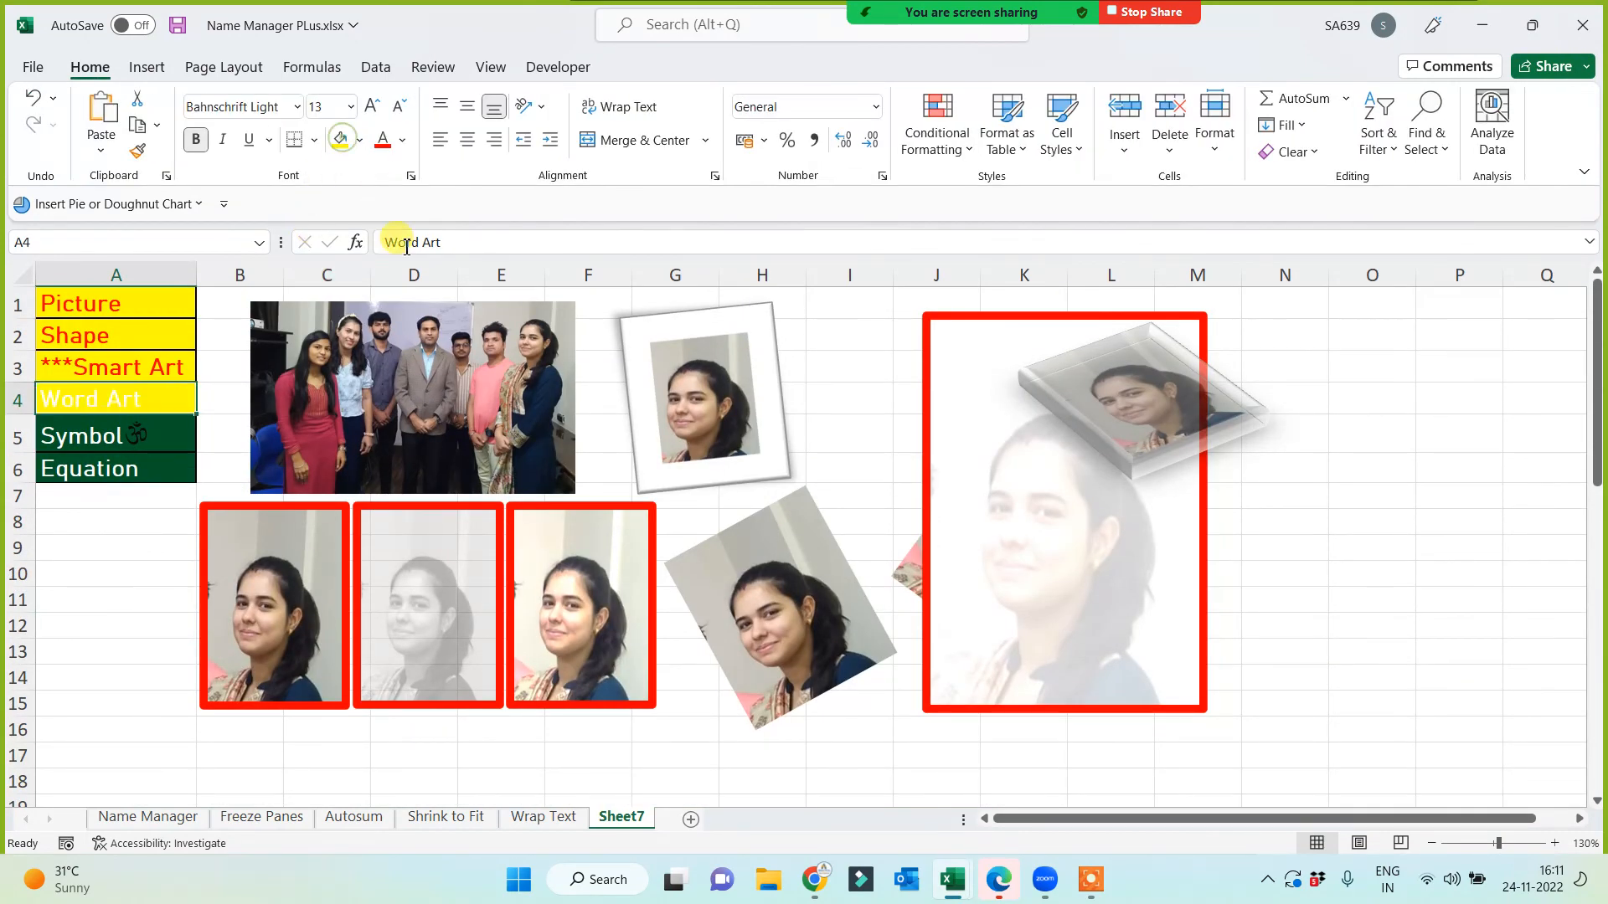
click(382, 139)
Step: Select empty cell C55 below the diagrams for the next object
scroll(511, 544, down, 4)
scroll(511, 548, down, 13)
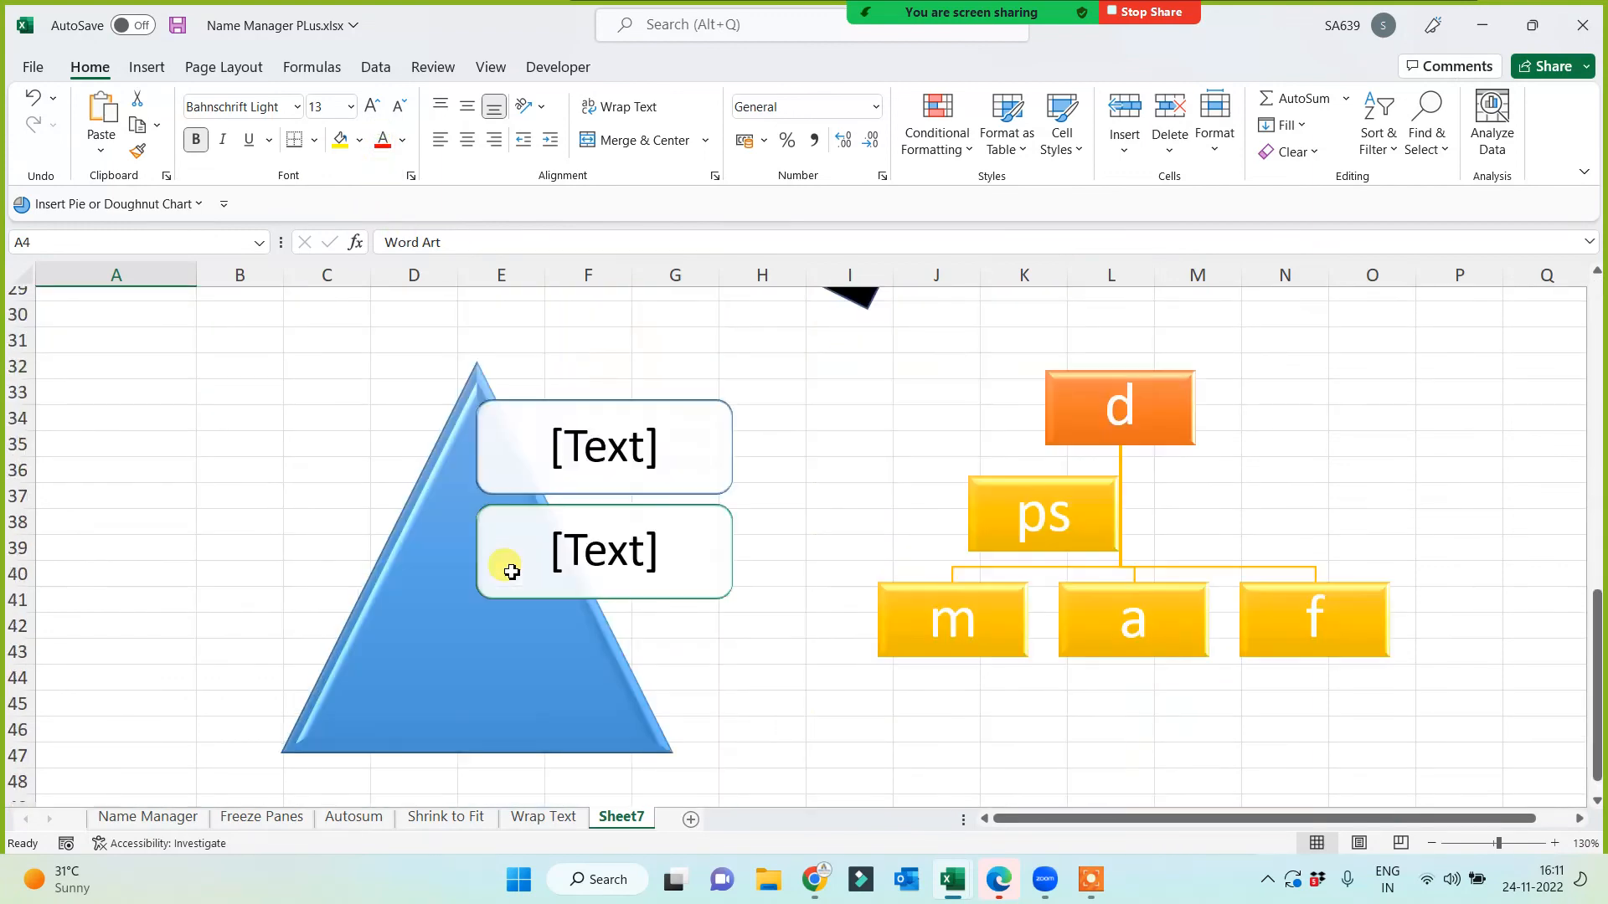
click(335, 343)
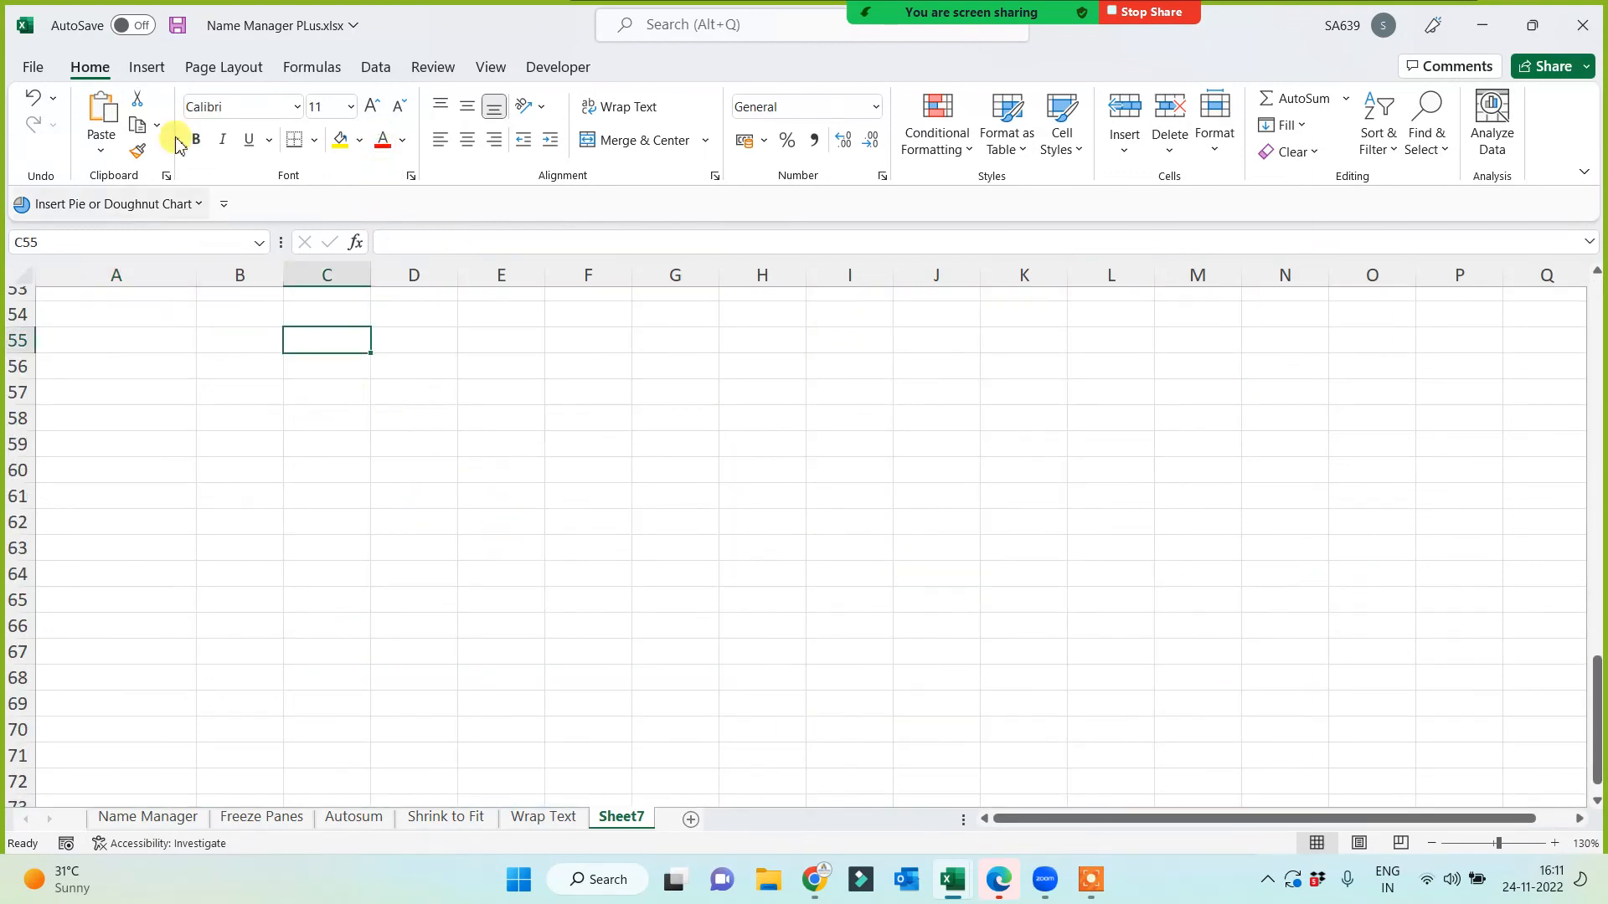
click(149, 66)
click(263, 149)
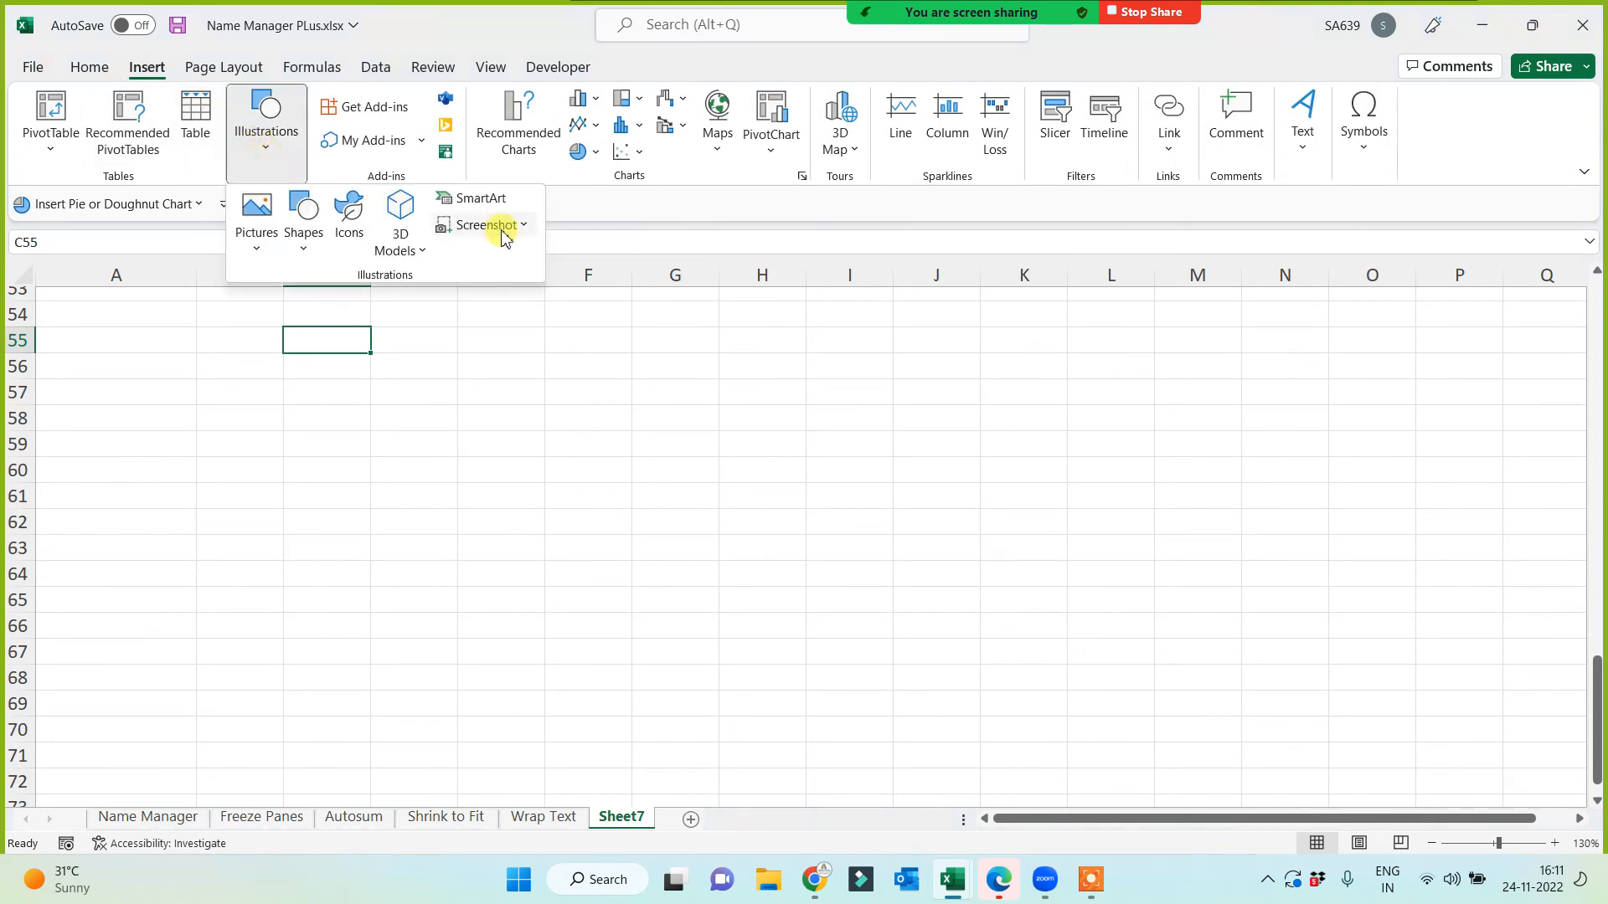
Step: Insert a WordArt title reading 'Sales Report' and place it across rows 55–59
click(156, 73)
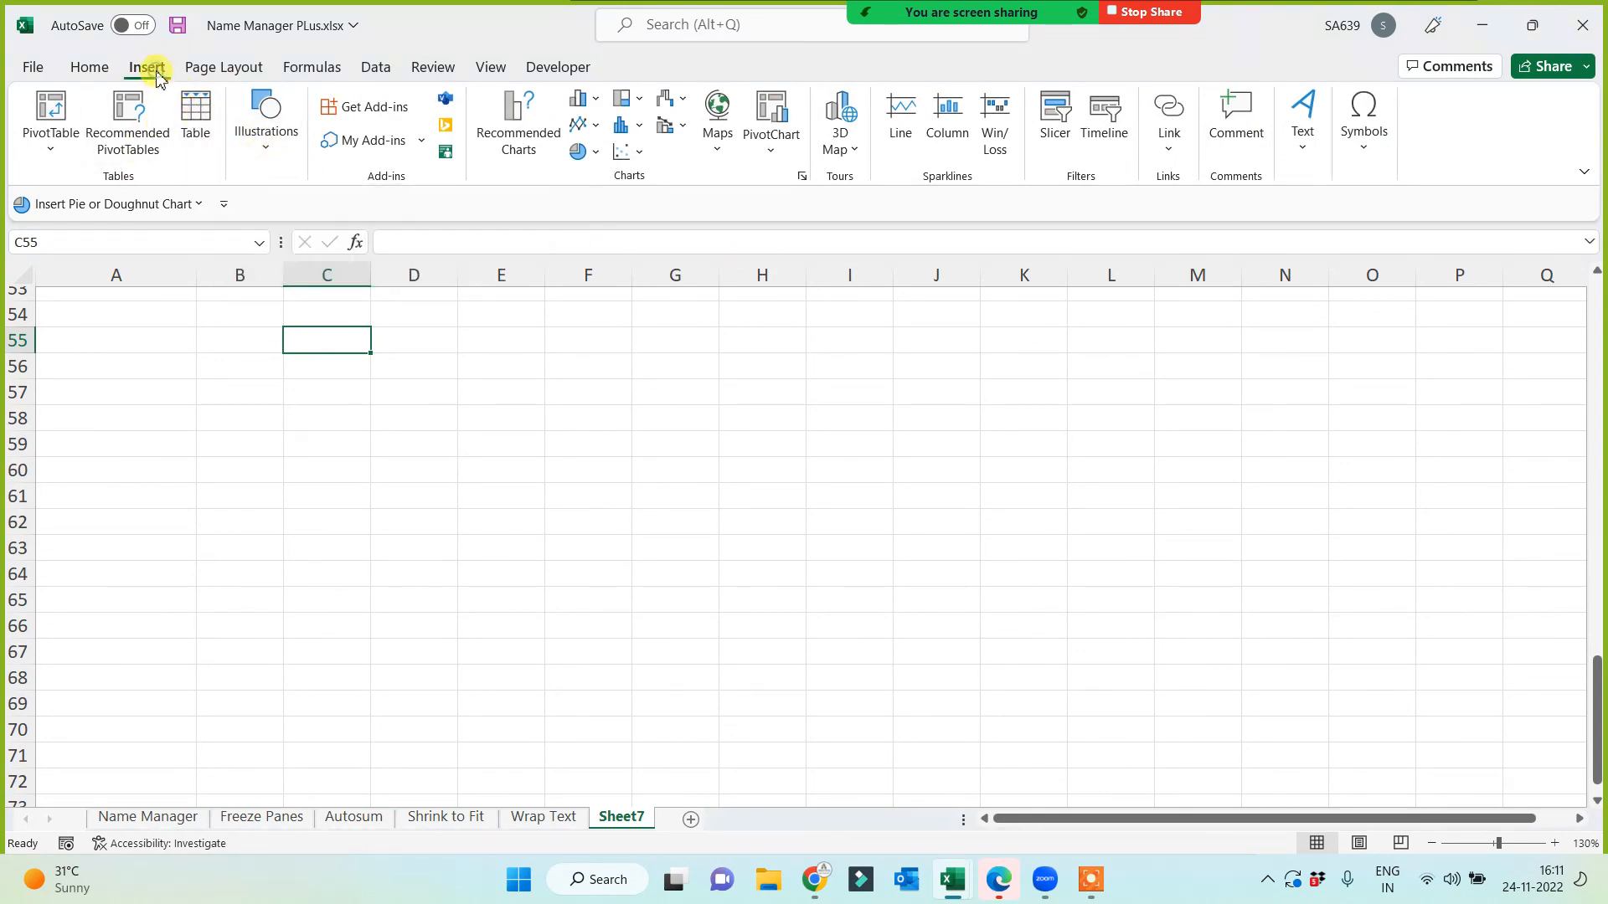
click(1306, 131)
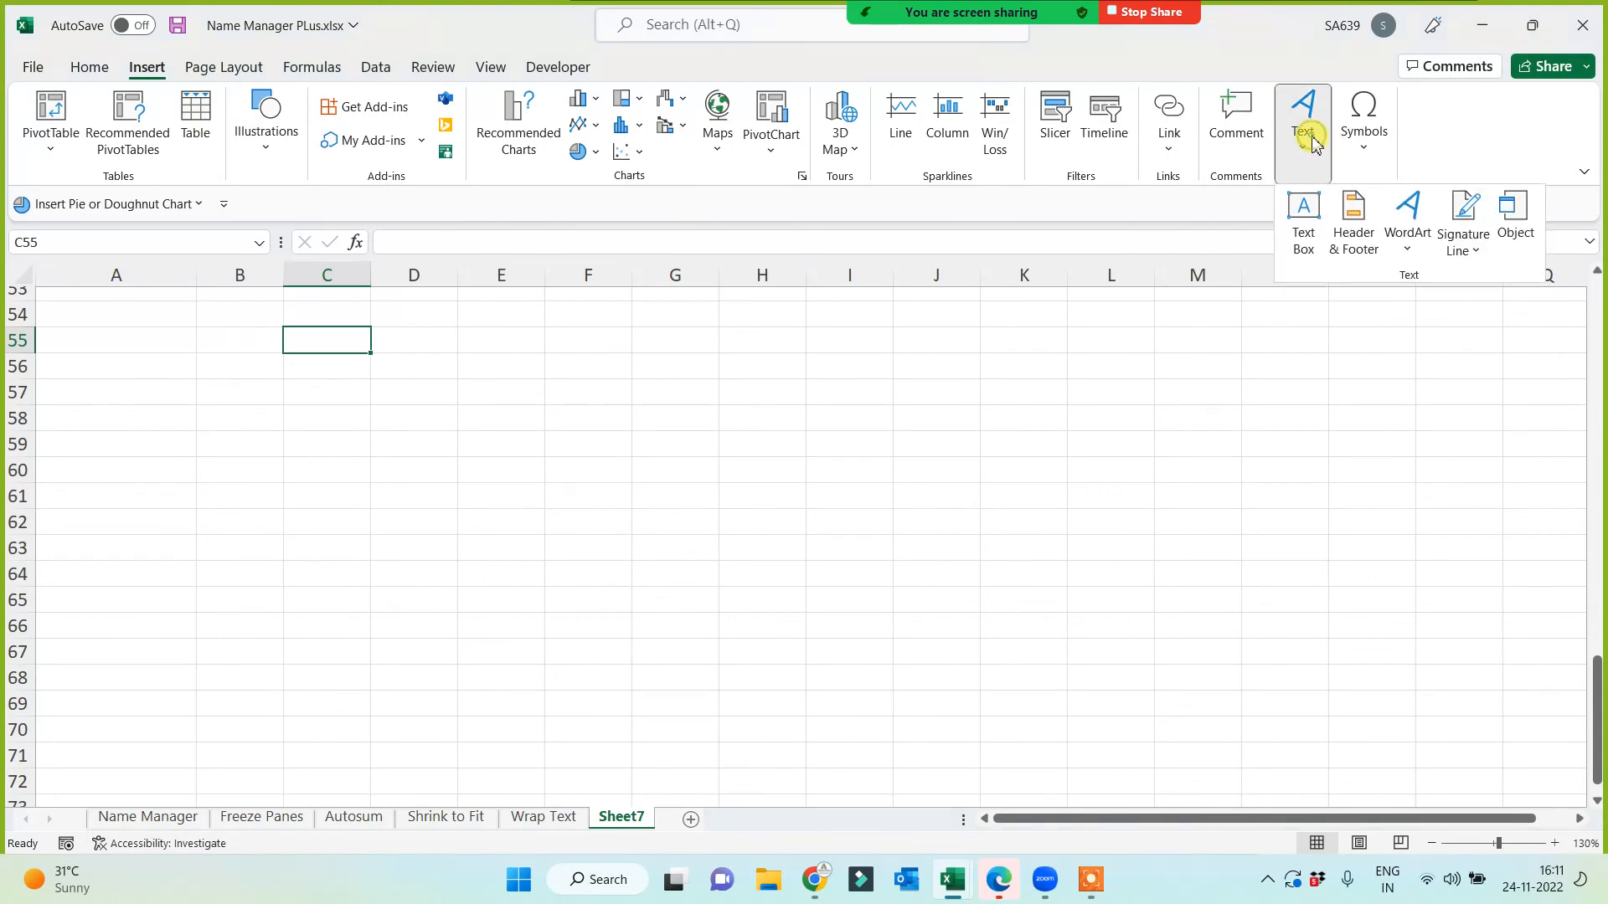
click(1418, 220)
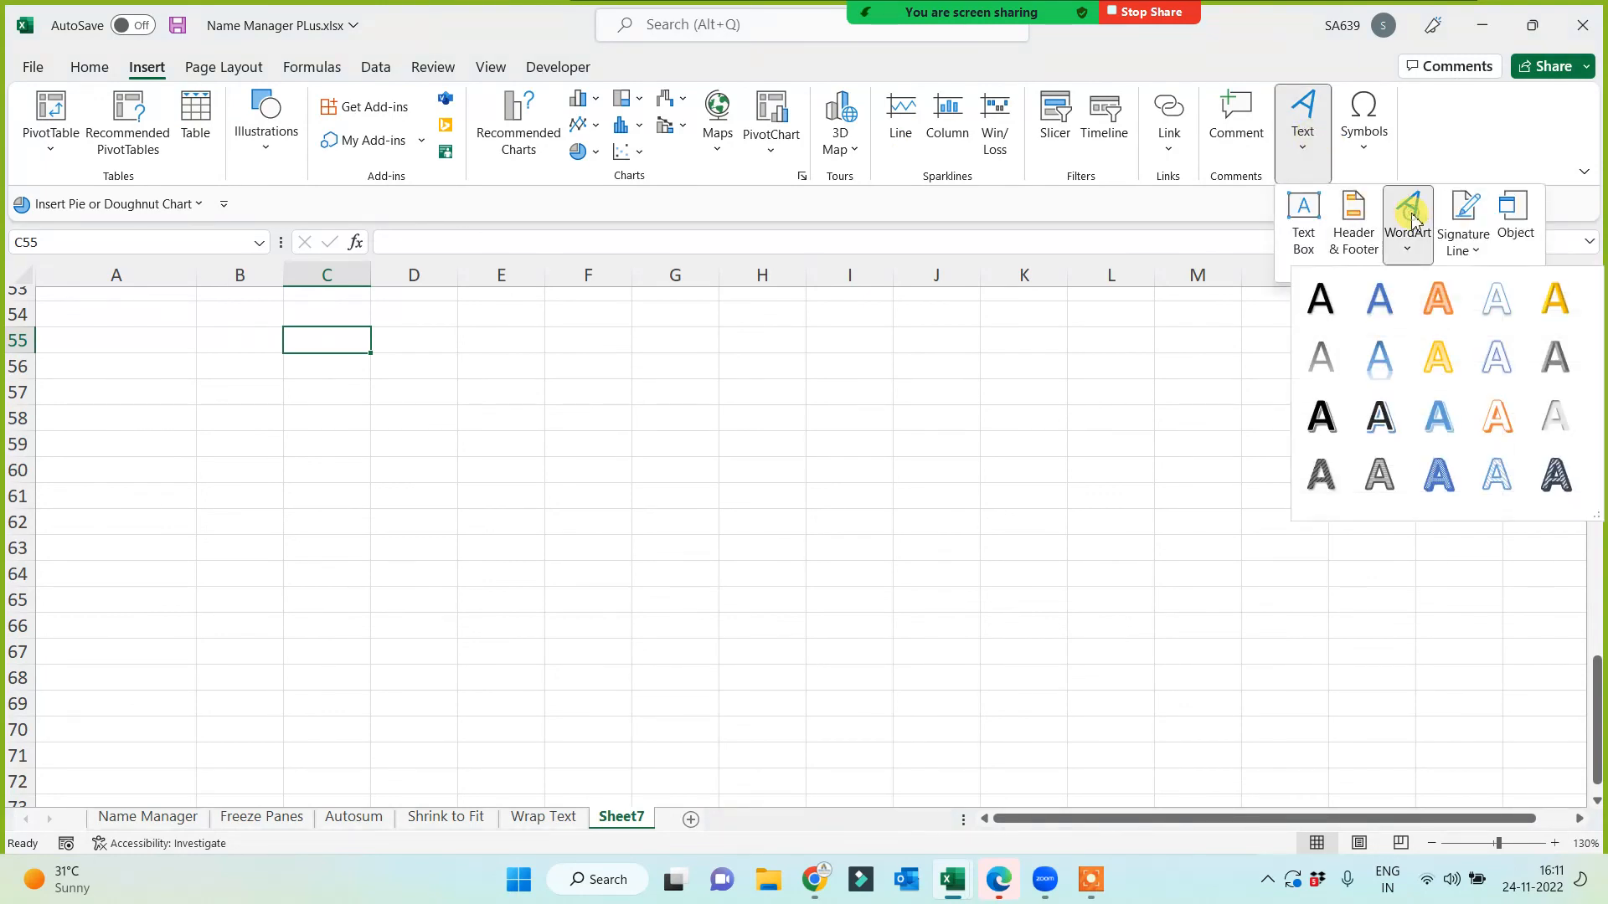
click(1377, 419)
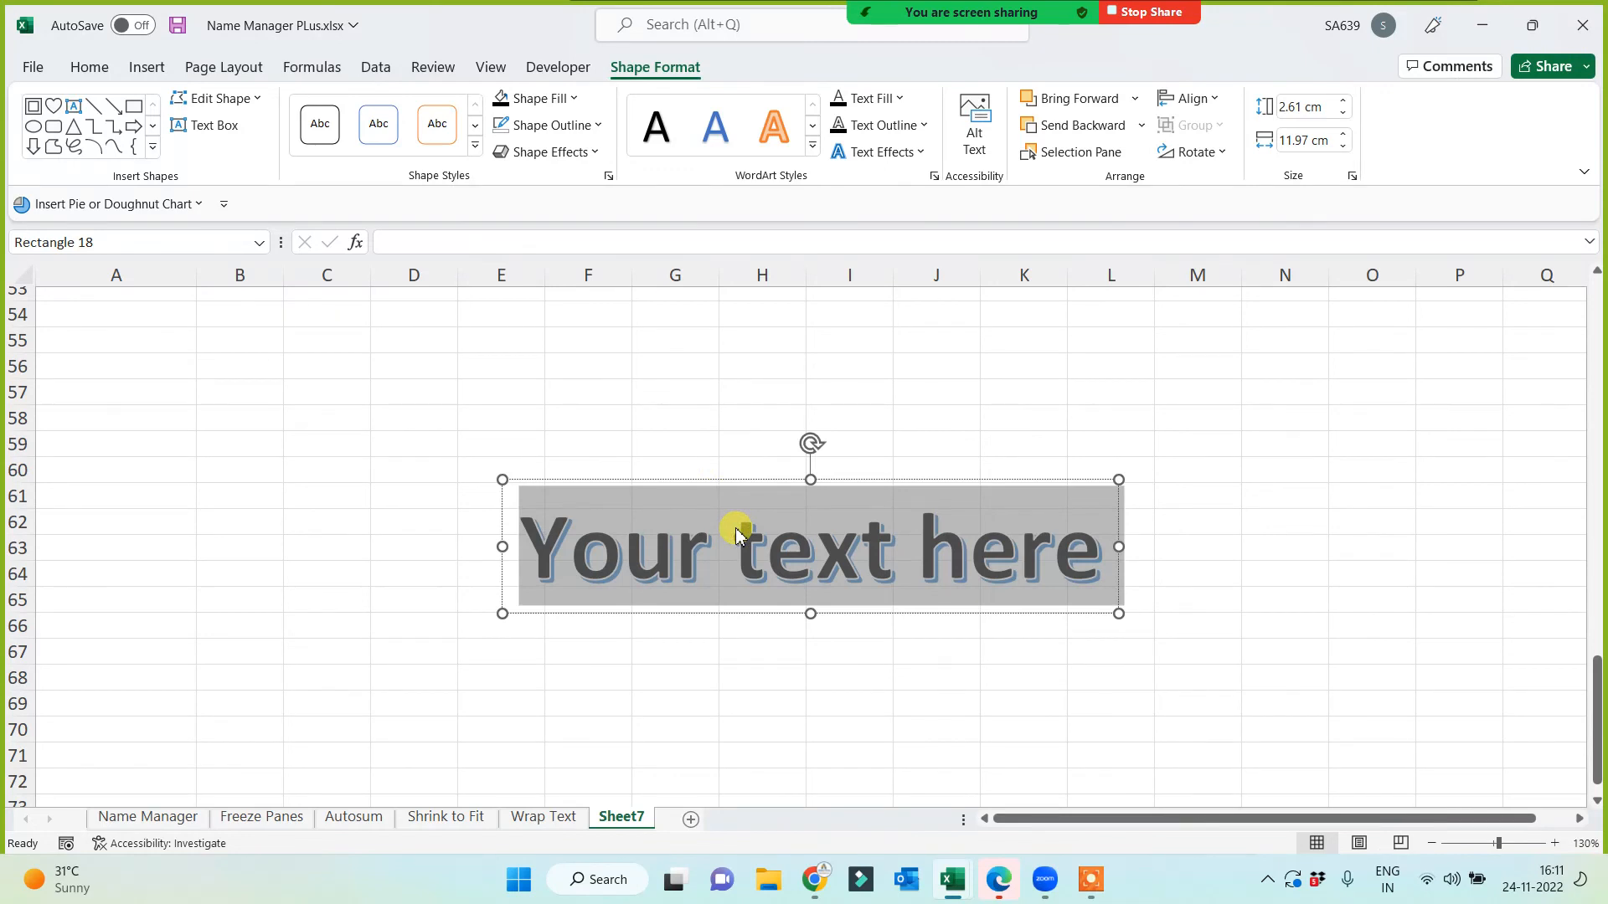
text(Sales)
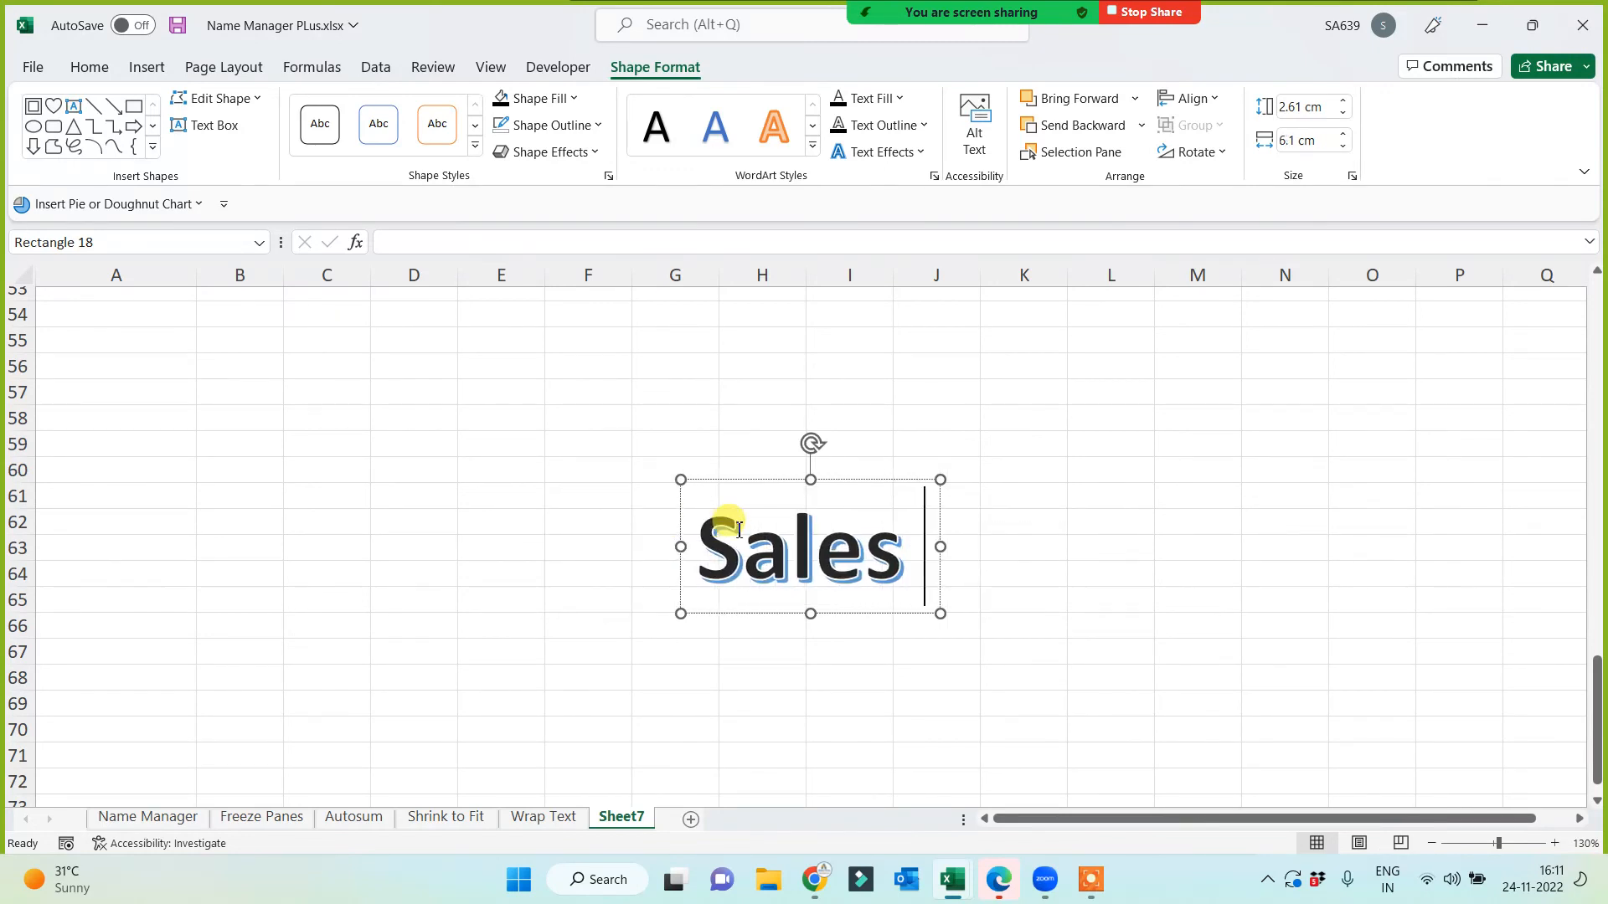
text( Report)
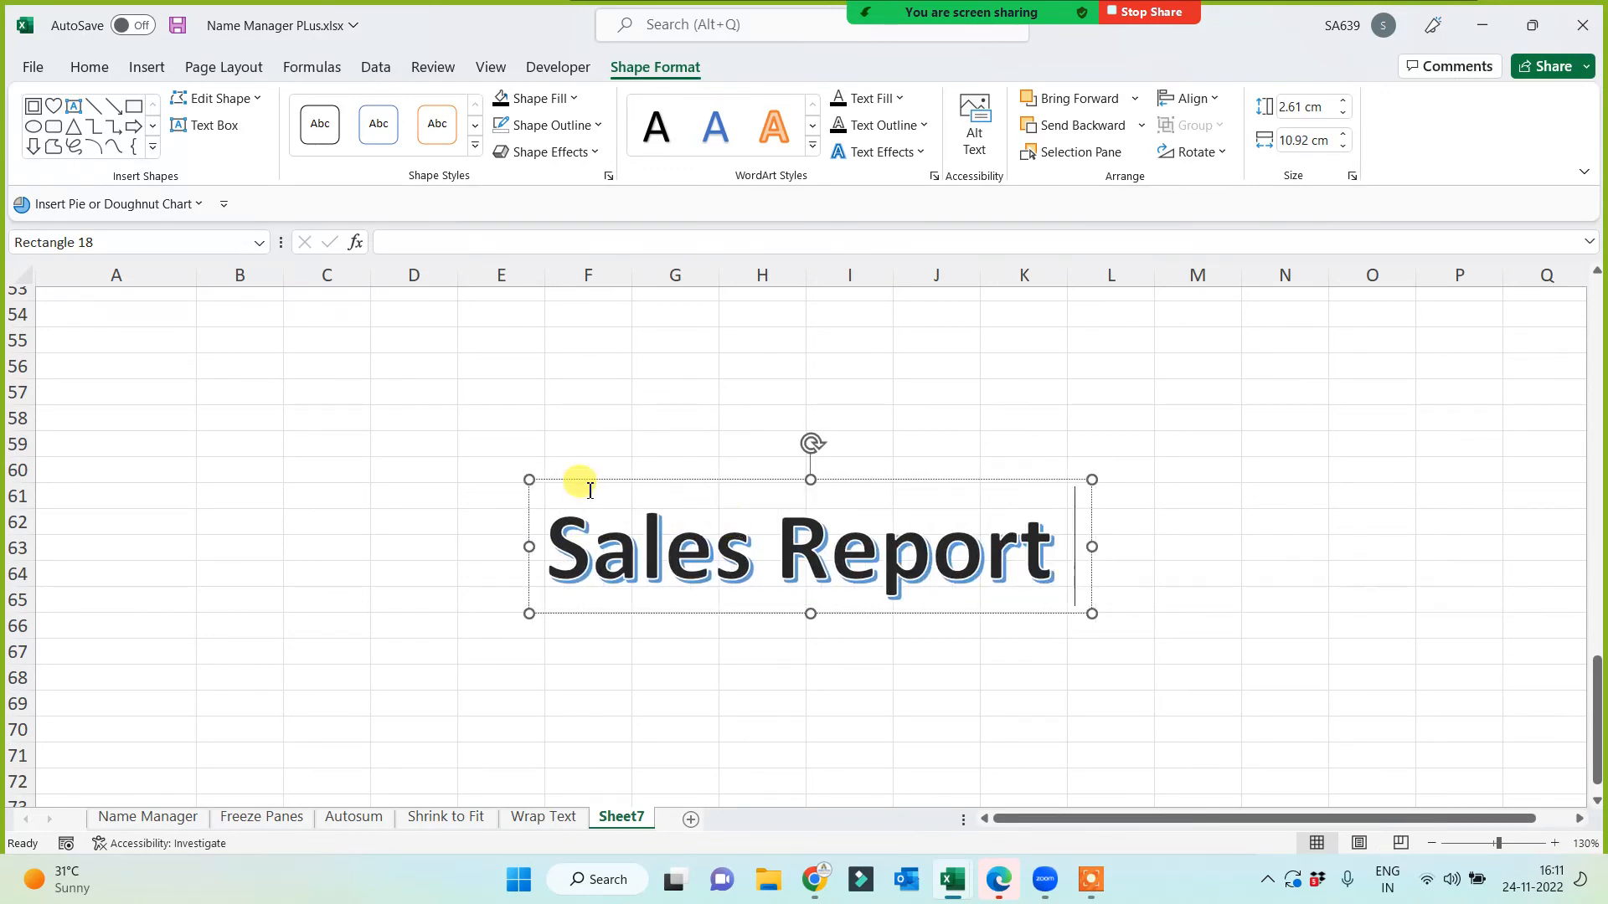
drag(594, 486, 482, 331)
click(442, 494)
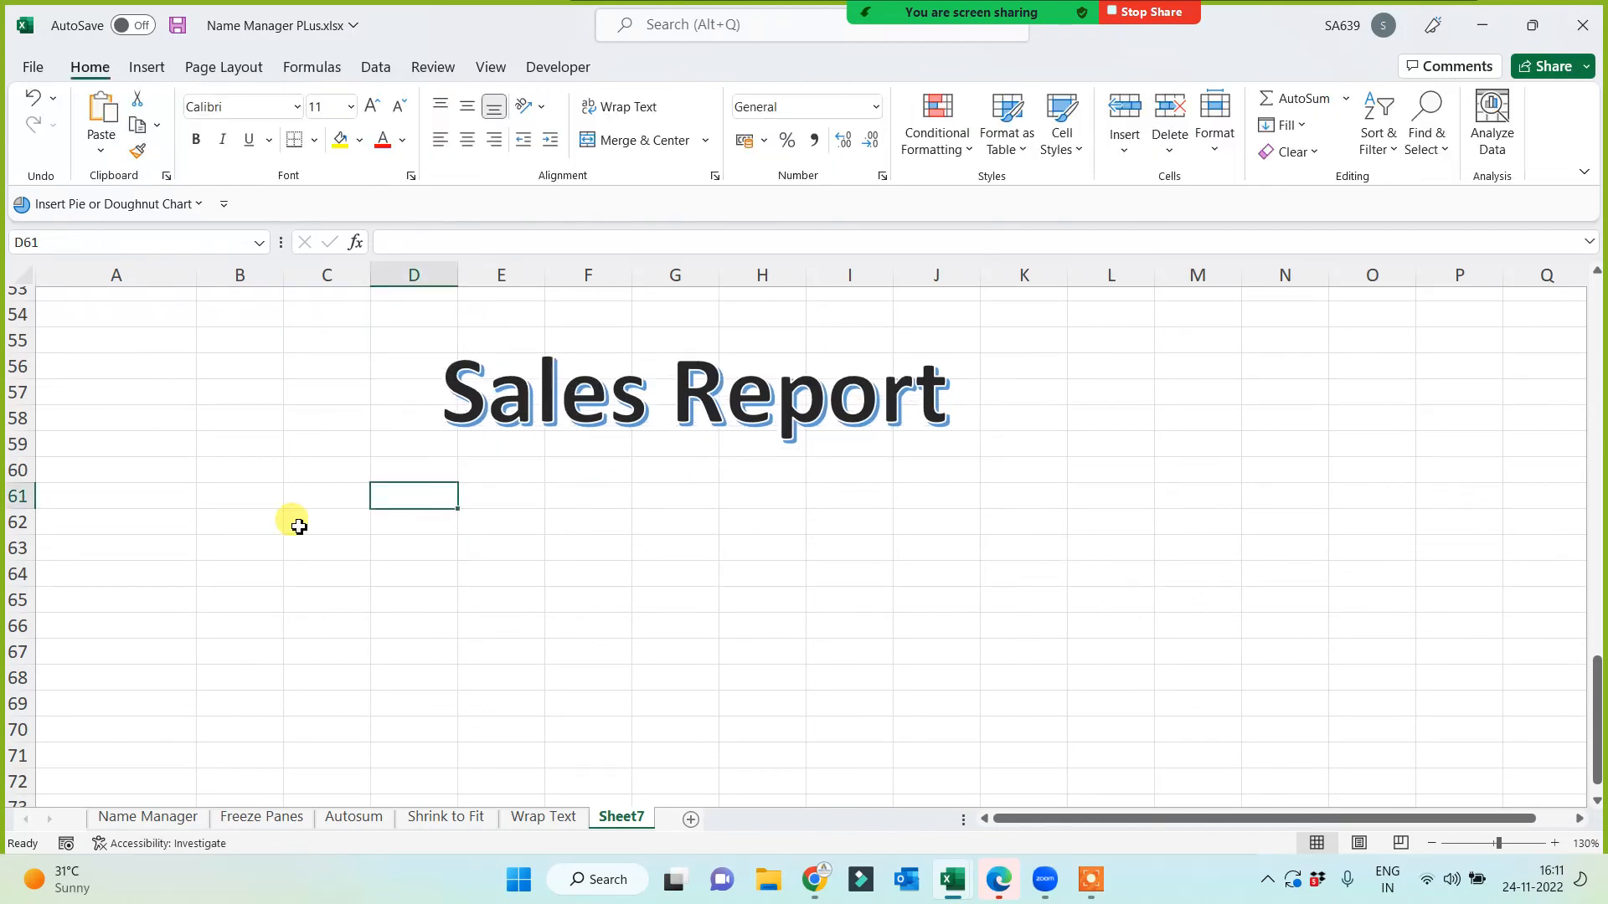
Step: Apply all borders to every cell in the grid B60:M70
drag(258, 472, 1181, 725)
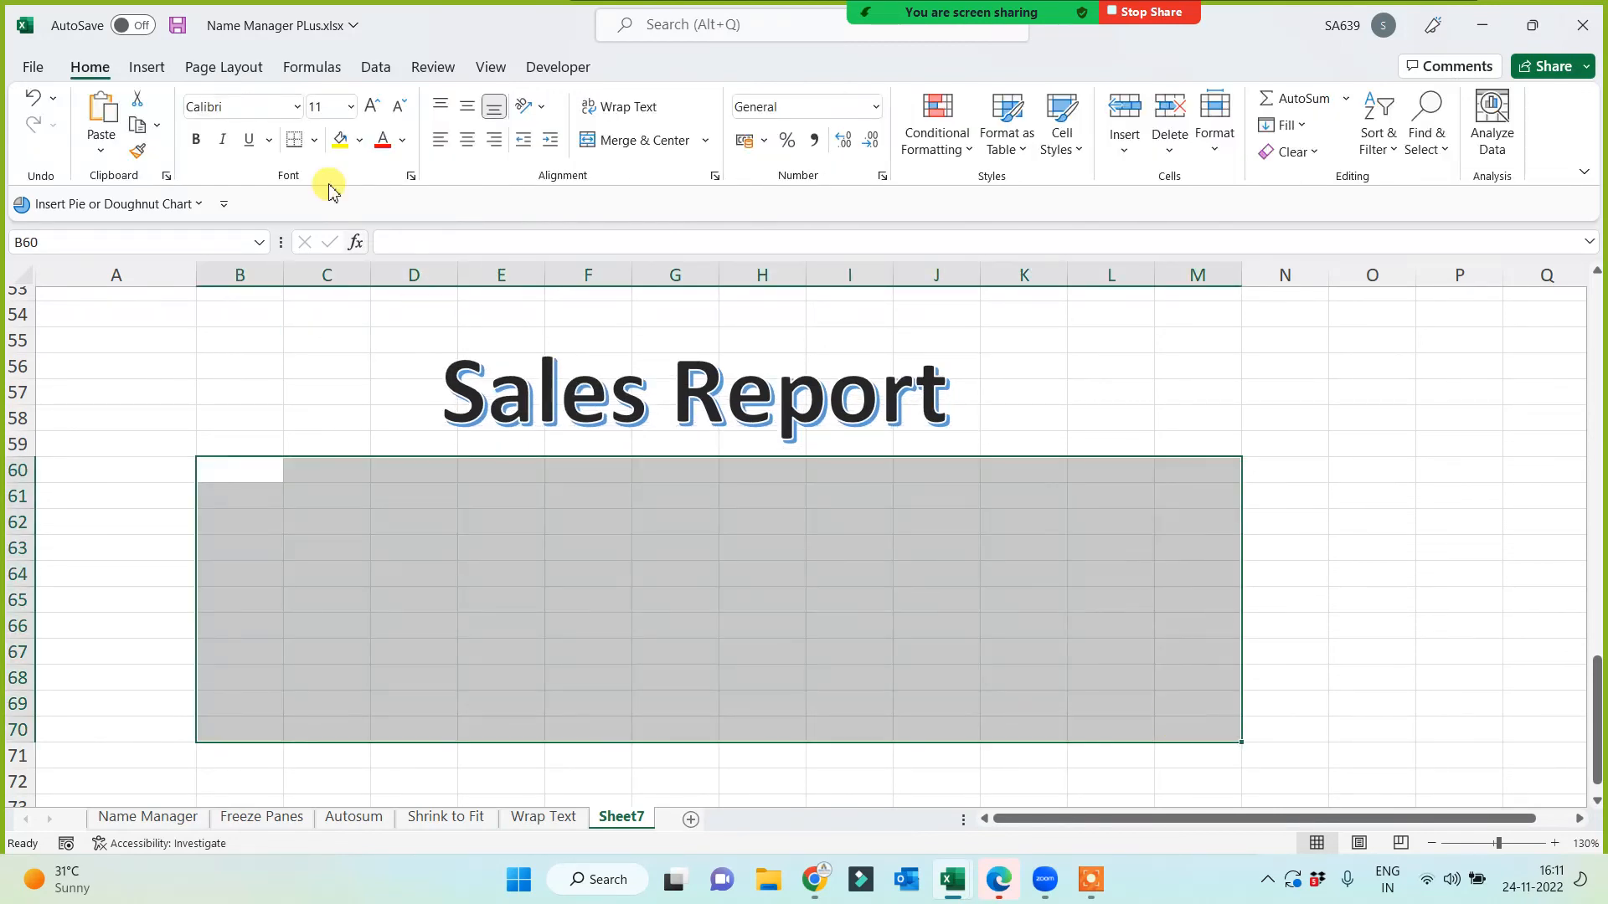
click(308, 147)
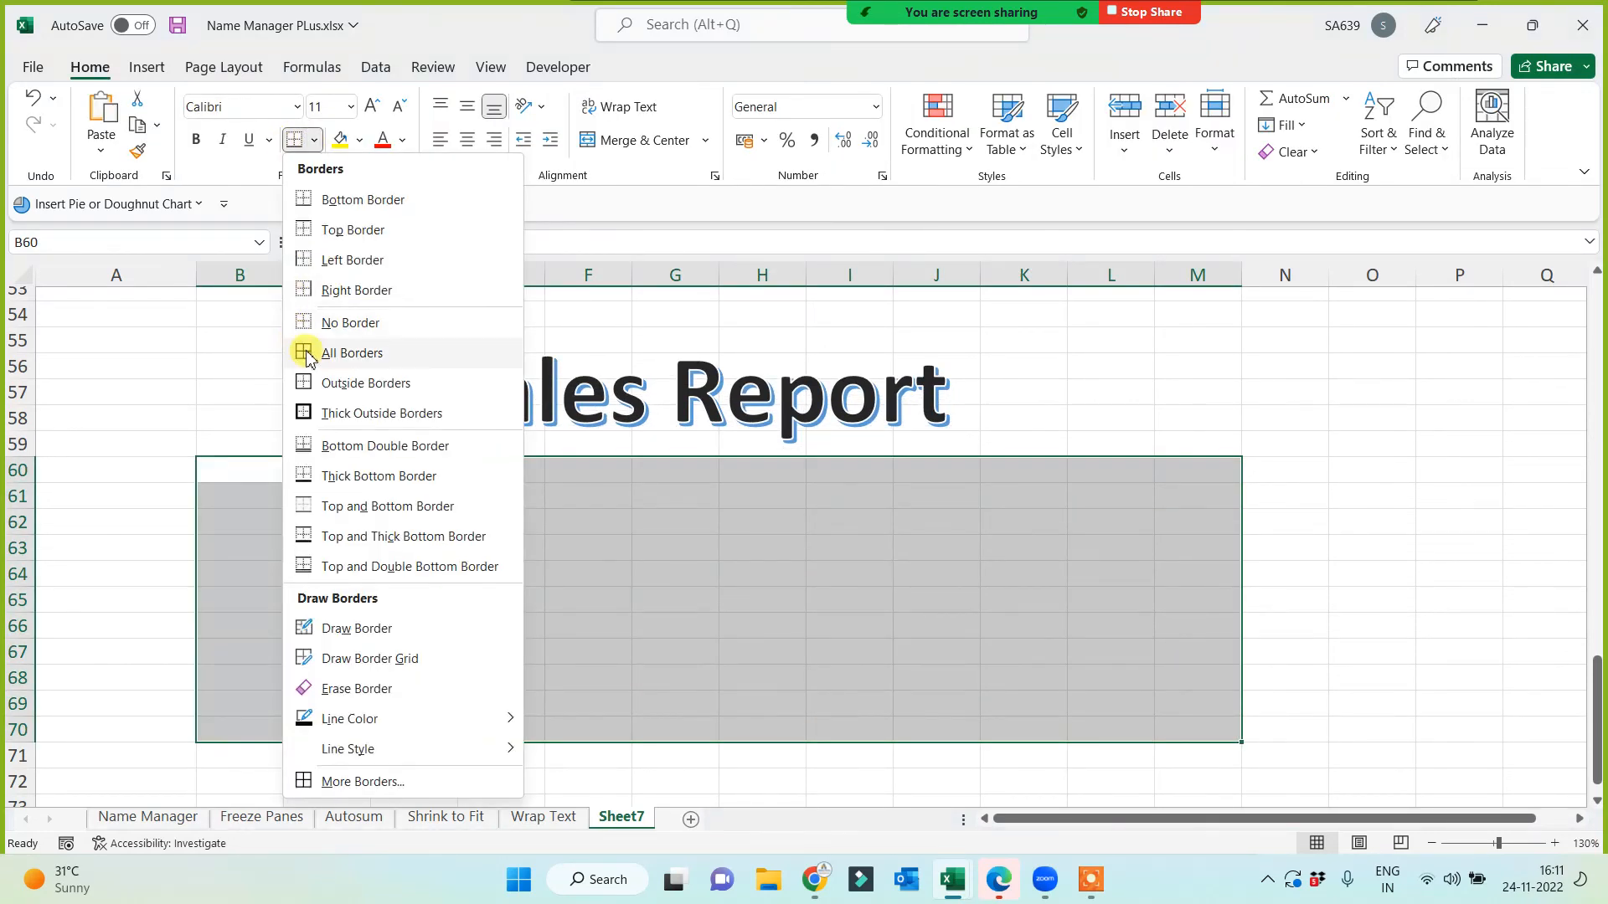
click(306, 350)
click(1019, 600)
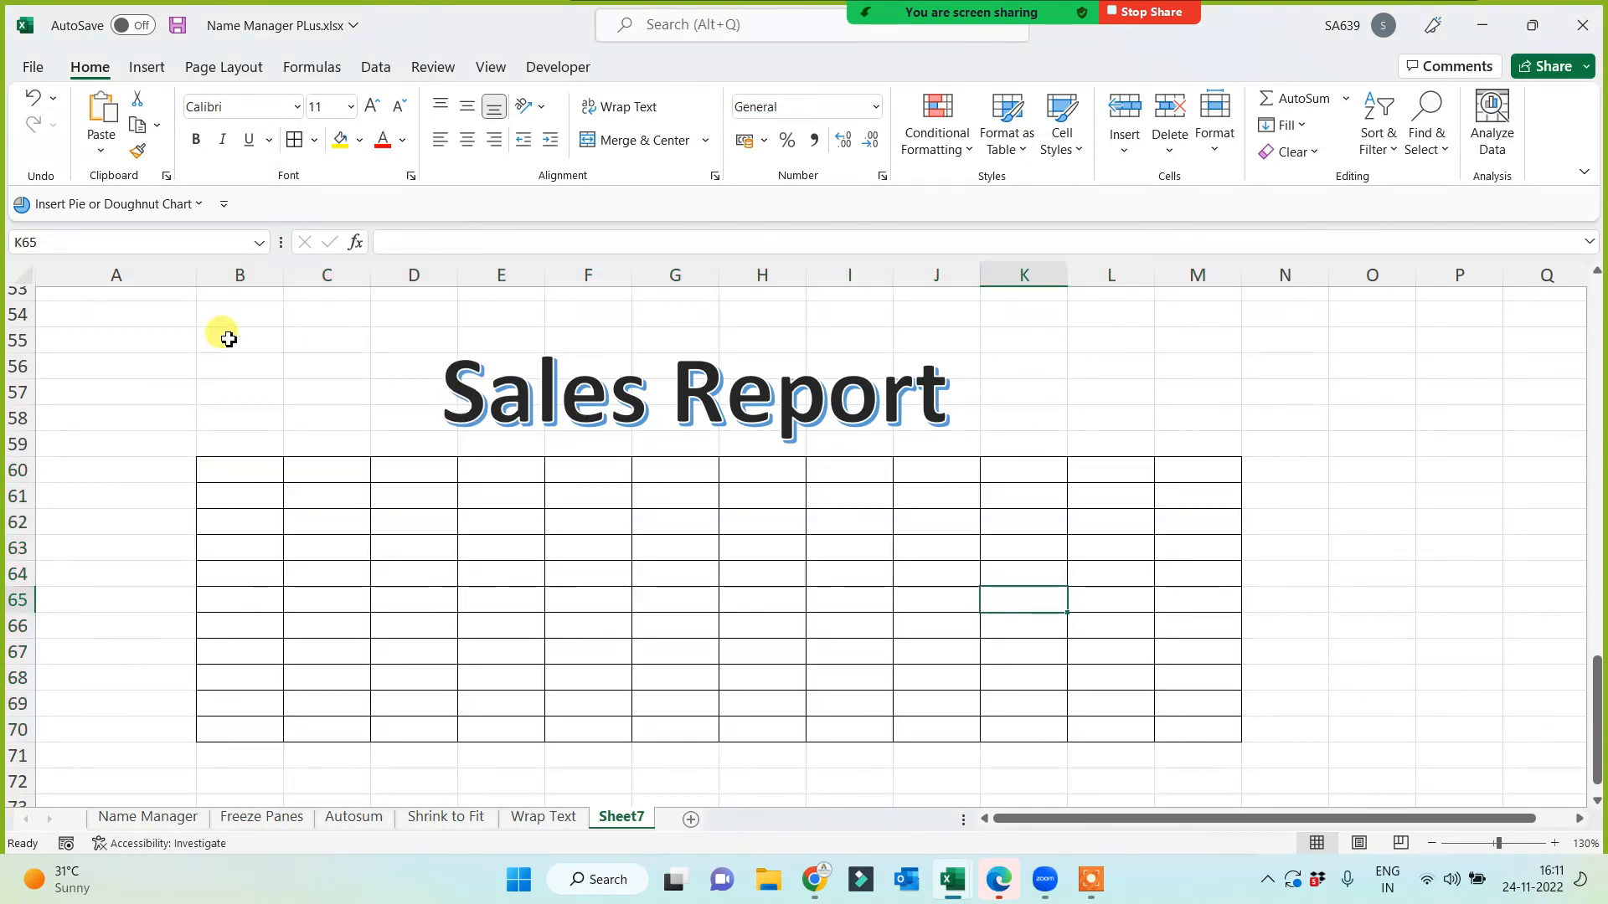
Step: Merge and centre B54:M59 behind the Sales Report title and fill it yellow
click(235, 324)
drag(286, 356, 1193, 440)
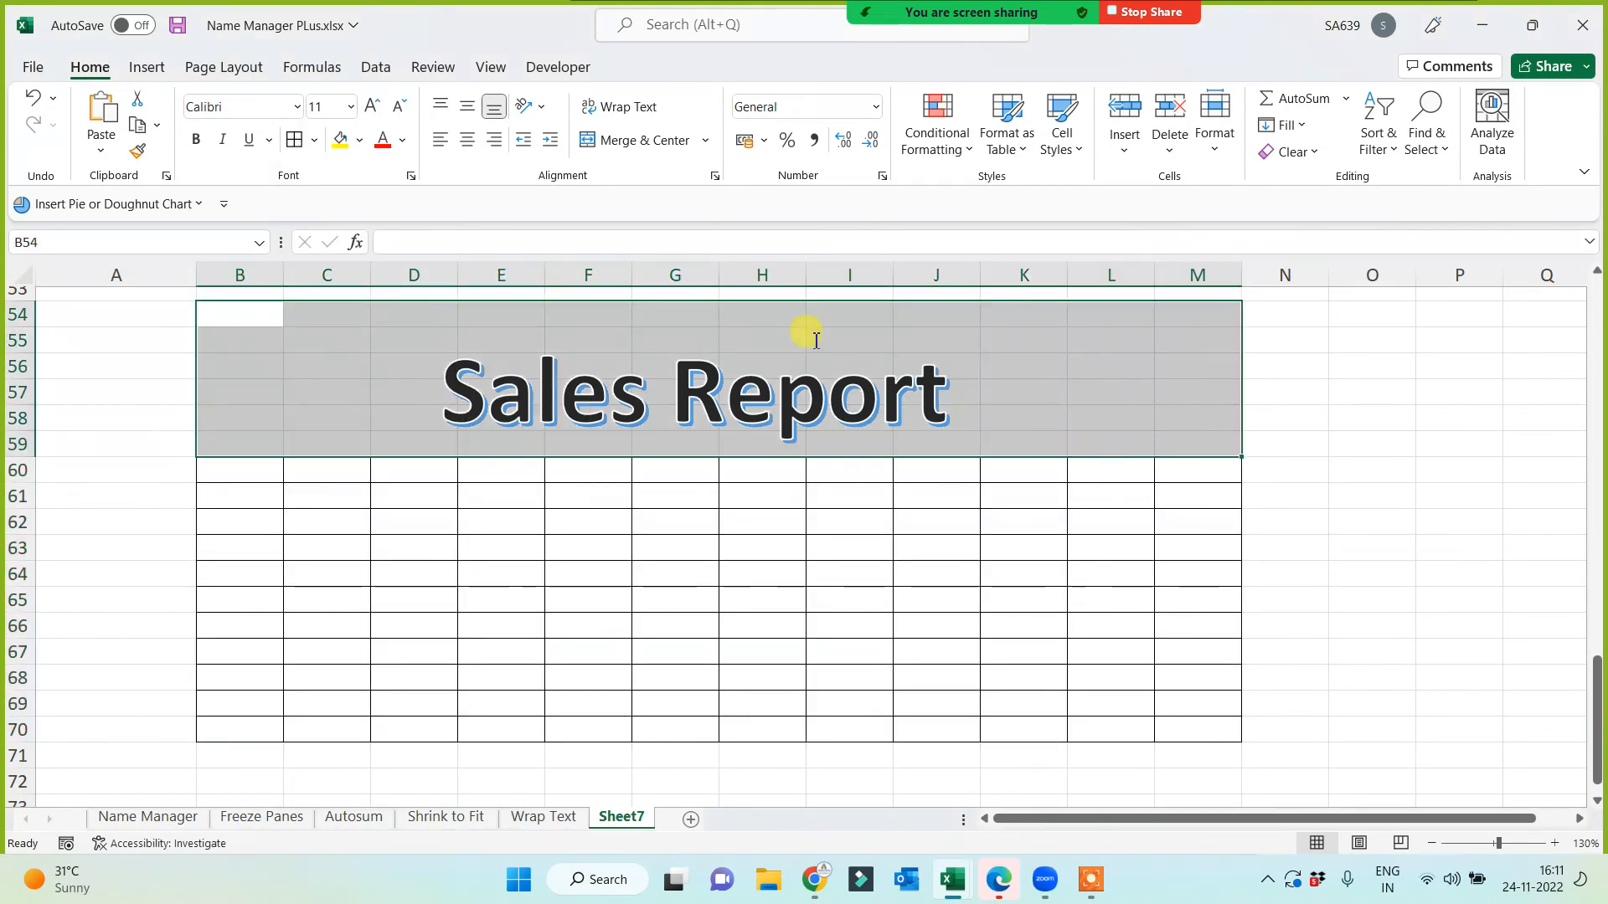
click(620, 140)
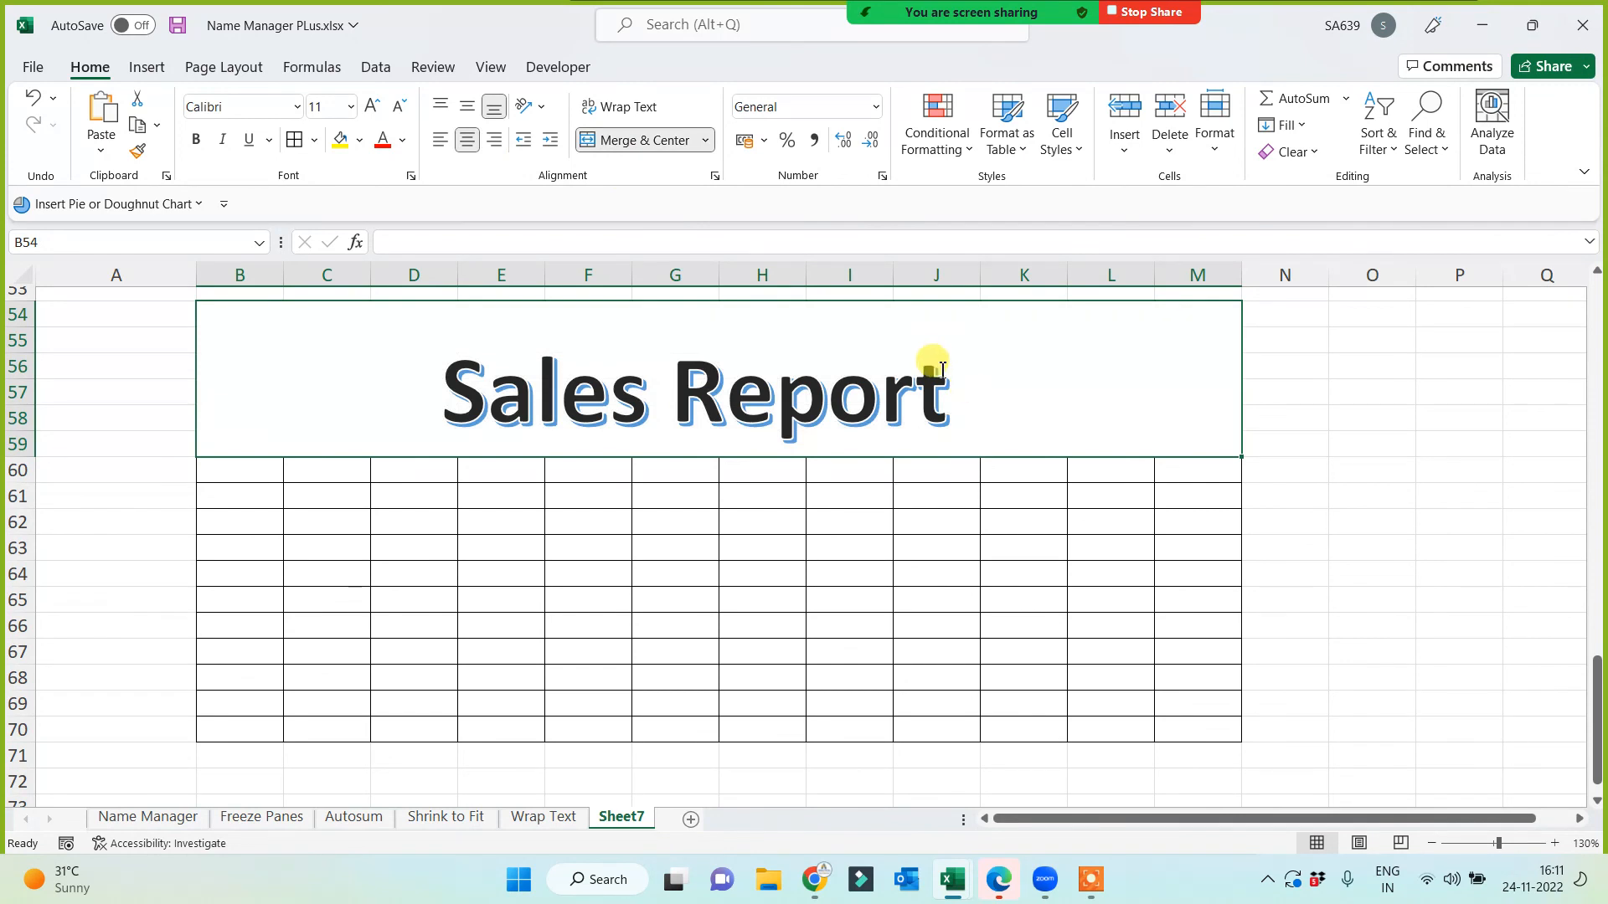
click(1339, 544)
click(260, 380)
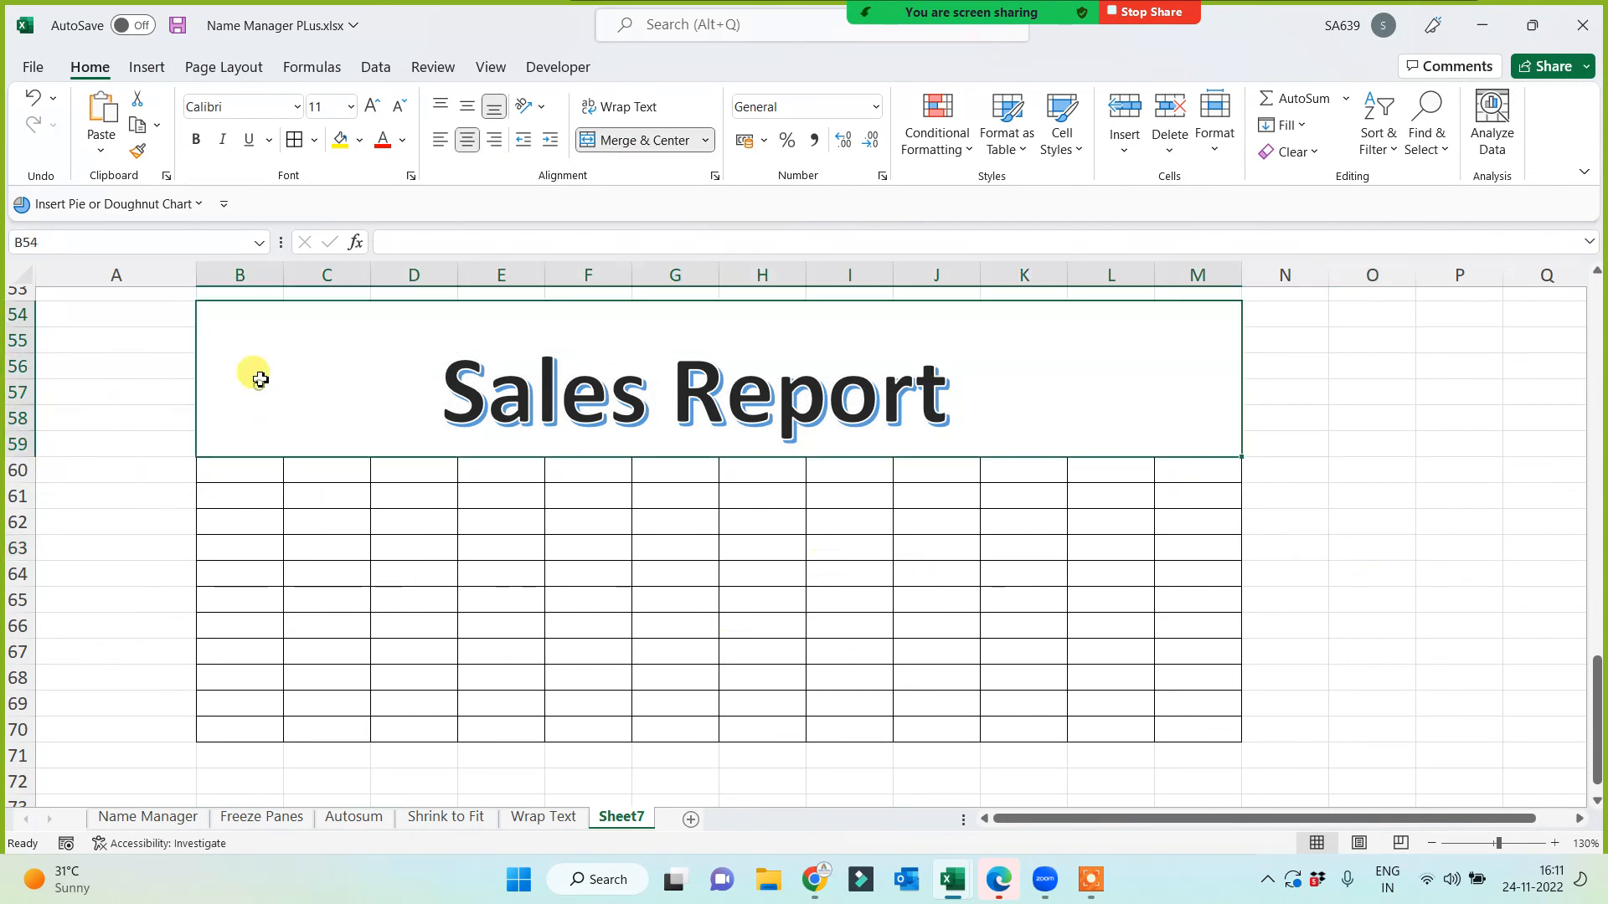
click(338, 156)
Step: Fill the bordered grid B60:M70 with the green standard colour
drag(243, 479, 1173, 736)
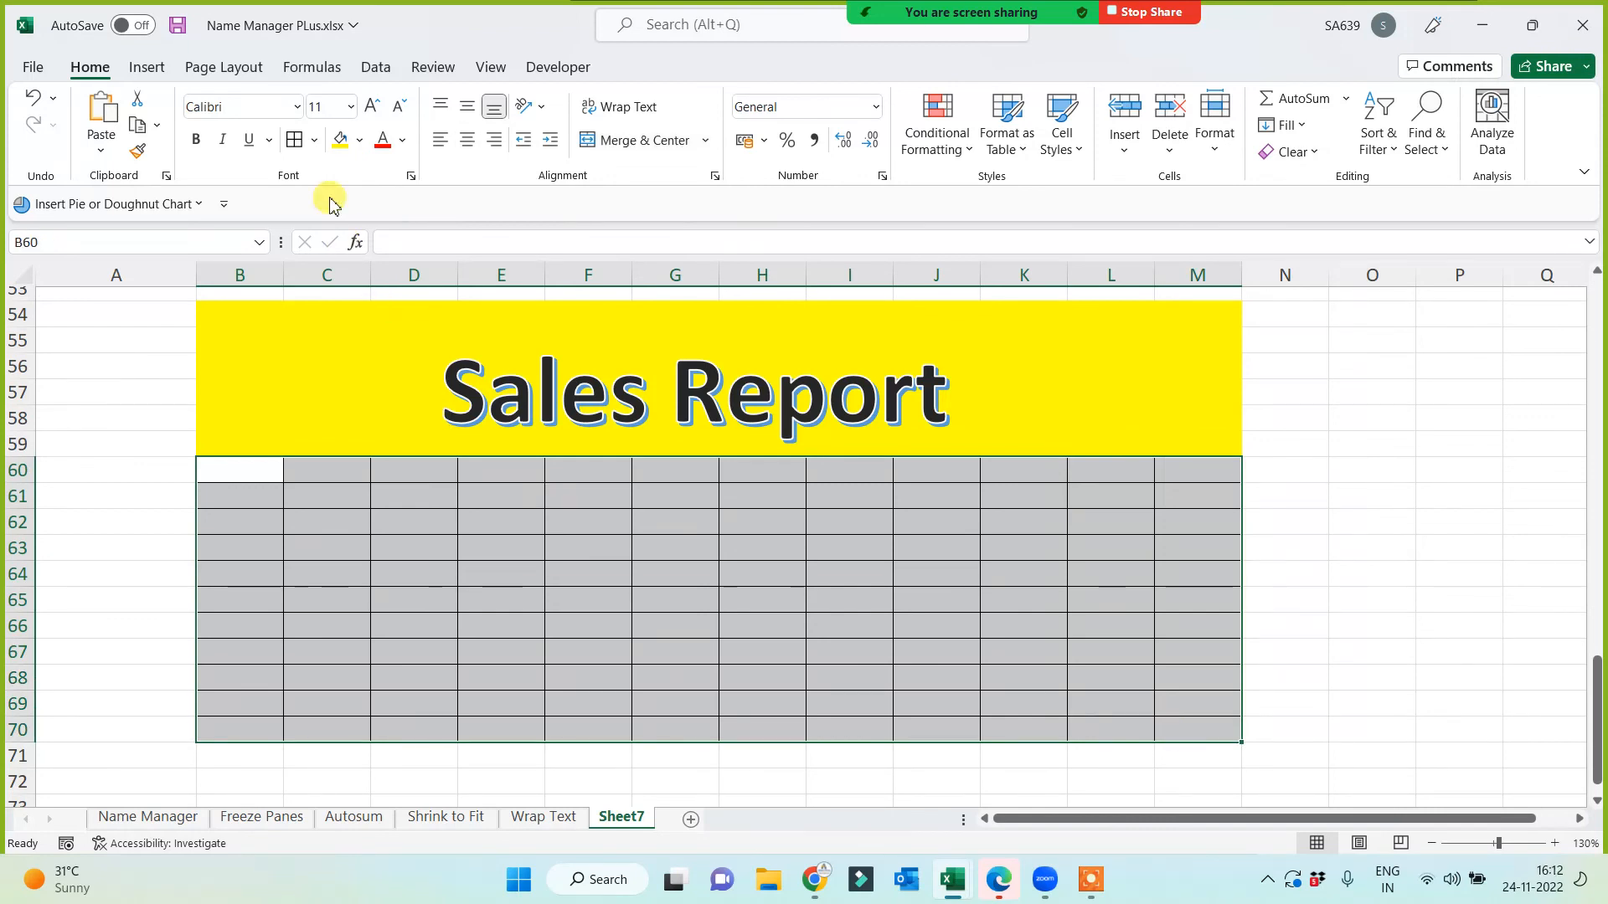
click(360, 147)
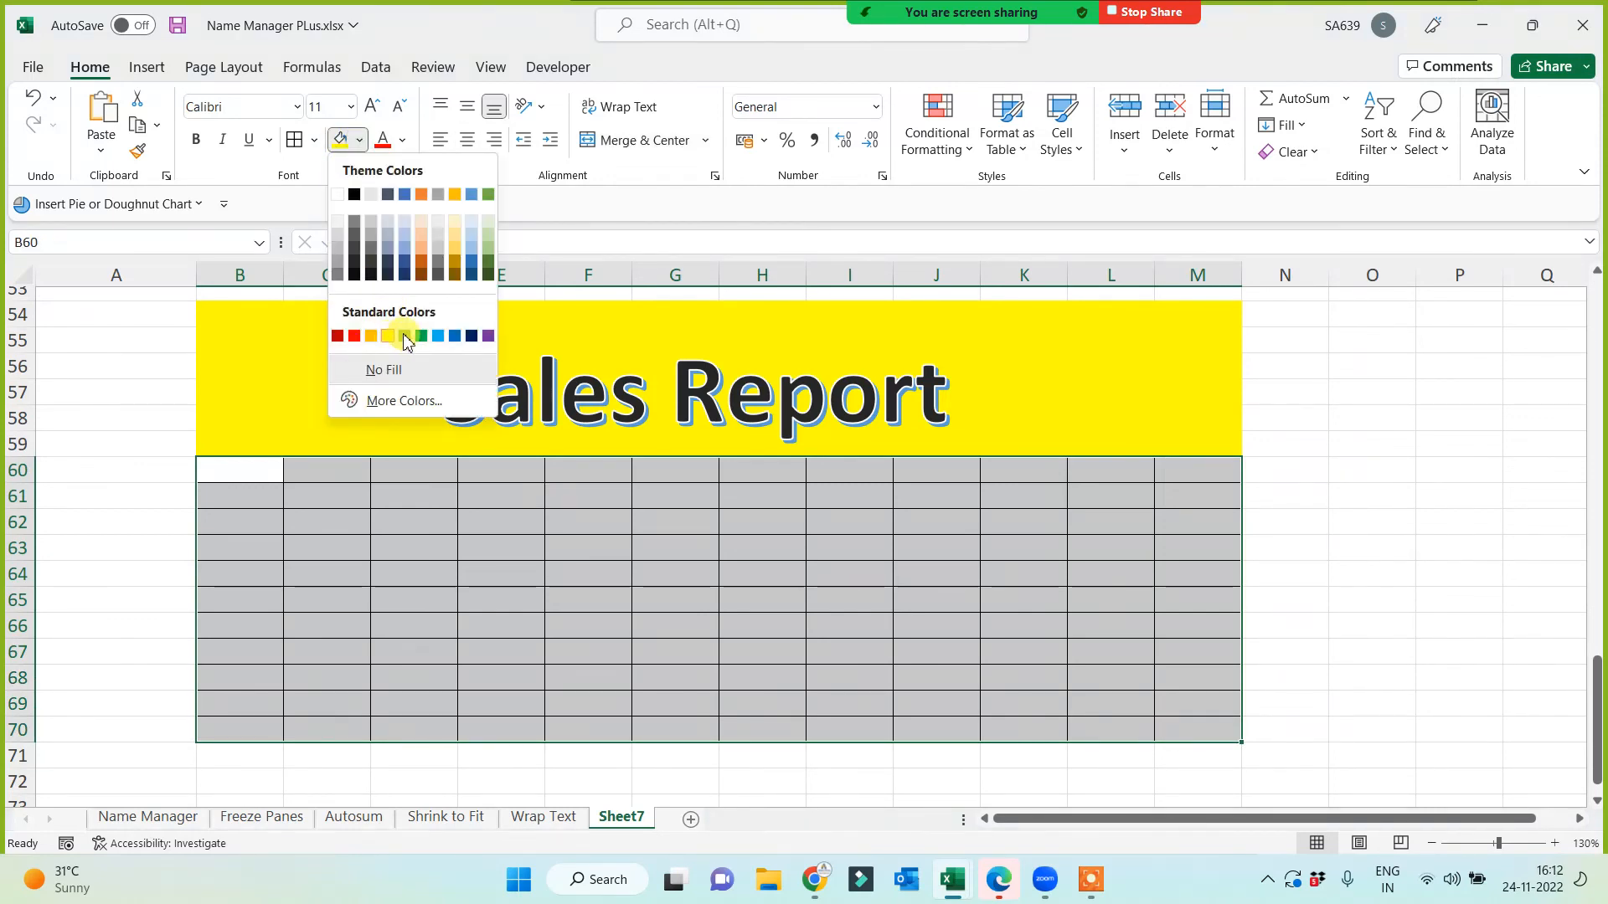
click(405, 334)
click(1421, 504)
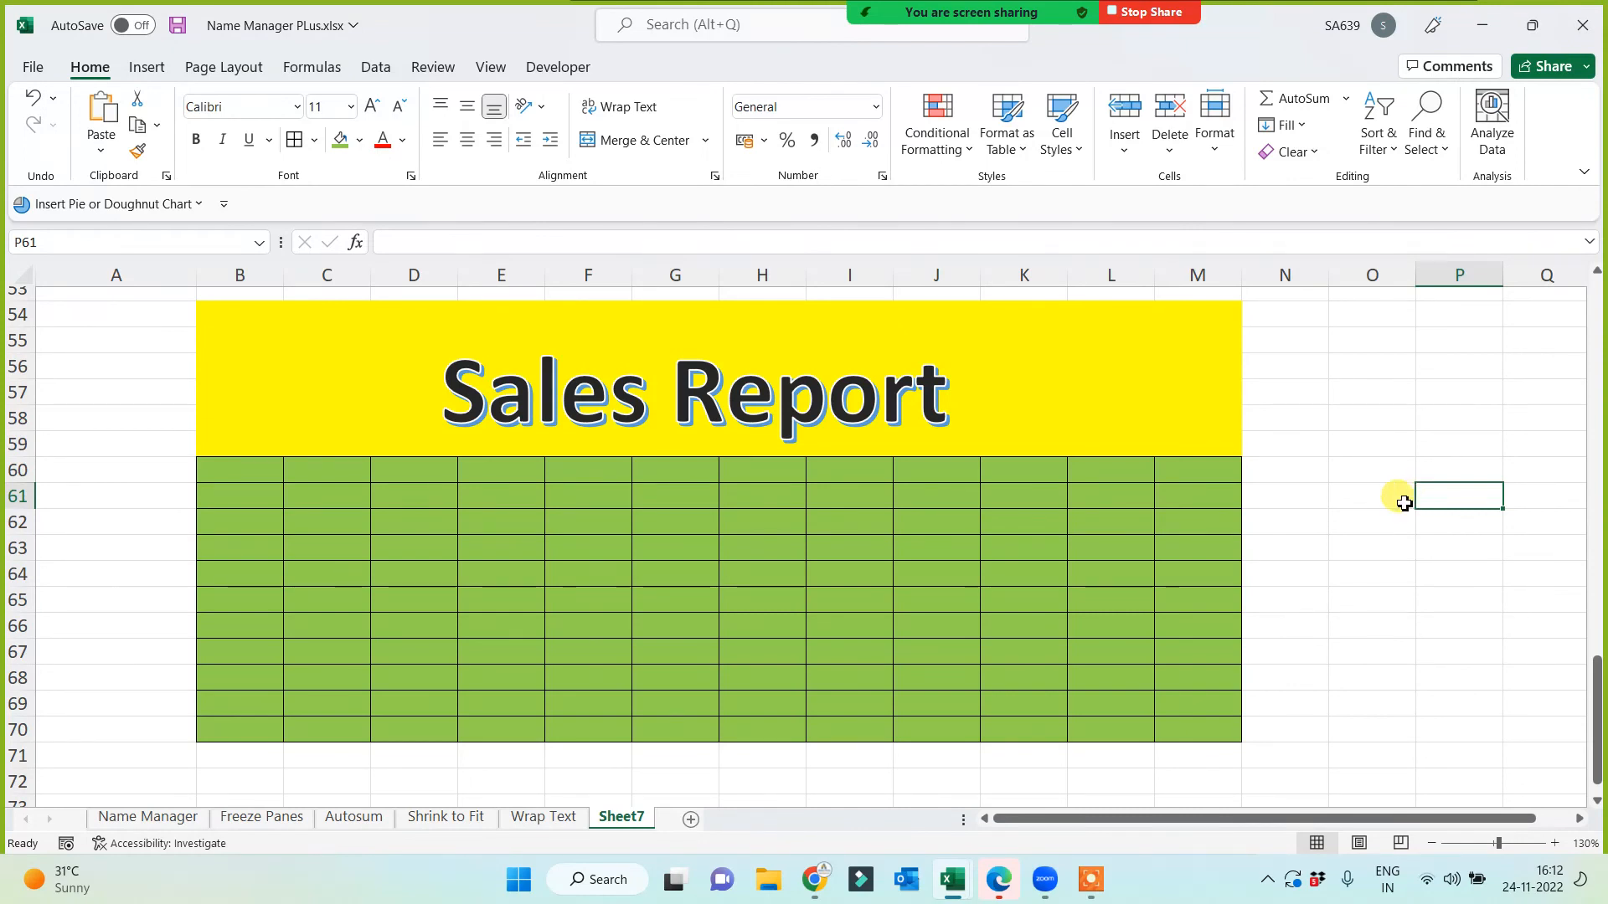
Step: Insert the Wingdings skull-and-crossbones symbol into cell B75
scroll(168, 436, down, 5)
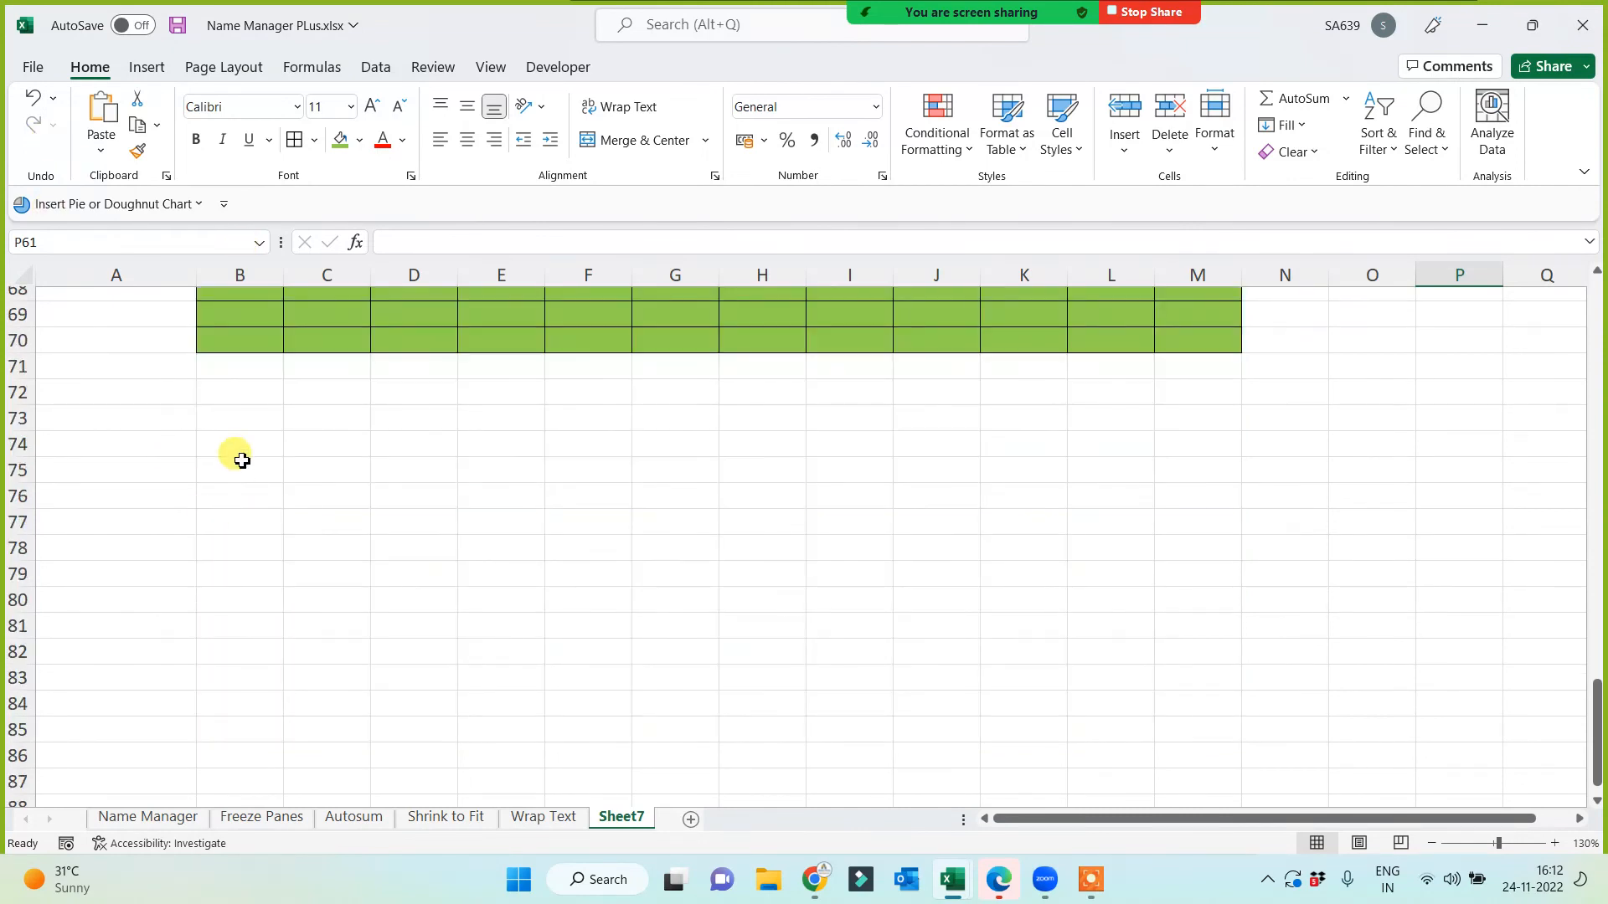
click(242, 462)
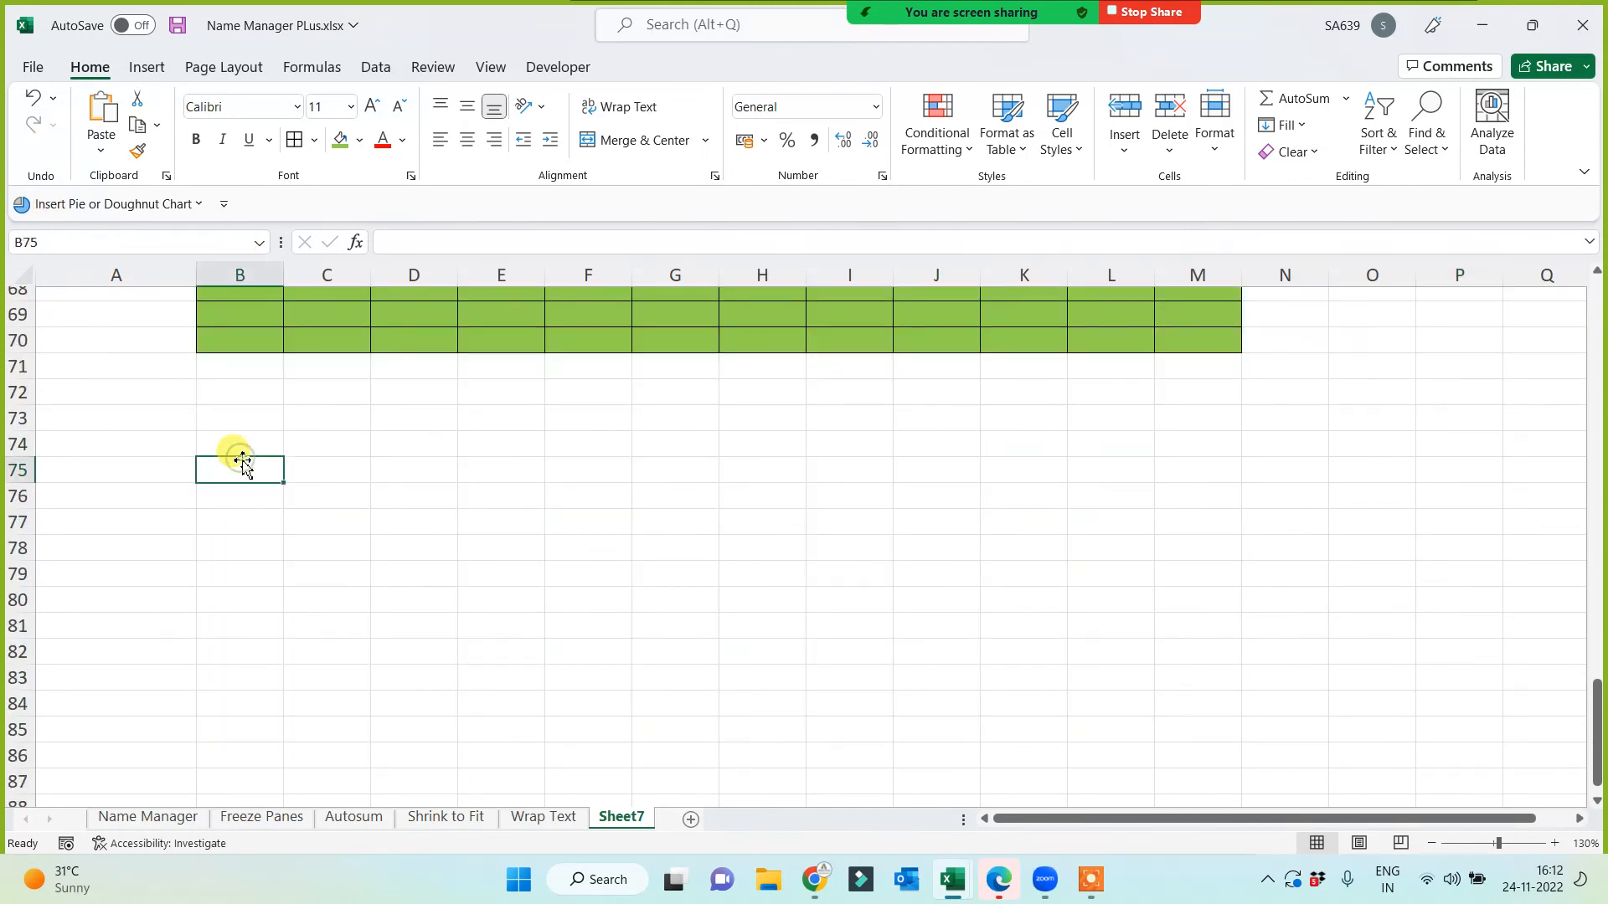
click(149, 75)
click(1379, 153)
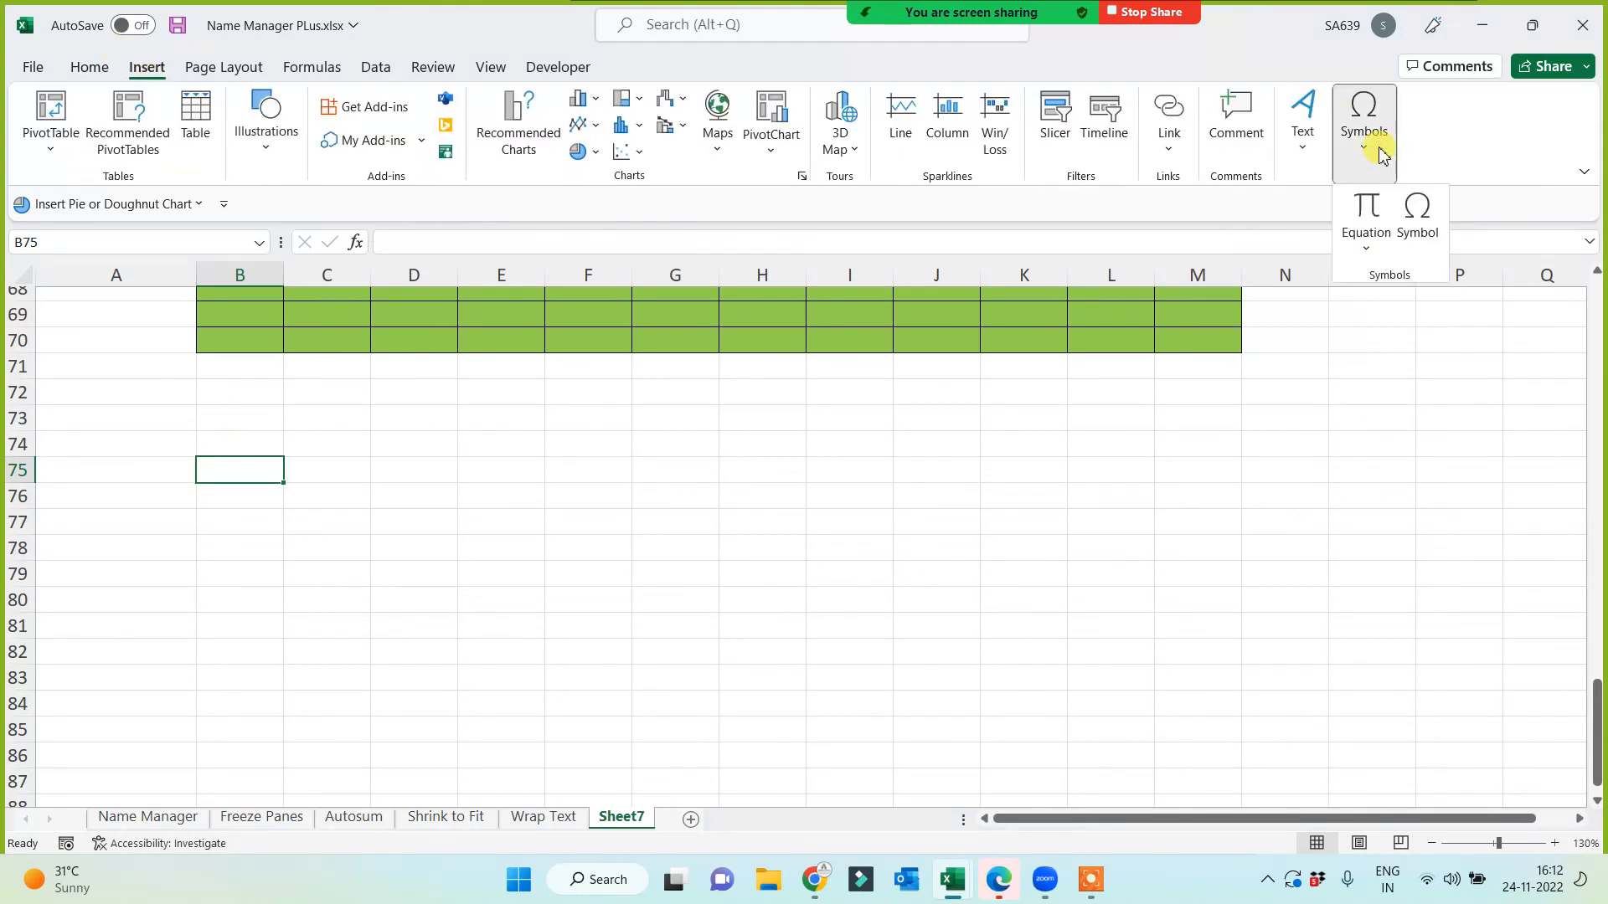
click(1419, 238)
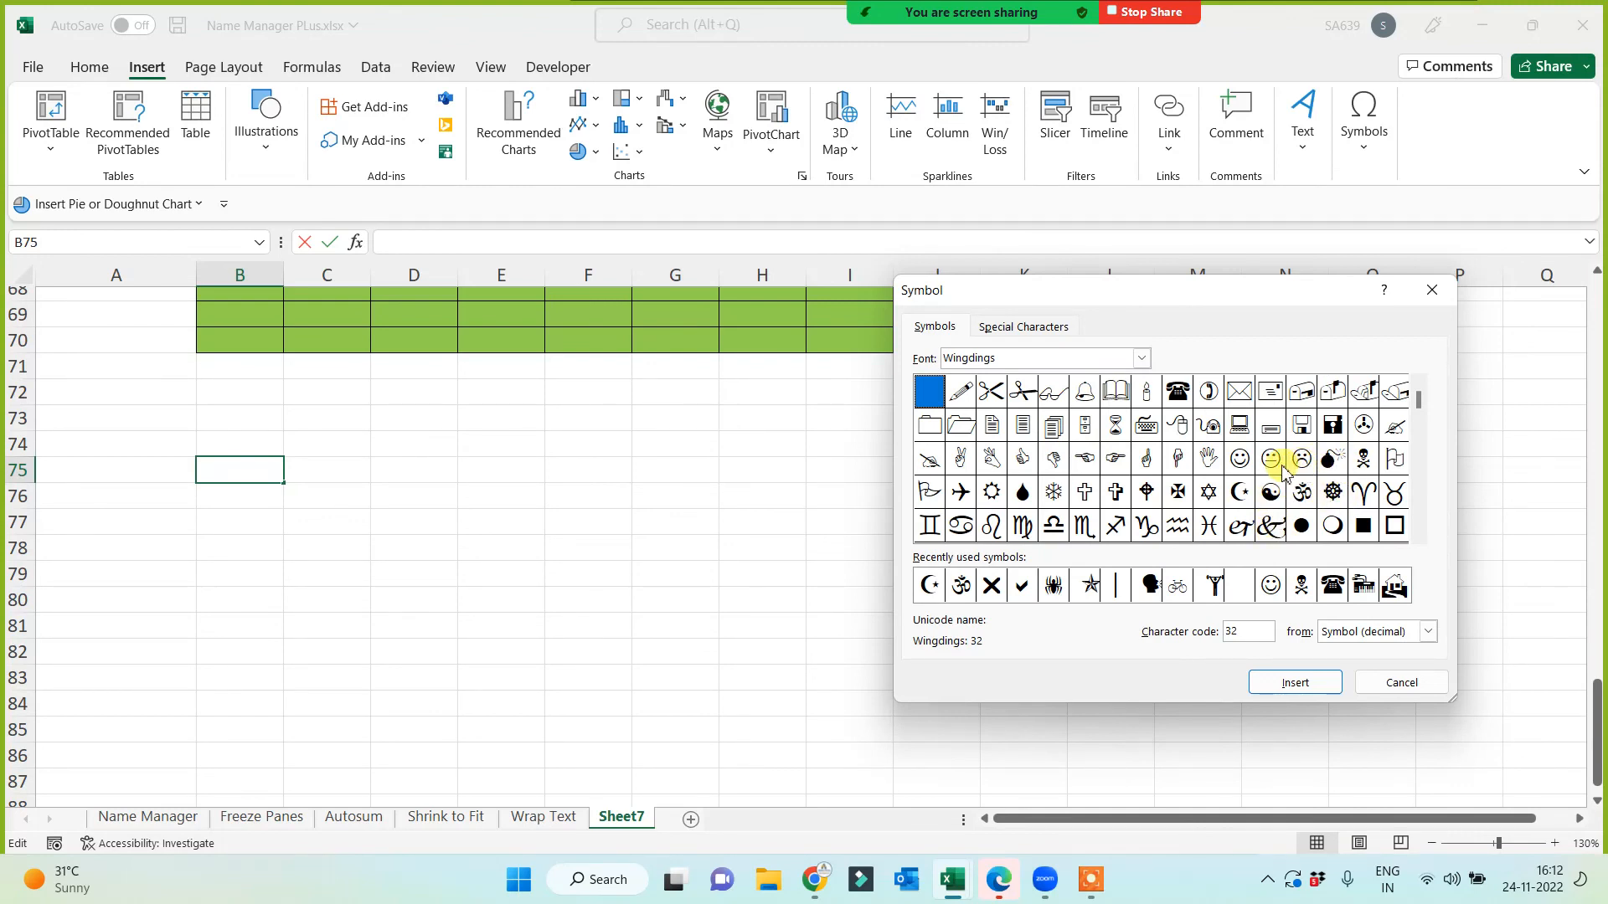
click(1363, 463)
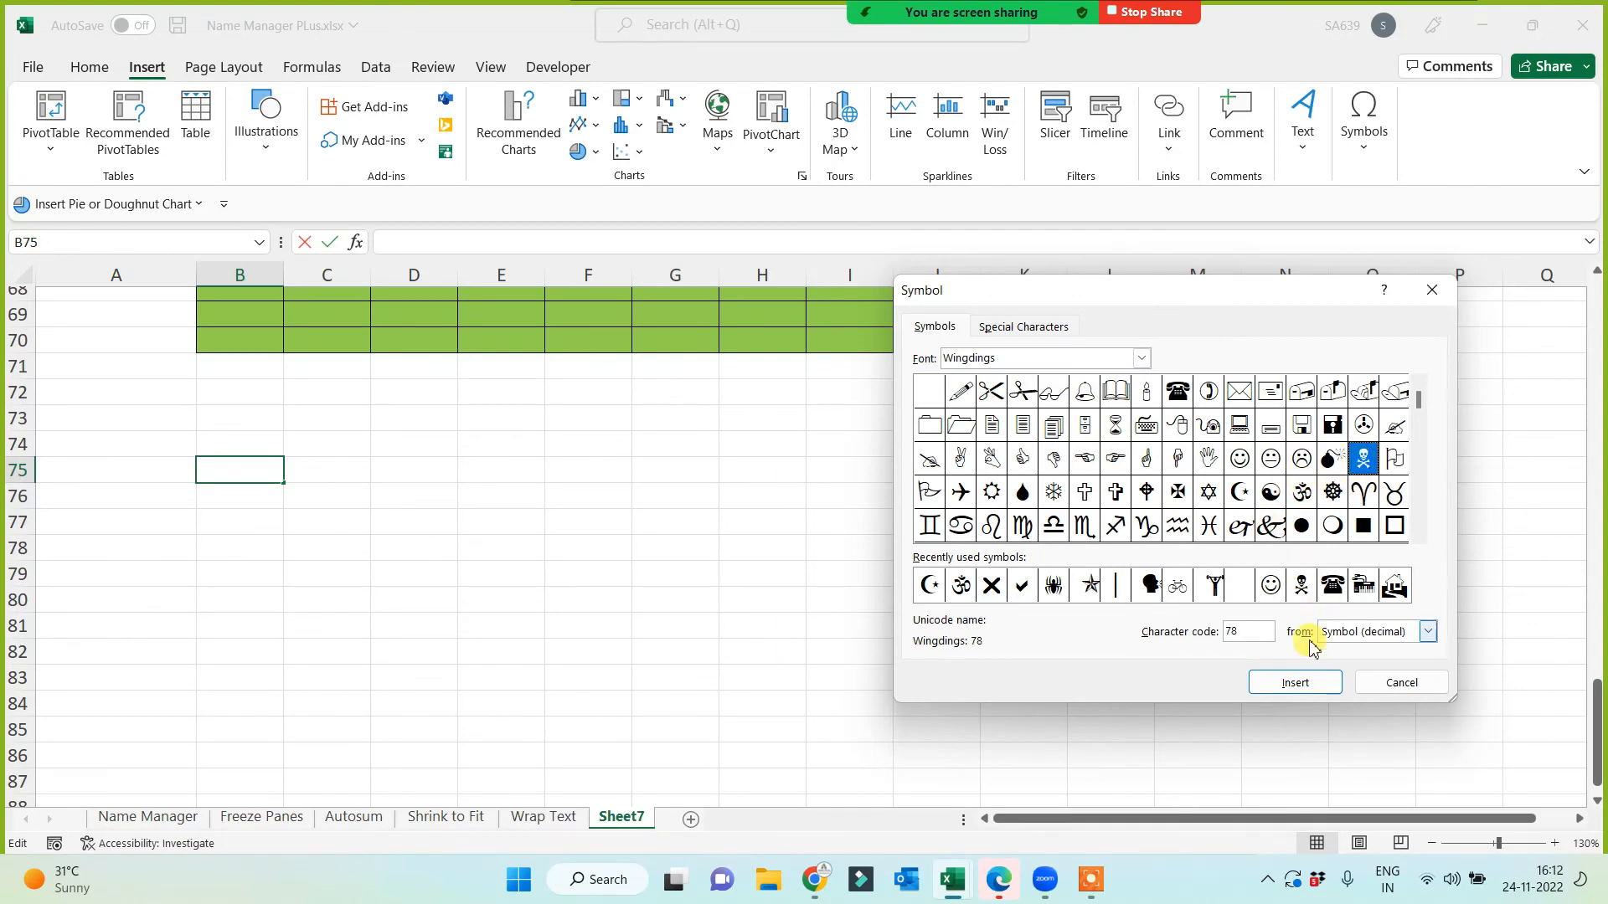
click(1303, 586)
click(1295, 682)
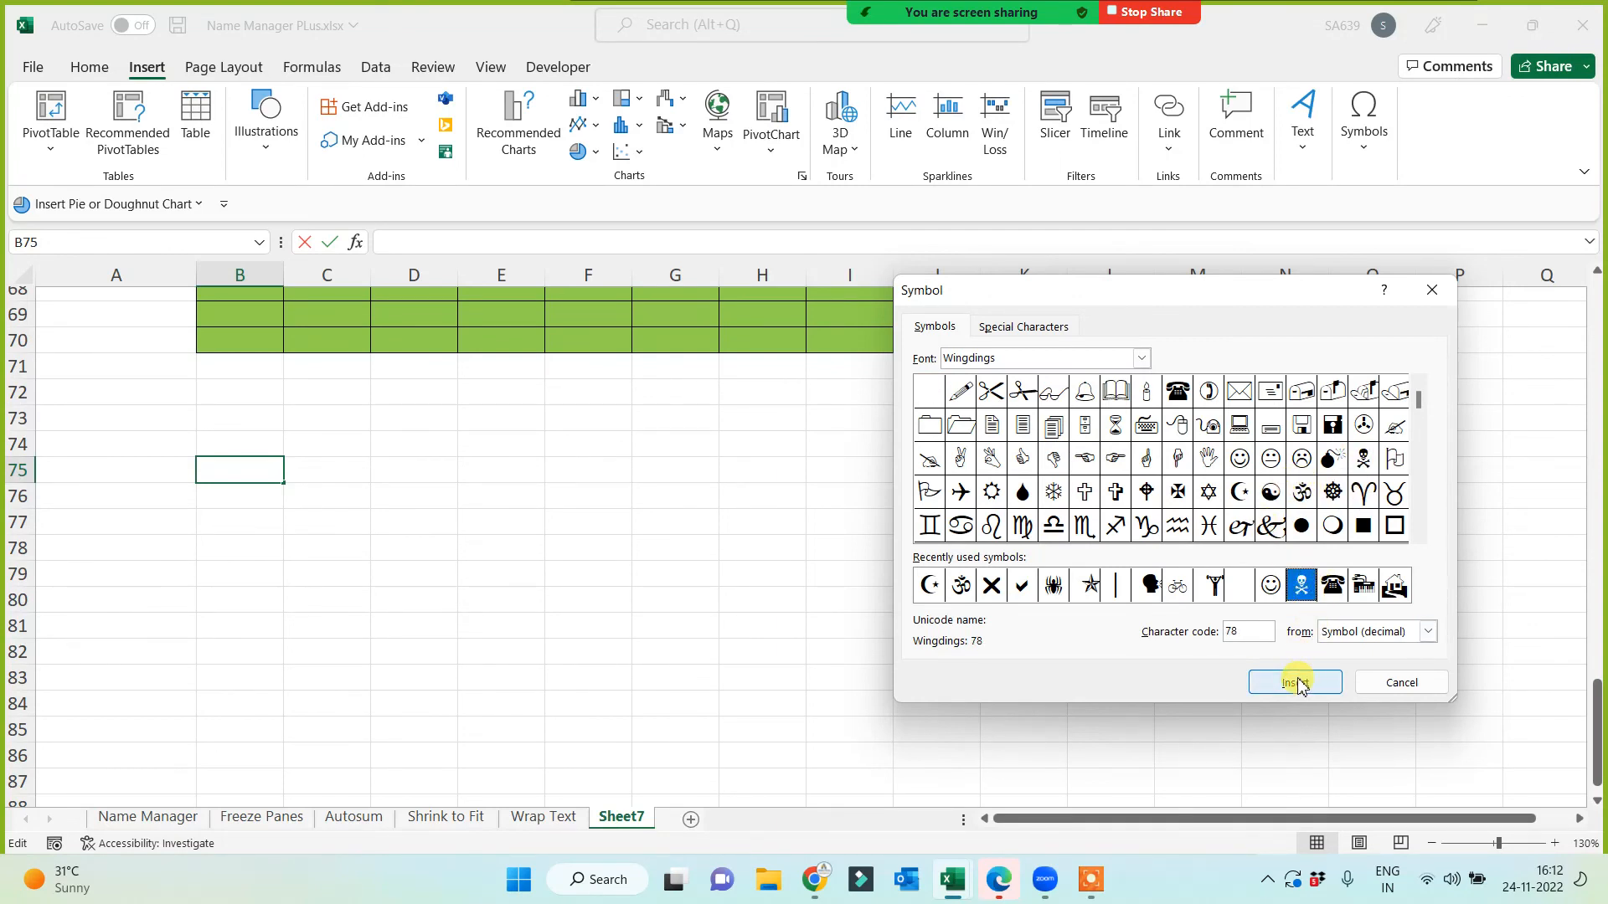
click(1415, 682)
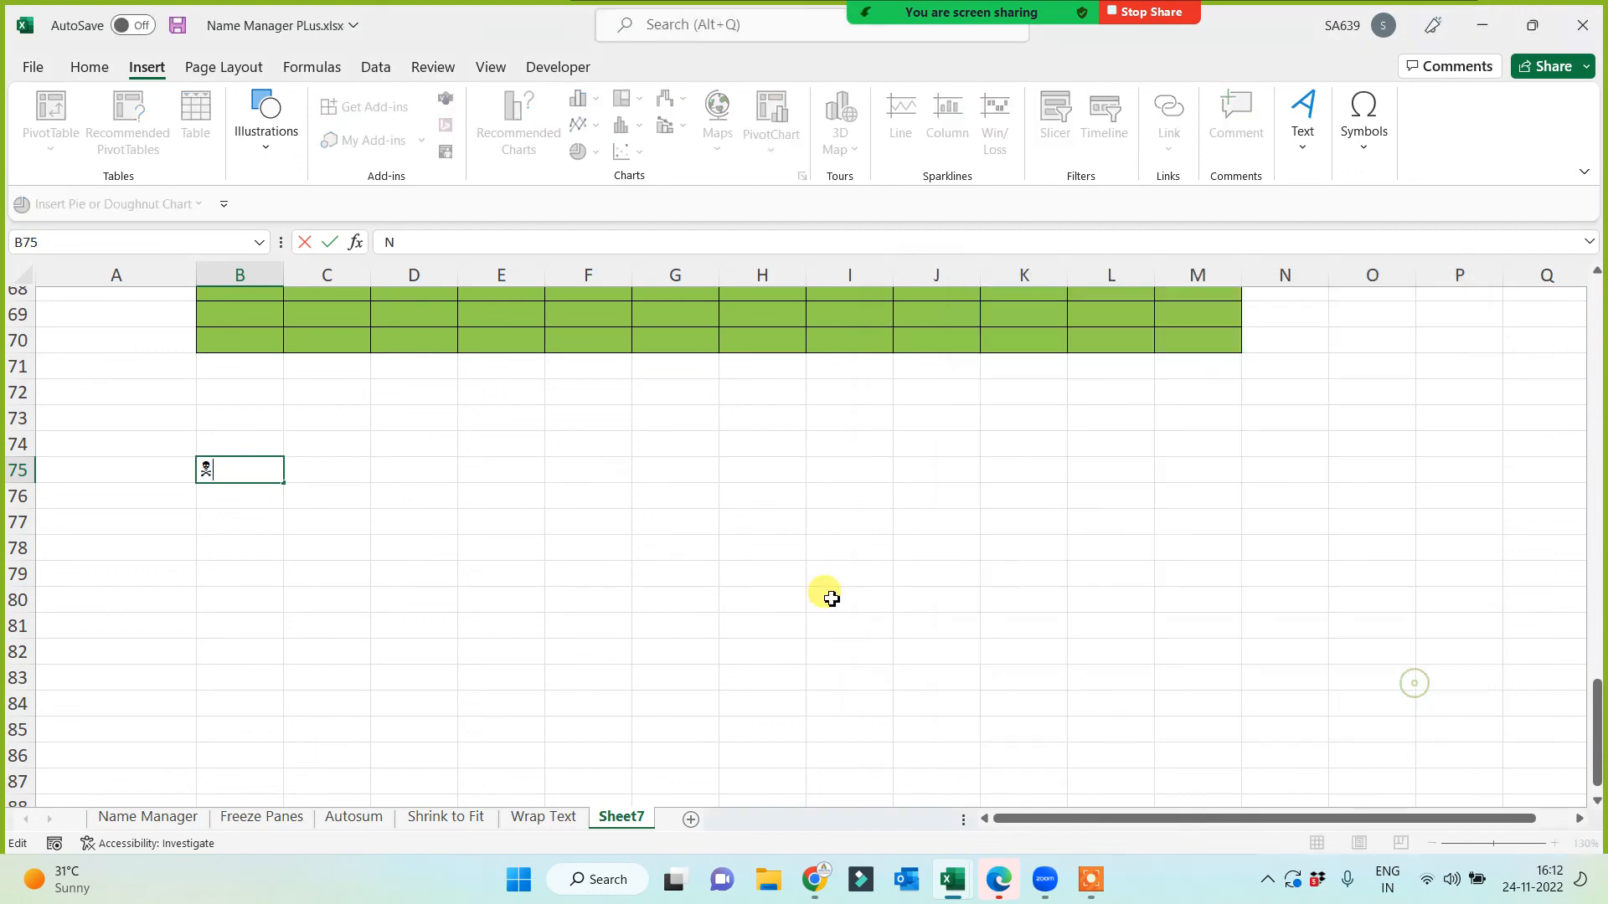
Step: Enlarge the skull in B75 to 26 pt and colour it red
click(733, 576)
click(257, 482)
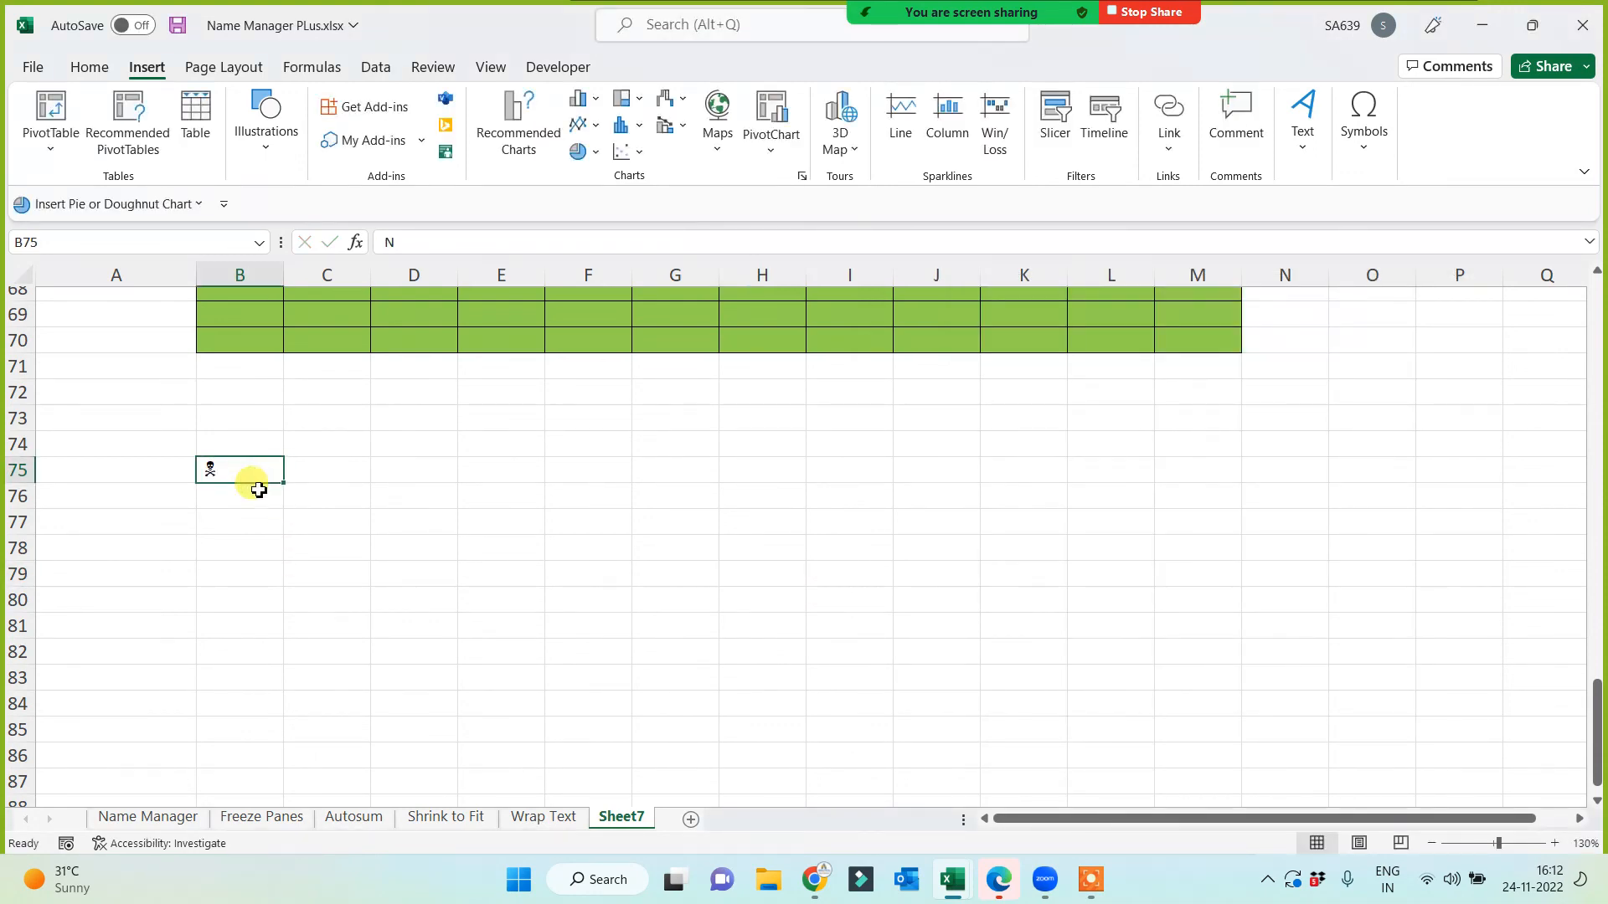
click(90, 70)
click(365, 100)
click(366, 100)
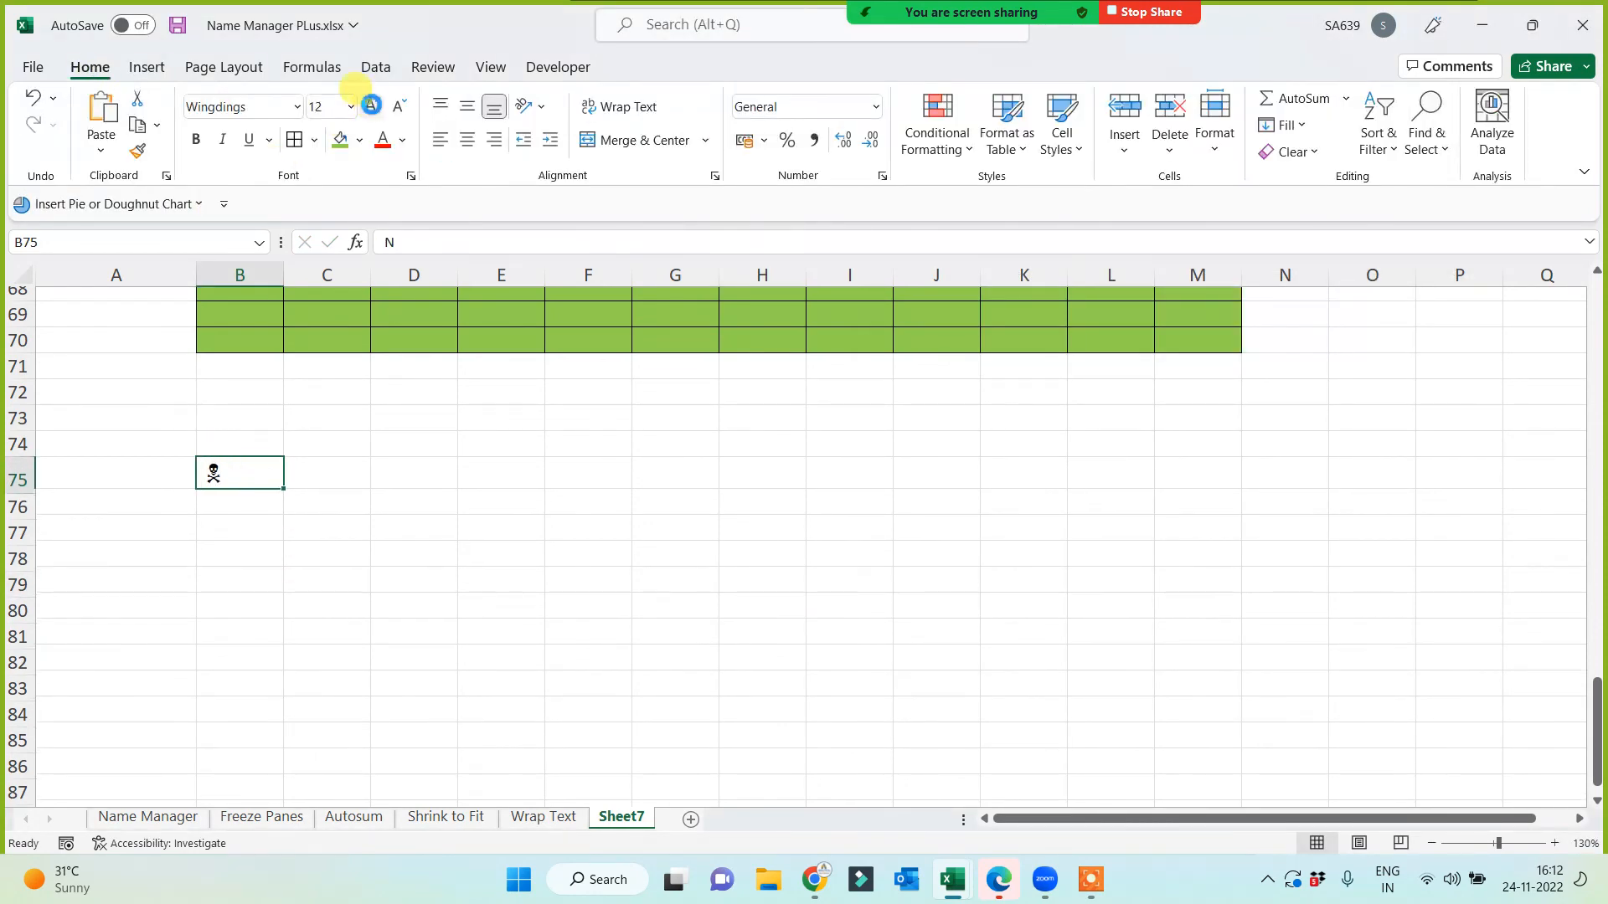
click(366, 100)
click(366, 100)
click(366, 100)
click(368, 102)
click(369, 102)
click(368, 102)
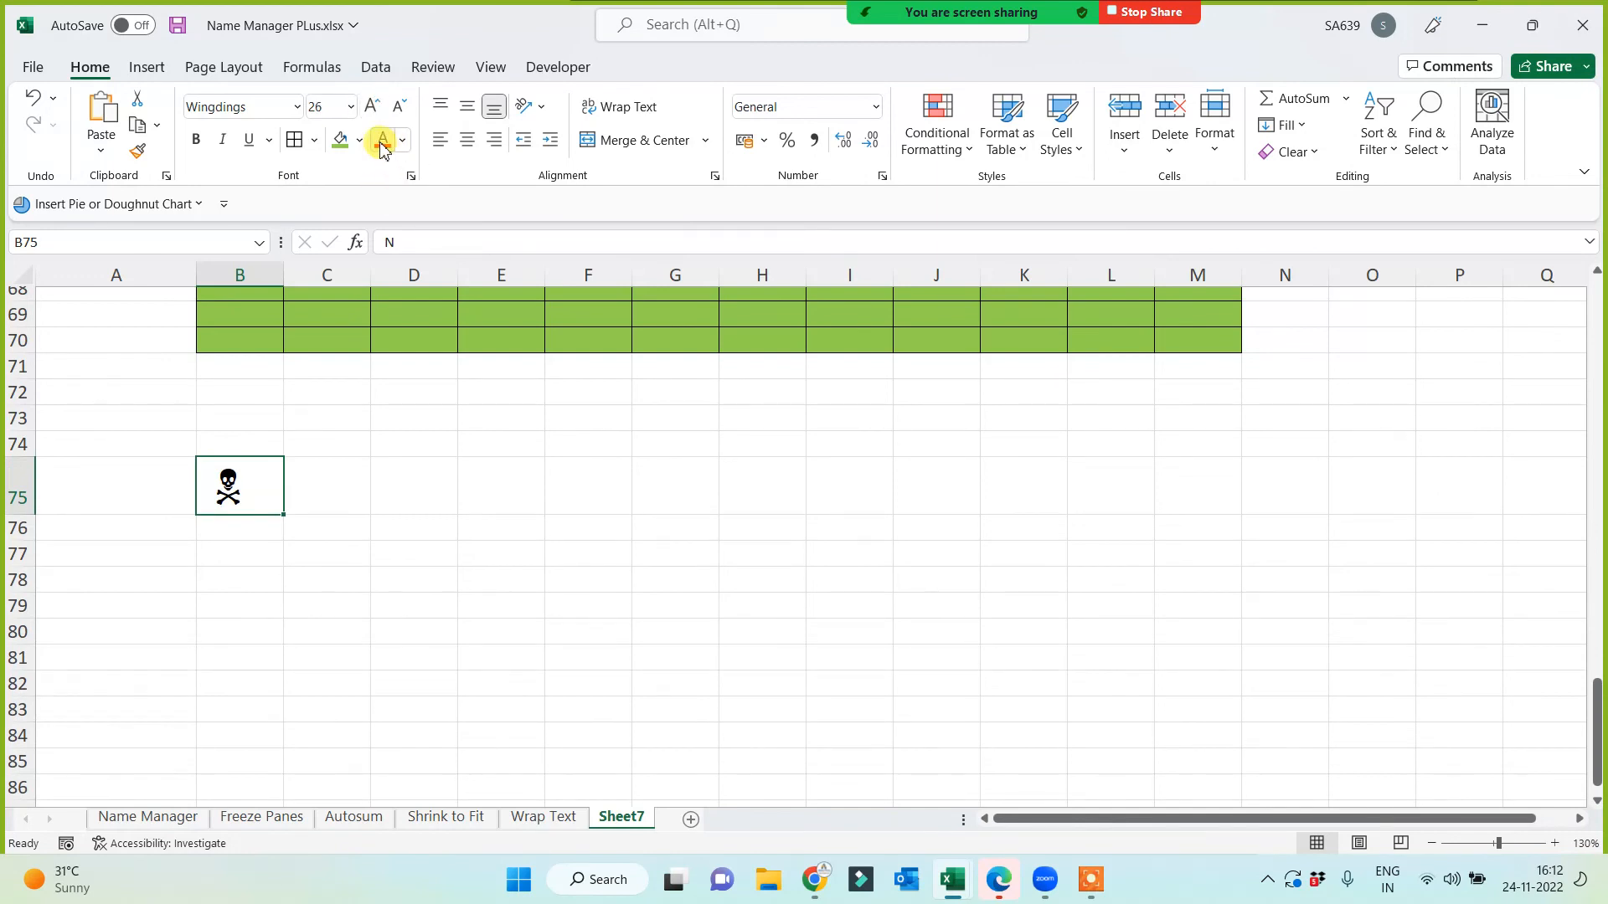
click(408, 526)
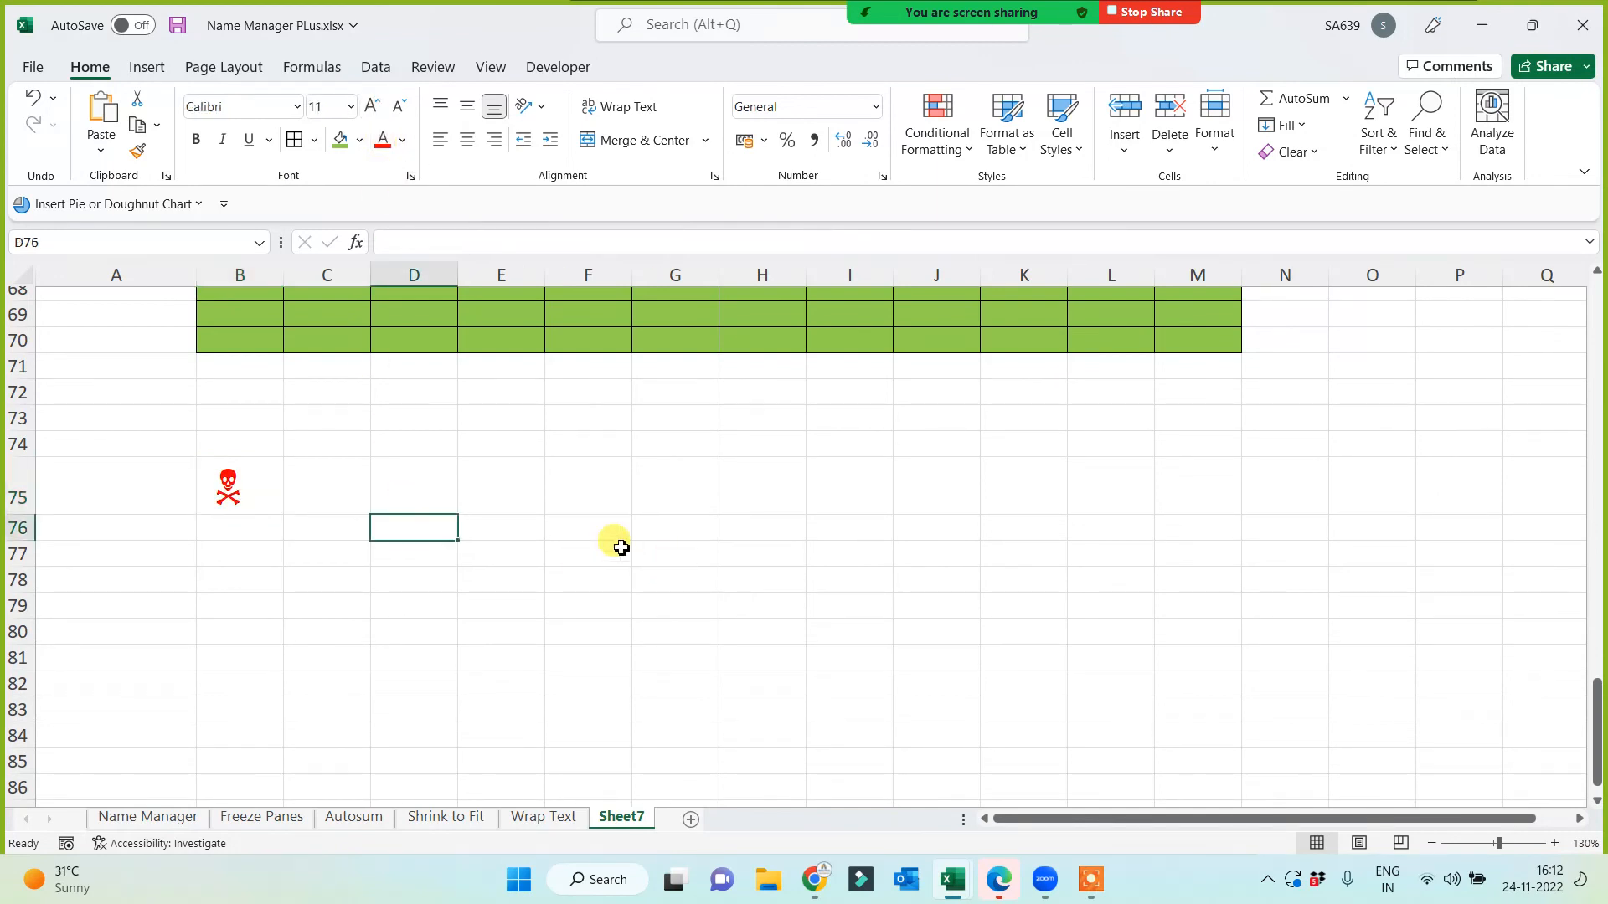
click(423, 469)
click(416, 526)
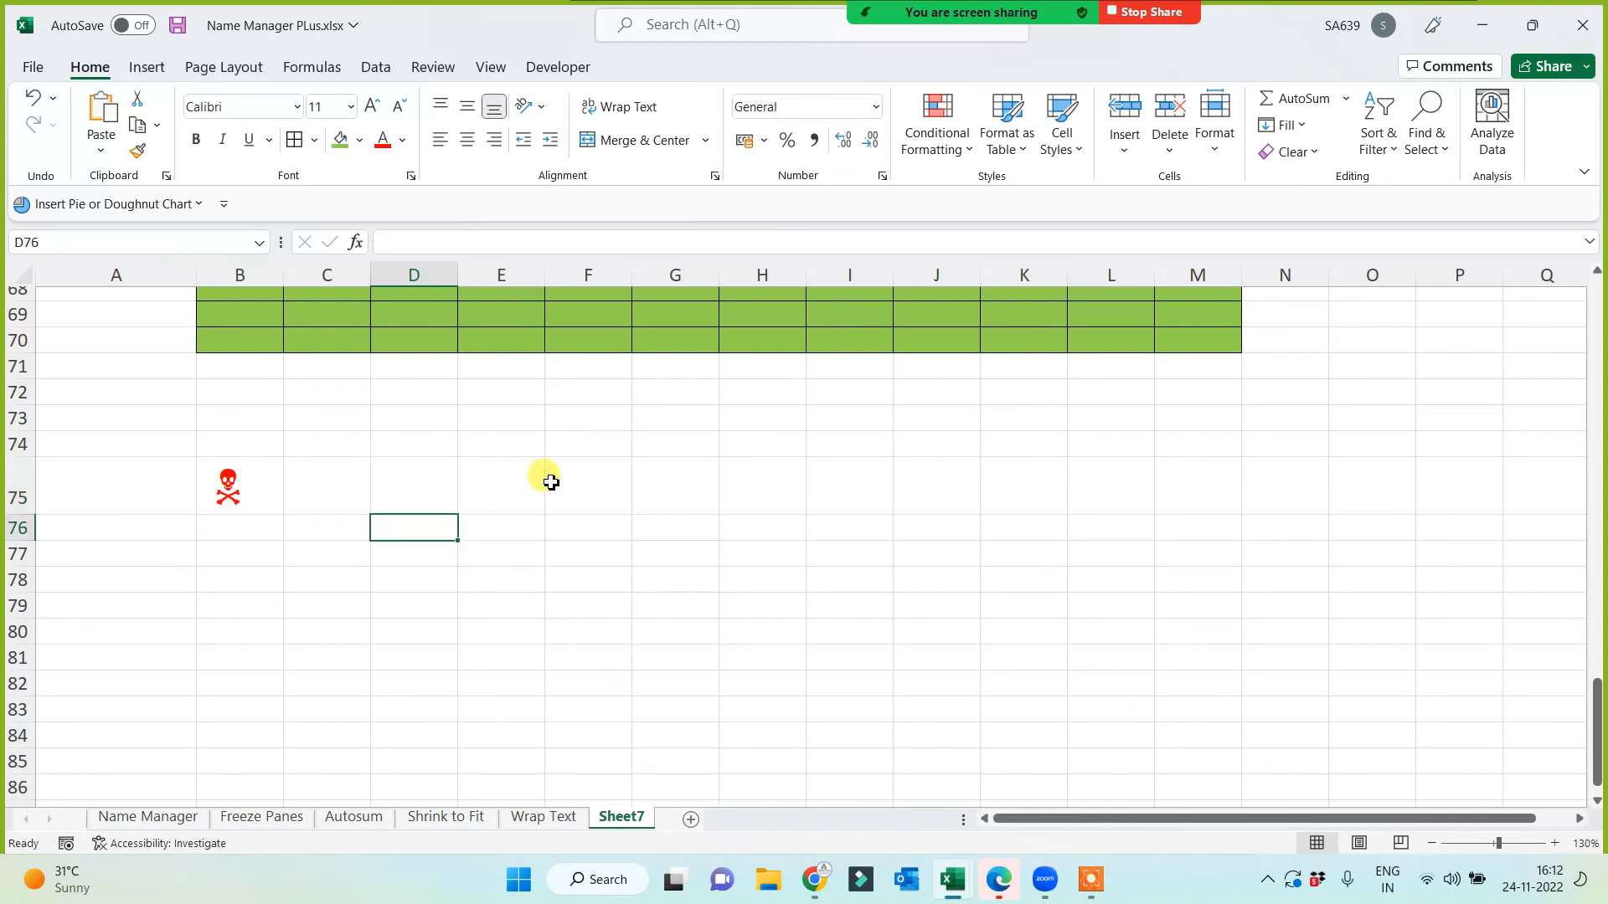
Step: Insert the built-in Binomial Theorem equation beside the skull
click(144, 69)
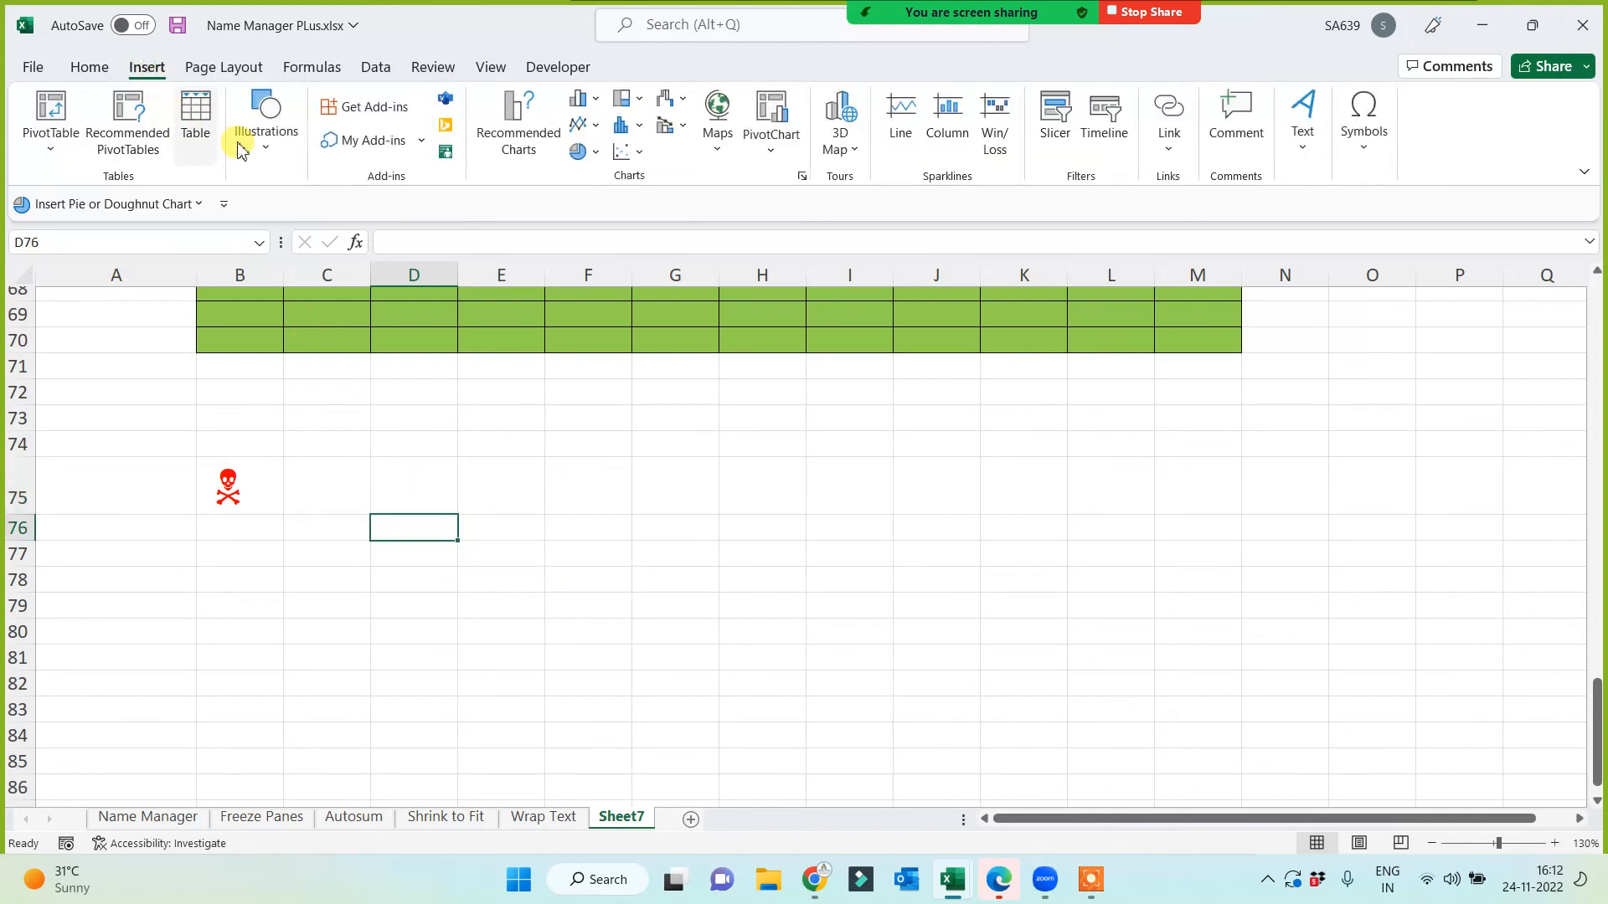
click(1366, 150)
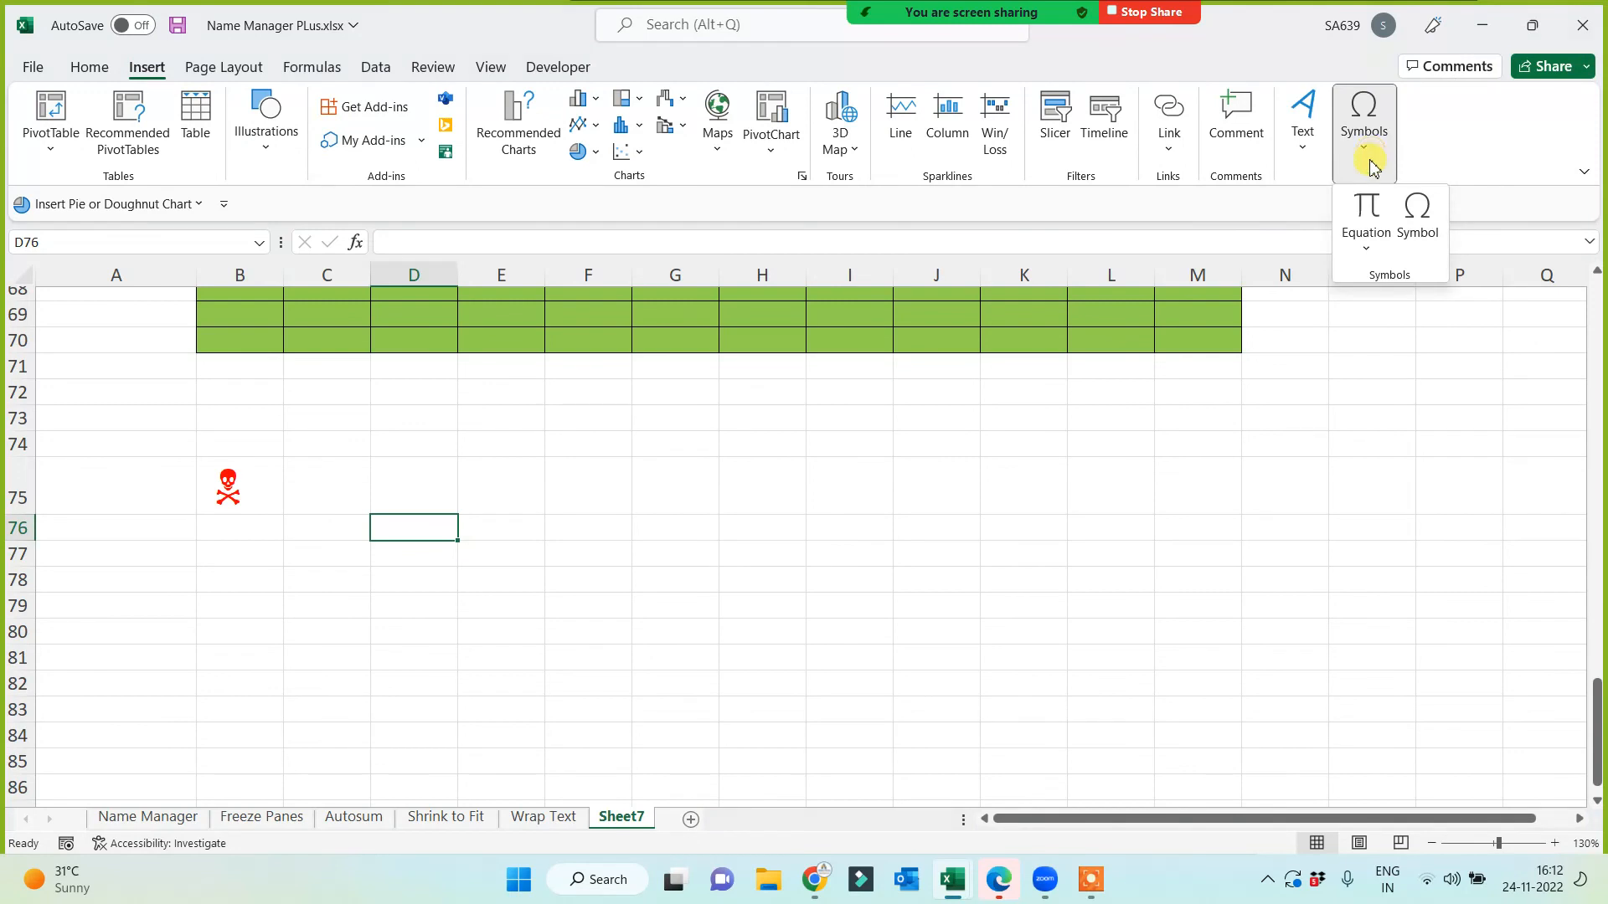
click(1366, 248)
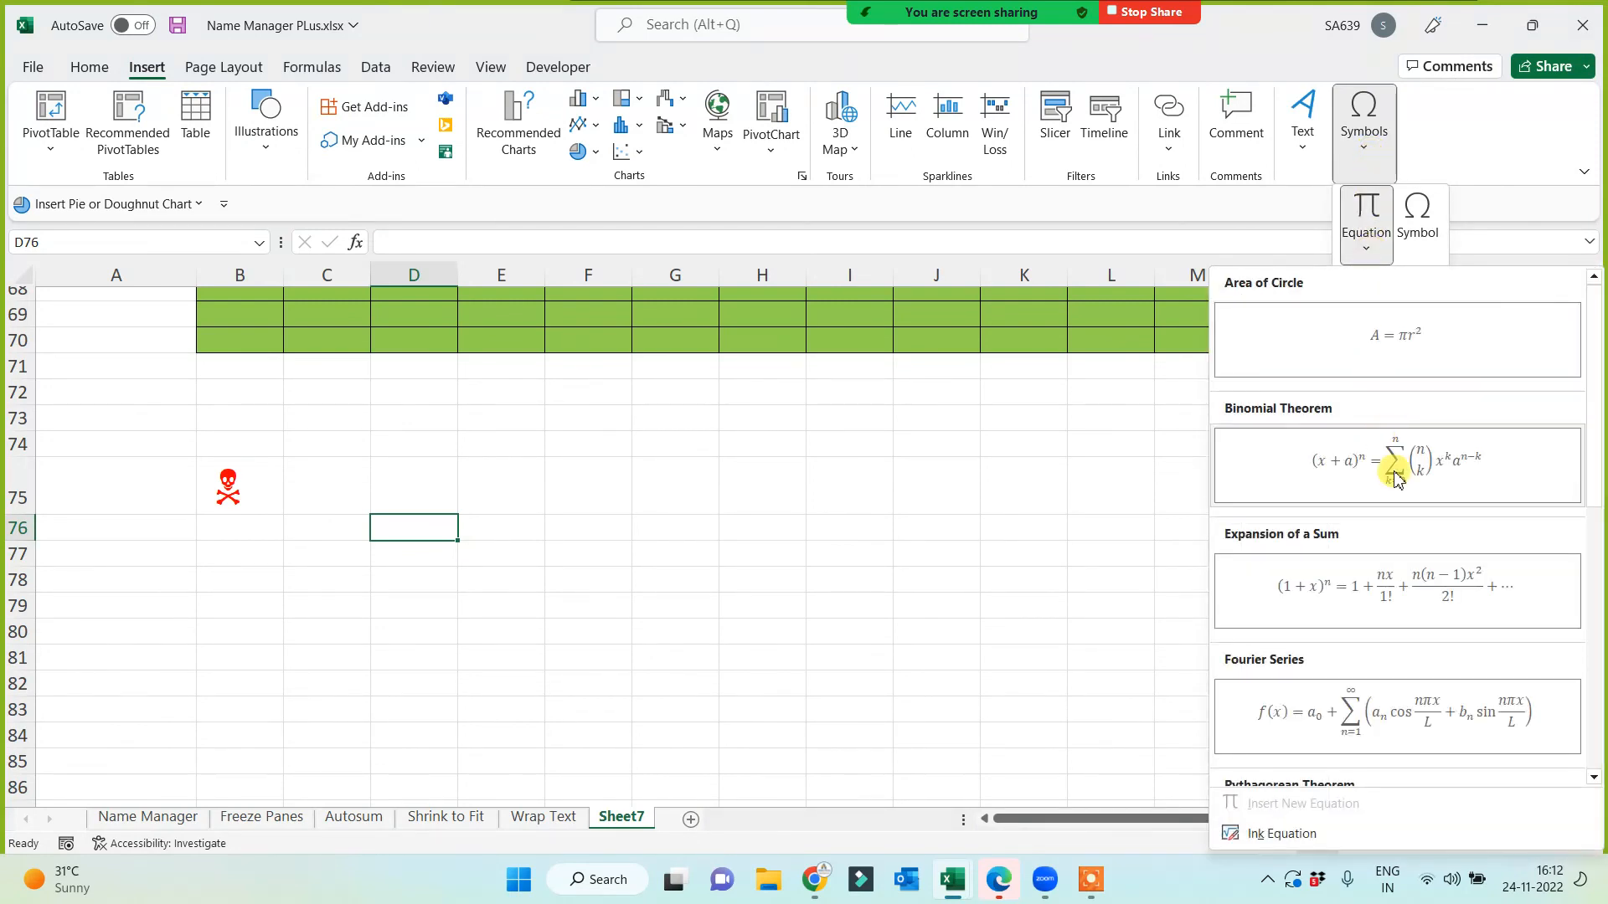
click(1386, 465)
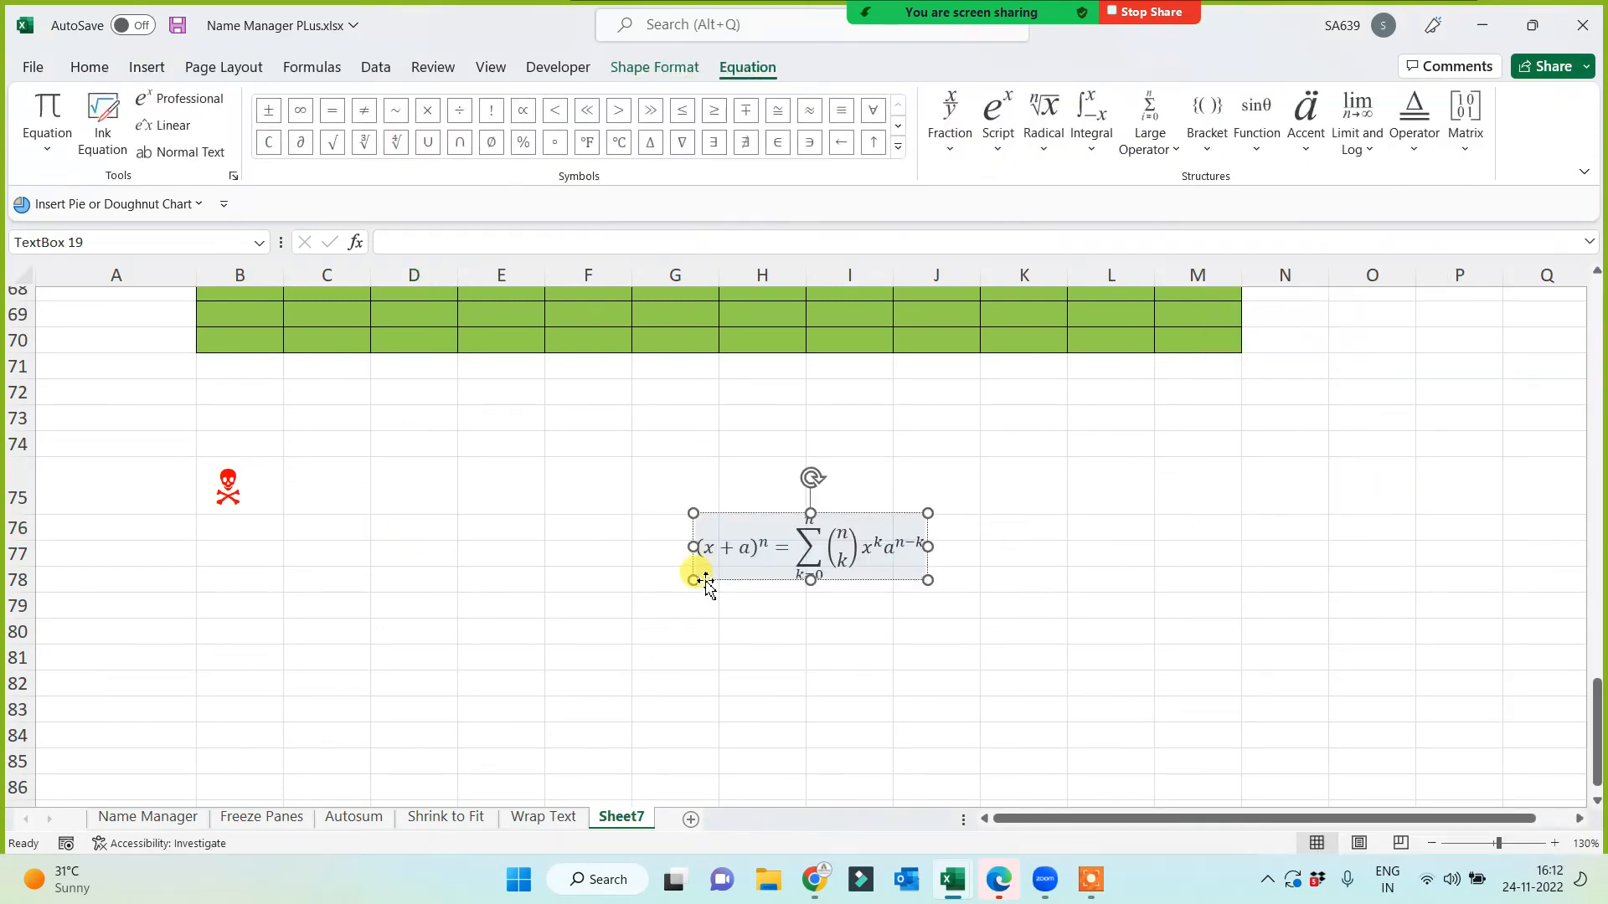
Step: Increase the binomial equation's font size four steps to make it large
drag(708, 582, 696, 574)
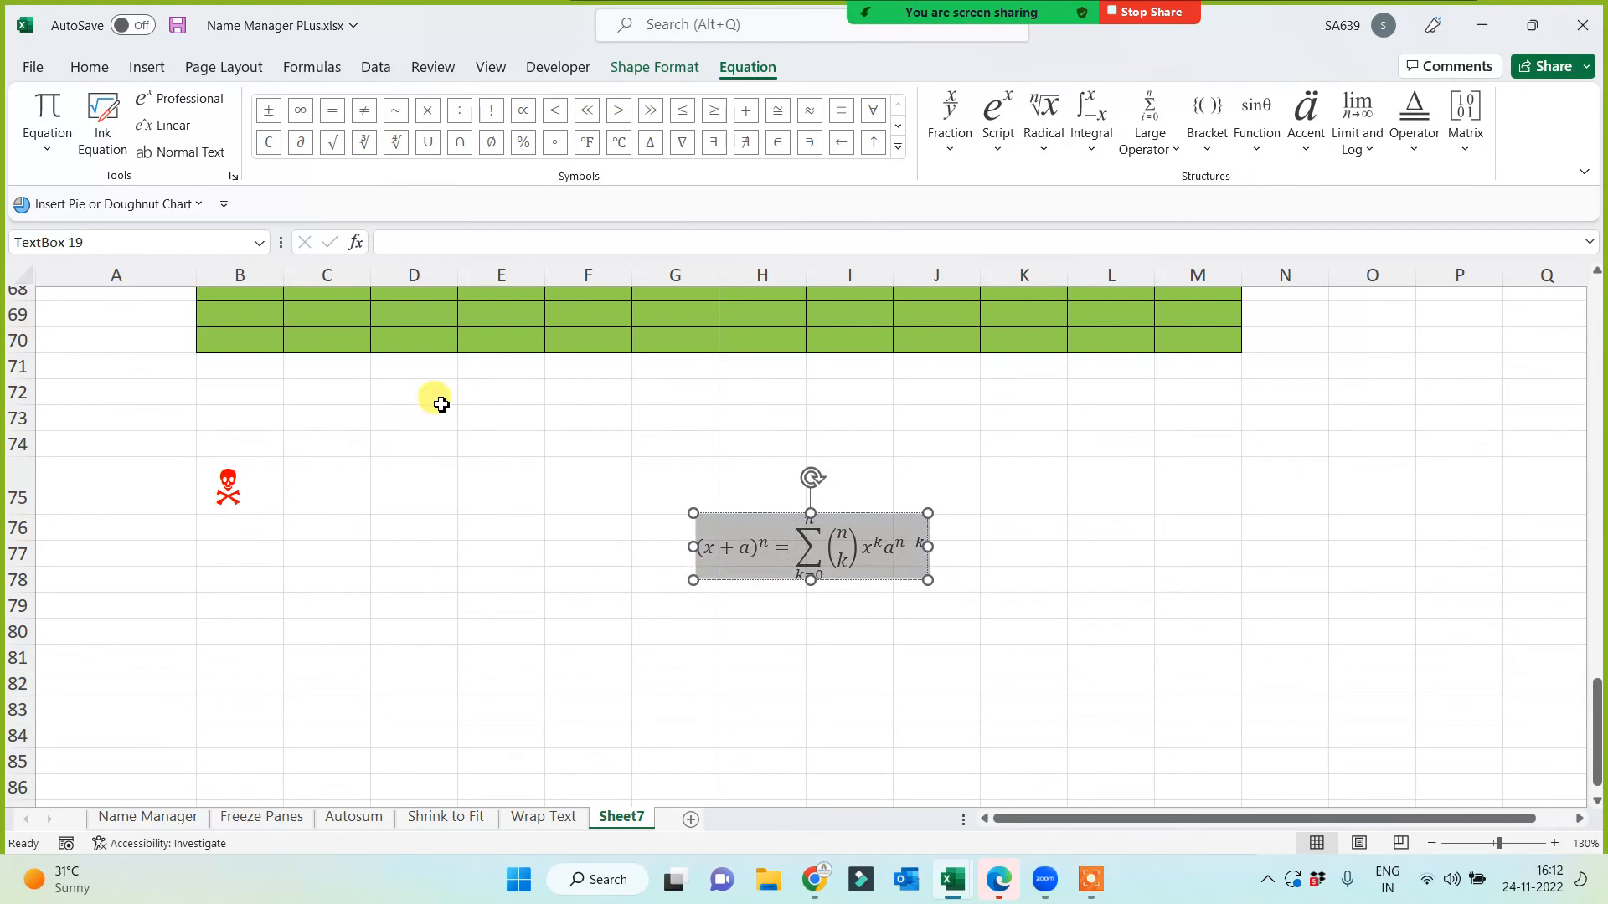
click(115, 72)
click(374, 107)
click(375, 106)
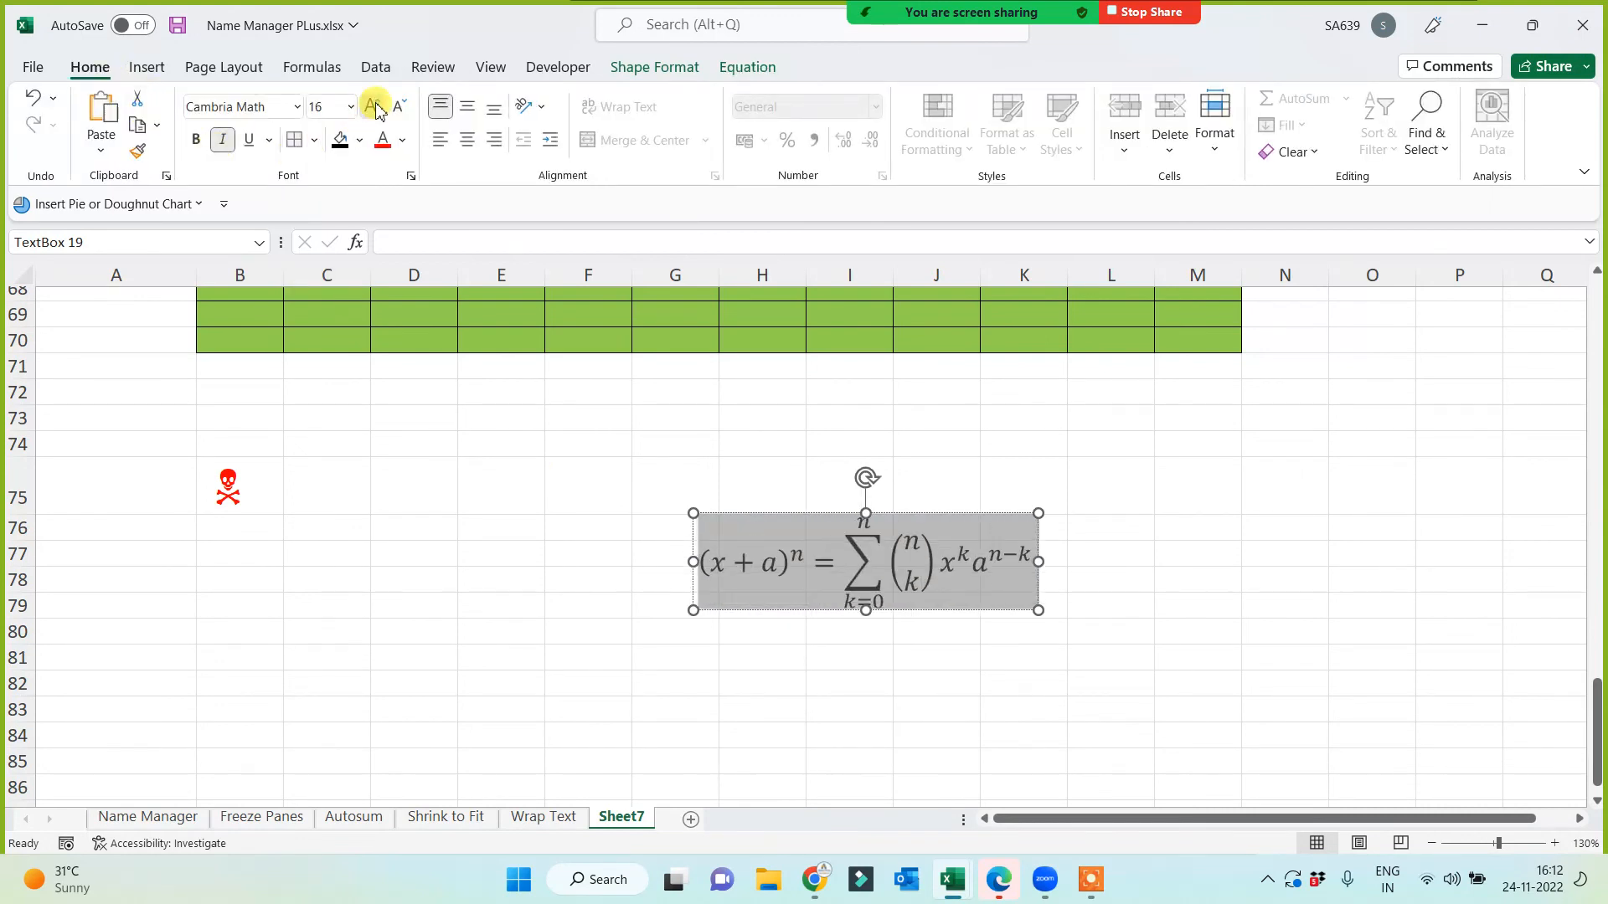
click(374, 107)
click(375, 106)
click(807, 470)
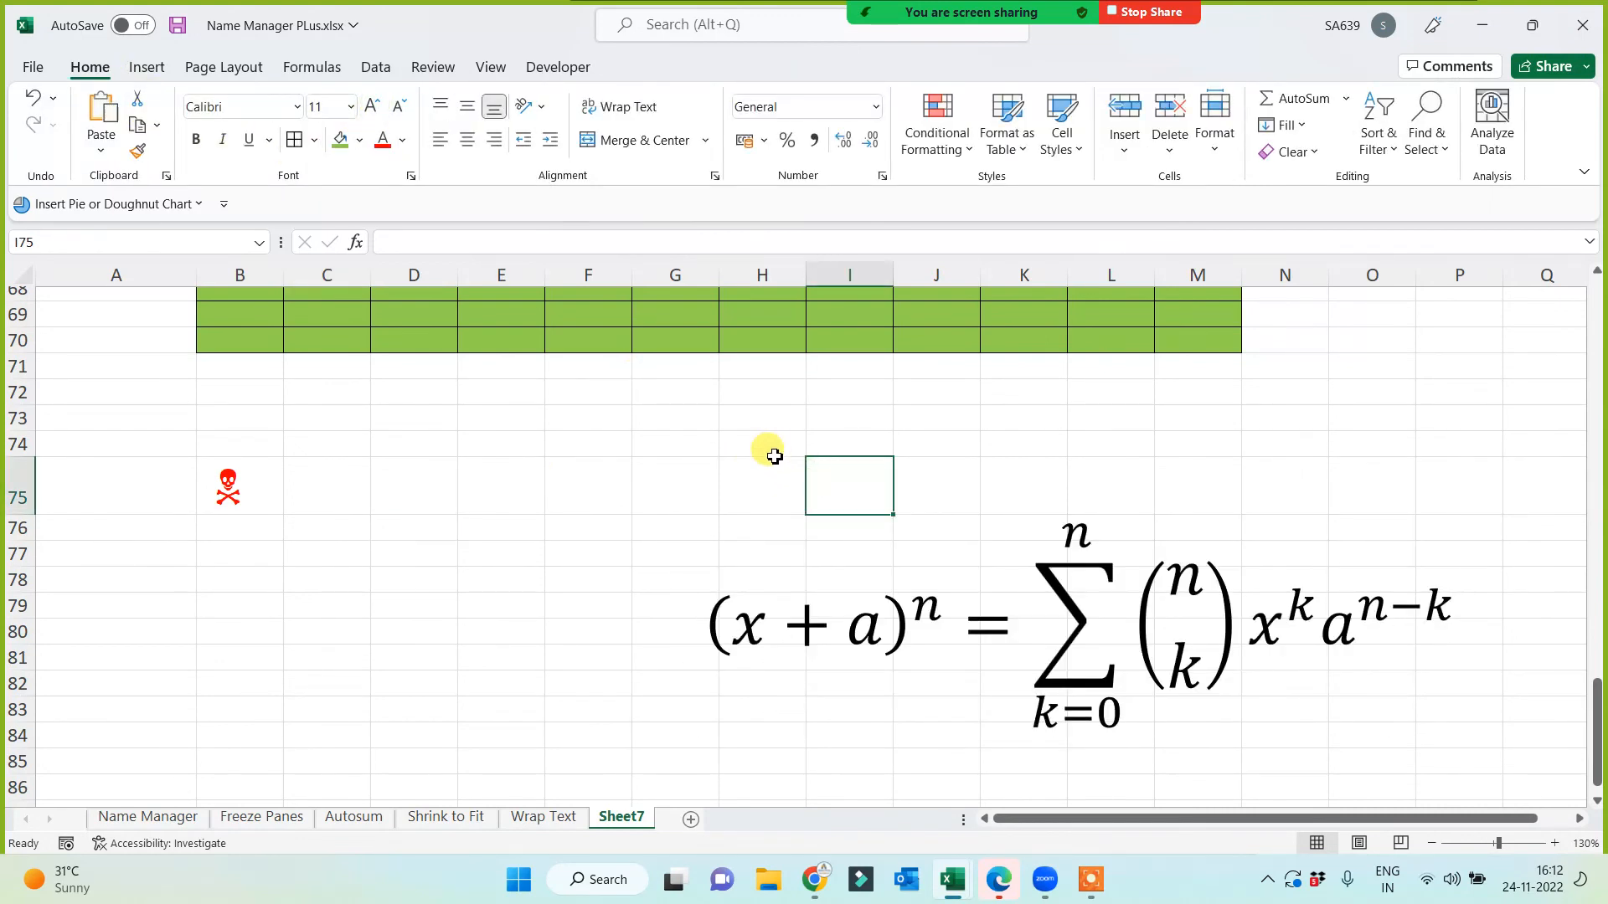
Step: Enter the note "no use" in cell H74
click(774, 453)
text(no )
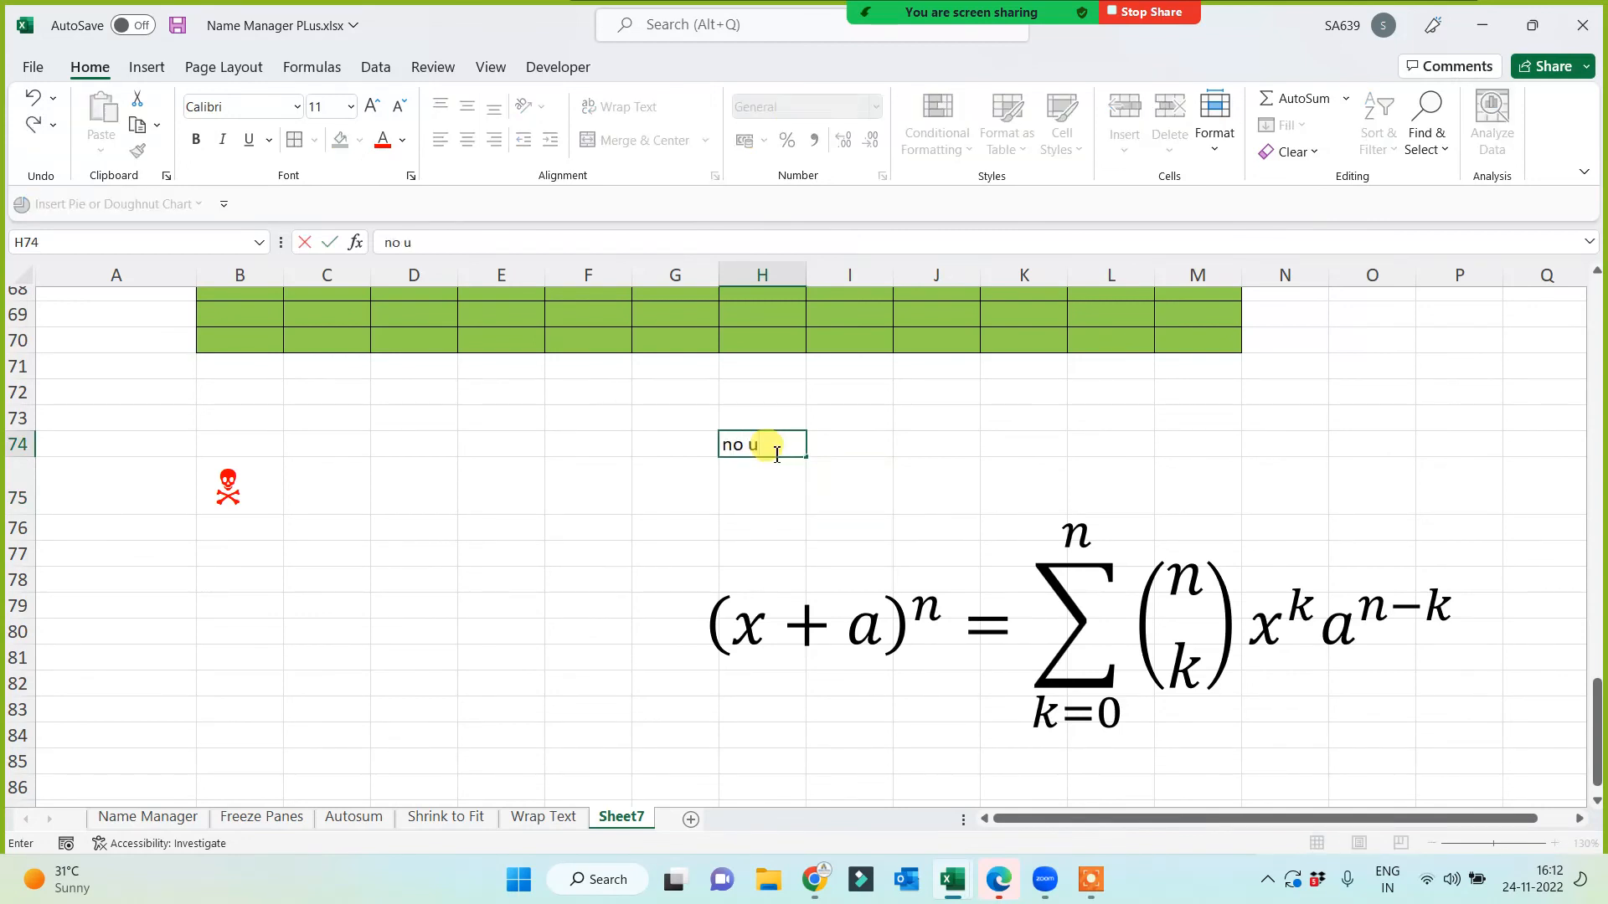
text(use)
click(470, 679)
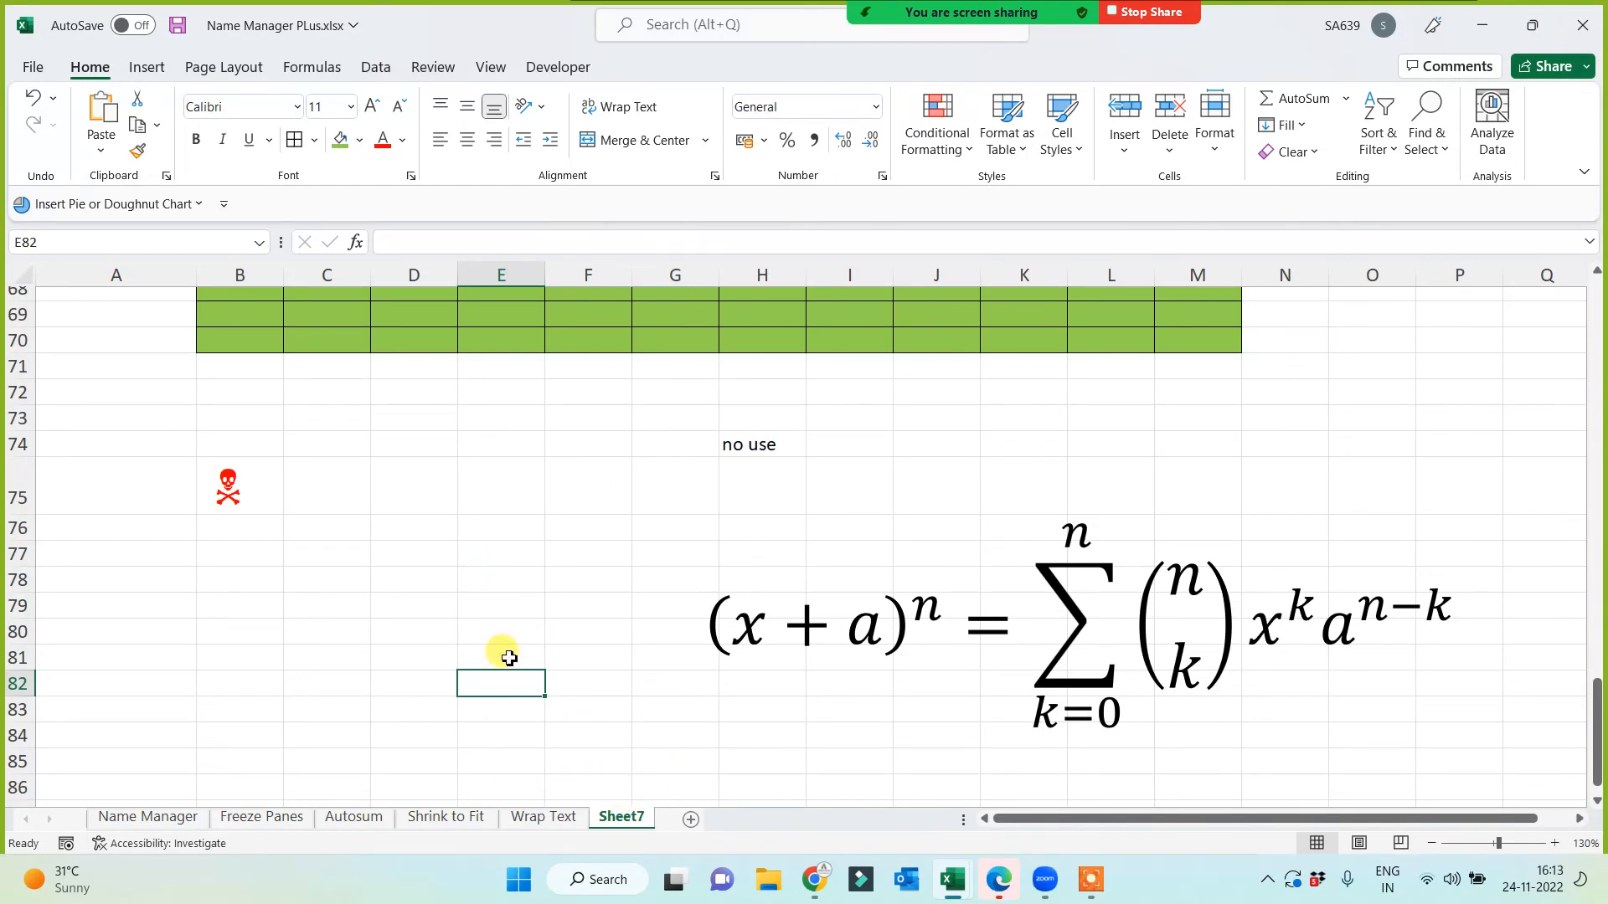
Step: Save the workbook with Ctrl+S
click(533, 630)
key(ctrl+s)
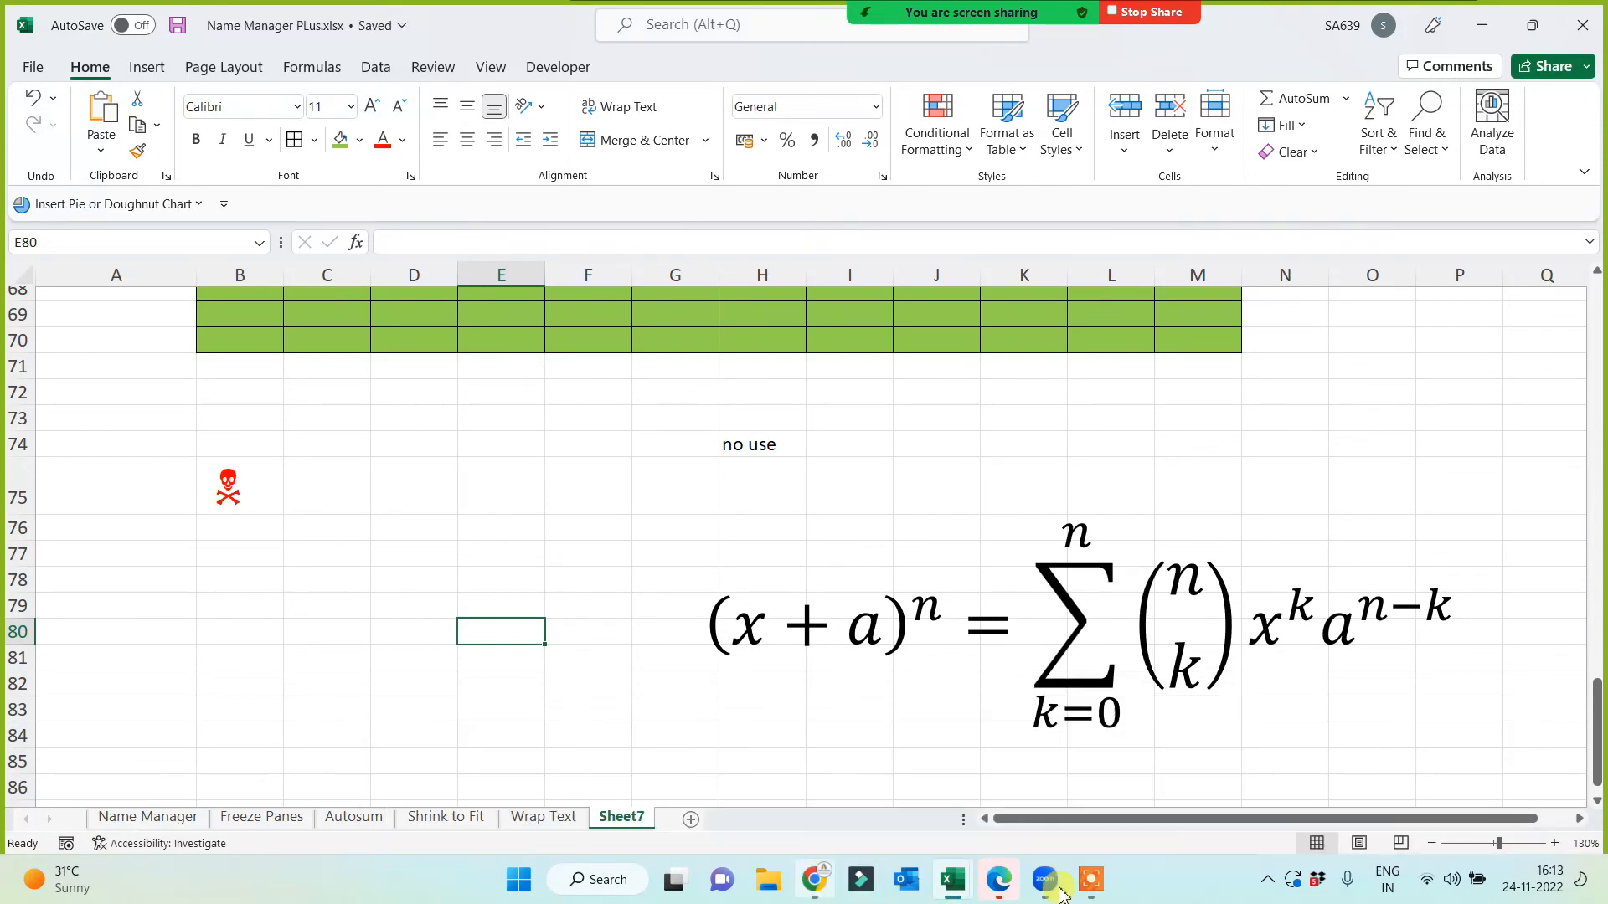
click(1089, 886)
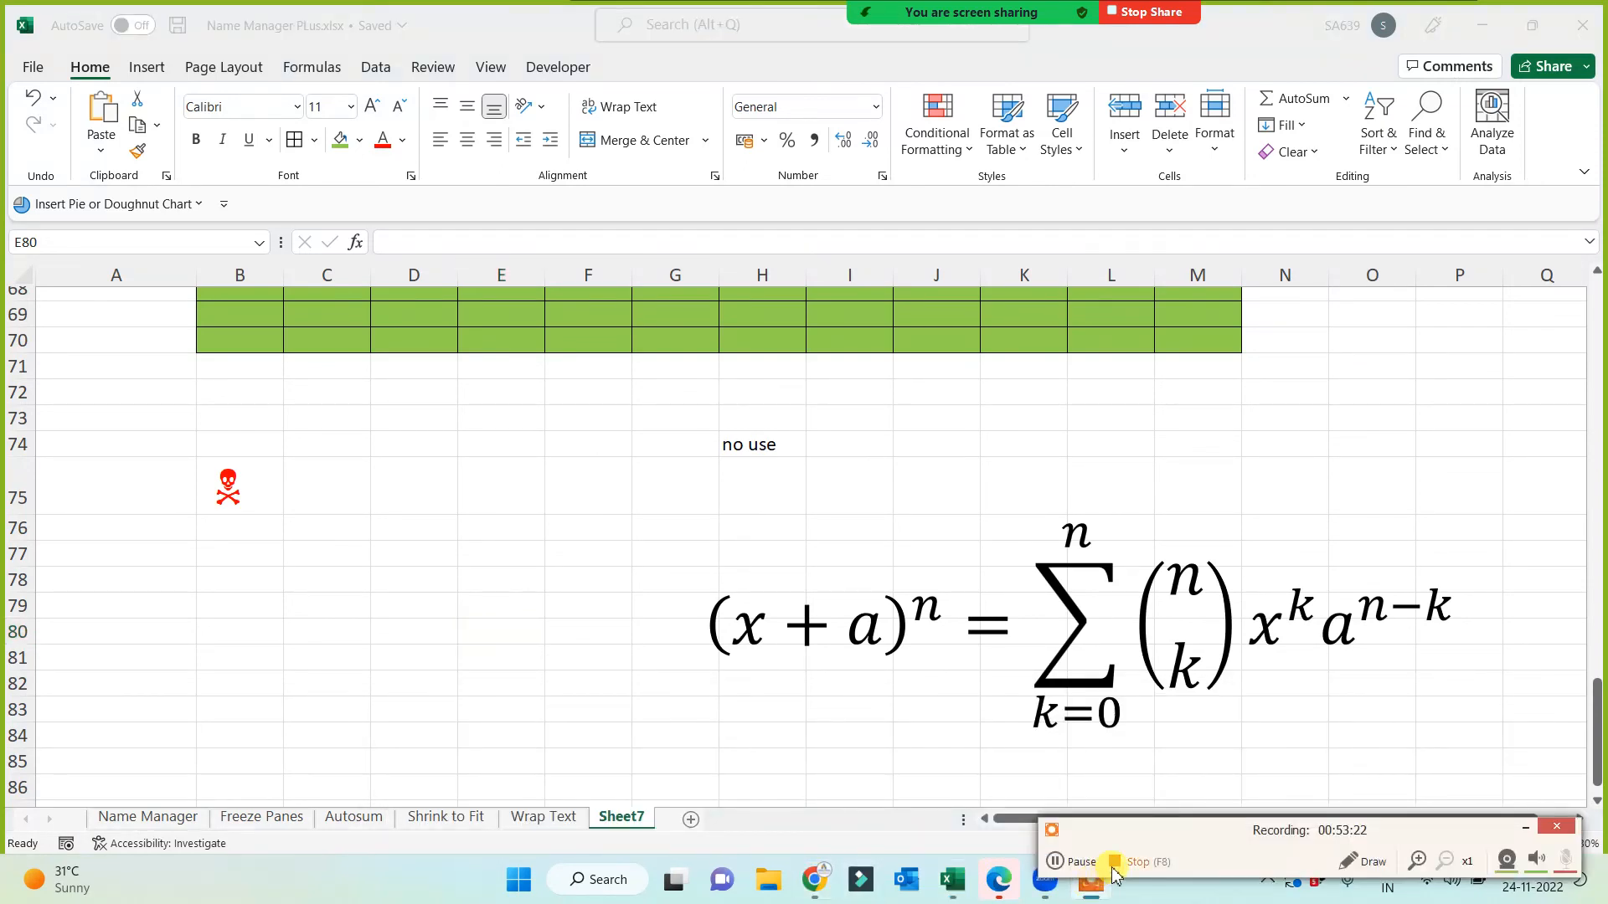